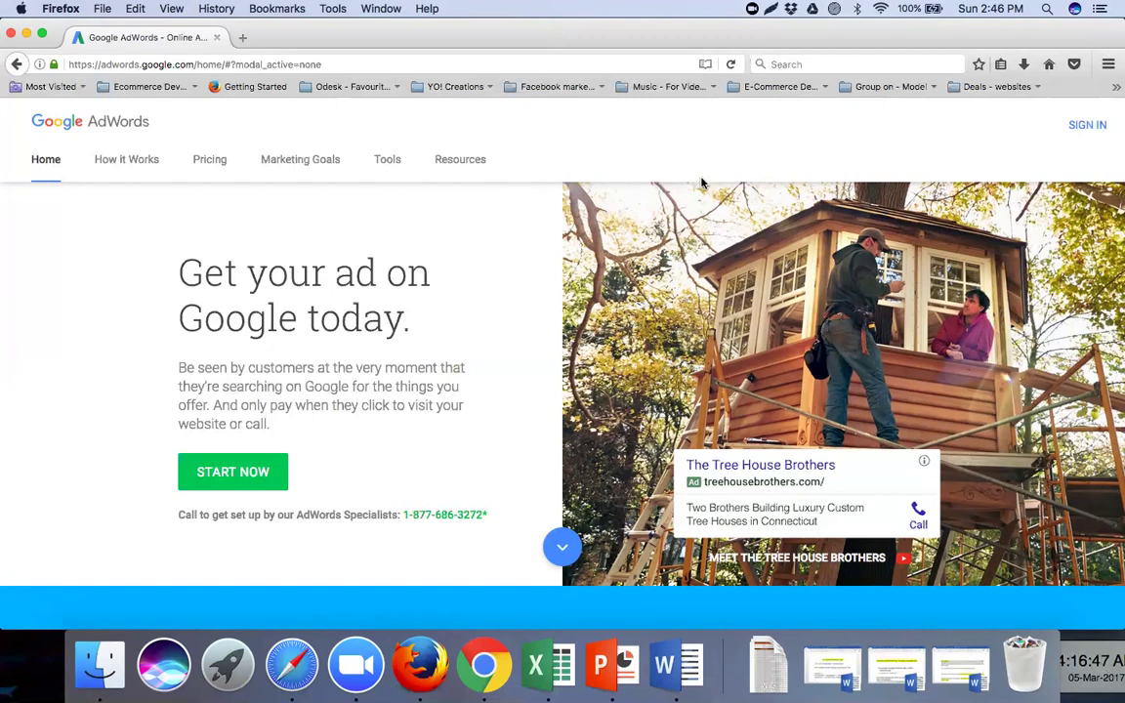
Open the AdWords Resources page to see the featured guides and tips
{"action": "left_click", "coordinate": [458, 168]}
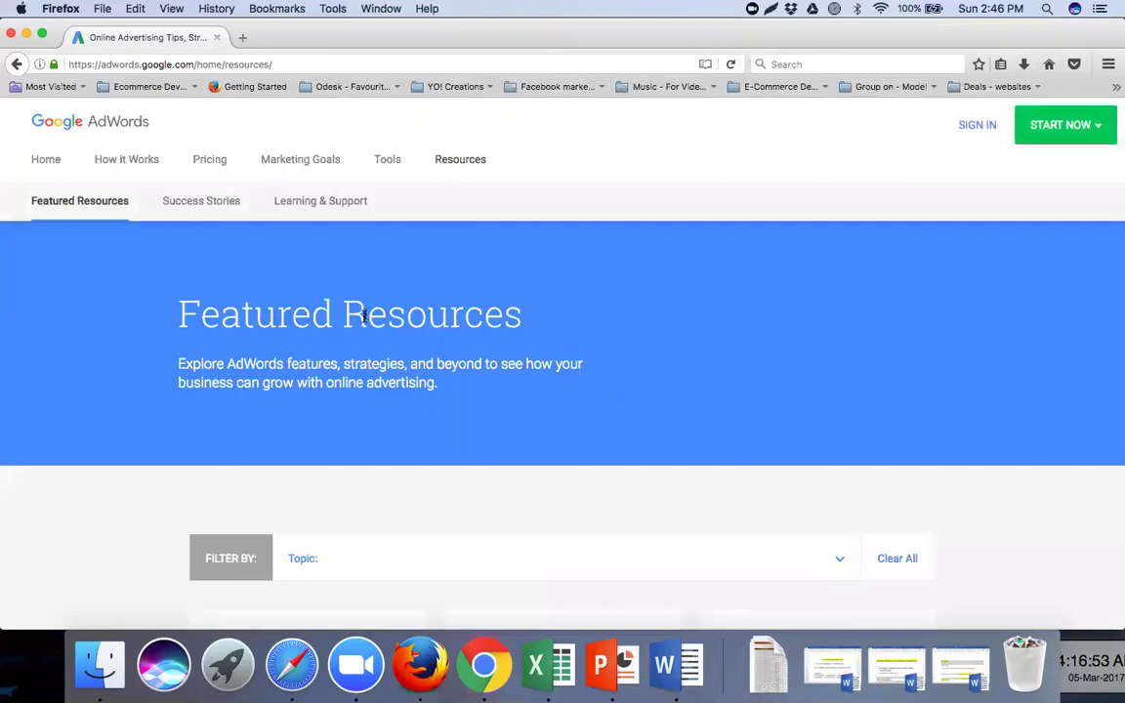
{"action": "scroll", "coordinate": [354, 361], "scroll_direction": "down", "scroll_amount": 5}
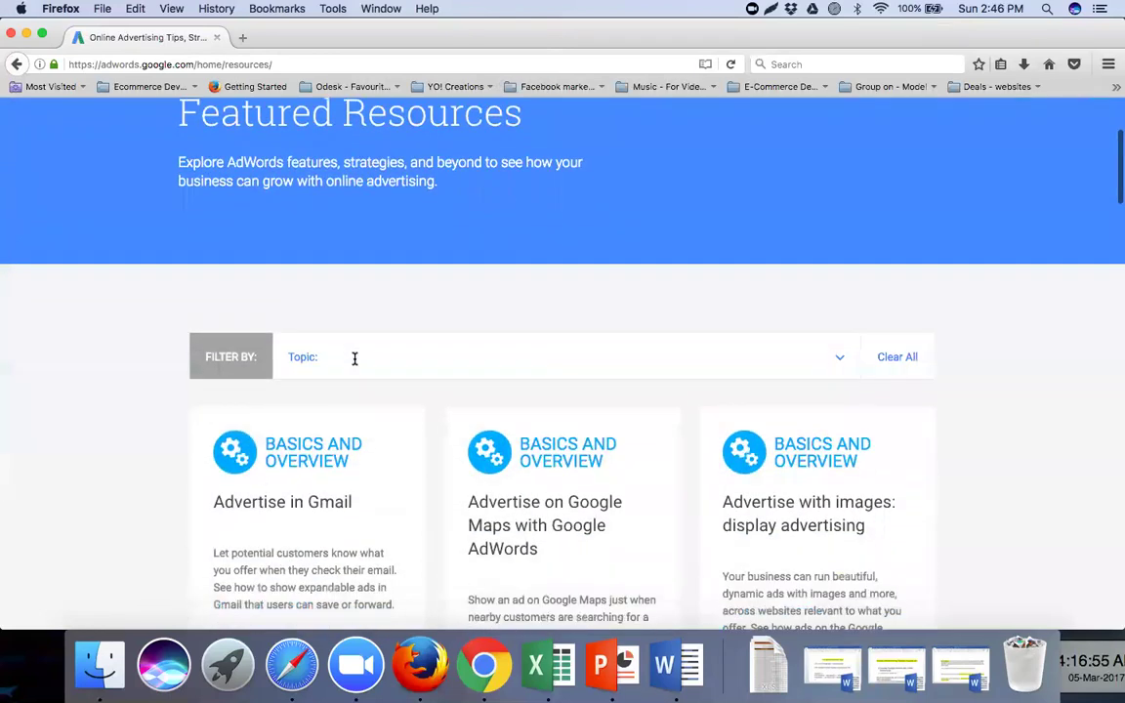
{"action": "scroll", "coordinate": [355, 366], "scroll_direction": "down", "scroll_amount": 3}
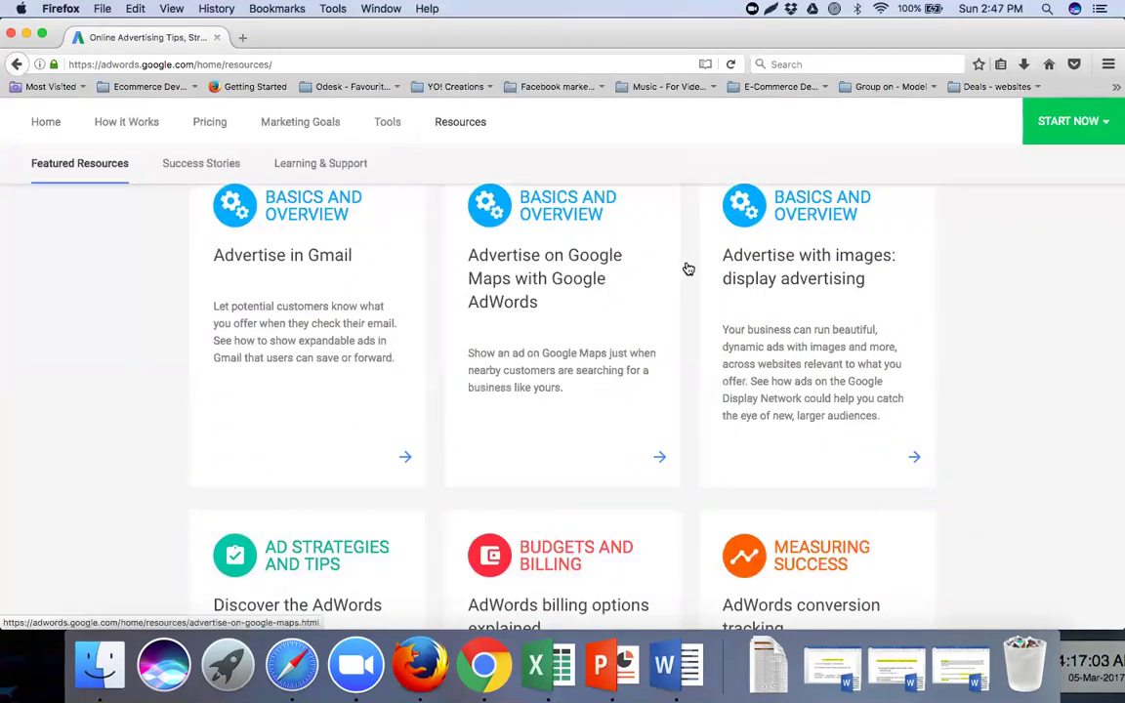
{"action": "scroll", "coordinate": [688, 269], "scroll_direction": "down", "scroll_amount": 3}
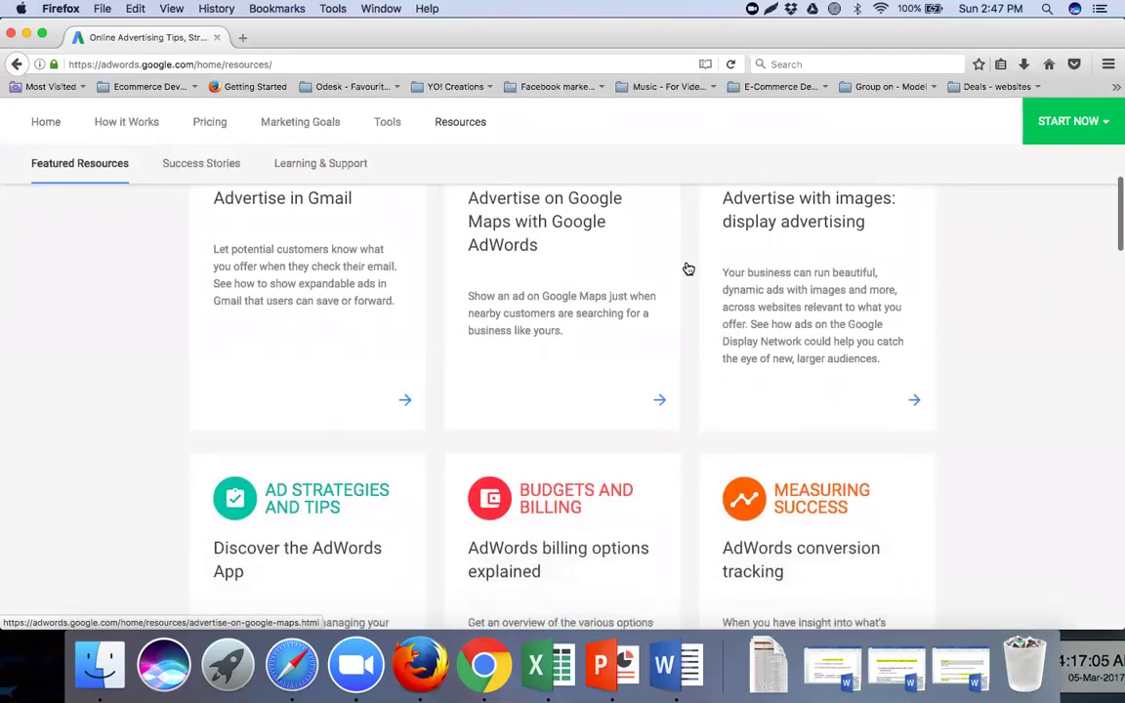
{"action": "scroll", "coordinate": [688, 268], "scroll_direction": "down", "scroll_amount": 3}
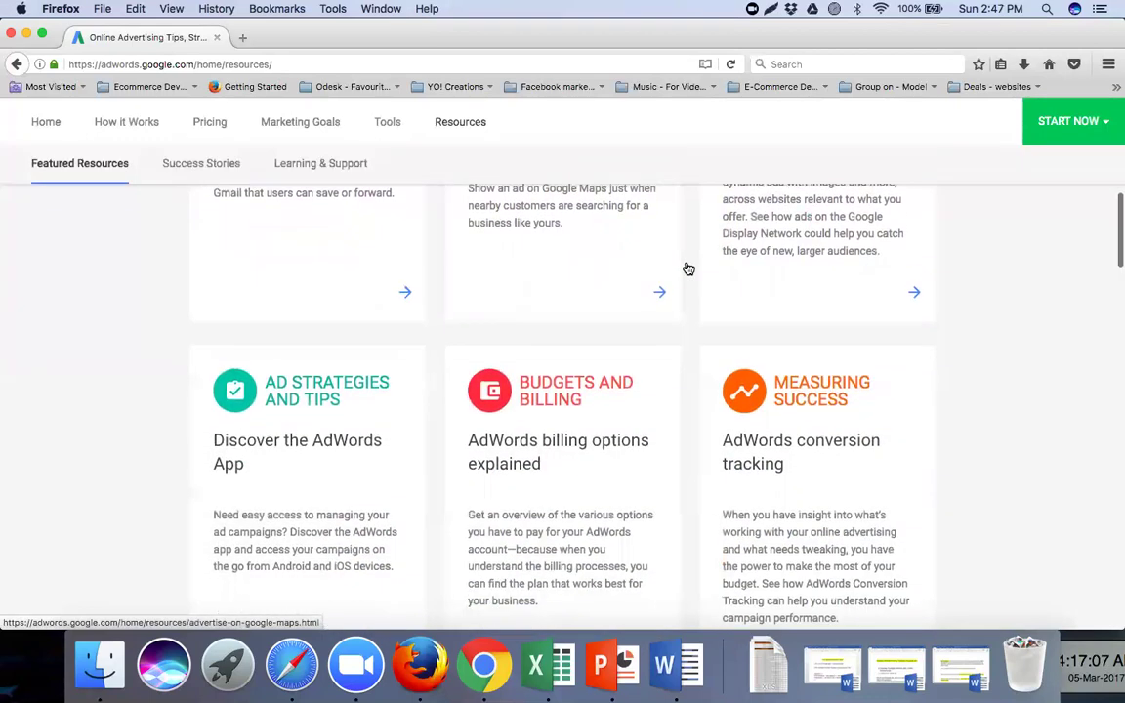
{"action": "scroll", "coordinate": [689, 269], "scroll_direction": "down", "scroll_amount": 2}
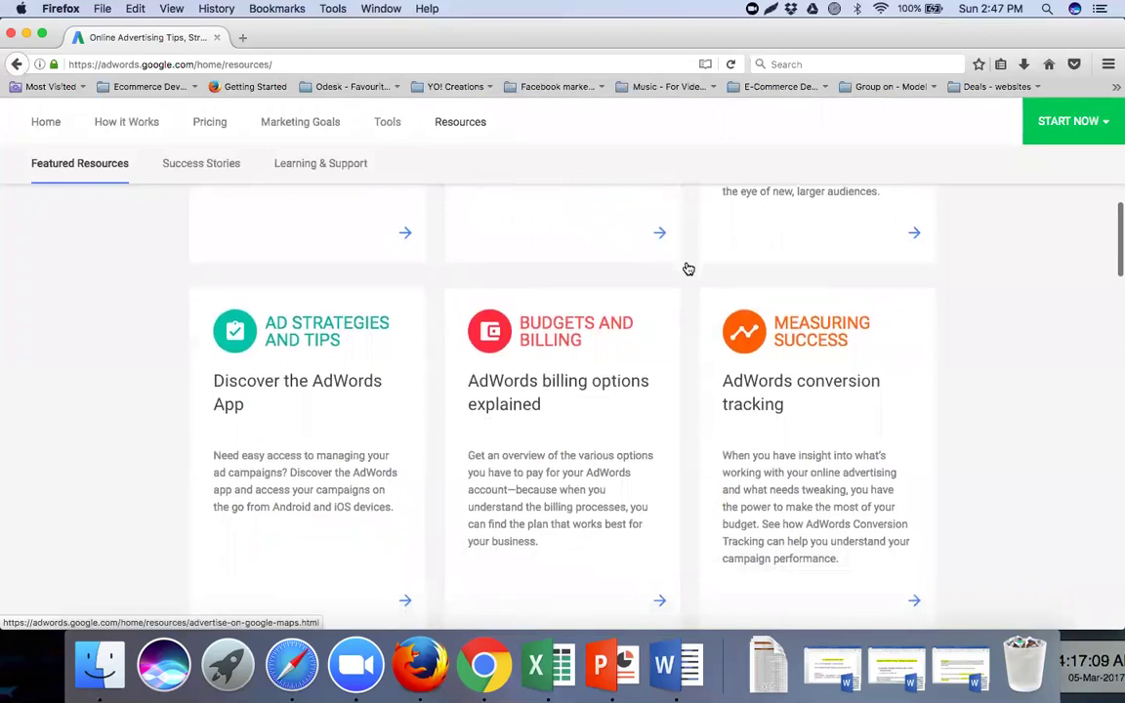
{"action": "scroll", "coordinate": [688, 267], "scroll_direction": "down", "scroll_amount": 2}
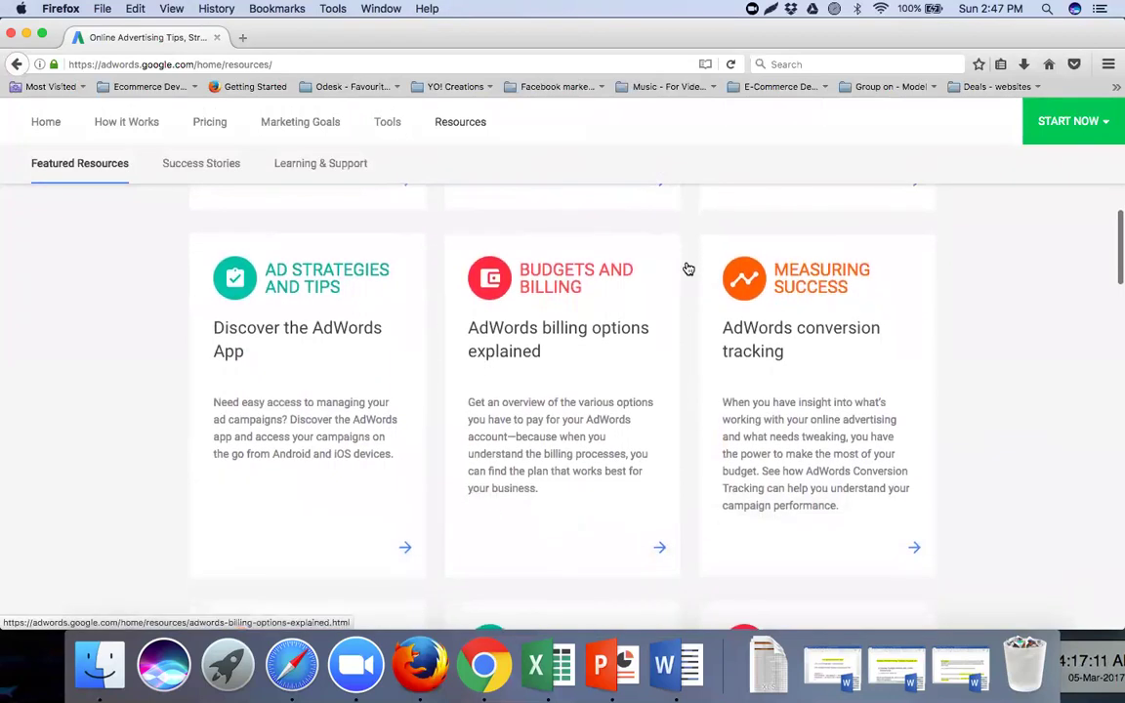
{"action": "scroll", "coordinate": [688, 269], "scroll_direction": "down", "scroll_amount": 5}
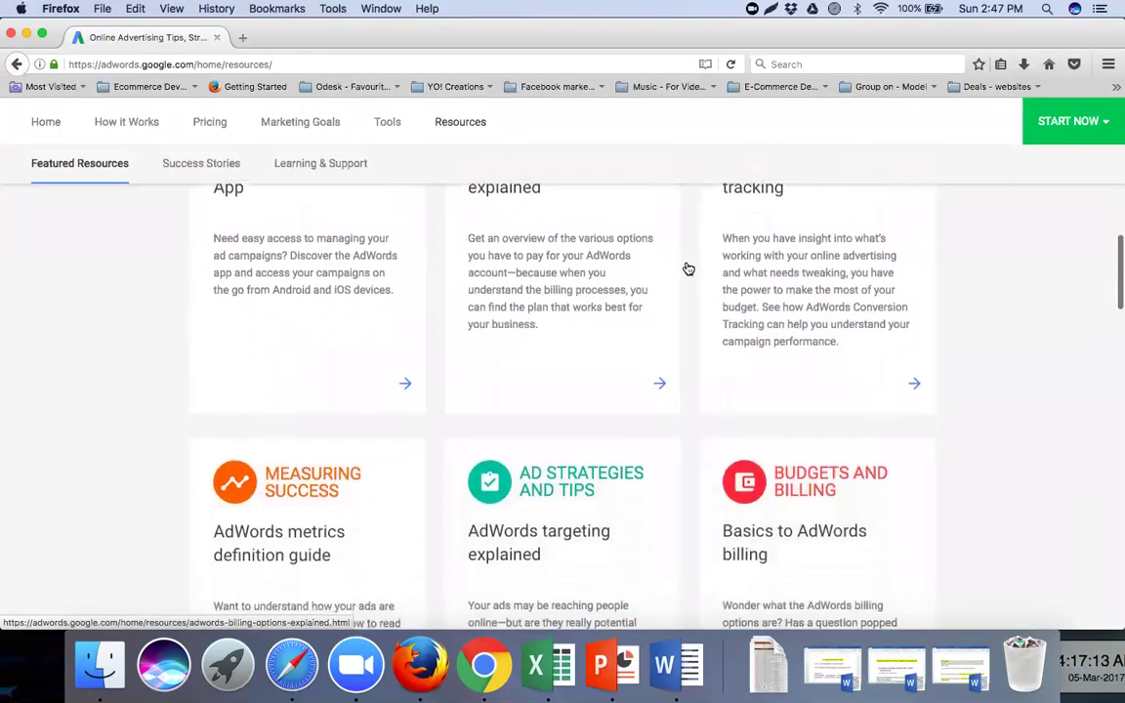
{"action": "scroll", "coordinate": [688, 269], "scroll_direction": "down", "scroll_amount": 8}
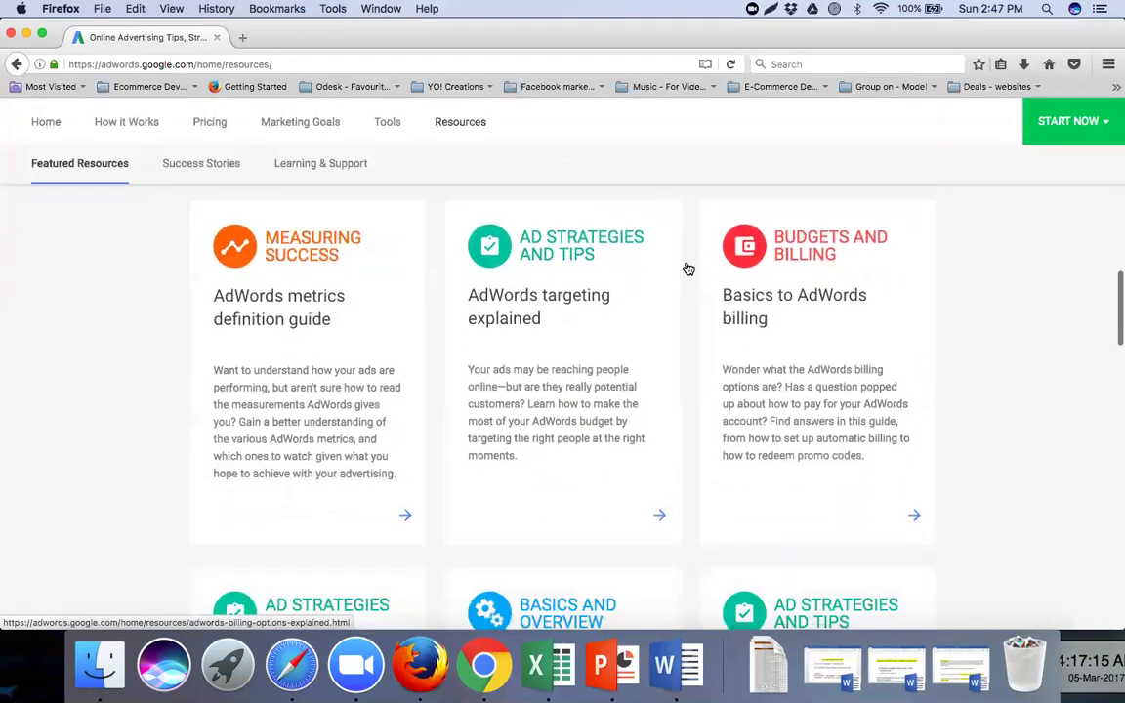
{"action": "scroll", "coordinate": [688, 268], "scroll_direction": "down", "scroll_amount": 2}
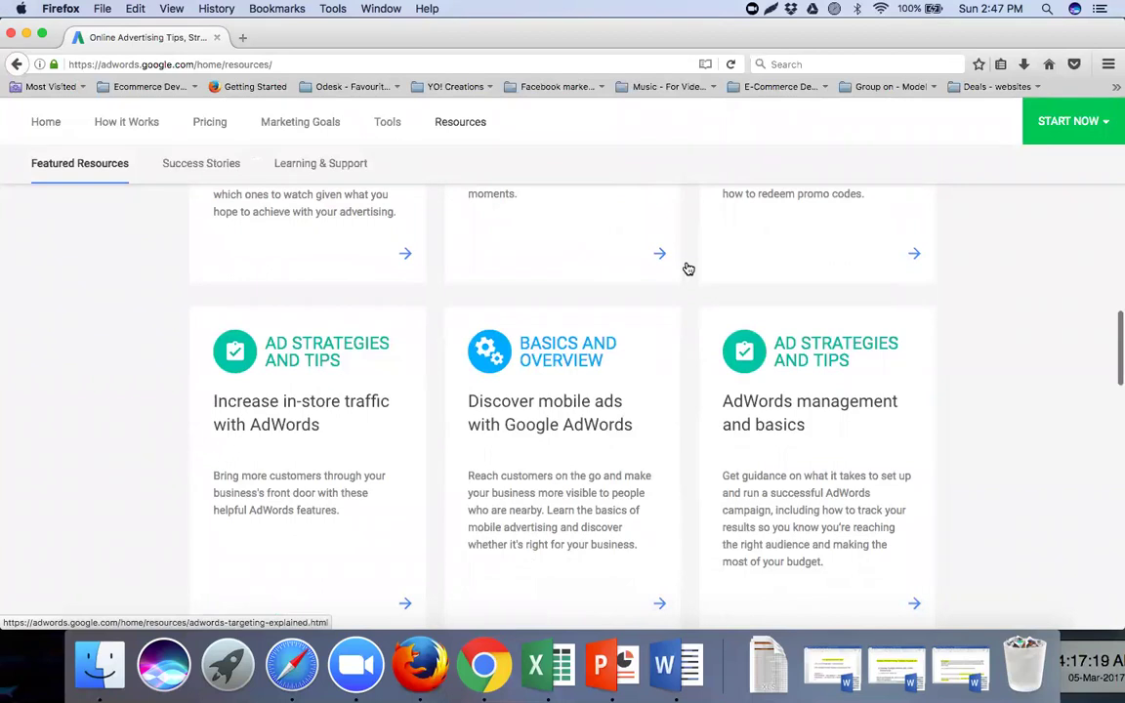
{"action": "scroll", "coordinate": [688, 269], "scroll_direction": "down", "scroll_amount": 4}
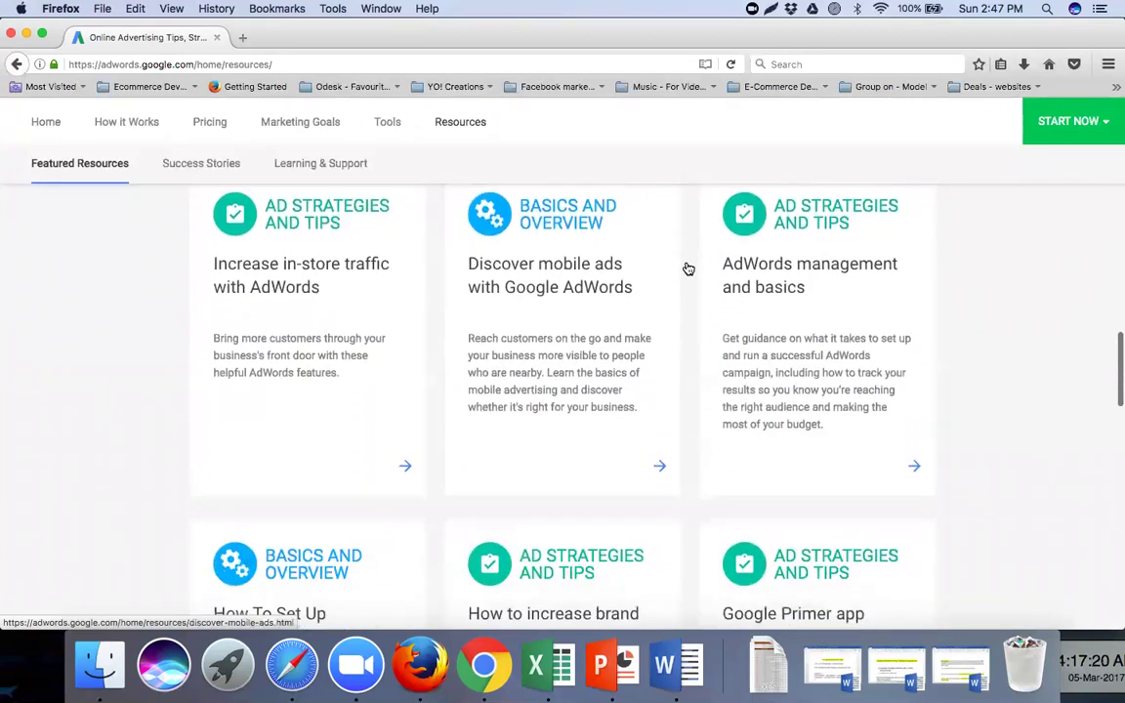
{"action": "scroll", "coordinate": [688, 268], "scroll_direction": "down", "scroll_amount": 5}
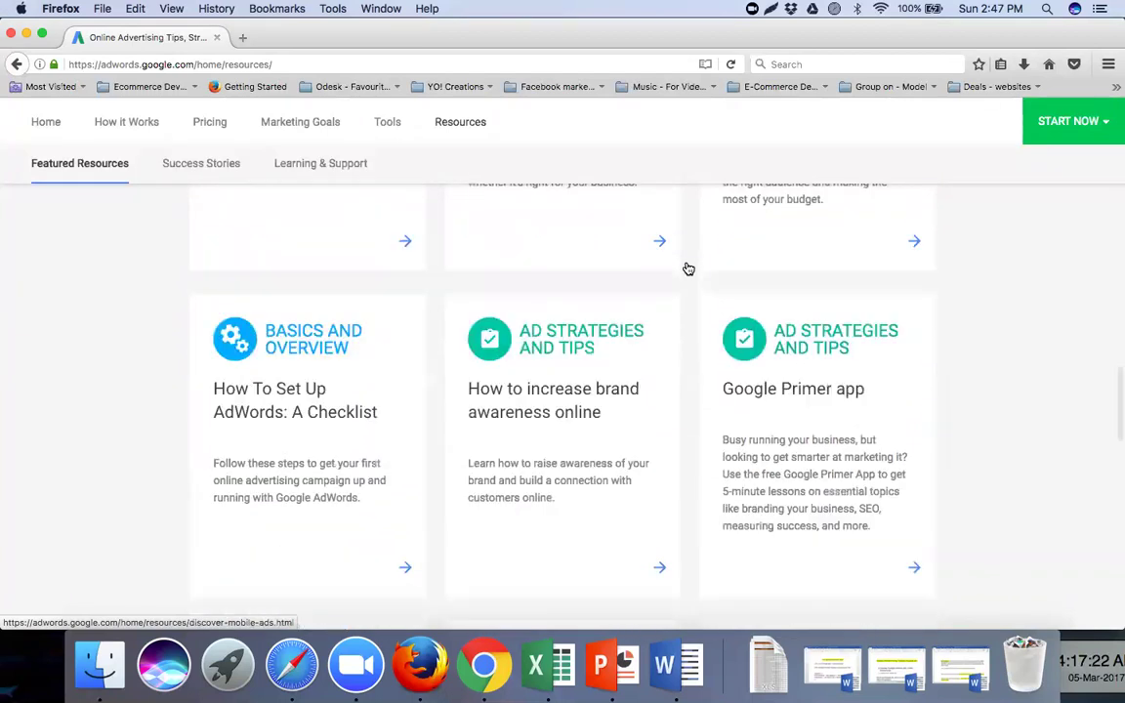
{"action": "scroll", "coordinate": [688, 268], "scroll_direction": "down", "scroll_amount": 2}
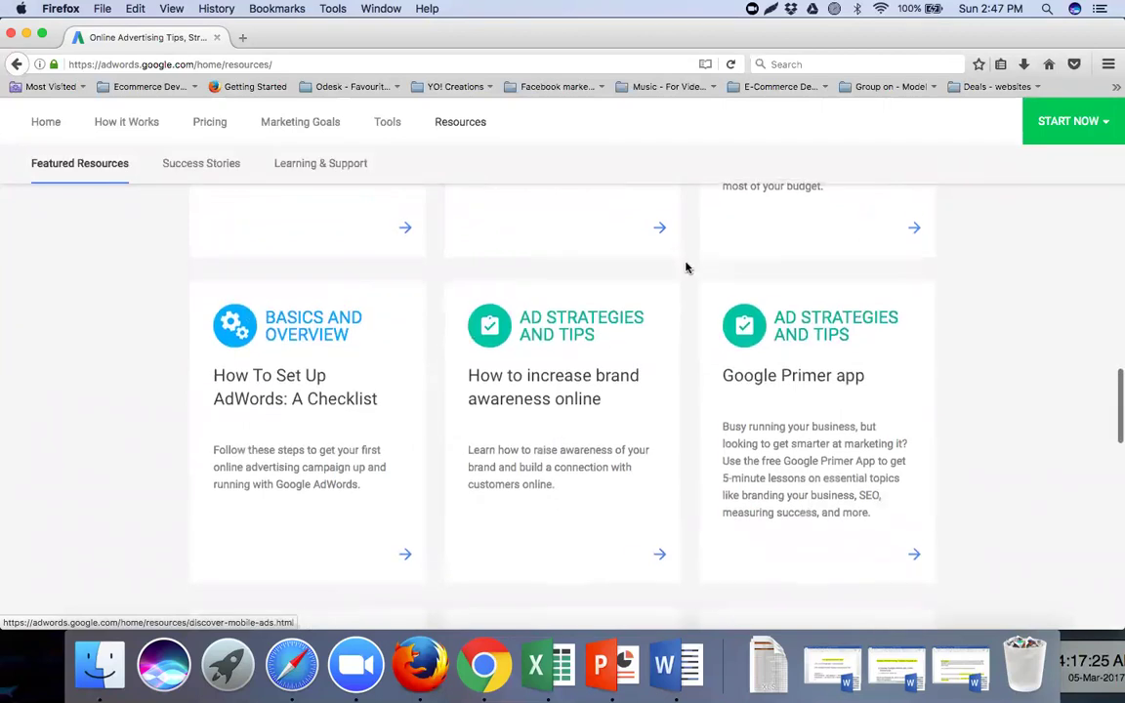
{"action": "scroll", "coordinate": [689, 268], "scroll_direction": "down", "scroll_amount": 3}
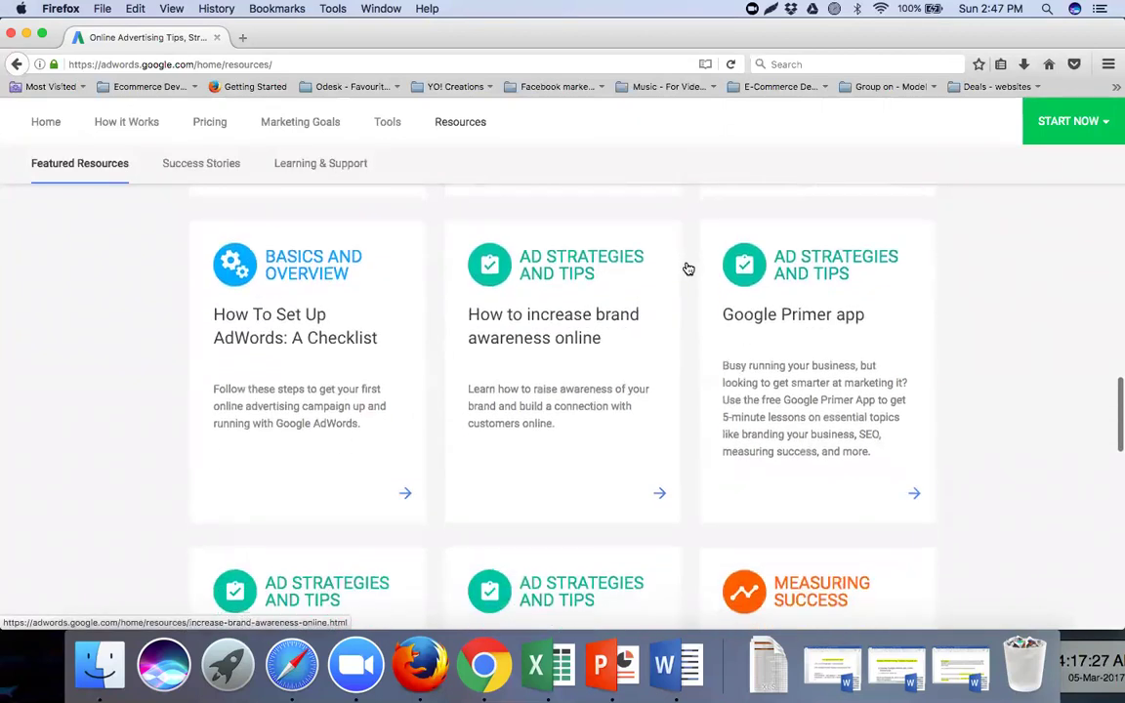
{"action": "scroll", "coordinate": [688, 268], "scroll_direction": "down", "scroll_amount": 5}
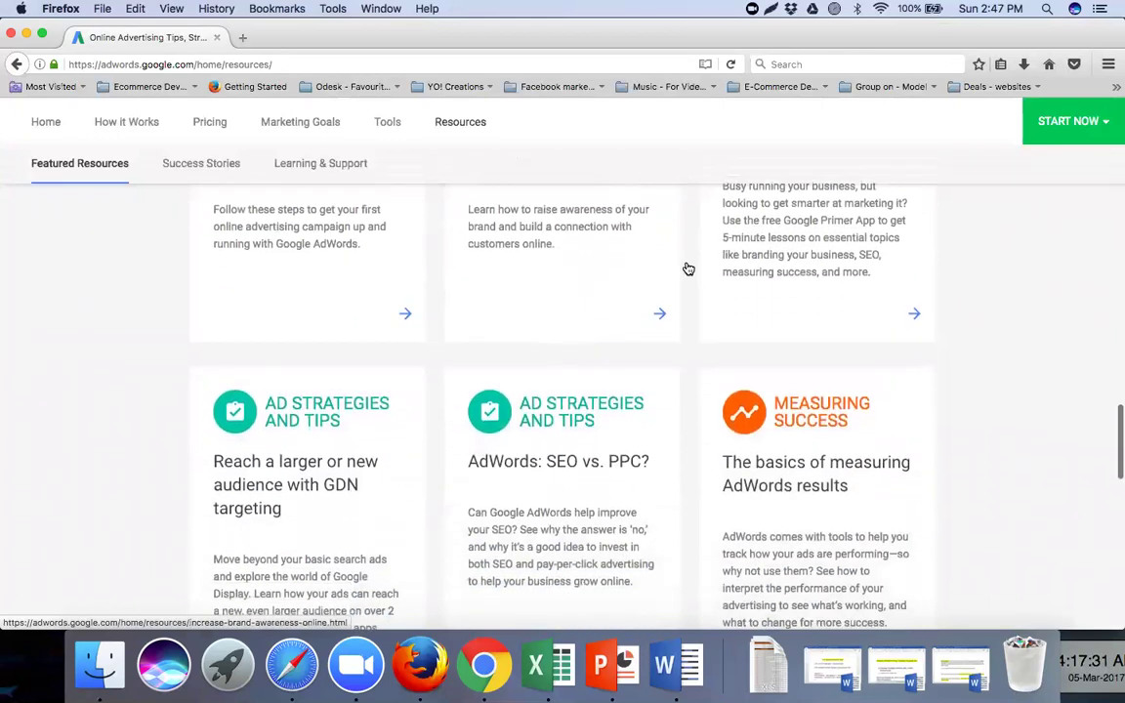
{"action": "scroll", "coordinate": [689, 268], "scroll_direction": "down", "scroll_amount": 2}
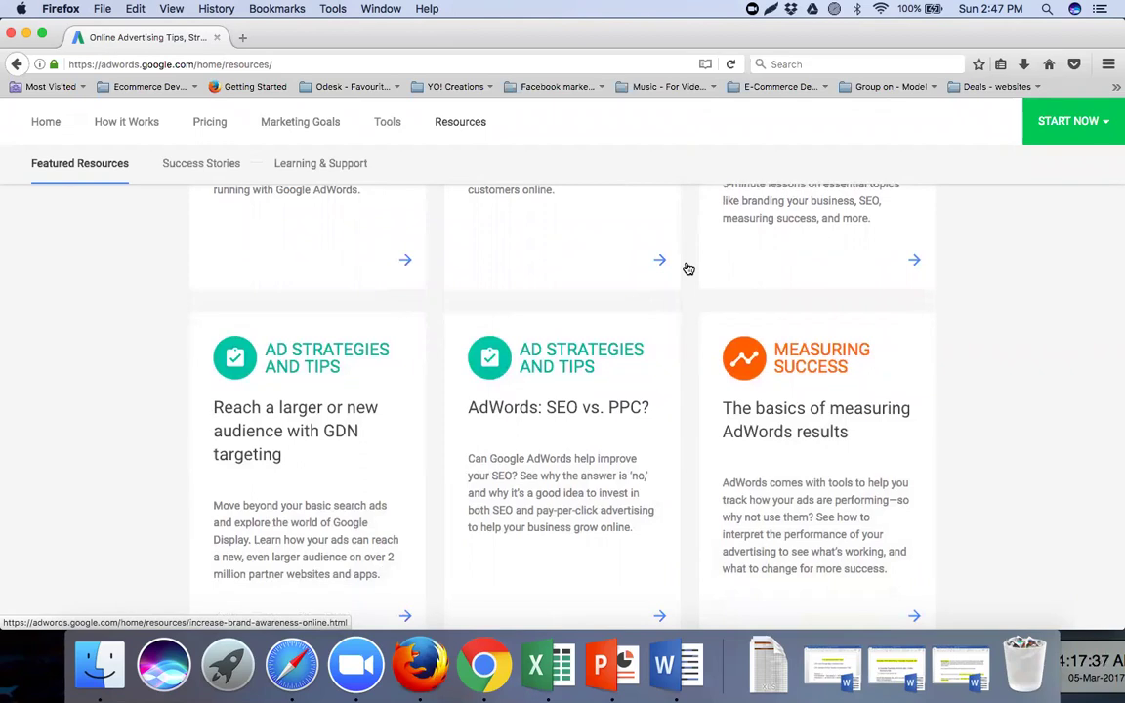
{"action": "scroll", "coordinate": [688, 269], "scroll_direction": "down", "scroll_amount": 1}
{"action": "scroll", "coordinate": [688, 269], "scroll_direction": "down", "scroll_amount": 2}
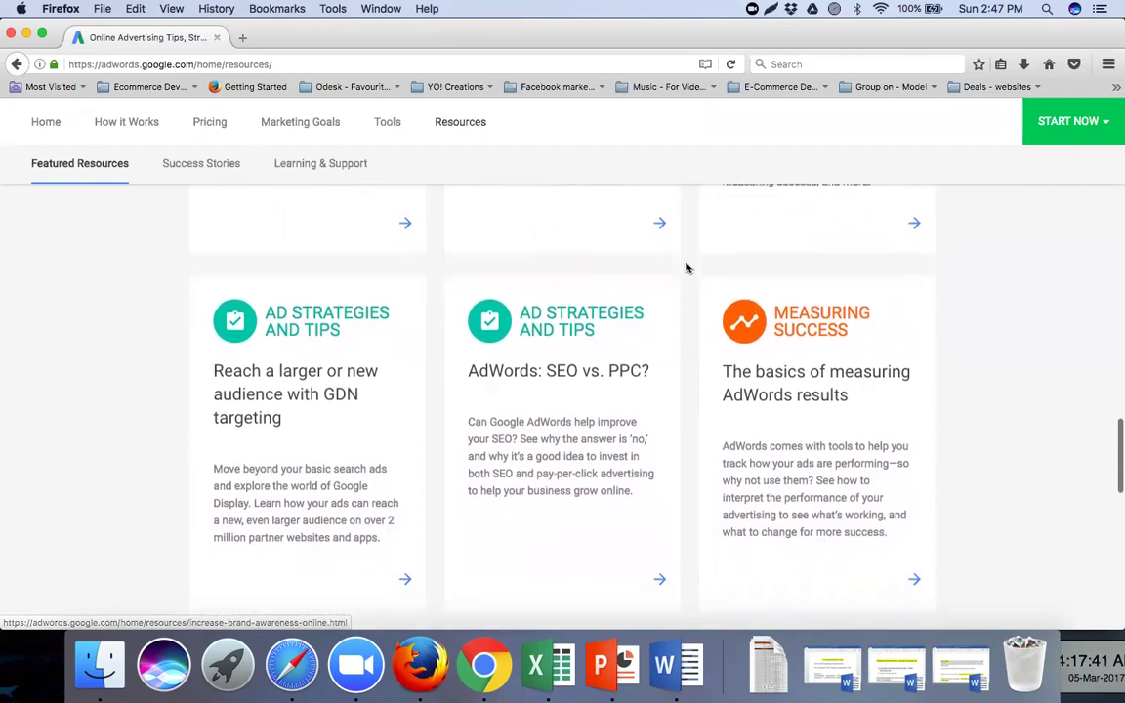
{"action": "scroll", "coordinate": [687, 269], "scroll_direction": "down", "scroll_amount": 4}
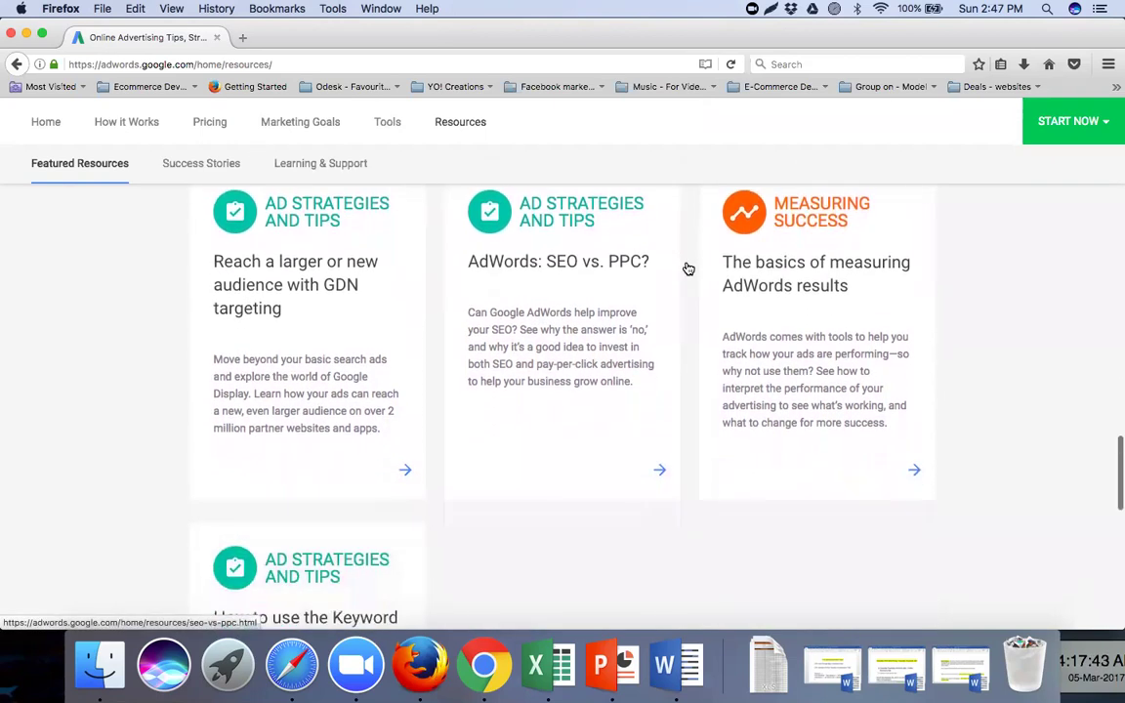
{"action": "scroll", "coordinate": [688, 268], "scroll_direction": "down", "scroll_amount": 2}
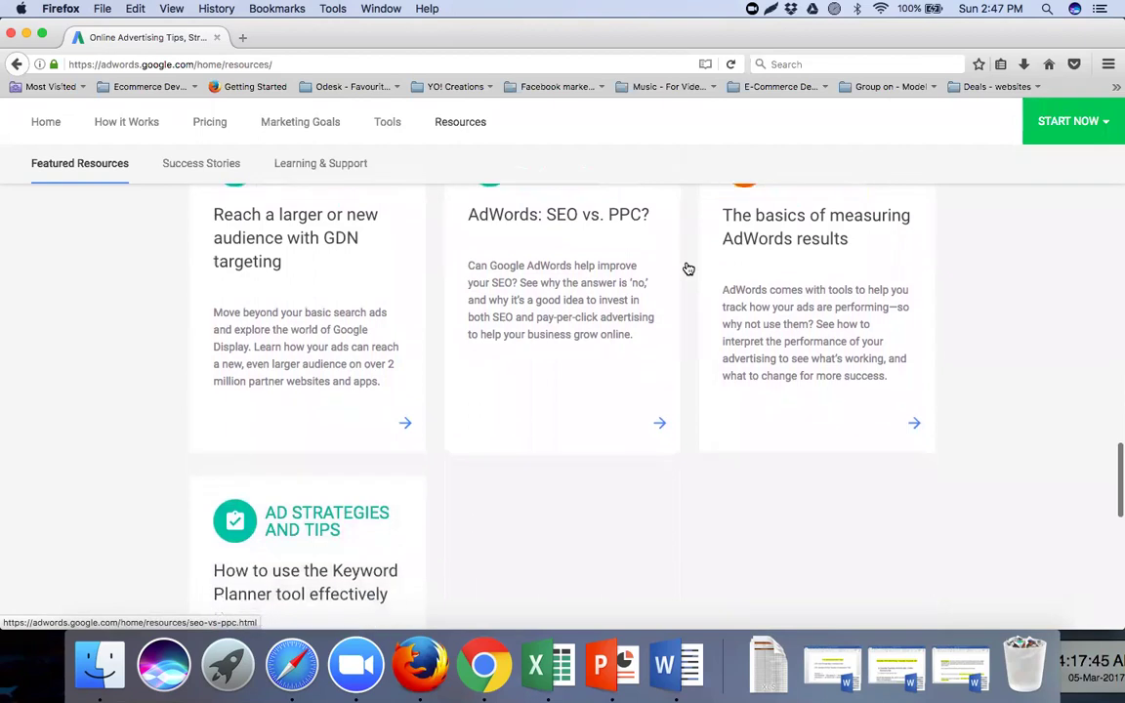
{"action": "scroll", "coordinate": [689, 269], "scroll_direction": "down", "scroll_amount": 5}
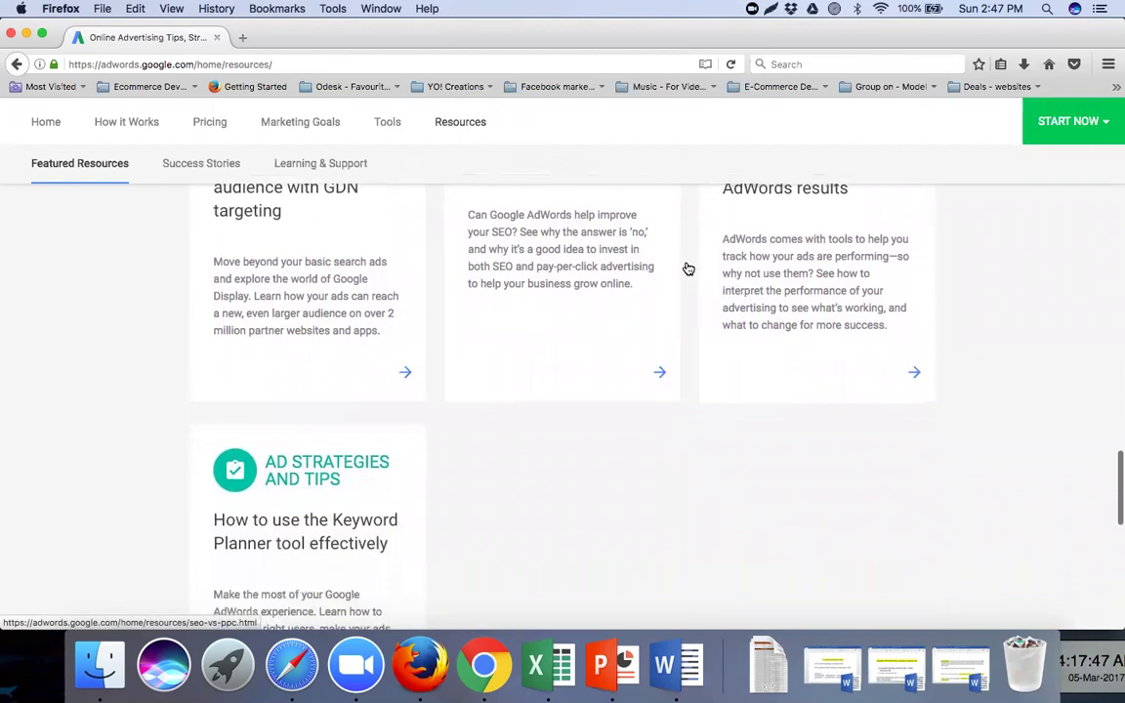
{"action": "scroll", "coordinate": [688, 268], "scroll_direction": "down", "scroll_amount": 12}
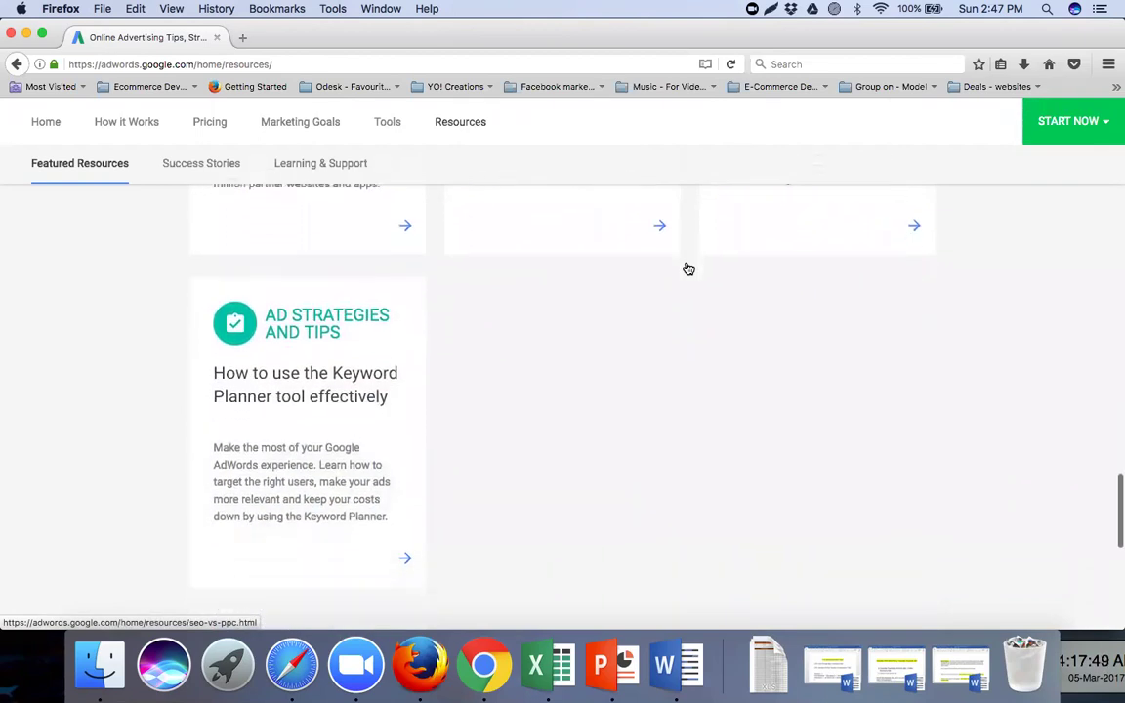
{"action": "scroll", "coordinate": [686, 267], "scroll_direction": "down", "scroll_amount": 6}
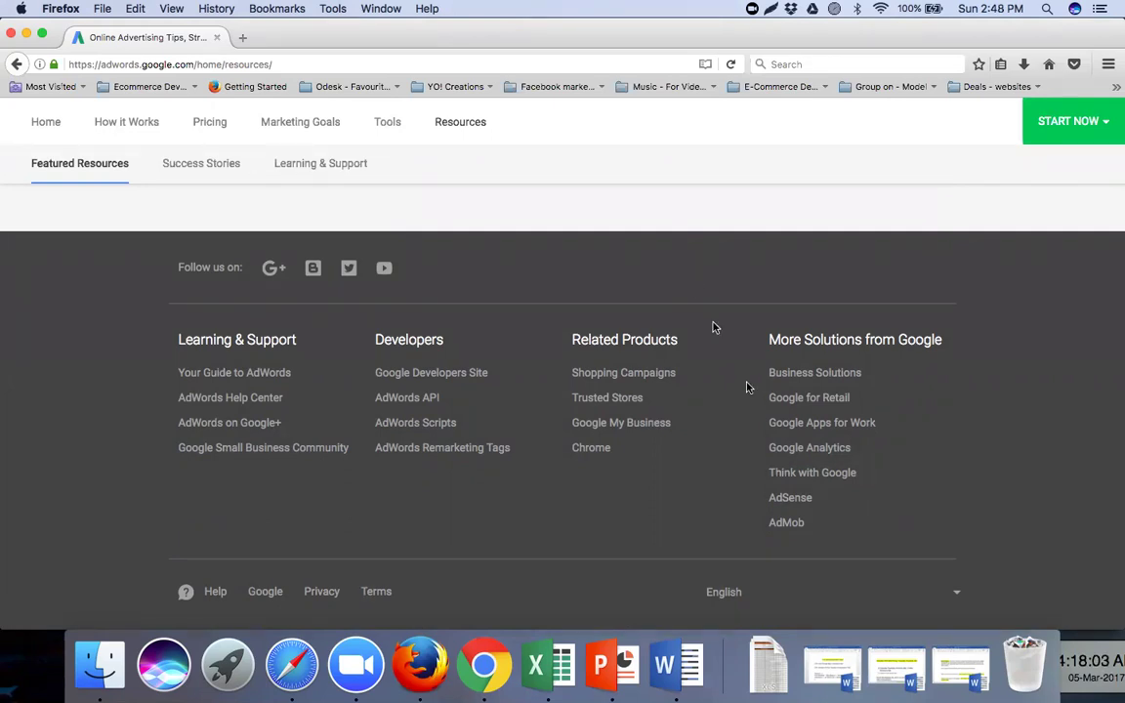
Go to the Think with Google site from the footer and scroll through its latest marketing articles
{"action": "left_click", "coordinate": [817, 479]}
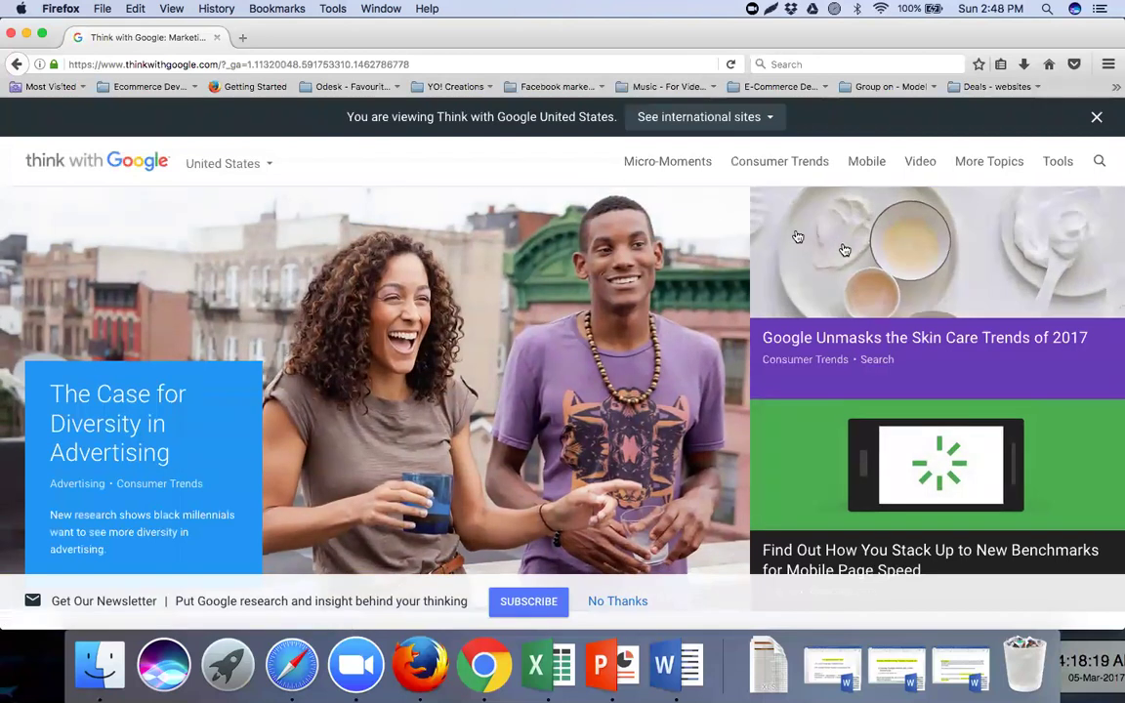
{"action": "scroll", "coordinate": [846, 251], "scroll_direction": "down", "scroll_amount": 1}
{"action": "scroll", "coordinate": [845, 252], "scroll_direction": "down", "scroll_amount": 5}
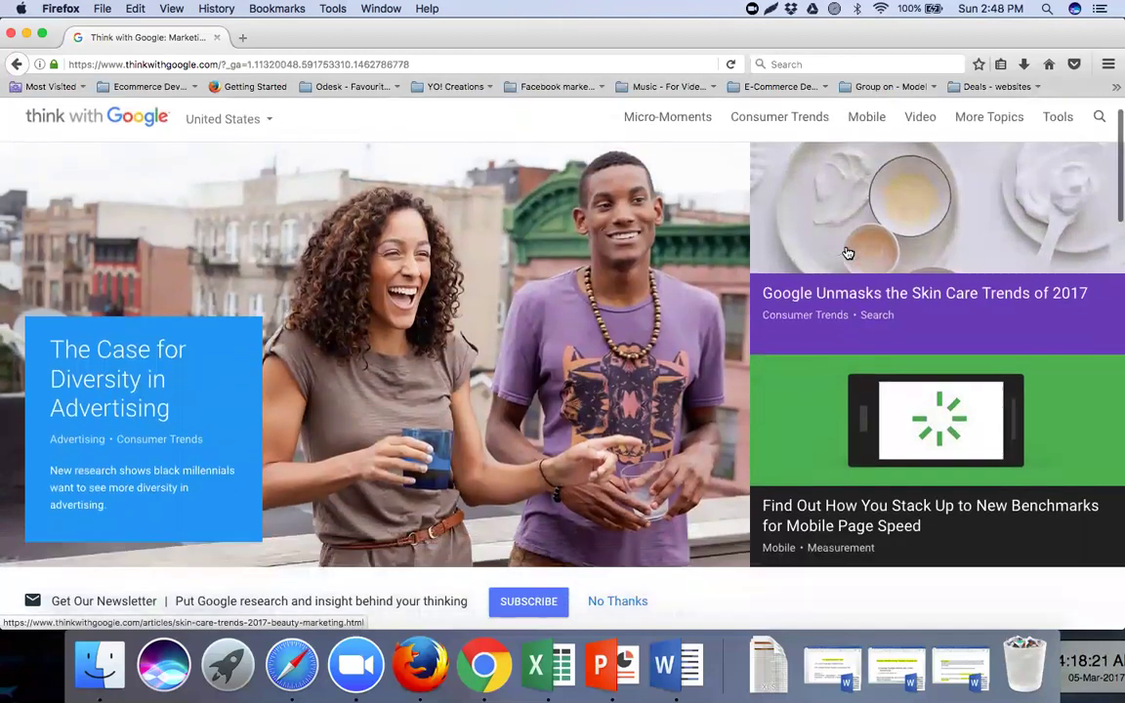
{"action": "scroll", "coordinate": [845, 252], "scroll_direction": "down", "scroll_amount": 2}
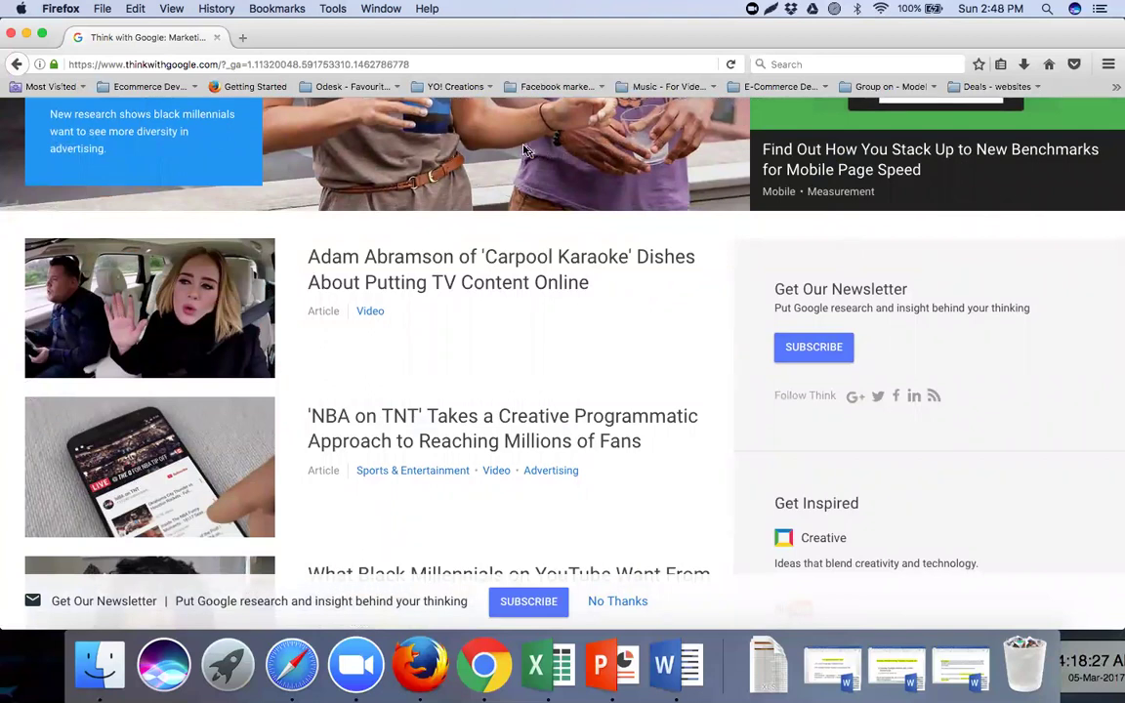
Subscribe to the Think with Google newsletter with your e-mail address and company 'Yo Creations Ltd'
{"action": "left_click", "coordinate": [809, 352]}
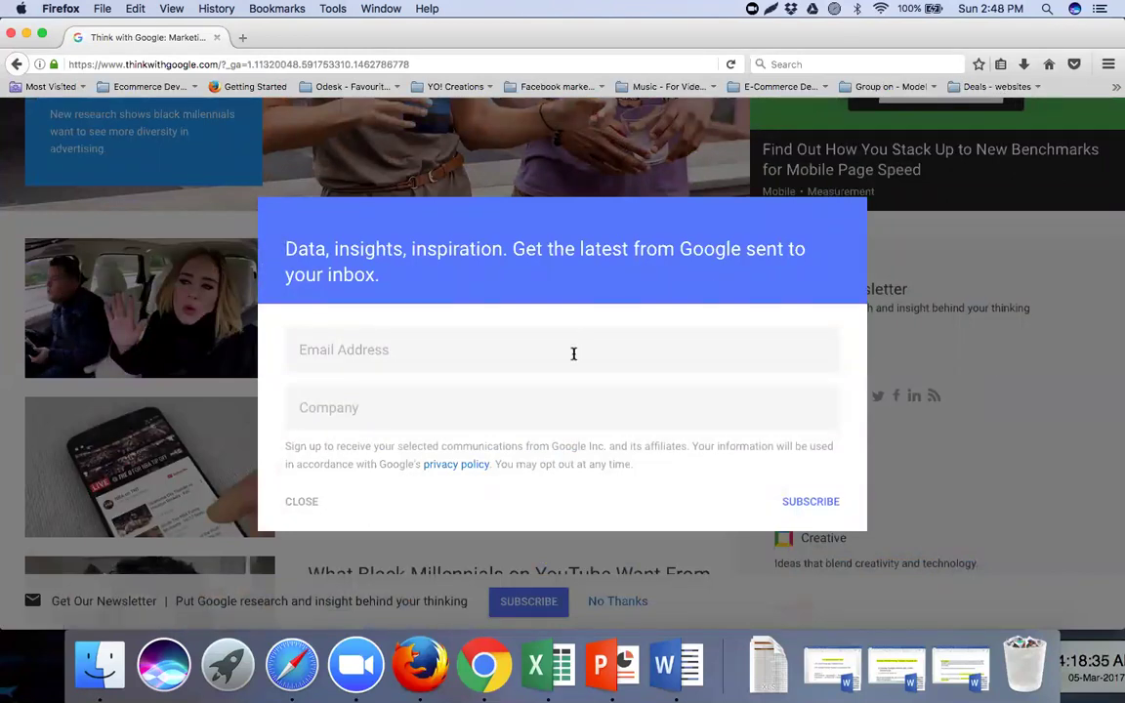
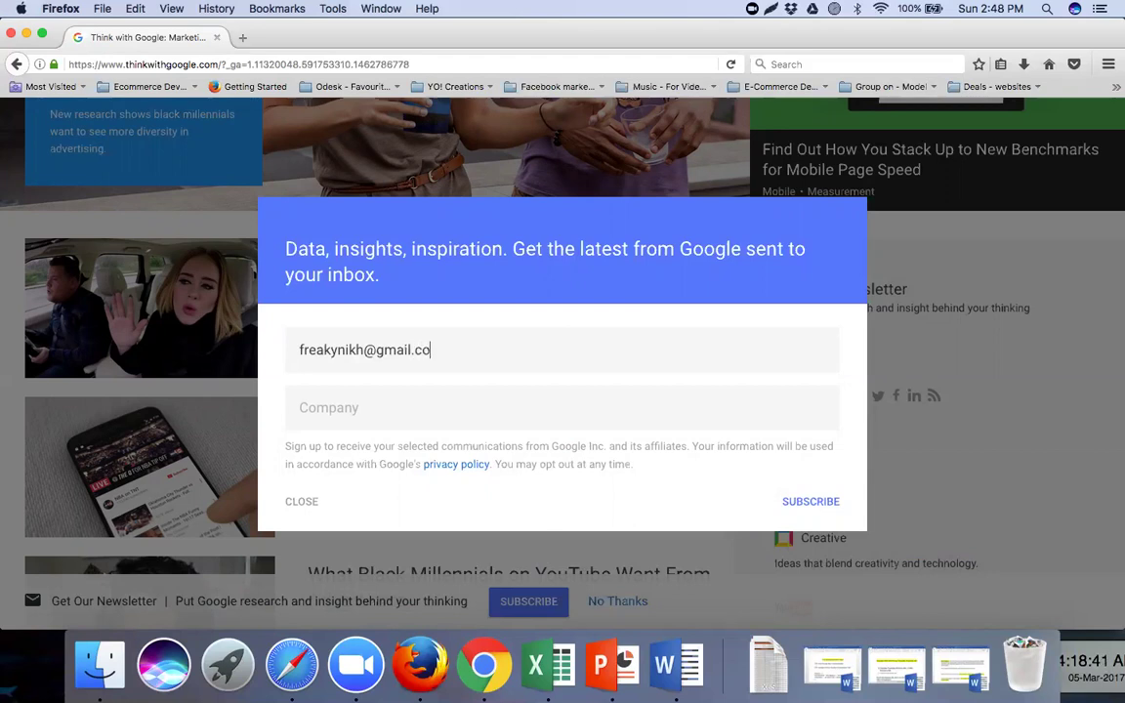
{"action": "left_click", "coordinate": [520, 407]}
{"action": "type", "text": "Yo Creations LTF"}
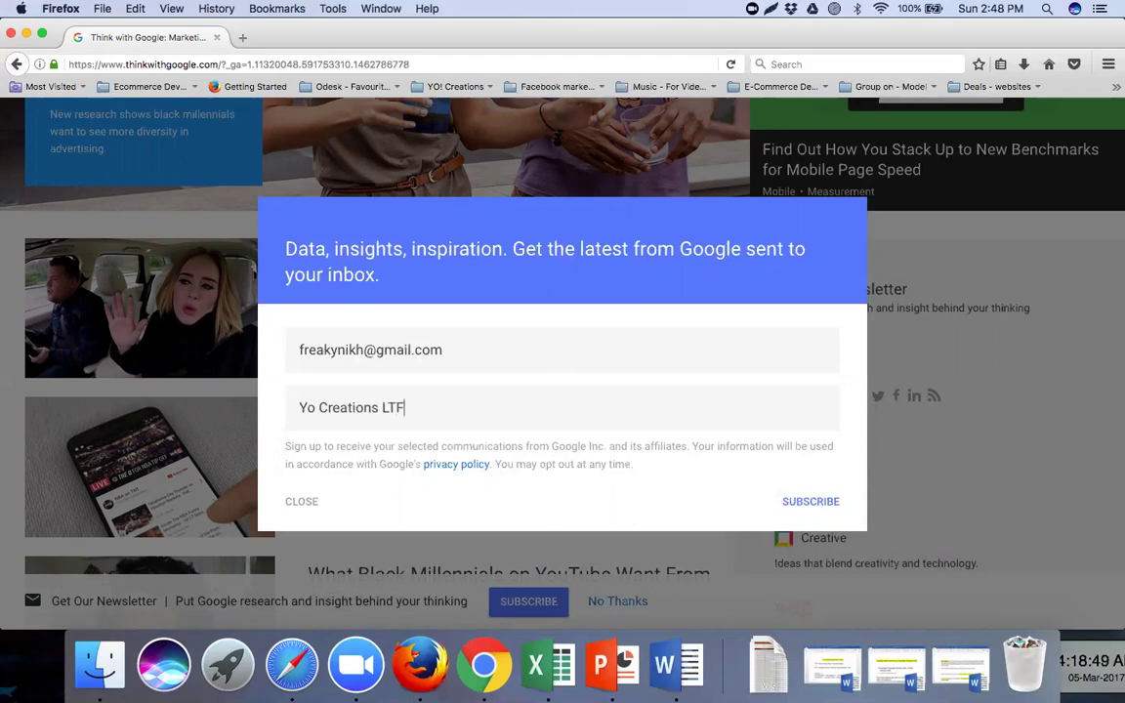
{"action": "key", "text": "BackSpace"}
{"action": "type", "text": "td"}
{"action": "left_click", "coordinate": [796, 505]}
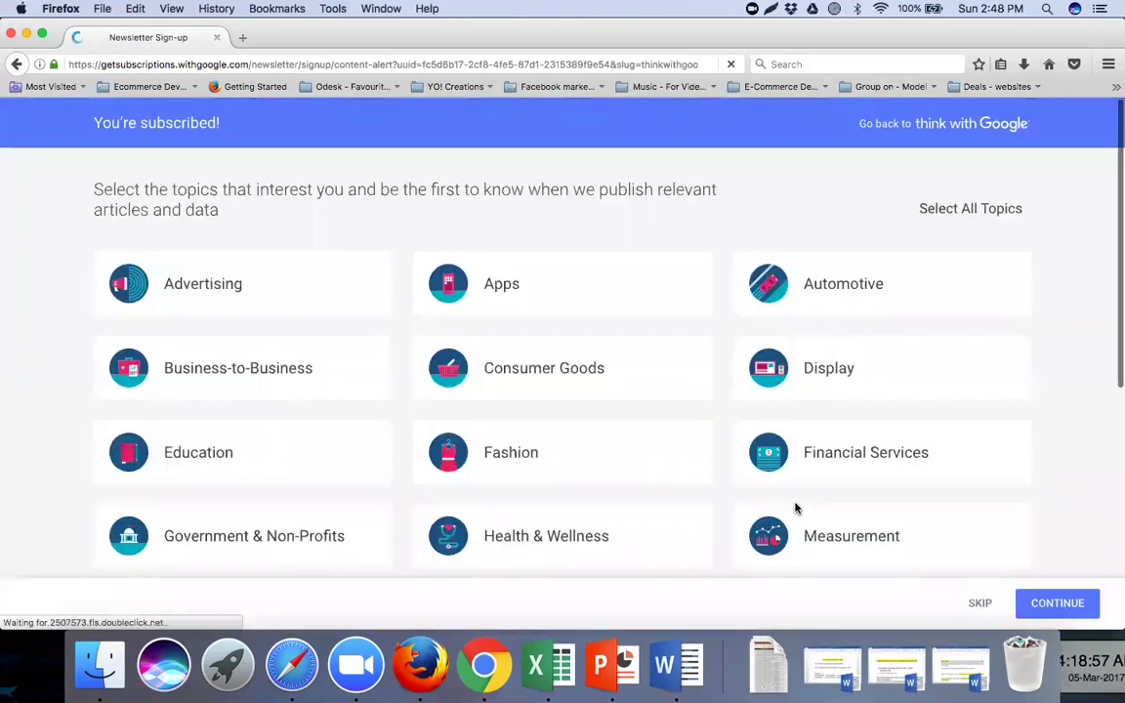
Follow the Advertising, Display, Programmatic and Mobile topics
{"action": "left_click", "coordinate": [567, 295]}
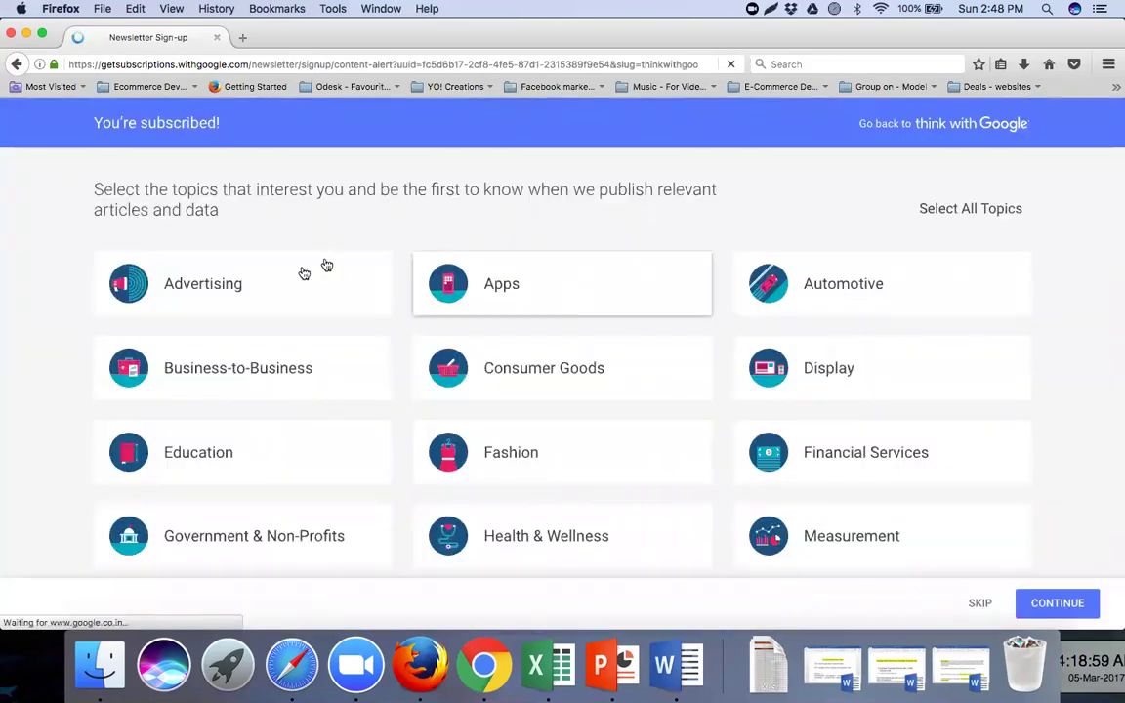
{"action": "left_click", "coordinate": [351, 287]}
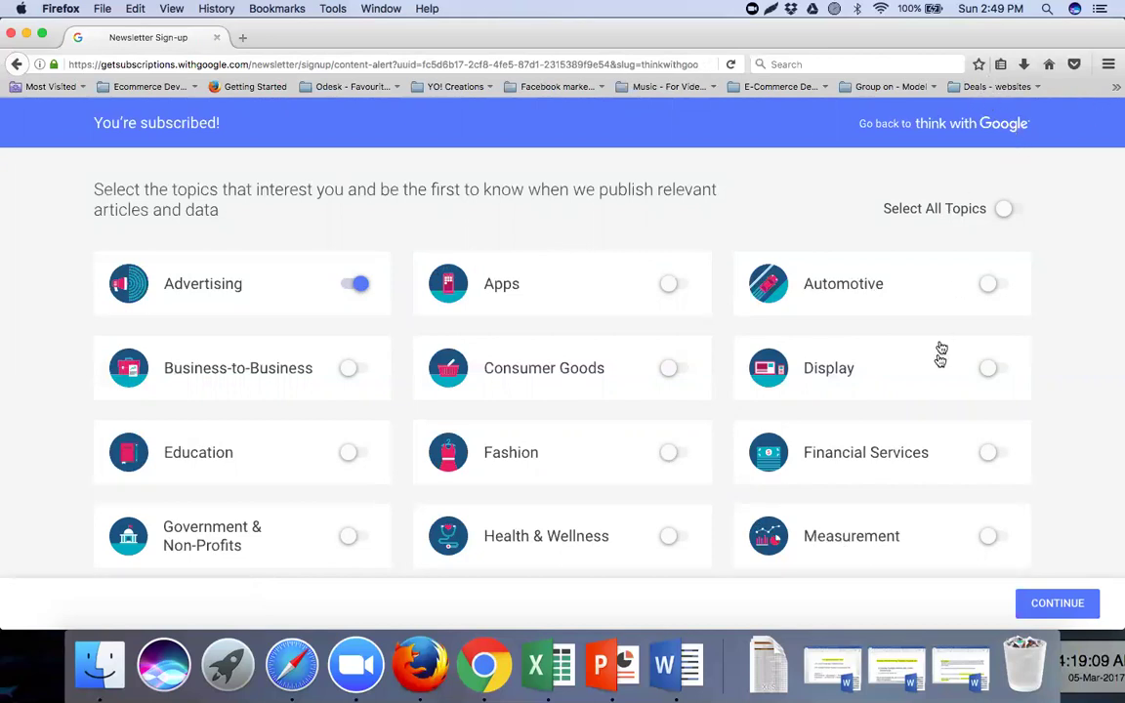
{"action": "left_click", "coordinate": [991, 369]}
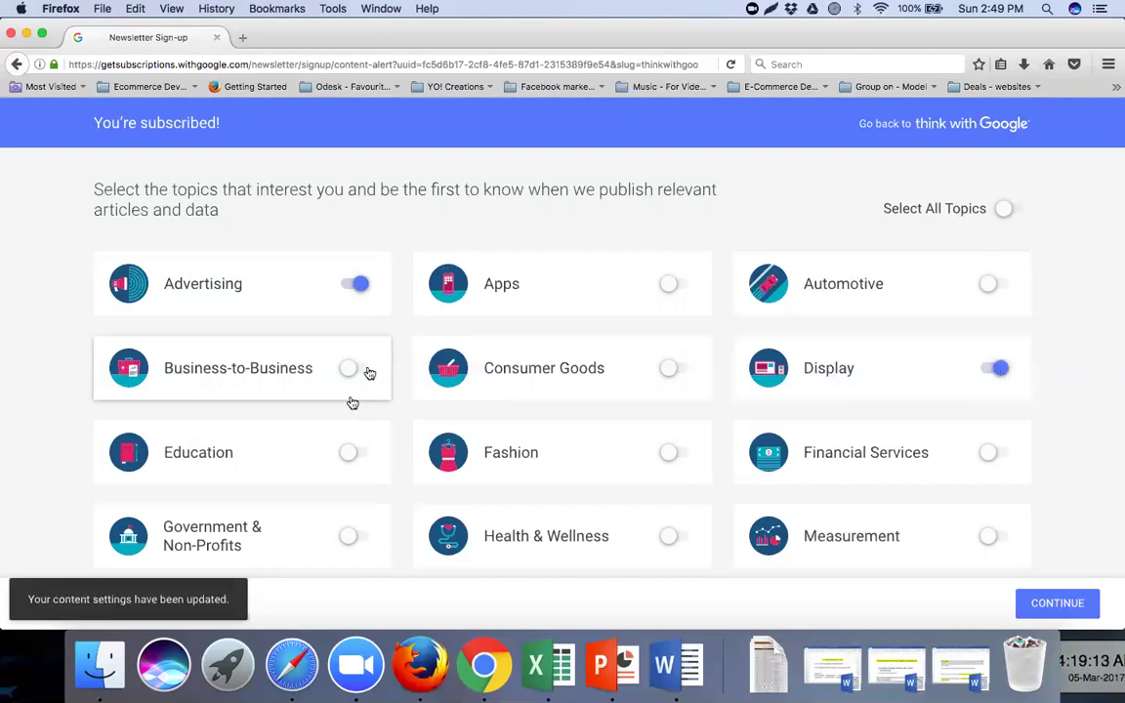
{"action": "scroll", "coordinate": [344, 413], "scroll_direction": "down", "scroll_amount": 1}
{"action": "scroll", "coordinate": [345, 413], "scroll_direction": "down", "scroll_amount": 4}
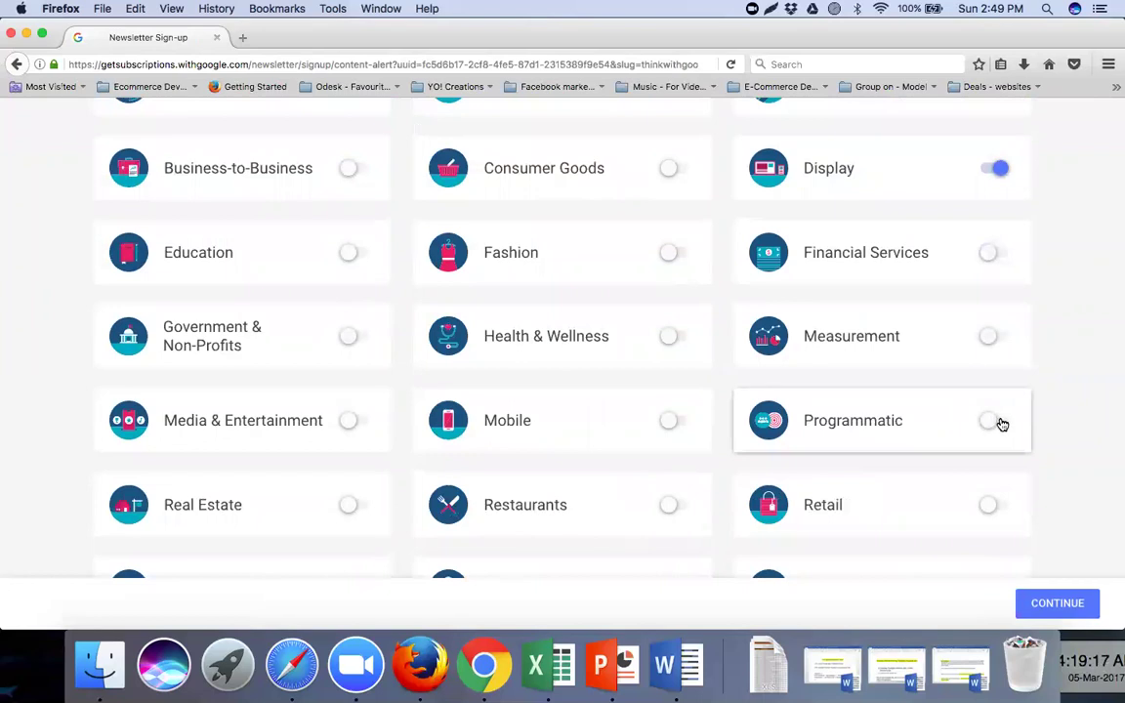
{"action": "left_click", "coordinate": [993, 422]}
{"action": "left_click", "coordinate": [683, 423]}
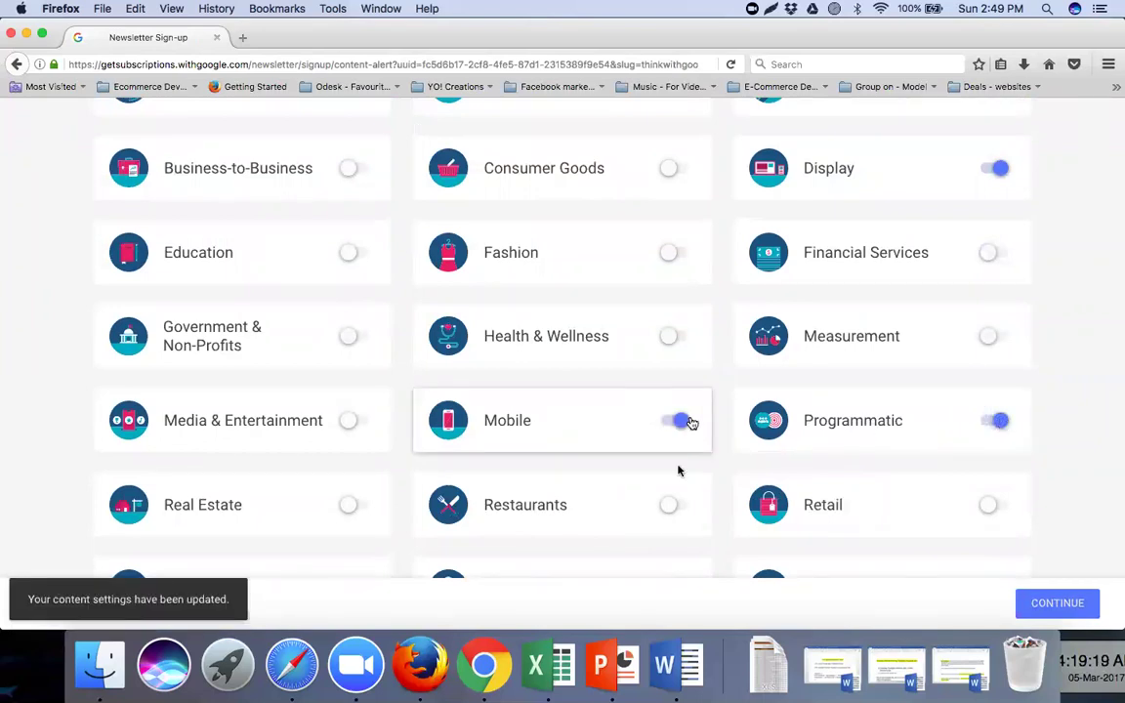
Follow Social, Video, Search and Tech, save the topic choices, and open a new tab
{"action": "scroll", "coordinate": [670, 483], "scroll_direction": "down", "scroll_amount": 5}
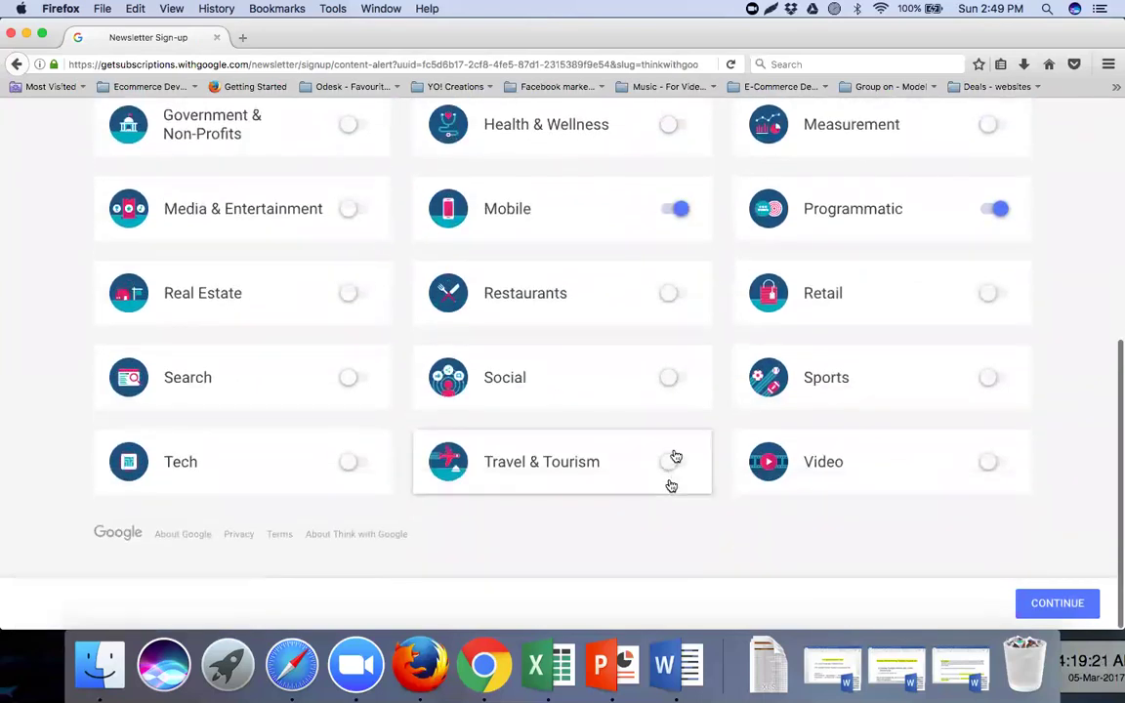
{"action": "left_click", "coordinate": [684, 382]}
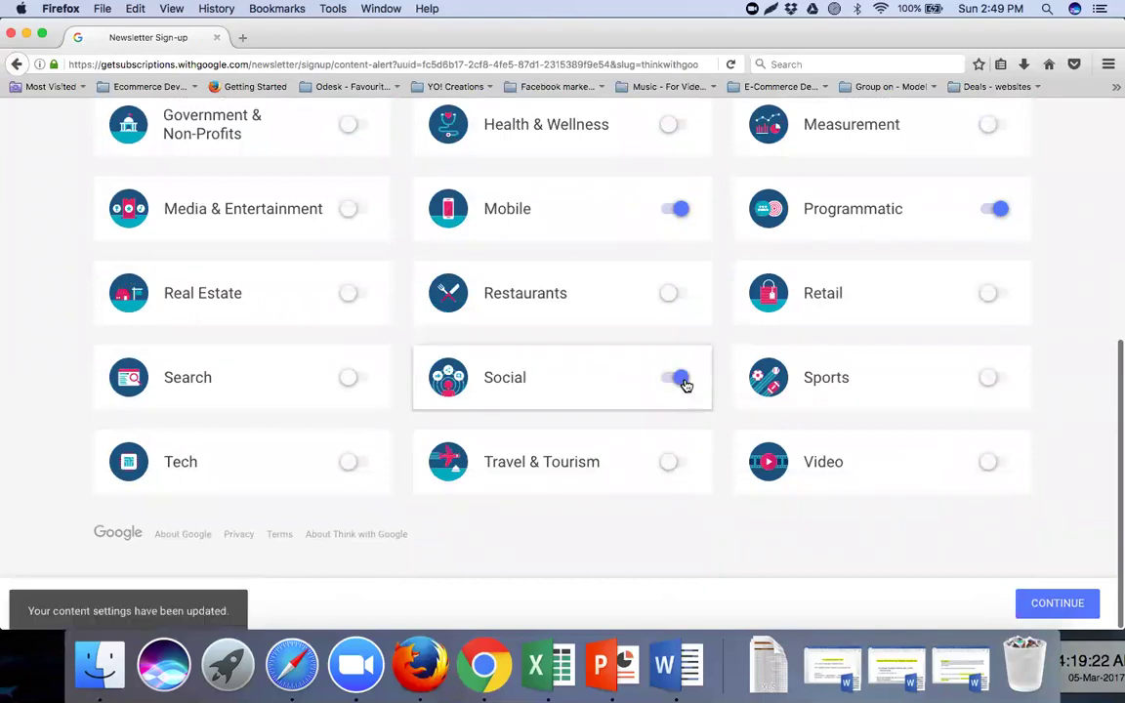
{"action": "left_click", "coordinate": [998, 462]}
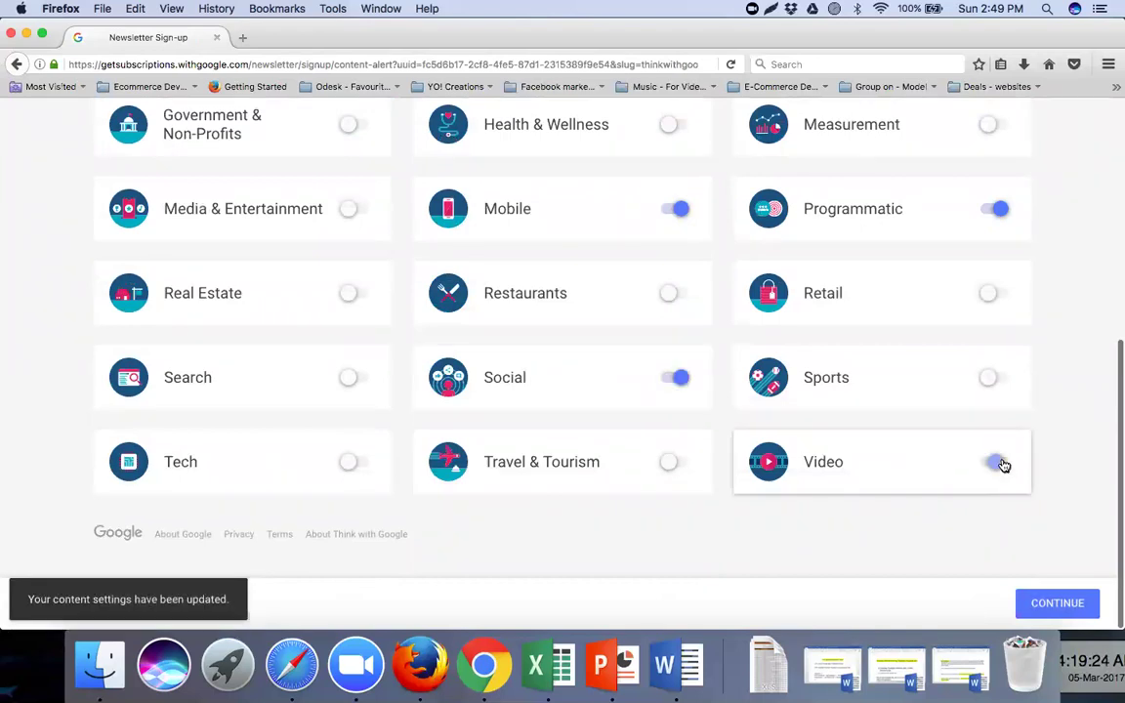
{"action": "left_click", "coordinate": [365, 380]}
{"action": "left_click", "coordinate": [363, 465]}
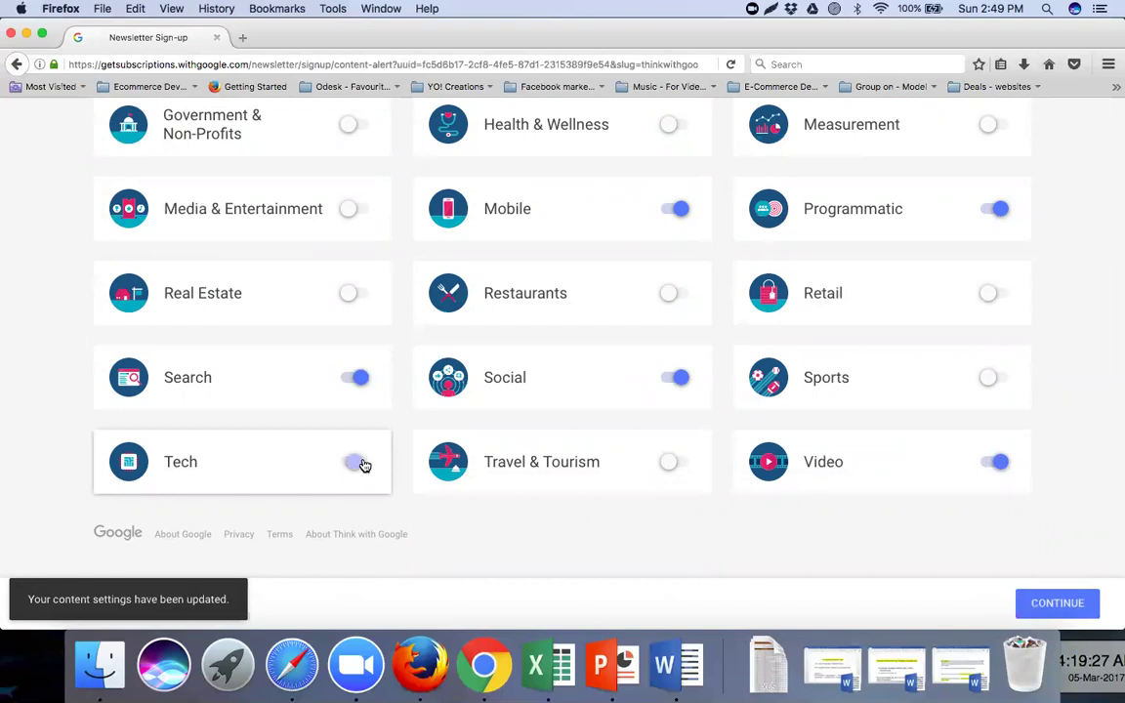
{"action": "left_click", "coordinate": [1038, 605]}
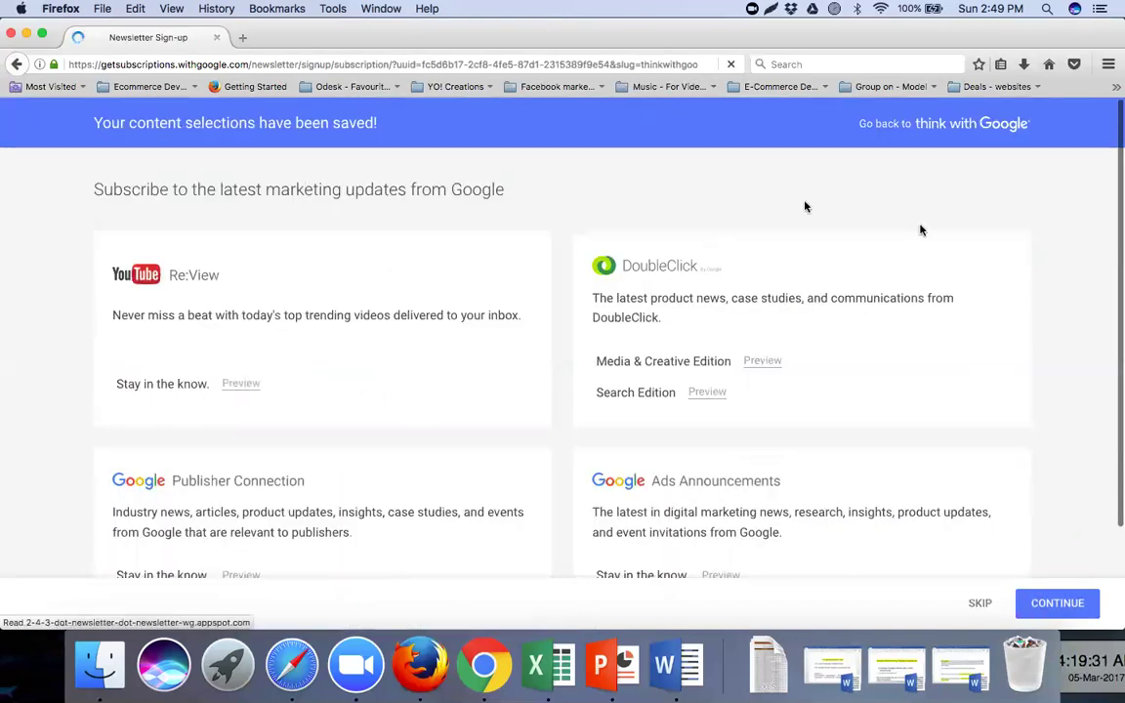
{"action": "left_click", "coordinate": [243, 39]}
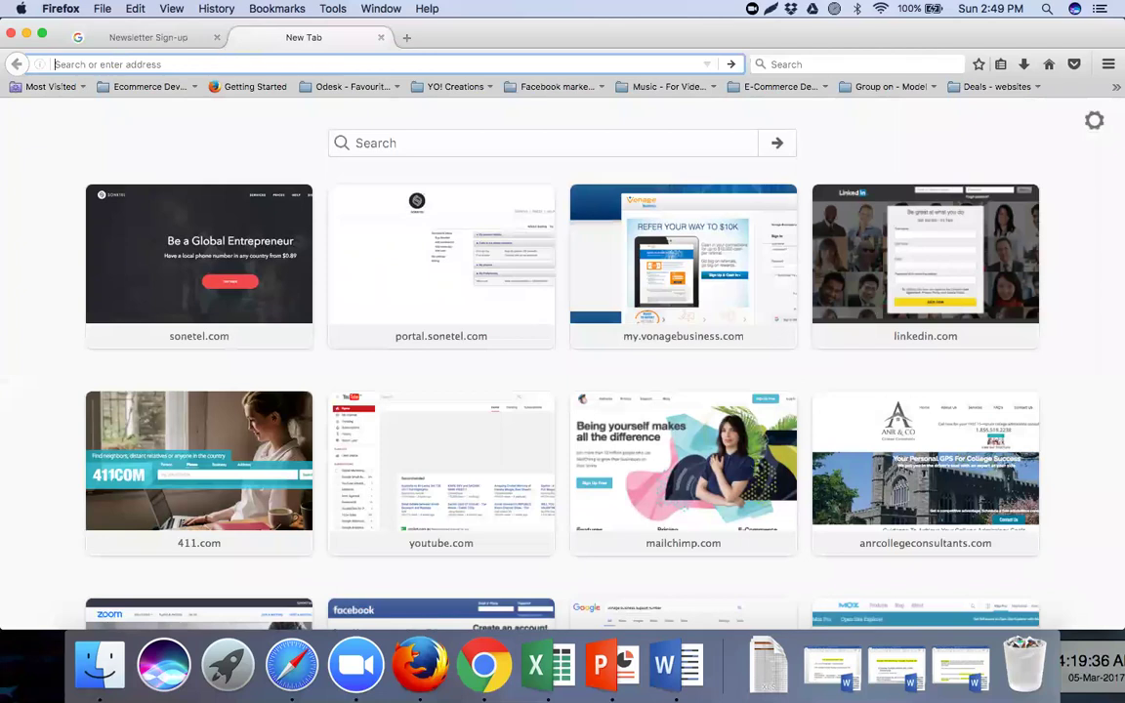
Load adwords.google.com in the new tab using the address bar's autocomplete
{"action": "type", "text": "adwords.google.com/"}
{"action": "key", "text": "Return"}
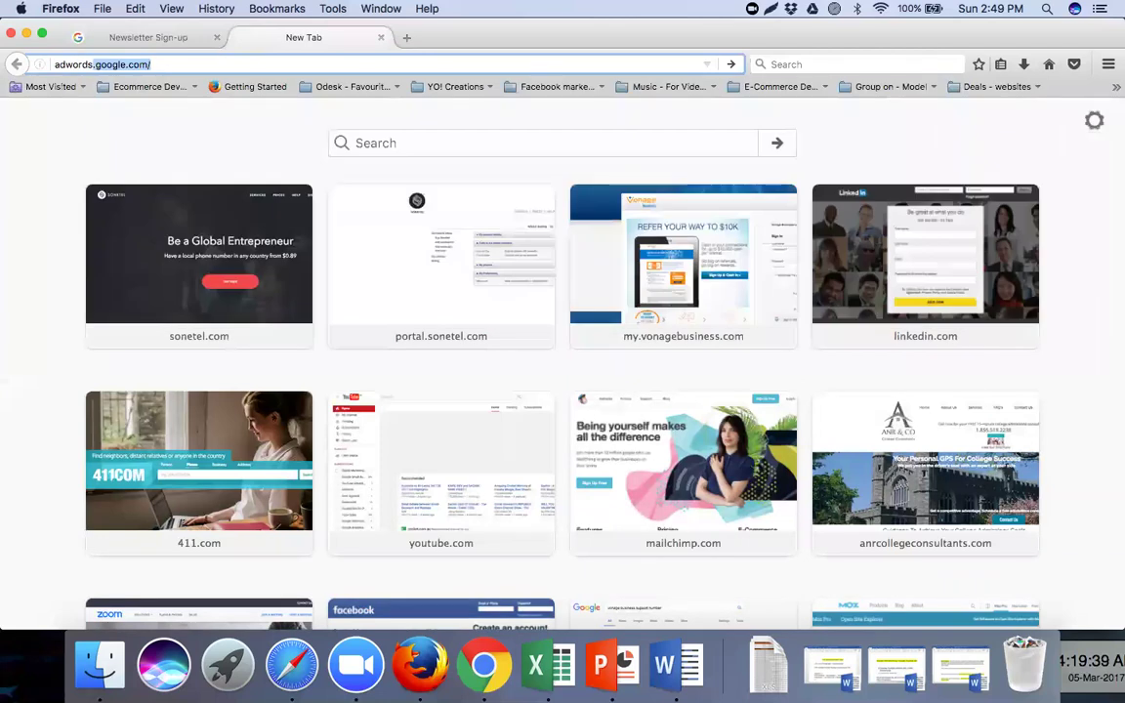
{"action": "left_click", "coordinate": [258, 63]}
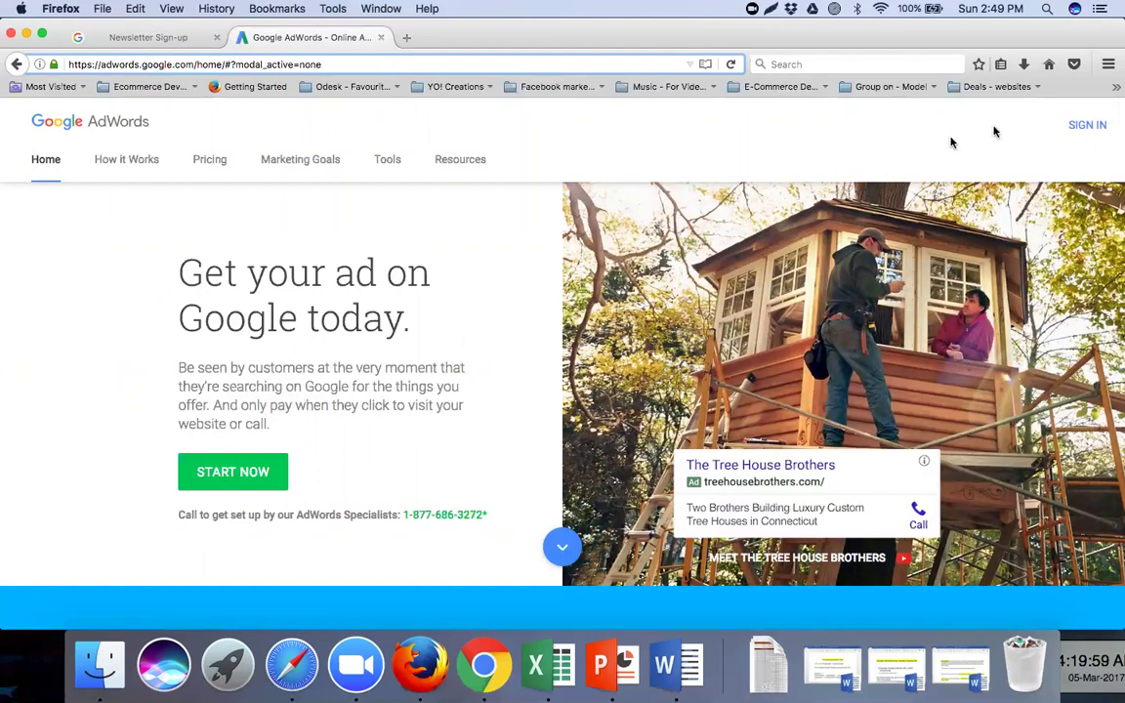
Start the AdWords sign-in with a different account, then launch Safari instead
{"action": "left_click", "coordinate": [1098, 127]}
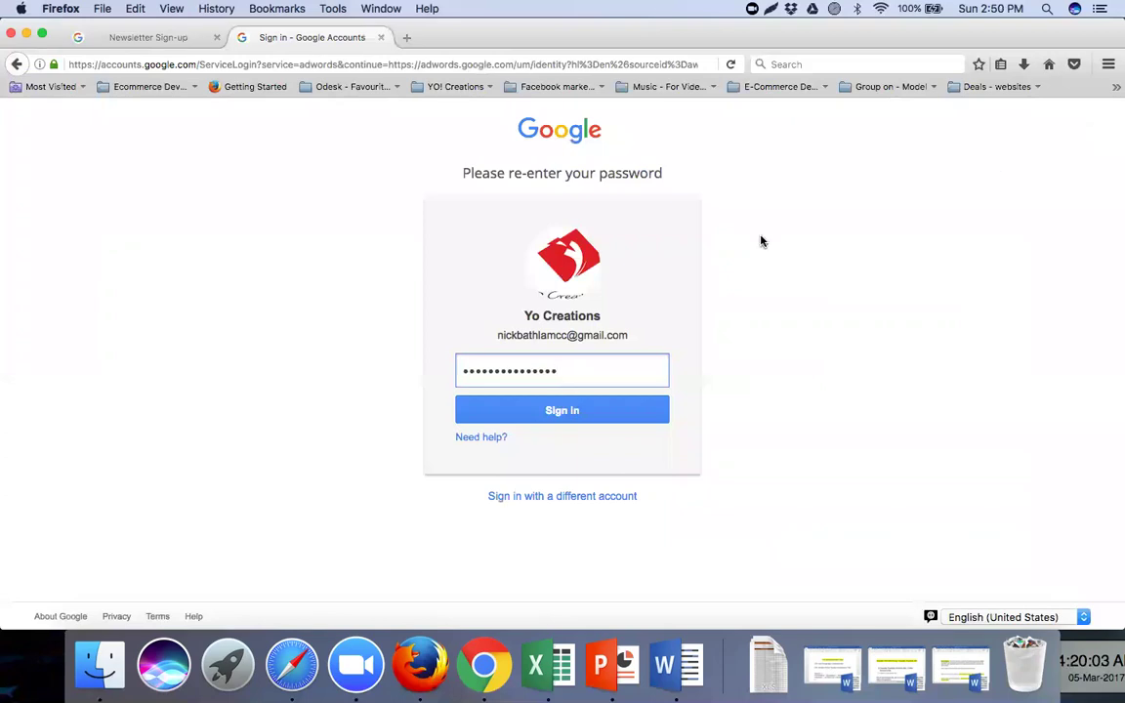
{"action": "left_click", "coordinate": [514, 498]}
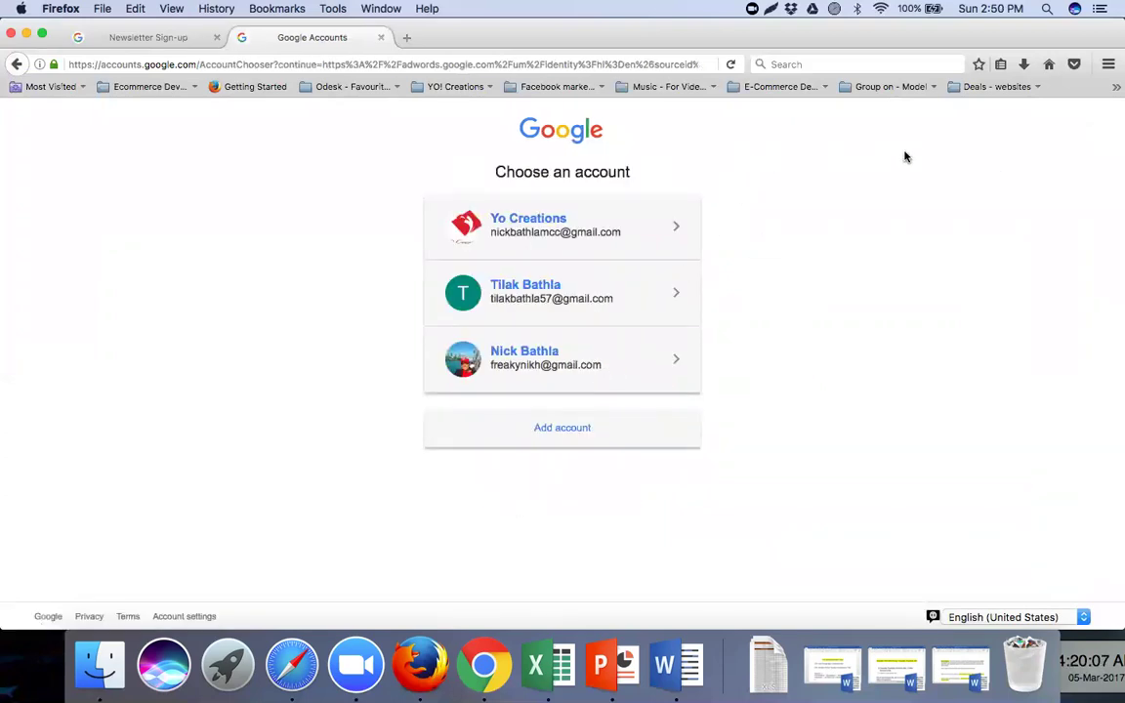
{"action": "left_click", "coordinate": [290, 662]}
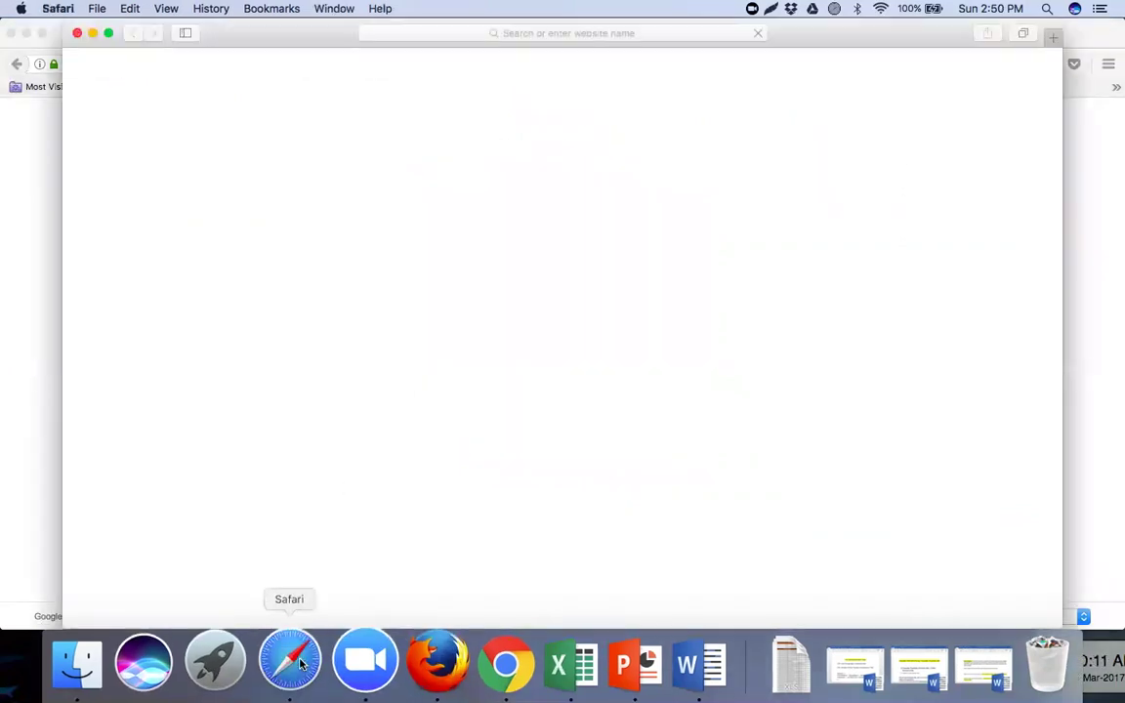
Load adwords.google.com in Safari and stretch the window to fill the screen
{"action": "left_click", "coordinate": [391, 35]}
{"action": "type", "text": "a"}
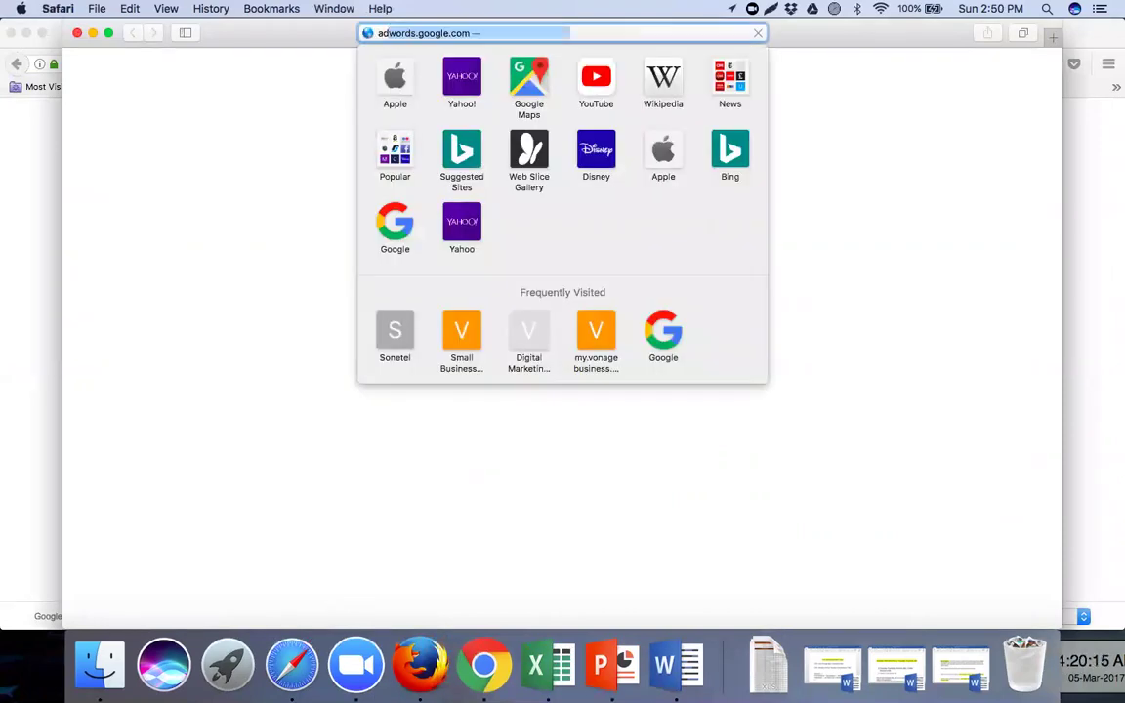
{"action": "type", "text": "dwords.google.com/"}
{"action": "key", "text": "Return"}
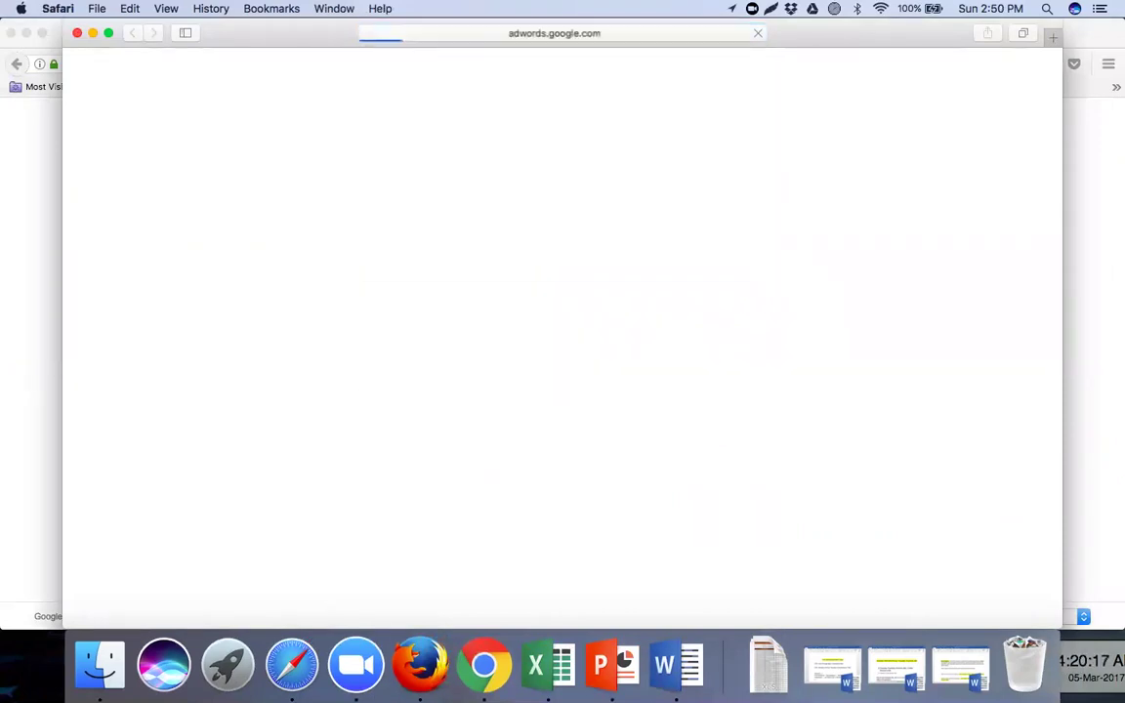
{"action": "left_click_drag", "start_coordinate": [276, 39], "coordinate": [205, 37]}
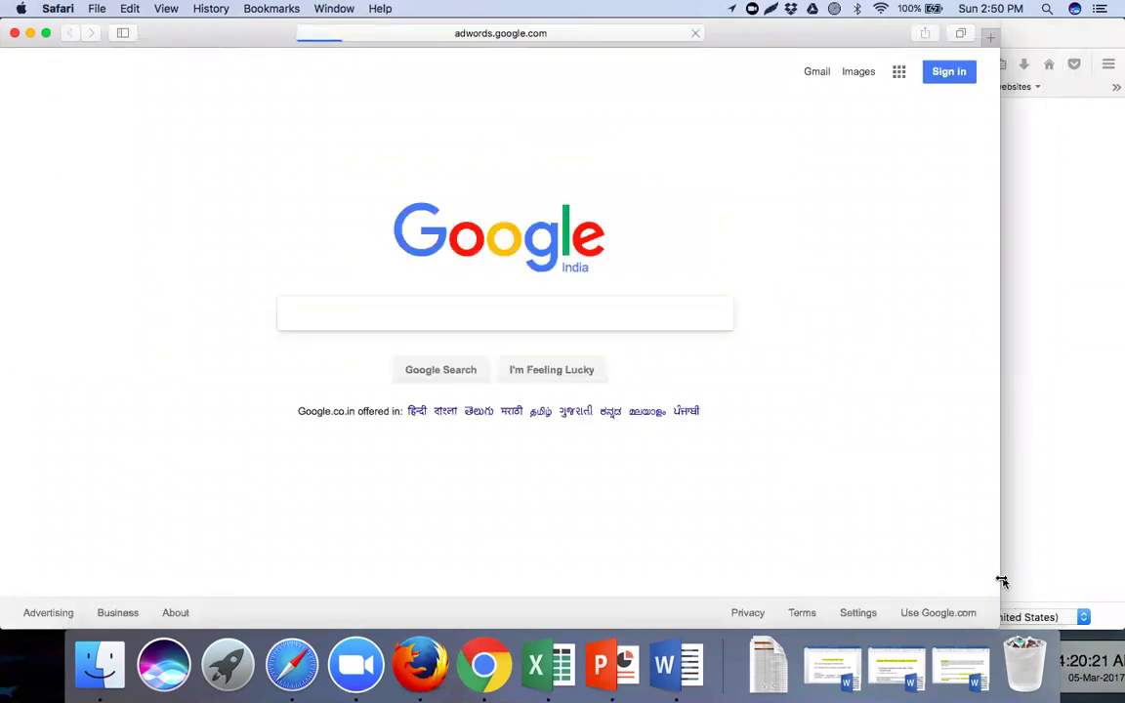
{"action": "left_click_drag", "start_coordinate": [998, 581], "coordinate": [1117, 583]}
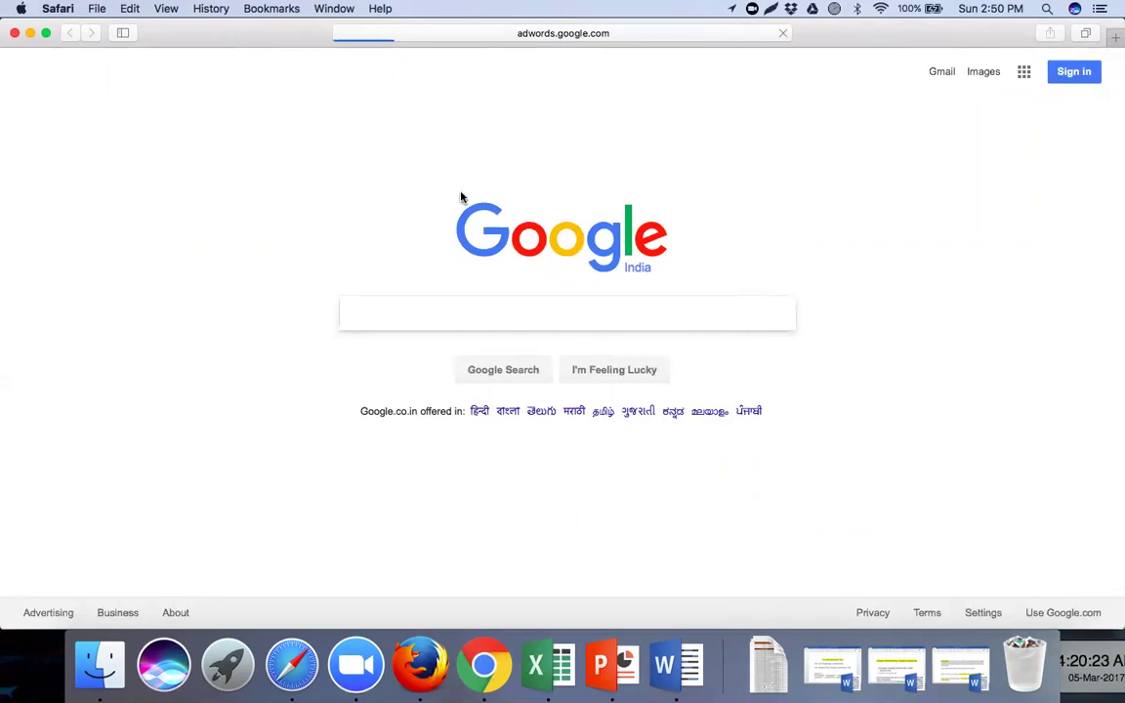
Clear the address bar, dismiss its suggestions, and start signing in to AdWords
{"action": "left_click", "coordinate": [365, 33]}
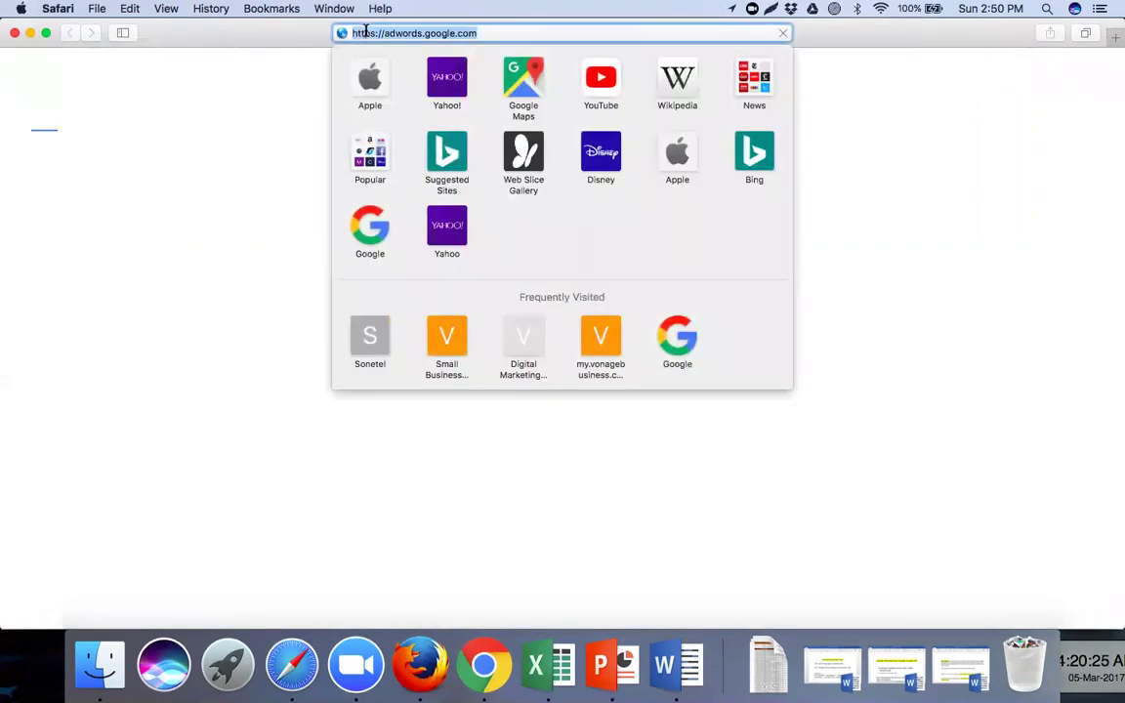
{"action": "key", "text": "BackSpace"}
{"action": "type", "text": "a"}
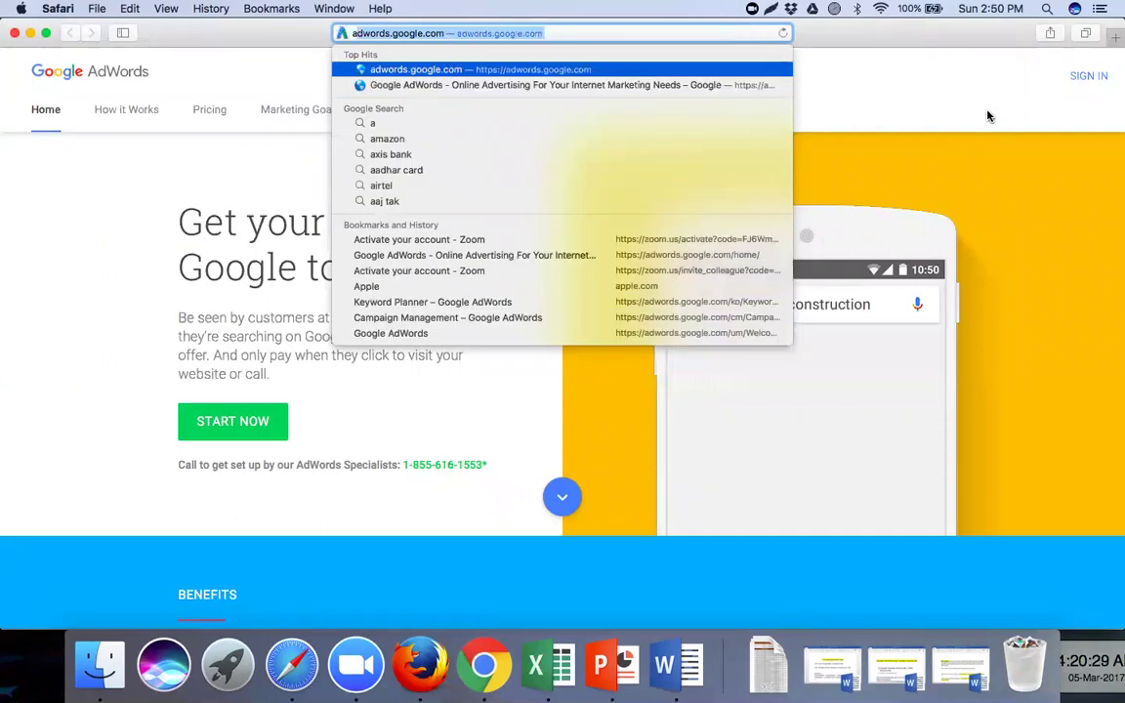
{"action": "left_click", "coordinate": [996, 116]}
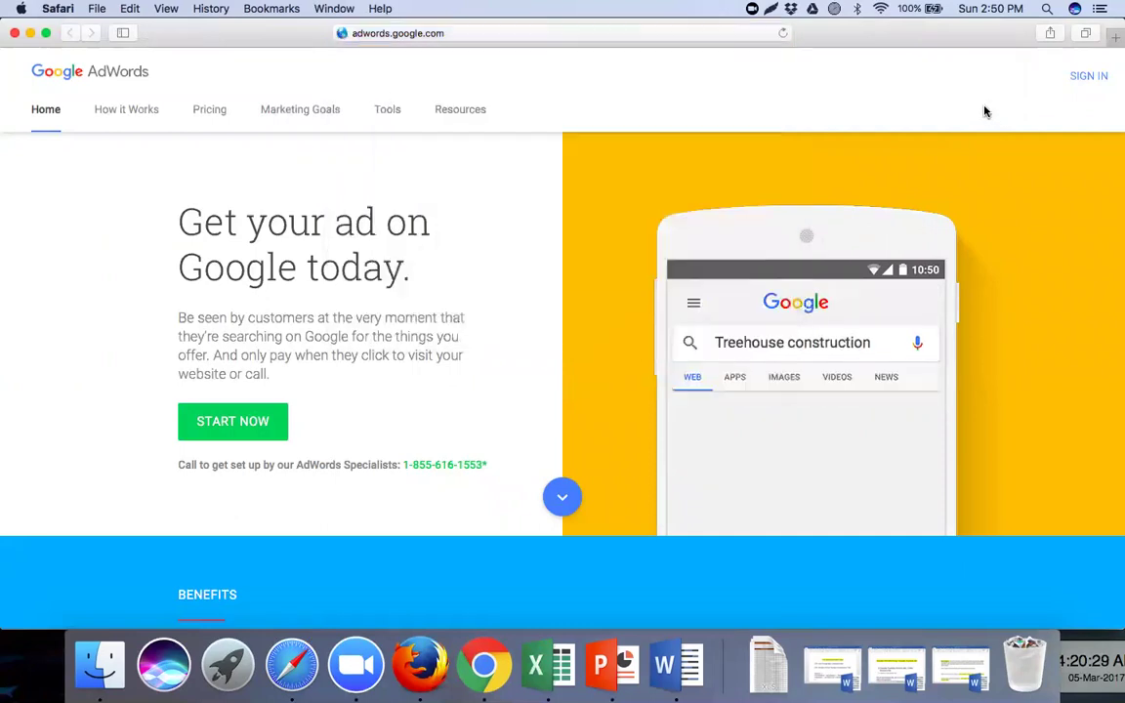
{"action": "left_click", "coordinate": [1089, 77]}
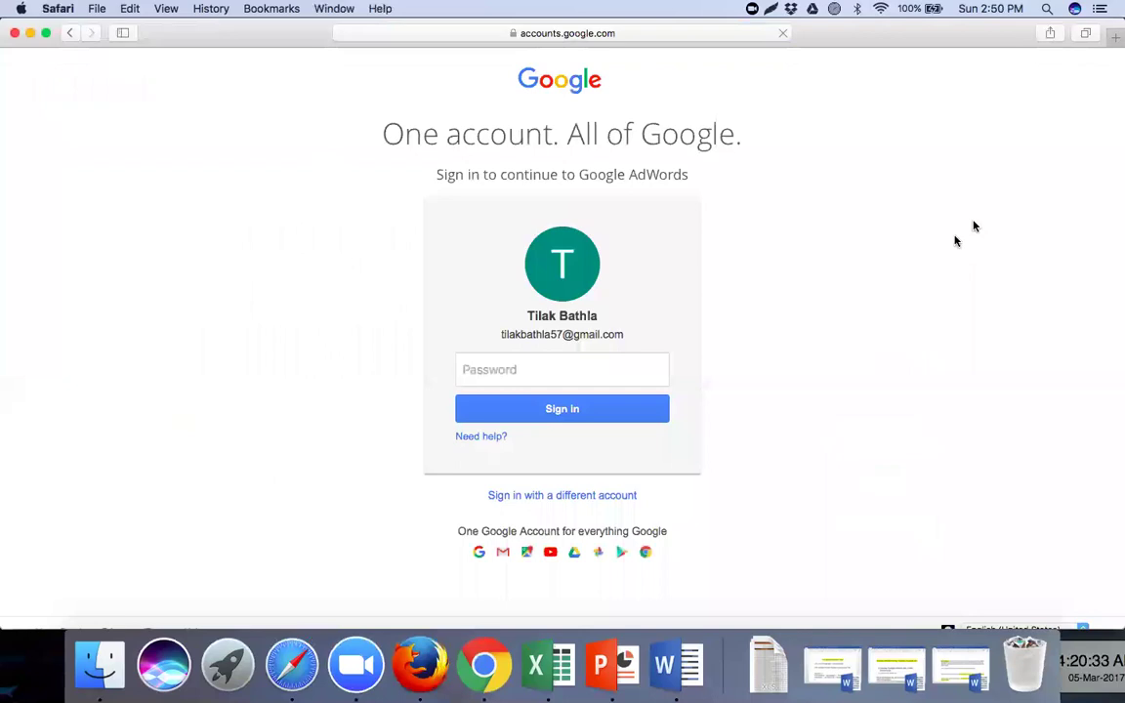
Choose a different account and remove the previously saved Google account from the list
{"action": "left_click", "coordinate": [564, 495]}
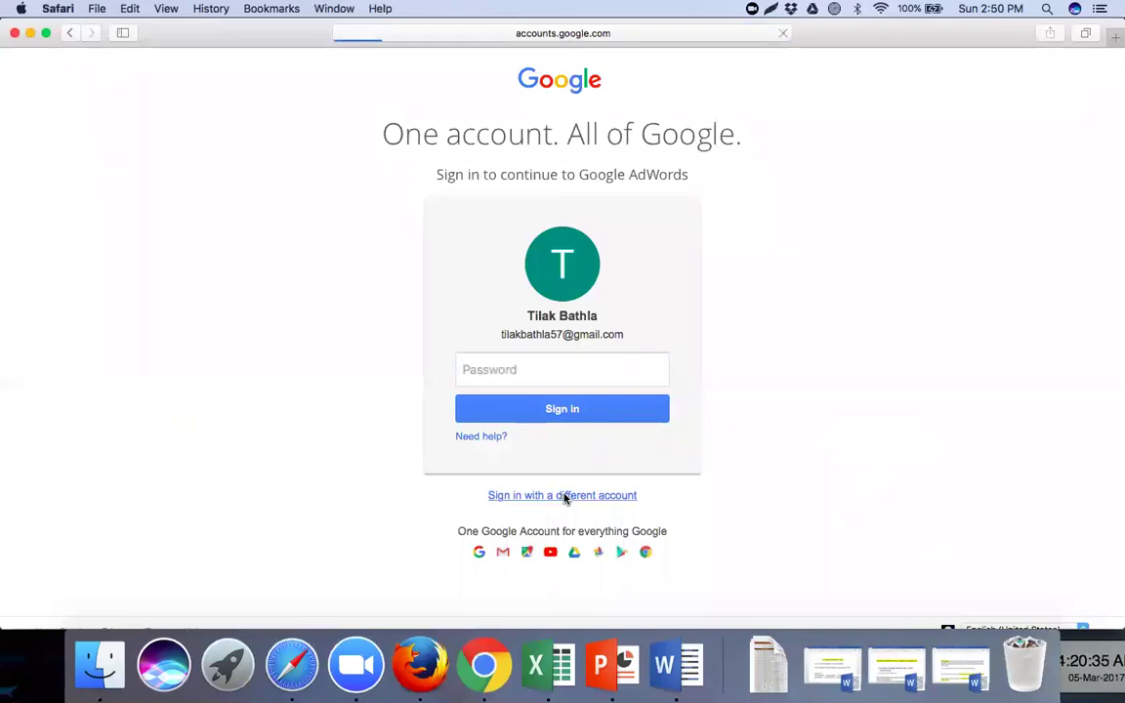
{"action": "left_click", "coordinate": [643, 244]}
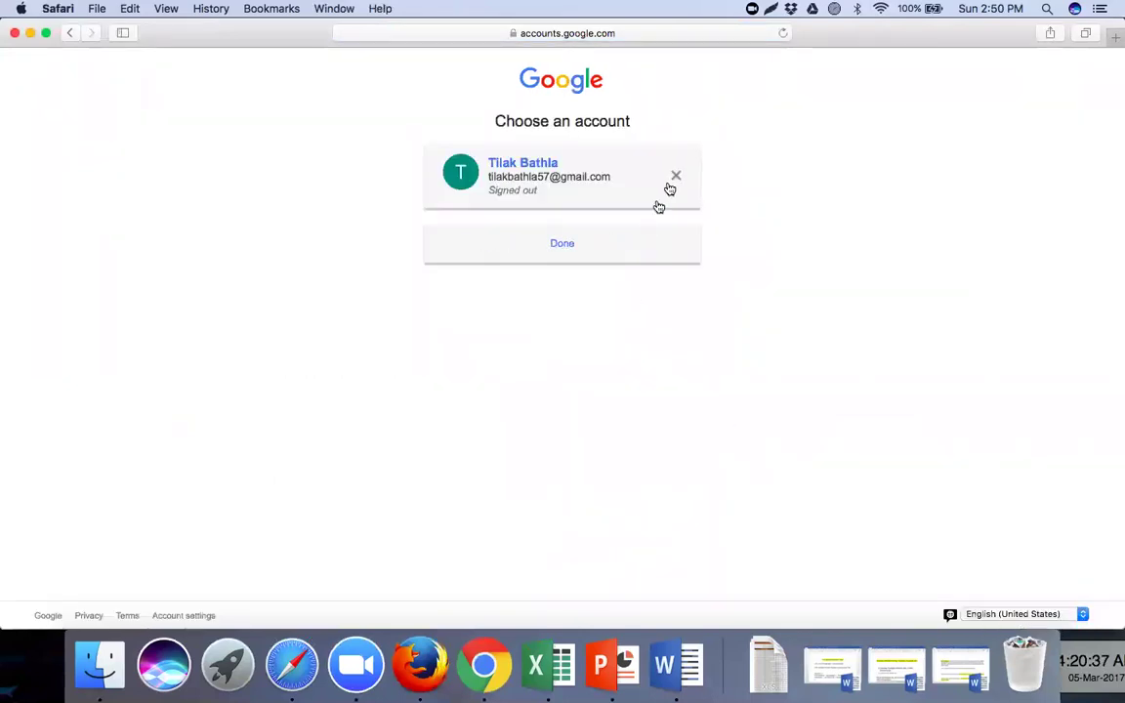
{"action": "left_click", "coordinate": [675, 178]}
{"action": "left_click", "coordinate": [562, 212]}
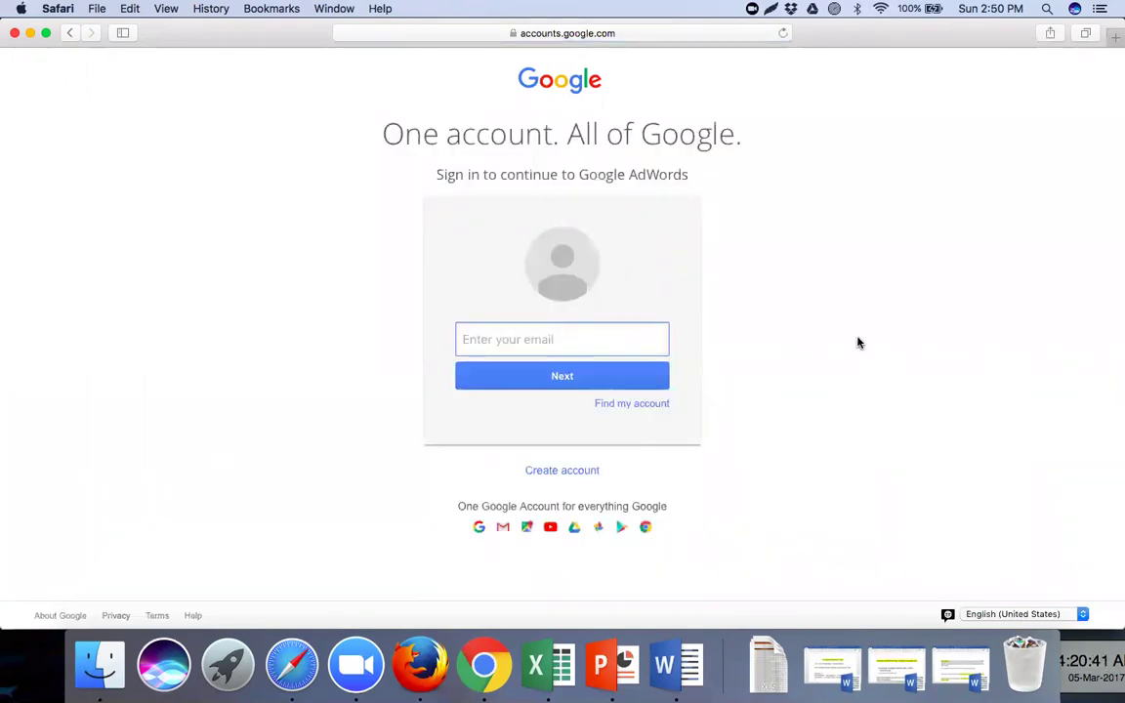
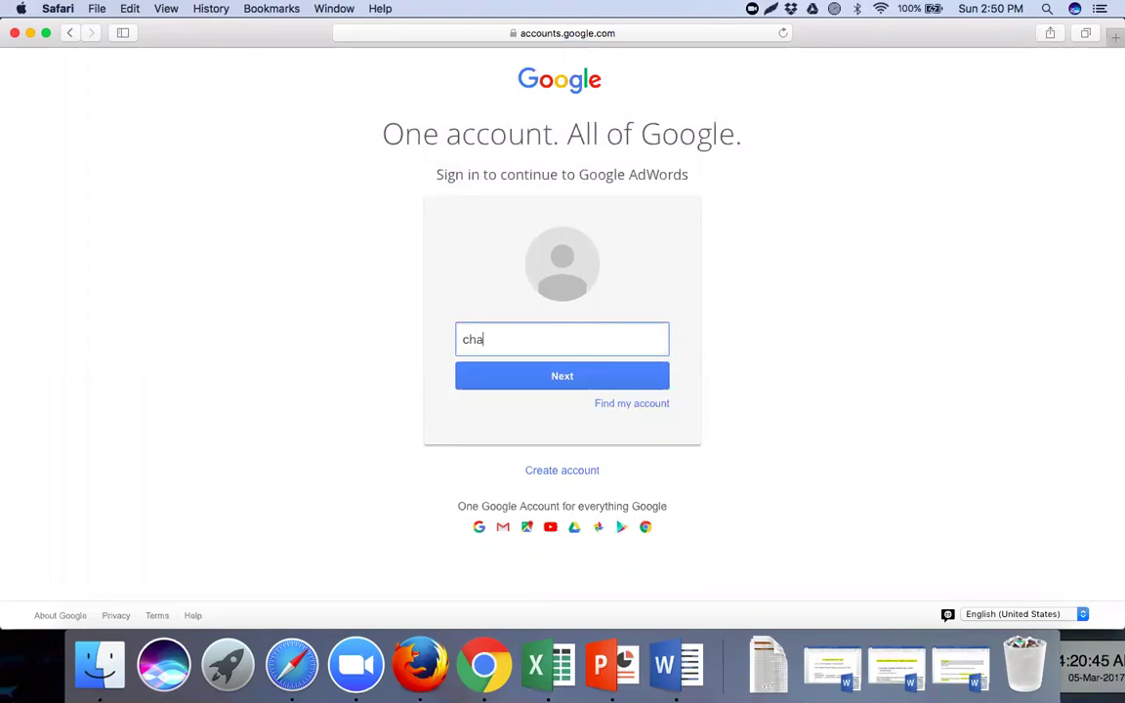
Enter the new account's e-mail and password and submit the sign-in
{"action": "left_click", "coordinate": [586, 377]}
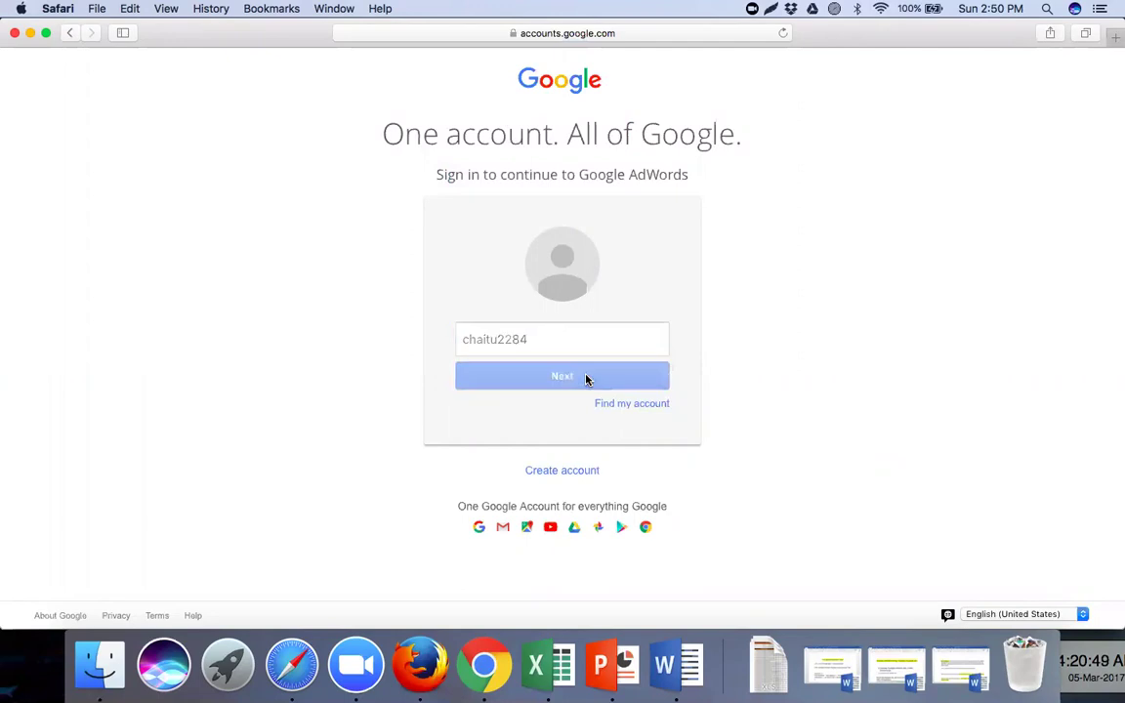
{"action": "type", "text": "•••"}
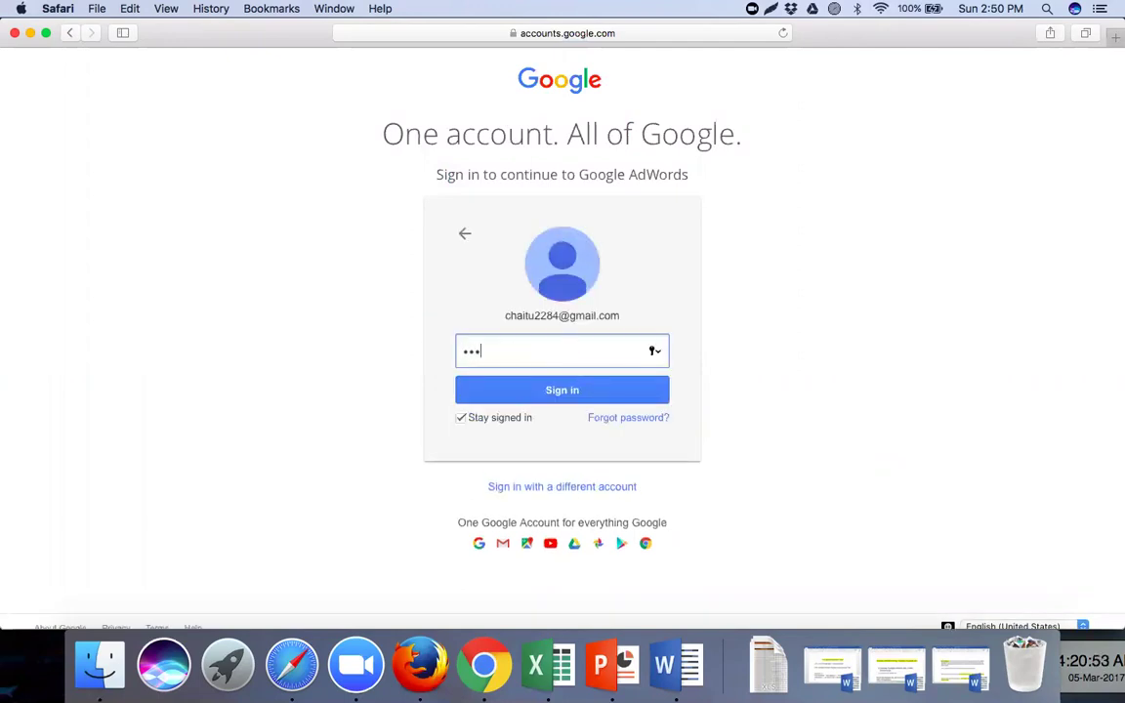
{"action": "type", "text": "•••••"}
{"action": "left_click", "coordinate": [557, 391]}
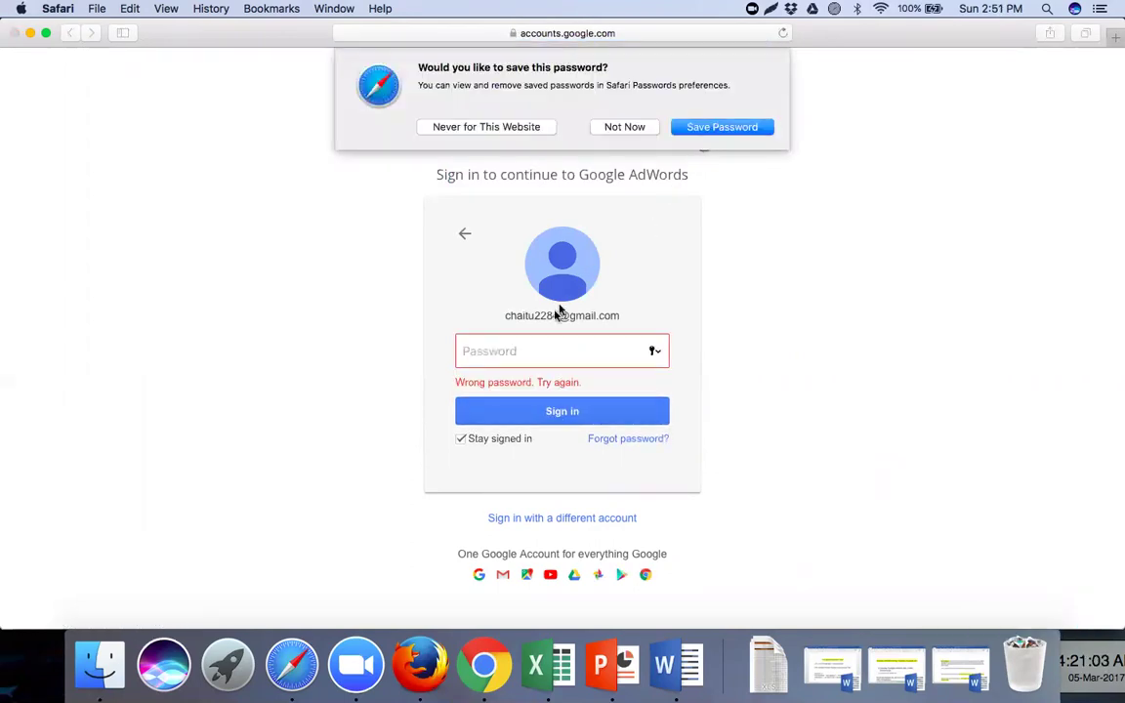
Decline Safari's password saving and retry sign-in with a re-entered password
{"action": "left_click", "coordinate": [619, 127]}
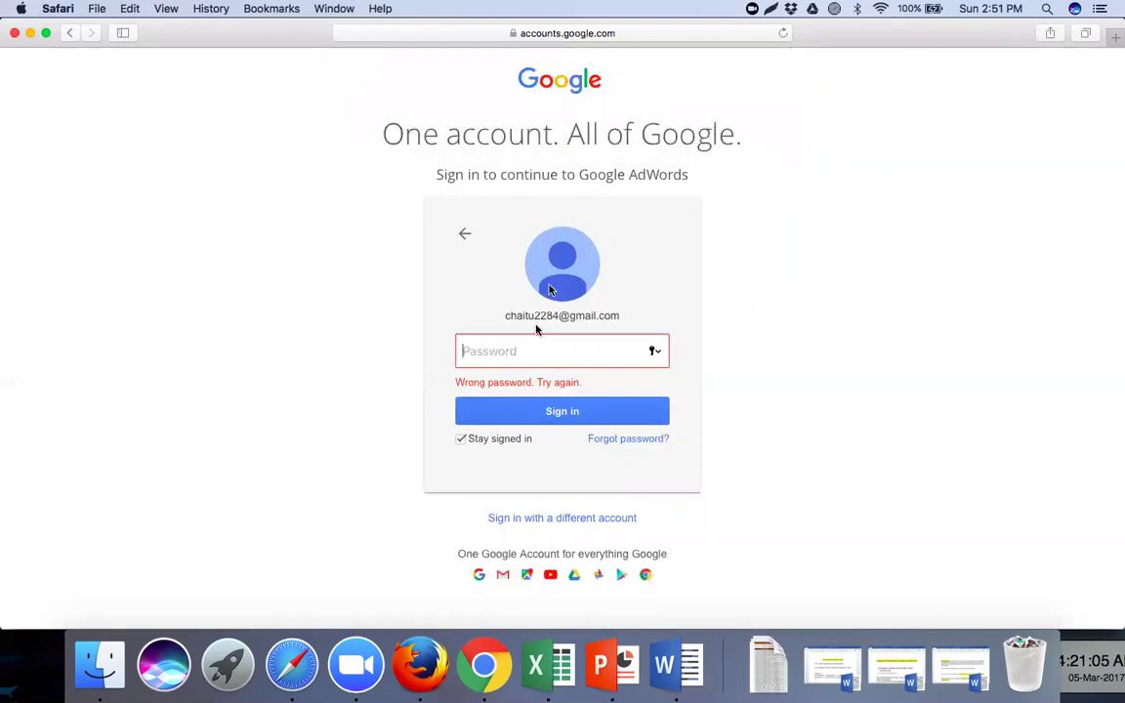
{"action": "type", "text": "•••"}
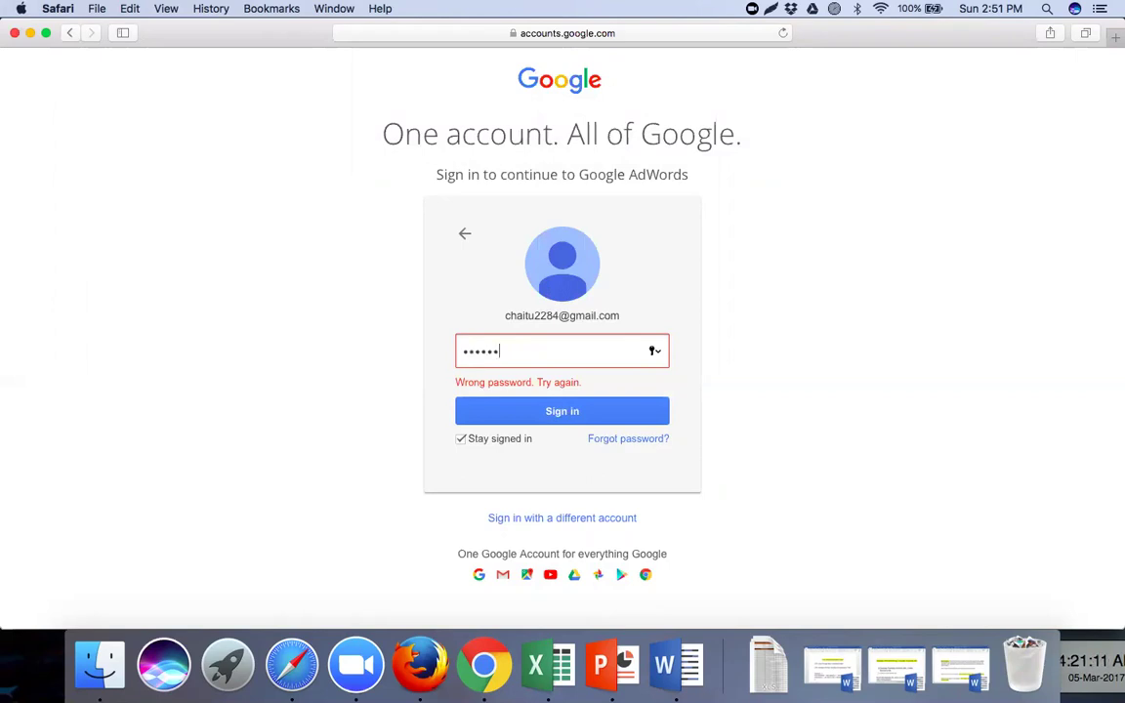
{"action": "type", "text": "••"}
{"action": "left_click", "coordinate": [532, 418]}
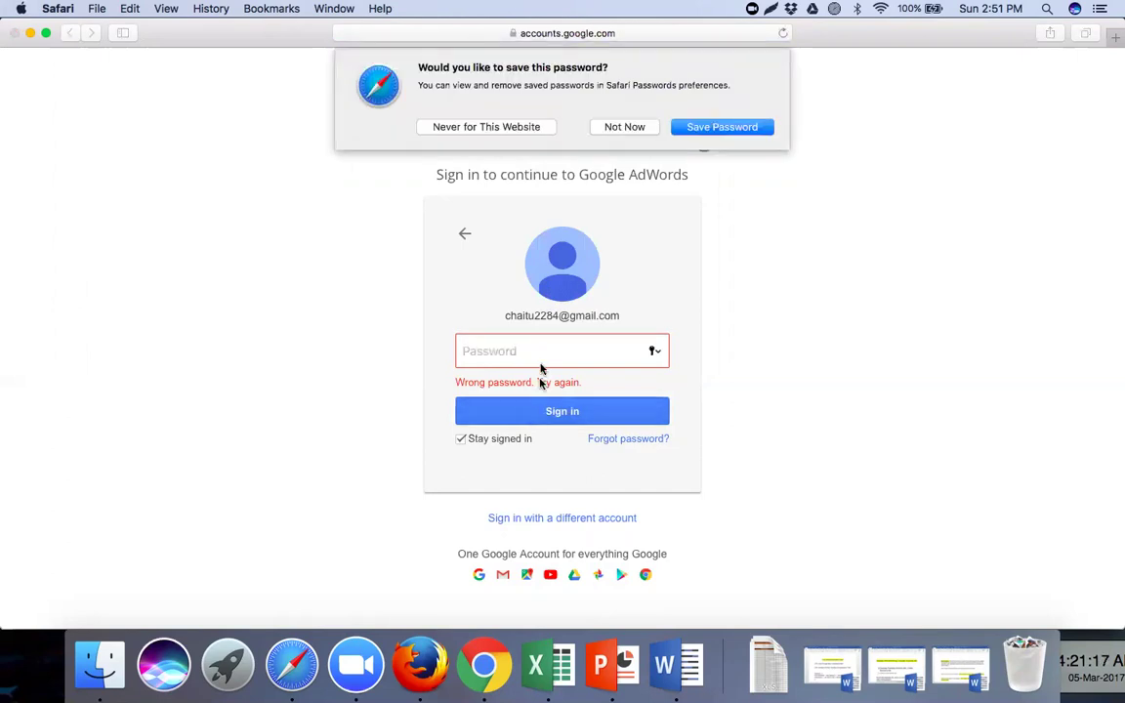
Decline saving again and sign in with the corrected account password
{"action": "left_click", "coordinate": [633, 130]}
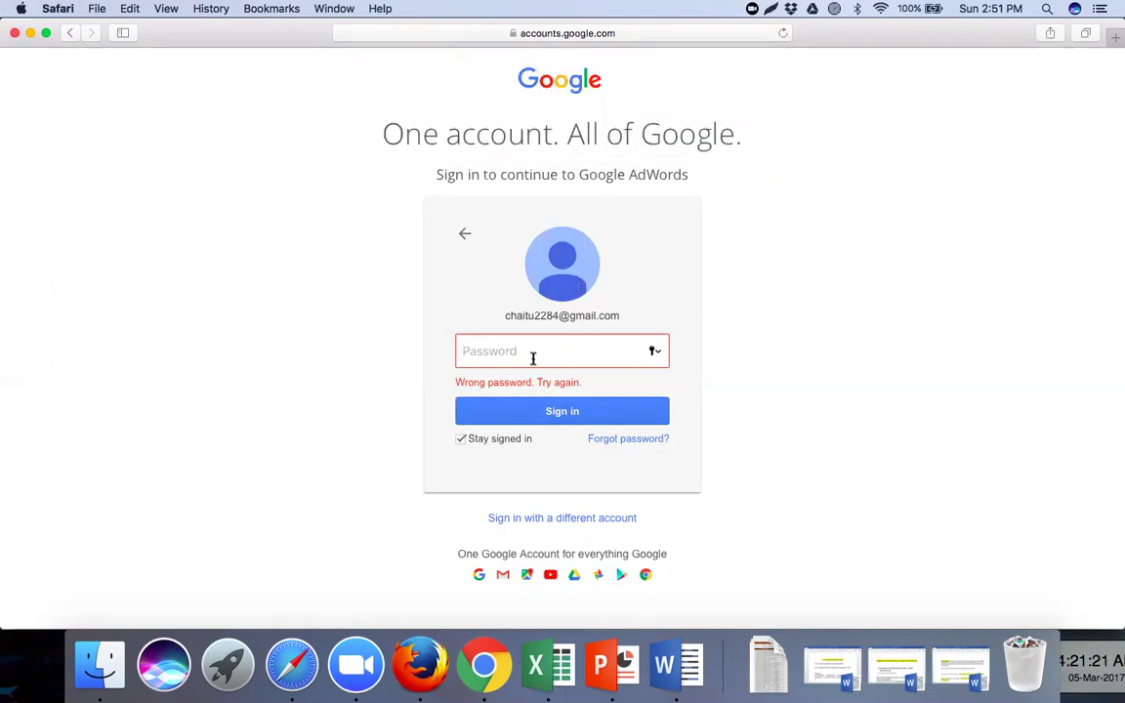
{"action": "type", "text": "chait"}
{"action": "key", "text": "BackSpace"}
{"action": "key", "text": "BackSpace"}
{"action": "key", "text": "BackSpace"}
{"action": "key", "text": "BackSpace"}
{"action": "key", "text": "BackSpace"}
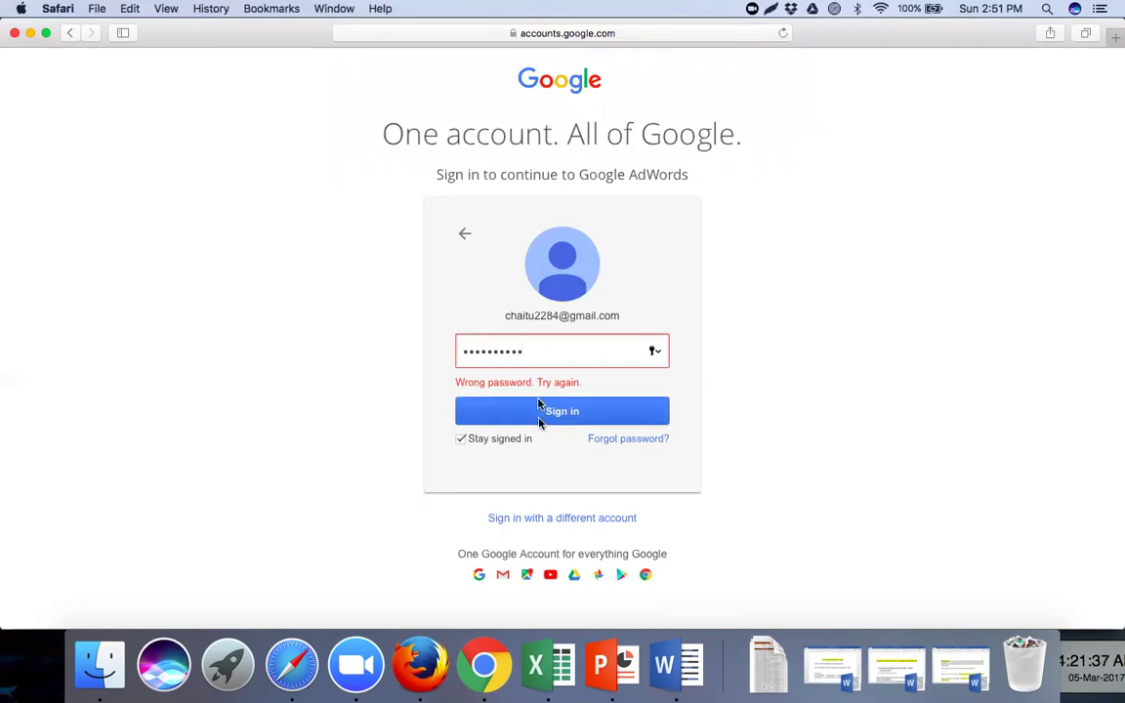
{"action": "left_click", "coordinate": [538, 414]}
Decline Safari's save-password offer so the Welcome to Google AdWords page loads
{"action": "left_click", "coordinate": [613, 127]}
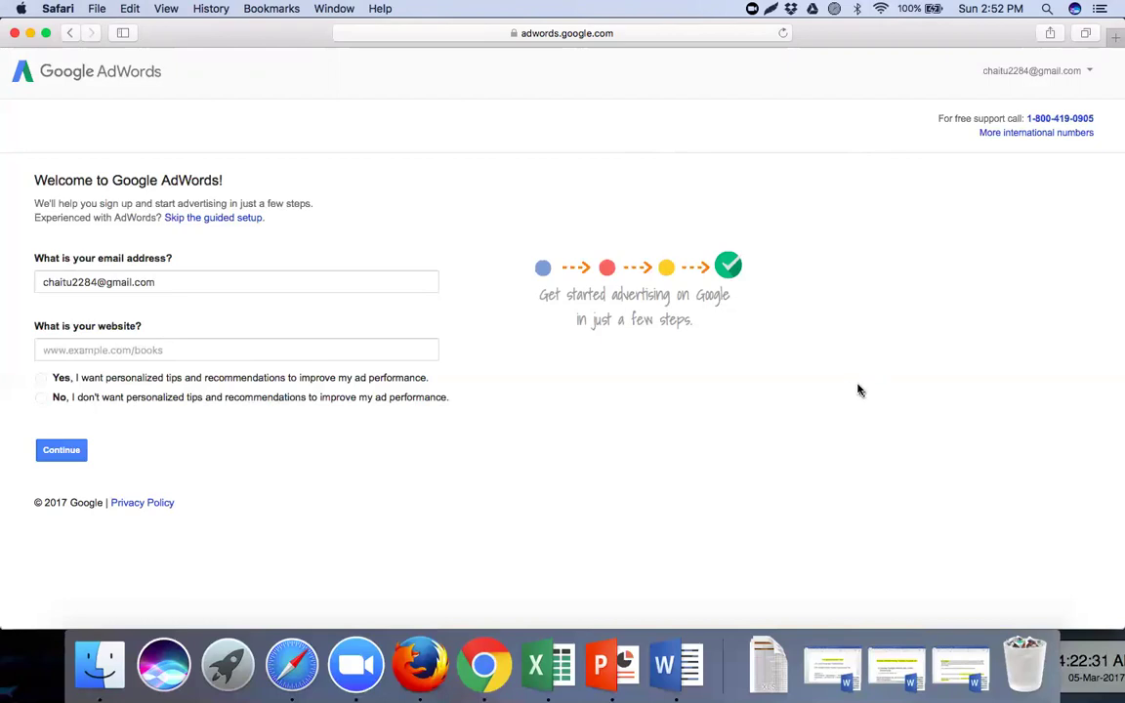
{"action": "key", "text": "super+Tab"}
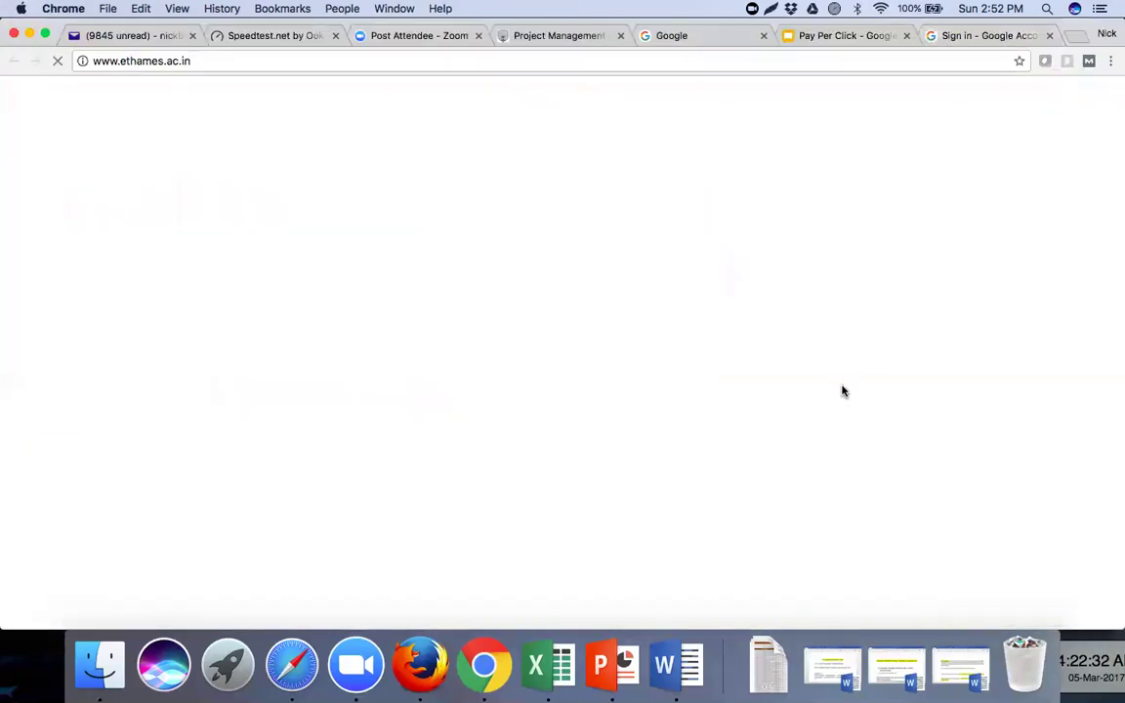
{"action": "left_click", "coordinate": [251, 61]}
{"action": "key", "text": "super+c"}
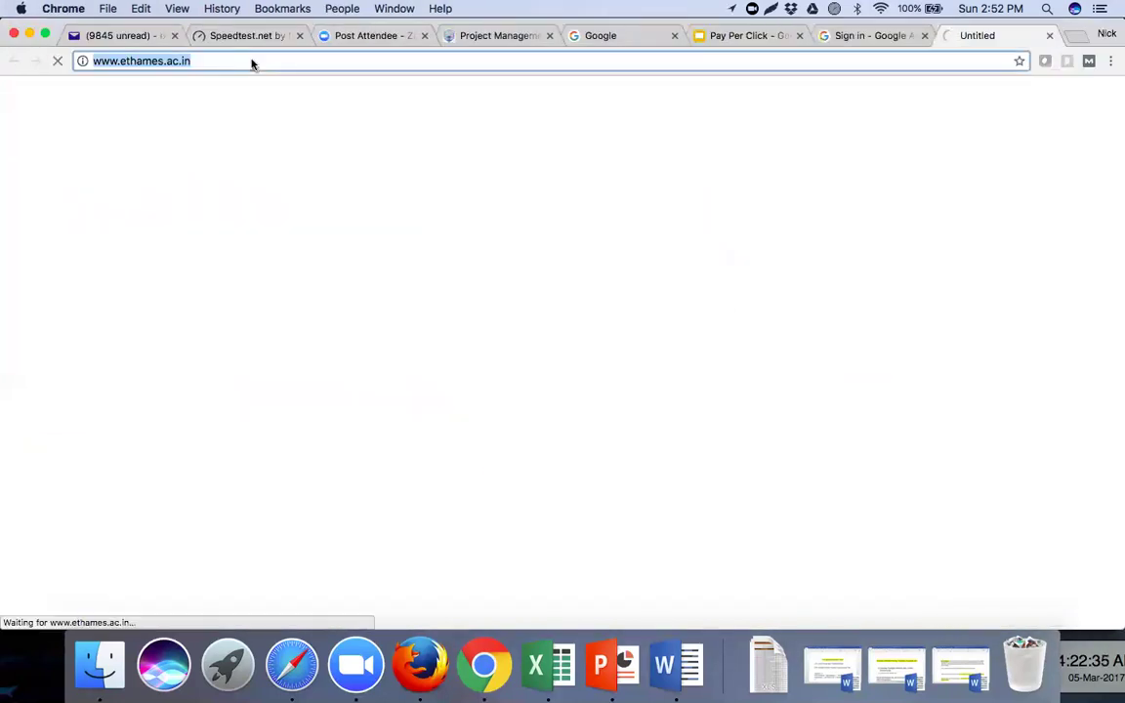
{"action": "left_click", "coordinate": [291, 664]}
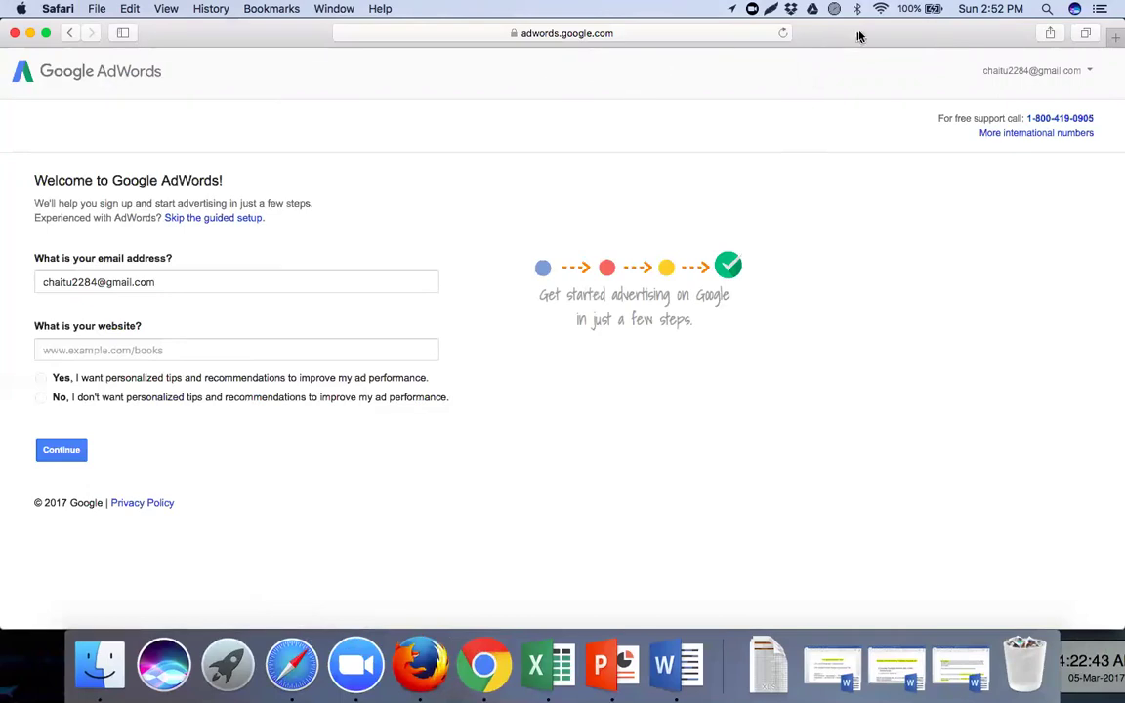
{"action": "left_click", "coordinate": [1116, 41]}
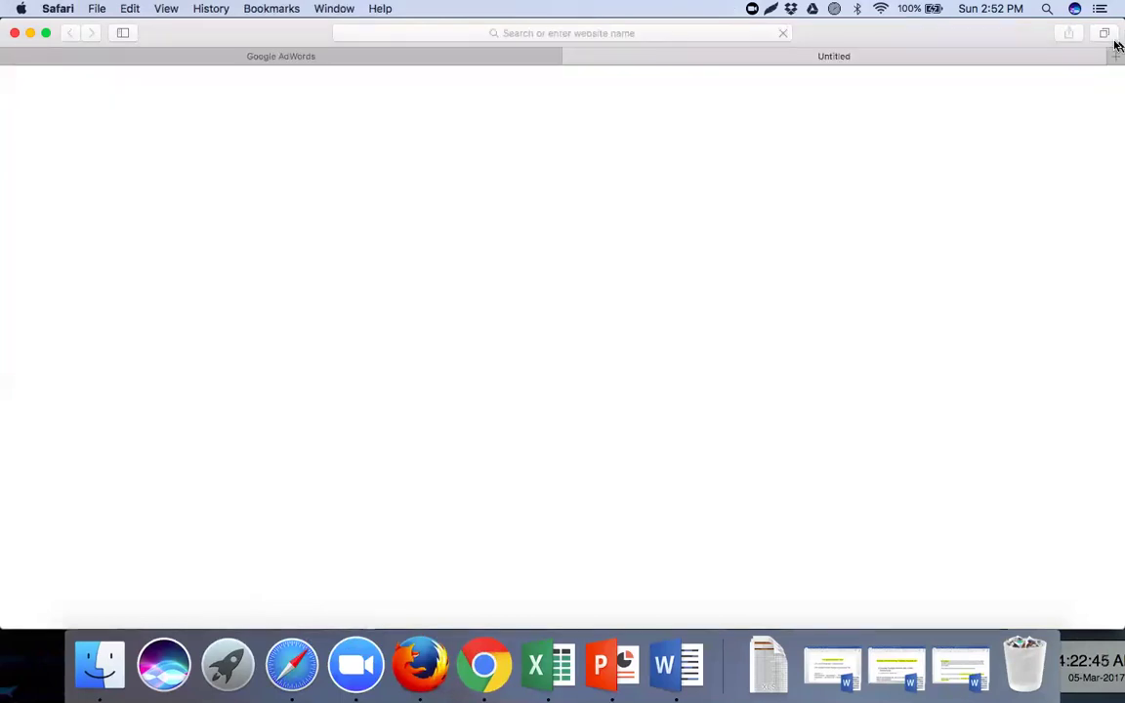
Paste the ethames.ac.in address into the new tab to load the EThames Degree College site
{"action": "left_click", "coordinate": [363, 34]}
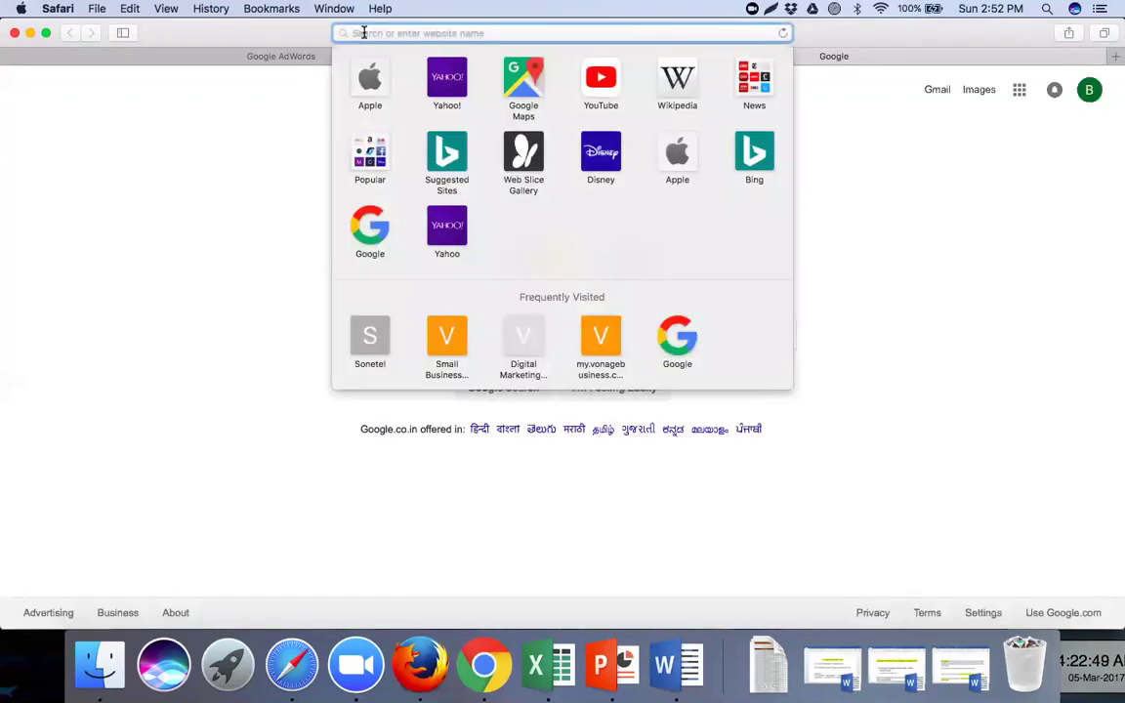
{"action": "key", "text": "super+v"}
{"action": "key", "text": "Return"}
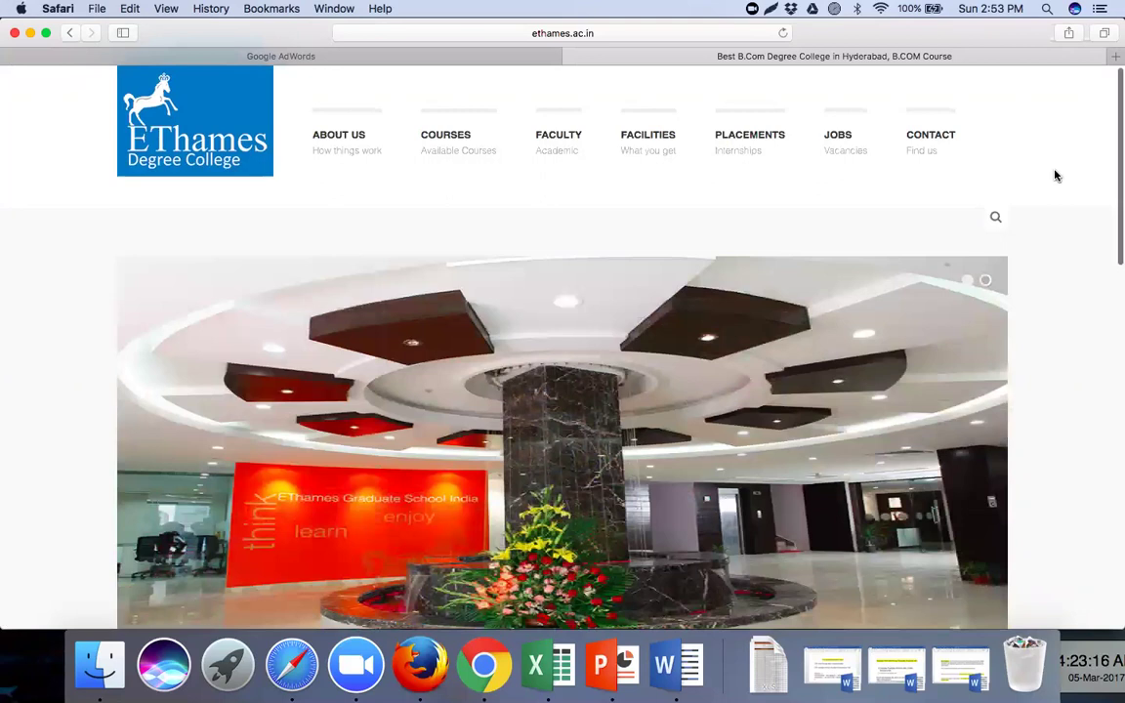
{"action": "scroll", "coordinate": [1006, 178], "scroll_direction": "down", "scroll_amount": 1}
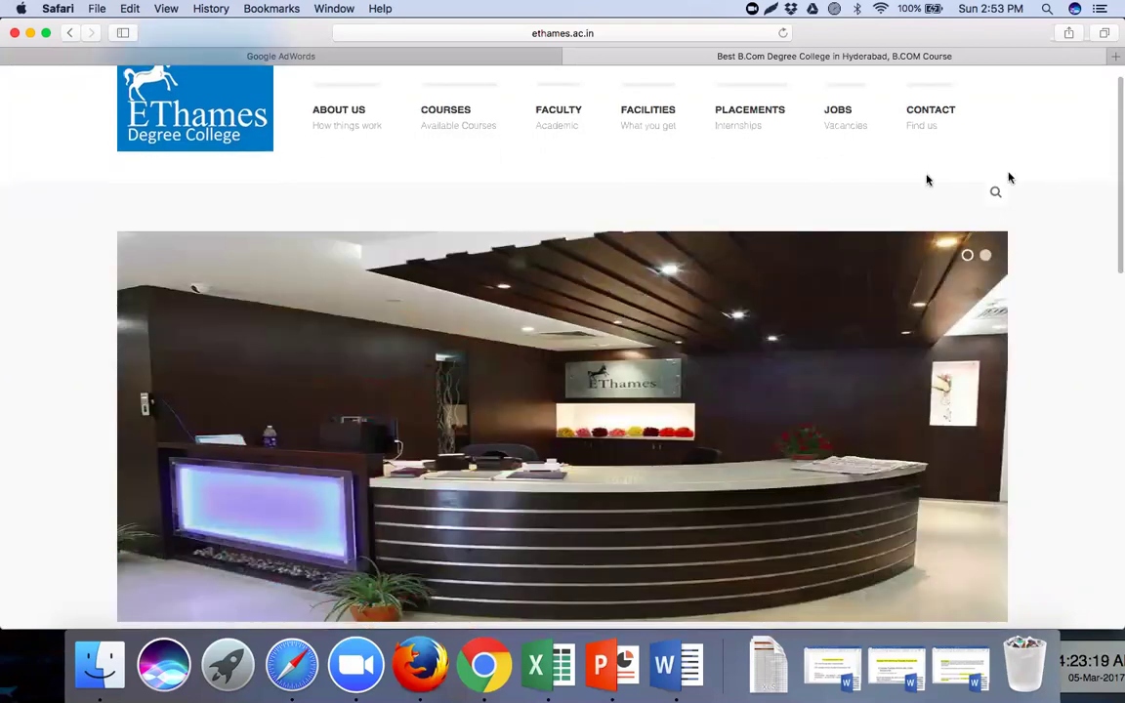
{"action": "mouse_move", "coordinate": [452, 118]}
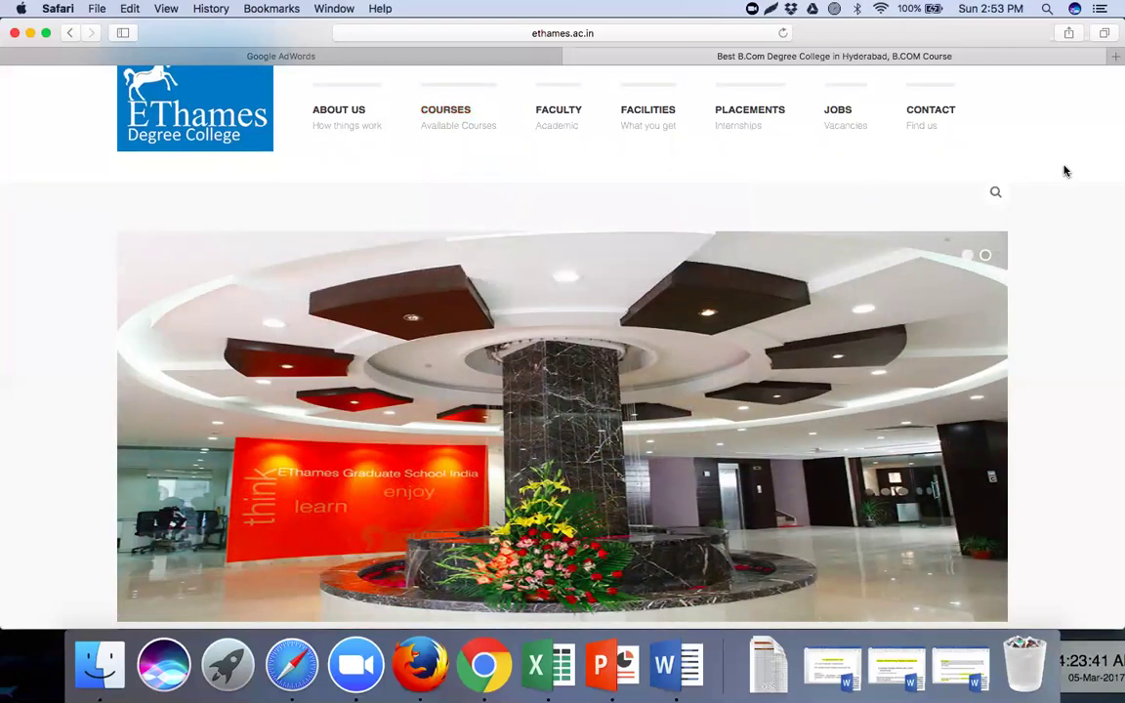
{"action": "scroll", "coordinate": [1067, 163], "scroll_direction": "down", "scroll_amount": 5}
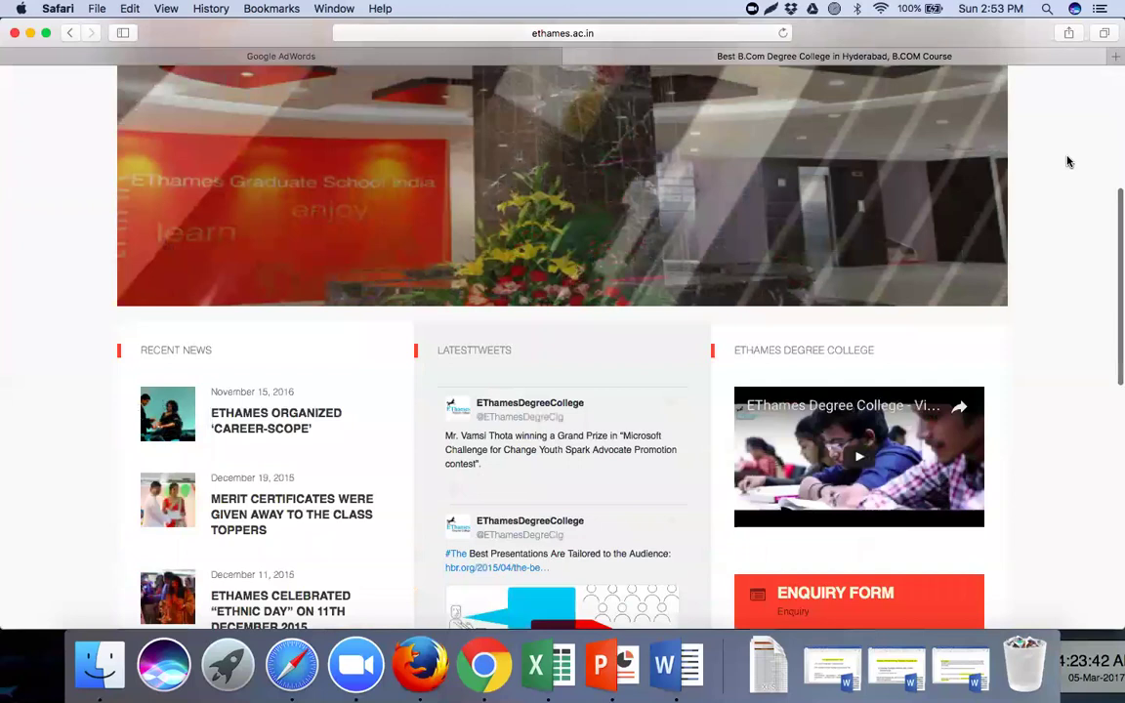
{"action": "scroll", "coordinate": [1067, 163], "scroll_direction": "down", "scroll_amount": 6}
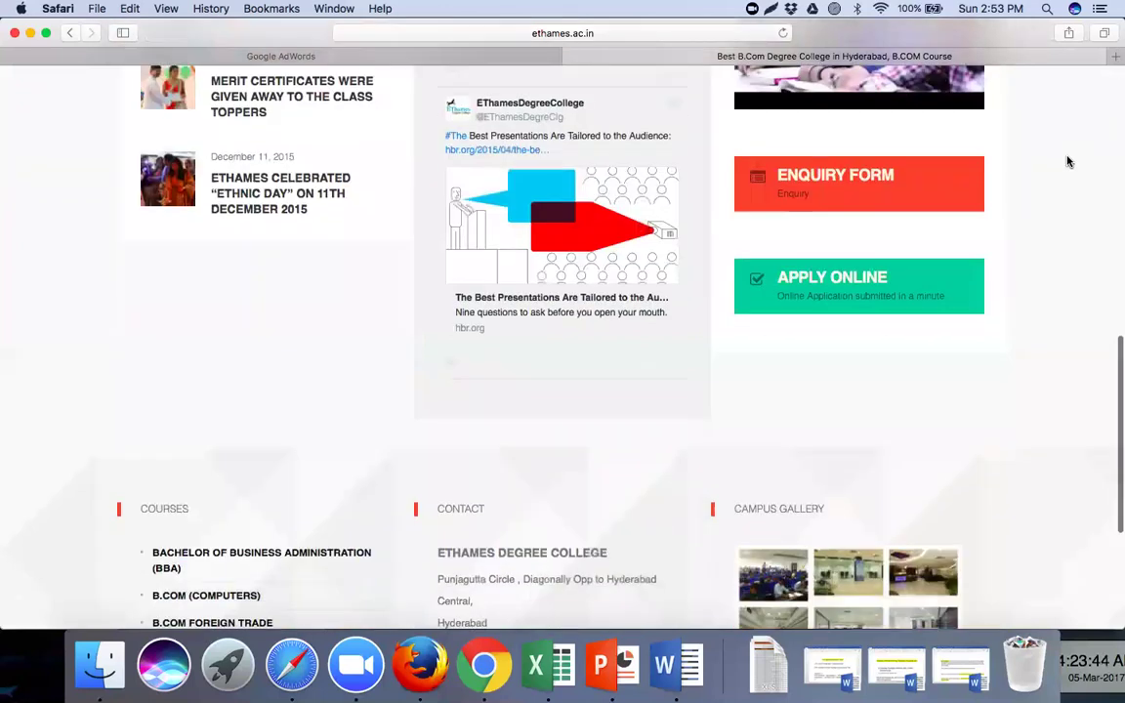
{"action": "scroll", "coordinate": [1067, 163], "scroll_direction": "down", "scroll_amount": 3}
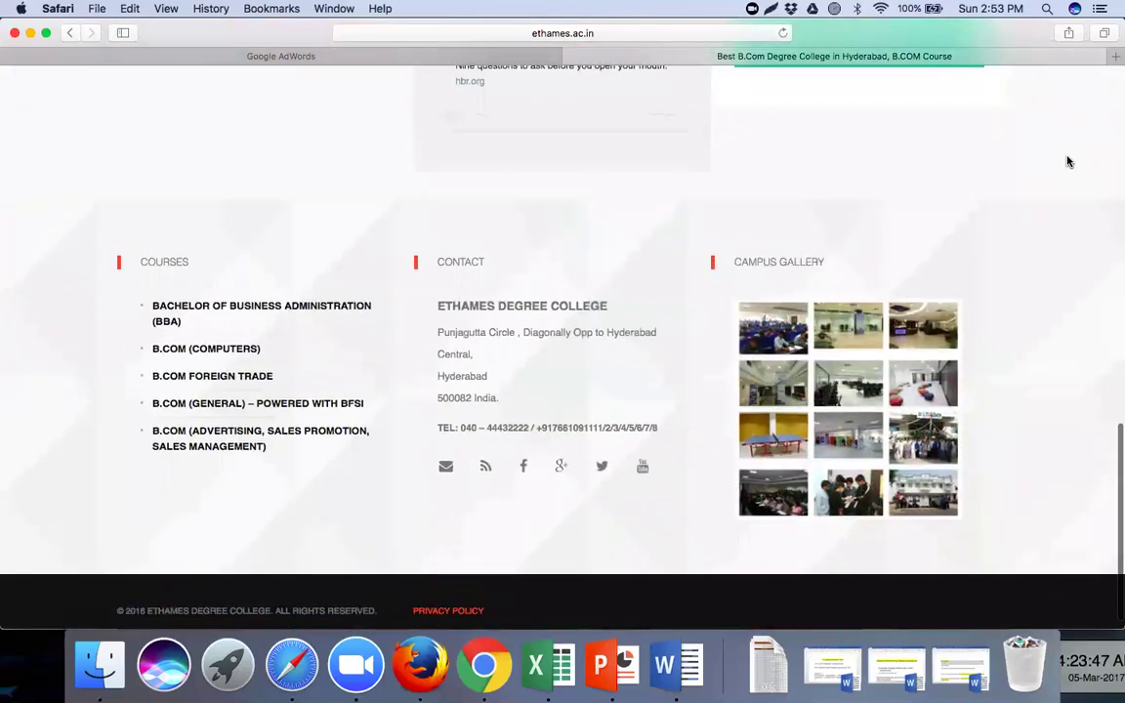
{"action": "scroll", "coordinate": [1067, 162], "scroll_direction": "up", "scroll_amount": 6}
{"action": "scroll", "coordinate": [1067, 162], "scroll_direction": "up", "scroll_amount": 7}
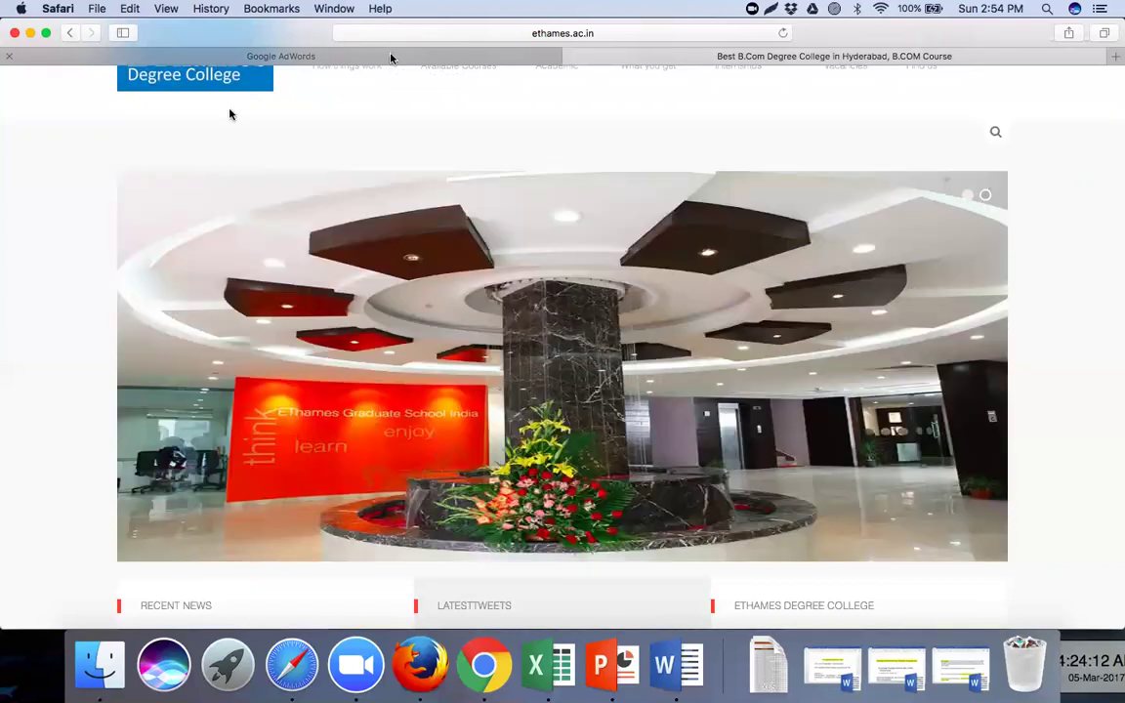
{"action": "scroll", "coordinate": [66, 187], "scroll_direction": "down", "scroll_amount": 1}
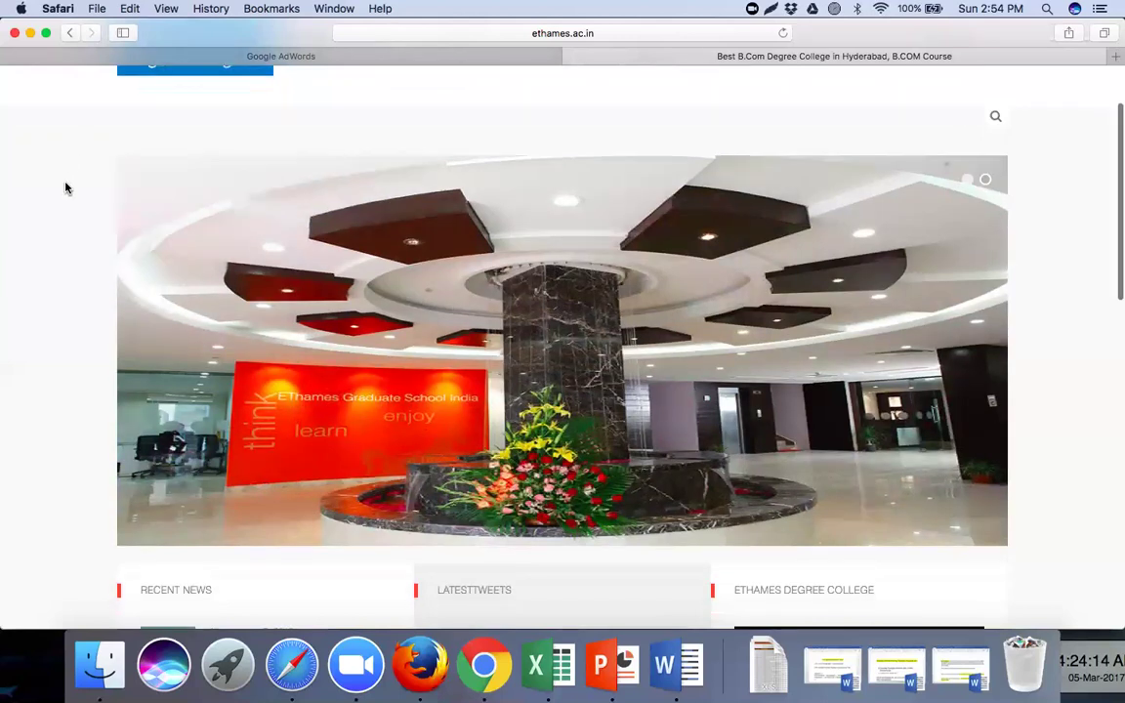
{"action": "scroll", "coordinate": [65, 187], "scroll_direction": "down", "scroll_amount": 10}
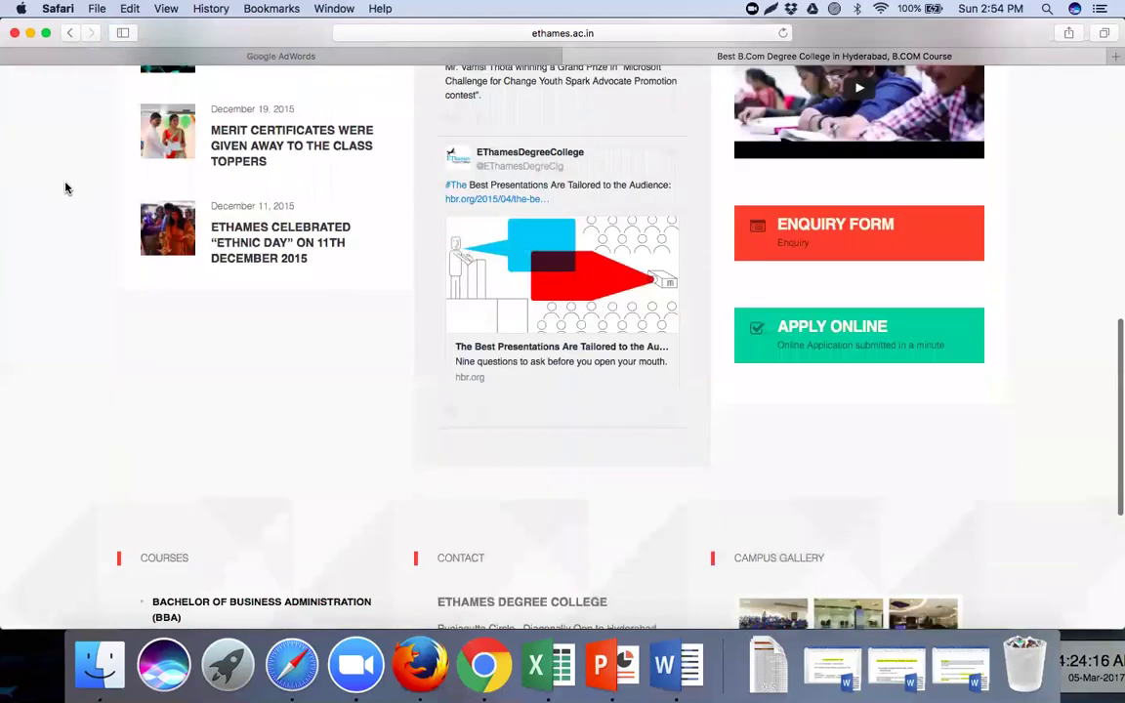
{"action": "scroll", "coordinate": [66, 187], "scroll_direction": "down", "scroll_amount": 5}
{"action": "scroll", "coordinate": [66, 188], "scroll_direction": "up", "scroll_amount": 15}
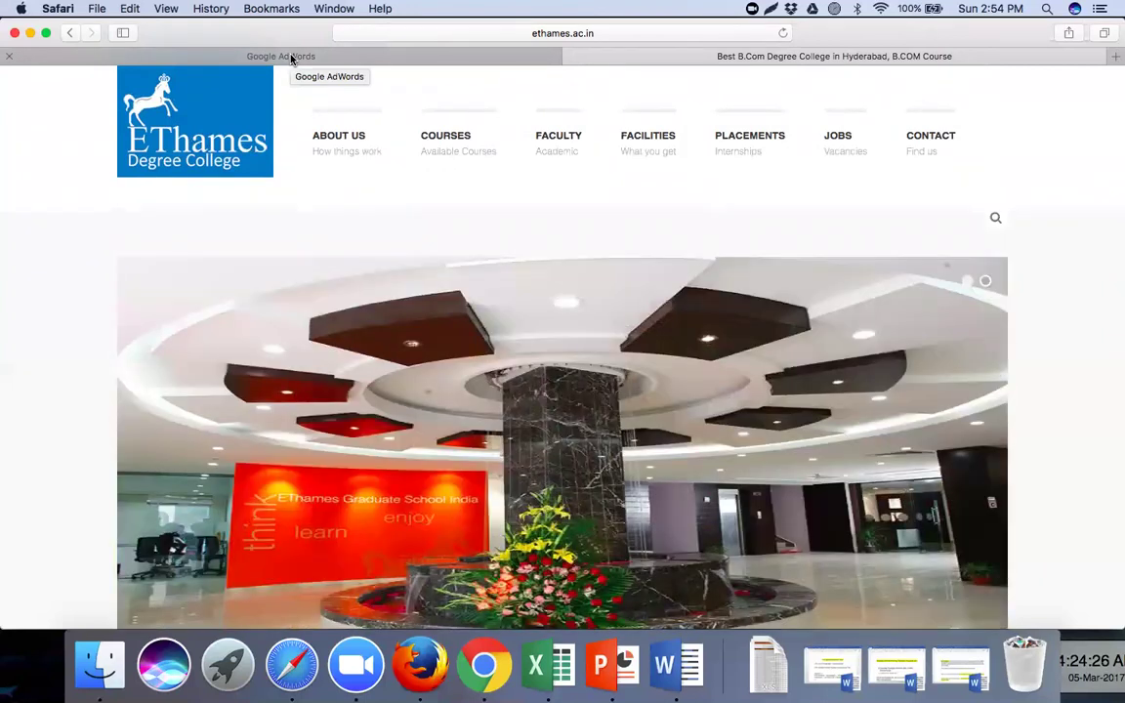
Return to the AdWords tab and put the cursor in the email address and website fields
{"action": "left_click", "coordinate": [290, 57]}
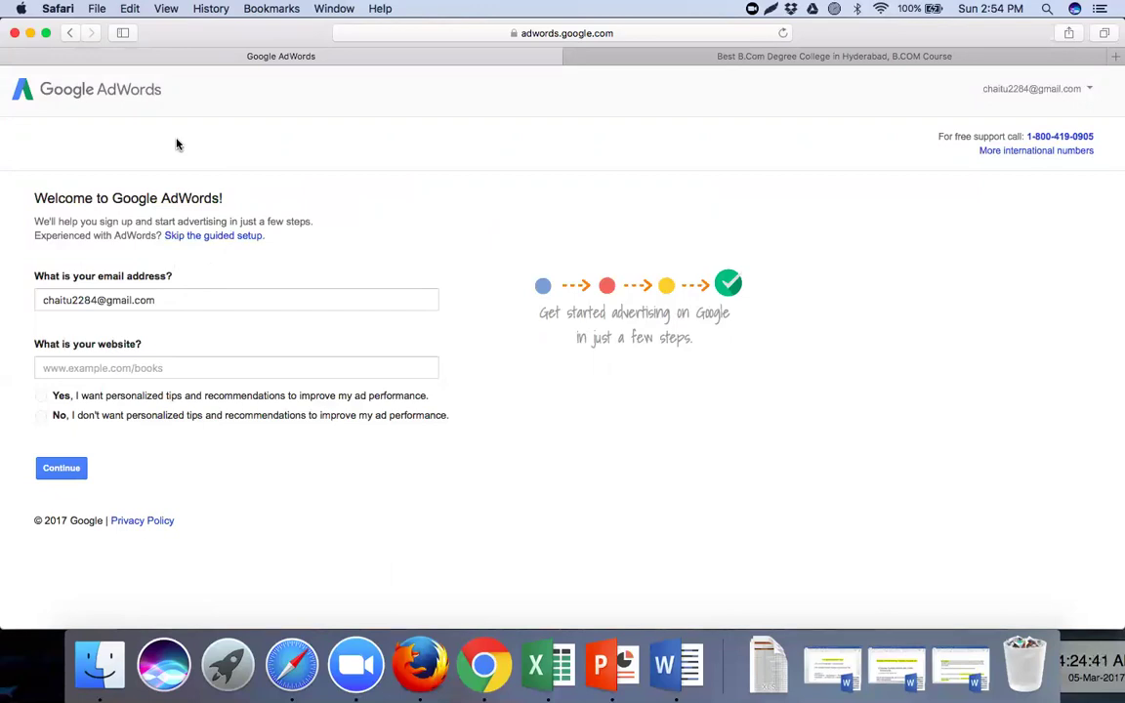
{"action": "left_click", "coordinate": [161, 300]}
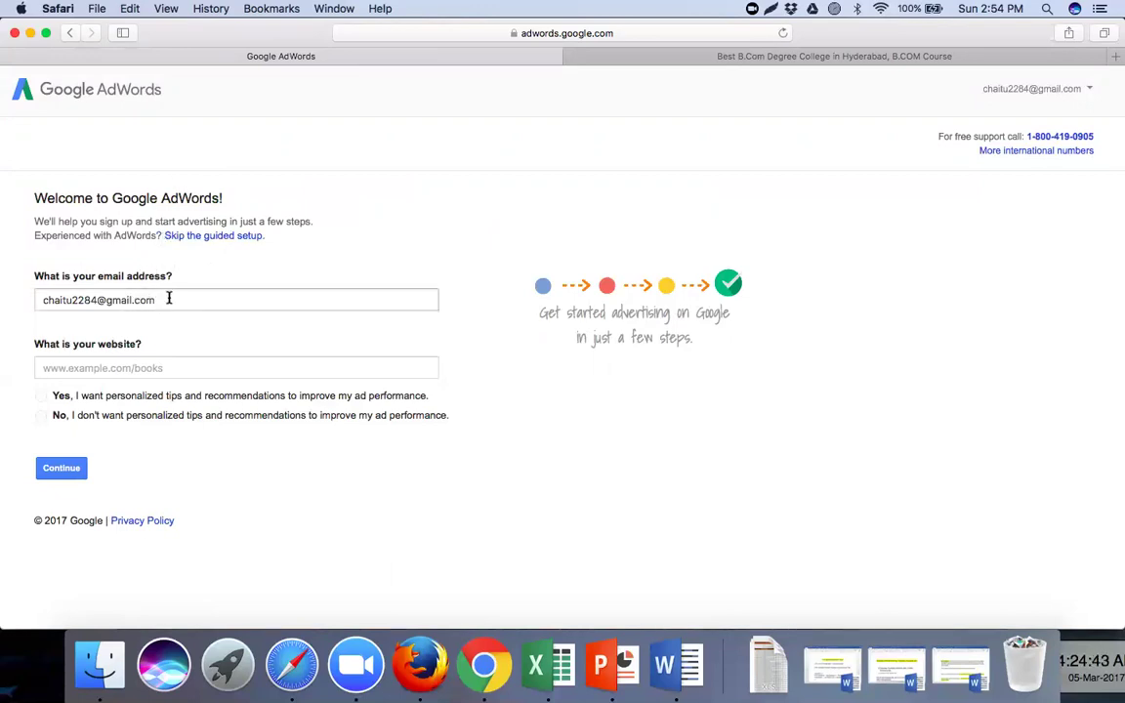
{"action": "left_click", "coordinate": [58, 364]}
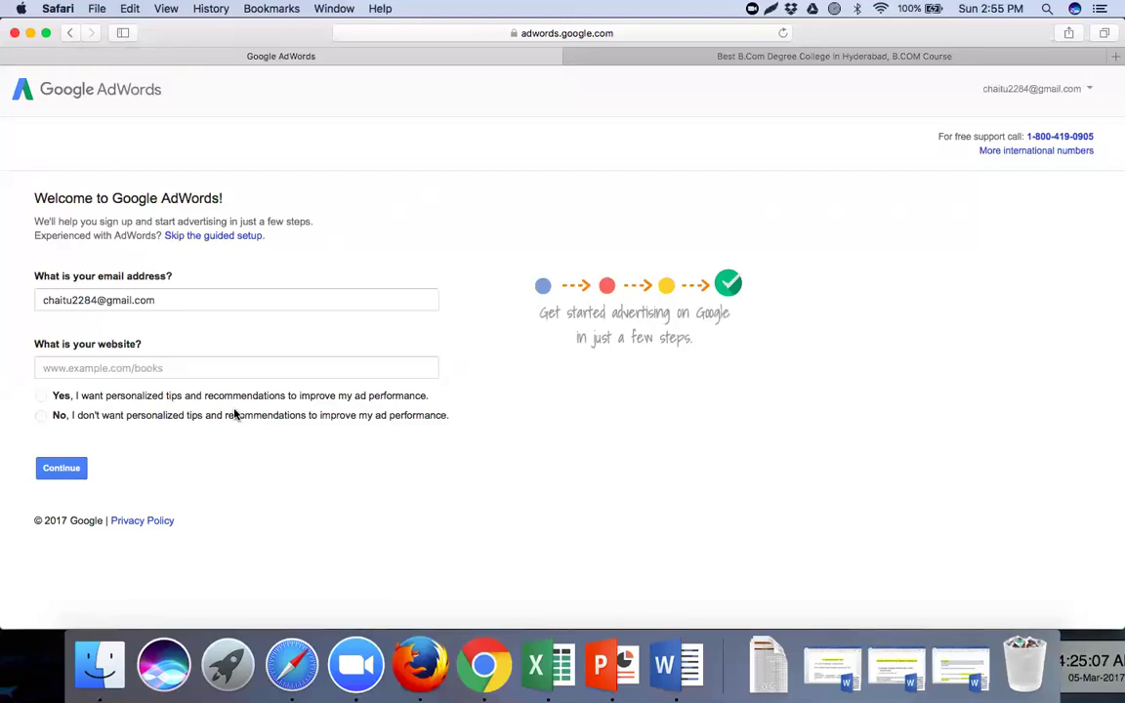
Skip the guided setup to reach the form with Country, Time zone and Currency
{"action": "left_click", "coordinate": [216, 238]}
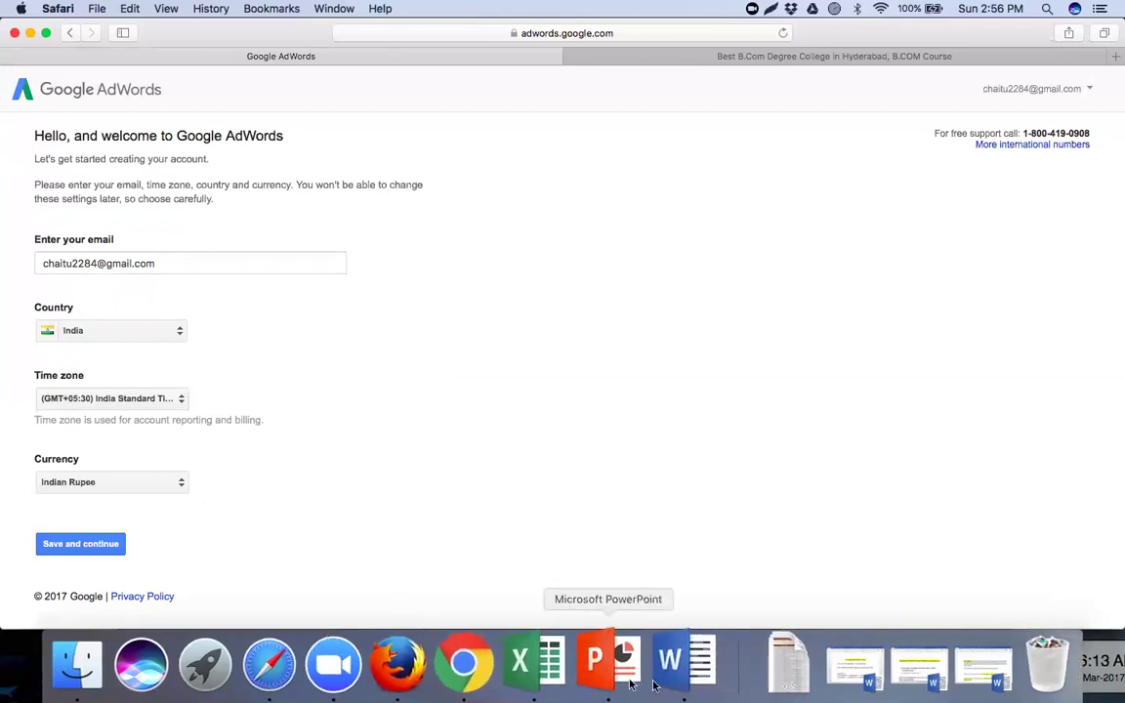
{"action": "left_click", "coordinate": [478, 664]}
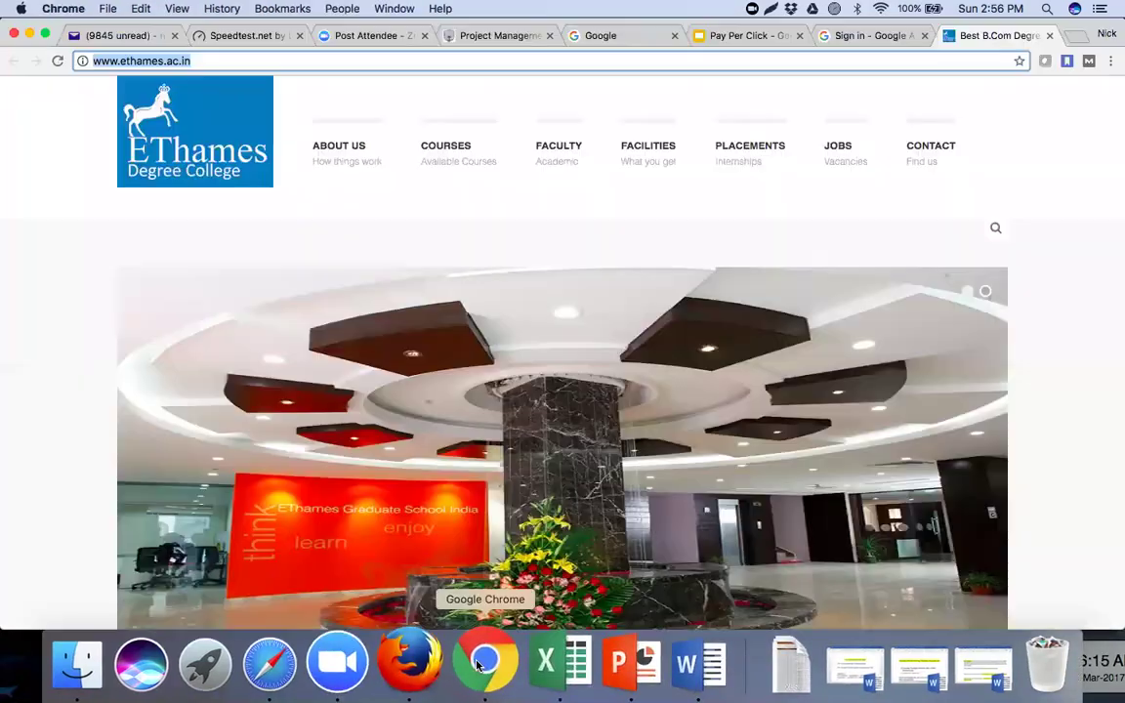
{"action": "left_click", "coordinate": [750, 36]}
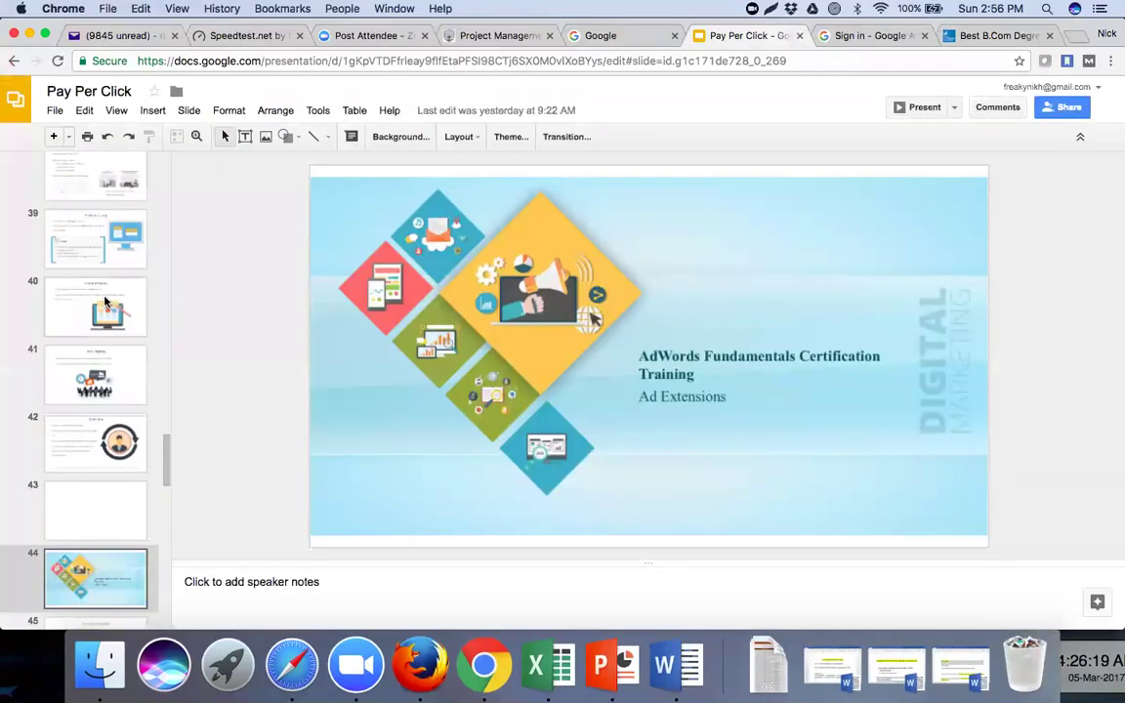
{"action": "scroll", "coordinate": [105, 302], "scroll_direction": "up", "scroll_amount": 15}
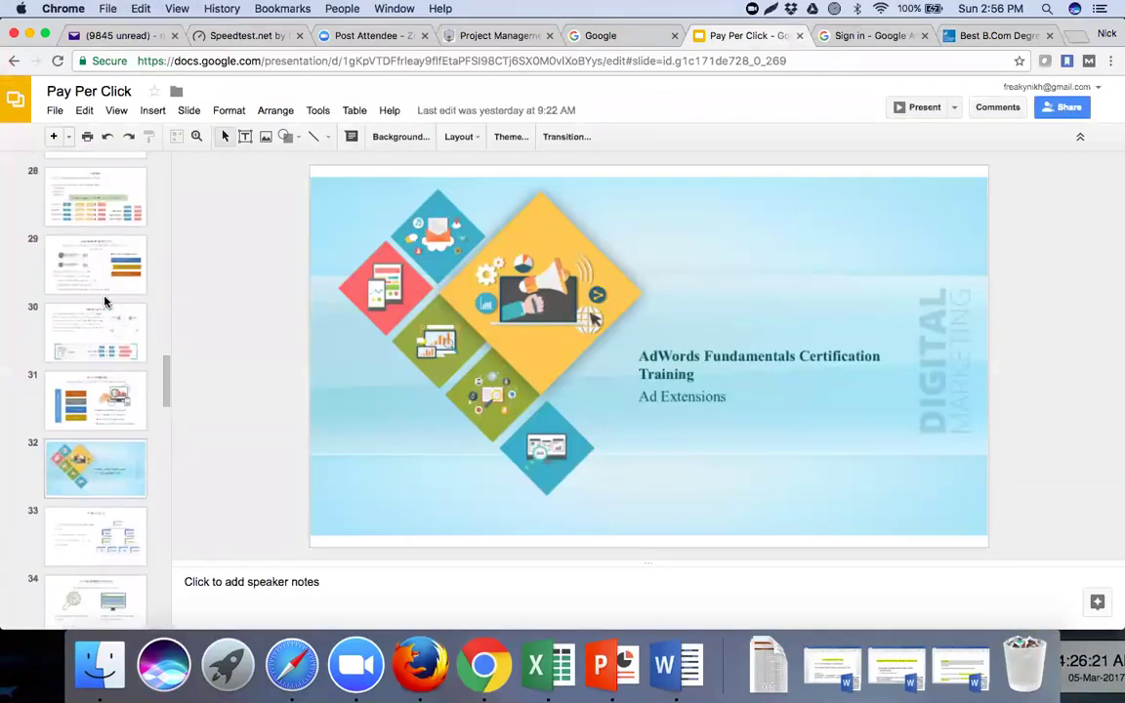
{"action": "scroll", "coordinate": [105, 303], "scroll_direction": "up", "scroll_amount": 12}
{"action": "scroll", "coordinate": [106, 301], "scroll_direction": "up", "scroll_amount": 2}
{"action": "left_click", "coordinate": [105, 283]}
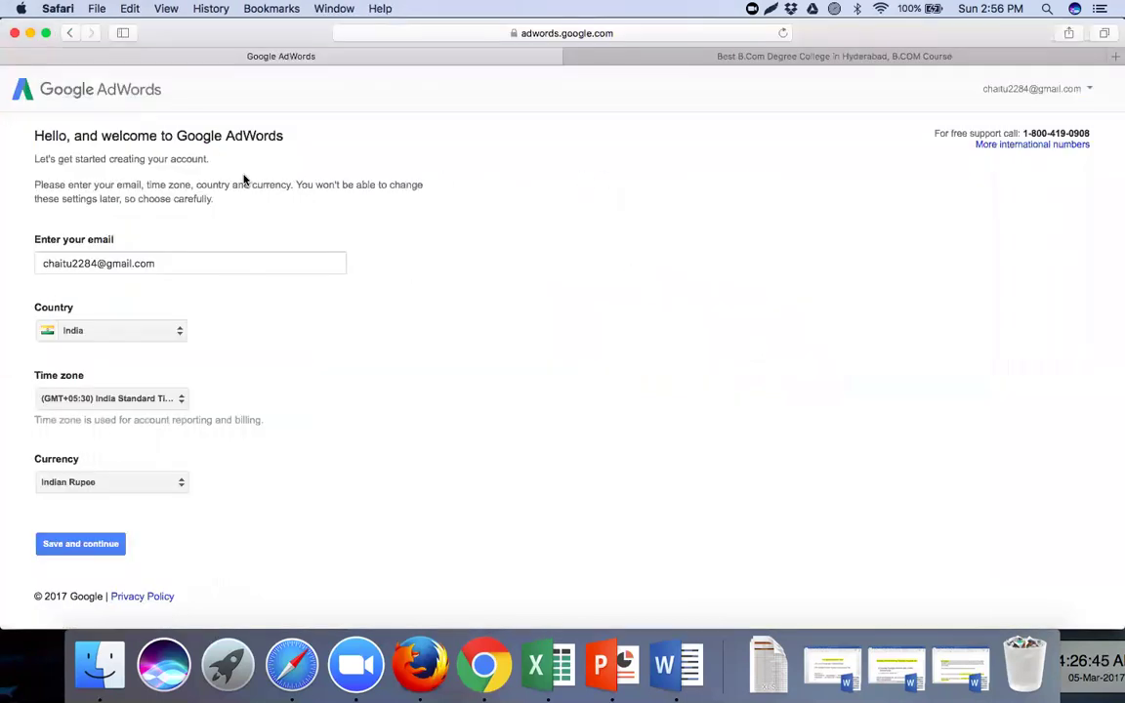
{"action": "left_click_drag", "start_coordinate": [109, 159], "coordinate": [202, 163]}
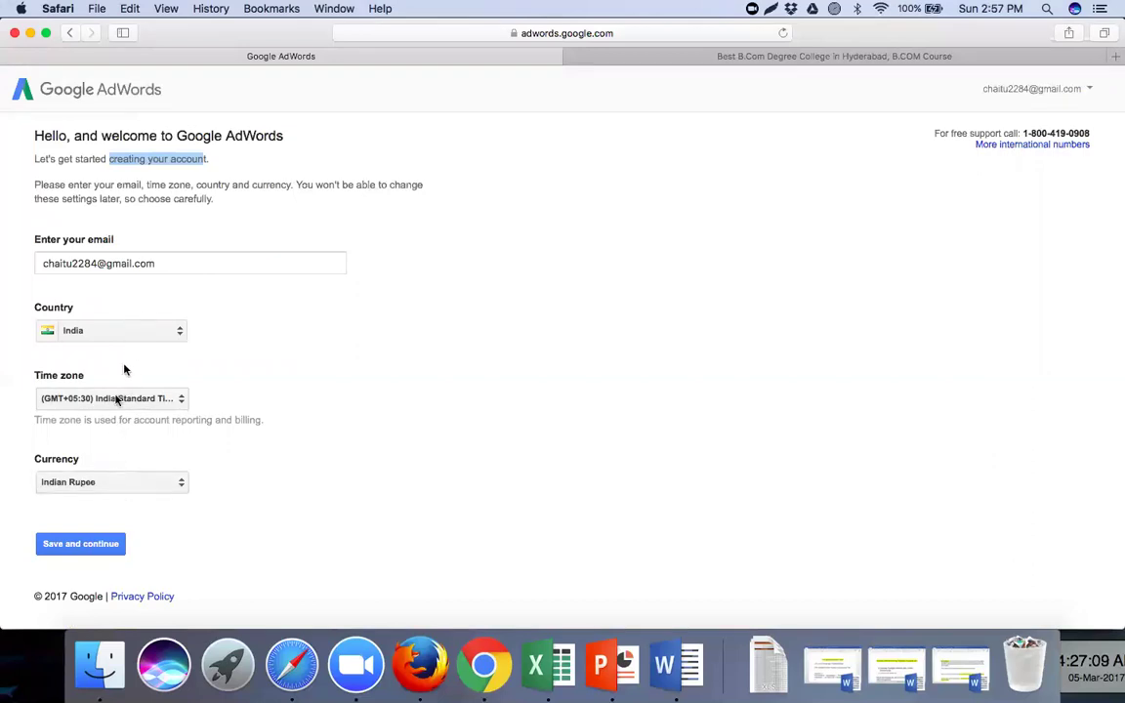
Choose Indian Rupee (INR ₹) from the Currency dropdown
{"action": "left_click", "coordinate": [145, 488]}
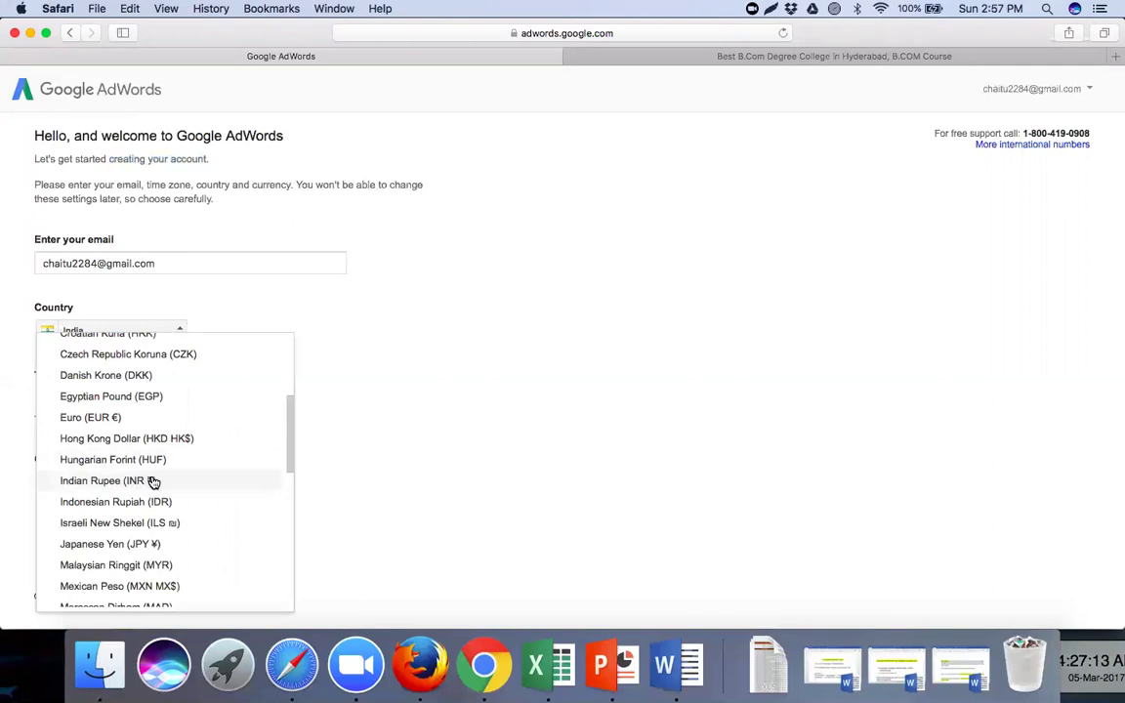
{"action": "left_click", "coordinate": [152, 480]}
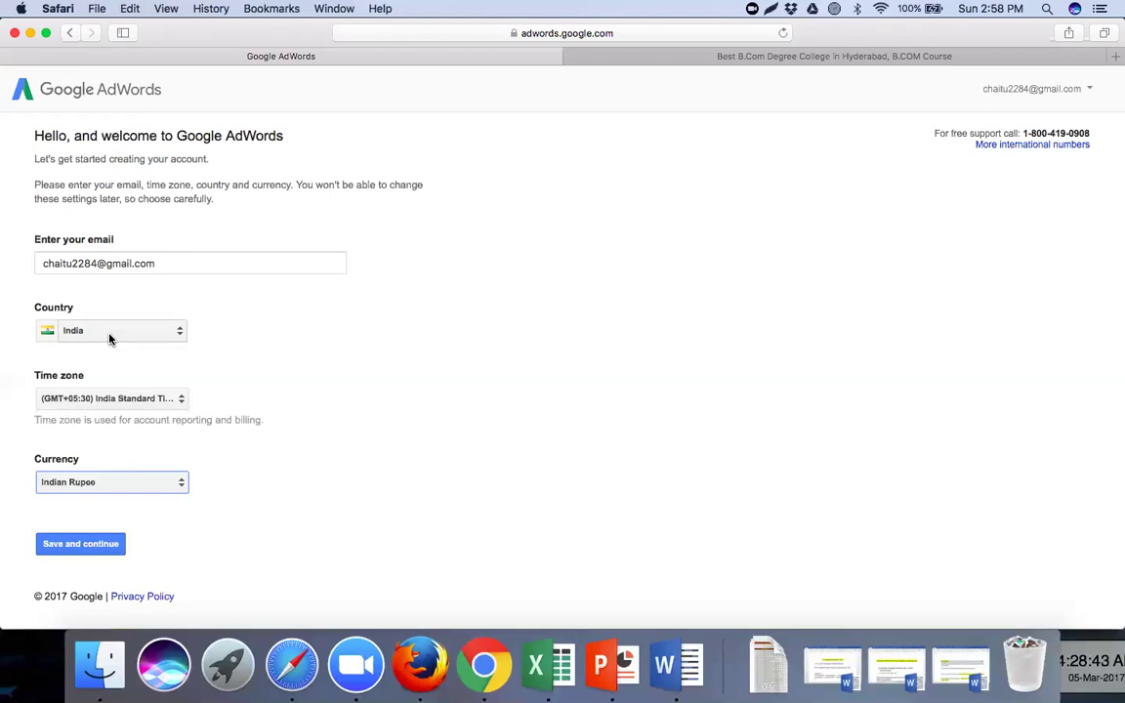
Save and continue to create the account, then switch to the Account Hierarchy Overview slide
{"action": "left_click", "coordinate": [81, 544]}
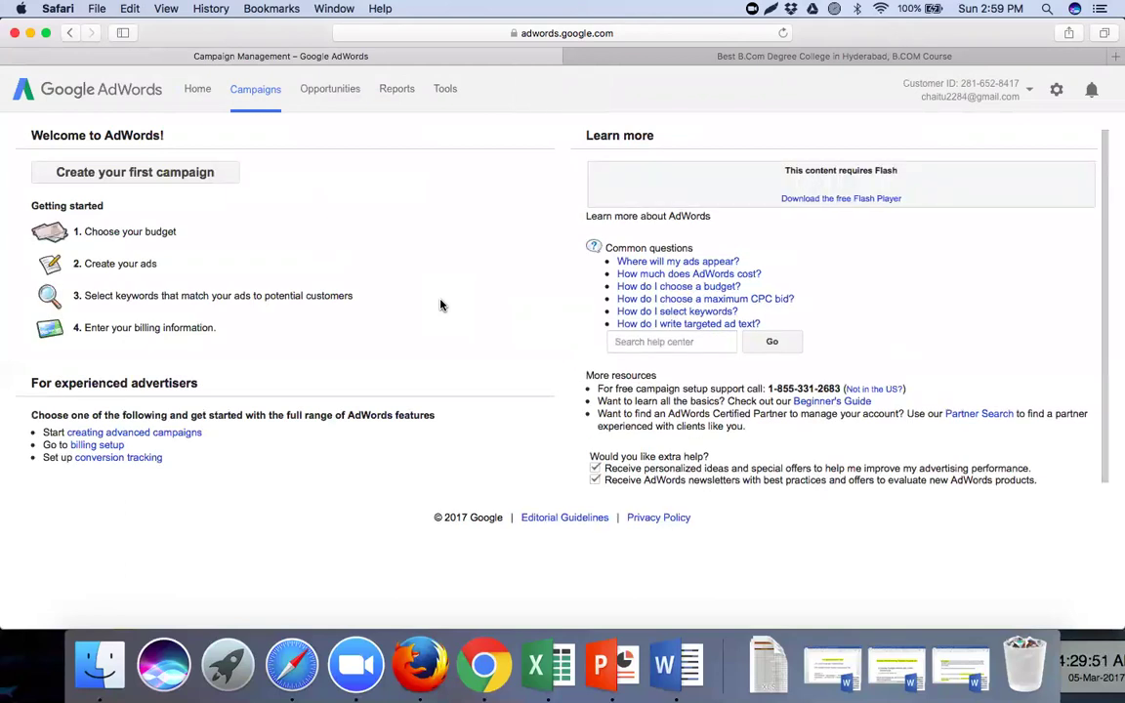
{"action": "key", "text": "super+Tab"}
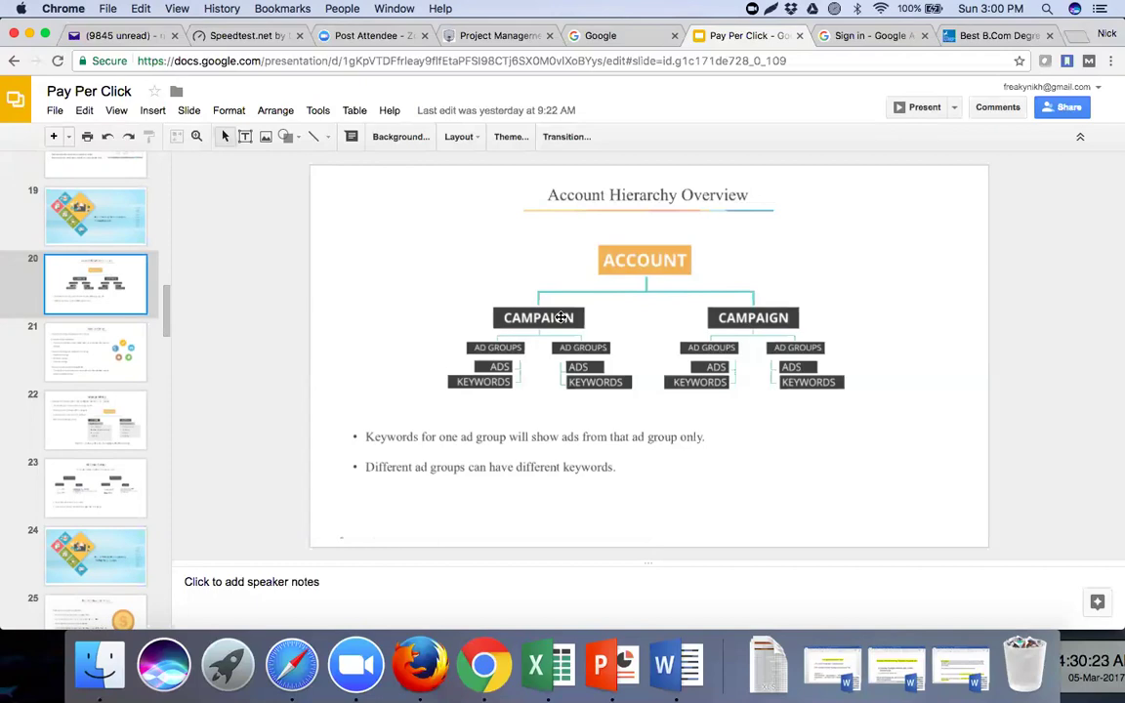
Glance at the AdWords window in Safari, then return to slide 20 of the deck
{"action": "key", "text": "super+Tab"}
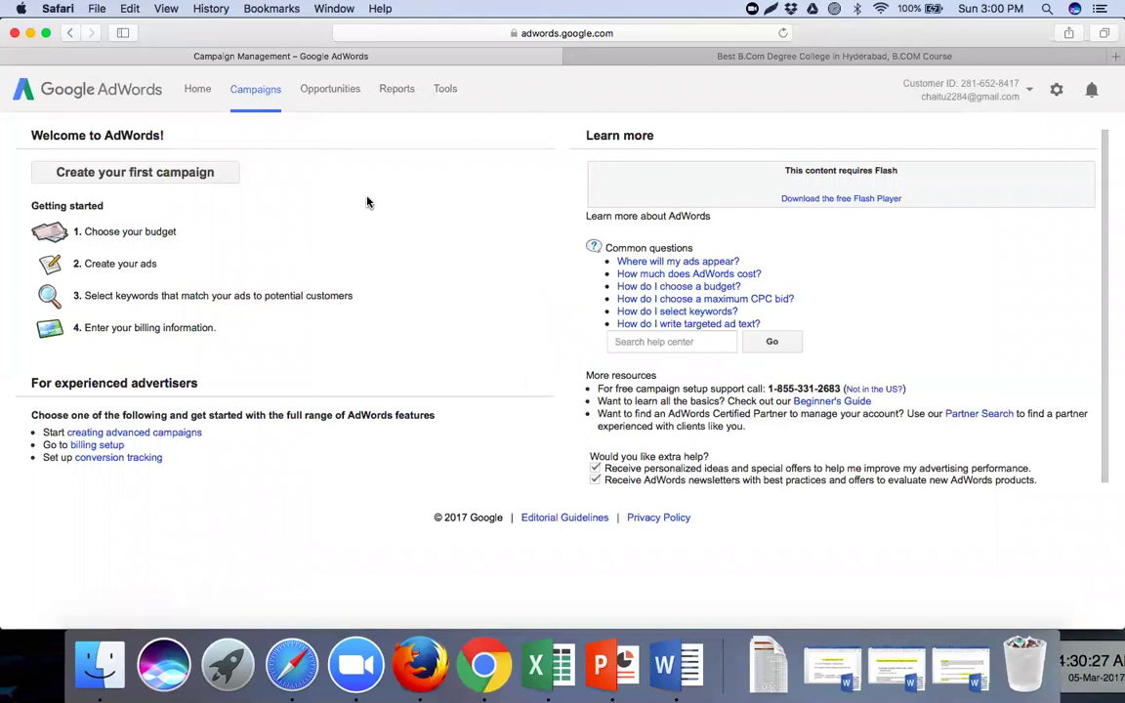
{"action": "key", "text": "super+Tab"}
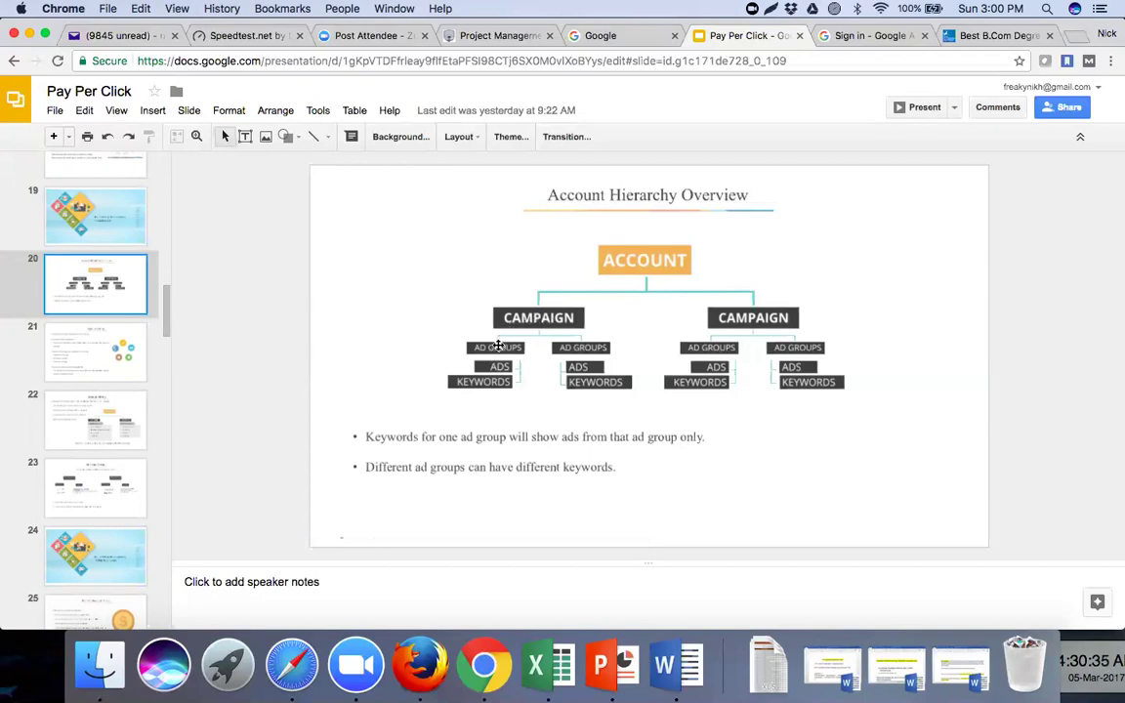
Switch to the 'Best B.Com Degree' tab and bring up the EThames COURSES dropdown
{"action": "left_click", "coordinate": [974, 37]}
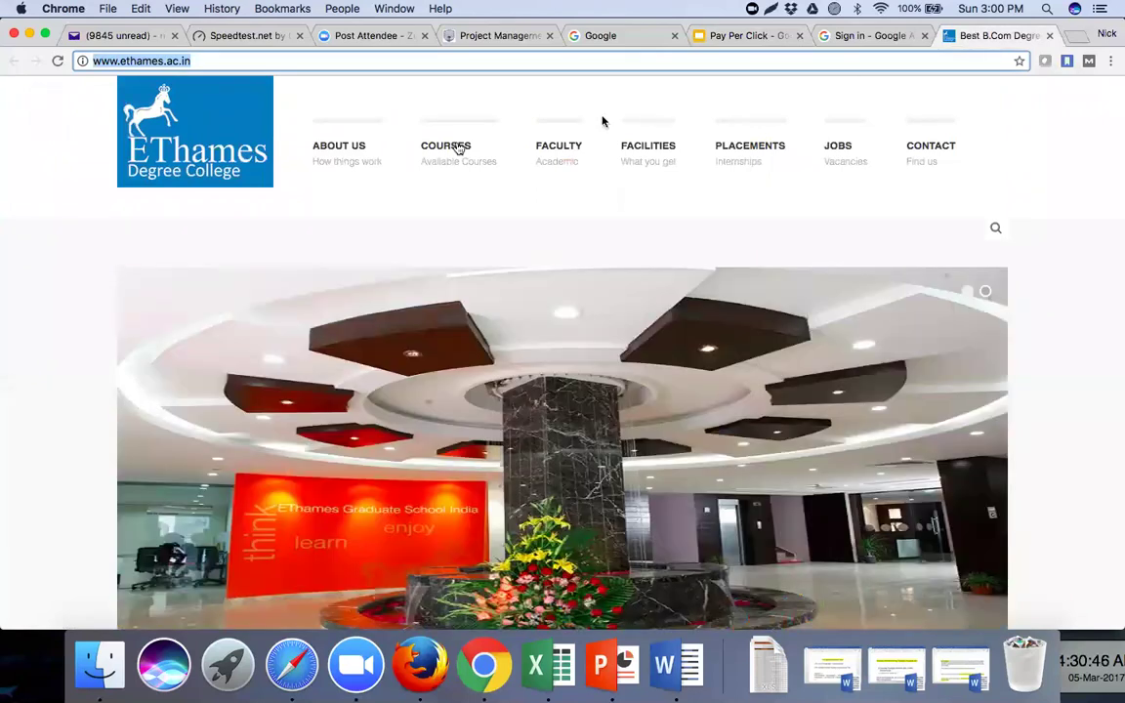
{"action": "mouse_move", "coordinate": [434, 151]}
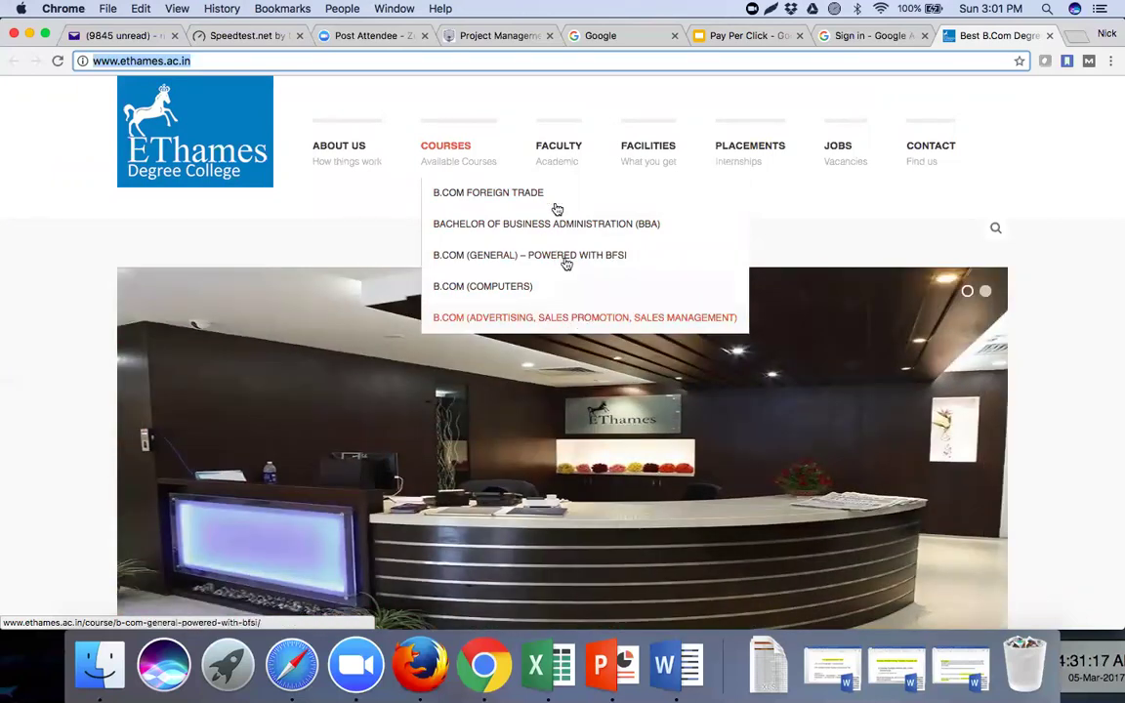
{"action": "mouse_move", "coordinate": [644, 158]}
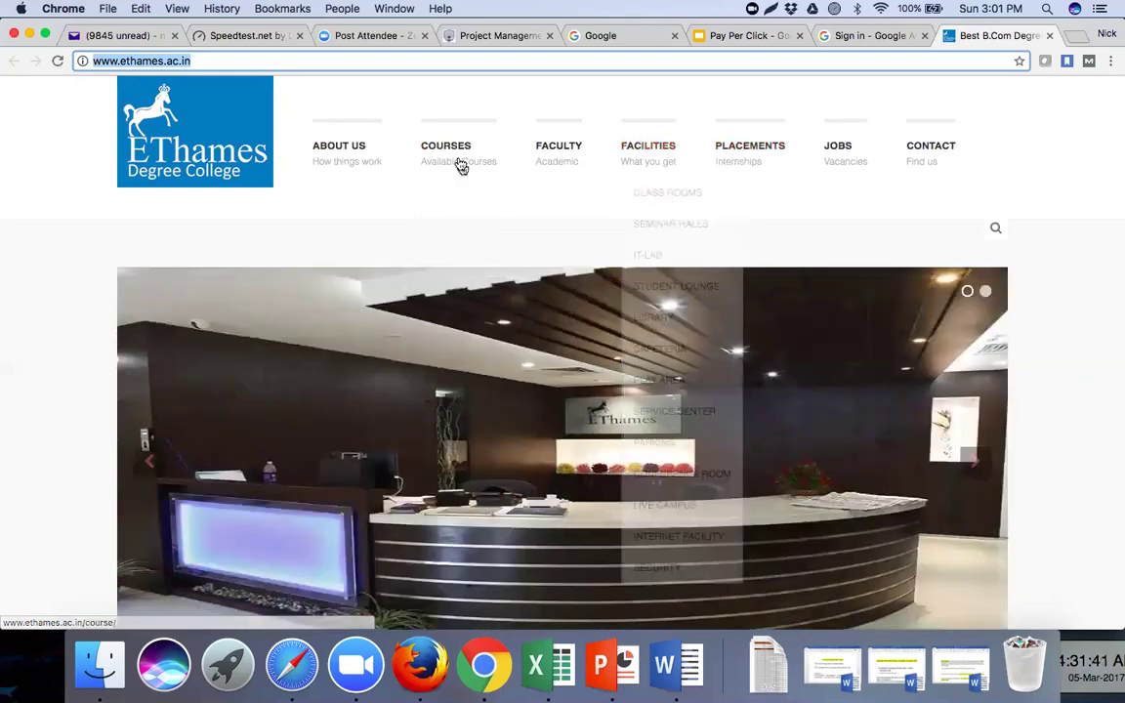
{"action": "mouse_move", "coordinate": [462, 168]}
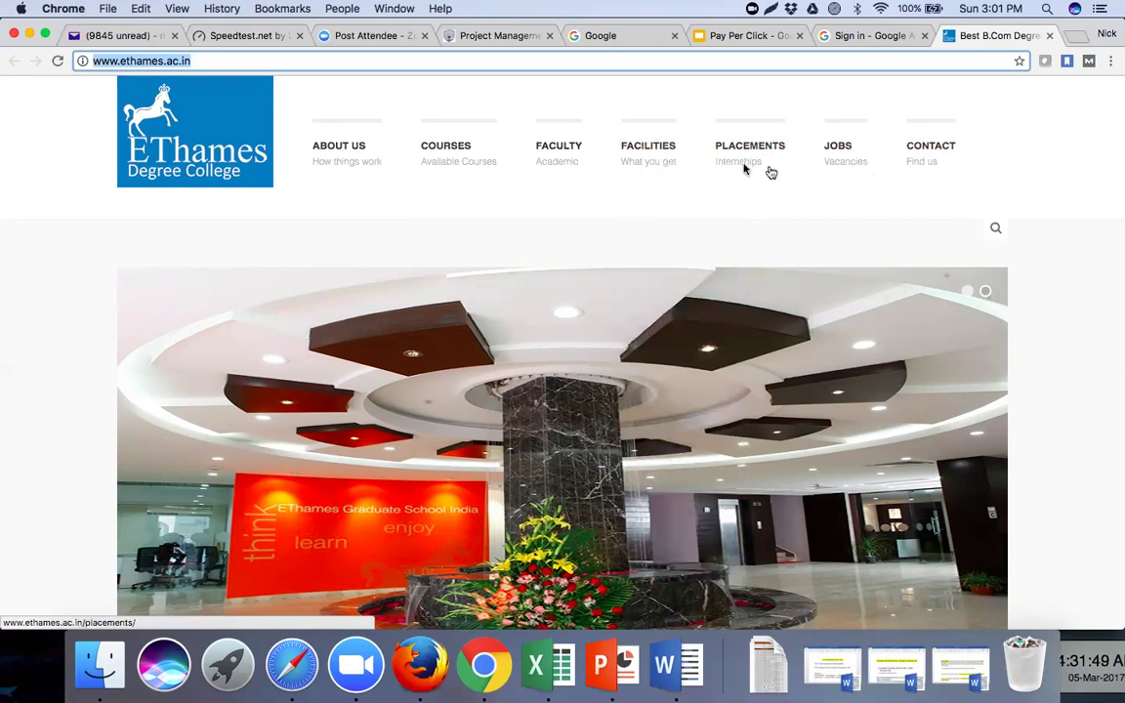
{"action": "mouse_move", "coordinate": [455, 146]}
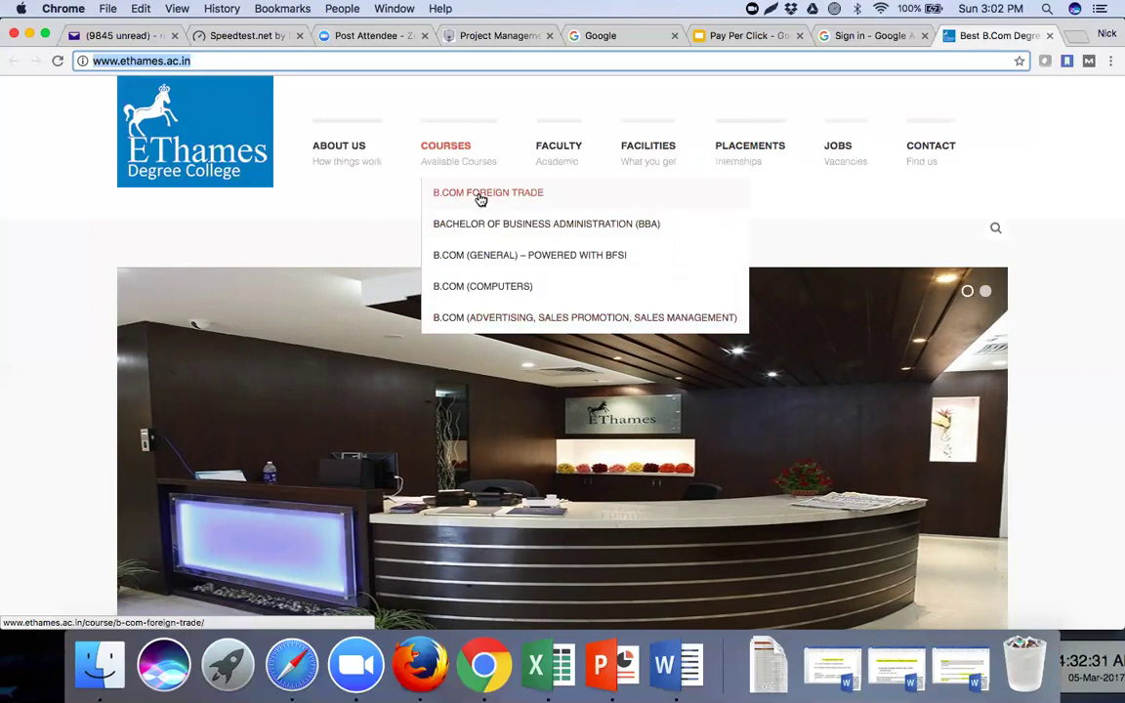
Open the B.Com Foreign Trade course page (ID 420, Osmania University) and scroll through its details
{"action": "left_click", "coordinate": [479, 198]}
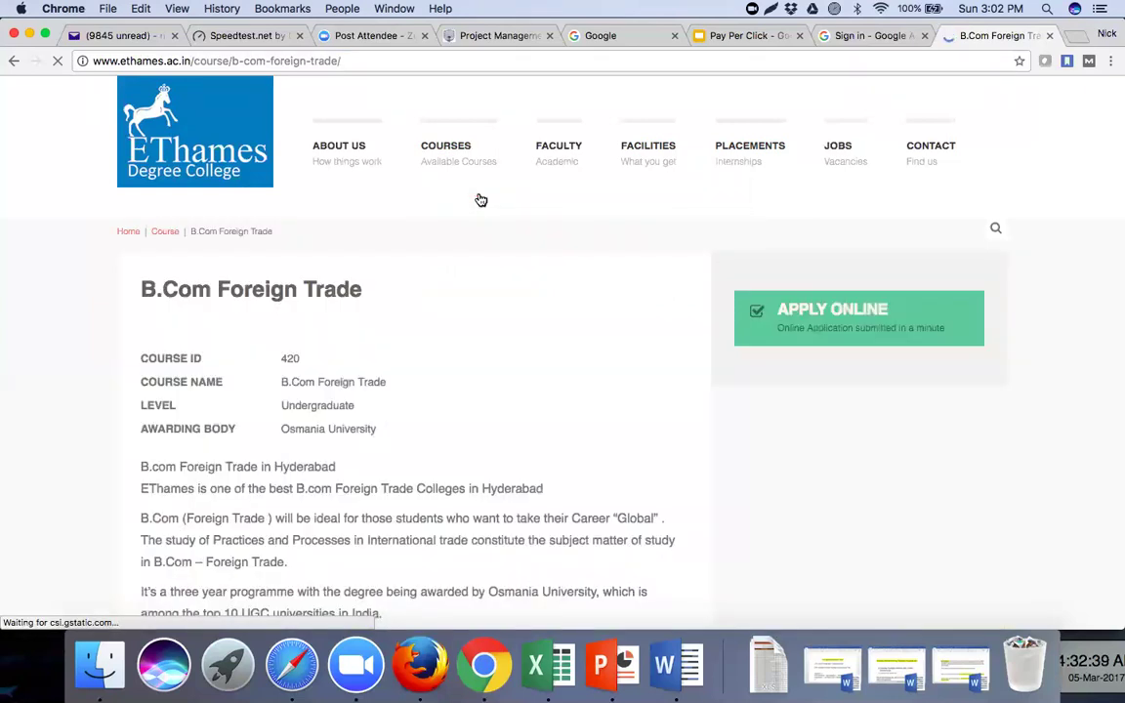
{"action": "scroll", "coordinate": [421, 406], "scroll_direction": "down", "scroll_amount": 2}
{"action": "scroll", "coordinate": [421, 407], "scroll_direction": "down", "scroll_amount": 8}
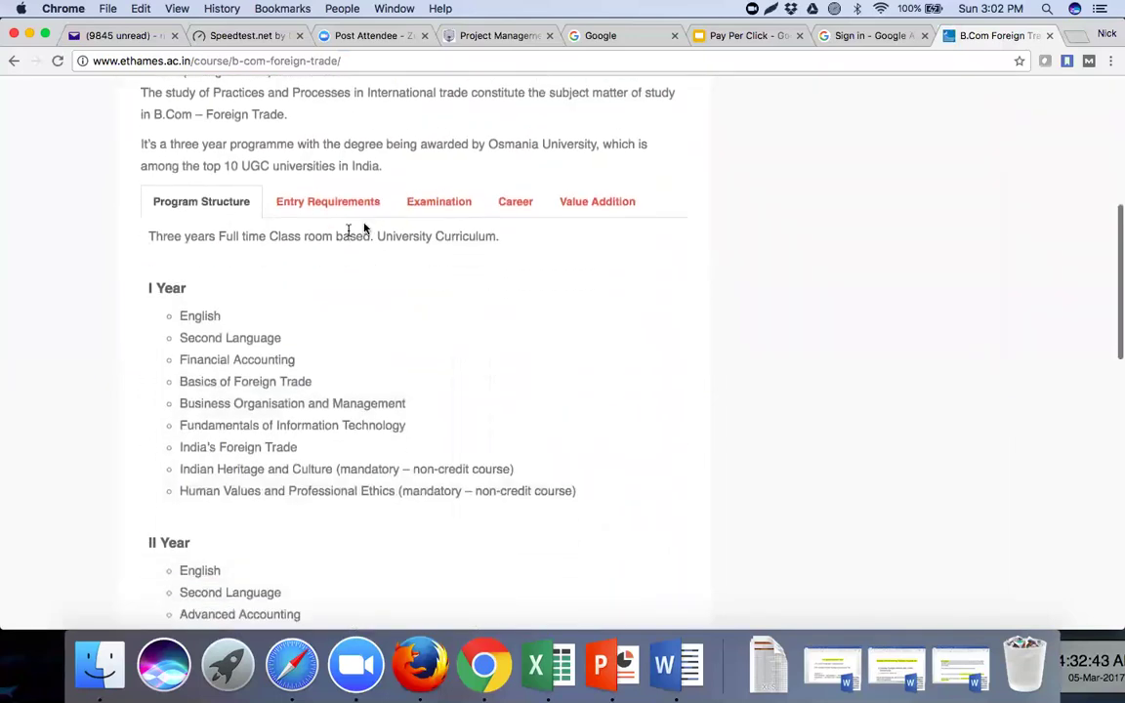
{"action": "scroll", "coordinate": [495, 333], "scroll_direction": "up", "scroll_amount": 3}
{"action": "scroll", "coordinate": [495, 334], "scroll_direction": "up", "scroll_amount": 6}
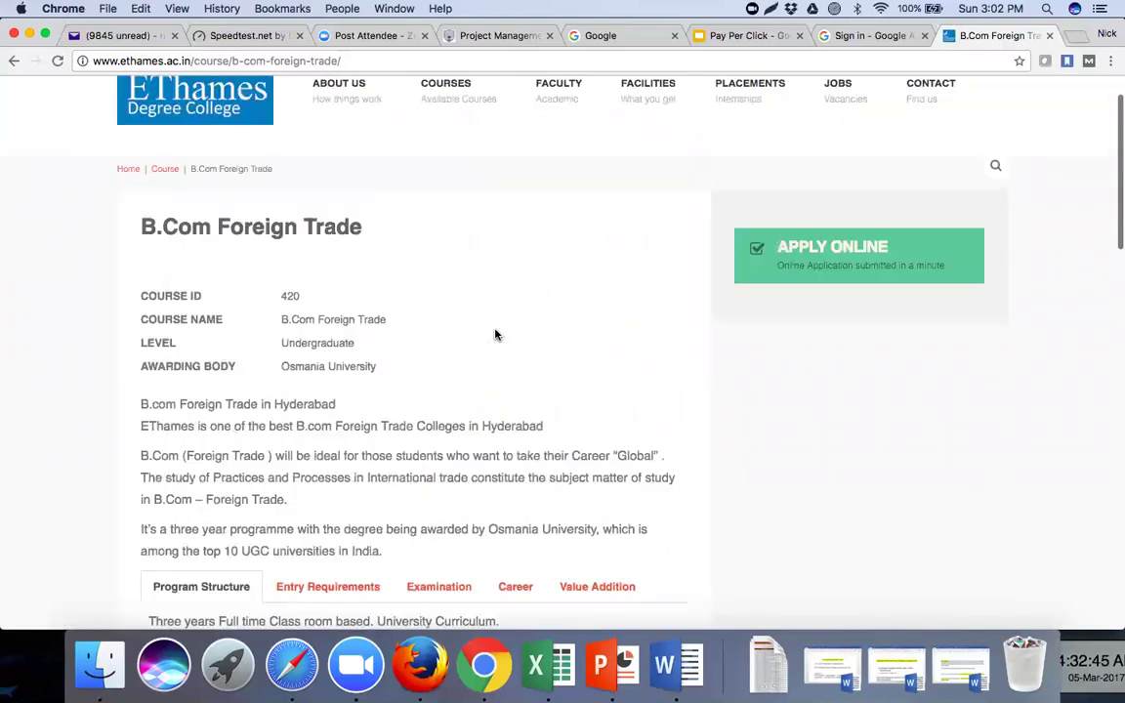
{"action": "scroll", "coordinate": [495, 334], "scroll_direction": "down", "scroll_amount": 6}
{"action": "scroll", "coordinate": [495, 334], "scroll_direction": "down", "scroll_amount": 15}
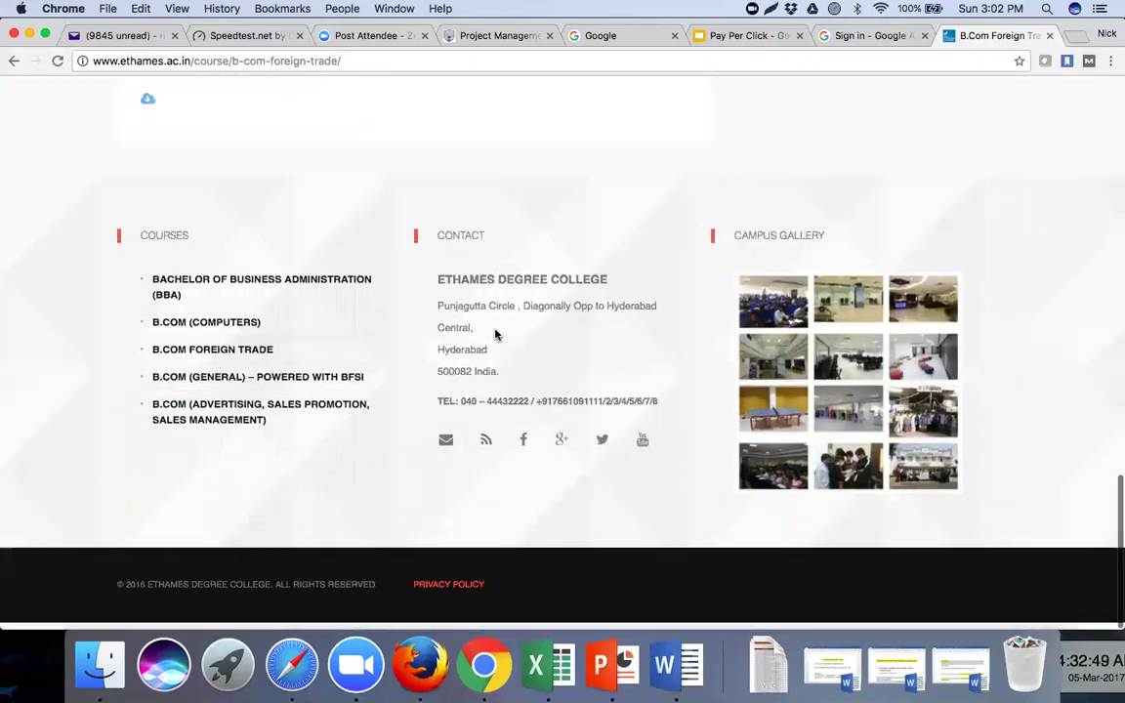
{"action": "scroll", "coordinate": [495, 334], "scroll_direction": "up", "scroll_amount": 10}
{"action": "scroll", "coordinate": [494, 334], "scroll_direction": "up", "scroll_amount": 10}
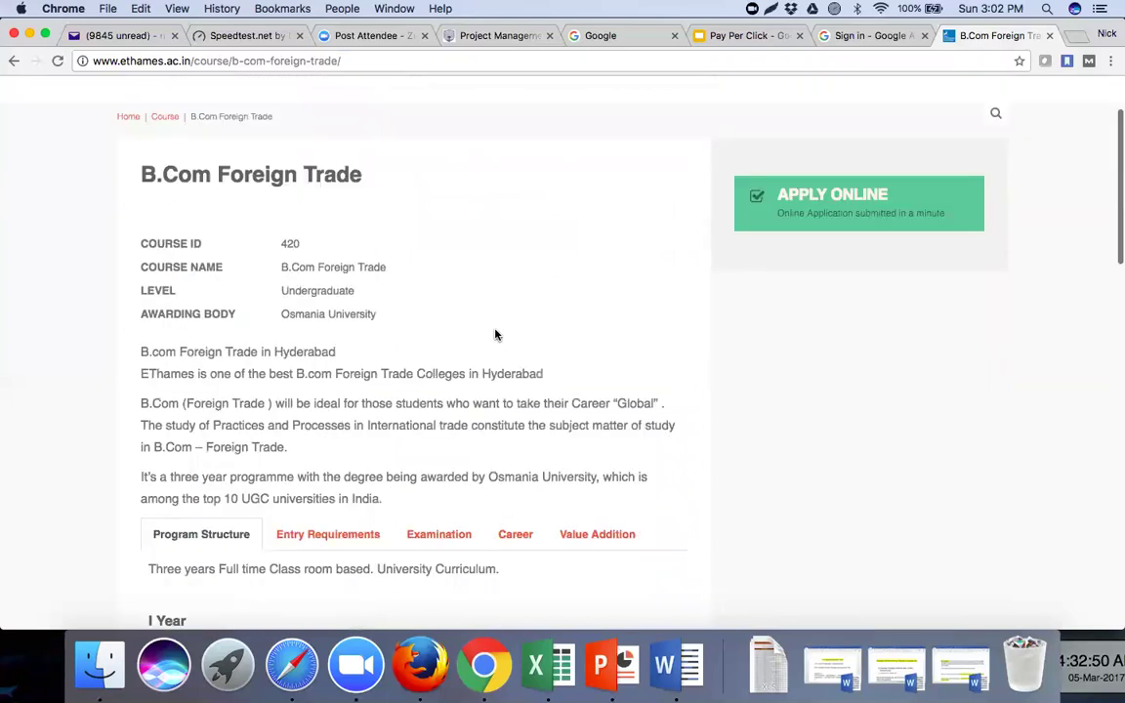
{"action": "mouse_move", "coordinate": [458, 159]}
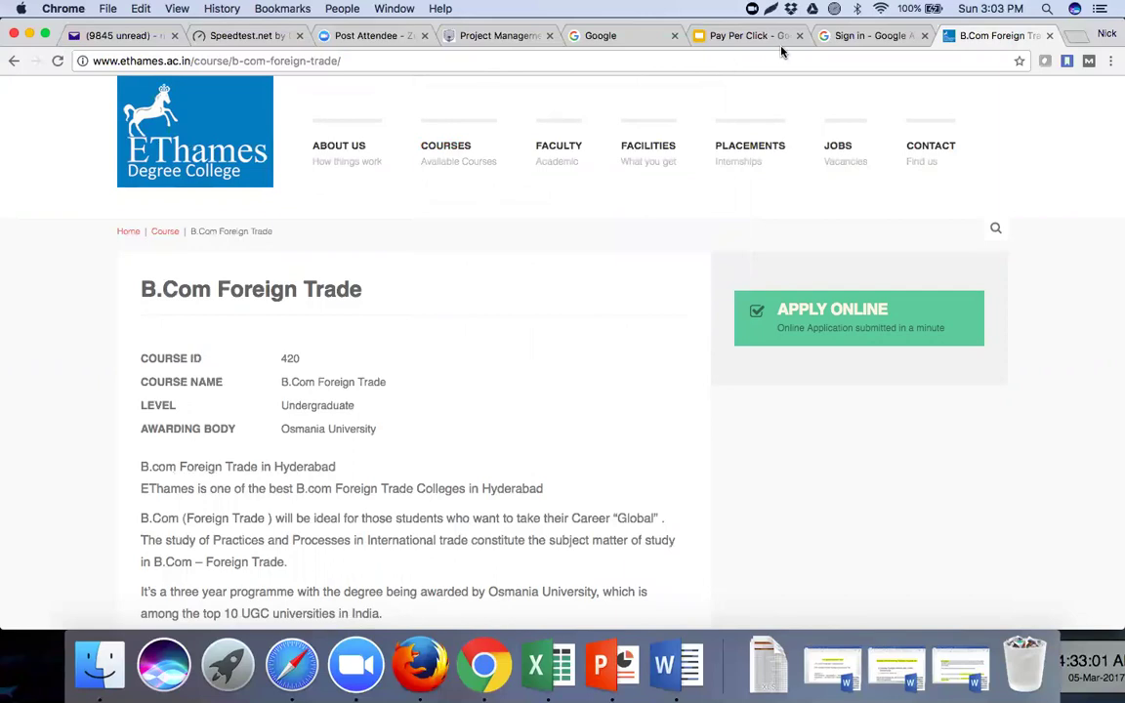
Switch from the Chrome course page to the AdWords account in Safari
{"action": "left_click", "coordinate": [291, 664]}
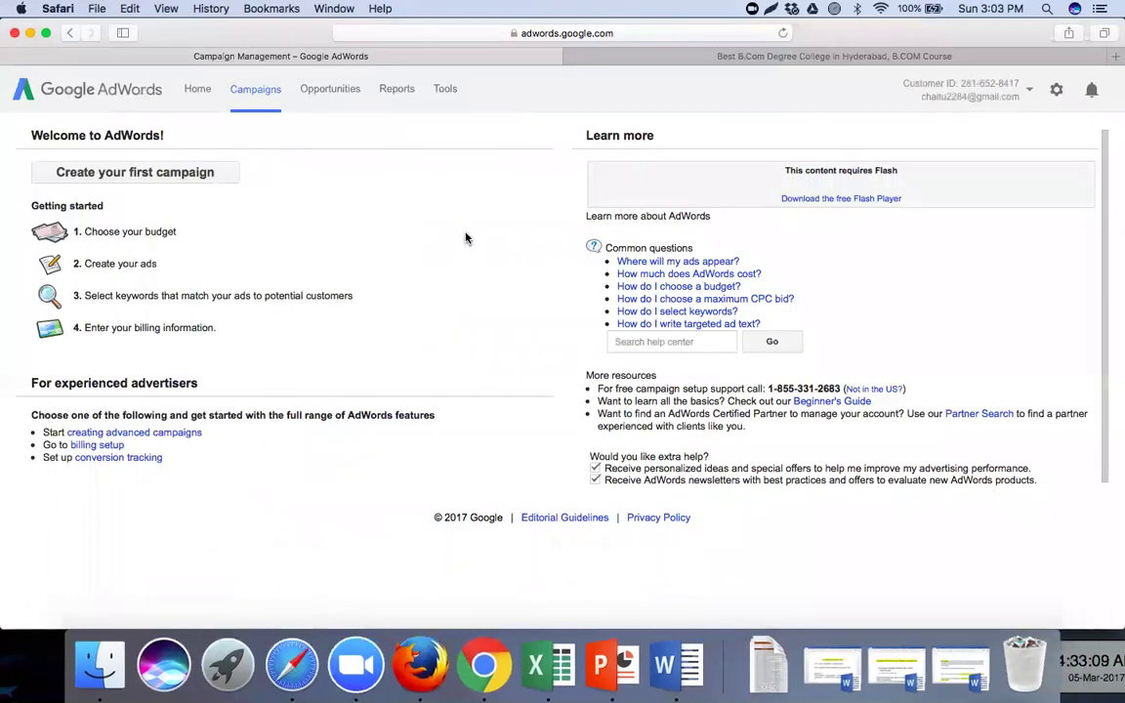
Start the first campaign, retrying from the welcome page until the Campaign #1 settings wizard loads
{"action": "left_click", "coordinate": [154, 174]}
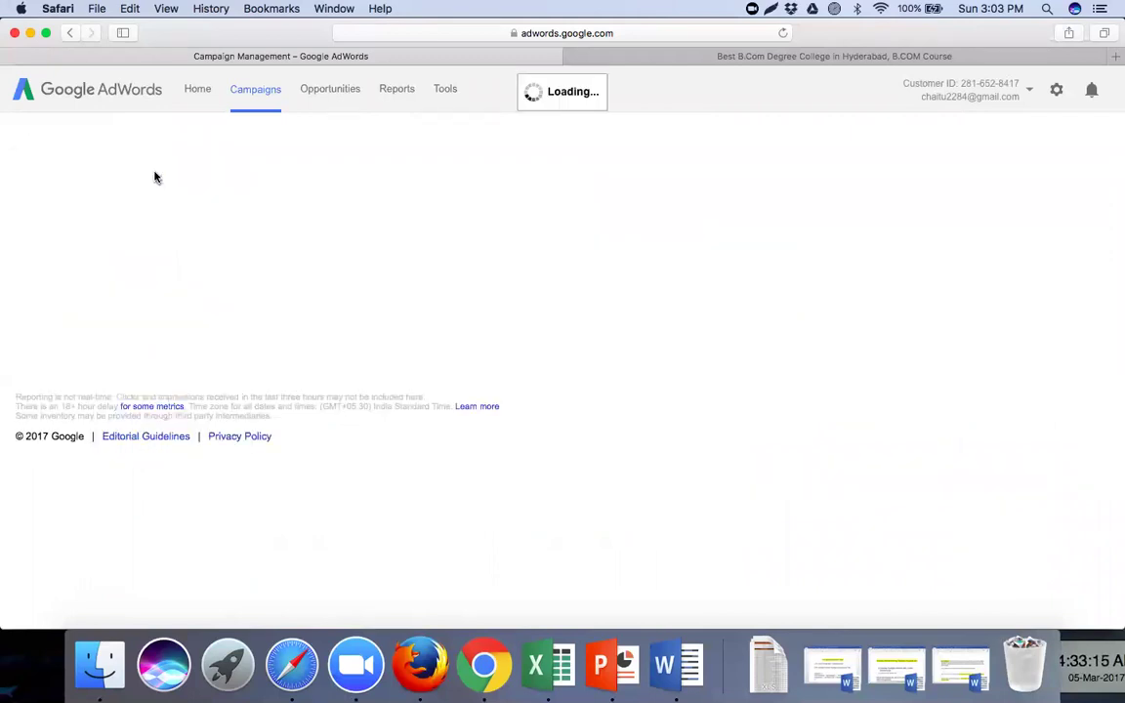
{"action": "left_click", "coordinate": [71, 35]}
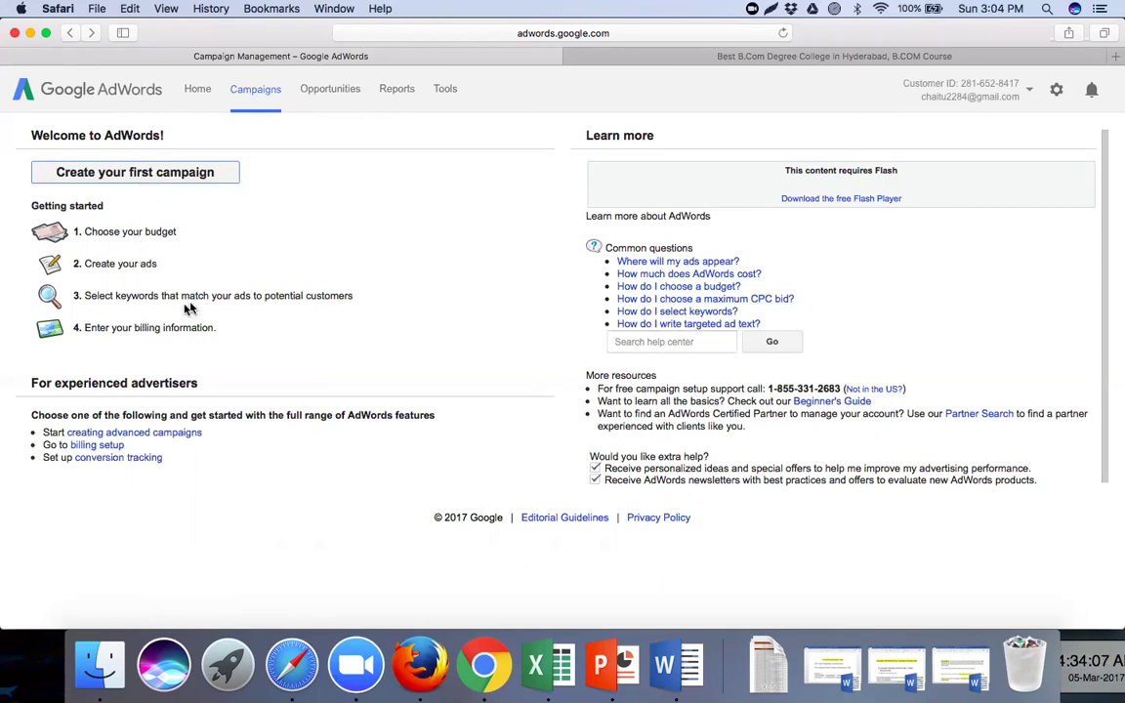
{"action": "left_click", "coordinate": [162, 181]}
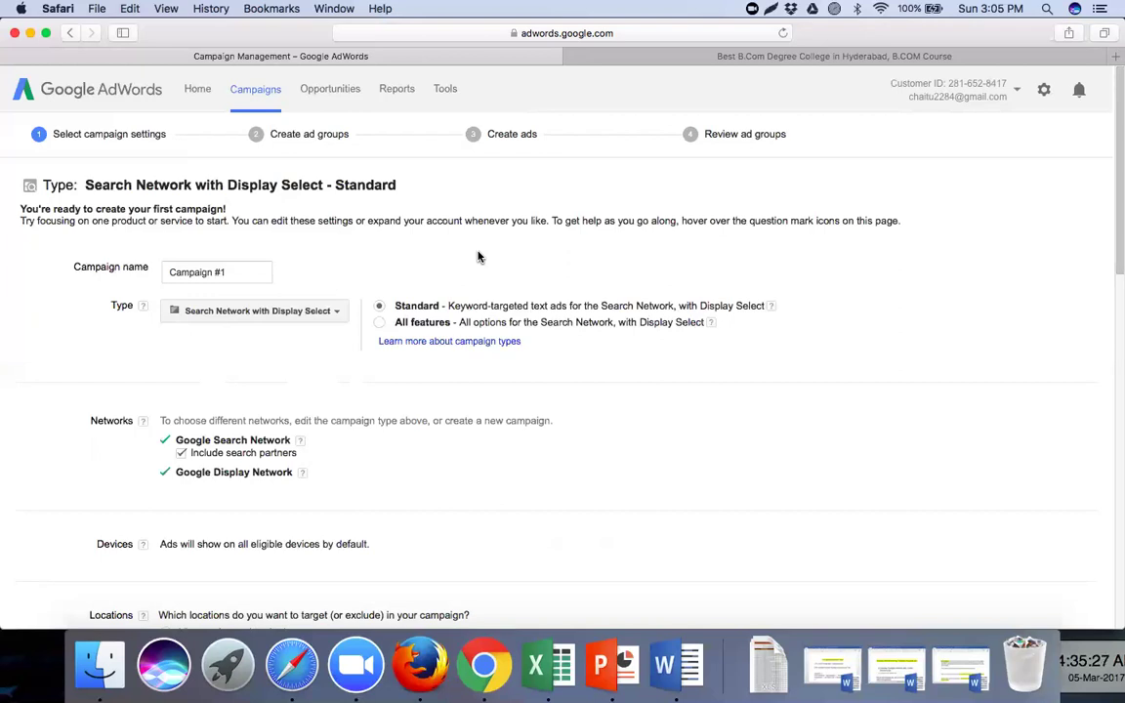
Set Campaign #1 to All features and expand the campaign Type dropdown
{"action": "left_click", "coordinate": [380, 324]}
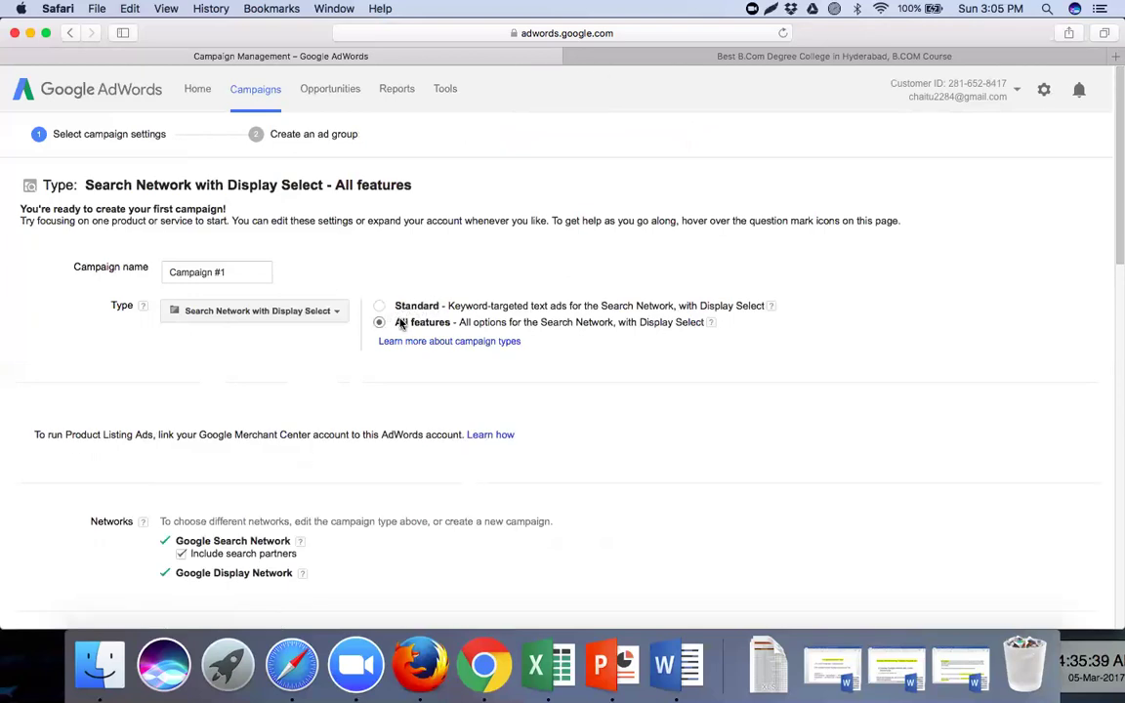
{"action": "left_click", "coordinate": [222, 312]}
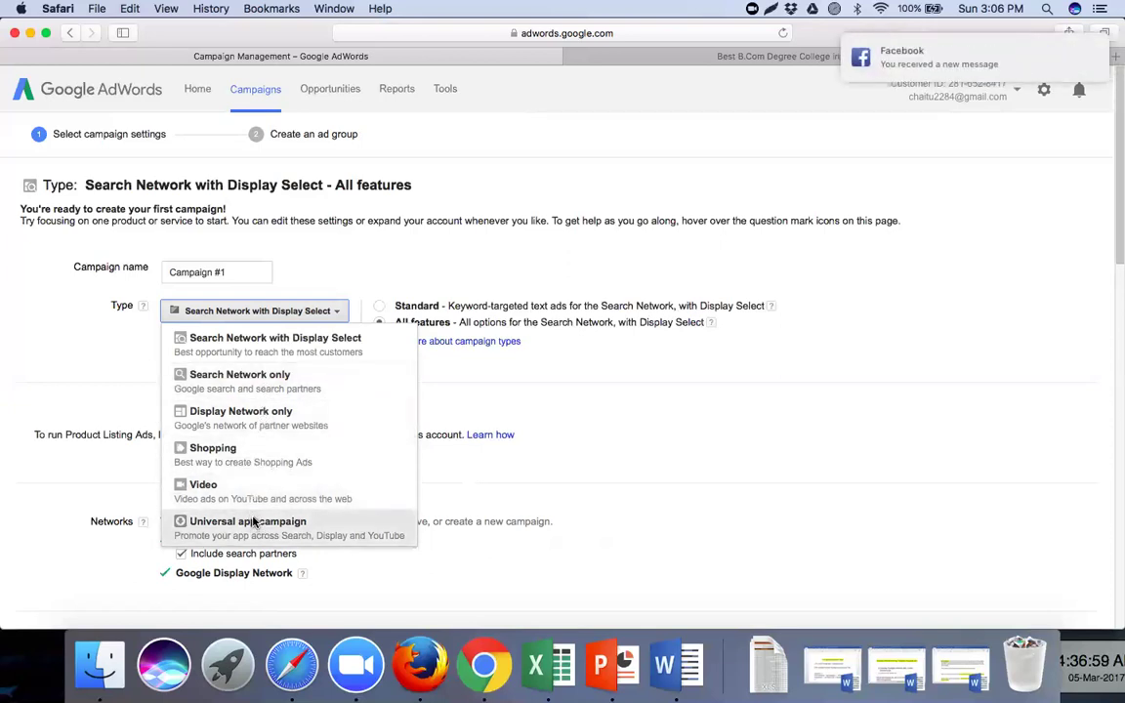
Make the campaign Search Network only, rename Campaign #1 to 'BBA', and switch to the EThames site
{"action": "left_click", "coordinate": [265, 380]}
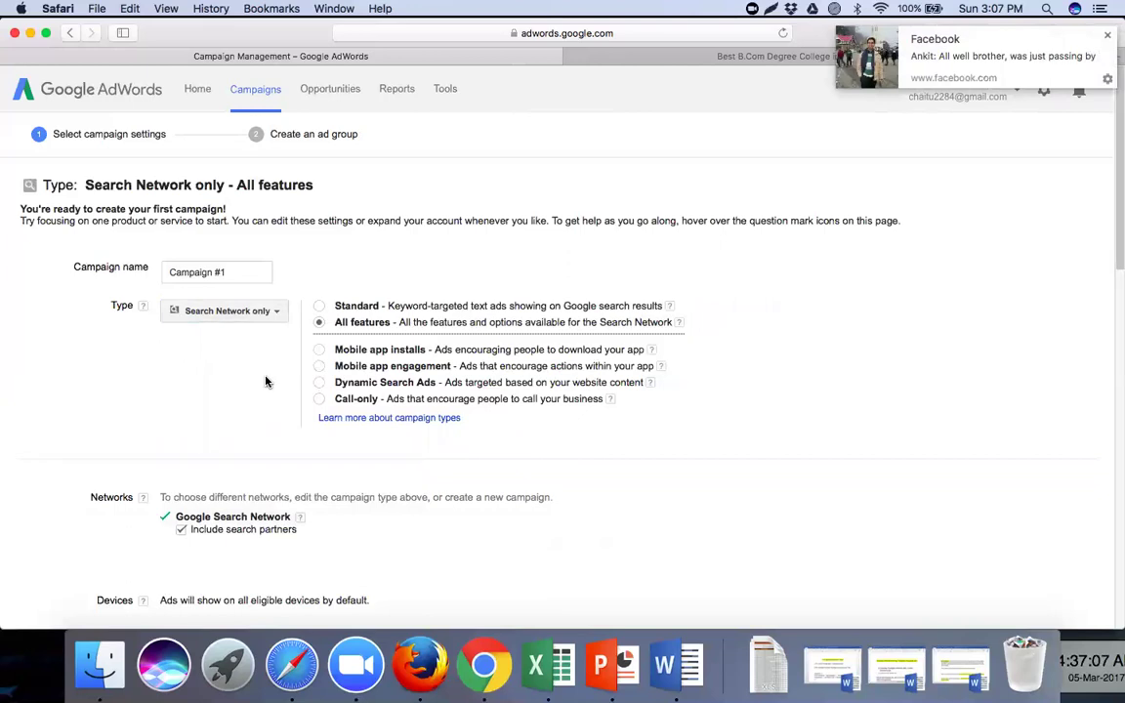
{"action": "left_click", "coordinate": [236, 271]}
{"action": "left_click_drag", "start_coordinate": [235, 271], "coordinate": [162, 271]}
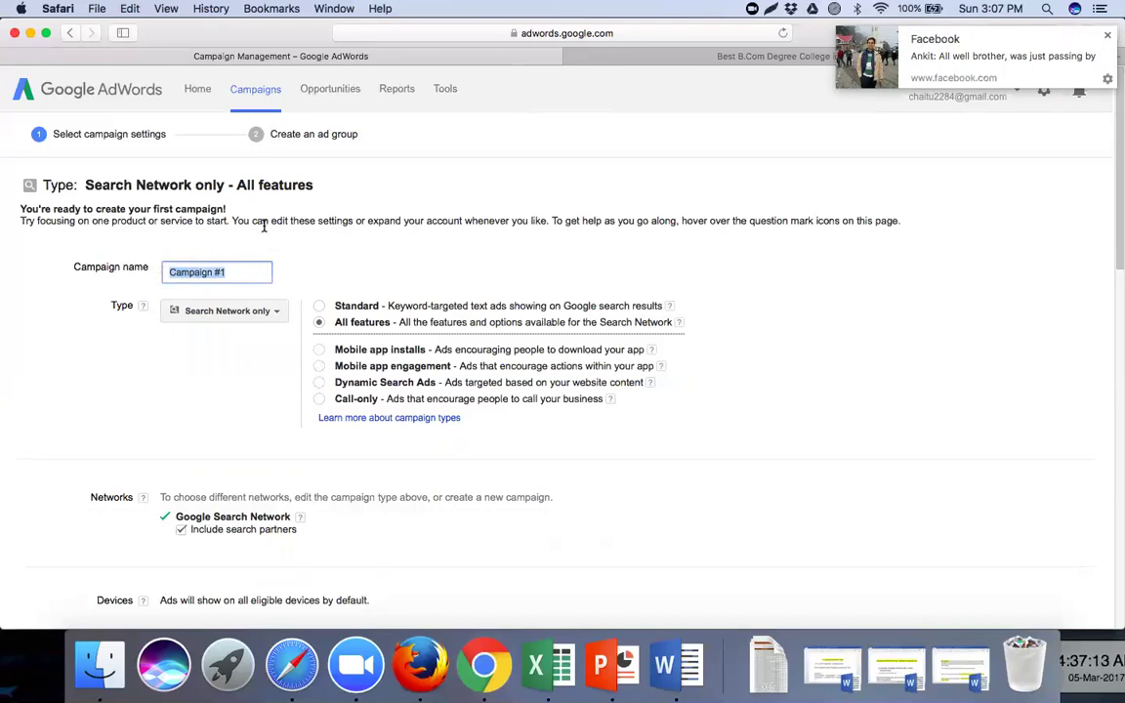
{"action": "type", "text": "BBA"}
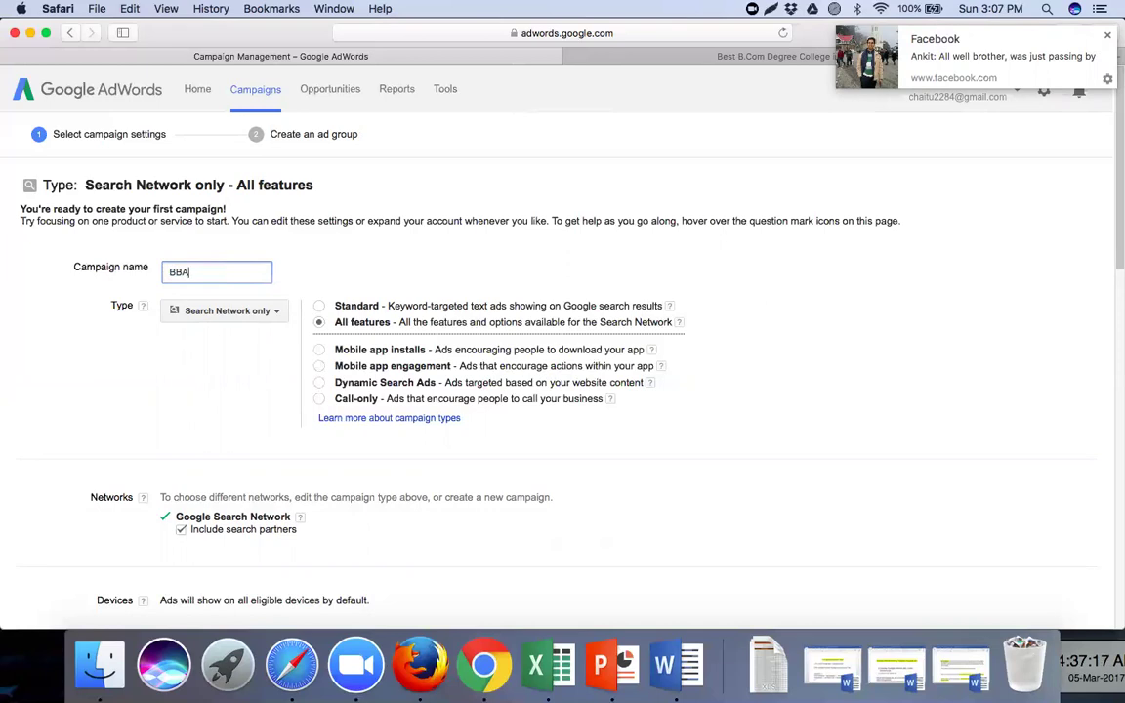
{"action": "key", "text": "super+Tab"}
{"action": "mouse_move", "coordinate": [445, 147]}
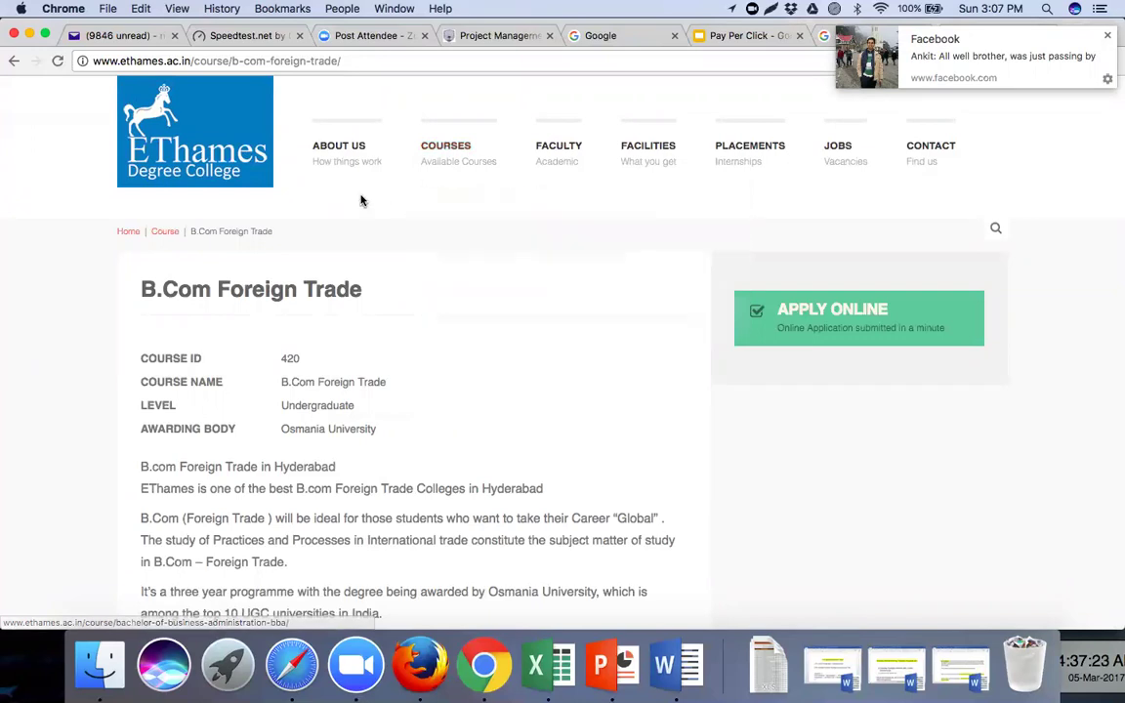
Open the EThames Bachelor of Business Administration (BBA) course page, then return to the AdWords settings
{"action": "key", "text": "super+Tab"}
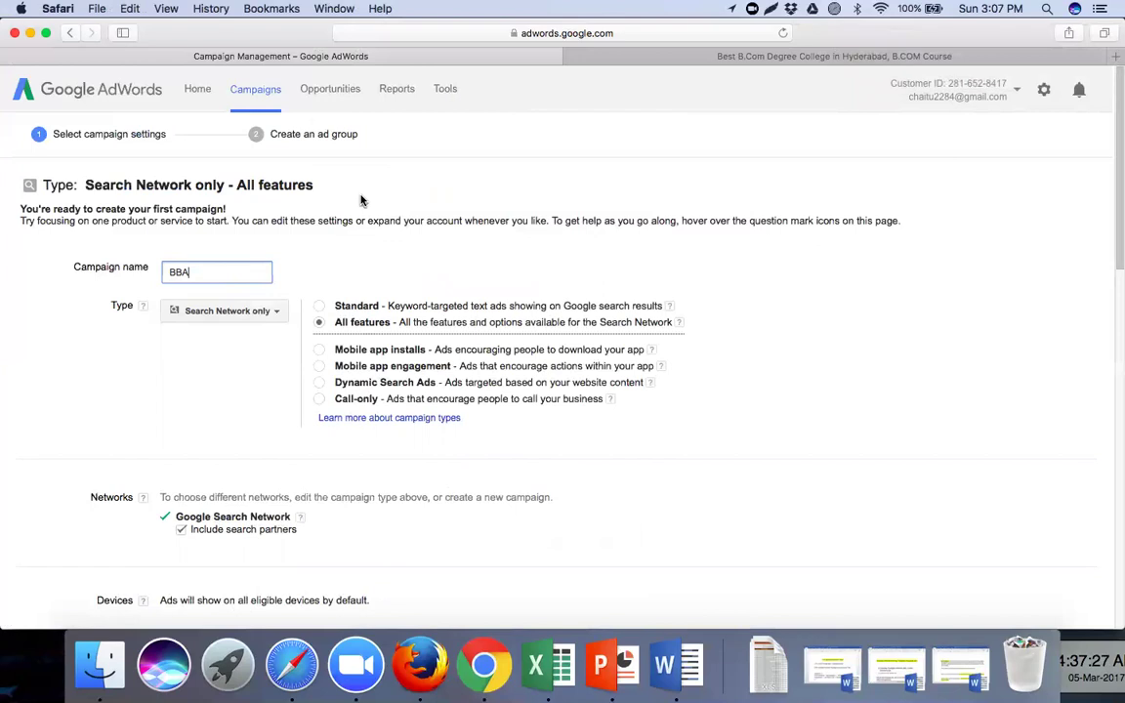
{"action": "key", "text": "super+Tab"}
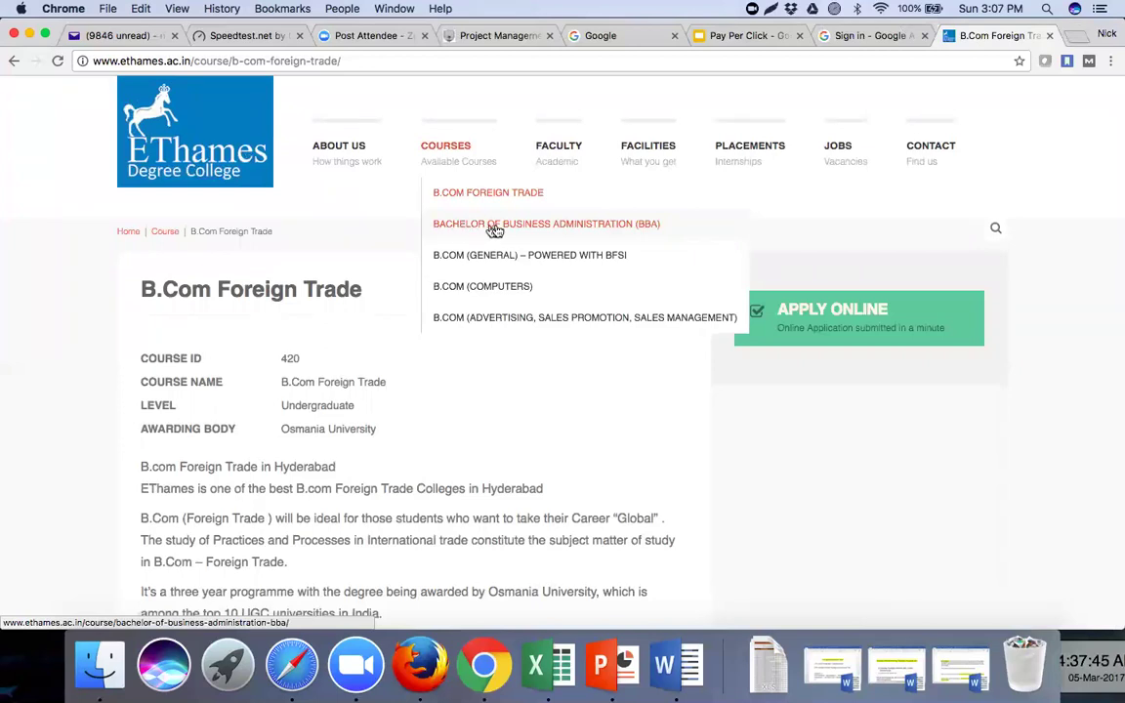
{"action": "left_click", "coordinate": [498, 230]}
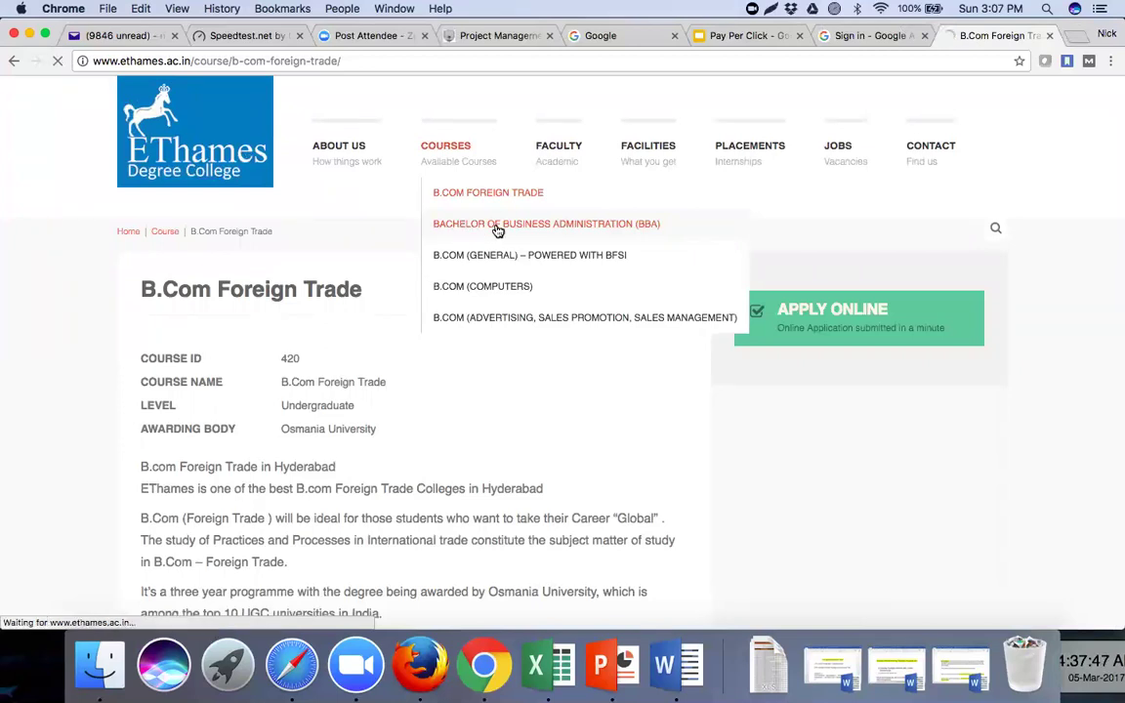
{"action": "key", "text": "super+Tab"}
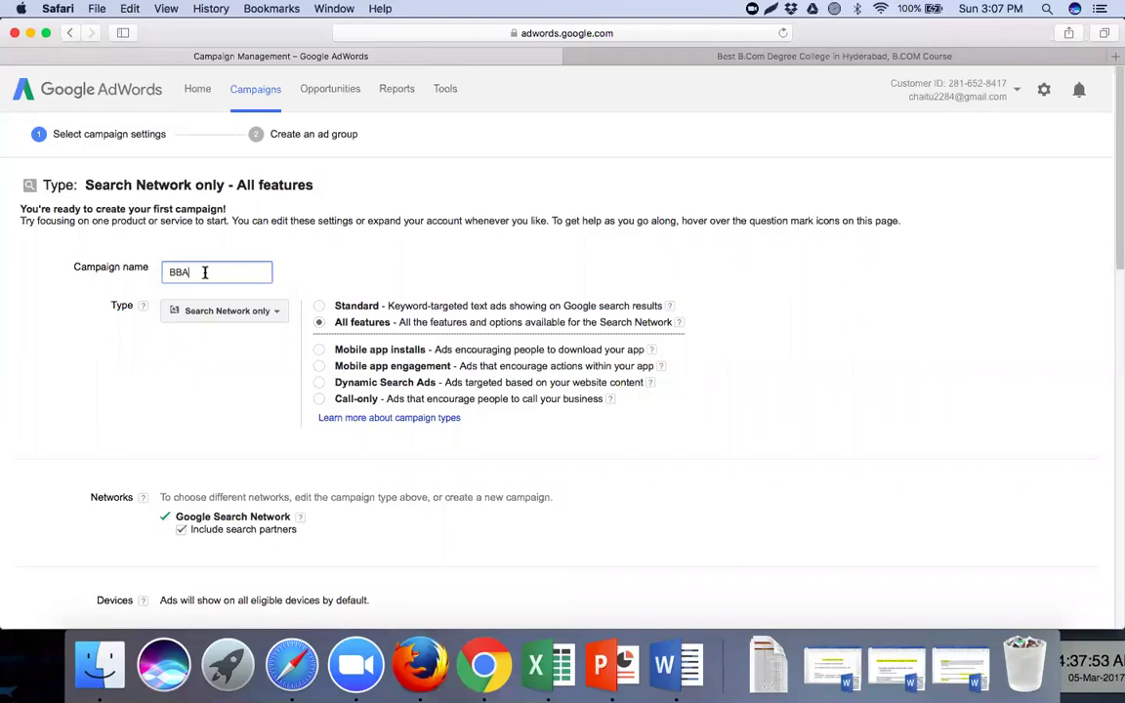
Complete the campaign name as 'BBA - Search Campaign'
{"action": "type", "text": "- Search Campaign"}
{"action": "left_click", "coordinate": [183, 401]}
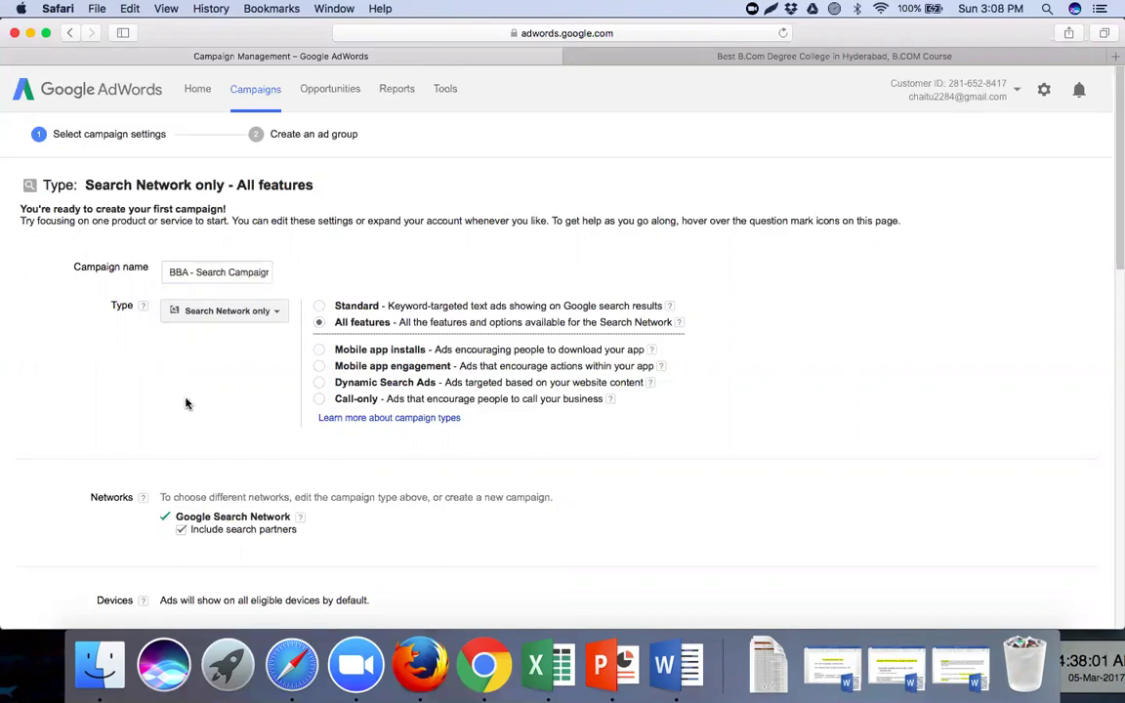
{"action": "scroll", "coordinate": [183, 401], "scroll_direction": "down", "scroll_amount": 2}
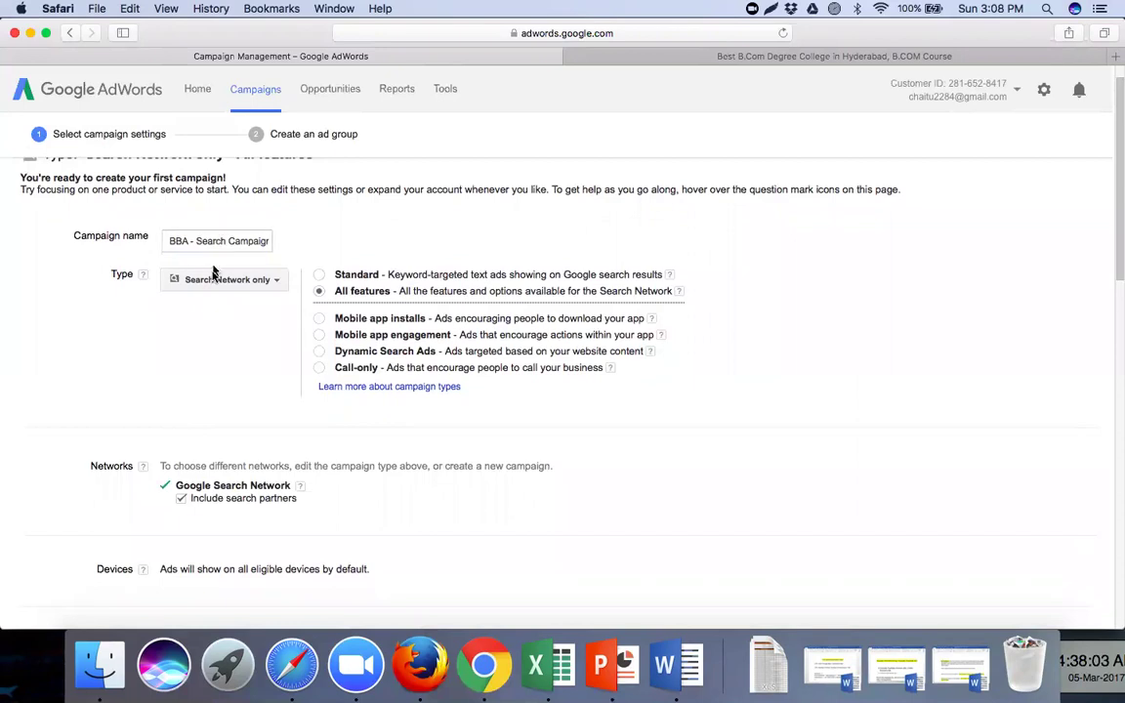
Keep Search Network only as the campaign type and review the settings below
{"action": "left_click", "coordinate": [212, 282]}
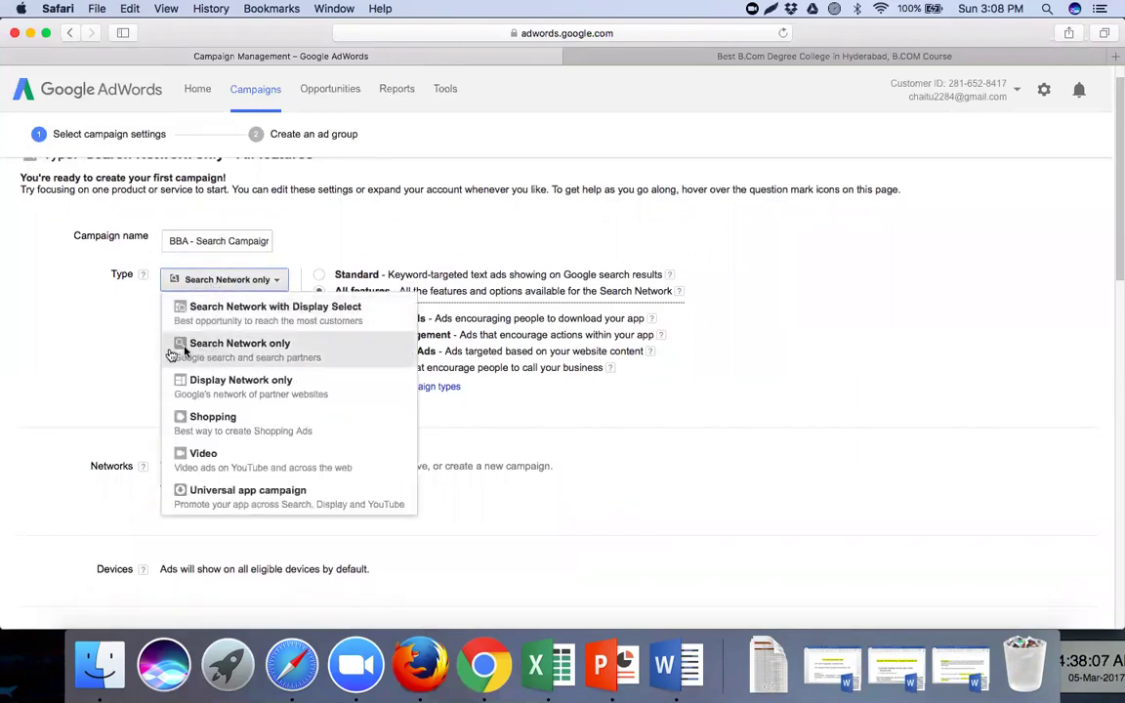
{"action": "left_click", "coordinate": [116, 353]}
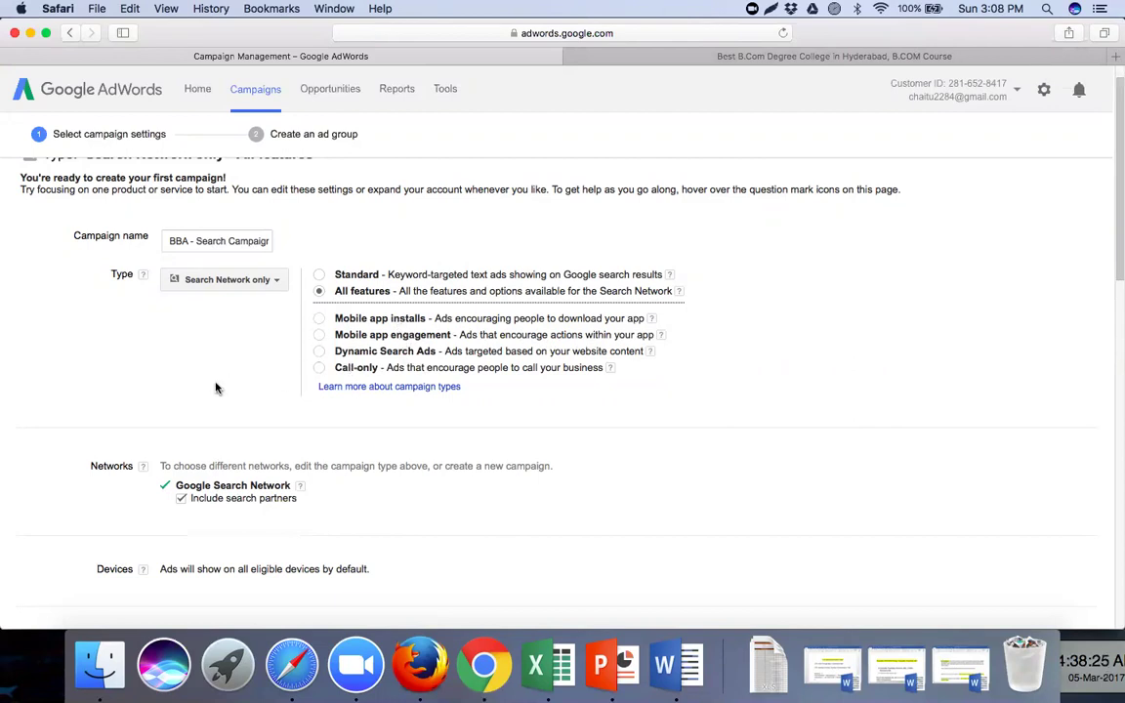
{"action": "scroll", "coordinate": [217, 388], "scroll_direction": "down", "scroll_amount": 3}
{"action": "scroll", "coordinate": [216, 387], "scroll_direction": "down", "scroll_amount": 3}
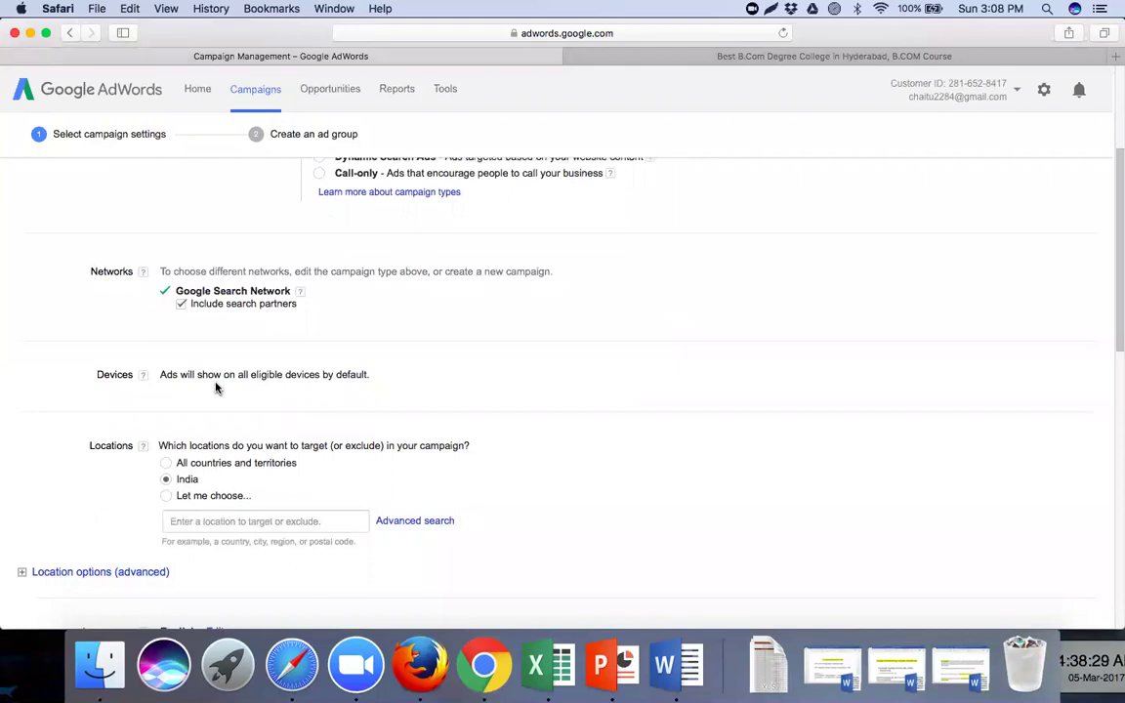
{"action": "scroll", "coordinate": [220, 293], "scroll_direction": "up", "scroll_amount": 5}
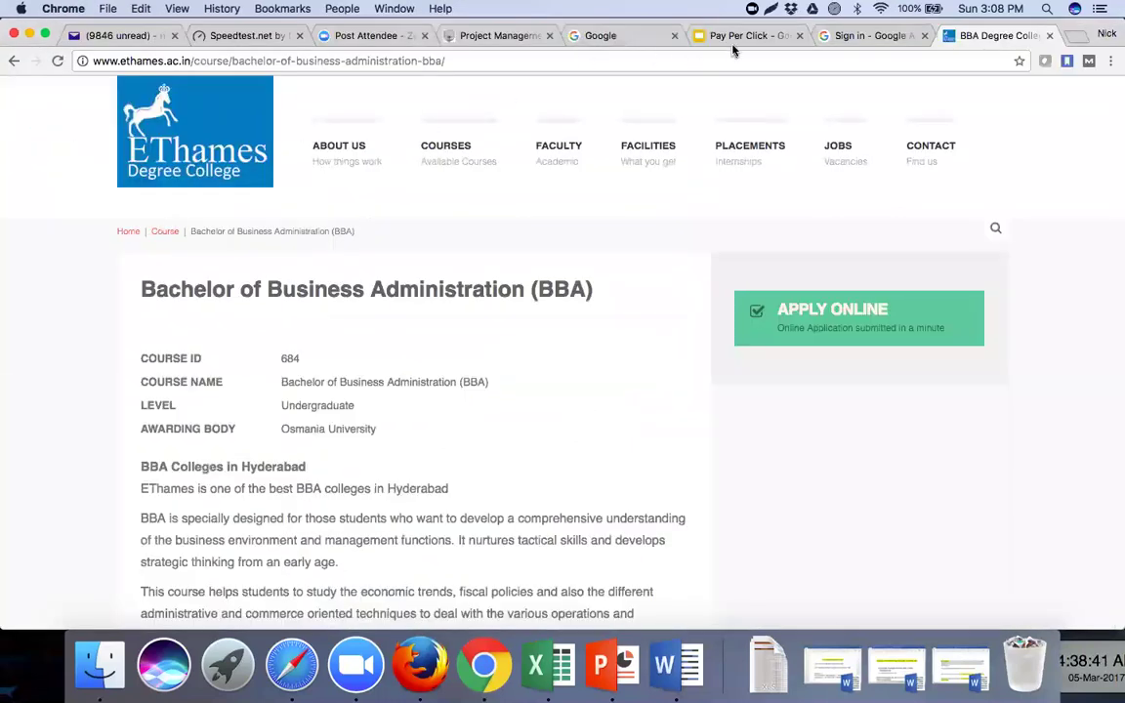
Glance at the Pay Per Click slides, then return to the AdWords campaign settings
{"action": "left_click", "coordinate": [739, 36]}
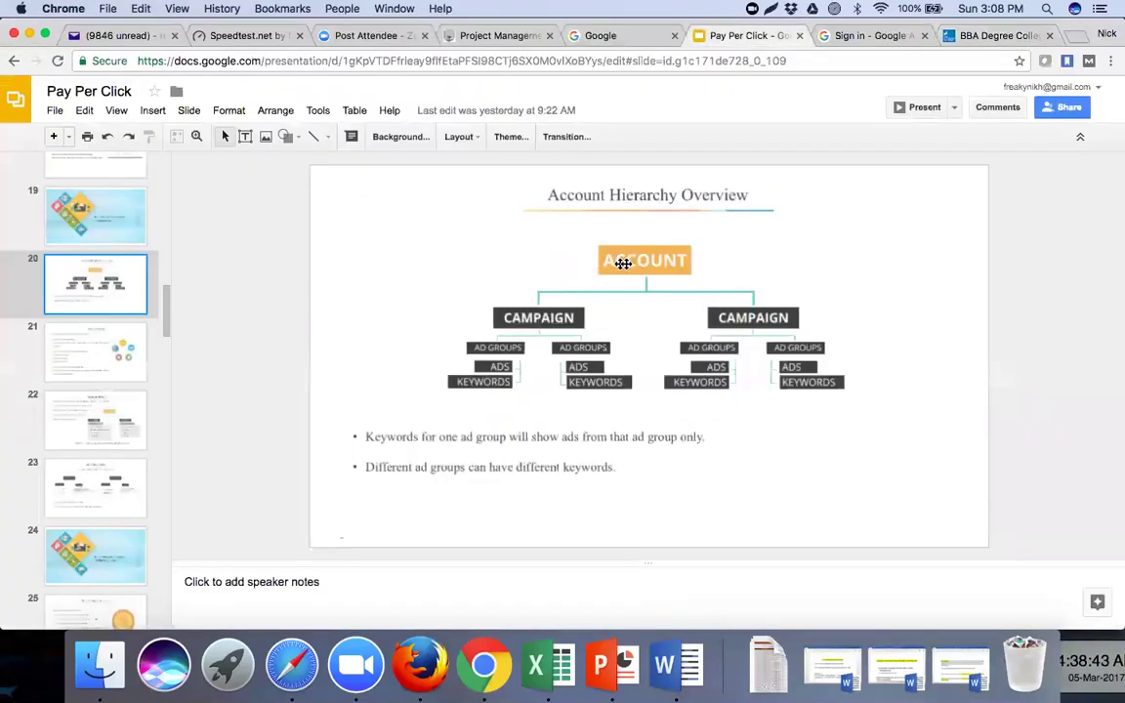
{"action": "key", "text": "super+Tab"}
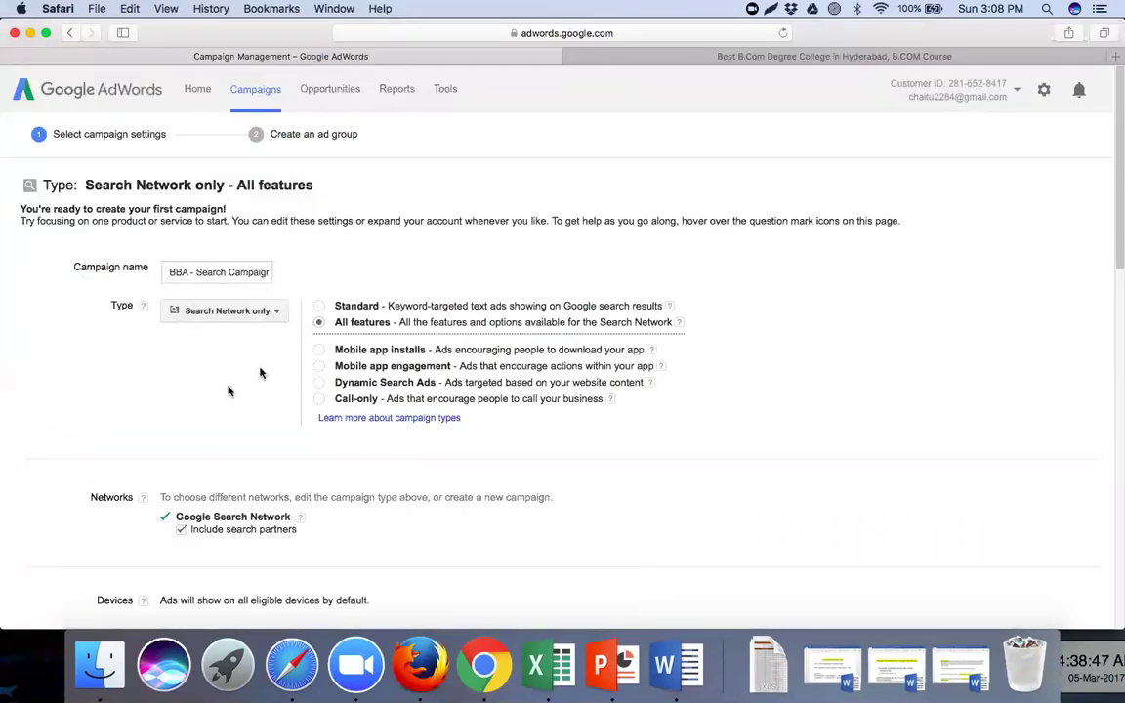
{"action": "scroll", "coordinate": [220, 390], "scroll_direction": "down", "scroll_amount": 3}
{"action": "scroll", "coordinate": [219, 392], "scroll_direction": "down", "scroll_amount": 5}
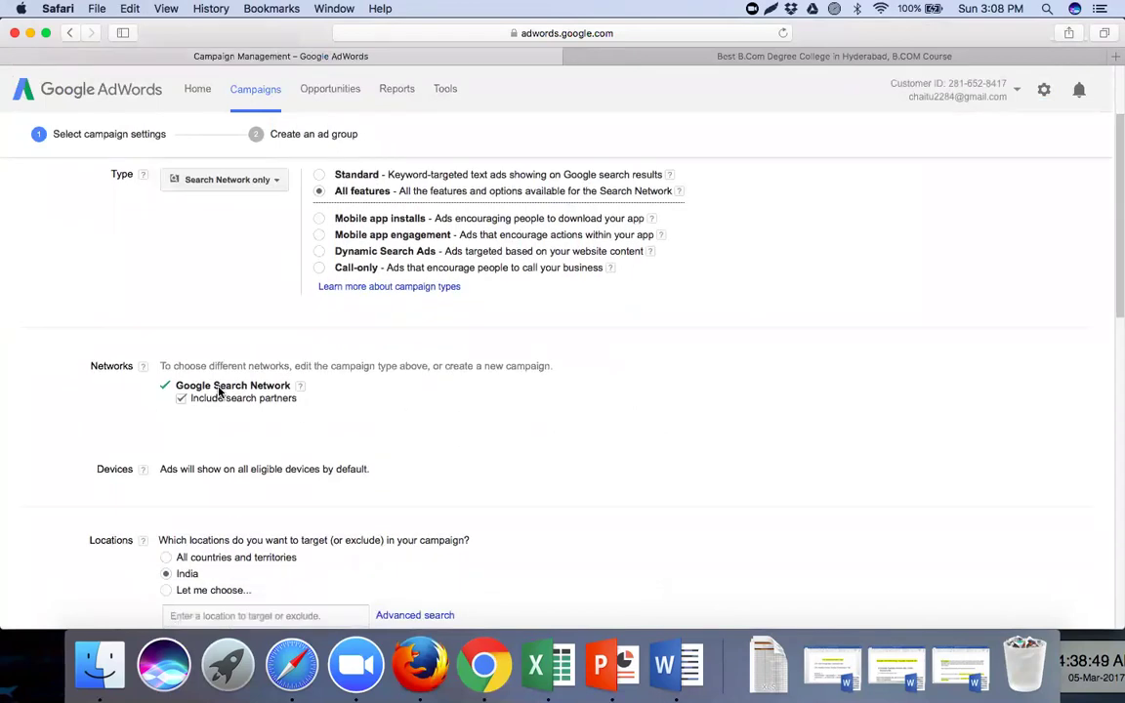
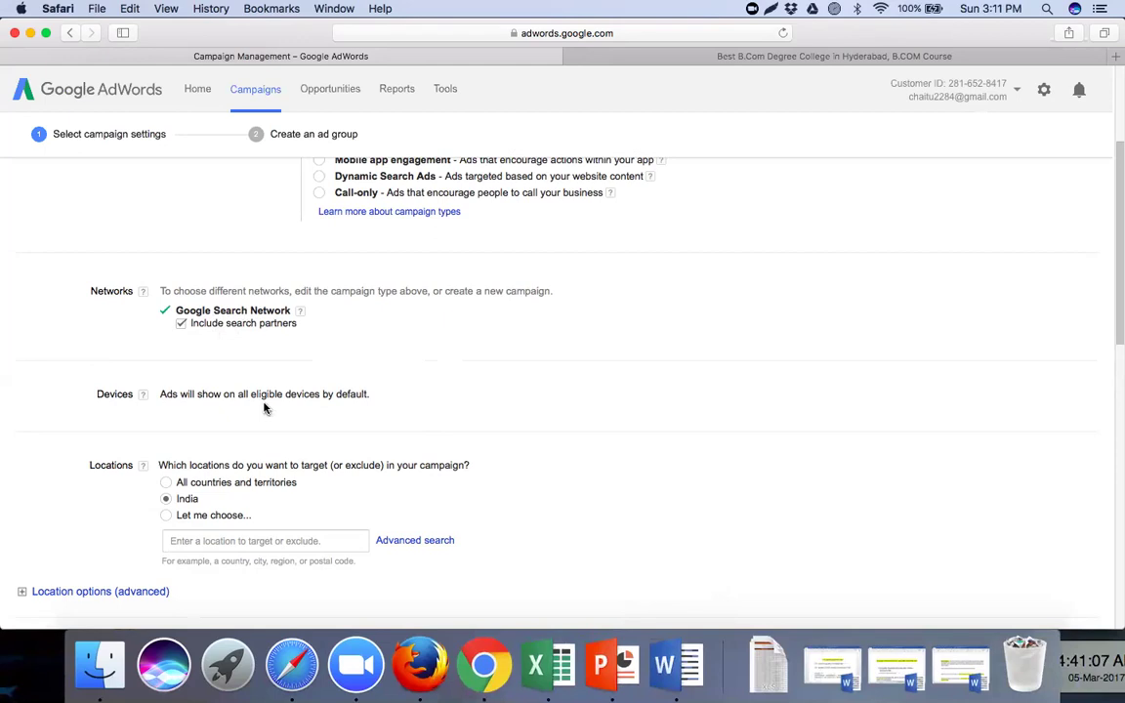
Scroll the campaign settings and check the college's BBA course page in the browser
{"action": "scroll", "coordinate": [406, 390], "scroll_direction": "down", "scroll_amount": 3}
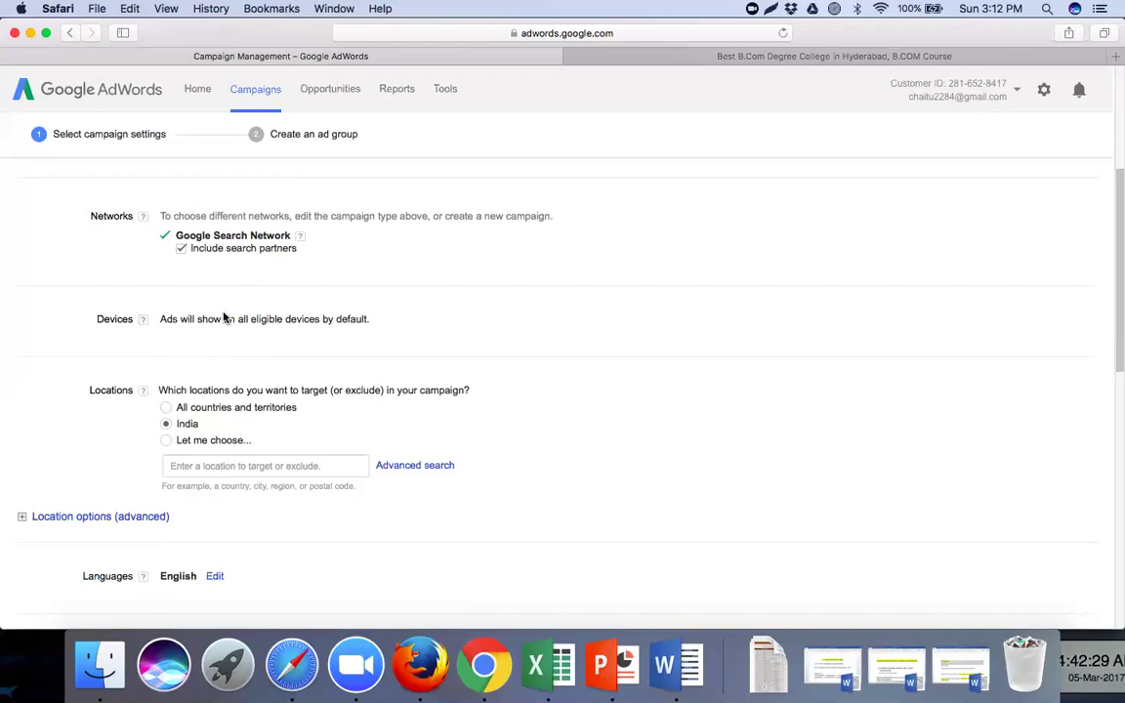
{"action": "scroll", "coordinate": [196, 336], "scroll_direction": "down", "scroll_amount": 3}
{"action": "scroll", "coordinate": [196, 341], "scroll_direction": "down", "scroll_amount": 3}
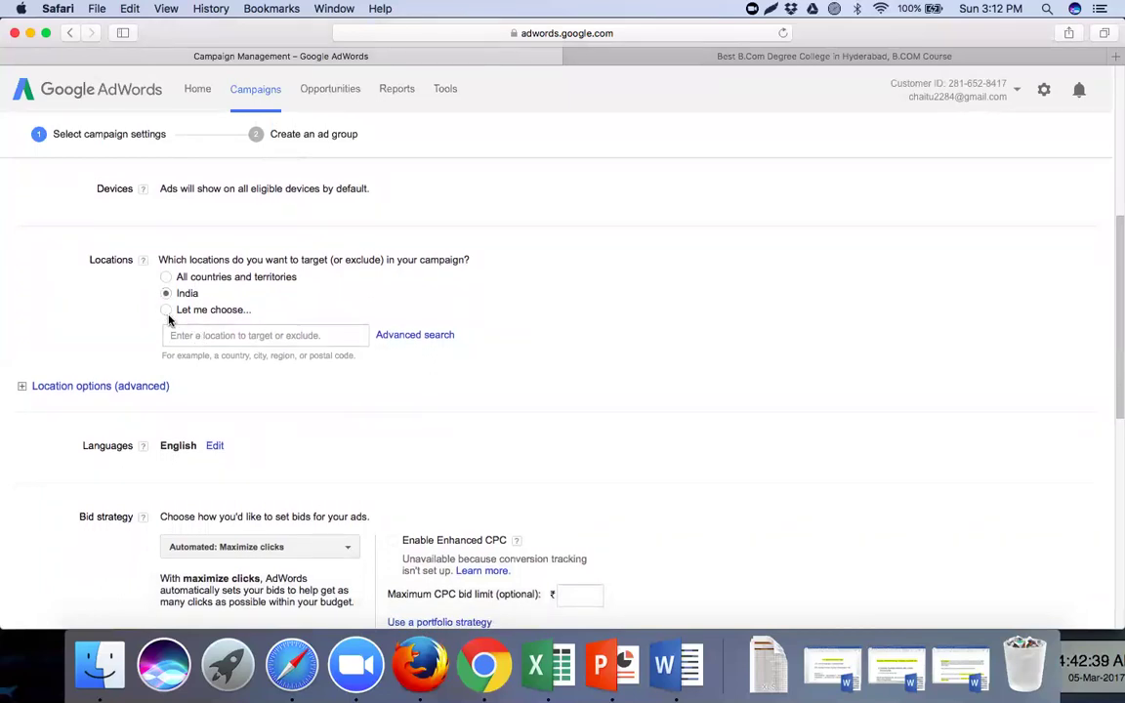
{"action": "left_click", "coordinate": [485, 663]}
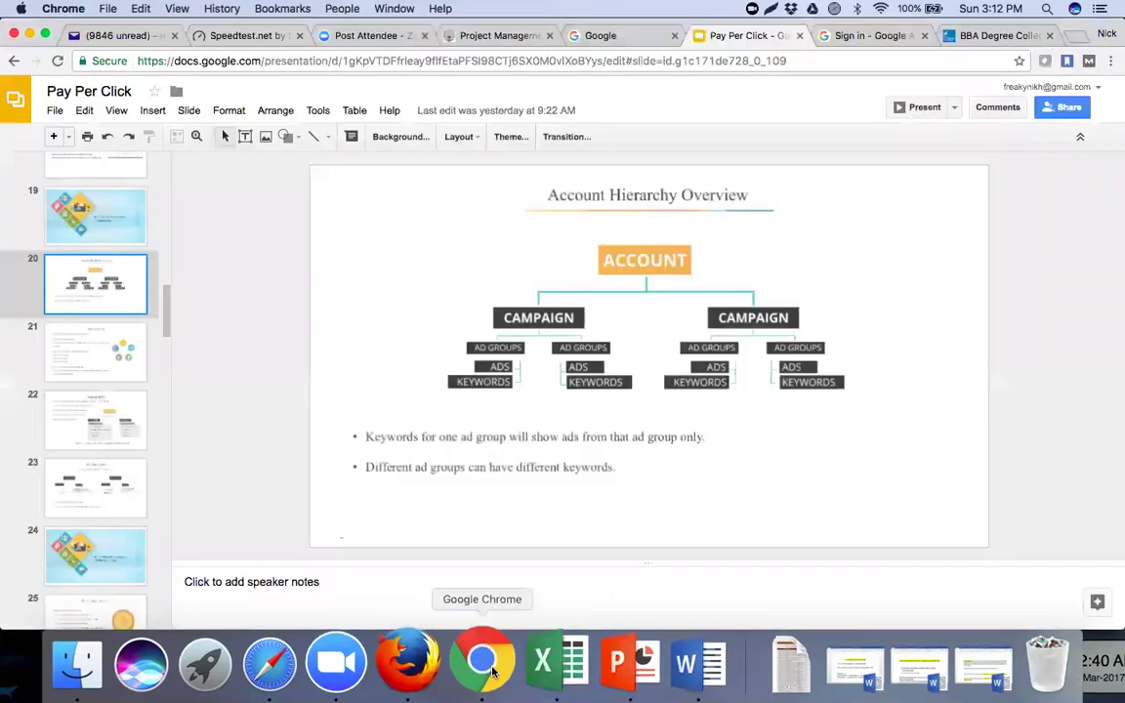
{"action": "left_click", "coordinate": [969, 37]}
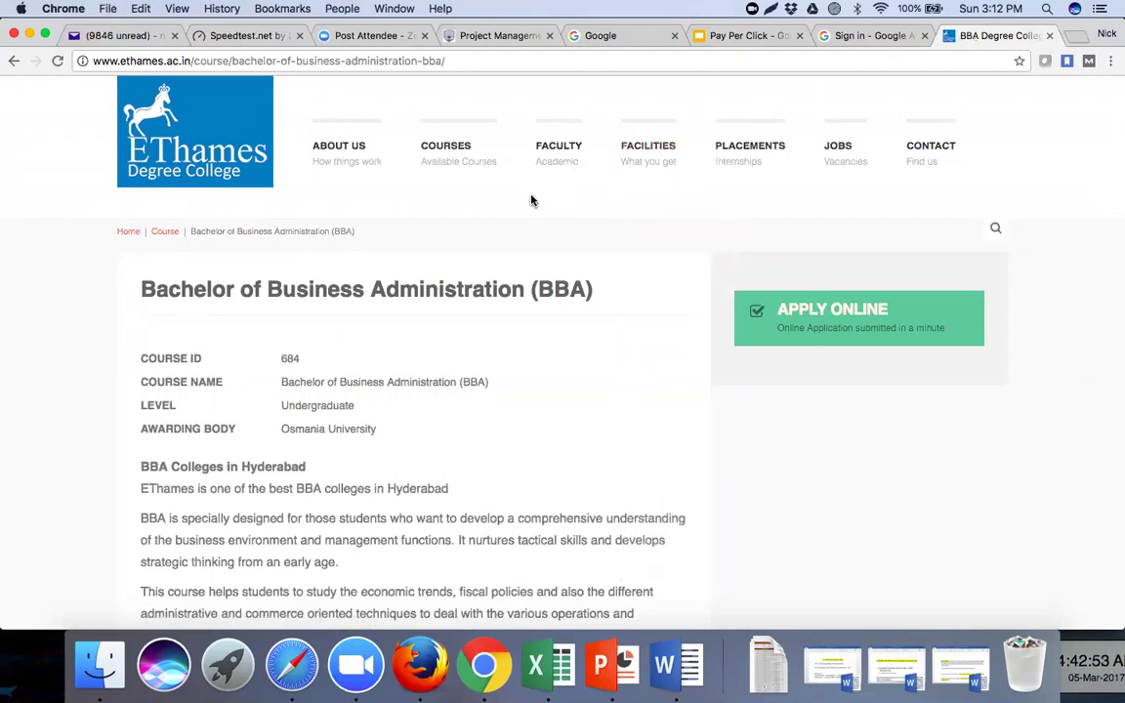
{"action": "key", "text": "super+Tab"}
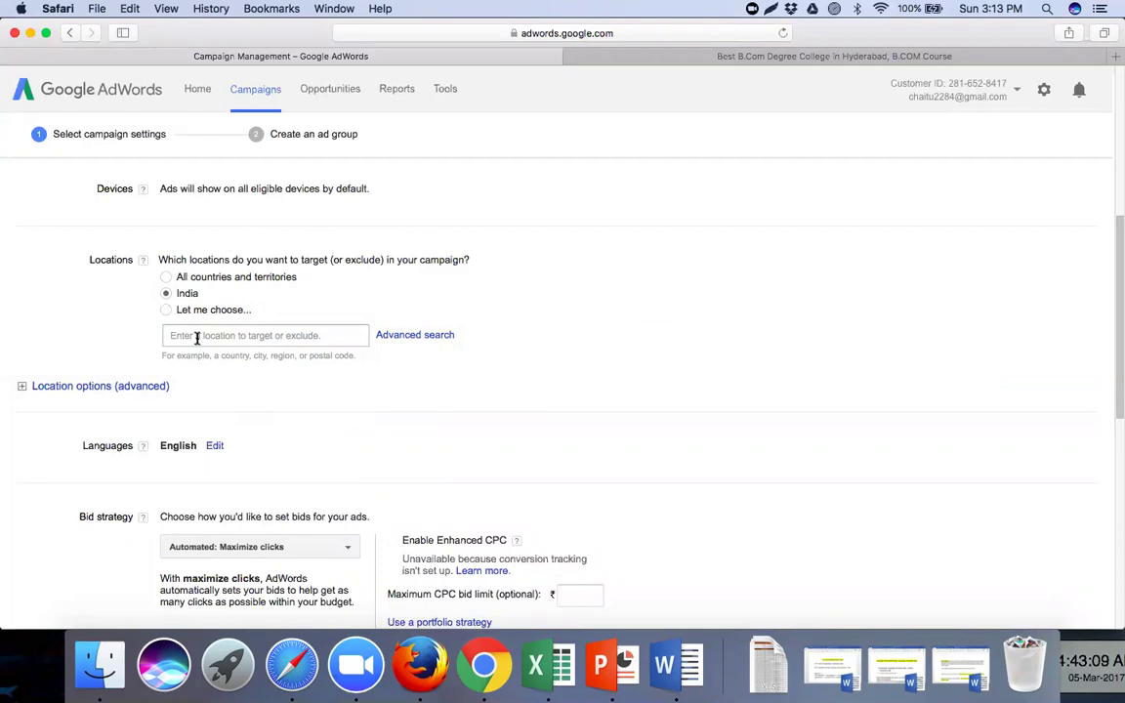
Switch to 'Let me choose...' locations, search 'india' and add India (country) as a target
{"action": "left_click", "coordinate": [196, 337]}
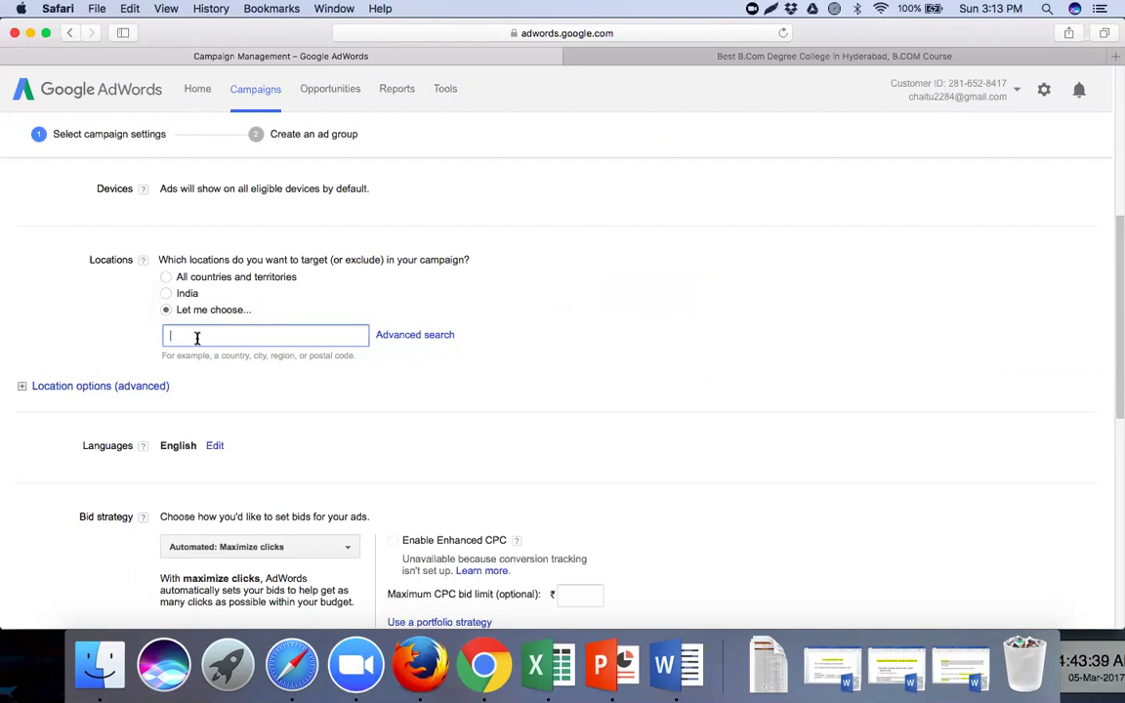
{"action": "type", "text": "al"}
{"action": "key", "text": "BackSpace"}
{"action": "key", "text": "BackSpace"}
{"action": "left_click", "coordinate": [168, 295]}
{"action": "left_click", "coordinate": [168, 295]}
{"action": "left_click", "coordinate": [188, 337]}
{"action": "type", "text": "india"}
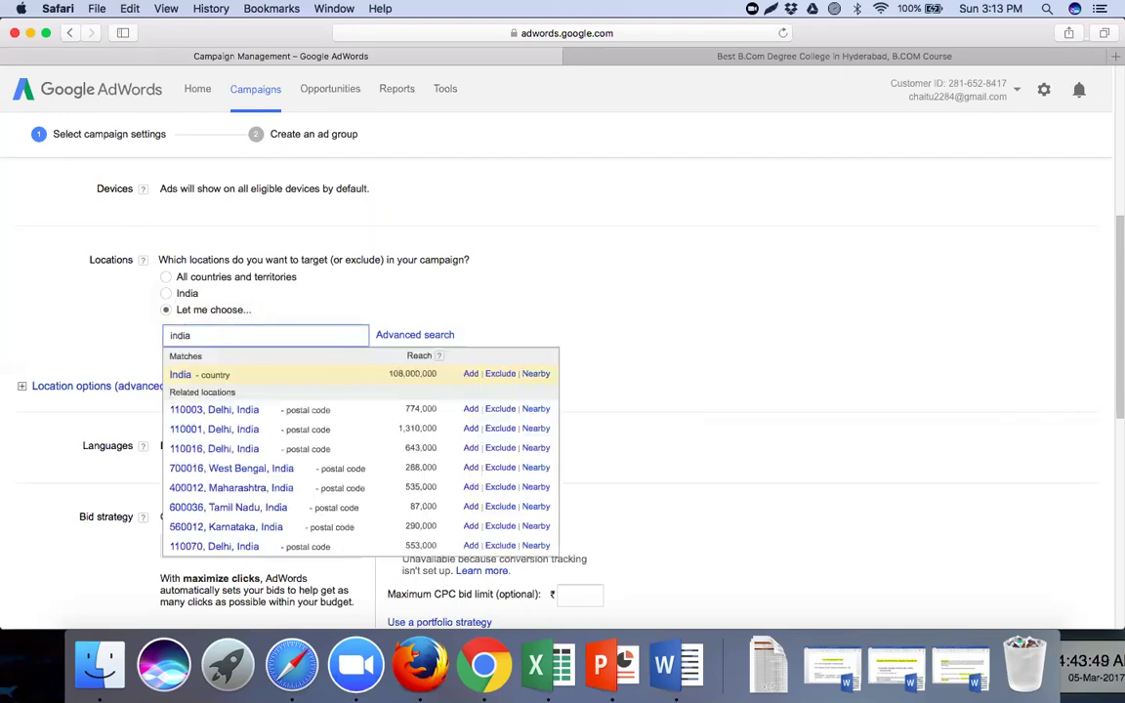
{"action": "left_click", "coordinate": [467, 378]}
{"action": "left_click", "coordinate": [304, 375]}
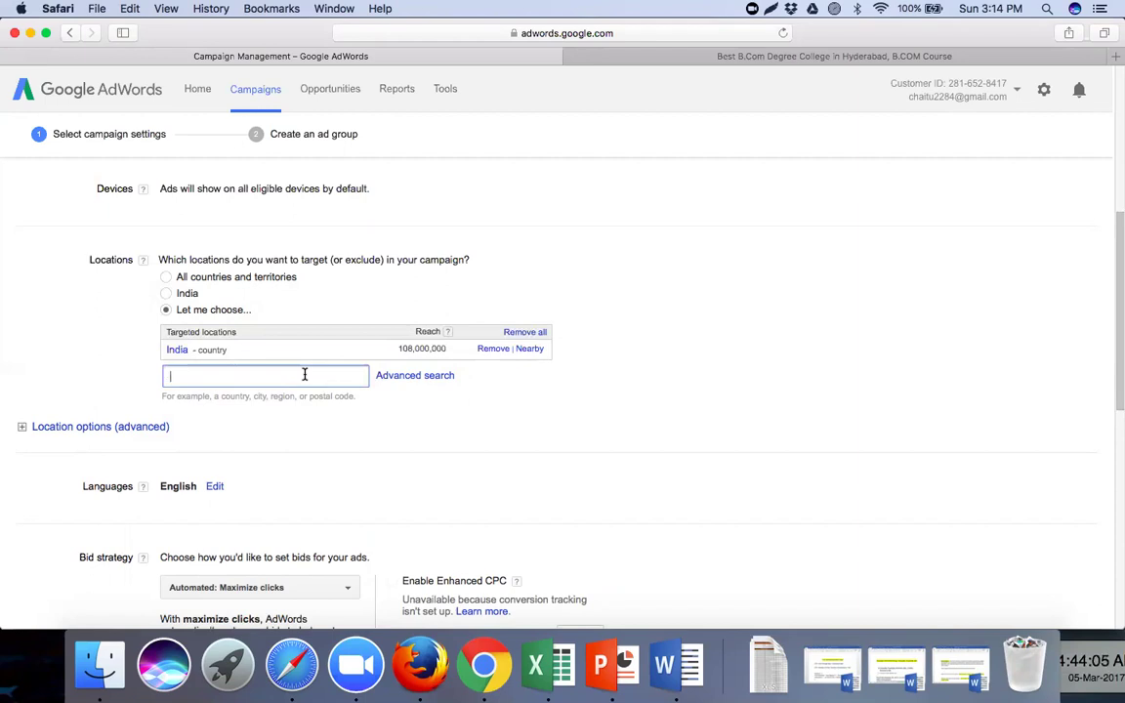
{"action": "type", "text": "goa"}
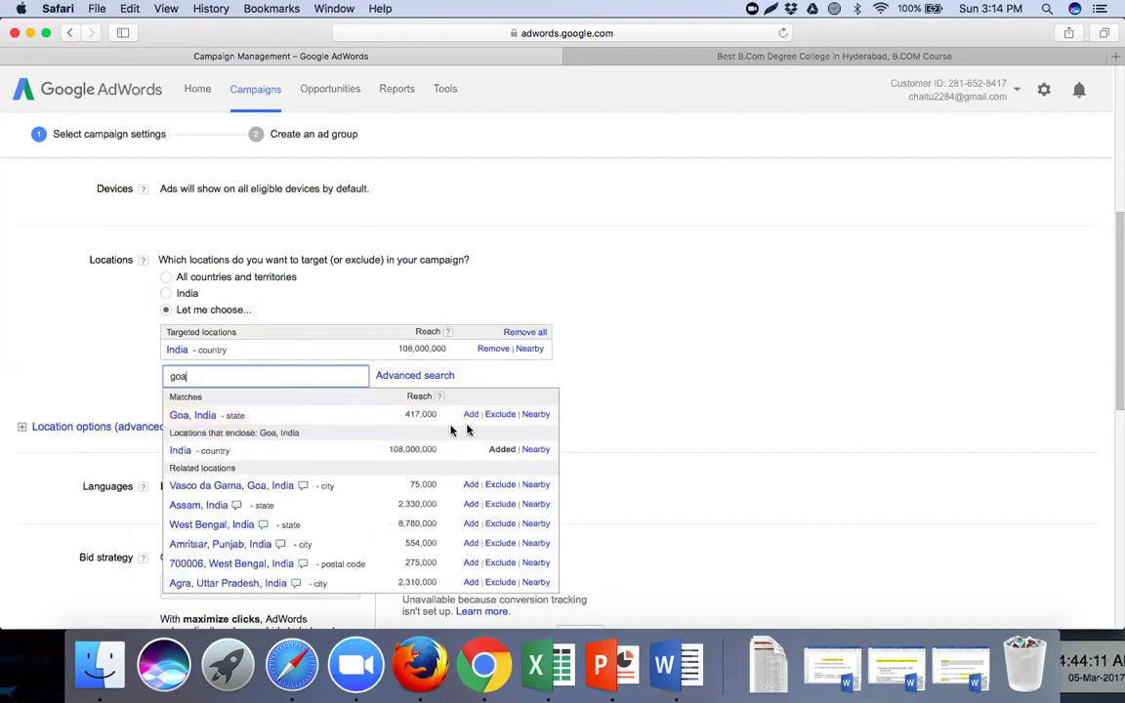
{"action": "left_click", "coordinate": [501, 415]}
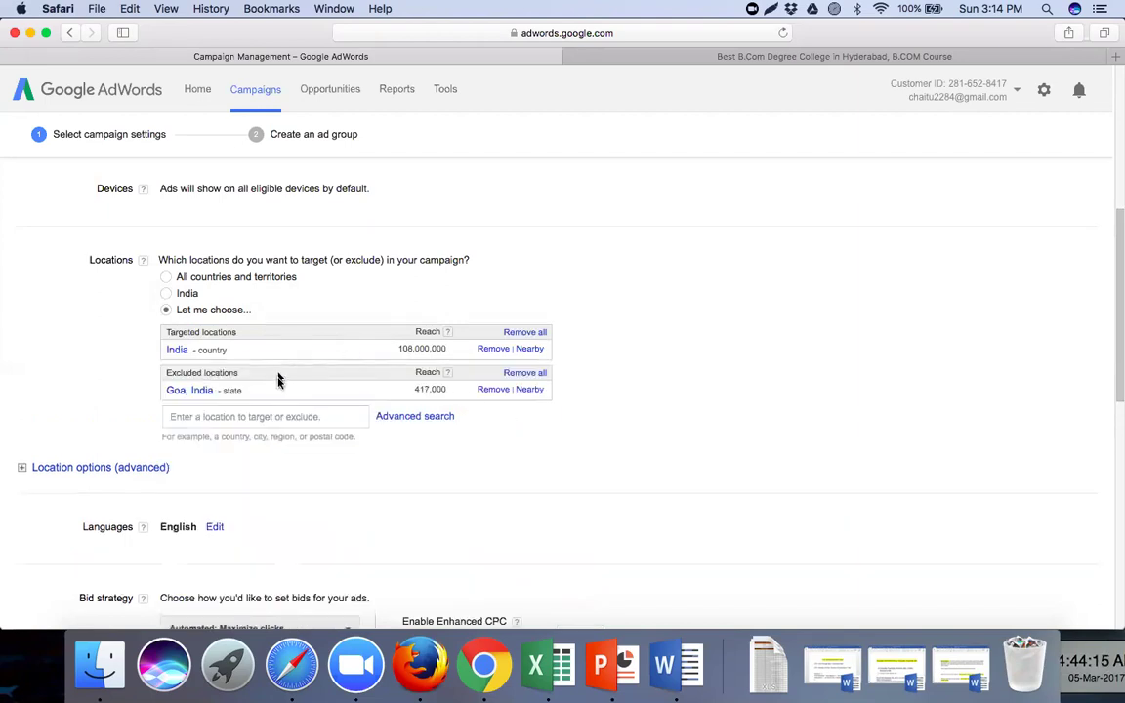
{"action": "left_click", "coordinate": [287, 422]}
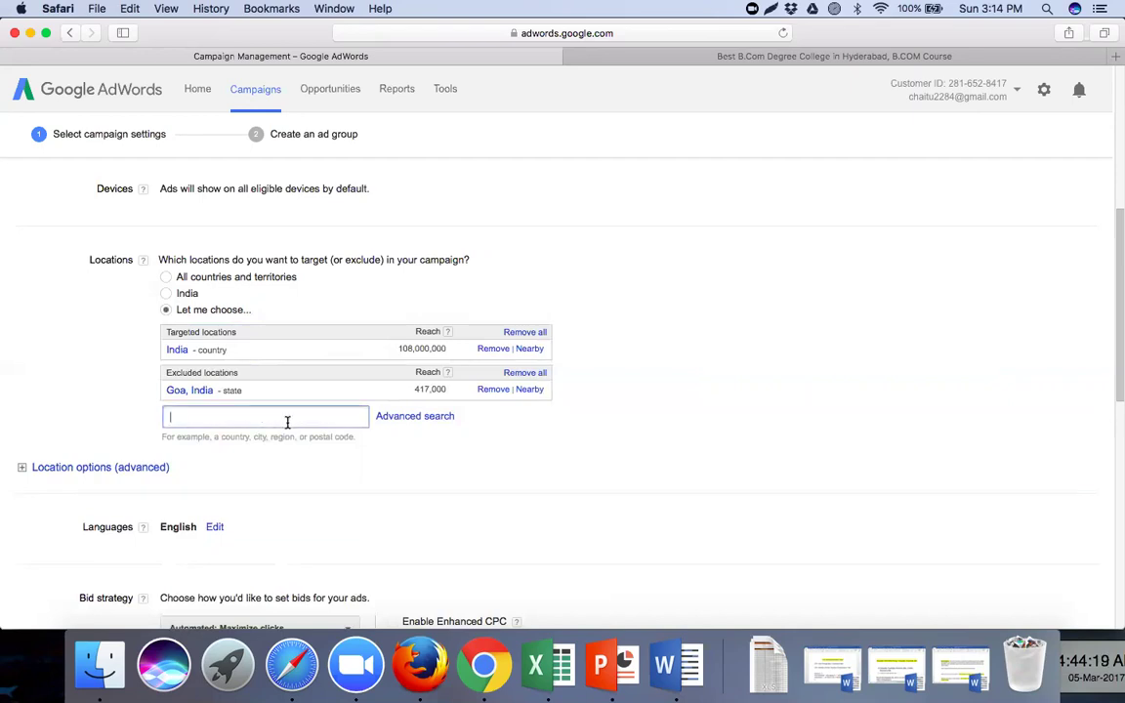
{"action": "type", "text": "mumba"}
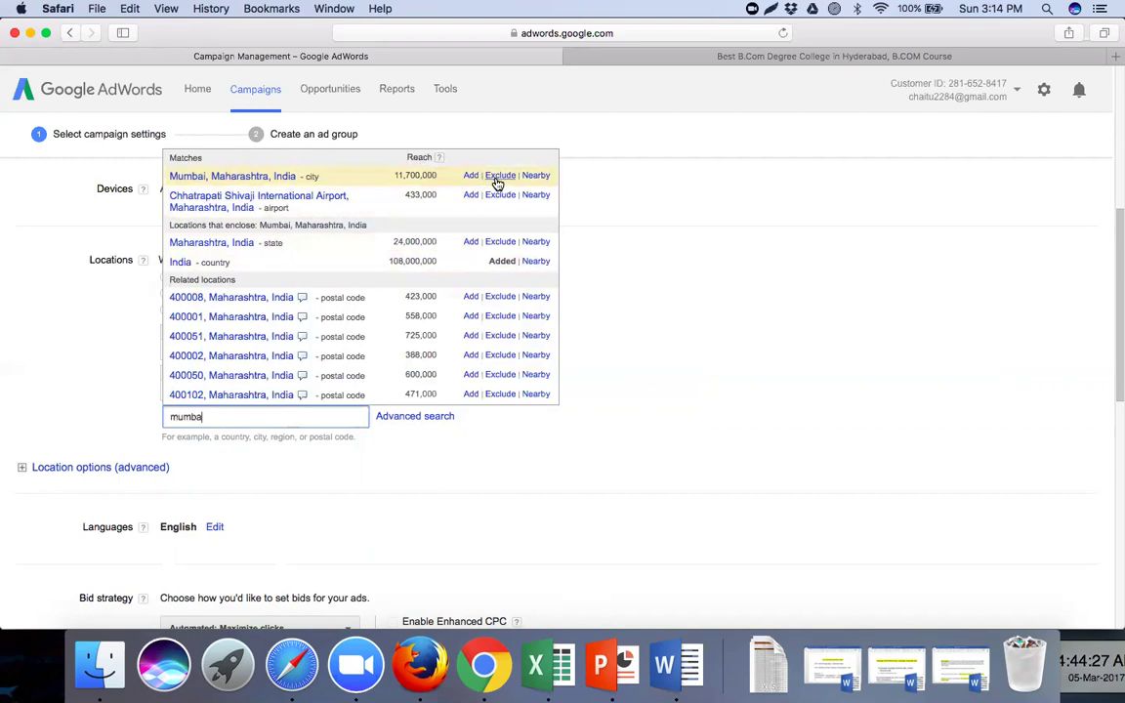
{"action": "left_click", "coordinate": [496, 179]}
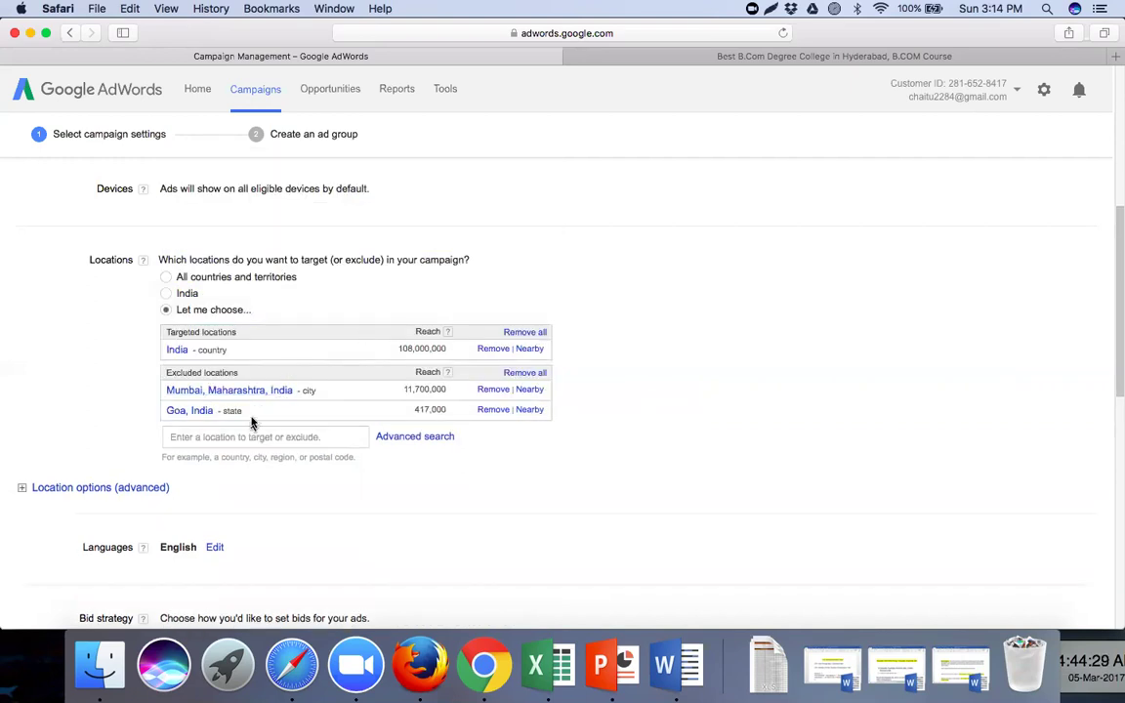
{"action": "left_click", "coordinate": [495, 392]}
{"action": "left_click", "coordinate": [495, 393]}
{"action": "left_click", "coordinate": [305, 373]}
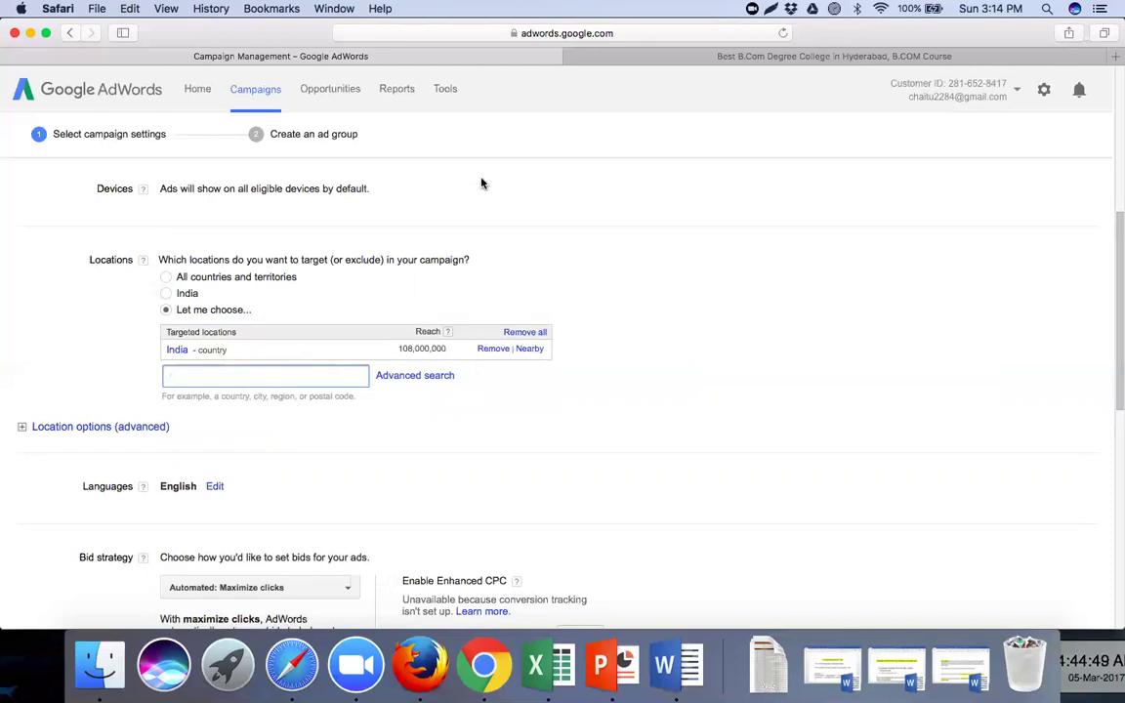
Find the college's postal code 500082 on its Contact Us page and type it into the location search
{"action": "left_click", "coordinate": [479, 662]}
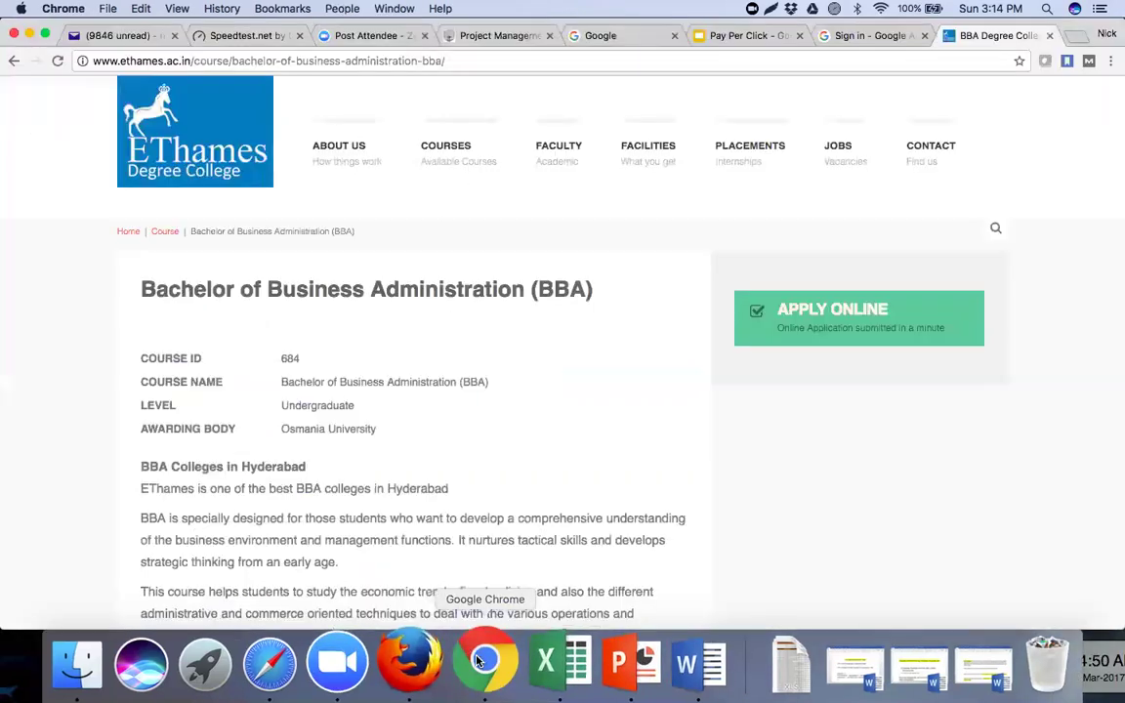
{"action": "left_click", "coordinate": [927, 154]}
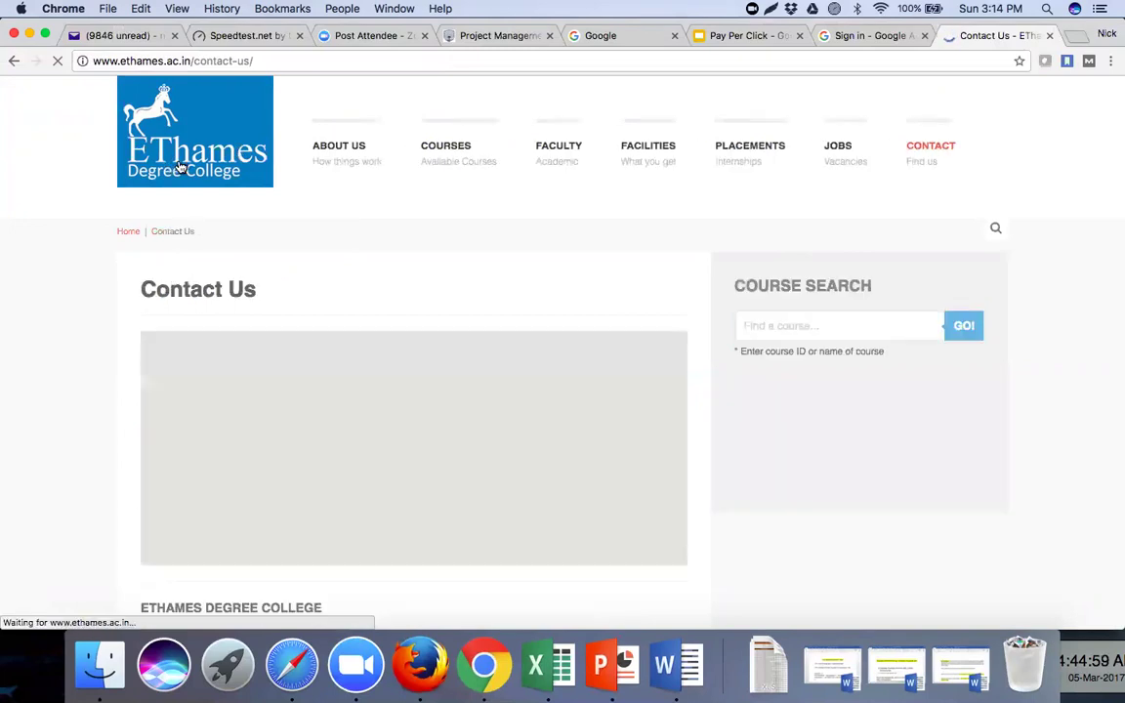
{"action": "scroll", "coordinate": [28, 394], "scroll_direction": "down", "scroll_amount": 5}
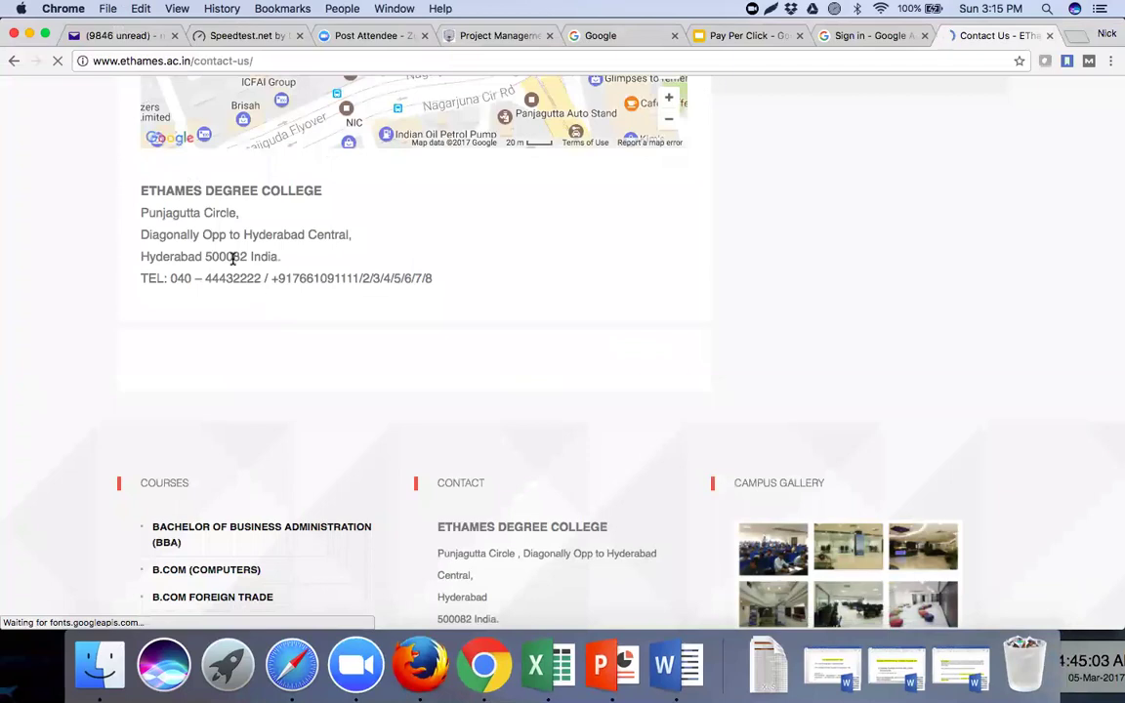
{"action": "key", "text": "super+Tab"}
{"action": "type", "text": "5000"}
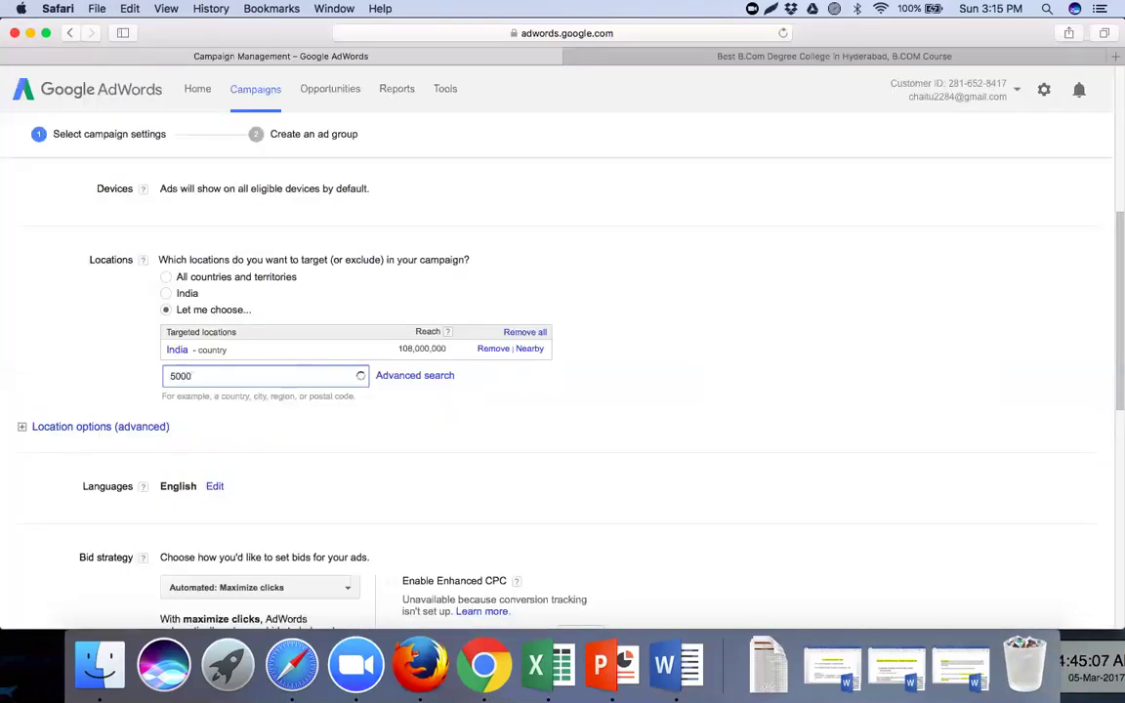
{"action": "type", "text": "82"}
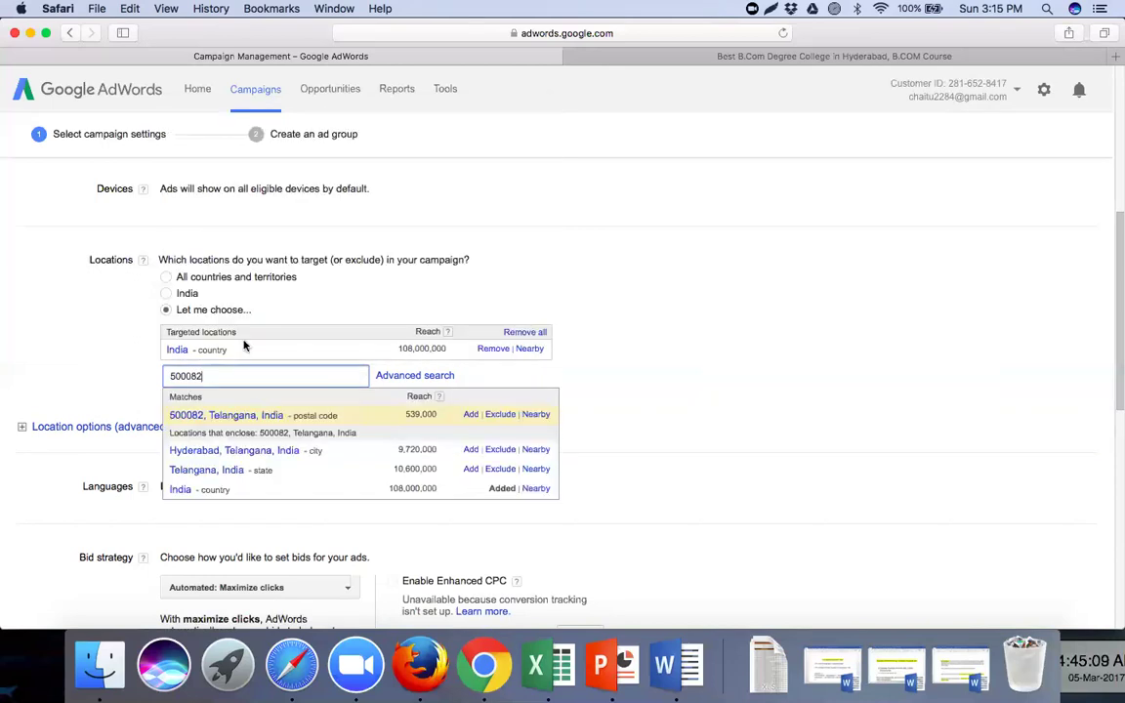
Add postal code 500082, Telangana, India and remove the India country target
{"action": "left_click", "coordinate": [470, 415]}
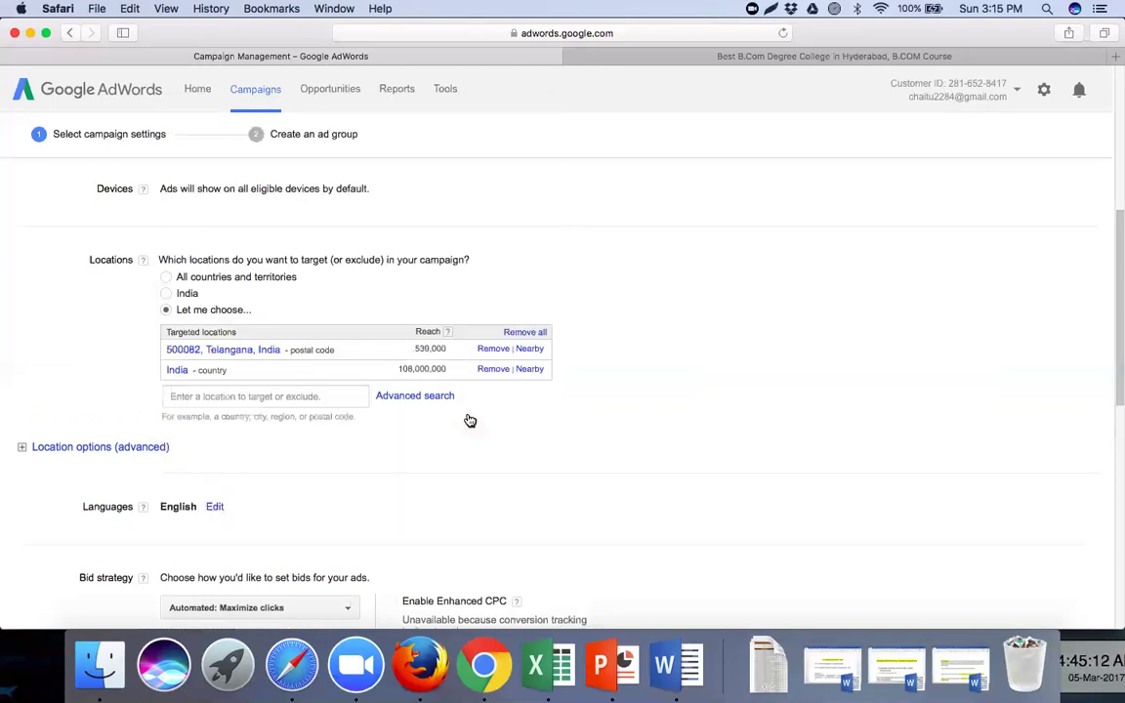
{"action": "left_click", "coordinate": [489, 369]}
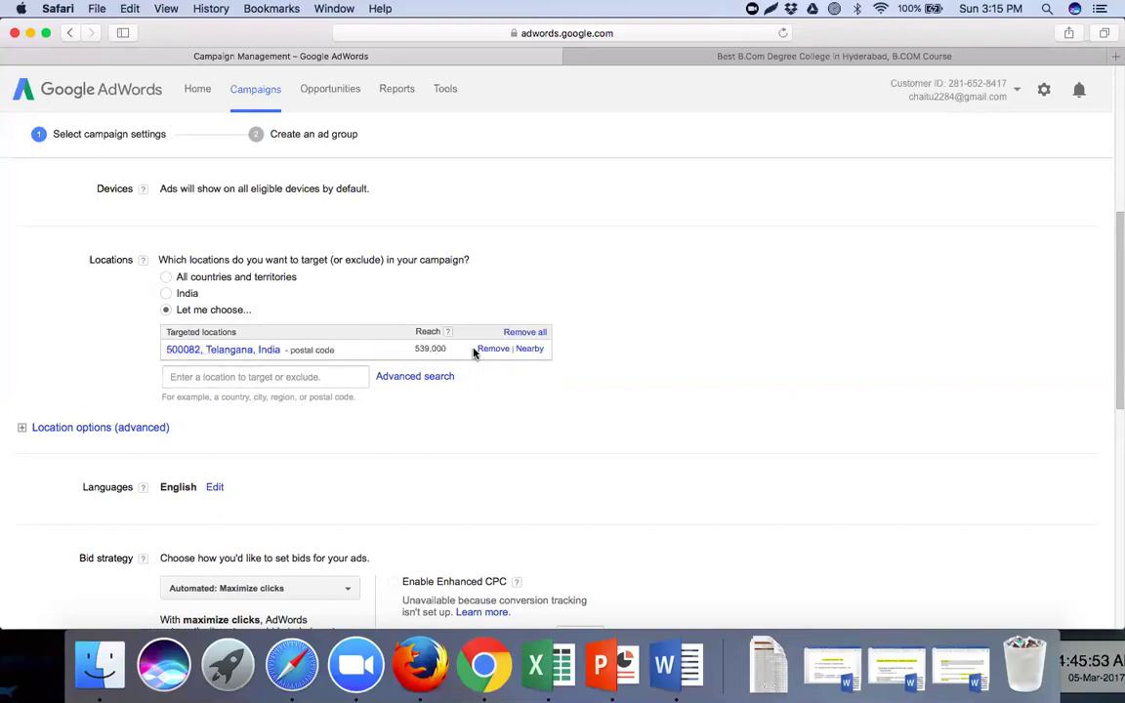
Open the nearby-locations map for 500082 and zoom out to list surrounding postal codes
{"action": "left_click", "coordinate": [529, 350]}
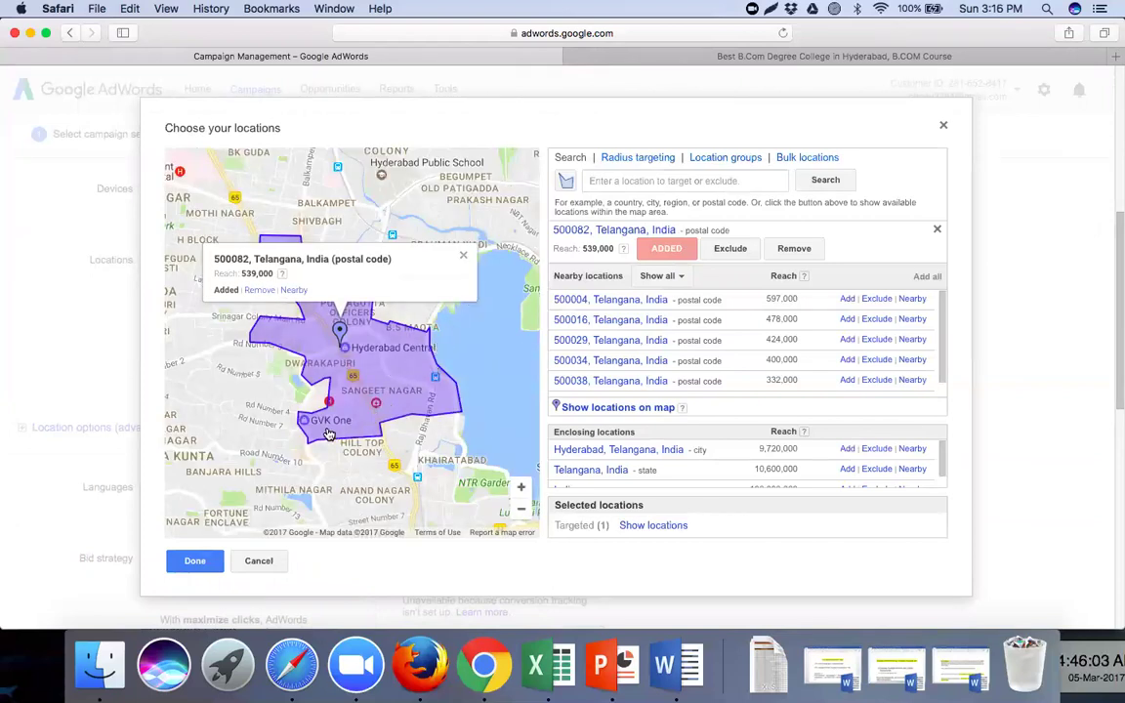
{"action": "left_click", "coordinate": [464, 256]}
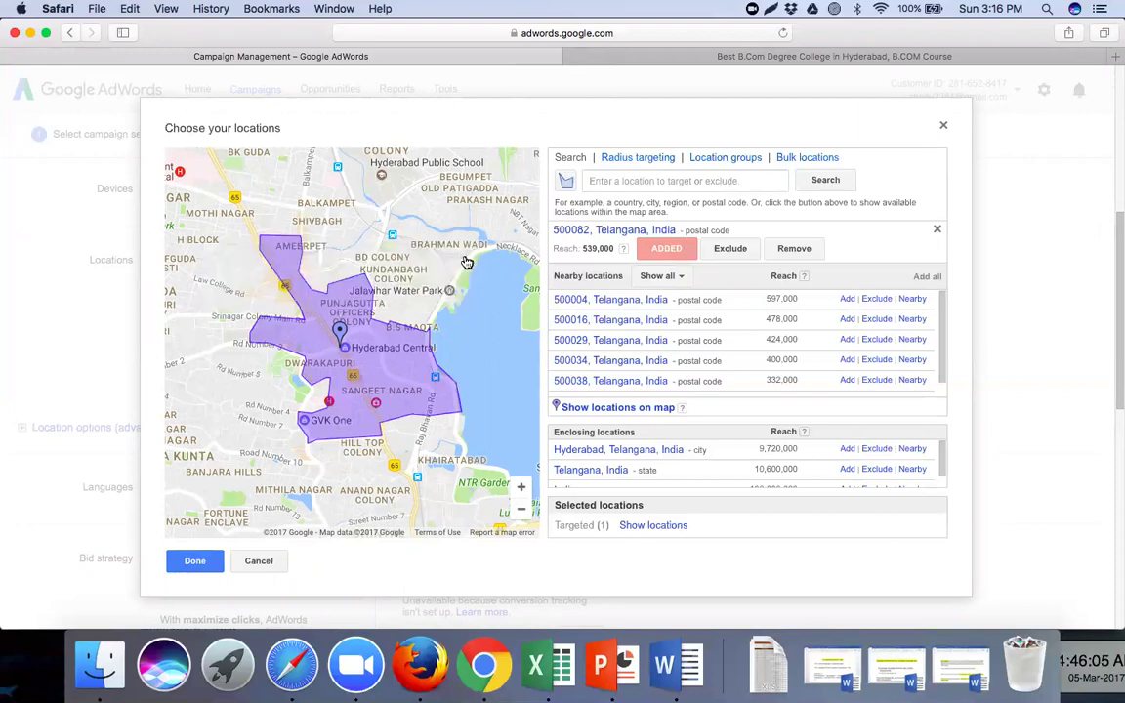
{"action": "left_click", "coordinate": [522, 490]}
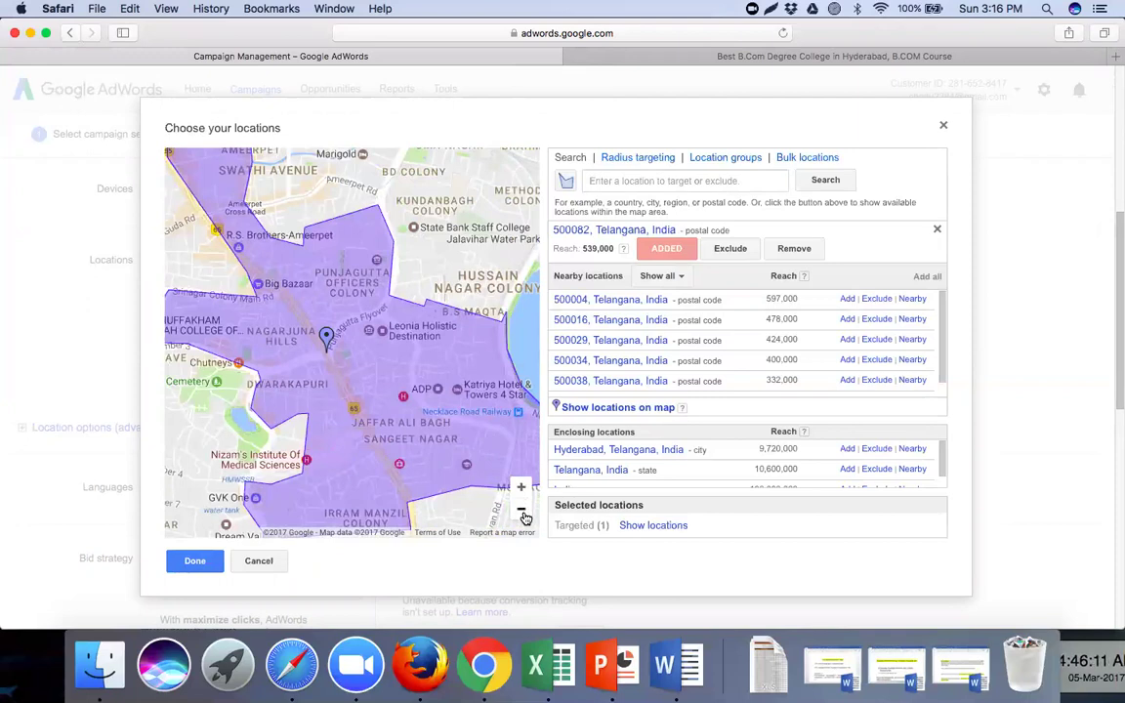
{"action": "left_click", "coordinate": [523, 514]}
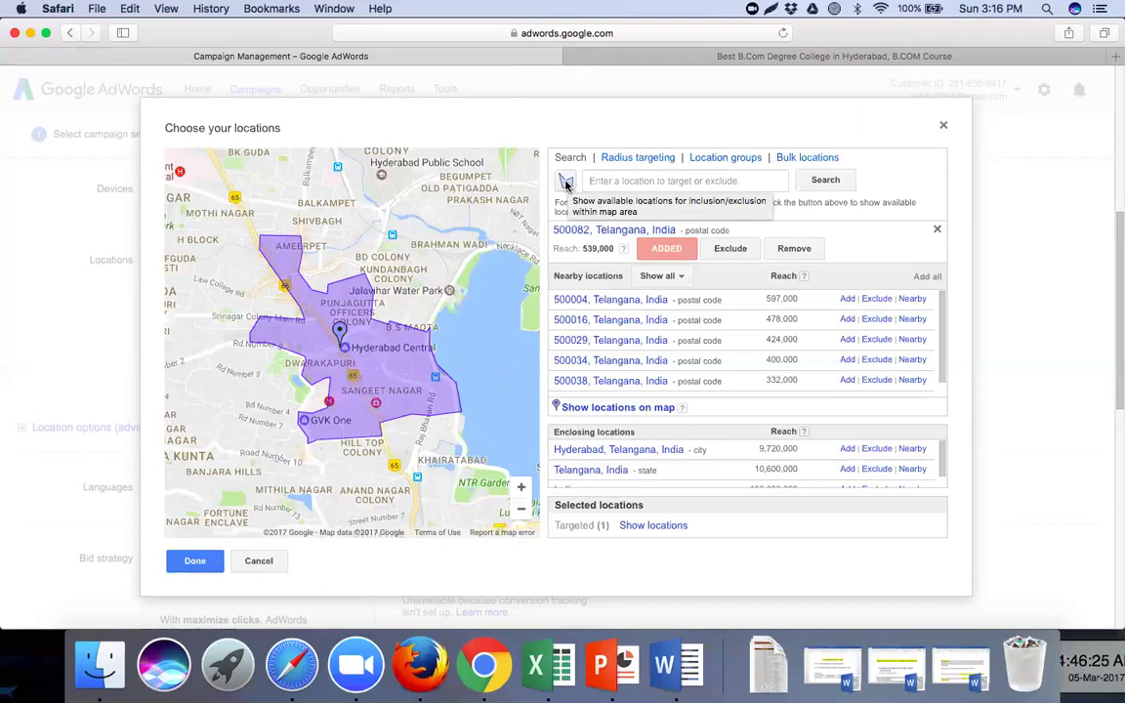
{"action": "left_click", "coordinate": [565, 184]}
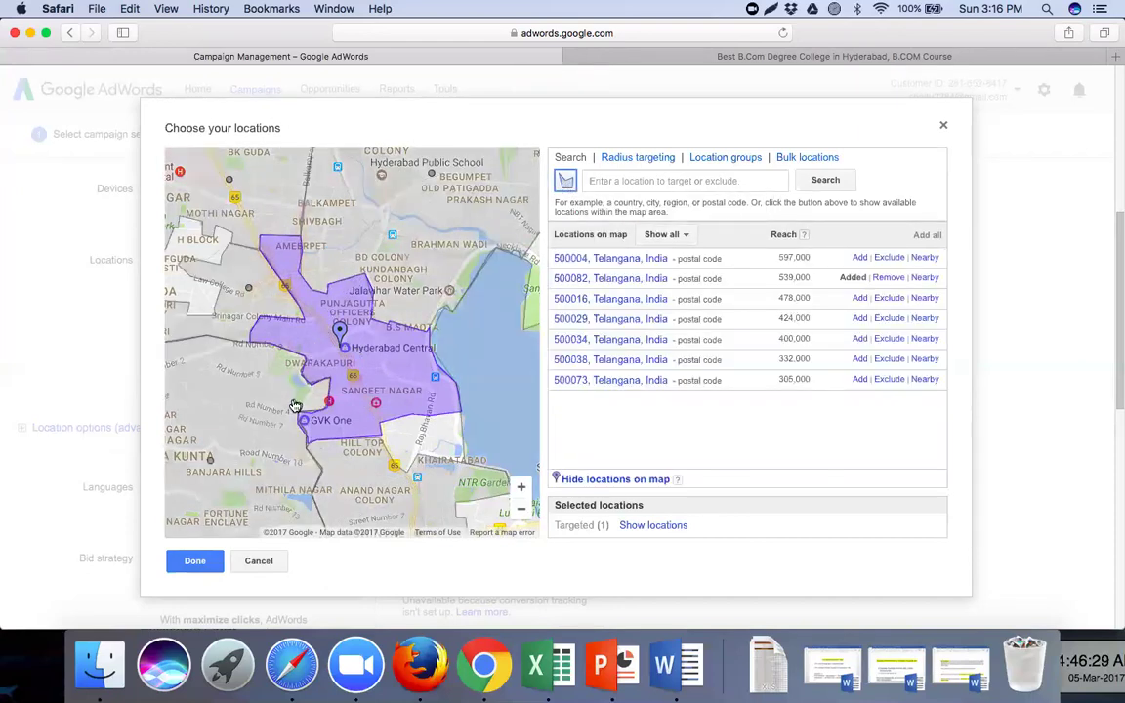
{"action": "left_click", "coordinate": [521, 512]}
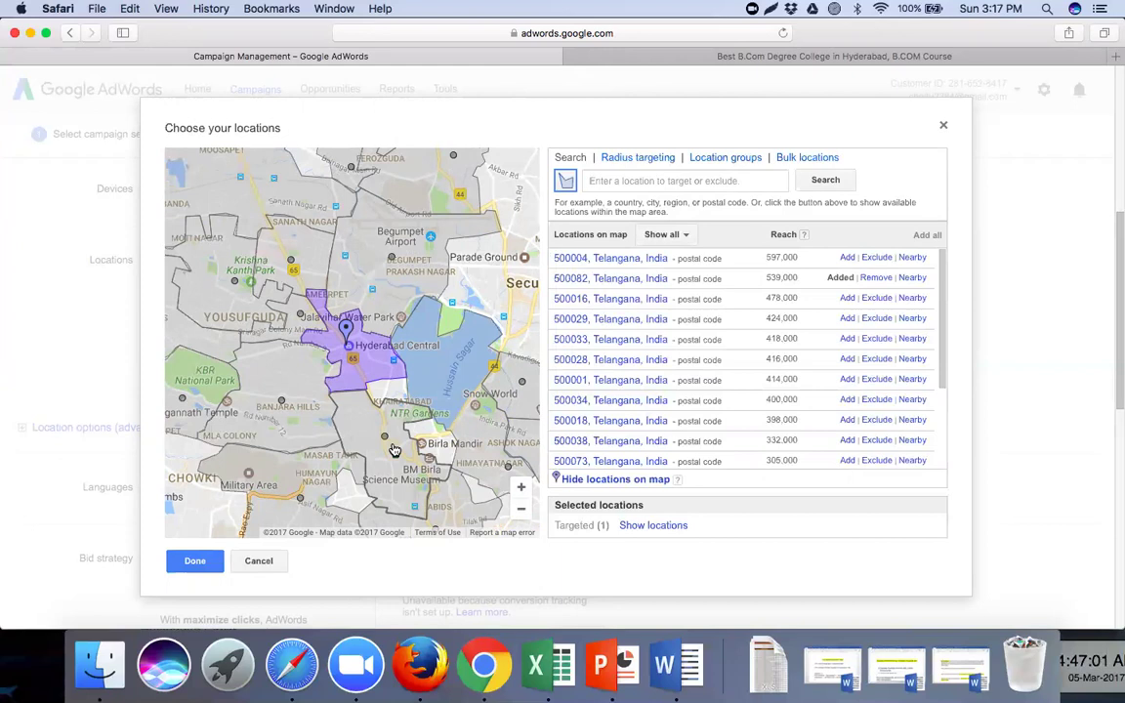
Add postal codes 500034, 500016, 500004, 500038 and 500073 from the map as targets
{"action": "left_click", "coordinate": [304, 394]}
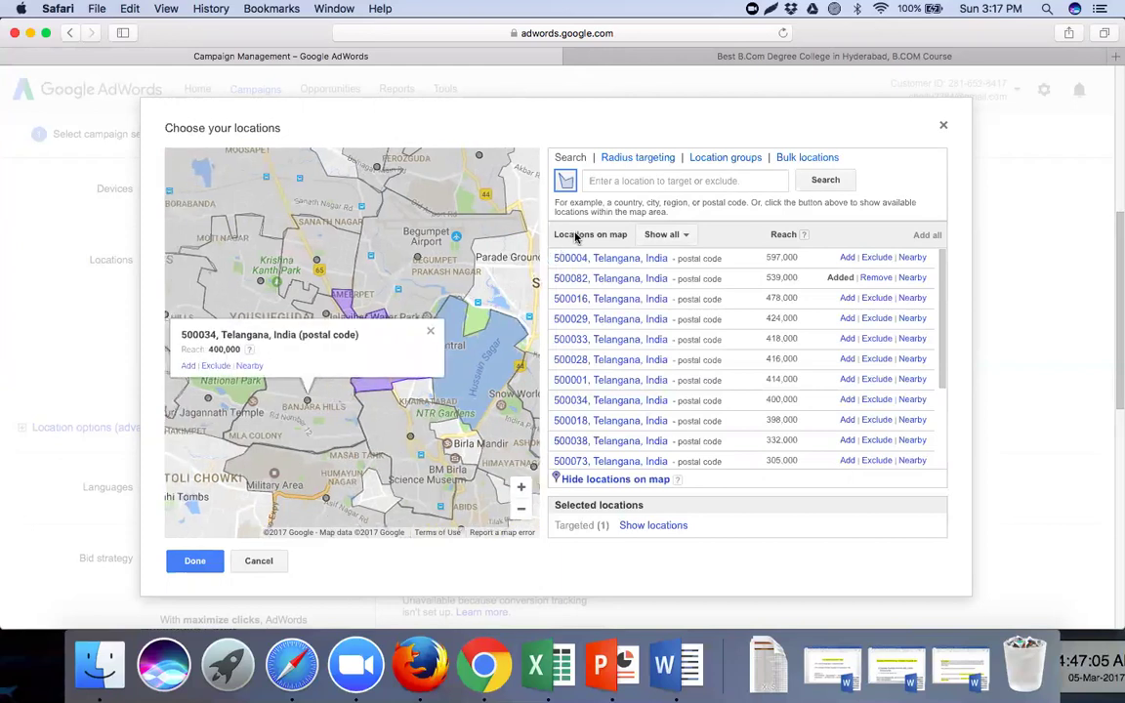
{"action": "left_click", "coordinate": [186, 367]}
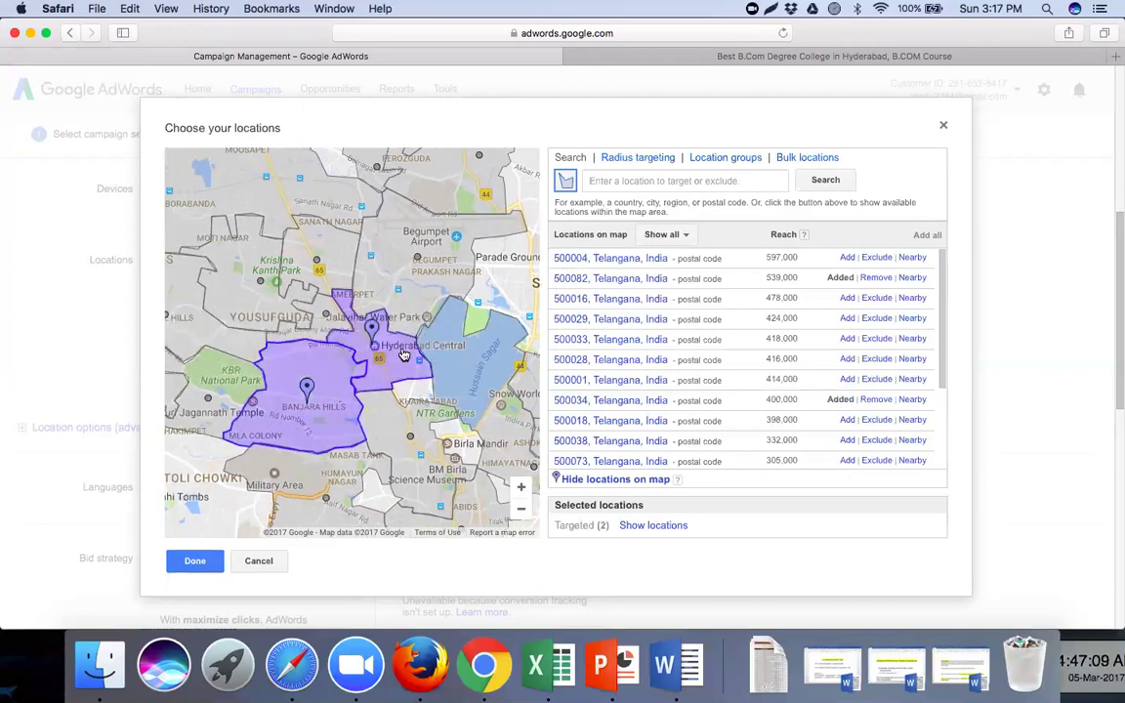
{"action": "left_click", "coordinate": [415, 289]}
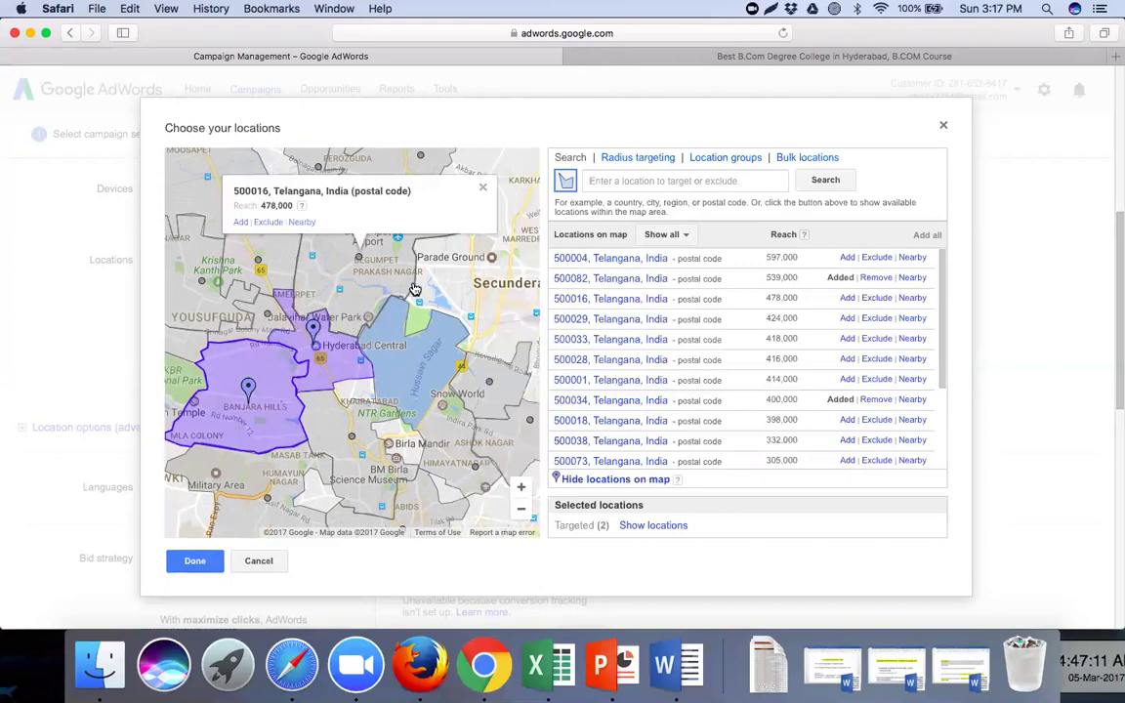
{"action": "left_click", "coordinate": [241, 222]}
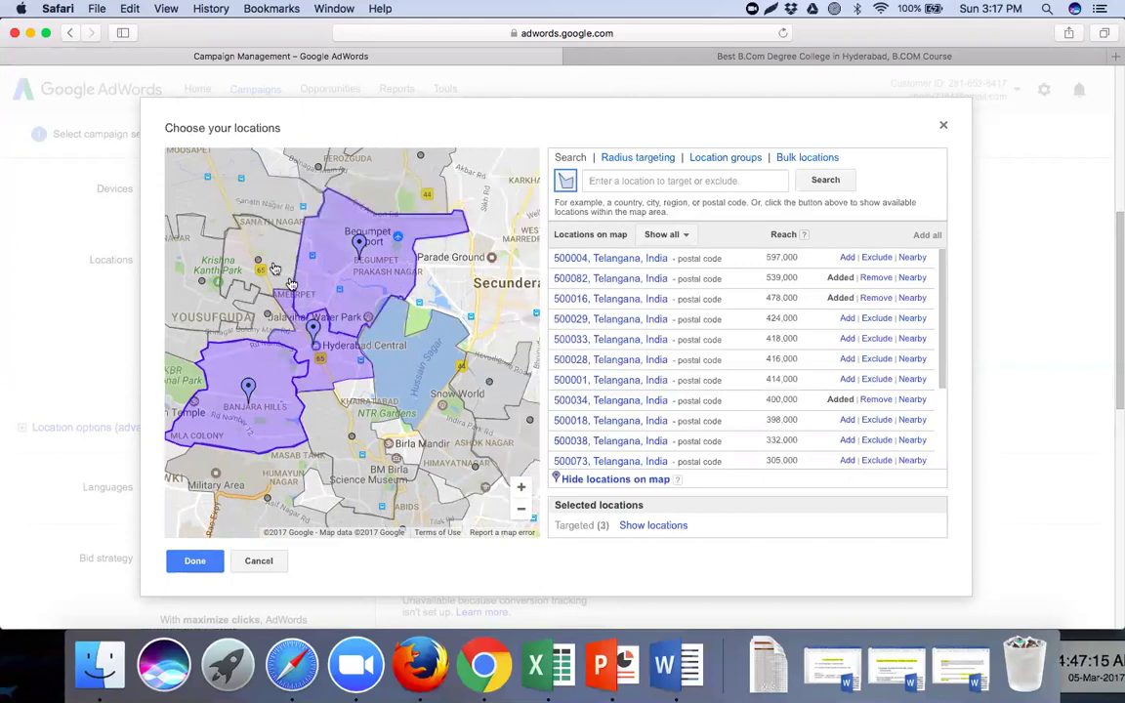
{"action": "left_click", "coordinate": [347, 431]}
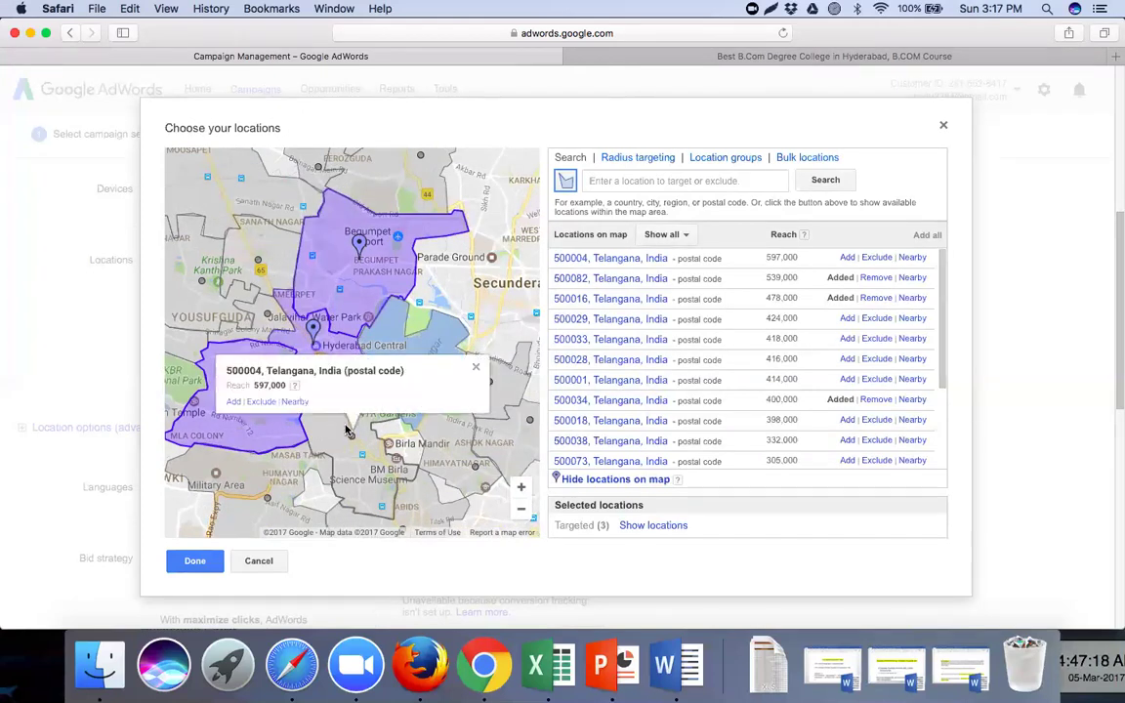
{"action": "left_click", "coordinate": [232, 402]}
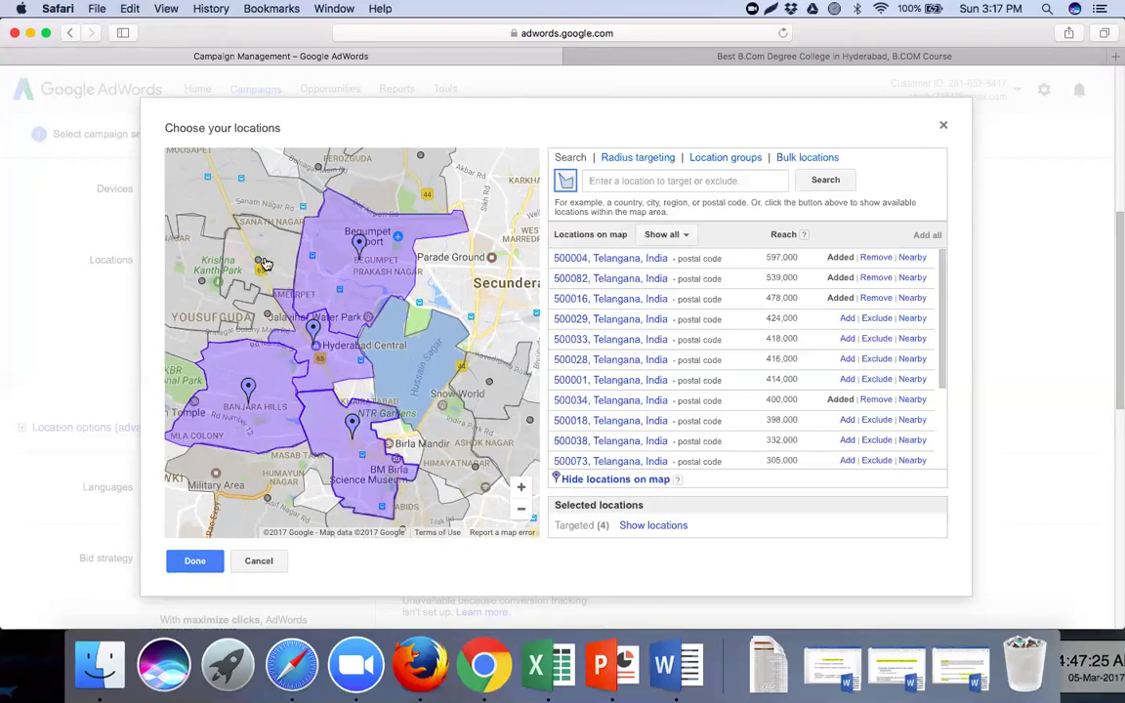
{"action": "left_click", "coordinate": [261, 262]}
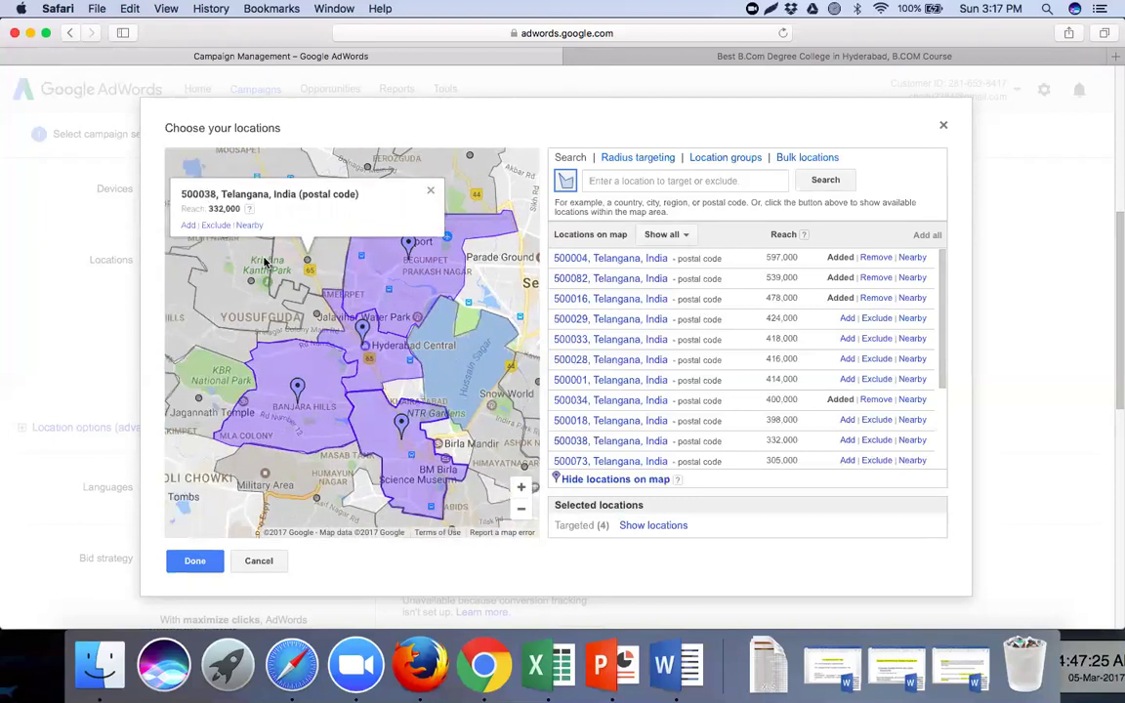
{"action": "left_click", "coordinate": [189, 226]}
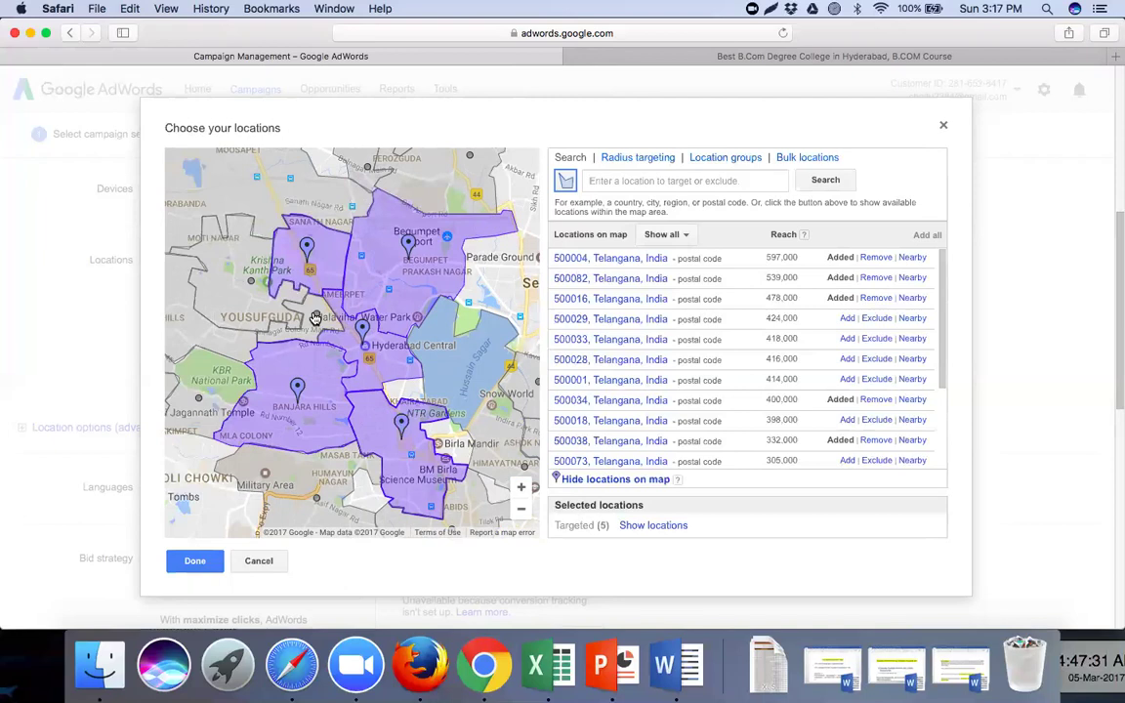
{"action": "left_click", "coordinate": [285, 288]}
{"action": "left_click", "coordinate": [198, 280]}
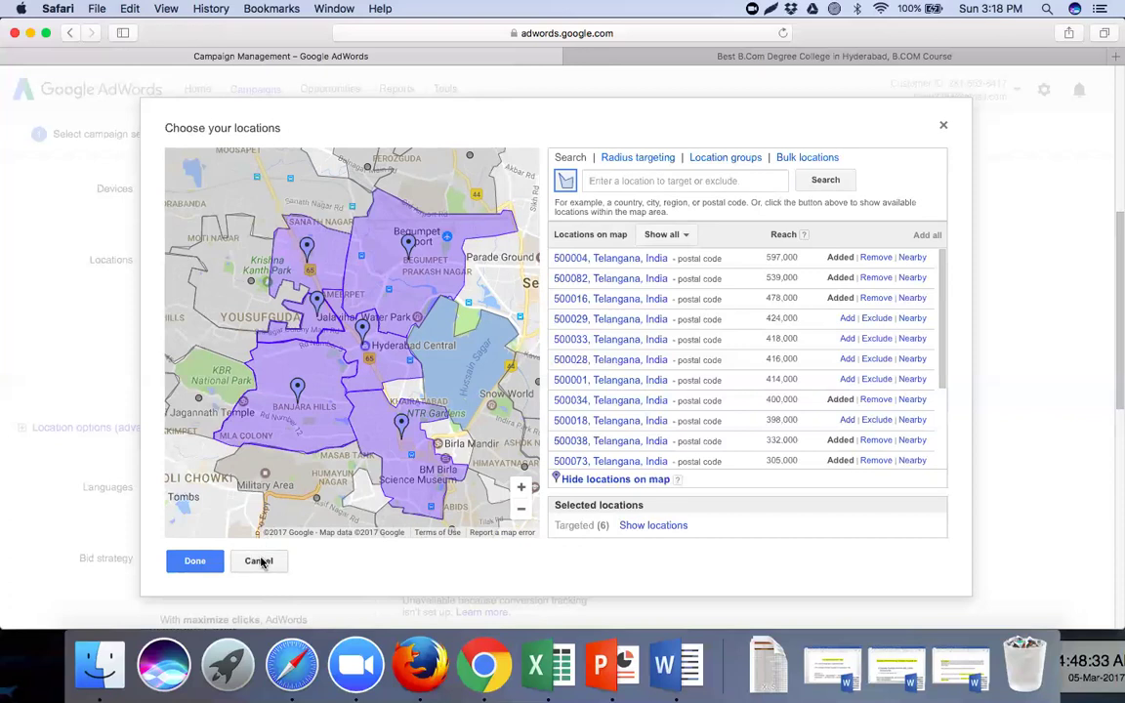
Cancel the added postal codes, keeping only 500082, and reopen its nearby-locations map
{"action": "left_click", "coordinate": [258, 562]}
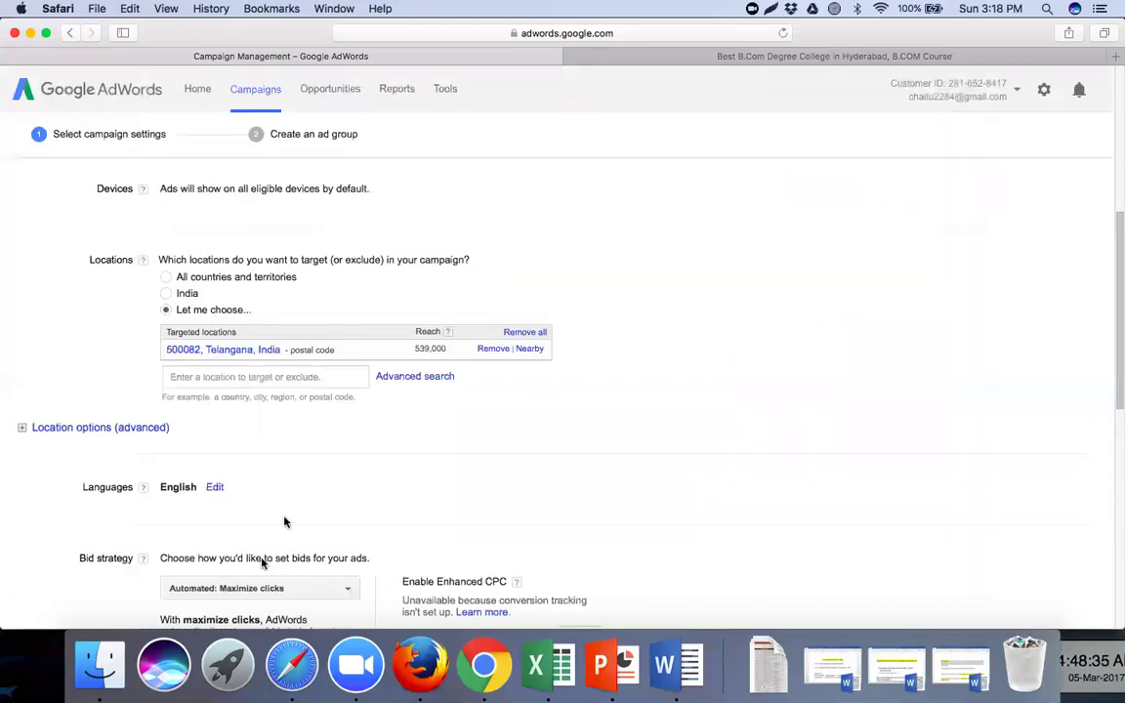
{"action": "left_click", "coordinate": [529, 349]}
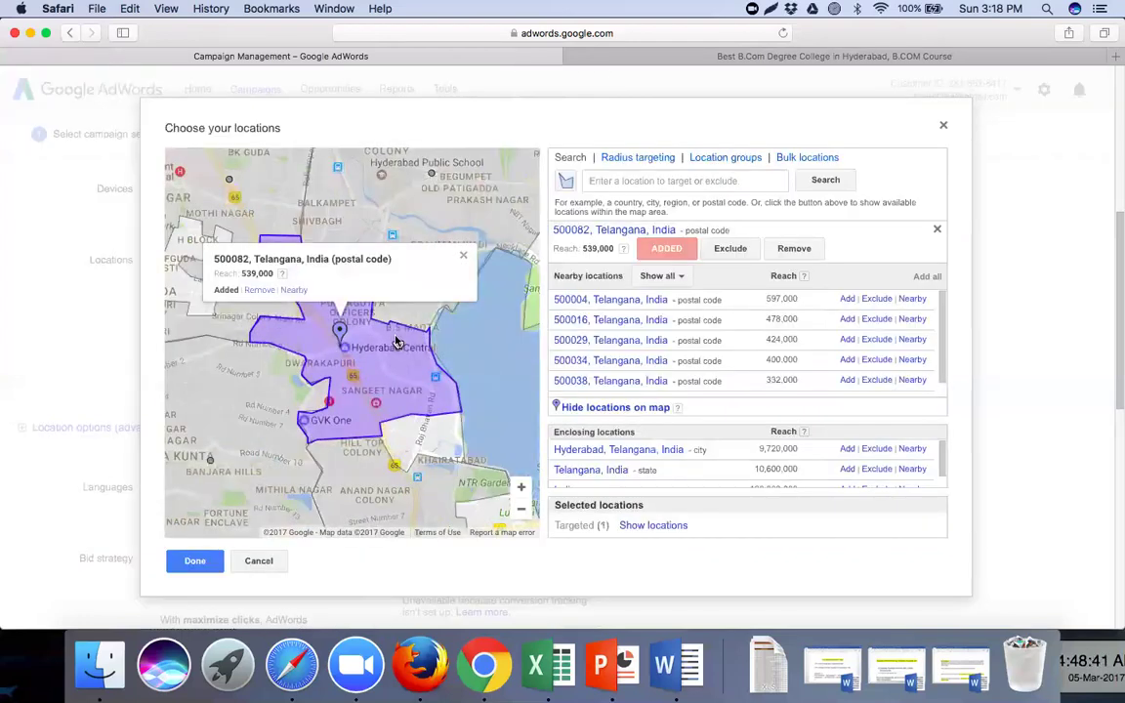
{"action": "left_click", "coordinate": [464, 255]}
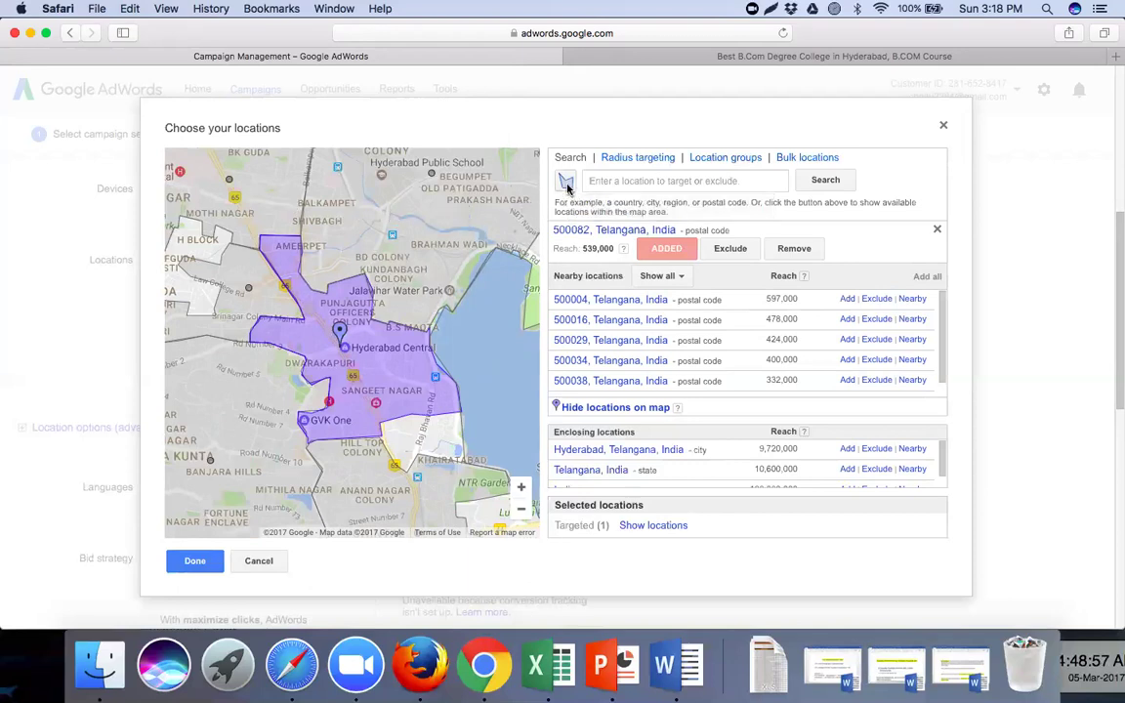
Pin a 20 mi radius centre at 17.422620,78.455365 near Hyderabad Central
{"action": "left_click", "coordinate": [626, 163]}
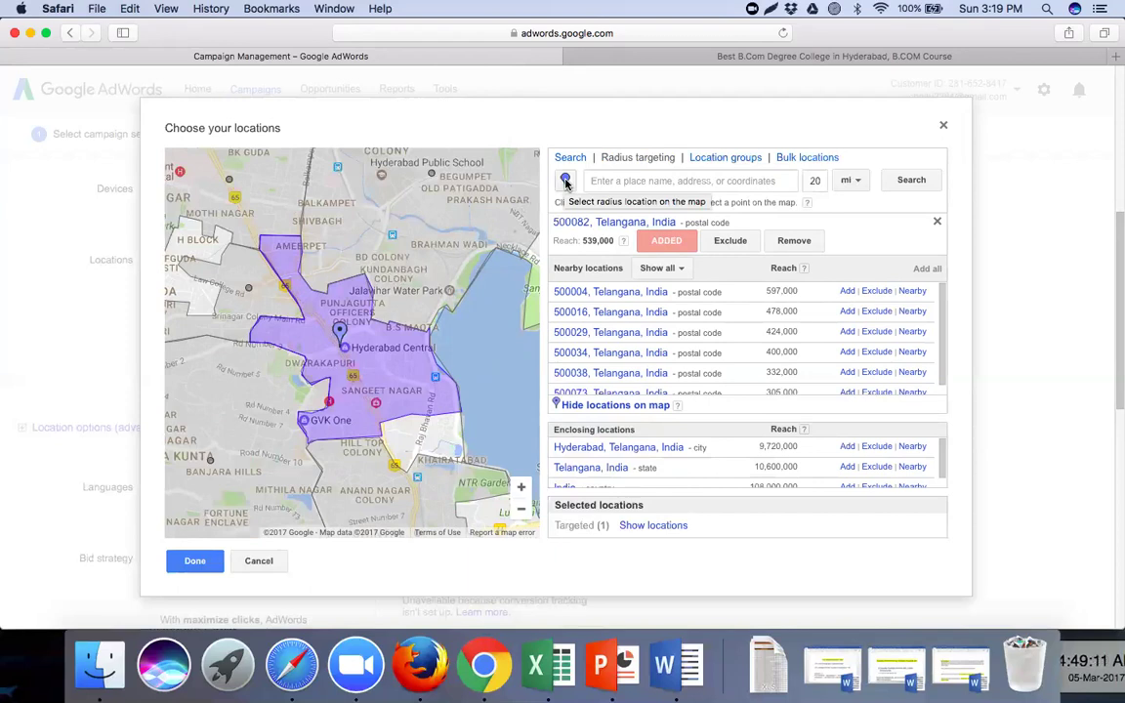
{"action": "left_click", "coordinate": [565, 181]}
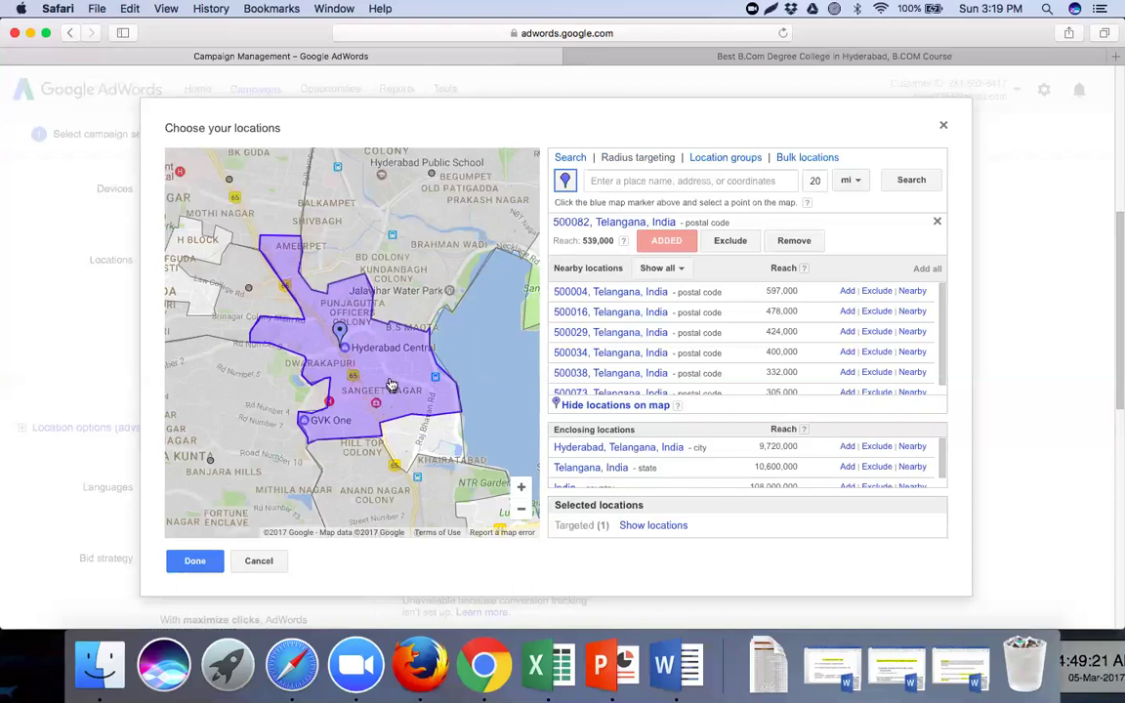
{"action": "left_click", "coordinate": [519, 489]}
{"action": "left_click", "coordinate": [520, 489]}
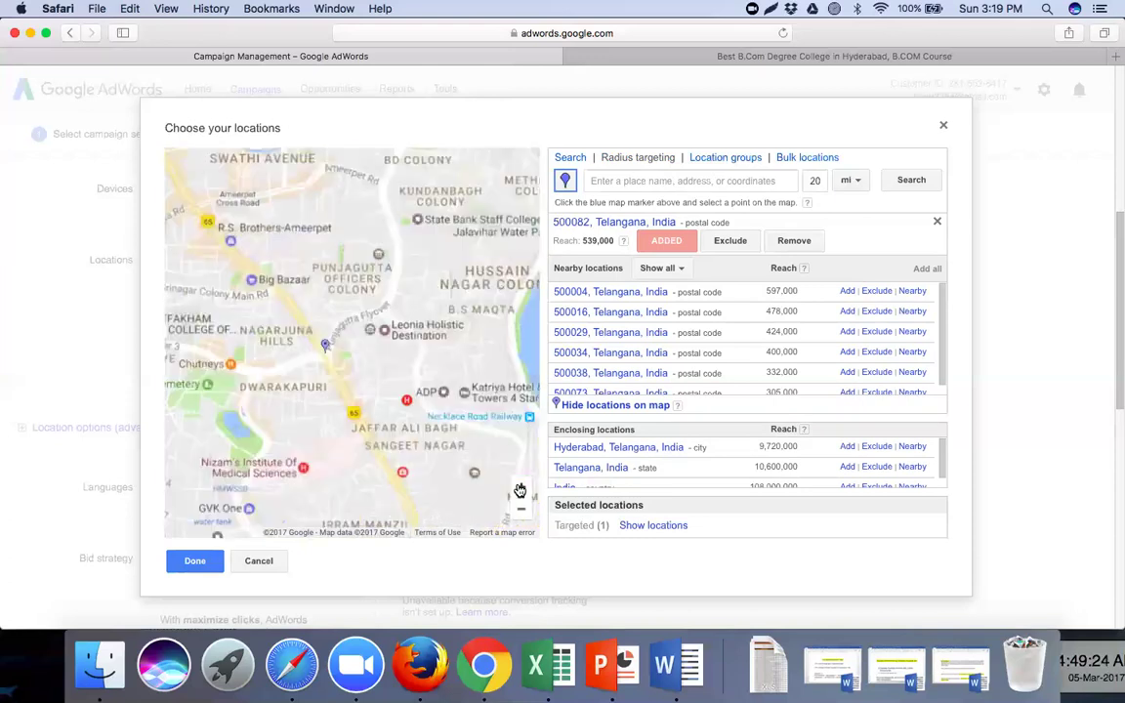
{"action": "left_click_drag", "start_coordinate": [293, 399], "coordinate": [375, 432]}
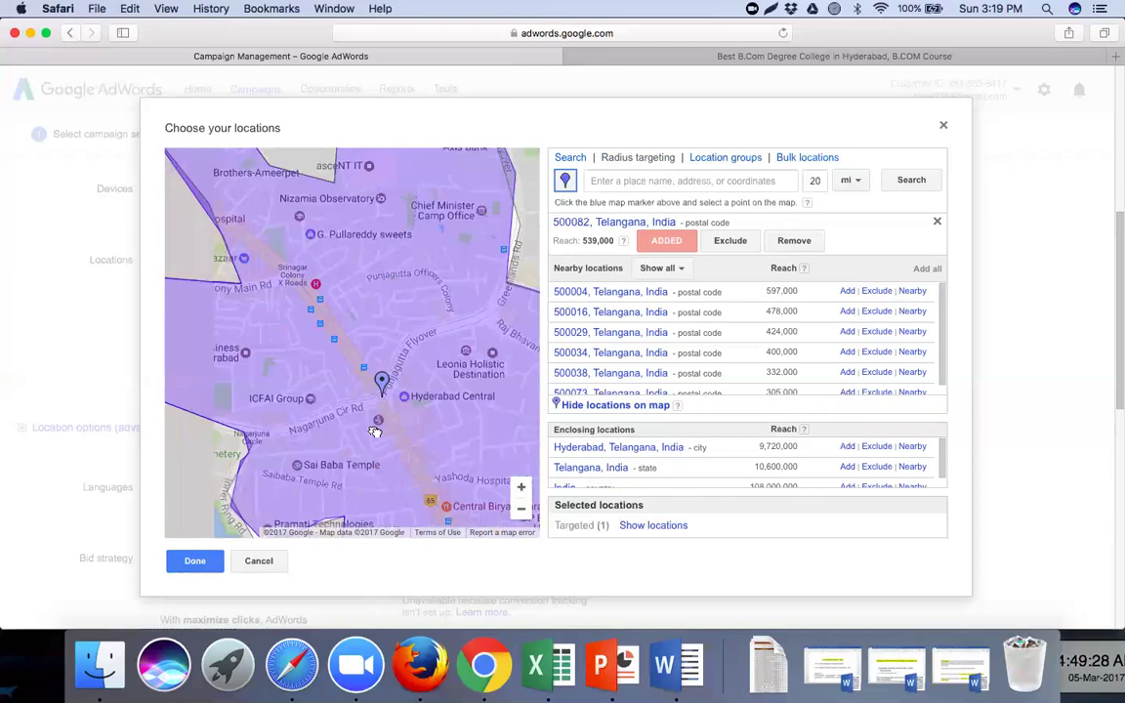
{"action": "mouse_move", "coordinate": [377, 304]}
{"action": "left_mouse_down"}
{"action": "mouse_move", "coordinate": [365, 348]}
{"action": "mouse_move", "coordinate": [411, 389]}
{"action": "left_mouse_up"}
{"action": "left_click_drag", "start_coordinate": [340, 322], "coordinate": [271, 192]}
{"action": "left_click_drag", "start_coordinate": [403, 327], "coordinate": [307, 273]}
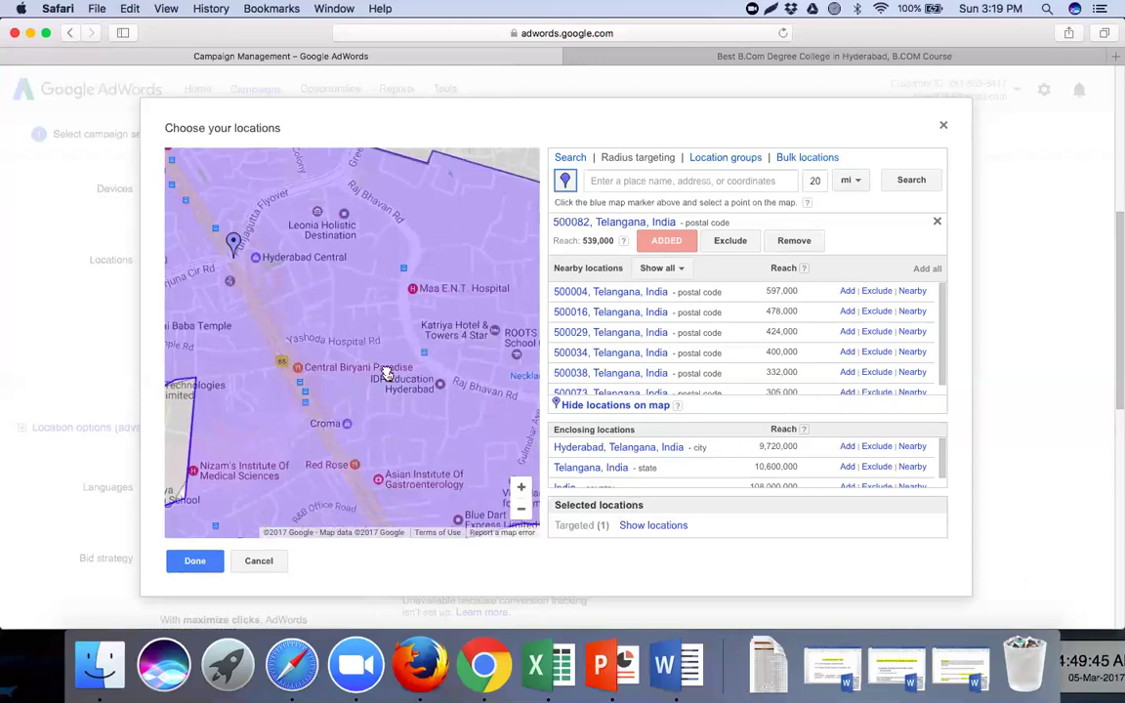
{"action": "left_click_drag", "start_coordinate": [381, 359], "coordinate": [387, 322]}
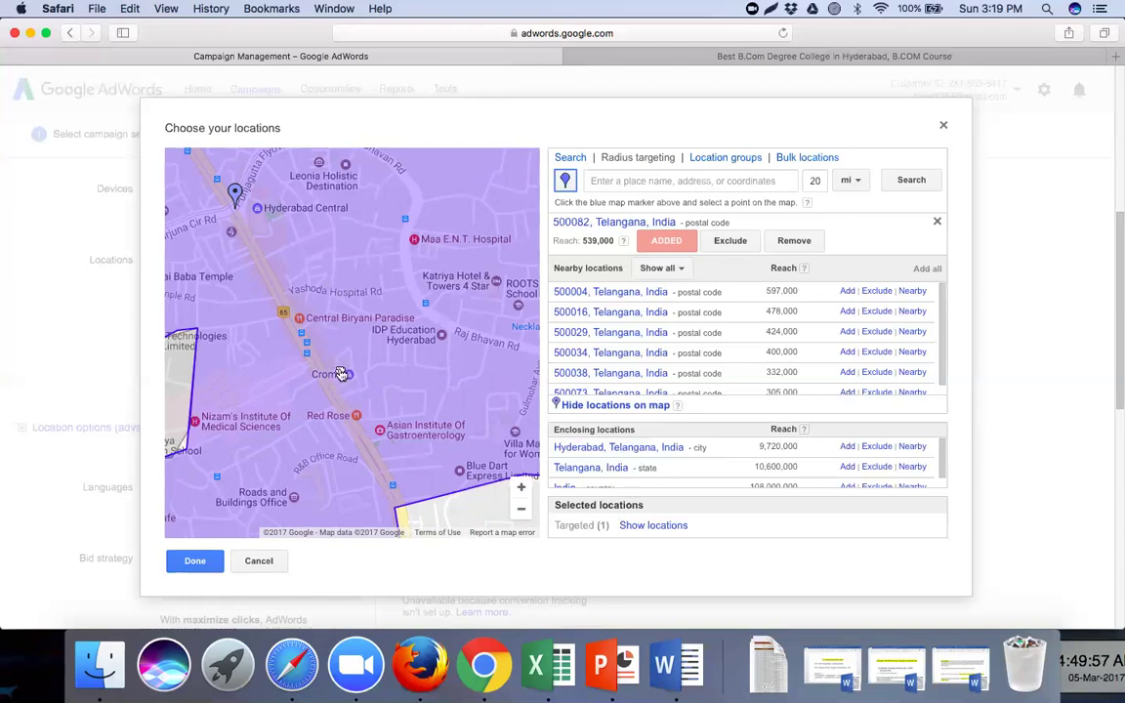
{"action": "left_click", "coordinate": [340, 374]}
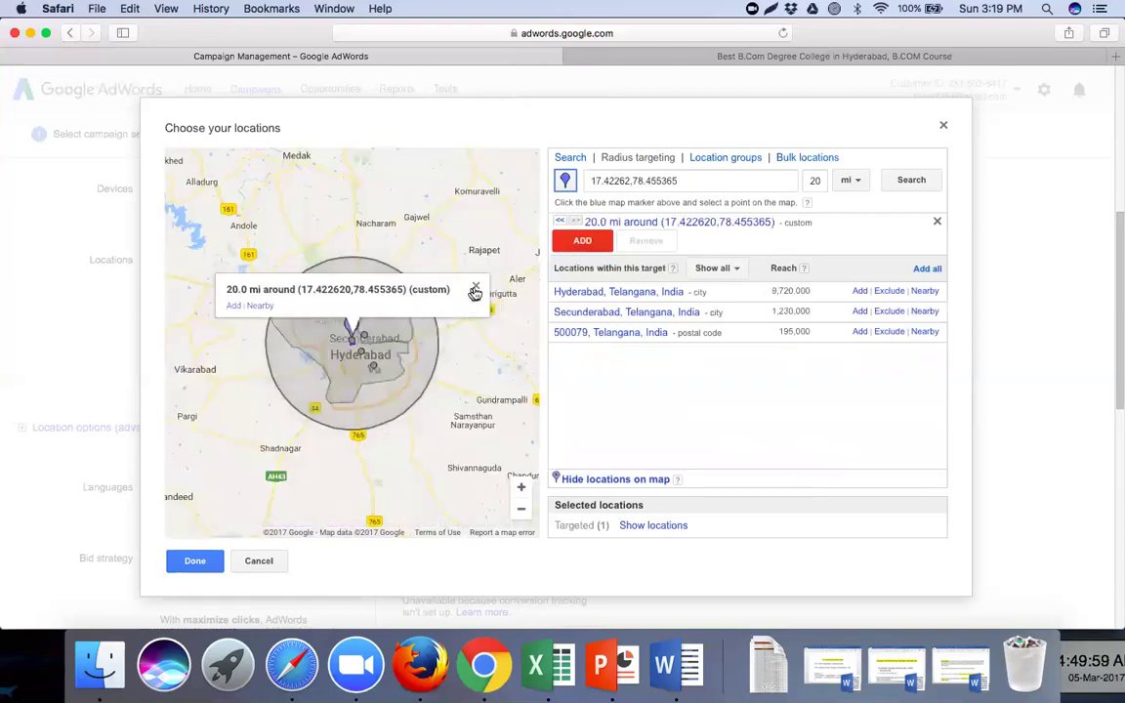
Discard the radius and reopen the map of locations near postal code 500082
{"action": "left_click", "coordinate": [259, 562]}
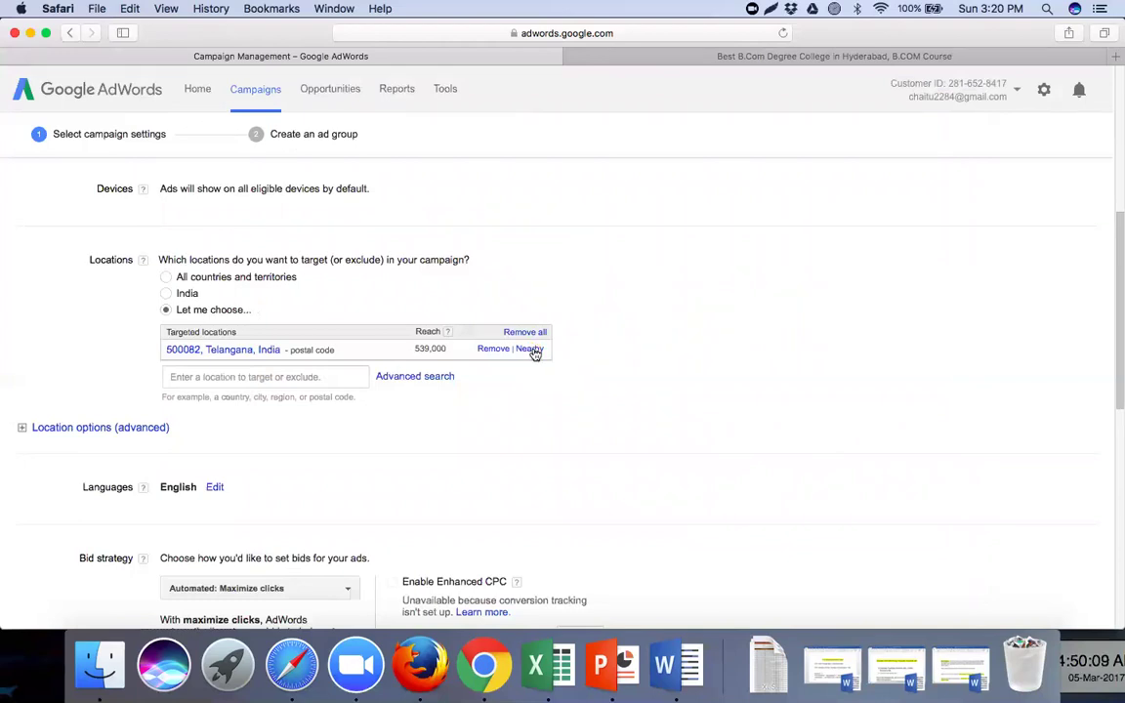
{"action": "left_click", "coordinate": [530, 349]}
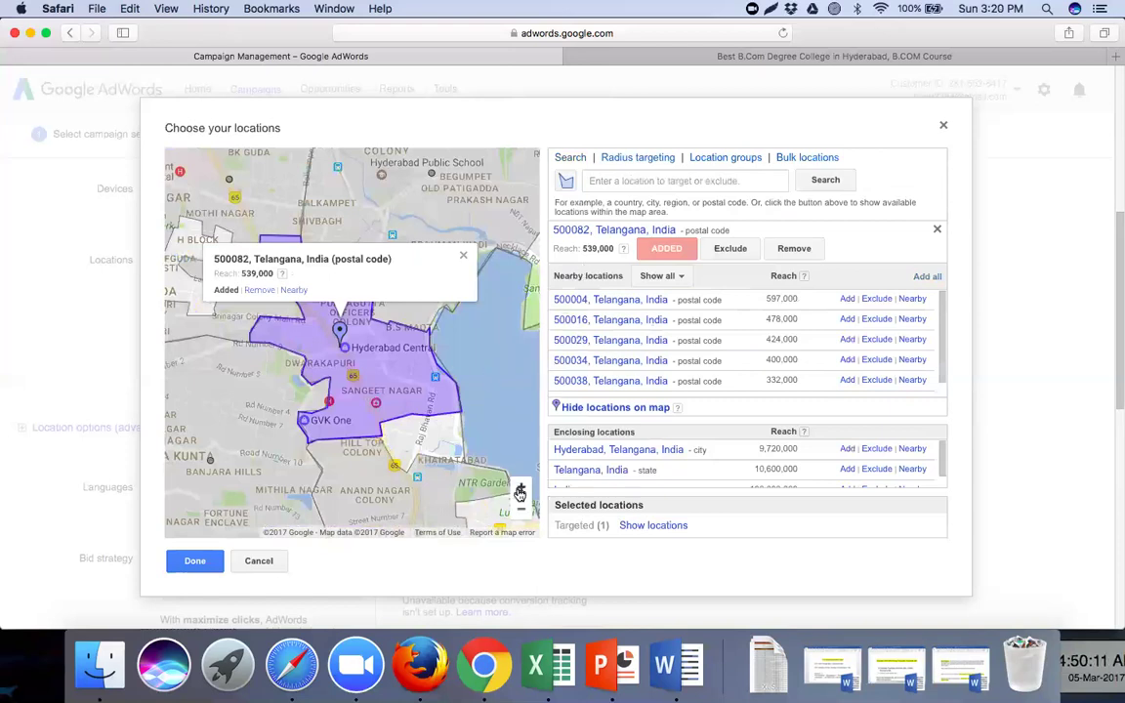
{"action": "left_click", "coordinate": [520, 490]}
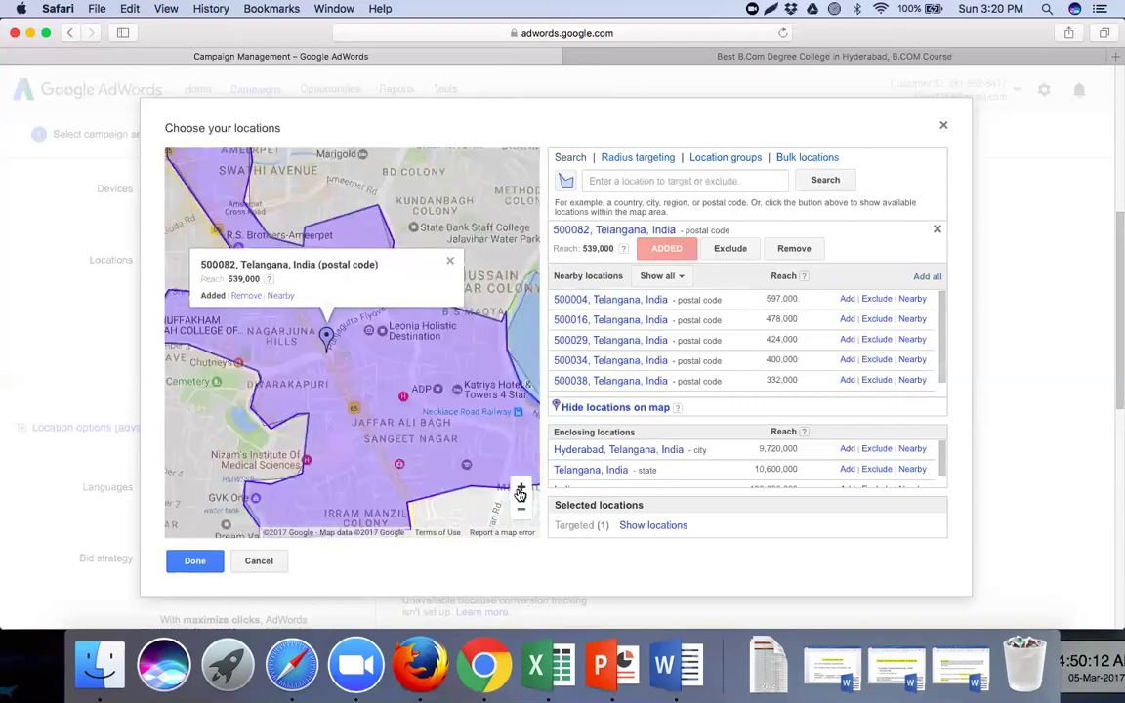
{"action": "left_click", "coordinate": [521, 490]}
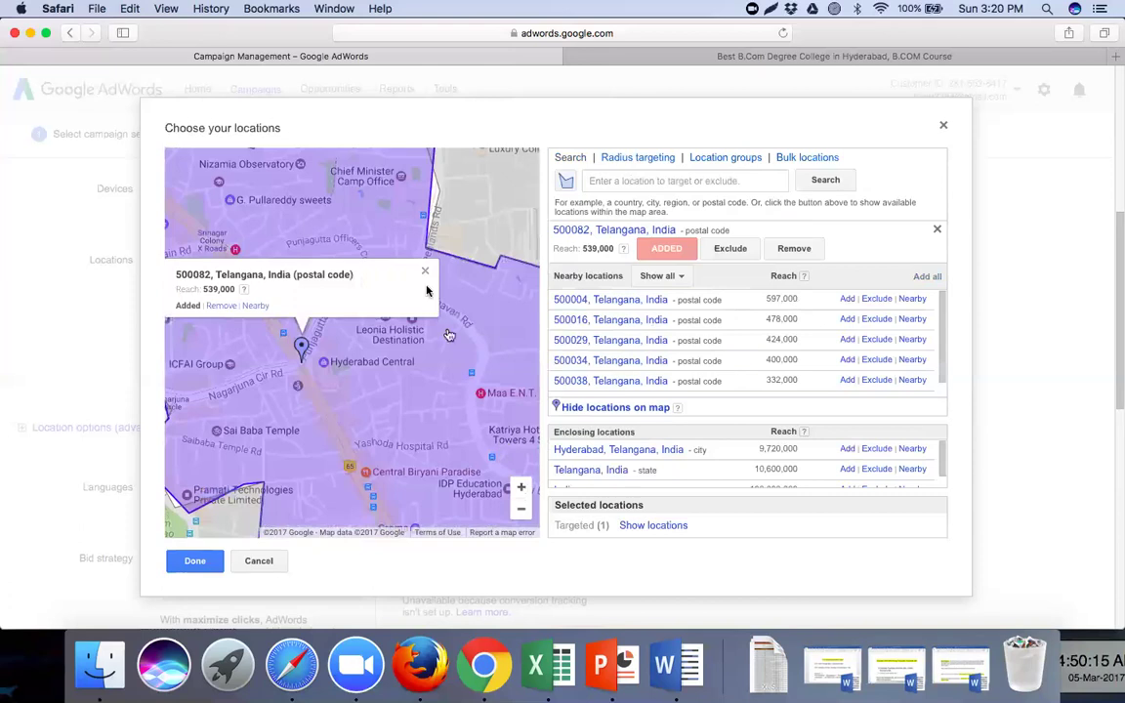
{"action": "left_click", "coordinate": [426, 274]}
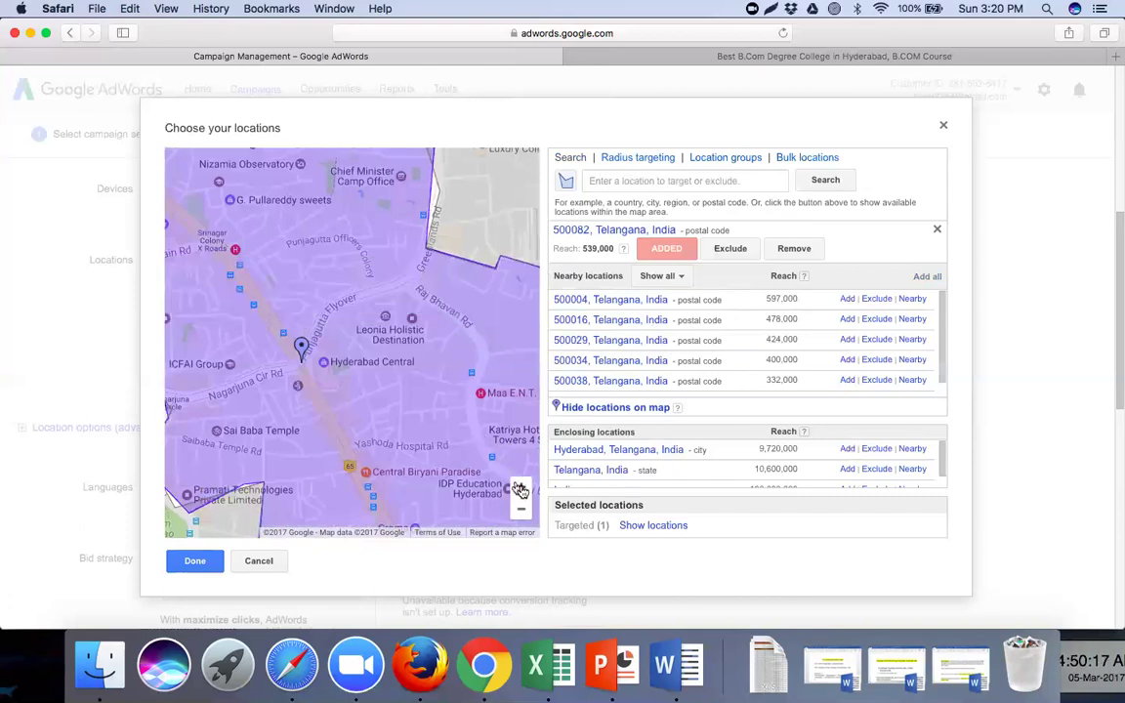
Zoom and pan the map in close around Hyderabad Central
{"action": "left_click", "coordinate": [520, 490]}
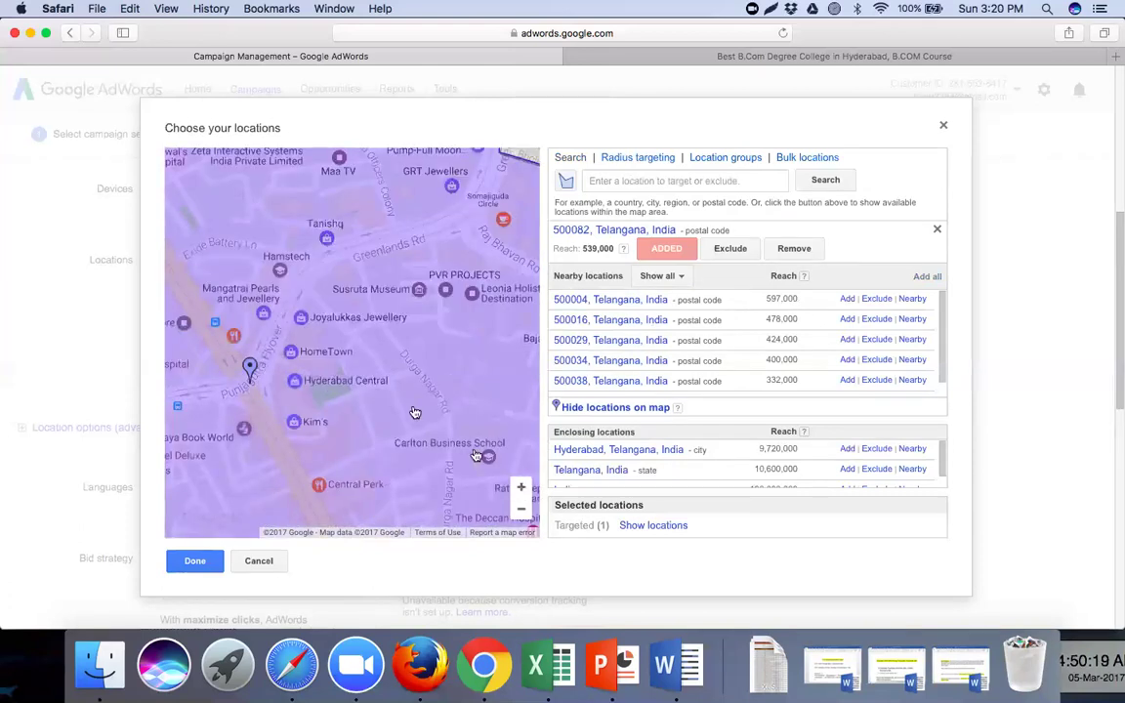
{"action": "left_click", "coordinate": [521, 488]}
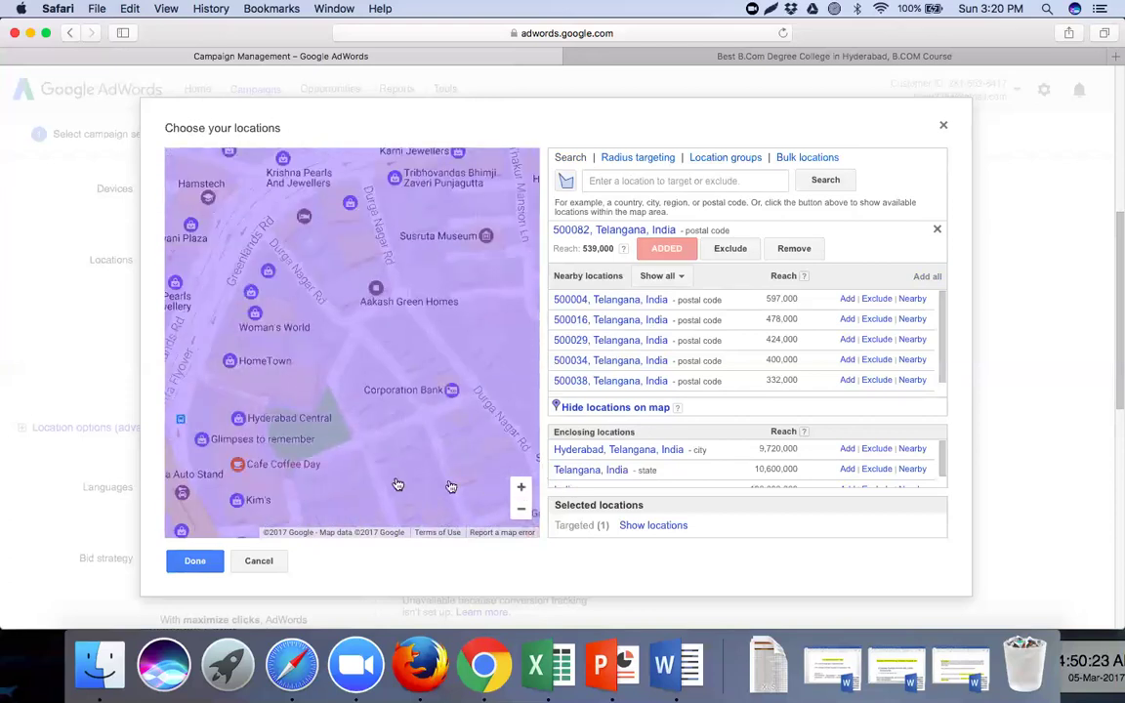
{"action": "left_click_drag", "start_coordinate": [409, 449], "coordinate": [462, 367]}
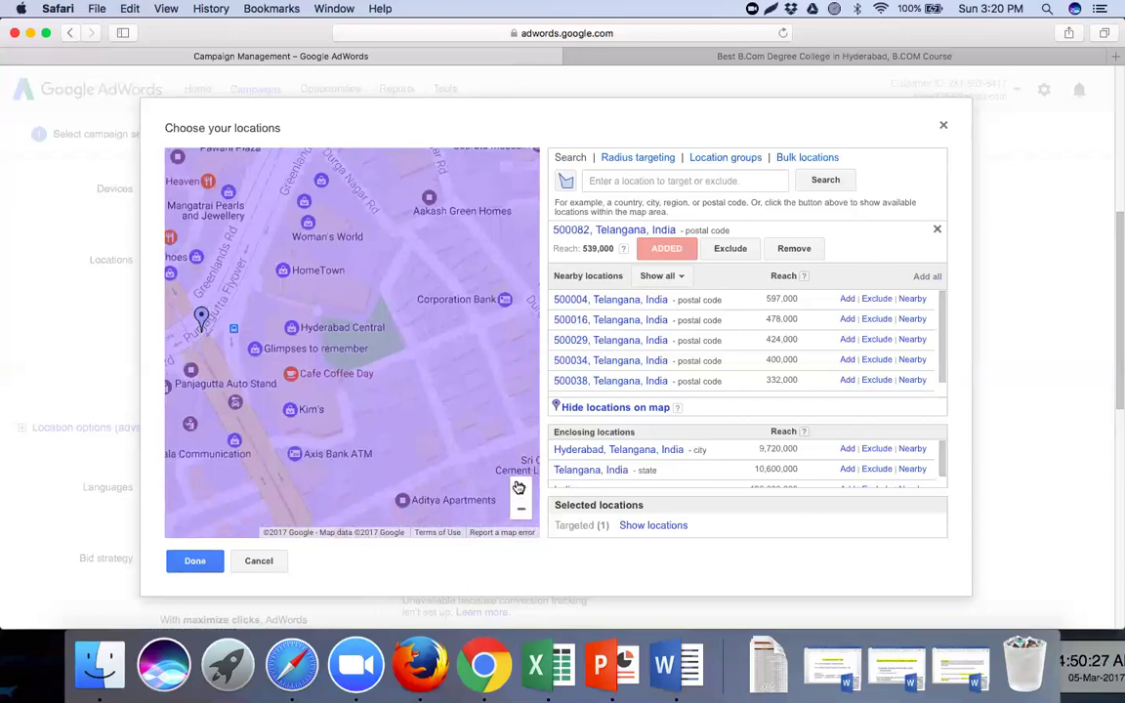
{"action": "left_click", "coordinate": [520, 487]}
{"action": "left_click_drag", "start_coordinate": [419, 348], "coordinate": [496, 353]}
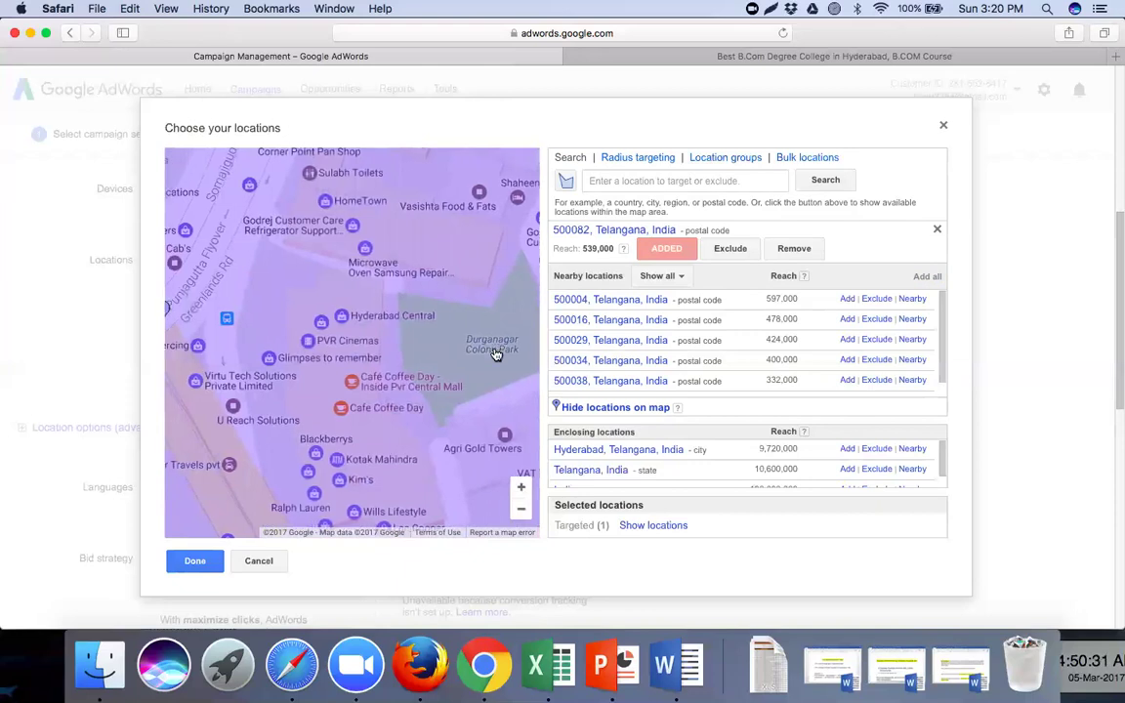
{"action": "left_click", "coordinate": [522, 491]}
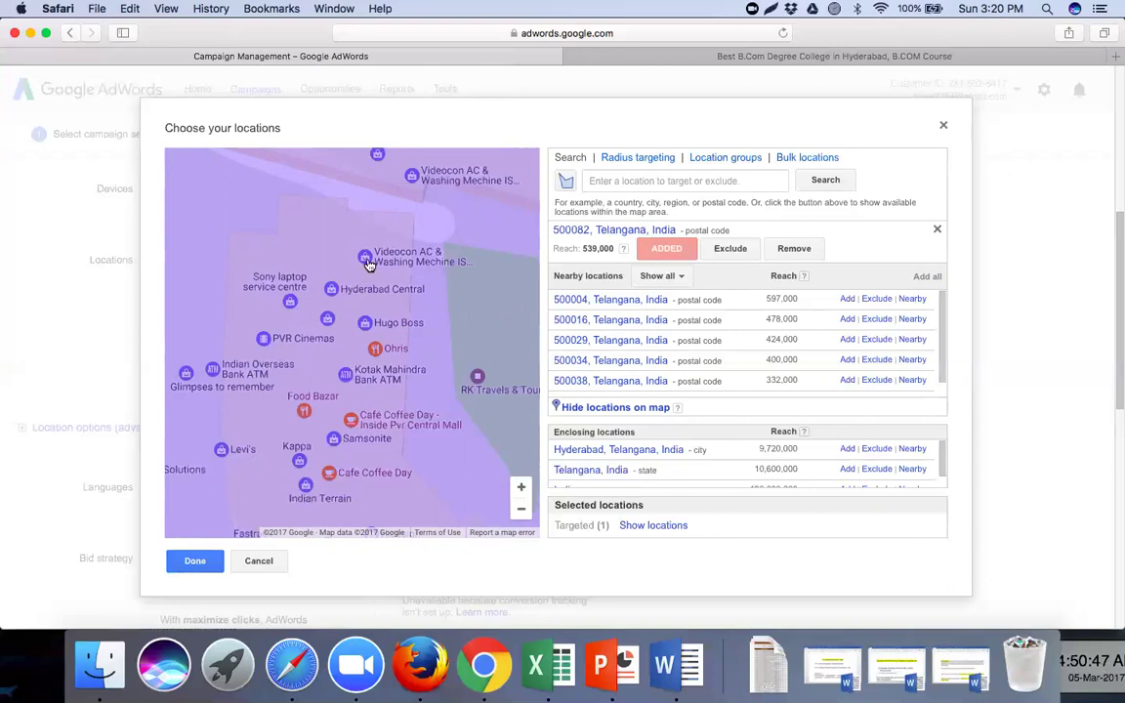
{"action": "left_click_drag", "start_coordinate": [411, 331], "coordinate": [437, 347]}
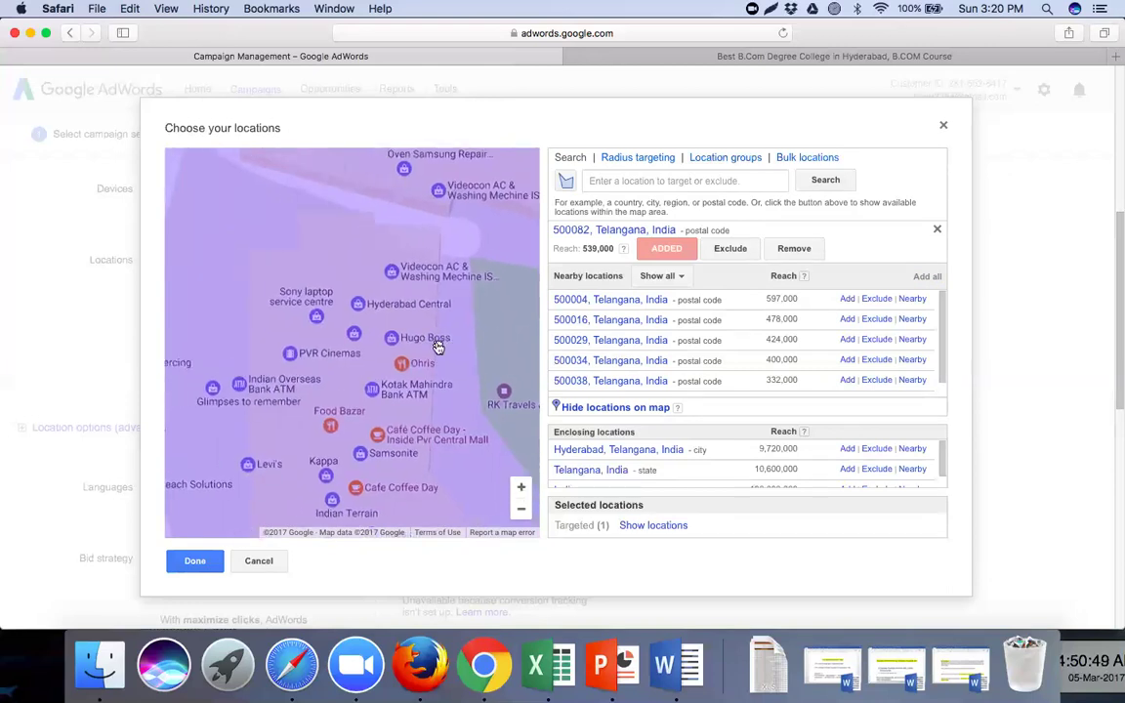
{"action": "left_click", "coordinate": [521, 488]}
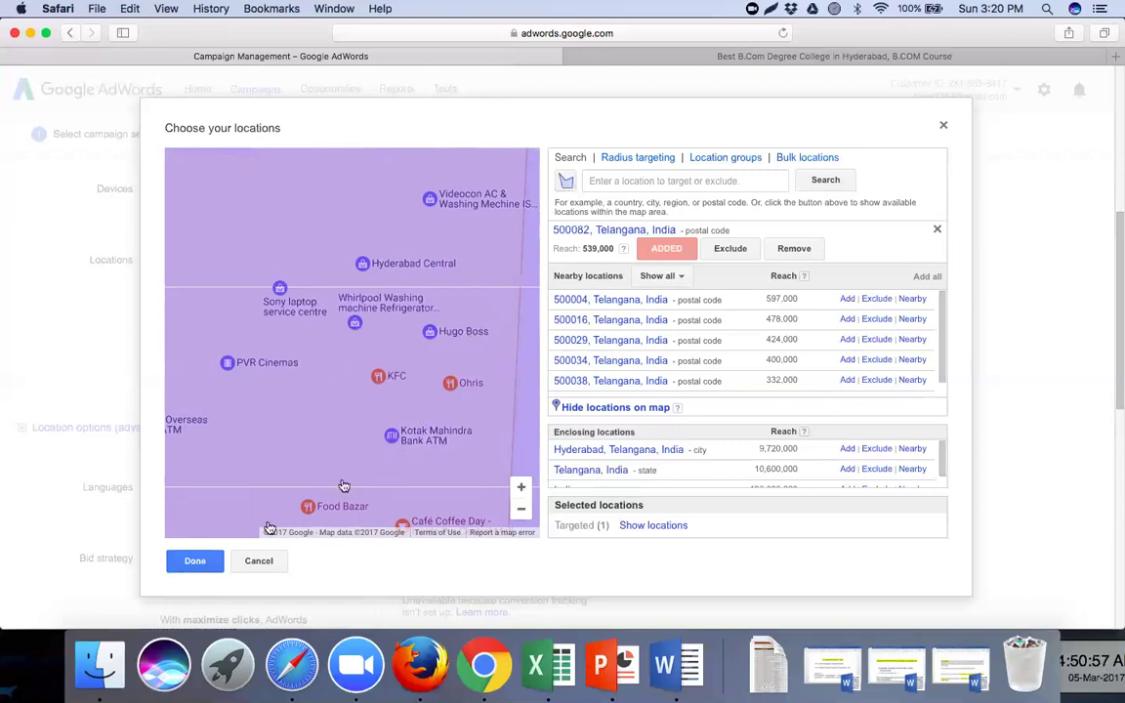
Place a 5 km radius around point 17.426835,78.453100 in central Hyderabad
{"action": "left_click", "coordinate": [652, 160]}
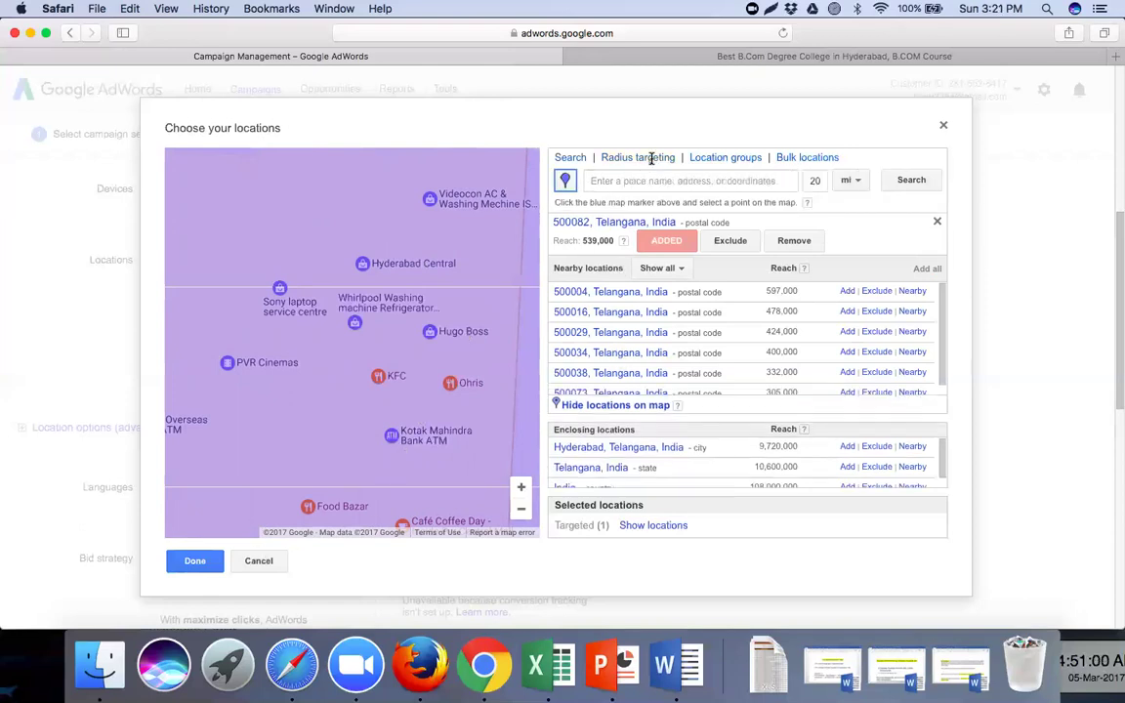
{"action": "left_click", "coordinate": [566, 181]}
{"action": "left_click", "coordinate": [365, 267]}
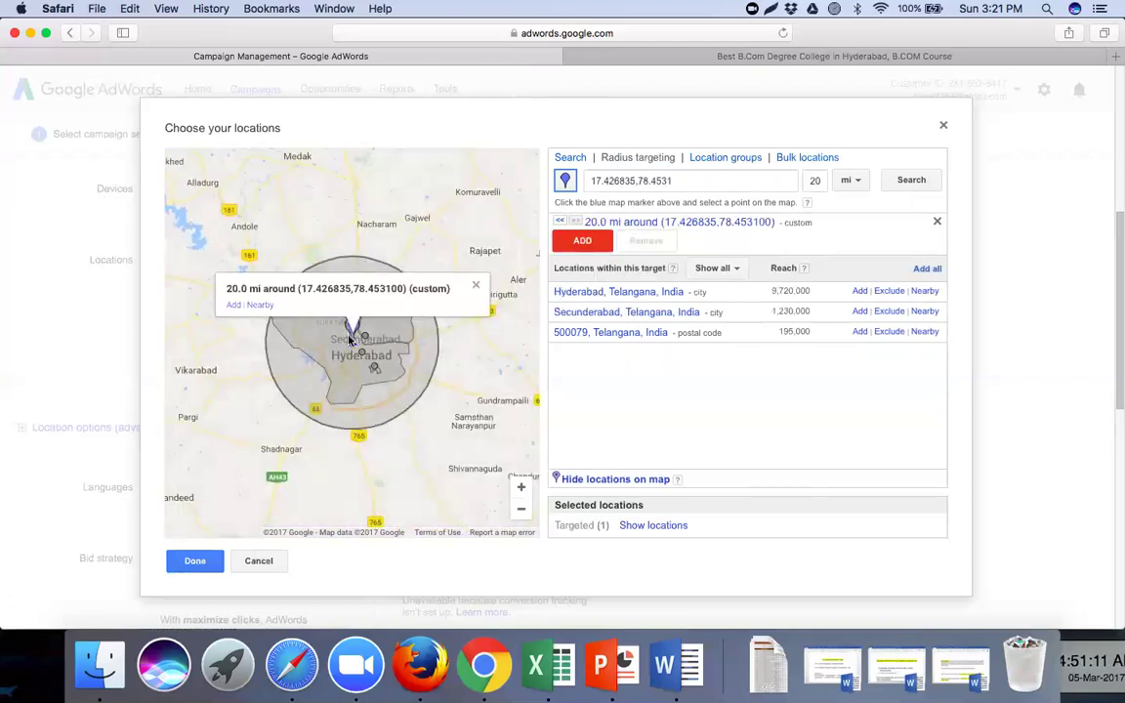
{"action": "left_click", "coordinate": [476, 289]}
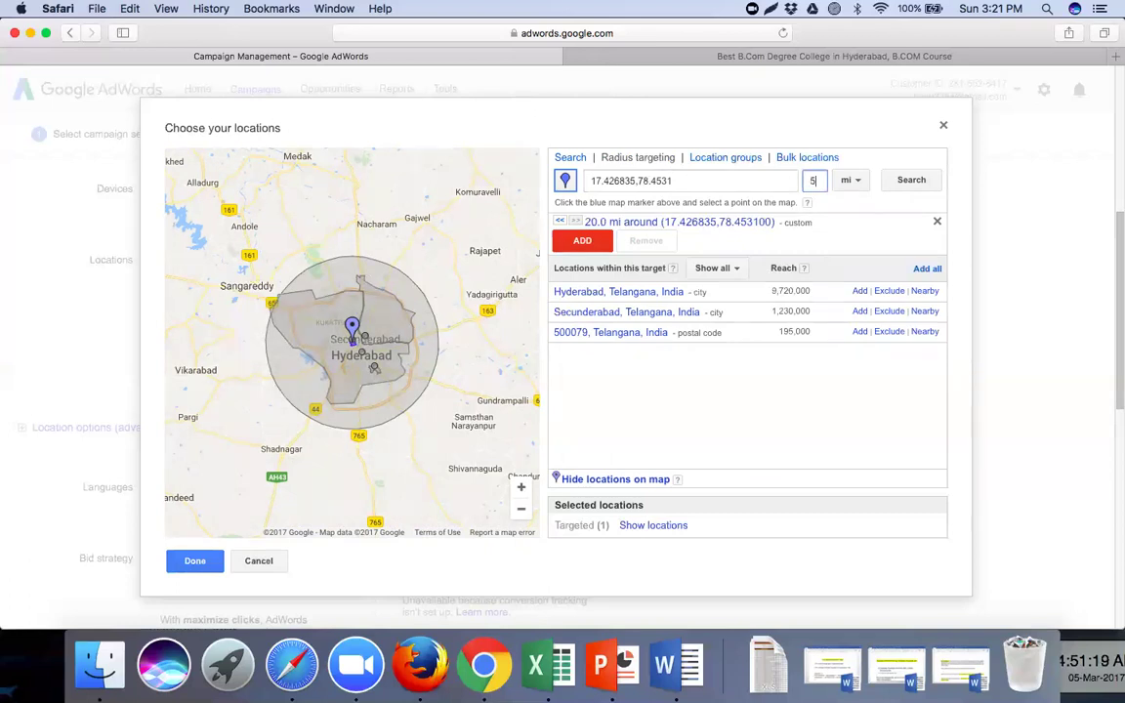
{"action": "left_click", "coordinate": [849, 180]}
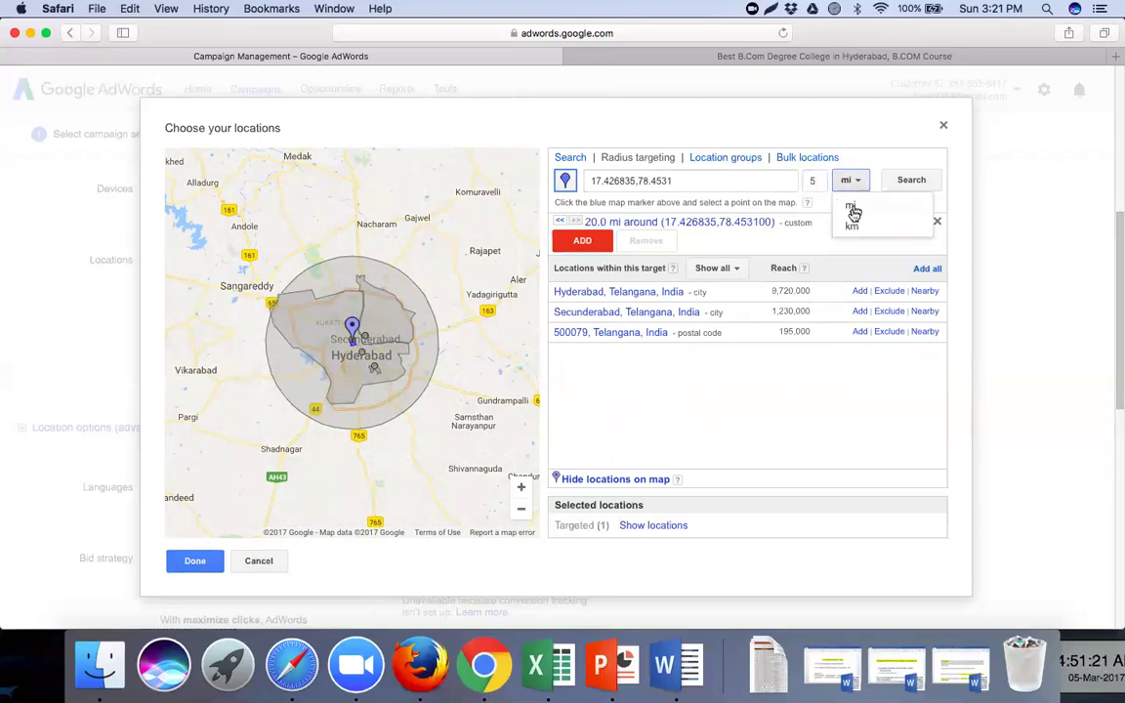
{"action": "left_click", "coordinate": [852, 228]}
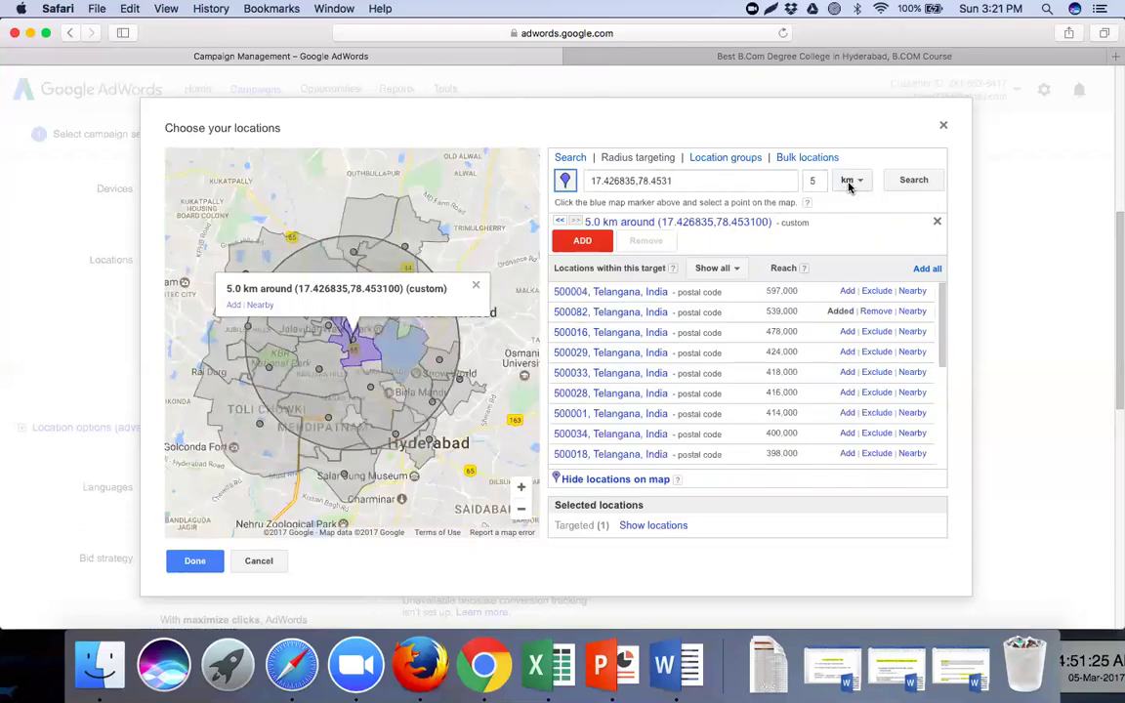
{"action": "left_click", "coordinate": [475, 289]}
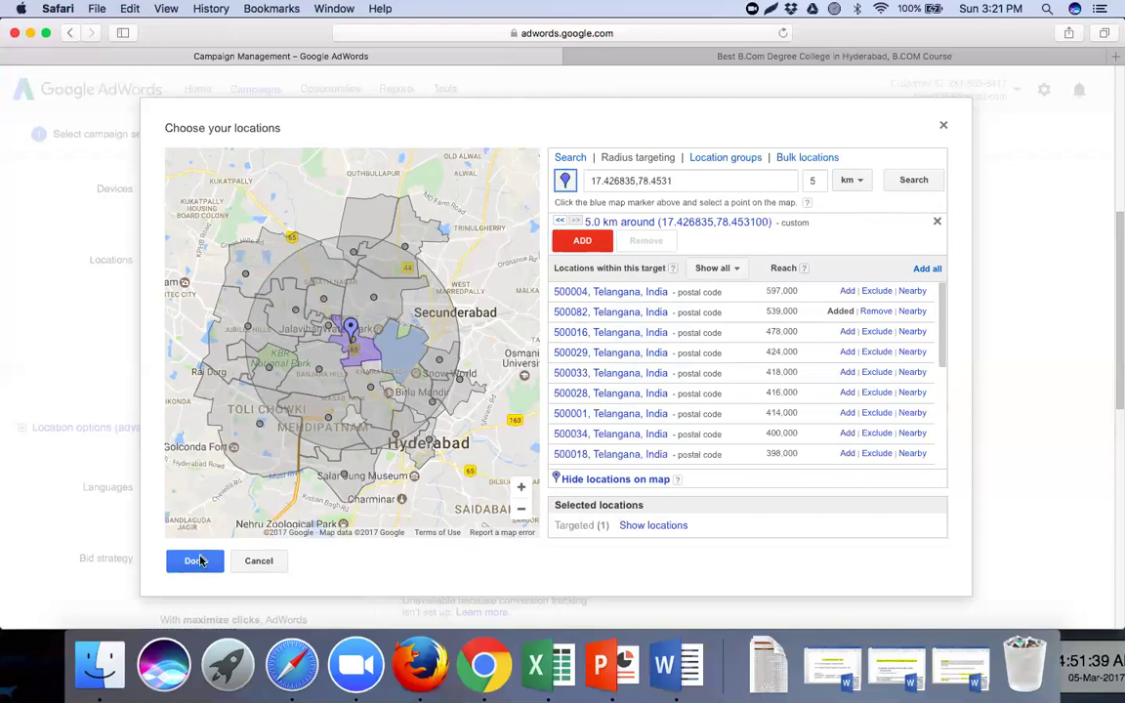
Reopen the 500082 map in radius mode and remove 500082 from the targeted locations
{"action": "left_click", "coordinate": [197, 560]}
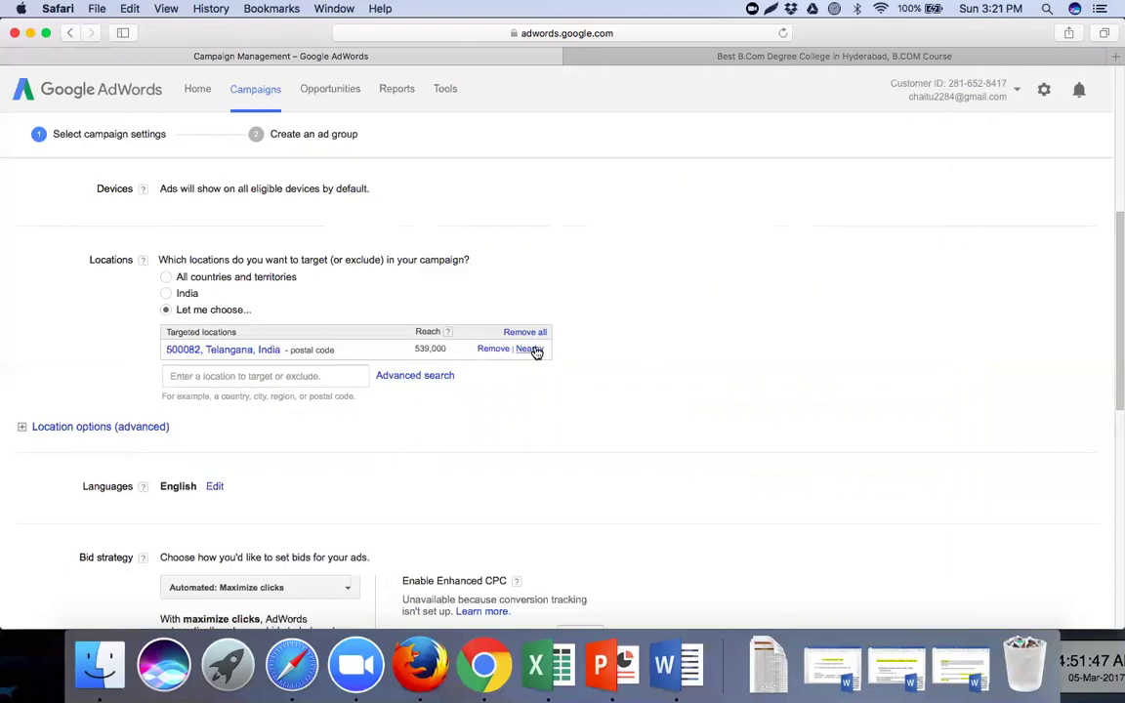
{"action": "left_click", "coordinate": [532, 349]}
{"action": "left_click", "coordinate": [466, 256]}
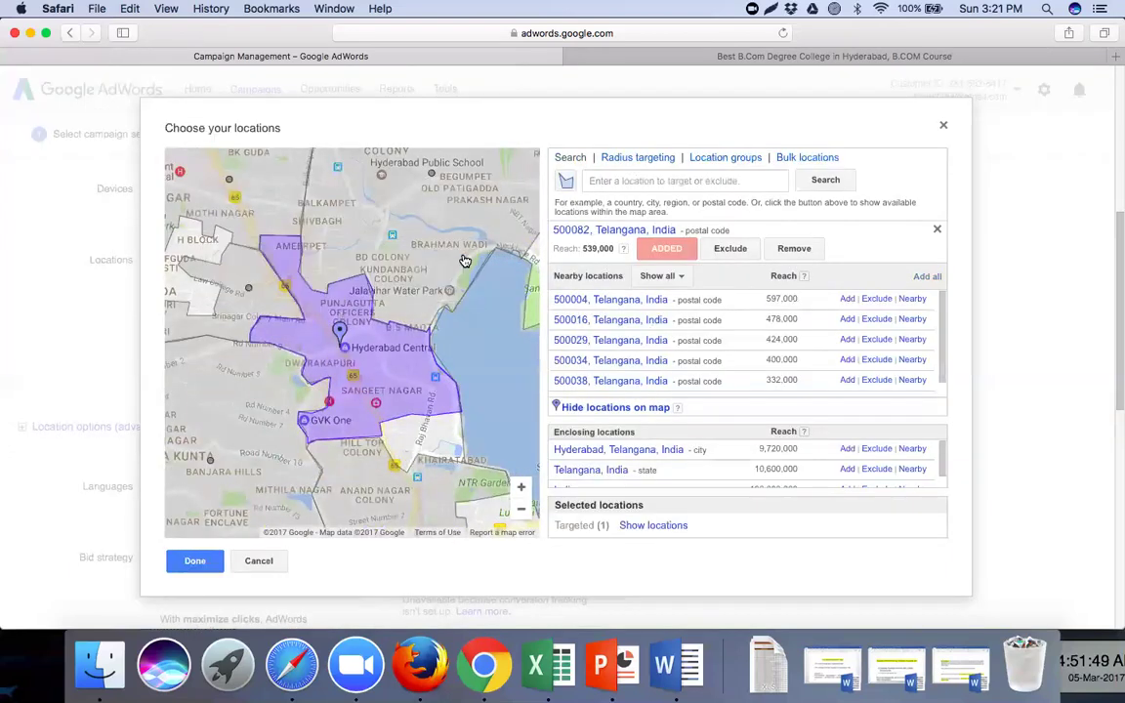
{"action": "left_click", "coordinate": [637, 157]}
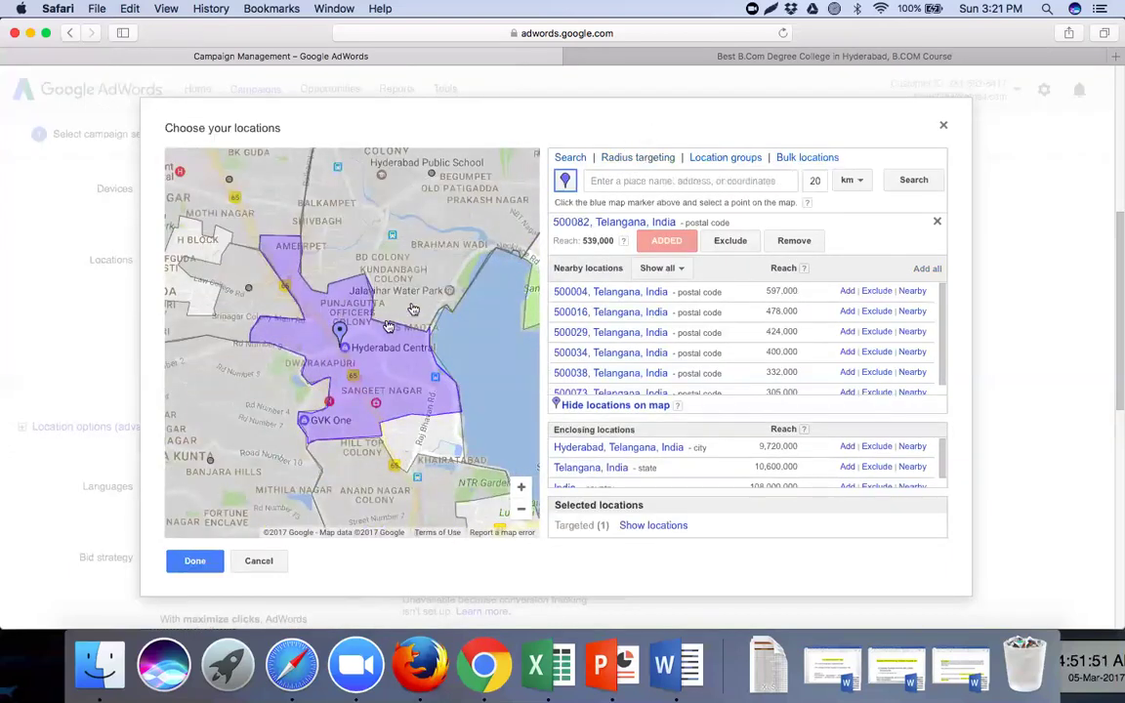
{"action": "left_click", "coordinate": [520, 486]}
{"action": "left_click", "coordinate": [519, 486]}
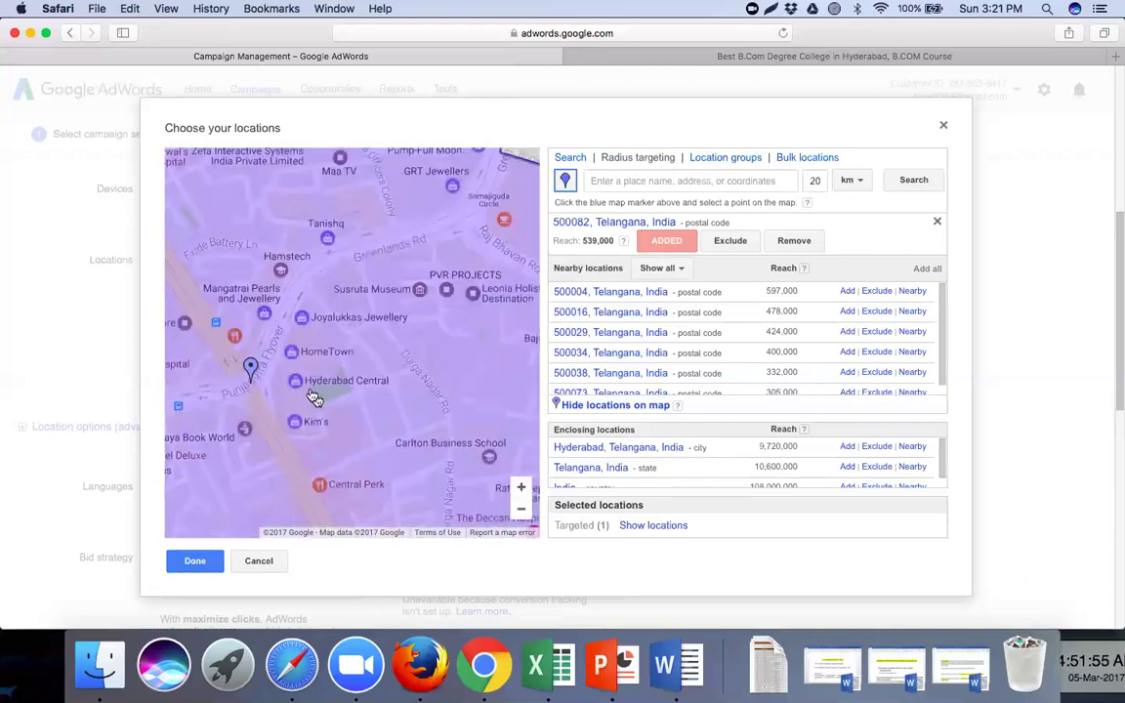
{"action": "left_click", "coordinate": [300, 384]}
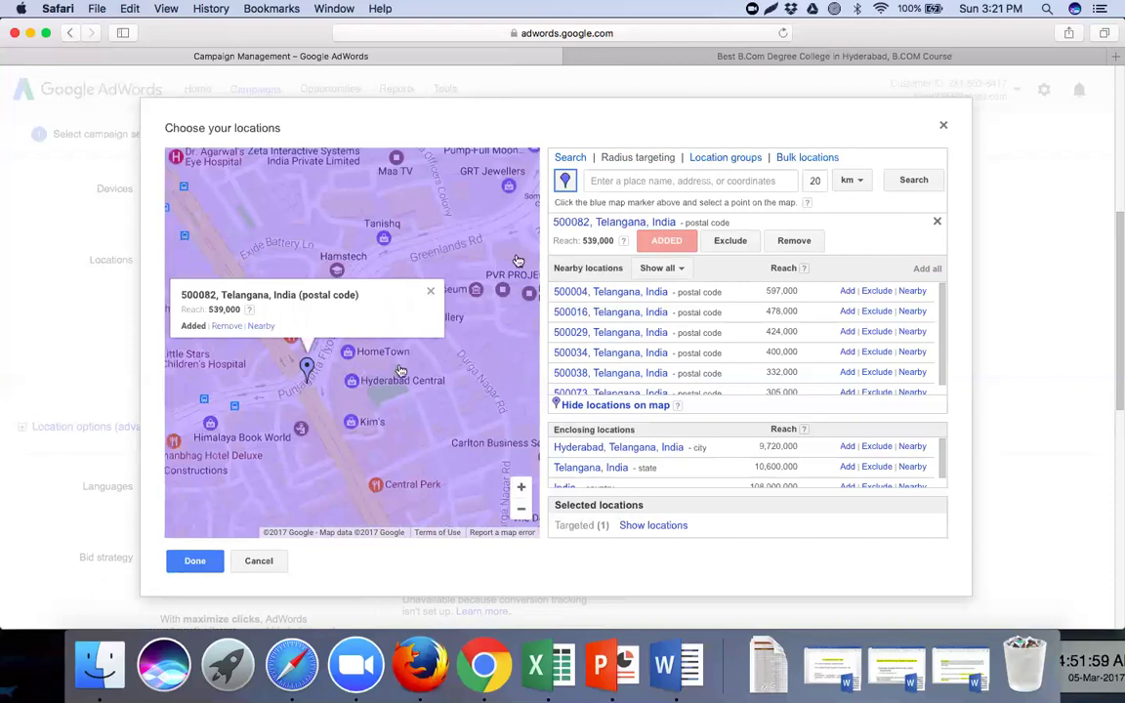
{"action": "left_click", "coordinate": [661, 182]}
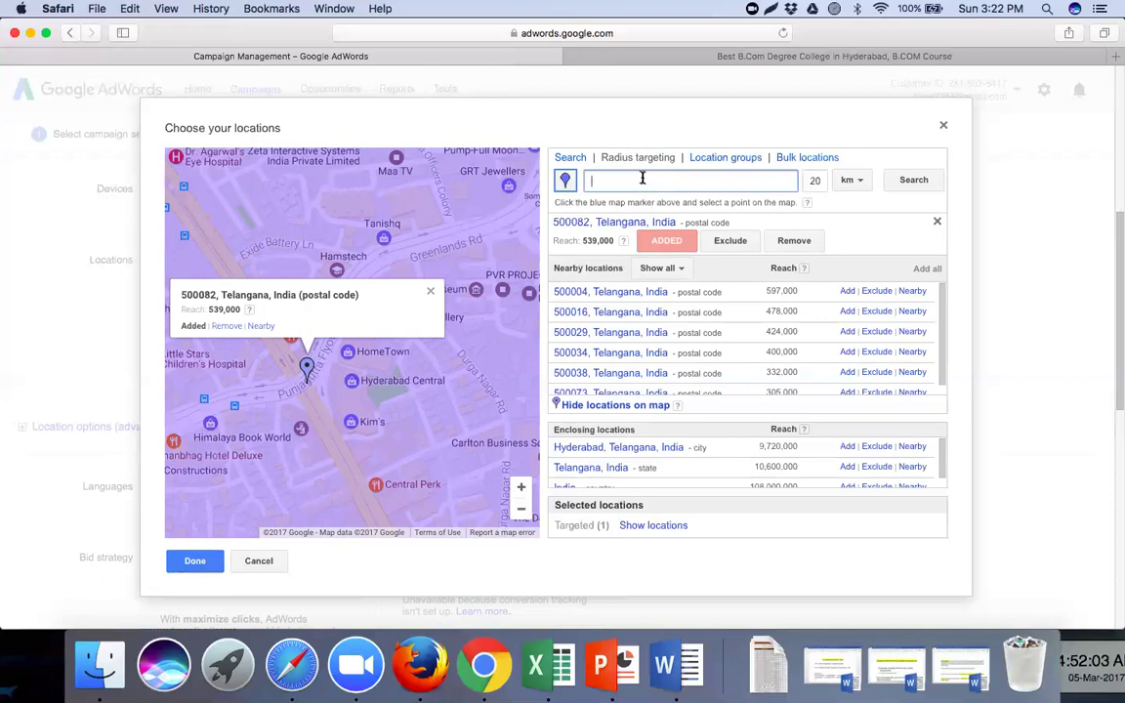
{"action": "left_click", "coordinate": [430, 290]}
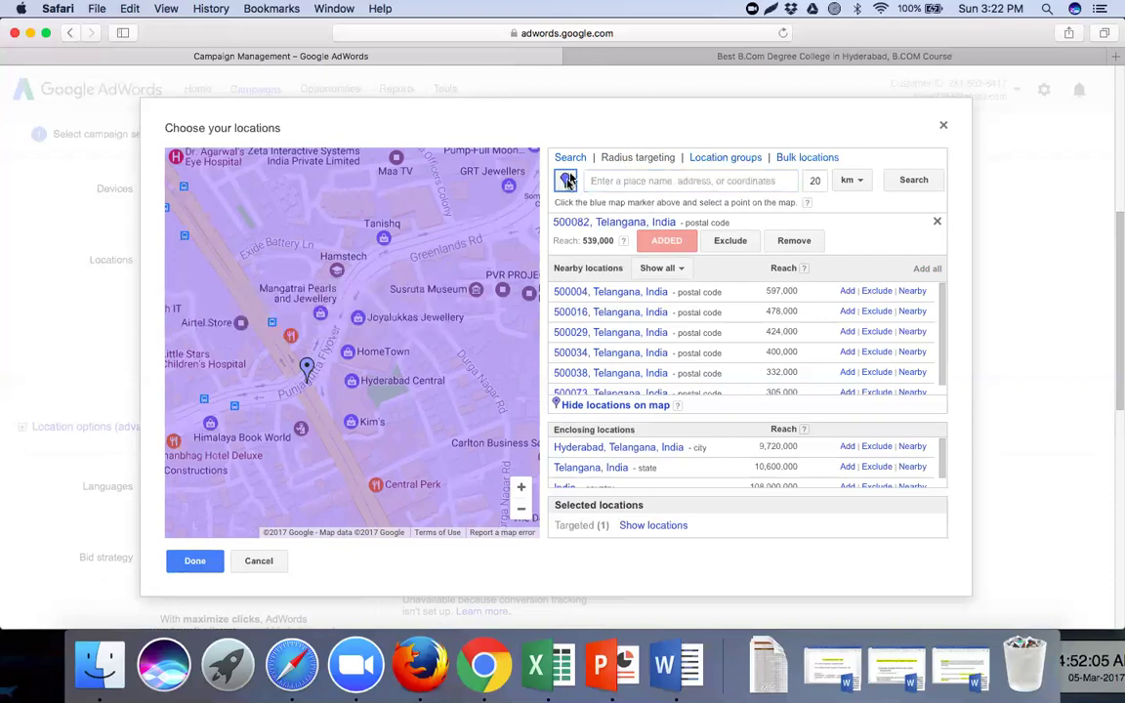
{"action": "left_click", "coordinate": [405, 381]}
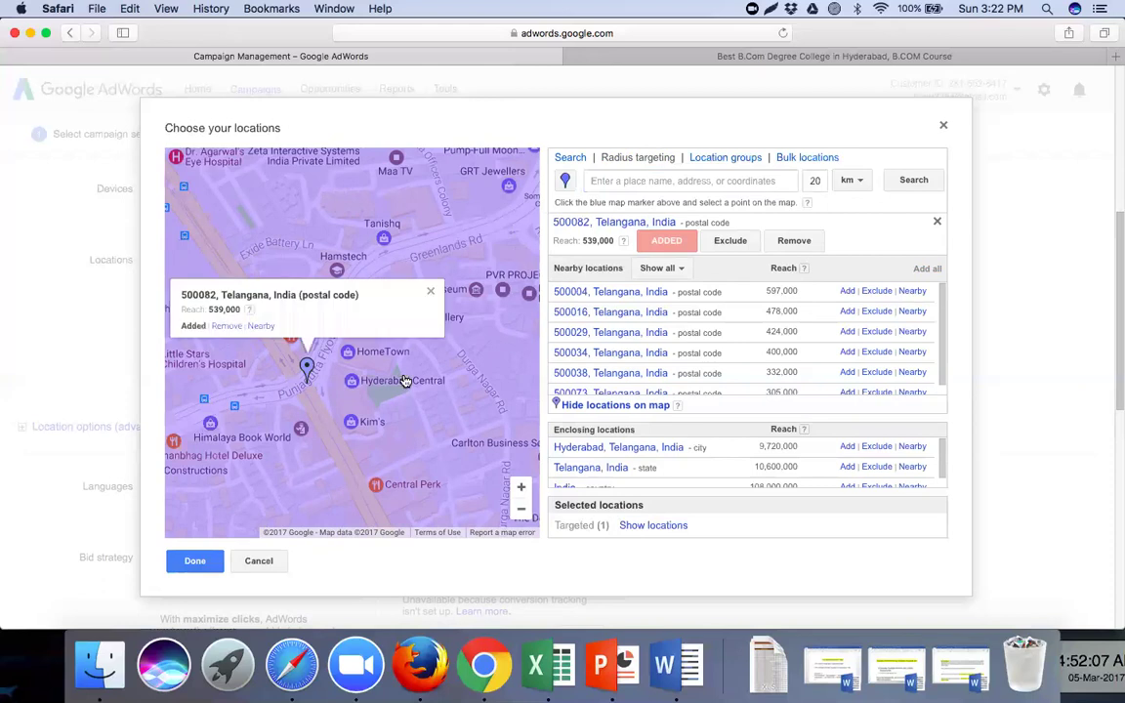
{"action": "left_click", "coordinate": [225, 329]}
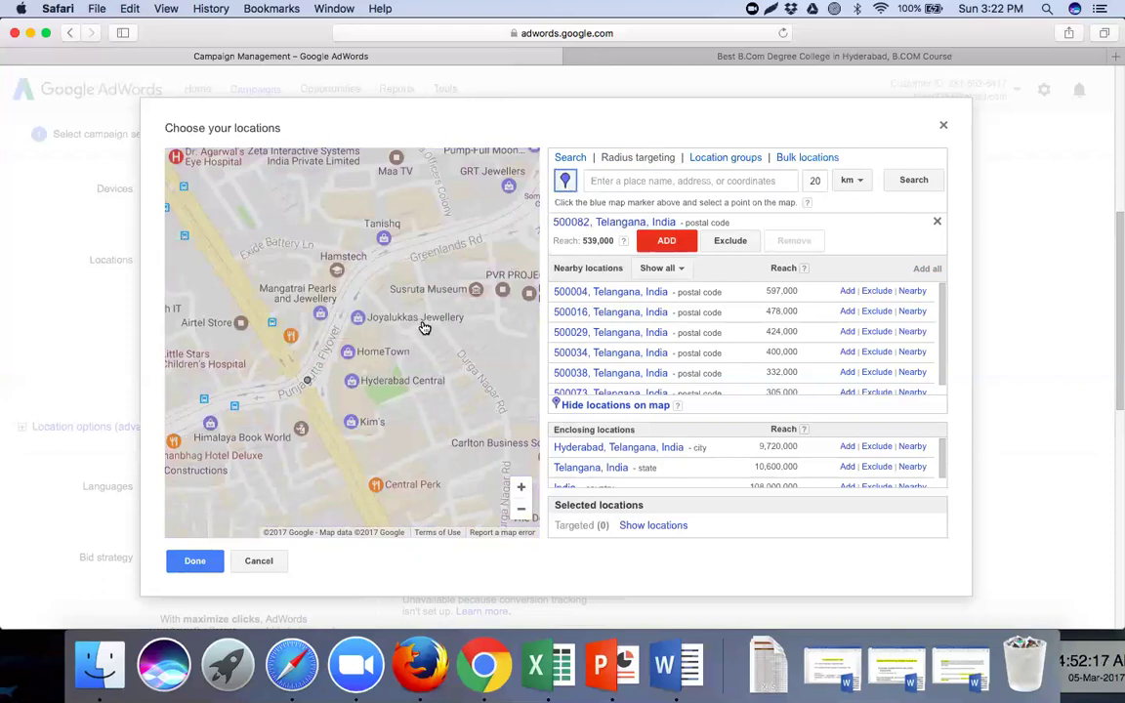
Zoom the map in further and ready the marker tool for a new radius centre
{"action": "left_click", "coordinate": [520, 486]}
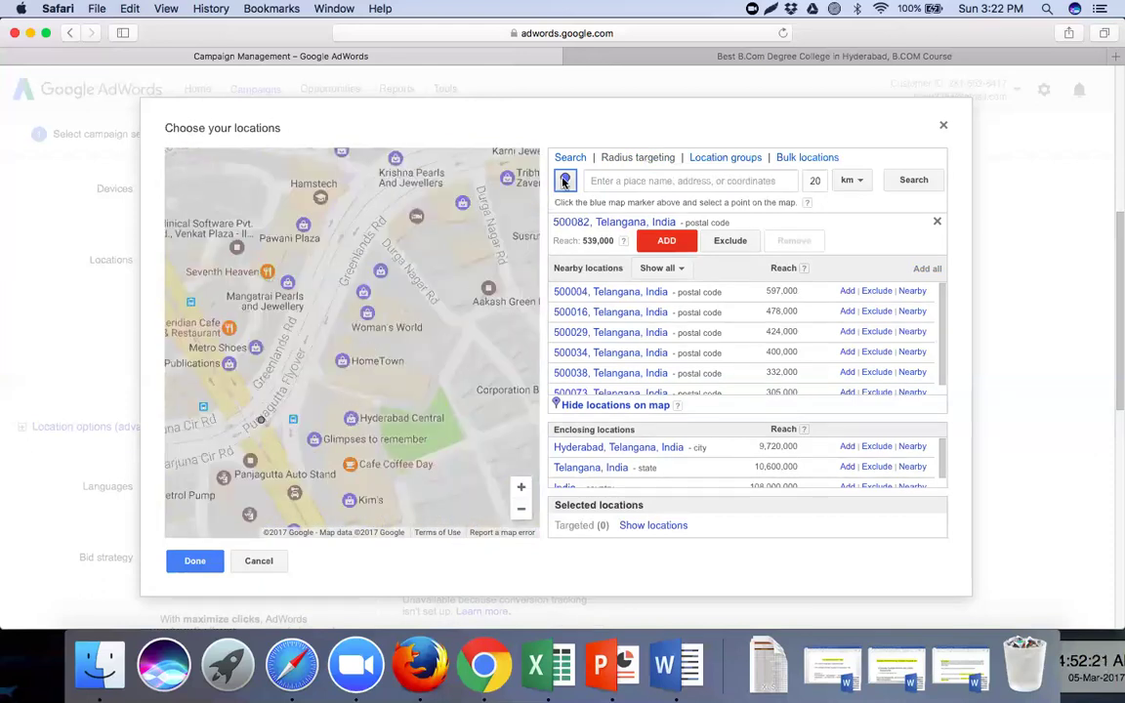
{"action": "left_click", "coordinate": [853, 182]}
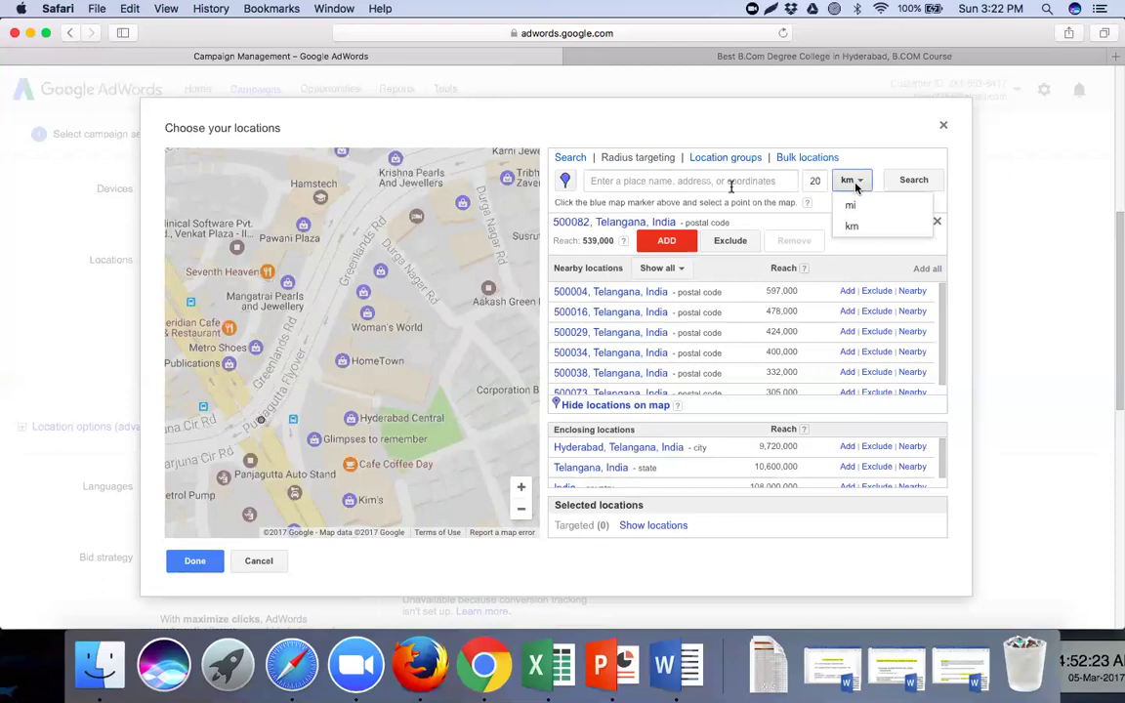
{"action": "left_click", "coordinate": [622, 181]}
{"action": "left_click", "coordinate": [566, 182]}
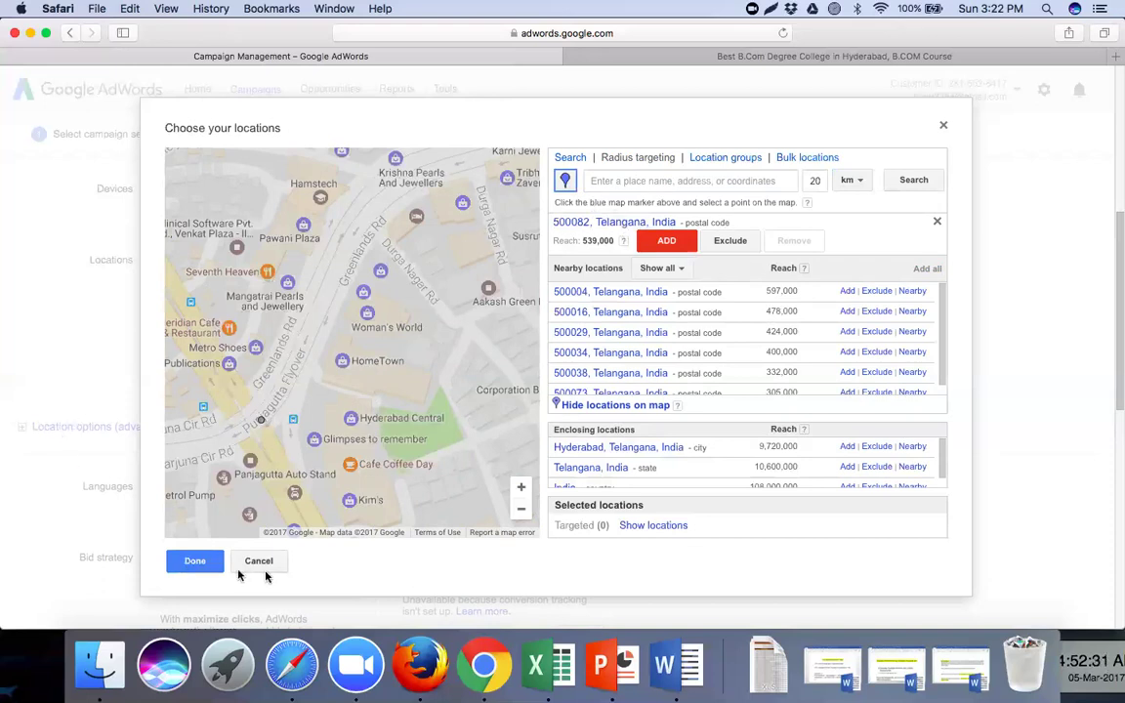
Search '0082' again and open the map of locations near 500082
{"action": "left_click", "coordinate": [192, 559]}
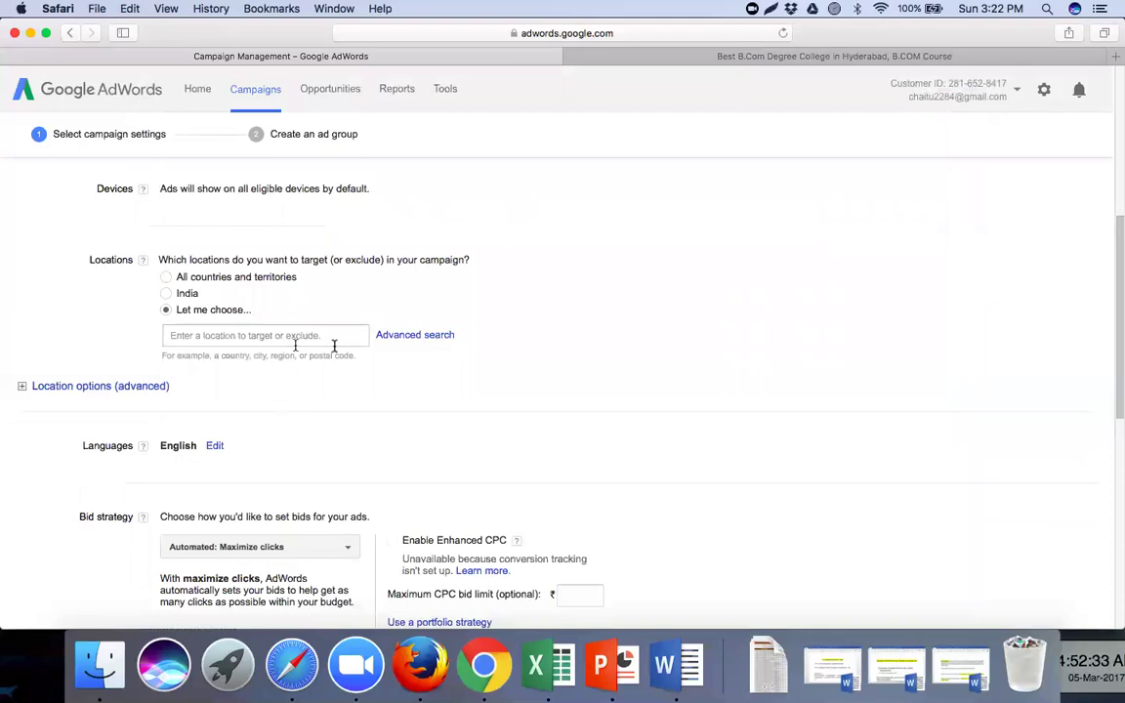
{"action": "left_click", "coordinate": [336, 335]}
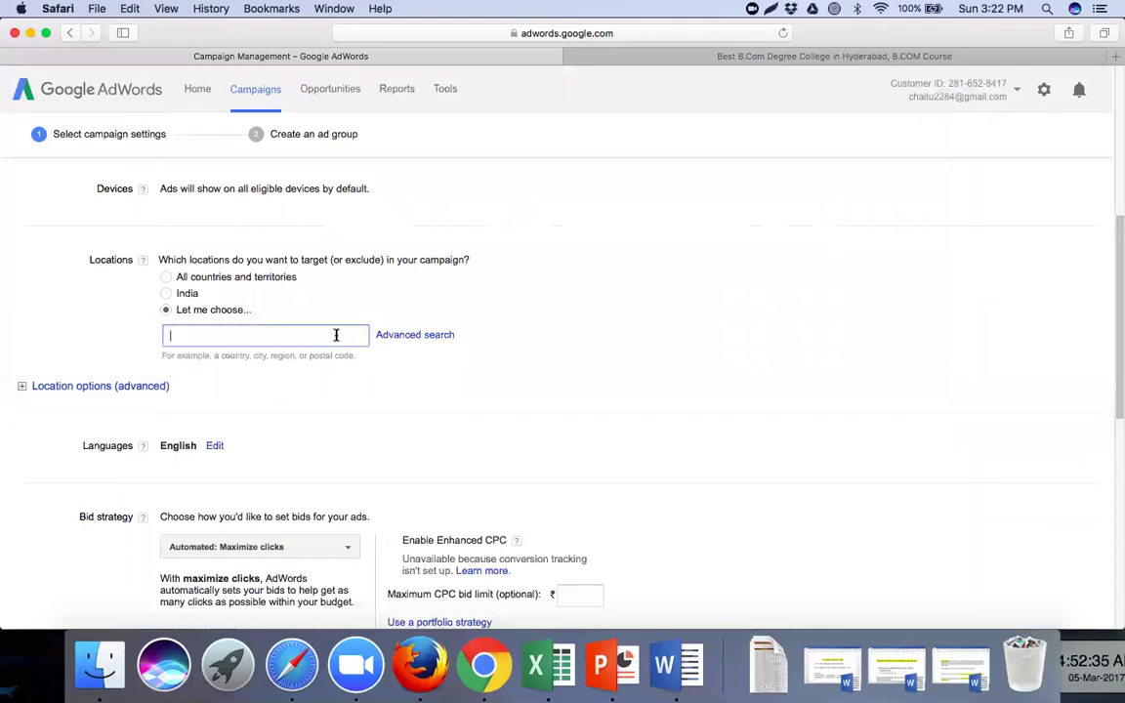
{"action": "type", "text": "00082"}
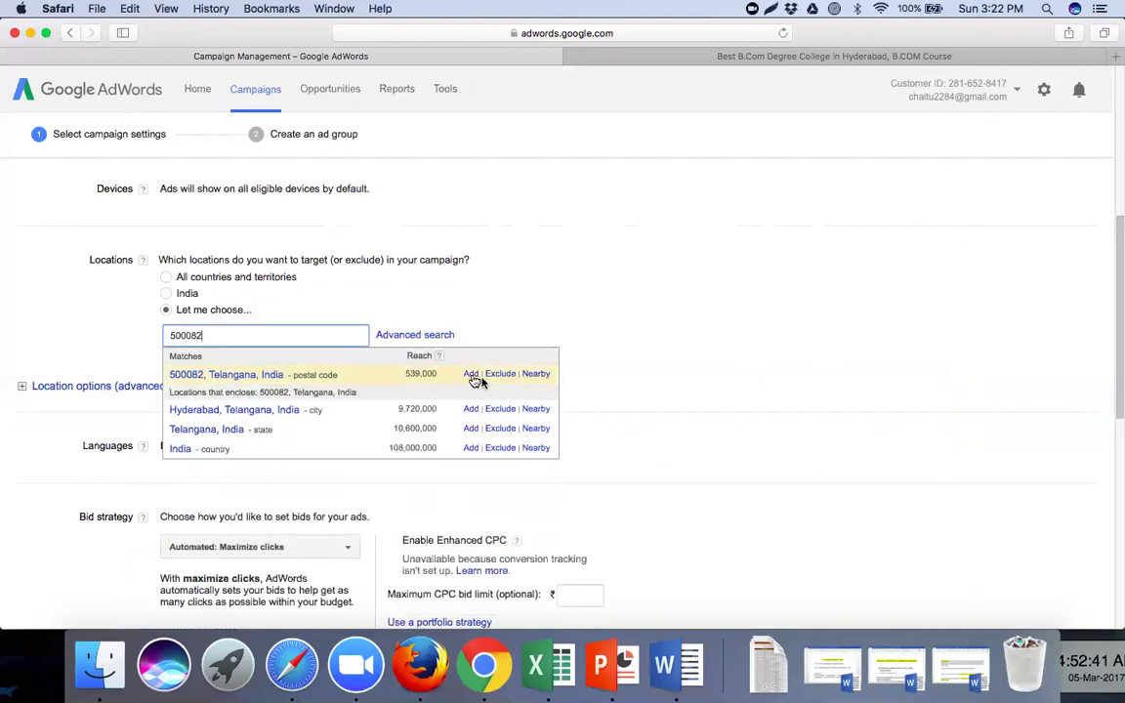
{"action": "left_click", "coordinate": [532, 376]}
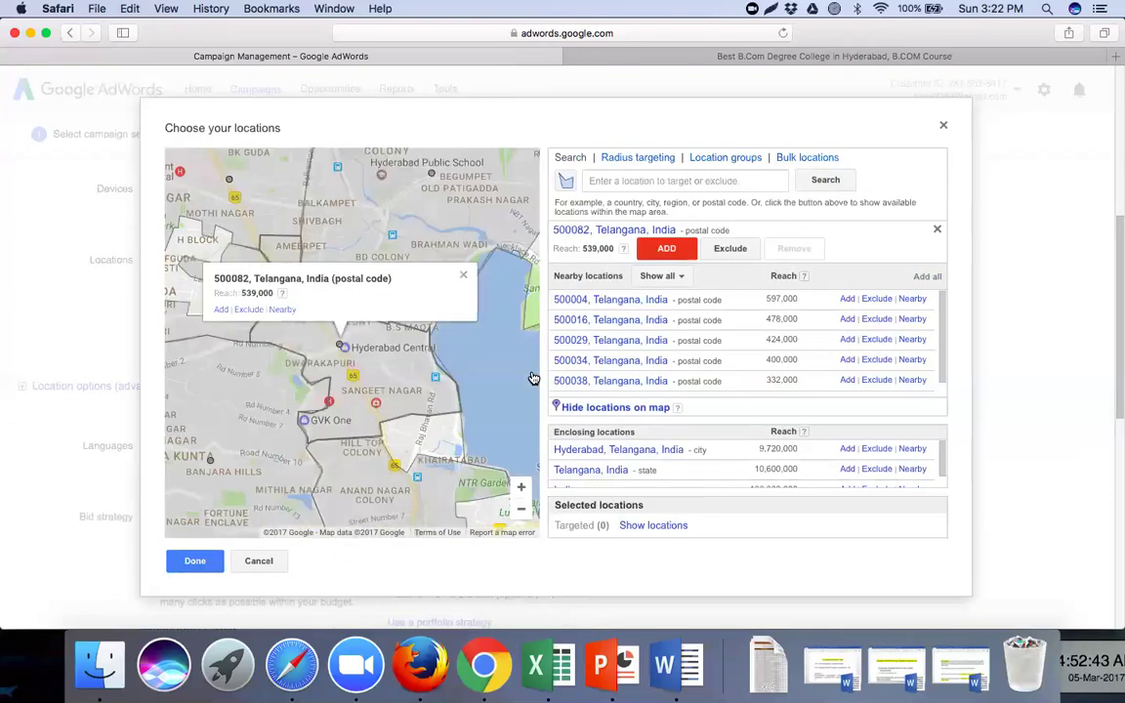
Switch to radius targeting around Punjagutta, set the unit to miles and clear the radius value
{"action": "left_click", "coordinate": [632, 160]}
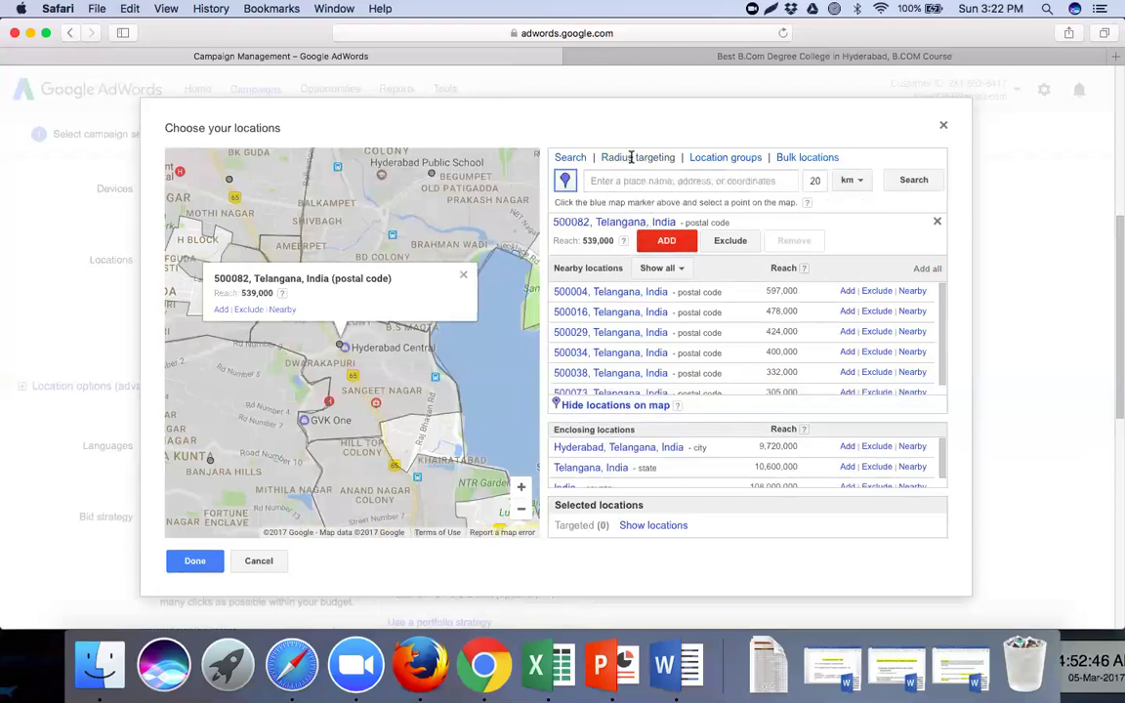
{"action": "left_click", "coordinate": [565, 182]}
{"action": "left_click", "coordinate": [462, 274]}
{"action": "left_click", "coordinate": [520, 488]}
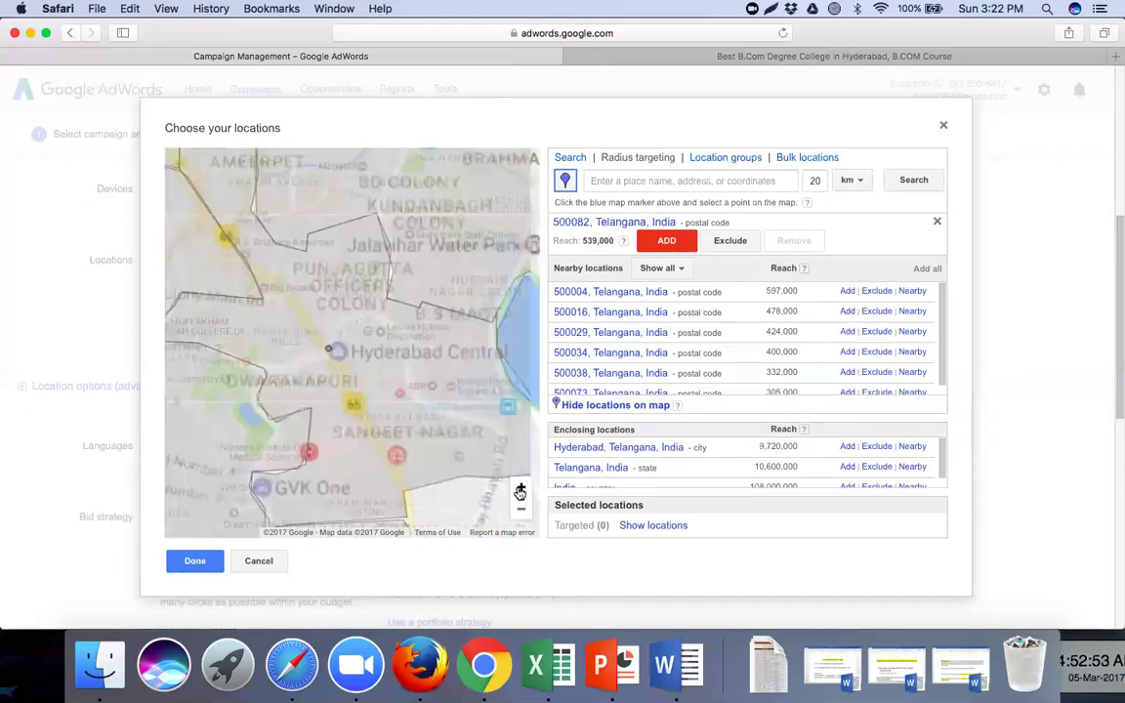
{"action": "left_click", "coordinate": [520, 487]}
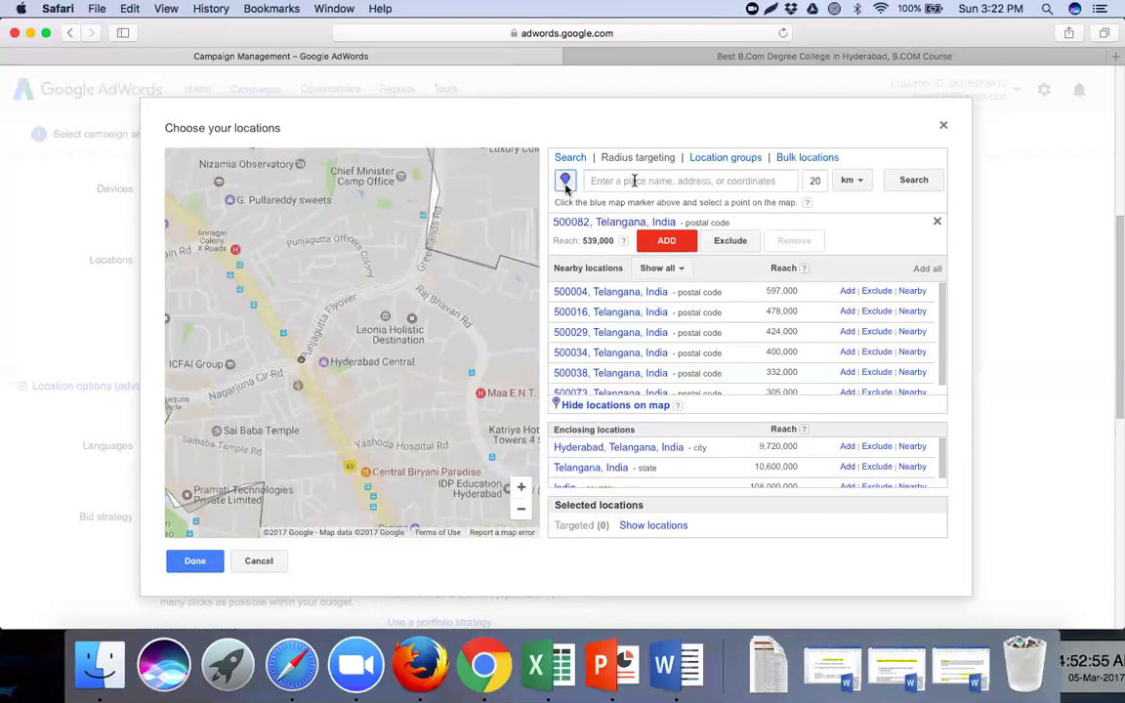
{"action": "left_click", "coordinate": [847, 179]}
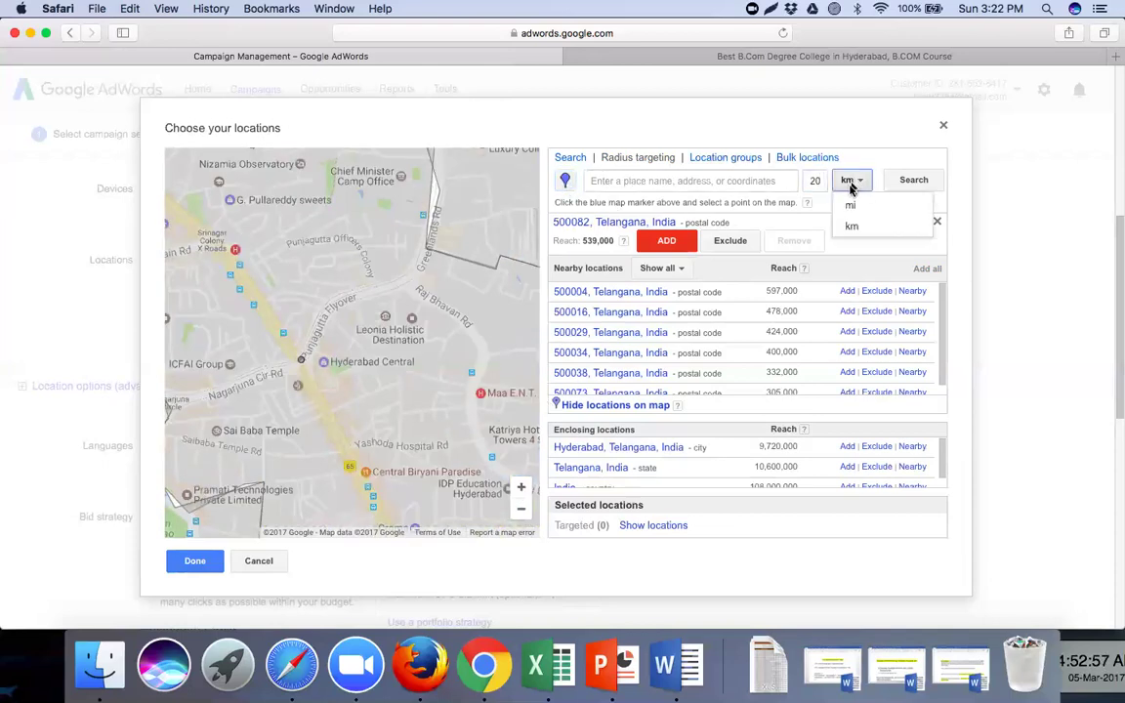
{"action": "left_click", "coordinate": [850, 209]}
{"action": "left_click", "coordinate": [820, 182]}
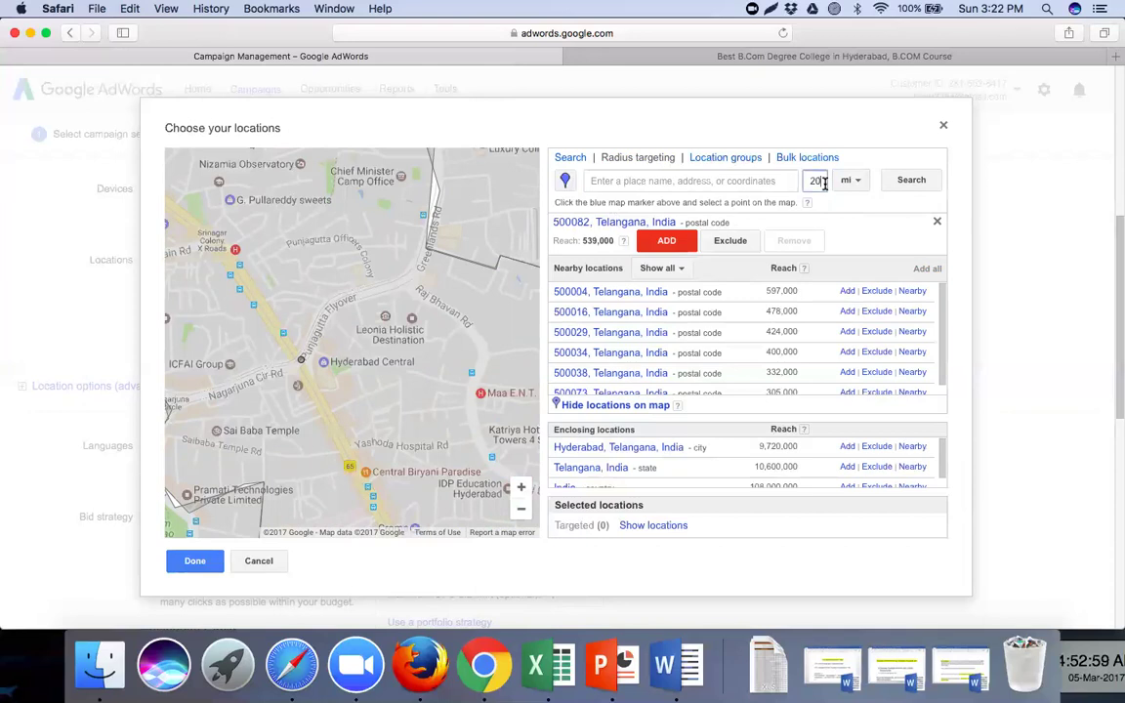
{"action": "key", "text": "BackSpace"}
{"action": "key", "text": "BackSpace"}
{"action": "left_click", "coordinate": [683, 182]}
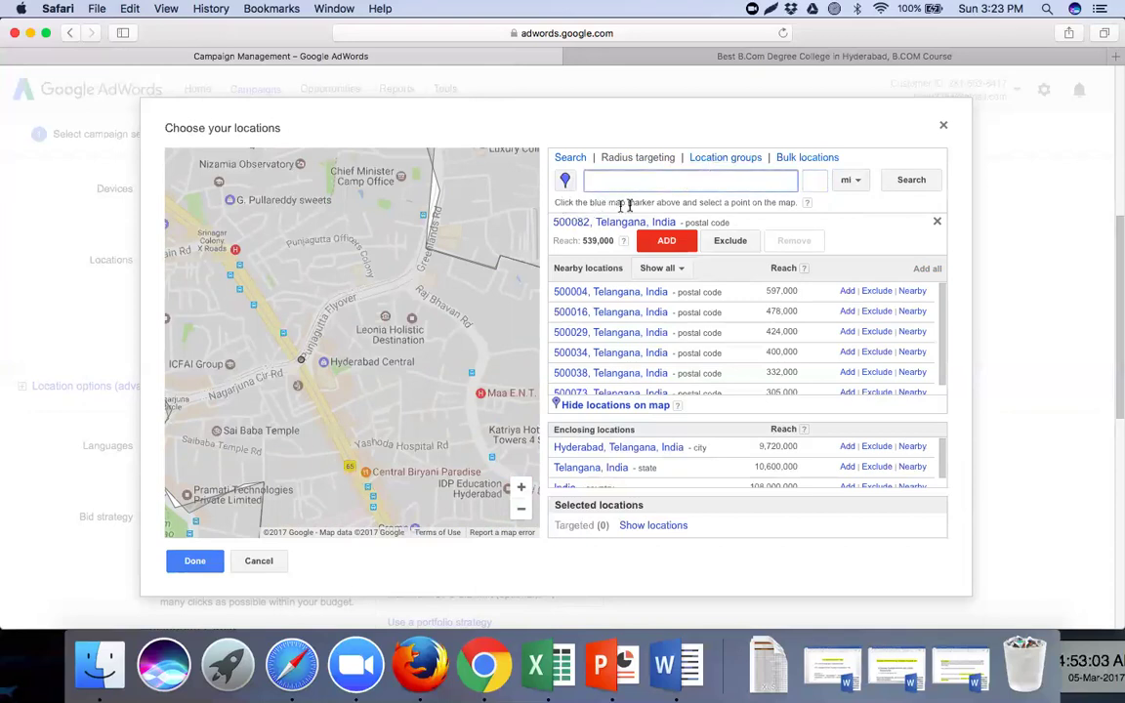
{"action": "left_click", "coordinate": [566, 181]}
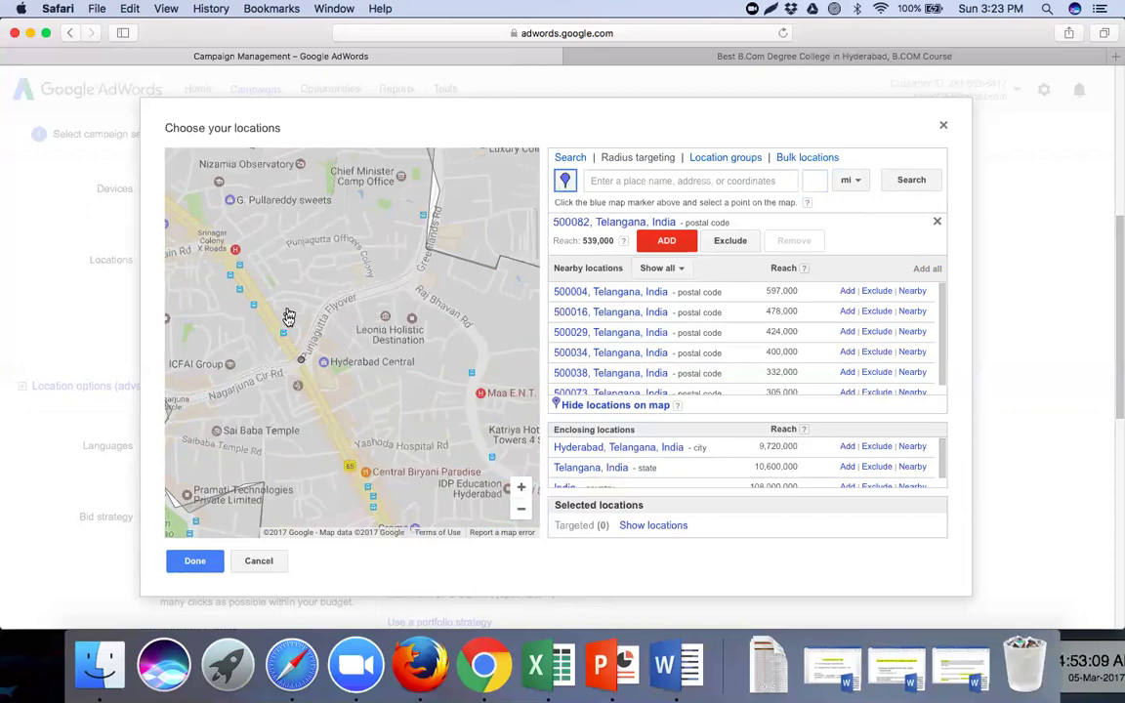
Toggle between Search and Radius, then zoom in around Punjagutta for a 20 mi radius marker
{"action": "left_click", "coordinate": [520, 509]}
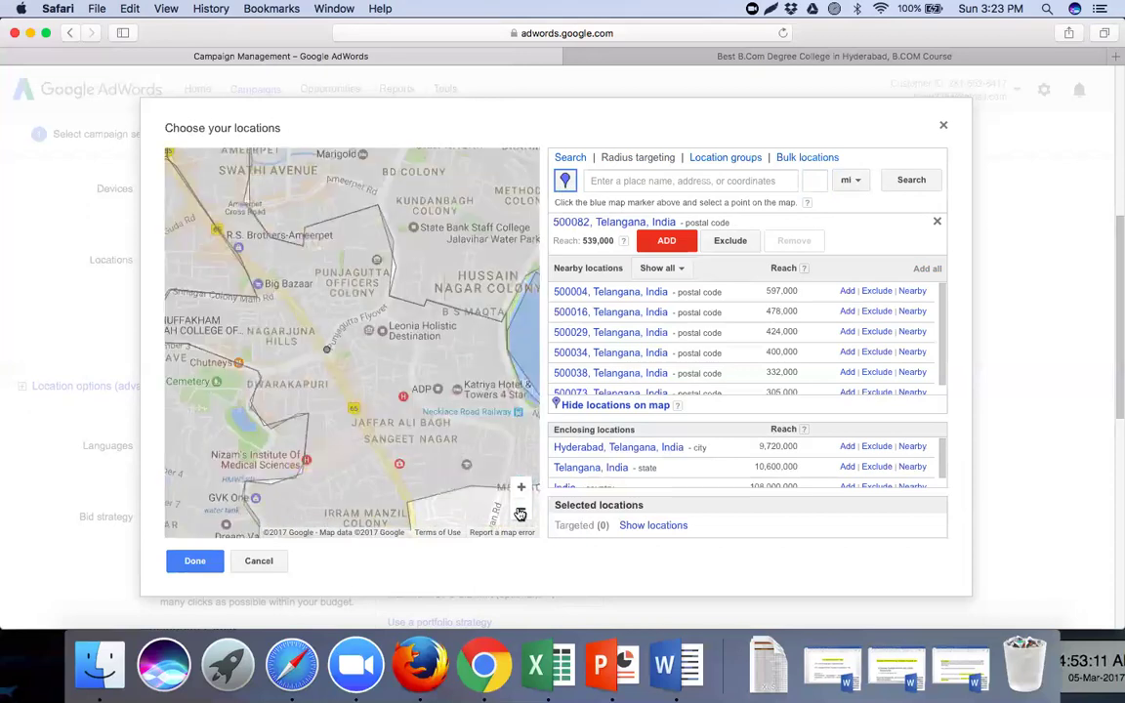
{"action": "left_click", "coordinate": [520, 510]}
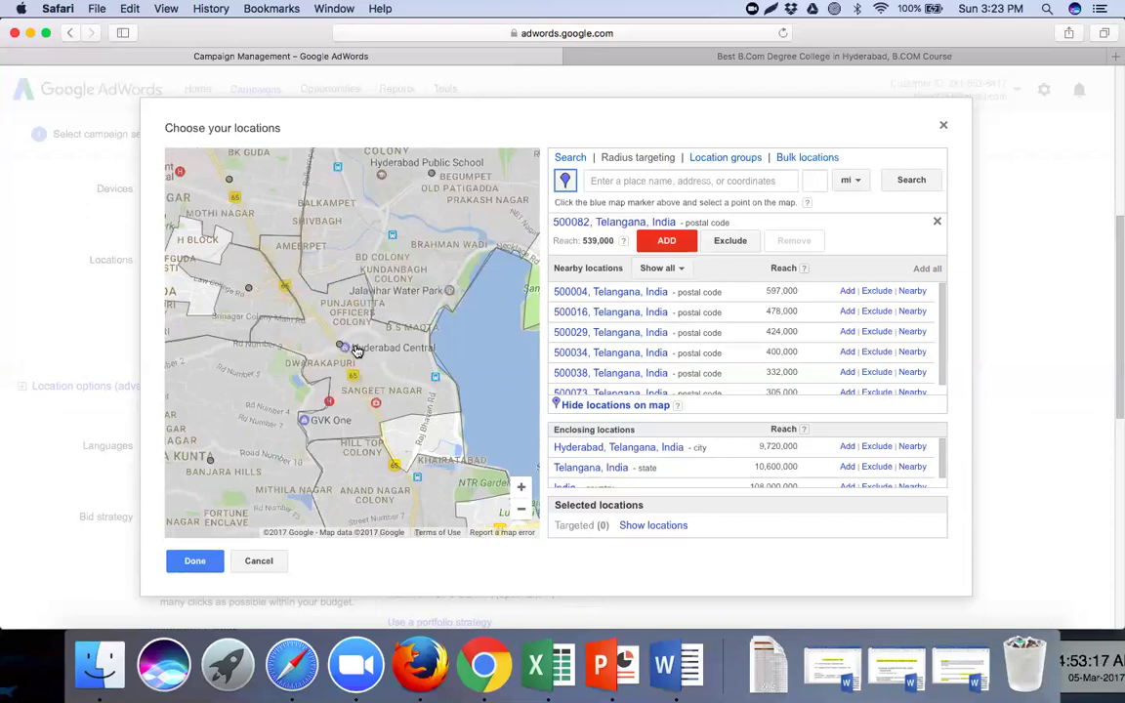
{"action": "left_click", "coordinate": [574, 158]}
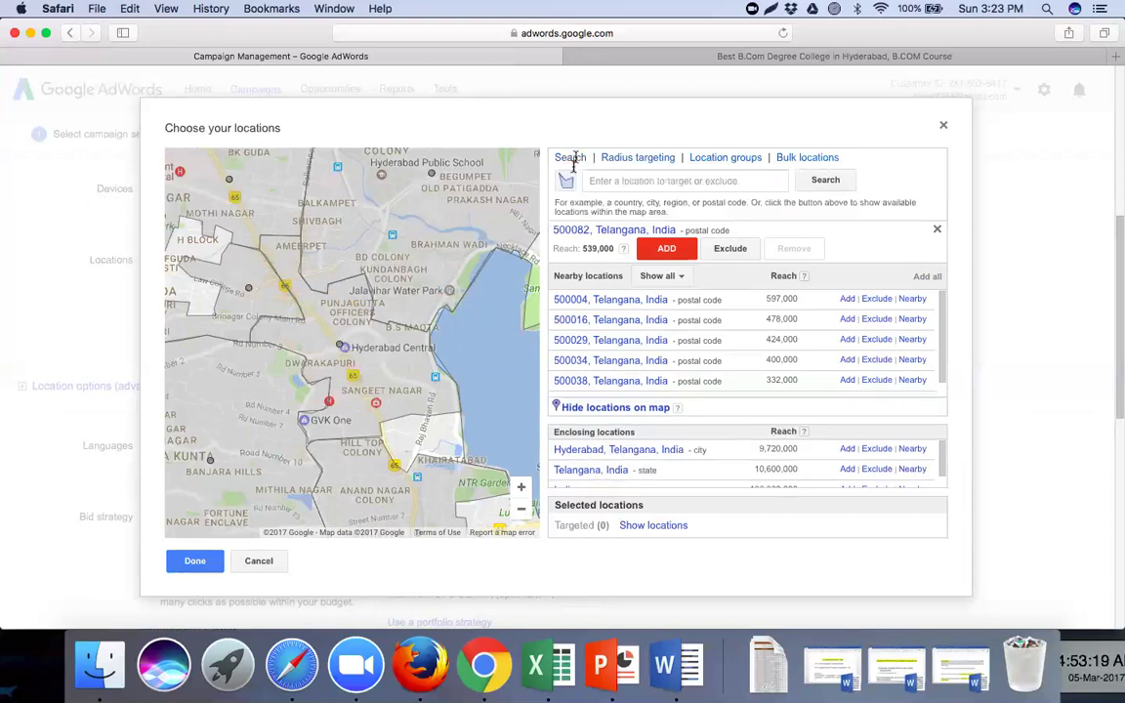
{"action": "left_click", "coordinate": [568, 181]}
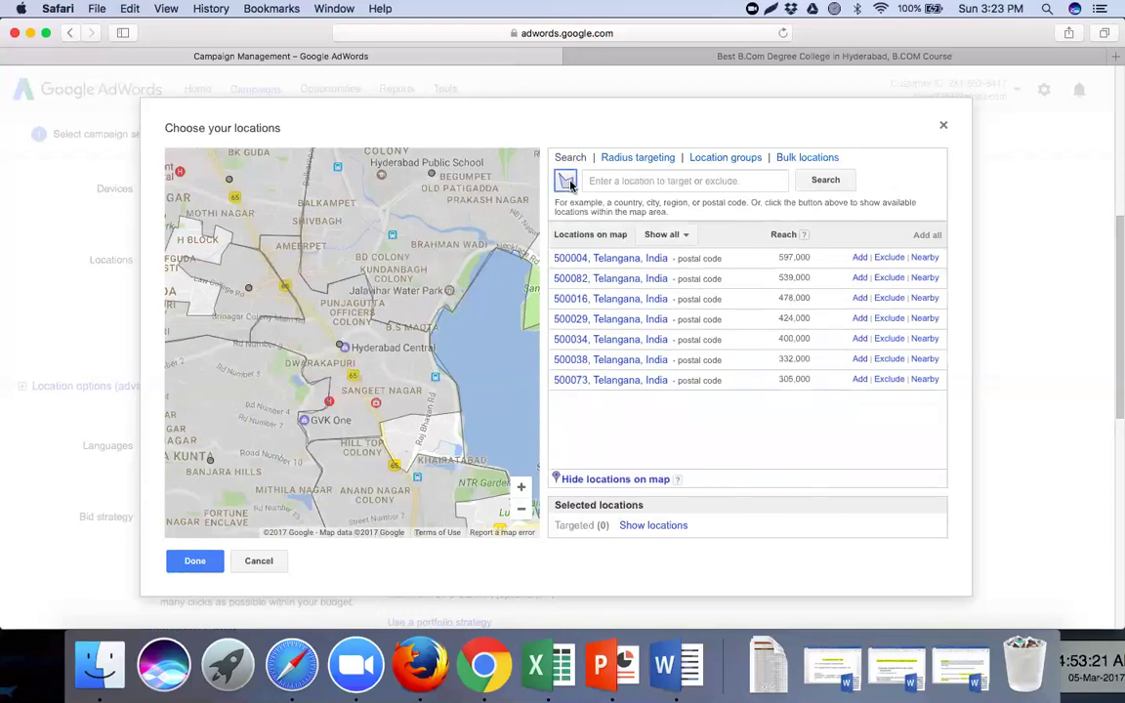
{"action": "left_click", "coordinate": [621, 159]}
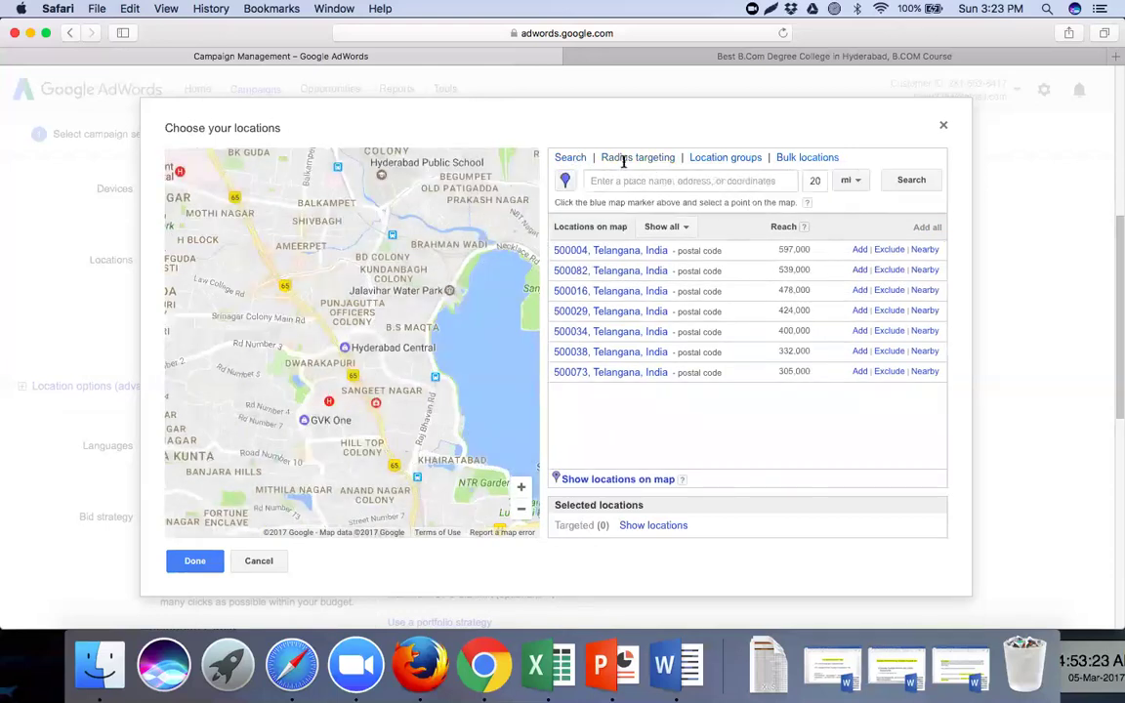
{"action": "left_click", "coordinate": [520, 488]}
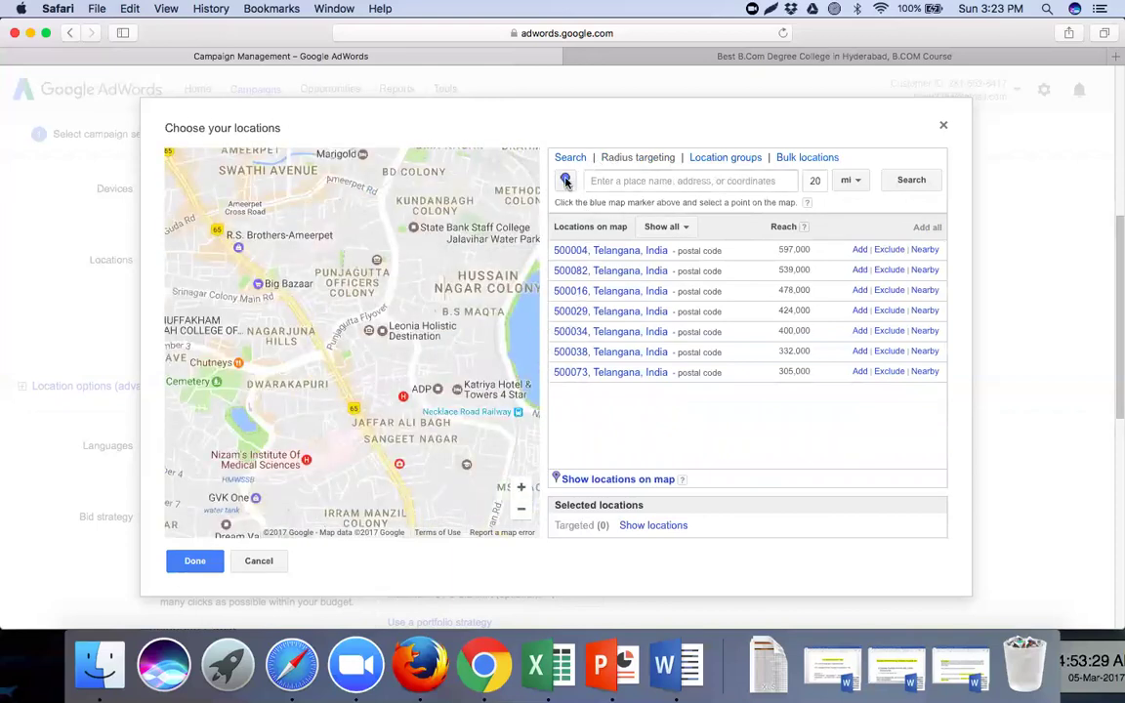
{"action": "left_click", "coordinate": [522, 488]}
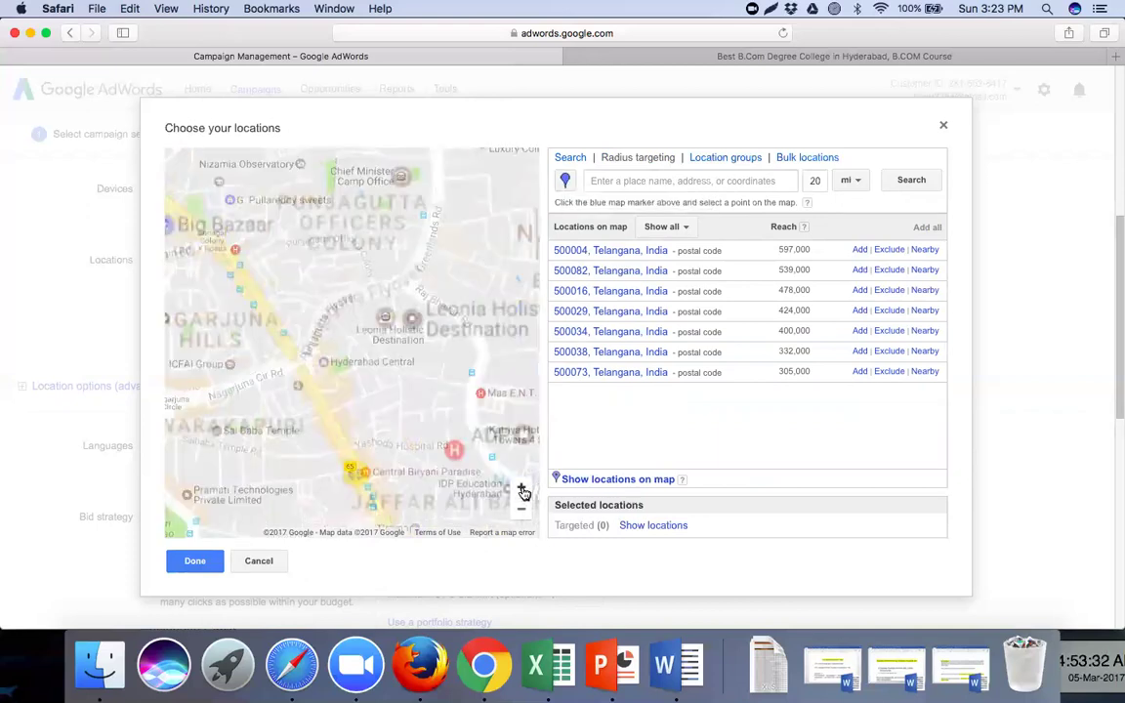
{"action": "left_click", "coordinate": [566, 182]}
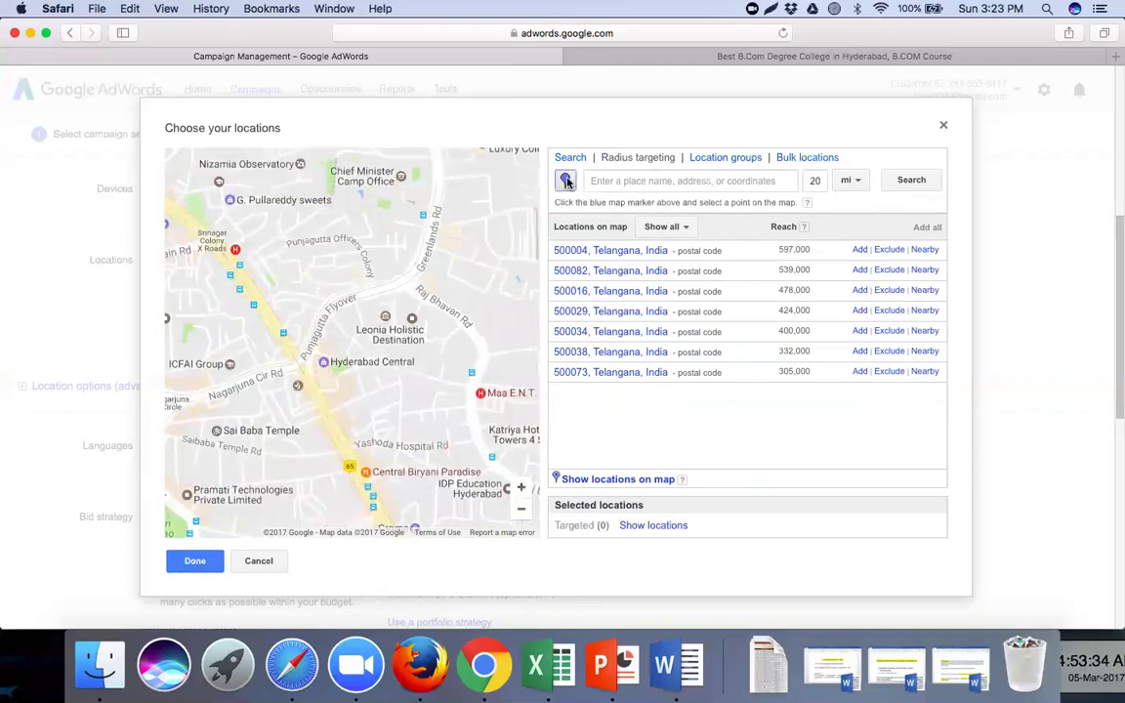
Target a 5 km radius around the Hyderabad Central point and confirm the location
{"action": "left_click", "coordinate": [328, 366]}
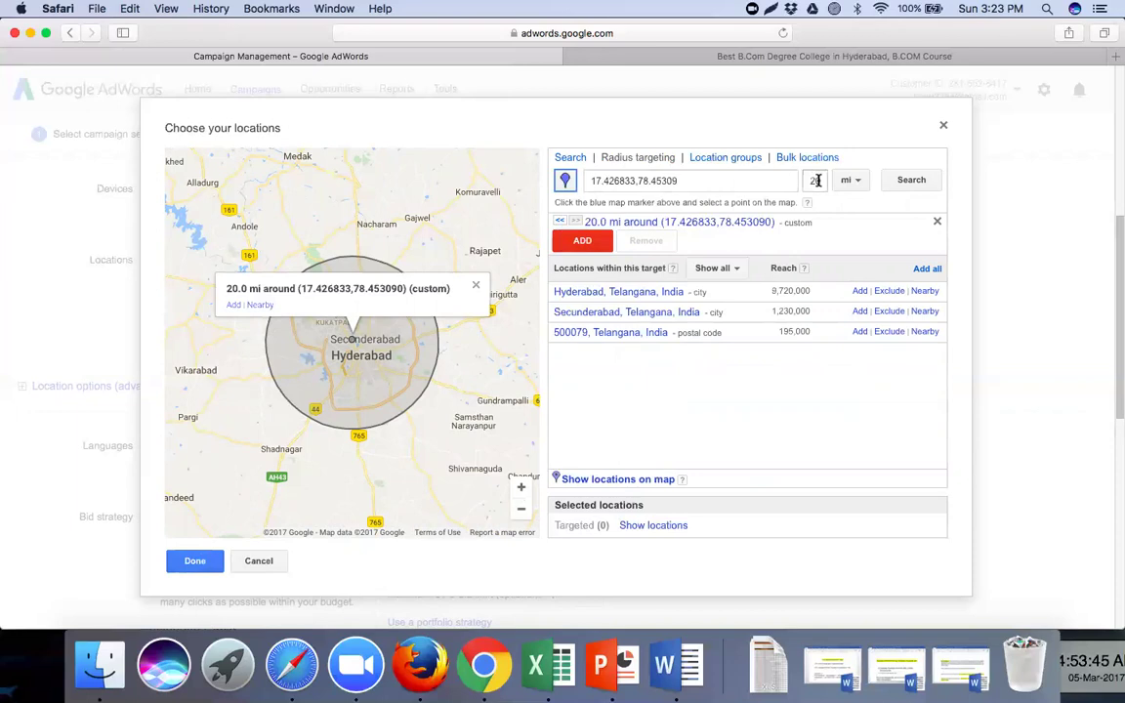
{"action": "type", "text": "5"}
{"action": "left_click", "coordinate": [849, 180]}
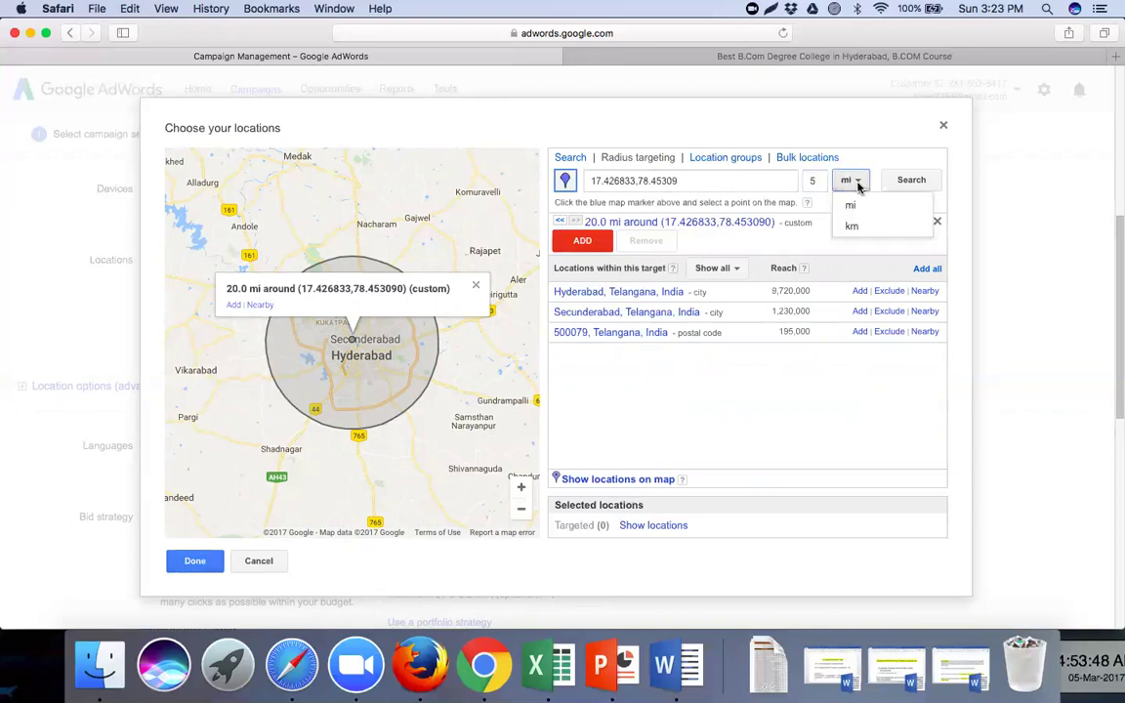
{"action": "left_click", "coordinate": [853, 225]}
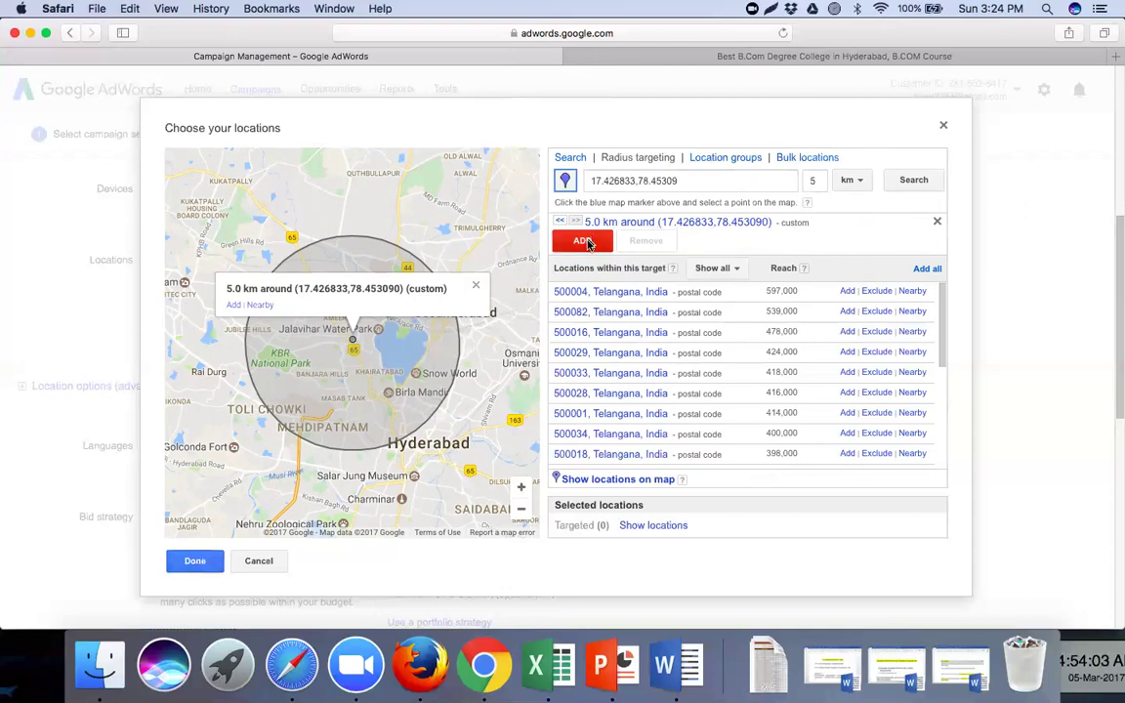
{"action": "left_click", "coordinate": [586, 244]}
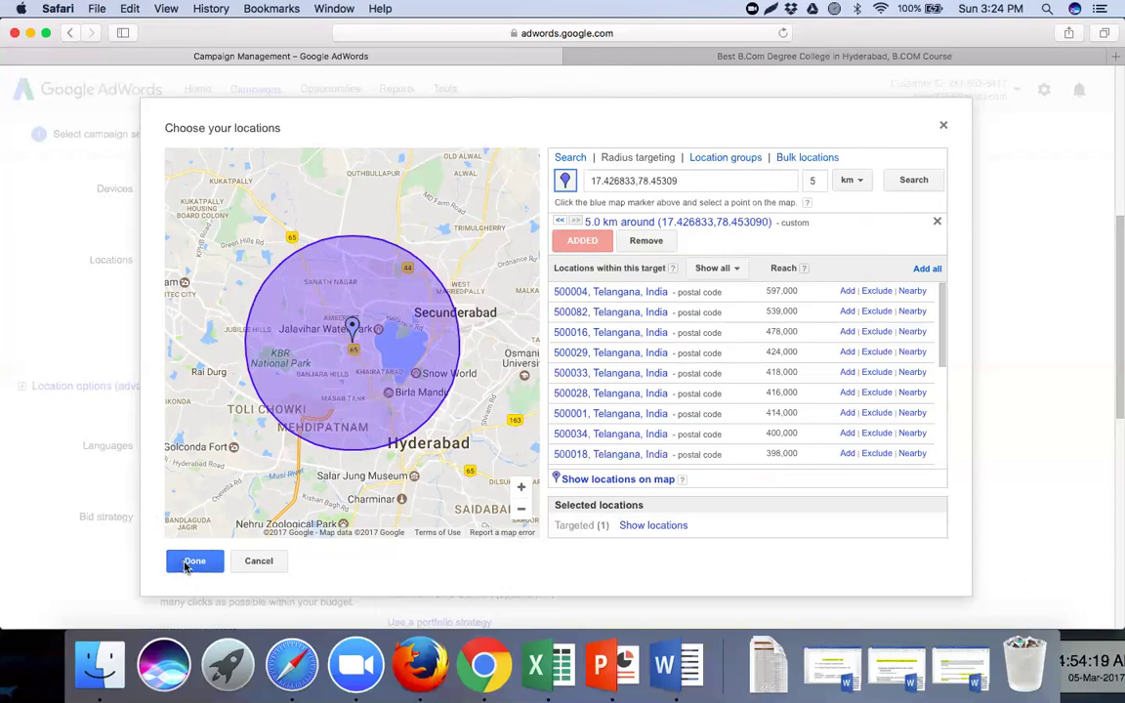
{"action": "left_click", "coordinate": [191, 561]}
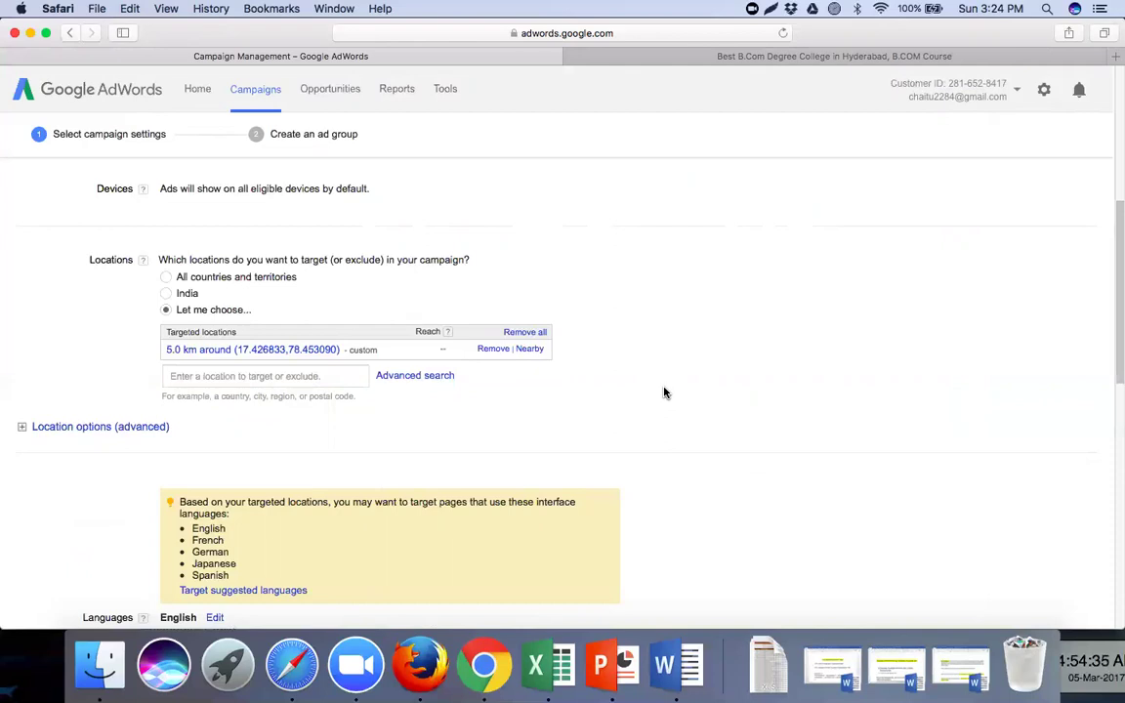
{"action": "scroll", "coordinate": [683, 390], "scroll_direction": "down", "scroll_amount": 5}
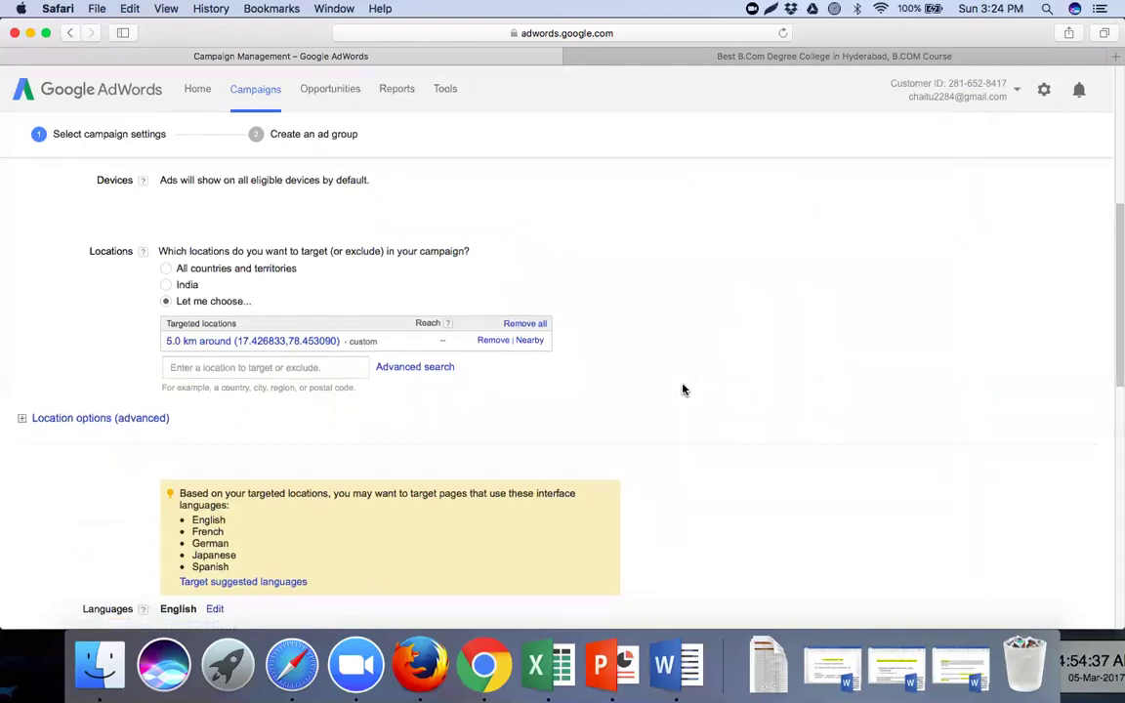
{"action": "scroll", "coordinate": [683, 389], "scroll_direction": "down", "scroll_amount": 1}
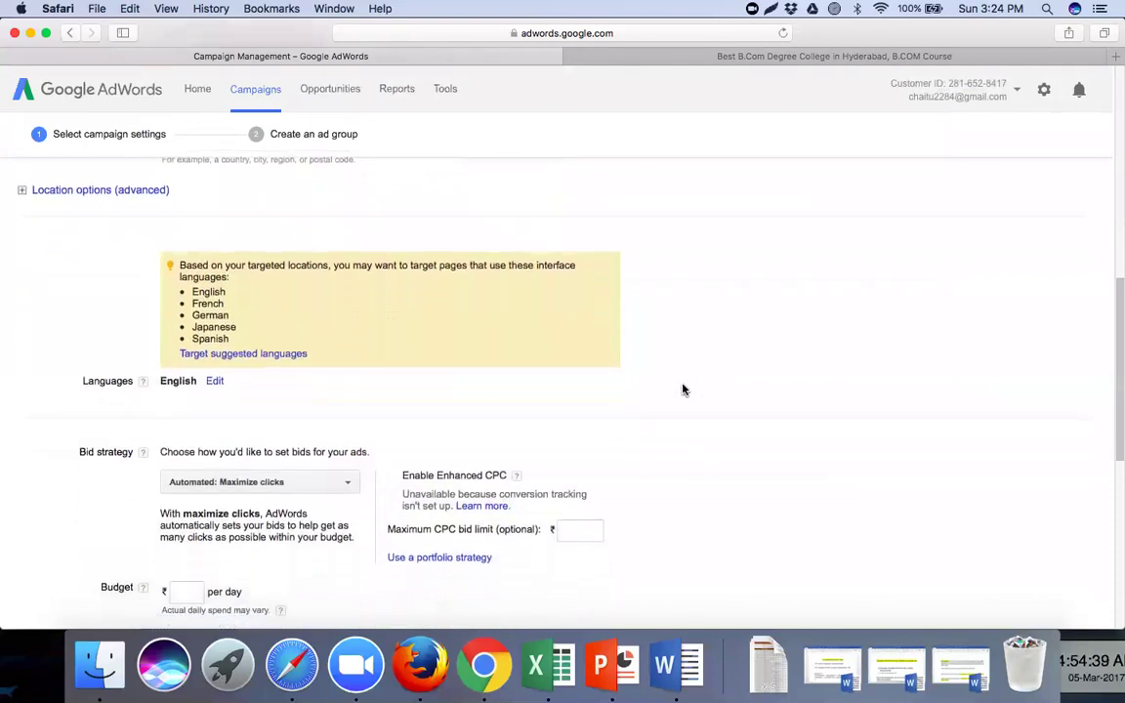
{"action": "scroll", "coordinate": [684, 390], "scroll_direction": "down", "scroll_amount": 1}
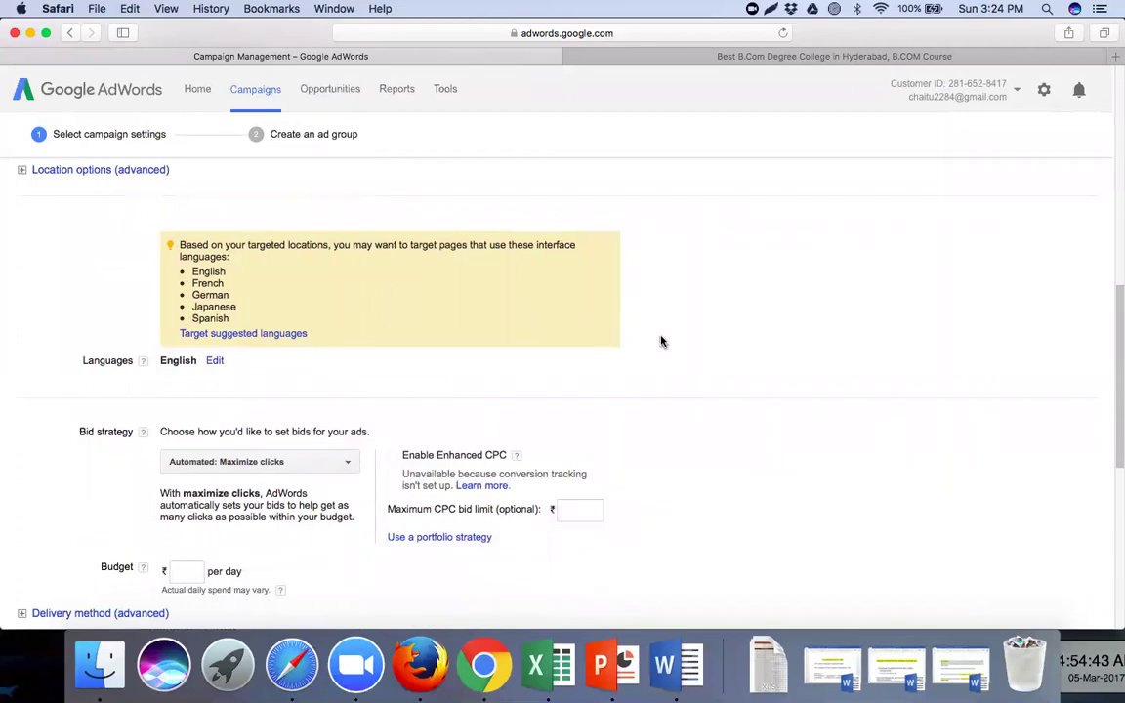
{"action": "scroll", "coordinate": [661, 341], "scroll_direction": "down", "scroll_amount": 1}
{"action": "scroll", "coordinate": [661, 340], "scroll_direction": "down", "scroll_amount": 3}
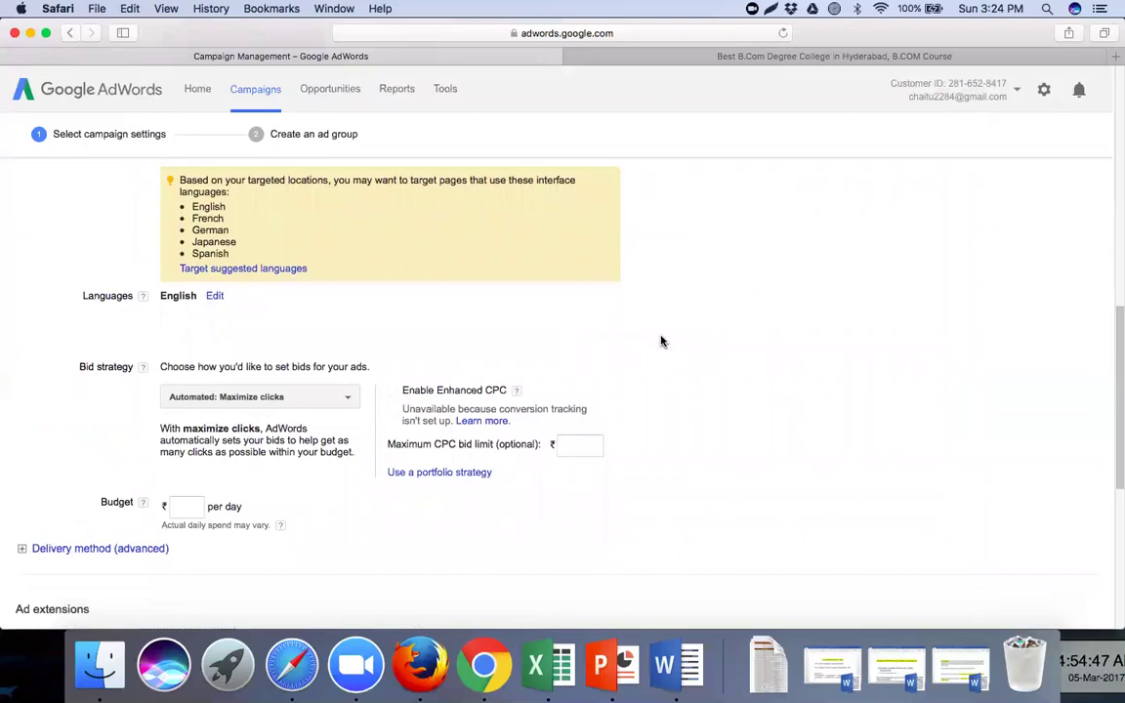
{"action": "scroll", "coordinate": [661, 341], "scroll_direction": "down", "scroll_amount": 2}
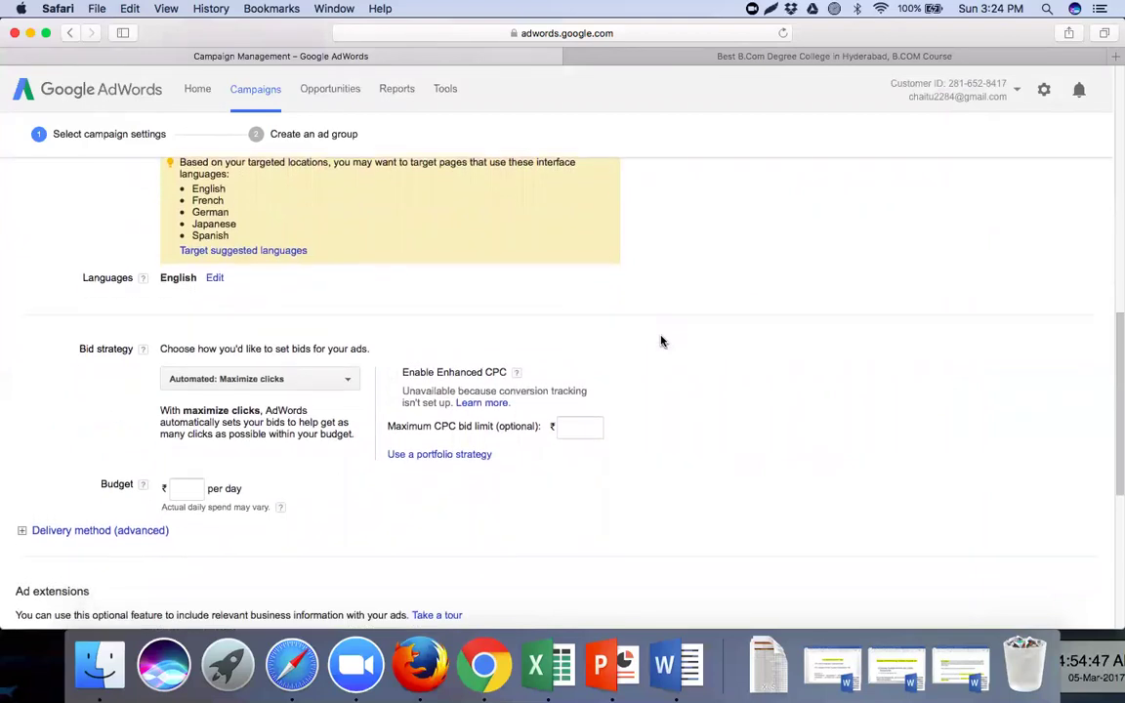
Add Urdu and Hindi to the campaign's target languages alongside English
{"action": "left_click", "coordinate": [215, 273]}
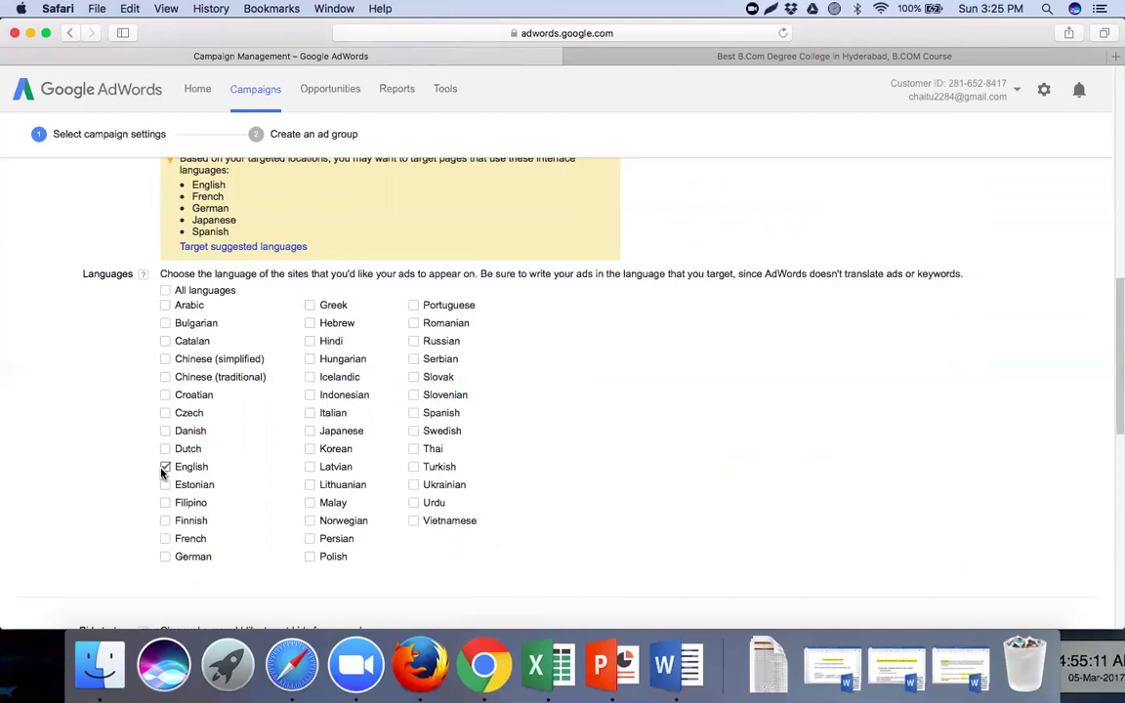
{"action": "left_click", "coordinate": [414, 502]}
{"action": "left_click", "coordinate": [310, 342]}
Check the EThames college site, then untick Hindi and Urdu so English is the only language
{"action": "left_click", "coordinate": [820, 59]}
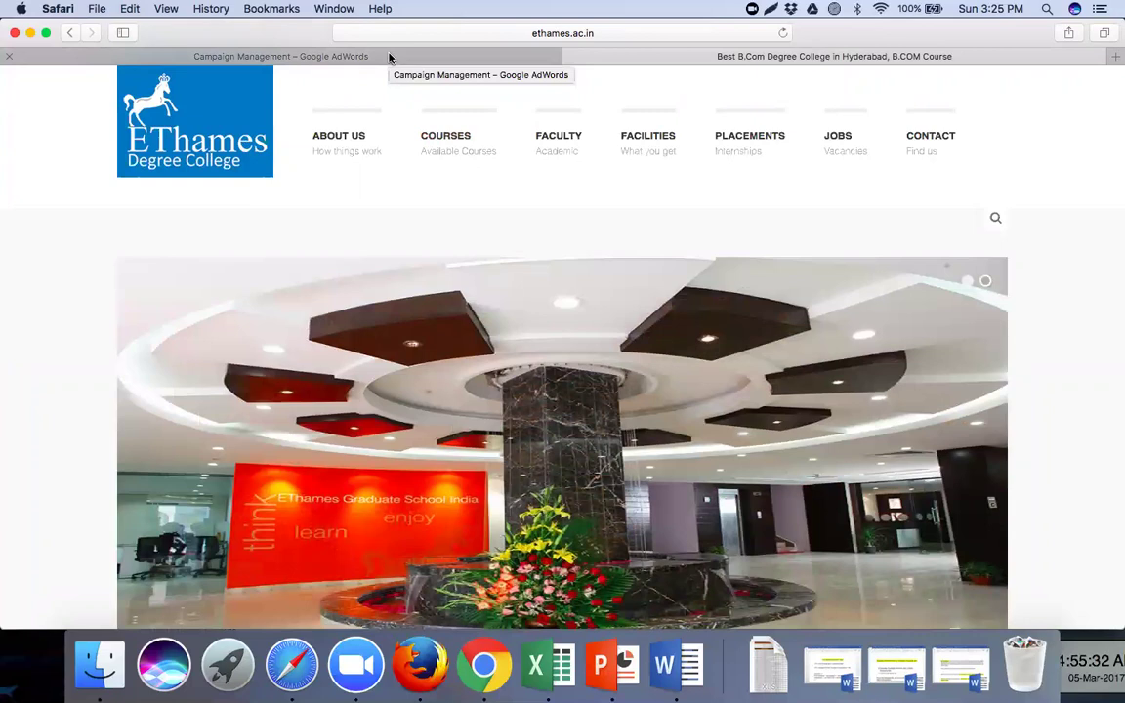
{"action": "left_click", "coordinate": [388, 57]}
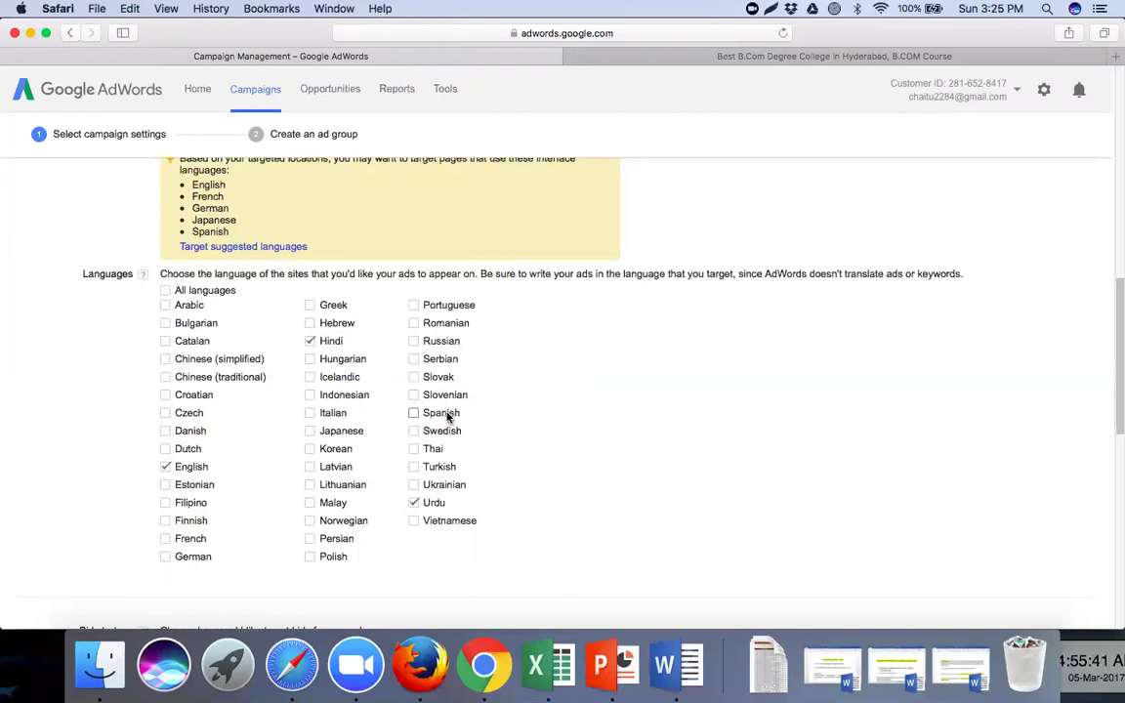
{"action": "left_click", "coordinate": [414, 503]}
{"action": "left_click", "coordinate": [414, 503]}
{"action": "left_click", "coordinate": [311, 341]}
{"action": "left_click", "coordinate": [311, 342]}
{"action": "left_click", "coordinate": [413, 503]}
{"action": "left_click", "coordinate": [799, 60]}
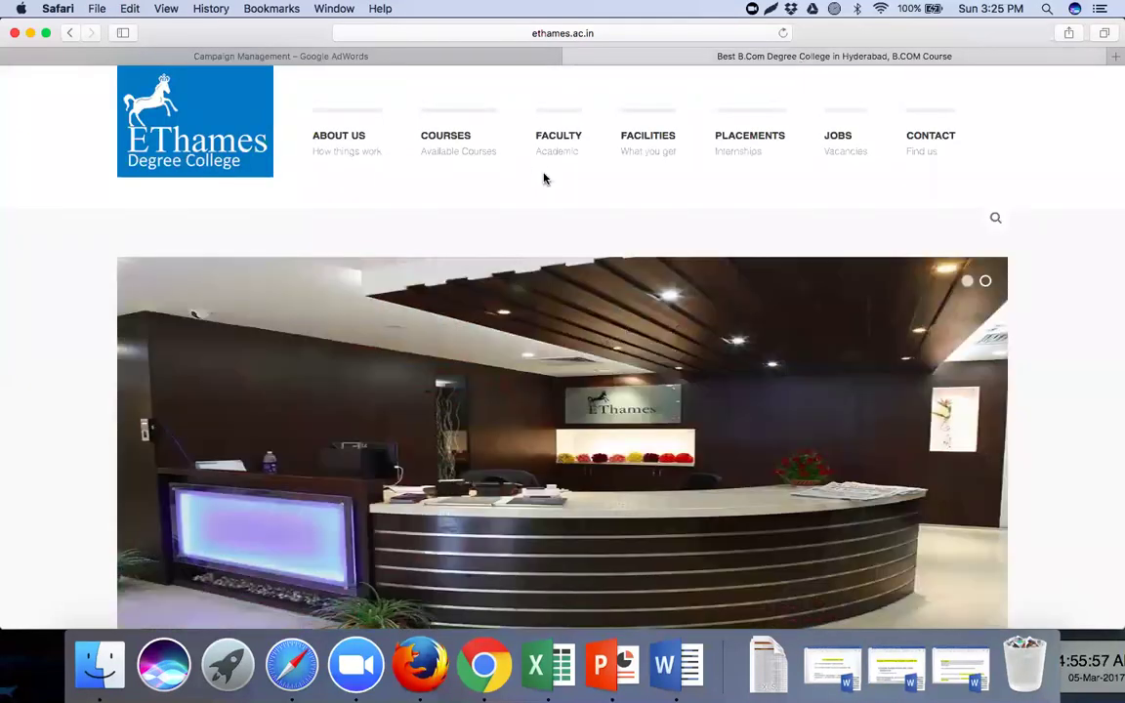
{"action": "left_click", "coordinate": [339, 56]}
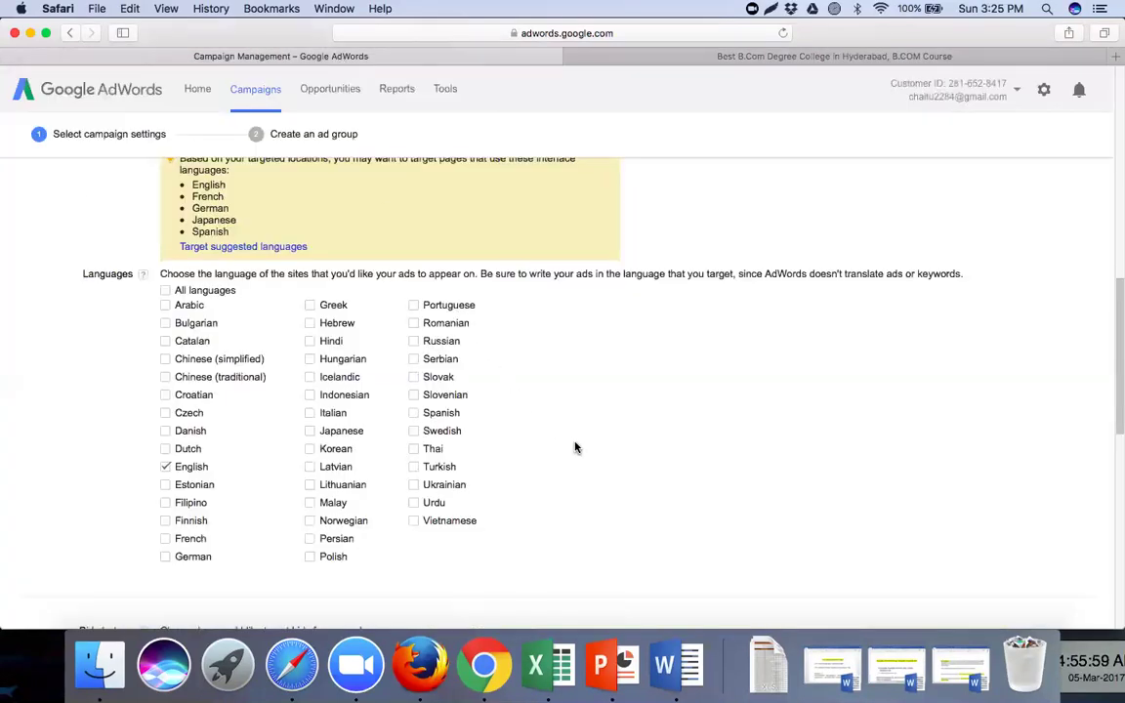
{"action": "scroll", "coordinate": [575, 447], "scroll_direction": "down", "scroll_amount": 10}
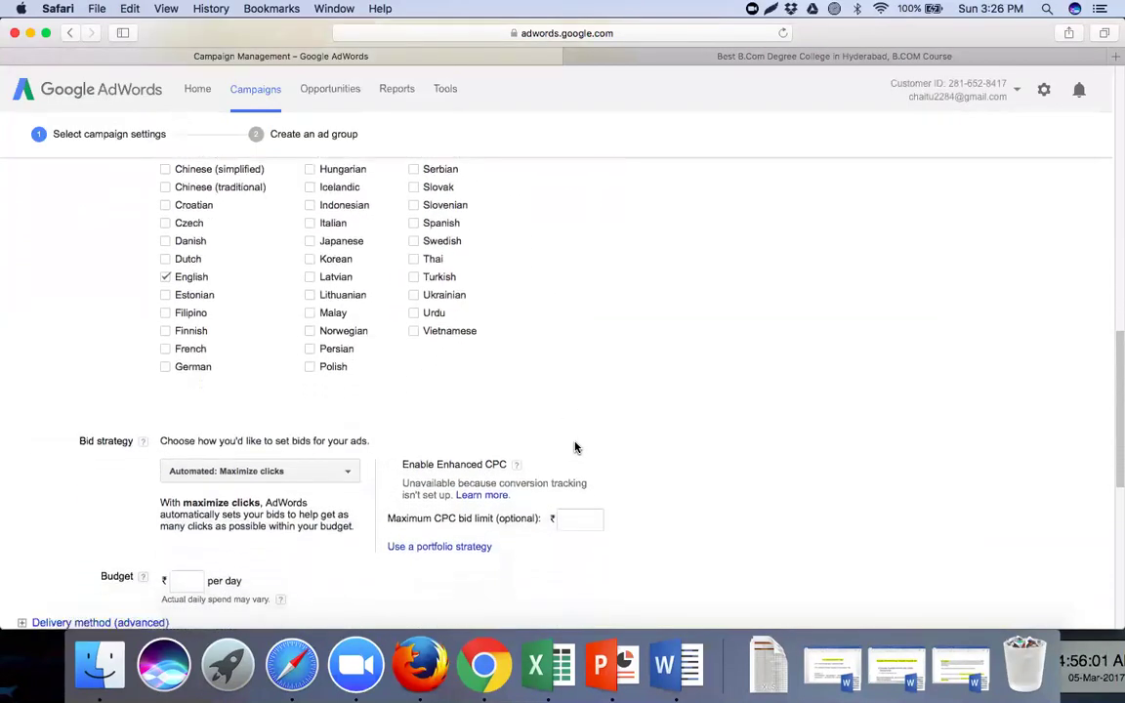
{"action": "scroll", "coordinate": [575, 447], "scroll_direction": "down", "scroll_amount": 3}
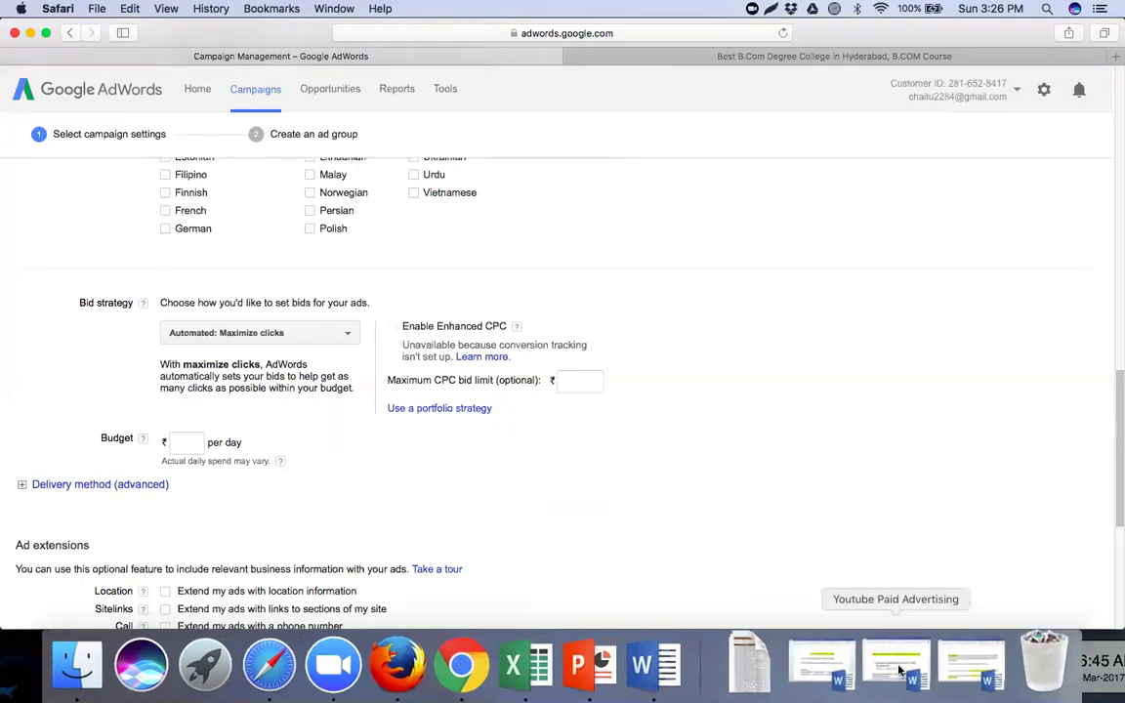
Scroll the Word notes past the SEO screenshots down to the AUCTION Based System section
{"action": "left_click", "coordinate": [956, 666]}
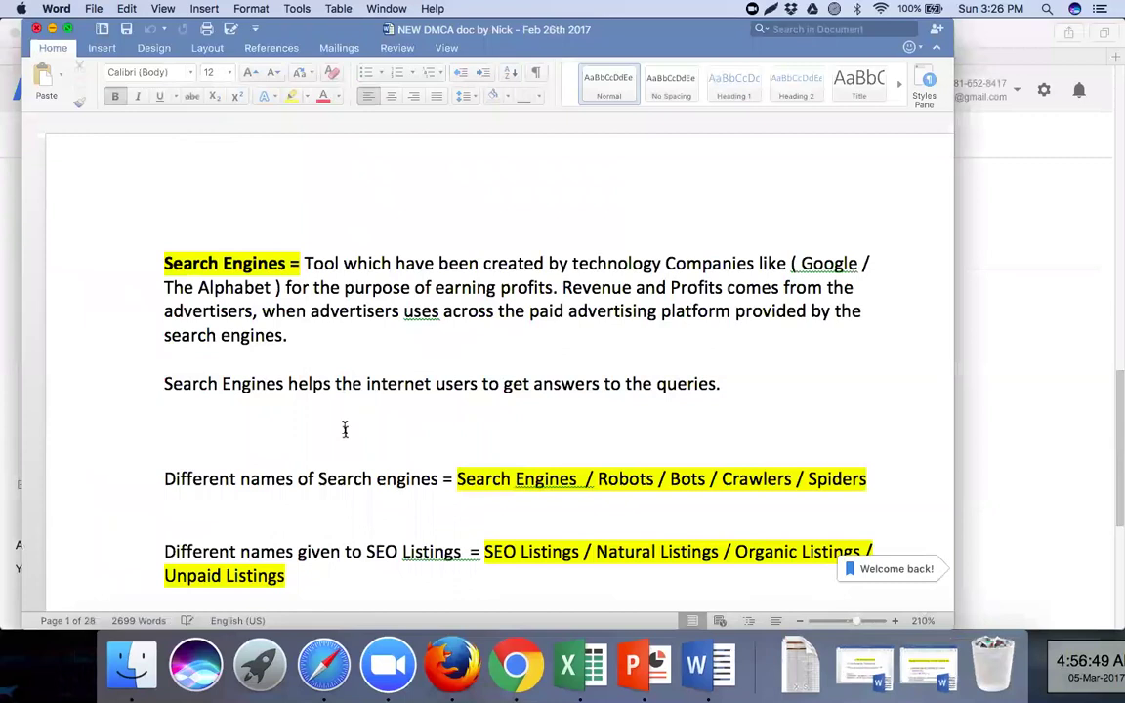
{"action": "scroll", "coordinate": [344, 432], "scroll_direction": "down", "scroll_amount": 5}
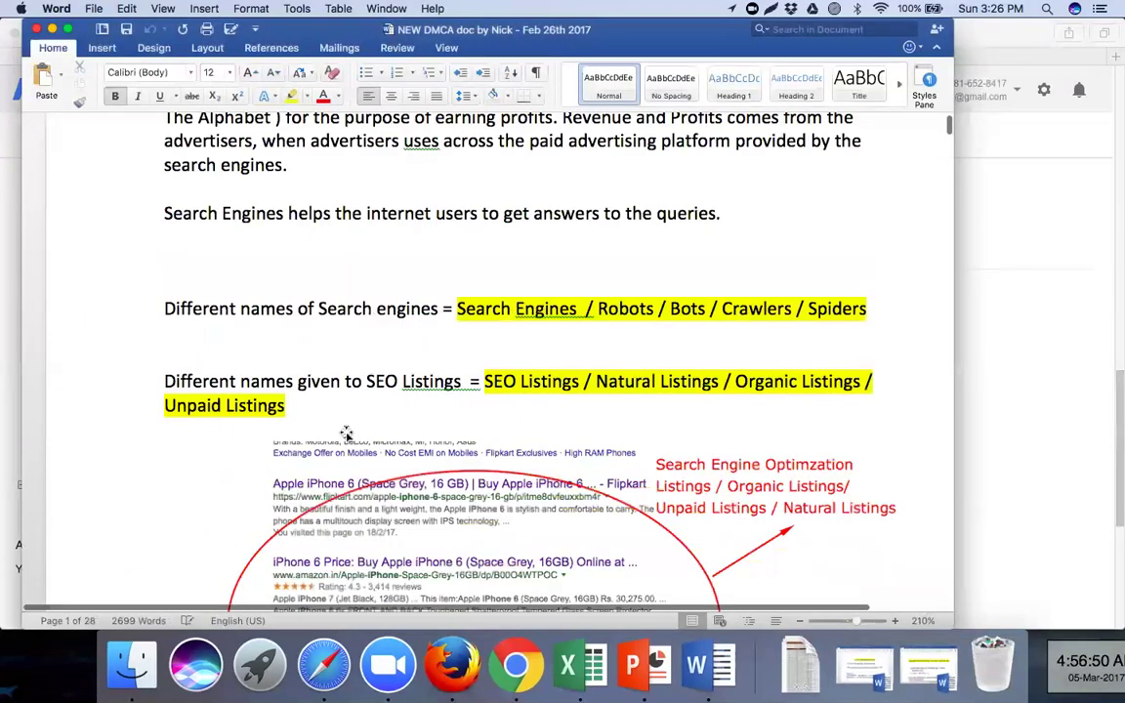
{"action": "left_click", "coordinate": [347, 434]}
{"action": "scroll", "coordinate": [347, 434], "scroll_direction": "down", "scroll_amount": 10}
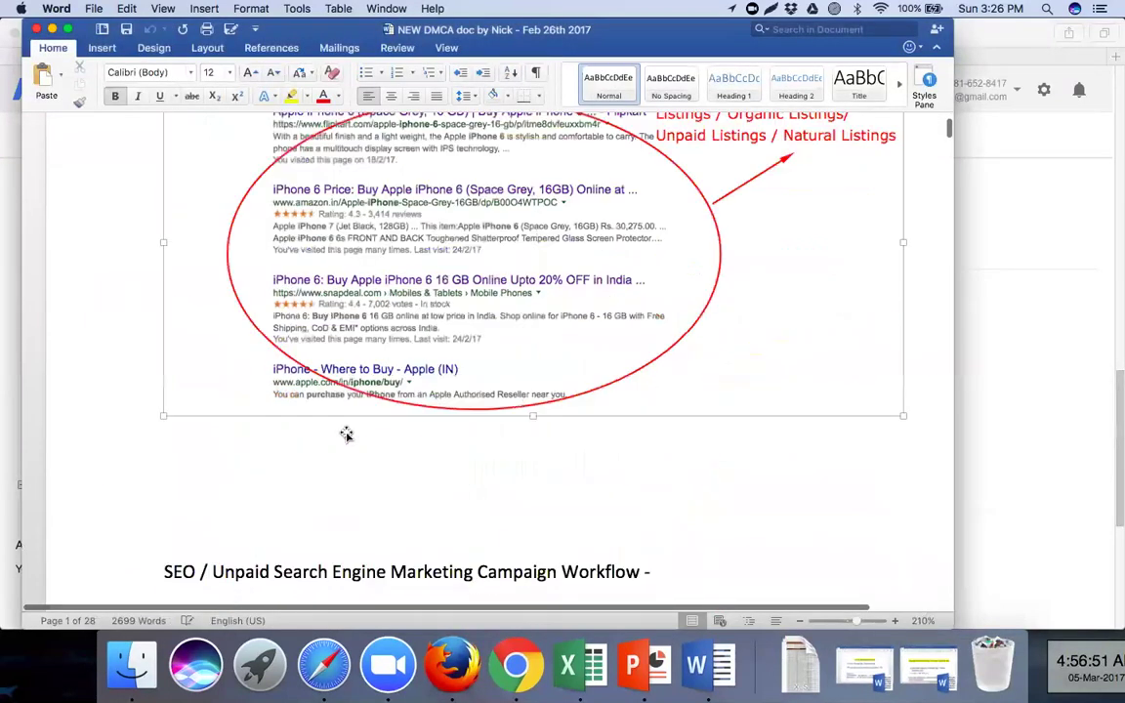
{"action": "scroll", "coordinate": [346, 433], "scroll_direction": "down", "scroll_amount": 15}
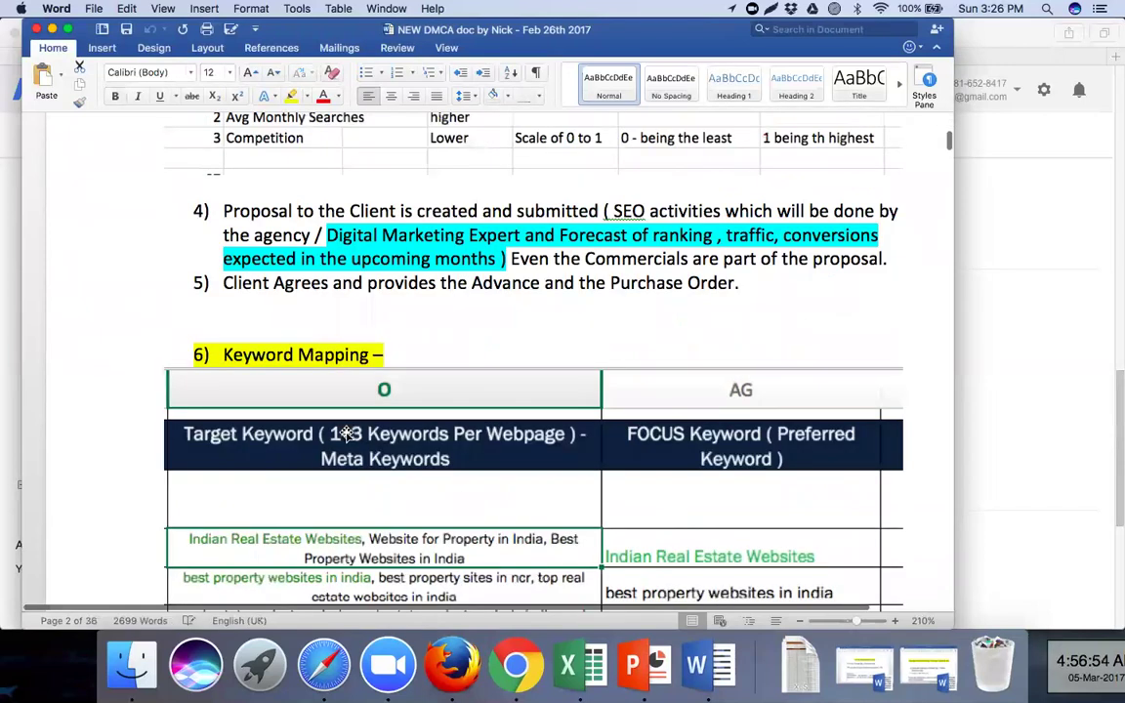
{"action": "scroll", "coordinate": [345, 434], "scroll_direction": "down", "scroll_amount": 10}
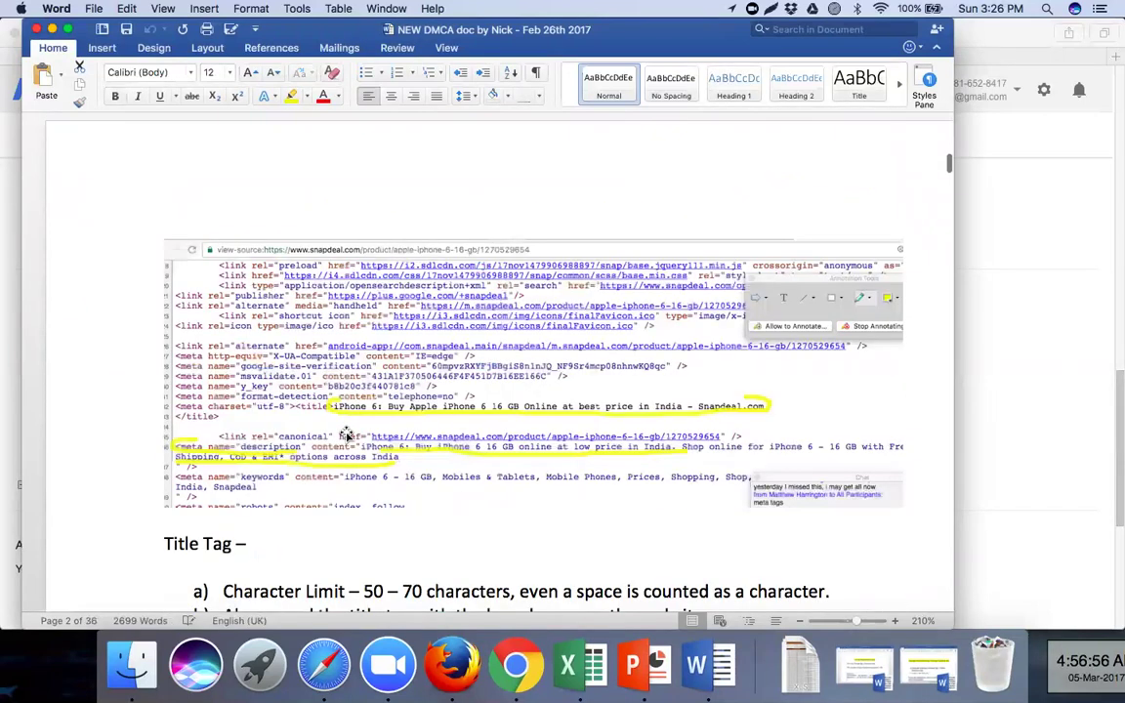
{"action": "scroll", "coordinate": [346, 433], "scroll_direction": "down", "scroll_amount": 10}
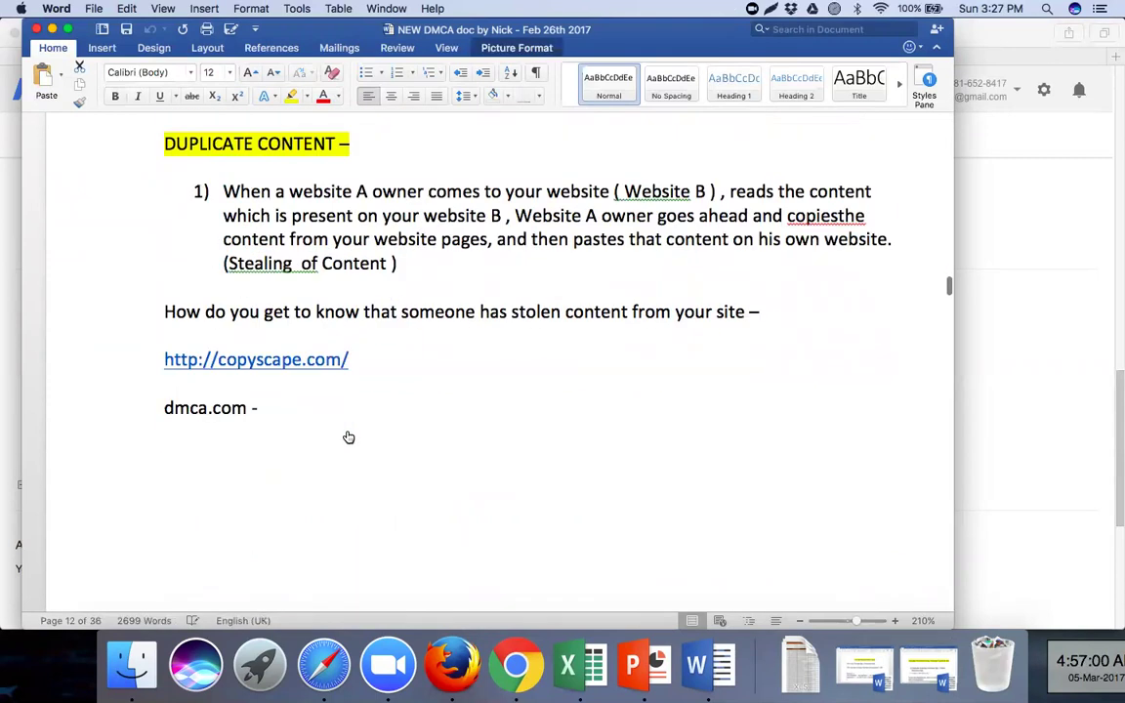
{"action": "scroll", "coordinate": [349, 436], "scroll_direction": "down", "scroll_amount": 10}
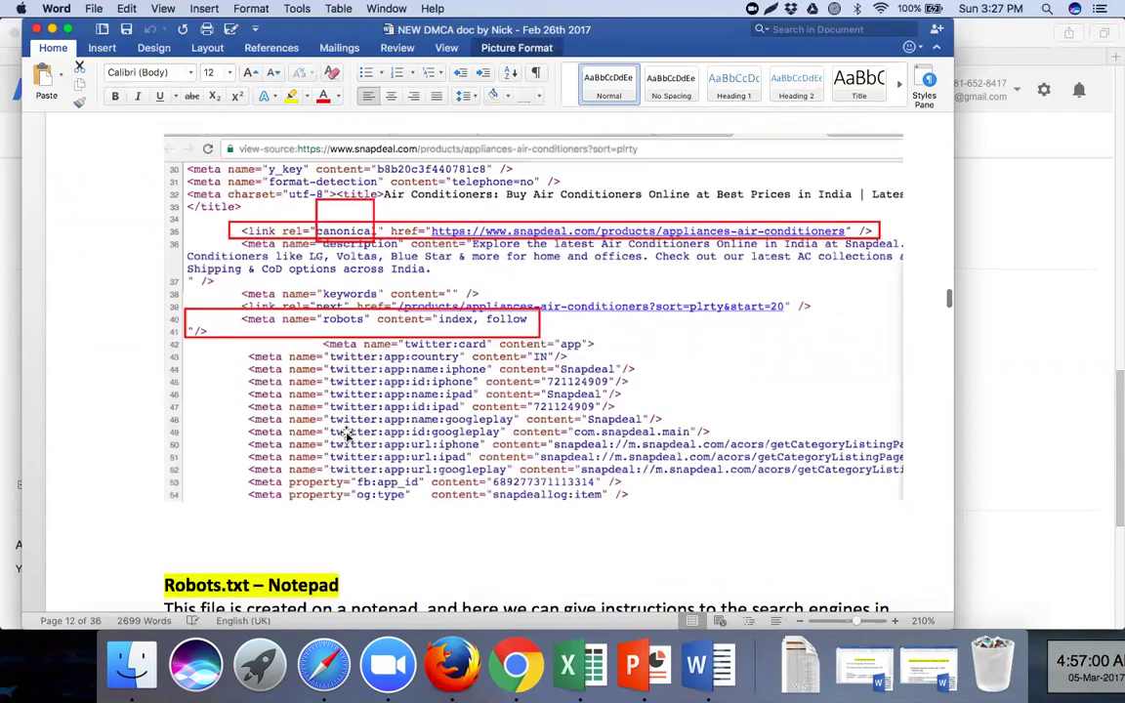
{"action": "scroll", "coordinate": [347, 434], "scroll_direction": "down", "scroll_amount": 15}
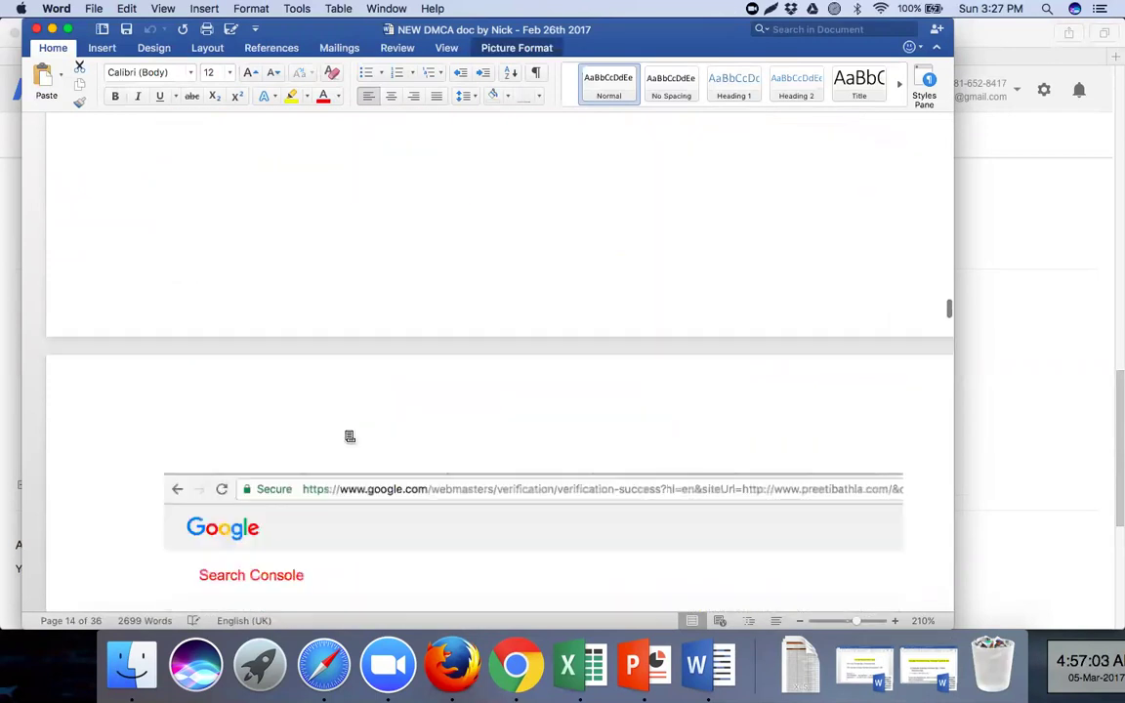
{"action": "scroll", "coordinate": [347, 434], "scroll_direction": "down", "scroll_amount": 15}
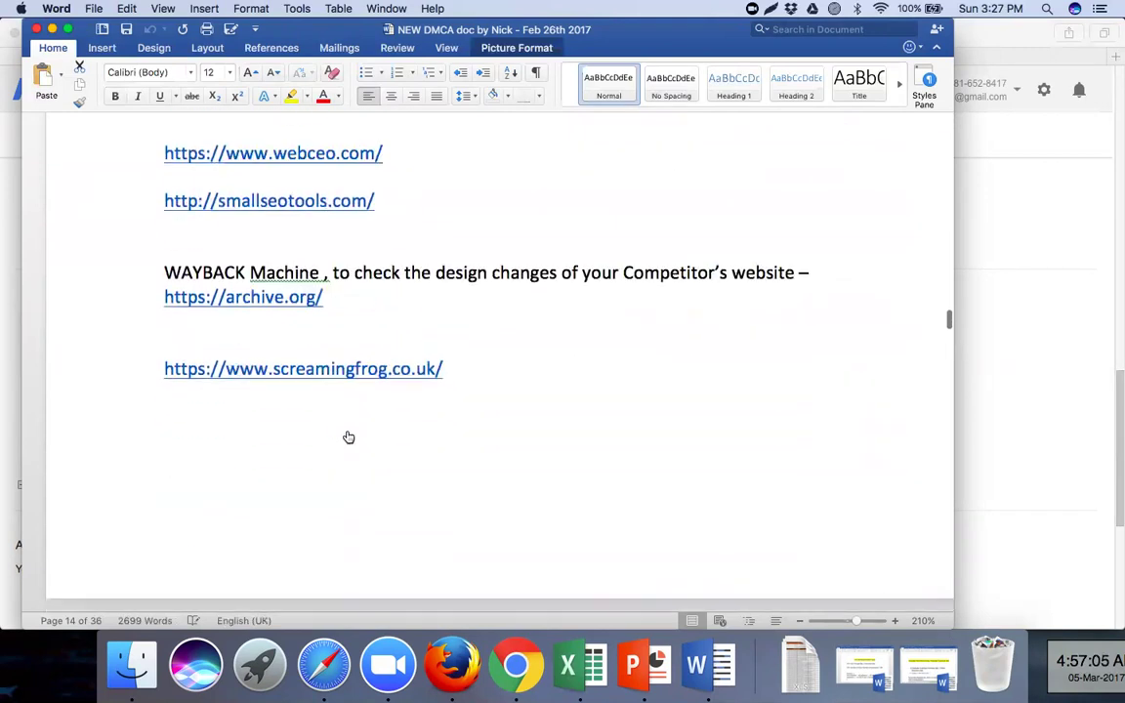
{"action": "scroll", "coordinate": [350, 436], "scroll_direction": "down", "scroll_amount": 12}
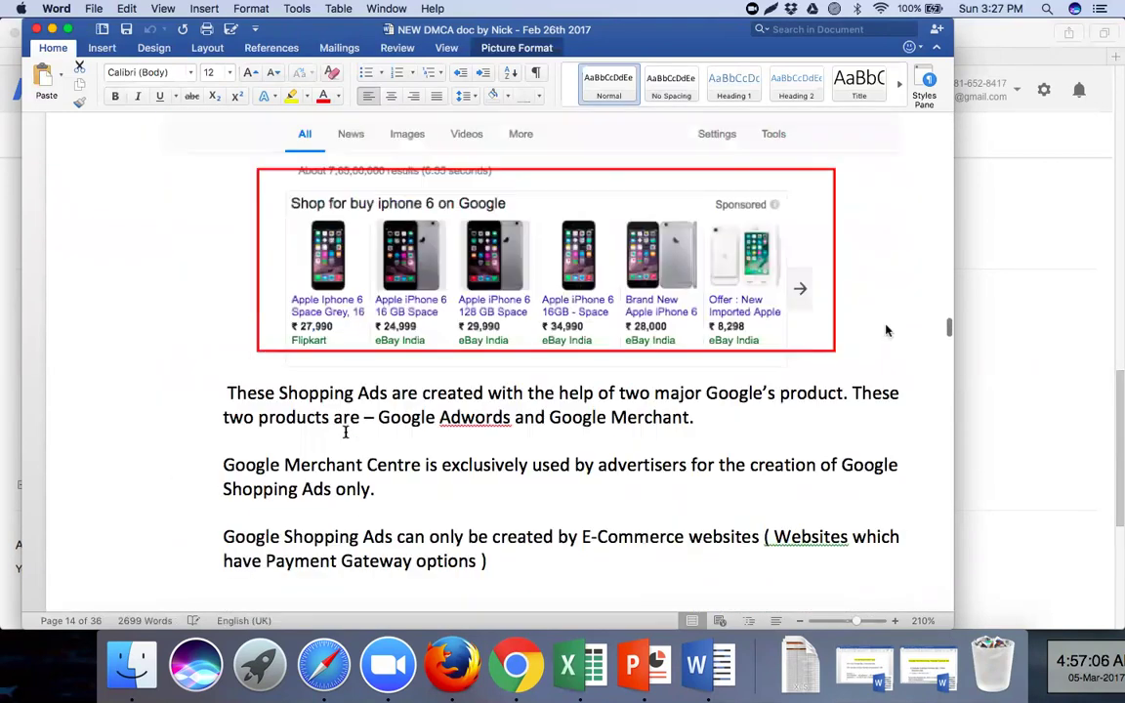
{"action": "scroll", "coordinate": [345, 432], "scroll_direction": "up", "scroll_amount": 5}
{"action": "scroll", "coordinate": [345, 434], "scroll_direction": "down", "scroll_amount": 1}
{"action": "scroll", "coordinate": [345, 433], "scroll_direction": "down", "scroll_amount": 15}
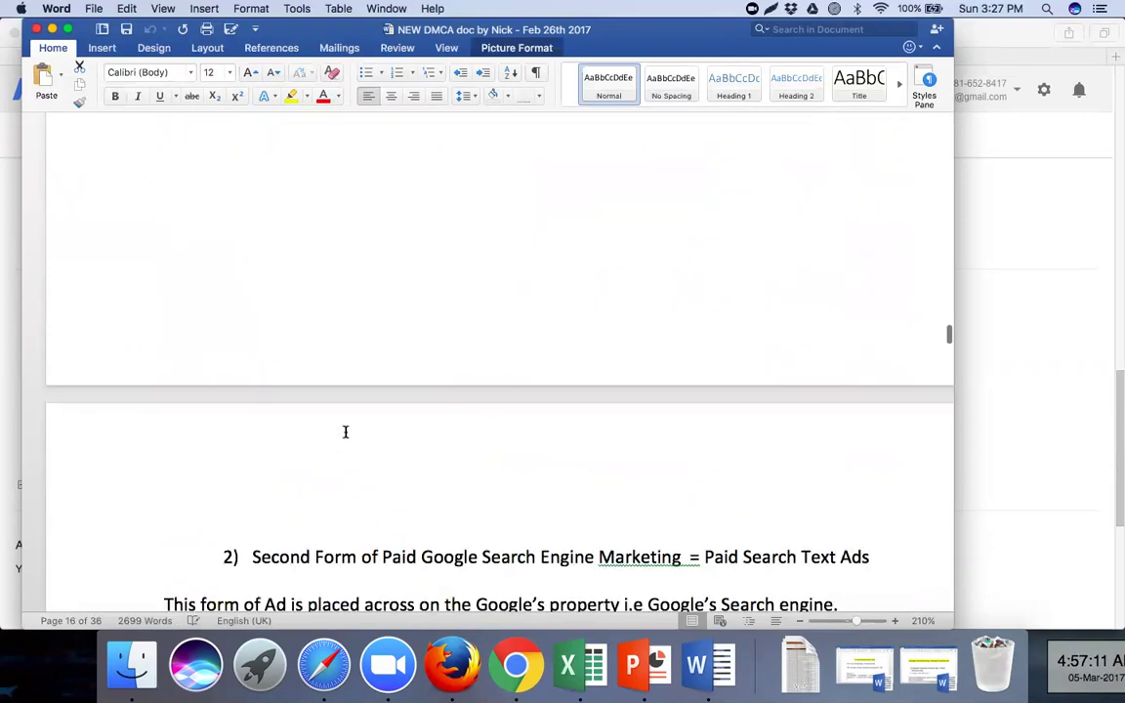
{"action": "scroll", "coordinate": [344, 432], "scroll_direction": "down", "scroll_amount": 5}
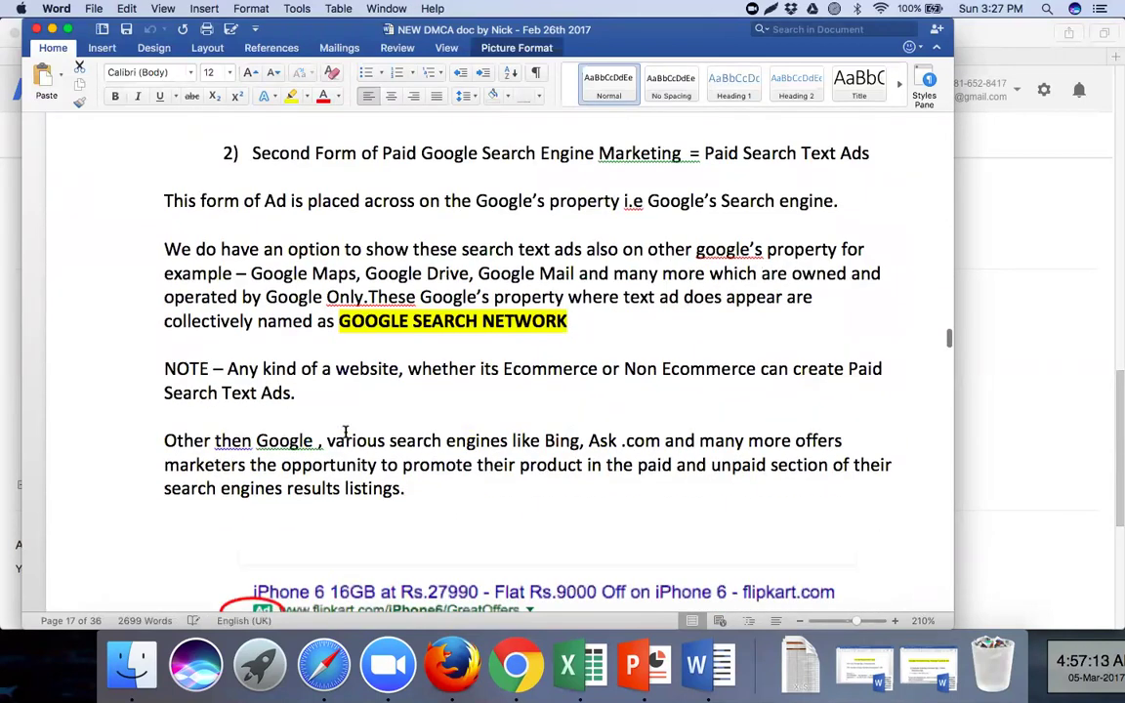
{"action": "scroll", "coordinate": [345, 432], "scroll_direction": "down", "scroll_amount": 12}
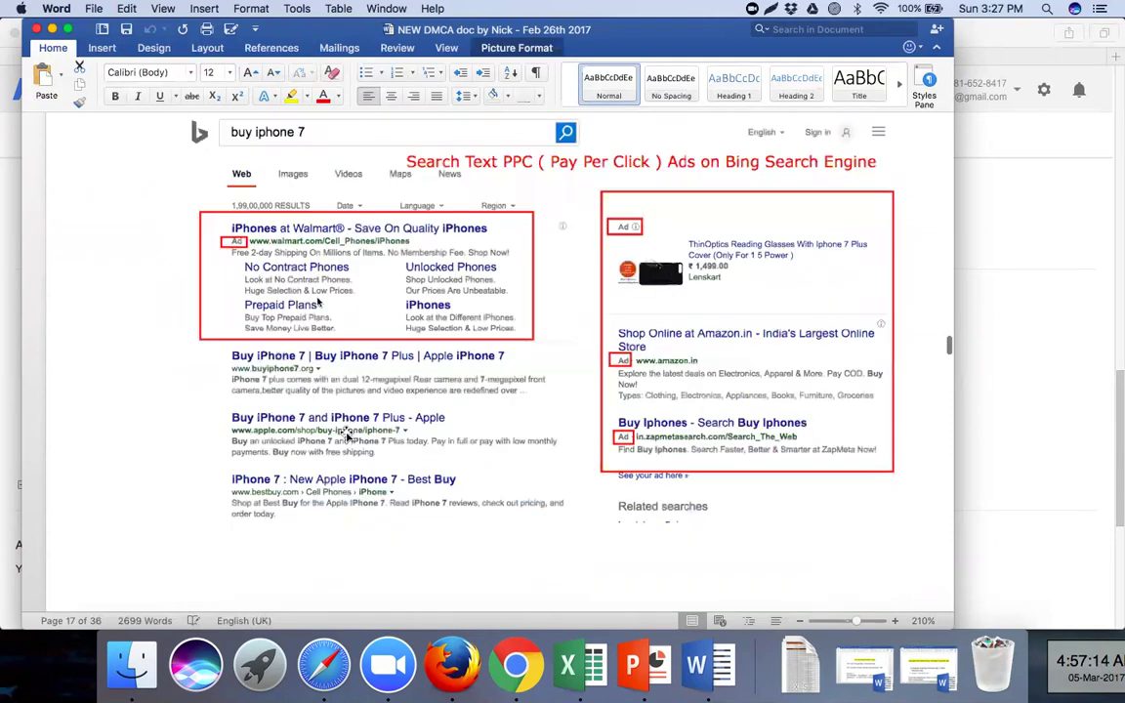
{"action": "scroll", "coordinate": [347, 435], "scroll_direction": "down", "scroll_amount": 10}
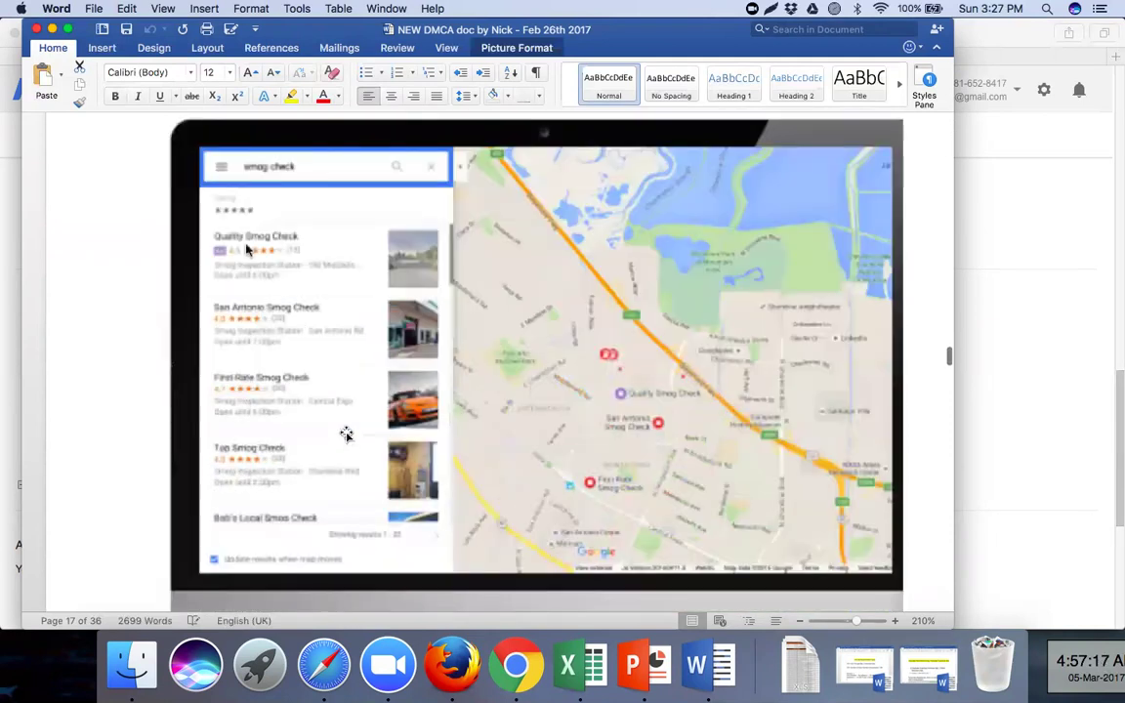
{"action": "scroll", "coordinate": [345, 433], "scroll_direction": "down", "scroll_amount": 6}
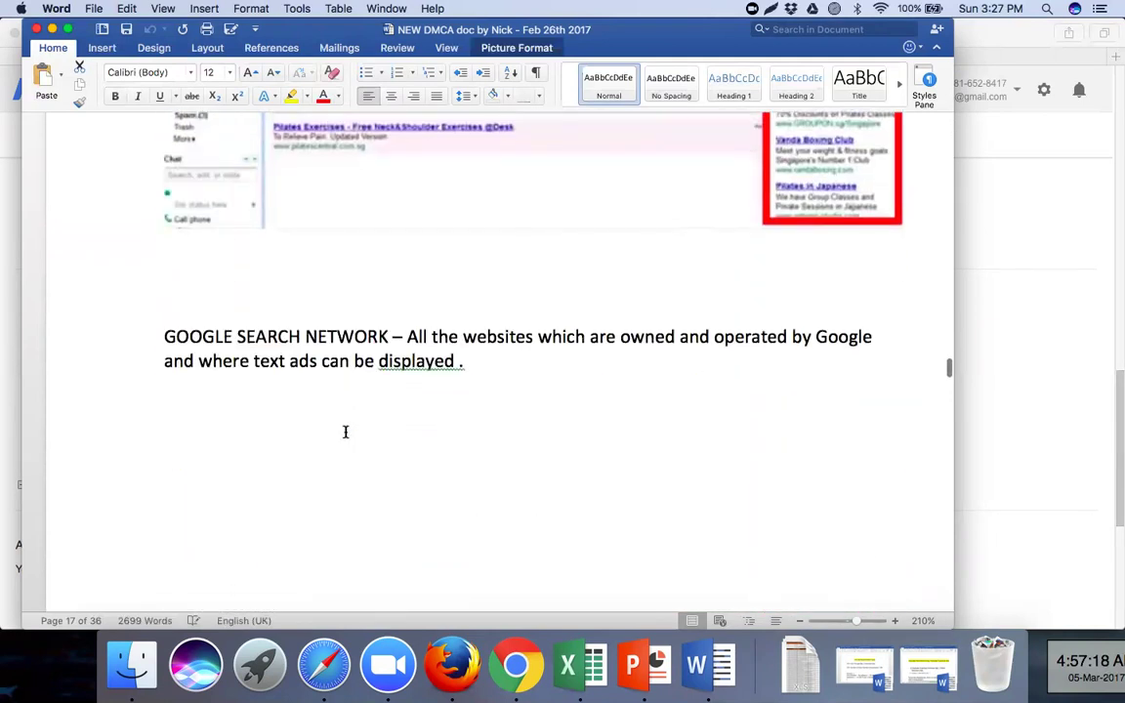
{"action": "scroll", "coordinate": [346, 434], "scroll_direction": "down", "scroll_amount": 5}
{"action": "scroll", "coordinate": [348, 435], "scroll_direction": "down", "scroll_amount": 5}
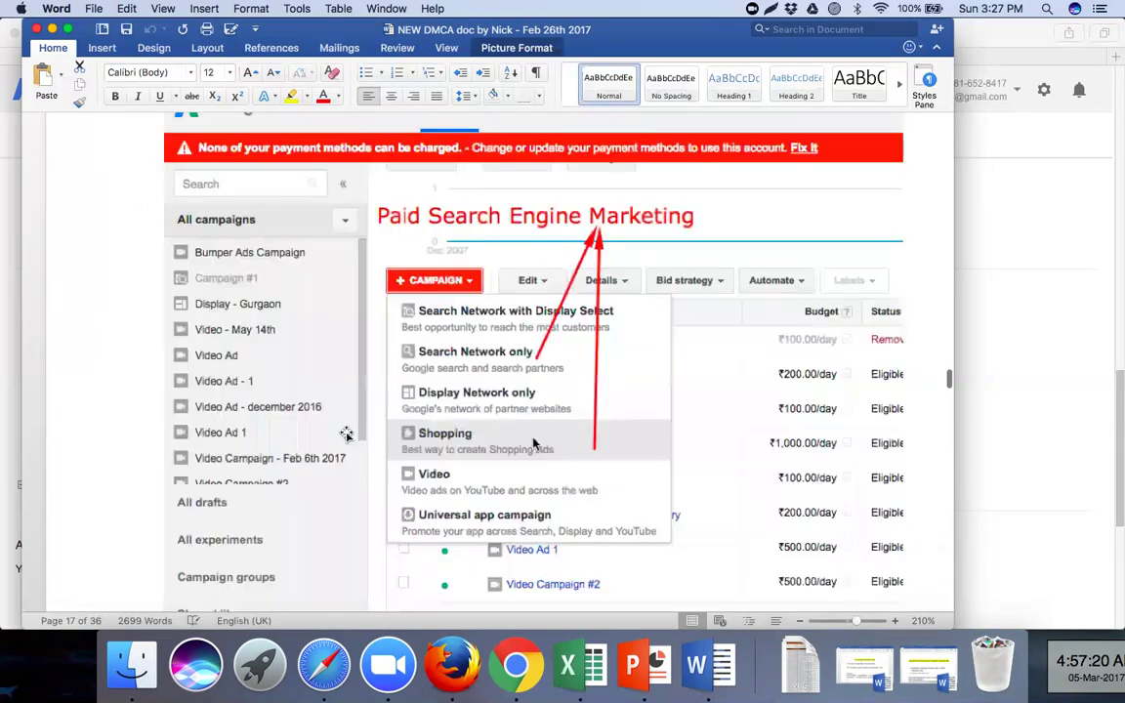
{"action": "scroll", "coordinate": [345, 434], "scroll_direction": "down", "scroll_amount": 15}
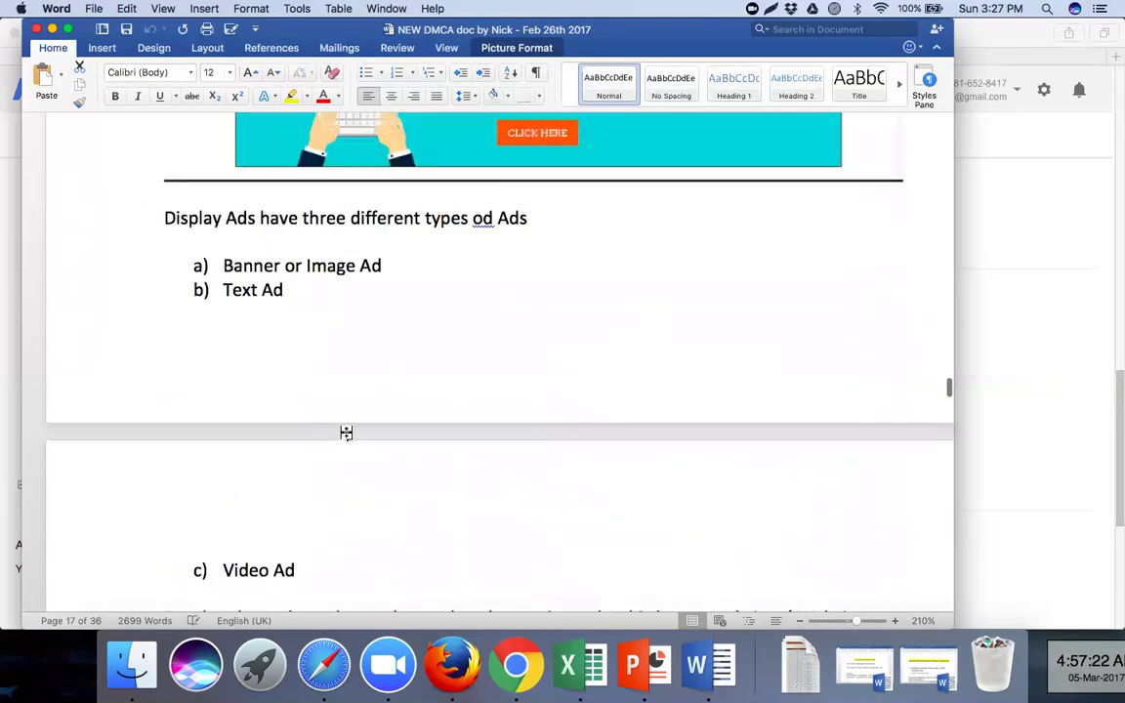
{"action": "scroll", "coordinate": [345, 433], "scroll_direction": "down", "scroll_amount": 10}
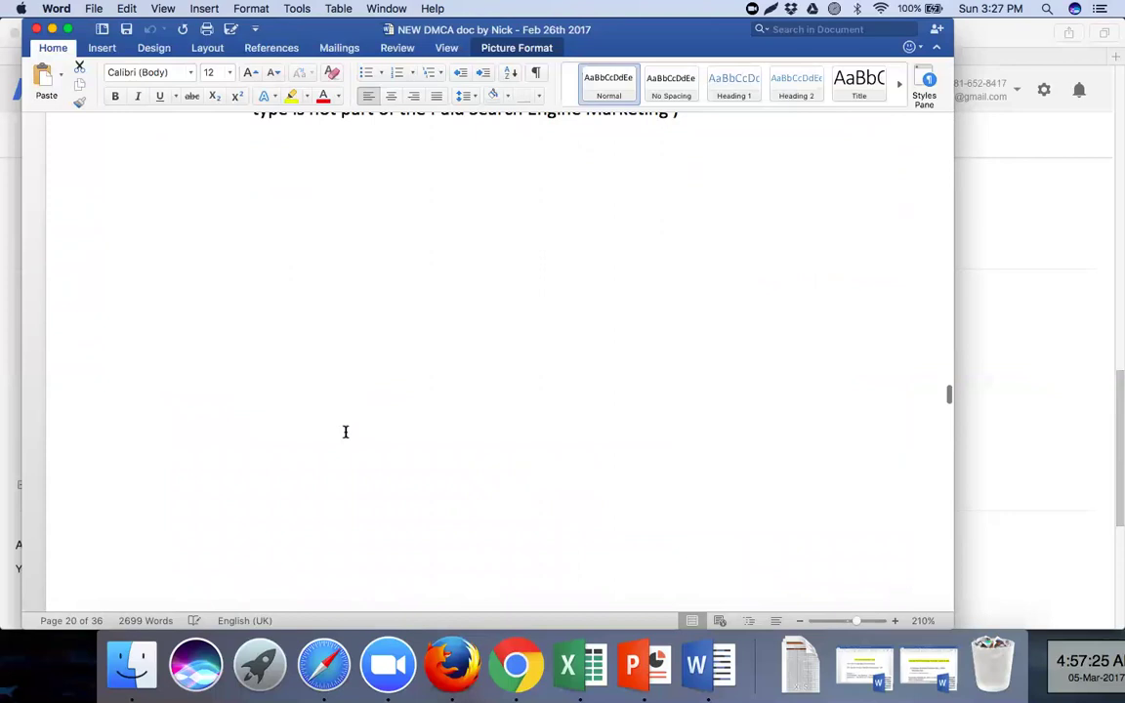
{"action": "scroll", "coordinate": [345, 431], "scroll_direction": "down", "scroll_amount": 10}
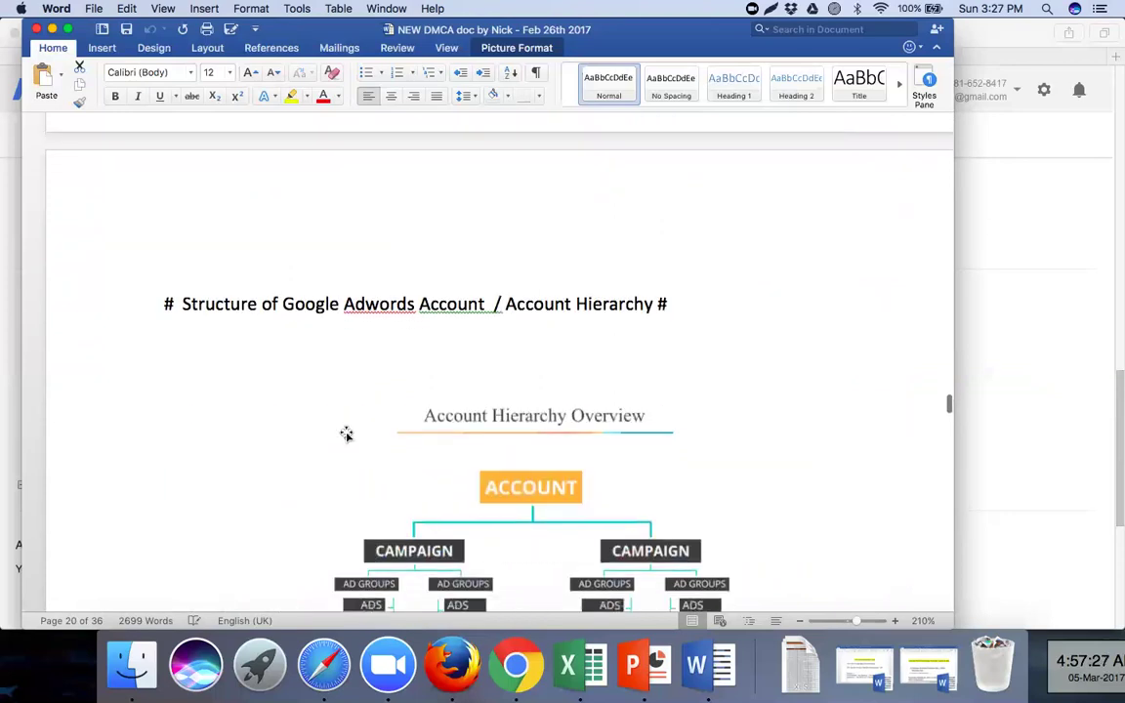
{"action": "scroll", "coordinate": [346, 434], "scroll_direction": "down", "scroll_amount": 10}
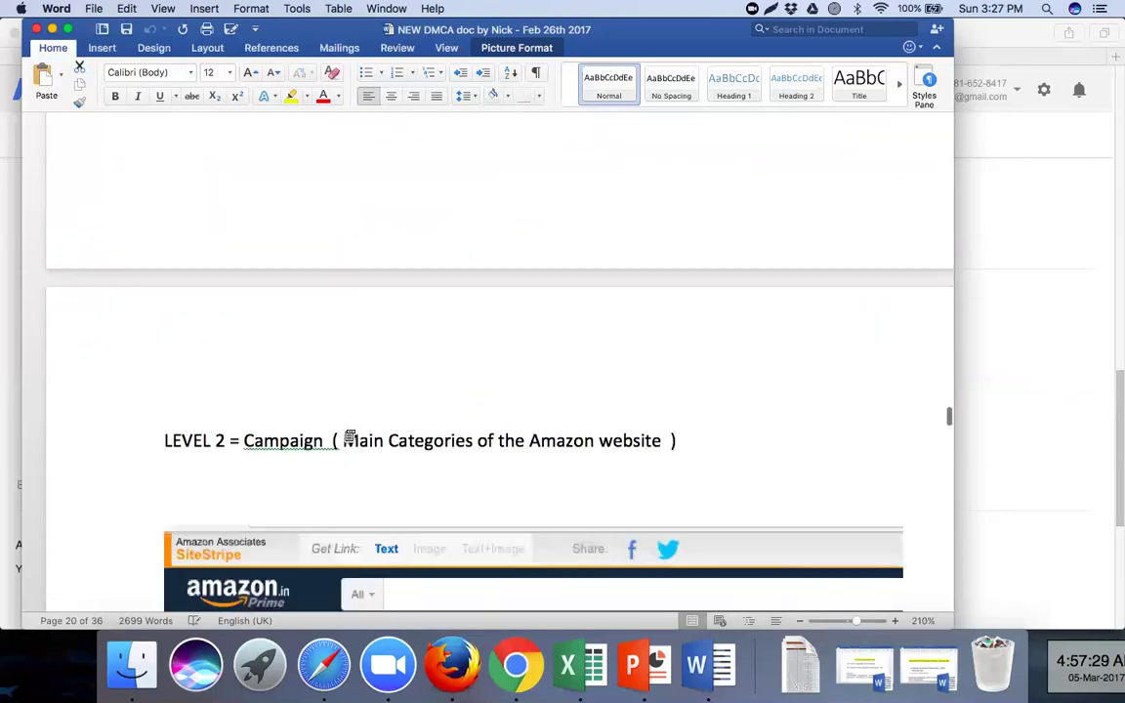
{"action": "scroll", "coordinate": [345, 433], "scroll_direction": "down", "scroll_amount": 10}
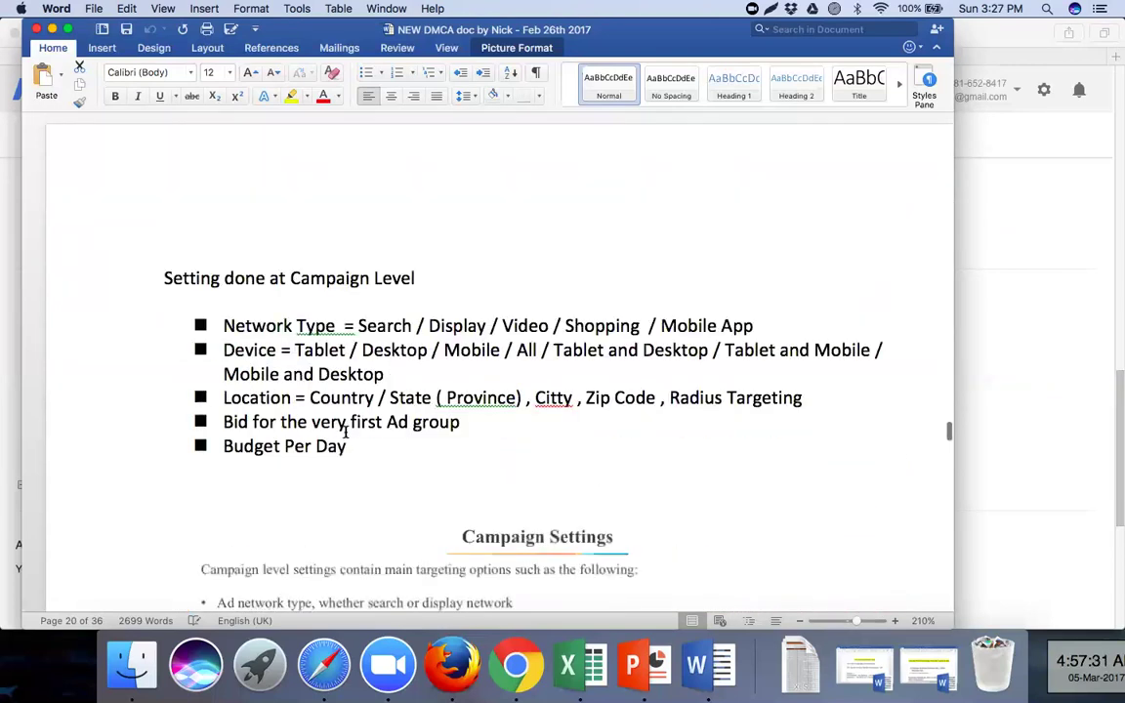
{"action": "scroll", "coordinate": [345, 432], "scroll_direction": "down", "scroll_amount": 3}
{"action": "scroll", "coordinate": [346, 434], "scroll_direction": "down", "scroll_amount": 15}
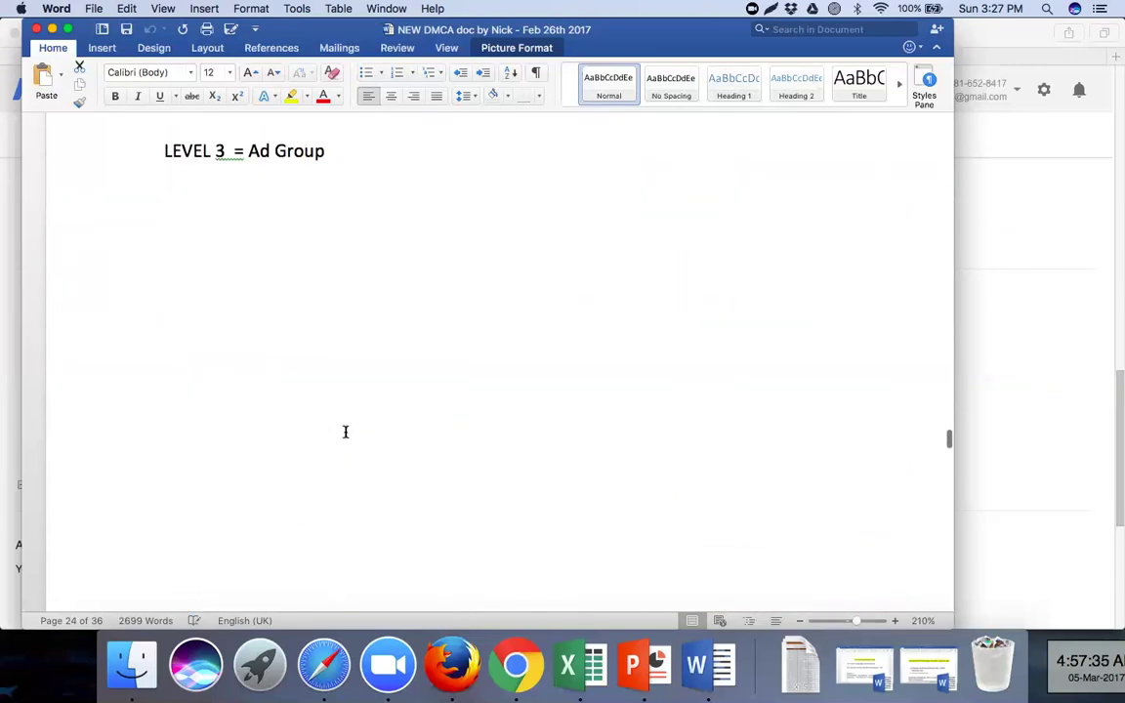
{"action": "scroll", "coordinate": [345, 433], "scroll_direction": "down", "scroll_amount": 20}
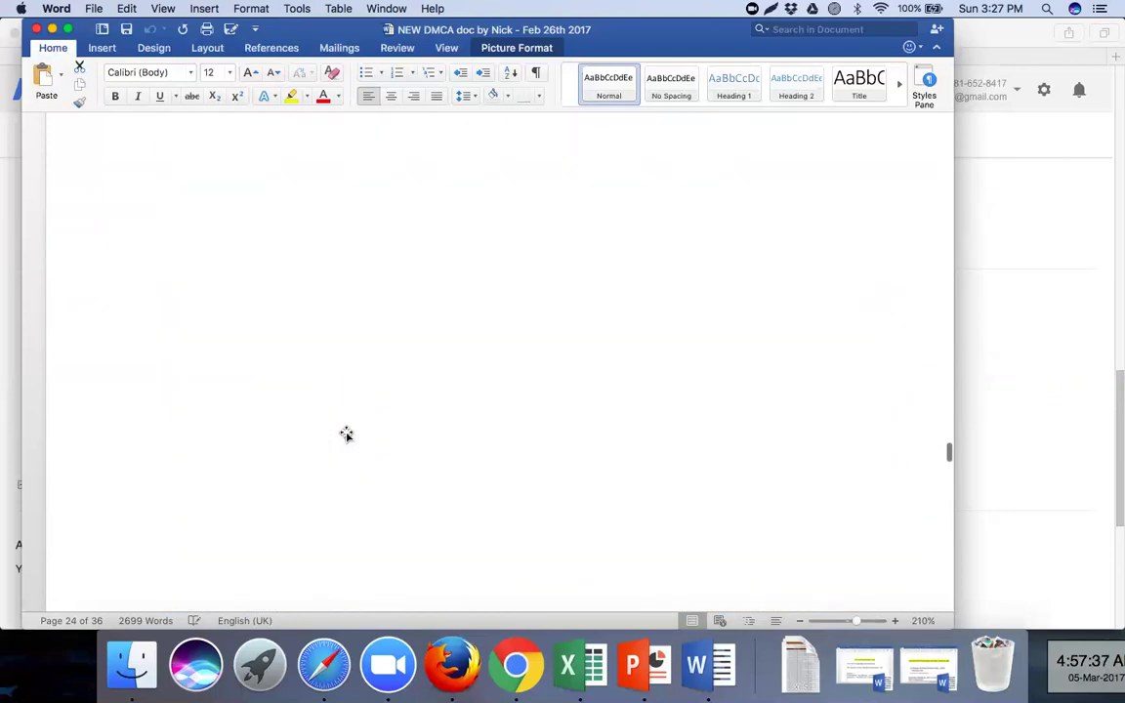
{"action": "scroll", "coordinate": [346, 433], "scroll_direction": "down", "scroll_amount": 5}
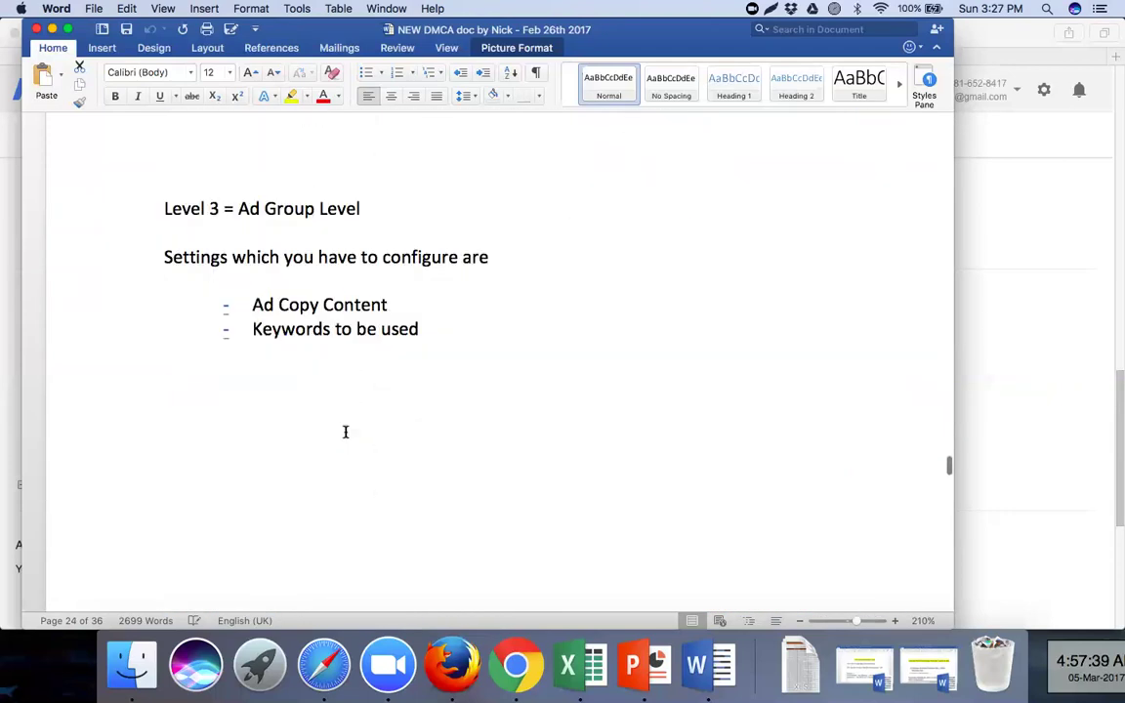
{"action": "scroll", "coordinate": [346, 433], "scroll_direction": "down", "scroll_amount": 10}
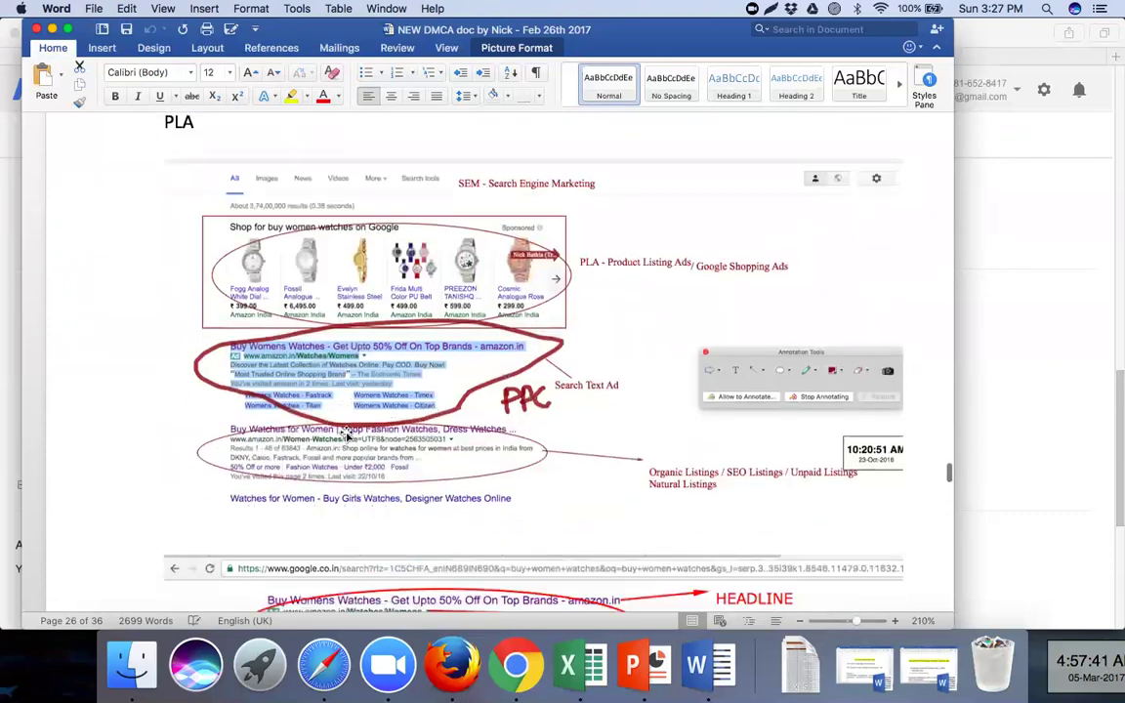
{"action": "scroll", "coordinate": [346, 433], "scroll_direction": "down", "scroll_amount": 2}
{"action": "scroll", "coordinate": [346, 434], "scroll_direction": "up", "scroll_amount": 8}
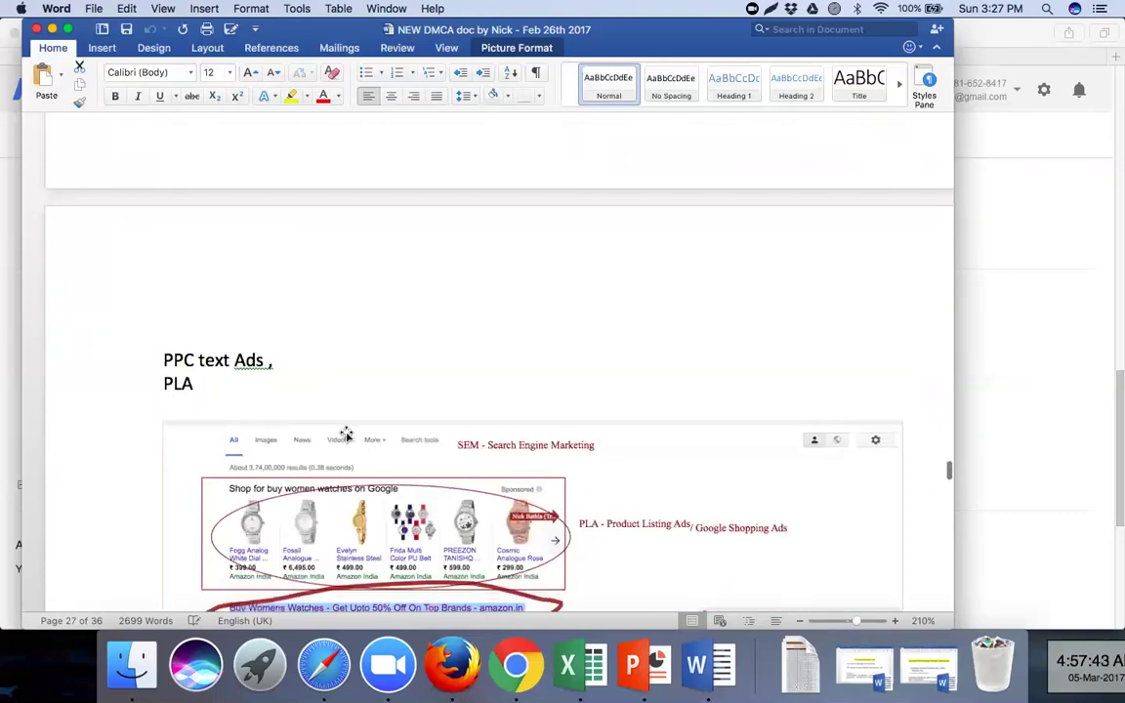
{"action": "scroll", "coordinate": [346, 434], "scroll_direction": "down", "scroll_amount": 5}
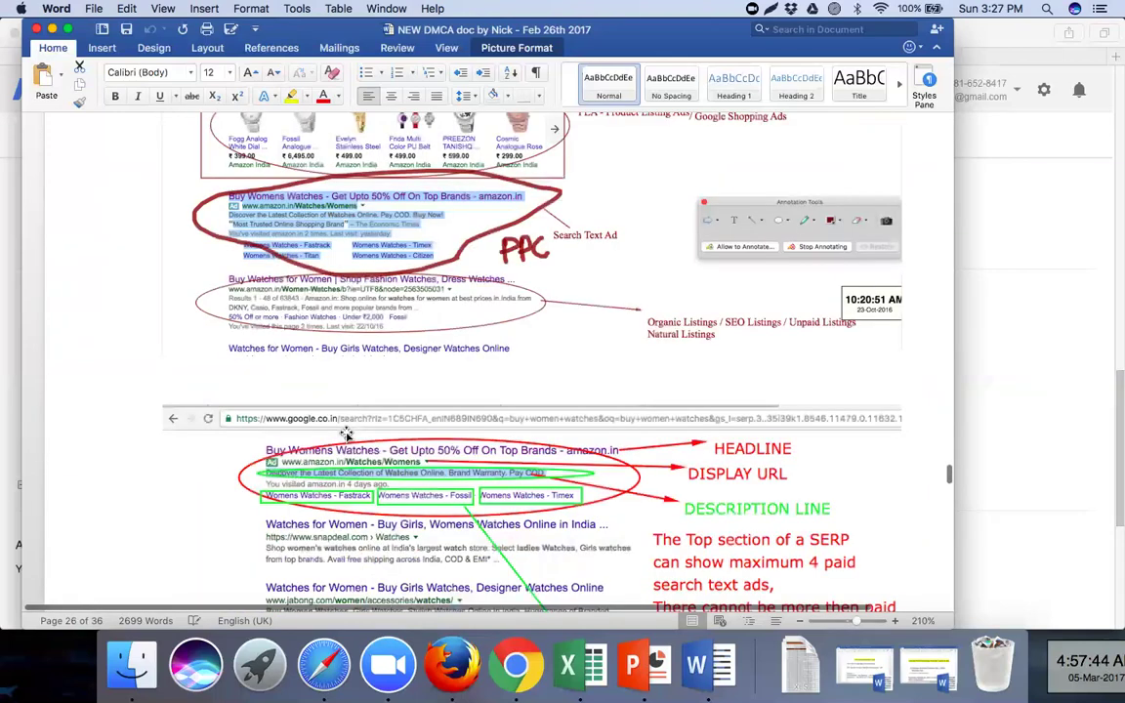
{"action": "scroll", "coordinate": [346, 434], "scroll_direction": "down", "scroll_amount": 20}
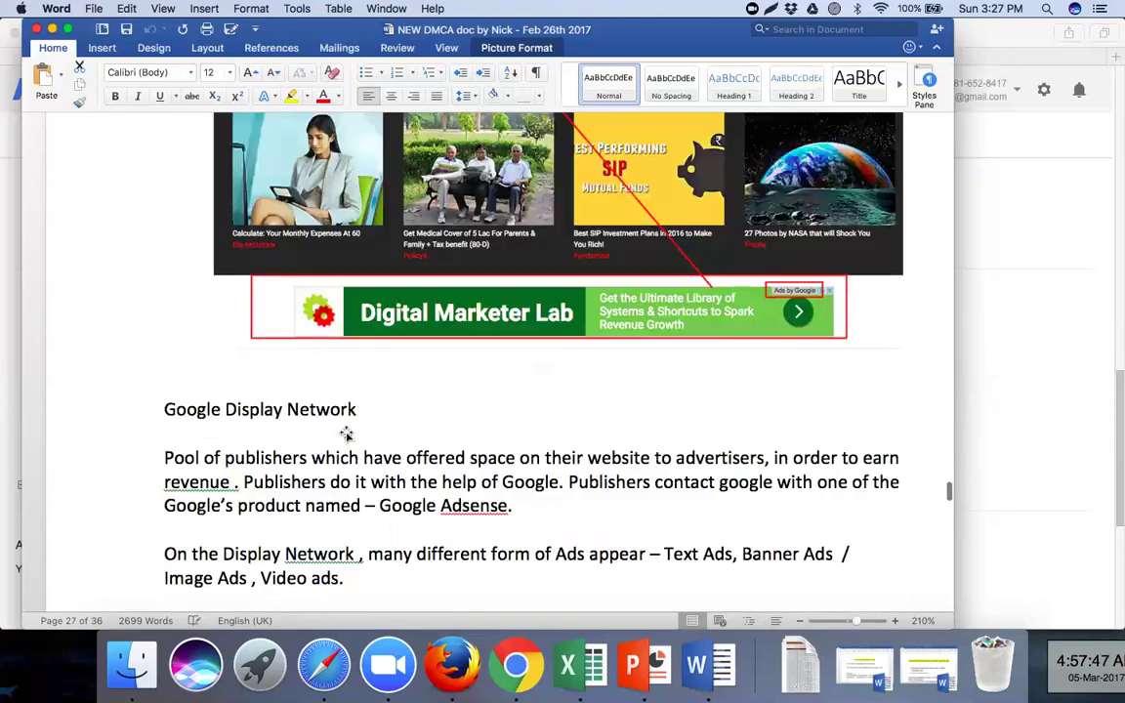
{"action": "scroll", "coordinate": [346, 434], "scroll_direction": "down", "scroll_amount": 4}
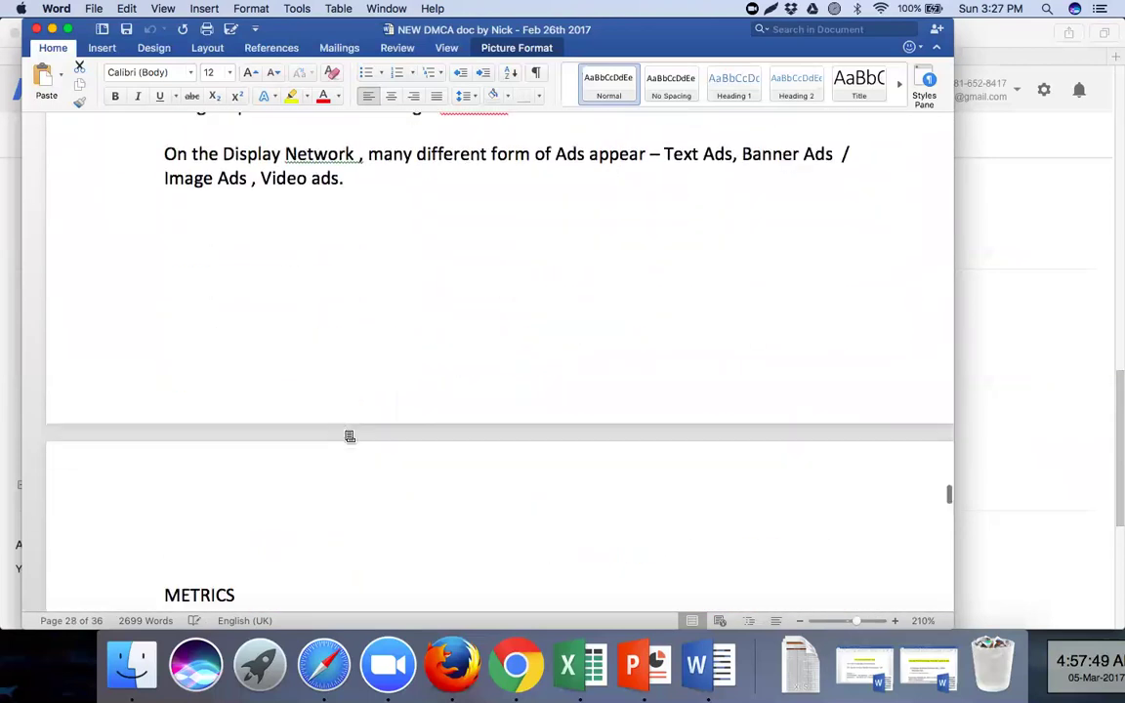
{"action": "scroll", "coordinate": [345, 433], "scroll_direction": "down", "scroll_amount": 6}
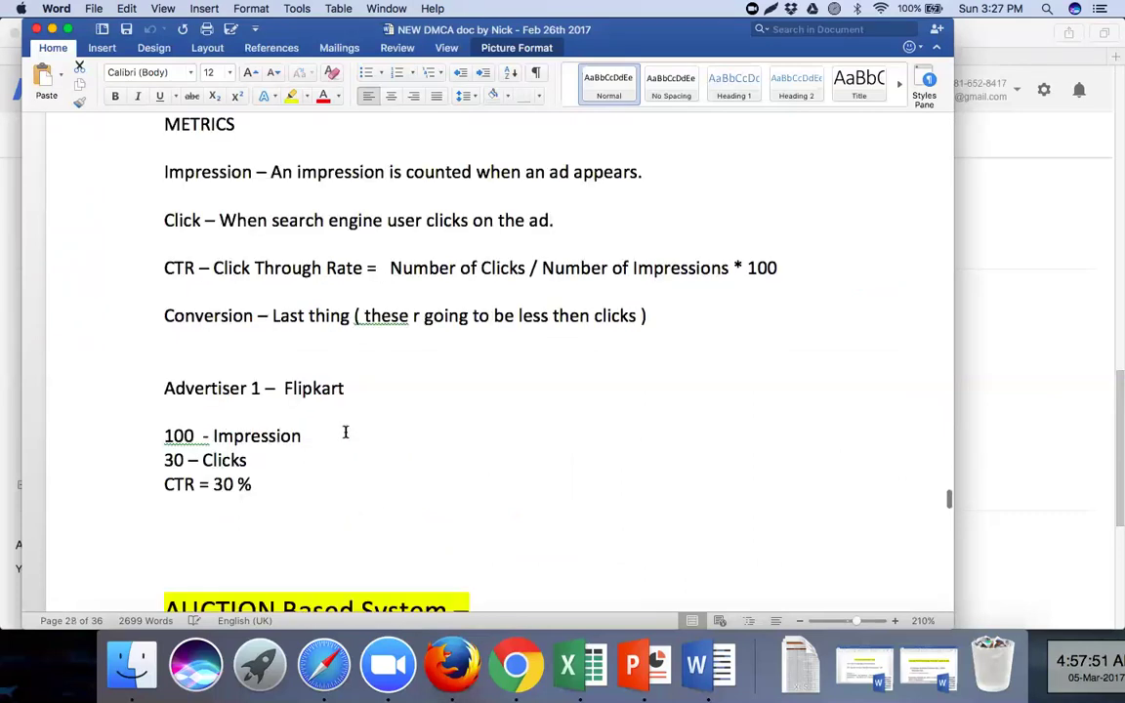
{"action": "scroll", "coordinate": [346, 433], "scroll_direction": "down", "scroll_amount": 5}
{"action": "scroll", "coordinate": [345, 433], "scroll_direction": "up", "scroll_amount": 2}
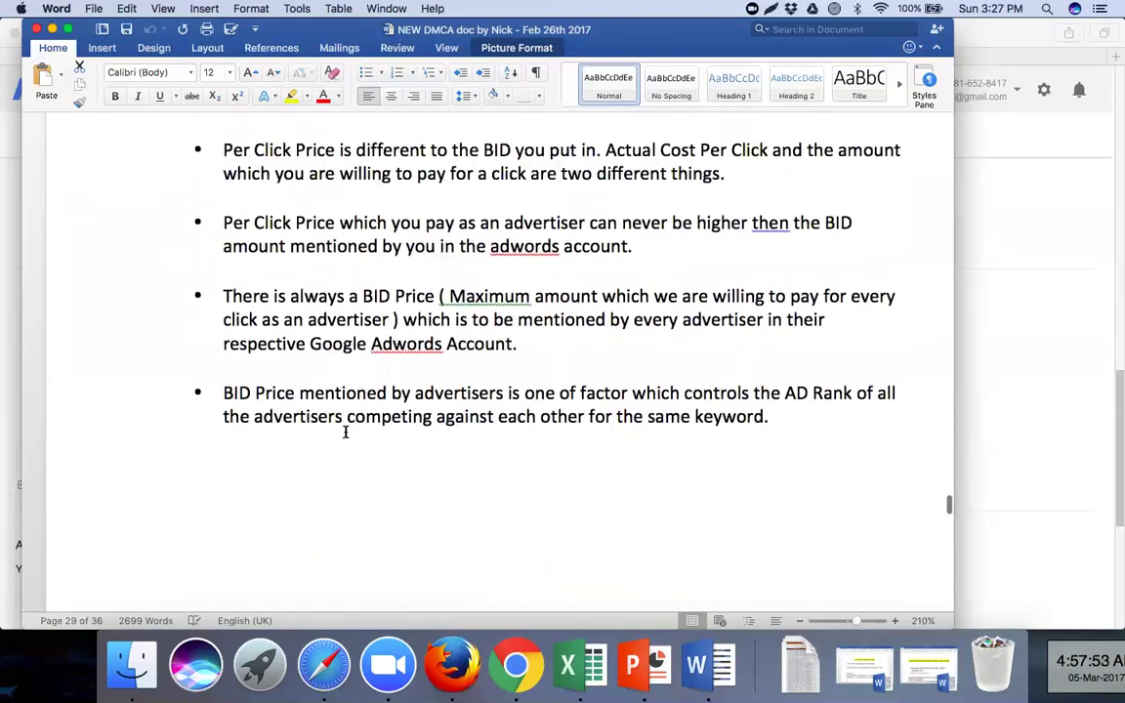
{"action": "scroll", "coordinate": [346, 434], "scroll_direction": "up", "scroll_amount": 1}
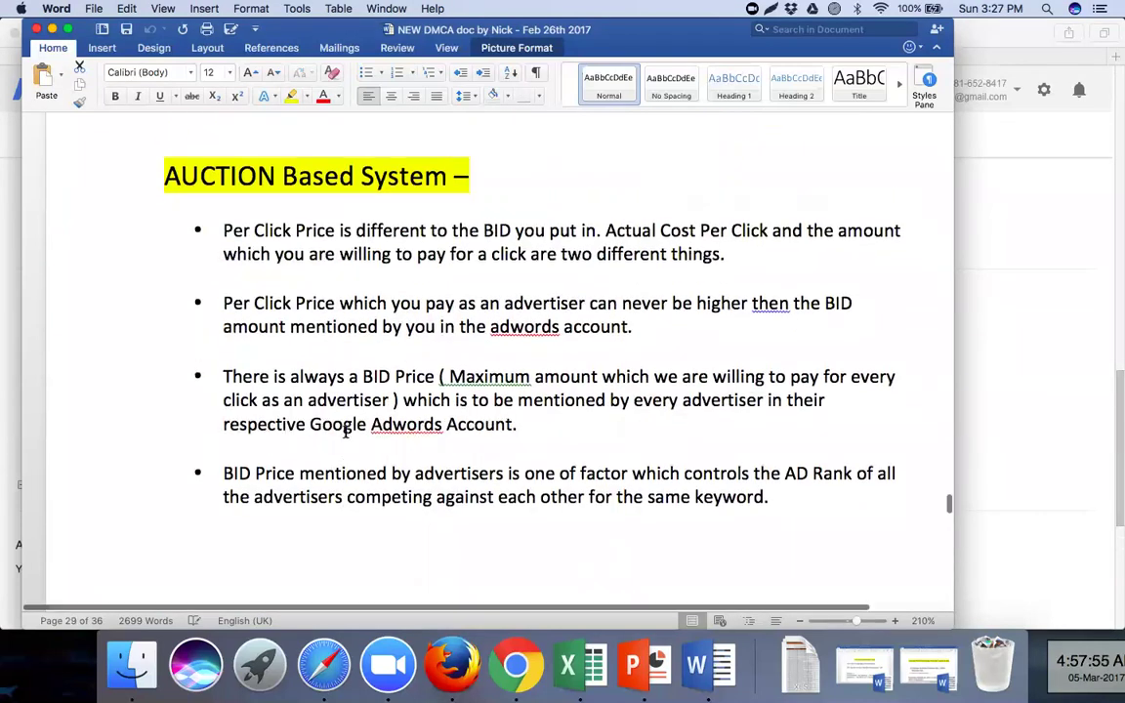
{"action": "left_click", "coordinate": [491, 199]}
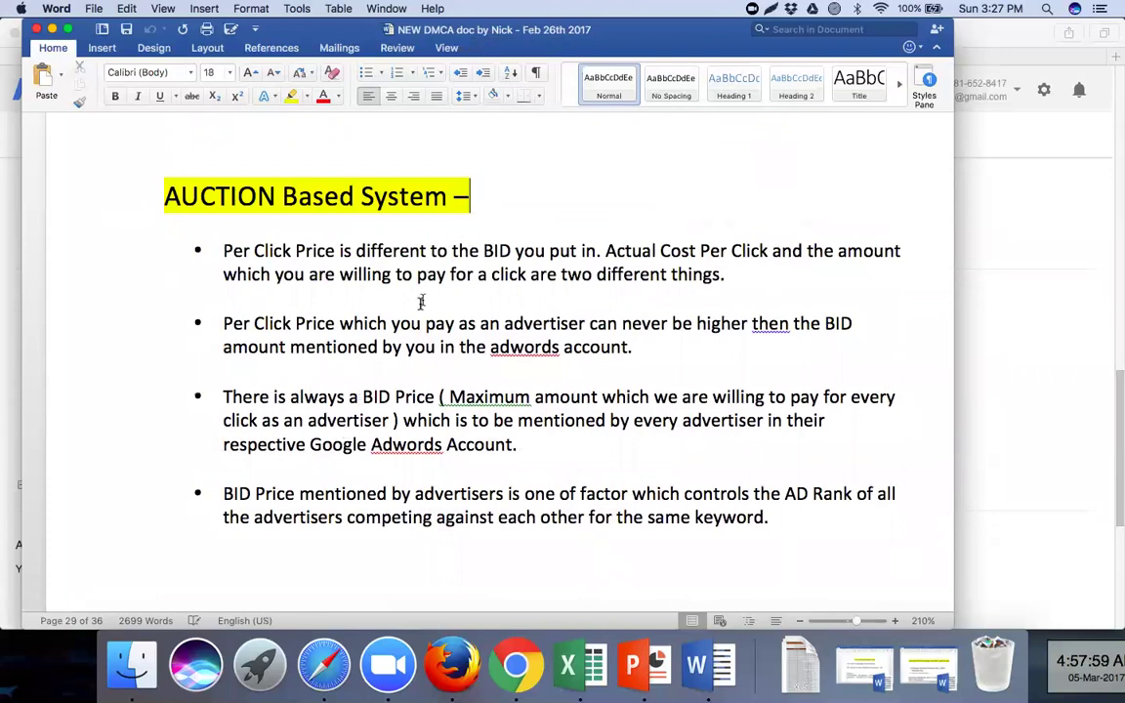
{"action": "scroll", "coordinate": [420, 304], "scroll_direction": "down", "scroll_amount": 15}
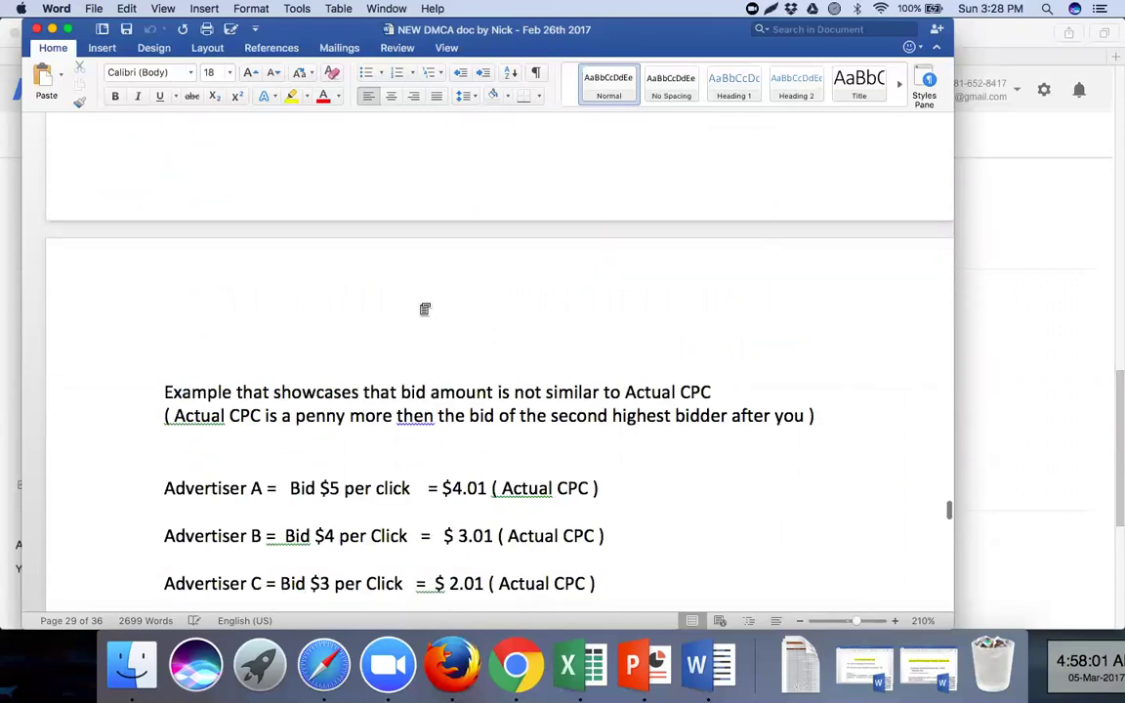
{"action": "scroll", "coordinate": [420, 304], "scroll_direction": "down", "scroll_amount": 15}
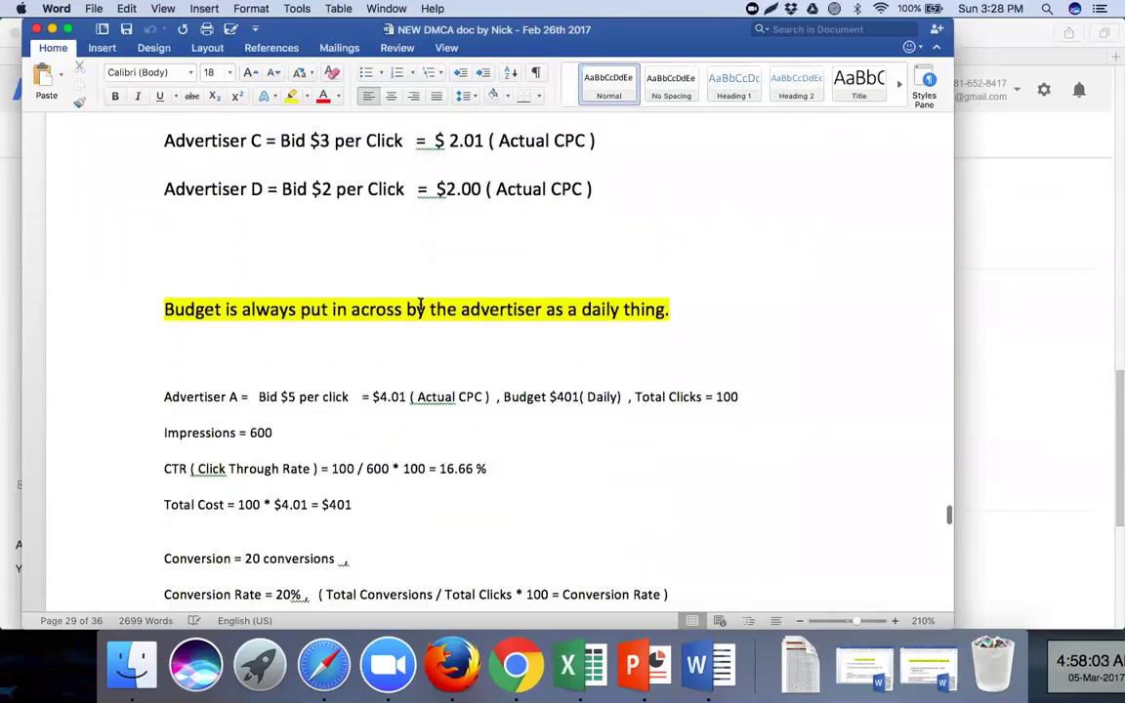
{"action": "scroll", "coordinate": [420, 303], "scroll_direction": "down", "scroll_amount": 15}
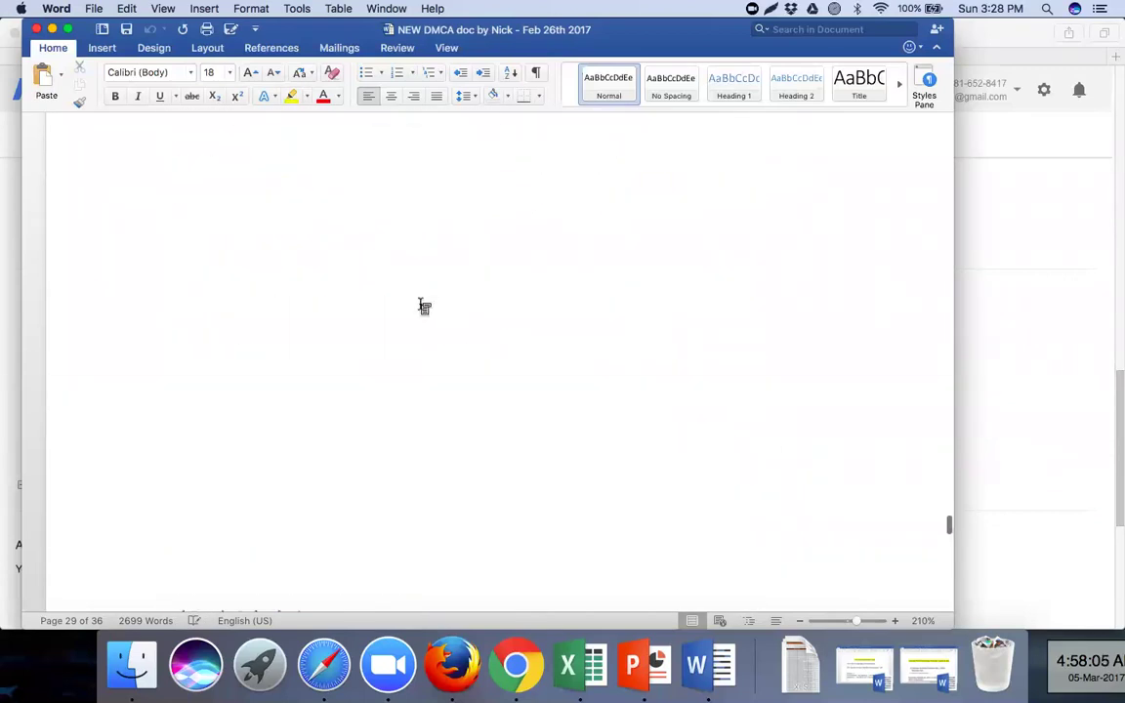
{"action": "scroll", "coordinate": [419, 304], "scroll_direction": "down", "scroll_amount": 15}
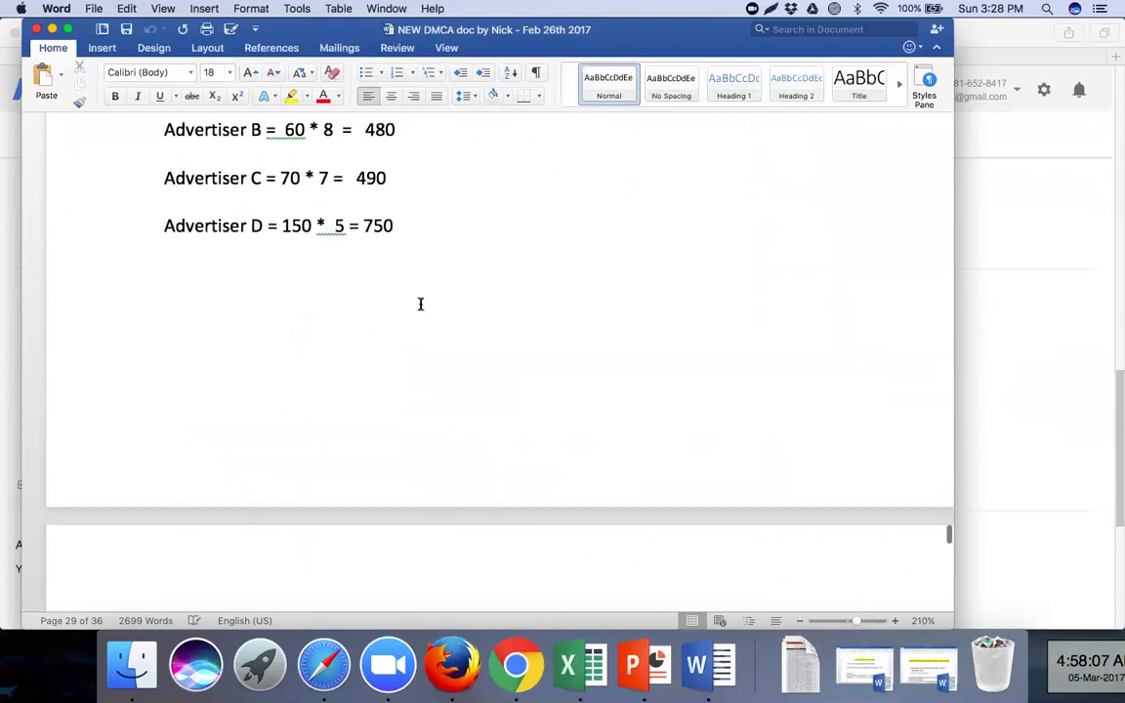
{"action": "scroll", "coordinate": [422, 306], "scroll_direction": "down", "scroll_amount": 5}
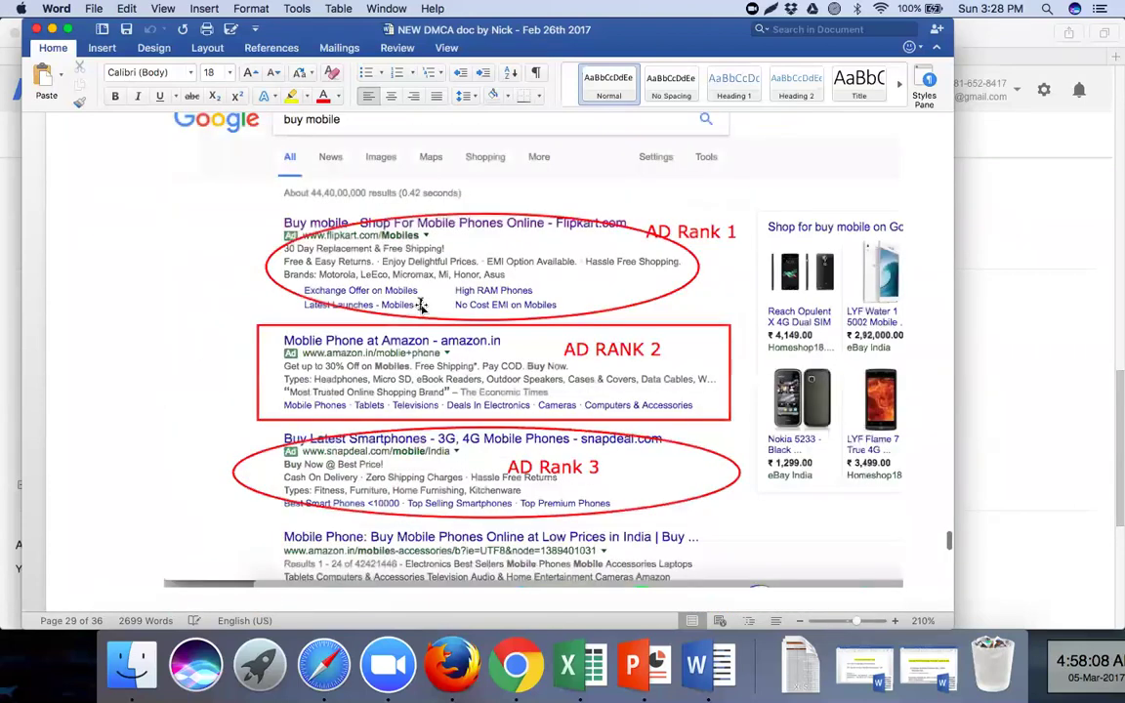
{"action": "scroll", "coordinate": [420, 305], "scroll_direction": "down", "scroll_amount": 6}
{"action": "scroll", "coordinate": [421, 305], "scroll_direction": "down", "scroll_amount": 12}
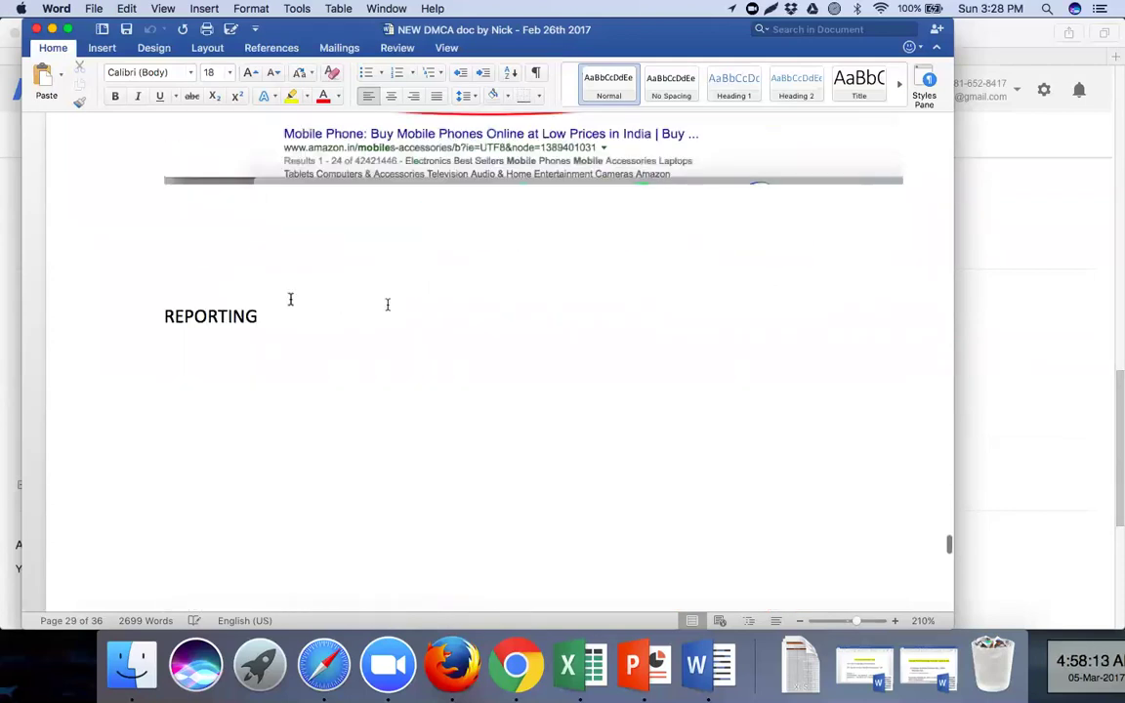
{"action": "scroll", "coordinate": [287, 311], "scroll_direction": "up", "scroll_amount": 4}
{"action": "scroll", "coordinate": [287, 313], "scroll_direction": "up", "scroll_amount": 5}
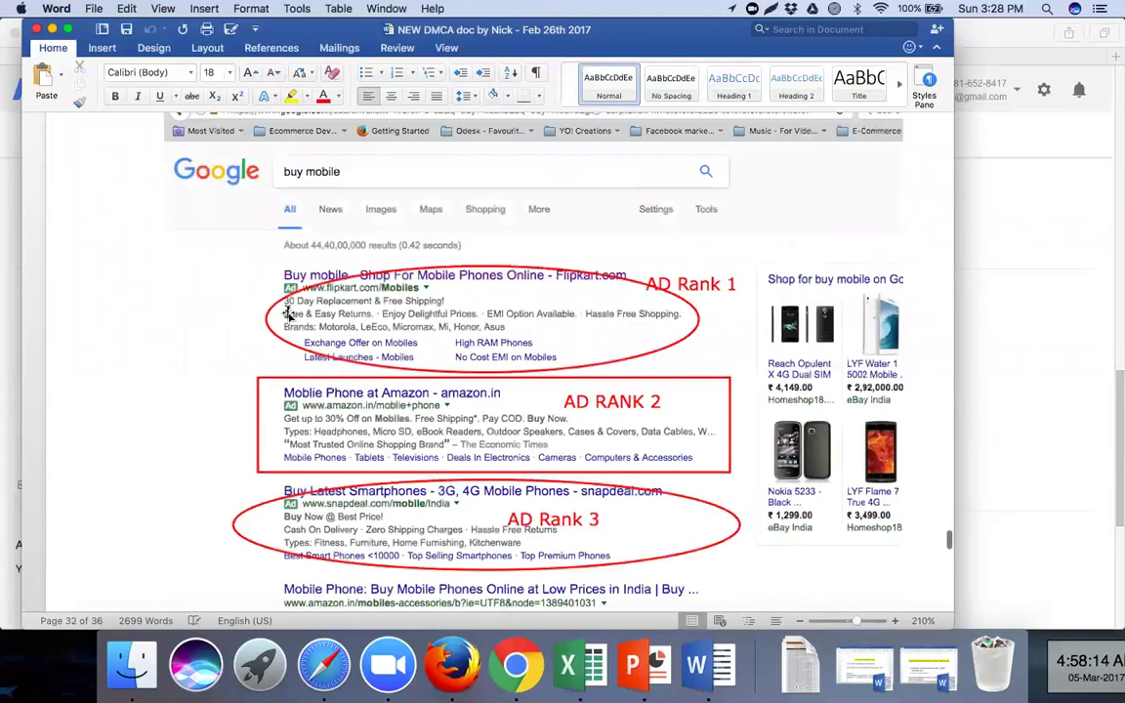
{"action": "scroll", "coordinate": [287, 313], "scroll_direction": "up", "scroll_amount": 15}
{"action": "scroll", "coordinate": [287, 313], "scroll_direction": "up", "scroll_amount": 15}
{"action": "scroll", "coordinate": [287, 313], "scroll_direction": "up", "scroll_amount": 6}
{"action": "left_click", "coordinate": [239, 336]}
Add the line 'BID = Maximum amount which an advertiser is willing to pay per click.'
{"action": "key", "text": "Return"}
{"action": "type", "text": "BID = Maximum amount which an advertiser"}
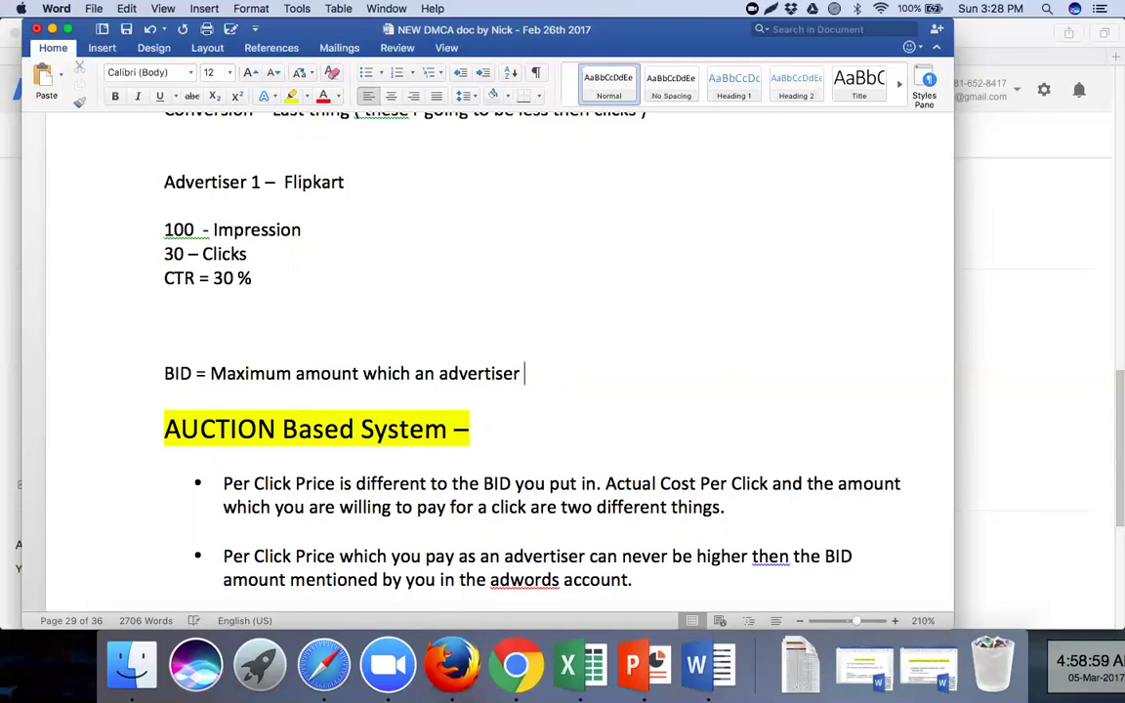
{"action": "type", "text": "is willi"}
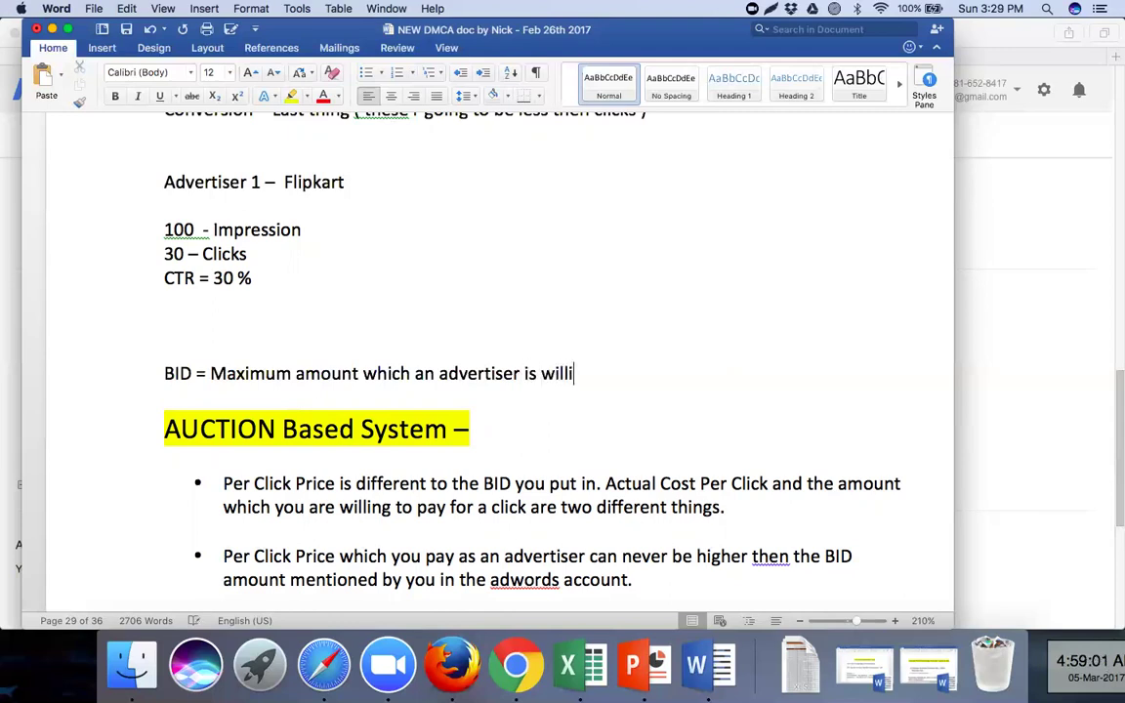
{"action": "type", "text": "ng to pay"}
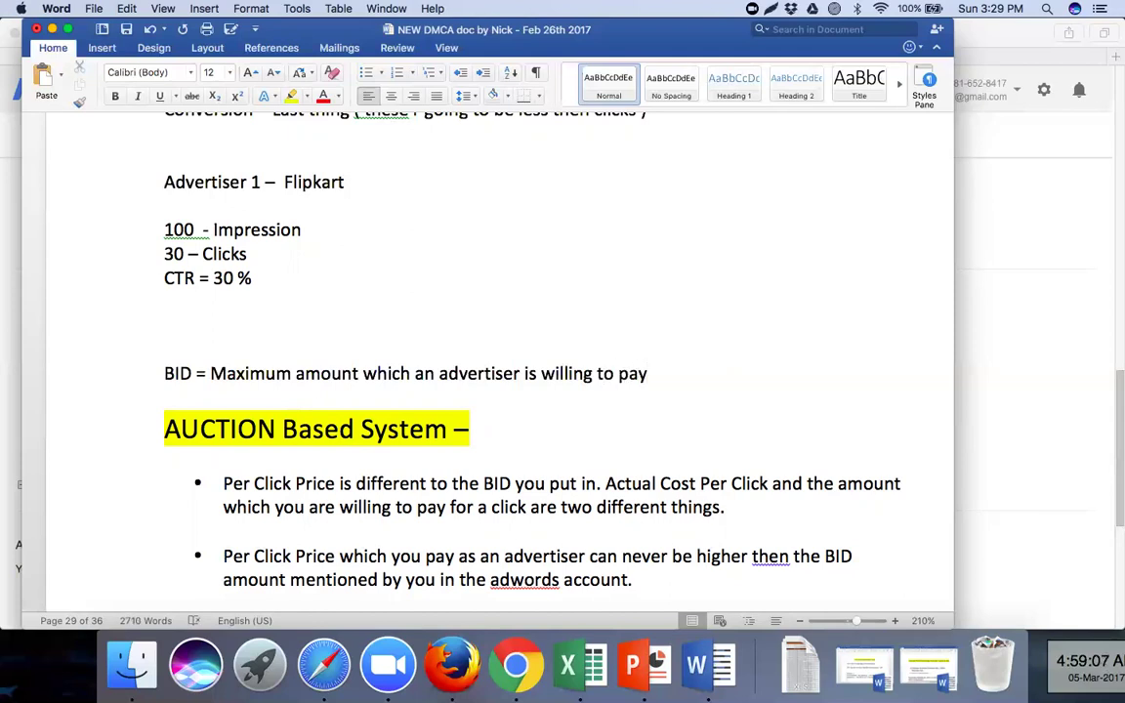
{"action": "type", "text": "per click"}
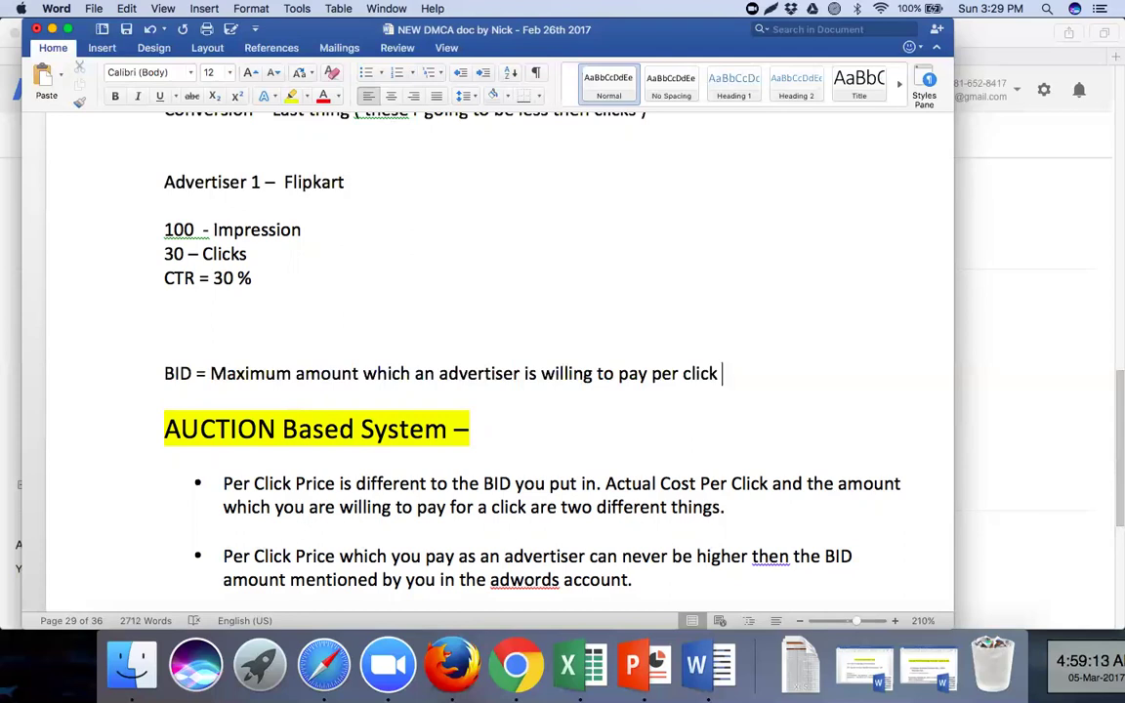
{"action": "type", "text": "."}
Define Actual CPC (Cost Per Click) as the actual amount the advertiser pays for a click
{"action": "key", "text": "Return"}
{"action": "type", "text": "Acr"}
{"action": "key", "text": "BackSpace"}
{"action": "type", "text": "tual CP"}
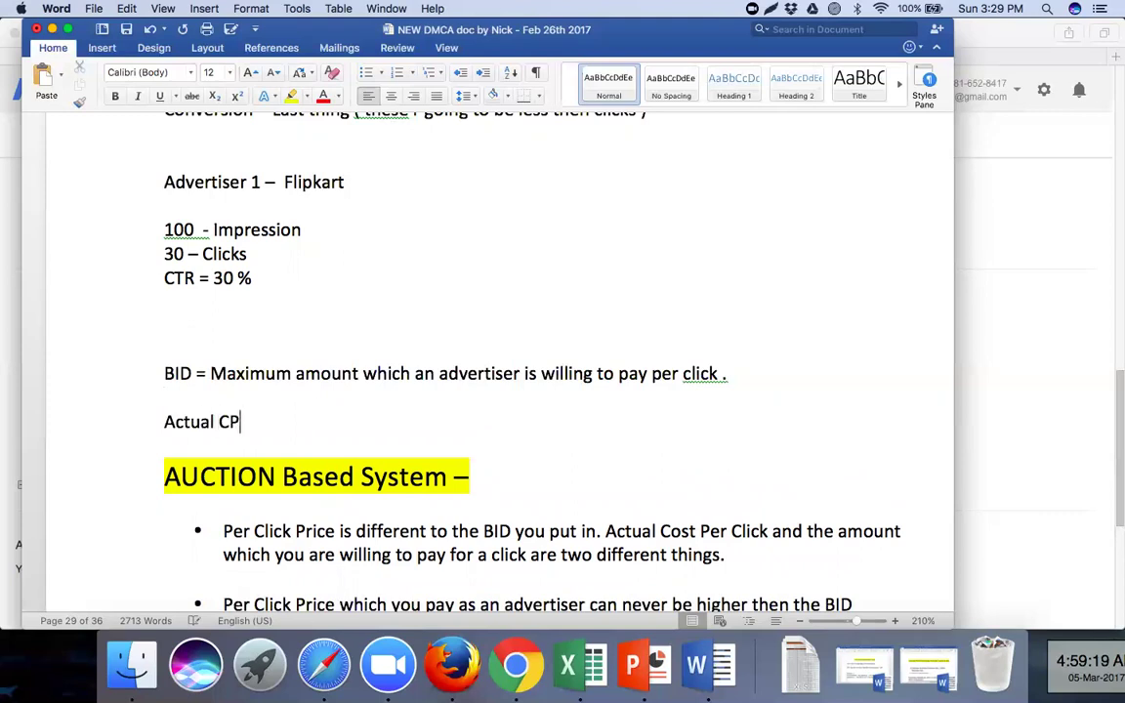
{"action": "type", "text": "C = Amount which"}
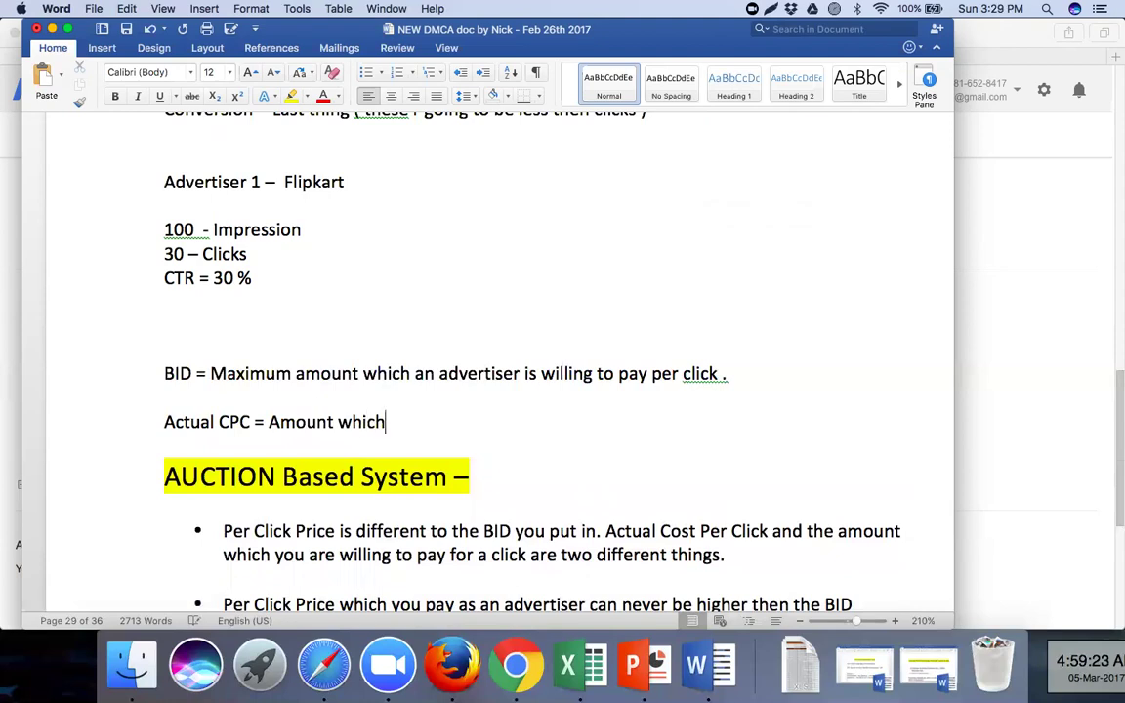
{"action": "type", "text": " the adverti"}
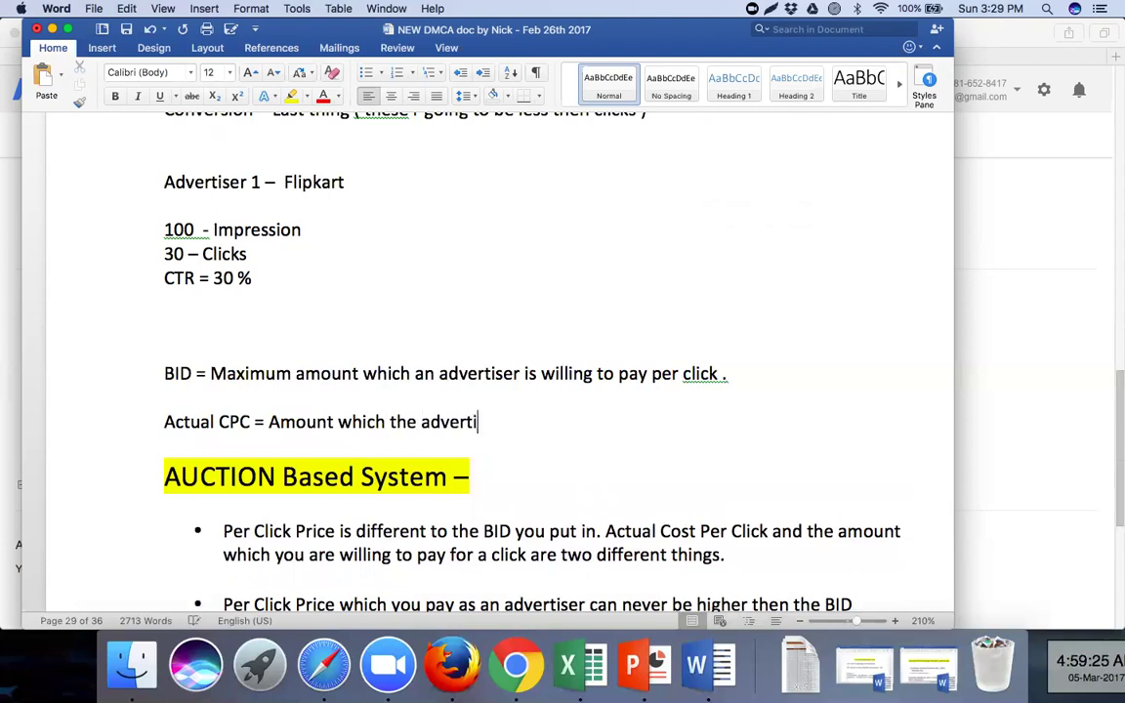
{"action": "type", "text": "ser pays "}
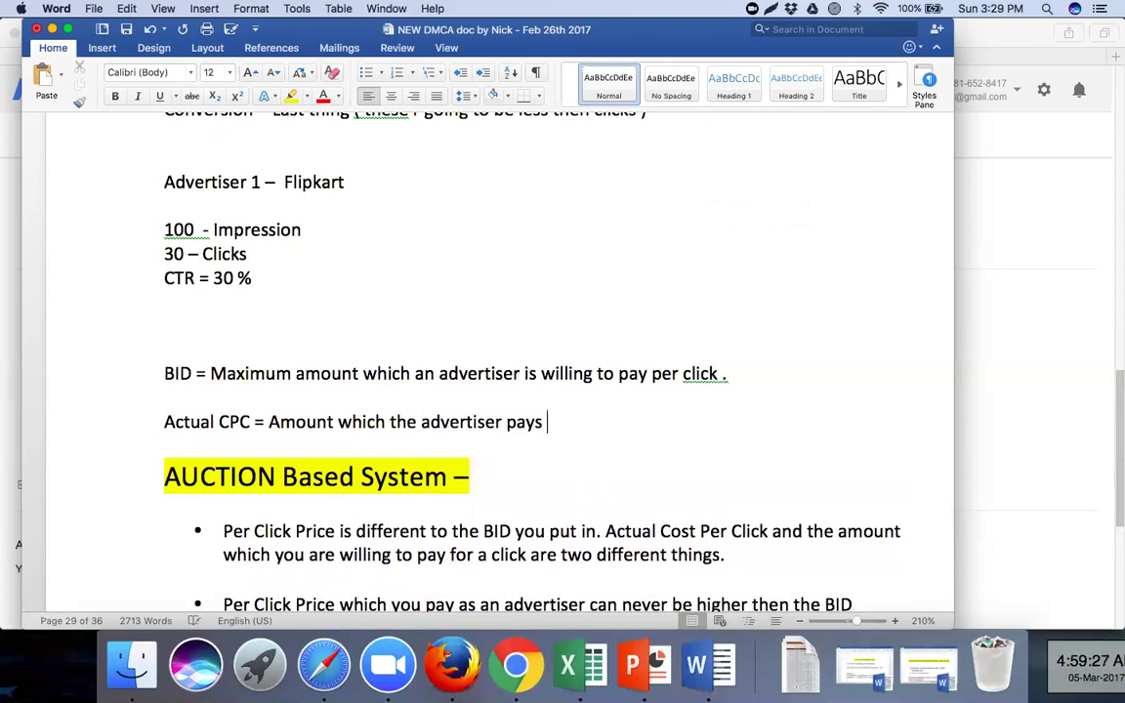
{"action": "type", "text": "for a click"}
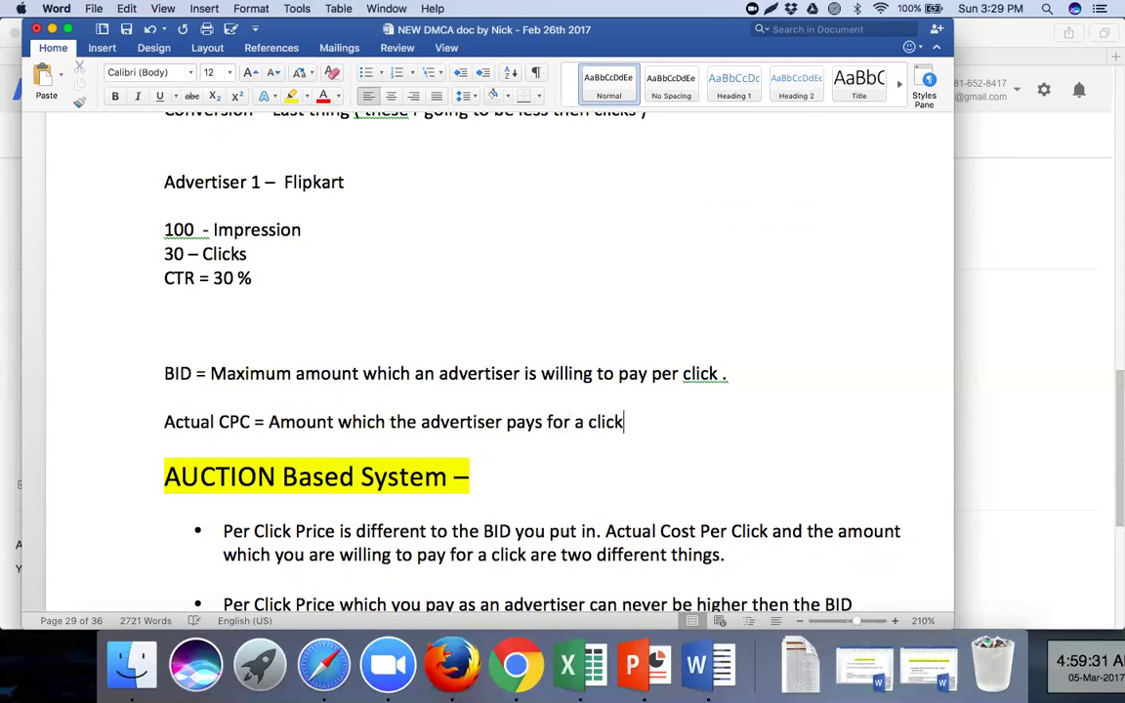
{"action": "type", "text": " . Actual"}
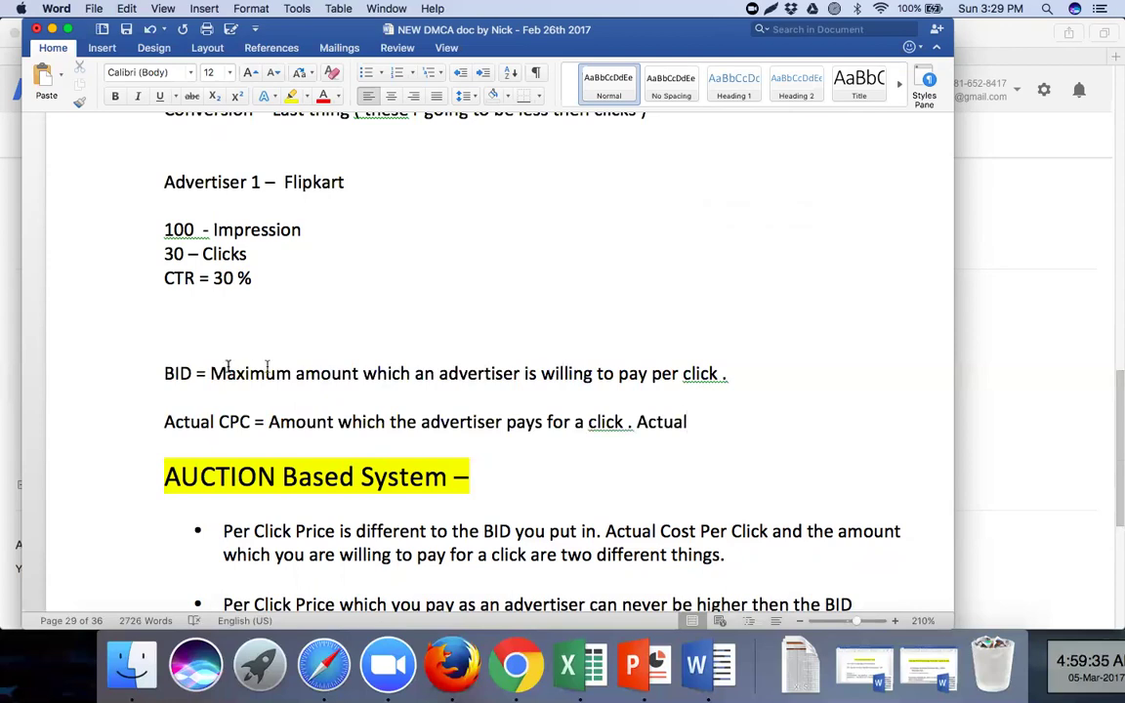
{"action": "left_click", "coordinate": [251, 422]}
{"action": "type", "text": "( cost Per"}
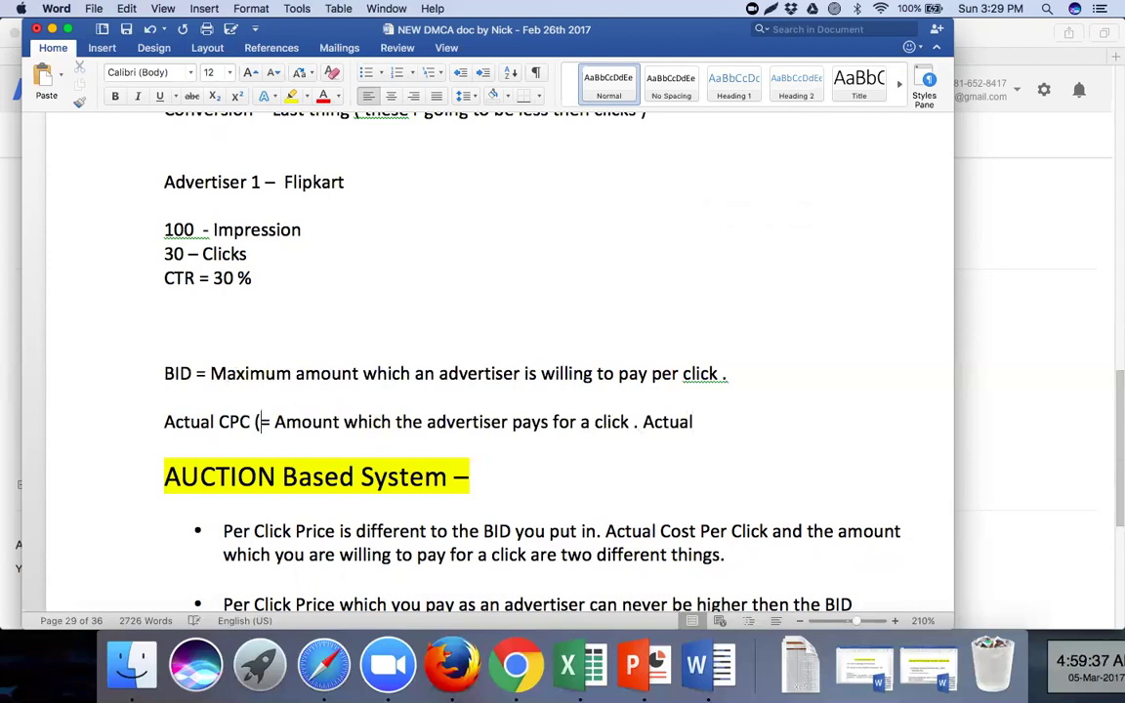
{"action": "type", "text": " Click )"}
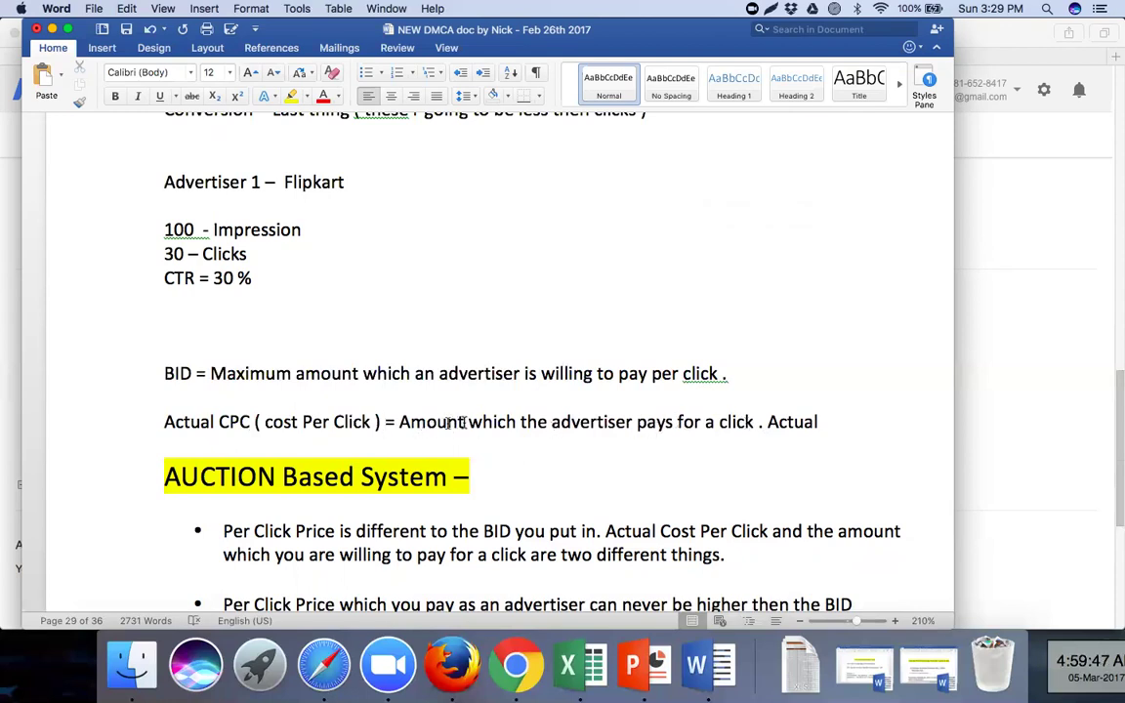
{"action": "left_click", "coordinate": [400, 422]}
{"action": "type", "text": "Actual"}
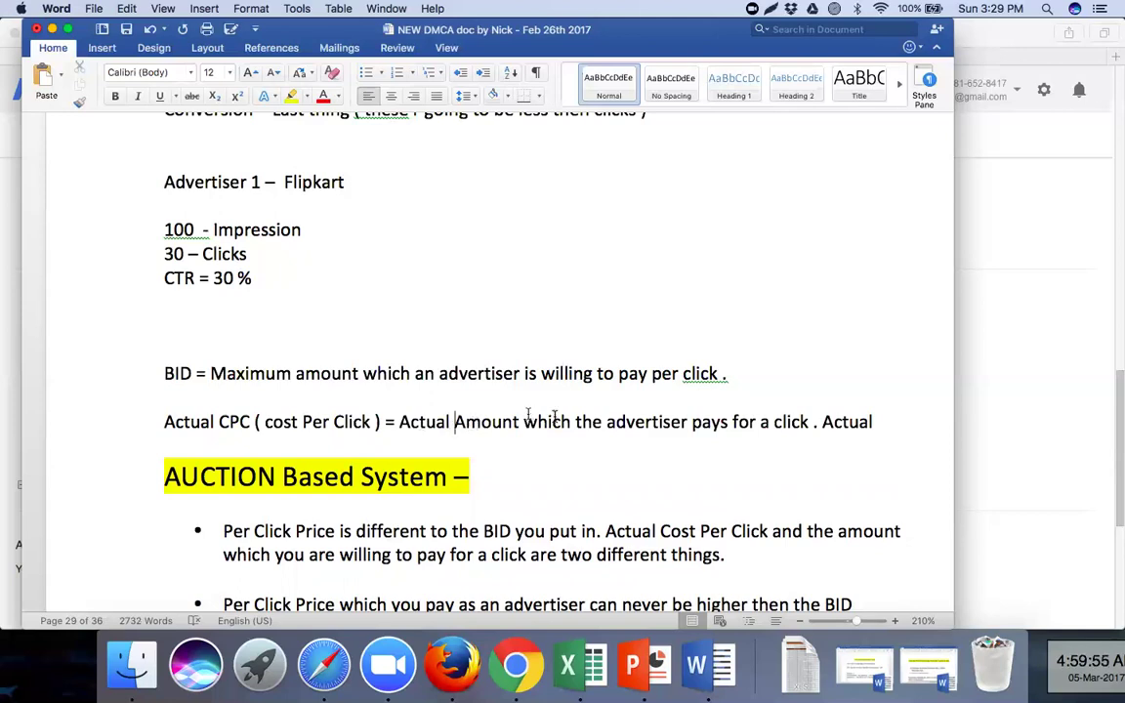
{"action": "left_click", "coordinate": [876, 422]}
Add that CPC can be lesser than or equivalent to the bid punched in the adwords panel
{"action": "key", "text": "Return"}
{"action": "key", "text": "Return"}
{"action": "key", "text": "BackSpace"}
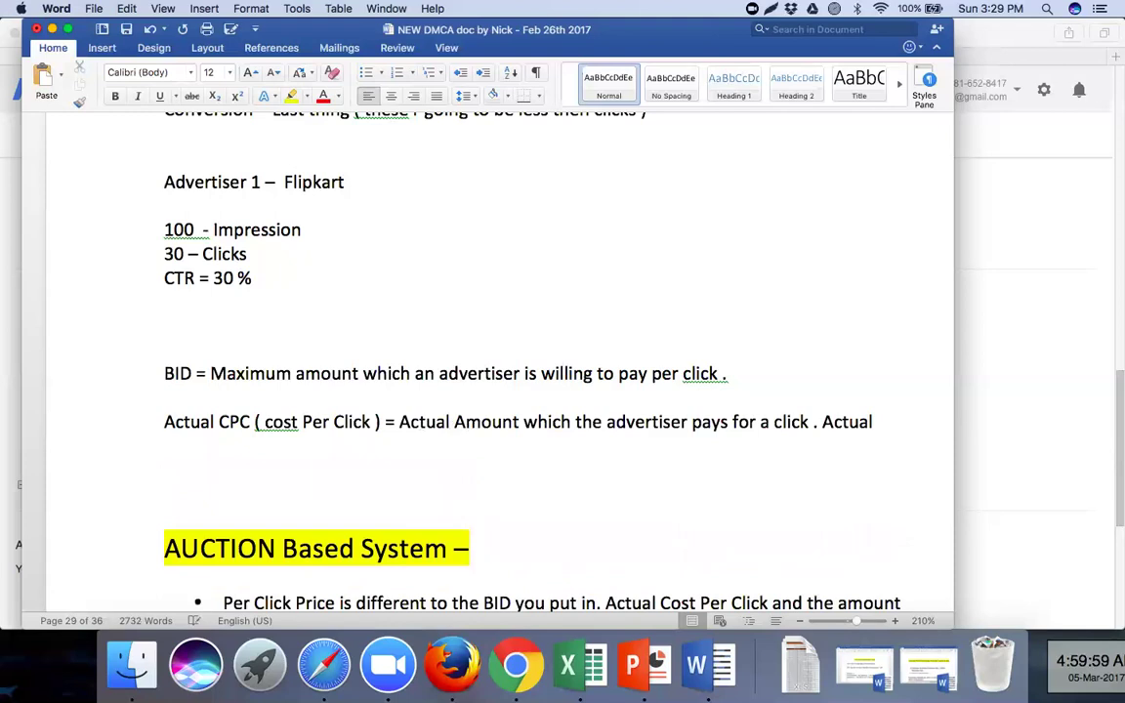
{"action": "left_click_drag", "start_coordinate": [873, 422], "coordinate": [825, 423]}
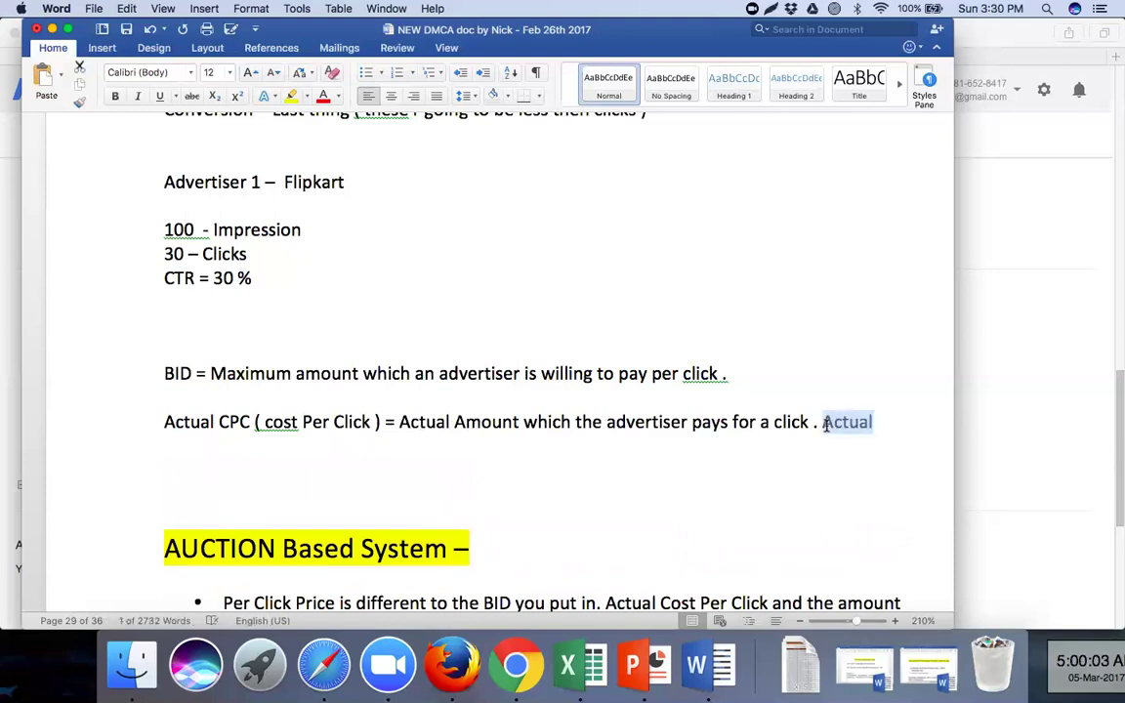
{"action": "type", "text": "CPC ca"}
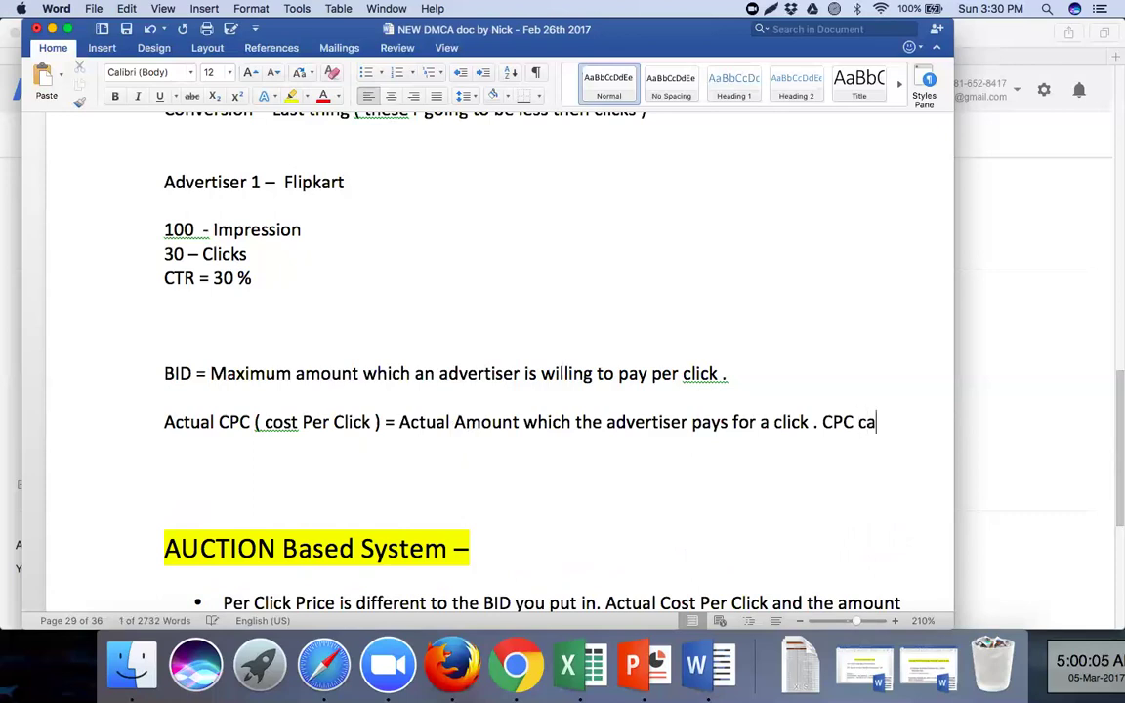
{"action": "type", "text": "n be le"}
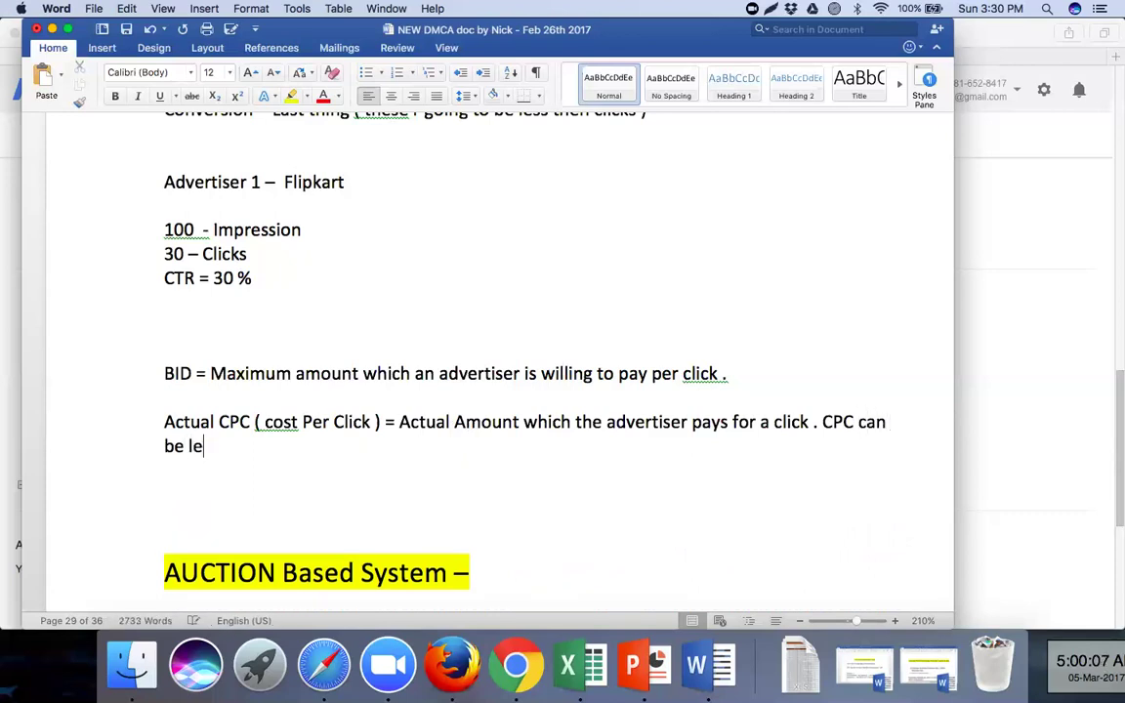
{"action": "type", "text": "sser then "}
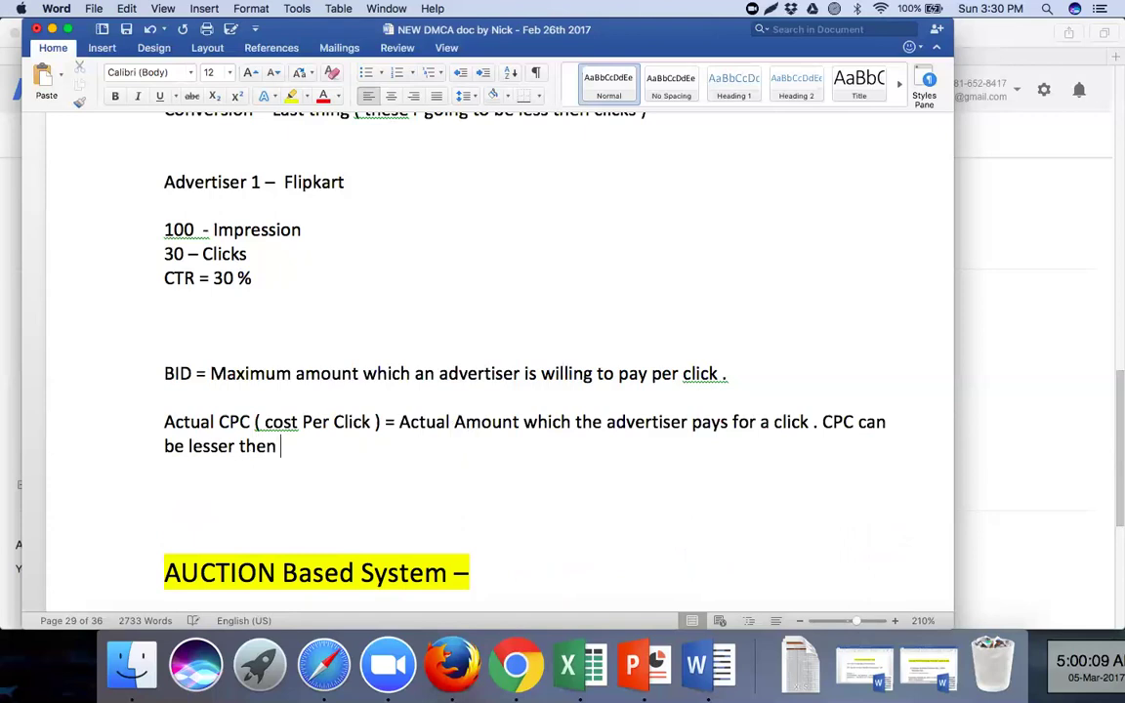
{"action": "type", "text": "the bid or q"}
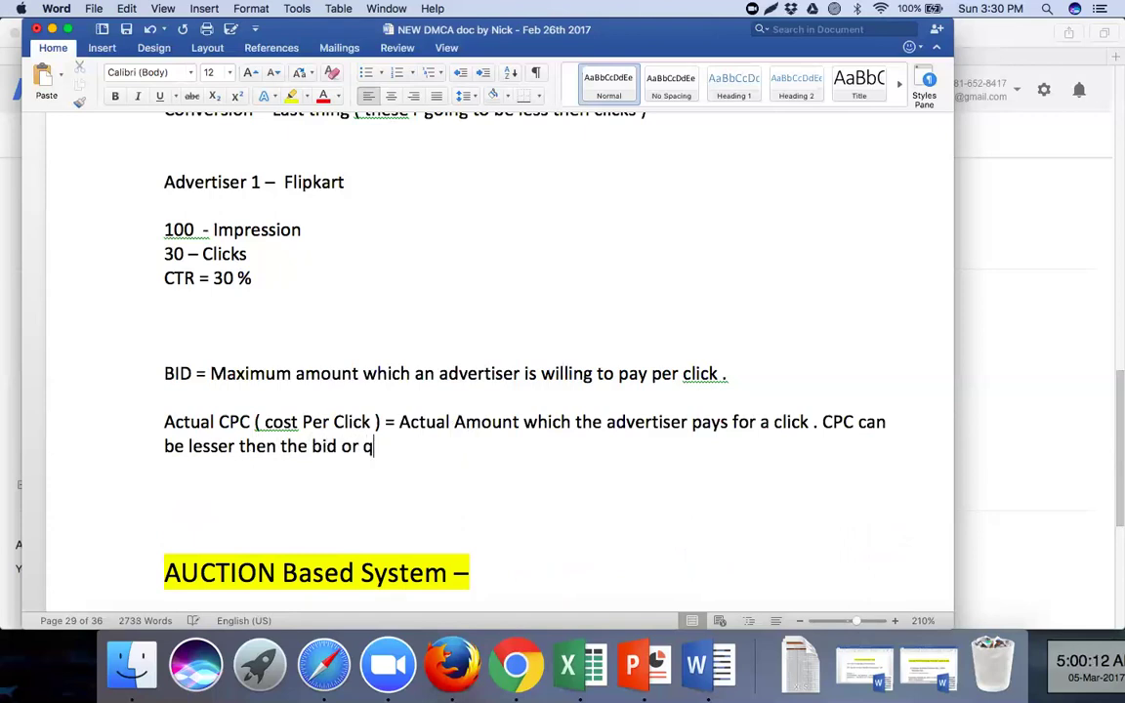
{"action": "key", "text": "BackSpace"}
{"action": "type", "text": "equivale"}
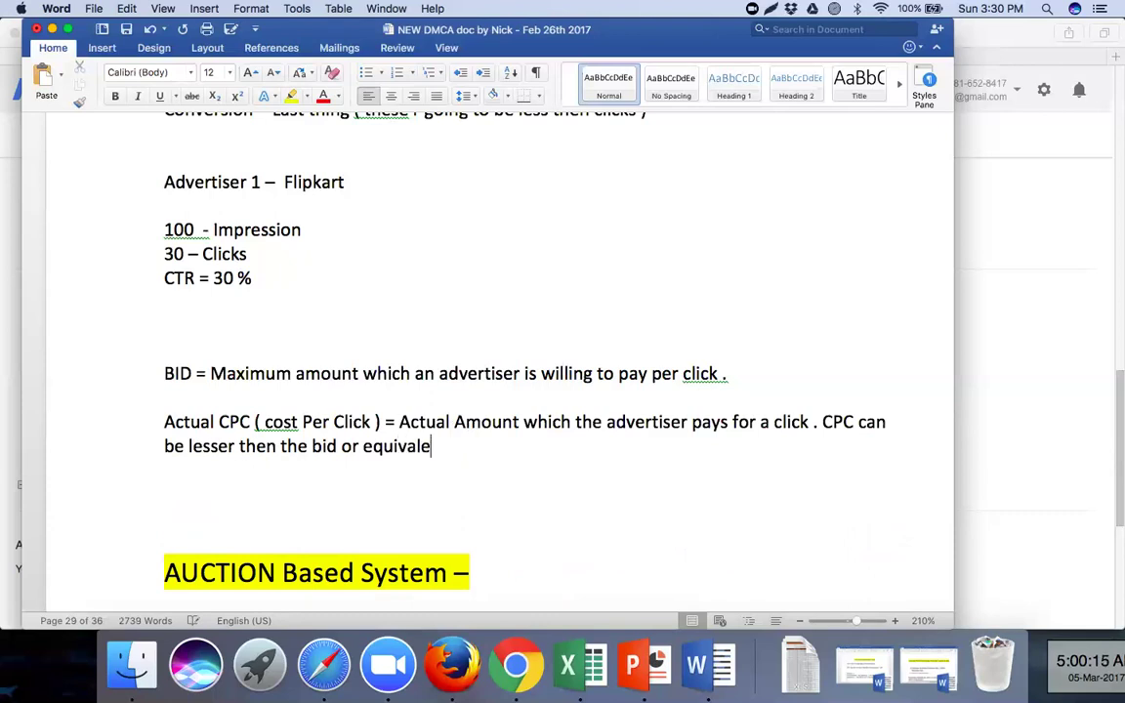
{"action": "type", "text": "nt to the bi"}
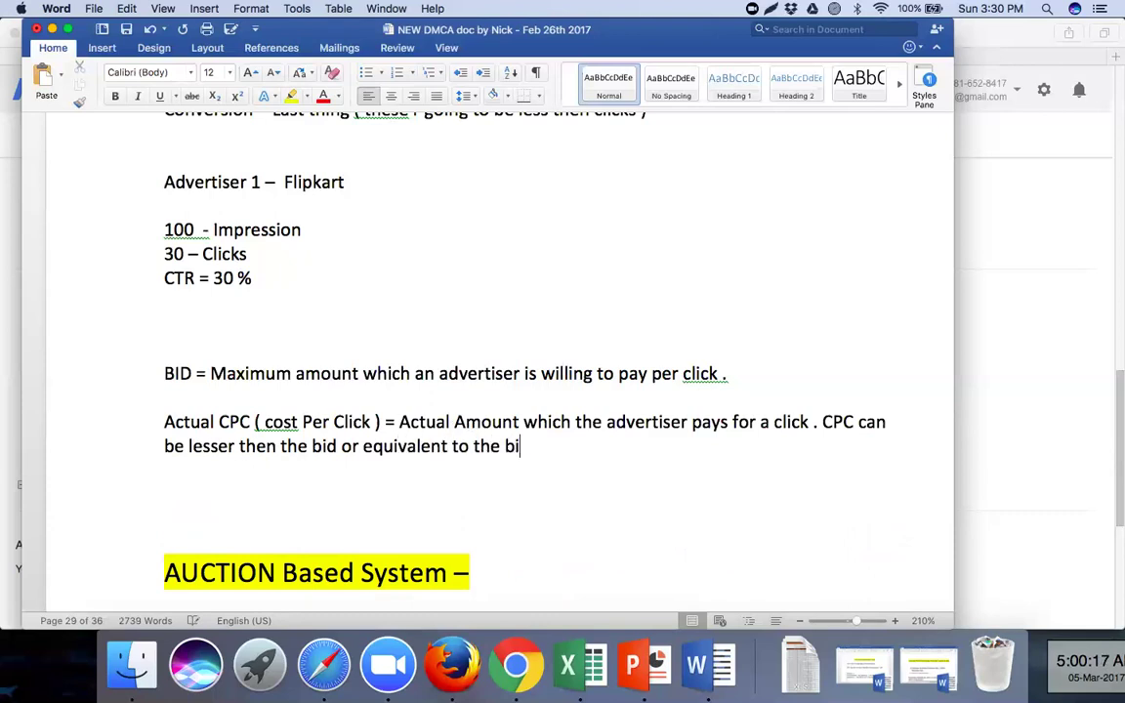
{"action": "type", "text": "d punched in by "}
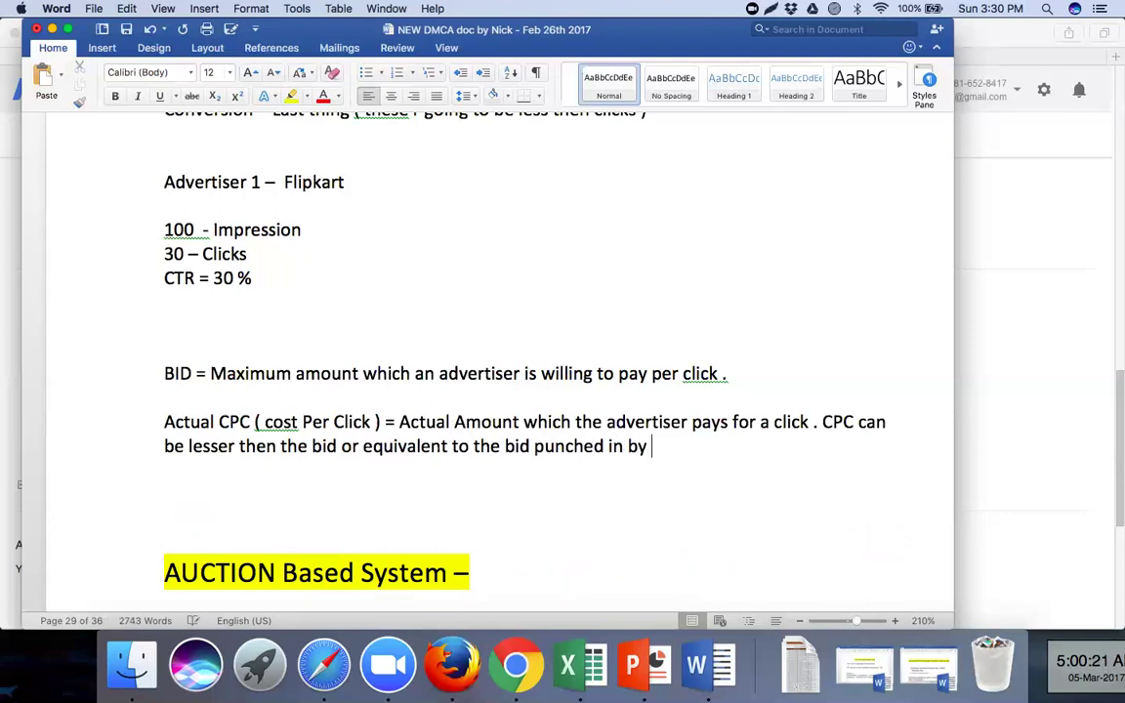
{"action": "type", "text": "the advert"}
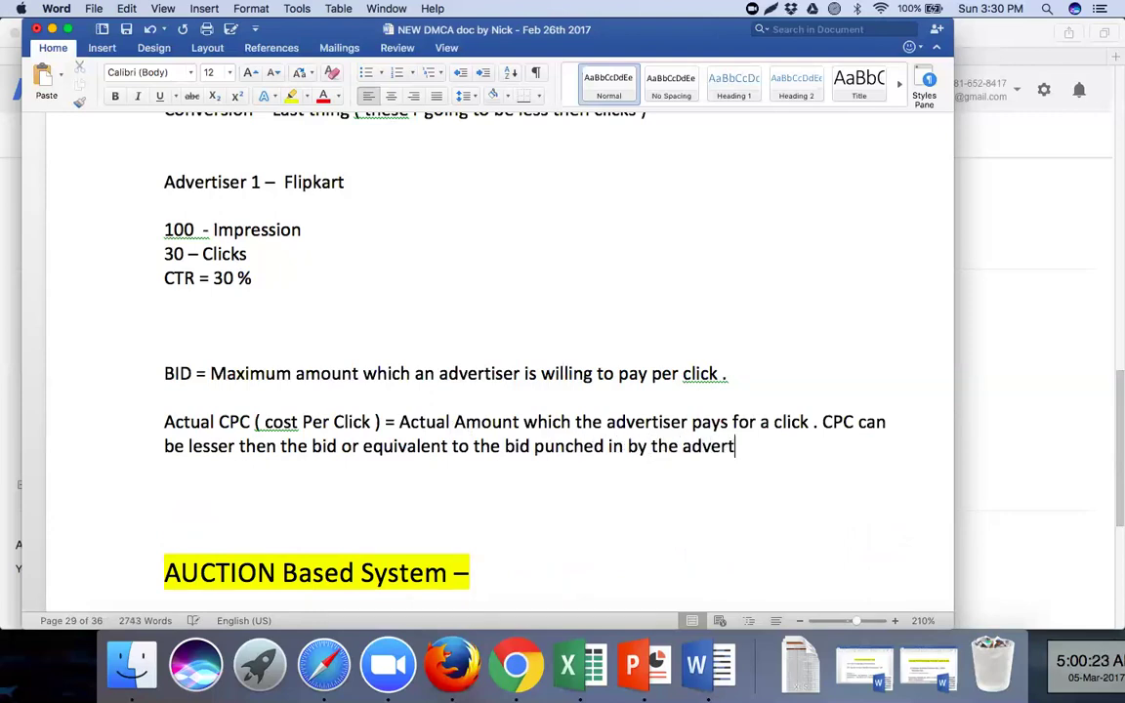
{"action": "type", "text": "iser in the a"}
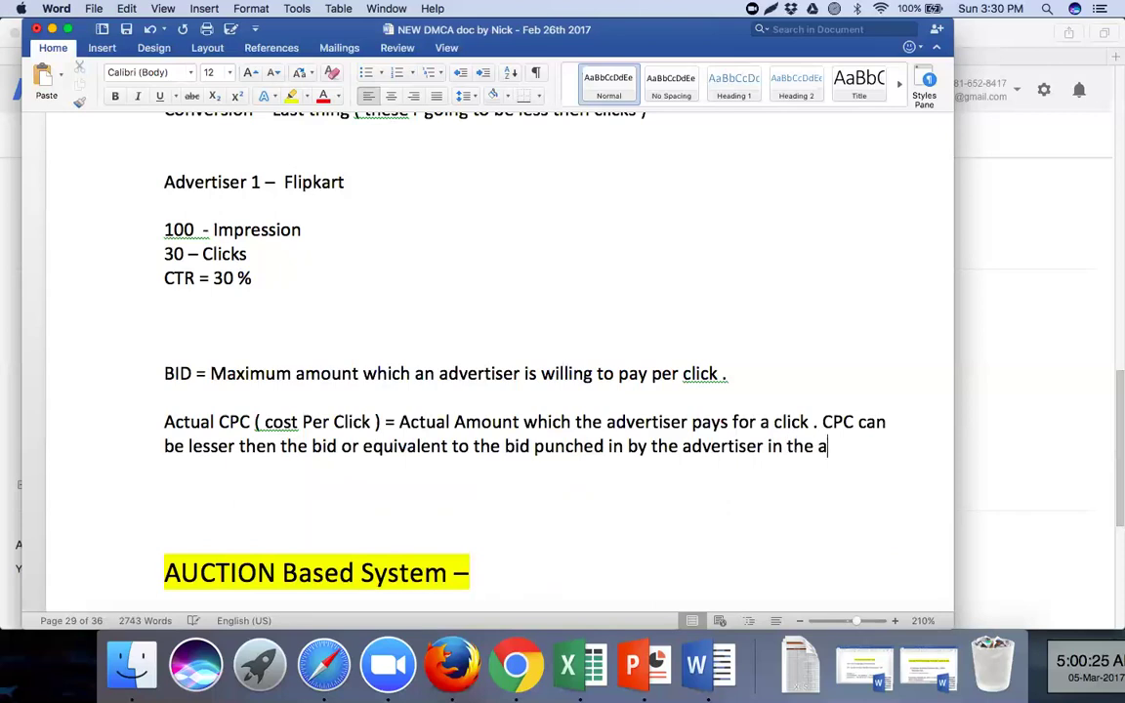
{"action": "type", "text": "dwords panel."}
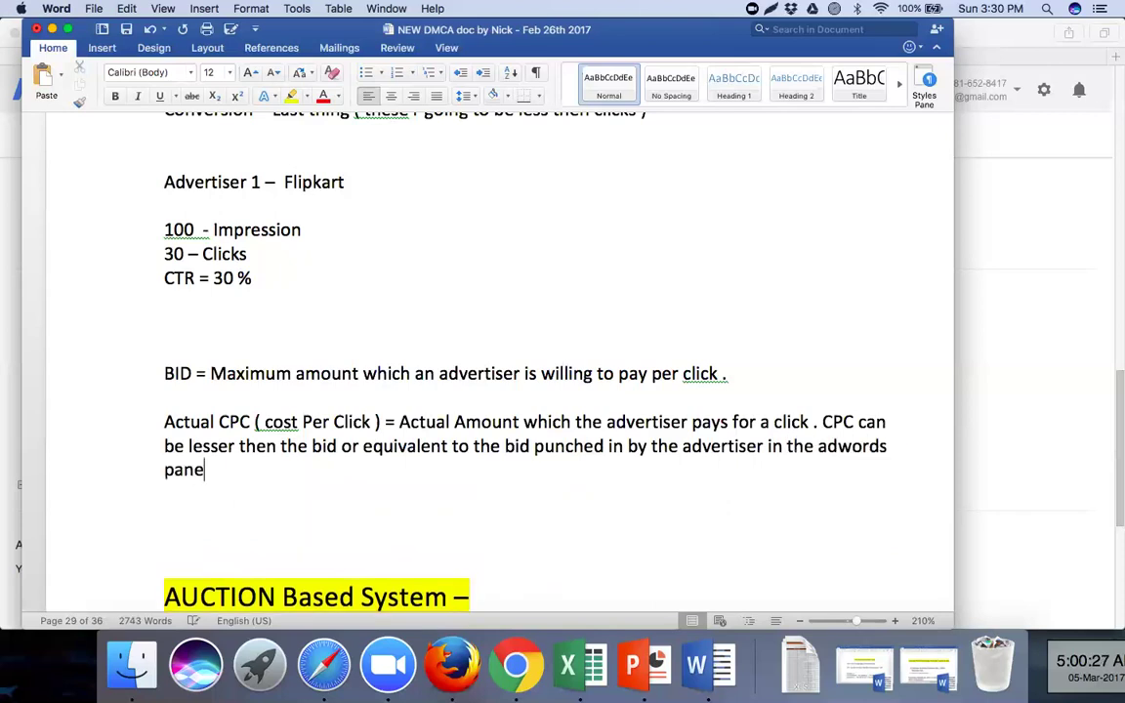
Write 'BUDGET = Budget is always provided by the advertiser for every single campaign and for a particular day'
{"action": "key", "text": "Return"}
{"action": "key", "text": "Return"}
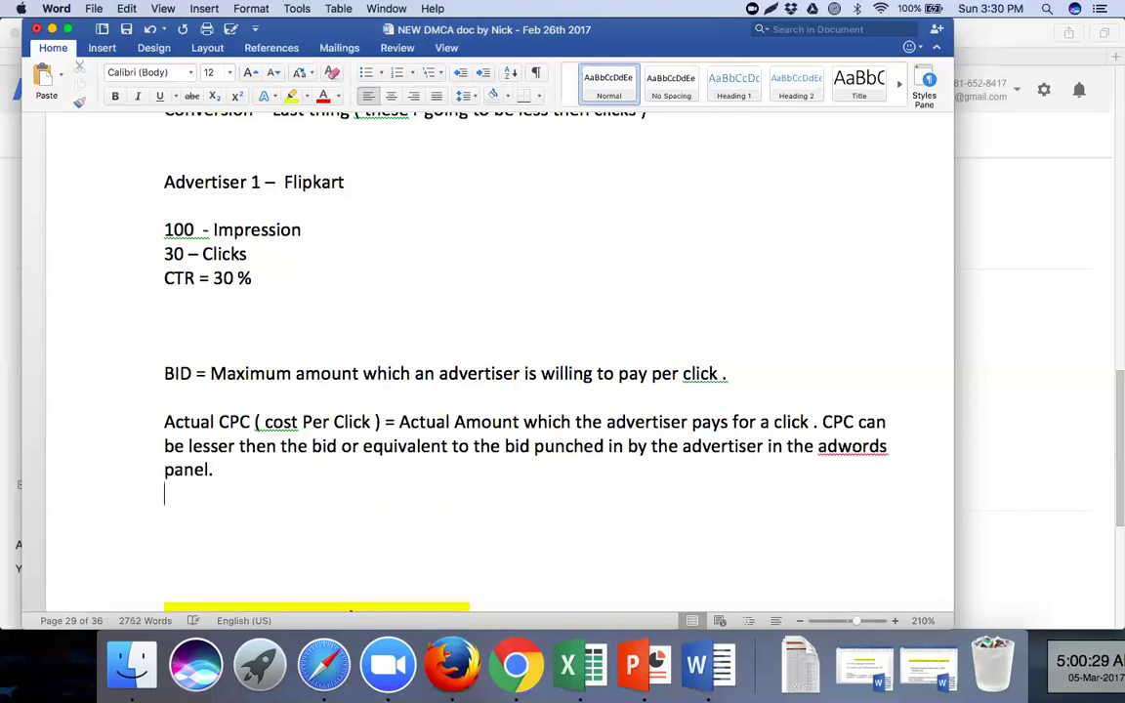
{"action": "type", "text": "BUDGET = Budget i"}
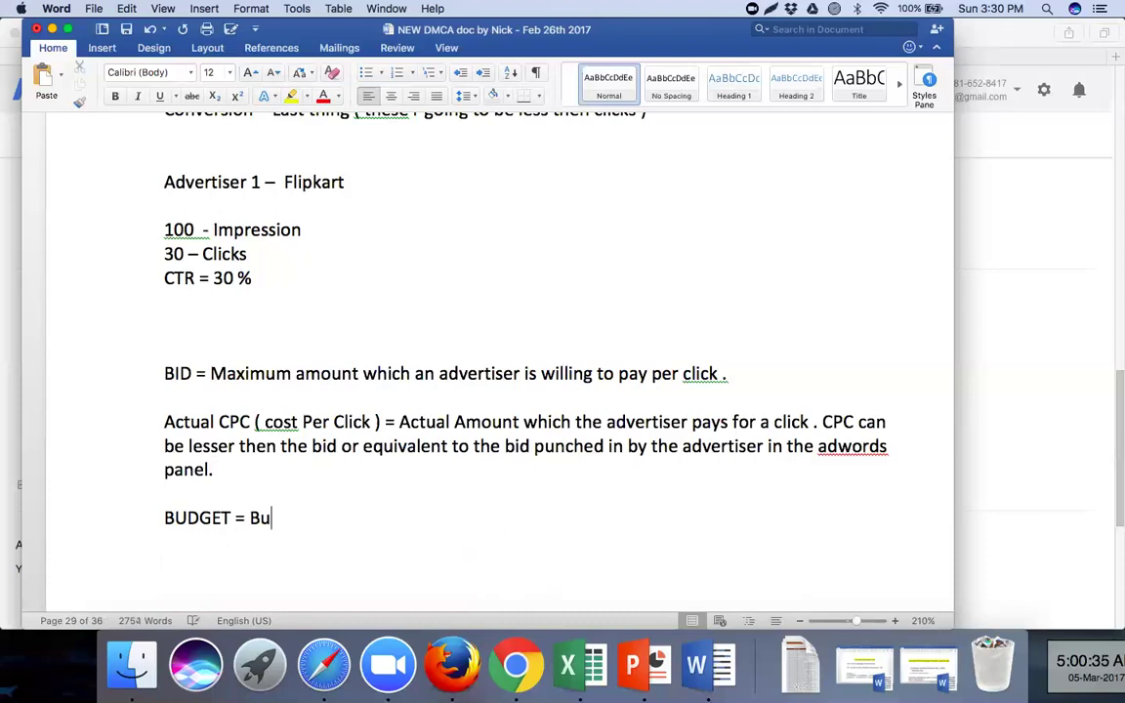
{"action": "type", "text": "s always"}
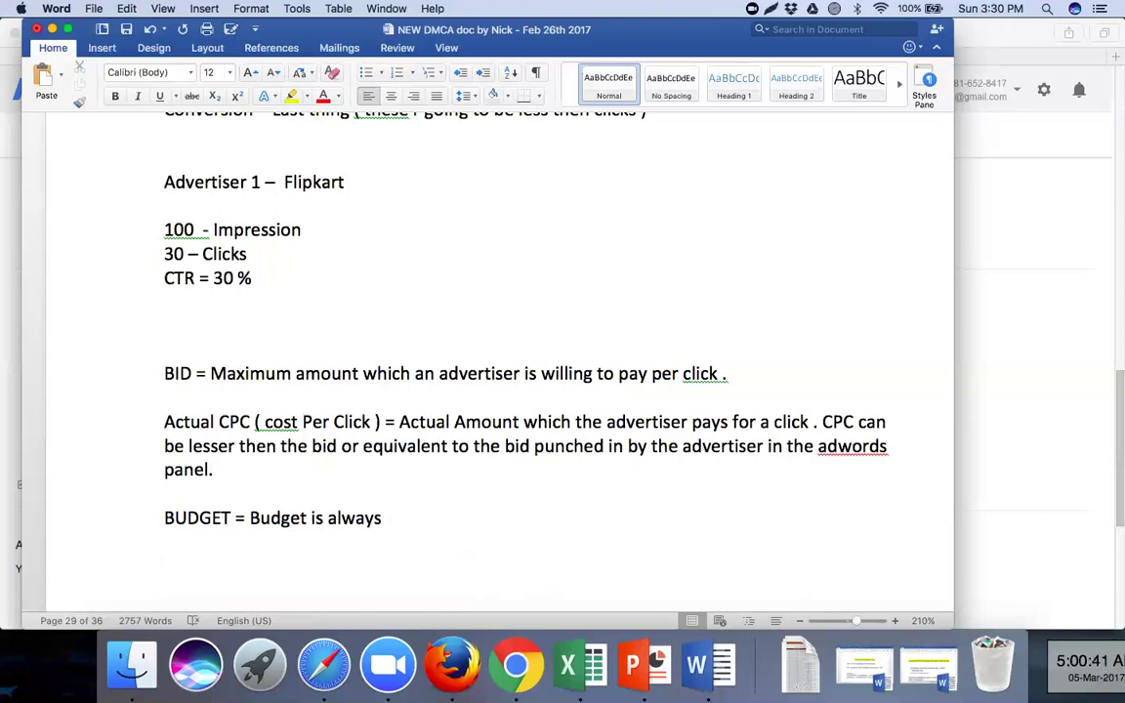
{"action": "type", "text": " provided by the adv"}
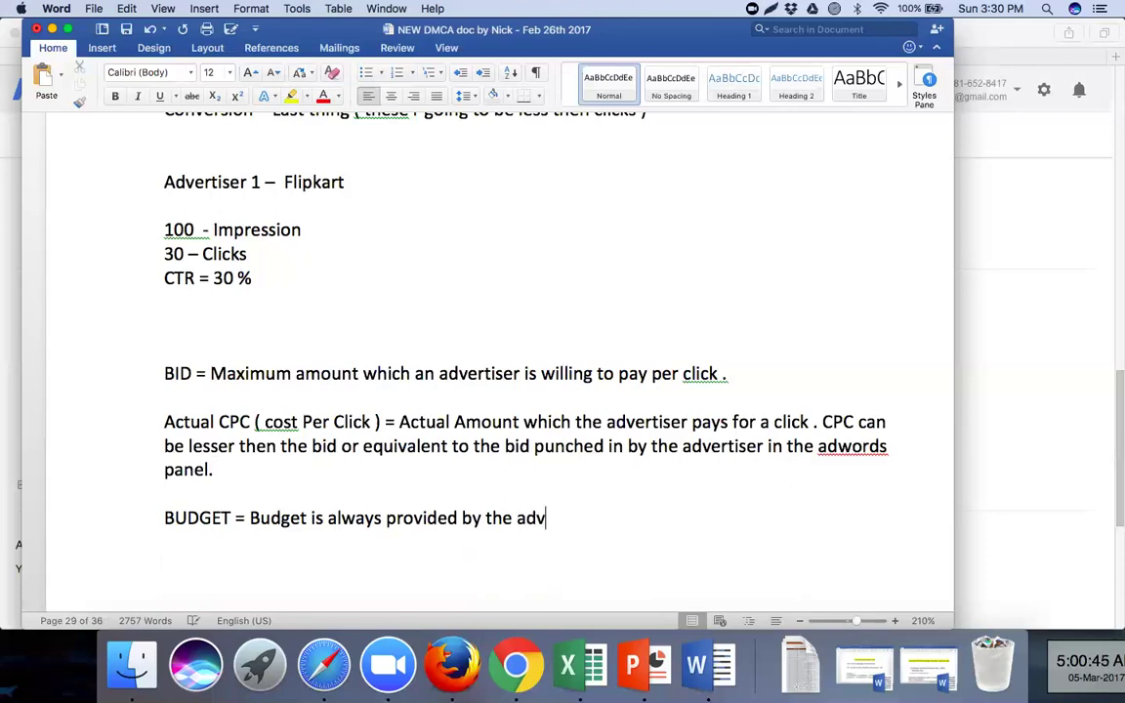
{"action": "type", "text": "ertiser f"}
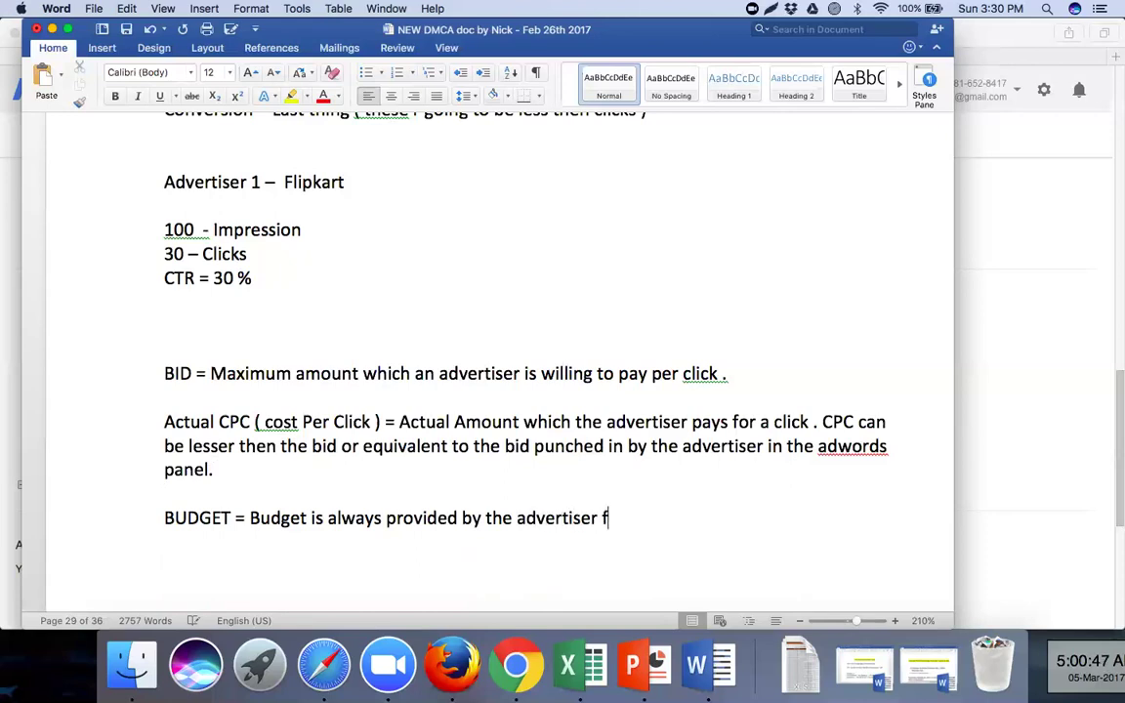
{"action": "type", "text": "or every single campaign and for a particular day."}
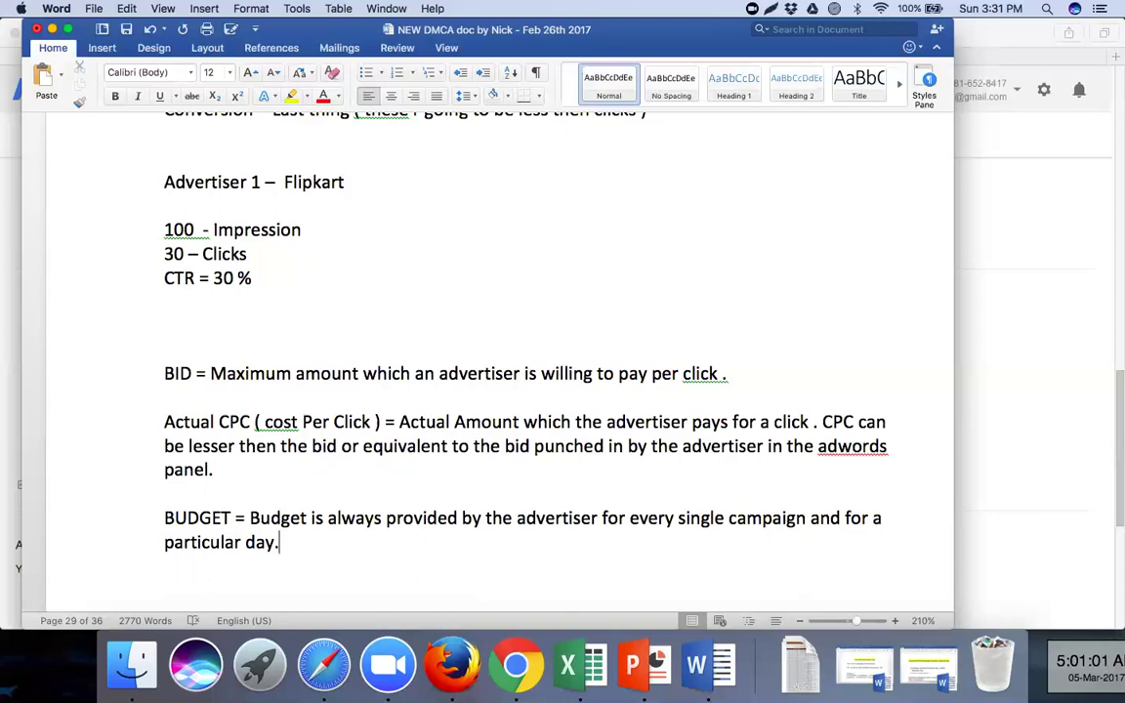
Add a spaced 'Example = Advertiser A' line followed by a line starting 'Budget per day'
{"action": "key", "text": "BackSpace"}
{"action": "type", "text": "Example "}
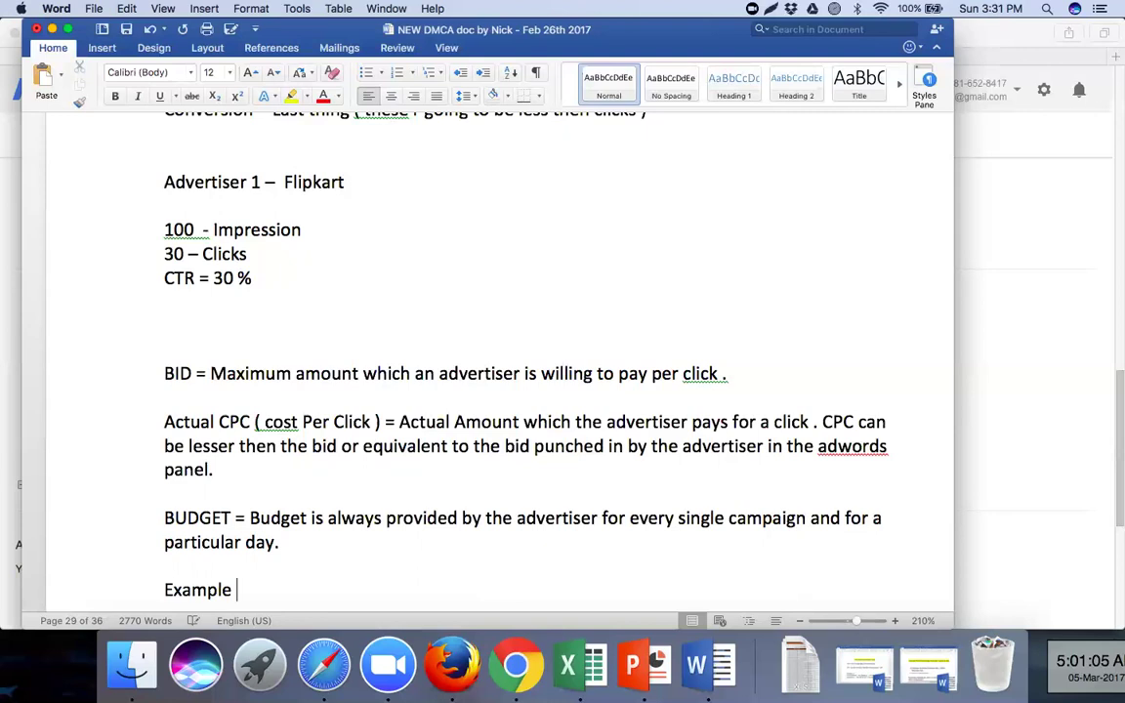
{"action": "type", "text": "="}
{"action": "left_click", "coordinate": [360, 567]}
{"action": "key", "text": "Return"}
{"action": "key", "text": "Return"}
{"action": "left_click", "coordinate": [294, 441]}
{"action": "type", "text": "Advertiser "}
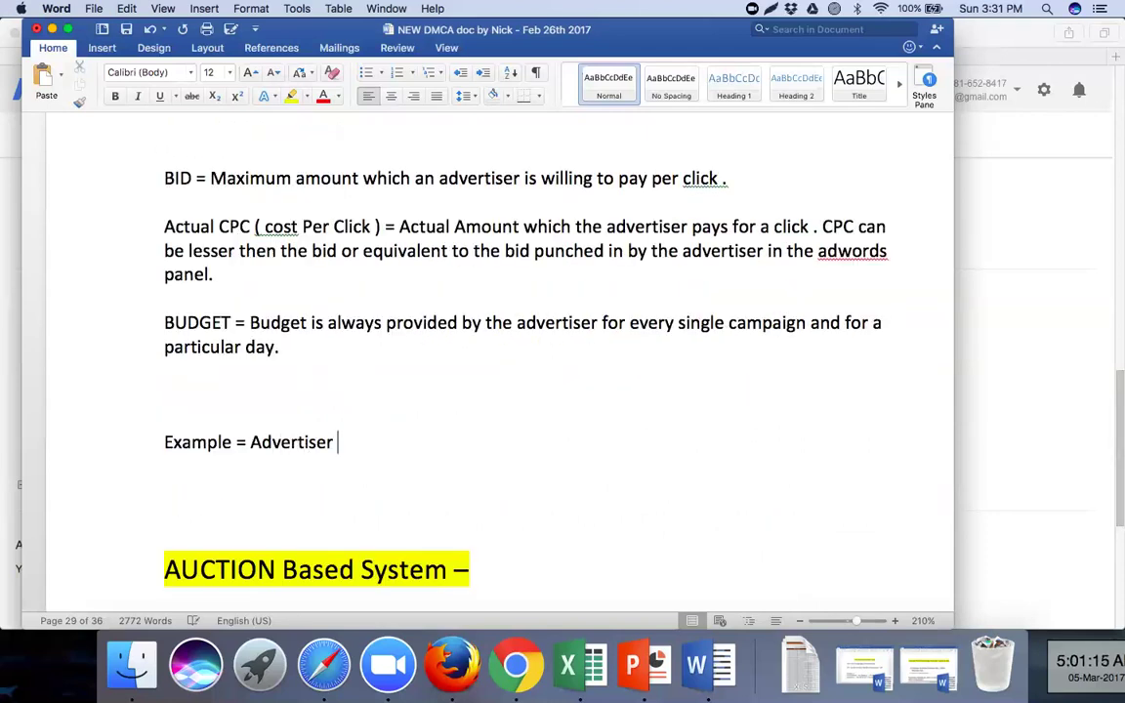
{"action": "type", "text": "A"}
{"action": "key", "text": "Return"}
{"action": "key", "text": "Return"}
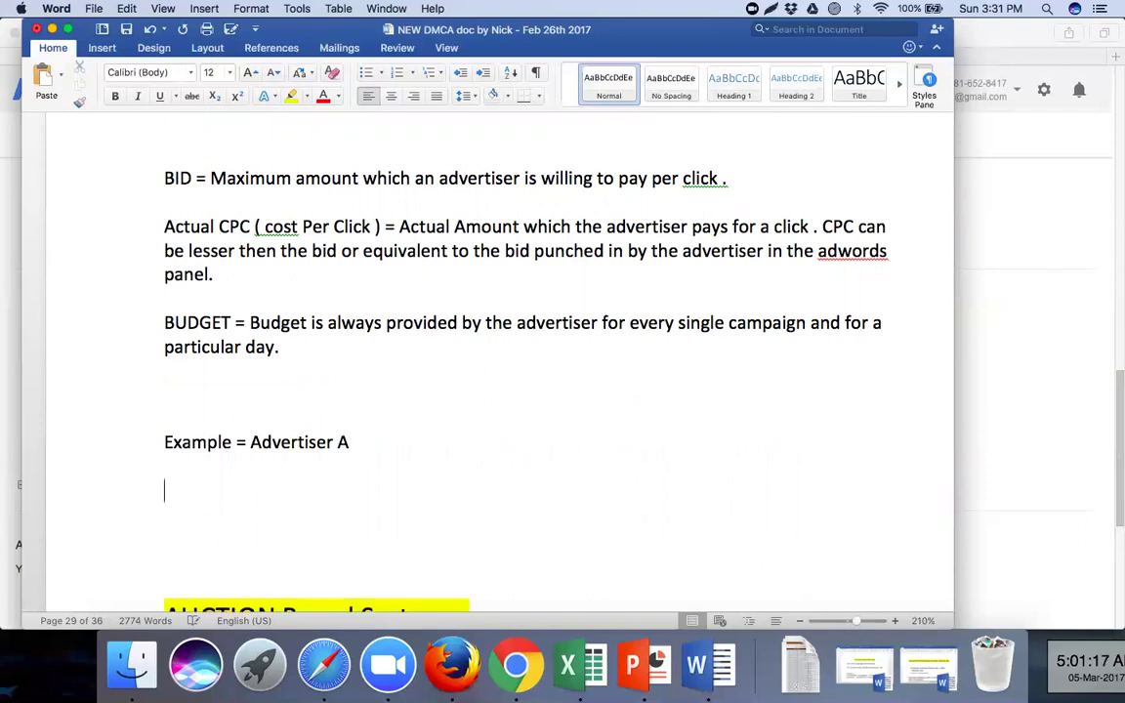
{"action": "type", "text": "Budget per day"}
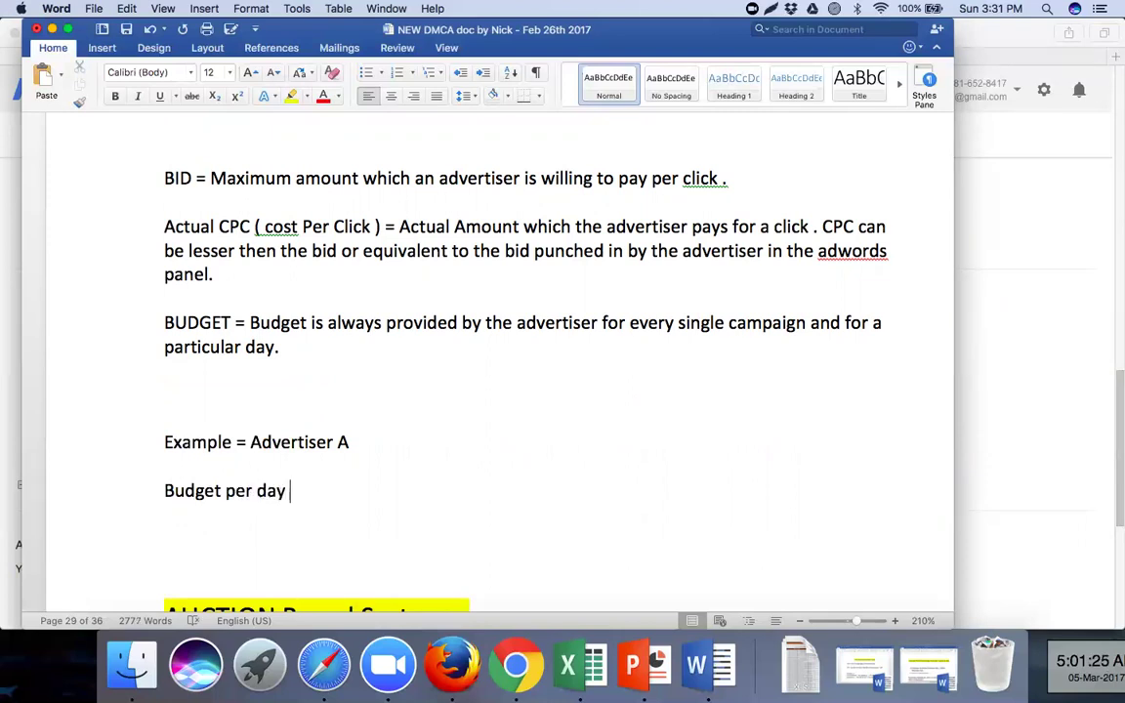
Continue with 'for a Campaign 1 = $1000' plus a note that campaigns and days are the advertiser's choice
{"action": "type", "text": "for a Campaign 1"}
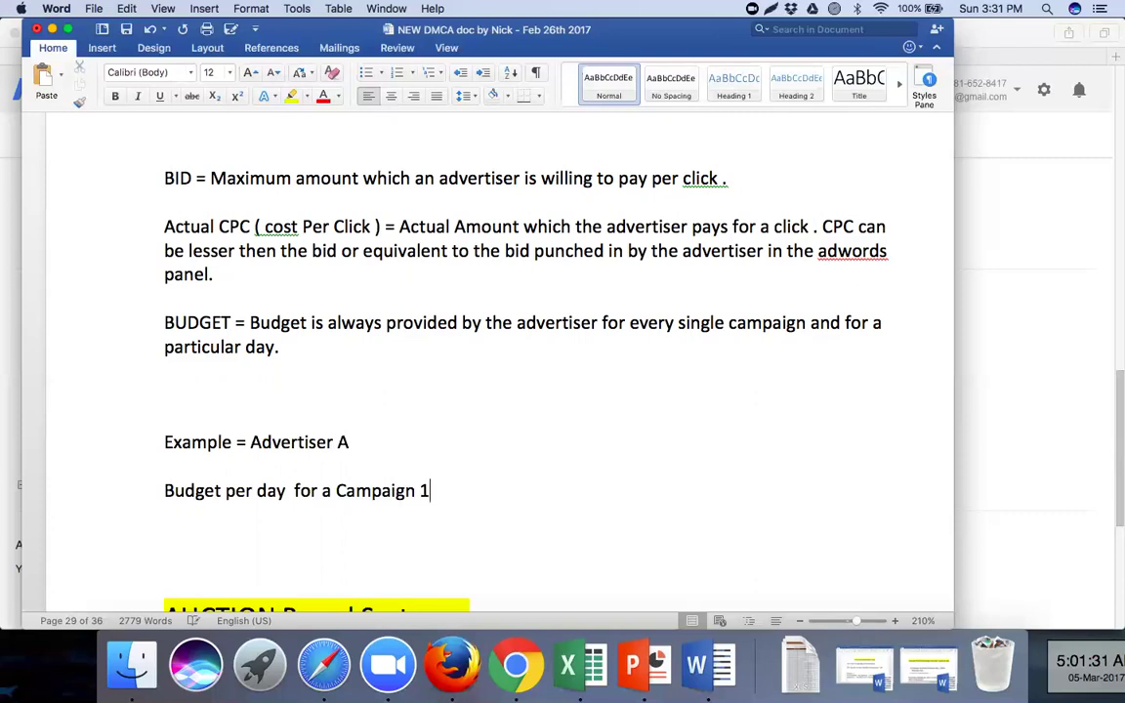
{"action": "type", "text": " = $1000"}
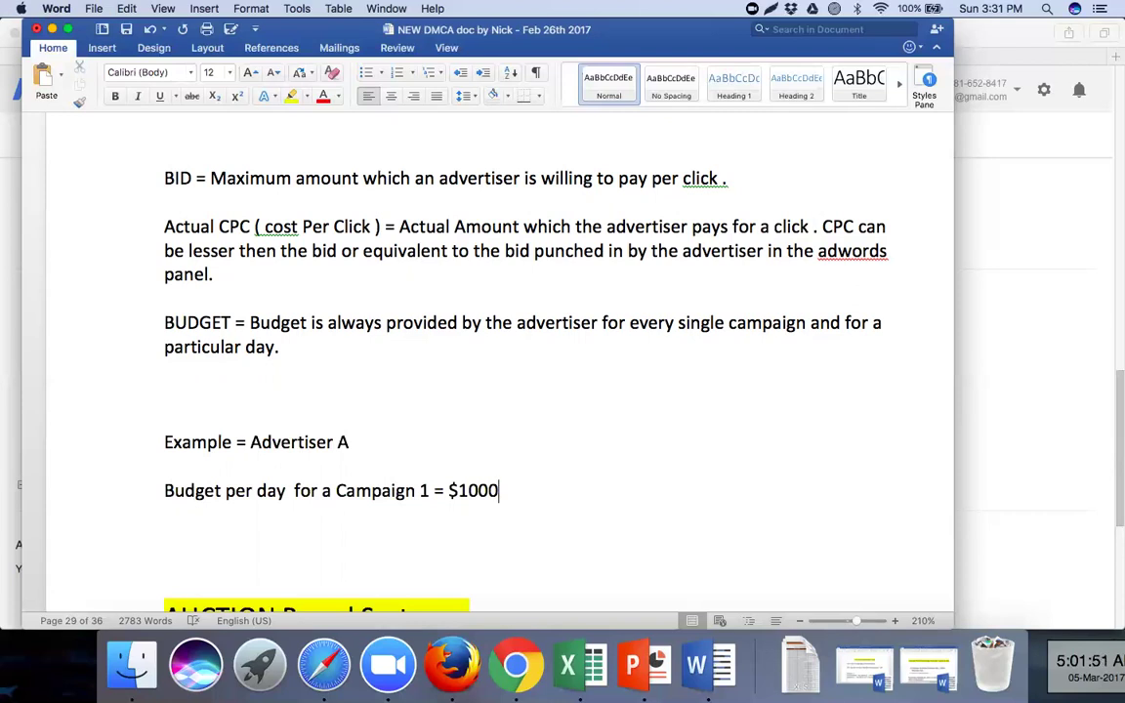
{"action": "type", "text": "( This "}
{"action": "type", "text": "i"}
{"action": "type", "text": "s"}
{"action": "key", "text": "BackSpace"}
{"action": "key", "text": "BackSpace"}
{"action": "key", "text": "BackSpace"}
{"action": "key", "text": "BackSpace"}
{"action": "key", "text": "BackSpace"}
{"action": "key", "text": "BackSpace"}
{"action": "key", "text": "BackSpace"}
{"action": "type", "text": "Its on the"}
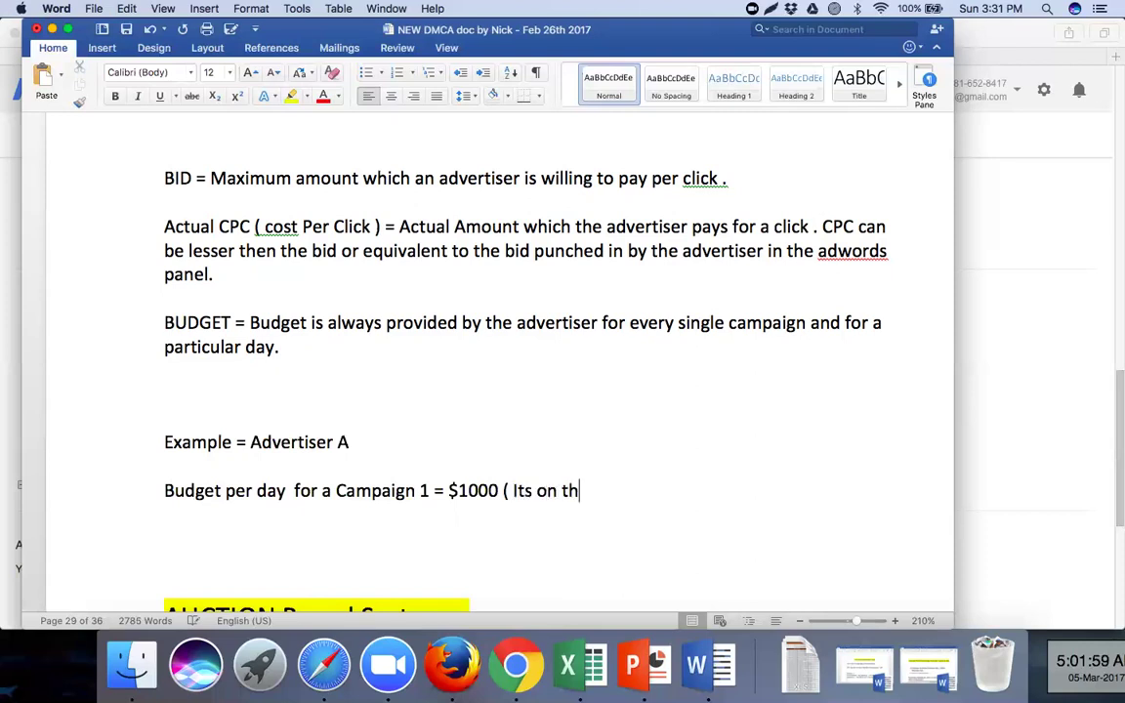
{"action": "key", "text": "BackSpace"}
{"action": "key", "text": "BackSpace"}
{"action": "key", "text": "BackSpace"}
{"action": "key", "text": "BackSpace"}
{"action": "key", "text": "BackSpace"}
{"action": "key", "text": "BackSpace"}
{"action": "key", "text": "BackSpace"}
{"action": "key", "text": "BackSpace"}
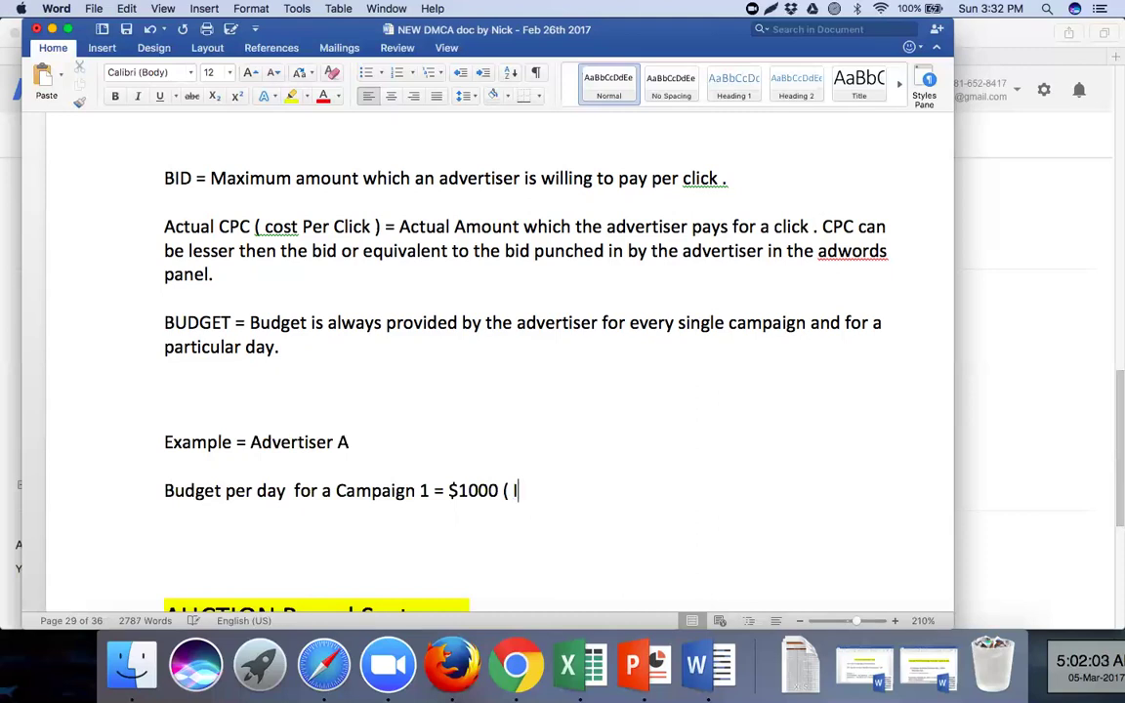
{"action": "type", "text": "t is Advertisers "}
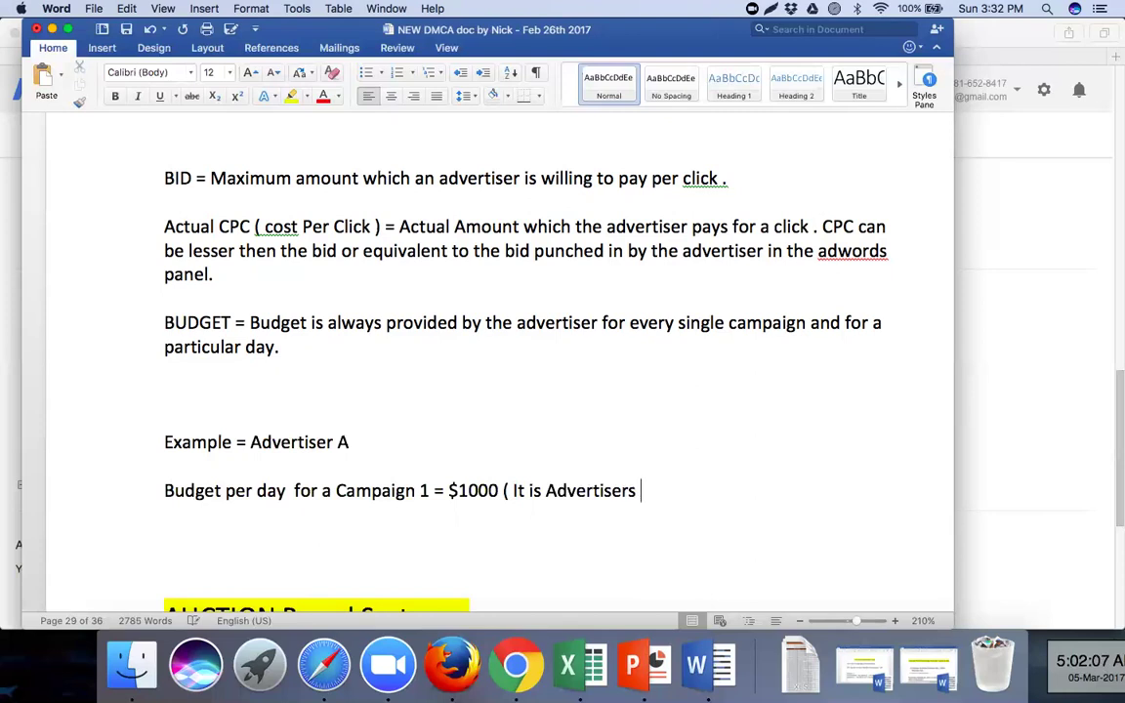
{"action": "type", "text": "wish to run whate"}
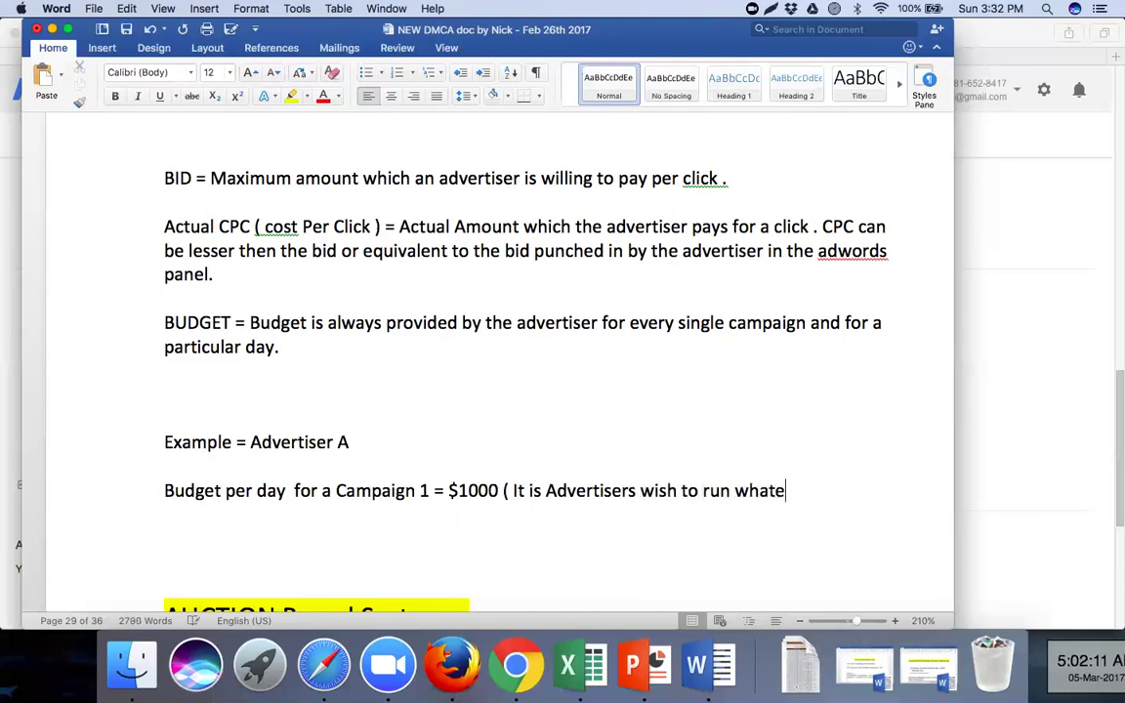
{"action": "type", "text": "ver number o"}
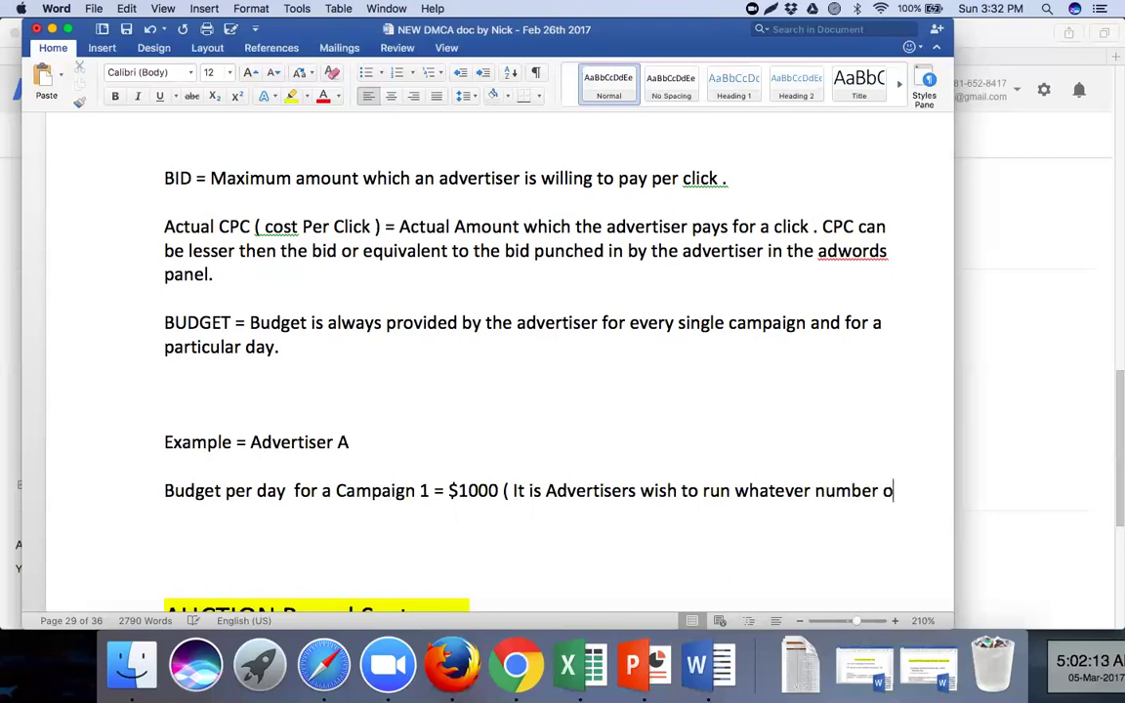
{"action": "type", "text": "f campaigns "}
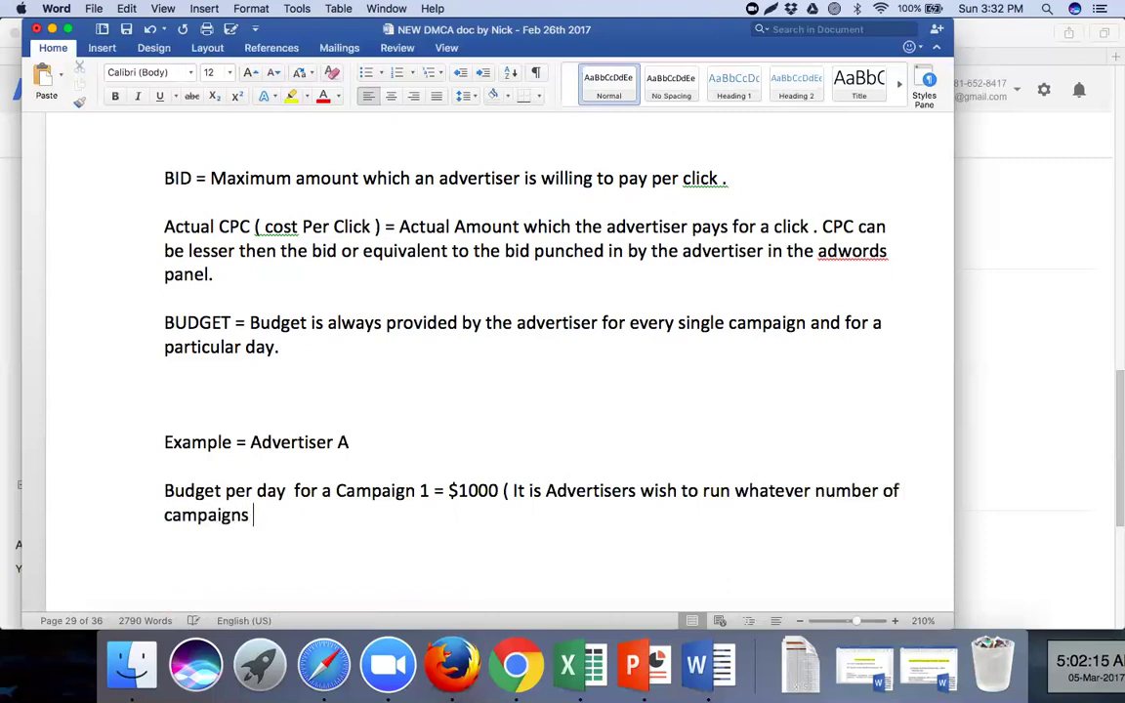
{"action": "type", "text": "he want an"}
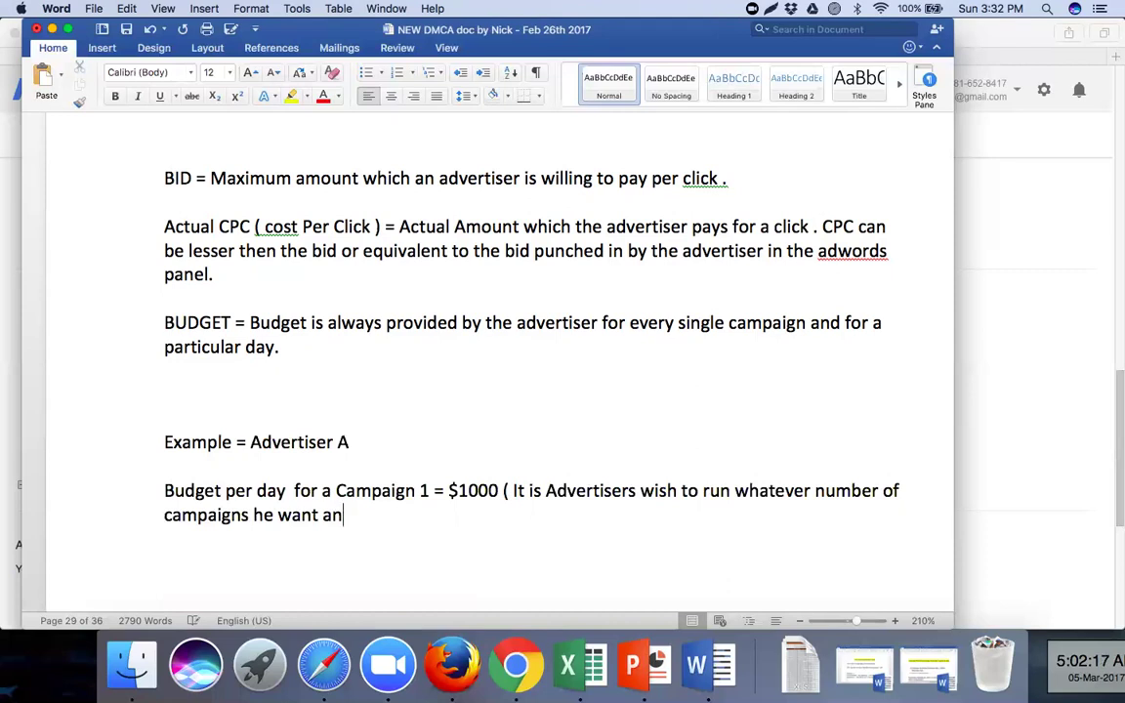
{"action": "type", "text": "d for whatever nu"}
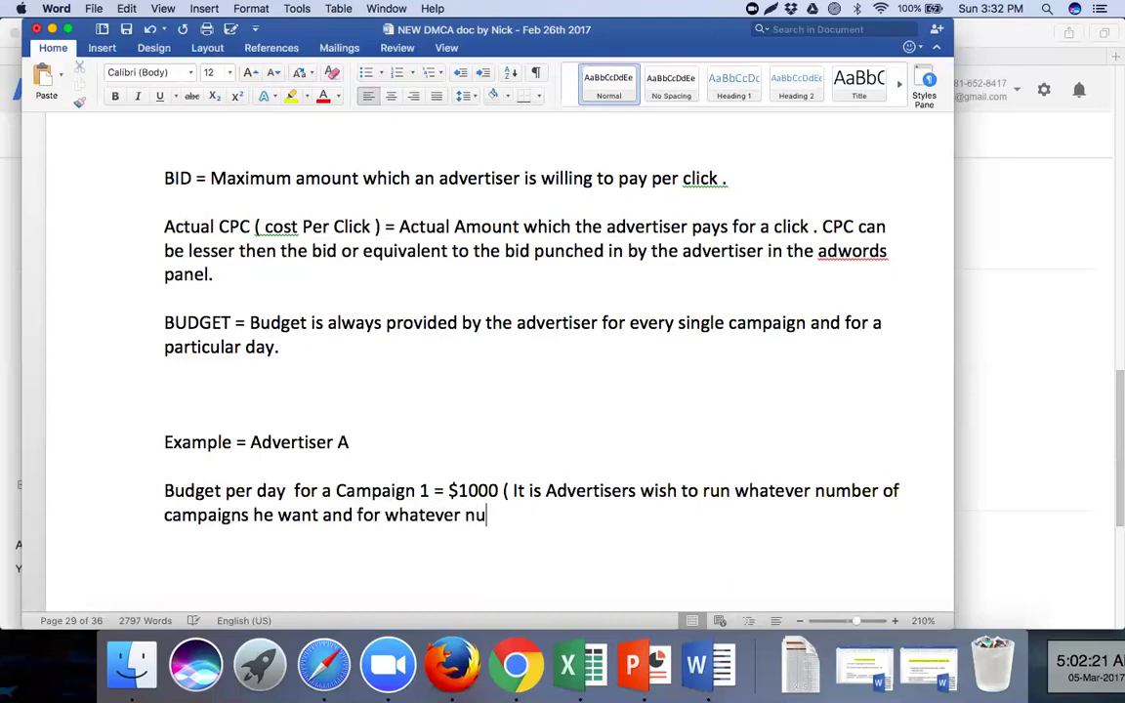
{"action": "type", "text": "mber of total d"}
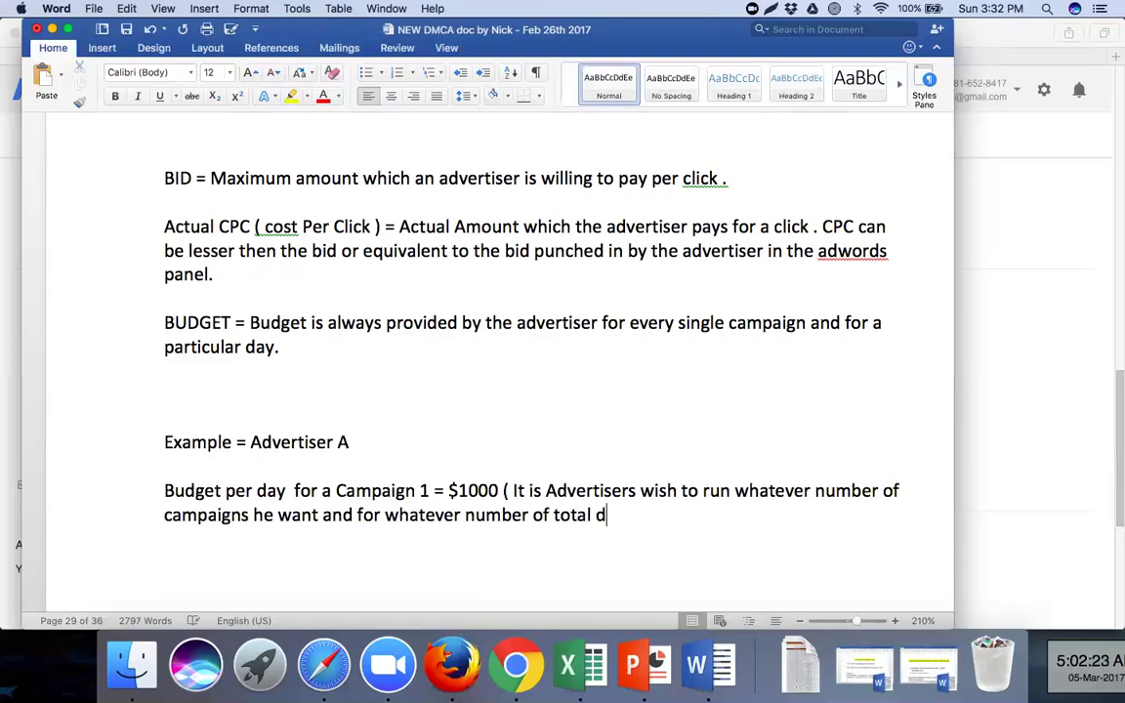
{"action": "type", "text": "ays he wants to run the campaigns)"}
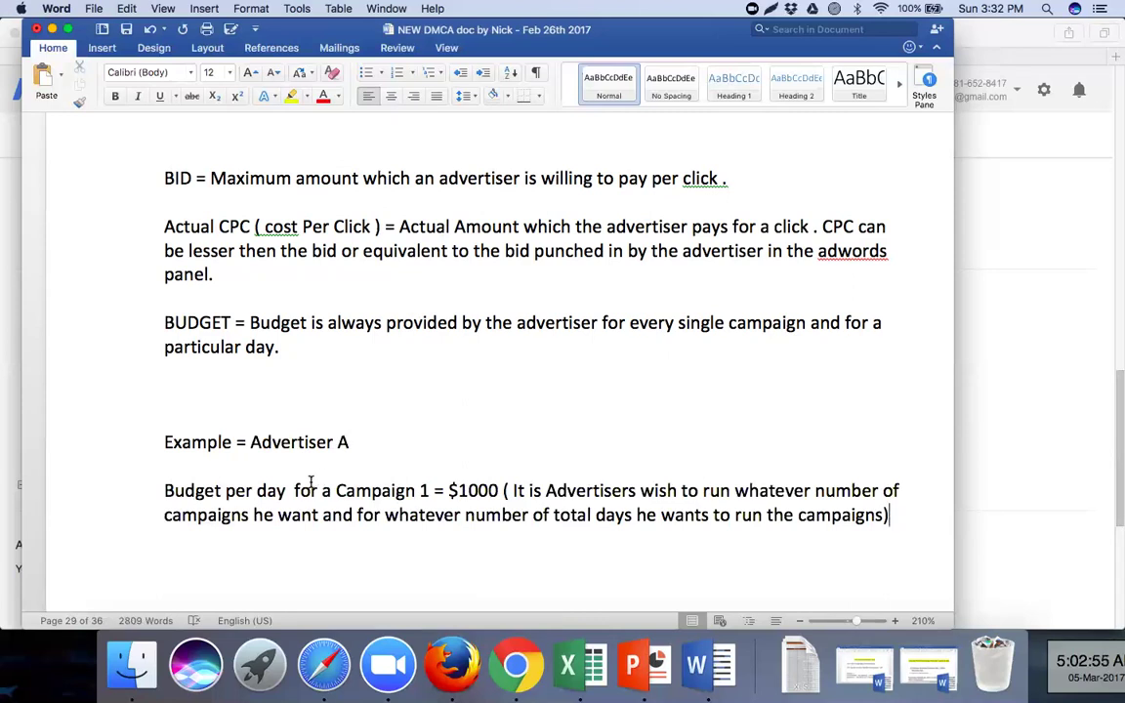
Add 'BID per Click = $ 5 per Click' and 'Actual CPC = $4.01 per Click' below the Campaign 1 budget line
{"action": "left_click_drag", "start_coordinate": [162, 490], "coordinate": [499, 491]}
{"action": "left_click", "coordinate": [898, 518]}
{"action": "key", "text": "Return"}
{"action": "key", "text": "Return"}
{"action": "scroll", "coordinate": [607, 442], "scroll_direction": "down", "scroll_amount": 3}
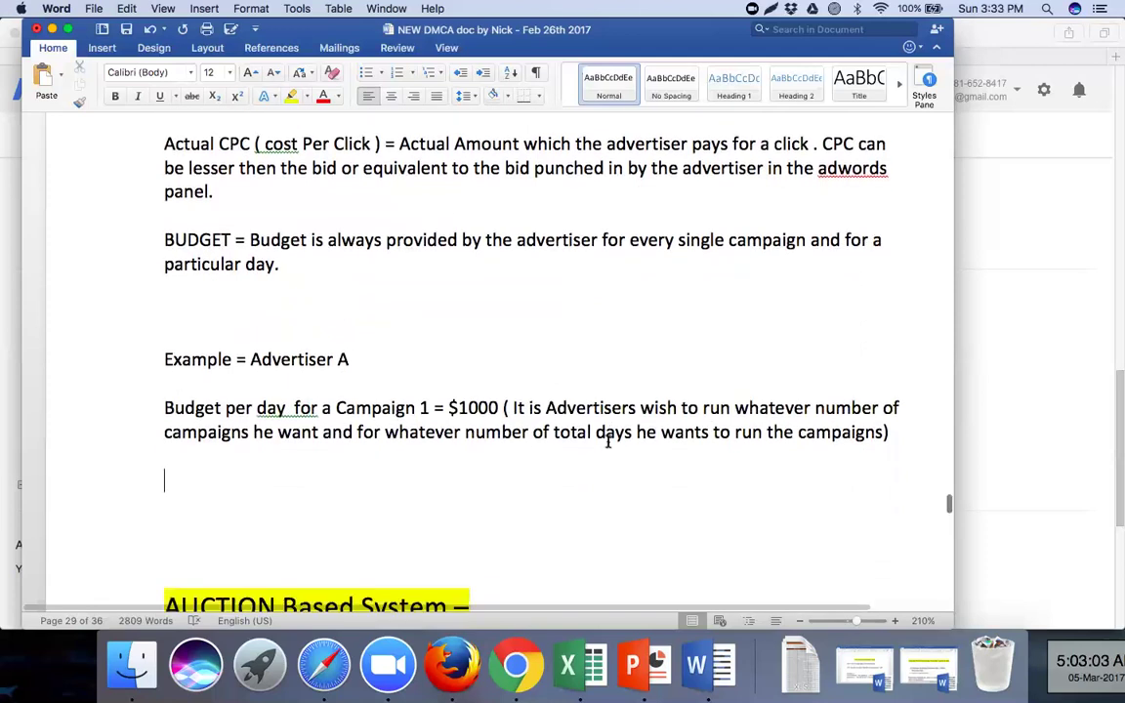
{"action": "type", "text": "BI"}
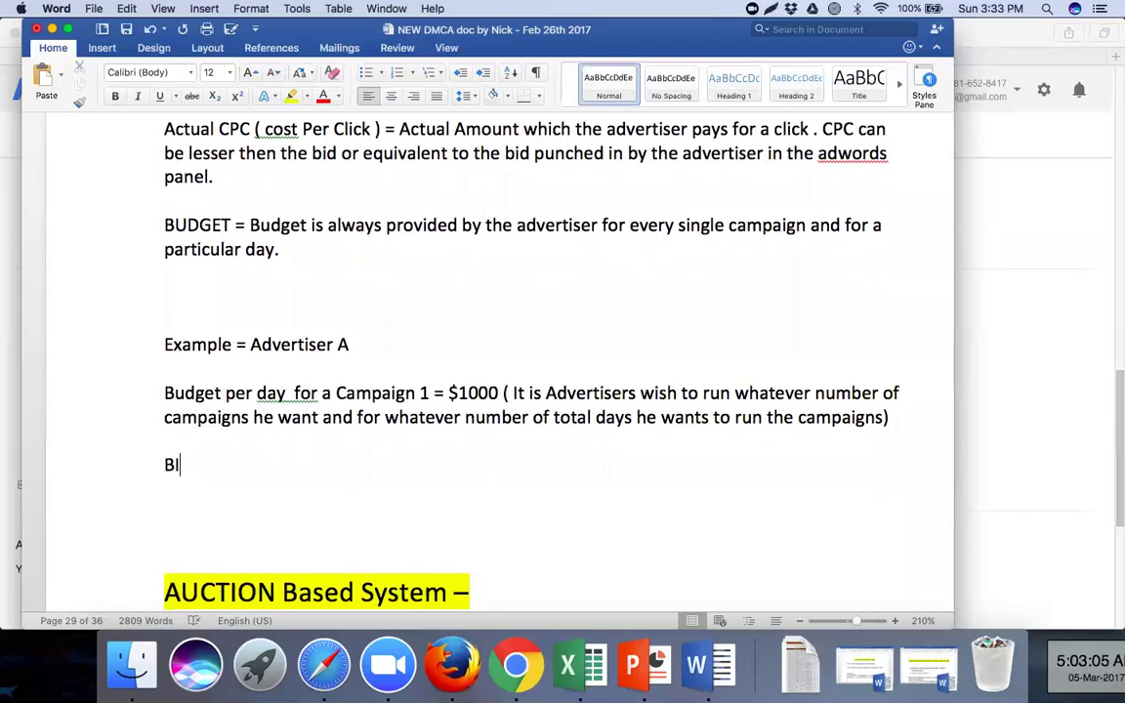
{"action": "type", "text": "D per Click = "}
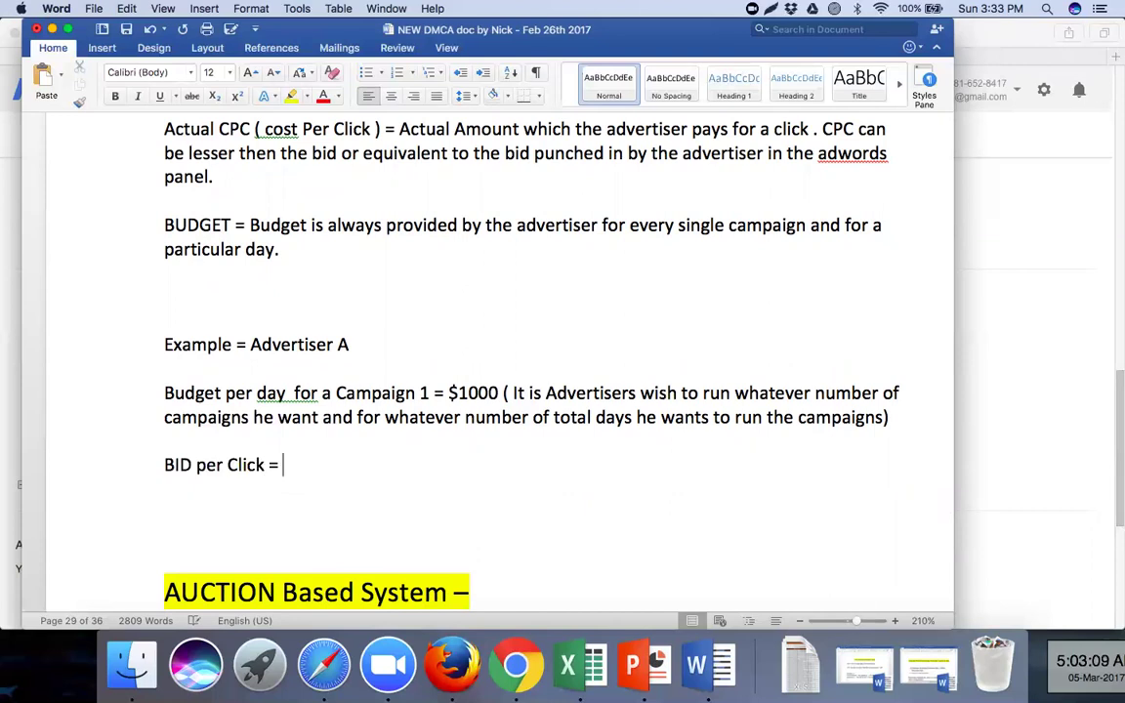
{"action": "type", "text": "$ 5 per Click"}
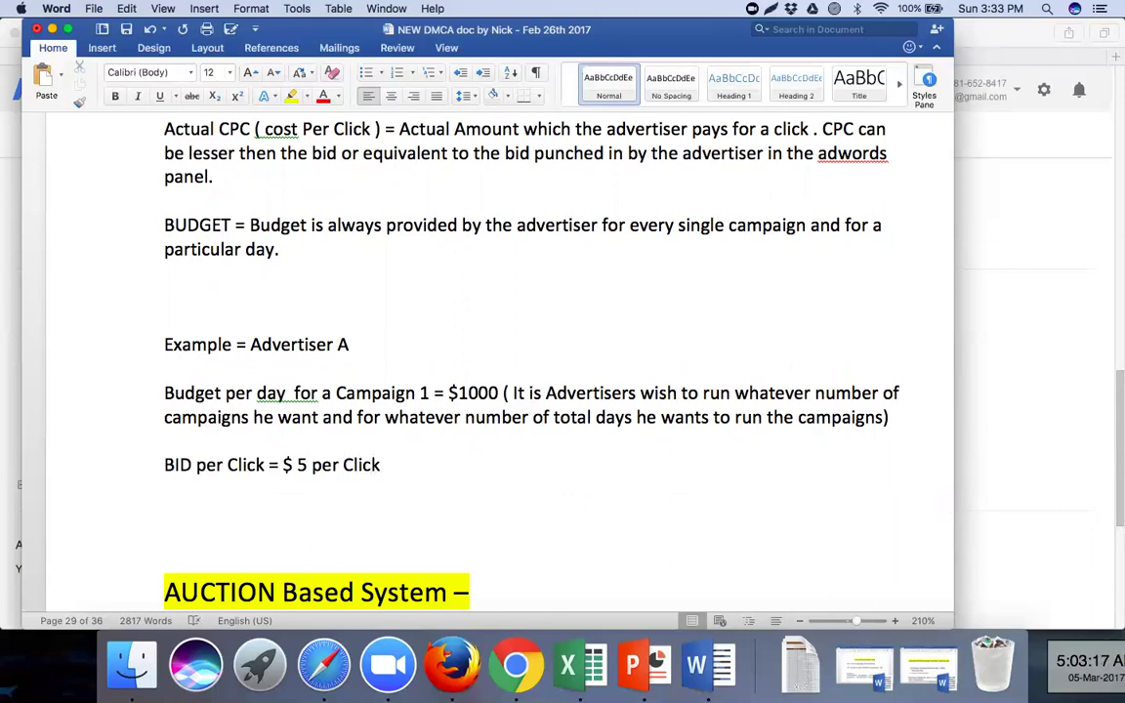
{"action": "key", "text": "Return"}
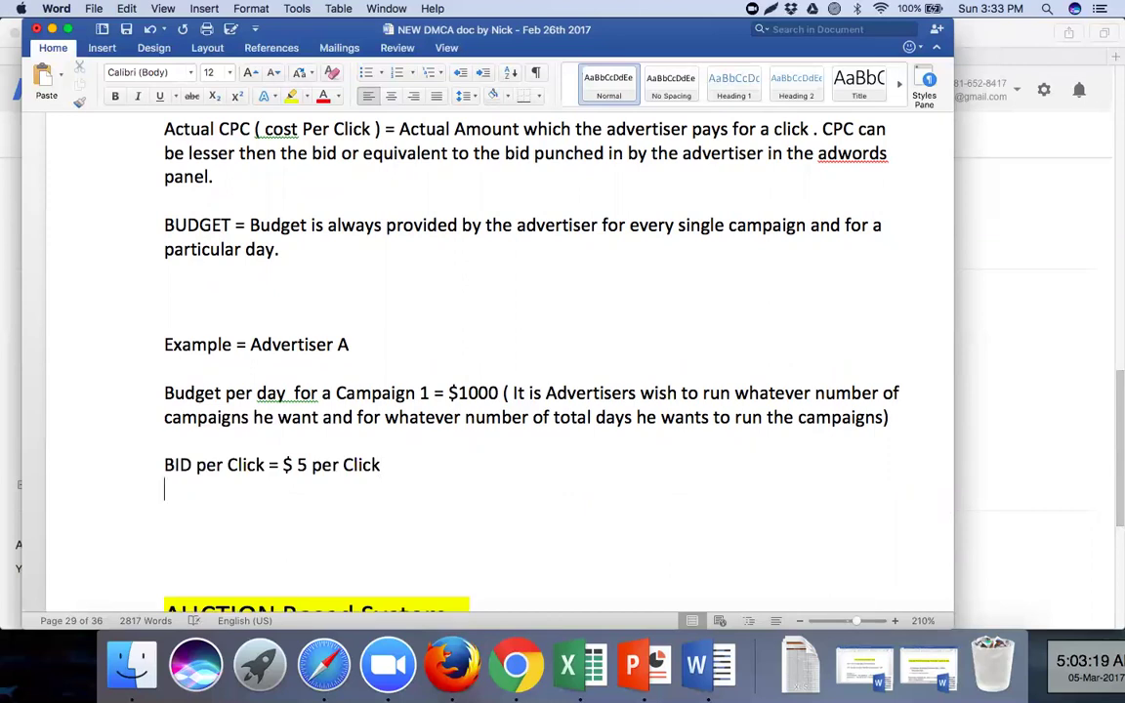
{"action": "type", "text": "Actual "}
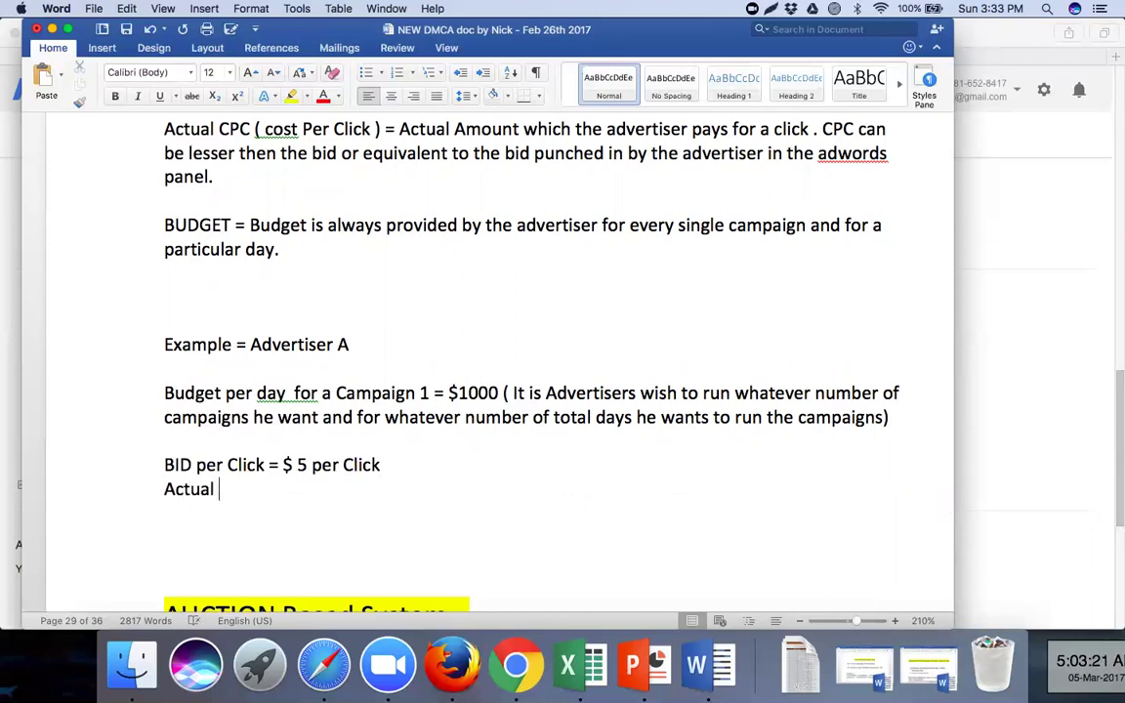
{"action": "type", "text": "CPC"}
{"action": "type", "text": "= $"}
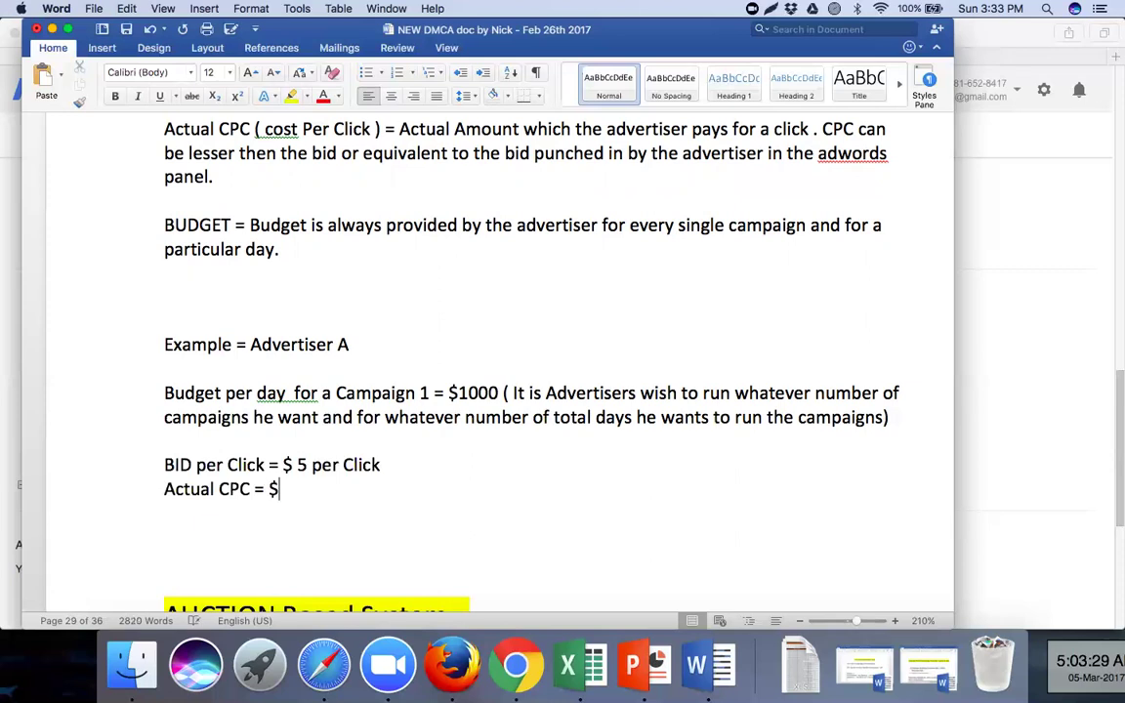
{"action": "type", "text": "4.01 per "}
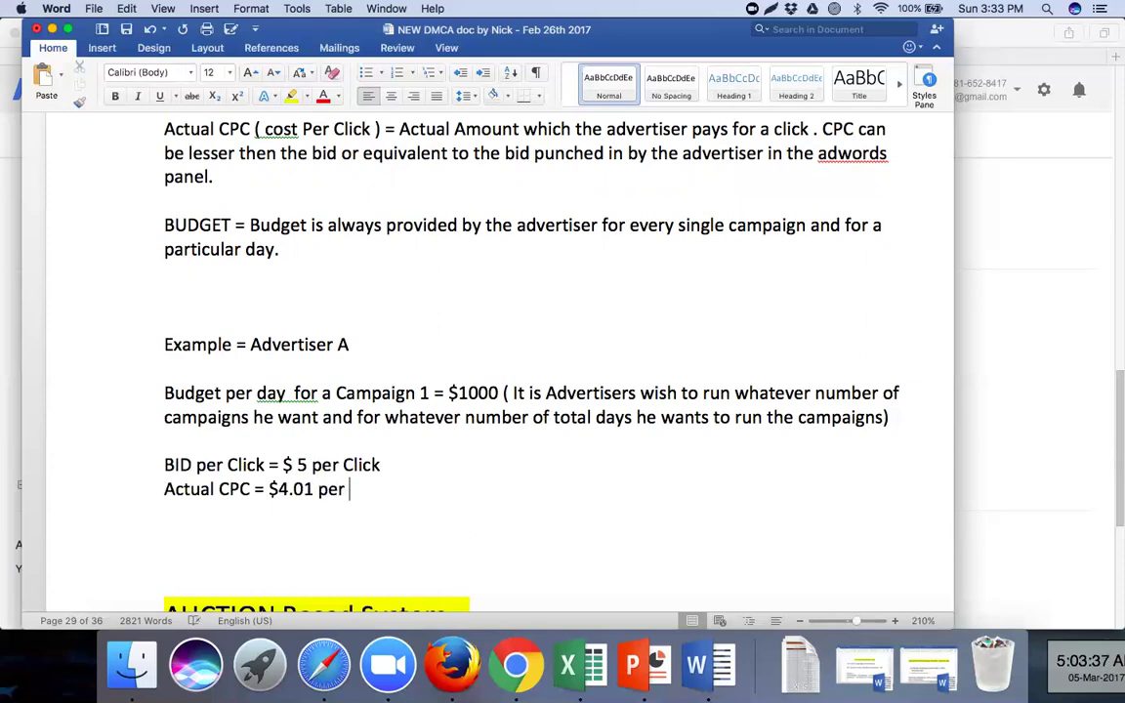
{"action": "type", "text": "Click"}
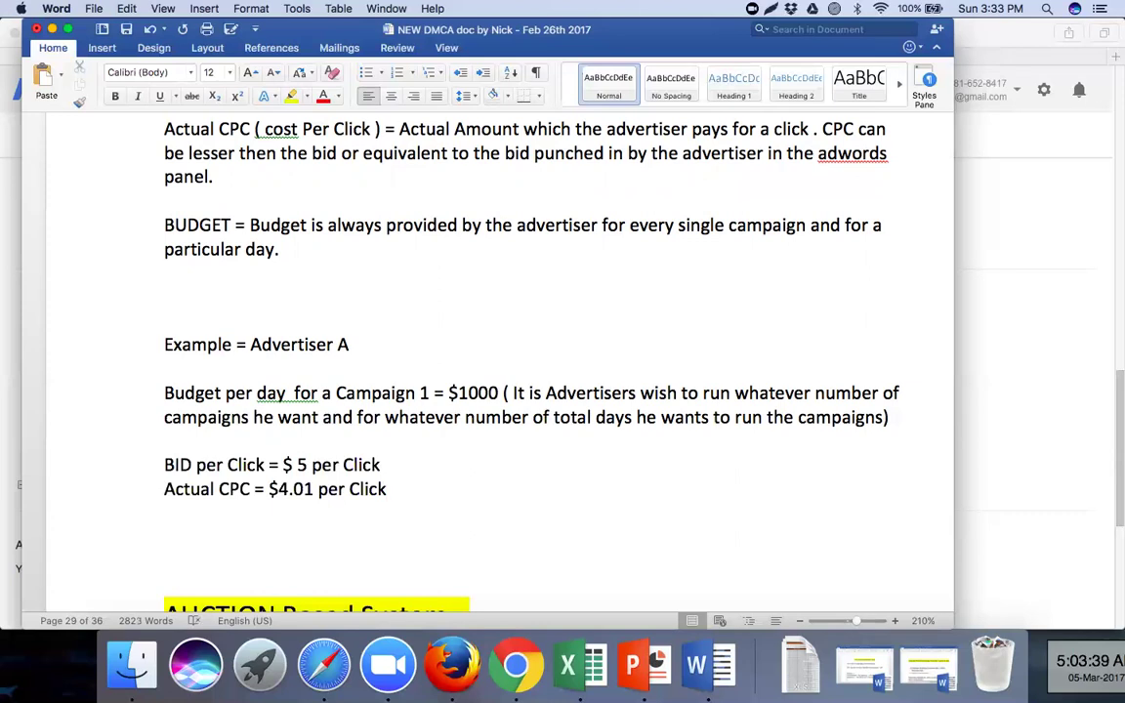
{"action": "key", "text": "Return"}
{"action": "key", "text": "Return"}
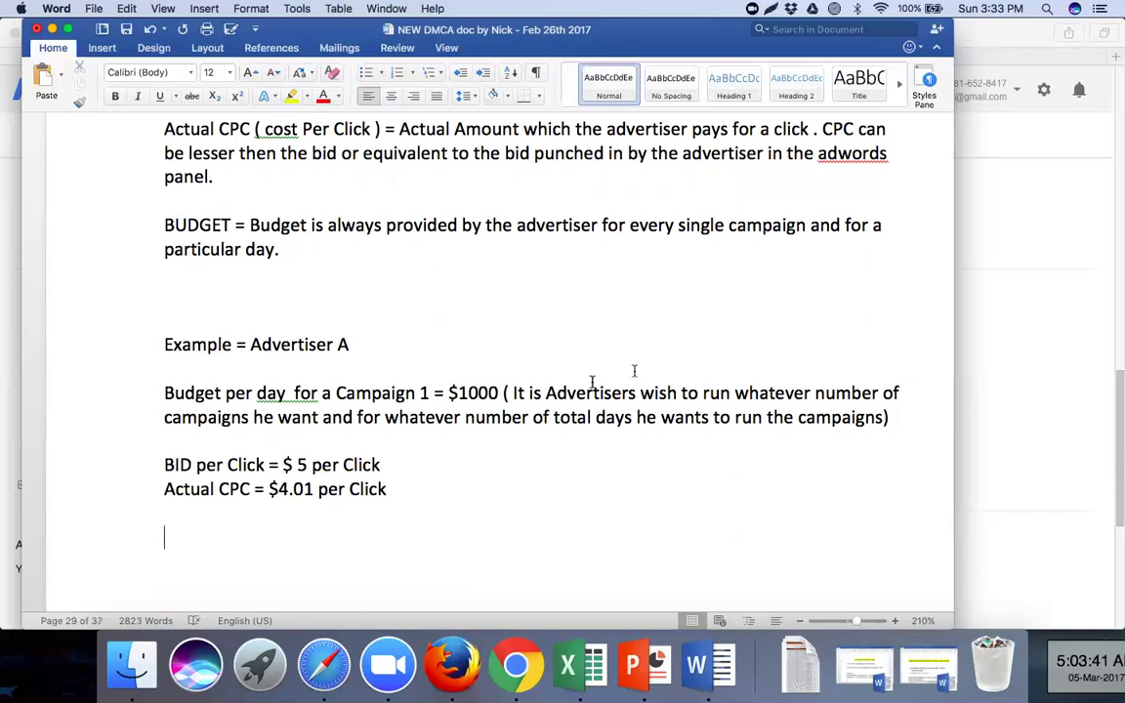
Start the line 'Total number of Clicks which Advertiser A will get for Campaign 1 in one day will be' below Actual CPC
{"action": "scroll", "coordinate": [544, 388], "scroll_direction": "down", "scroll_amount": 2}
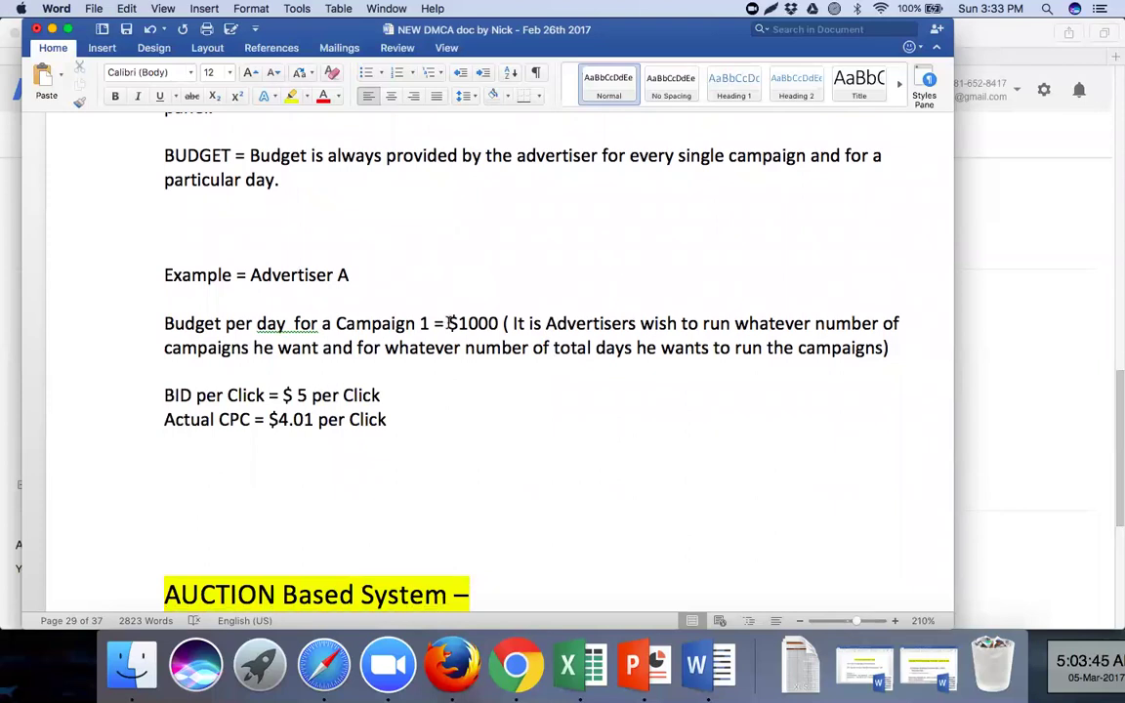
{"action": "left_click_drag", "start_coordinate": [449, 323], "coordinate": [483, 325]}
{"action": "left_click", "coordinate": [289, 458]}
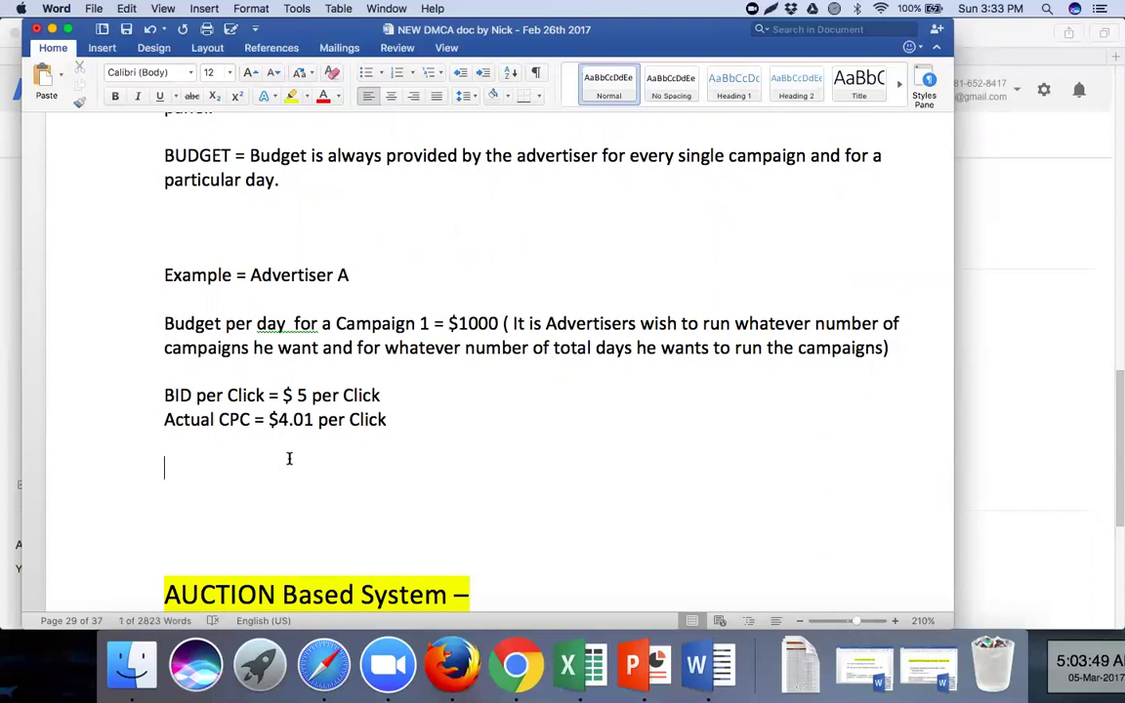
{"action": "type", "text": "Number of"}
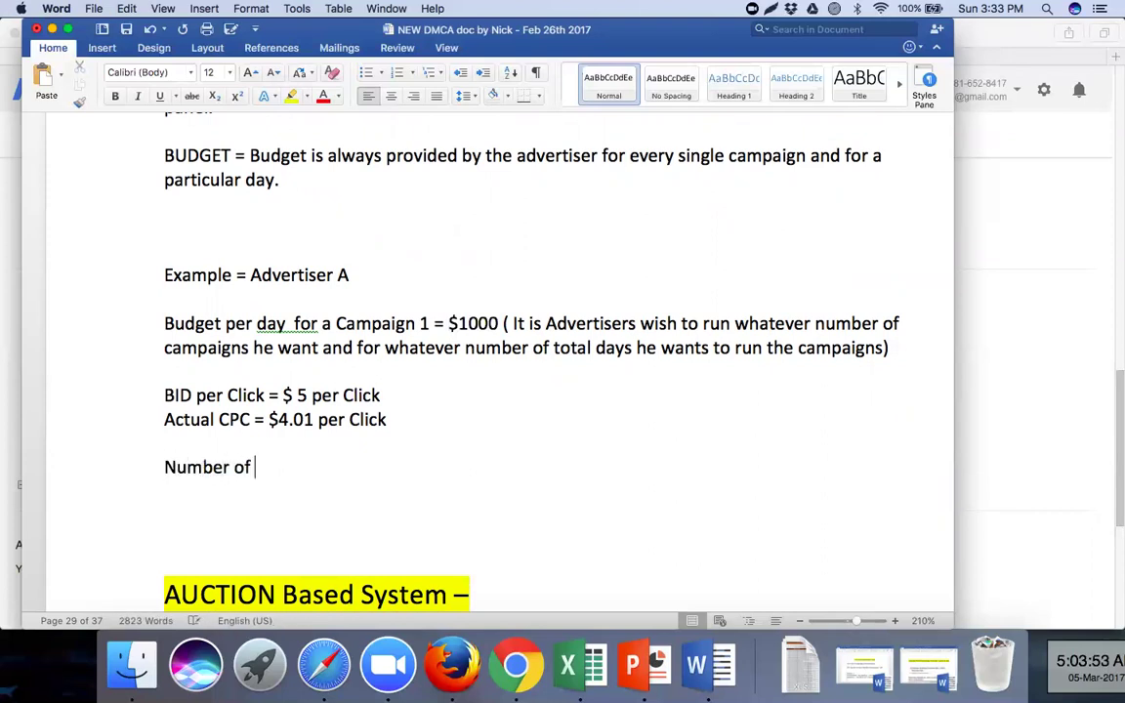
{"action": "key", "text": "BackSpace"}
{"action": "key", "text": "BackSpace"}
{"action": "key", "text": "BackSpace"}
{"action": "key", "text": "BackSpace"}
{"action": "key", "text": "BackSpace"}
{"action": "key", "text": "BackSpace"}
{"action": "key", "text": "BackSpace"}
{"action": "key", "text": "BackSpace"}
{"action": "key", "text": "BackSpace"}
{"action": "key", "text": "BackSpace"}
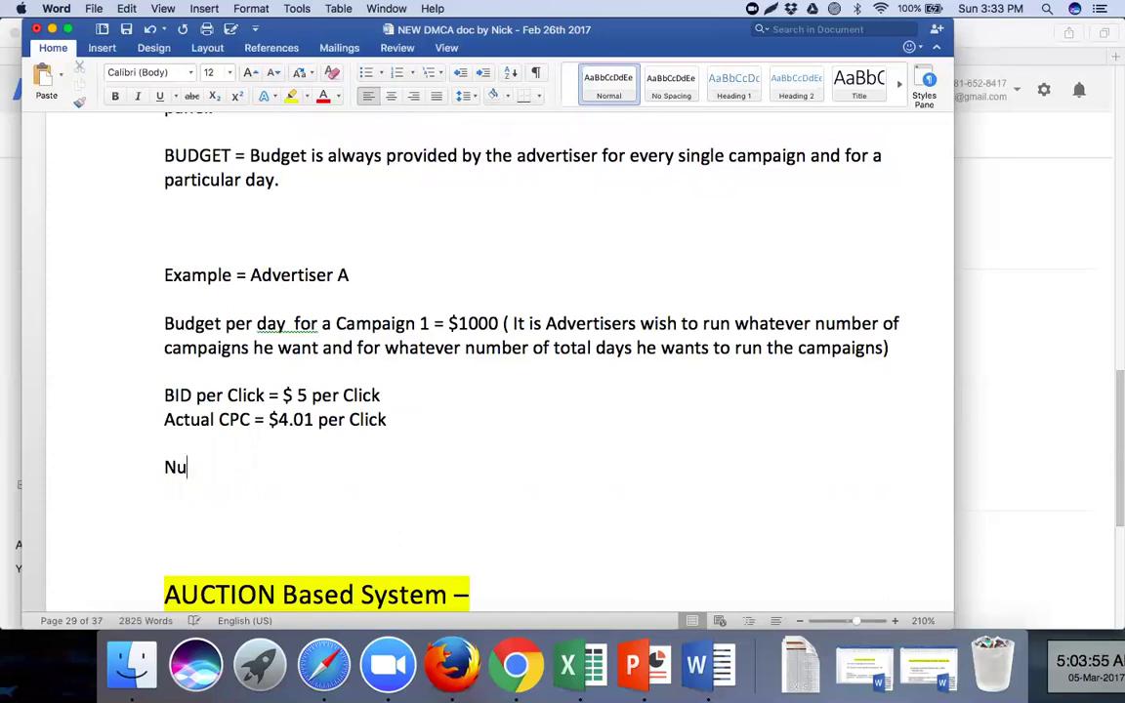
{"action": "type", "text": "Total nu"}
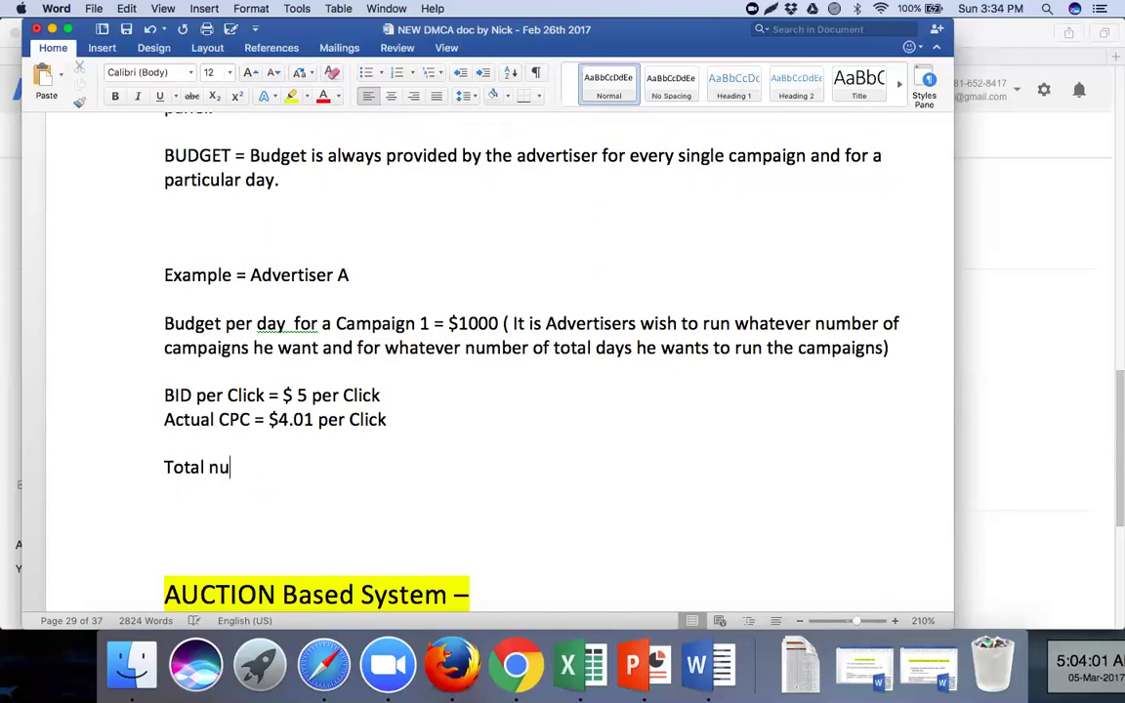
{"action": "type", "text": "mber of Click"}
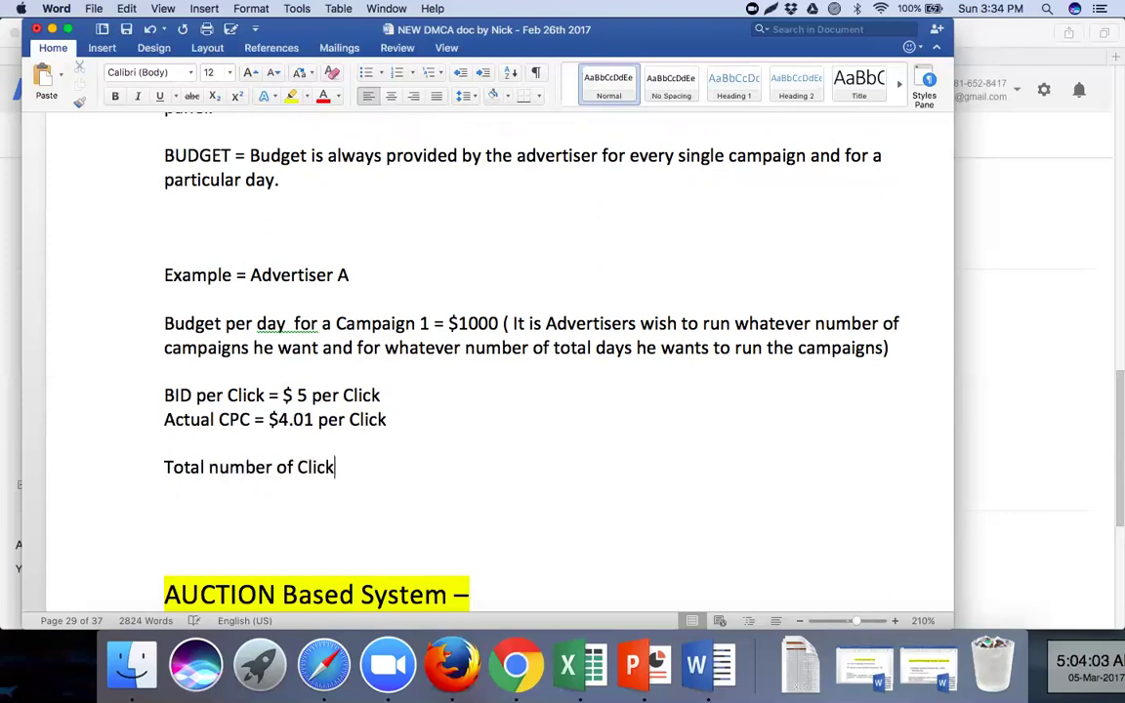
{"action": "type", "text": "s which Adv"}
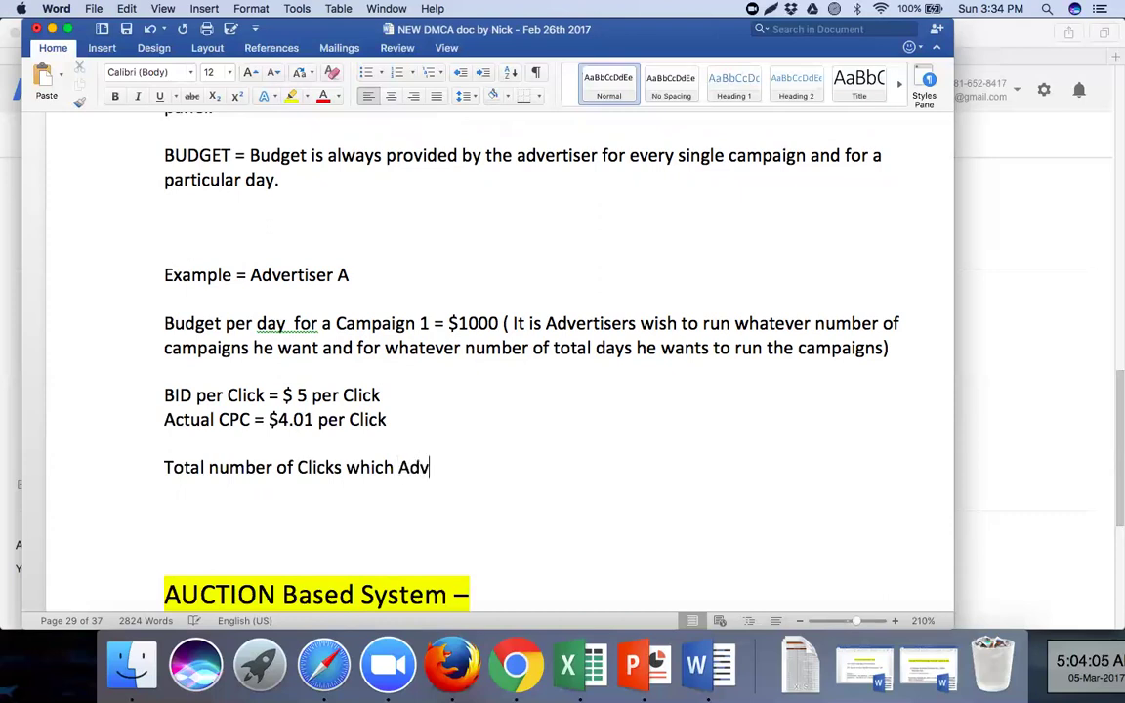
{"action": "type", "text": "ertiser A will get for Campaign 1 in one day will be ="}
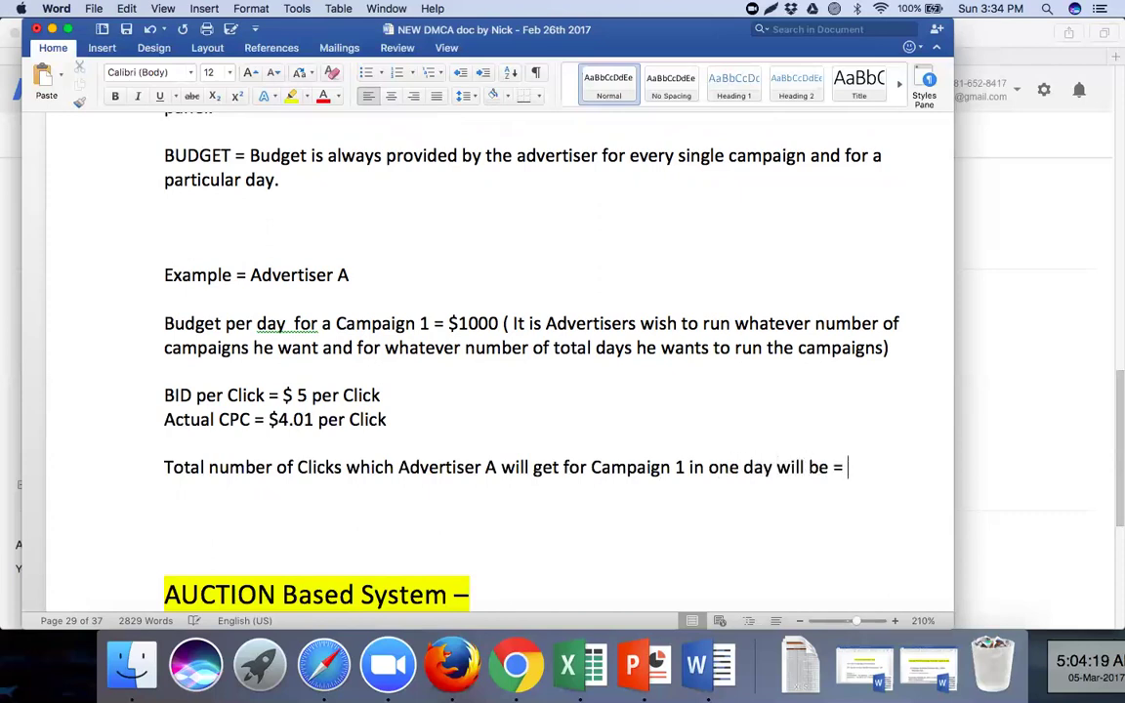
{"action": "type", "text": " 1000 /"}
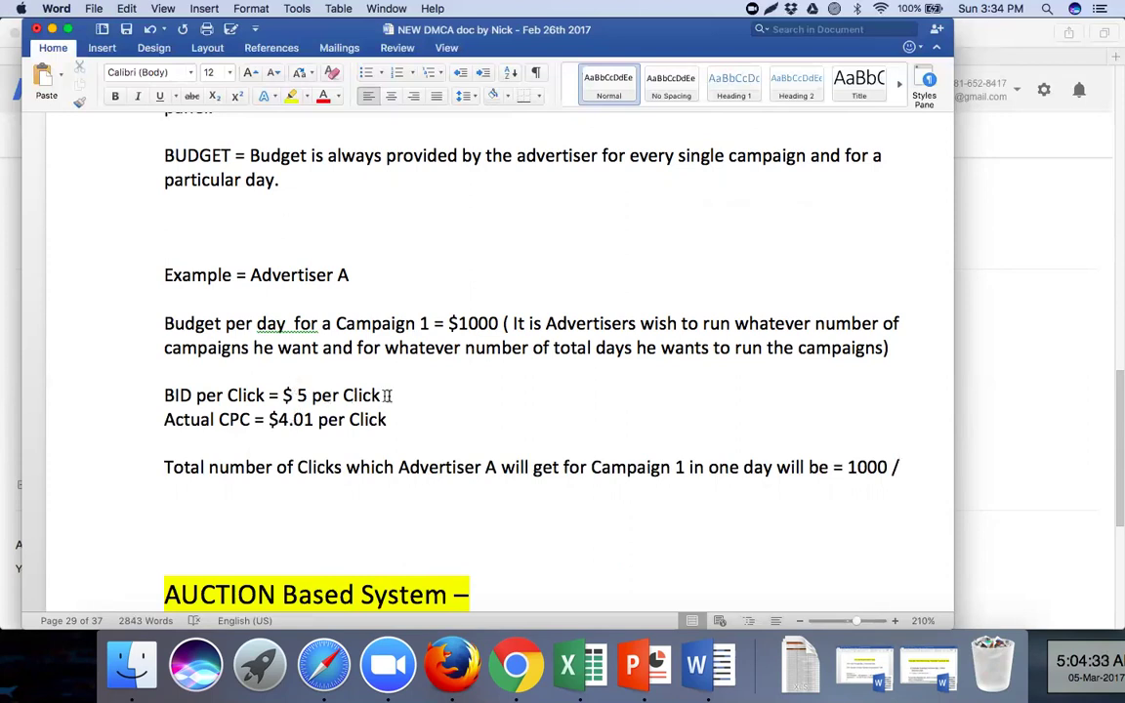
Add bracketed notes: the bid is the max Advertiser will pay; Actual CPC is the cost charged by adwords
{"action": "left_click", "coordinate": [390, 395]}
{"action": "type", "text": "( This the amount which Advertiser "}
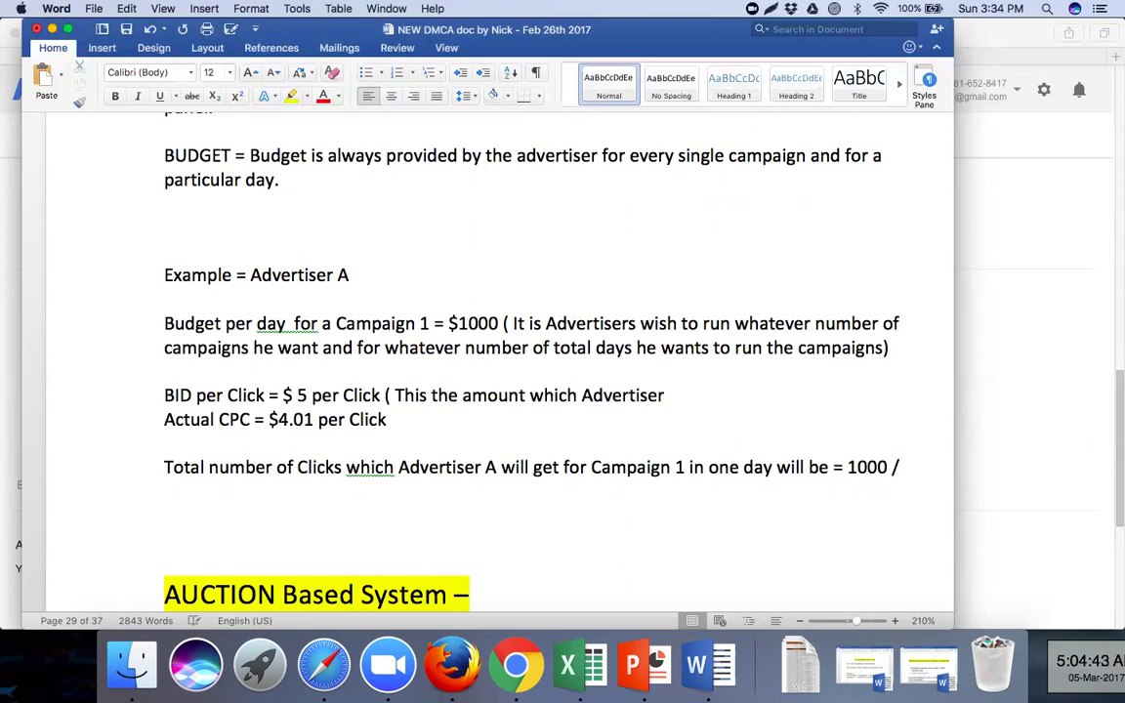
{"action": "type", "text": "is willing to p"}
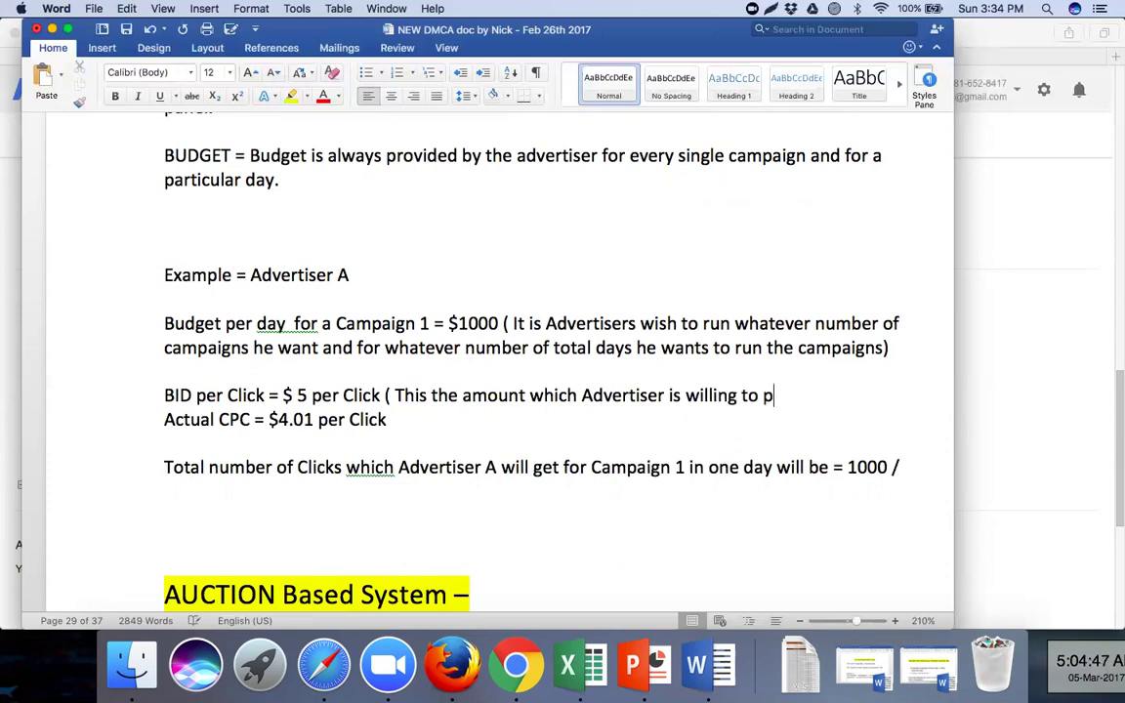
{"action": "type", "text": "ay the max"}
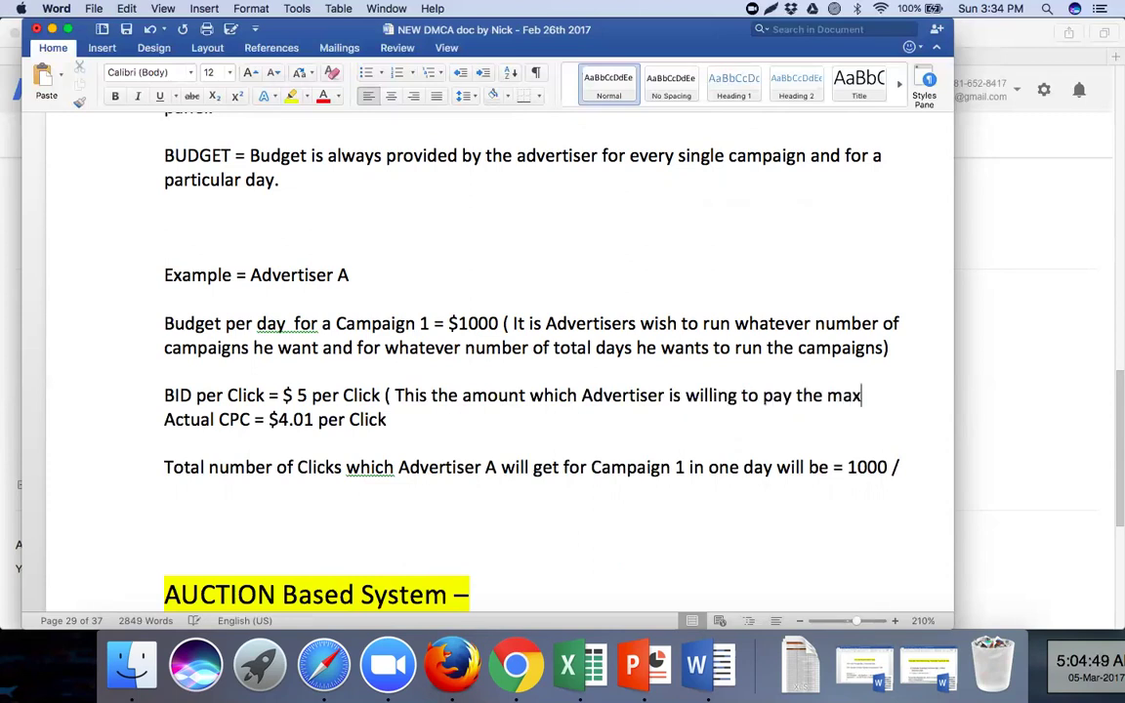
{"action": "type", "text": " )"}
{"action": "left_click", "coordinate": [399, 419]}
{"action": "type", "text": "( This amount "}
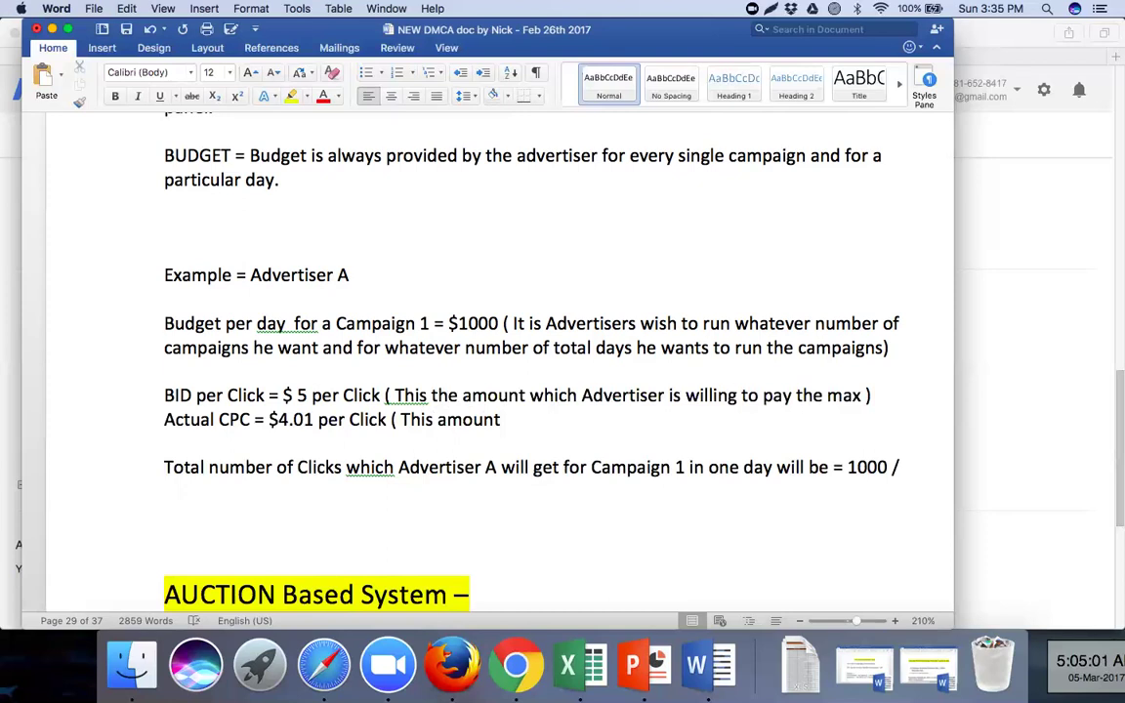
{"action": "type", "text": "wh"}
{"action": "key", "text": "BackSpace"}
{"action": "key", "text": "BackSpace"}
{"action": "type", "text": "is the actual cost he"}
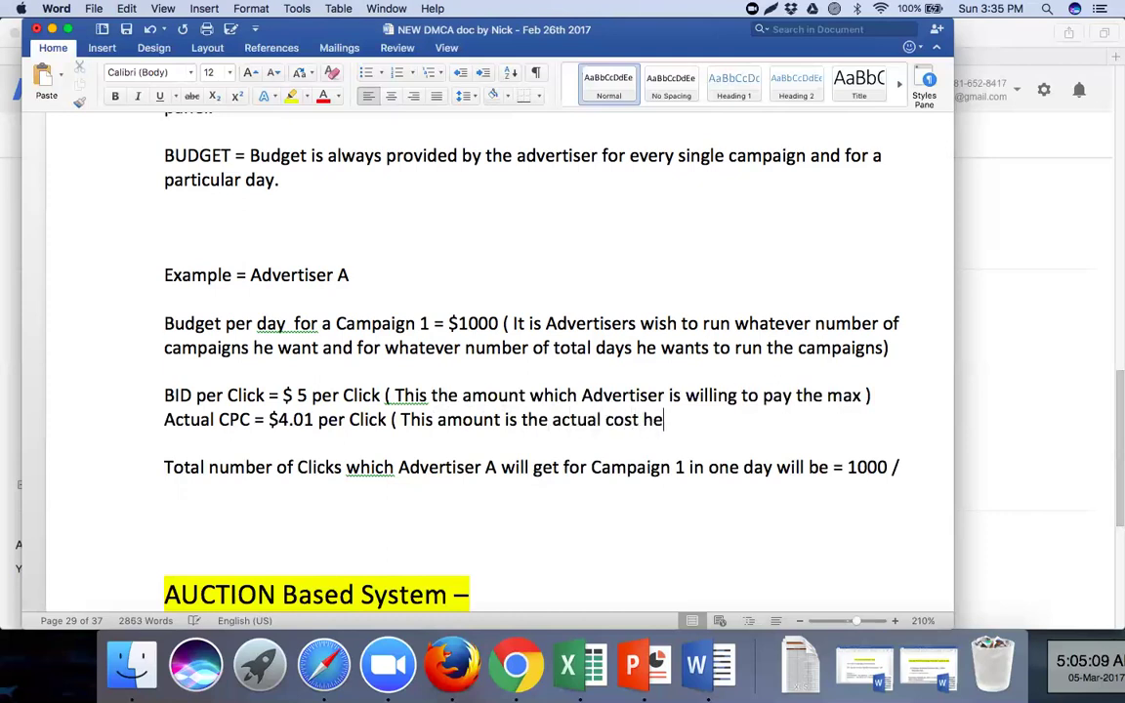
{"action": "type", "text": " is"}
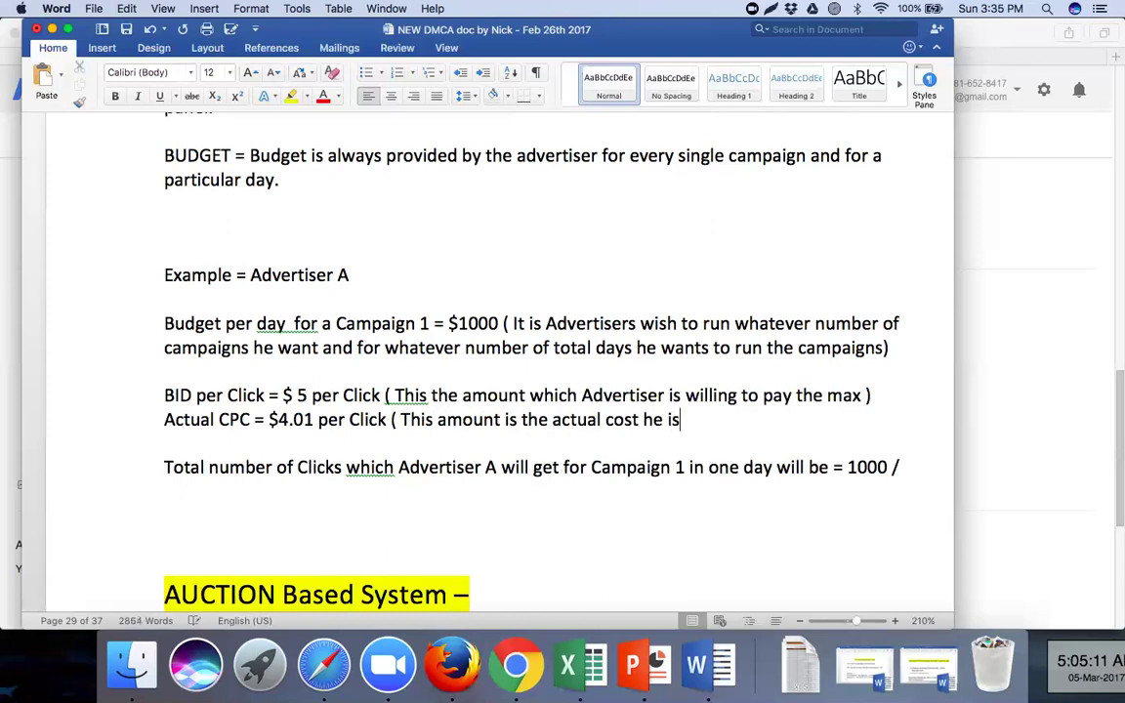
{"action": "type", "text": " c"}
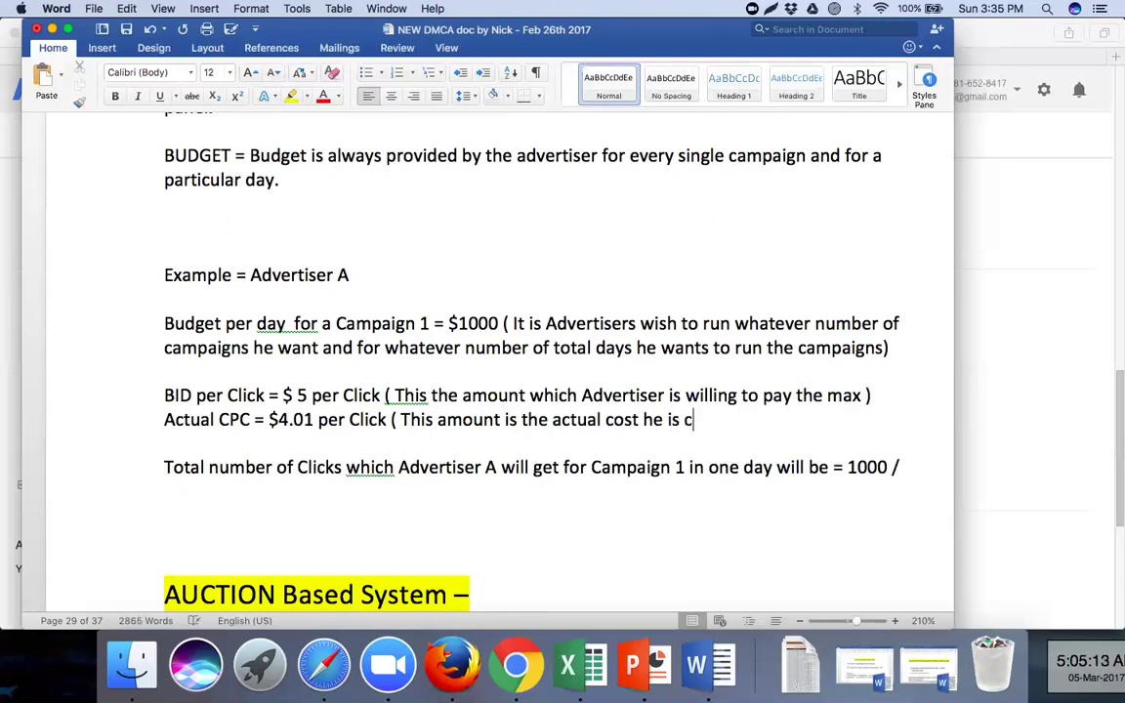
{"action": "type", "text": "harged by adwords"}
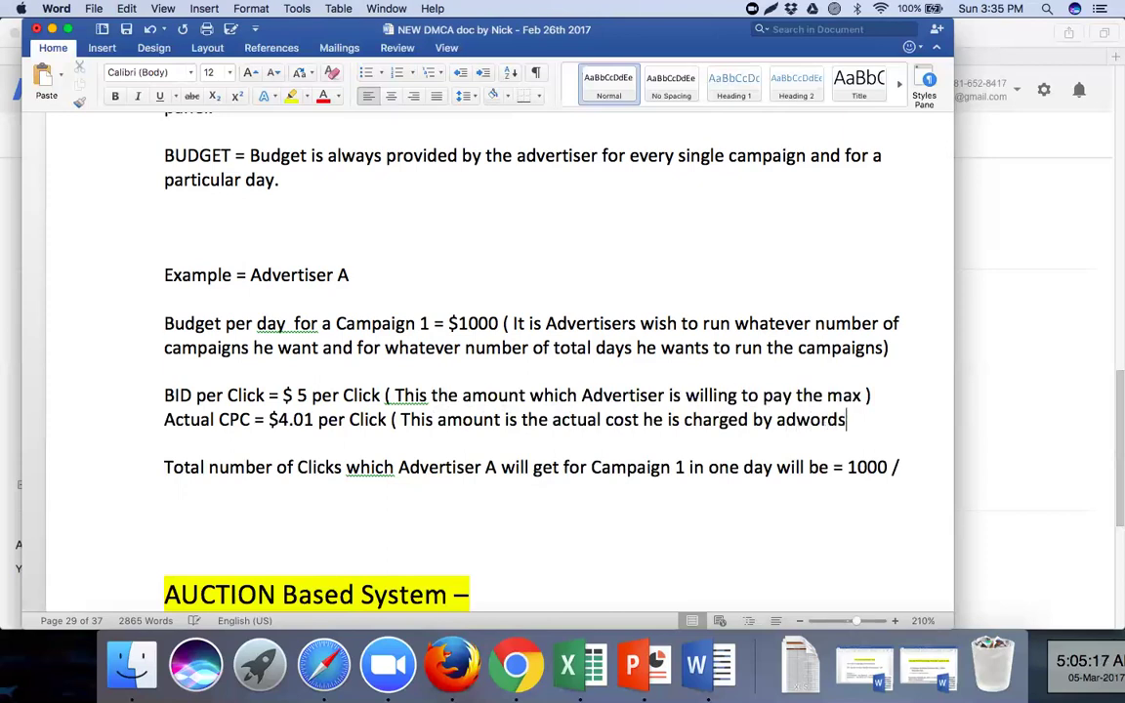
{"action": "type", "text": " )"}
Highlight the BID per Click and Actual CPC = $4.01 per Click lines in yellow
{"action": "left_click_drag", "start_coordinate": [163, 395], "coordinate": [359, 406]}
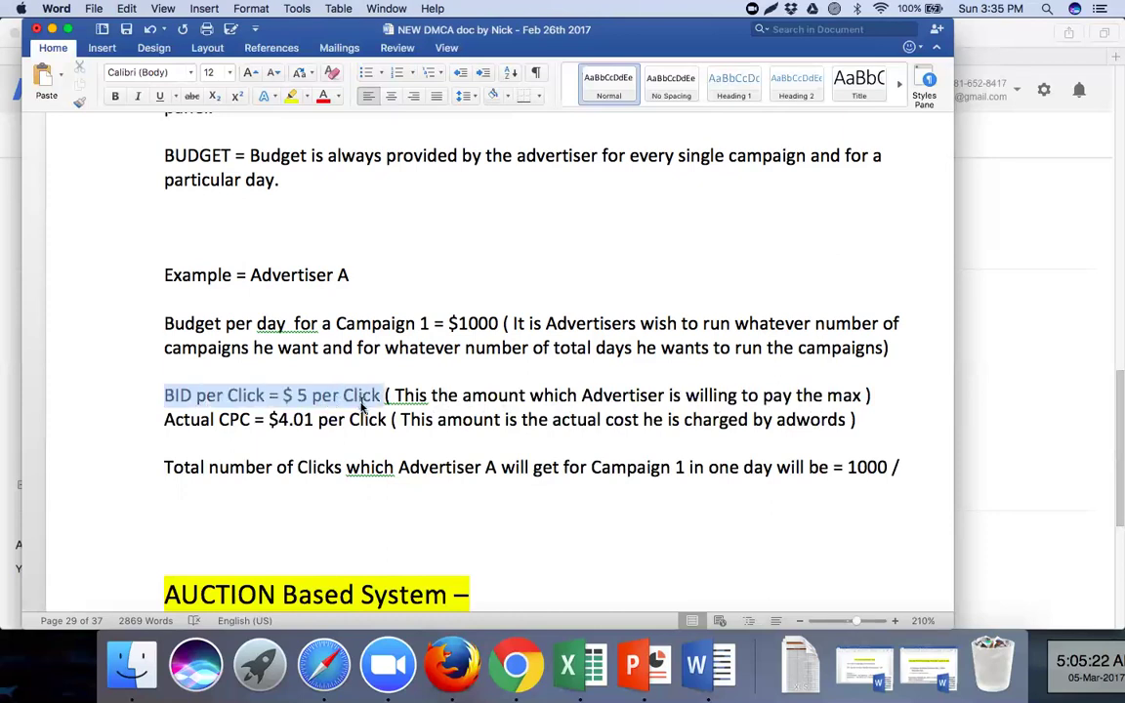
{"action": "left_click", "coordinate": [290, 97]}
{"action": "left_click_drag", "start_coordinate": [163, 420], "coordinate": [371, 421]}
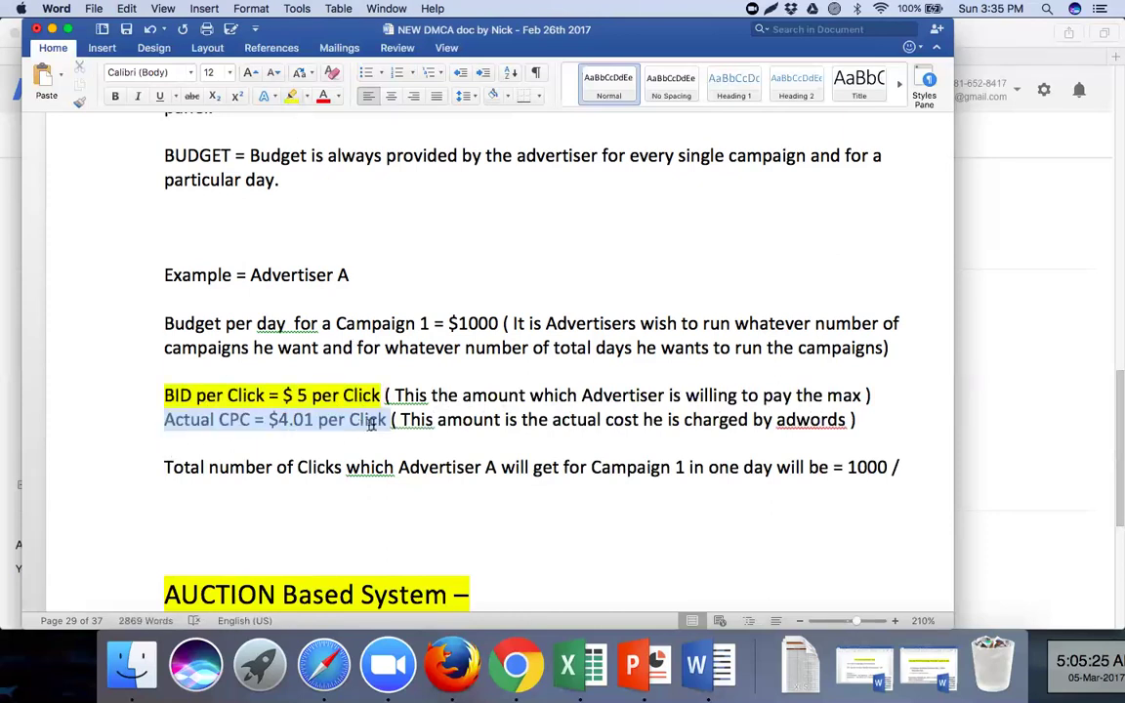
{"action": "left_click", "coordinate": [291, 97]}
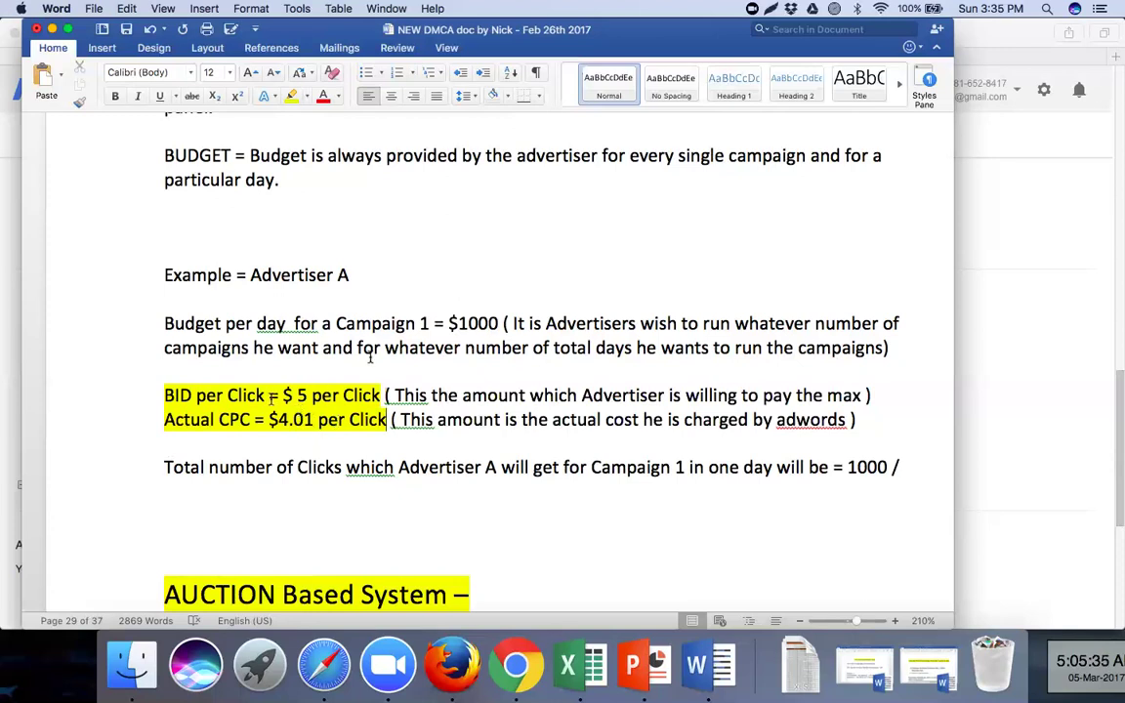
Point out the Actual CPC definition, the note that CPC can be lower than the bid, and the 4.01 amount
{"action": "left_click", "coordinate": [498, 323]}
{"action": "left_click", "coordinate": [388, 420]}
{"action": "scroll", "coordinate": [421, 250], "scroll_direction": "up", "scroll_amount": 3}
{"action": "left_click", "coordinate": [399, 147]}
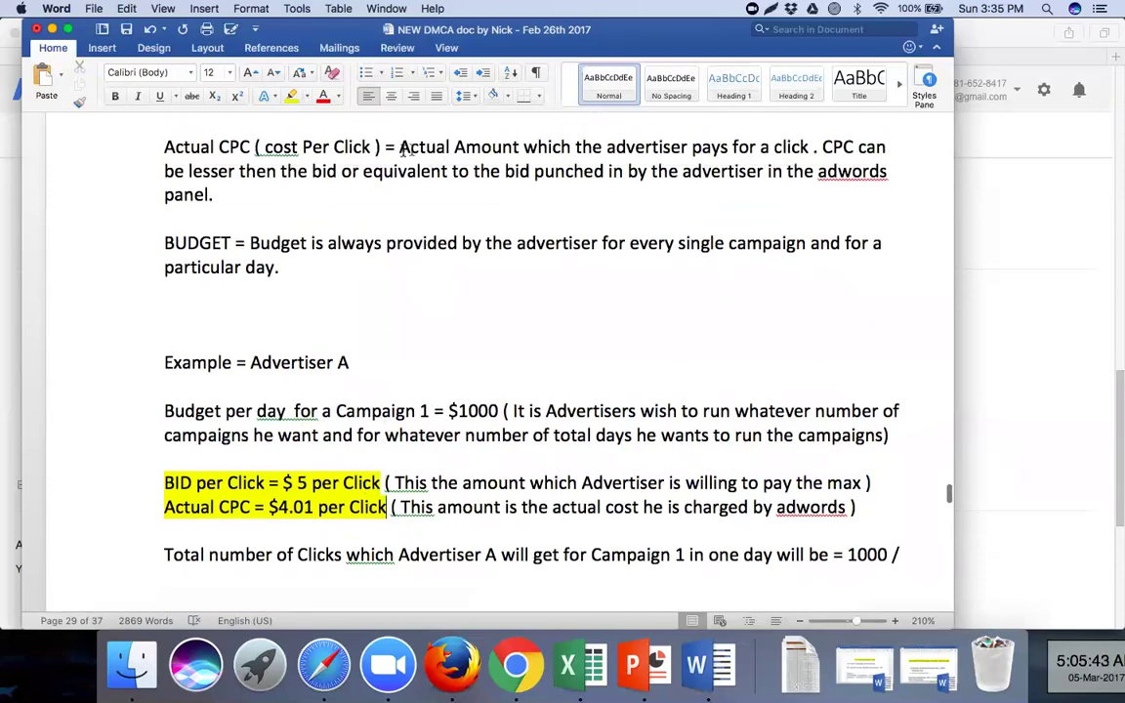
{"action": "left_click_drag", "start_coordinate": [400, 150], "coordinate": [410, 189]}
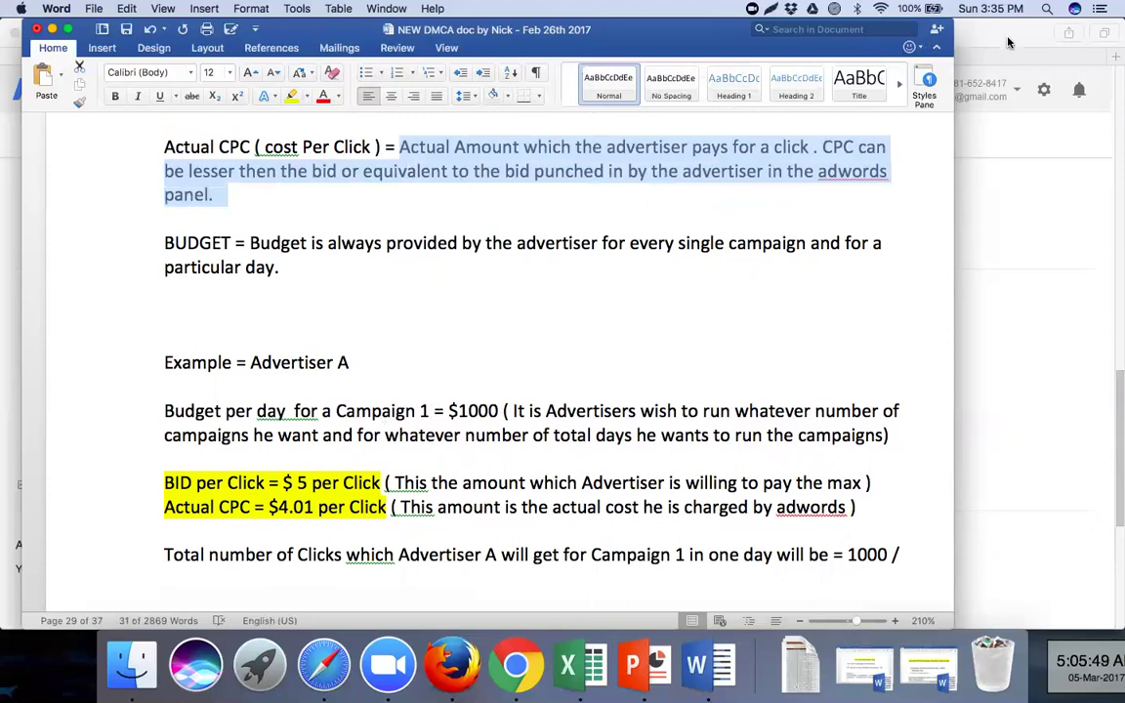
{"action": "left_click", "coordinate": [854, 147]}
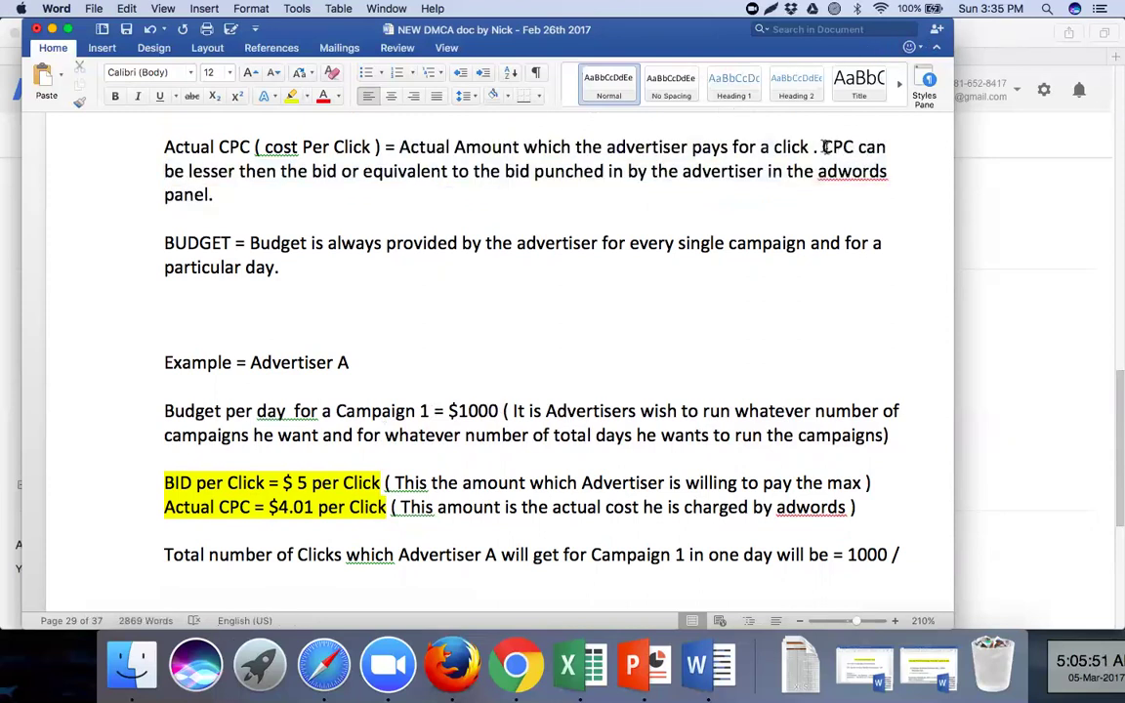
{"action": "left_click_drag", "start_coordinate": [822, 147], "coordinate": [827, 187]}
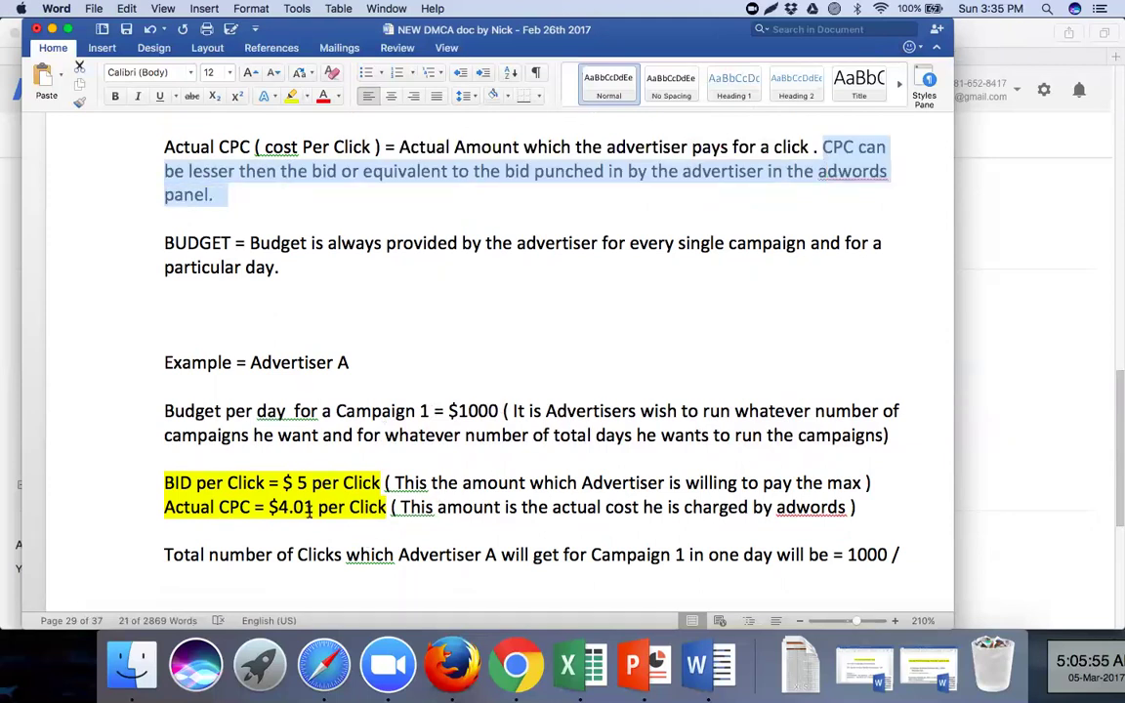
{"action": "left_click_drag", "start_coordinate": [309, 509], "coordinate": [282, 508]}
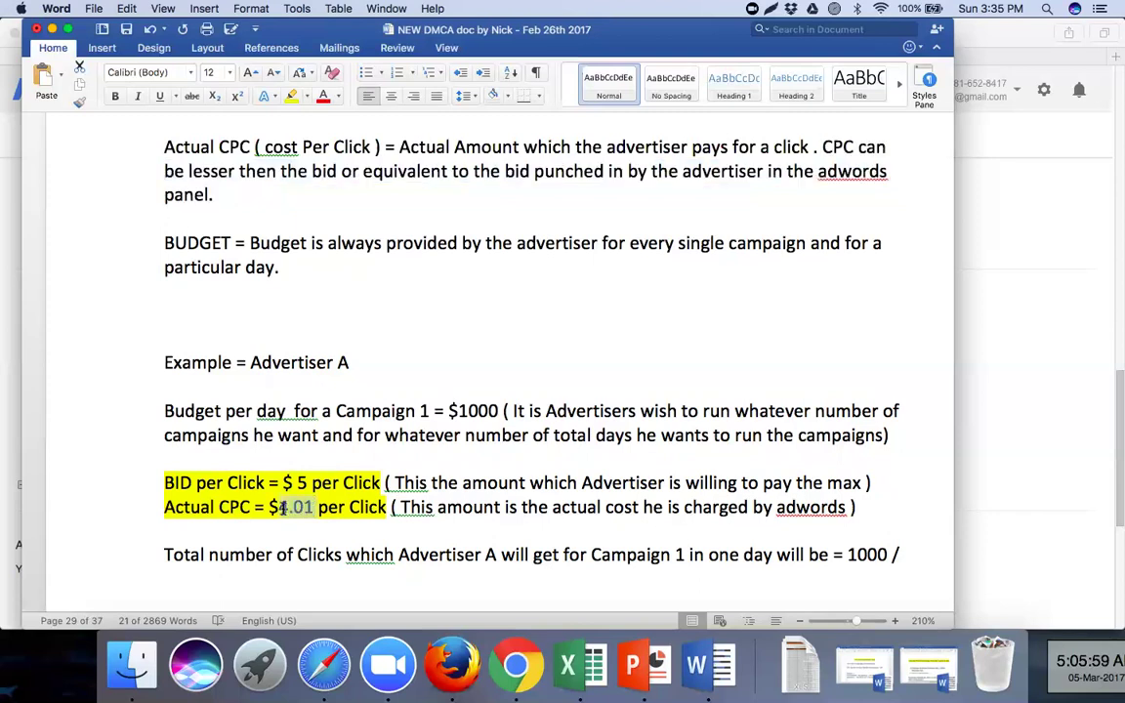
{"action": "left_click", "coordinate": [501, 464]}
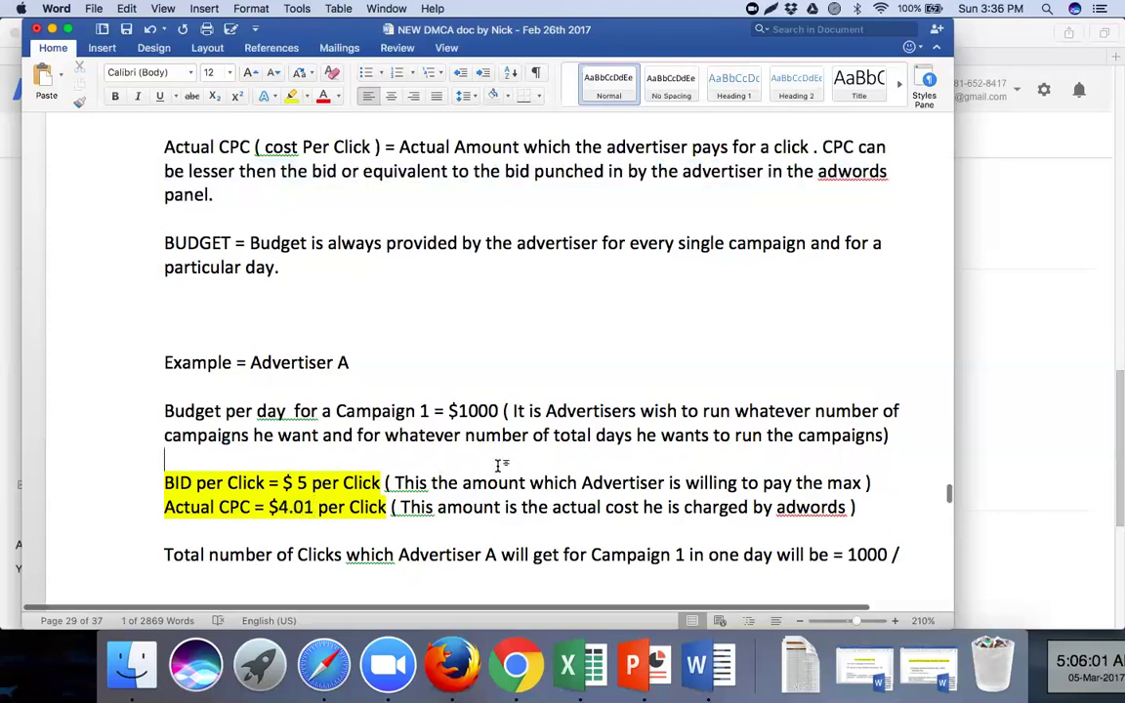
{"action": "scroll", "coordinate": [498, 466], "scroll_direction": "down", "scroll_amount": 4}
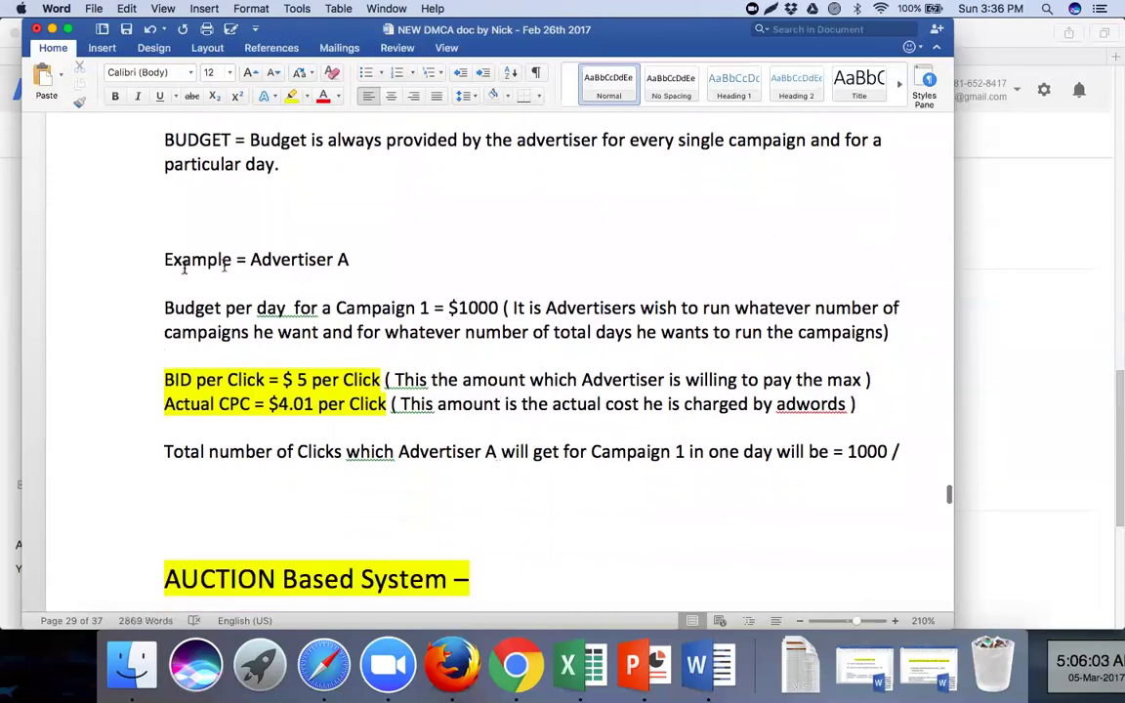
Make the 'Example = Advertiser A' line an 18-point bold heading
{"action": "left_click_drag", "start_coordinate": [163, 259], "coordinate": [381, 260]}
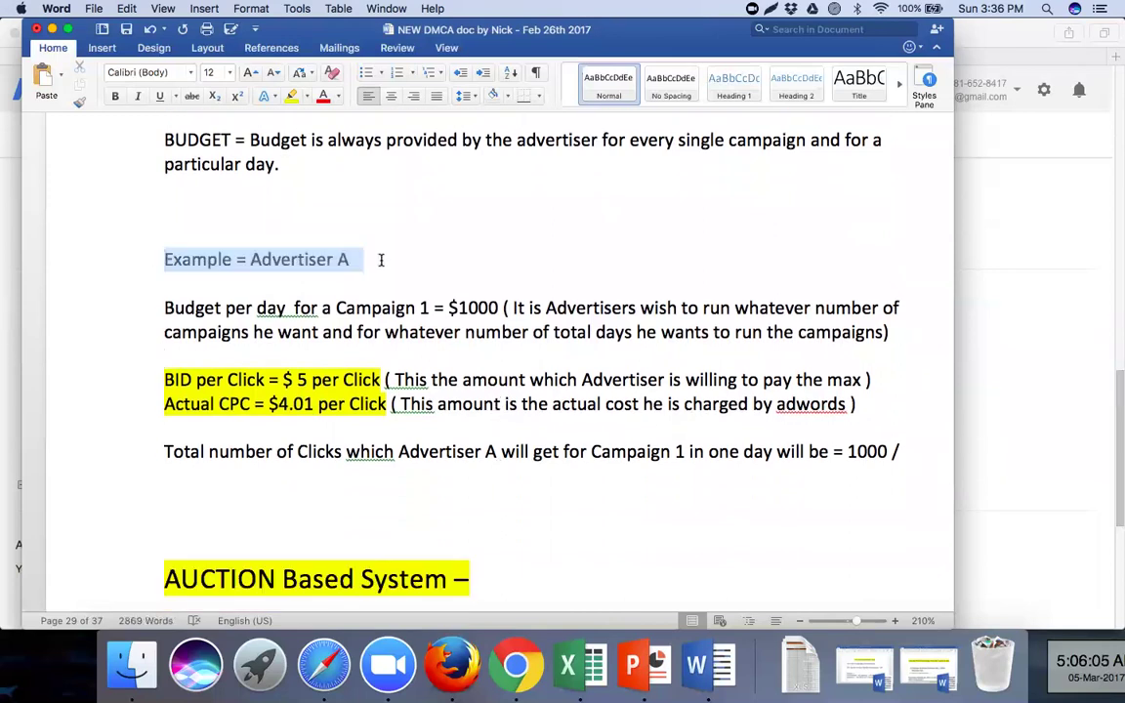
{"action": "left_click", "coordinate": [230, 73]}
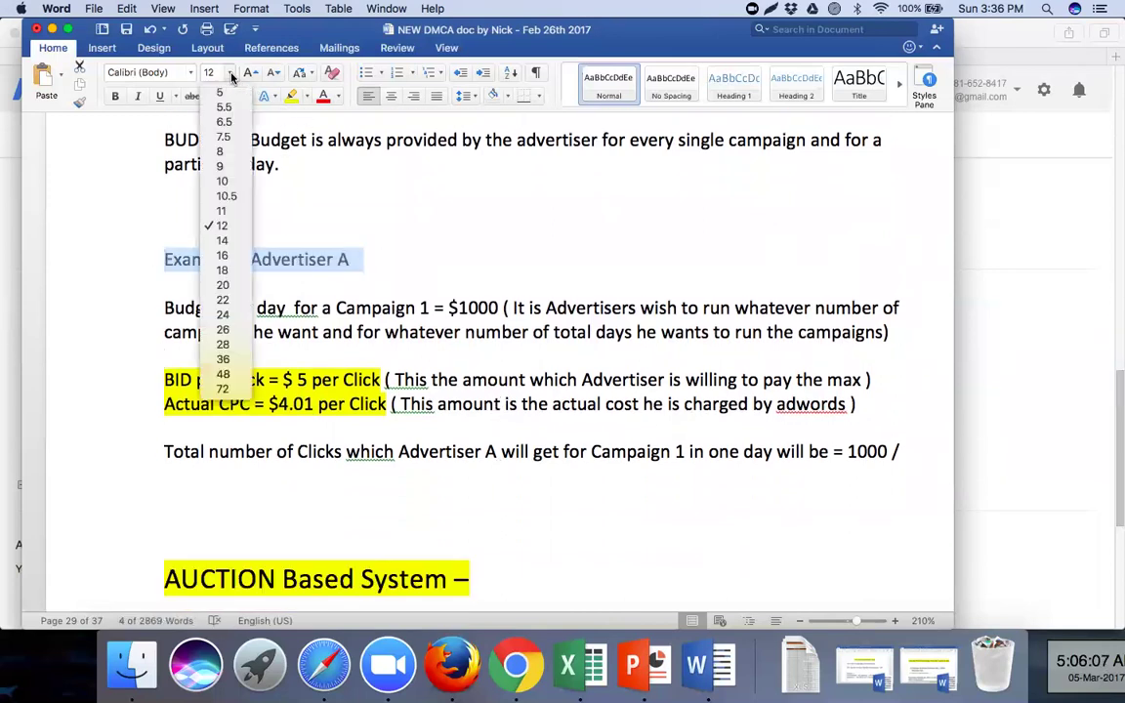
{"action": "key", "text": "Escape"}
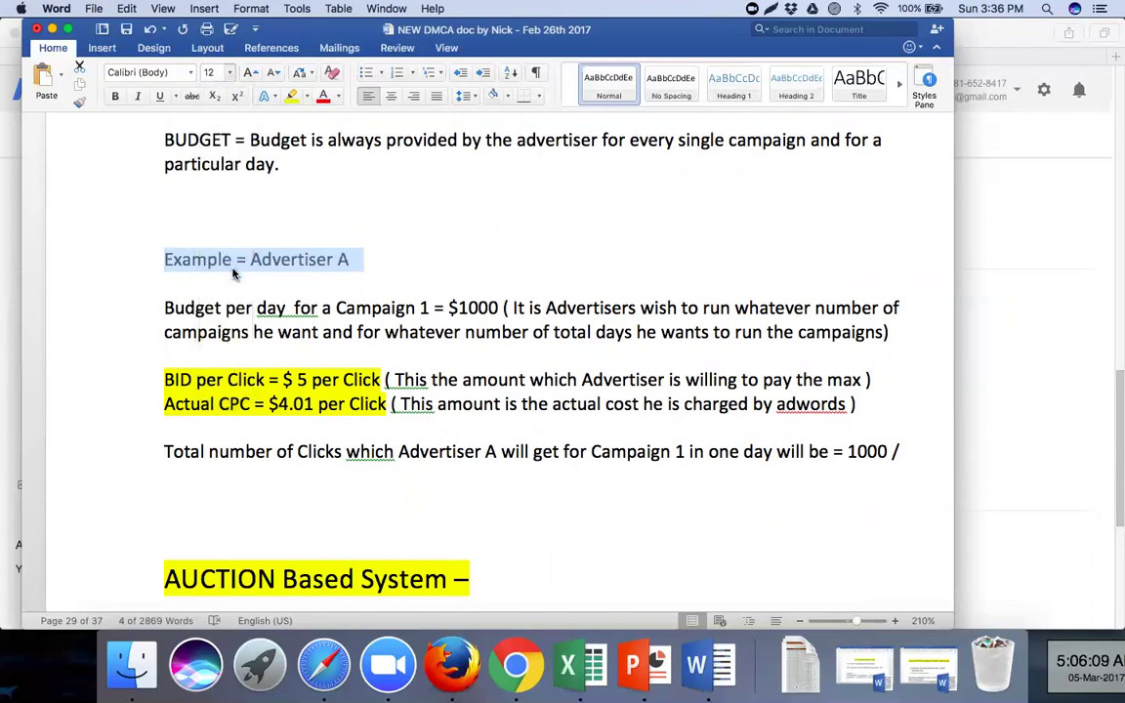
{"action": "left_click", "coordinate": [115, 97]}
{"action": "left_click", "coordinate": [390, 341]}
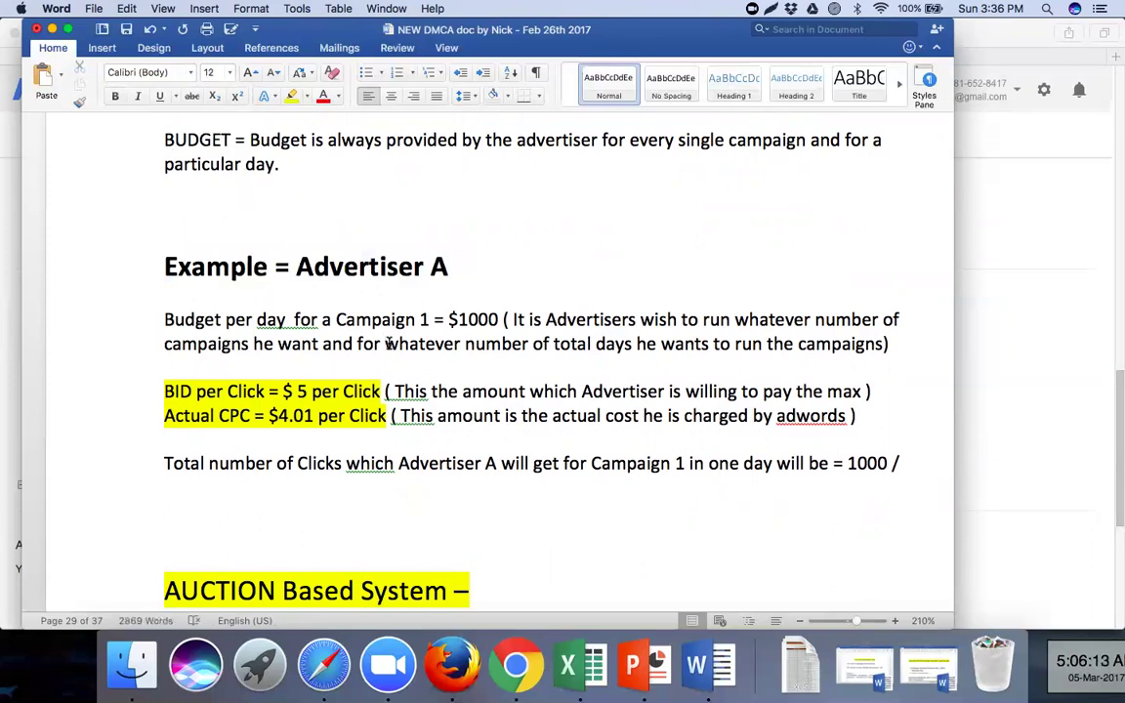
Highlight the 'Budget per day = $1000' phrase in yellow
{"action": "left_click", "coordinate": [164, 320]}
{"action": "left_click_drag", "start_coordinate": [193, 320], "coordinate": [496, 320]}
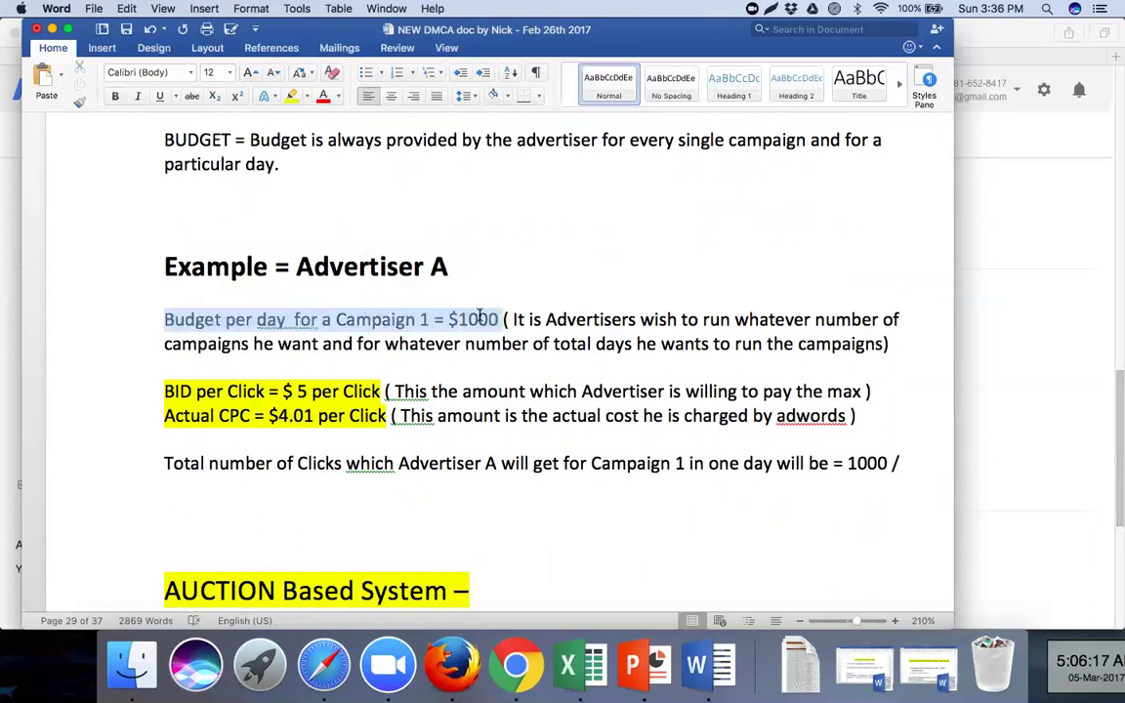
{"action": "left_click", "coordinate": [290, 98]}
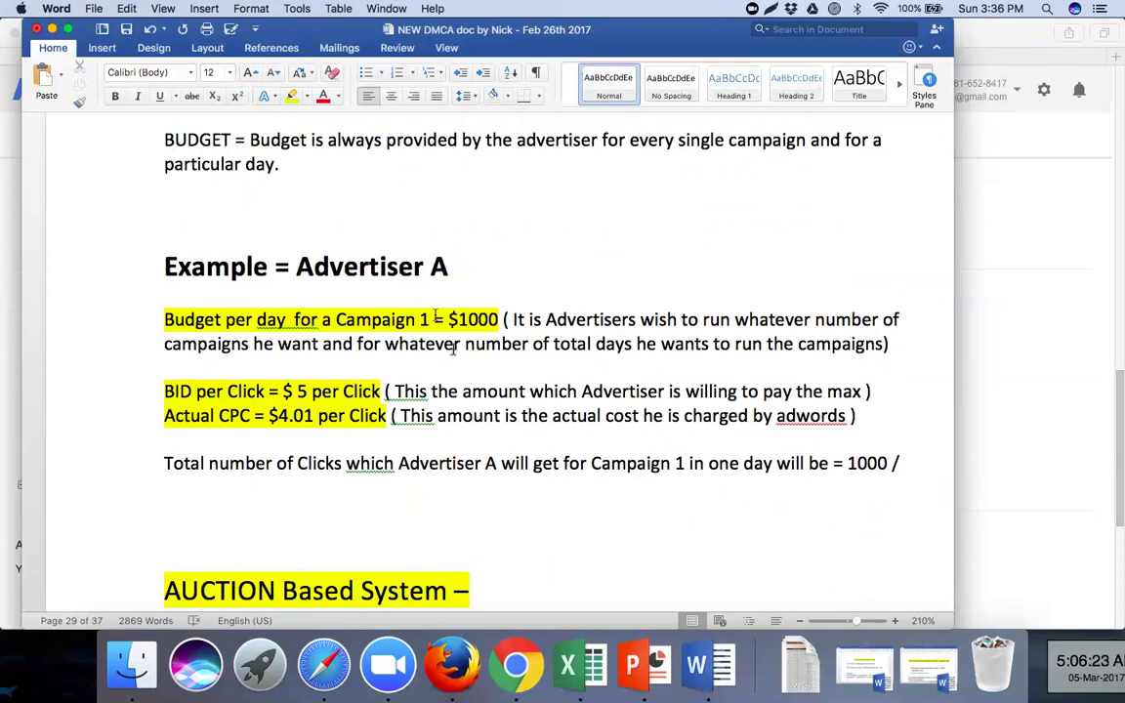
{"action": "left_click", "coordinate": [904, 463]}
Finish the line as '1000 / 4.01 = 249.37 ( 249 )', computing 1000 / 4.01 in Spotlight
{"action": "type", "text": "4.0"}
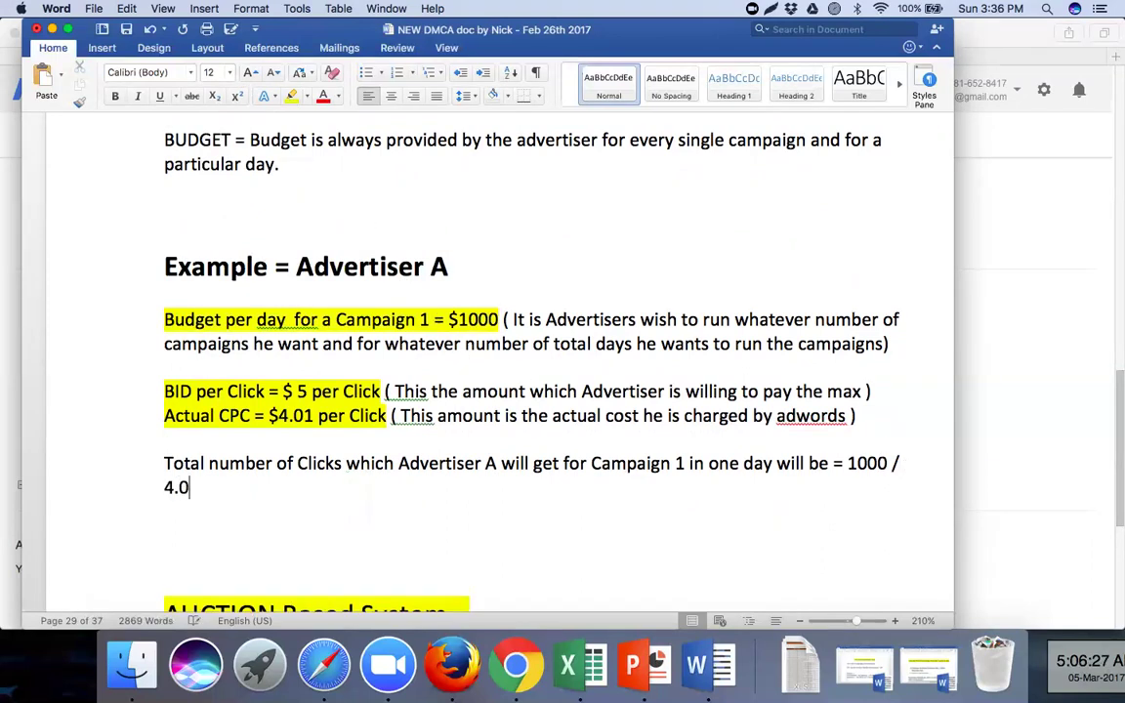
{"action": "type", "text": "1 ="}
{"action": "left_click", "coordinate": [1045, 12]}
{"action": "type", "text": "1000 / 4"}
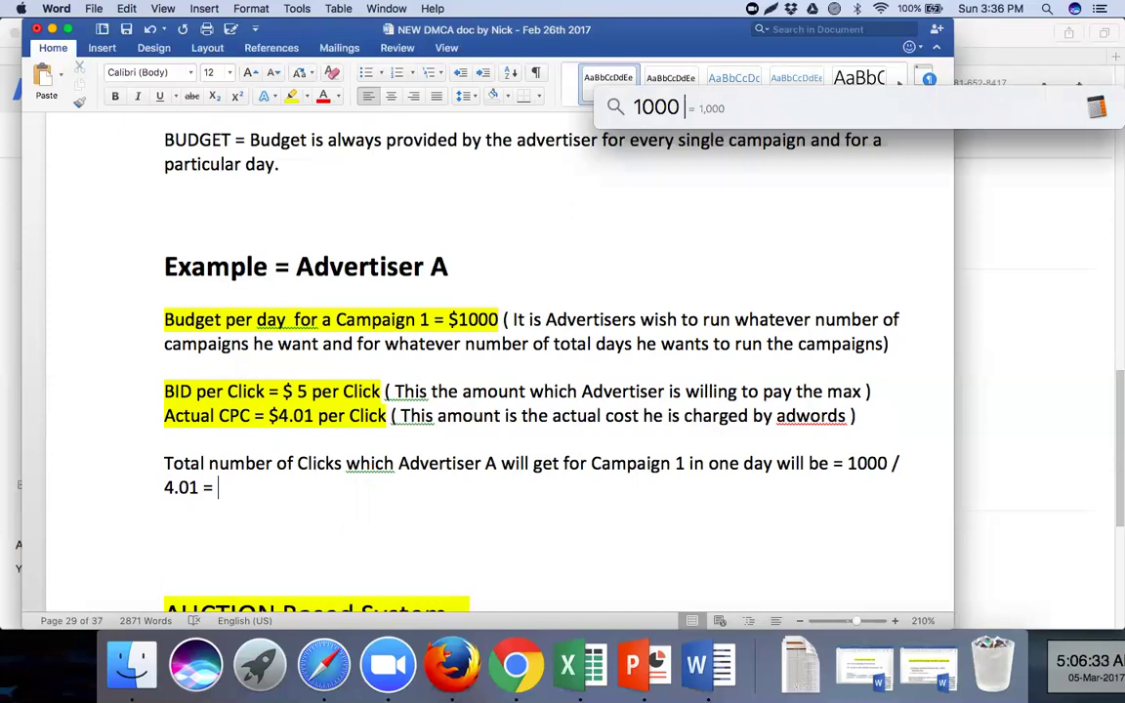
{"action": "type", "text": ".01"}
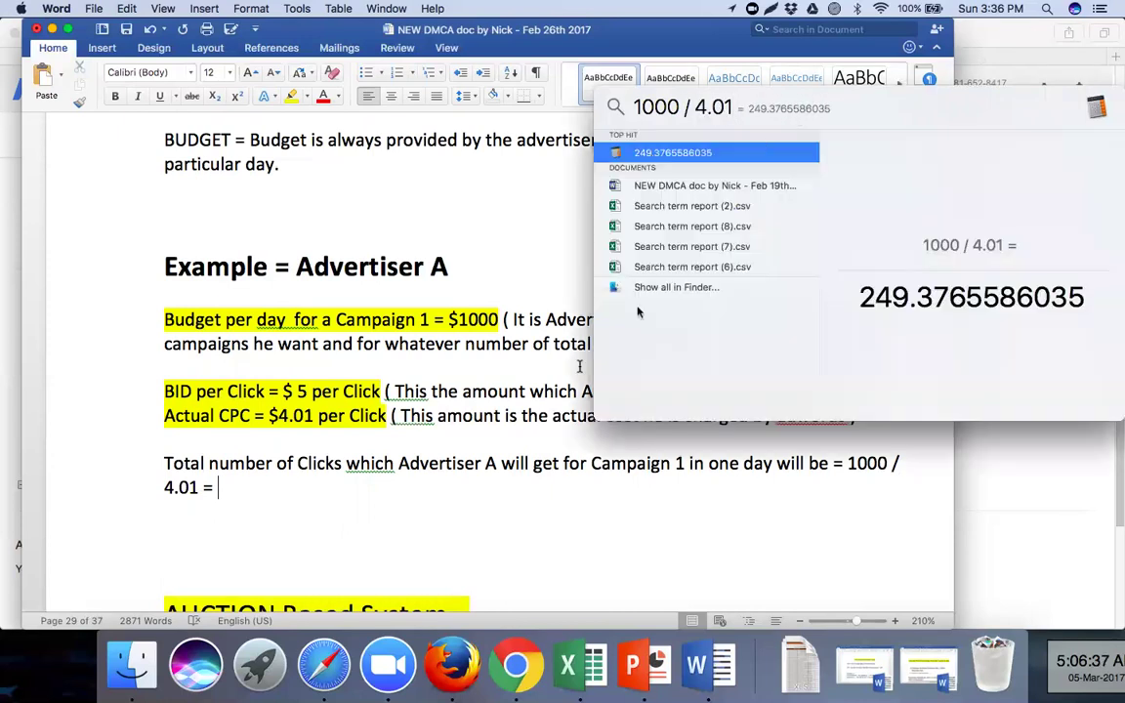
{"action": "left_click", "coordinate": [246, 485]}
{"action": "type", "text": "29"}
{"action": "key", "text": "BackSpace"}
{"action": "type", "text": "49"}
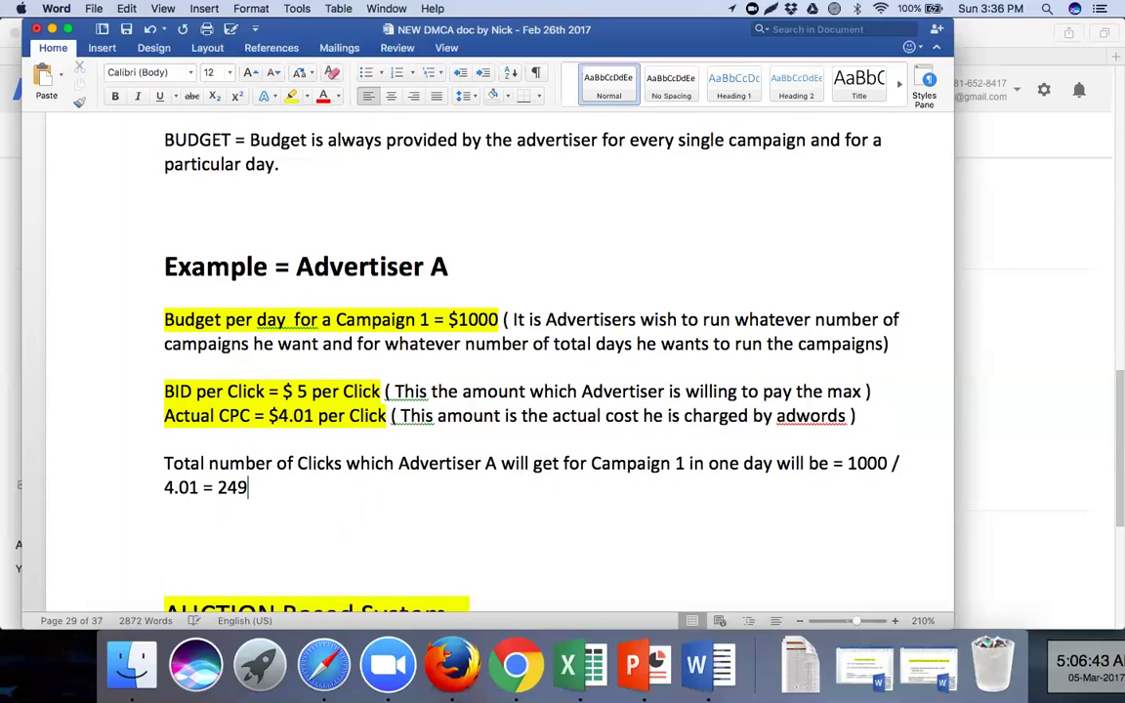
{"action": "type", "text": ".37 ( 249 )"}
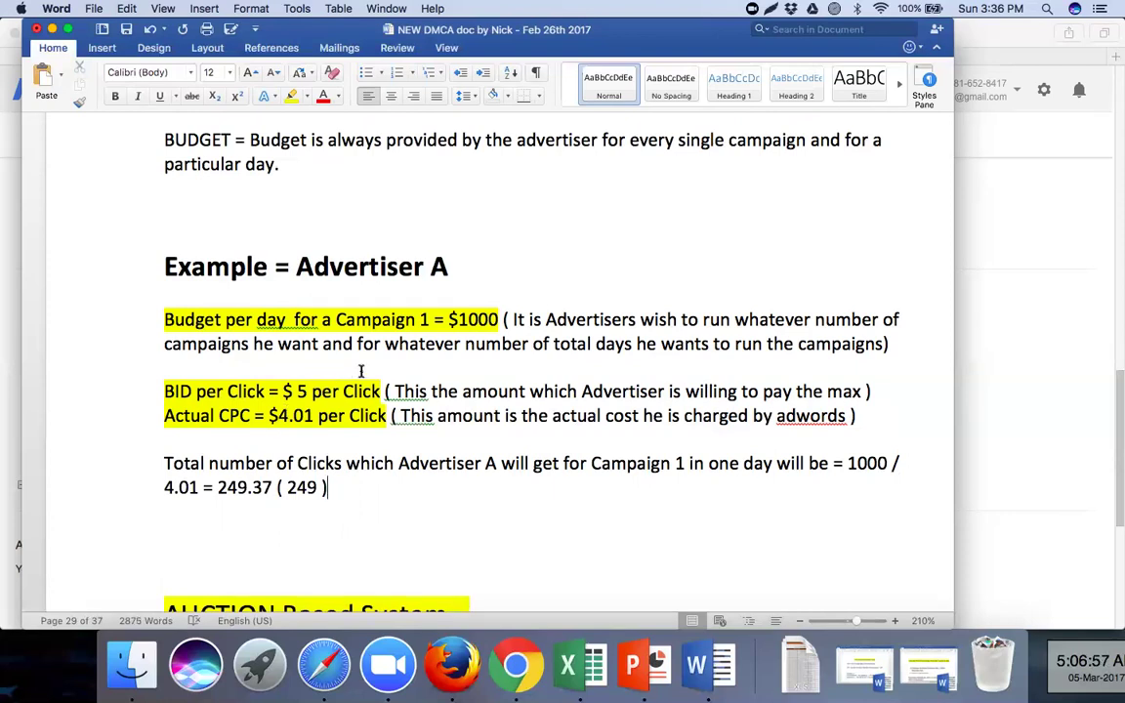
Save a copy of the notes with 'Feb 26th' changed to 'March 5th' in the file name
{"action": "left_click", "coordinate": [91, 7]}
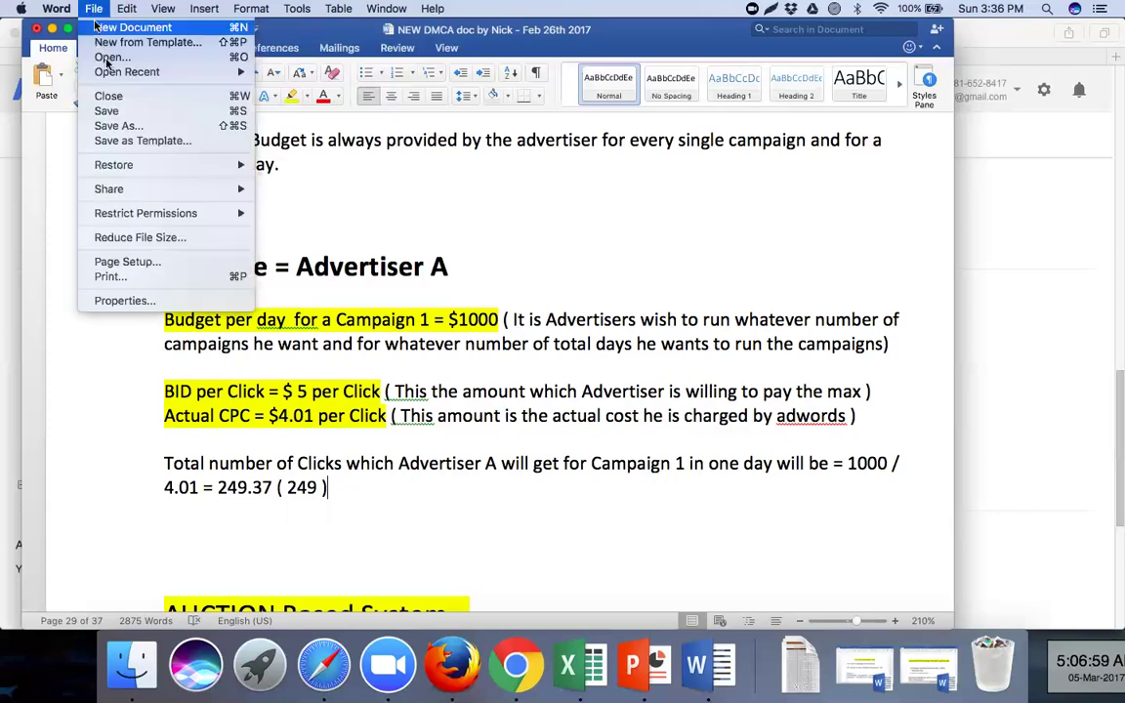
{"action": "left_click", "coordinate": [124, 125]}
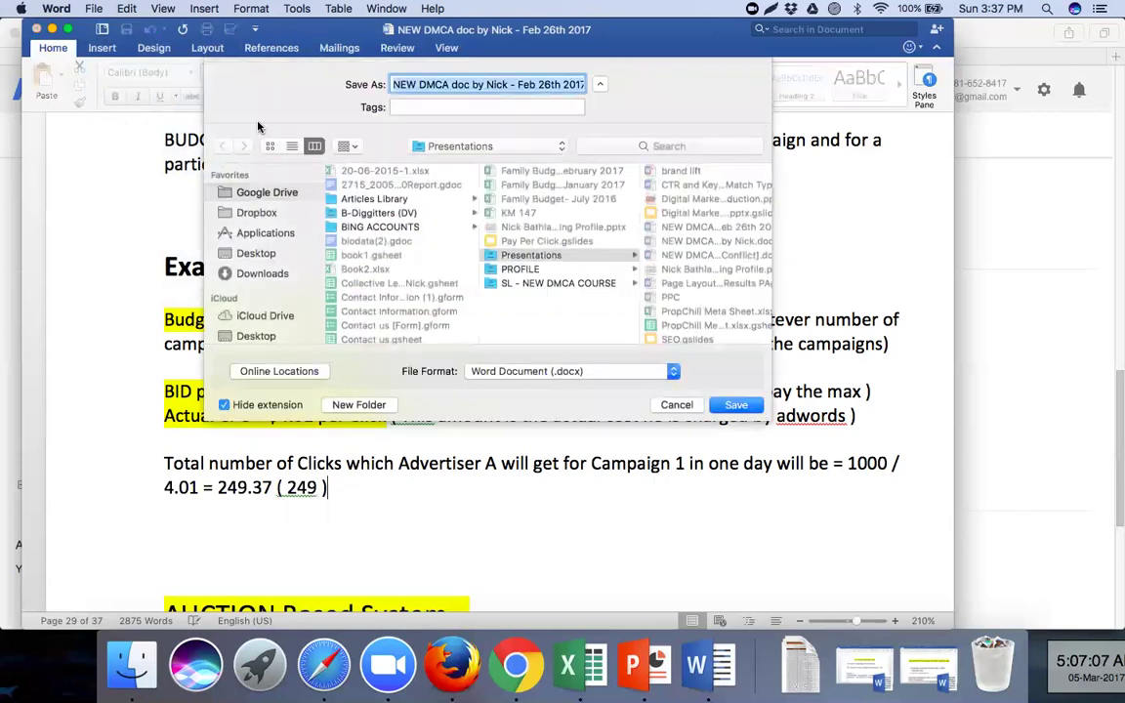
{"action": "left_click", "coordinate": [430, 84]}
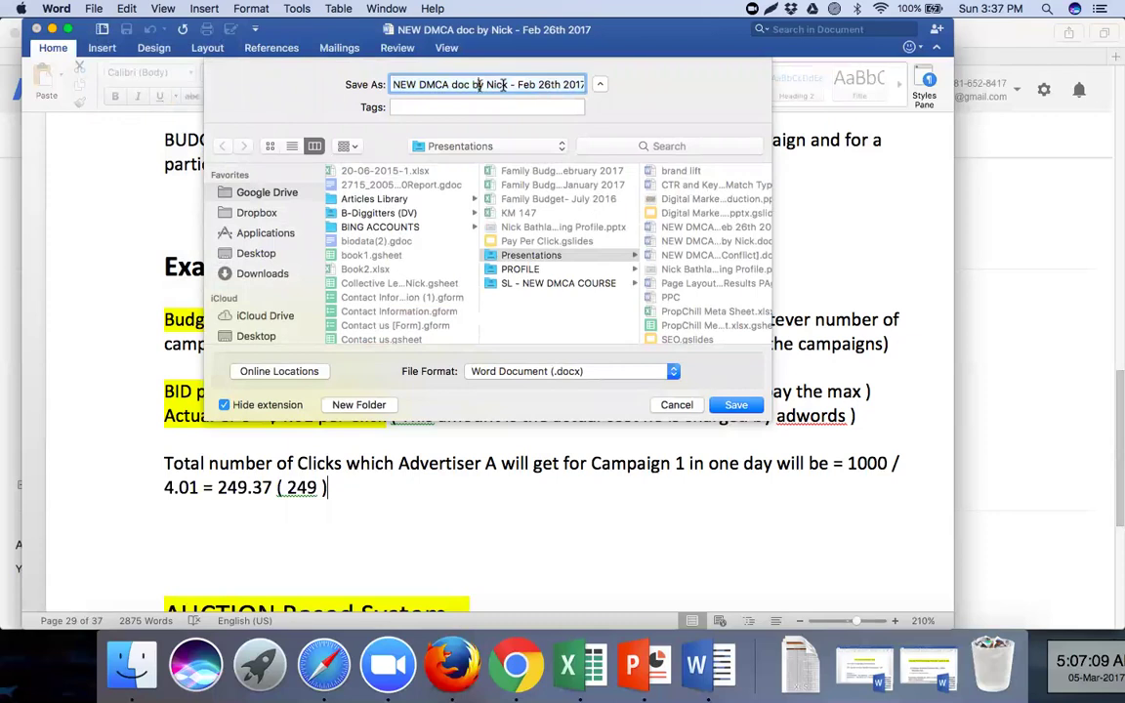
{"action": "left_click_drag", "start_coordinate": [516, 85], "coordinate": [562, 85]}
{"action": "type", "text": "March 5th"}
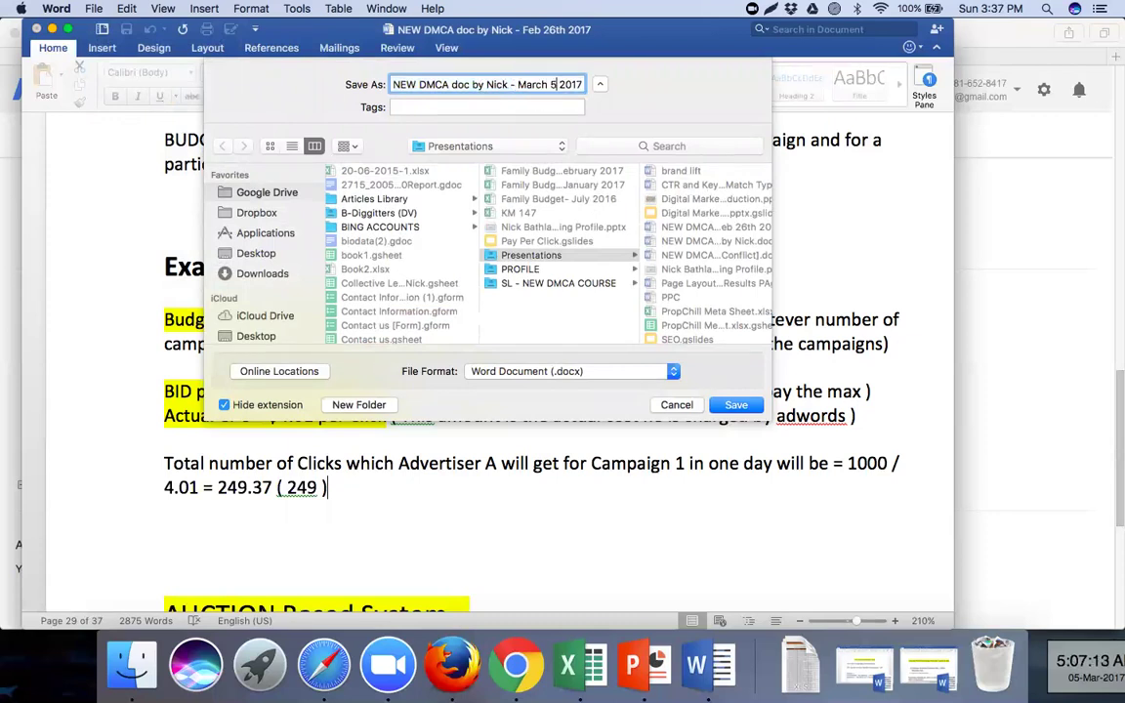
{"action": "key", "text": "Return"}
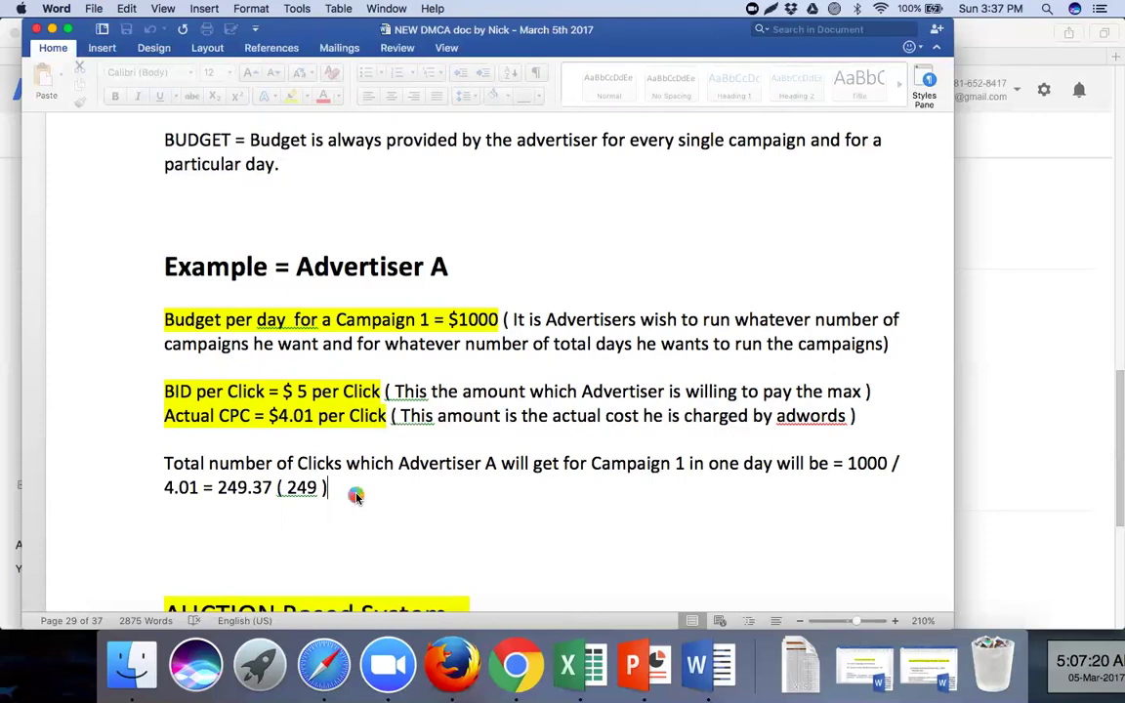
Scroll through the AUCTION Based System notes, then return to the AdWords page in Safari
{"action": "scroll", "coordinate": [356, 496], "scroll_direction": "down", "scroll_amount": 5}
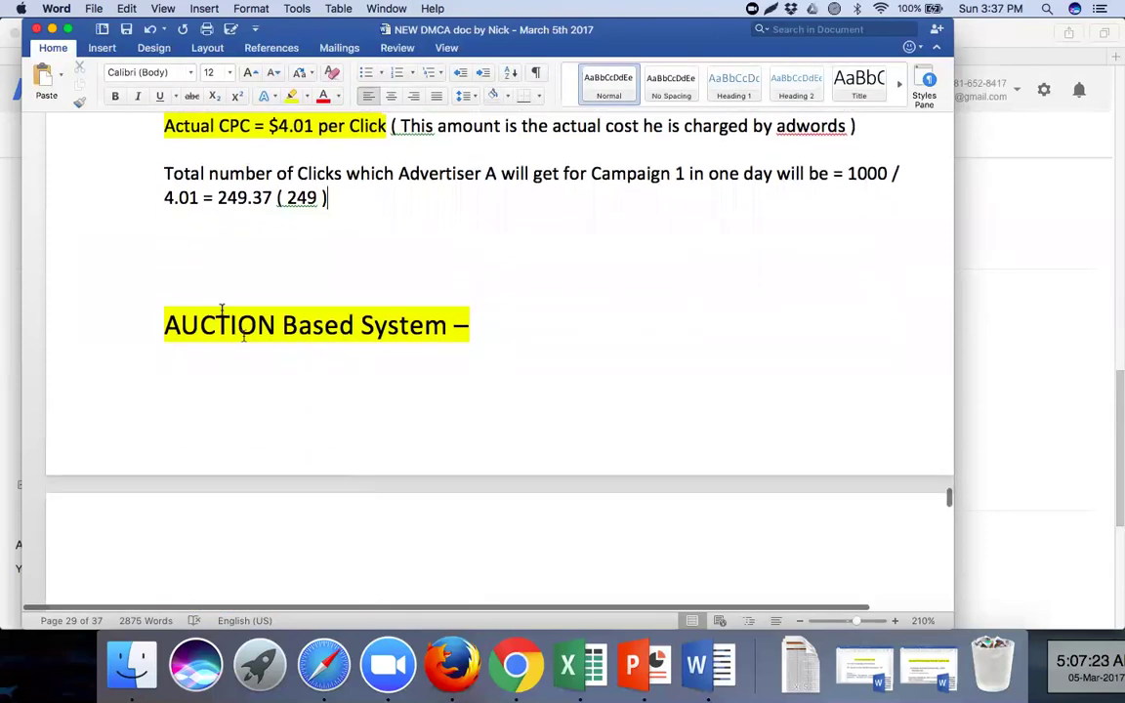
{"action": "left_click", "coordinate": [211, 276]}
{"action": "key", "text": "super+z"}
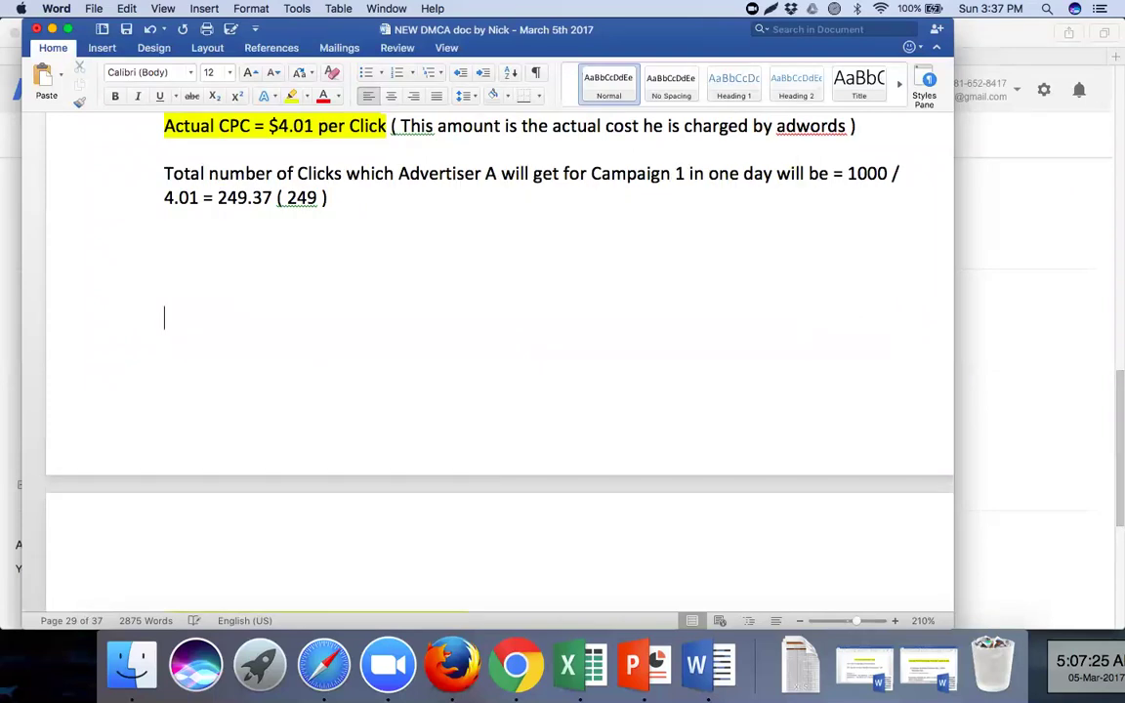
{"action": "scroll", "coordinate": [243, 348], "scroll_direction": "down", "scroll_amount": 5}
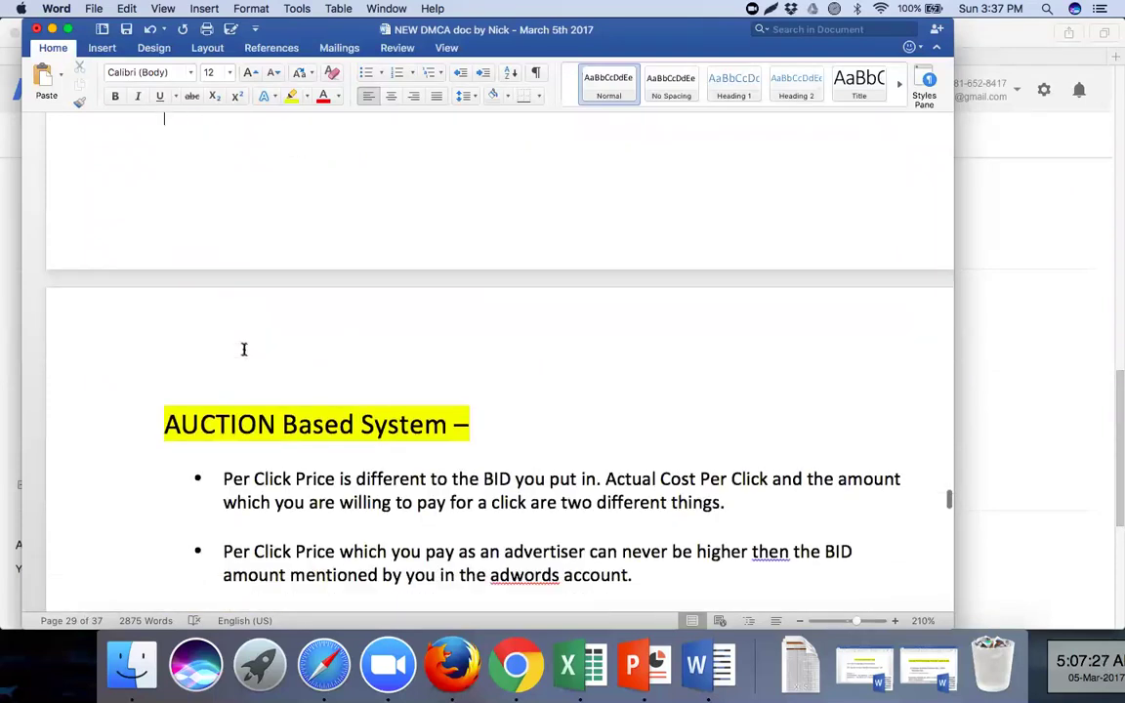
{"action": "scroll", "coordinate": [244, 349], "scroll_direction": "down", "scroll_amount": 2}
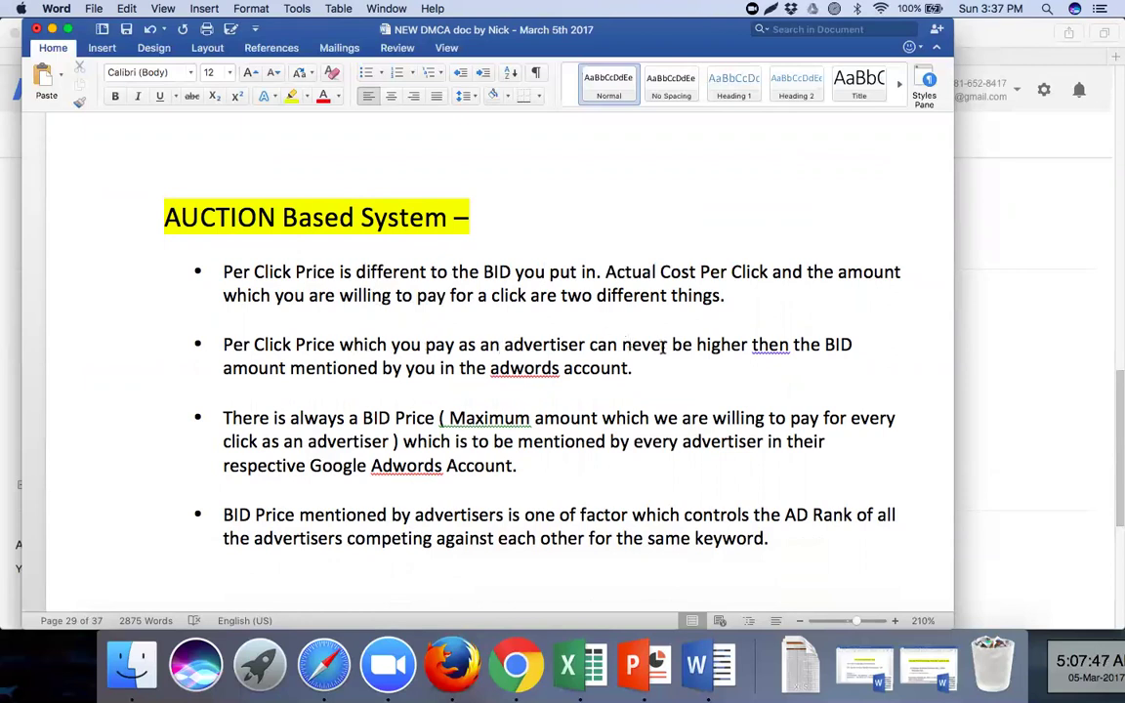
{"action": "scroll", "coordinate": [663, 347], "scroll_direction": "up", "scroll_amount": 10}
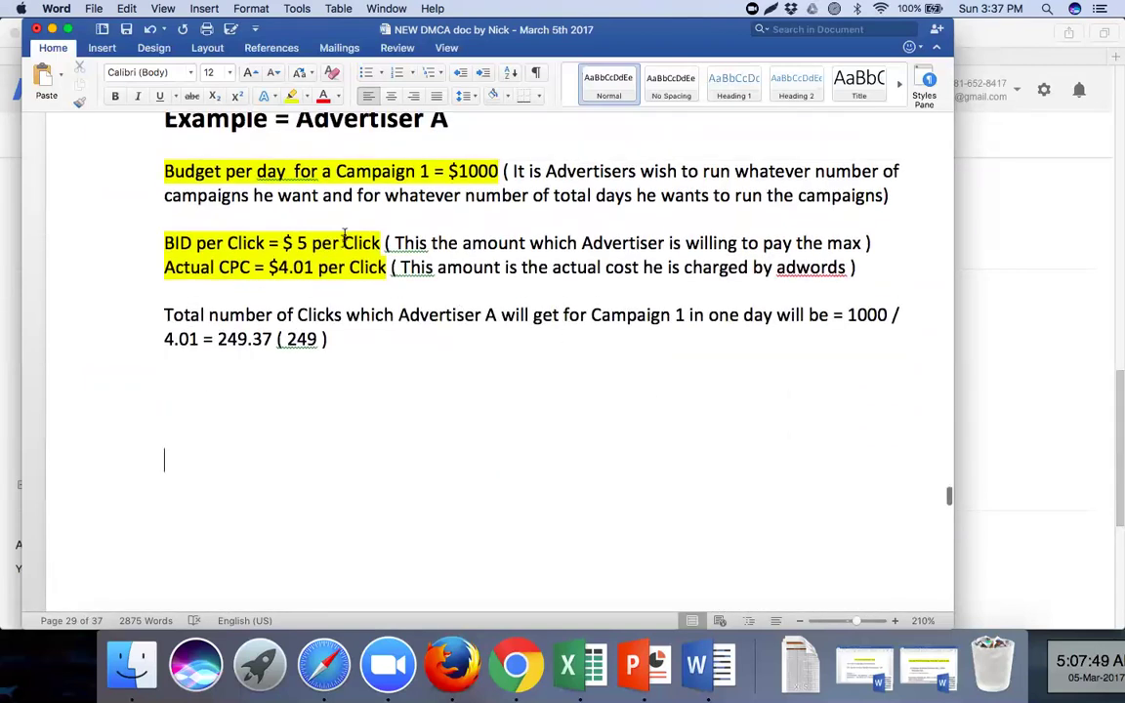
{"action": "scroll", "coordinate": [357, 379], "scroll_direction": "down", "scroll_amount": 5}
{"action": "scroll", "coordinate": [358, 379], "scroll_direction": "down", "scroll_amount": 6}
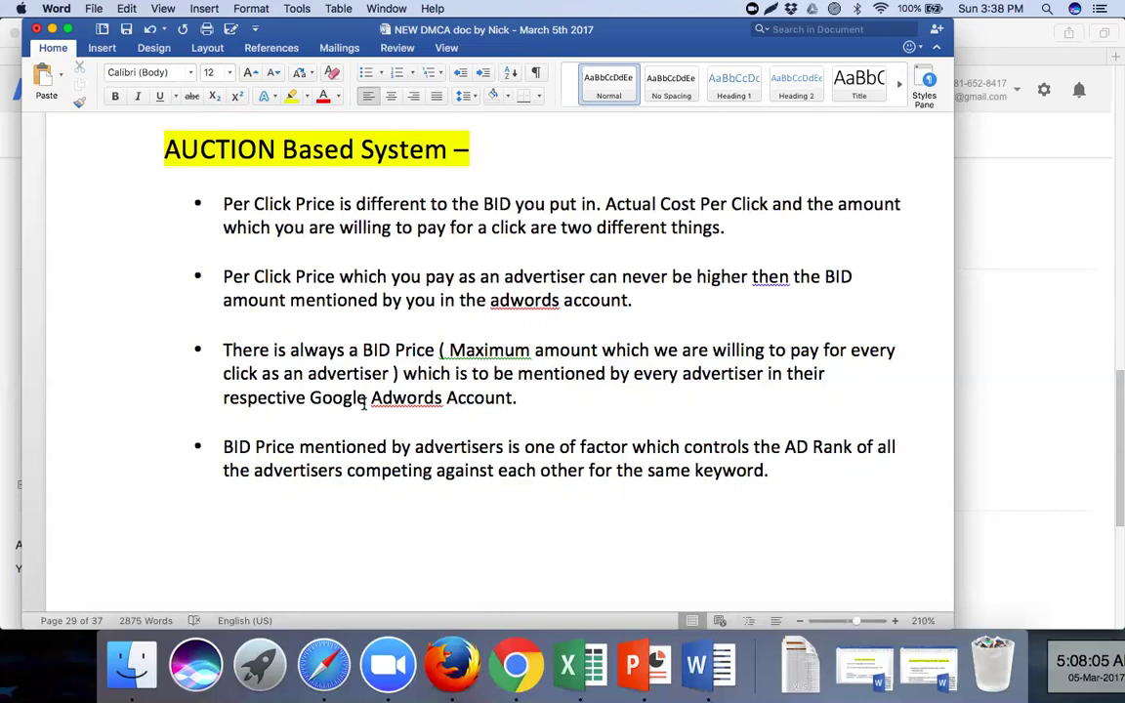
{"action": "key", "text": "super+Tab"}
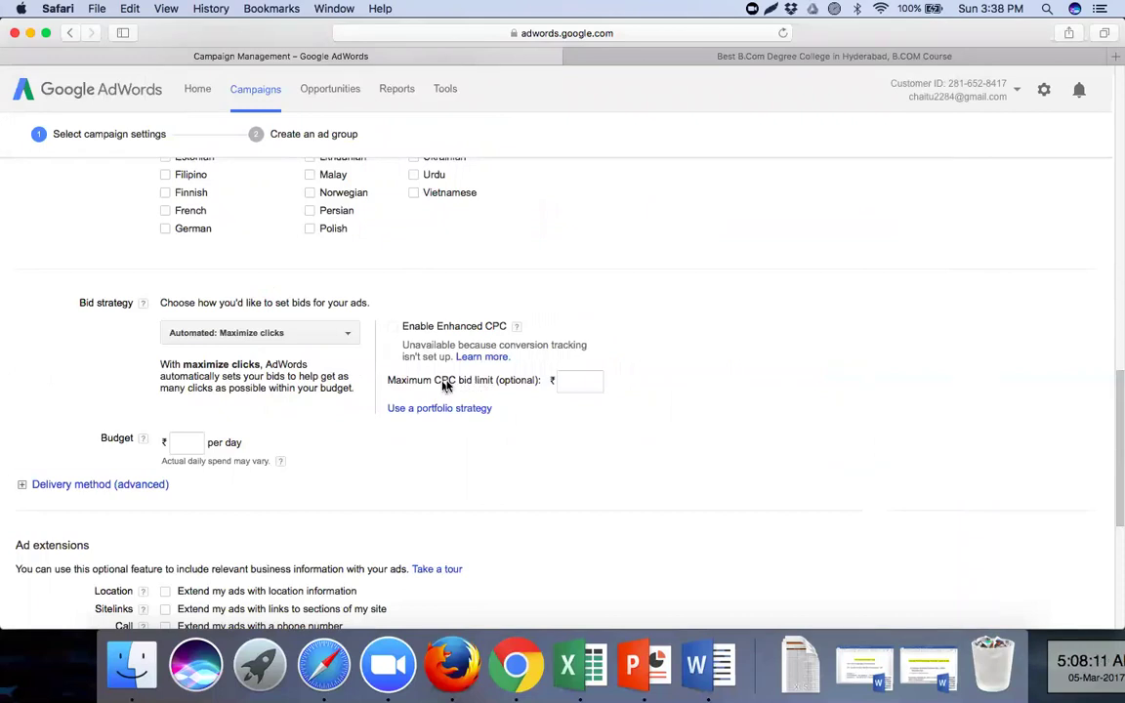
Check the Max CPC and daily Budget fields and open the Bid strategy dropdown
{"action": "left_click", "coordinate": [575, 377]}
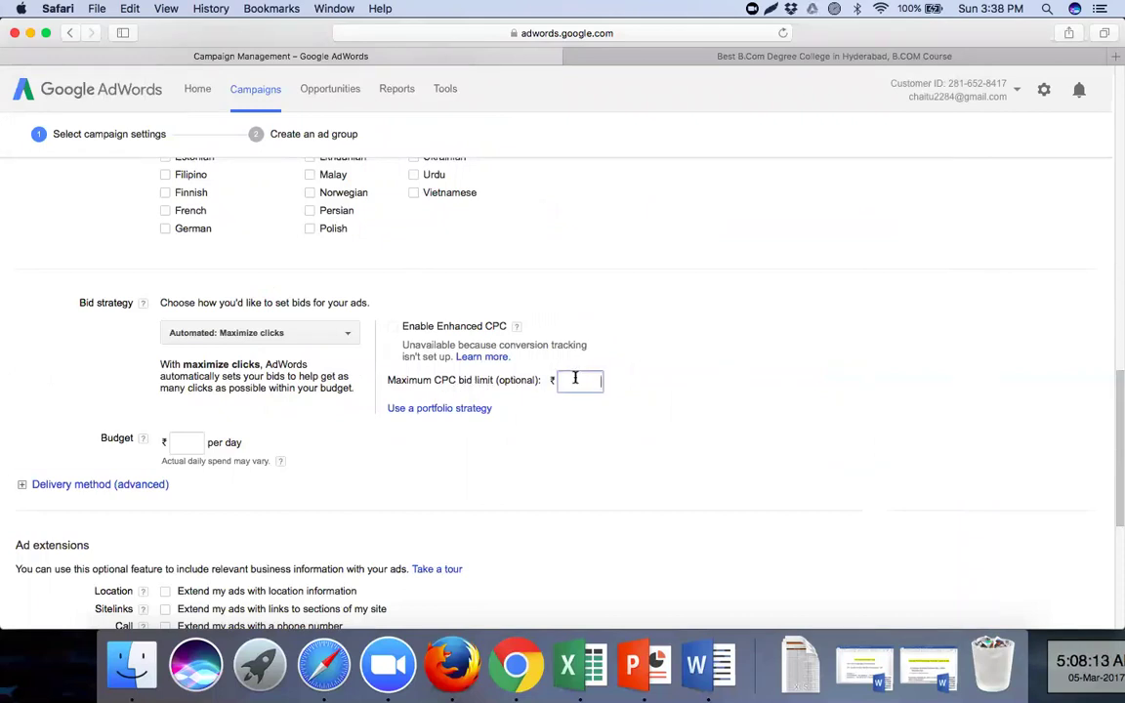
{"action": "left_click", "coordinate": [178, 443]}
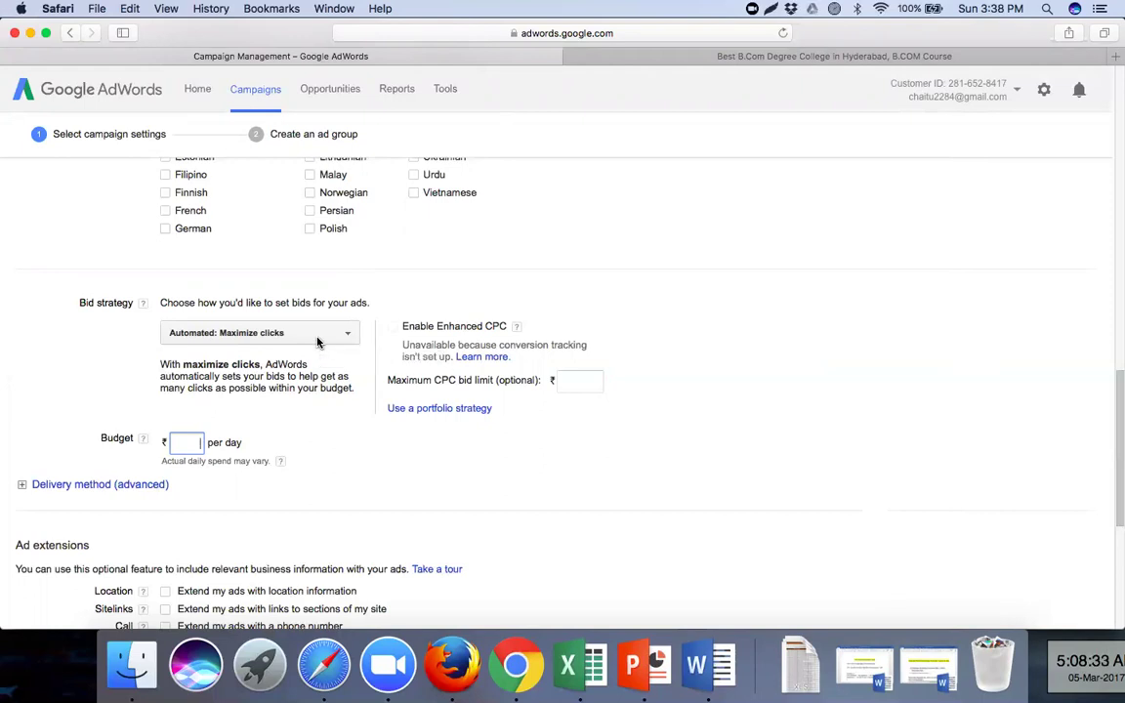
{"action": "left_click", "coordinate": [316, 336]}
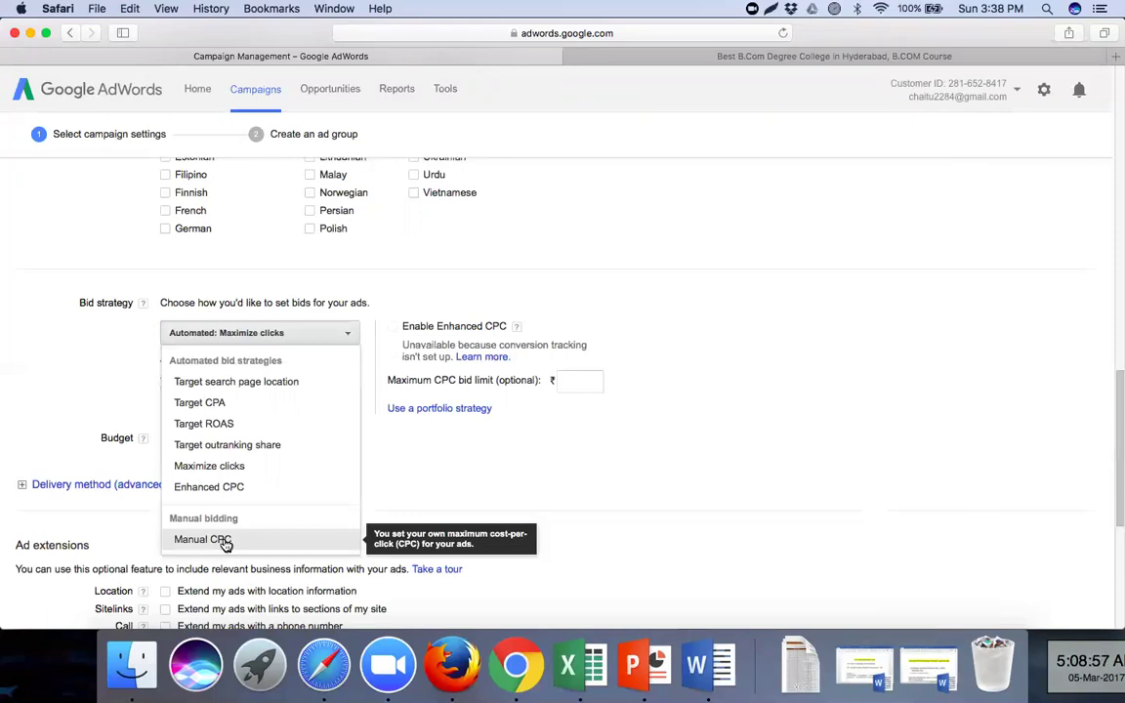
Choose Manual: Manual CPC as the campaign's bid strategy
{"action": "left_click", "coordinate": [224, 543]}
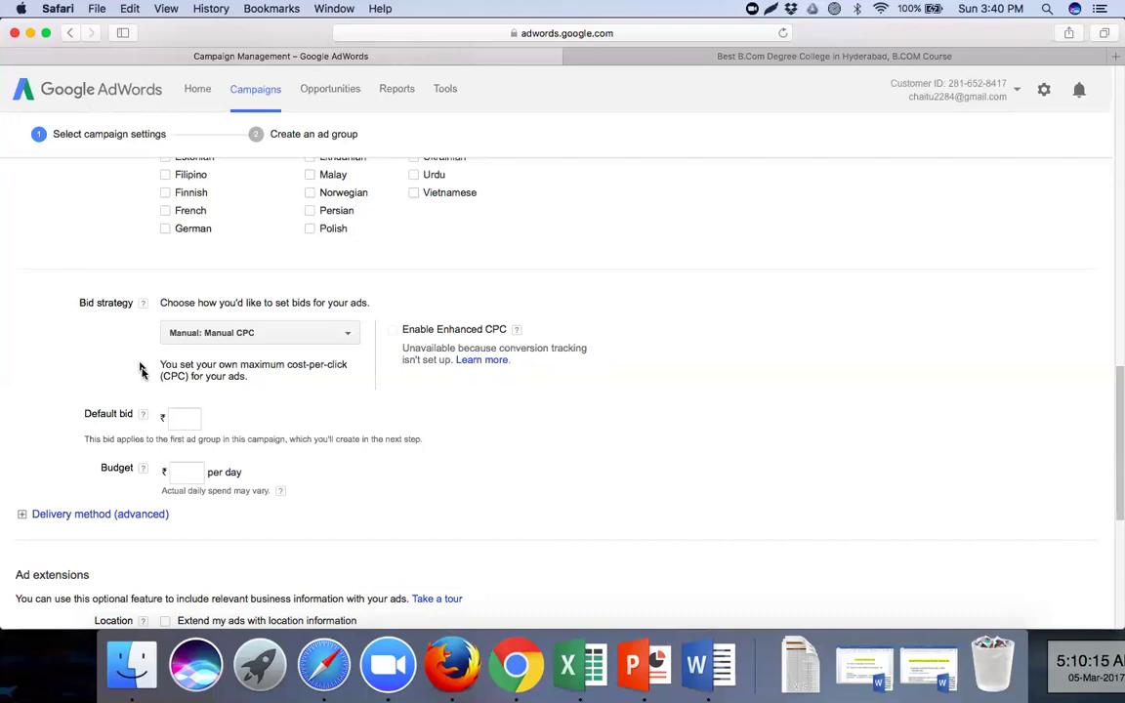
Enter ₹10 as the campaign's Manual CPC default bid, replacing the mistyped 5
{"action": "left_click", "coordinate": [177, 415]}
{"action": "type", "text": "5"}
{"action": "key", "text": "BackSpace"}
{"action": "type", "text": "10"}
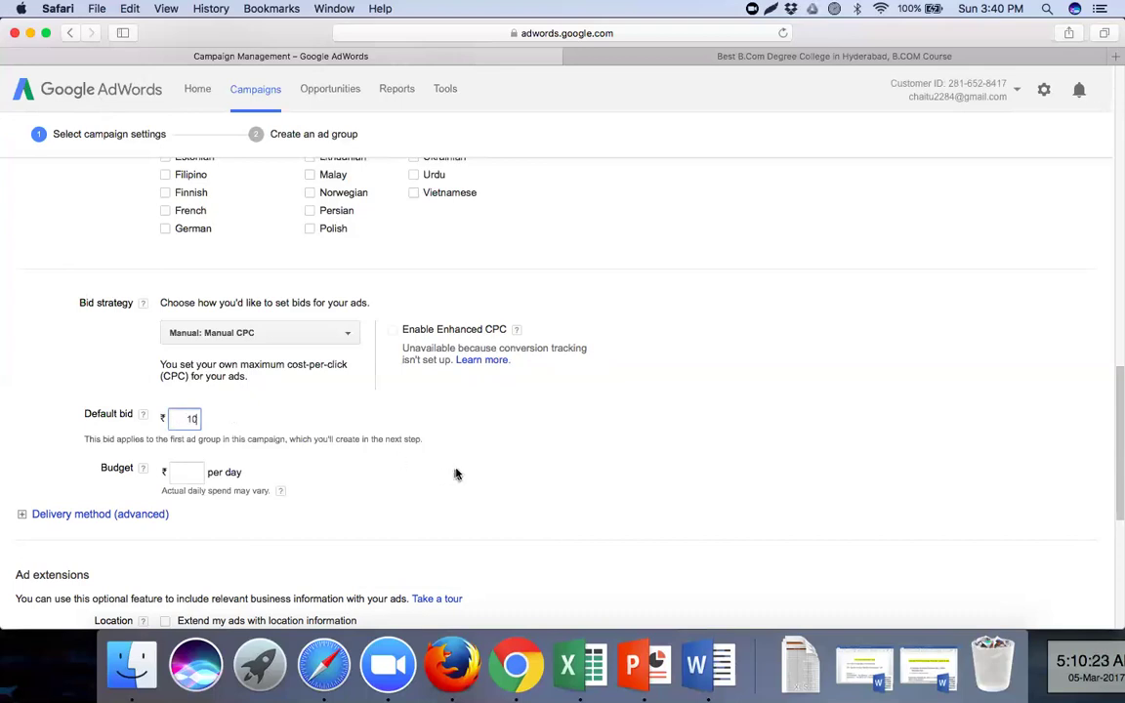
{"action": "left_click", "coordinate": [455, 473]}
{"action": "type", "text": "10"}
Show the AdWords Tools menu from the top navigation bar
{"action": "left_click", "coordinate": [443, 89]}
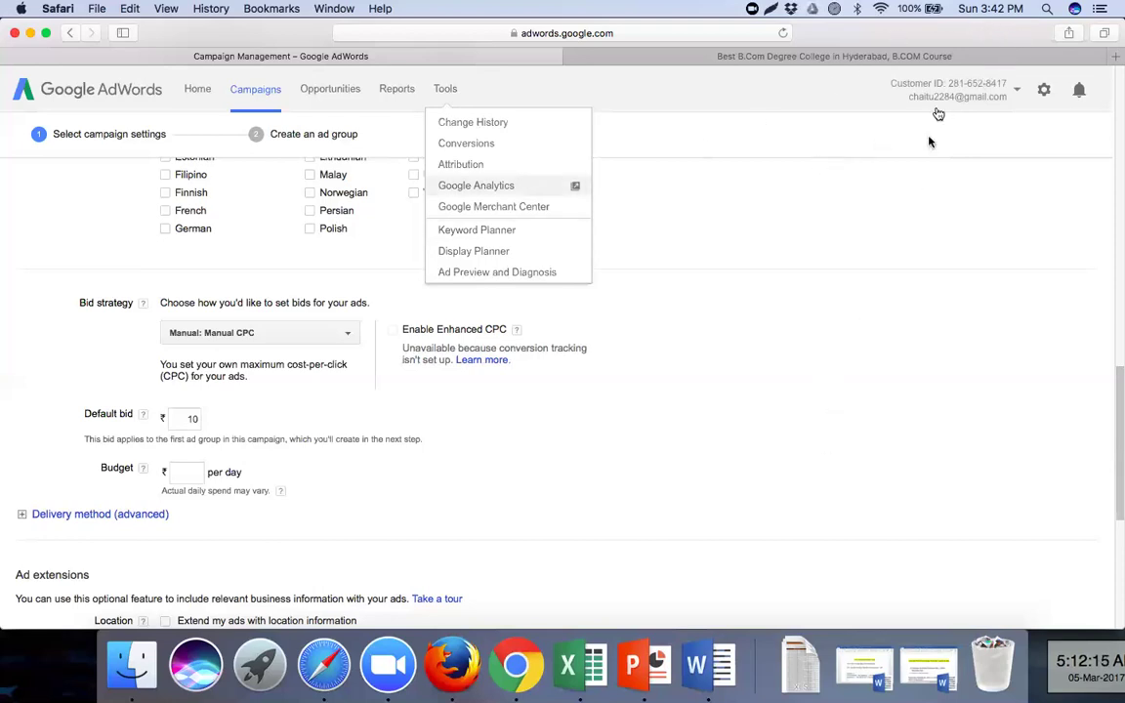
Load adwords.google.com in a new Safari tab
{"action": "left_click", "coordinate": [1114, 58]}
{"action": "left_click", "coordinate": [414, 37]}
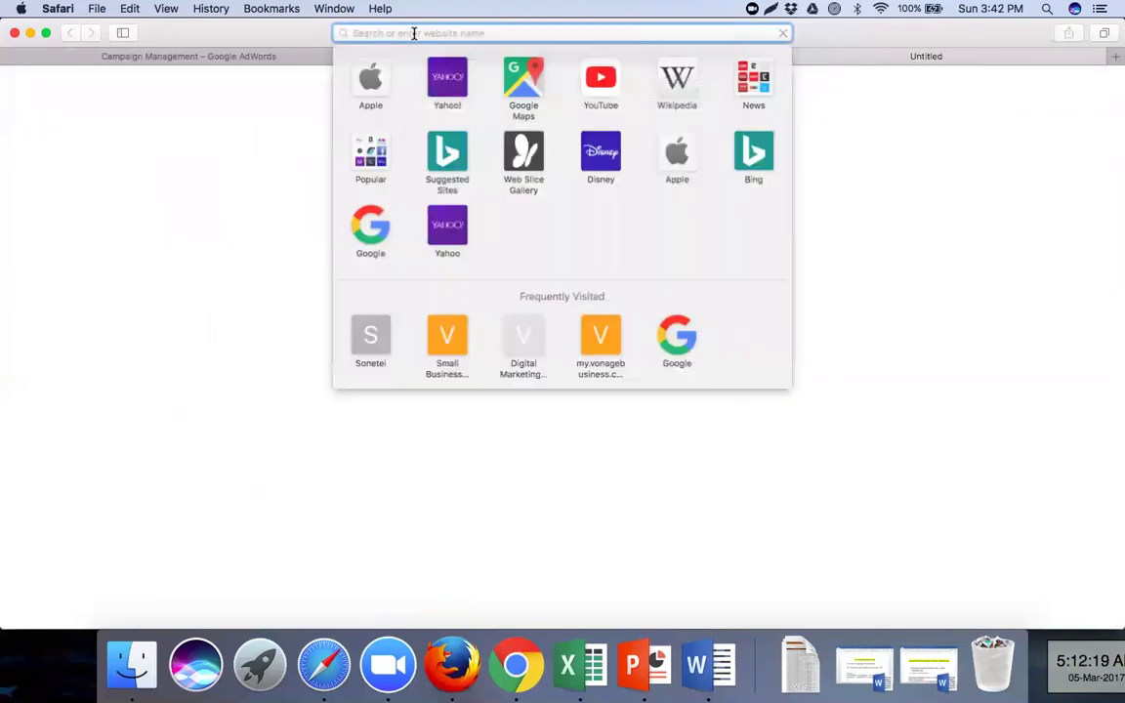
{"action": "type", "text": "adwords.google.com"}
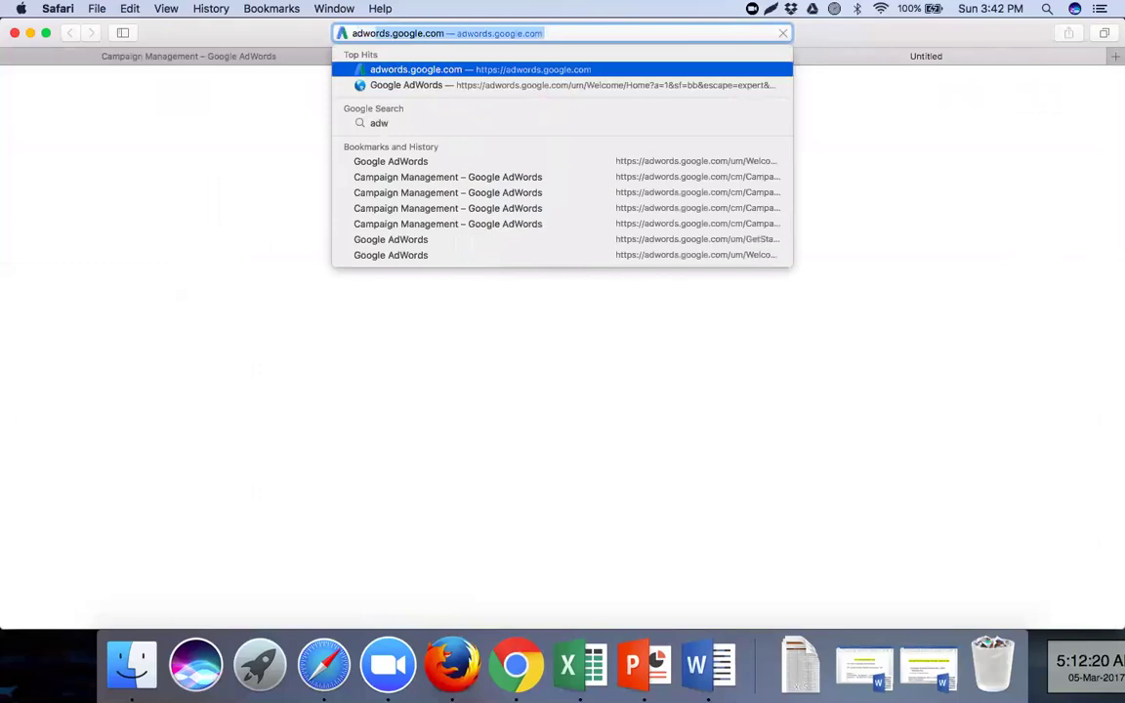
{"action": "key", "text": "Return"}
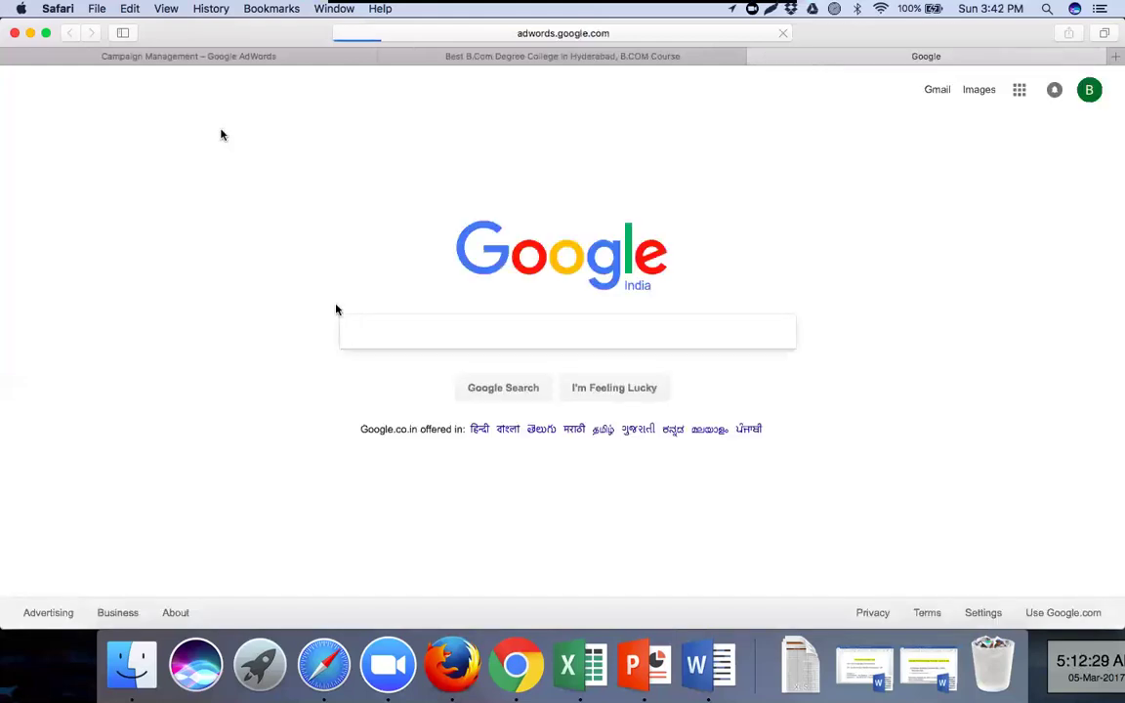
Search Google for 'keyword planner' from the address bar
{"action": "left_click", "coordinate": [360, 33]}
{"action": "key", "text": "BackSpace"}
{"action": "type", "text": "key"}
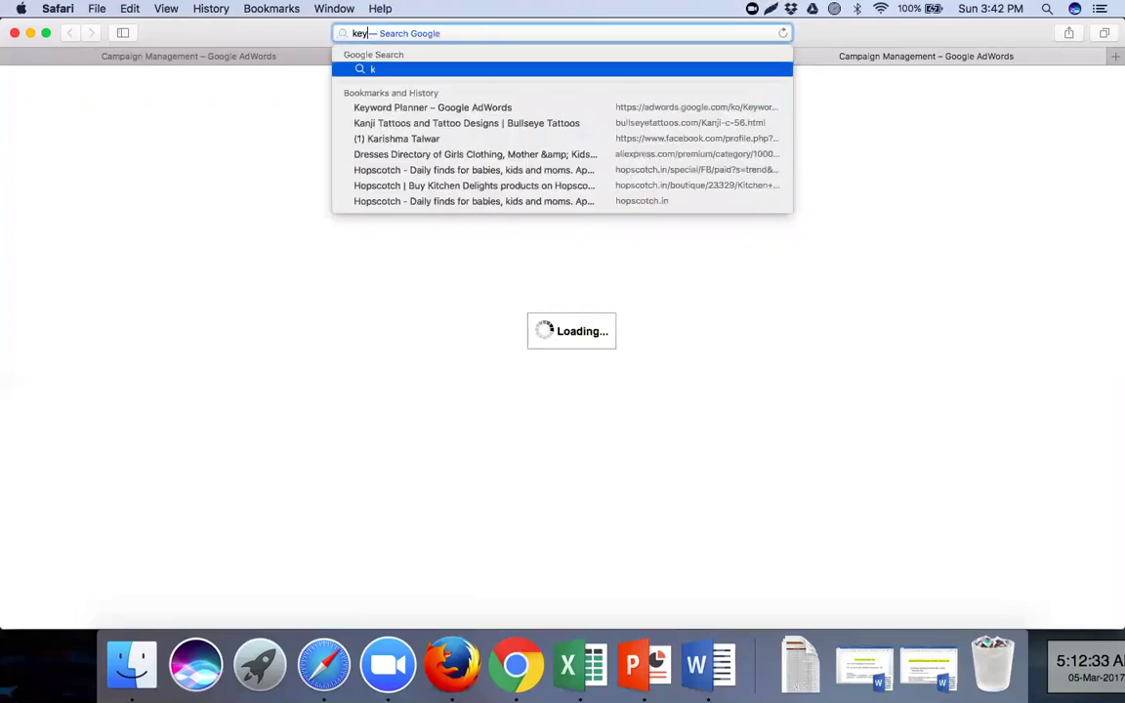
{"action": "type", "text": "word planner"}
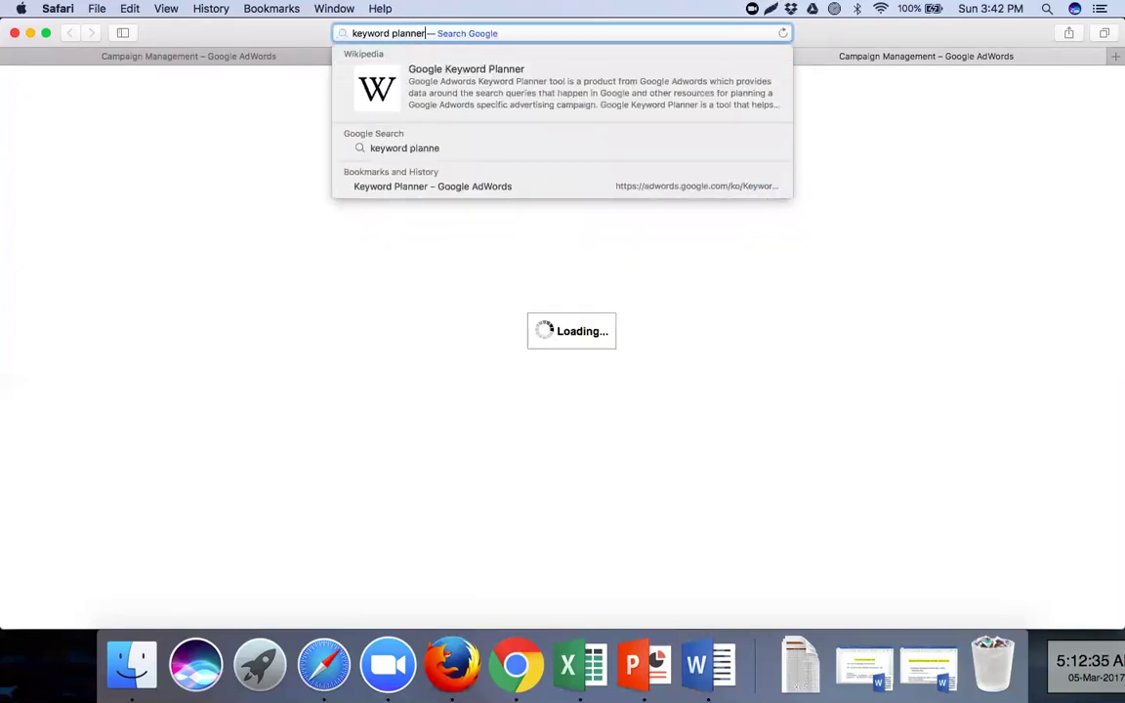
{"action": "key", "text": "Return"}
{"action": "key", "text": "Return"}
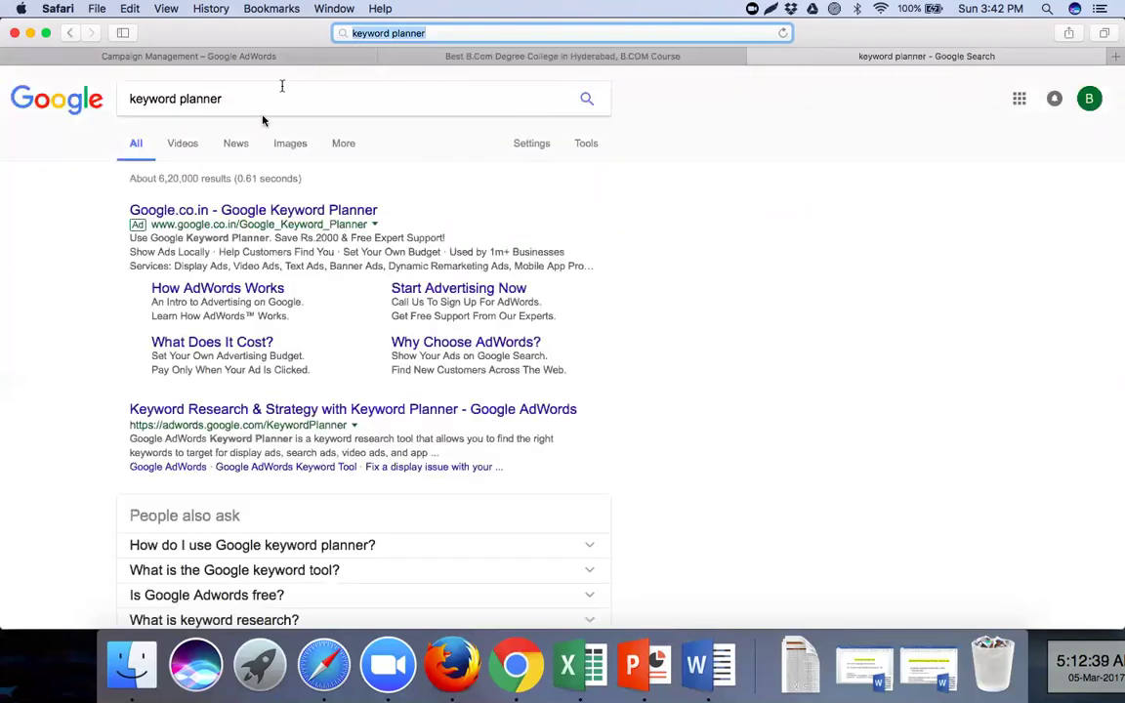
Open the 'Keyword Research & Strategy with Keyword Planner - Google AdWords' result
{"action": "left_click", "coordinate": [224, 410]}
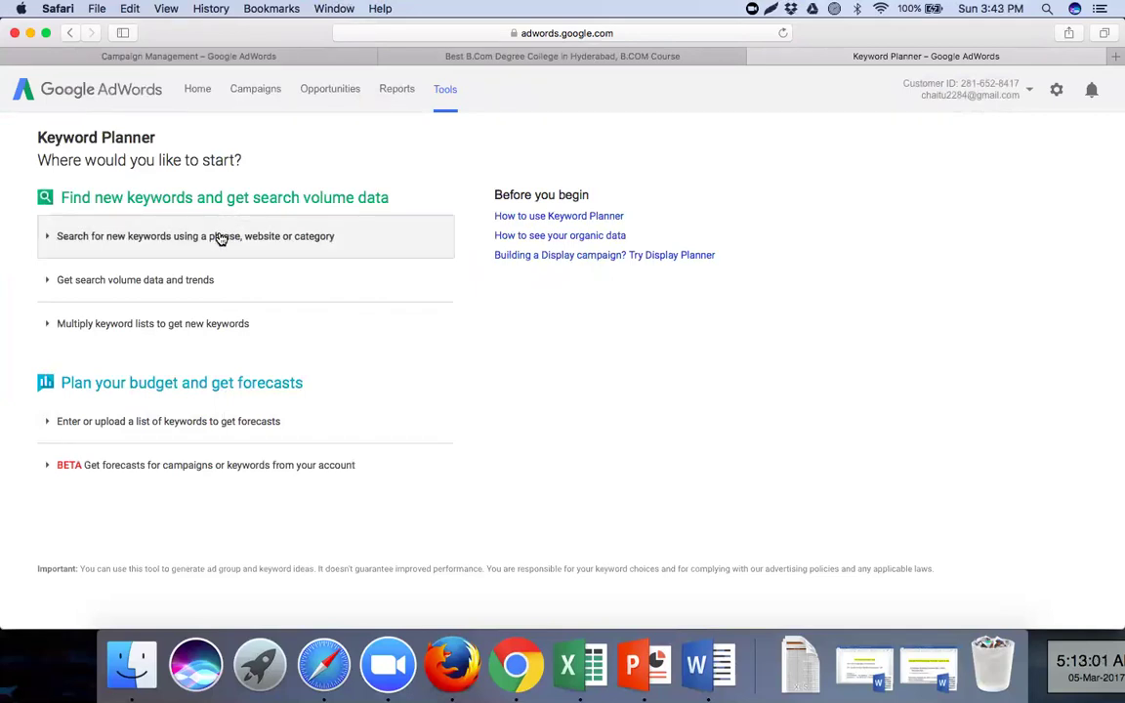
Under 'Search for new keywords', enter B.Com, BBA and Bachelors in Business Administration as products
{"action": "left_click", "coordinate": [153, 243]}
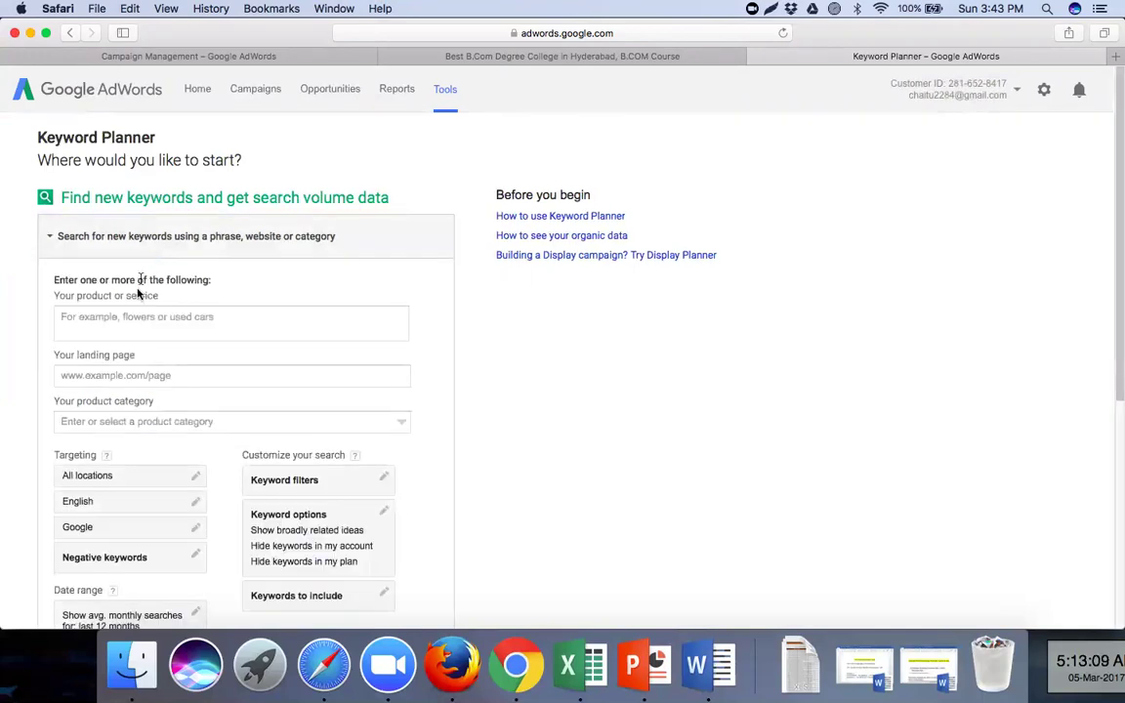
{"action": "left_click", "coordinate": [131, 321]}
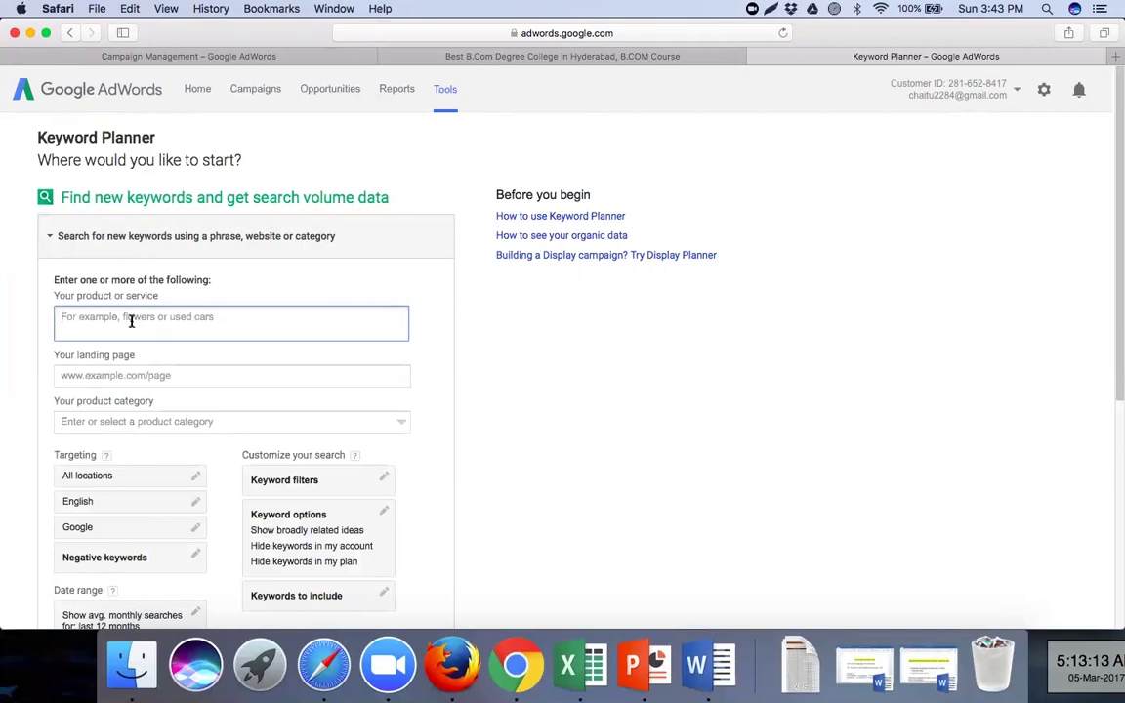
{"action": "type", "text": "Bach"}
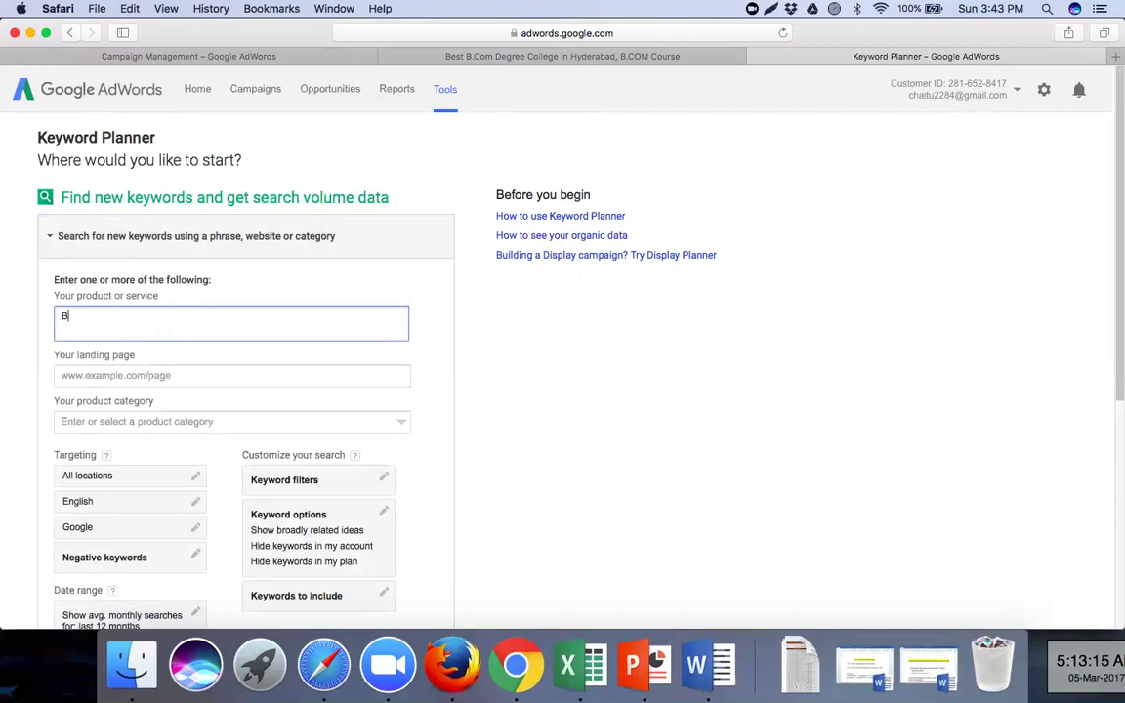
{"action": "key", "text": "BackSpace"}
{"action": "key", "text": "BackSpace"}
{"action": "key", "text": "BackSpace"}
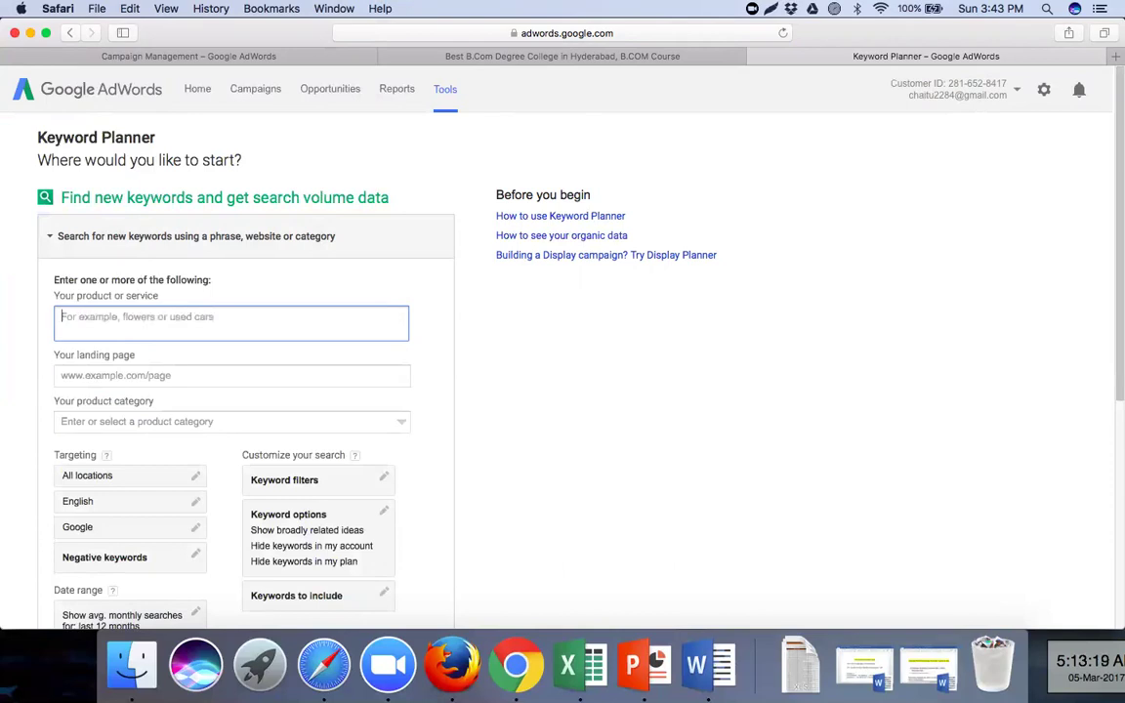
{"action": "type", "text": "B.Co"}
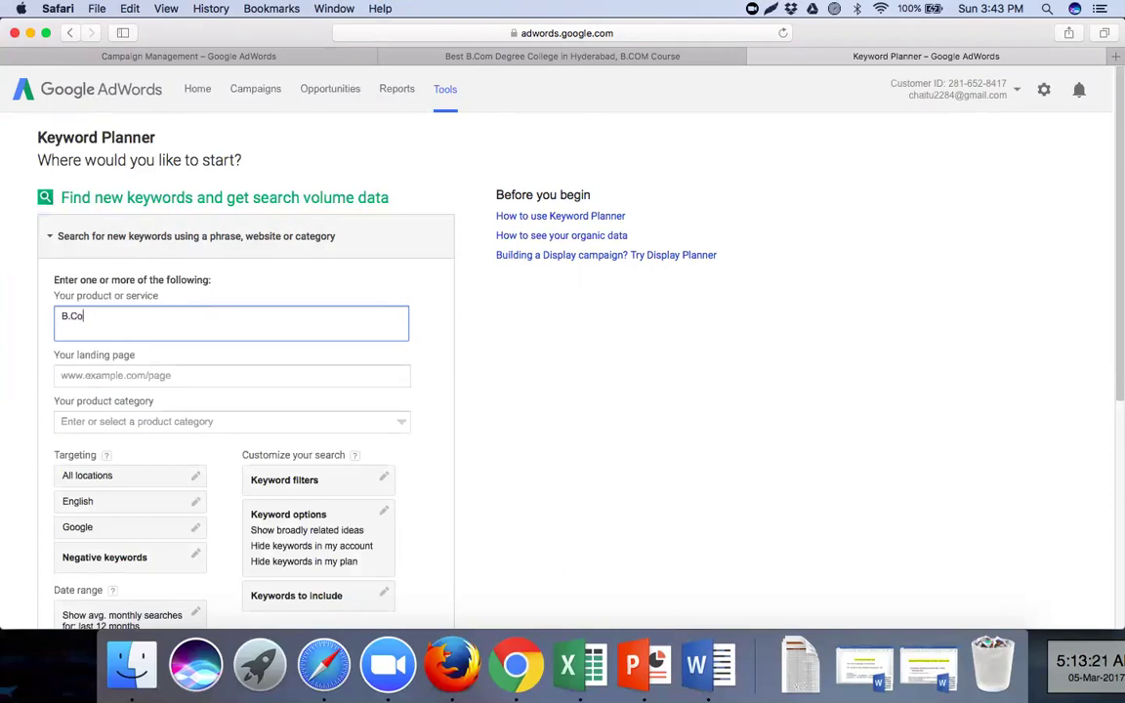
{"action": "type", "text": "m BBA"}
{"action": "key", "text": "Return"}
{"action": "type", "text": "Bachelors in Business Adm"}
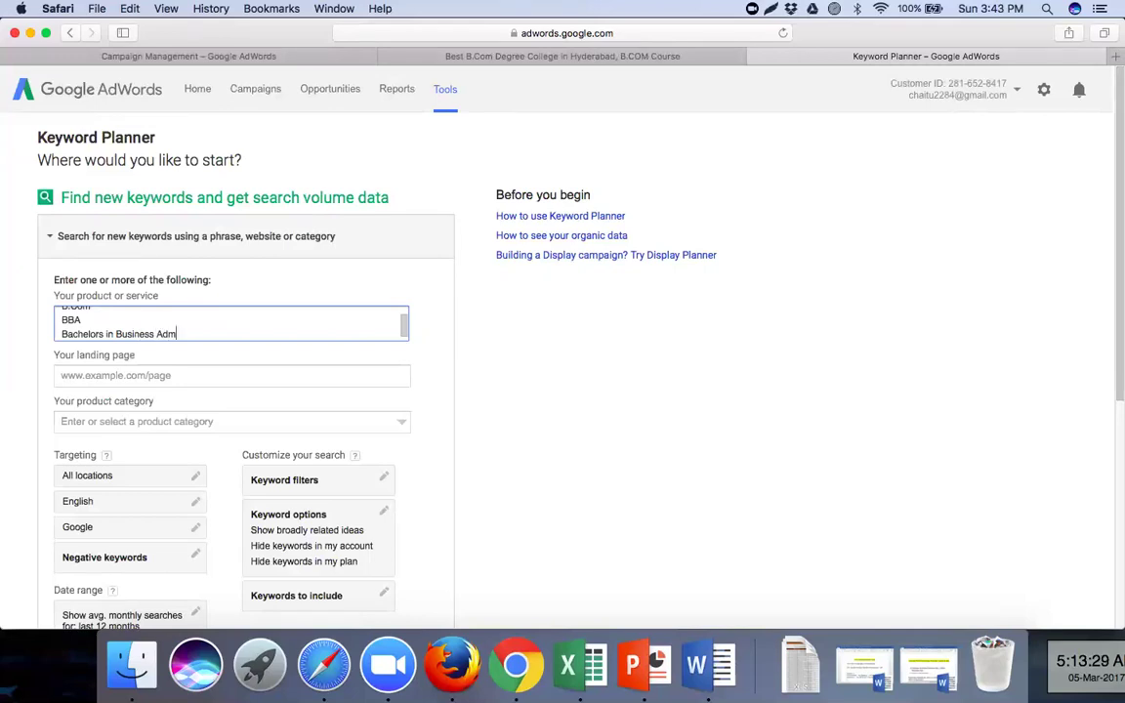
{"action": "type", "text": "inistration"}
{"action": "key", "text": "Return"}
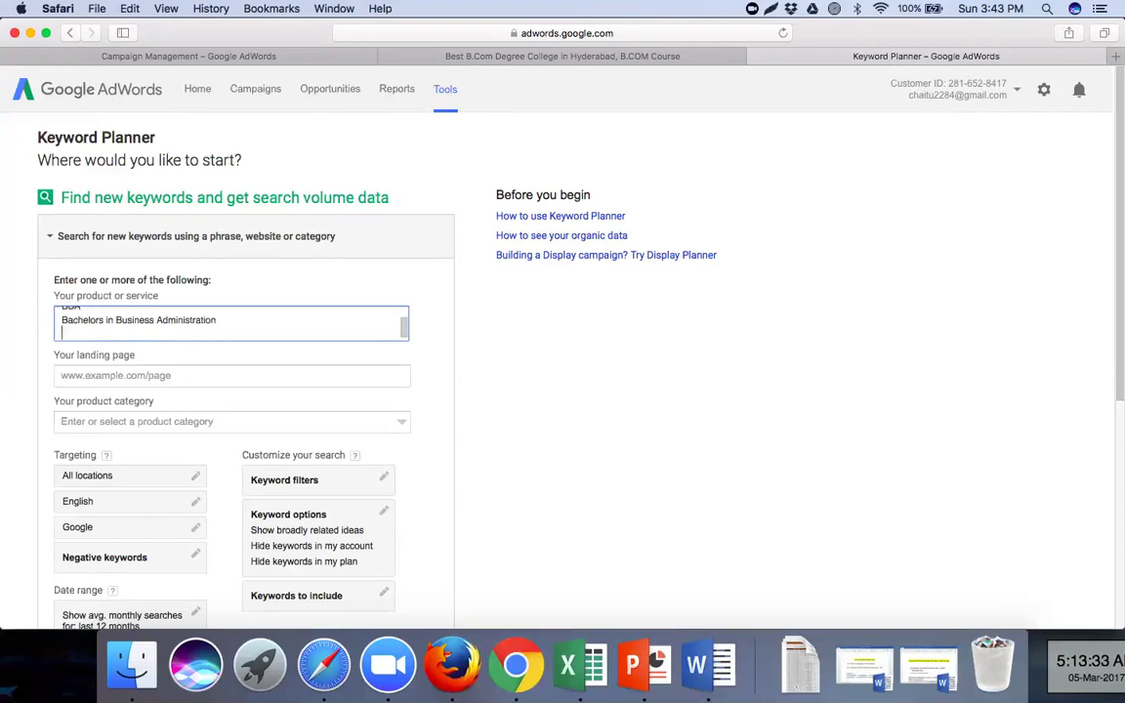
{"action": "left_click", "coordinate": [150, 374]}
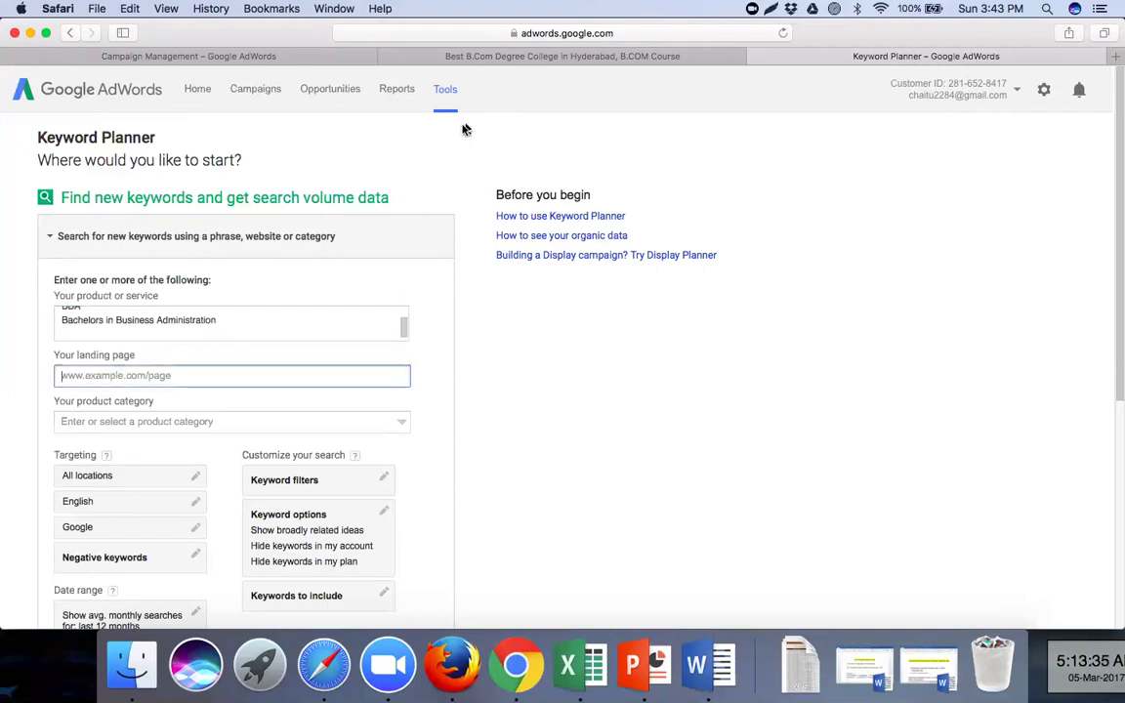
{"action": "left_click", "coordinate": [519, 62]}
{"action": "left_click", "coordinate": [377, 33]}
{"action": "key", "text": "super+c"}
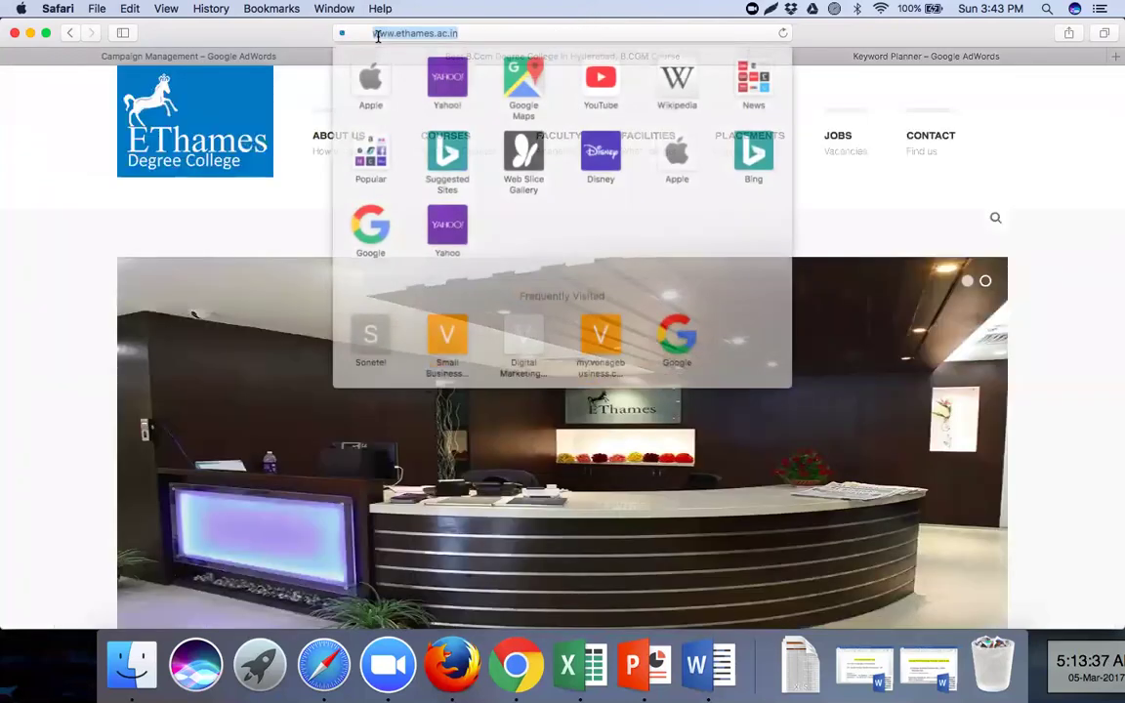
{"action": "left_click", "coordinate": [377, 33]}
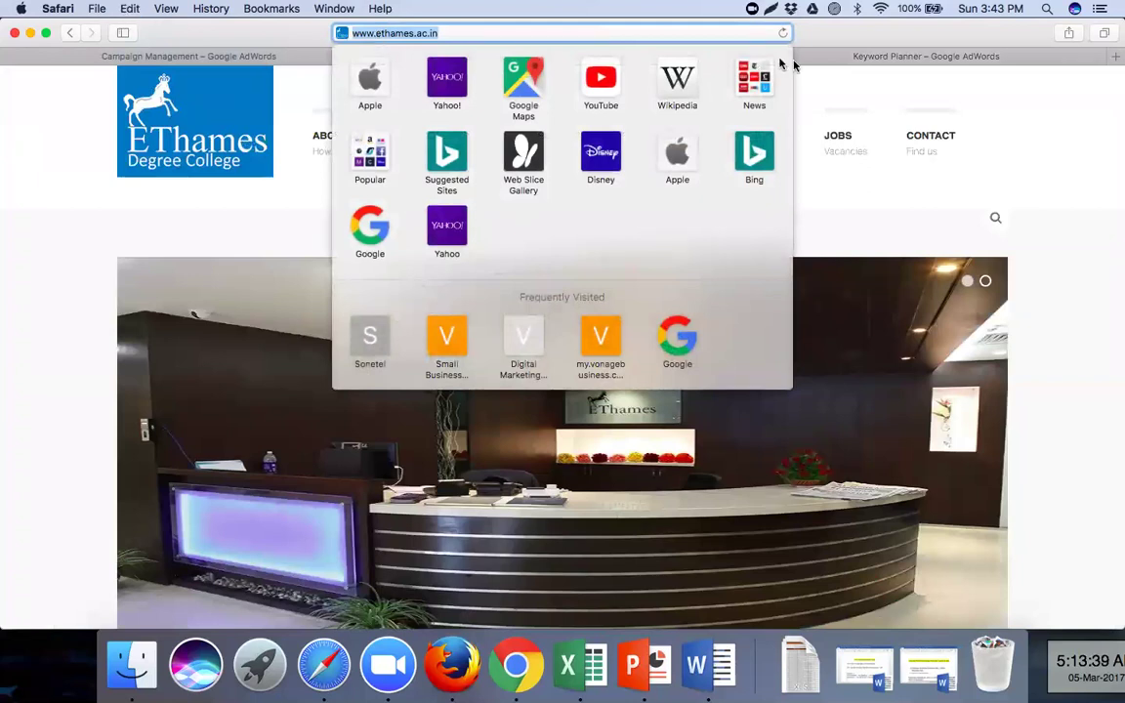
{"action": "left_click", "coordinate": [878, 59]}
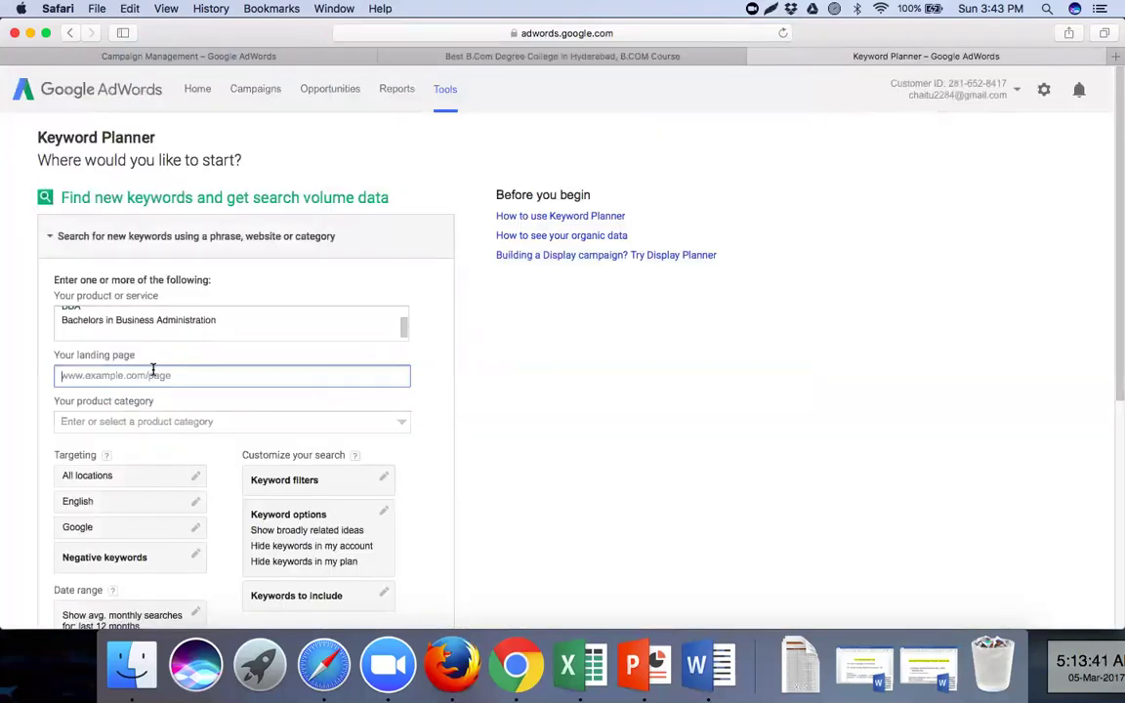
{"action": "key", "text": "super+v"}
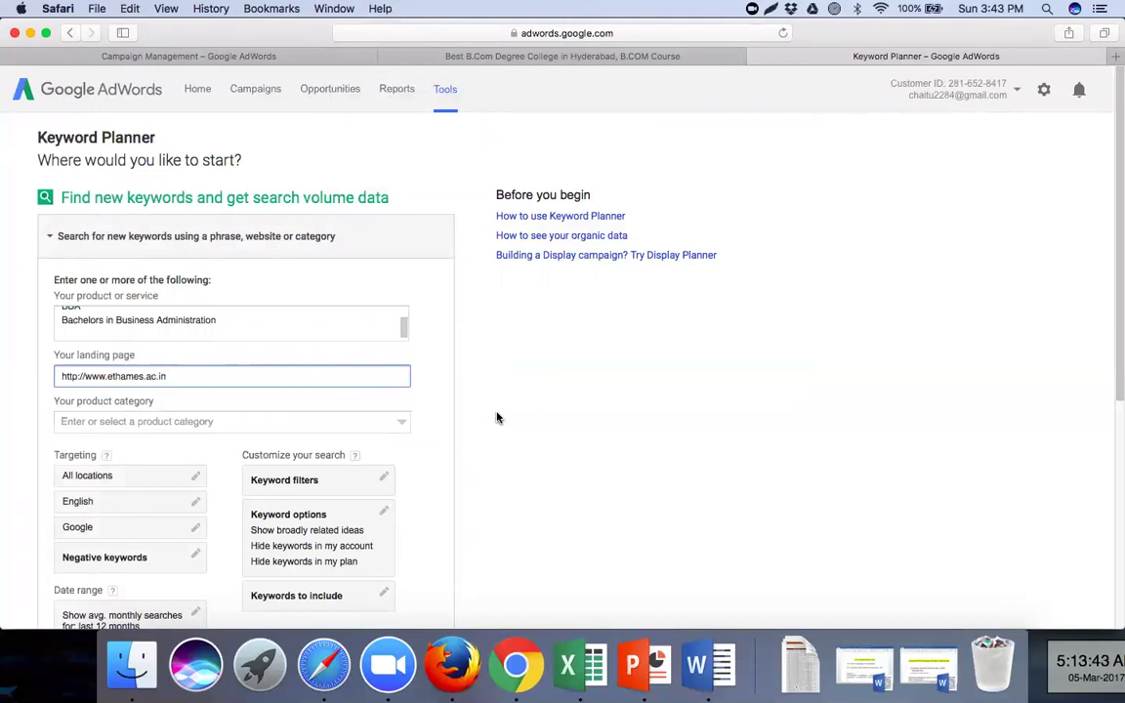
{"action": "scroll", "coordinate": [496, 417], "scroll_direction": "down", "scroll_amount": 3}
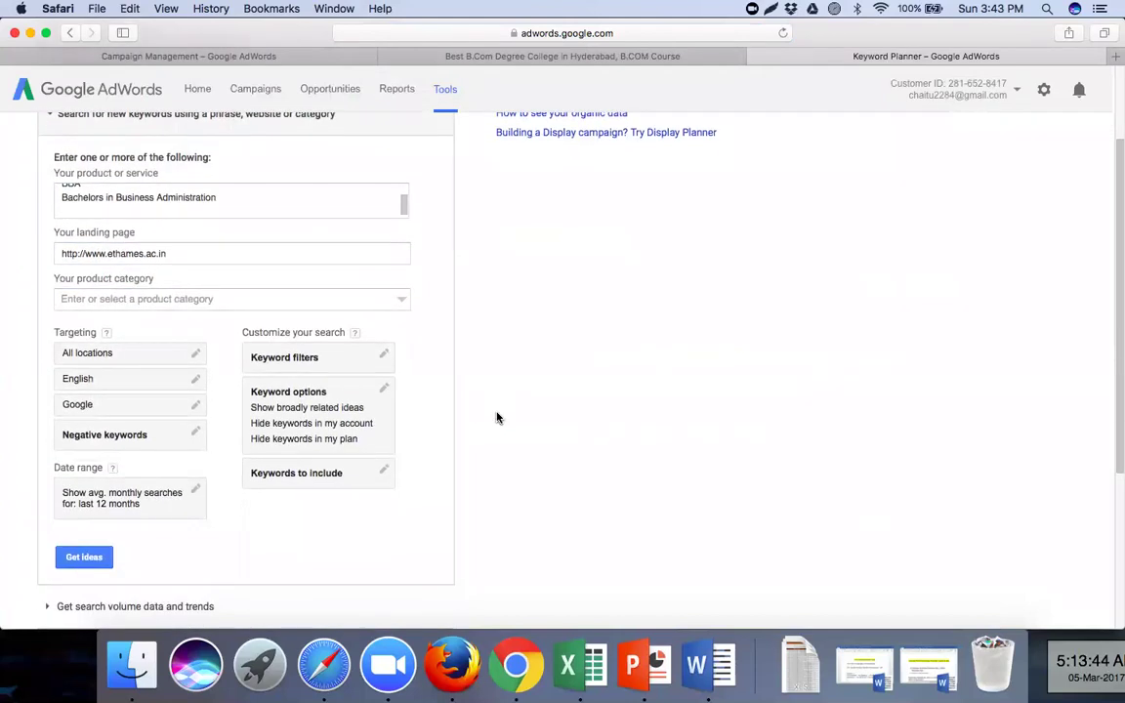
Choose product category Jobs & Education > Education & Training > Colleges, Universities & Post-Secondary Education > Graduate Programs
{"action": "left_click", "coordinate": [222, 299]}
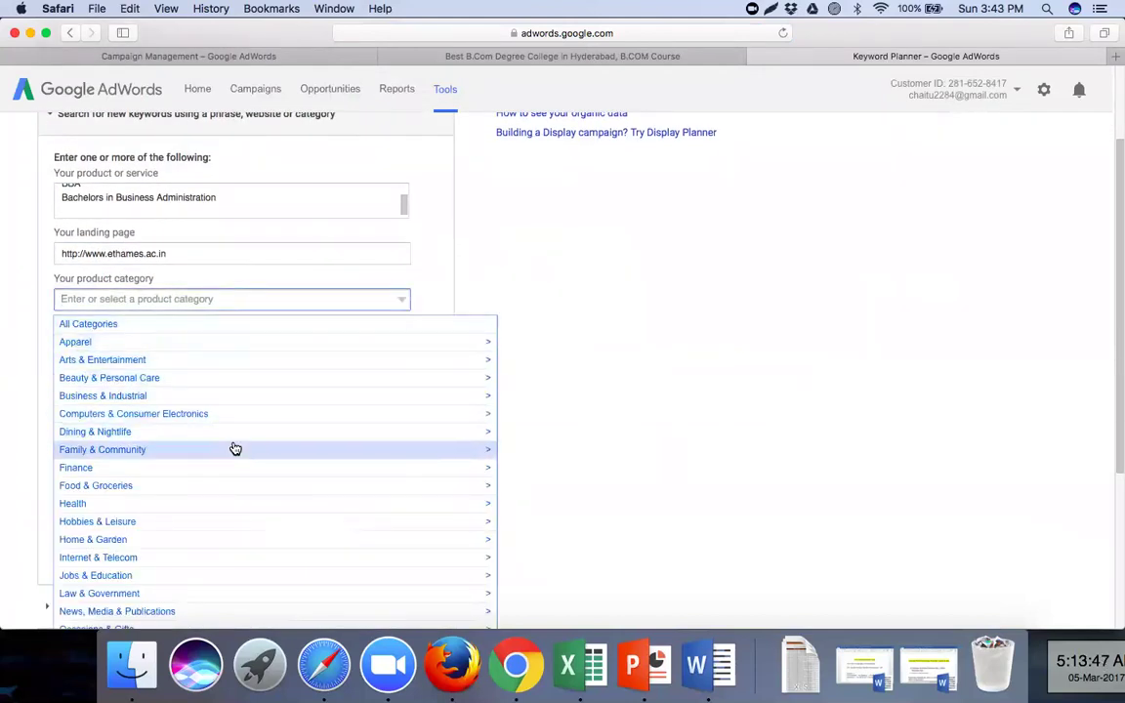
{"action": "scroll", "coordinate": [235, 448], "scroll_direction": "down", "scroll_amount": 2}
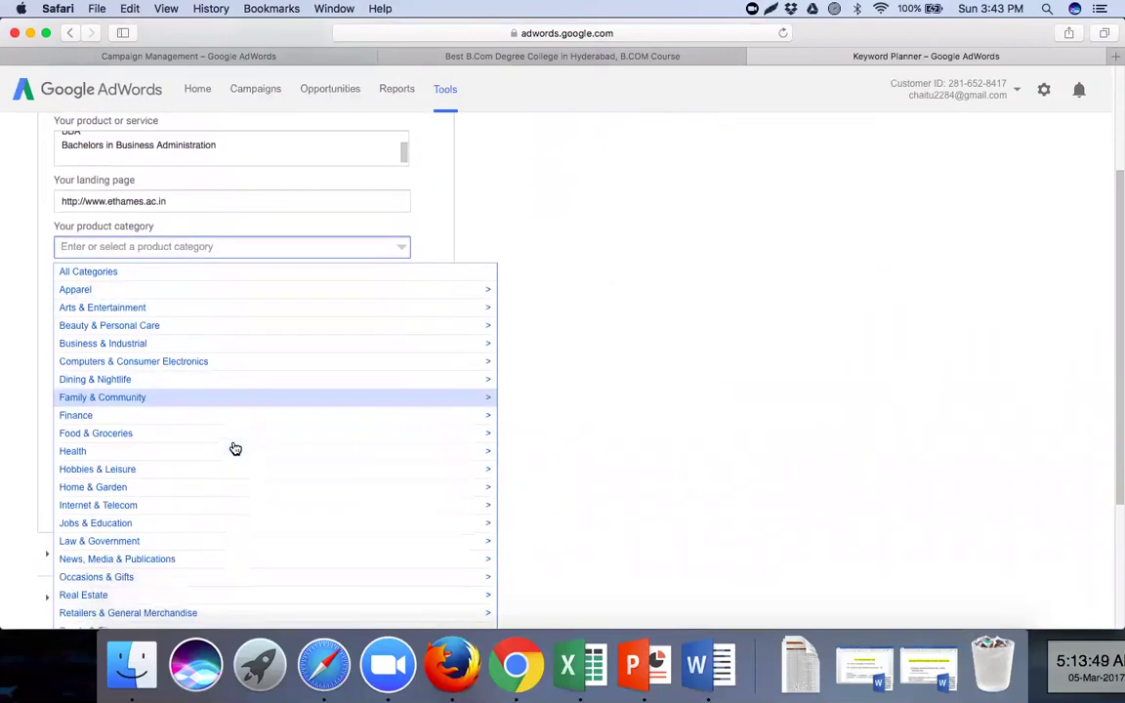
{"action": "scroll", "coordinate": [235, 448], "scroll_direction": "down", "scroll_amount": 2}
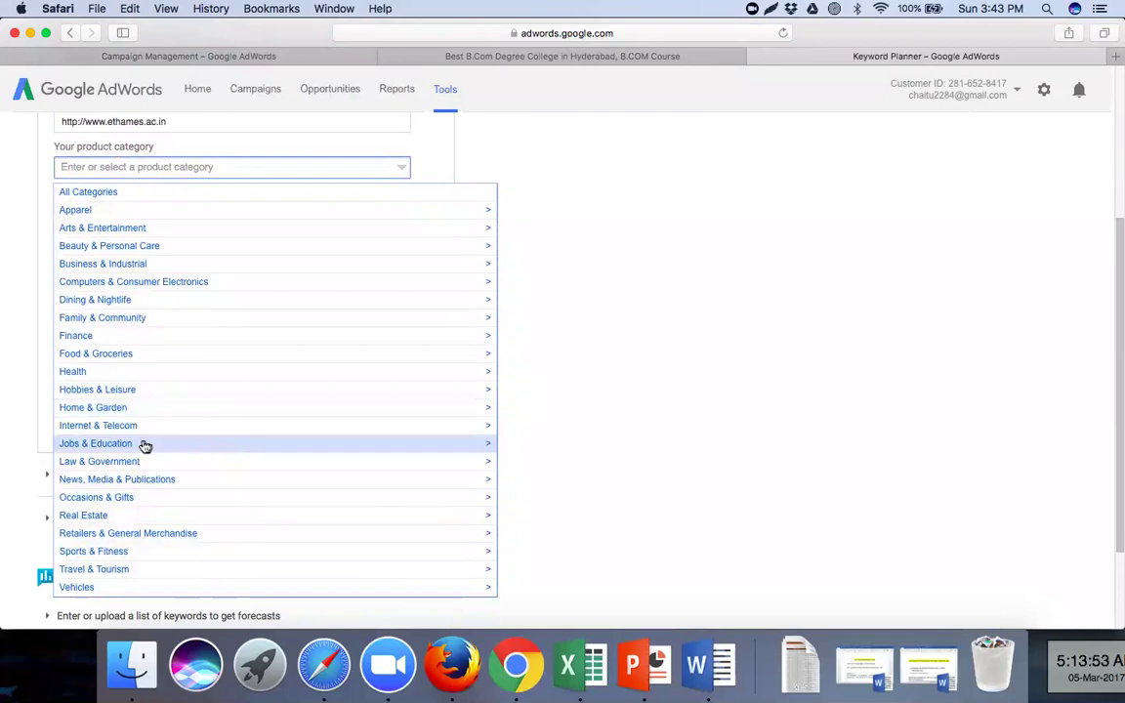
{"action": "left_click", "coordinate": [124, 446]}
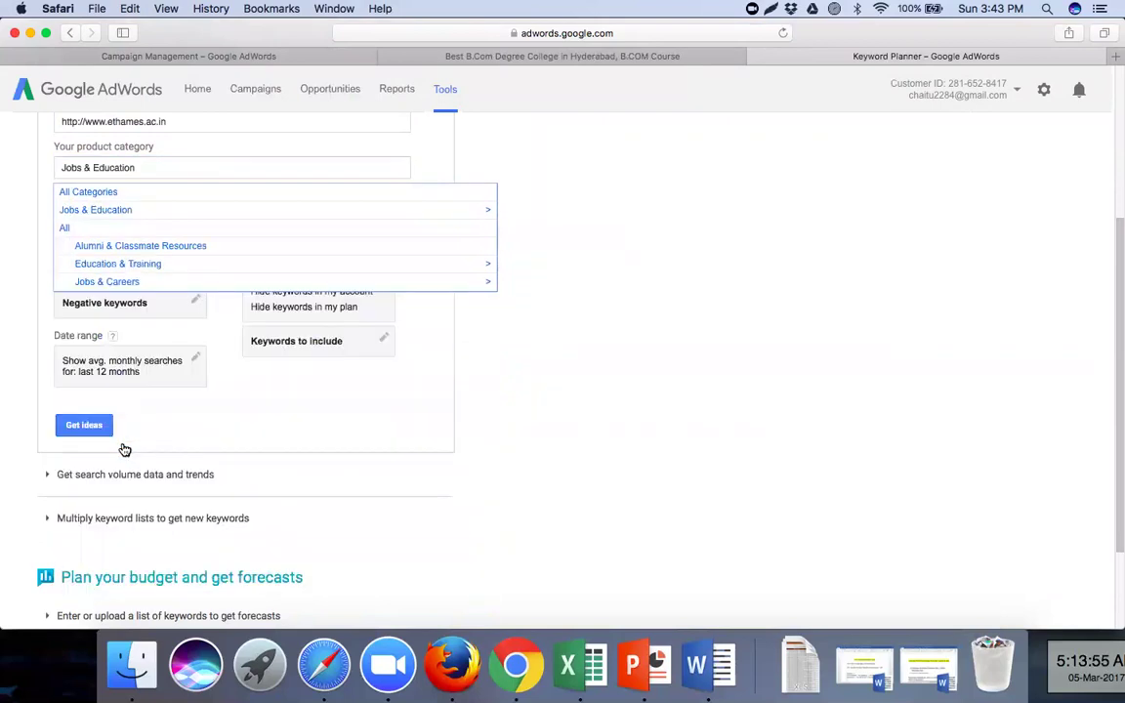
{"action": "left_click", "coordinate": [151, 268]}
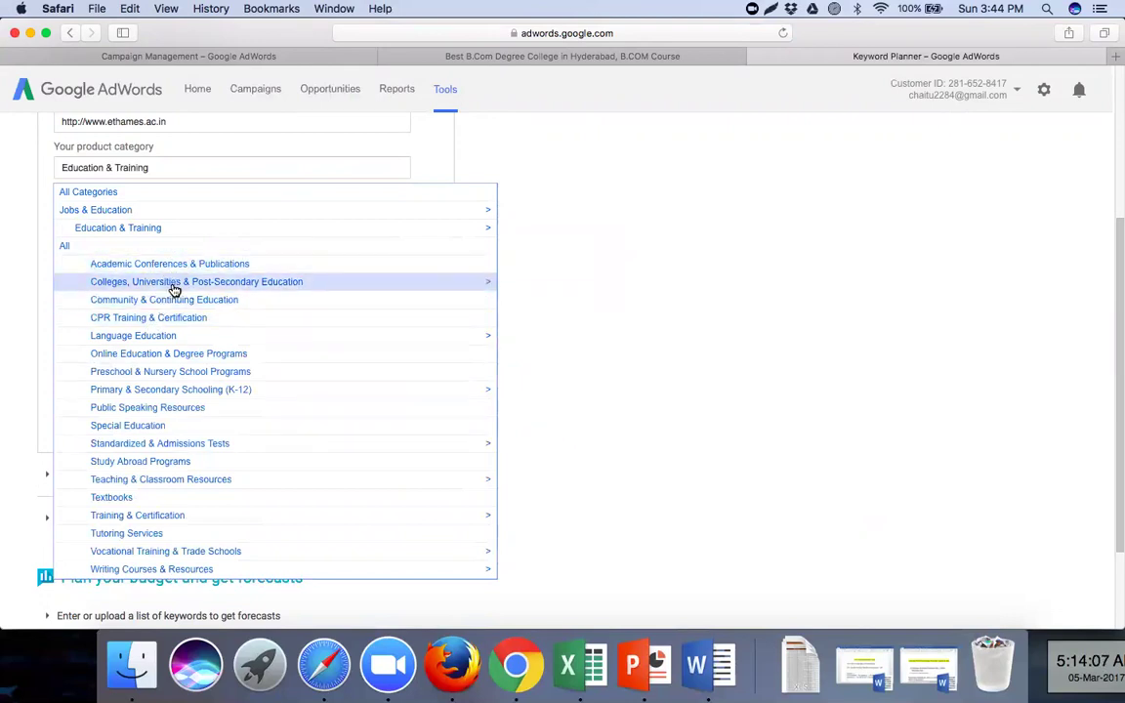
{"action": "left_click", "coordinate": [174, 286]}
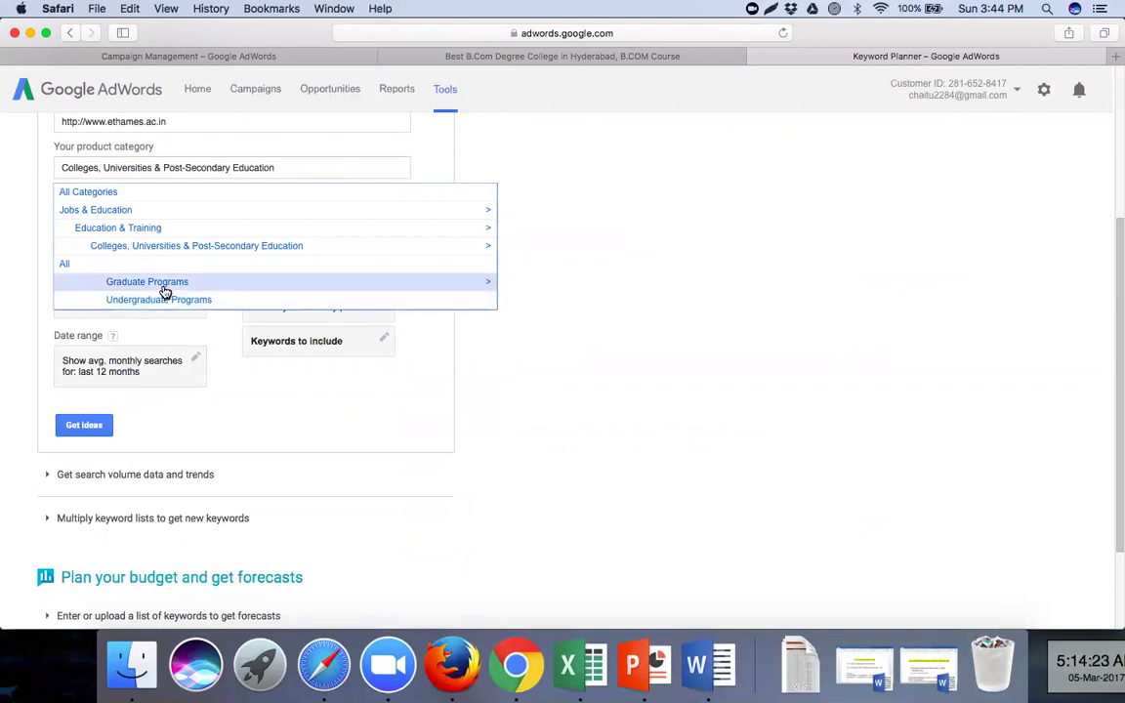
{"action": "left_click", "coordinate": [165, 285]}
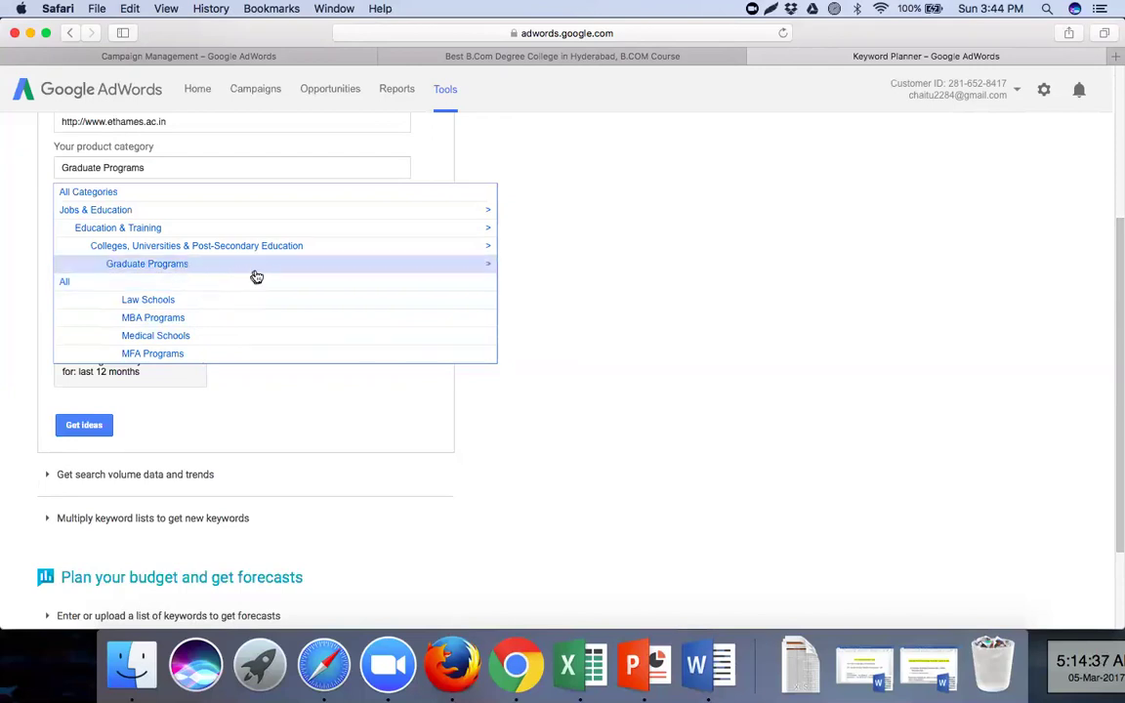
{"action": "left_click", "coordinate": [526, 276]}
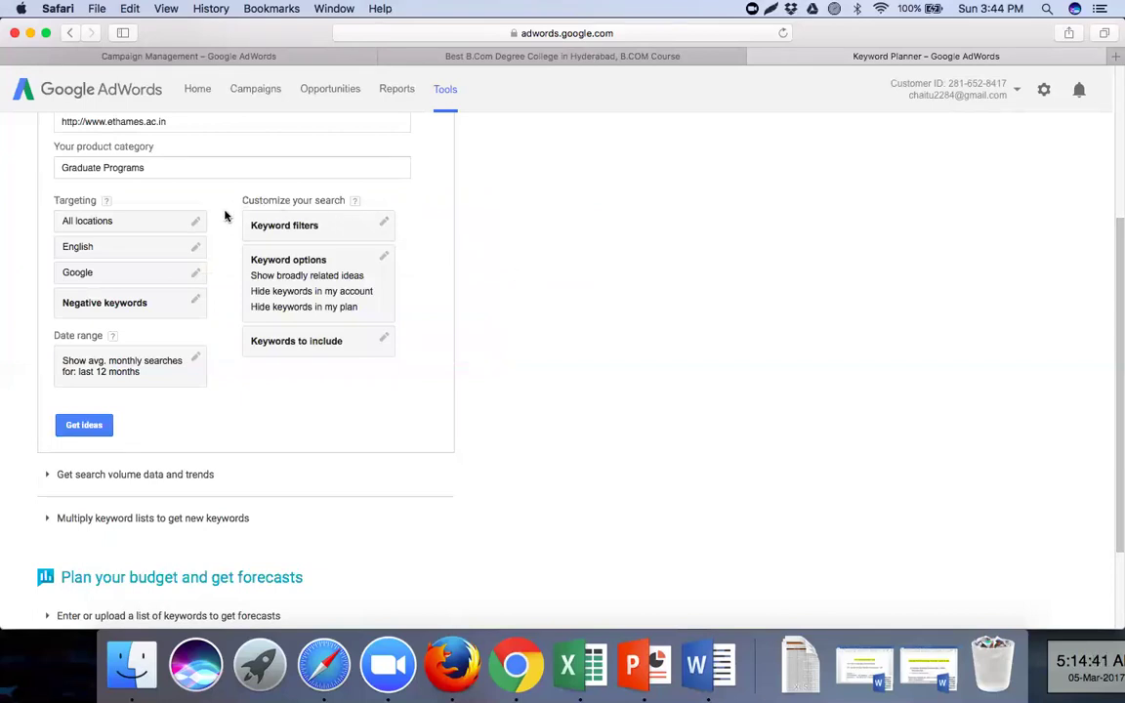
{"action": "scroll", "coordinate": [224, 215], "scroll_direction": "up", "scroll_amount": 2}
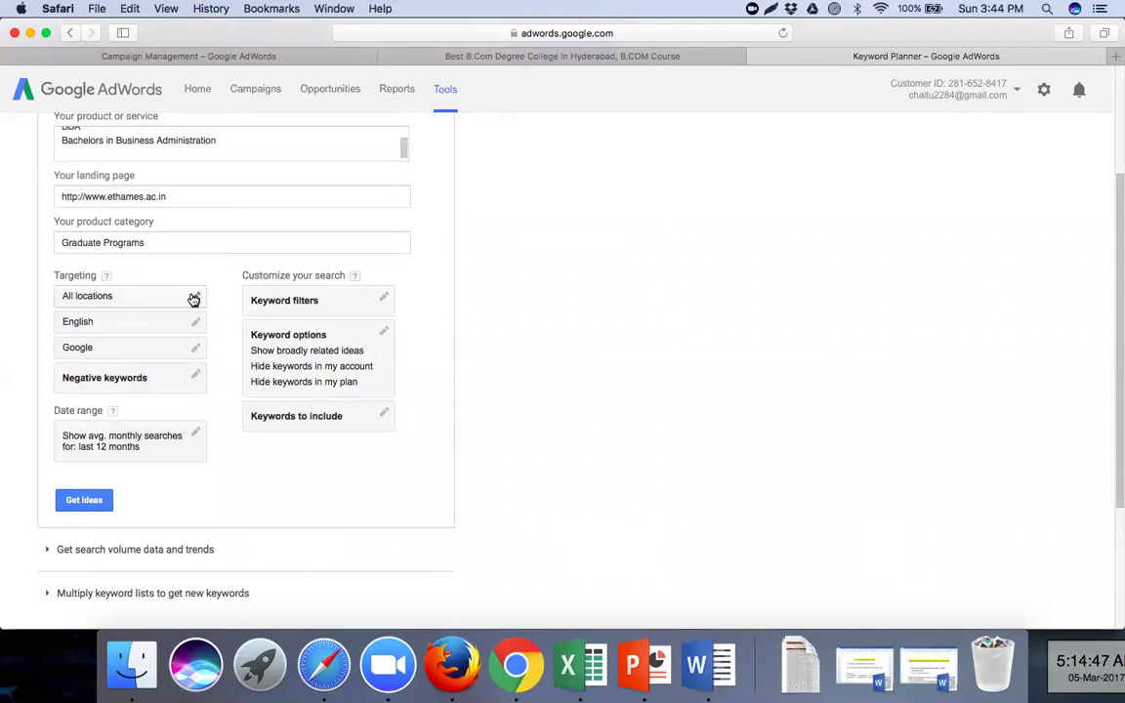
Target Hyderabad, Telangana instead of all locations and keep Google as the network
{"action": "left_click", "coordinate": [193, 300]}
{"action": "left_click", "coordinate": [155, 351]}
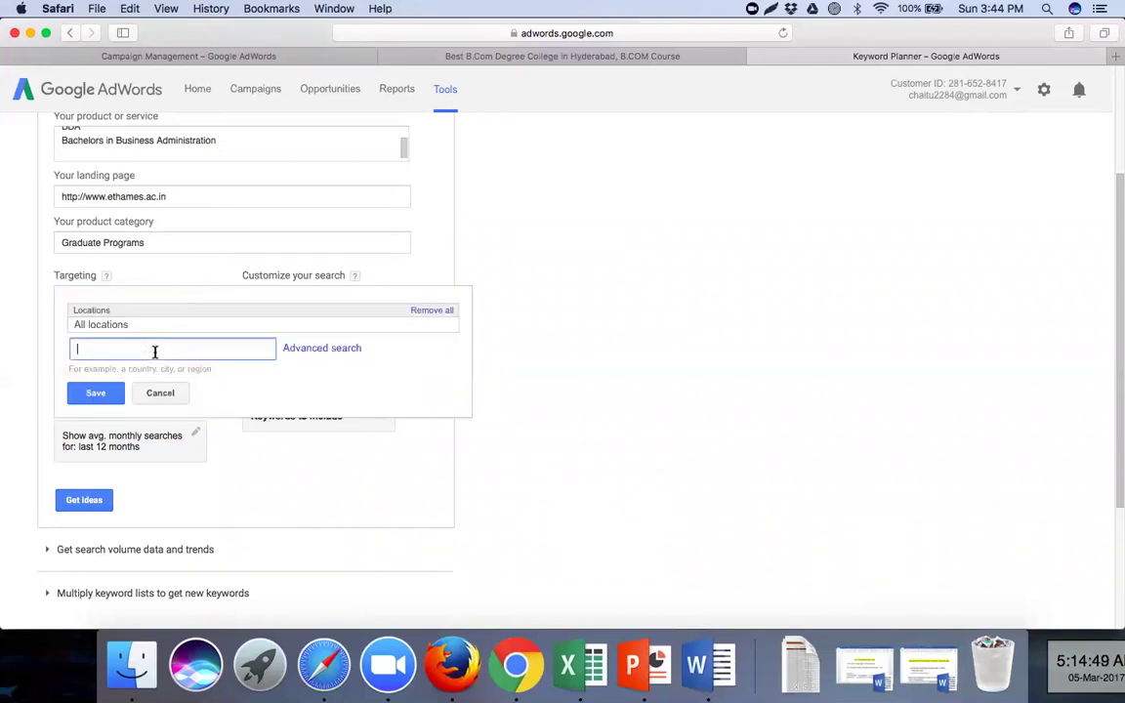
{"action": "type", "text": "hyder"}
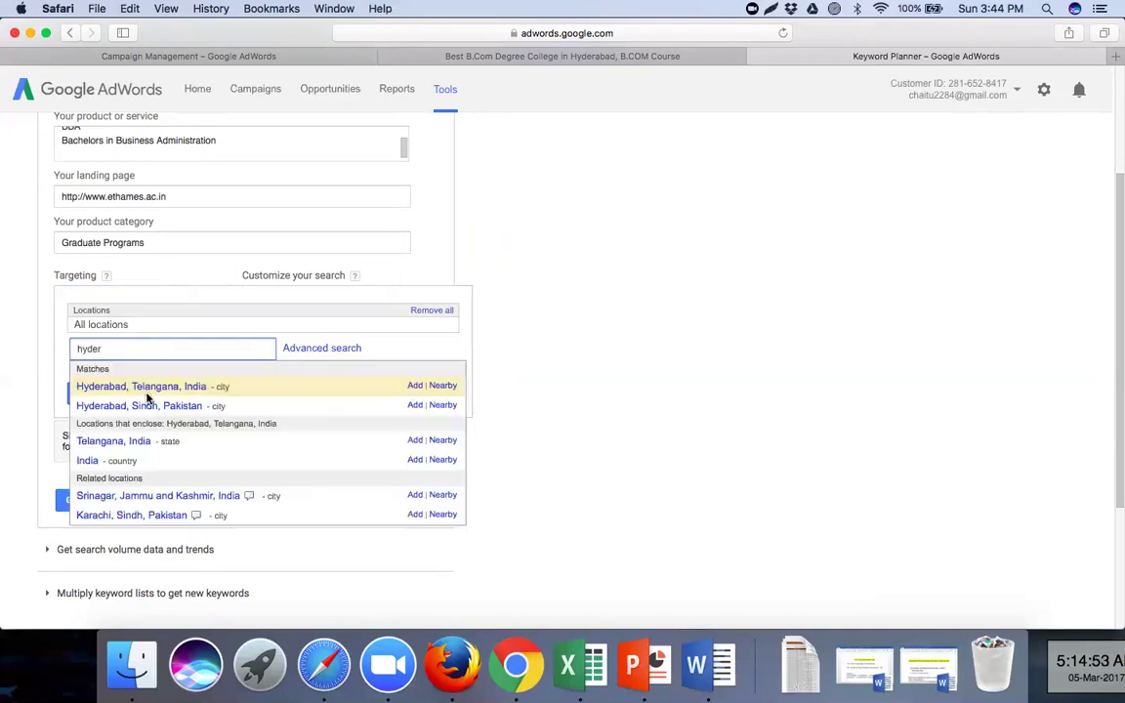
{"action": "left_click", "coordinate": [414, 386]}
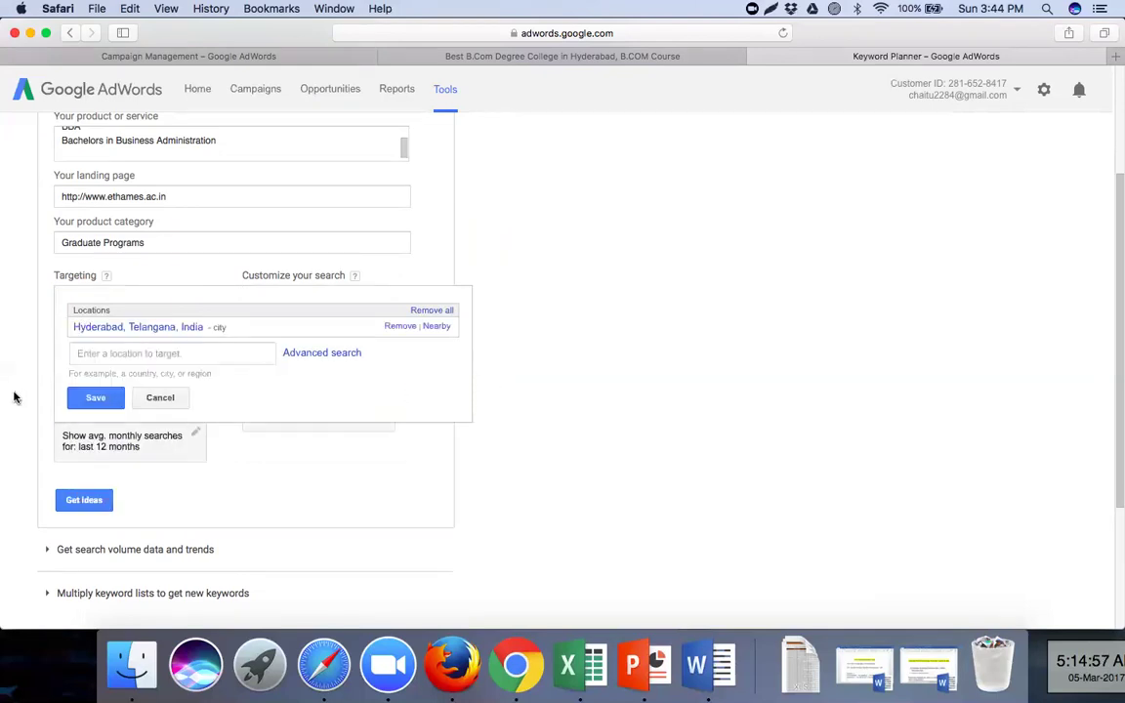
{"action": "left_click", "coordinate": [91, 397]}
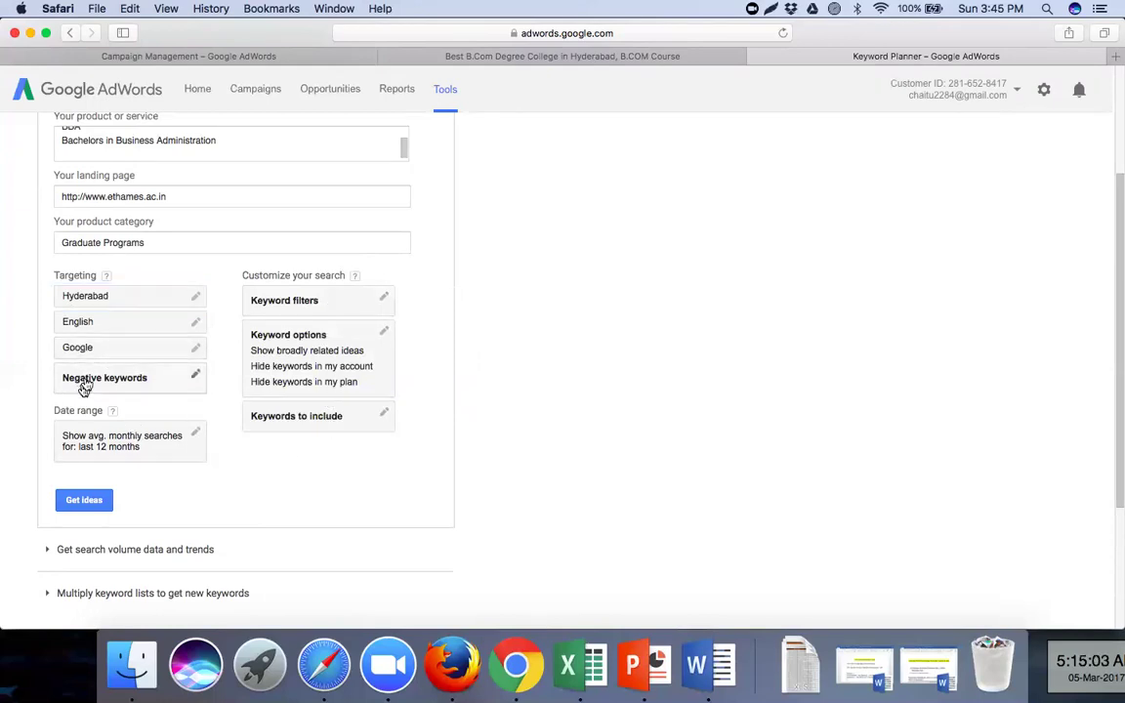
{"action": "left_click", "coordinate": [100, 357]}
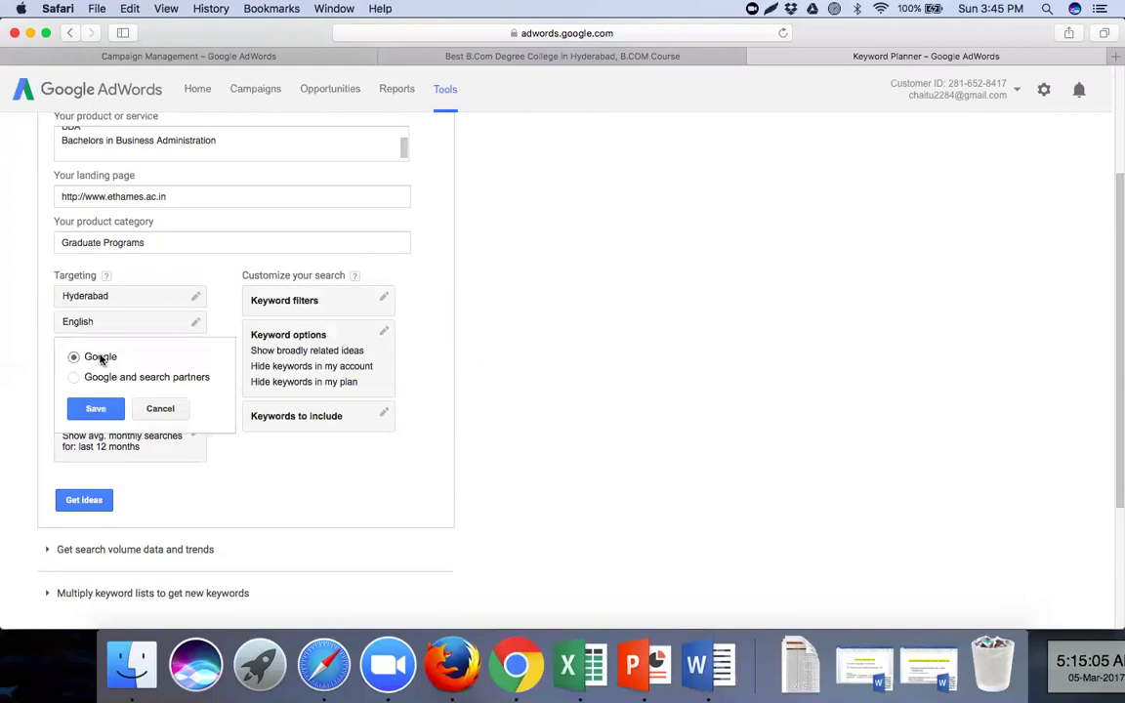
{"action": "left_click", "coordinate": [87, 408]}
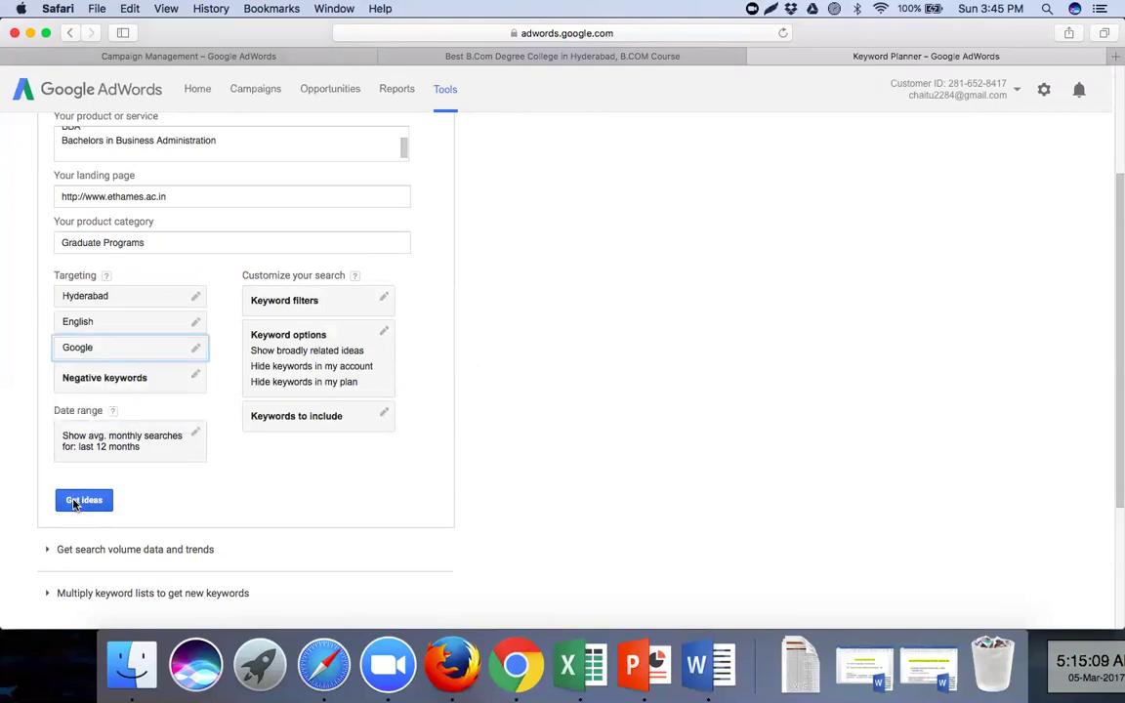
Get keyword ideas and scroll through the 641 suggestions, their search volumes and bids
{"action": "left_click", "coordinate": [84, 500]}
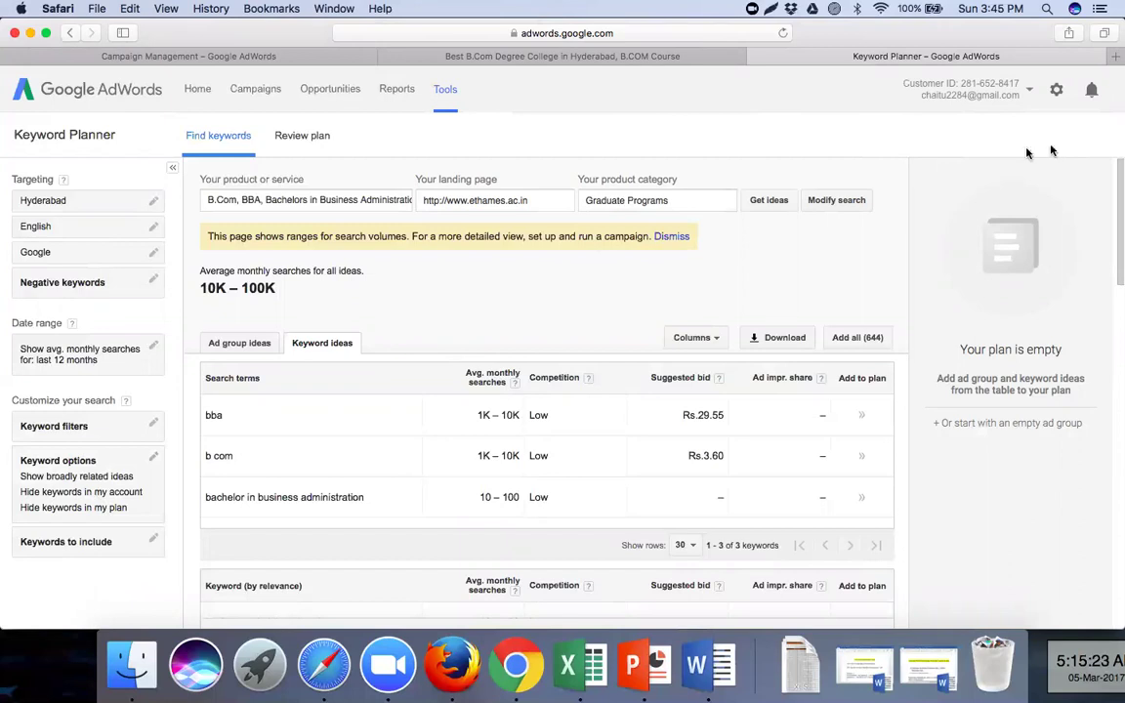
{"action": "scroll", "coordinate": [797, 267], "scroll_direction": "down", "scroll_amount": 5}
{"action": "scroll", "coordinate": [796, 268], "scroll_direction": "down", "scroll_amount": 2}
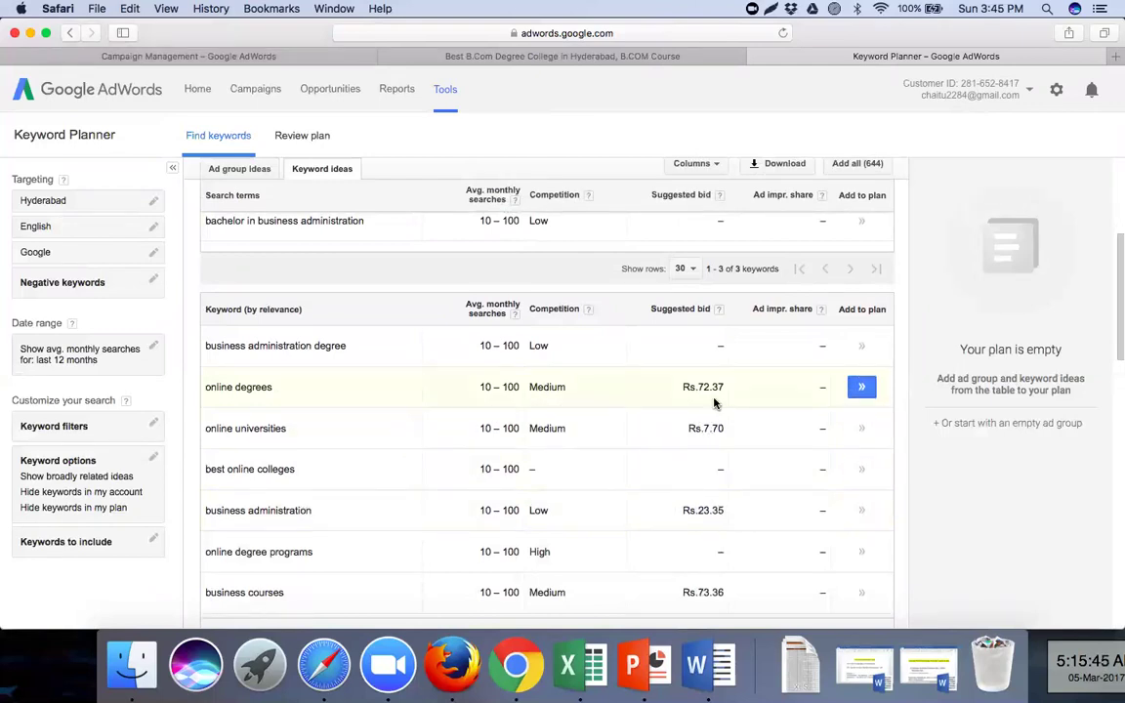
{"action": "scroll", "coordinate": [713, 403], "scroll_direction": "down", "scroll_amount": 2}
{"action": "scroll", "coordinate": [714, 403], "scroll_direction": "down", "scroll_amount": 3}
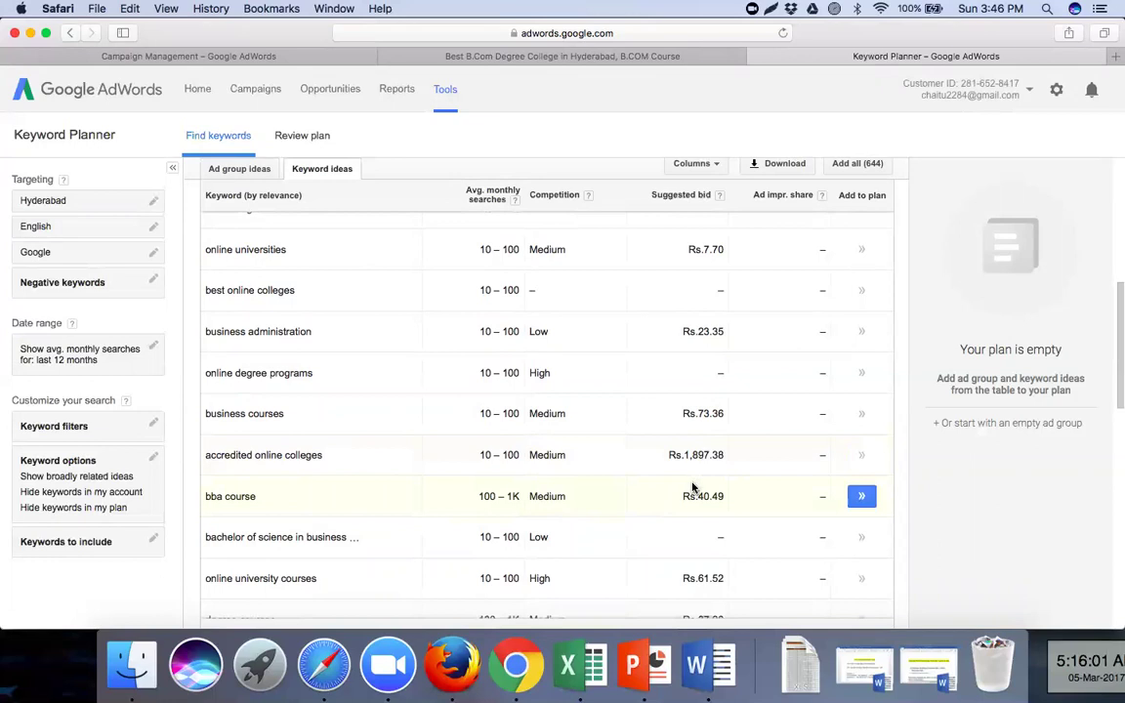
{"action": "scroll", "coordinate": [692, 485], "scroll_direction": "down", "scroll_amount": 2}
{"action": "scroll", "coordinate": [692, 481], "scroll_direction": "down", "scroll_amount": 1}
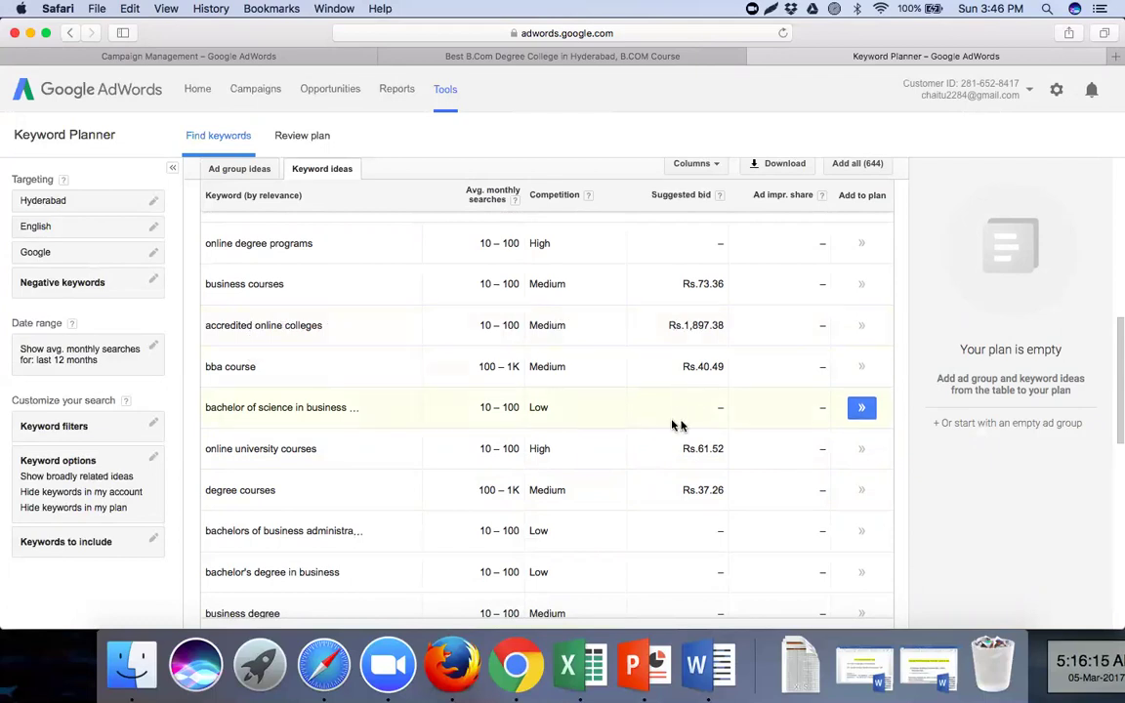
{"action": "scroll", "coordinate": [330, 405], "scroll_direction": "down", "scroll_amount": 10}
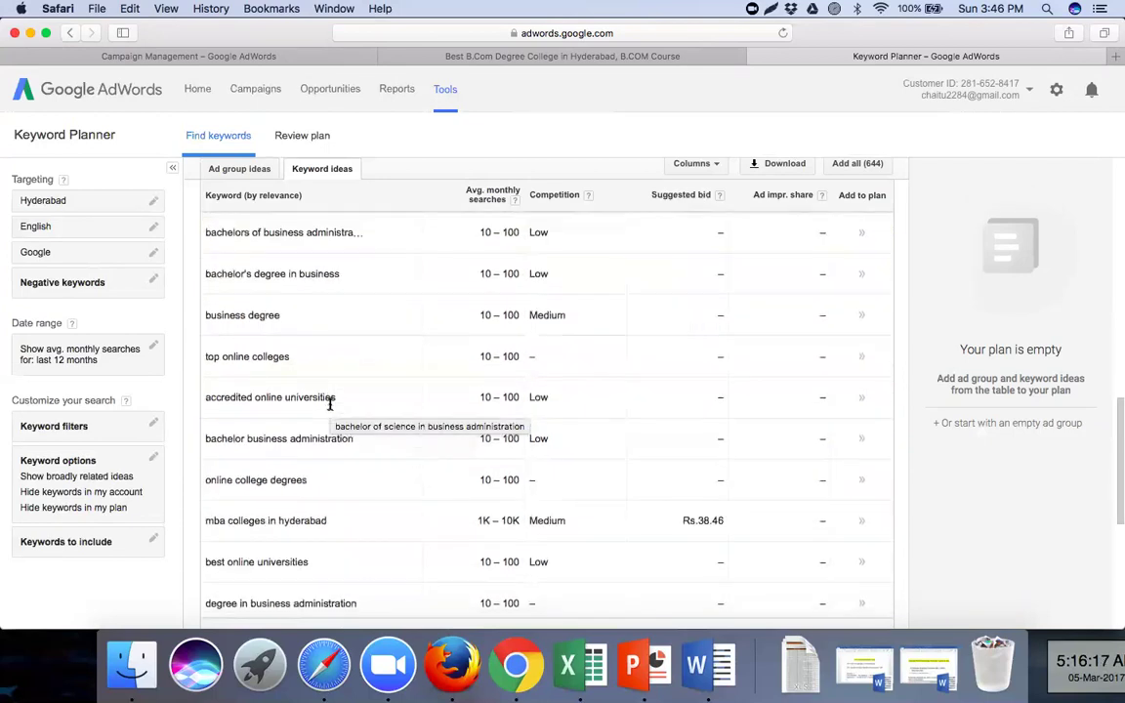
{"action": "scroll", "coordinate": [330, 404], "scroll_direction": "down", "scroll_amount": 2}
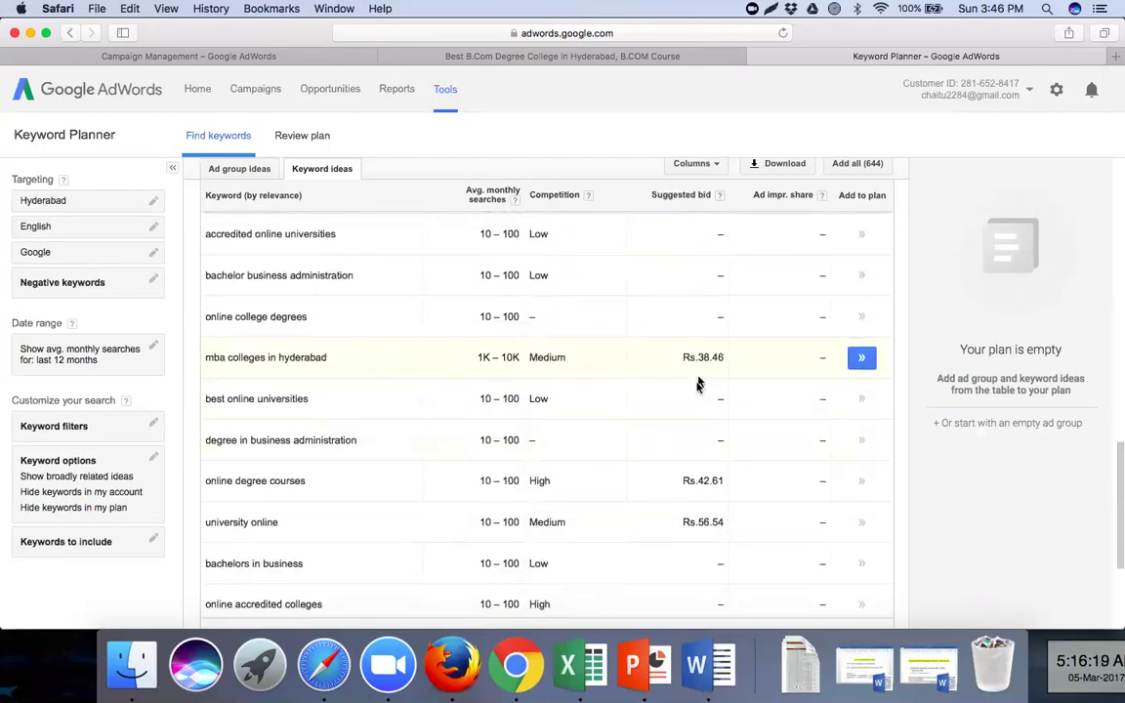
{"action": "scroll", "coordinate": [697, 520], "scroll_direction": "down", "scroll_amount": 3}
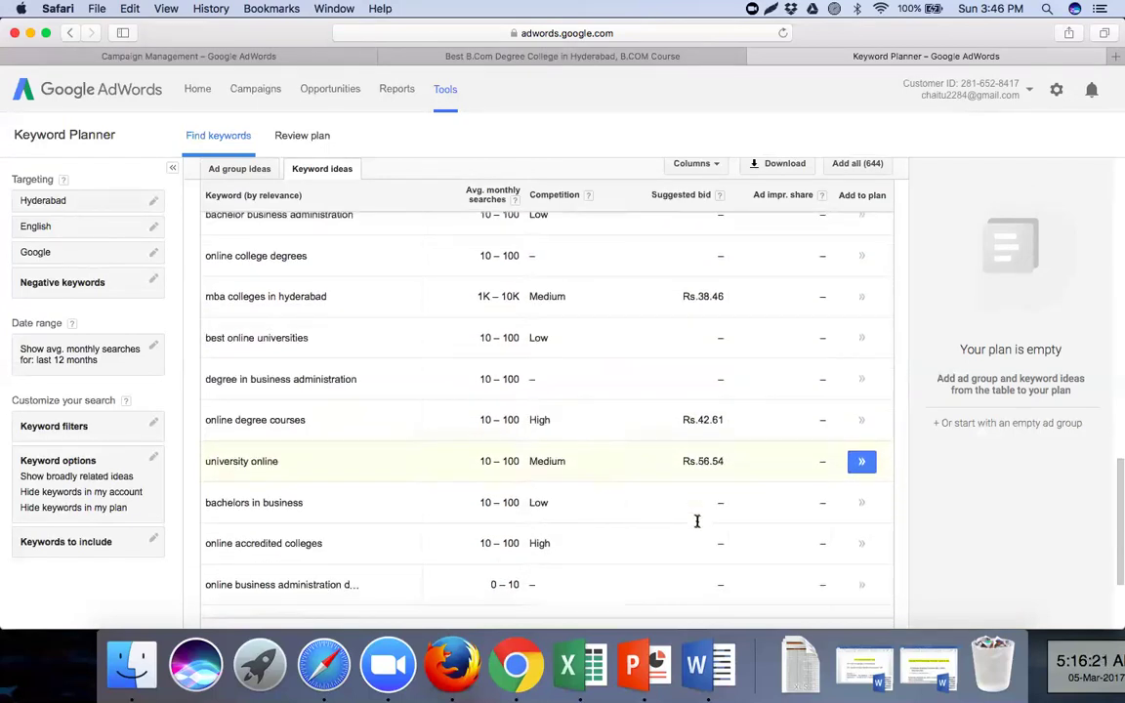
{"action": "scroll", "coordinate": [697, 522], "scroll_direction": "down", "scroll_amount": 2}
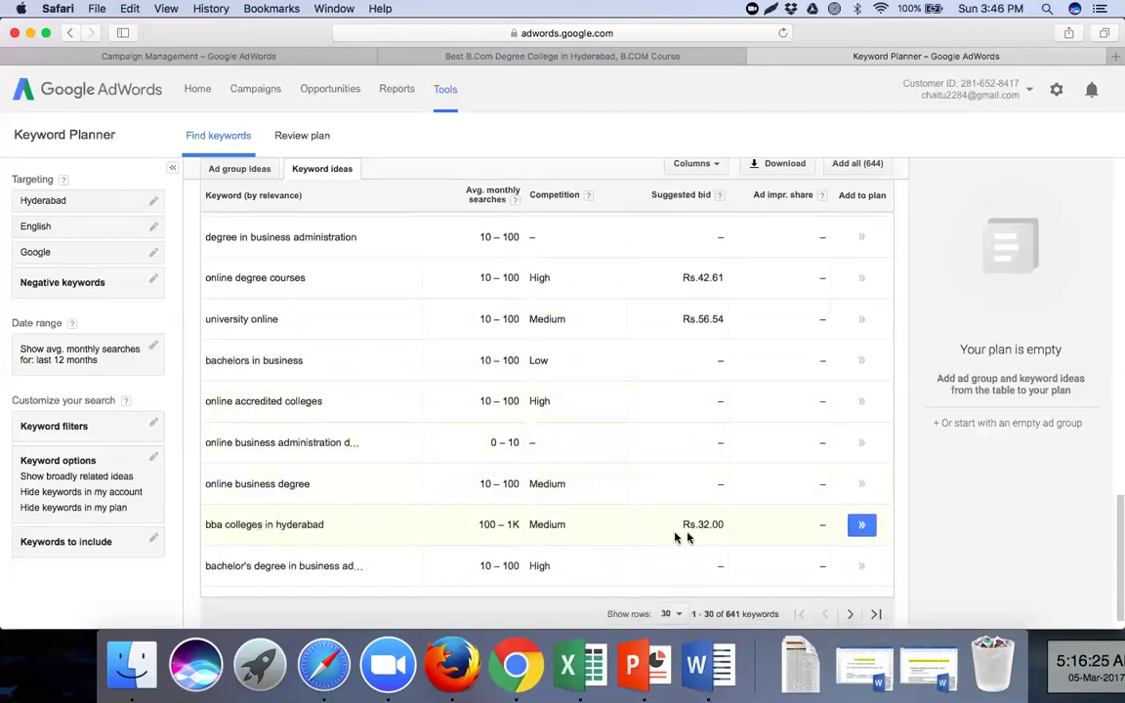
Return to Campaign Management and raise the Manual CPC default bid to ₹35
{"action": "left_click", "coordinate": [213, 56]}
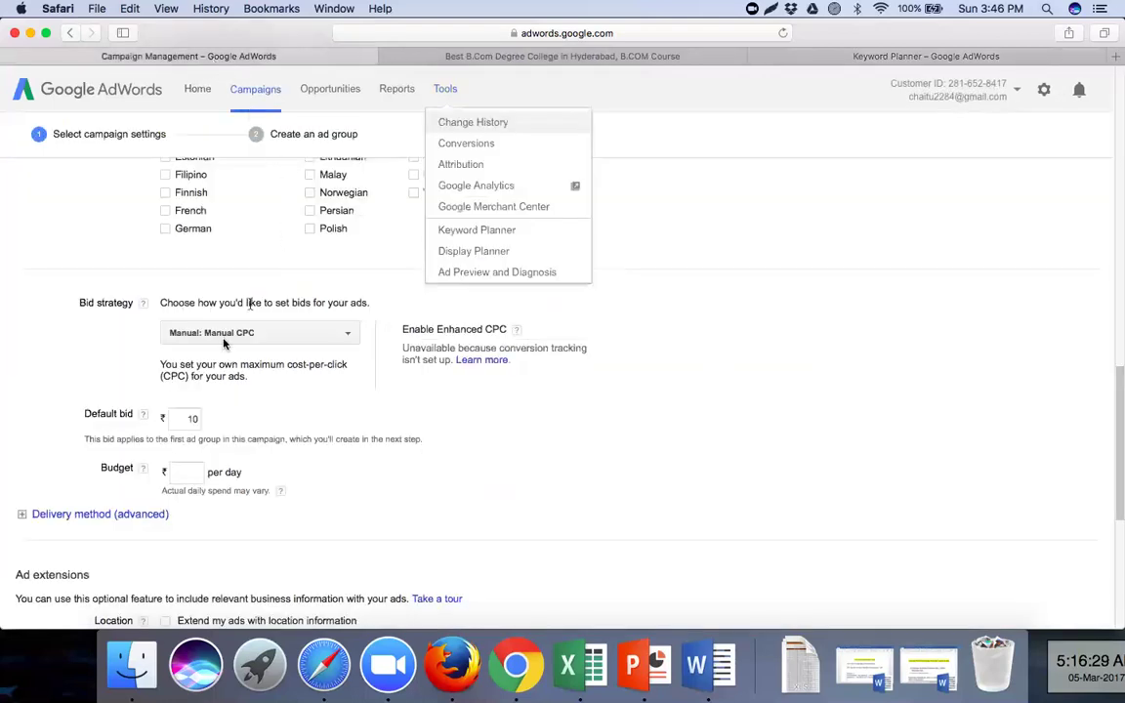
{"action": "left_click", "coordinate": [193, 419]}
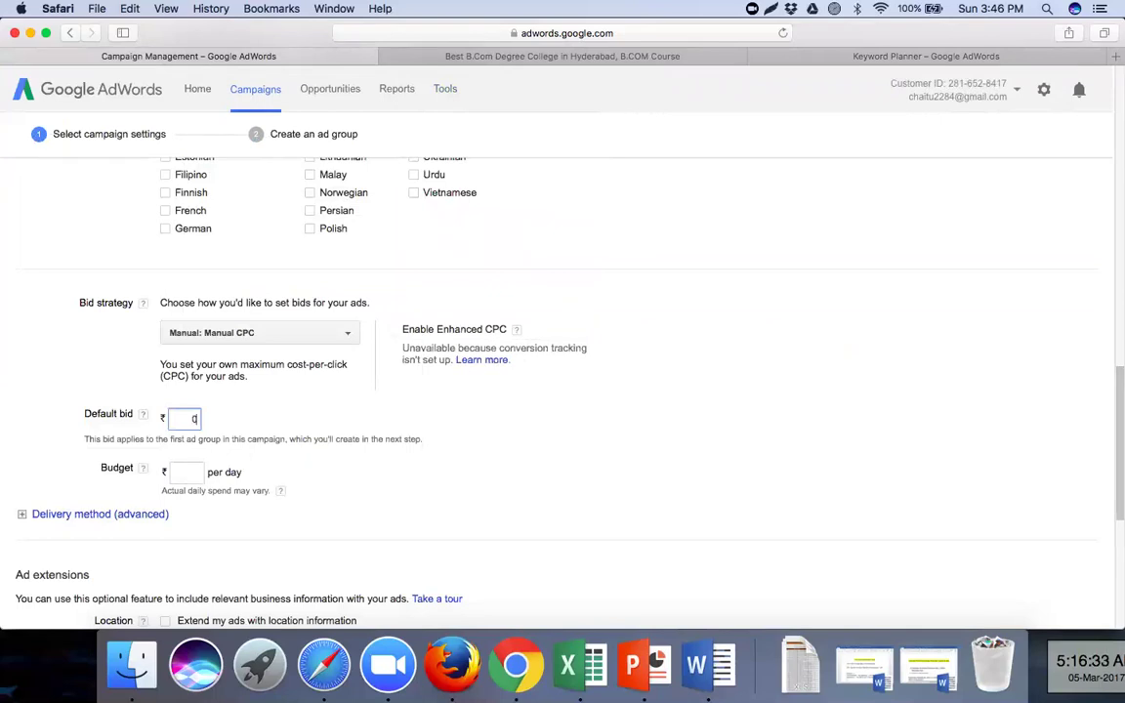
{"action": "type", "text": "35"}
Enter 200 as the campaign's daily budget
{"action": "left_click", "coordinate": [186, 473]}
{"action": "type", "text": "2"}
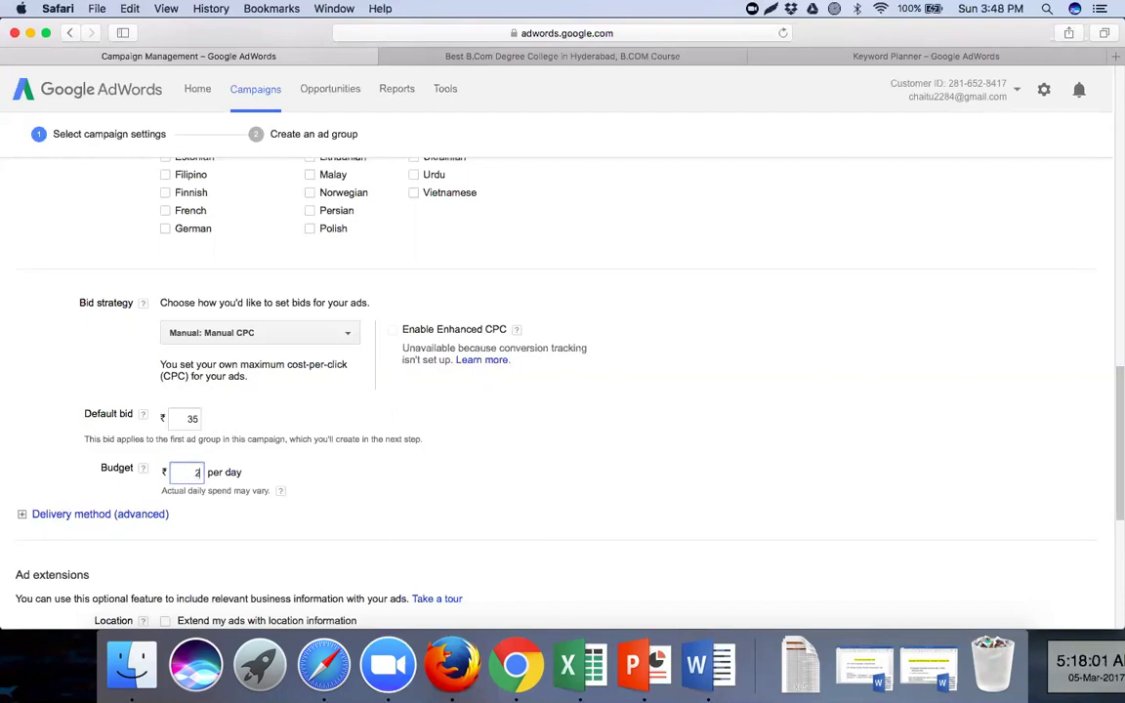
{"action": "type", "text": "00"}
{"action": "left_click", "coordinate": [70, 305]}
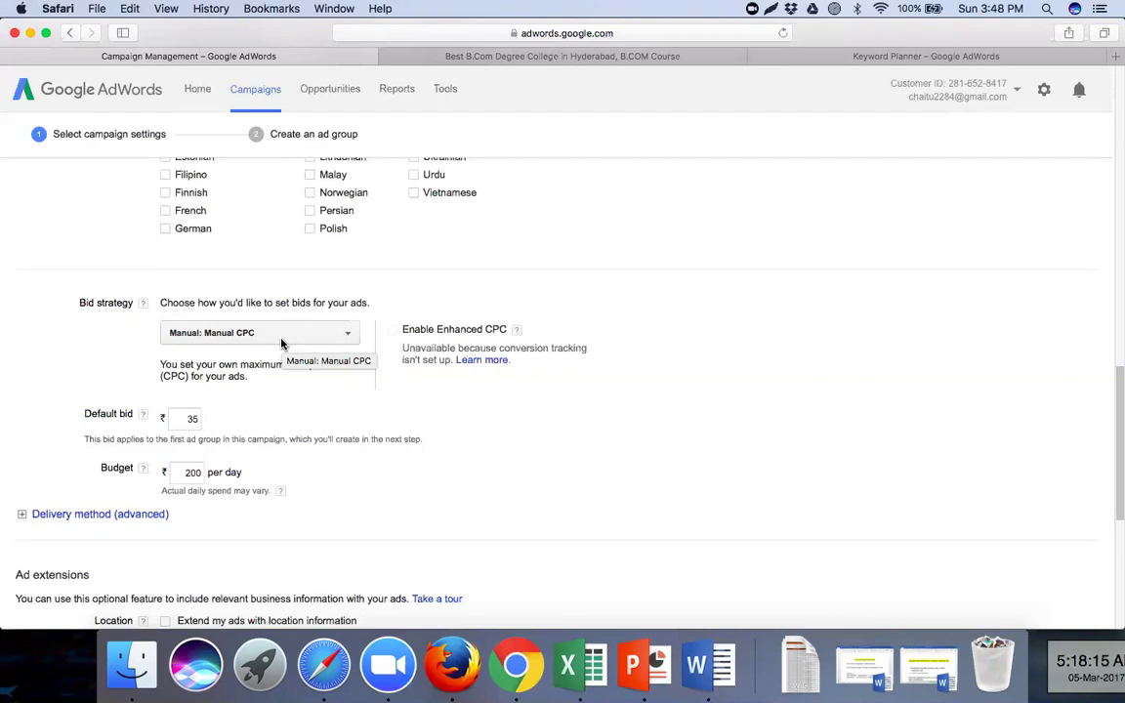
Bring Word forward and scroll up to the 'Example = Advertiser A' section
{"action": "left_click", "coordinate": [713, 674]}
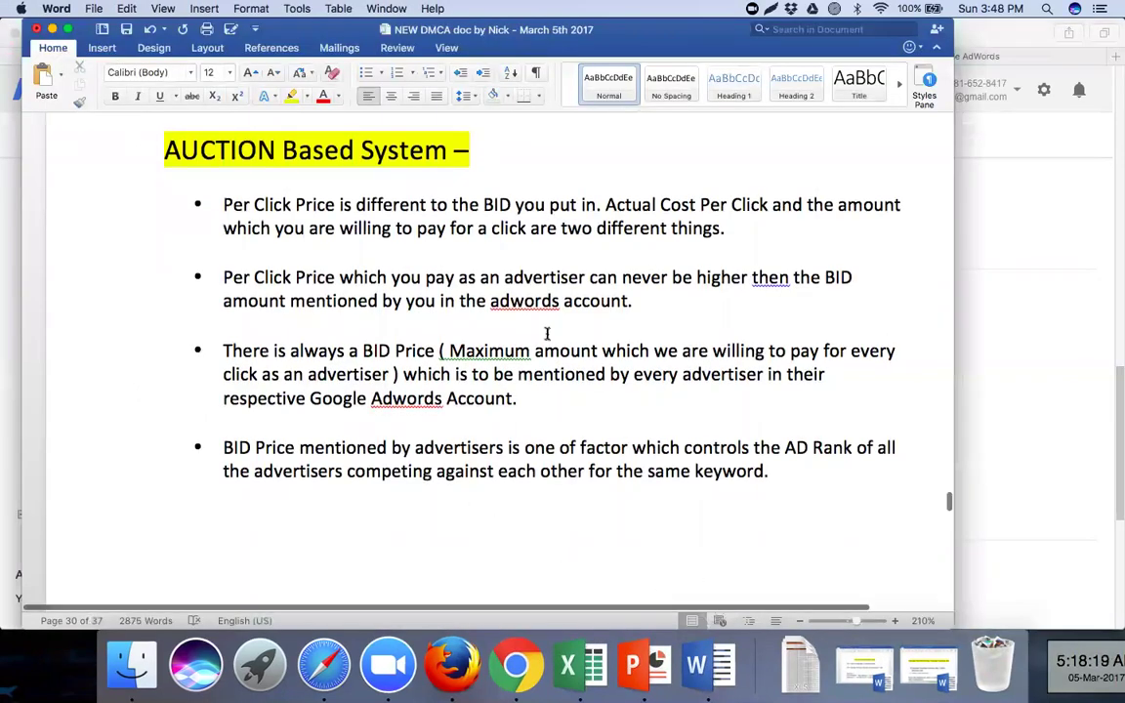
{"action": "scroll", "coordinate": [547, 332], "scroll_direction": "up", "scroll_amount": 5}
{"action": "scroll", "coordinate": [547, 334], "scroll_direction": "up", "scroll_amount": 5}
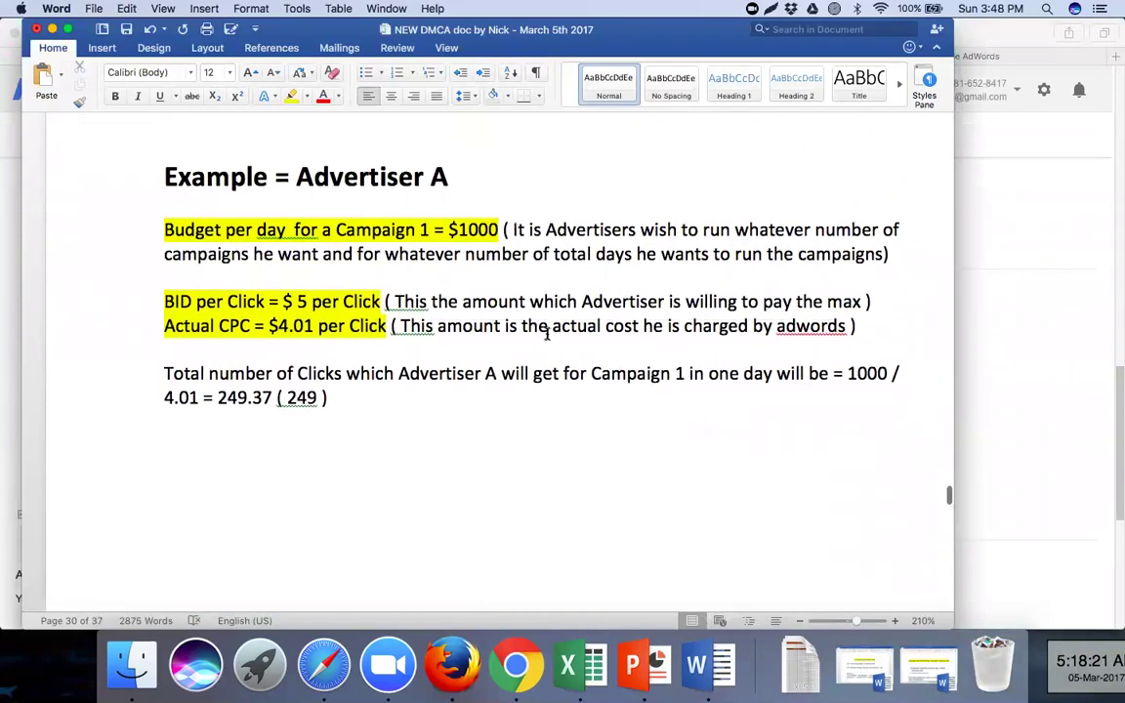
Below the BID per Click line, add a note that a bid per click can be changed n number of times in a day
{"action": "left_click", "coordinate": [876, 300]}
{"action": "key", "text": "Return"}
{"action": "key", "text": "Return"}
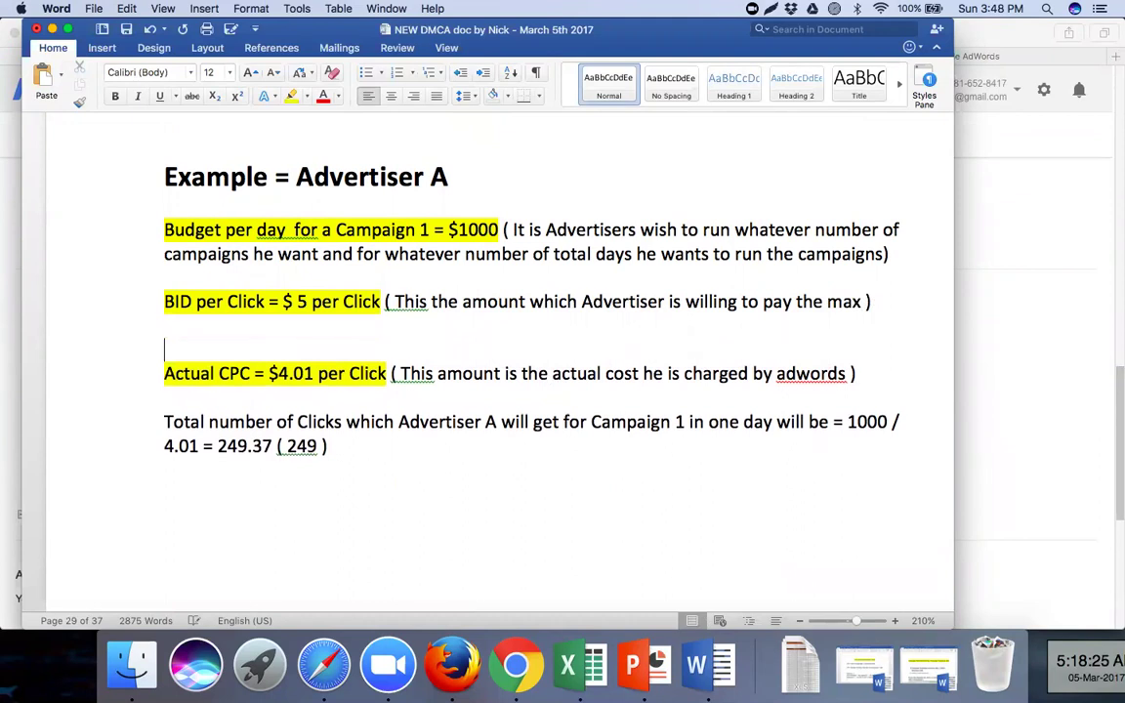
{"action": "key", "text": "Return"}
{"action": "key", "text": "Up"}
{"action": "key", "text": "Up"}
{"action": "type", "text": "A bid "}
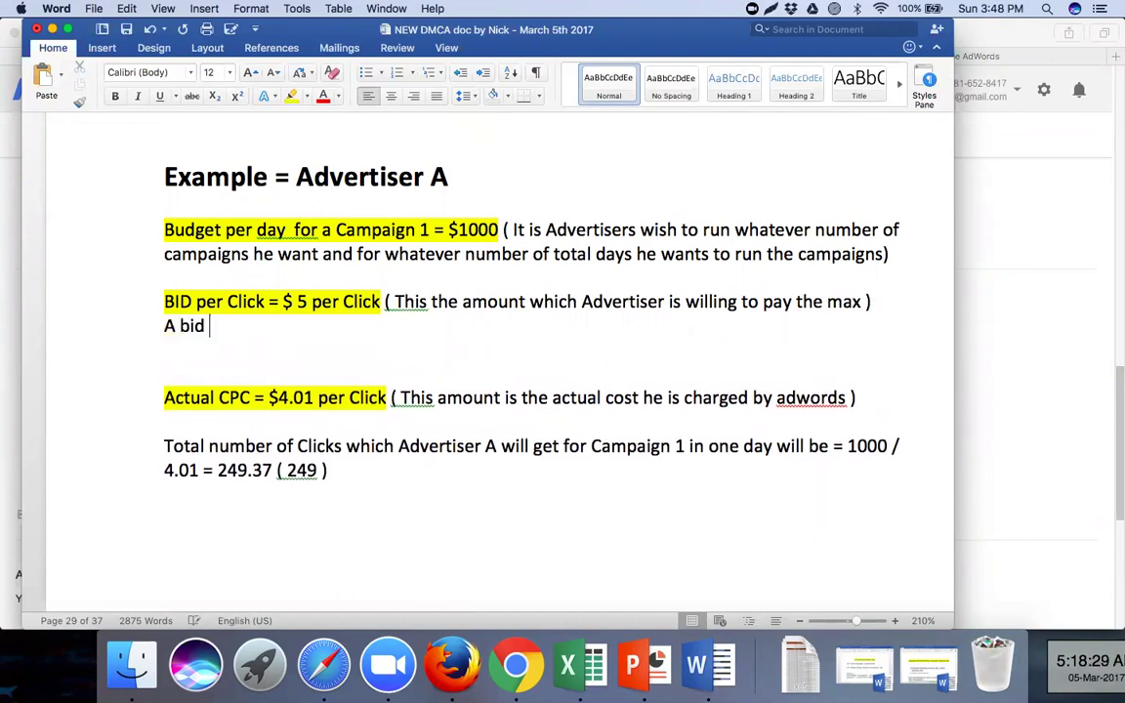
{"action": "type", "text": "per click "}
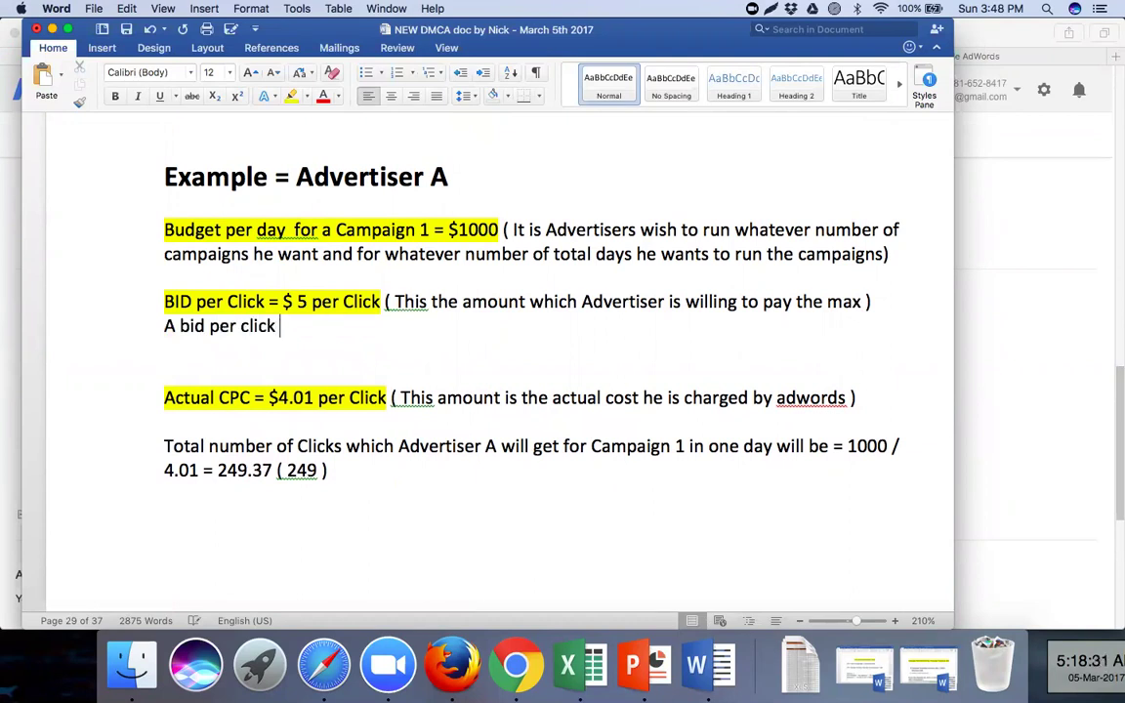
{"action": "type", "text": "which is se"}
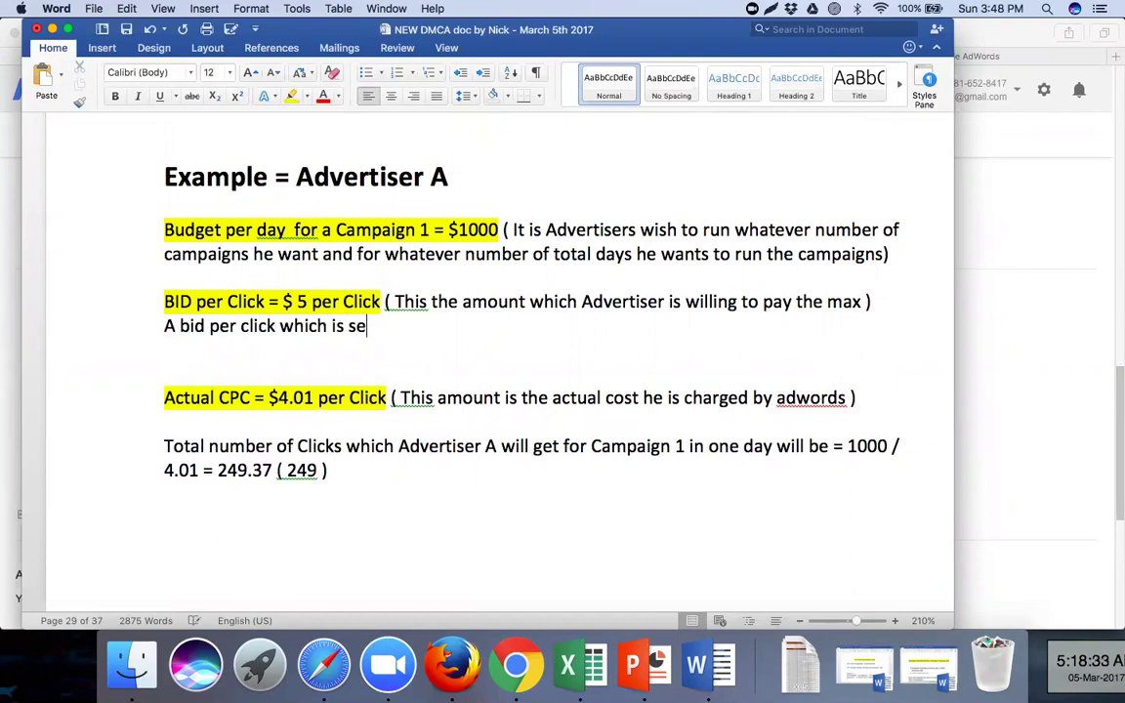
{"action": "key", "text": "BackSpace"}
{"action": "key", "text": "BackSpace"}
{"action": "key", "text": "BackSpace"}
{"action": "key", "text": "BackSpace"}
{"action": "key", "text": "BackSpace"}
{"action": "key", "text": "BackSpace"}
{"action": "key", "text": "BackSpace"}
{"action": "key", "text": "BackSpace"}
{"action": "key", "text": "BackSpace"}
{"action": "key", "text": "BackSpace"}
{"action": "key", "text": "BackSpace"}
{"action": "key", "text": "BackSpace"}
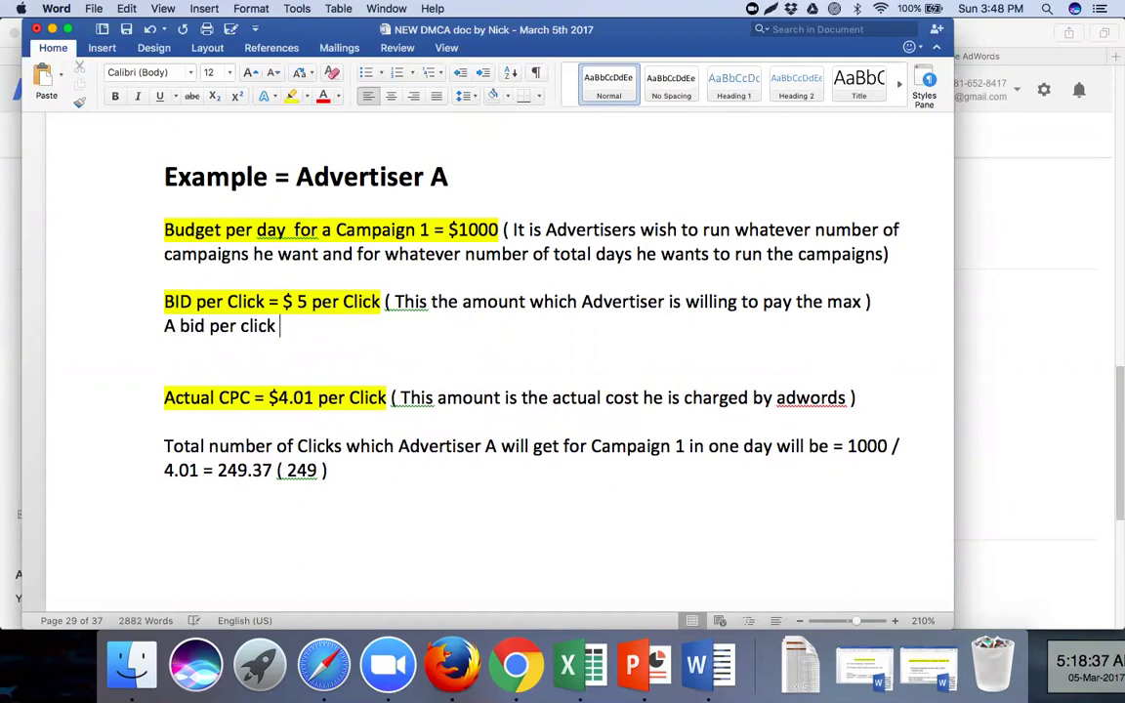
{"action": "type", "text": "can be ch"}
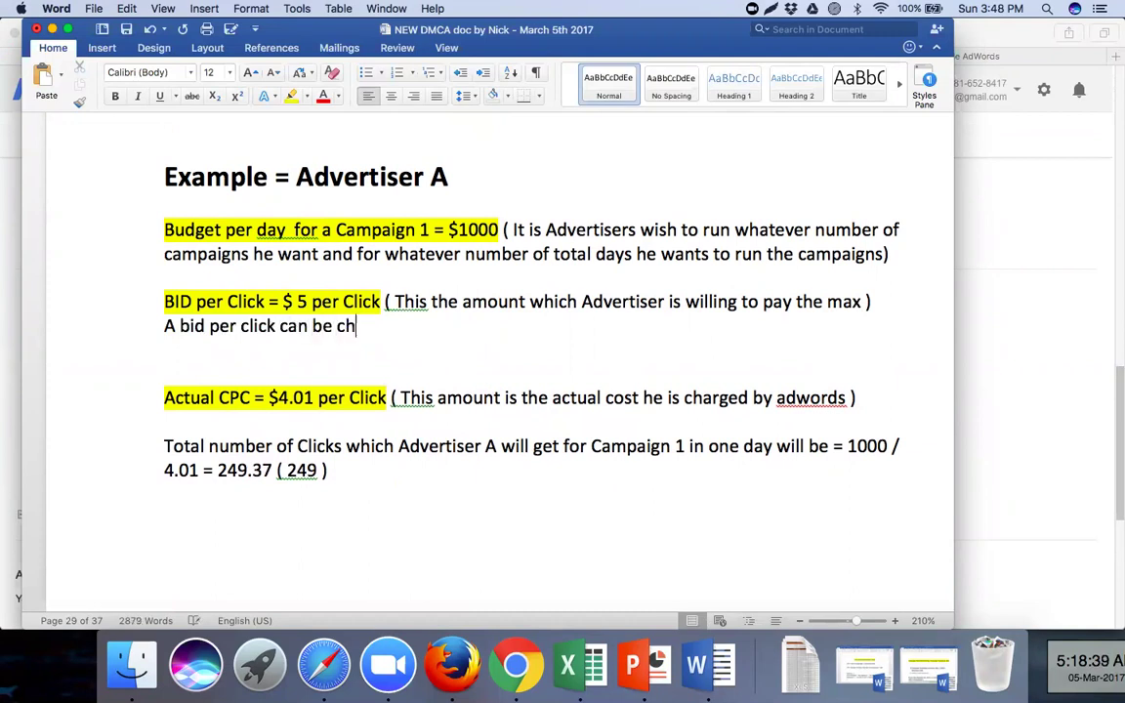
{"action": "type", "text": "anged n"}
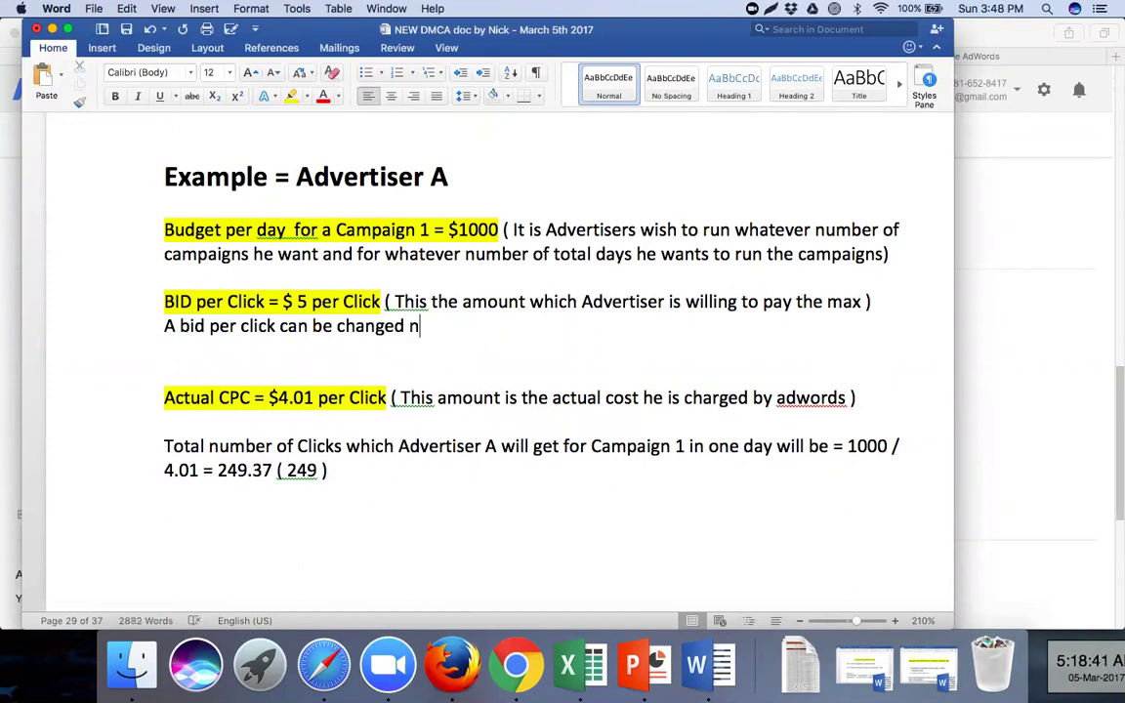
{"action": "type", "text": " number o"}
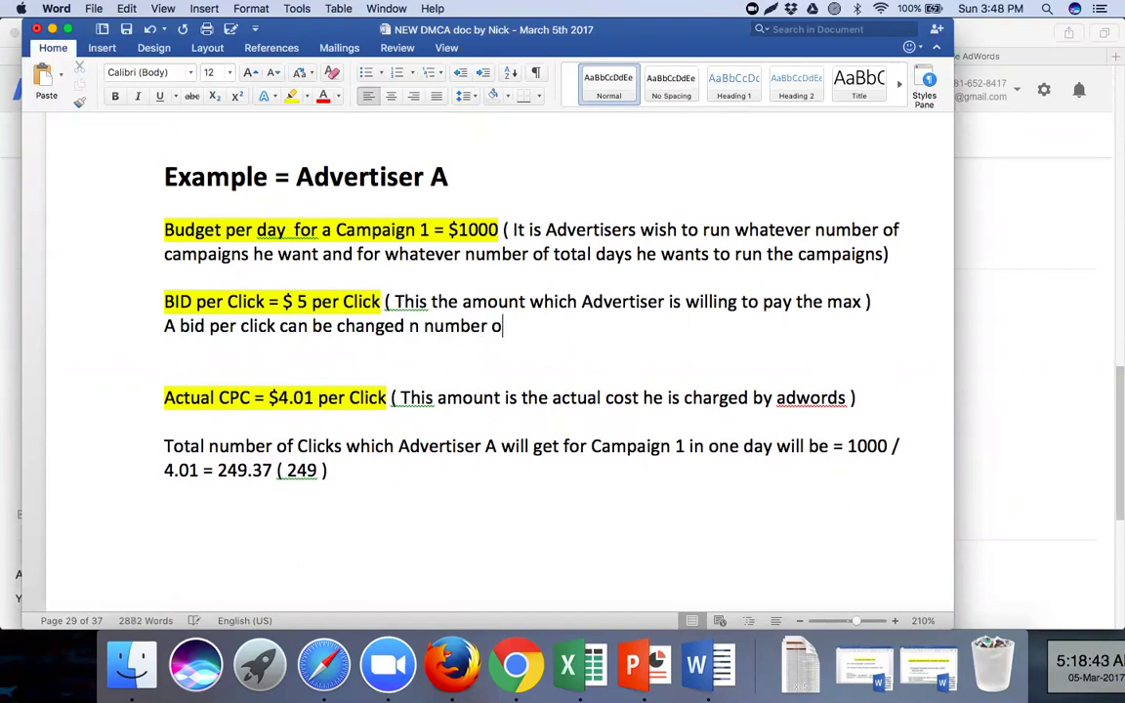
{"action": "type", "text": "f times in a d"}
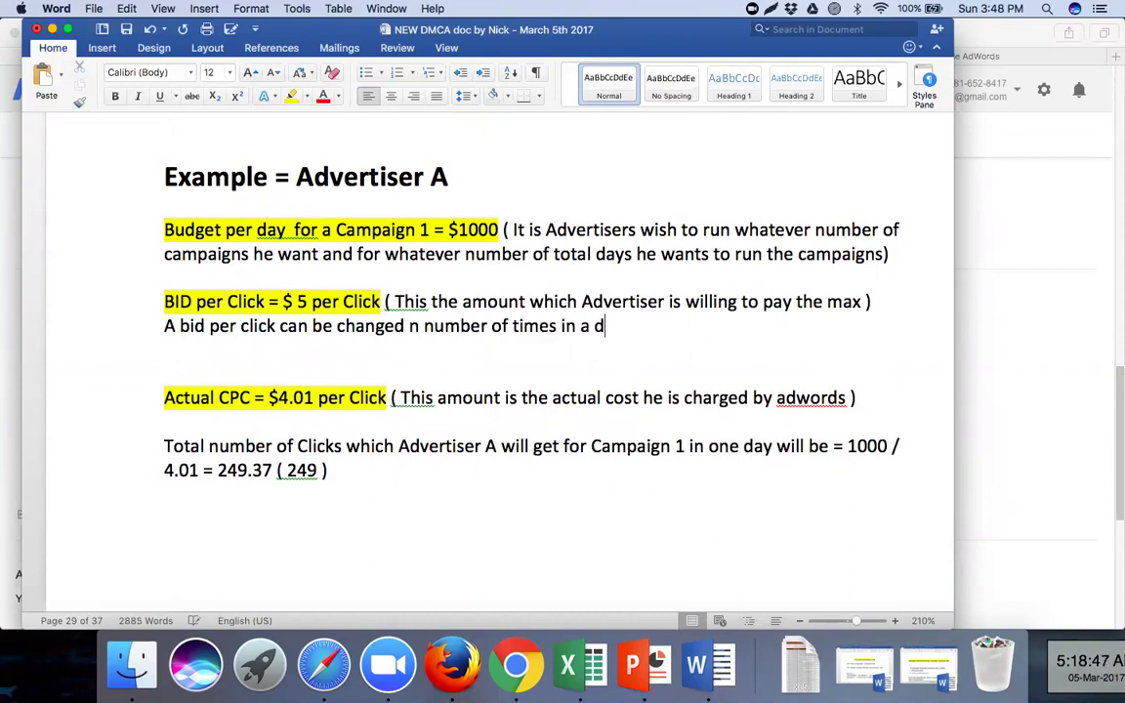
{"action": "type", "text": "ay ."}
{"action": "key", "text": "super+Tab"}
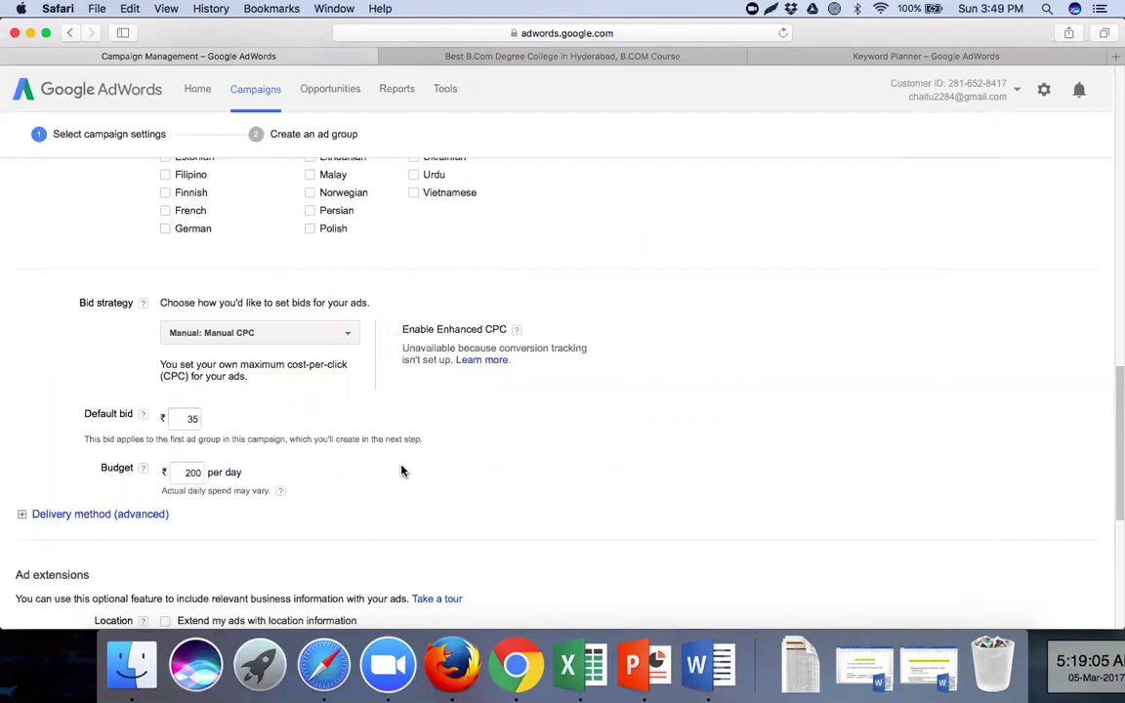
{"action": "scroll", "coordinate": [401, 470], "scroll_direction": "up", "scroll_amount": 2}
{"action": "scroll", "coordinate": [400, 471], "scroll_direction": "up", "scroll_amount": 10}
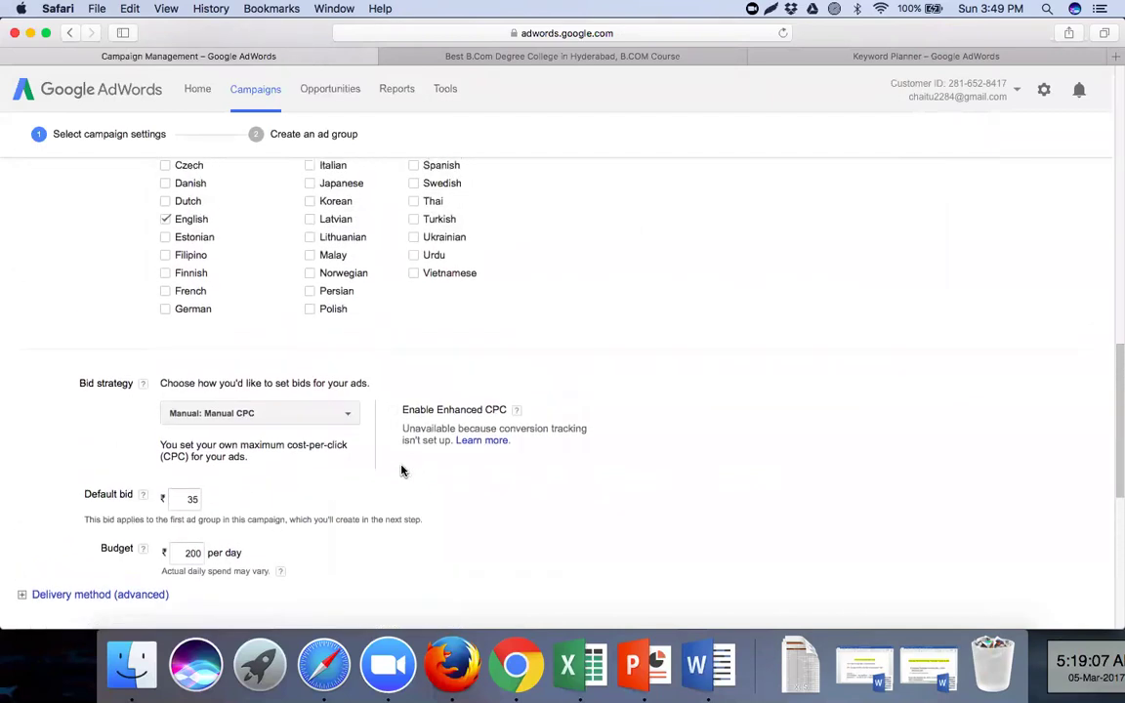
{"action": "scroll", "coordinate": [401, 470], "scroll_direction": "up", "scroll_amount": 8}
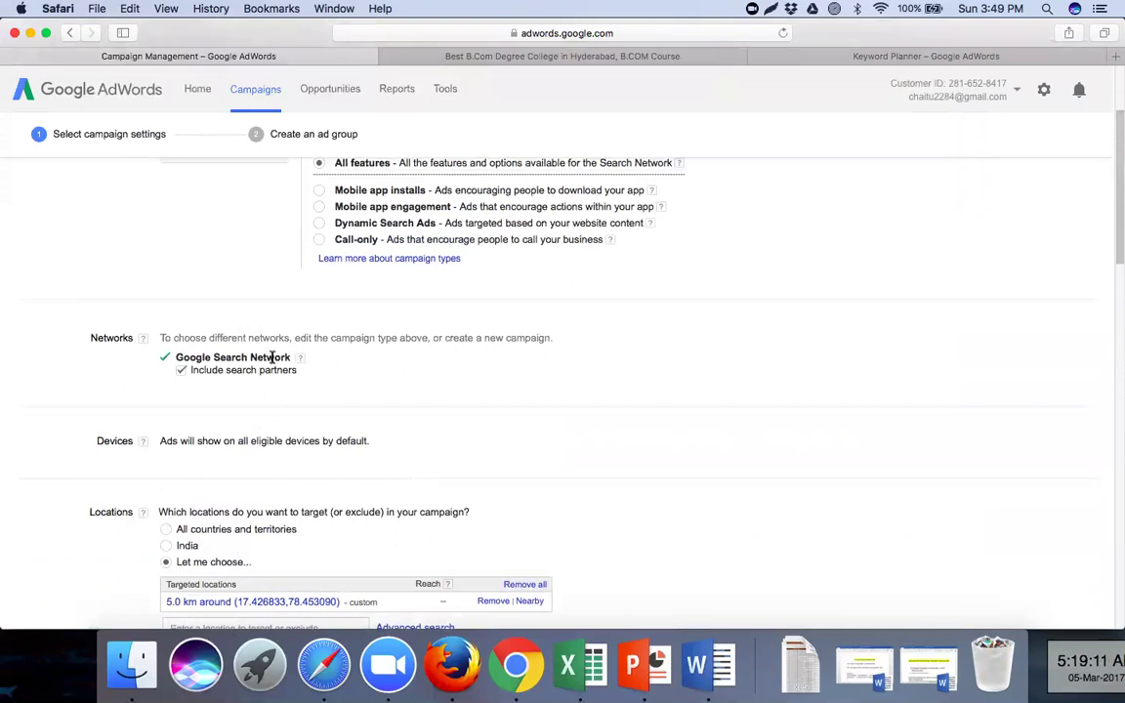
{"action": "scroll", "coordinate": [249, 419], "scroll_direction": "up", "scroll_amount": 2}
{"action": "scroll", "coordinate": [249, 419], "scroll_direction": "up", "scroll_amount": 2}
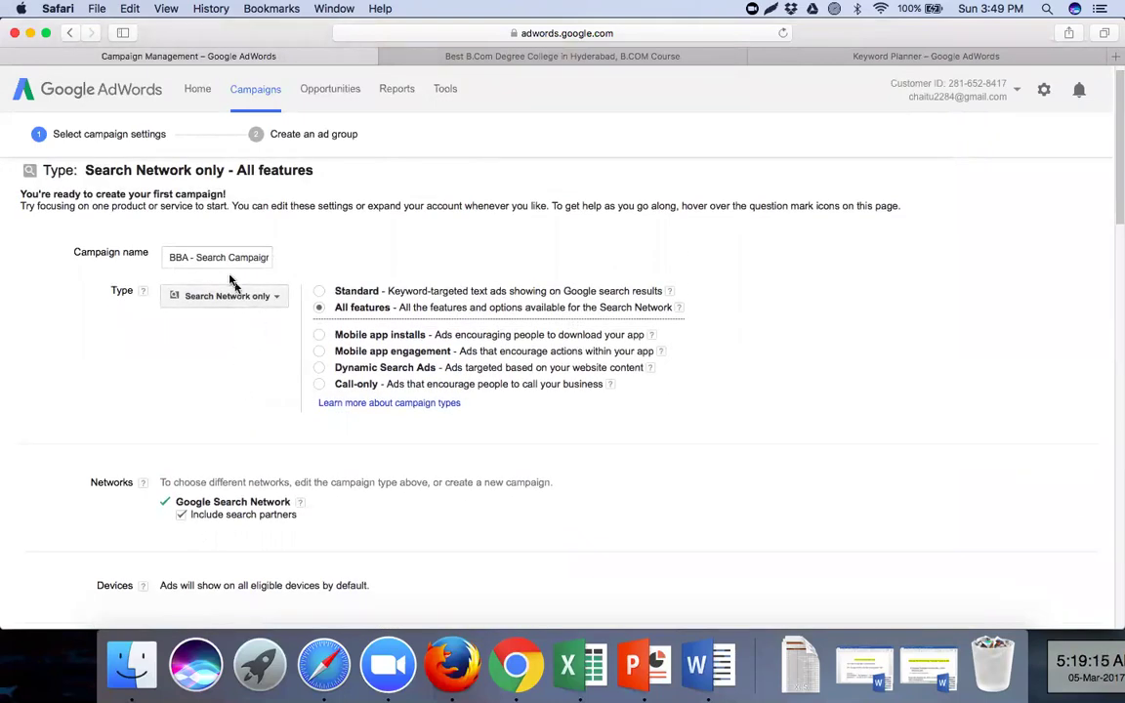
{"action": "scroll", "coordinate": [238, 381], "scroll_direction": "down", "scroll_amount": 20}
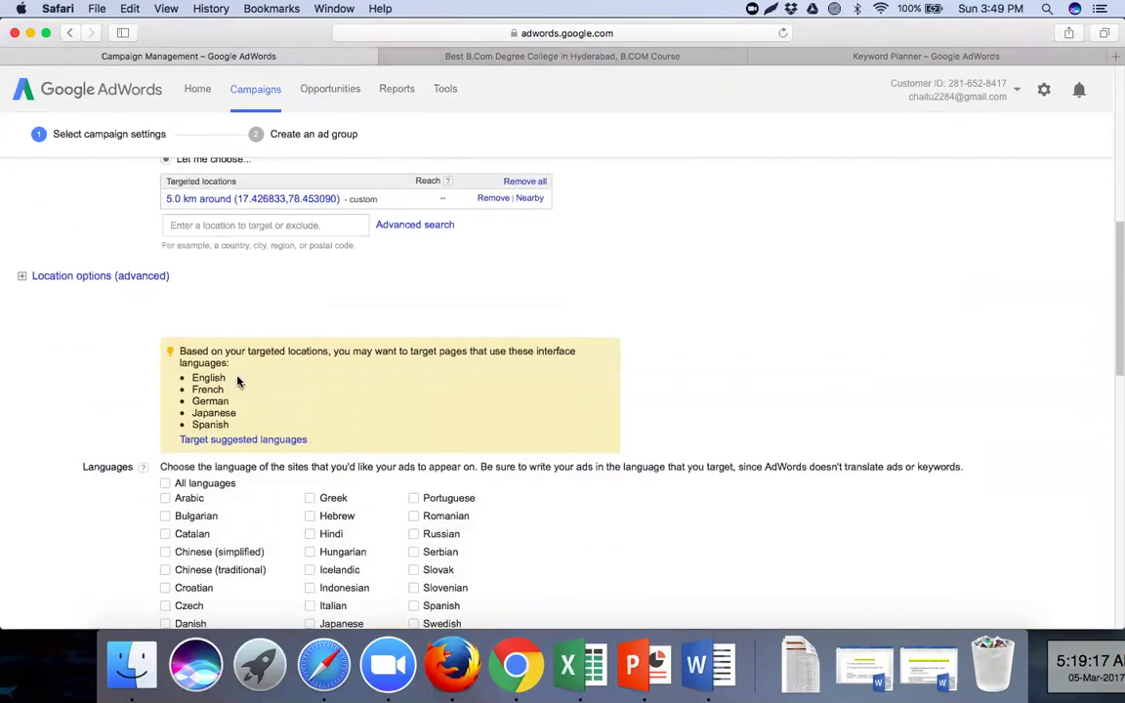
{"action": "scroll", "coordinate": [238, 380], "scroll_direction": "up", "scroll_amount": 3}
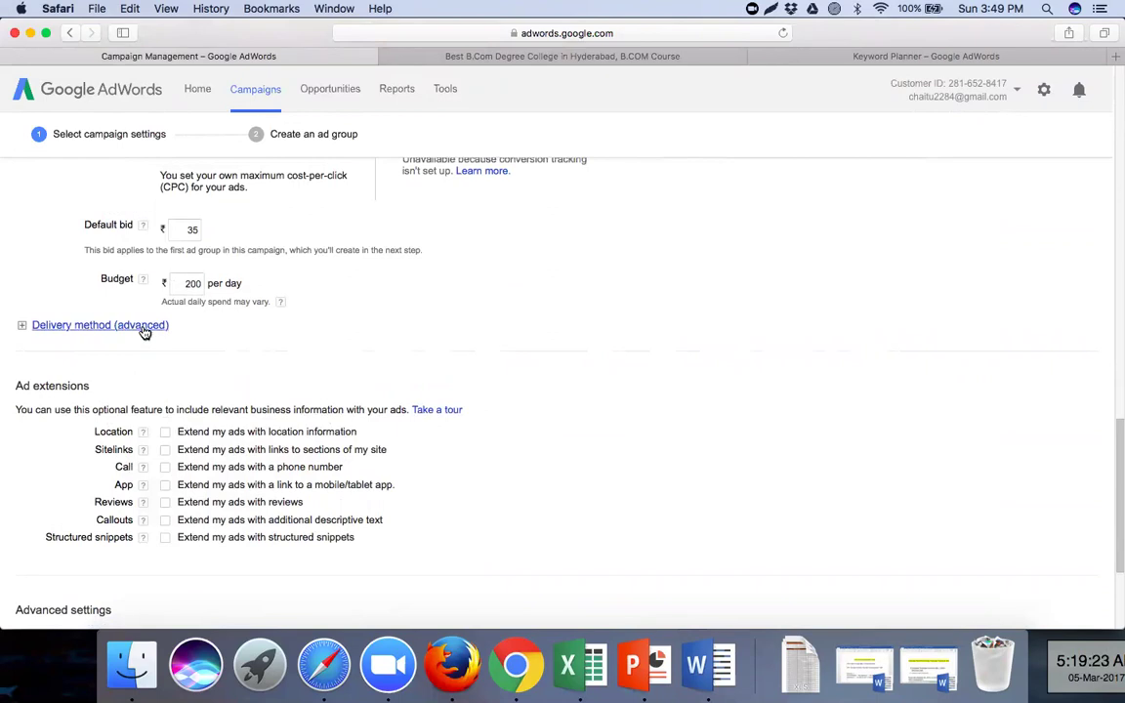
Expand 'Delivery method (advanced)' under Budget to show the Standard and Accelerated options
{"action": "left_click", "coordinate": [143, 329]}
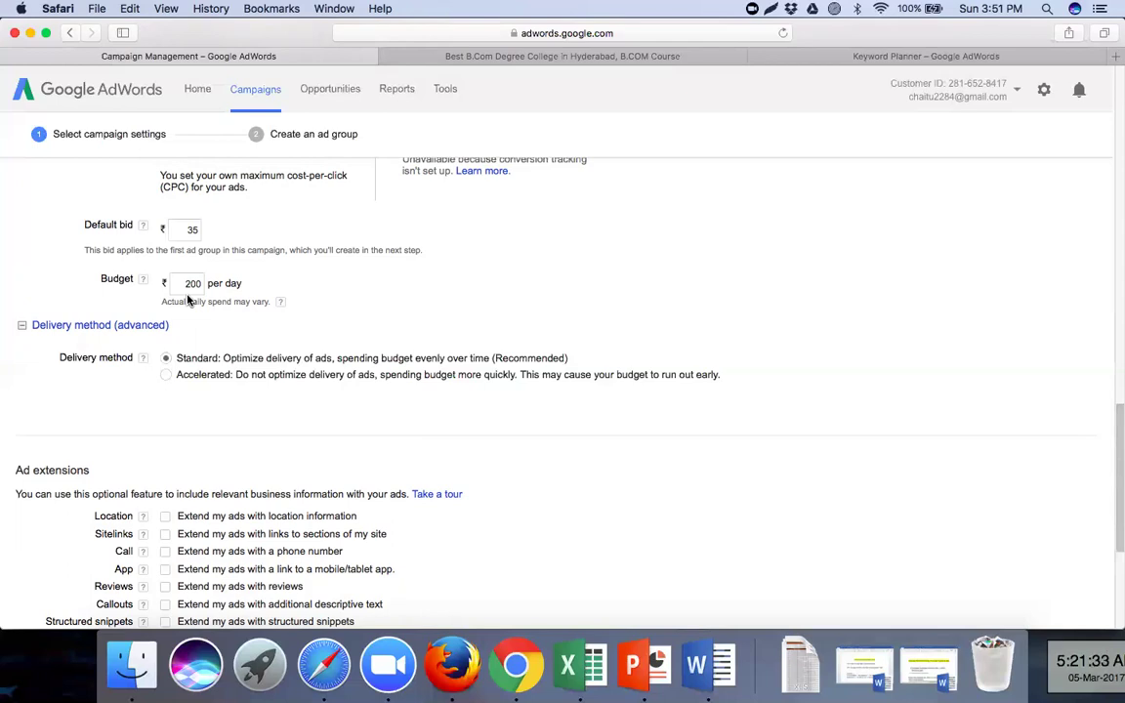
{"action": "scroll", "coordinate": [189, 300], "scroll_direction": "up", "scroll_amount": 4}
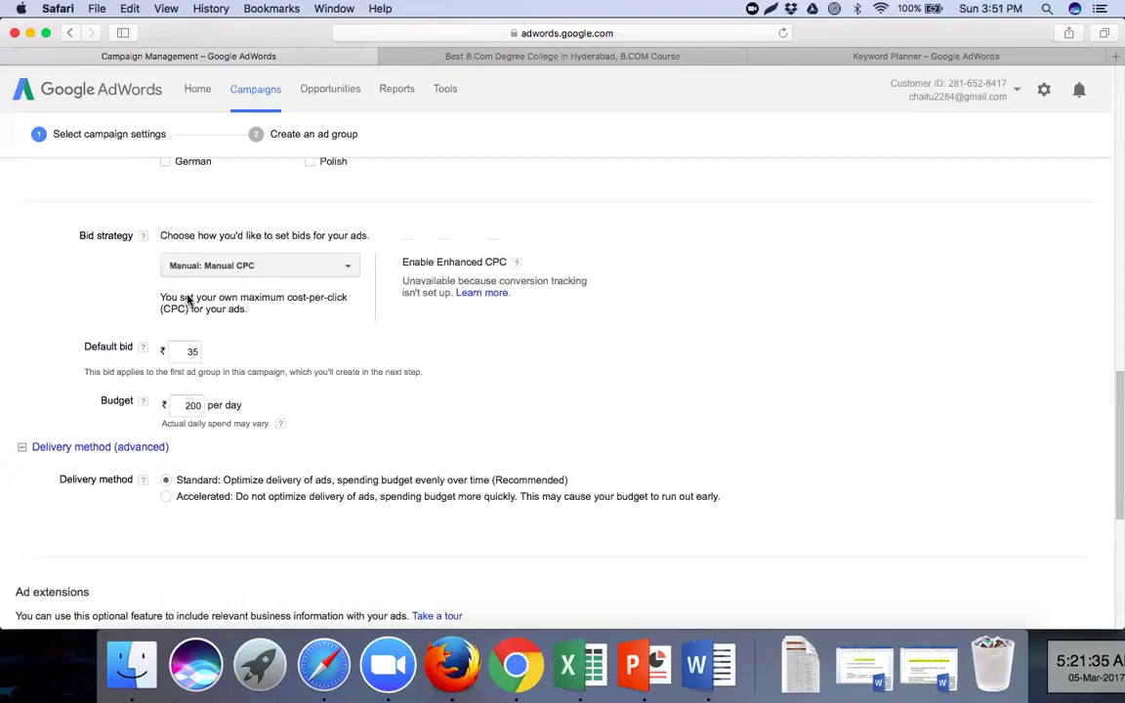
{"action": "scroll", "coordinate": [188, 300], "scroll_direction": "up", "scroll_amount": 10}
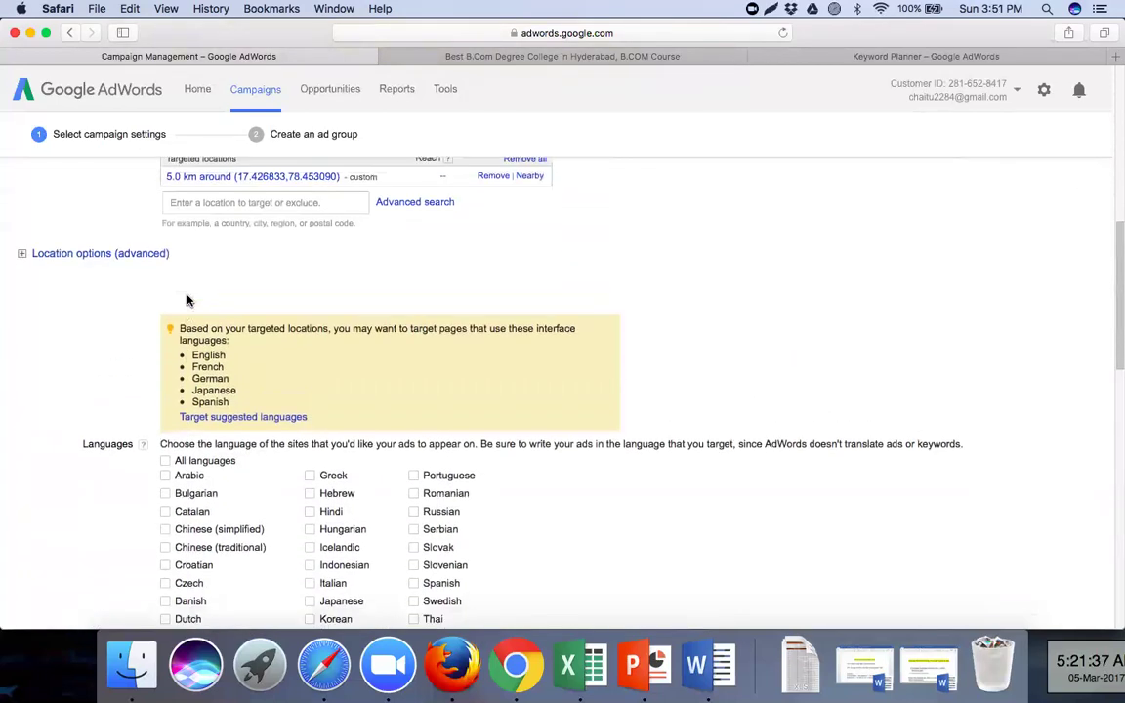
{"action": "scroll", "coordinate": [188, 300], "scroll_direction": "down", "scroll_amount": 12}
{"action": "scroll", "coordinate": [189, 301], "scroll_direction": "down", "scroll_amount": 10}
{"action": "scroll", "coordinate": [189, 301], "scroll_direction": "up", "scroll_amount": 7}
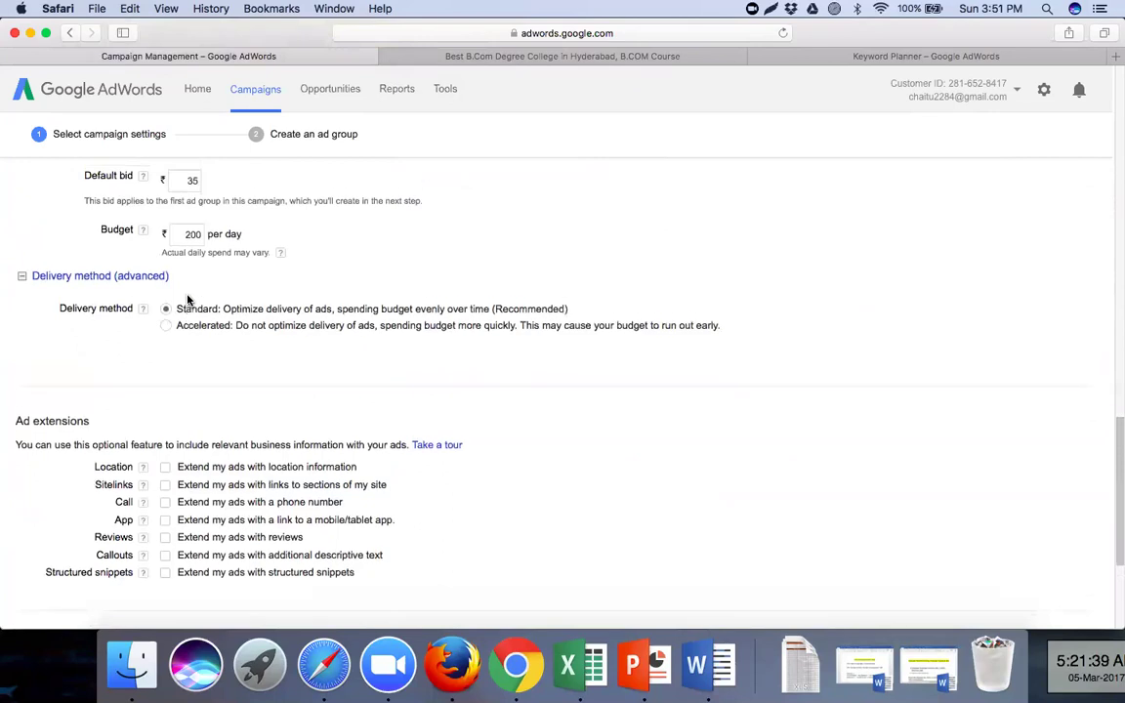
{"action": "left_click", "coordinate": [189, 282]}
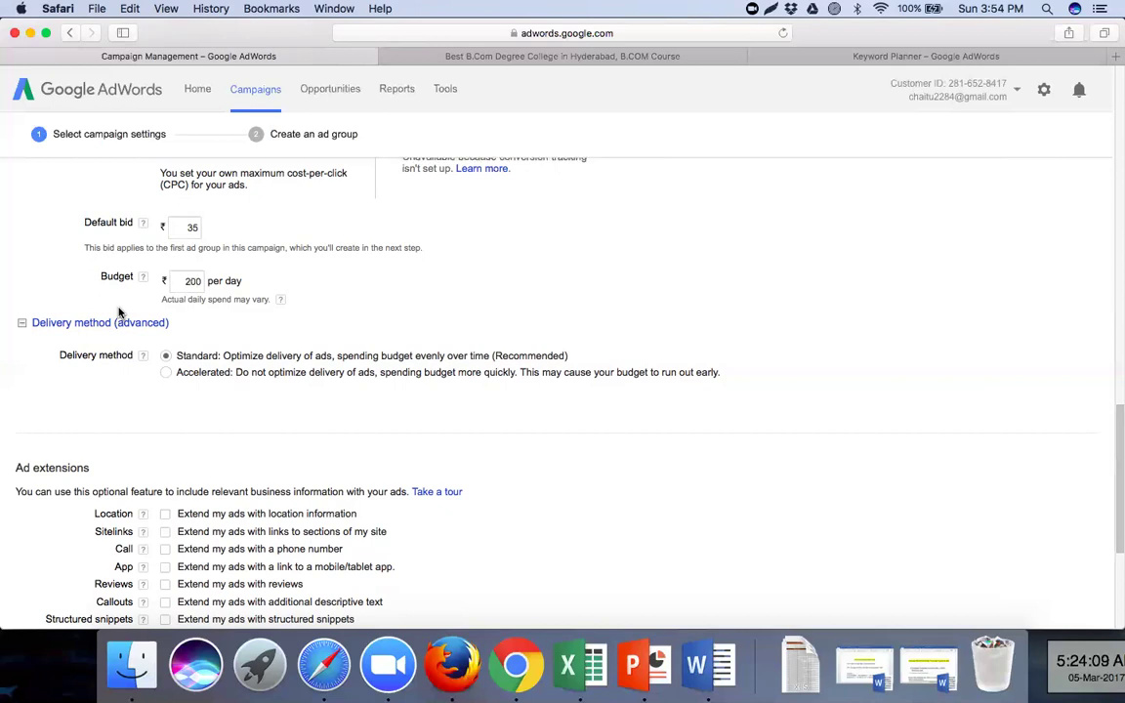
Select Accelerated instead of Standard as the campaign's delivery method
{"action": "left_click", "coordinate": [166, 372]}
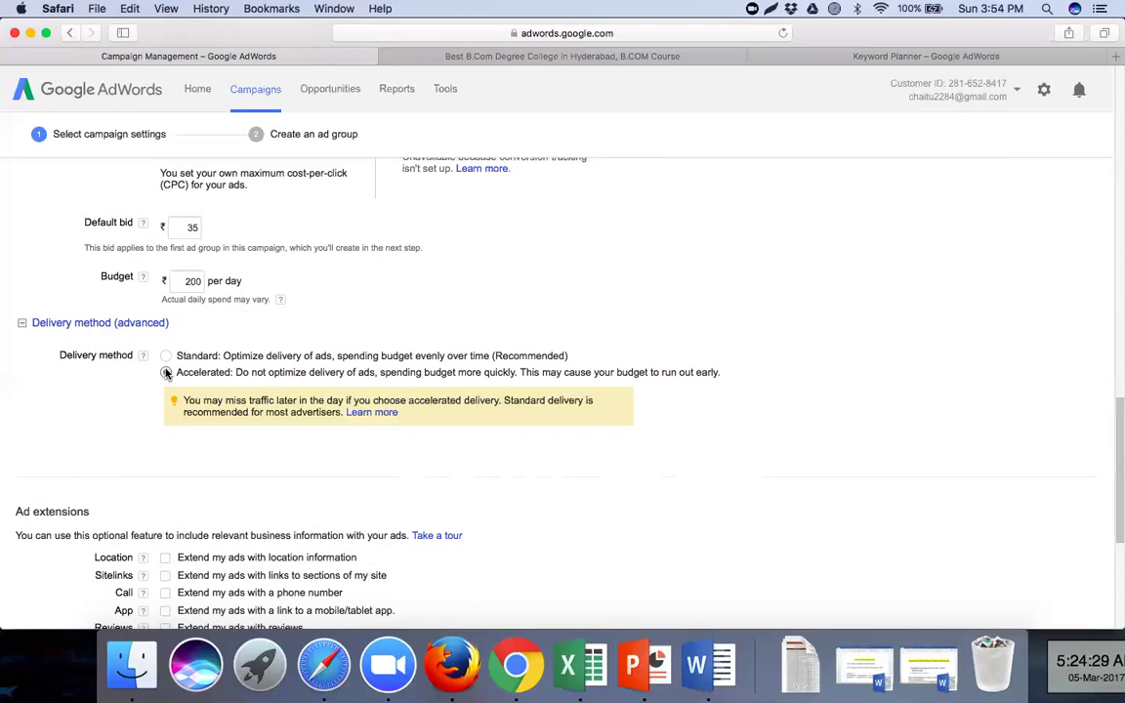
{"action": "left_click", "coordinate": [166, 372]}
{"action": "scroll", "coordinate": [96, 411], "scroll_direction": "down", "scroll_amount": 3}
{"action": "scroll", "coordinate": [96, 411], "scroll_direction": "down", "scroll_amount": 2}
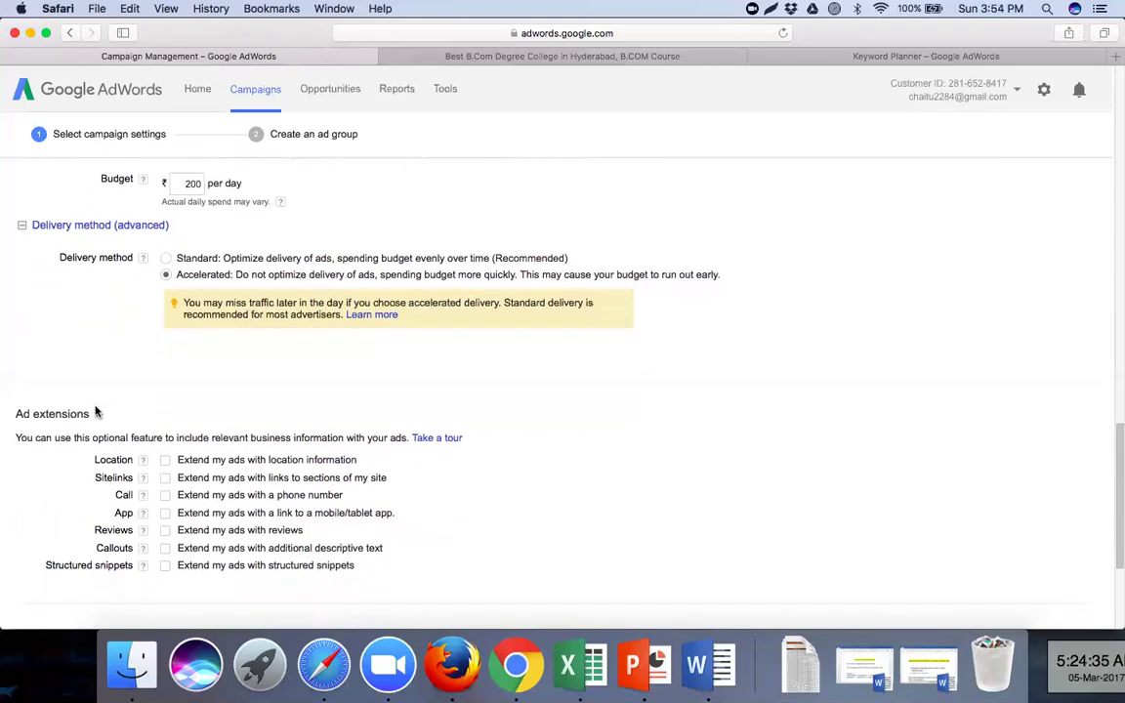
{"action": "scroll", "coordinate": [95, 411], "scroll_direction": "down", "scroll_amount": 2}
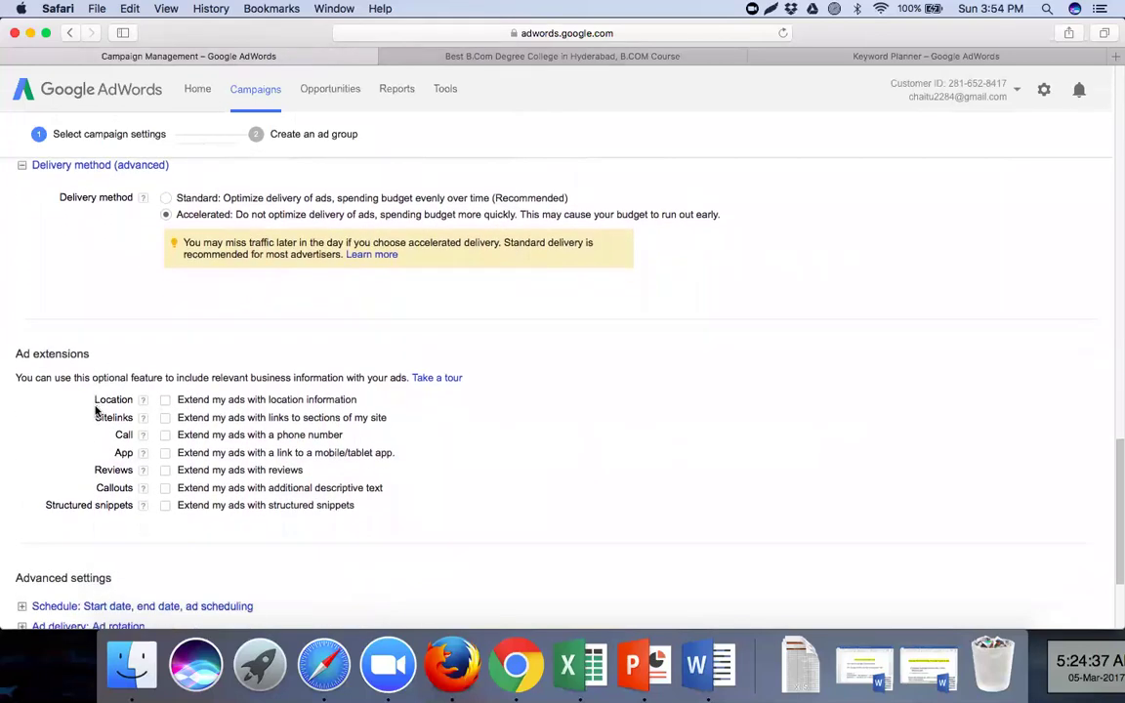
{"action": "scroll", "coordinate": [95, 411], "scroll_direction": "down", "scroll_amount": 3}
{"action": "scroll", "coordinate": [96, 411], "scroll_direction": "down", "scroll_amount": 2}
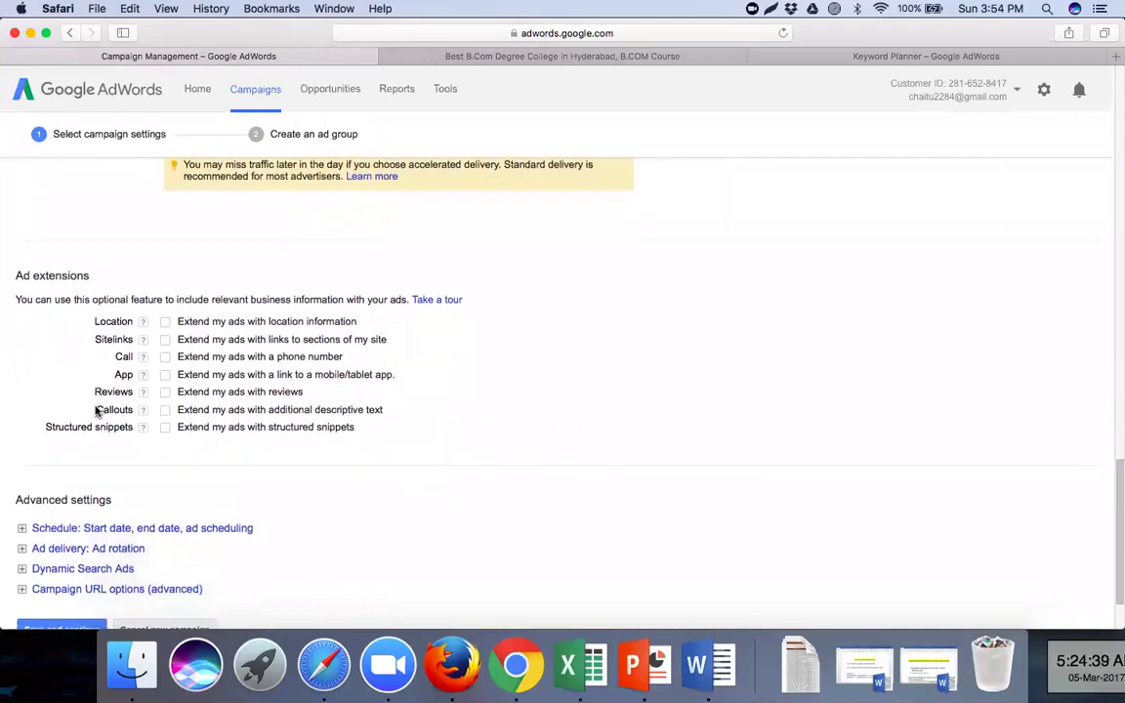
{"action": "scroll", "coordinate": [96, 411], "scroll_direction": "up", "scroll_amount": 4}
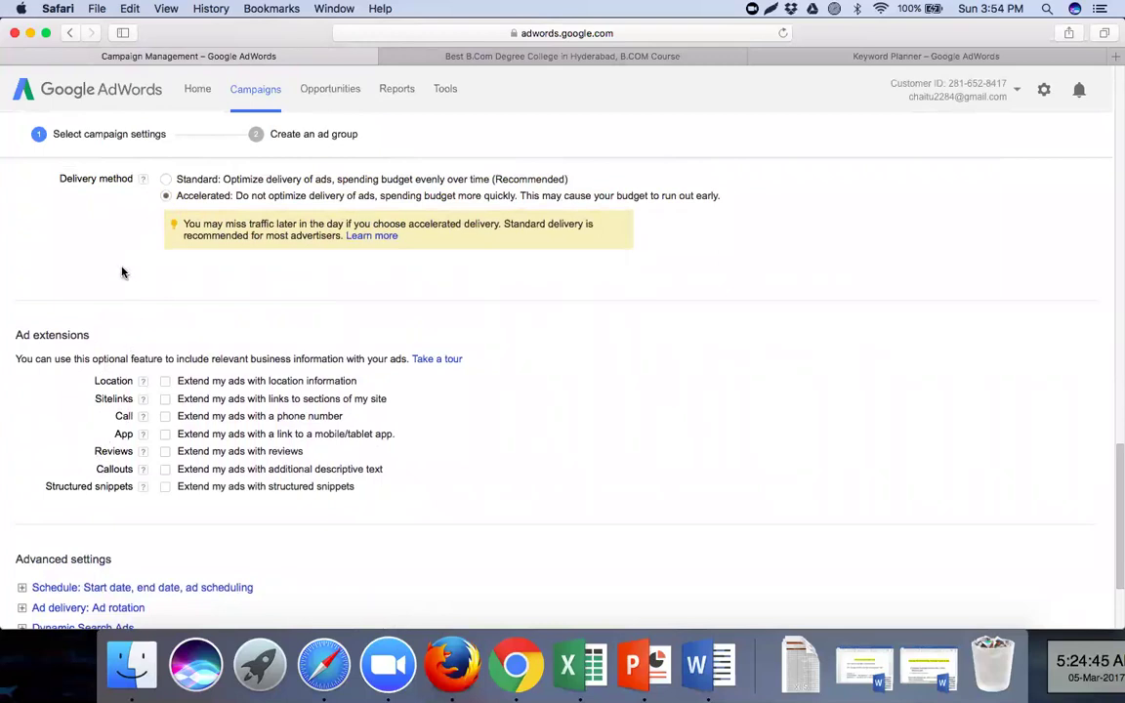
{"action": "scroll", "coordinate": [122, 272], "scroll_direction": "up", "scroll_amount": 6}
{"action": "scroll", "coordinate": [122, 272], "scroll_direction": "down", "scroll_amount": 7}
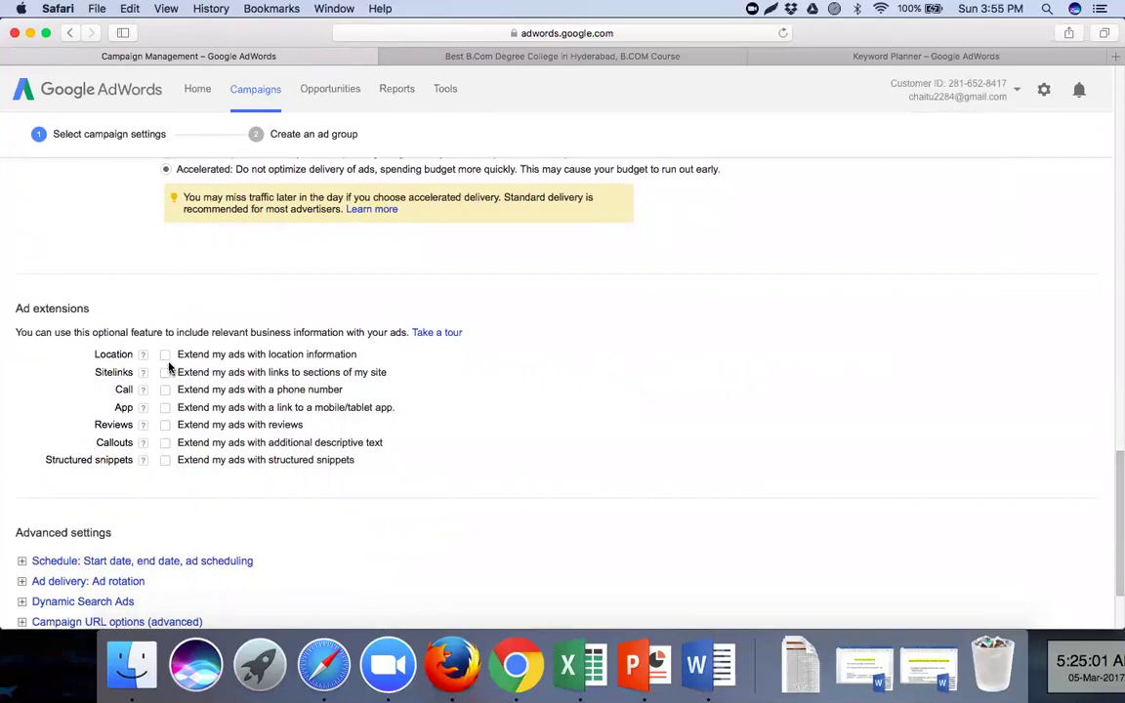
{"action": "scroll", "coordinate": [168, 366], "scroll_direction": "down", "scroll_amount": 3}
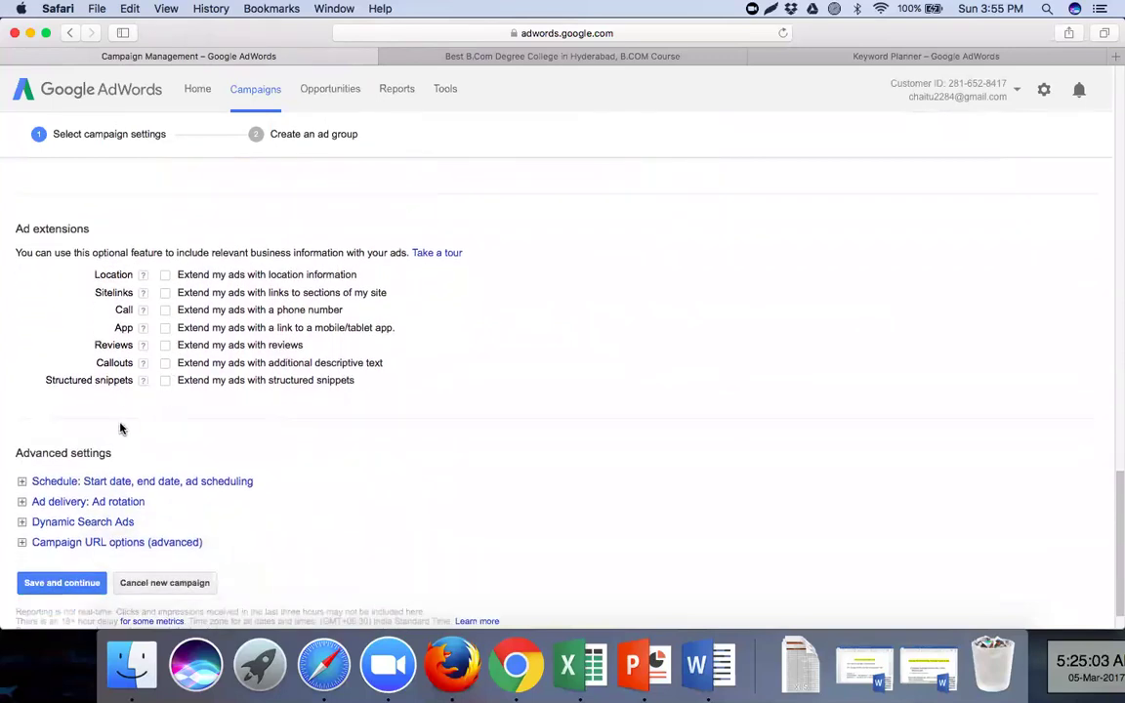
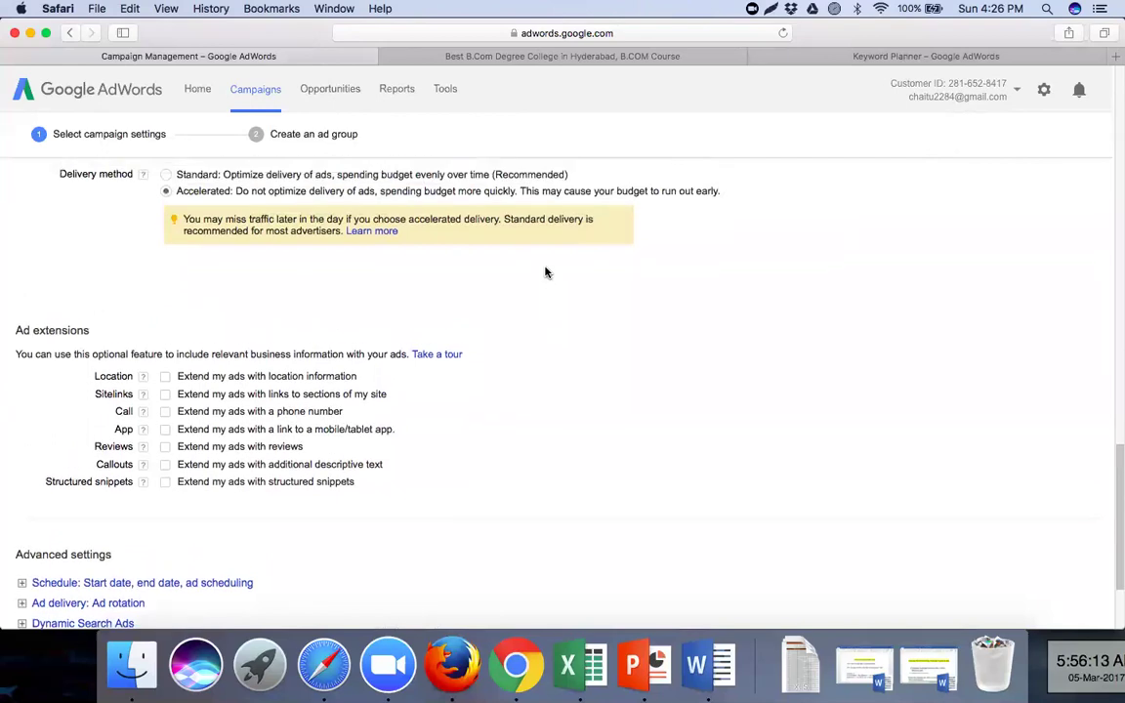
Expand the Schedule settings to show start date Mar 5, 2017, no end date, all-day scheduling
{"action": "scroll", "coordinate": [546, 273], "scroll_direction": "down", "scroll_amount": 1}
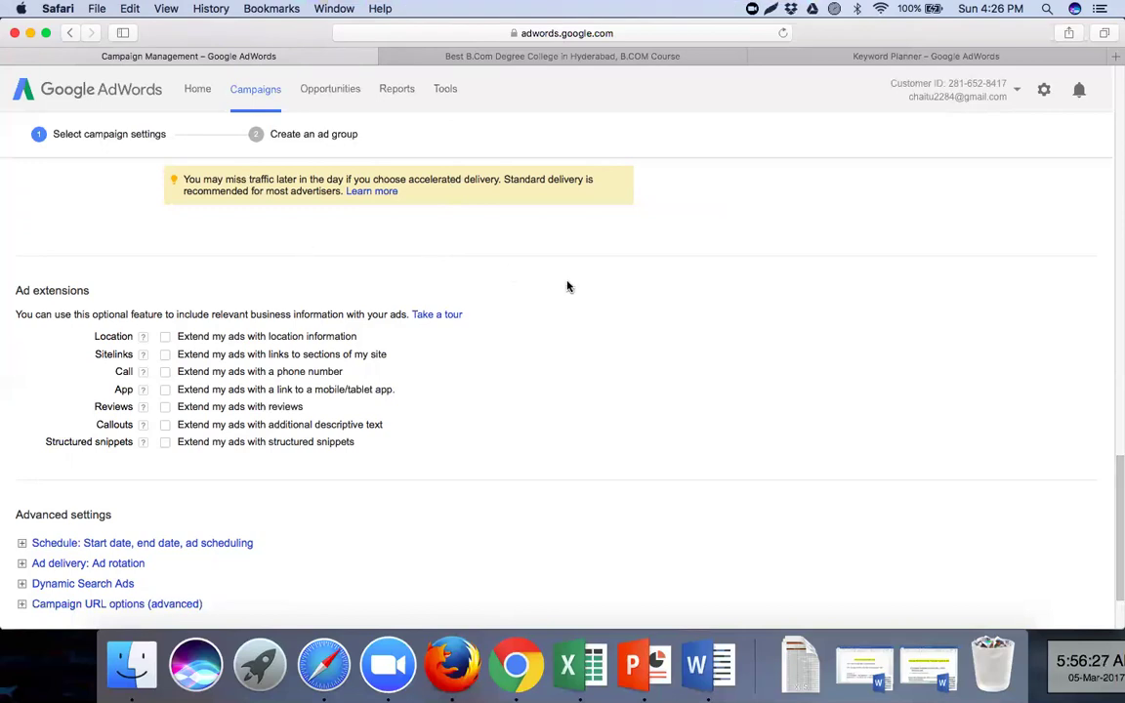
{"action": "scroll", "coordinate": [567, 283], "scroll_direction": "up", "scroll_amount": 4}
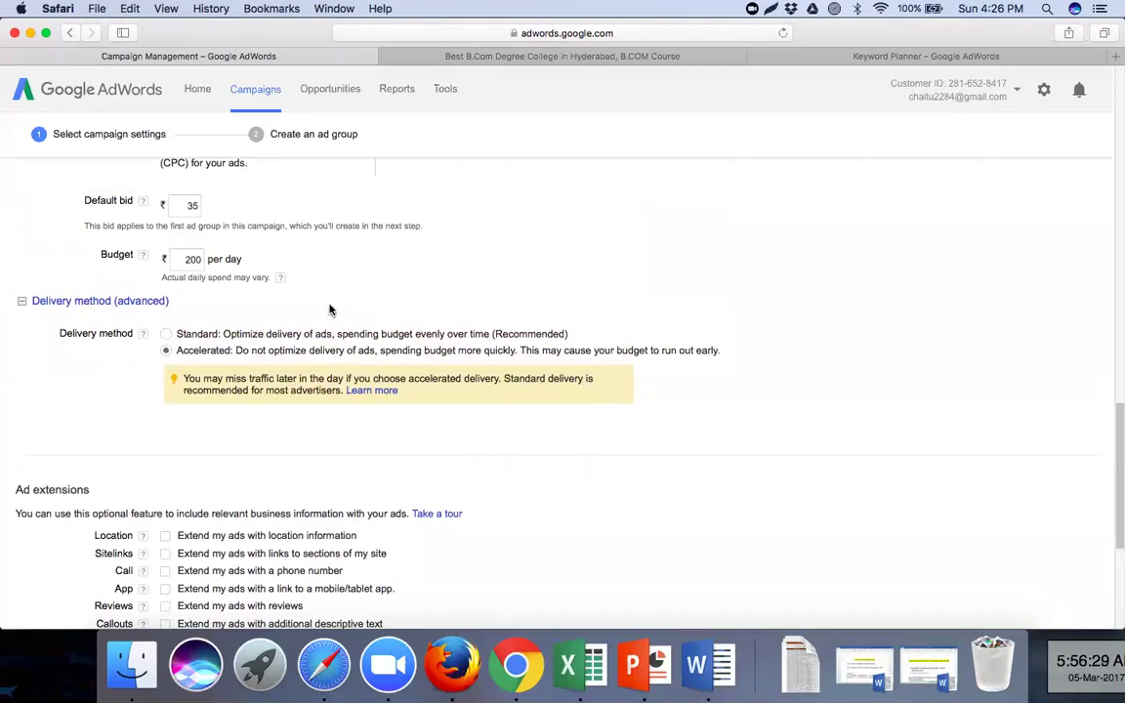
{"action": "scroll", "coordinate": [329, 307], "scroll_direction": "down", "scroll_amount": 3}
{"action": "scroll", "coordinate": [329, 309], "scroll_direction": "down", "scroll_amount": 2}
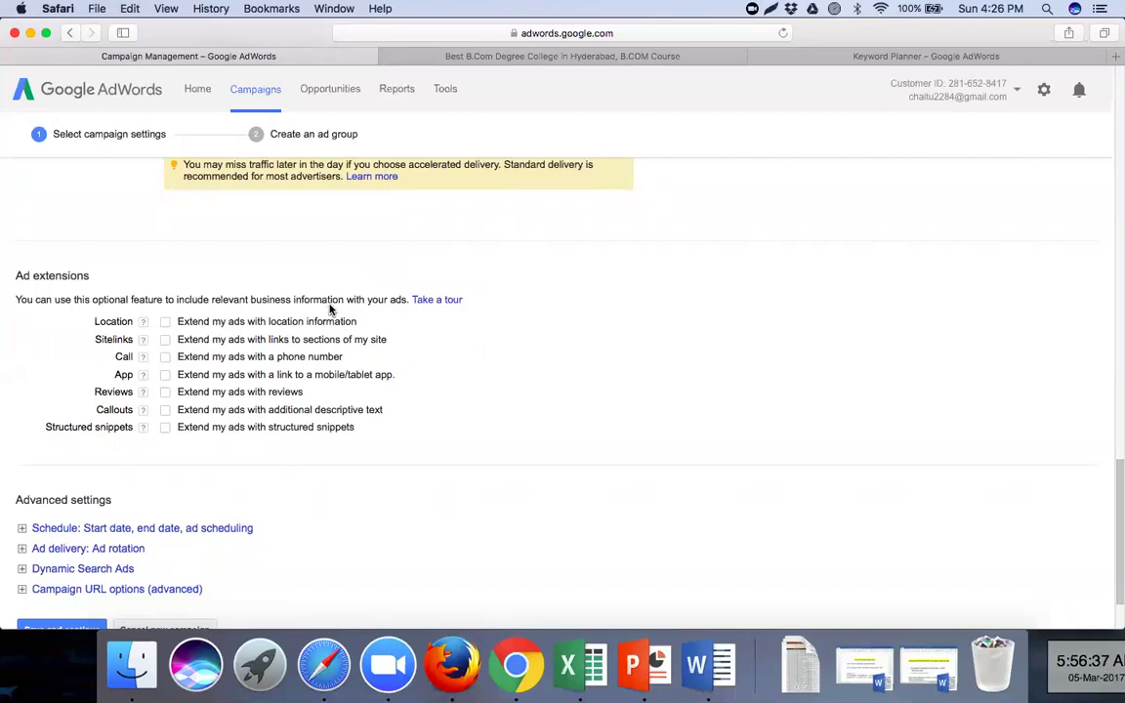
{"action": "scroll", "coordinate": [329, 310], "scroll_direction": "up", "scroll_amount": 10}
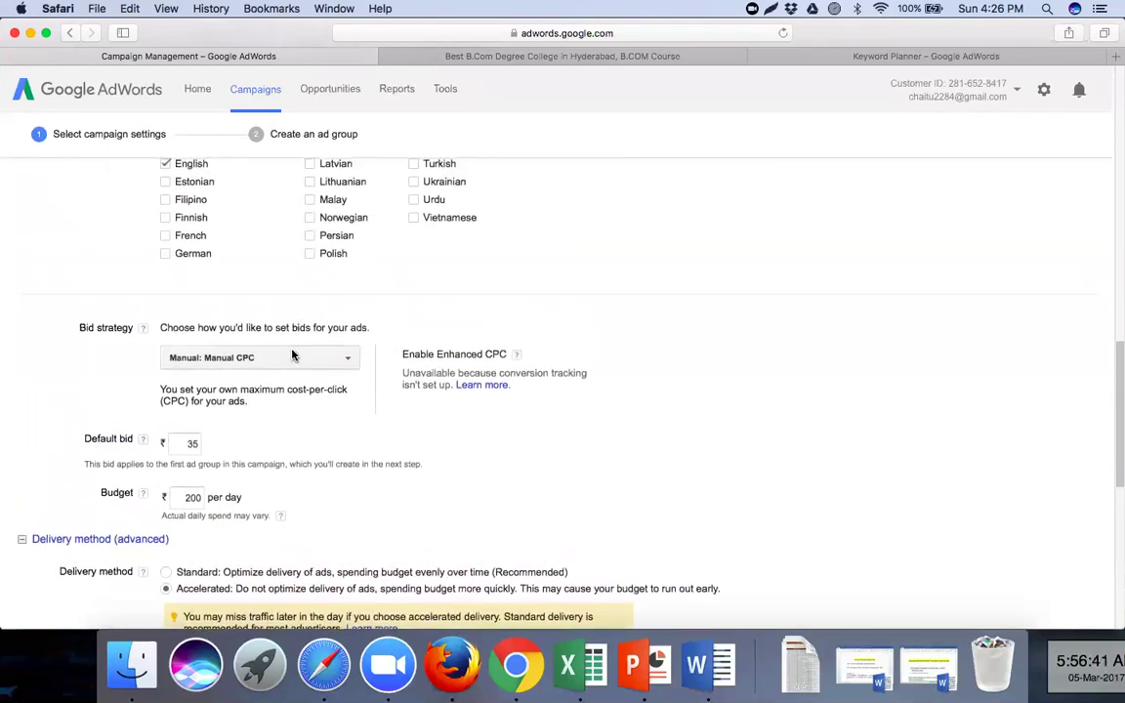
{"action": "scroll", "coordinate": [292, 355], "scroll_direction": "down", "scroll_amount": 4}
{"action": "scroll", "coordinate": [293, 355], "scroll_direction": "down", "scroll_amount": 3}
{"action": "scroll", "coordinate": [293, 355], "scroll_direction": "down", "scroll_amount": 4}
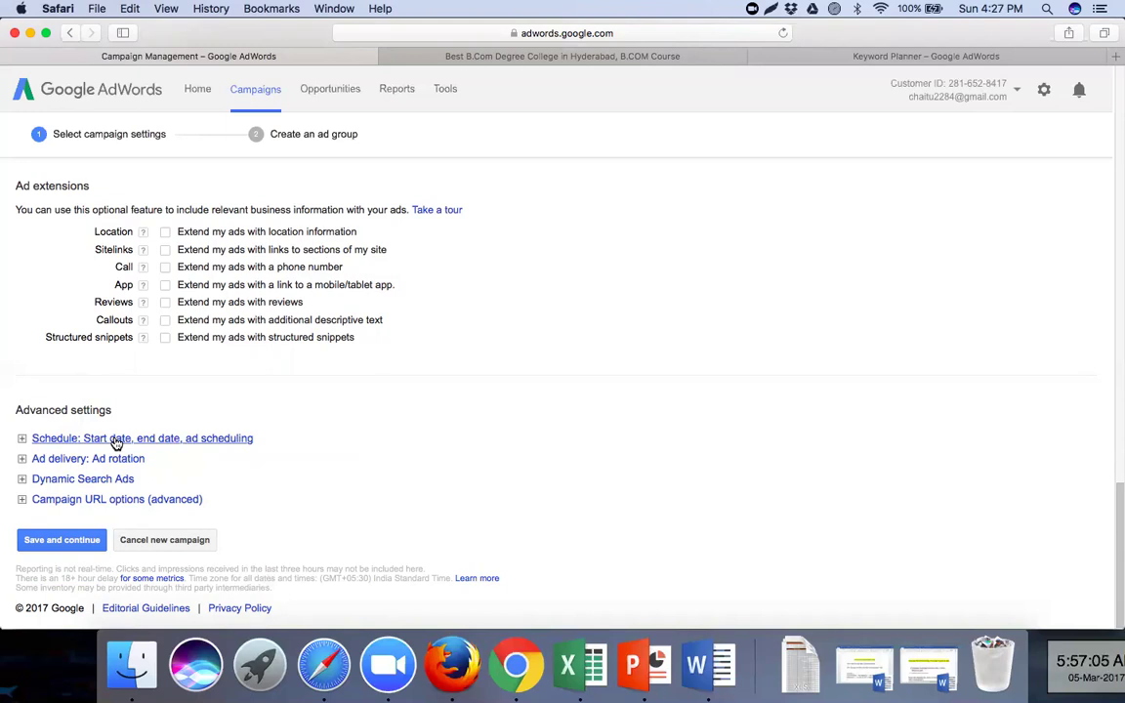
{"action": "left_click", "coordinate": [116, 440]}
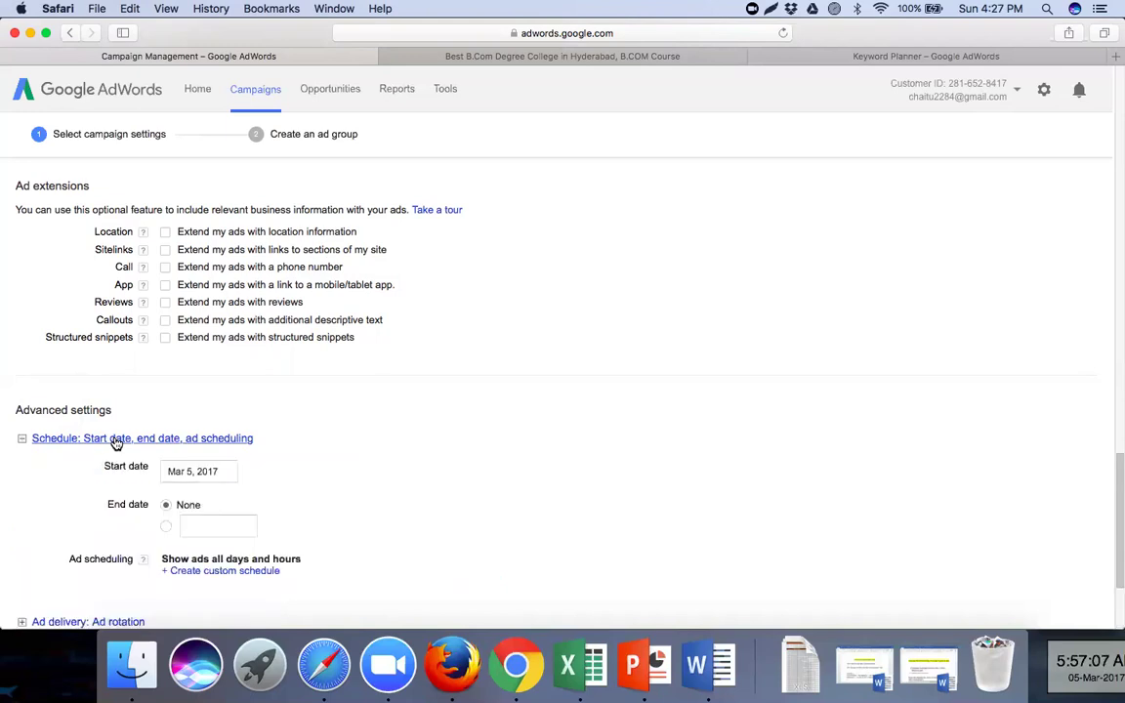
{"action": "scroll", "coordinate": [578, 338], "scroll_direction": "up", "scroll_amount": 15}
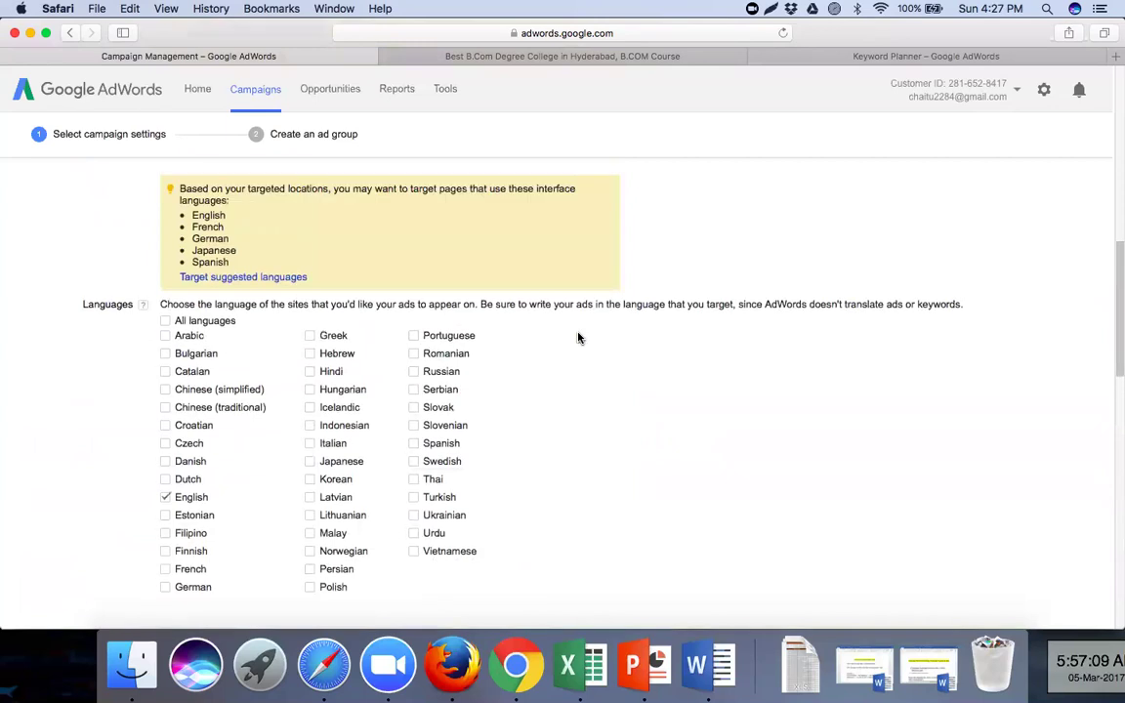
{"action": "scroll", "coordinate": [578, 338], "scroll_direction": "down", "scroll_amount": 15}
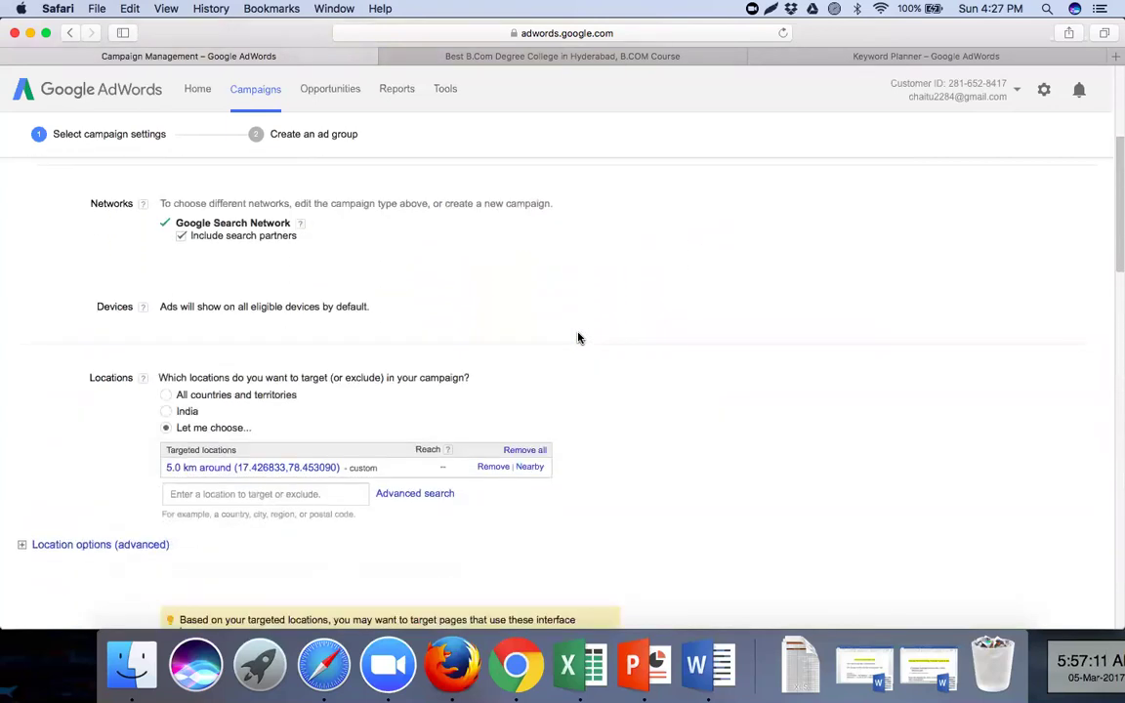
{"action": "scroll", "coordinate": [578, 338], "scroll_direction": "down", "scroll_amount": 10}
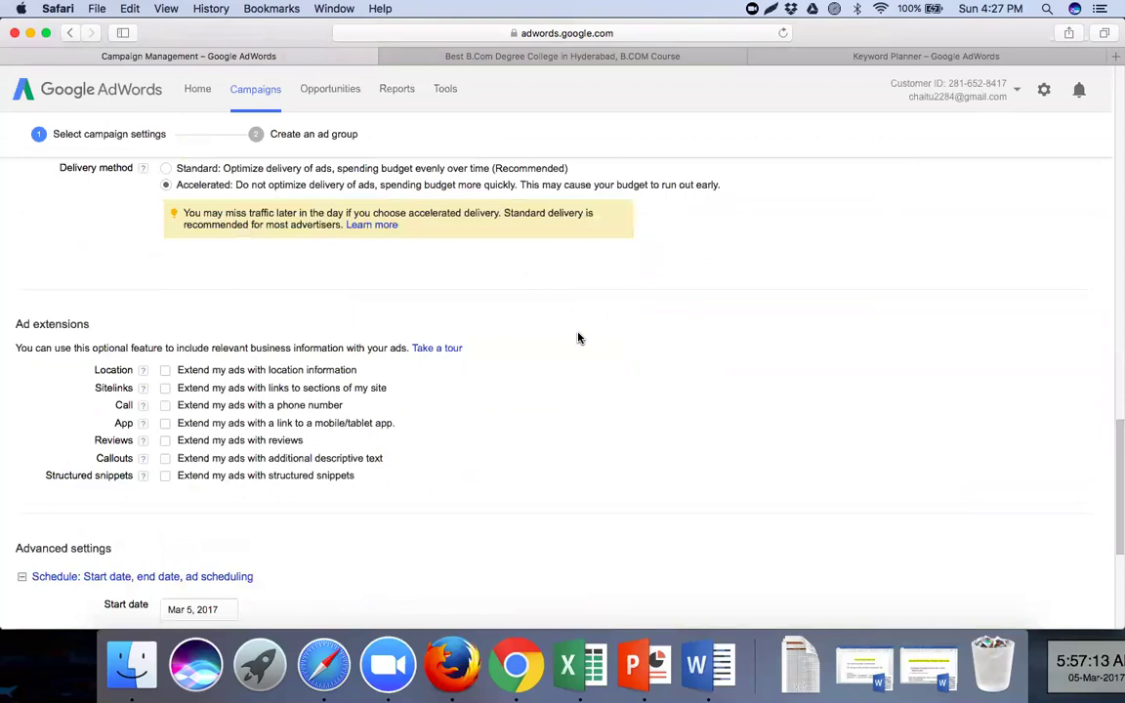
{"action": "scroll", "coordinate": [578, 338], "scroll_direction": "down", "scroll_amount": 5}
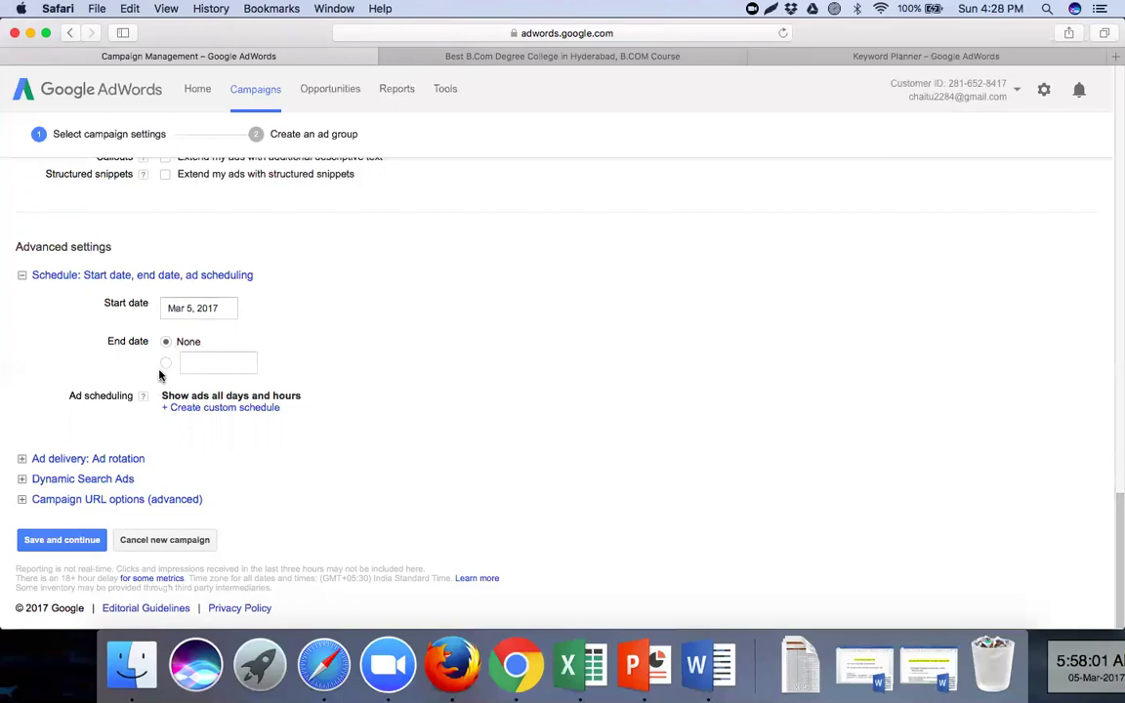
Choose the End date option and pick Mar 31, 2017 from the calendar
{"action": "left_click", "coordinate": [166, 363]}
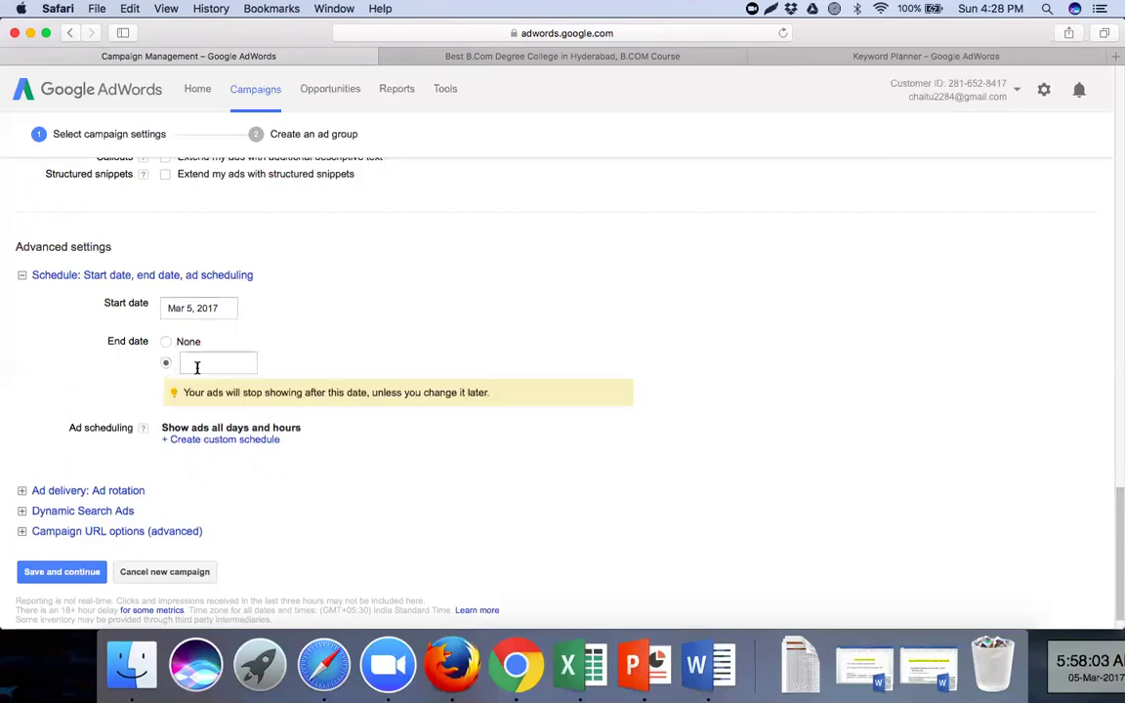
{"action": "left_click", "coordinate": [196, 367]}
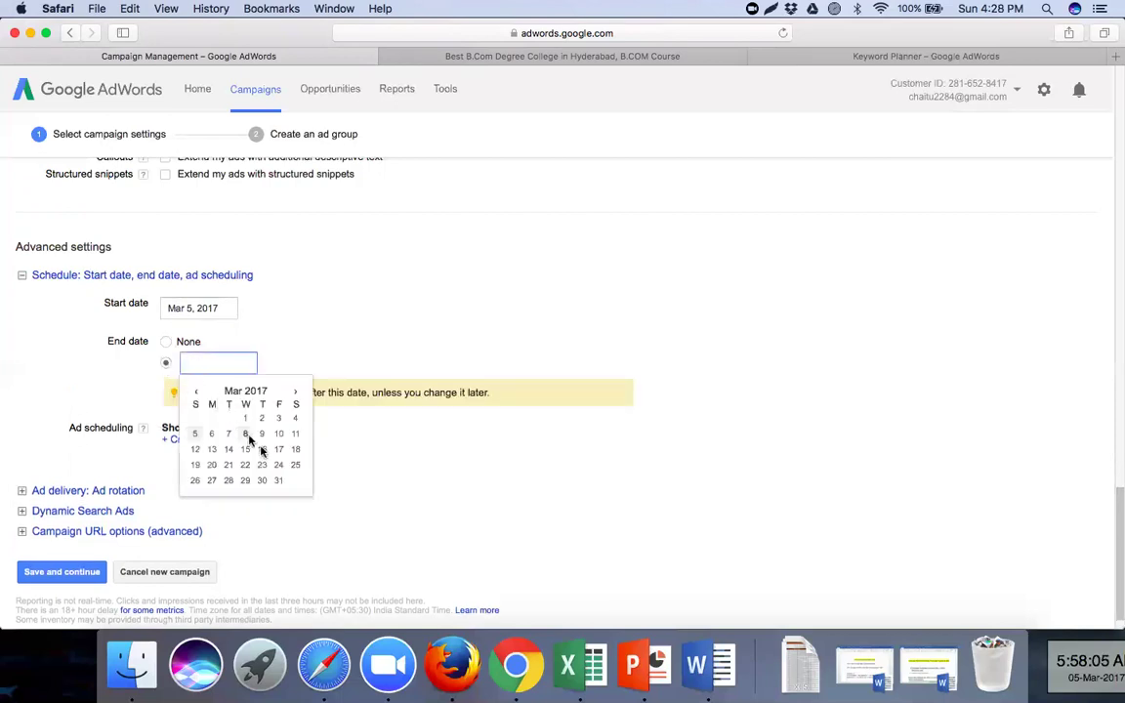
{"action": "left_click", "coordinate": [278, 481]}
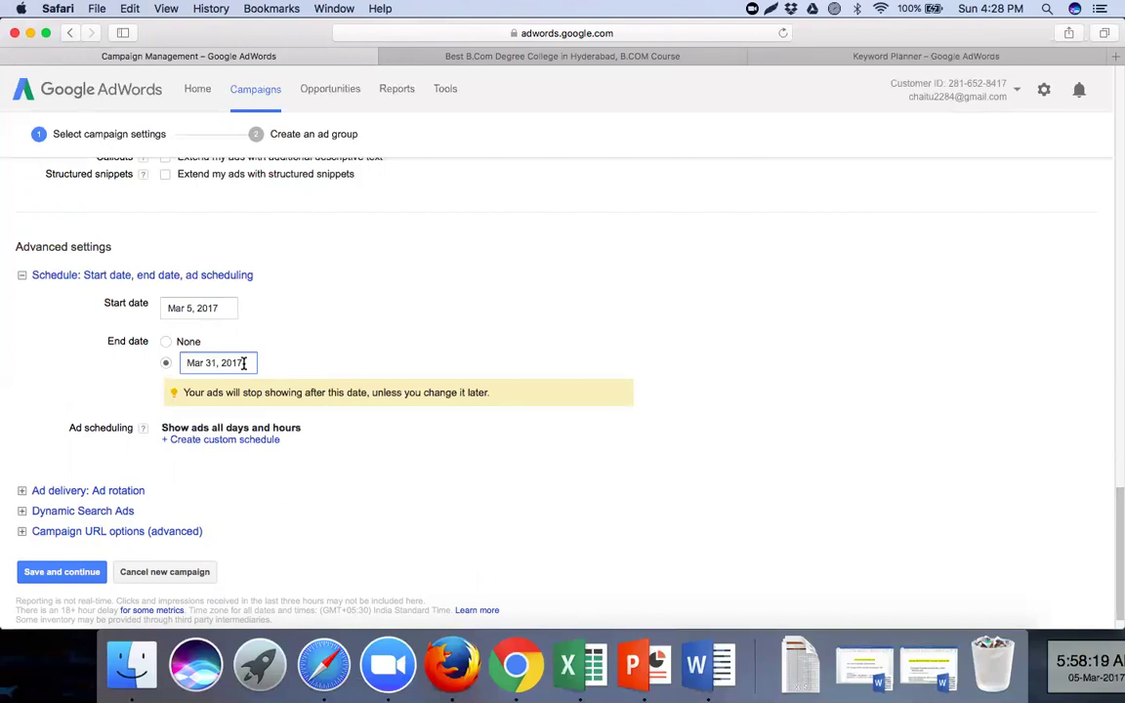
{"action": "left_click", "coordinate": [493, 60]}
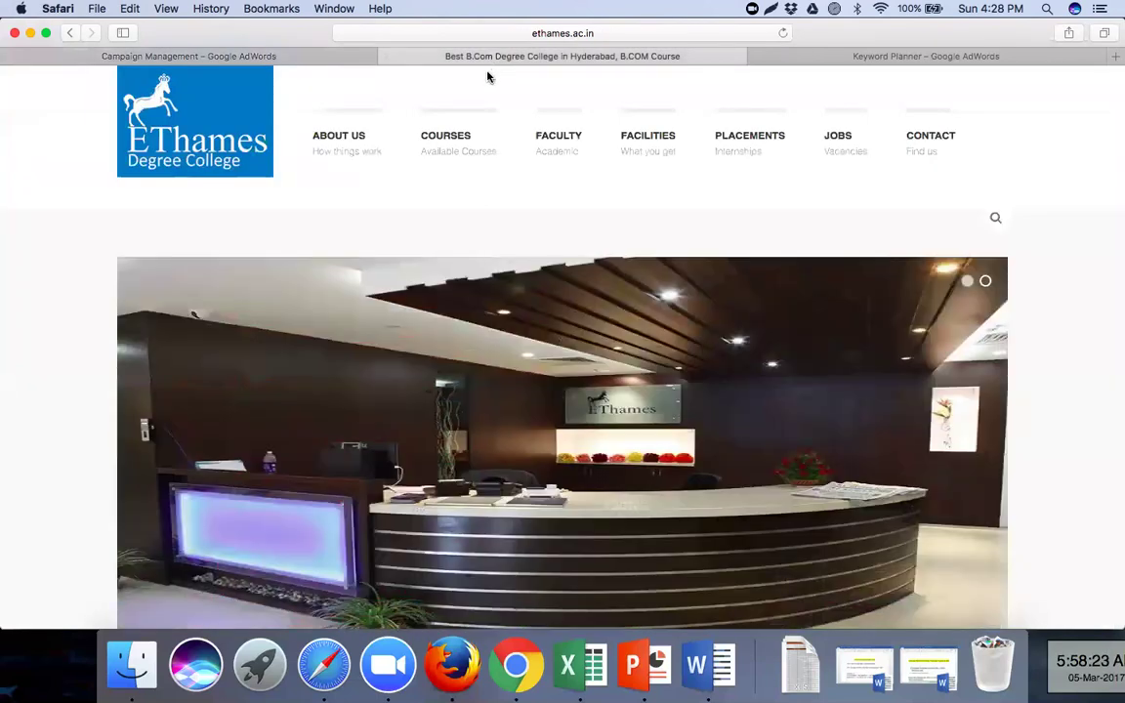
{"action": "left_click", "coordinate": [293, 61]}
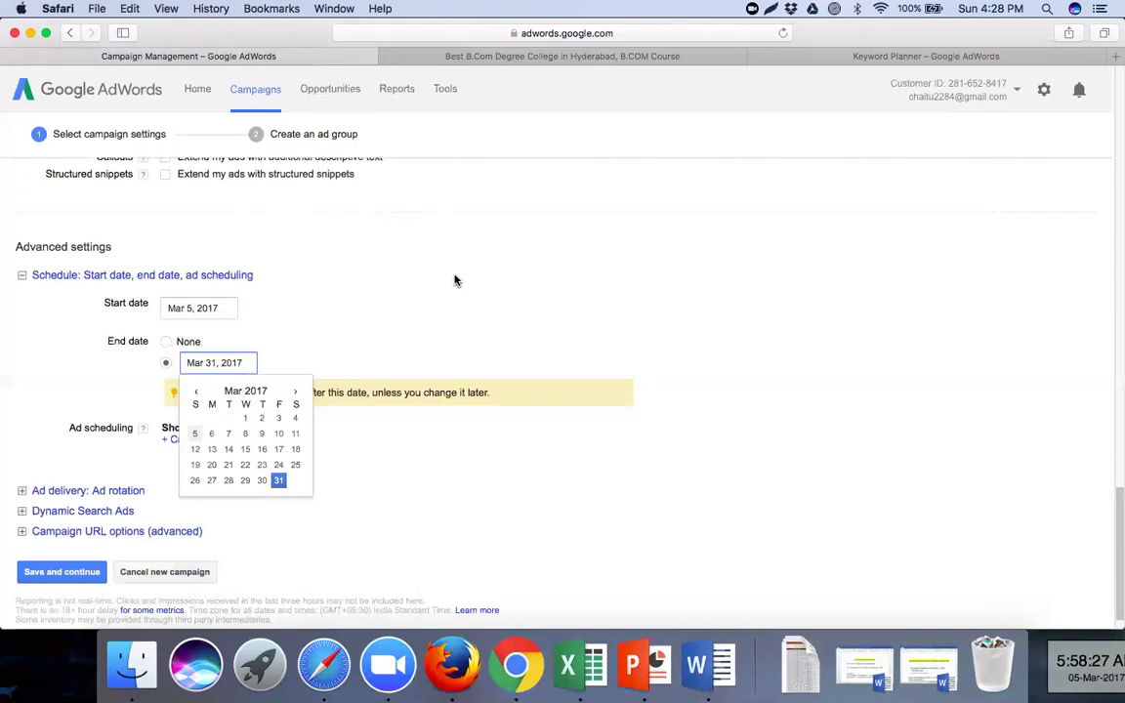
{"action": "left_click", "coordinate": [389, 319]}
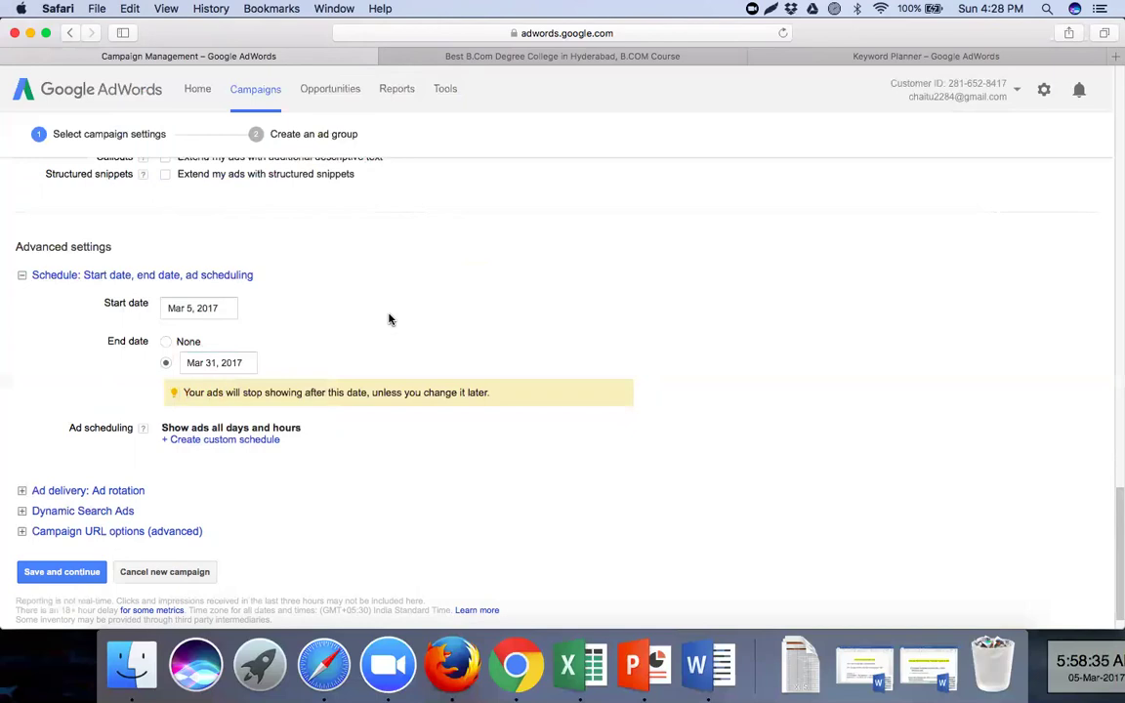
Create a custom ad schedule and open its All days day list
{"action": "left_click", "coordinate": [238, 445]}
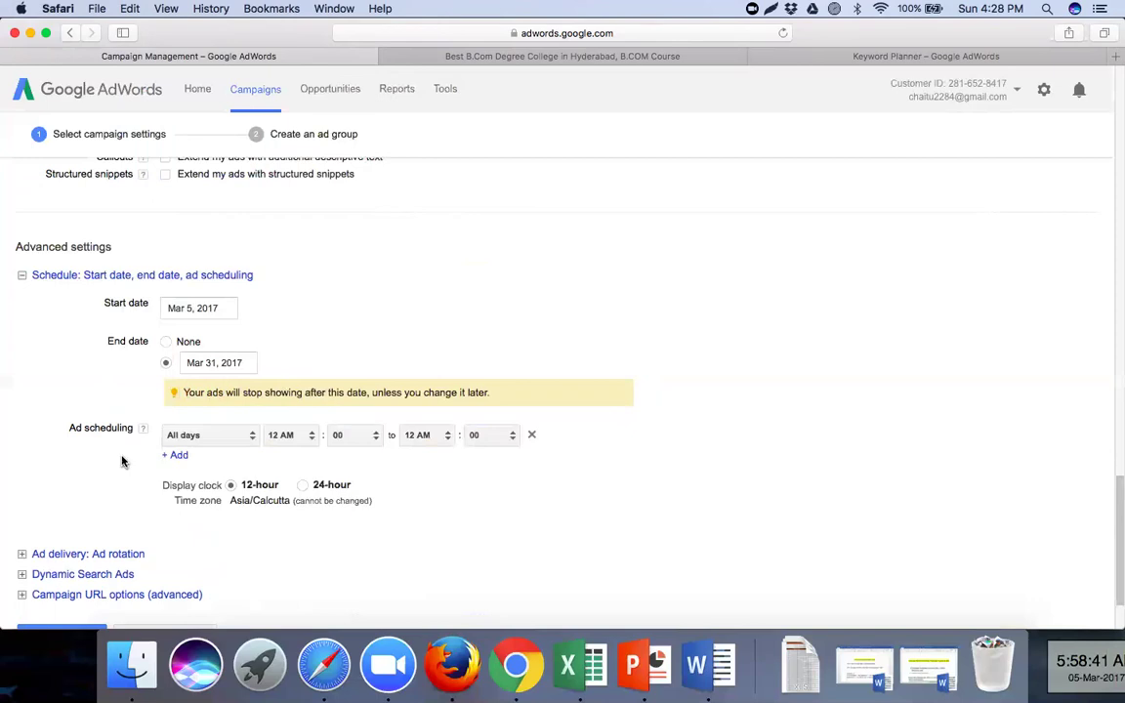
{"action": "scroll", "coordinate": [122, 460], "scroll_direction": "down", "scroll_amount": 3}
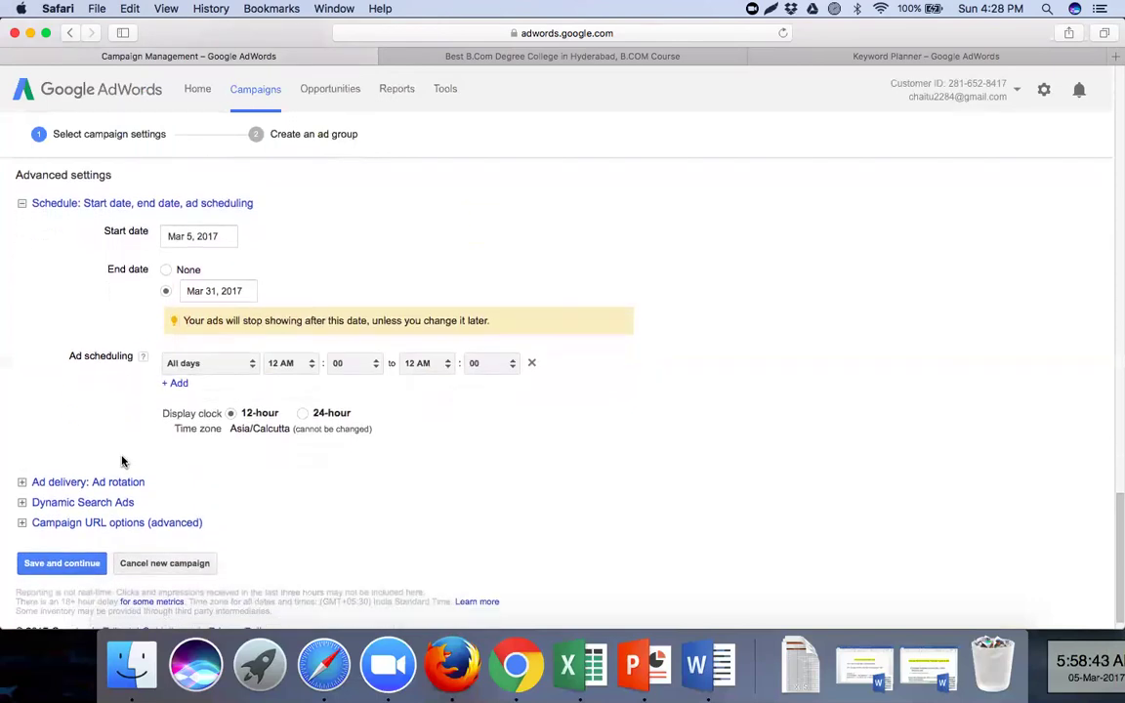
{"action": "left_click", "coordinate": [253, 368]}
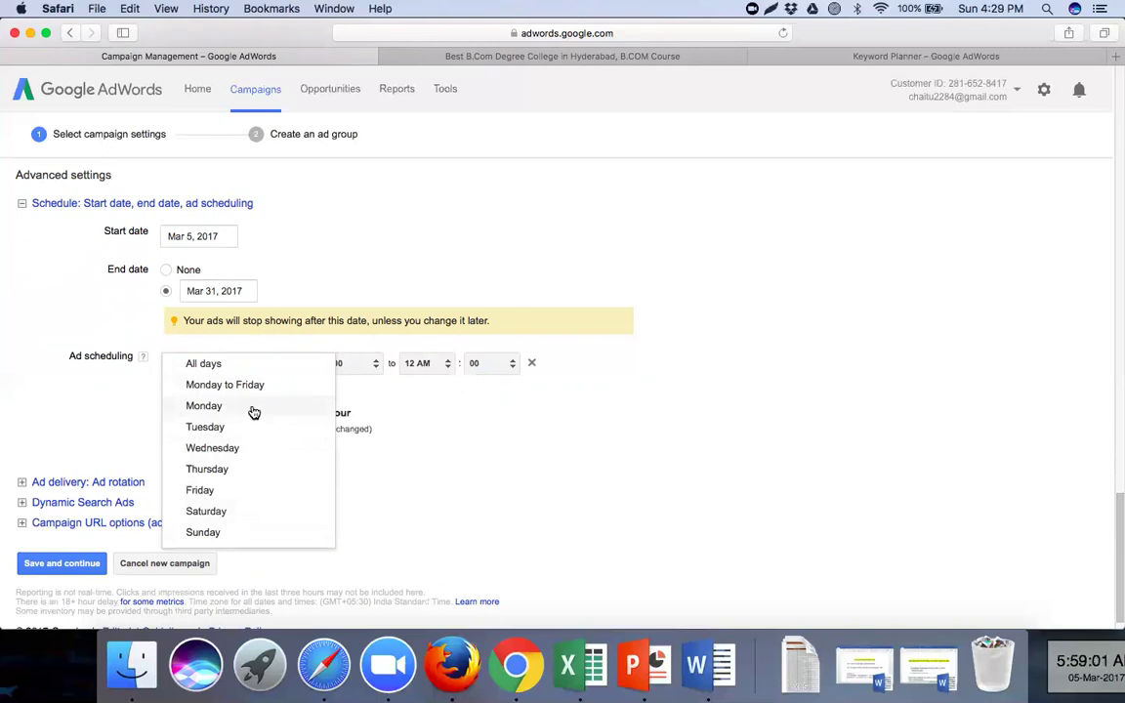
{"action": "left_click", "coordinate": [580, 56]}
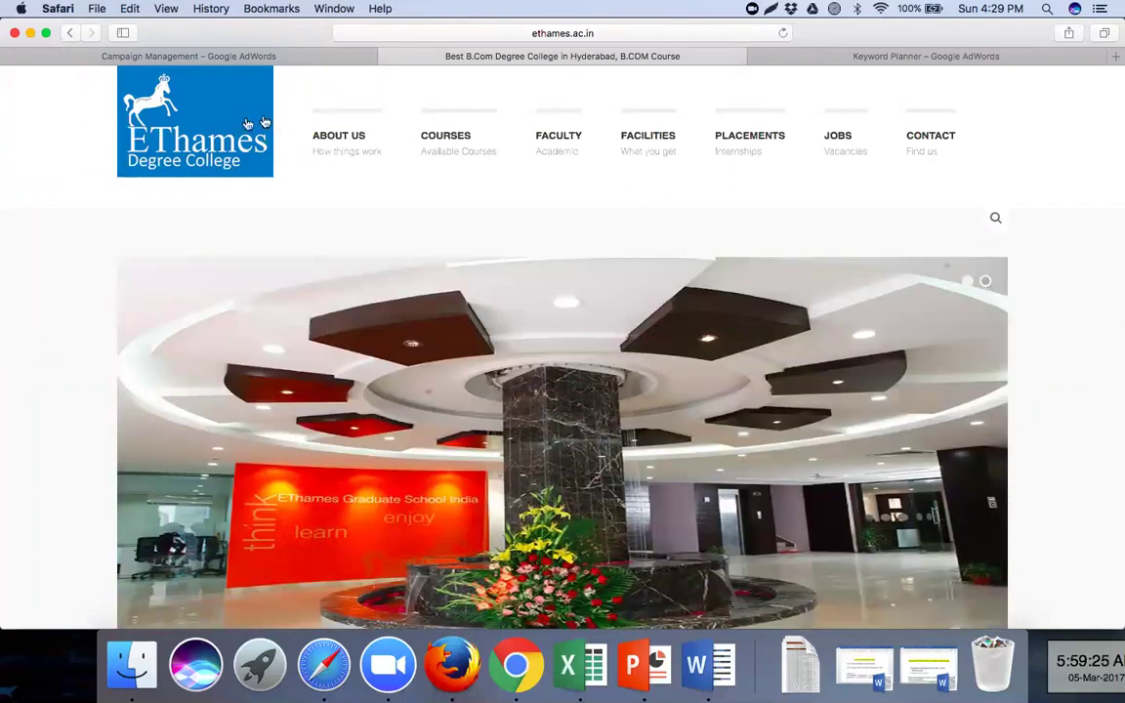
{"action": "left_click", "coordinate": [302, 62]}
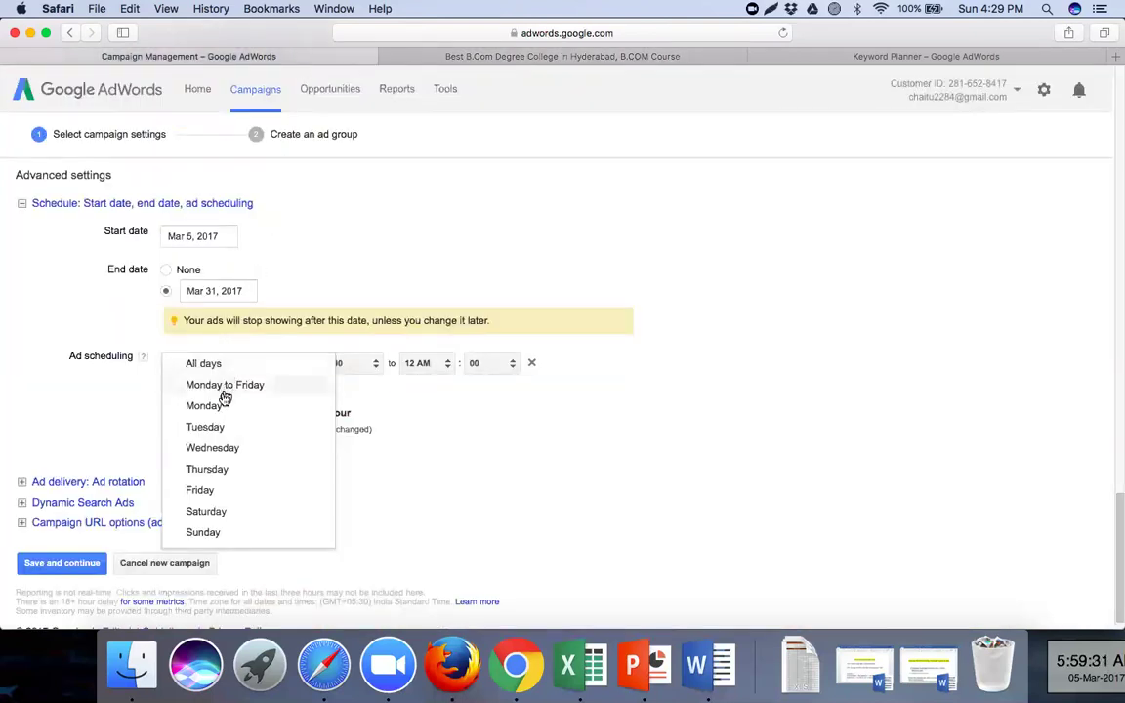
{"action": "left_click", "coordinate": [394, 290]}
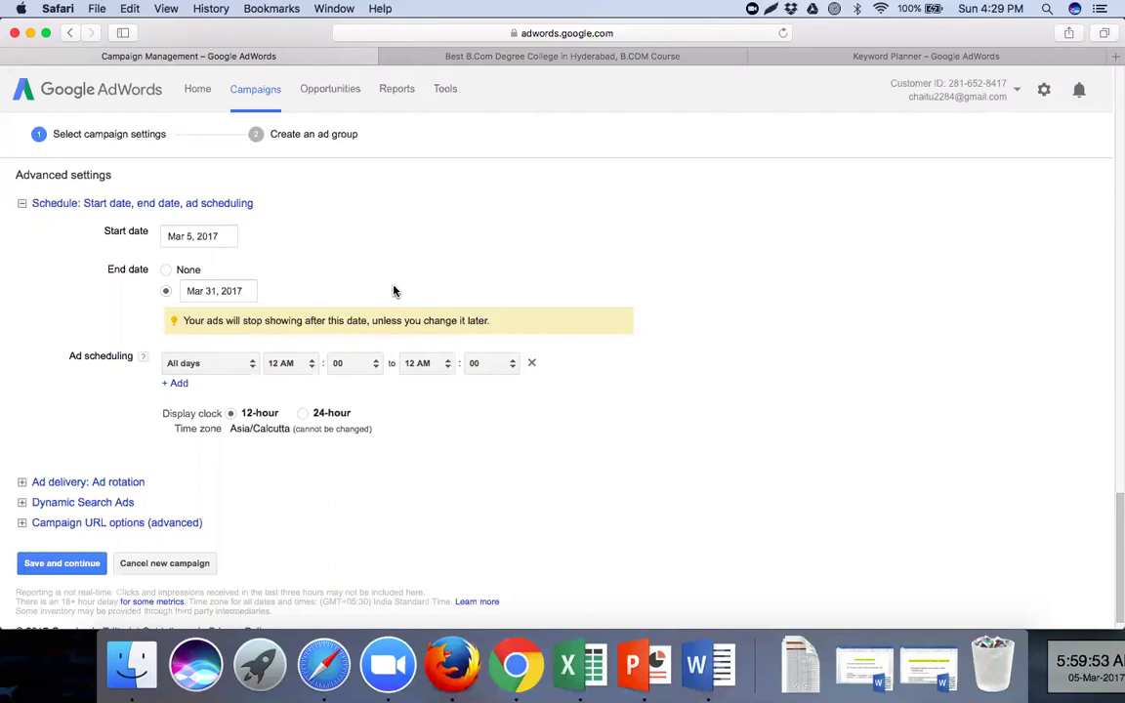
{"action": "left_click", "coordinate": [250, 364]}
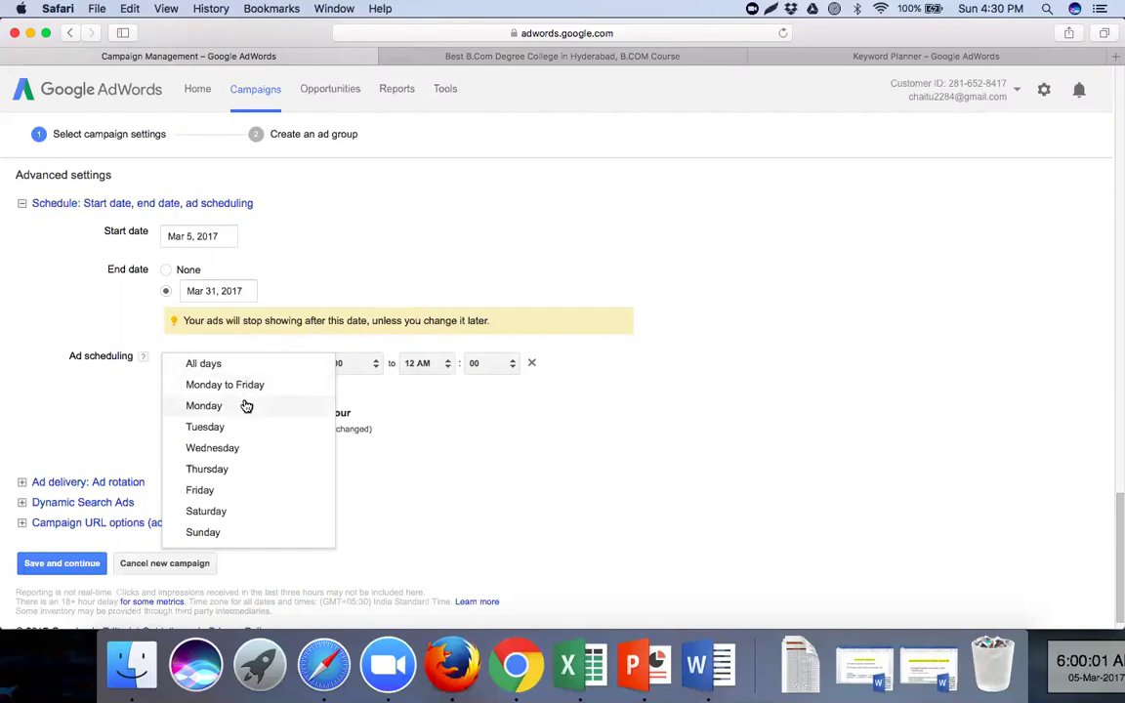
Set the first scheduling slot to Monday, 1 PM to 3 PM
{"action": "left_click", "coordinate": [246, 406]}
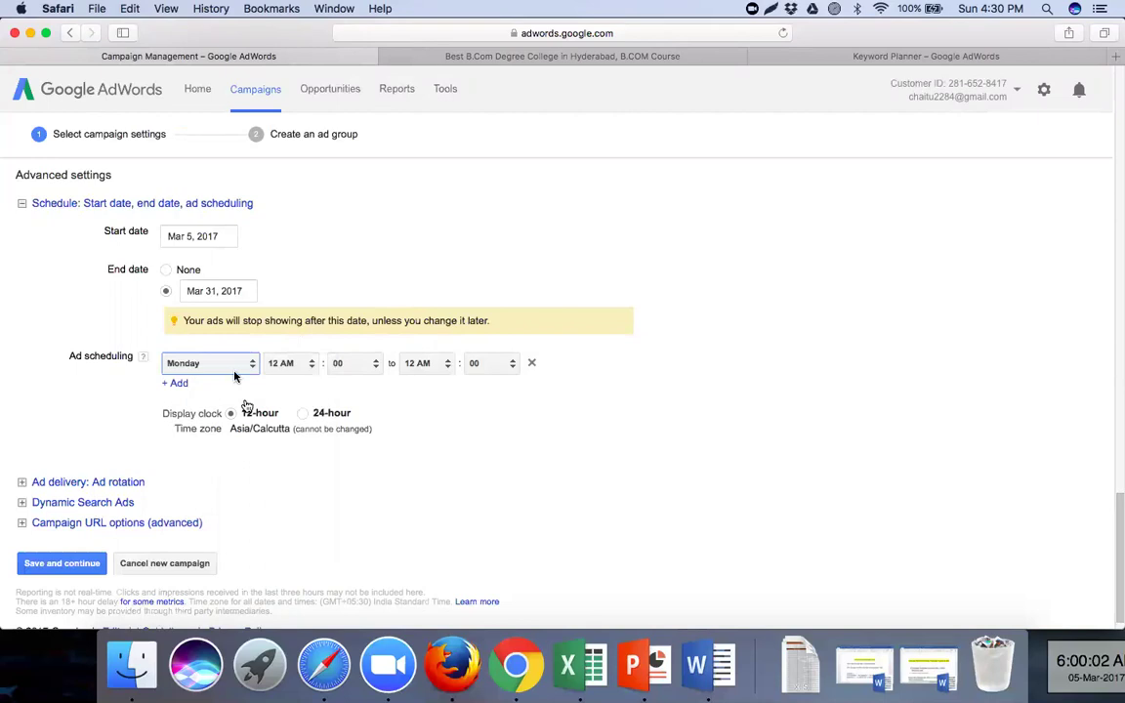
{"action": "left_click", "coordinate": [293, 364]}
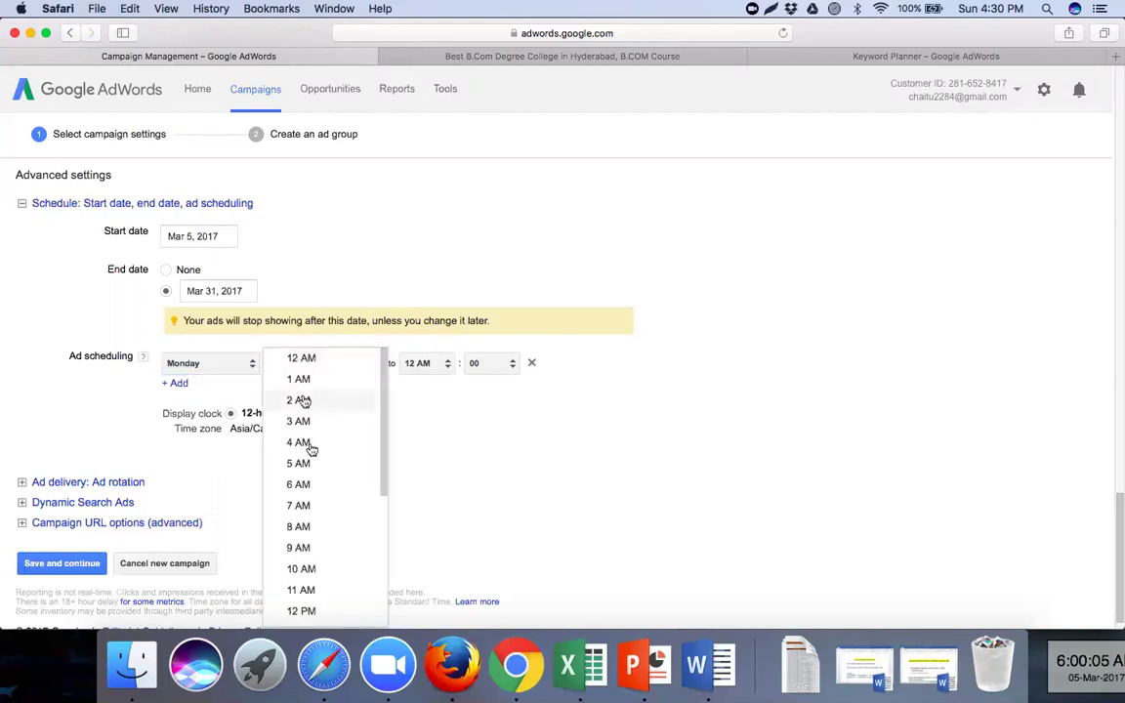
{"action": "scroll", "coordinate": [313, 499], "scroll_direction": "down", "scroll_amount": 3}
{"action": "scroll", "coordinate": [314, 498], "scroll_direction": "down", "scroll_amount": 1}
{"action": "scroll", "coordinate": [313, 499], "scroll_direction": "down", "scroll_amount": 1}
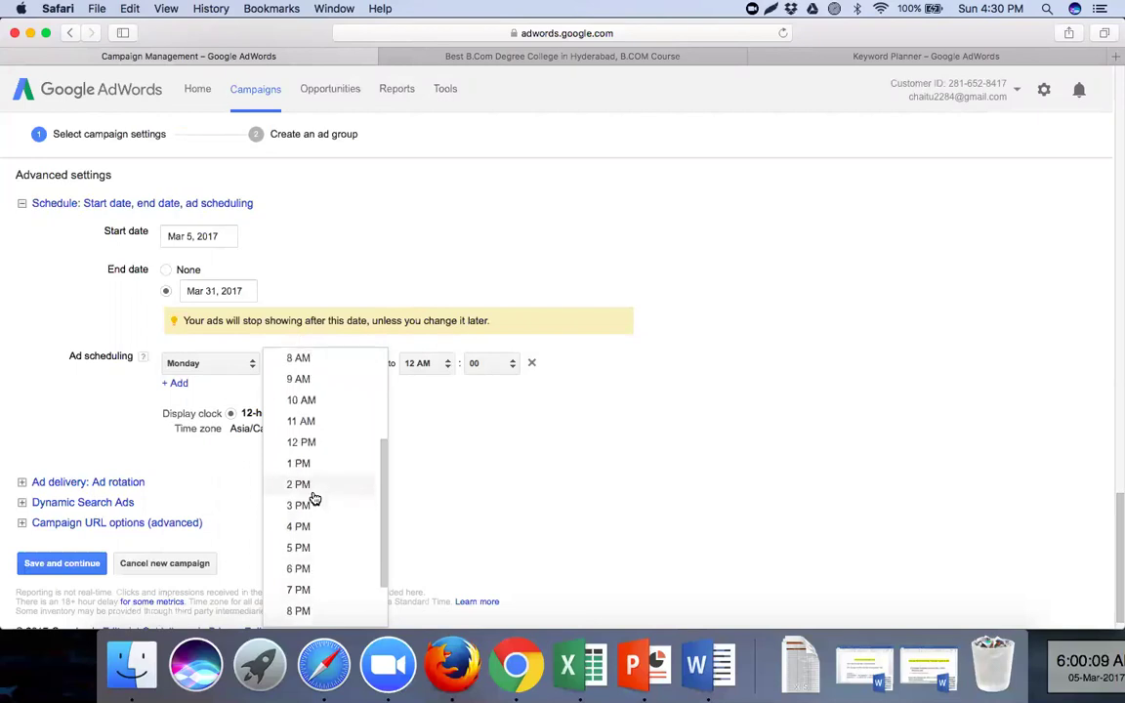
{"action": "left_click", "coordinate": [314, 465]}
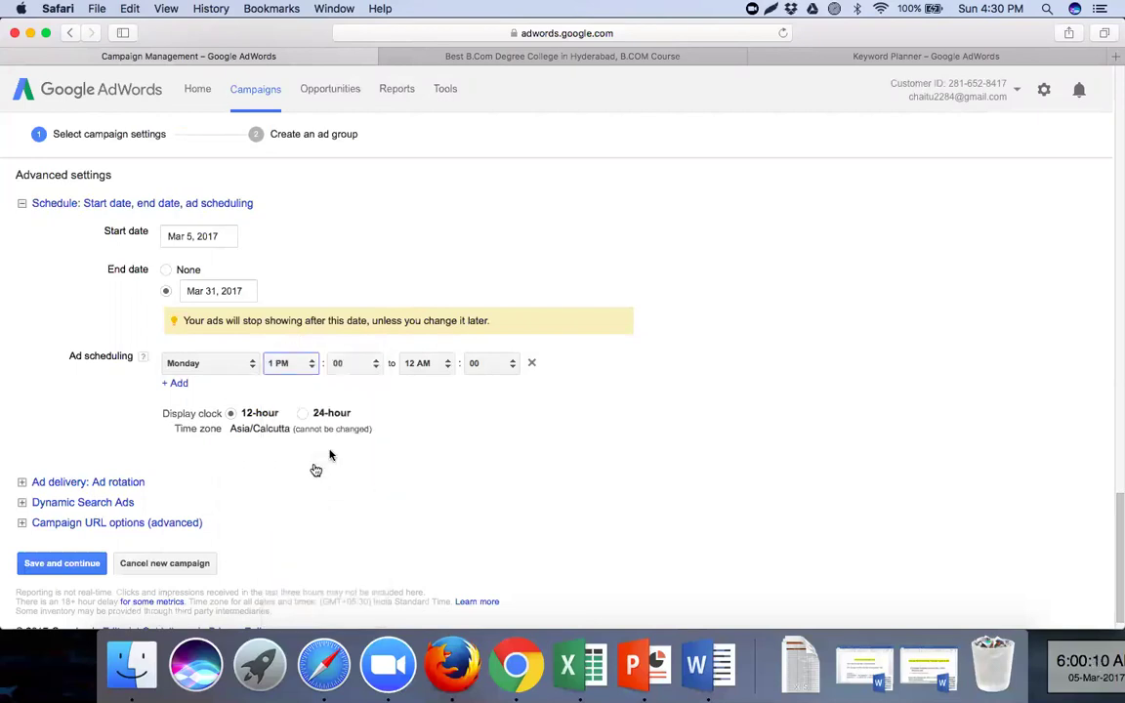
{"action": "left_click", "coordinate": [427, 368]}
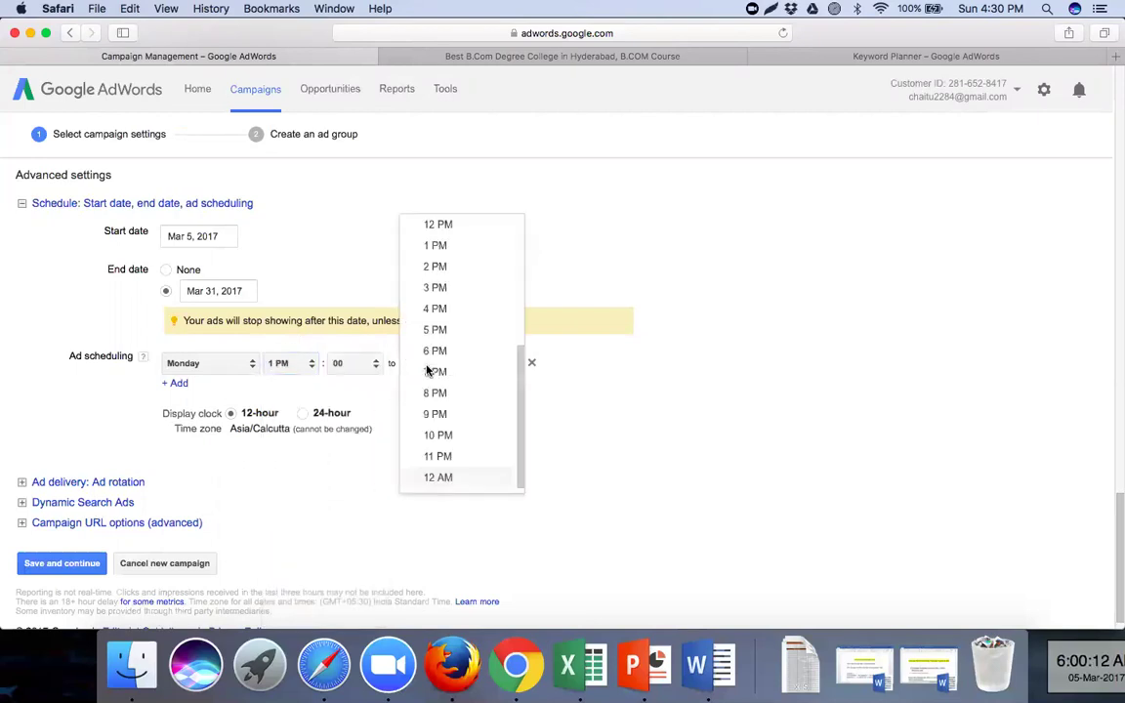
{"action": "left_click", "coordinate": [461, 293]}
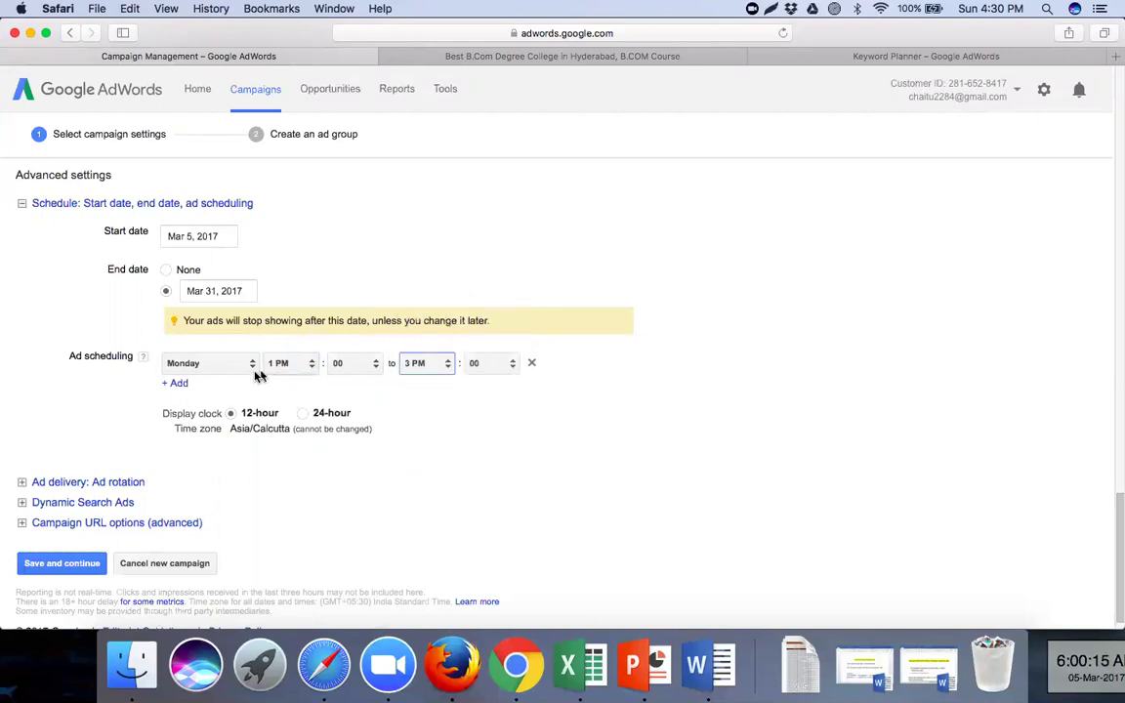
Add a second slot for Monday from 9 PM to 10 PM
{"action": "left_click", "coordinate": [181, 384]}
{"action": "left_click", "coordinate": [238, 397]}
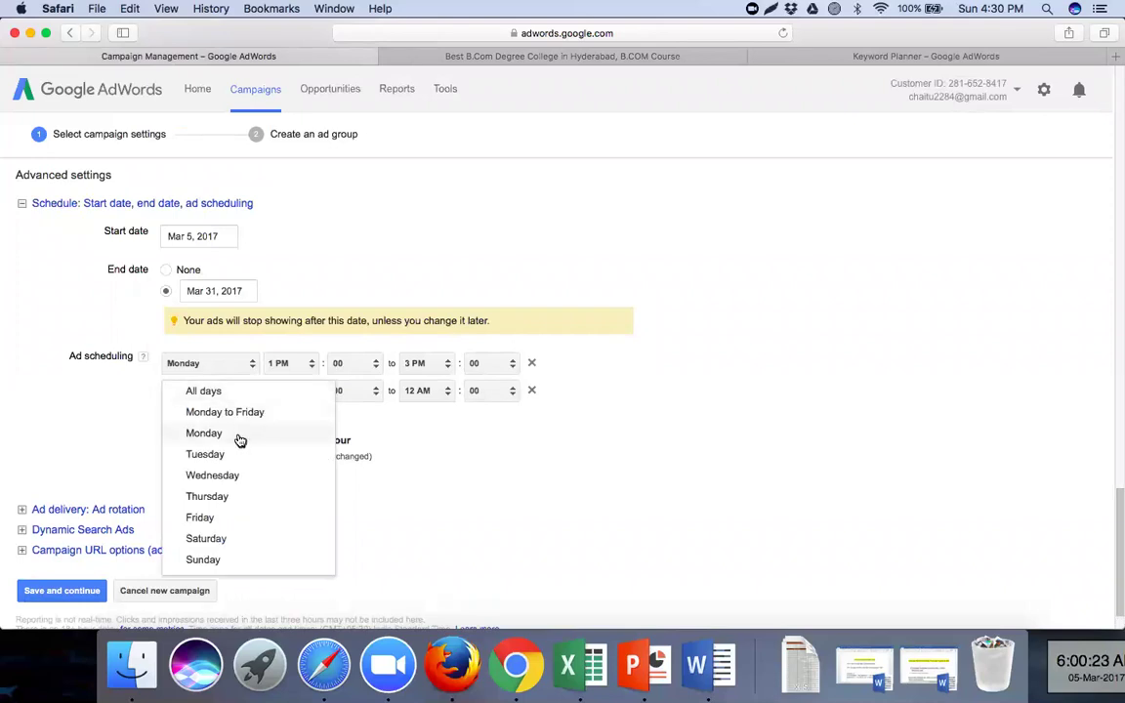
{"action": "left_click", "coordinate": [239, 436]}
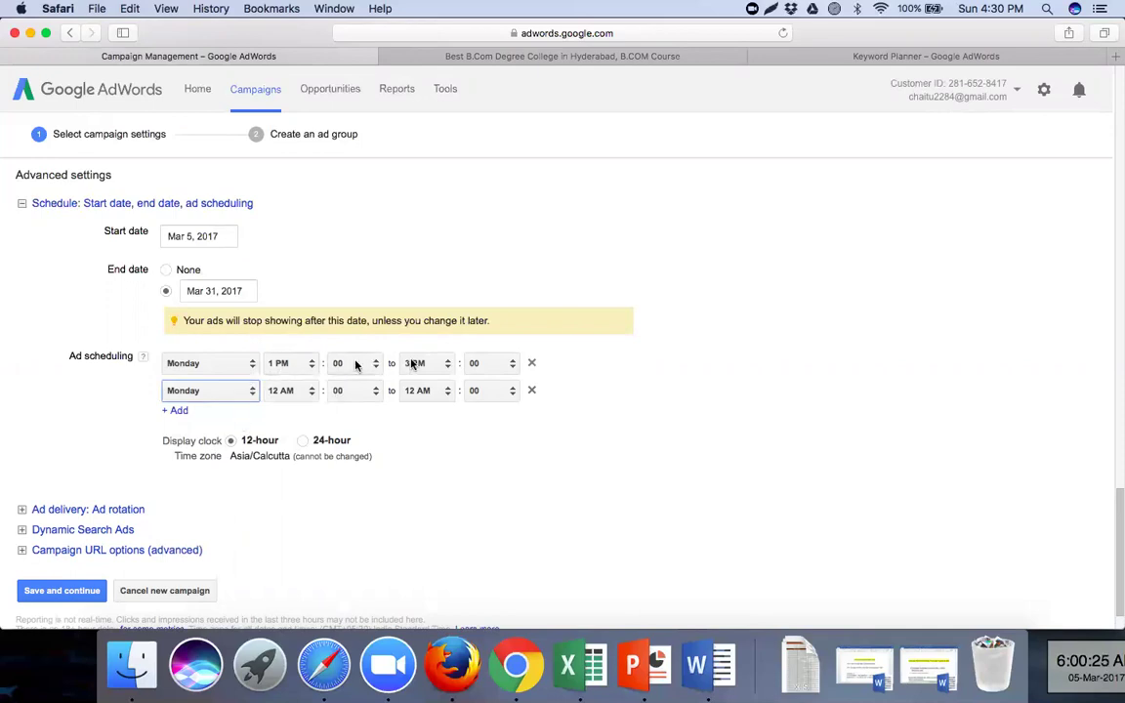
{"action": "left_click", "coordinate": [301, 392]}
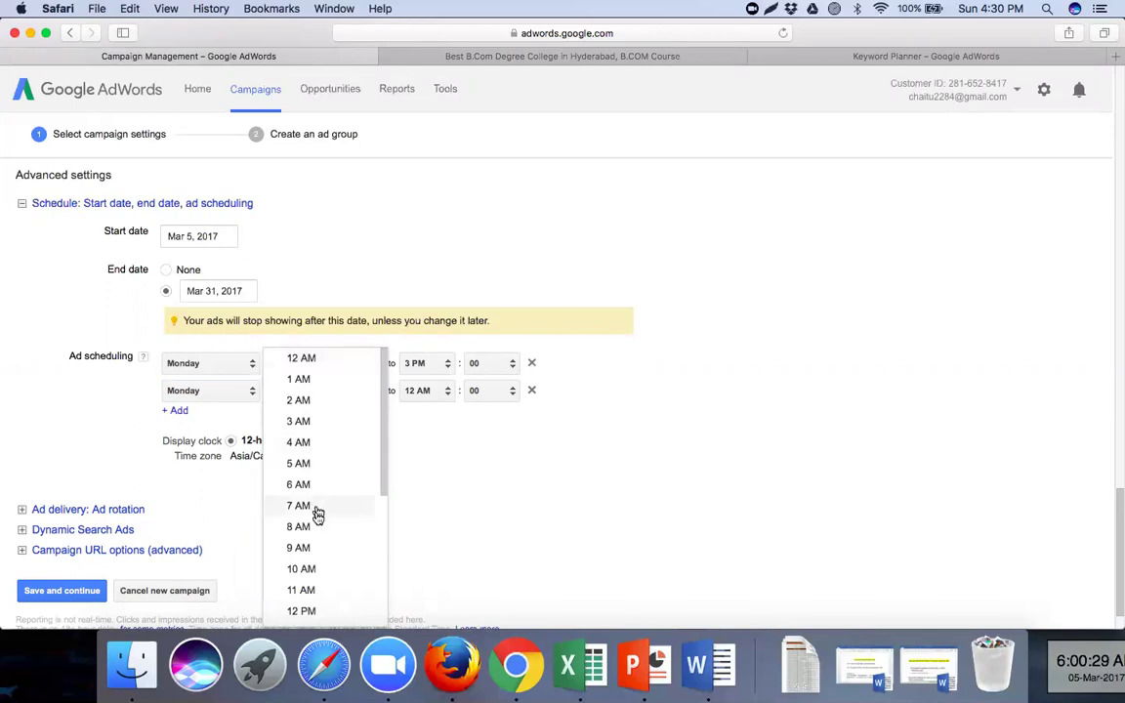
{"action": "scroll", "coordinate": [317, 550], "scroll_direction": "down", "scroll_amount": 5}
{"action": "scroll", "coordinate": [317, 552], "scroll_direction": "down", "scroll_amount": 2}
{"action": "left_click", "coordinate": [317, 576]}
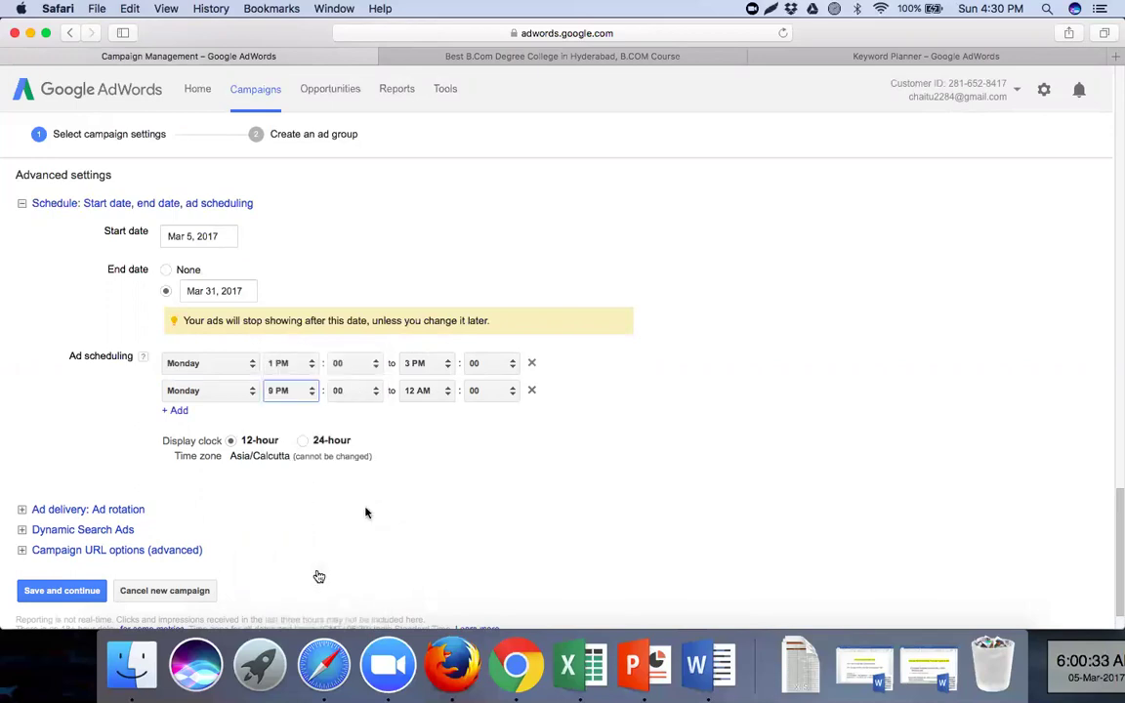
{"action": "left_click", "coordinate": [445, 392]}
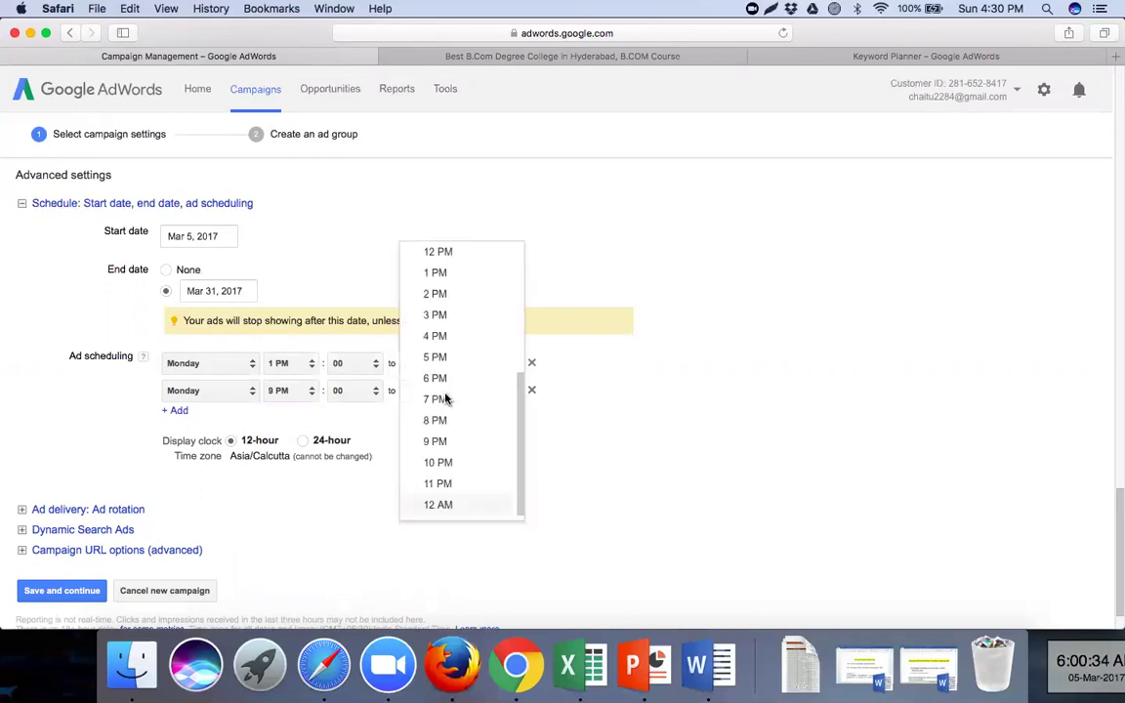
{"action": "left_click", "coordinate": [455, 462]}
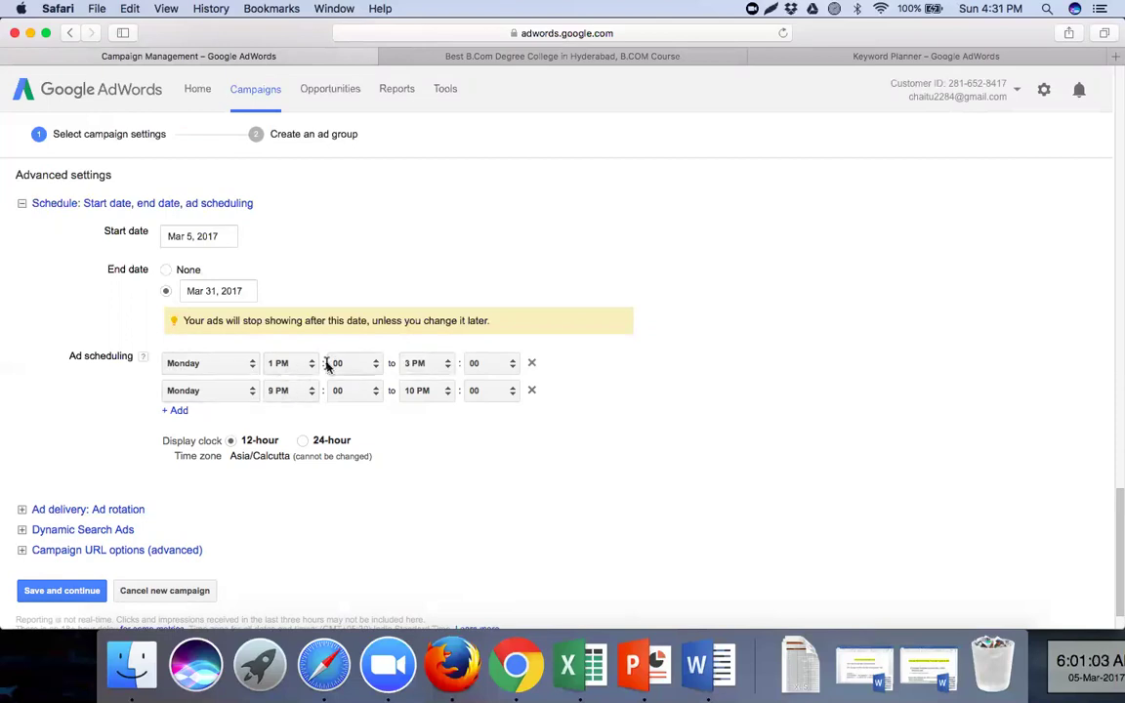
Add a third slot for Friday from 1 PM to 10 PM, plus a fourth empty row
{"action": "left_click", "coordinate": [185, 413]}
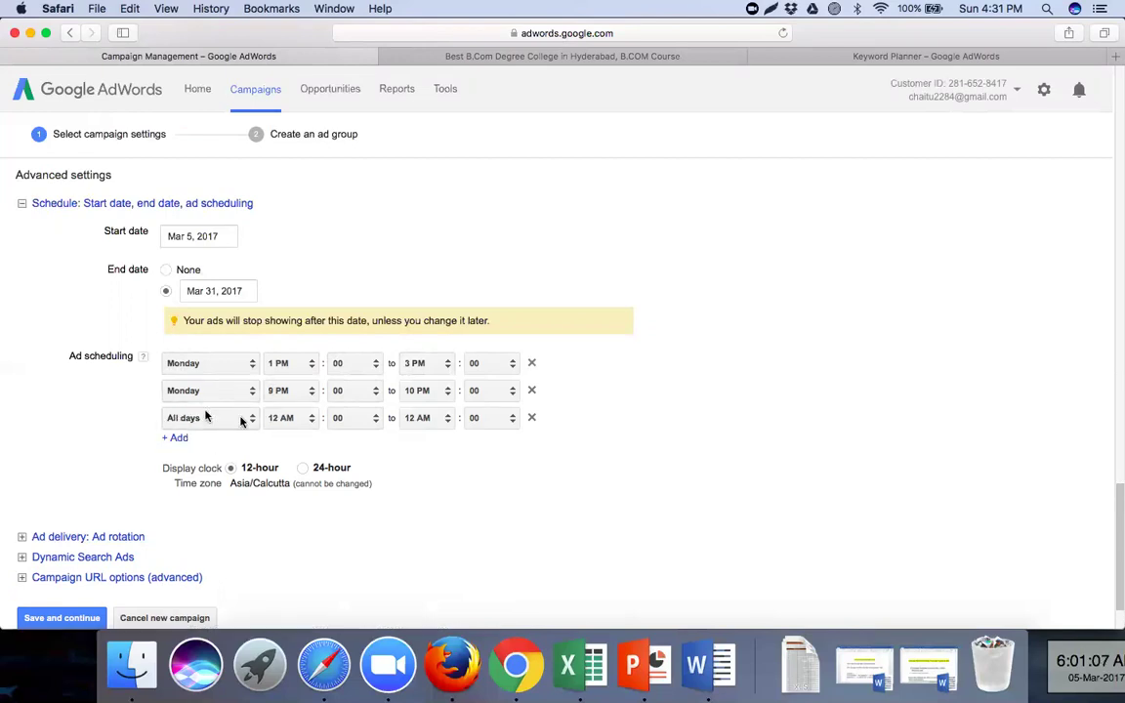
{"action": "left_click", "coordinate": [246, 418]}
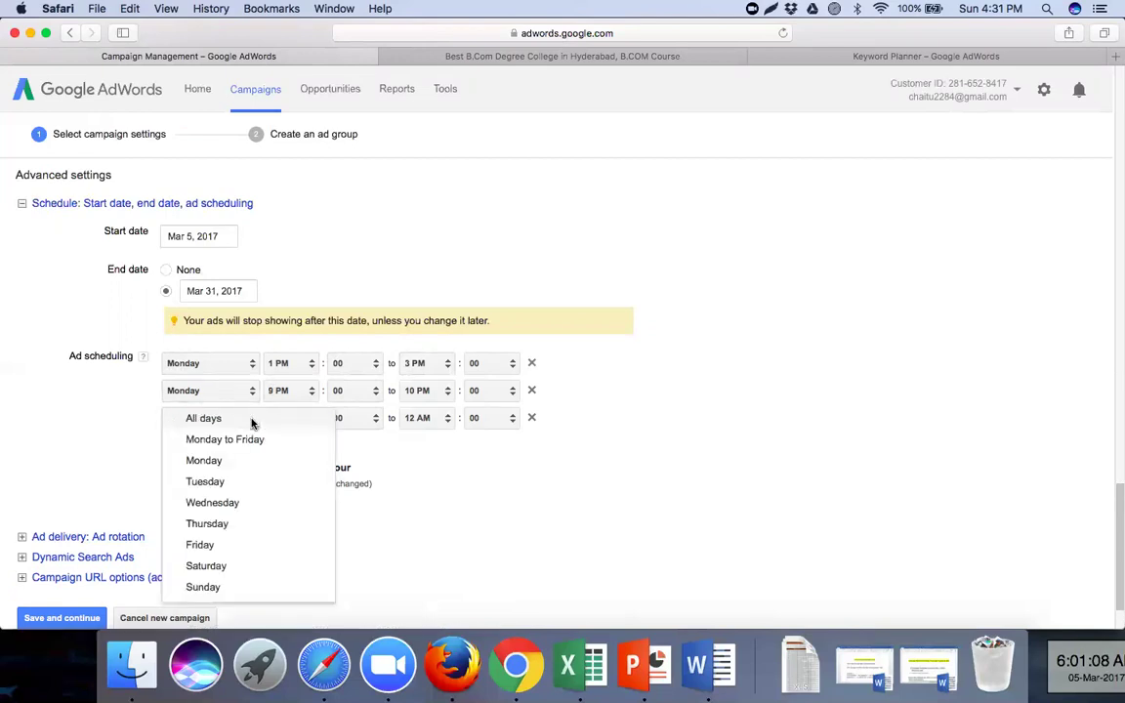
{"action": "left_click", "coordinate": [246, 545]}
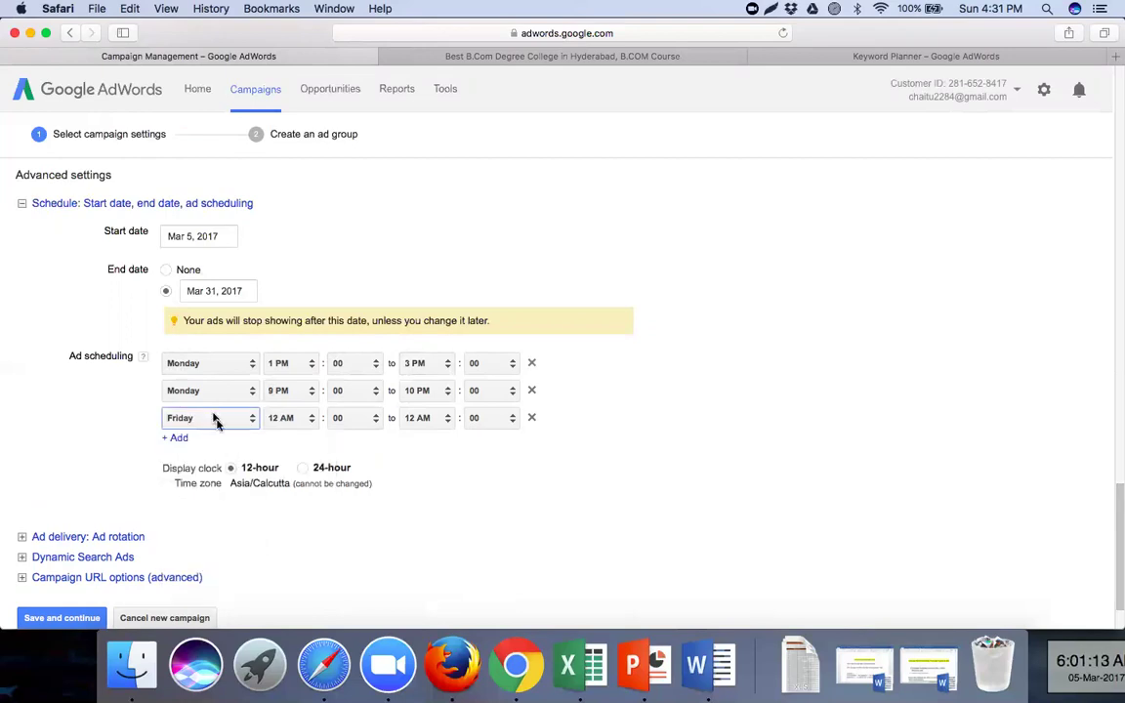
{"action": "left_click", "coordinate": [294, 421]}
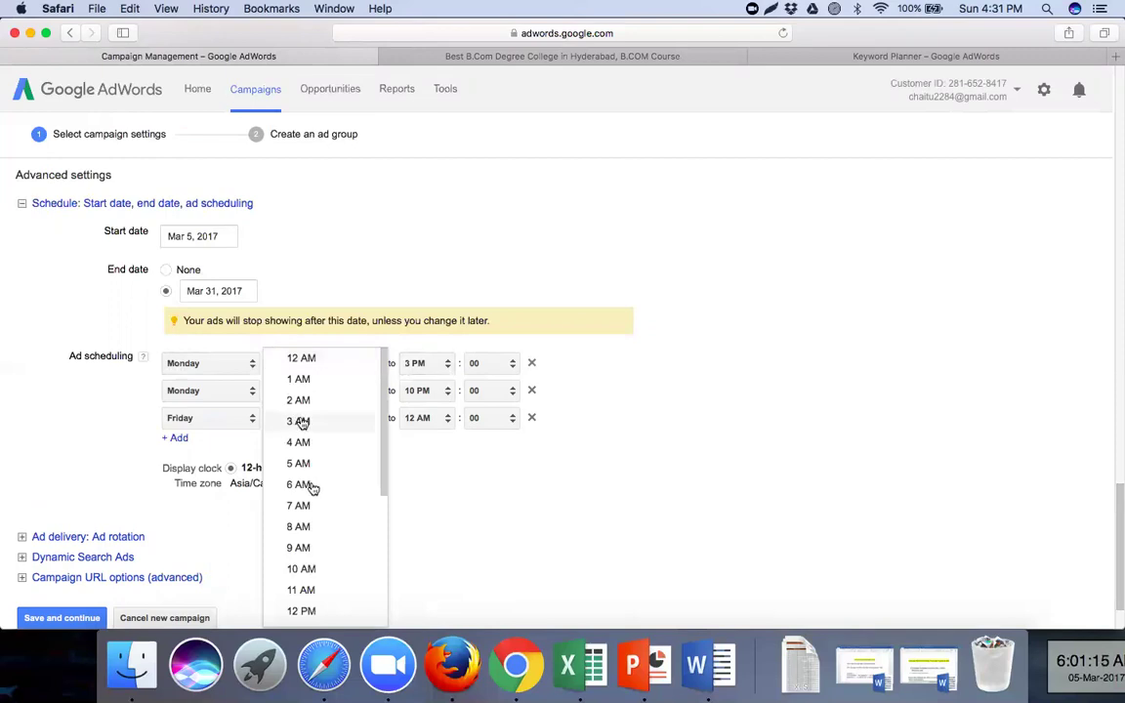
{"action": "scroll", "coordinate": [311, 551], "scroll_direction": "down", "scroll_amount": 5}
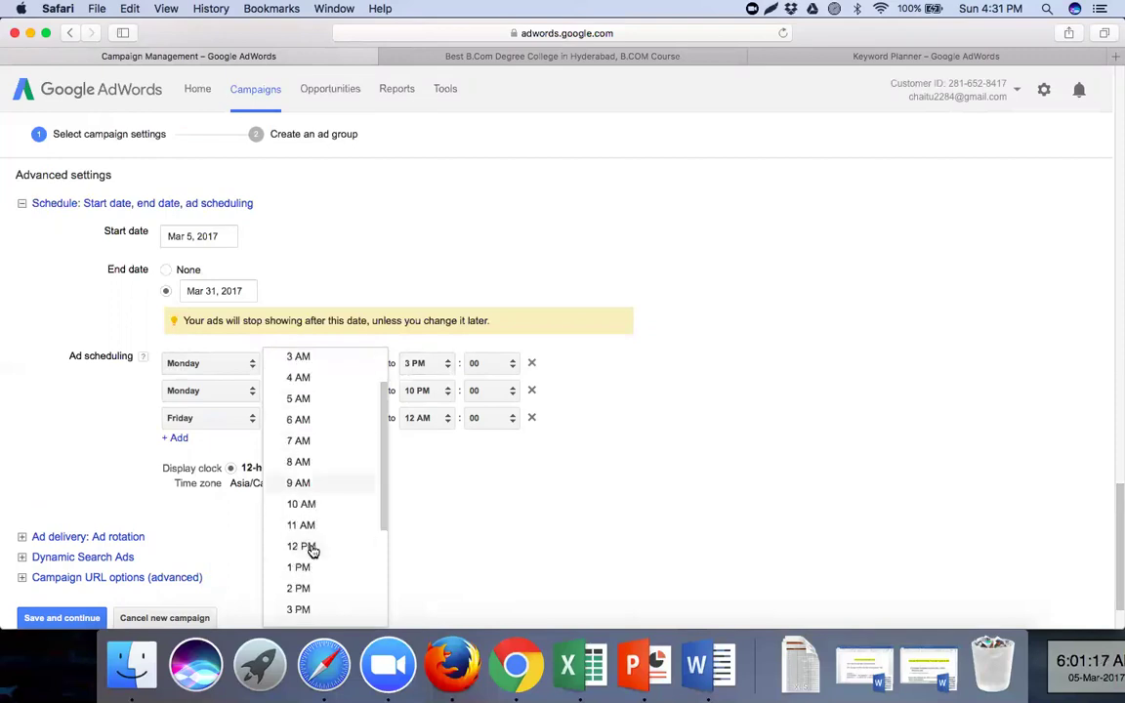
{"action": "left_click", "coordinate": [312, 536]}
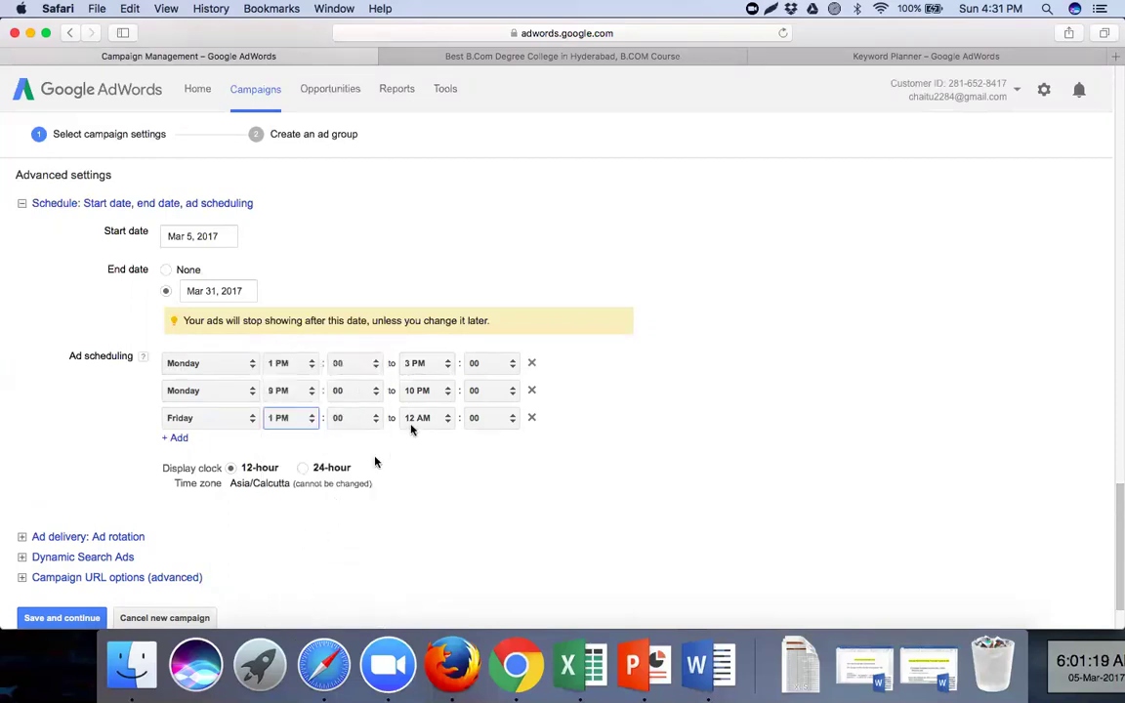
{"action": "left_click", "coordinate": [417, 420]}
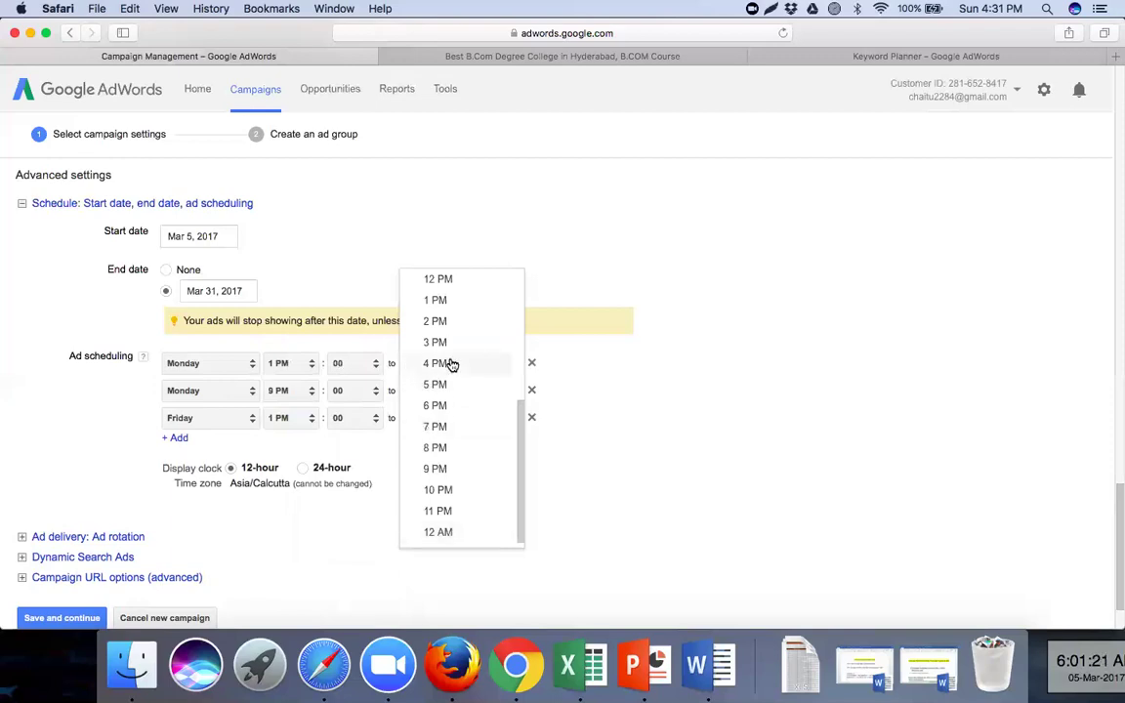
{"action": "left_click", "coordinate": [453, 390]}
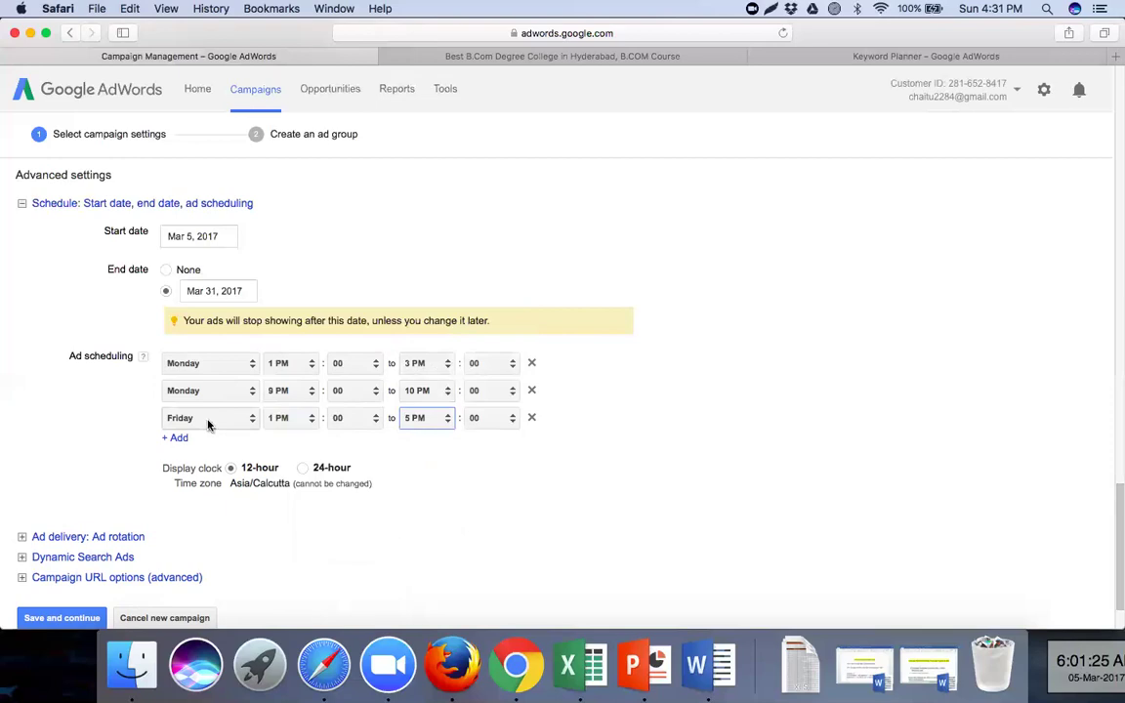
{"action": "left_click", "coordinate": [435, 420]}
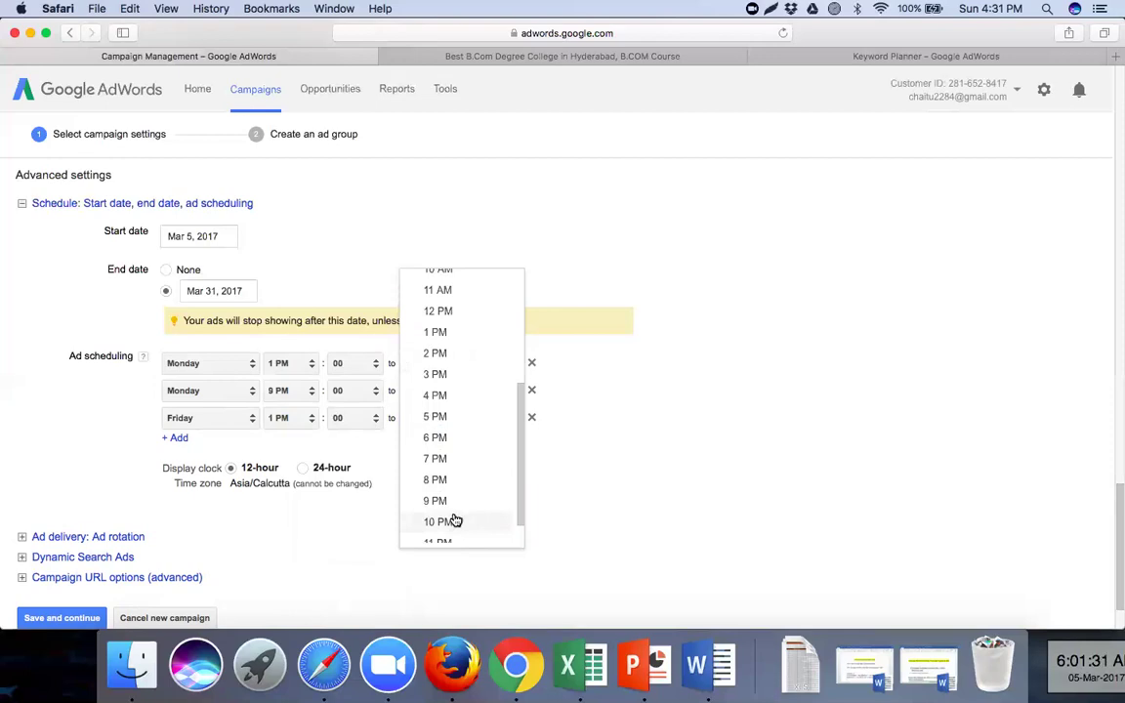
{"action": "left_click", "coordinate": [453, 521]}
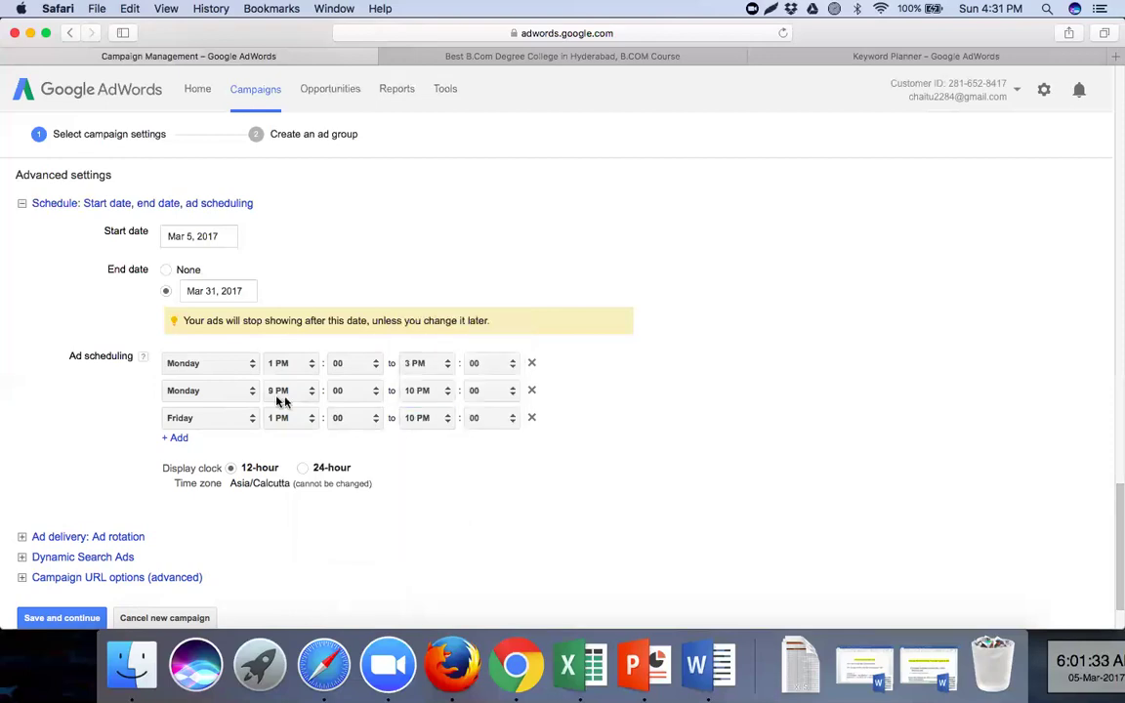
{"action": "left_click", "coordinate": [177, 438]}
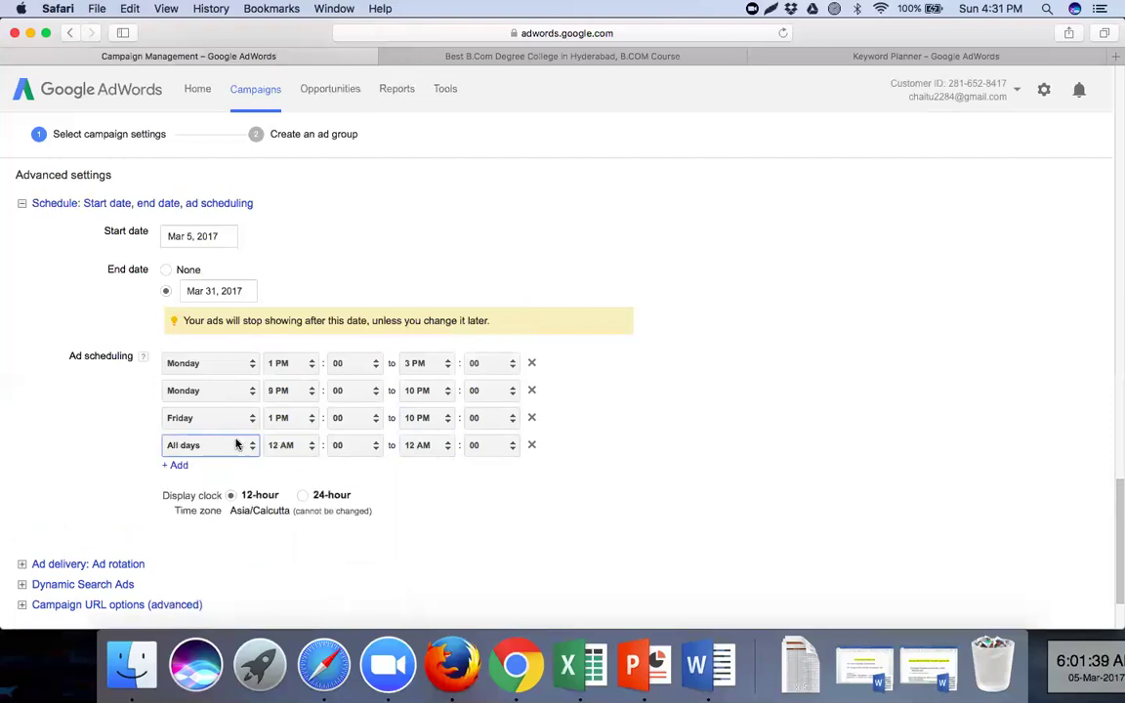
Choose Saturday, start 8 AM and end 10 PM in the fourth scheduling row
{"action": "left_click", "coordinate": [235, 444]}
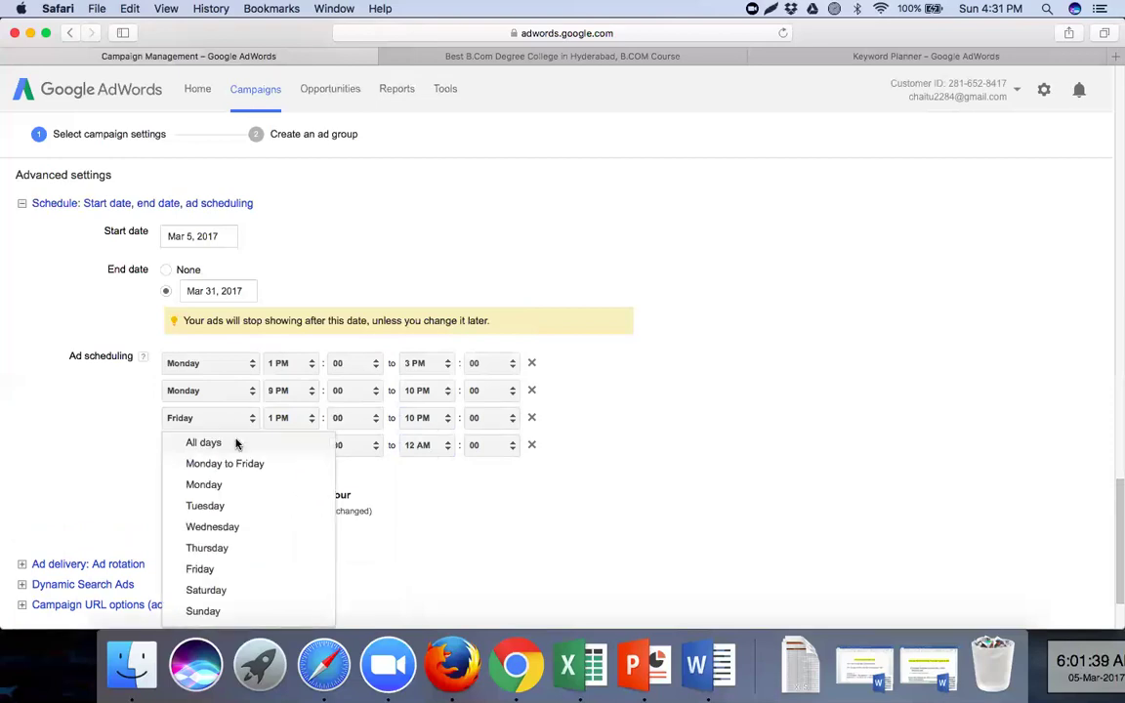
{"action": "left_click", "coordinate": [230, 591]}
{"action": "left_click", "coordinate": [296, 445]}
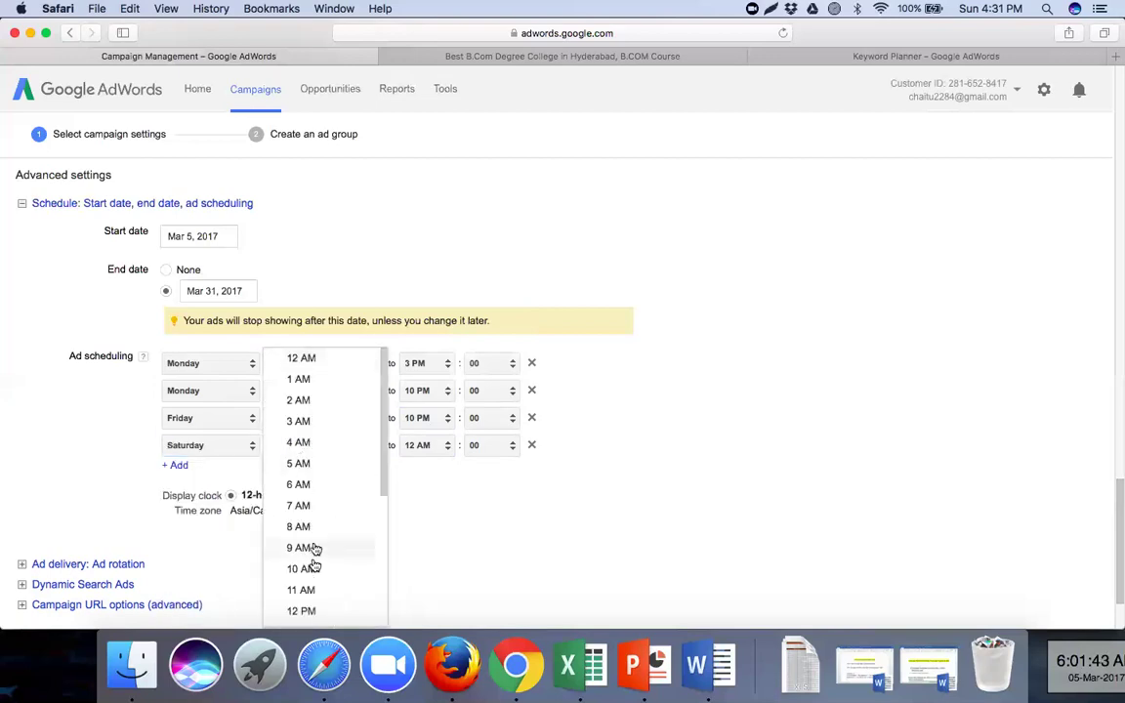
{"action": "scroll", "coordinate": [316, 593], "scroll_direction": "down", "scroll_amount": 2}
{"action": "scroll", "coordinate": [316, 593], "scroll_direction": "up", "scroll_amount": 2}
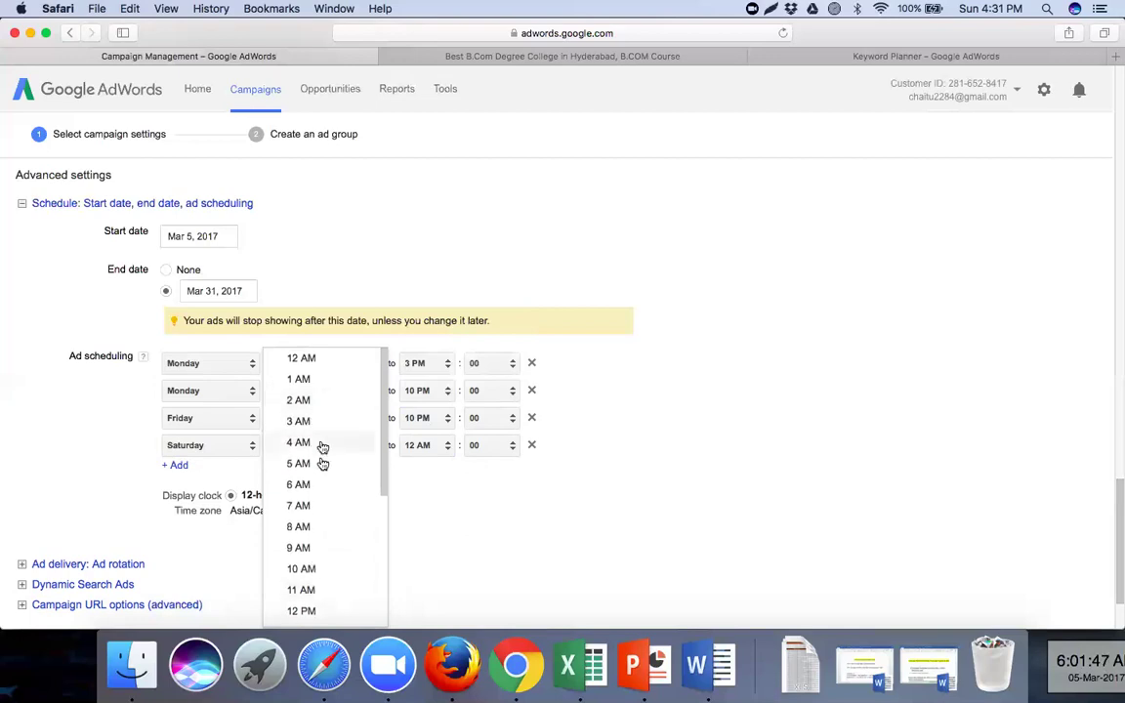
{"action": "left_click", "coordinate": [320, 532]}
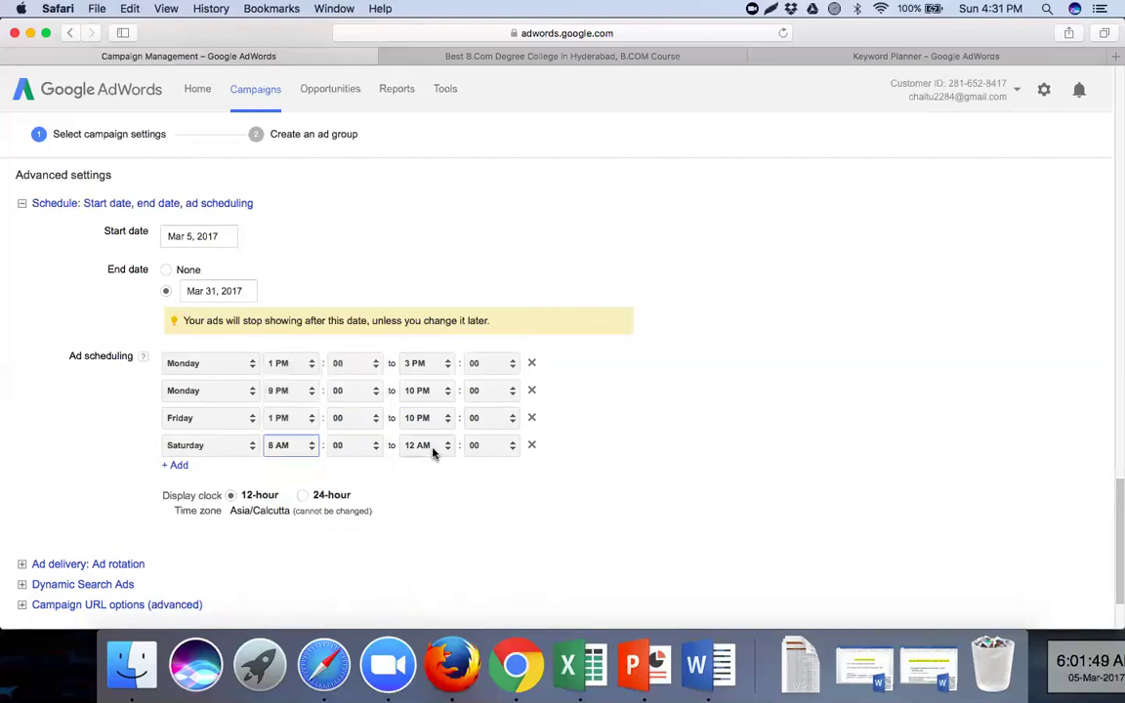
{"action": "left_click", "coordinate": [436, 448]}
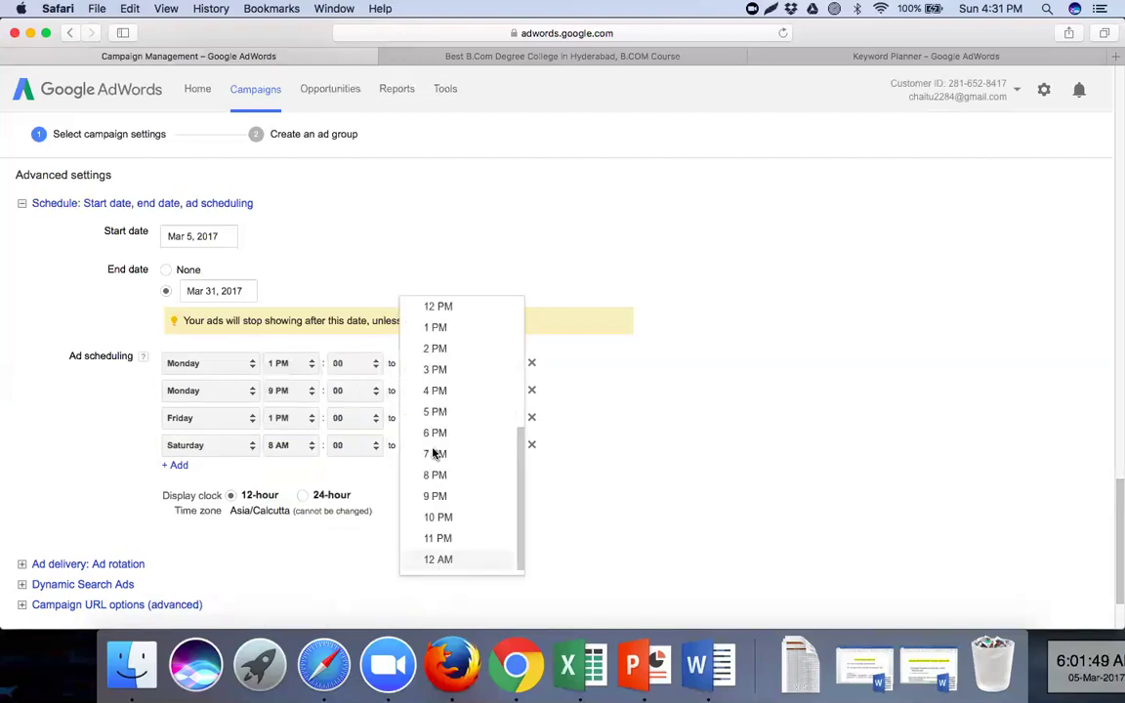
{"action": "left_click", "coordinate": [449, 518]}
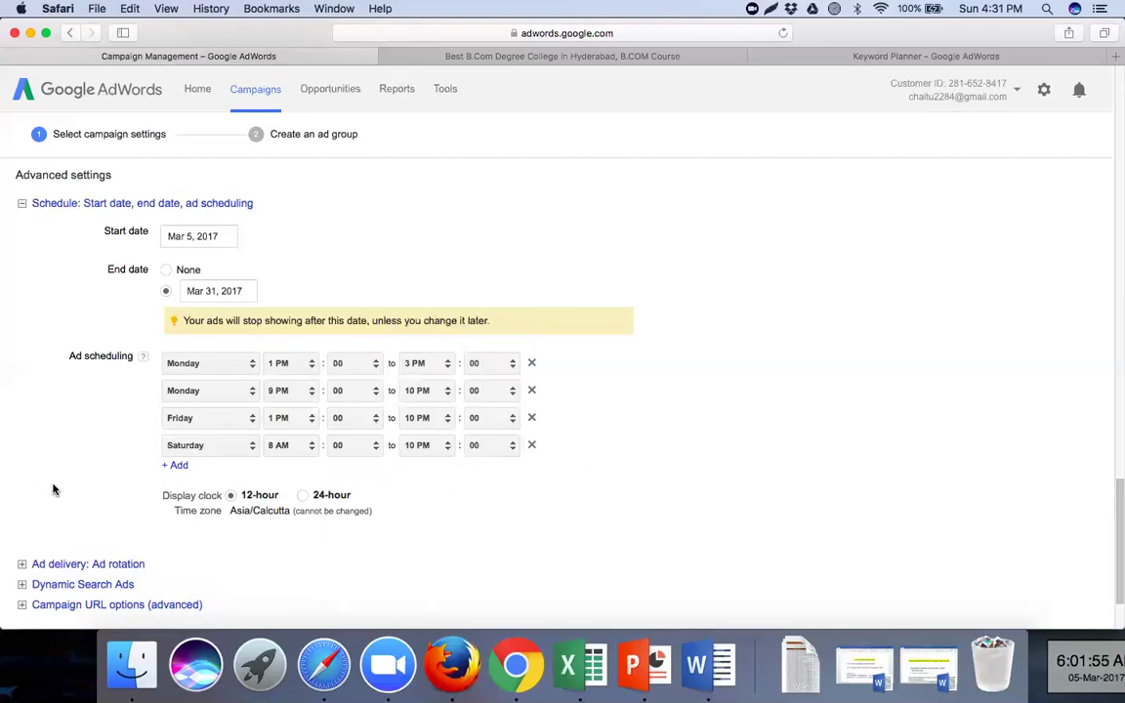
{"action": "scroll", "coordinate": [54, 490], "scroll_direction": "down", "scroll_amount": 2}
{"action": "scroll", "coordinate": [49, 489], "scroll_direction": "up", "scroll_amount": 3}
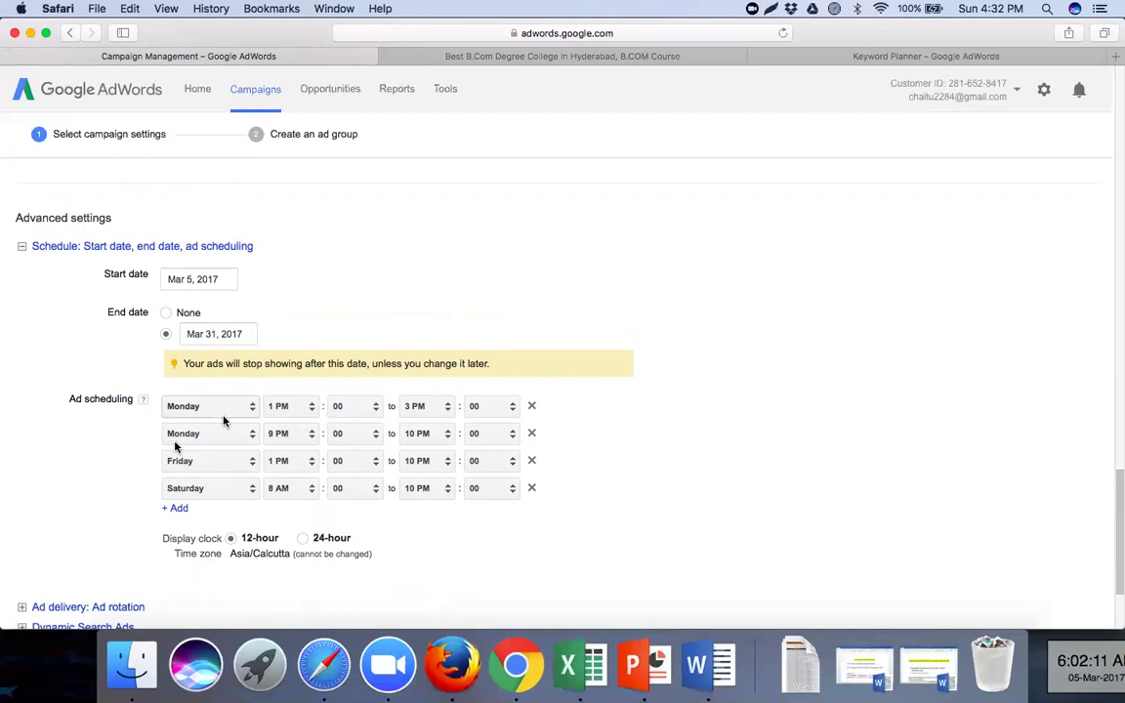
{"action": "scroll", "coordinate": [116, 476], "scroll_direction": "down", "scroll_amount": 5}
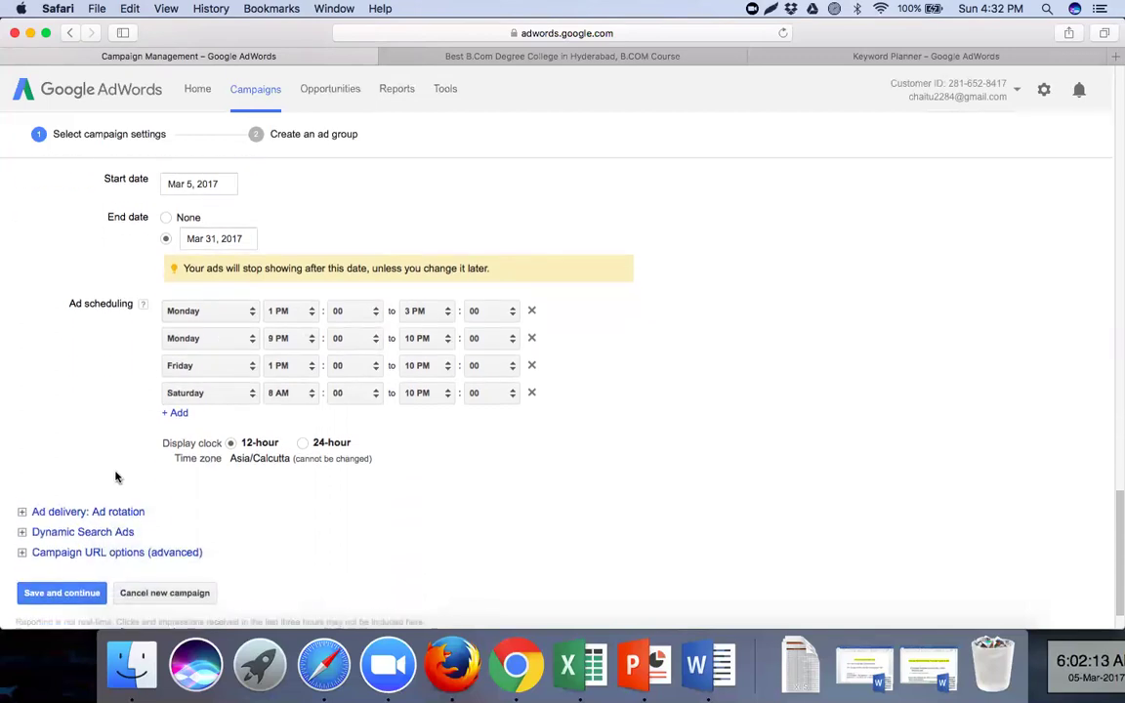
{"action": "scroll", "coordinate": [115, 475], "scroll_direction": "down", "scroll_amount": 1}
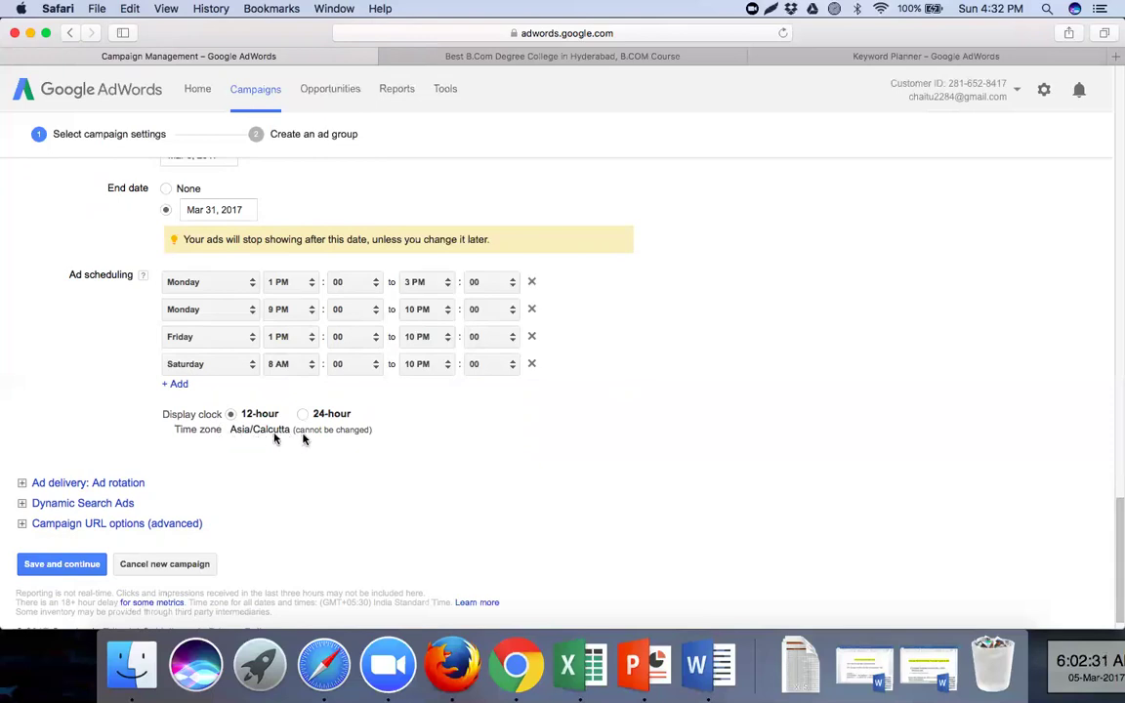
Expand Ad delivery: Ad rotation and keep Optimize for clicks selected
{"action": "left_click", "coordinate": [23, 485]}
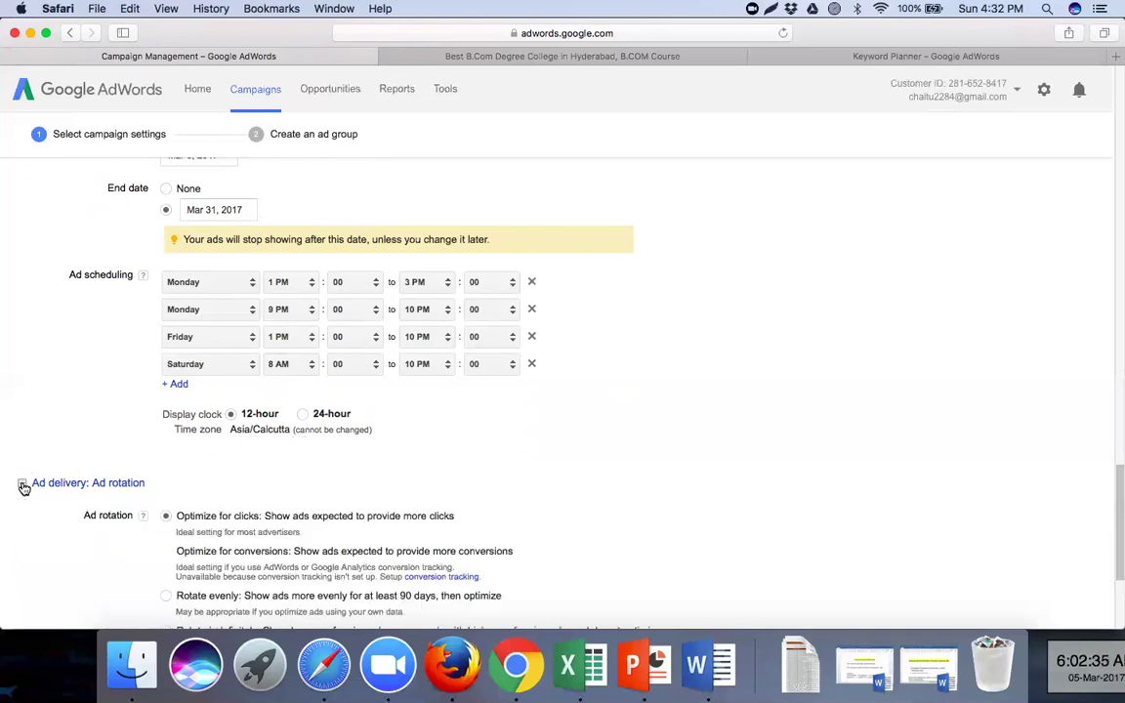
{"action": "scroll", "coordinate": [84, 452], "scroll_direction": "down", "scroll_amount": 1}
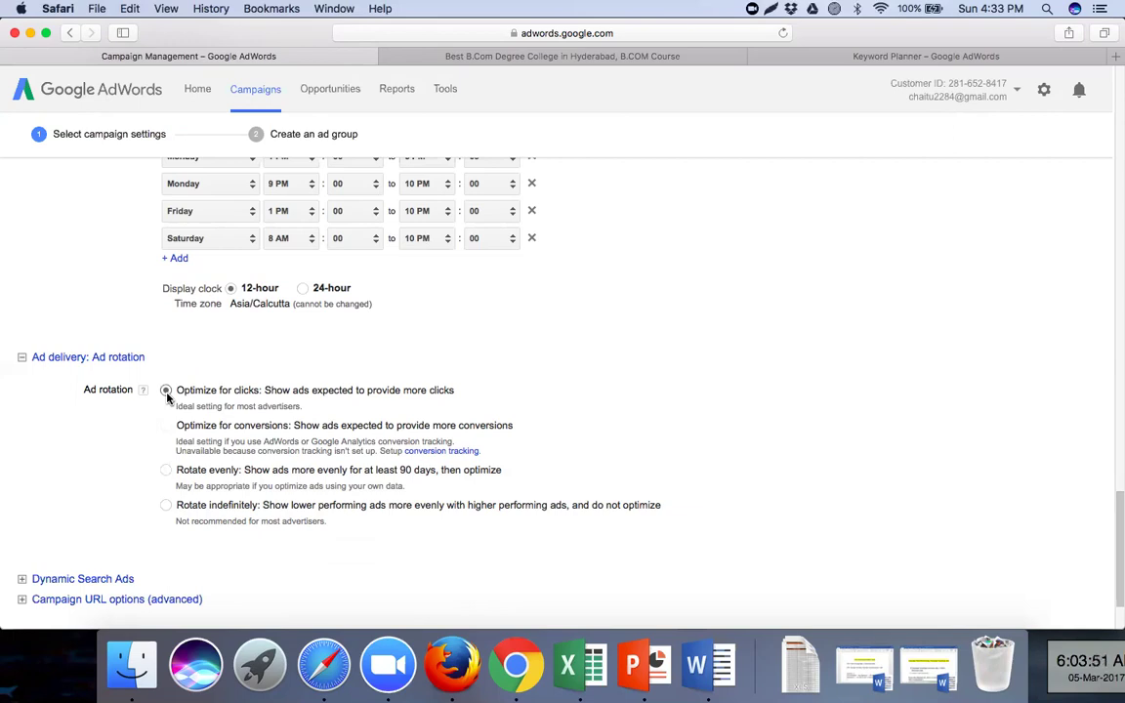
{"action": "left_click", "coordinate": [166, 390]}
Switch to the EThames college site and drop down the COURSES menu
{"action": "left_click", "coordinate": [673, 56]}
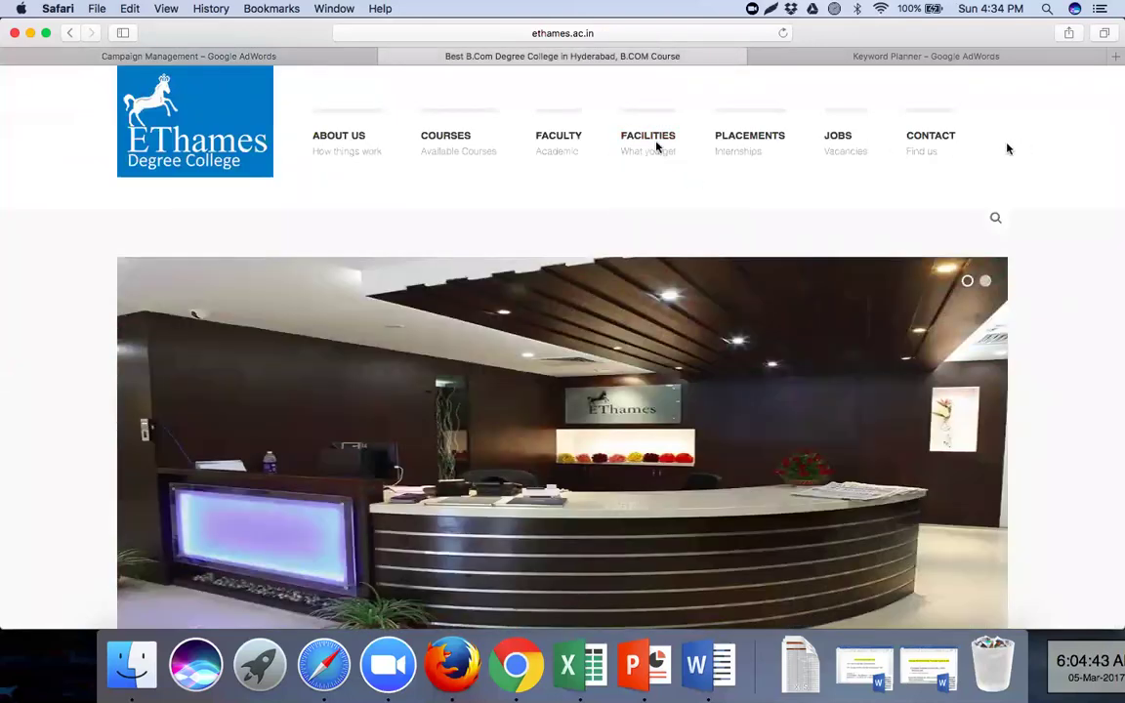
{"action": "mouse_move", "coordinate": [434, 137]}
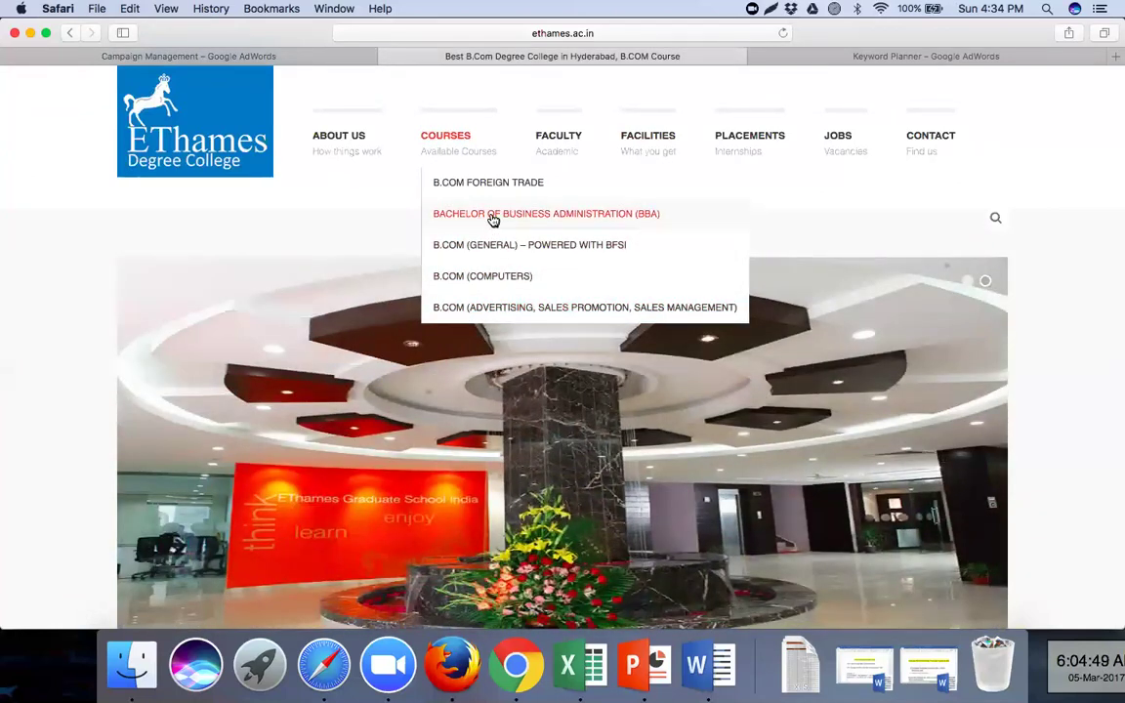
Open the BBA course page and scroll through its details and subjects
{"action": "left_click", "coordinate": [493, 215]}
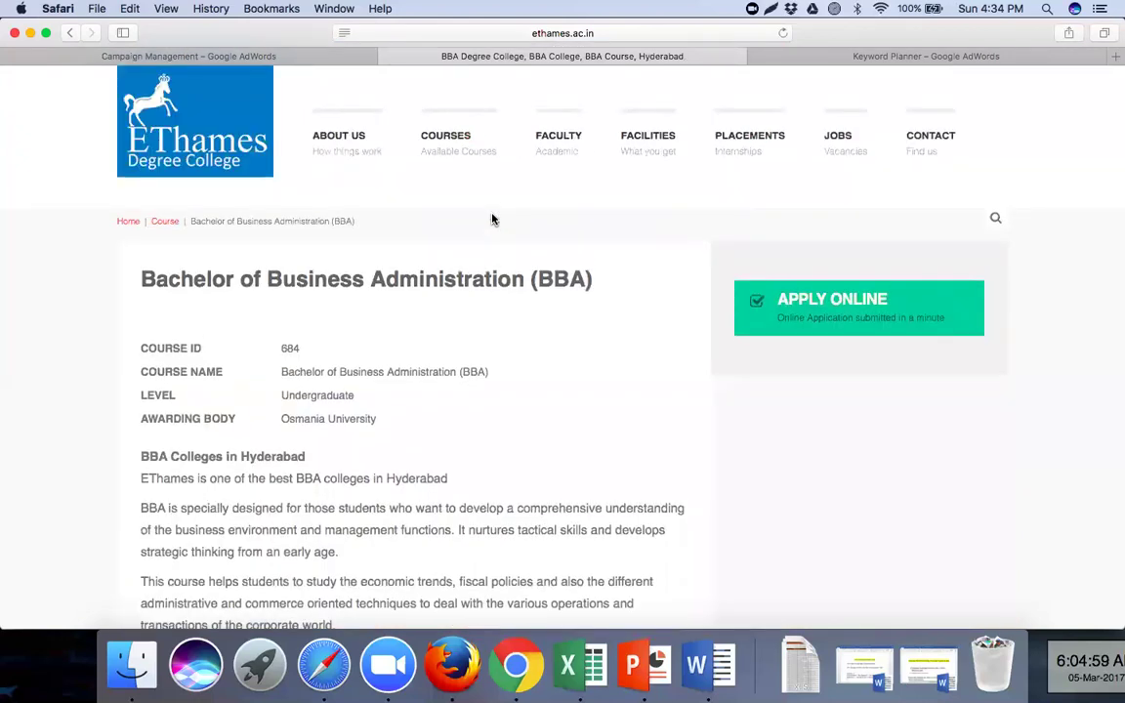
{"action": "scroll", "coordinate": [538, 382], "scroll_direction": "down", "scroll_amount": 10}
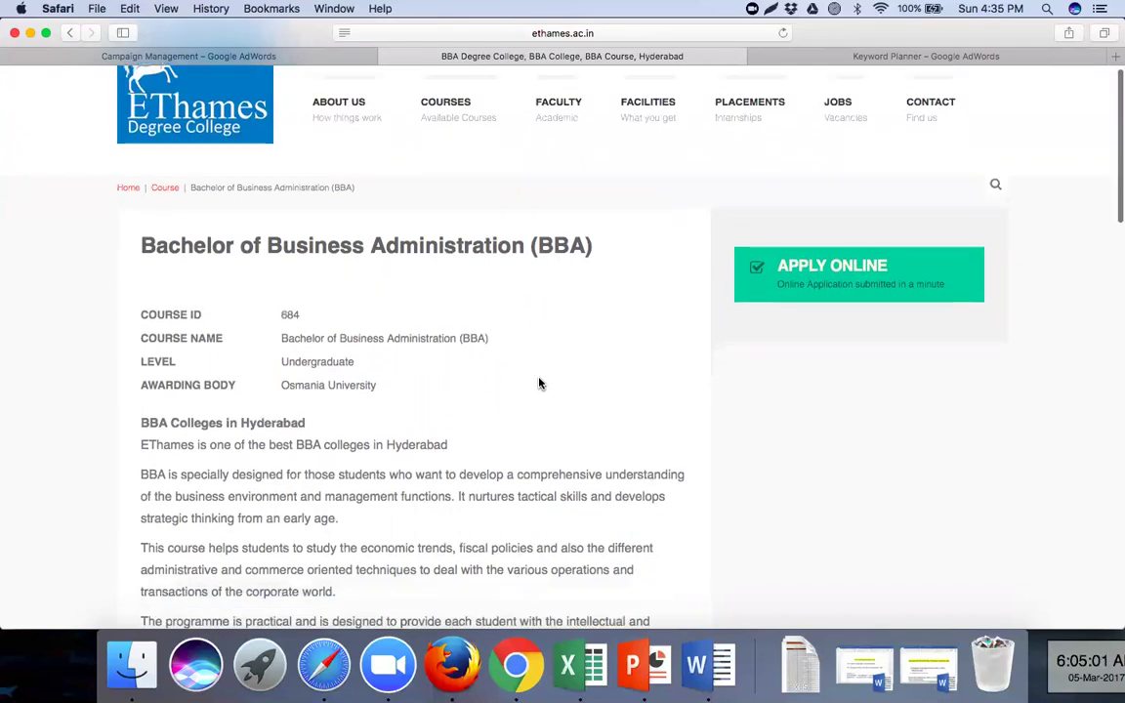
{"action": "scroll", "coordinate": [539, 382], "scroll_direction": "down", "scroll_amount": 9}
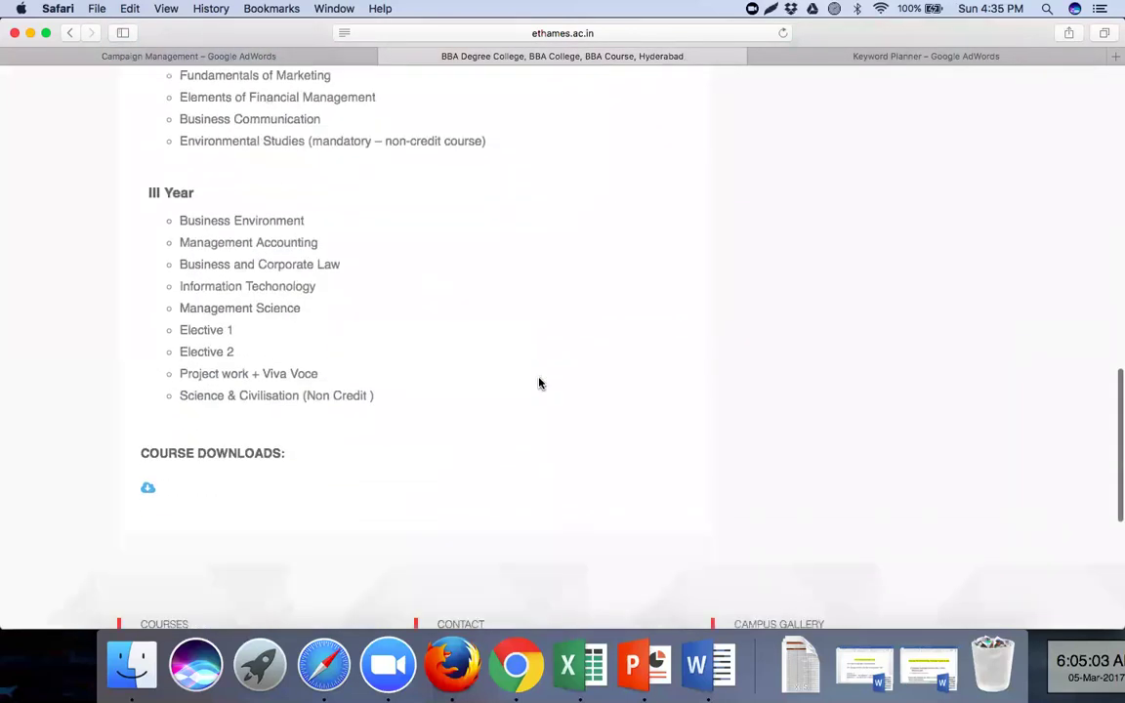
{"action": "scroll", "coordinate": [539, 383], "scroll_direction": "down", "scroll_amount": 1}
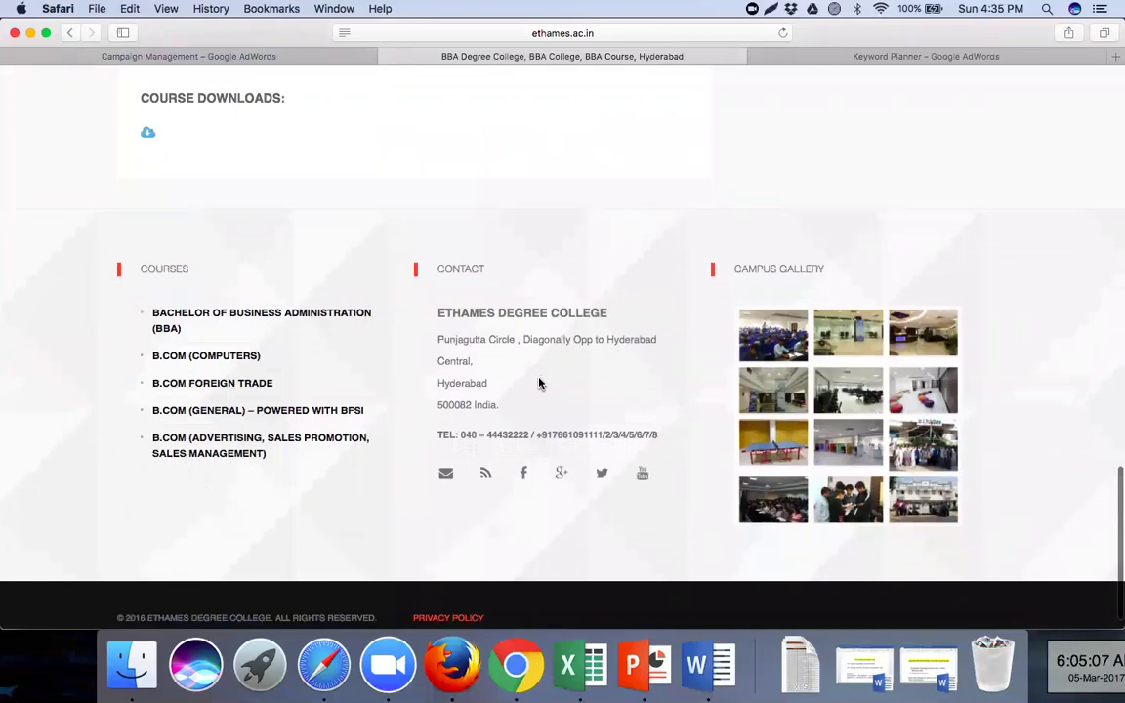
{"action": "scroll", "coordinate": [538, 382], "scroll_direction": "up", "scroll_amount": 14}
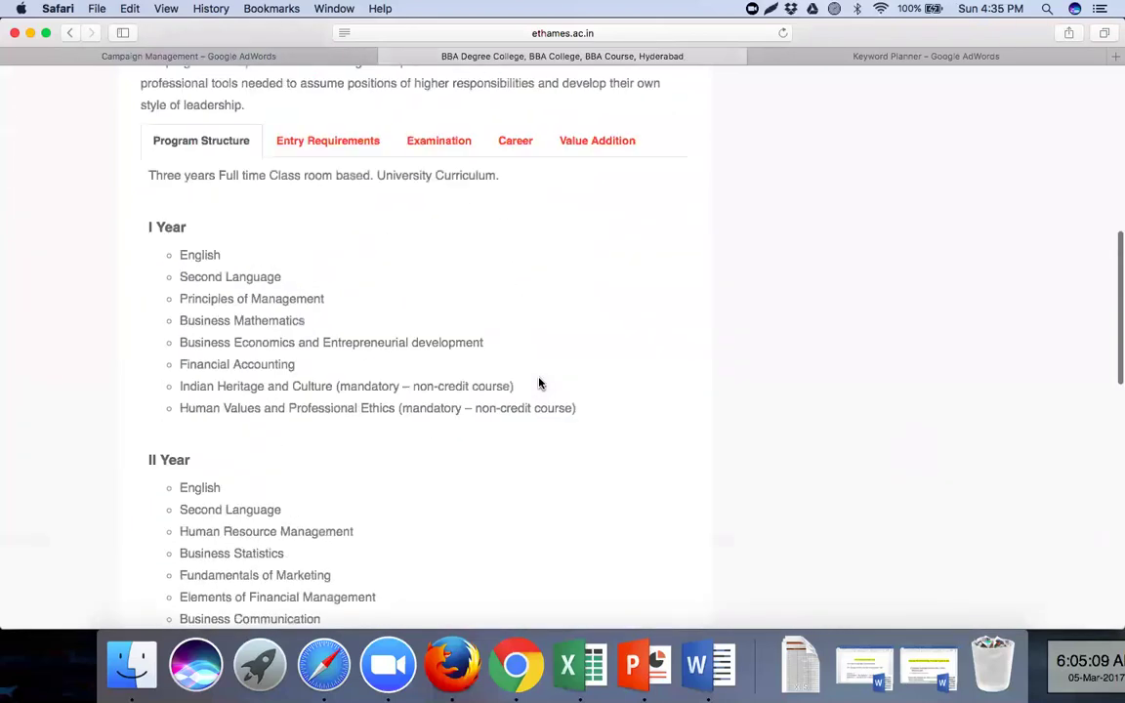
{"action": "scroll", "coordinate": [538, 382], "scroll_direction": "up", "scroll_amount": 6}
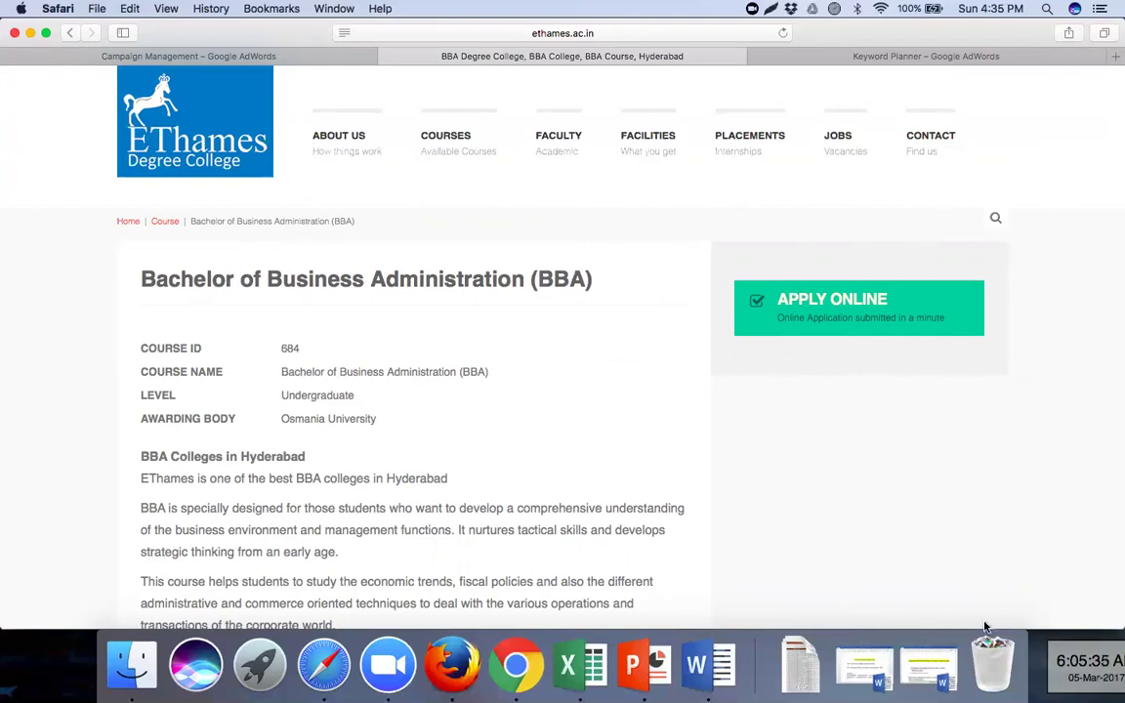
{"action": "scroll", "coordinate": [745, 412], "scroll_direction": "down", "scroll_amount": 5}
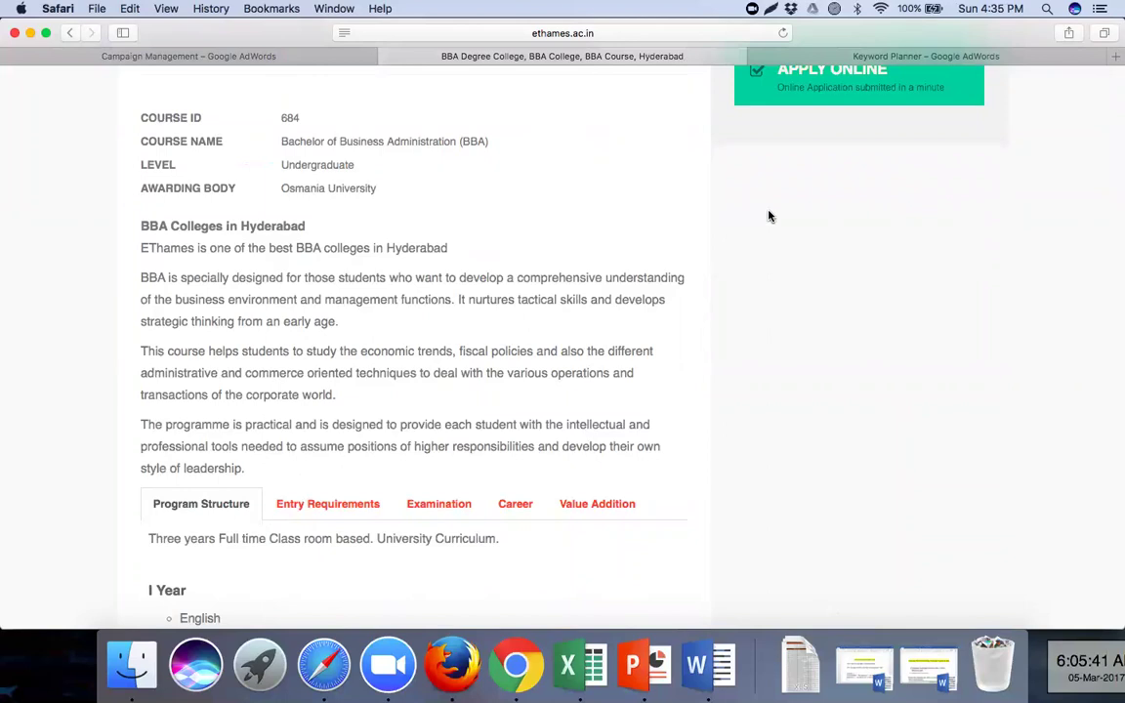
{"action": "scroll", "coordinate": [803, 291], "scroll_direction": "down", "scroll_amount": 6}
{"action": "scroll", "coordinate": [802, 292], "scroll_direction": "down", "scroll_amount": 14}
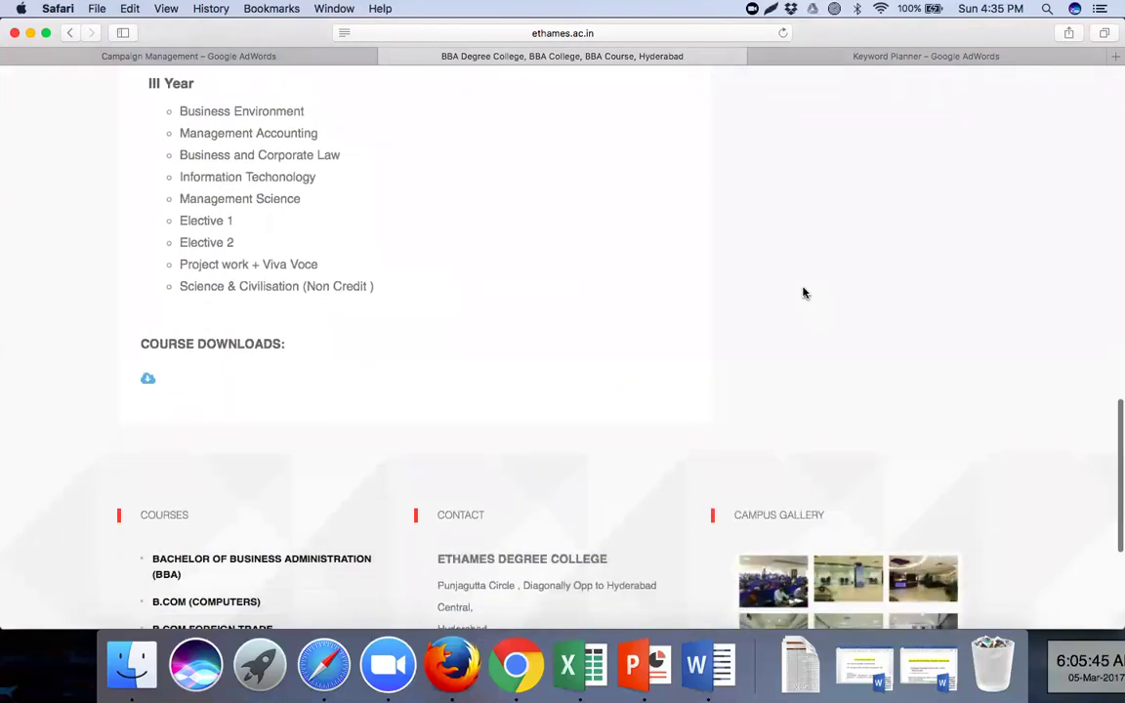
{"action": "scroll", "coordinate": [802, 292], "scroll_direction": "down", "scroll_amount": 5}
{"action": "scroll", "coordinate": [802, 292], "scroll_direction": "up", "scroll_amount": 20}
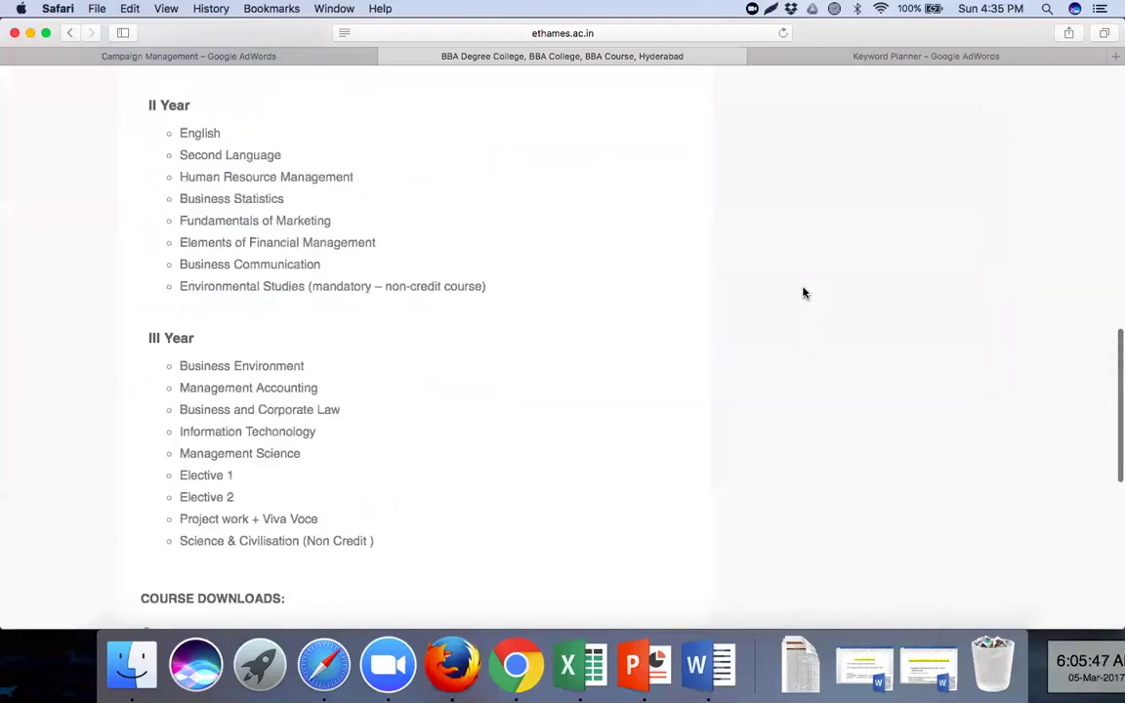
{"action": "scroll", "coordinate": [803, 292], "scroll_direction": "up", "scroll_amount": 8}
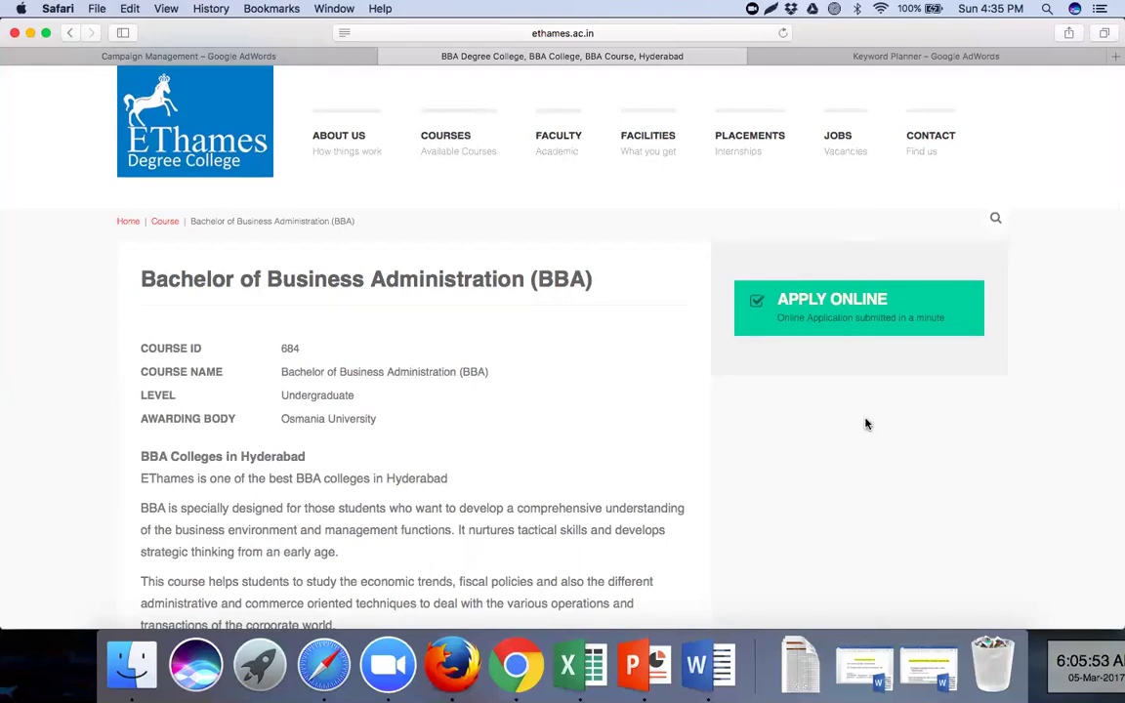
{"action": "mouse_move", "coordinate": [443, 145]}
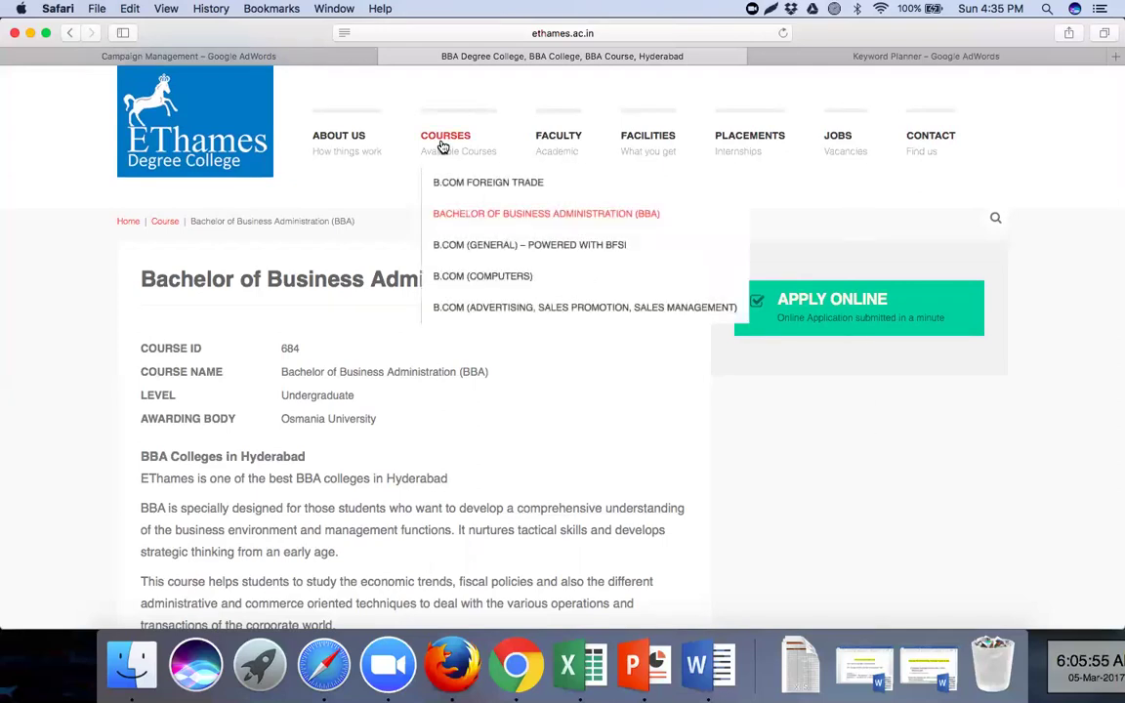
Glance at the AdWords tab, then return to the BBA course page
{"action": "left_click", "coordinate": [299, 59]}
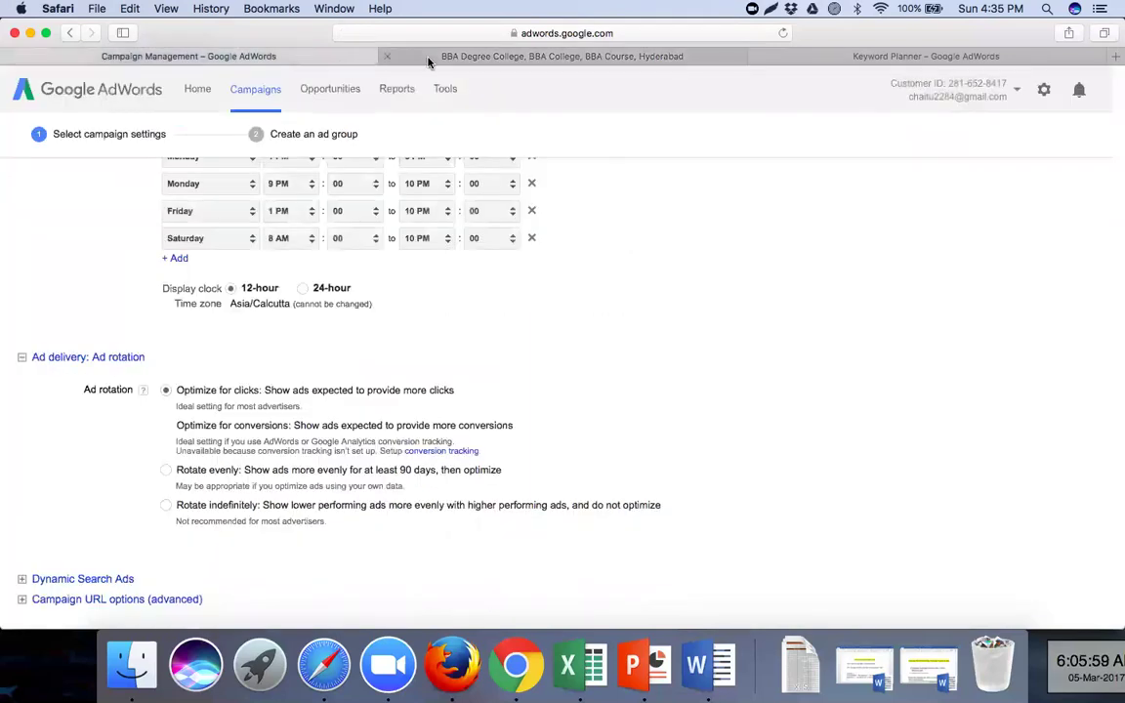
{"action": "left_click", "coordinate": [386, 61]}
{"action": "mouse_move", "coordinate": [430, 134]}
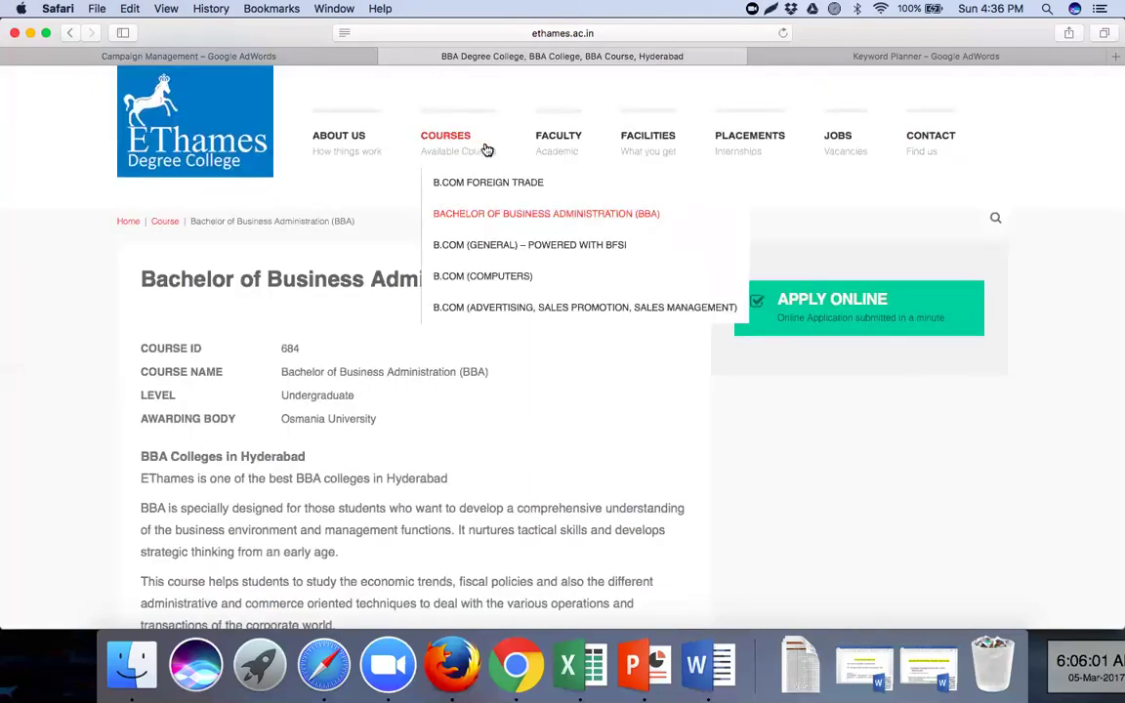
Open the college's Contact Us page and scroll down to the enquiry form
{"action": "left_click", "coordinate": [931, 143]}
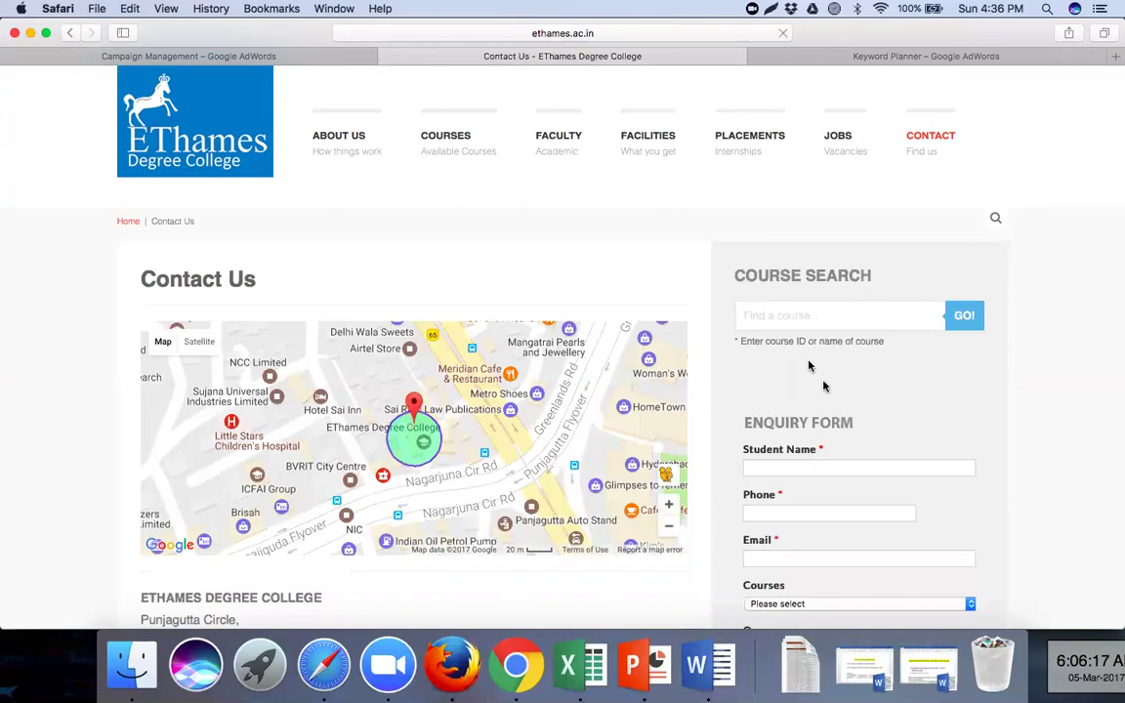
{"action": "scroll", "coordinate": [831, 394], "scroll_direction": "down", "scroll_amount": 1}
{"action": "scroll", "coordinate": [830, 393], "scroll_direction": "down", "scroll_amount": 5}
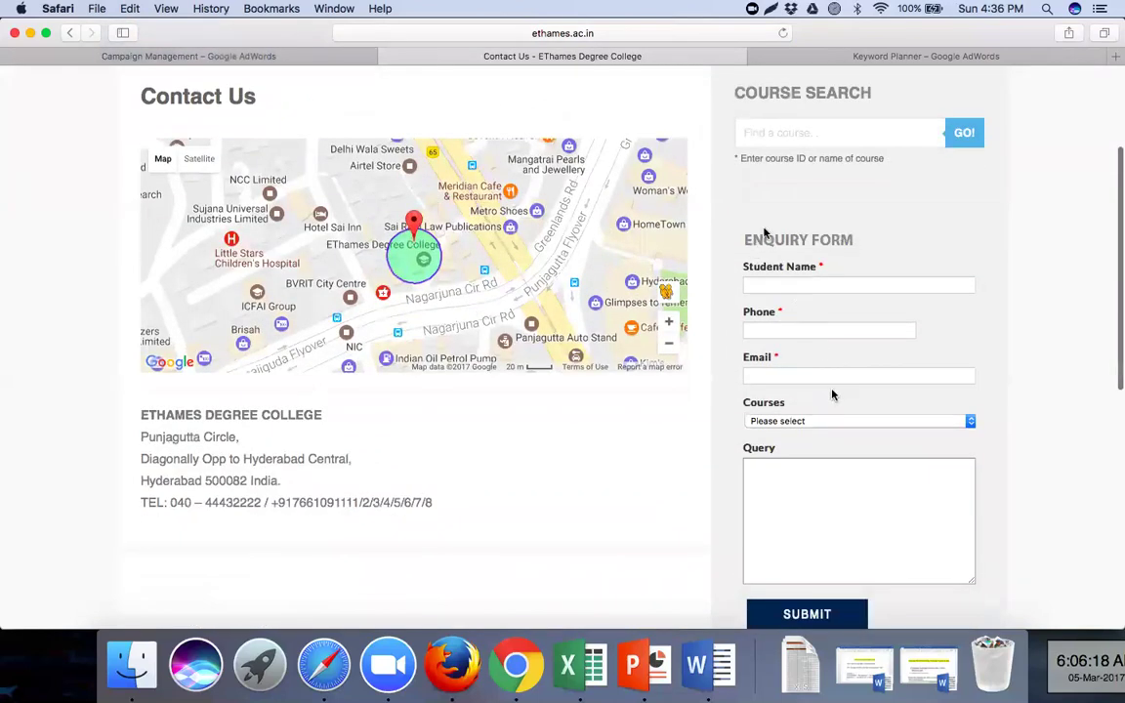
Try the Student Name, course list and Query fields, then go back to AdWords
{"action": "left_click", "coordinate": [804, 271]}
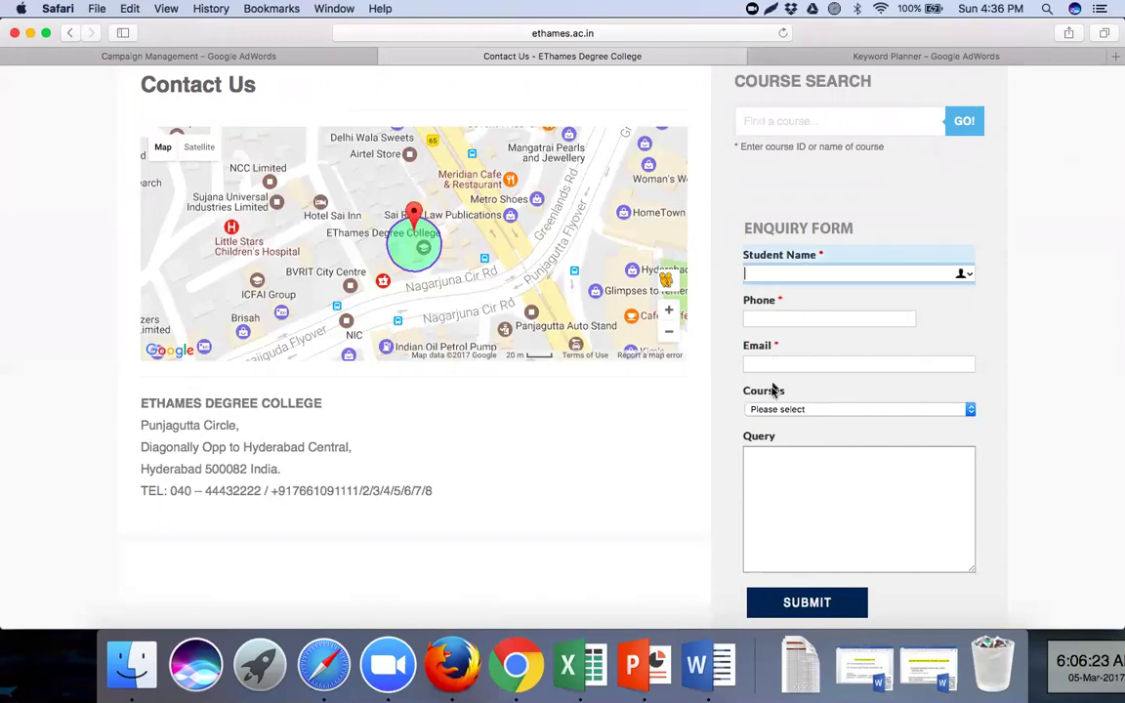
{"action": "left_click", "coordinate": [777, 411]}
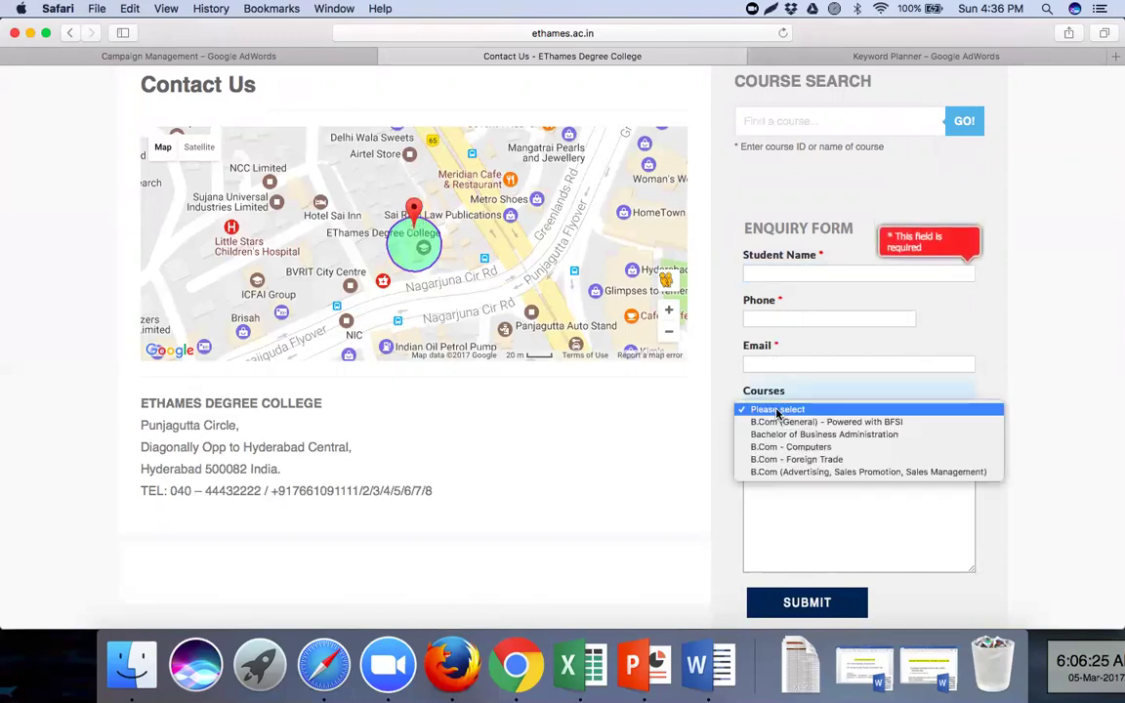
{"action": "left_click", "coordinate": [713, 430]}
{"action": "left_click", "coordinate": [753, 469]}
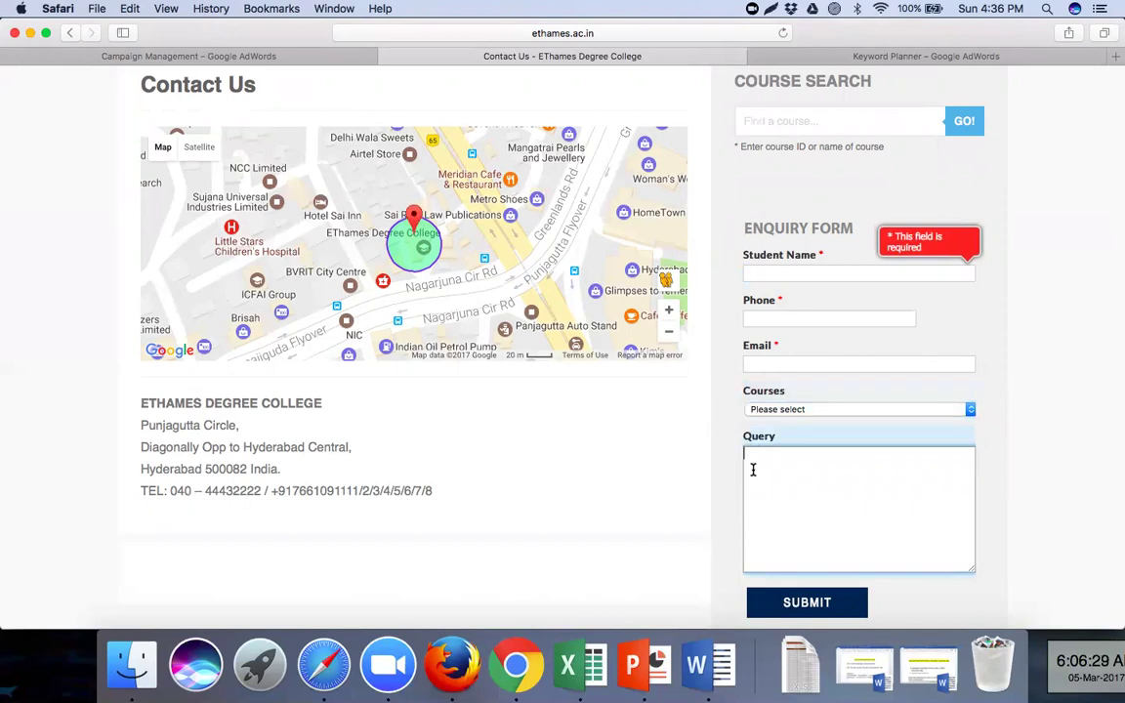
{"action": "scroll", "coordinate": [753, 469], "scroll_direction": "up", "scroll_amount": 1}
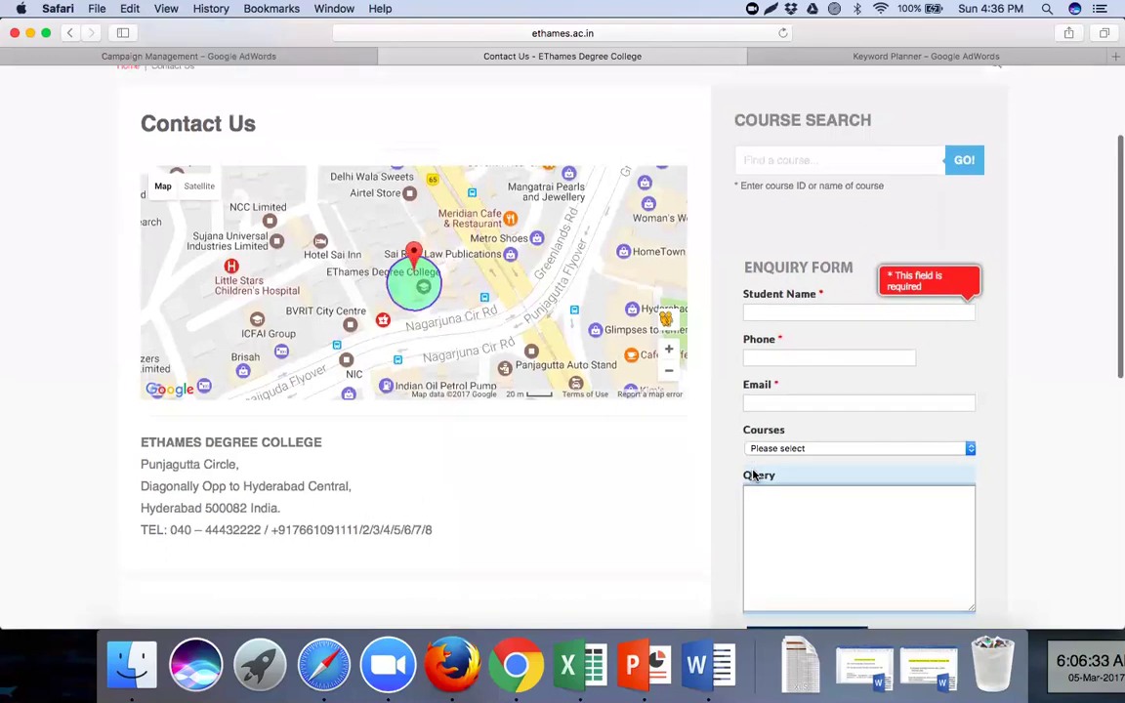
{"action": "scroll", "coordinate": [752, 472], "scroll_direction": "down", "scroll_amount": 2}
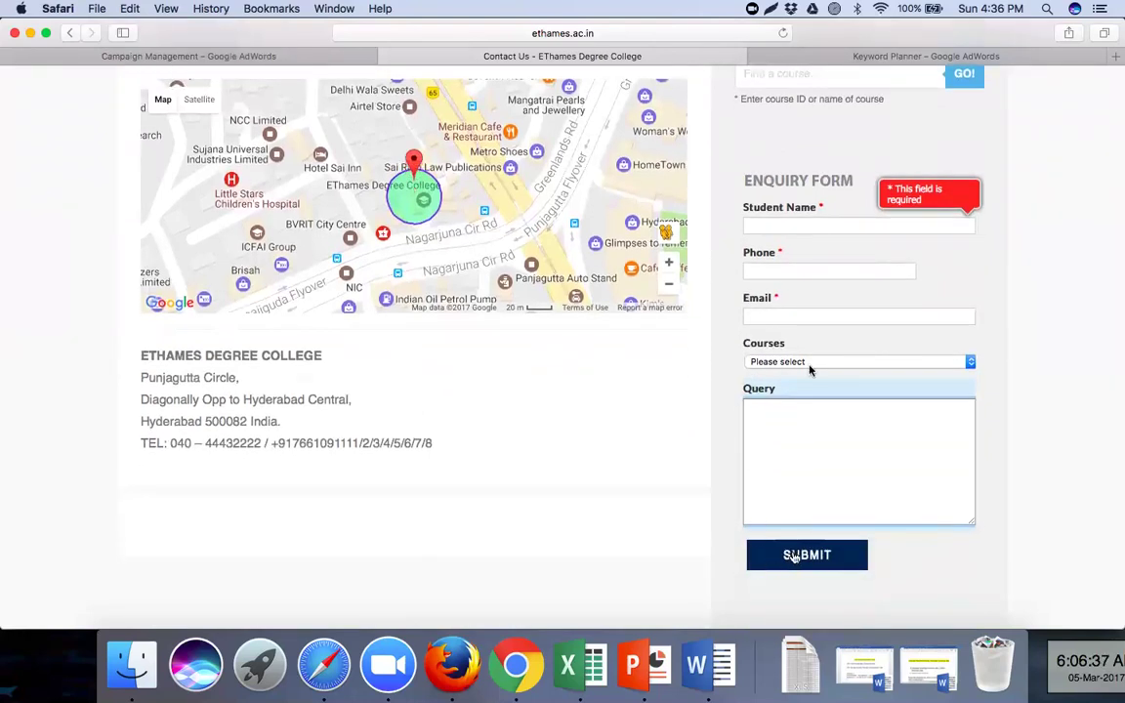
{"action": "left_click", "coordinate": [810, 224]}
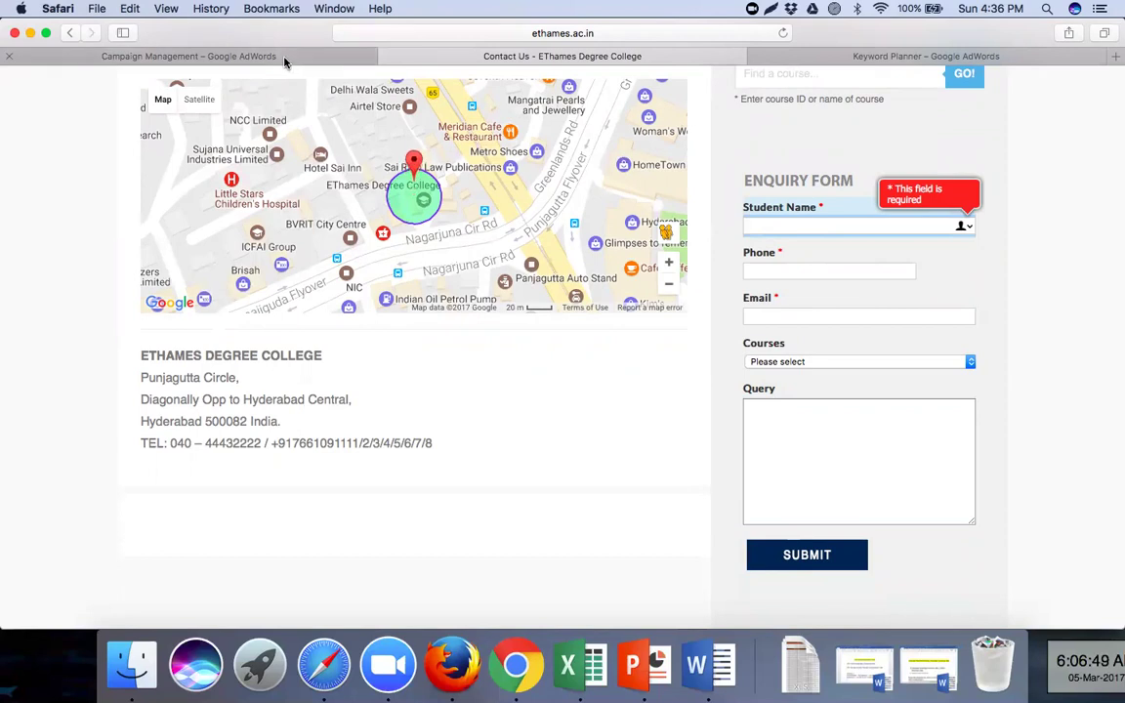
{"action": "scroll", "coordinate": [690, 436], "scroll_direction": "up", "scroll_amount": 5}
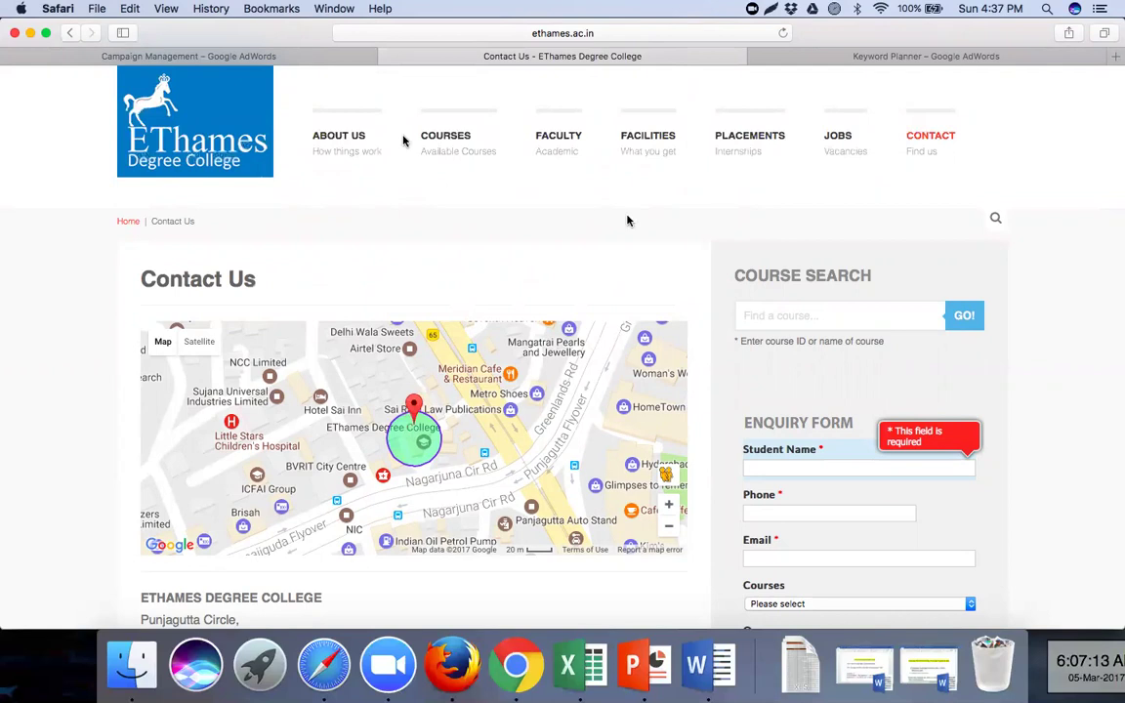
{"action": "left_click", "coordinate": [282, 56]}
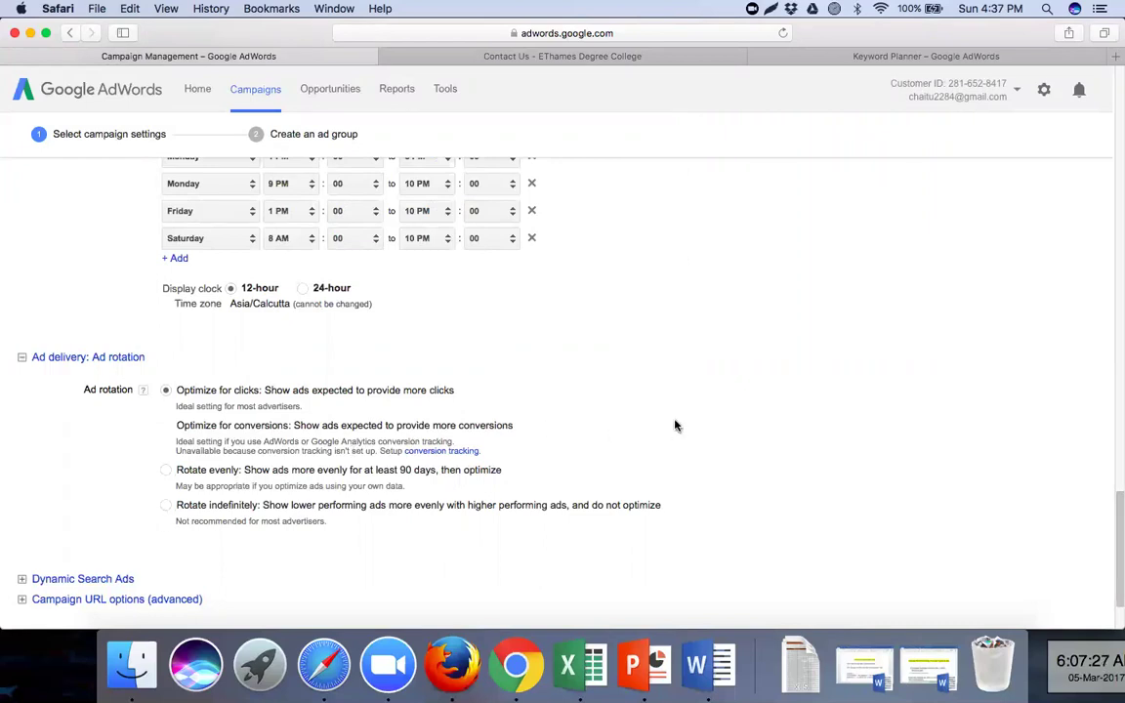
{"action": "left_click", "coordinate": [166, 470]}
{"action": "left_click", "coordinate": [166, 505]}
{"action": "left_click", "coordinate": [166, 390]}
Select the Standard option under Delivery method (advanced) instead of Accelerated
{"action": "scroll", "coordinate": [622, 397], "scroll_direction": "up", "scroll_amount": 4}
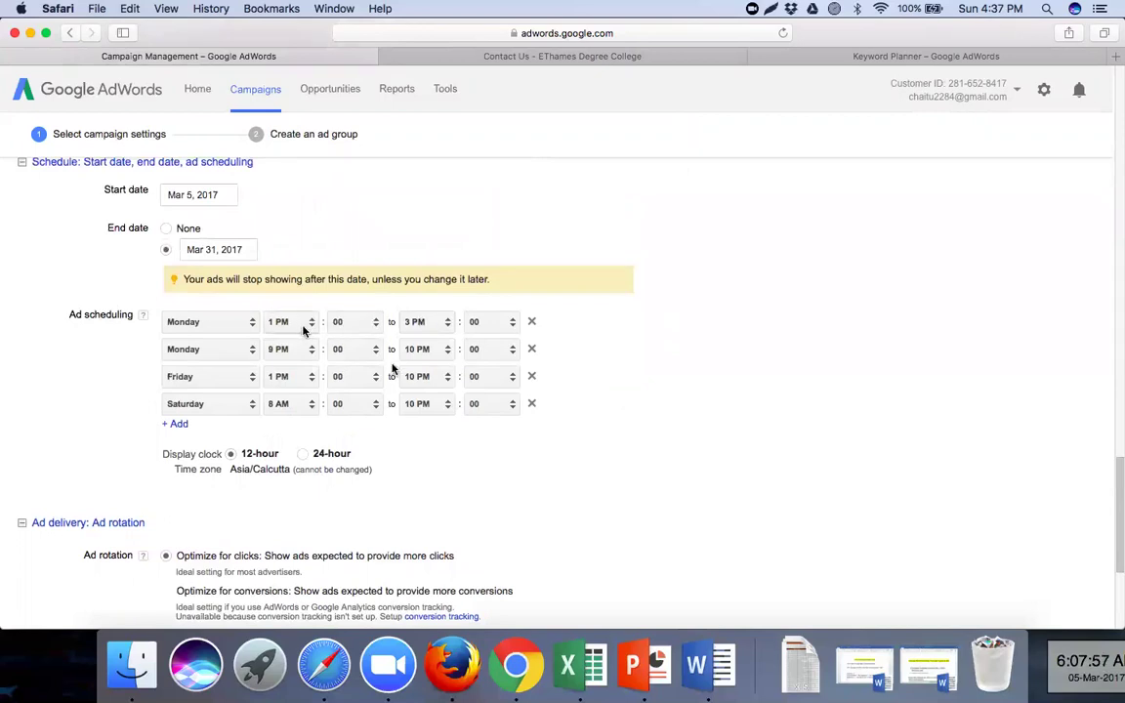
{"action": "scroll", "coordinate": [601, 480], "scroll_direction": "down", "scroll_amount": 2}
{"action": "scroll", "coordinate": [602, 479], "scroll_direction": "down", "scroll_amount": 2}
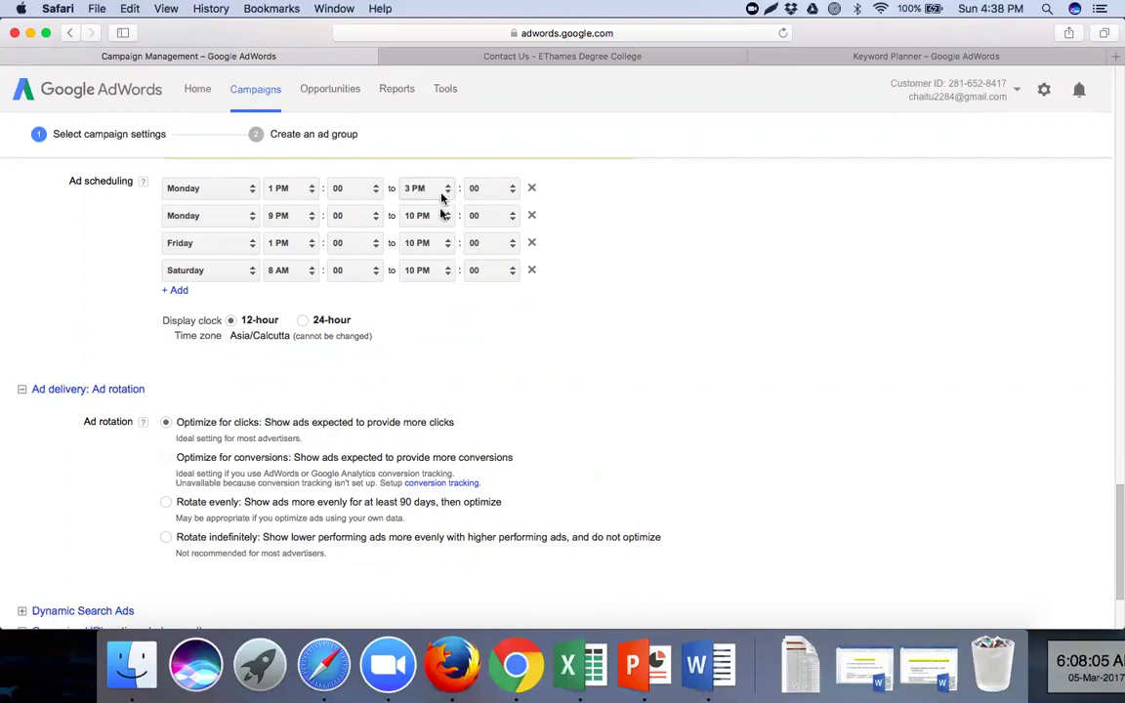
{"action": "scroll", "coordinate": [659, 422], "scroll_direction": "up", "scroll_amount": 10}
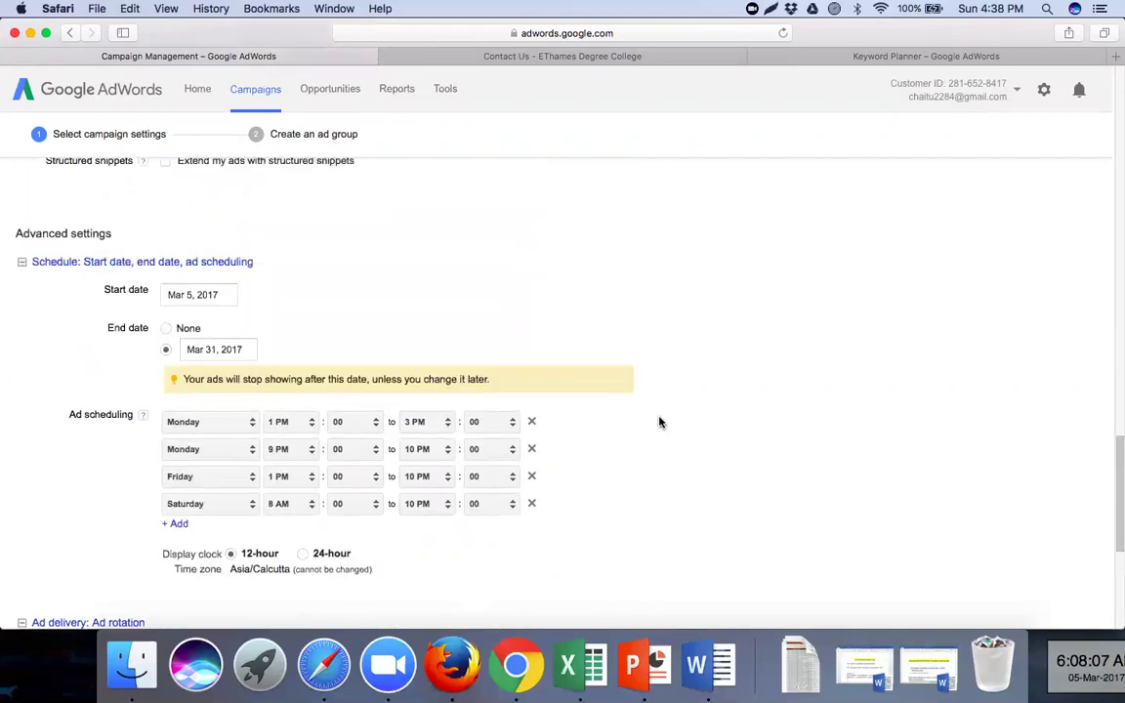
{"action": "scroll", "coordinate": [659, 422], "scroll_direction": "up", "scroll_amount": 3}
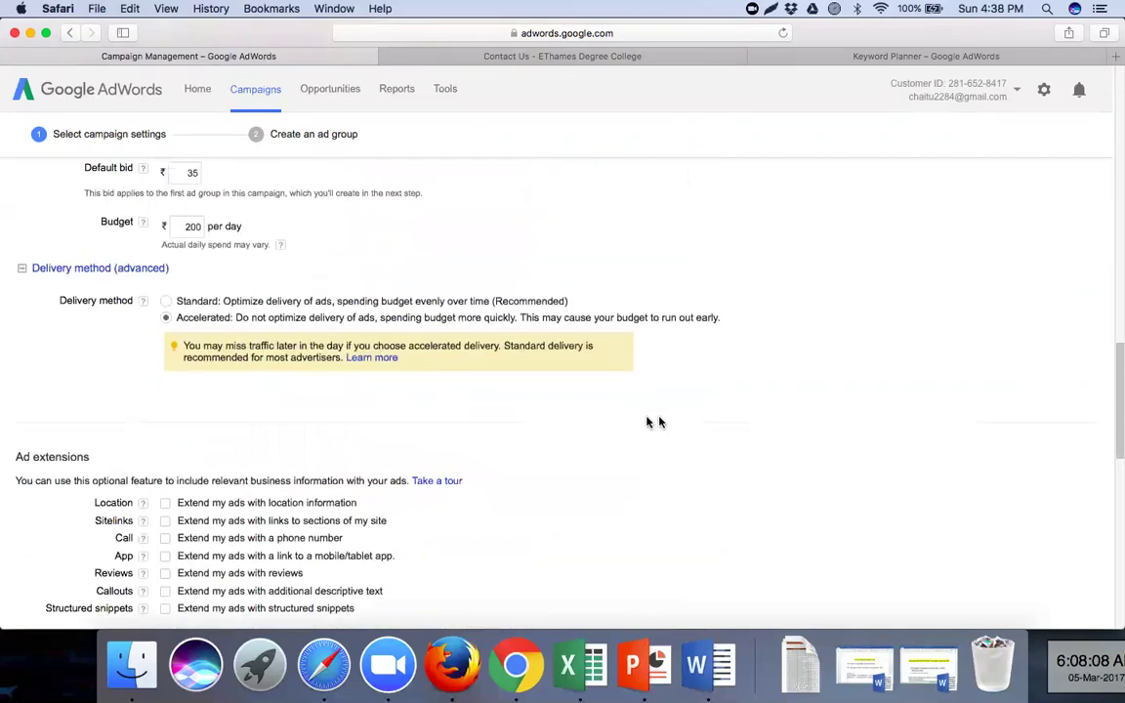
{"action": "left_click", "coordinate": [167, 302]}
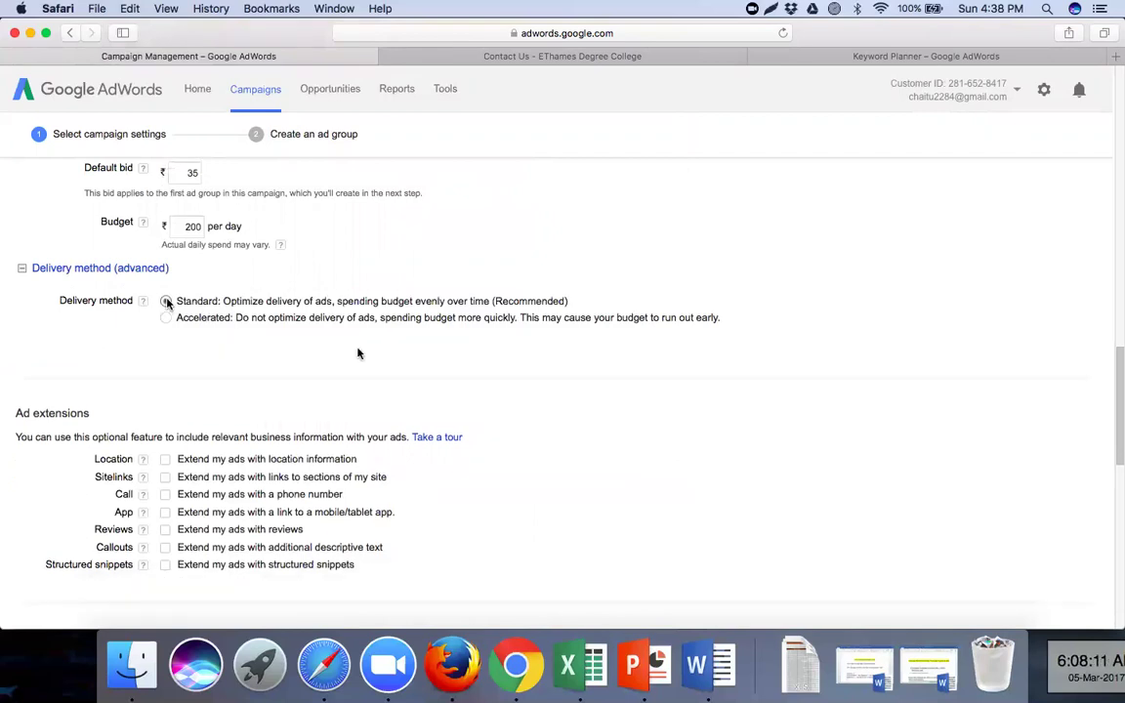
{"action": "scroll", "coordinate": [617, 466], "scroll_direction": "down", "scroll_amount": 10}
{"action": "scroll", "coordinate": [617, 466], "scroll_direction": "down", "scroll_amount": 8}
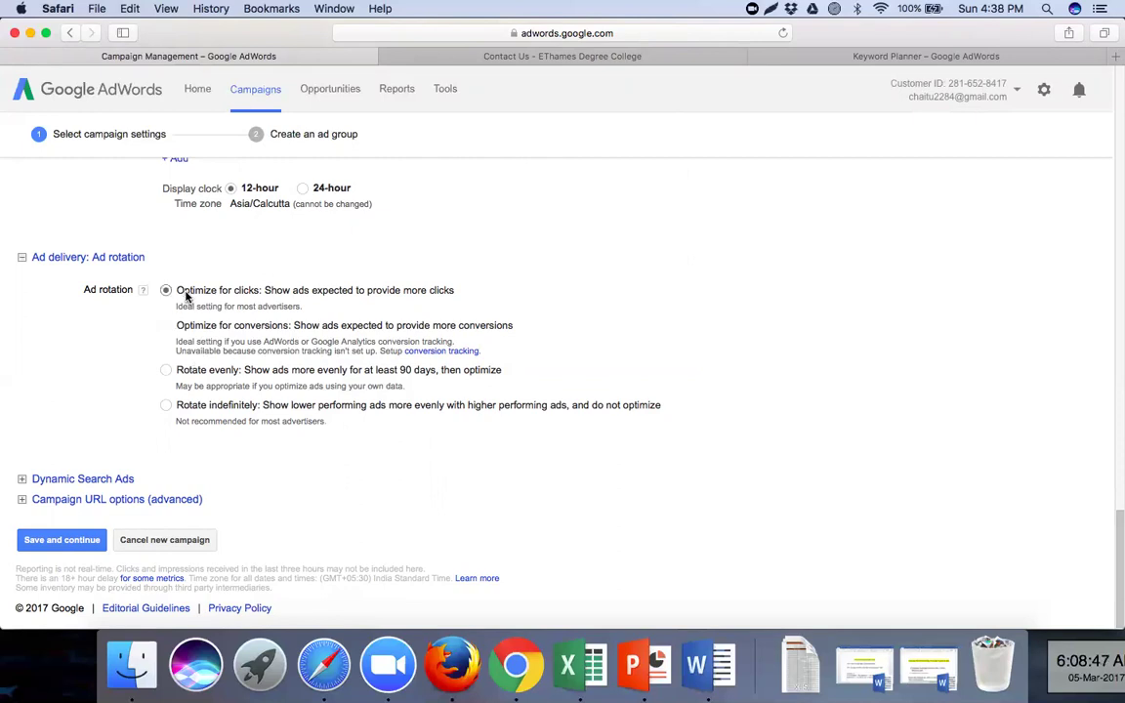
{"action": "left_click", "coordinate": [445, 88]}
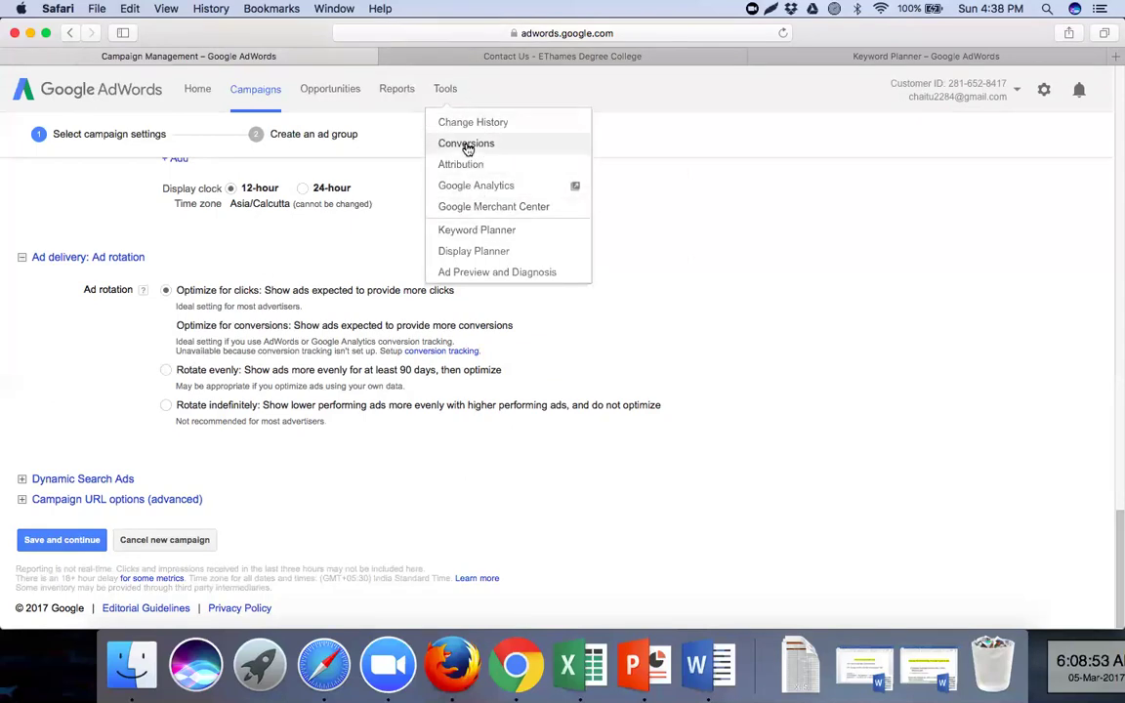
{"action": "left_click", "coordinate": [686, 138]}
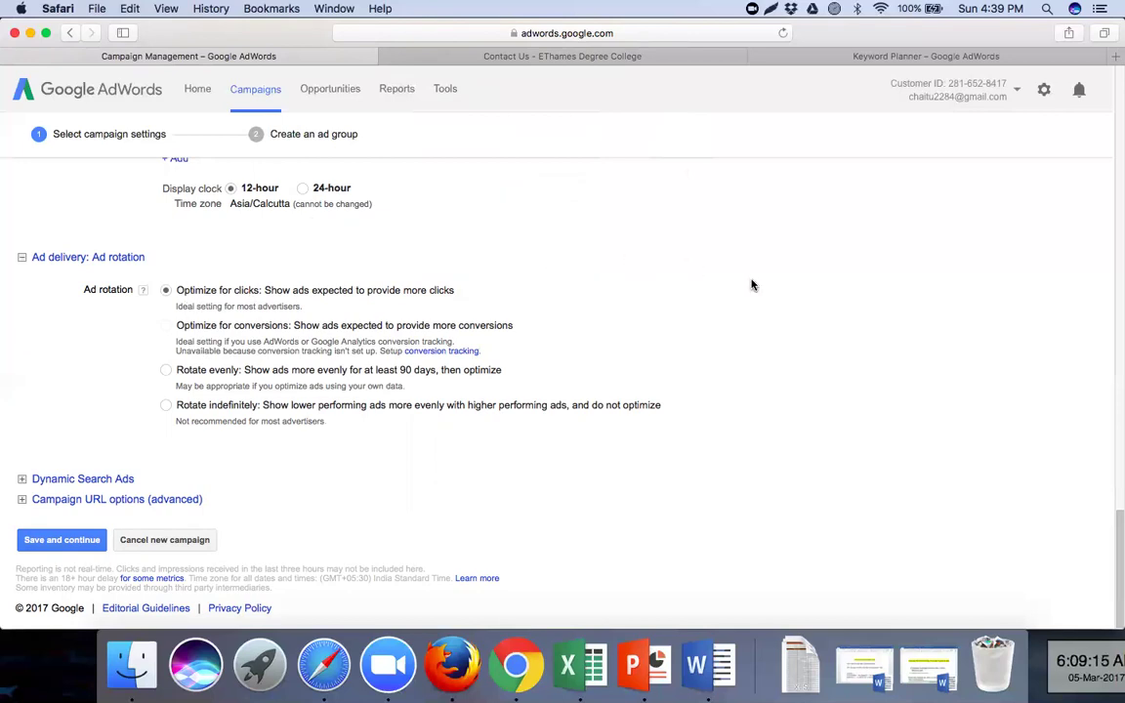
Tick Include search partners under the BBA campaign's Networks settings
{"action": "scroll", "coordinate": [752, 285], "scroll_direction": "up", "scroll_amount": 1}
{"action": "scroll", "coordinate": [752, 285], "scroll_direction": "up", "scroll_amount": 3}
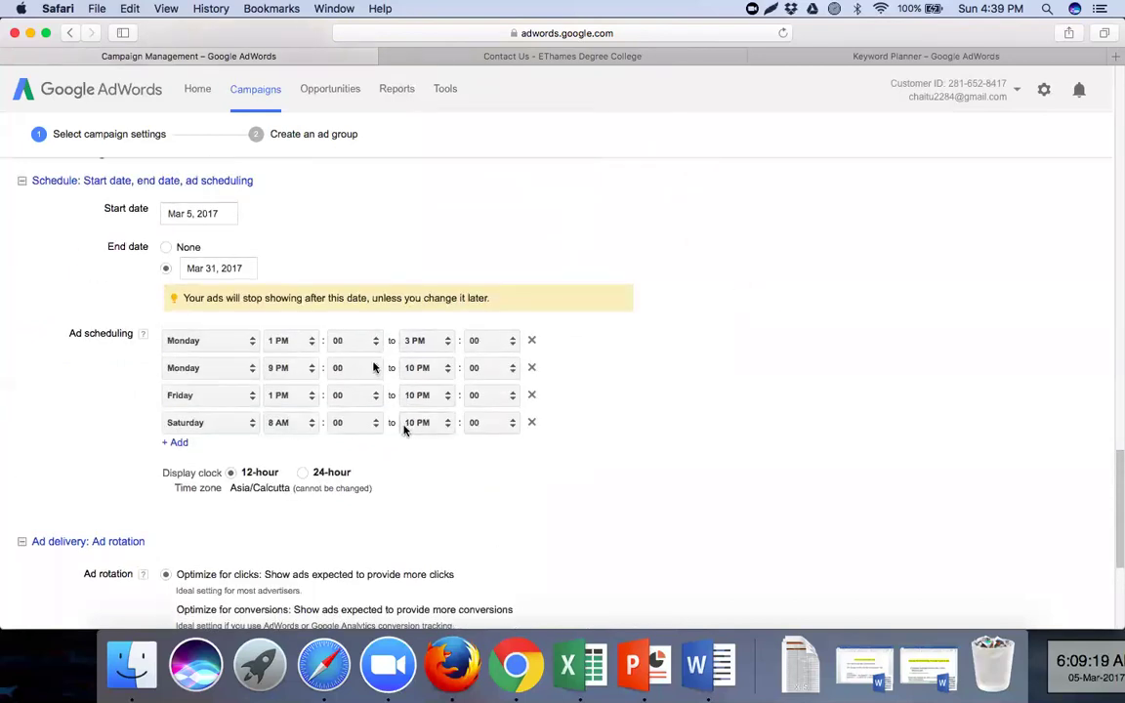
{"action": "scroll", "coordinate": [366, 289], "scroll_direction": "up", "scroll_amount": 3}
{"action": "scroll", "coordinate": [366, 287], "scroll_direction": "up", "scroll_amount": 5}
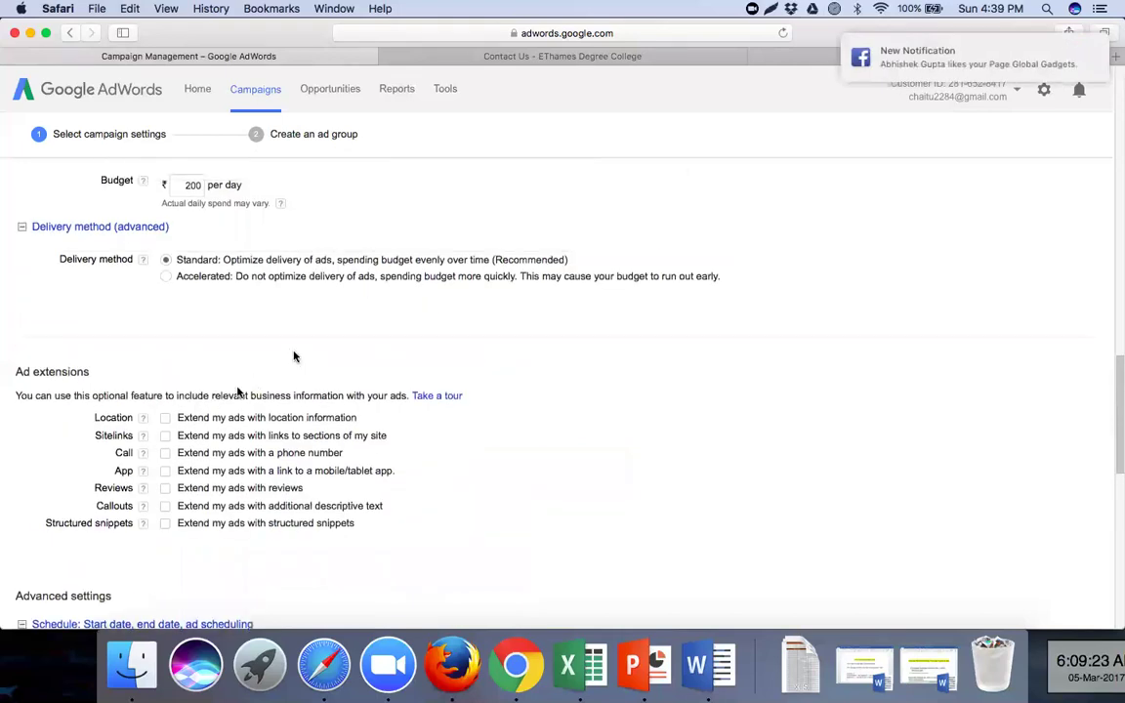
{"action": "scroll", "coordinate": [298, 353], "scroll_direction": "up", "scroll_amount": 3}
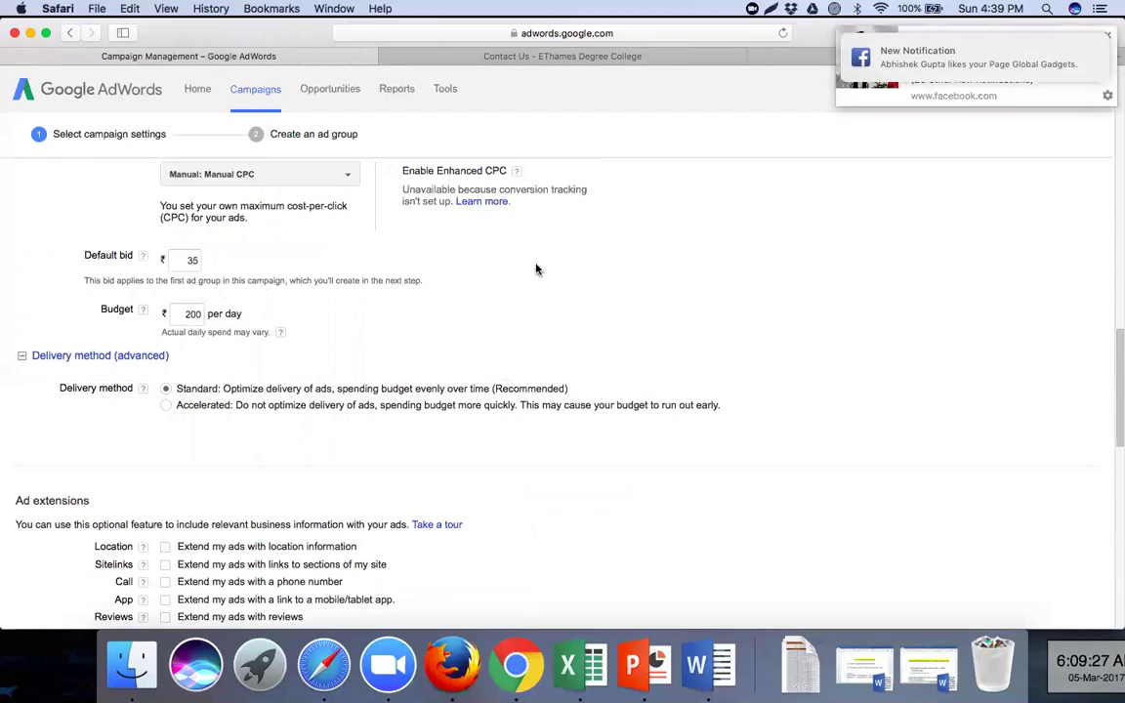
{"action": "scroll", "coordinate": [535, 268], "scroll_direction": "up", "scroll_amount": 8}
{"action": "scroll", "coordinate": [535, 269], "scroll_direction": "up", "scroll_amount": 4}
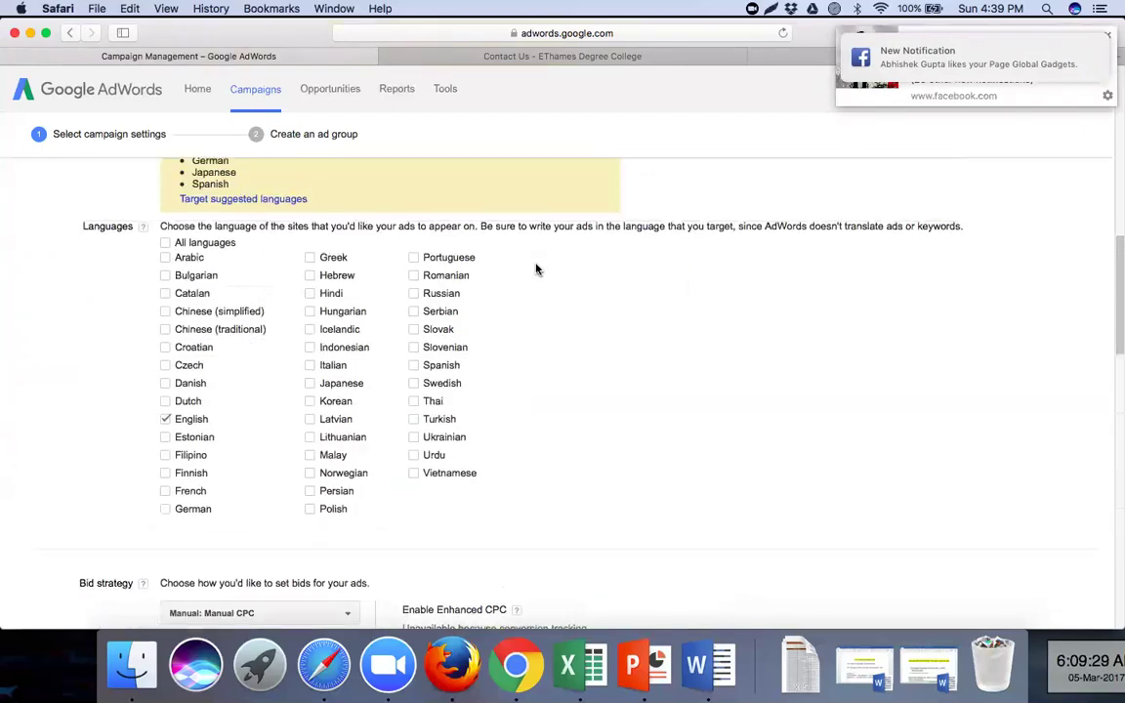
{"action": "scroll", "coordinate": [535, 269], "scroll_direction": "up", "scroll_amount": 4}
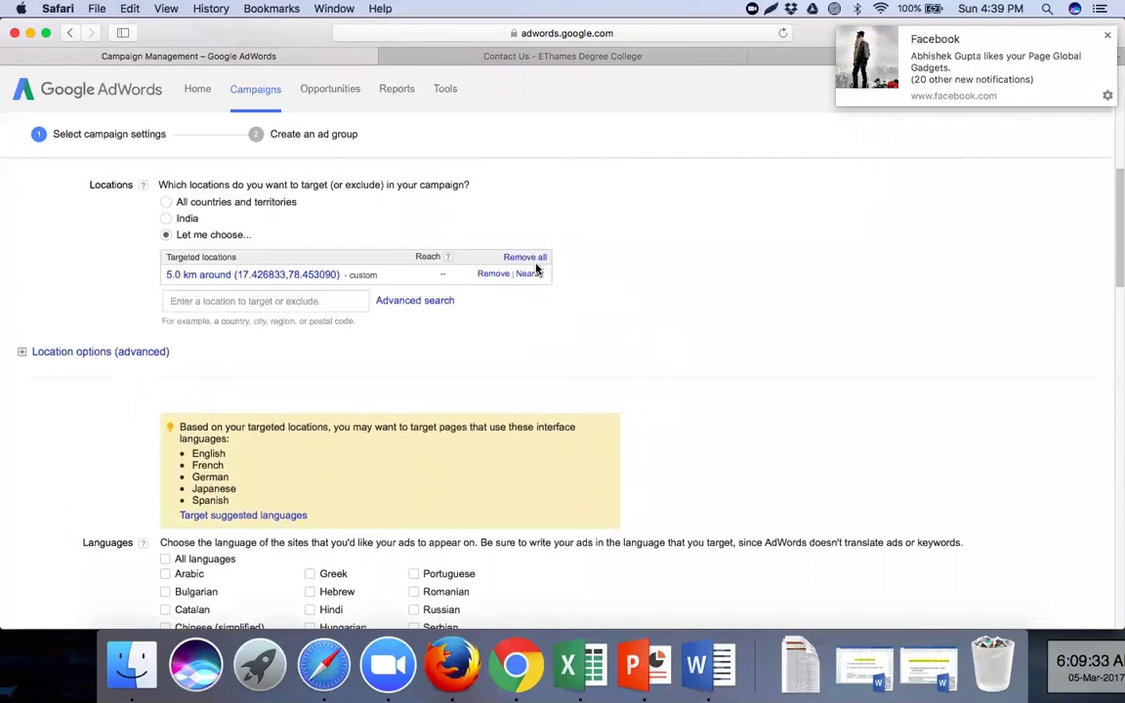
{"action": "scroll", "coordinate": [252, 295], "scroll_direction": "up", "scroll_amount": 4}
{"action": "scroll", "coordinate": [252, 295], "scroll_direction": "up", "scroll_amount": 3}
{"action": "left_click", "coordinate": [181, 338]}
{"action": "scroll", "coordinate": [369, 370], "scroll_direction": "up", "scroll_amount": 1}
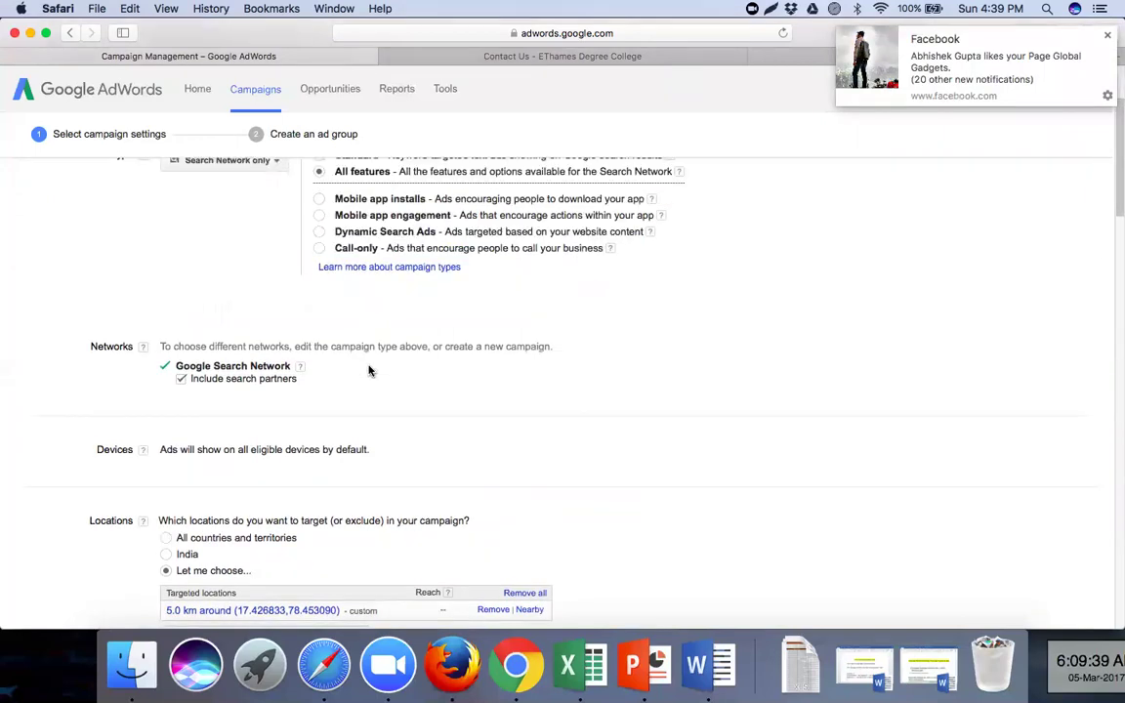
{"action": "scroll", "coordinate": [369, 370], "scroll_direction": "up", "scroll_amount": 1}
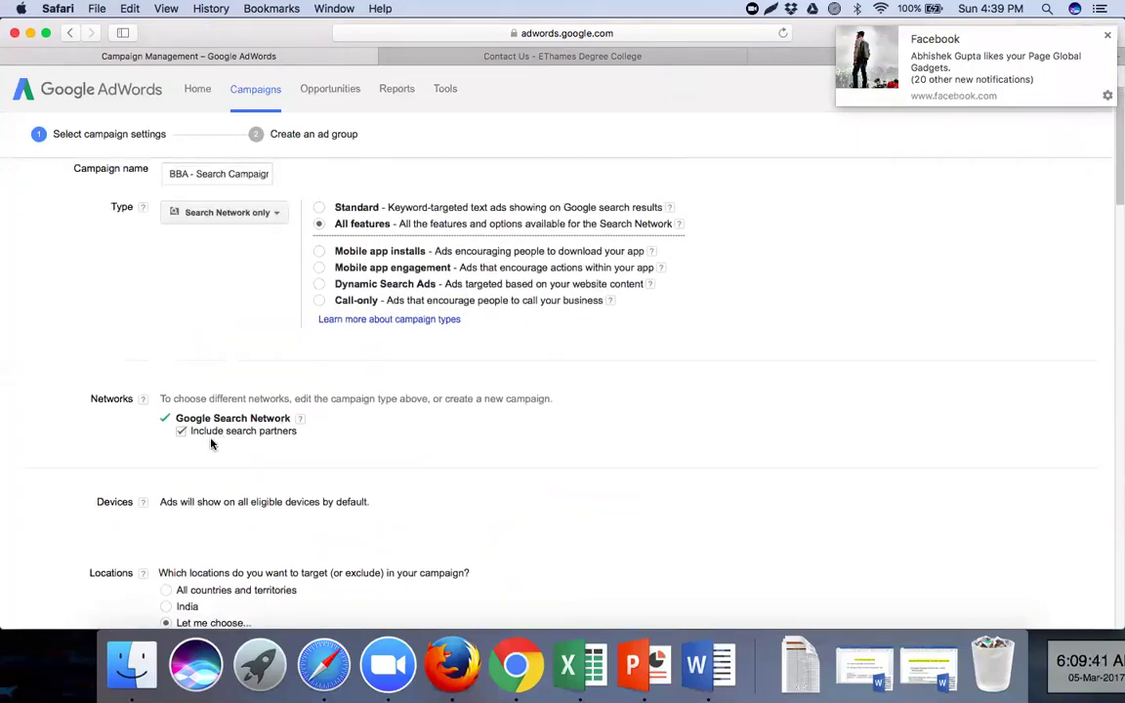
{"action": "scroll", "coordinate": [211, 444], "scroll_direction": "up", "scroll_amount": 2}
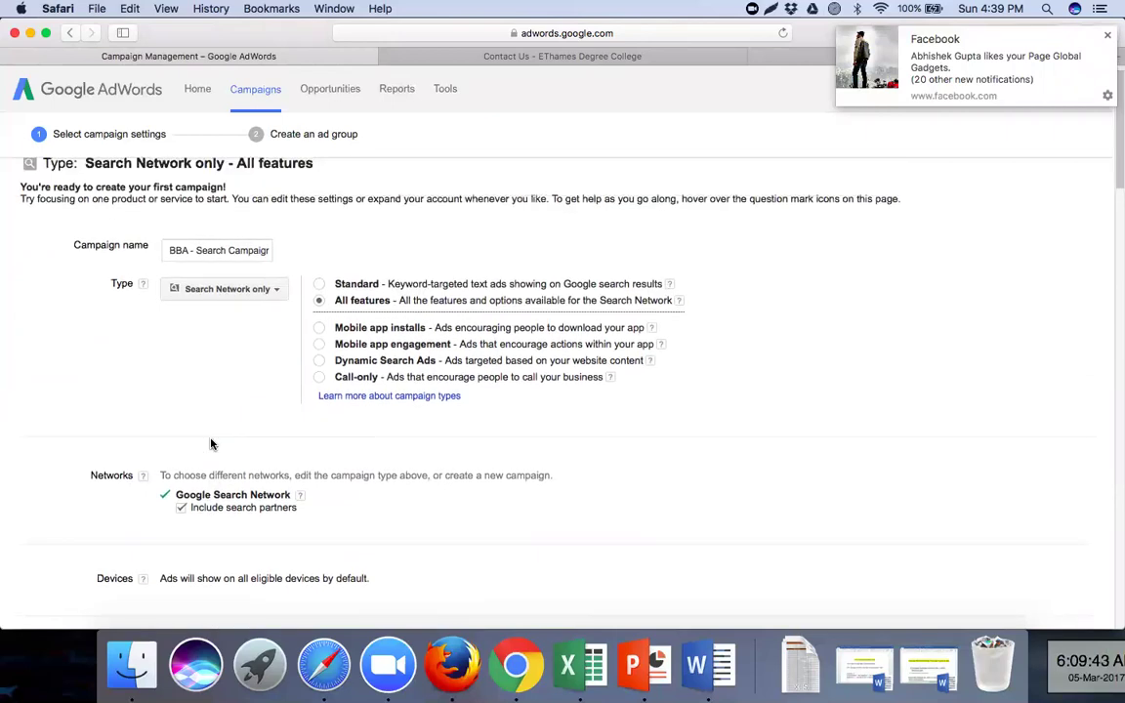
{"action": "scroll", "coordinate": [211, 444], "scroll_direction": "down", "scroll_amount": 1}
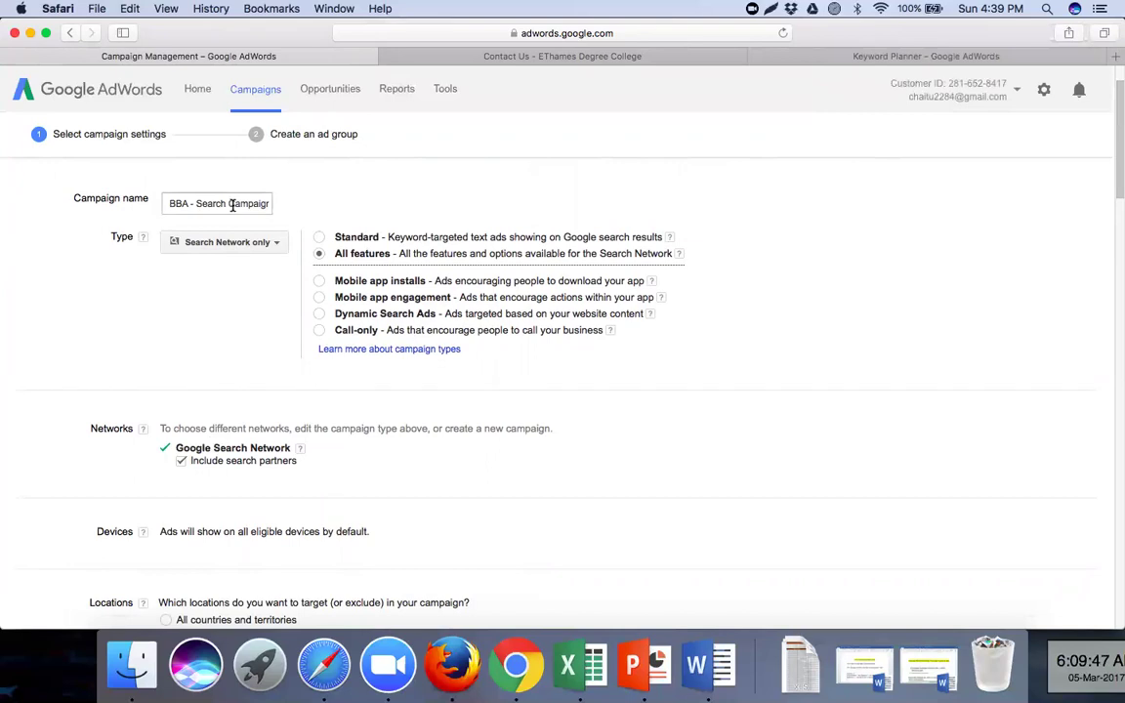
{"action": "scroll", "coordinate": [252, 397], "scroll_direction": "down", "scroll_amount": 2}
{"action": "scroll", "coordinate": [252, 398], "scroll_direction": "down", "scroll_amount": 10}
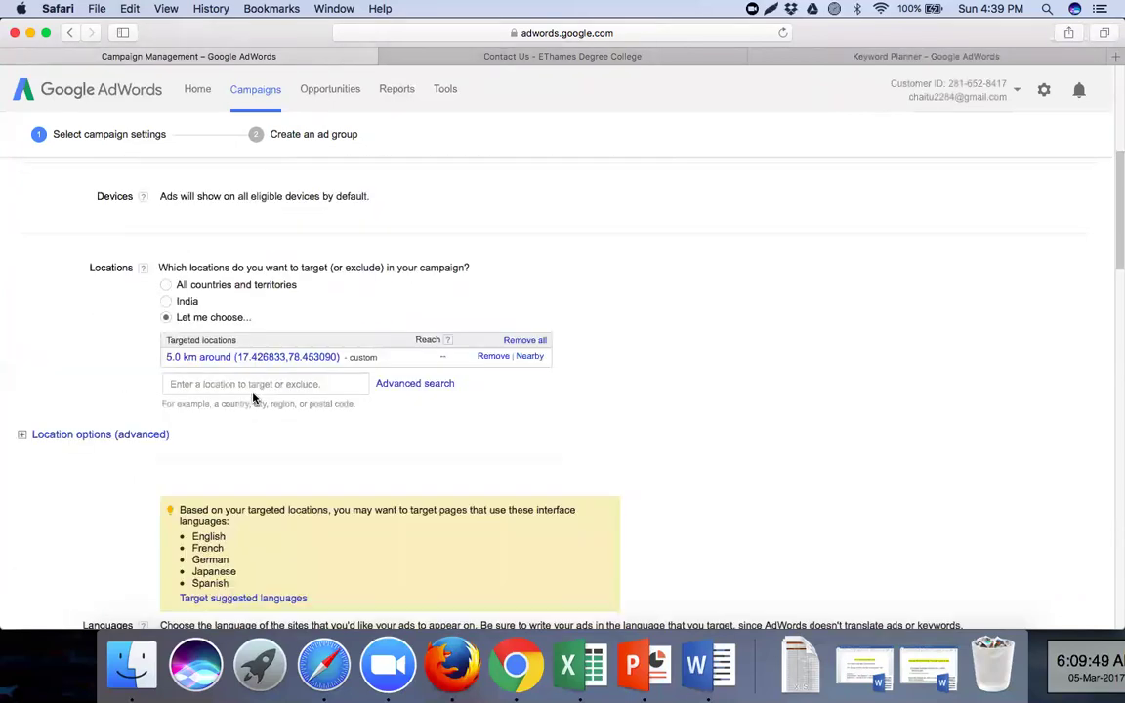
{"action": "scroll", "coordinate": [252, 398], "scroll_direction": "down", "scroll_amount": 8}
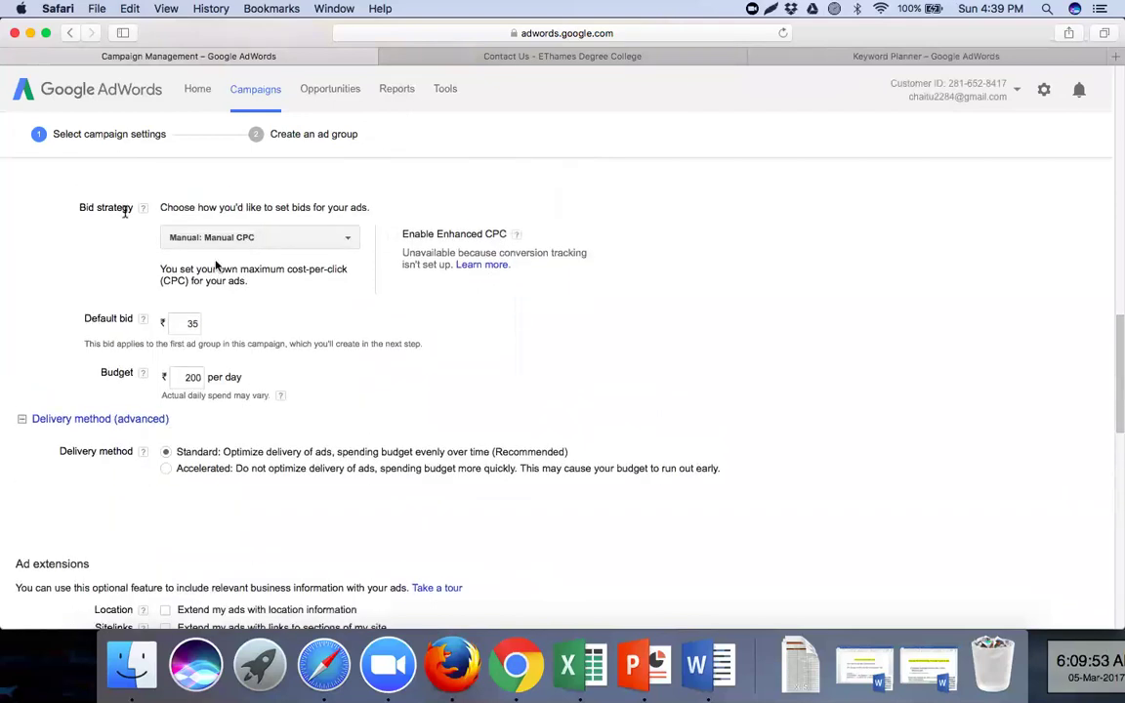
{"action": "scroll", "coordinate": [159, 374], "scroll_direction": "down", "scroll_amount": 1}
{"action": "scroll", "coordinate": [159, 374], "scroll_direction": "down", "scroll_amount": 10}
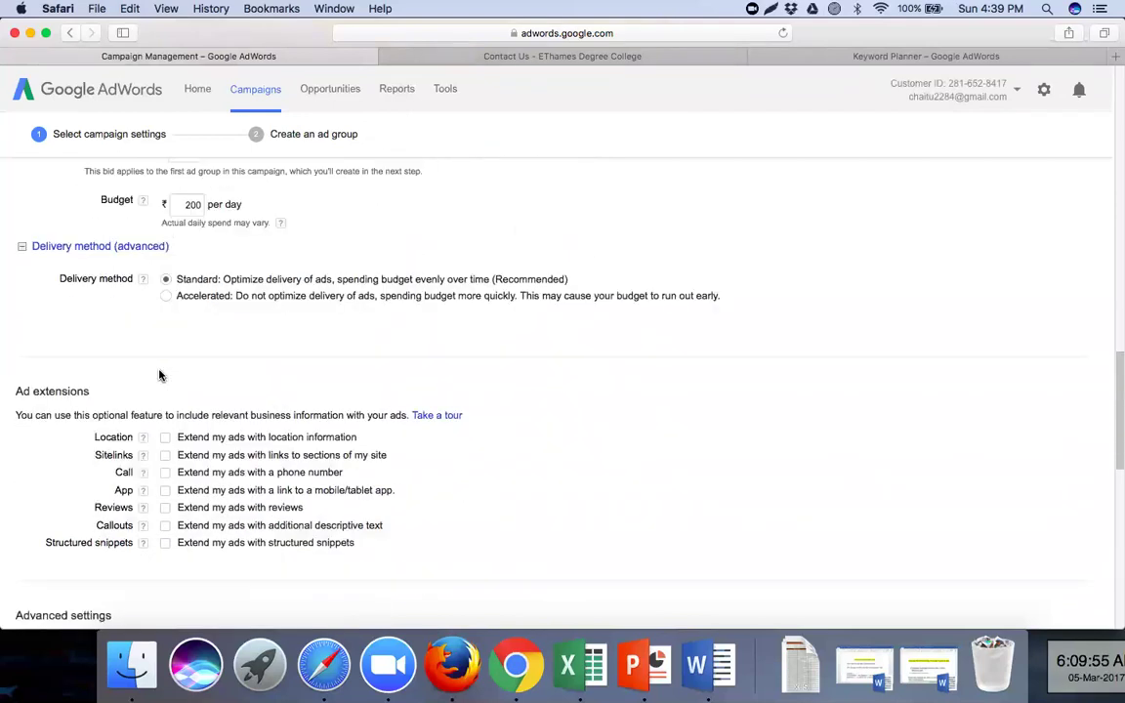
{"action": "scroll", "coordinate": [159, 374], "scroll_direction": "down", "scroll_amount": 5}
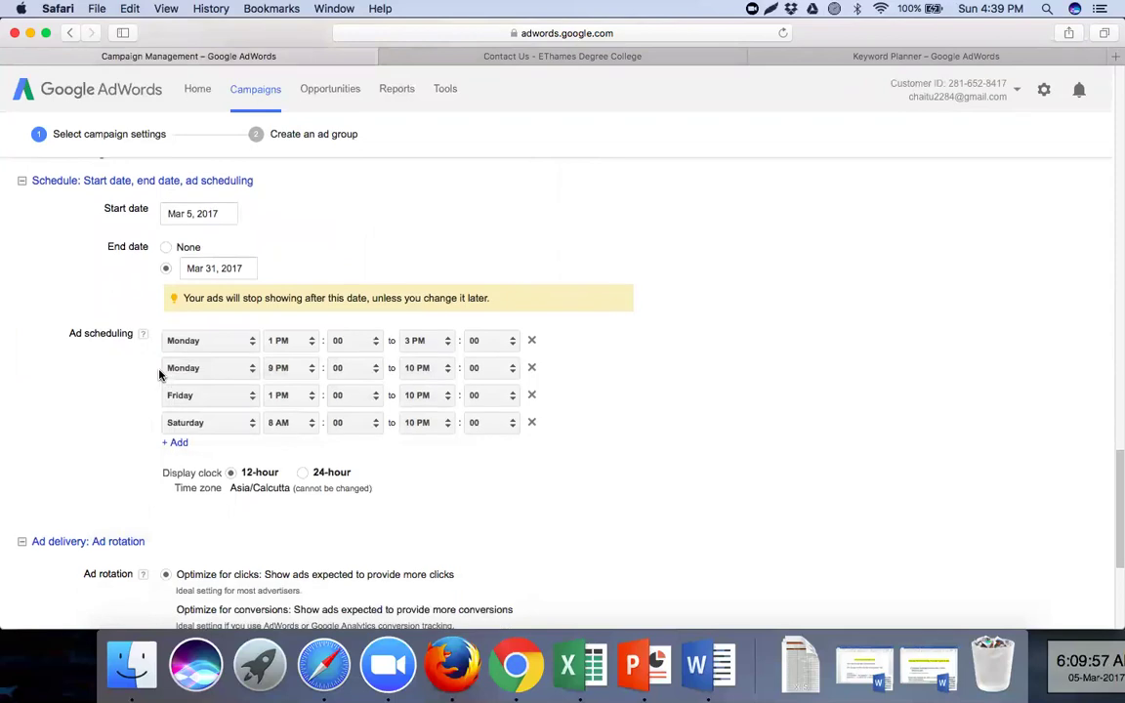
{"action": "scroll", "coordinate": [159, 374], "scroll_direction": "down", "scroll_amount": 5}
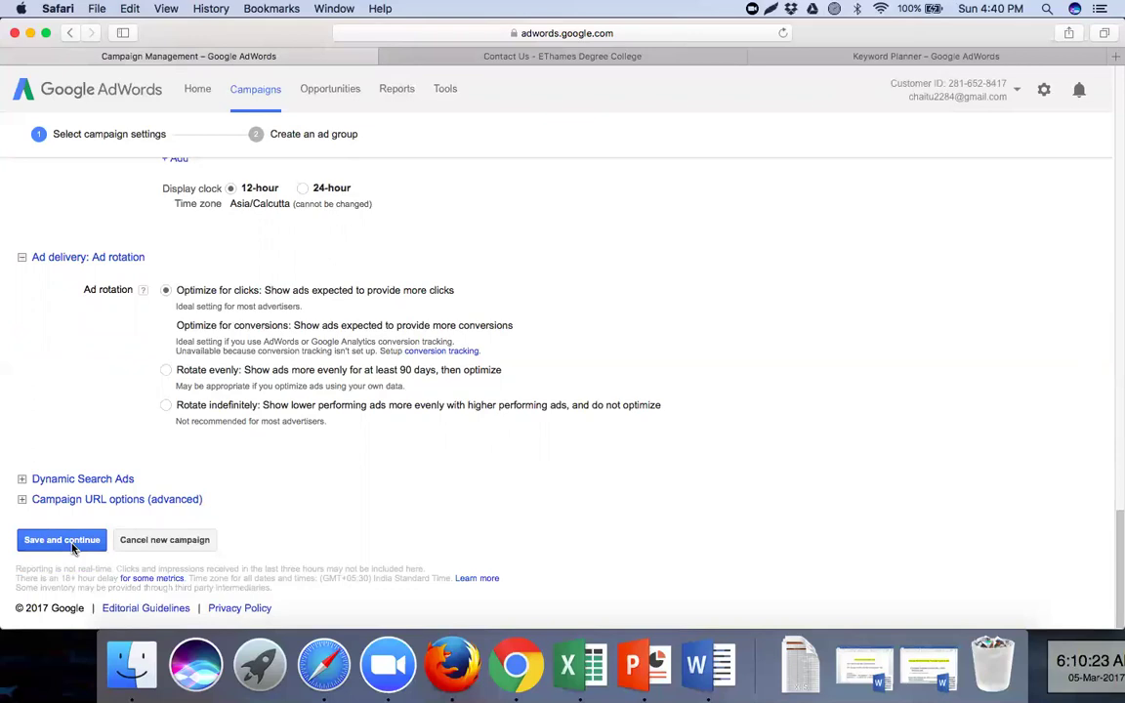
Save the campaign settings, advancing to the Ad Group #1 text-ad step
{"action": "left_click", "coordinate": [61, 540]}
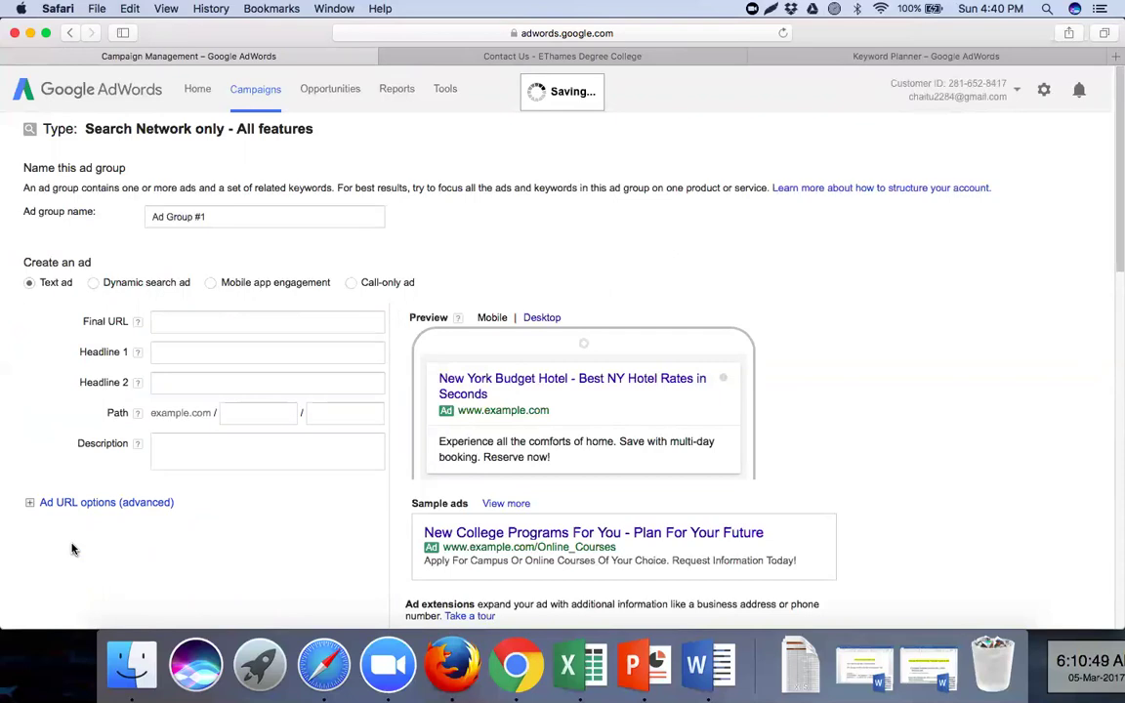
{"action": "key", "text": "super+Tab"}
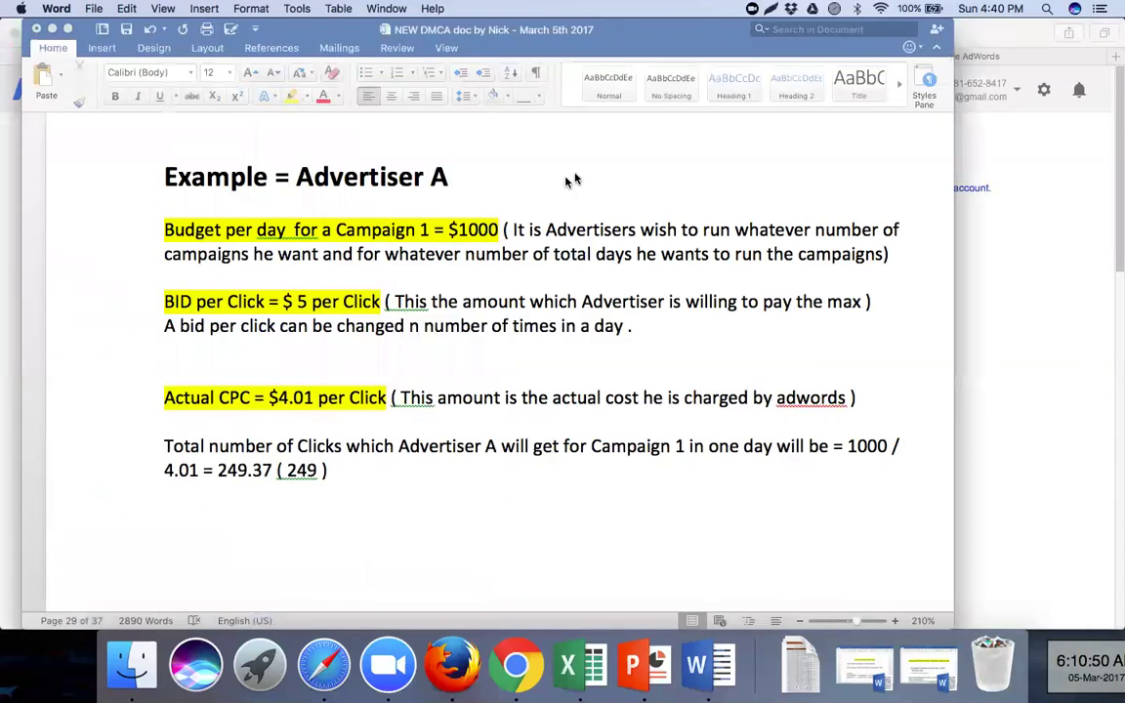
{"action": "left_click", "coordinate": [516, 664]}
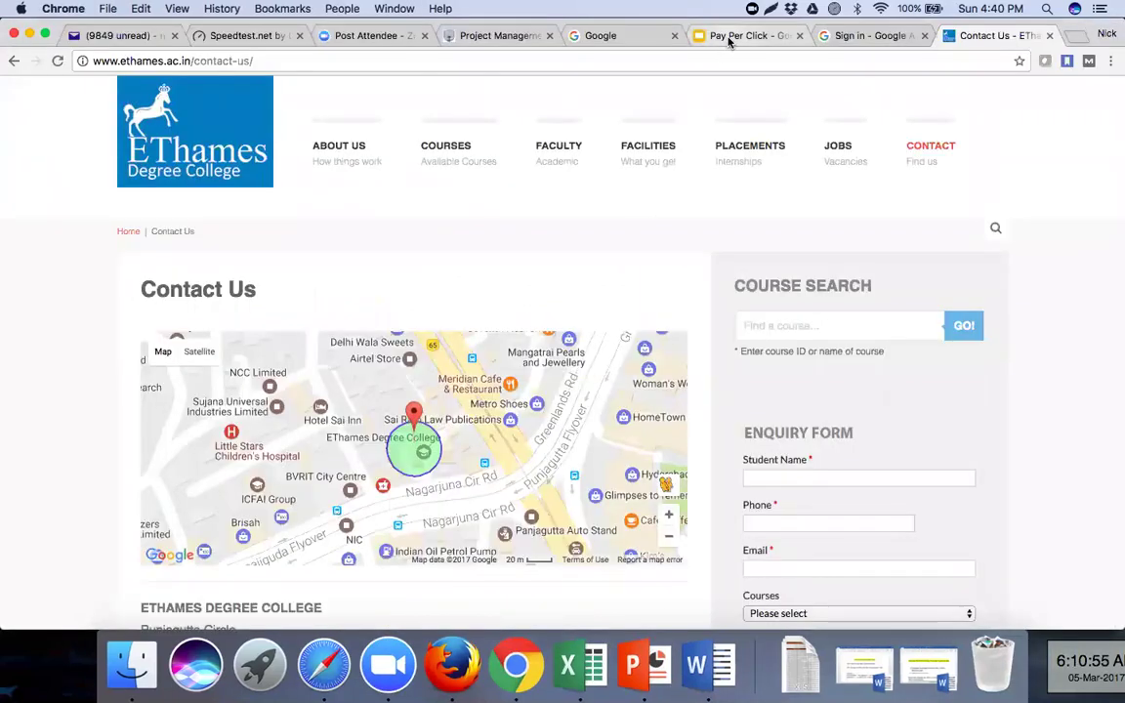
{"action": "left_click", "coordinate": [728, 39]}
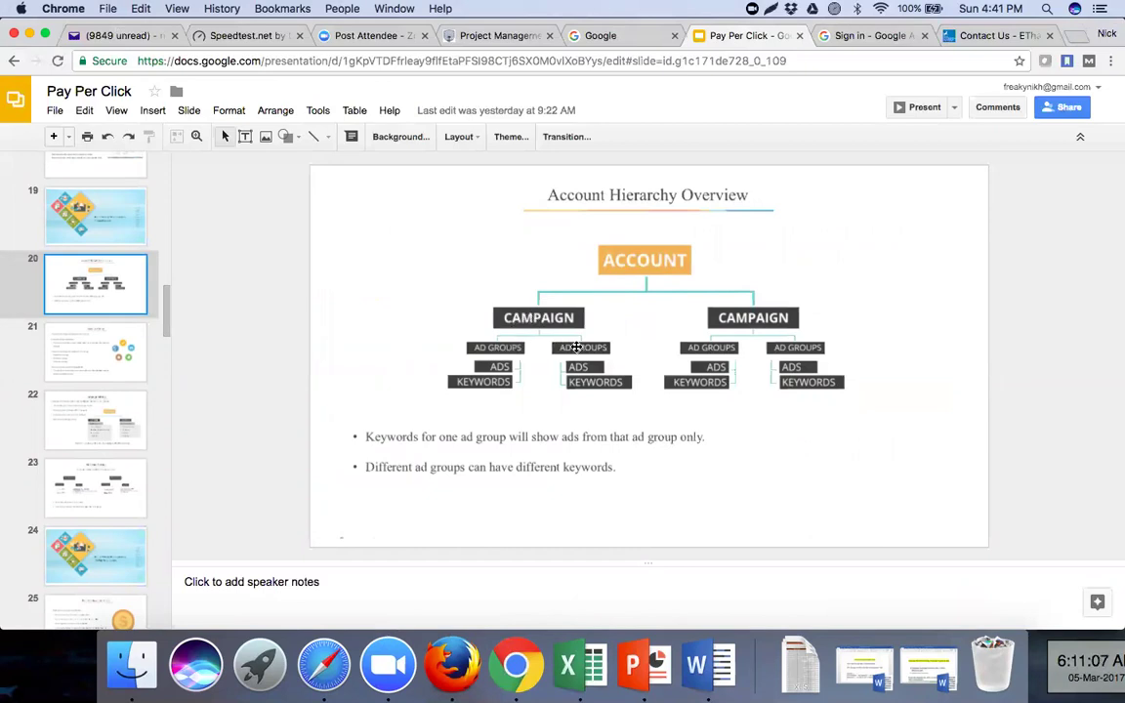
{"action": "key", "text": "super+Tab"}
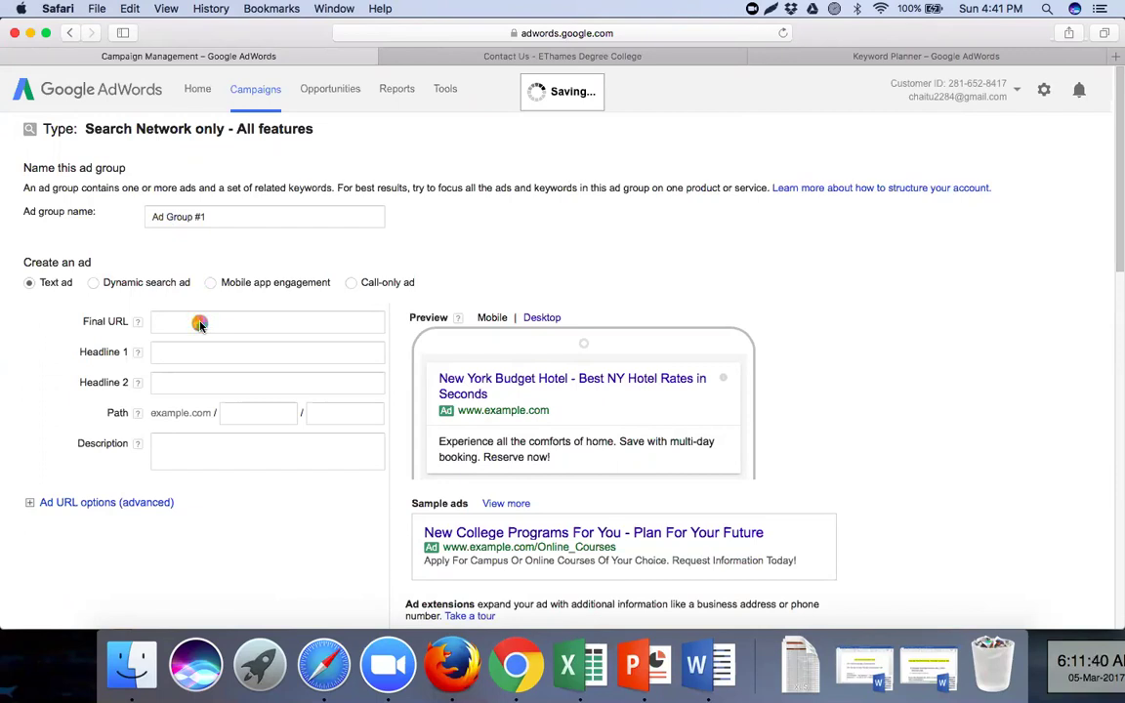
Leave the empty Final URL and ad group name fields for the Keyword Planner tab
{"action": "left_click", "coordinate": [200, 322]}
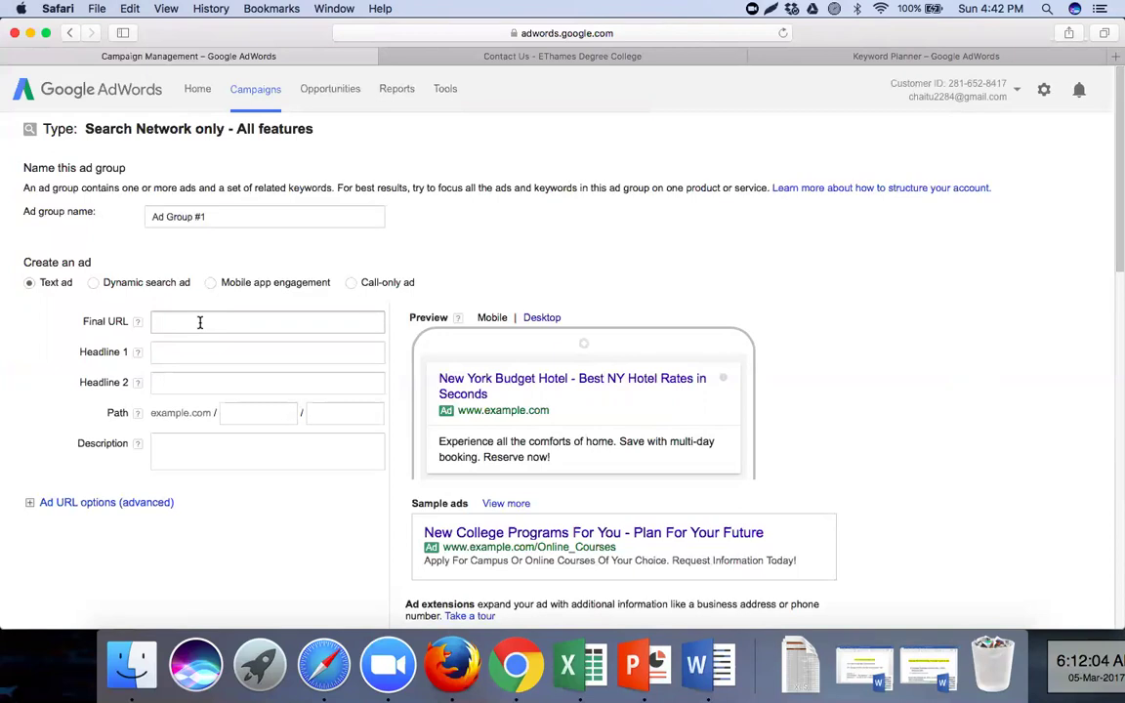
{"action": "left_click", "coordinate": [199, 322]}
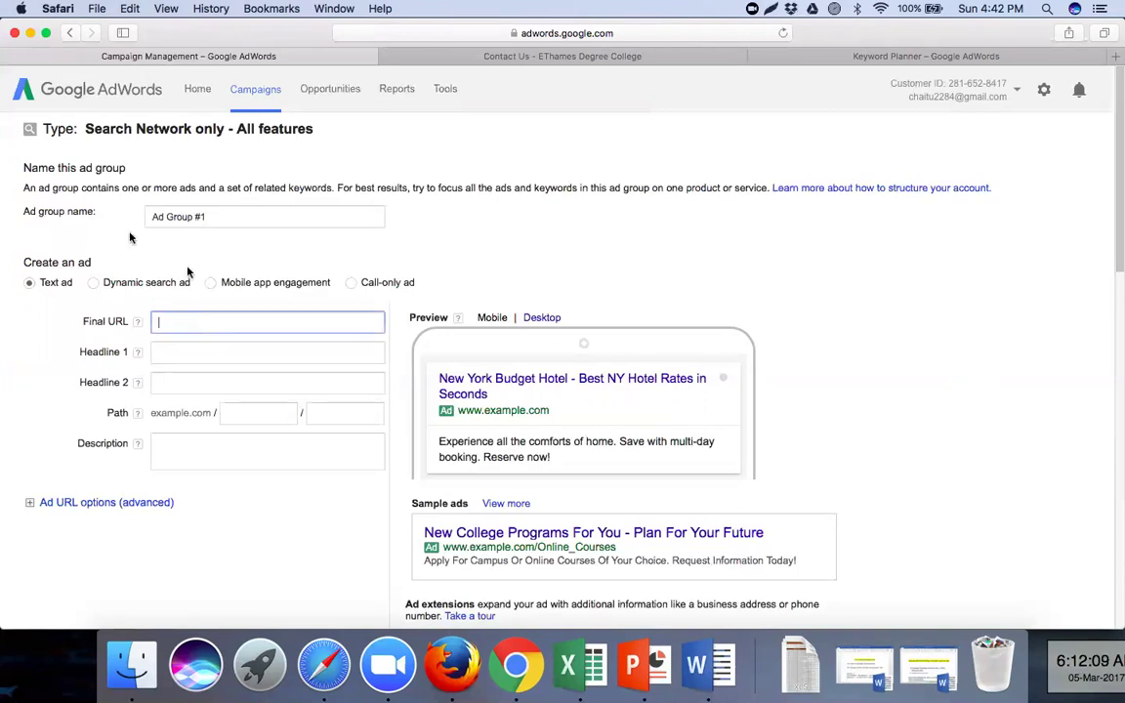
{"action": "left_click", "coordinate": [211, 219]}
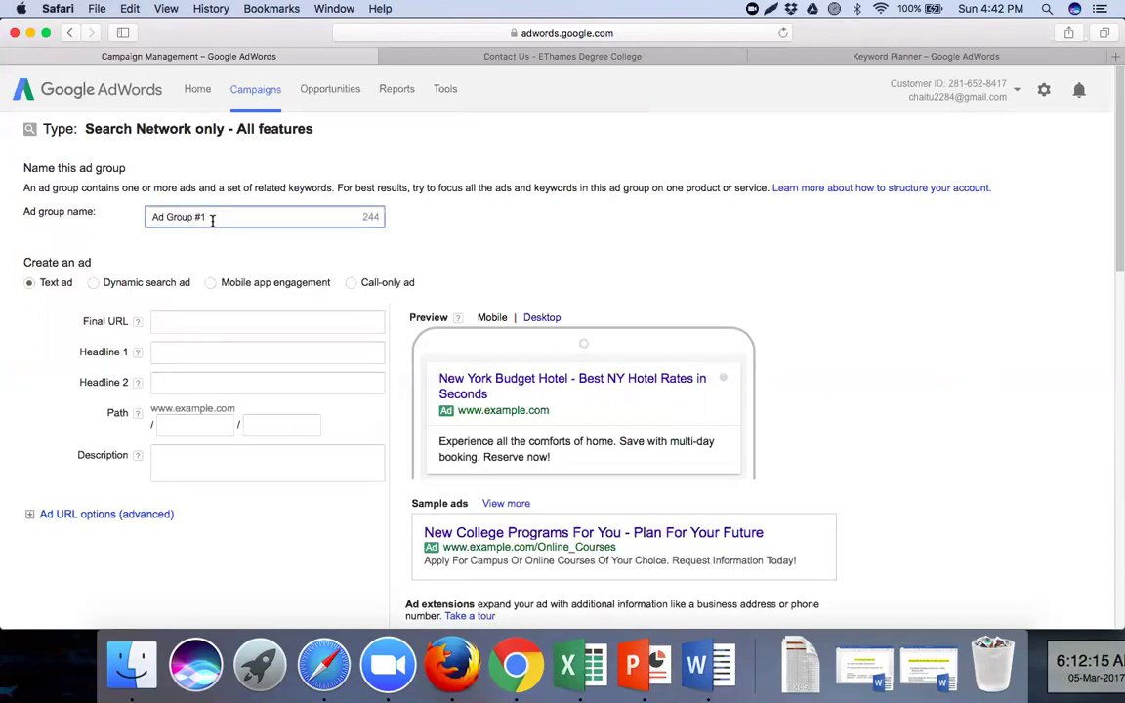
{"action": "left_click", "coordinate": [836, 56]}
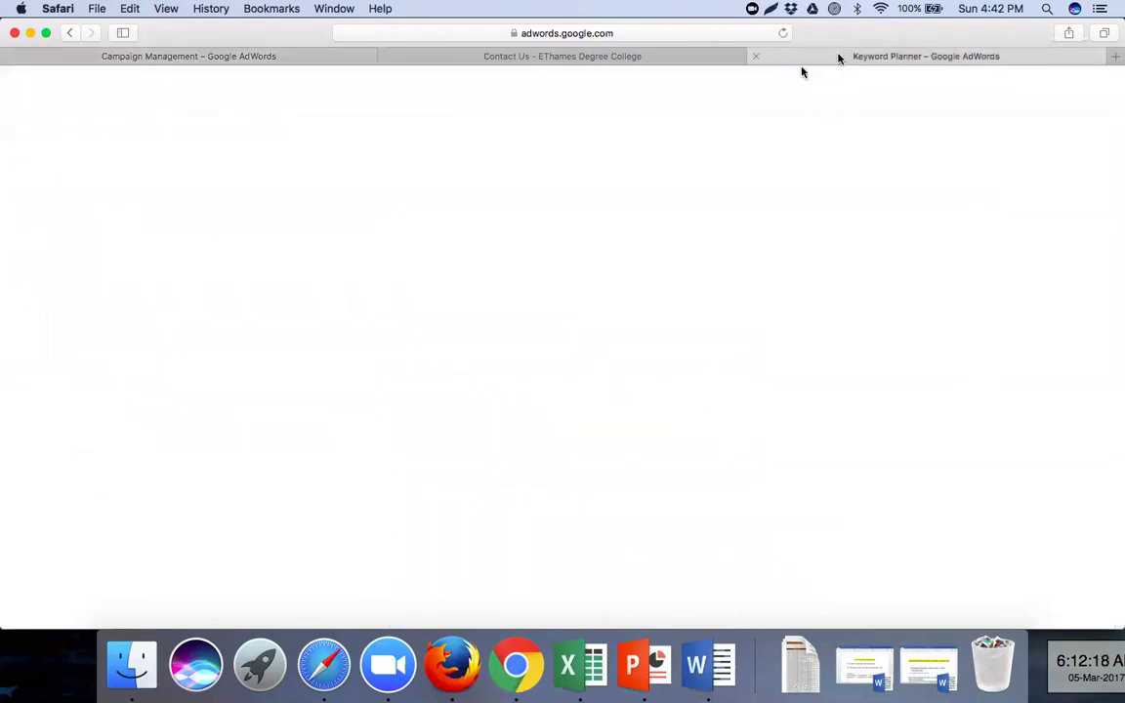
Open the college's BBA course page from the Contact Us page and scroll through it
{"action": "left_click", "coordinate": [627, 59]}
{"action": "mouse_move", "coordinate": [452, 151]}
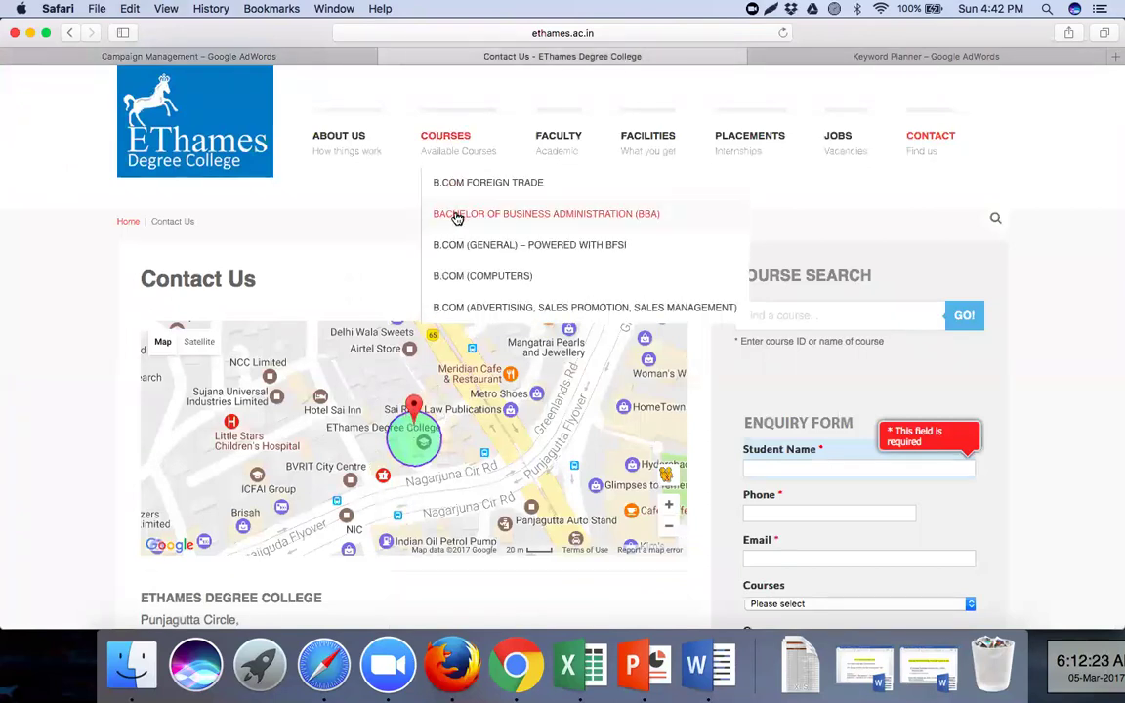
{"action": "left_click", "coordinate": [468, 216]}
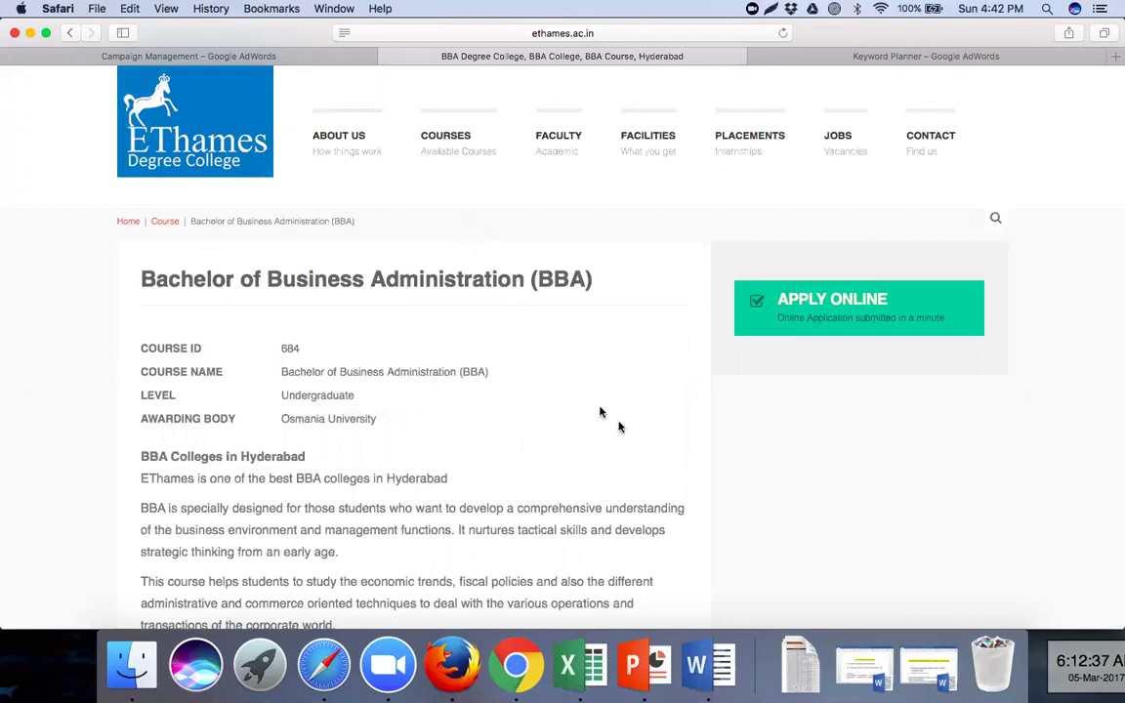
{"action": "scroll", "coordinate": [618, 426], "scroll_direction": "down", "scroll_amount": 3}
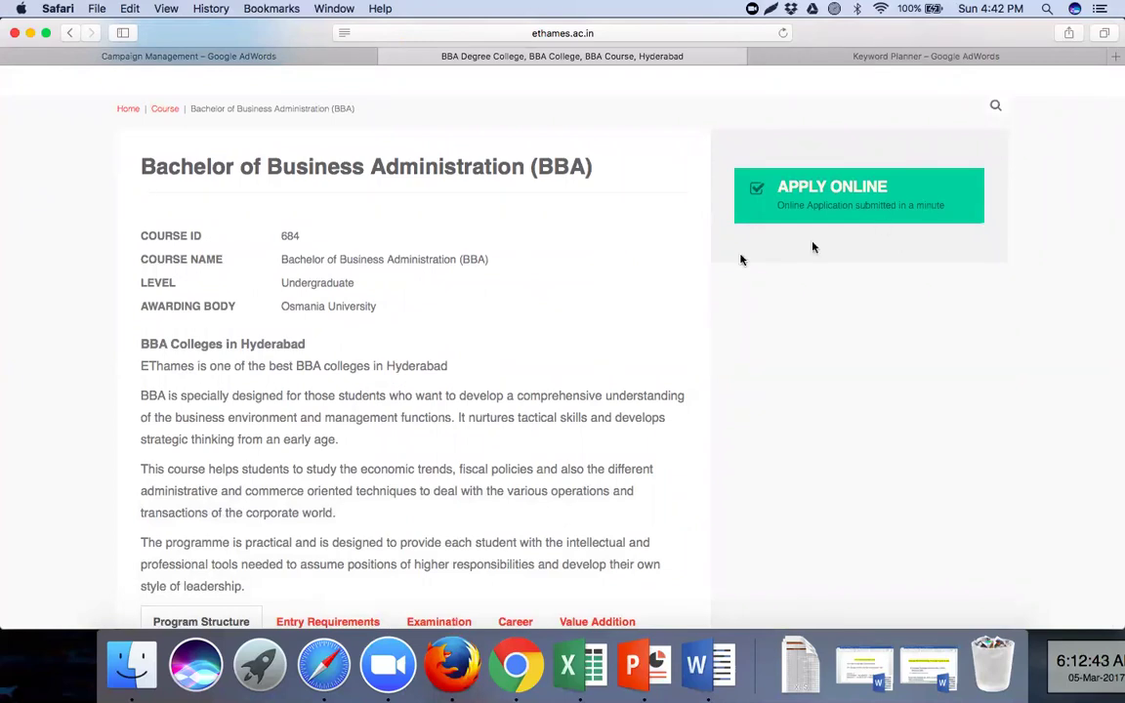
{"action": "scroll", "coordinate": [706, 272], "scroll_direction": "down", "scroll_amount": 2}
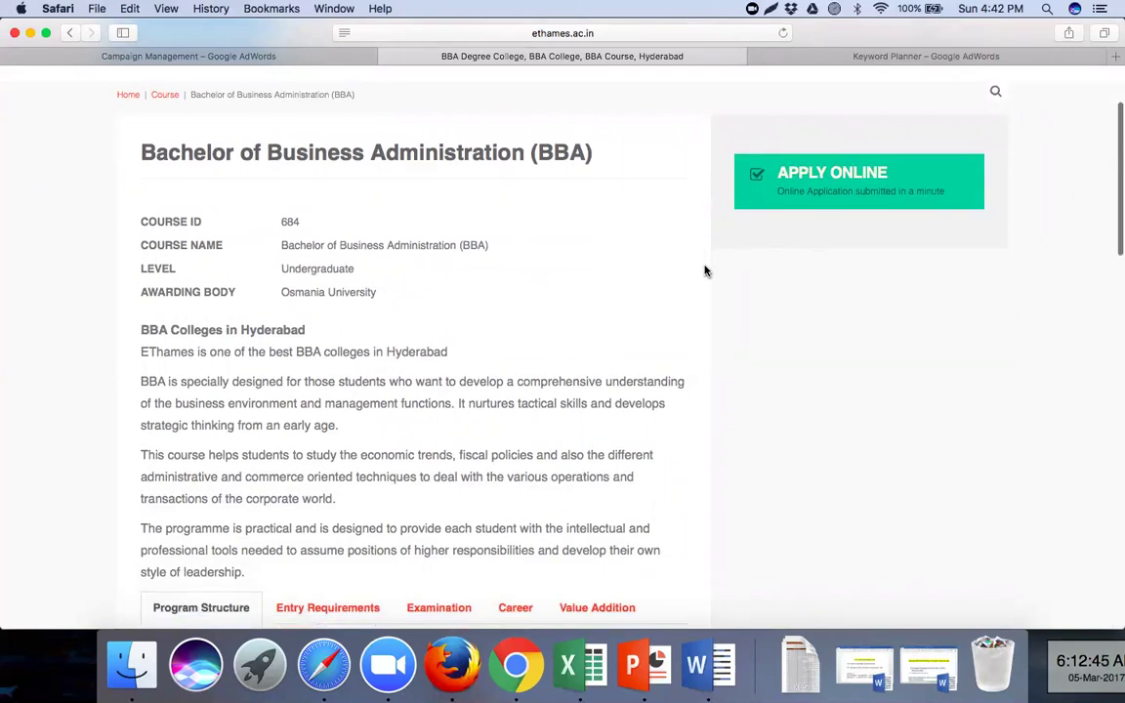
{"action": "scroll", "coordinate": [706, 271], "scroll_direction": "down", "scroll_amount": 5}
{"action": "scroll", "coordinate": [706, 271], "scroll_direction": "down", "scroll_amount": 6}
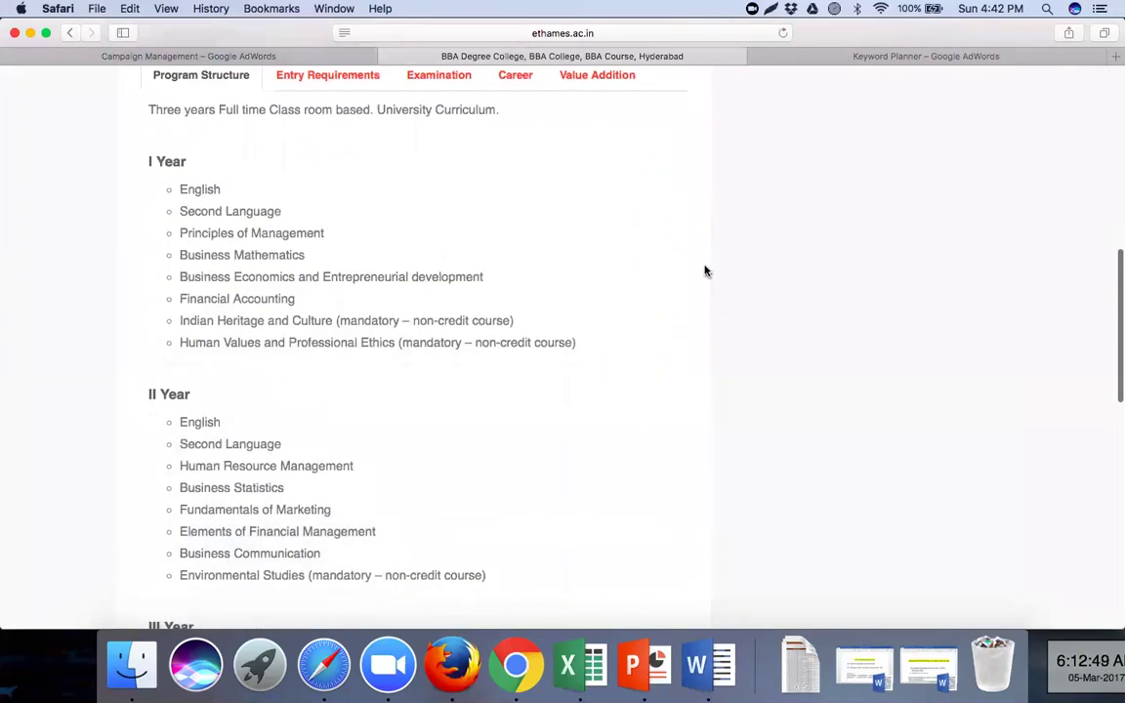
{"action": "scroll", "coordinate": [706, 272], "scroll_direction": "down", "scroll_amount": 14}
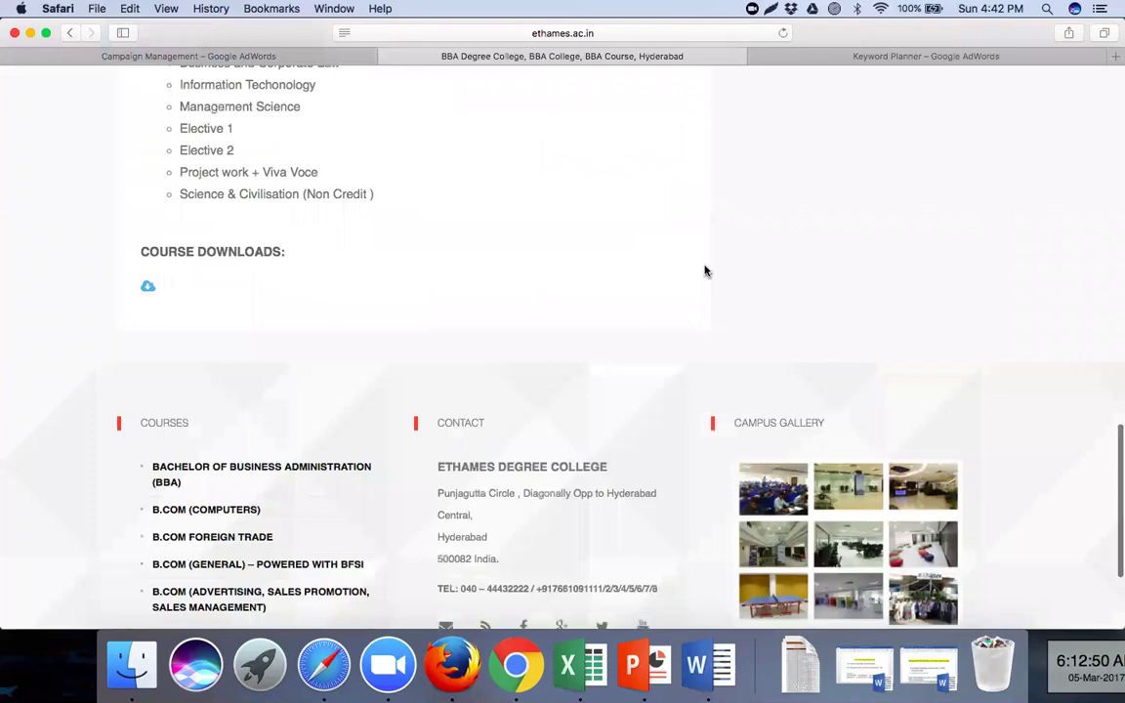
{"action": "scroll", "coordinate": [488, 166], "scroll_direction": "down", "scroll_amount": 3}
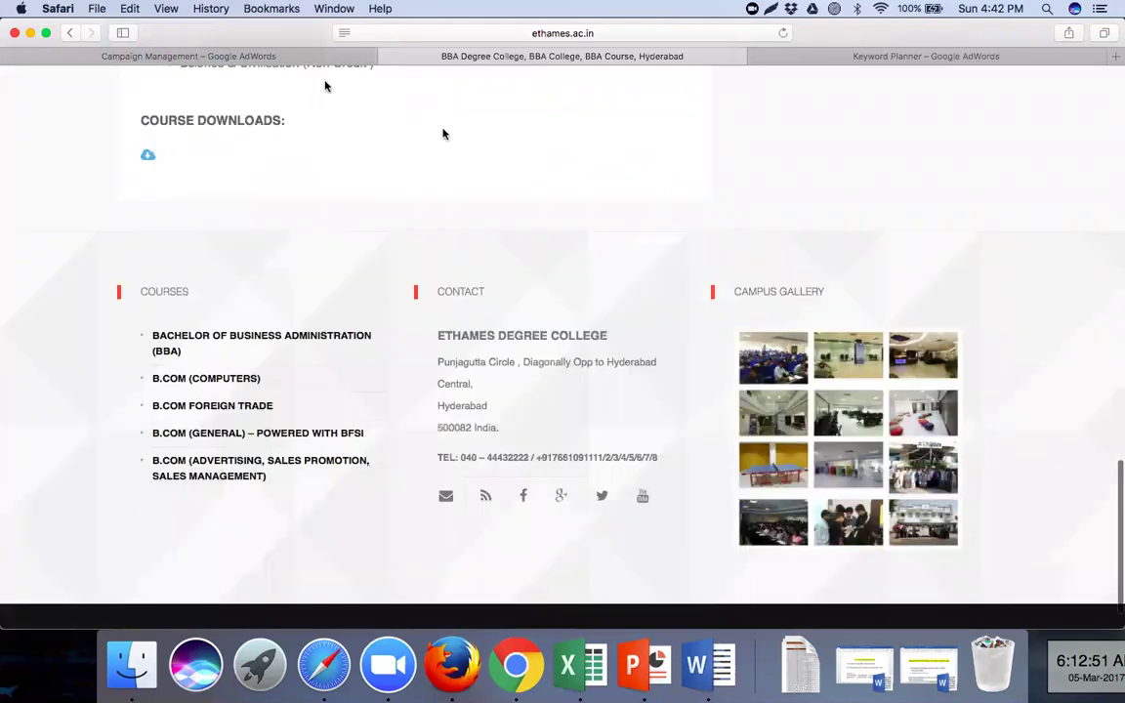
Copy the BBA page's web address from the address bar and return to the AdWords form
{"action": "left_click", "coordinate": [262, 56]}
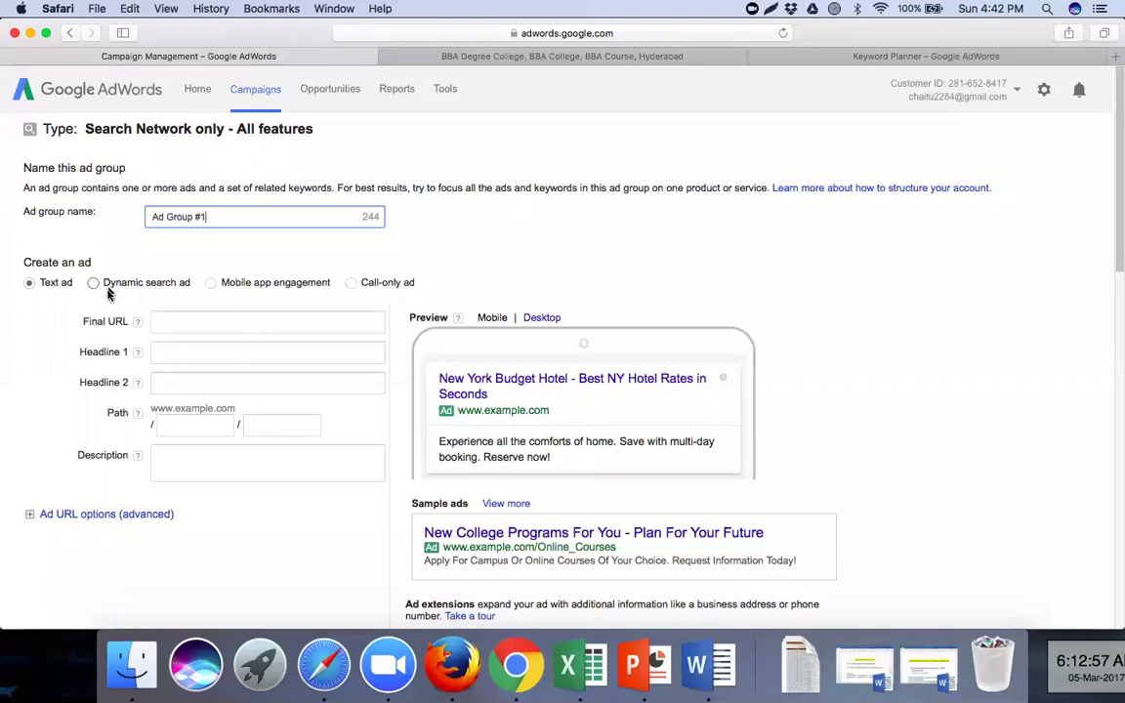
{"action": "left_click", "coordinate": [180, 320]}
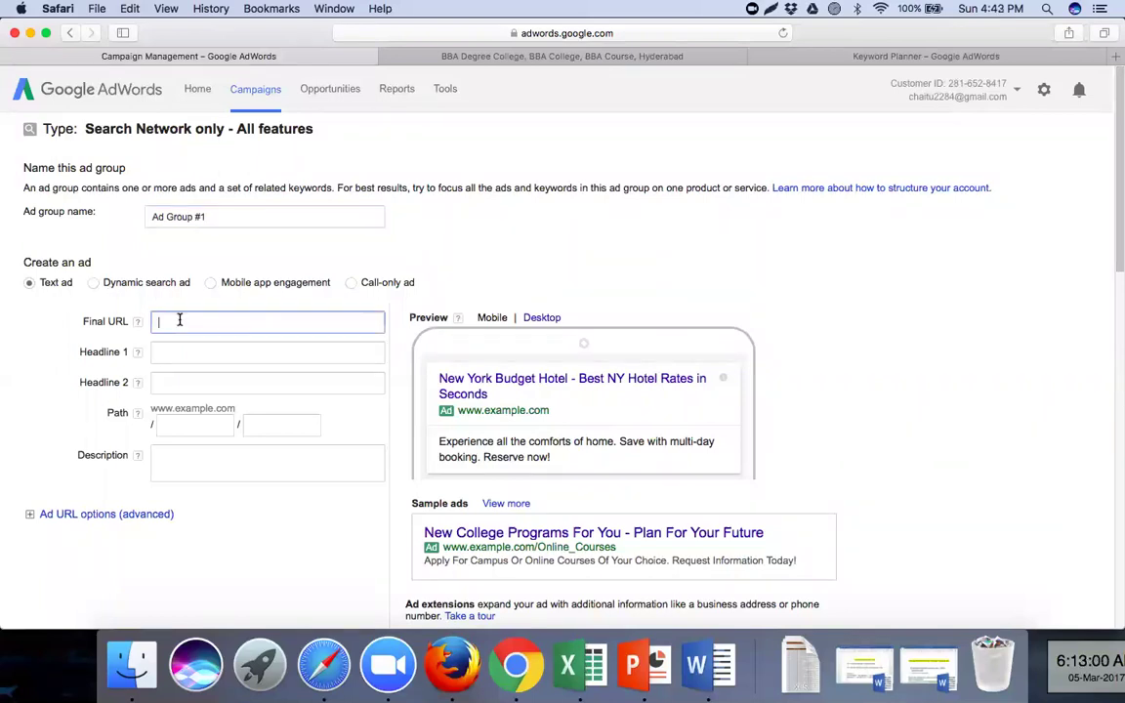
{"action": "left_click", "coordinate": [497, 58]}
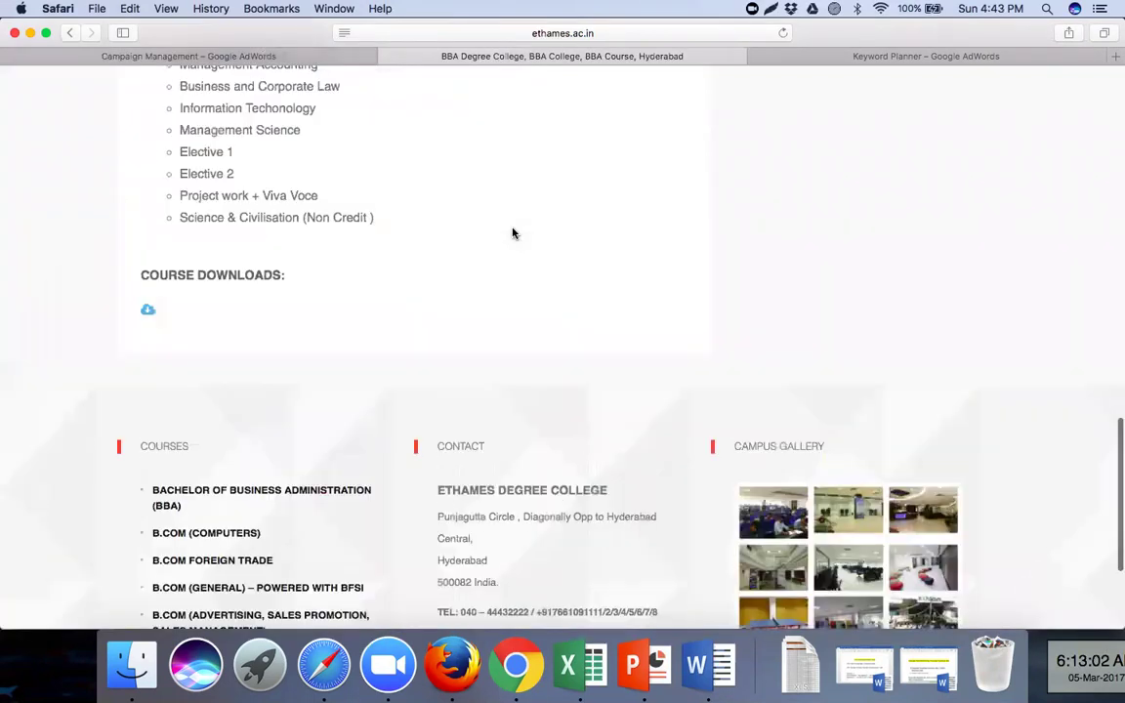
{"action": "scroll", "coordinate": [512, 234], "scroll_direction": "up", "scroll_amount": 15}
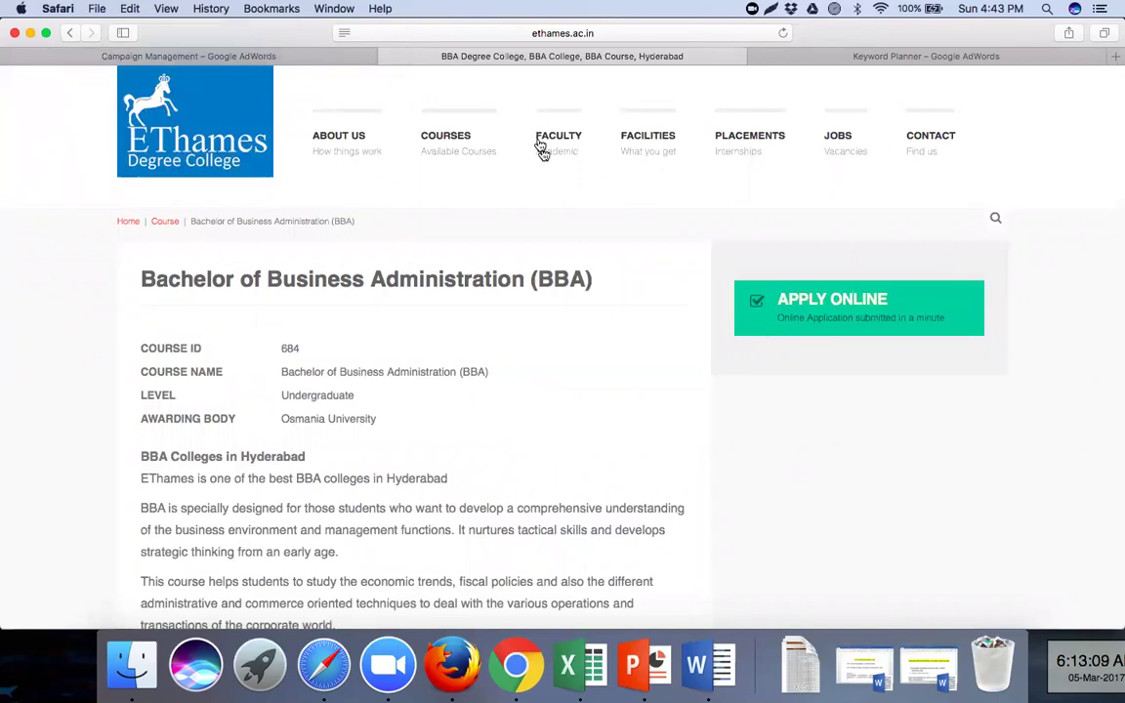
{"action": "left_click", "coordinate": [741, 34]}
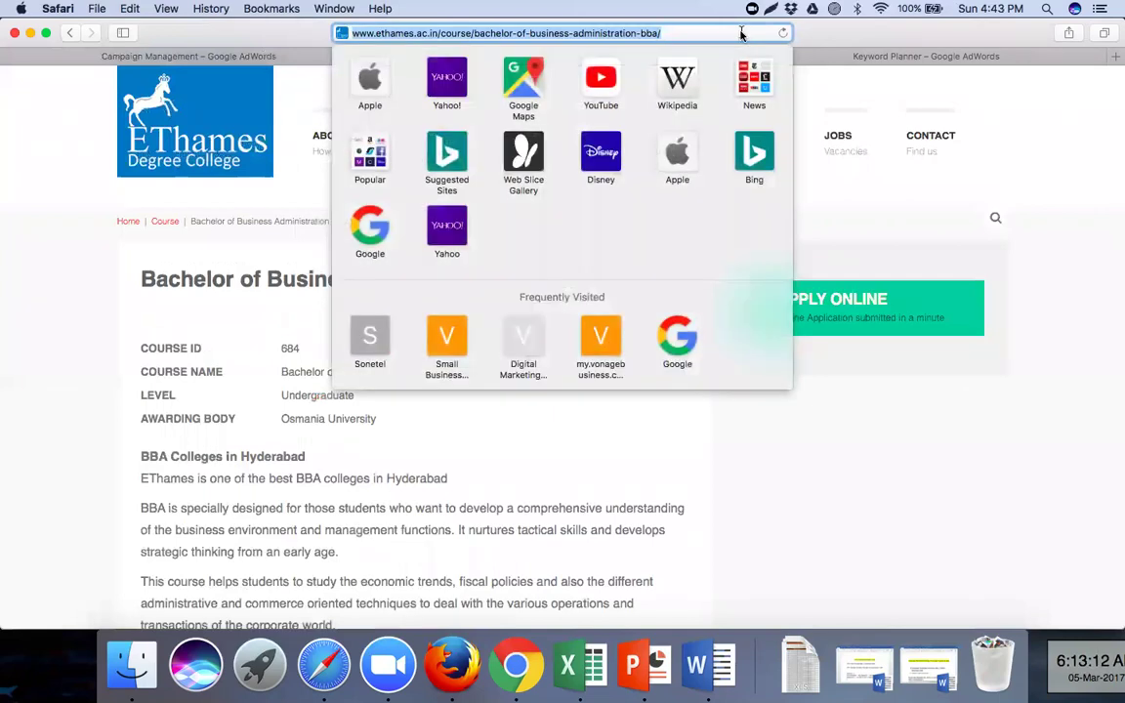
{"action": "left_click", "coordinate": [236, 61]}
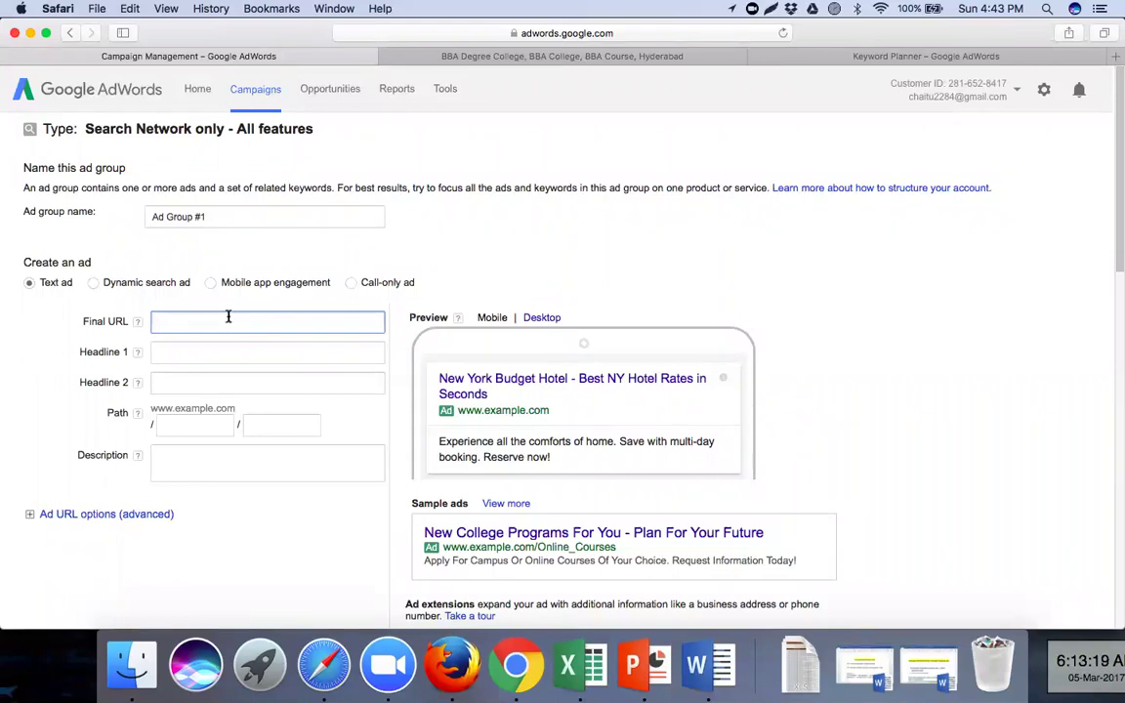
Paste the BBA course page address, with a trailing slash, as the ad's final URL
{"action": "key", "text": "super+v"}
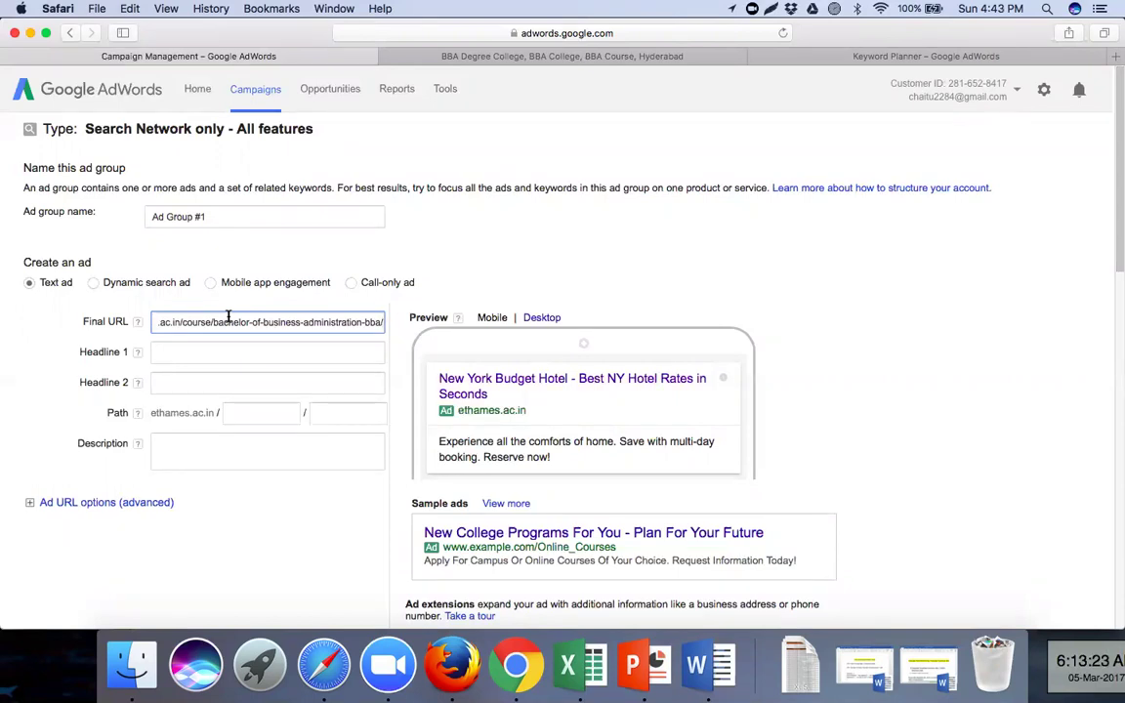
{"action": "type", "text": "/"}
{"action": "left_click", "coordinate": [550, 246]}
{"action": "left_click", "coordinate": [324, 352]}
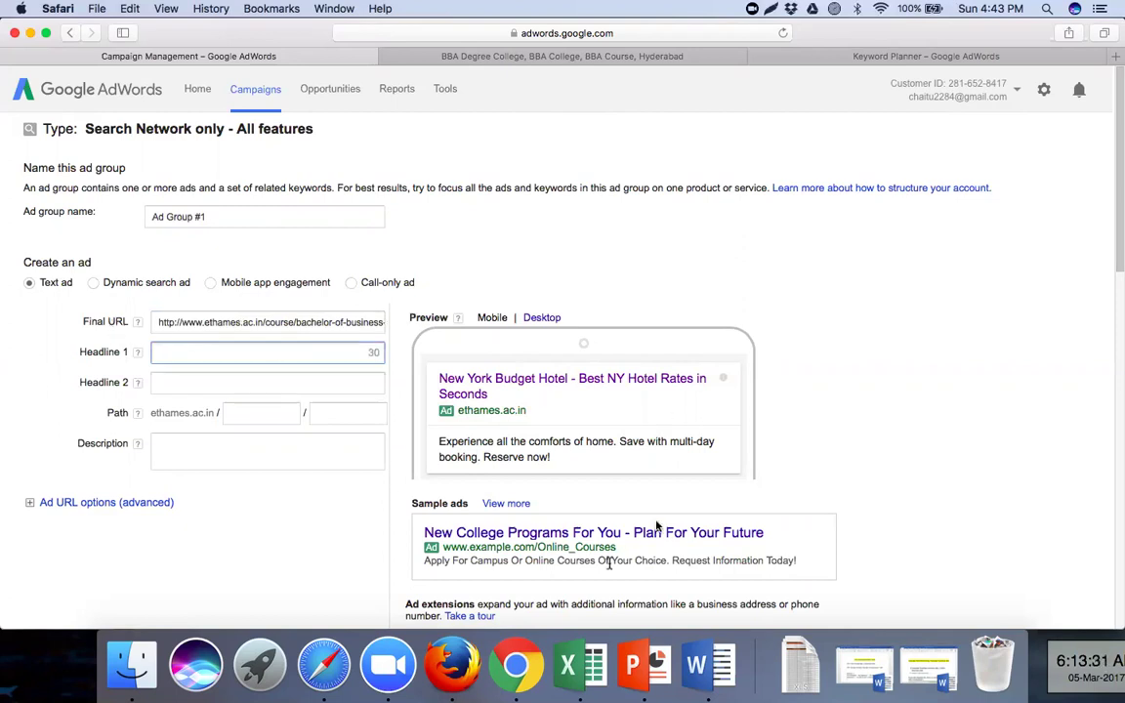
{"action": "left_click", "coordinate": [597, 60]}
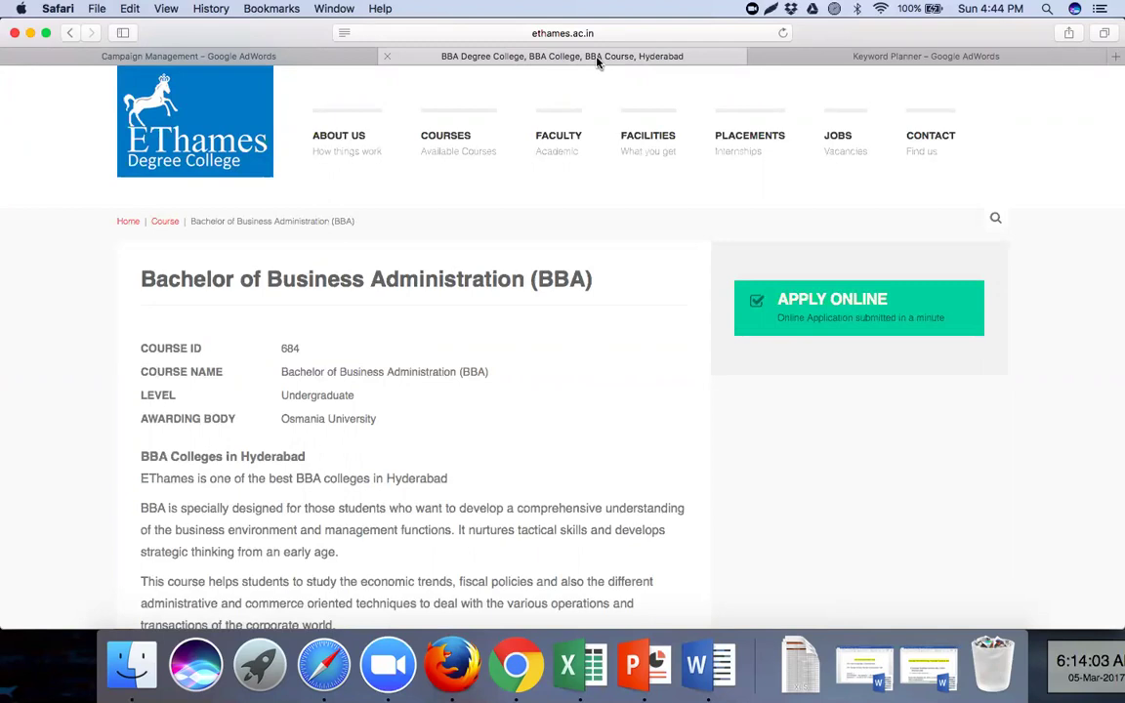
{"action": "left_click", "coordinate": [179, 57]}
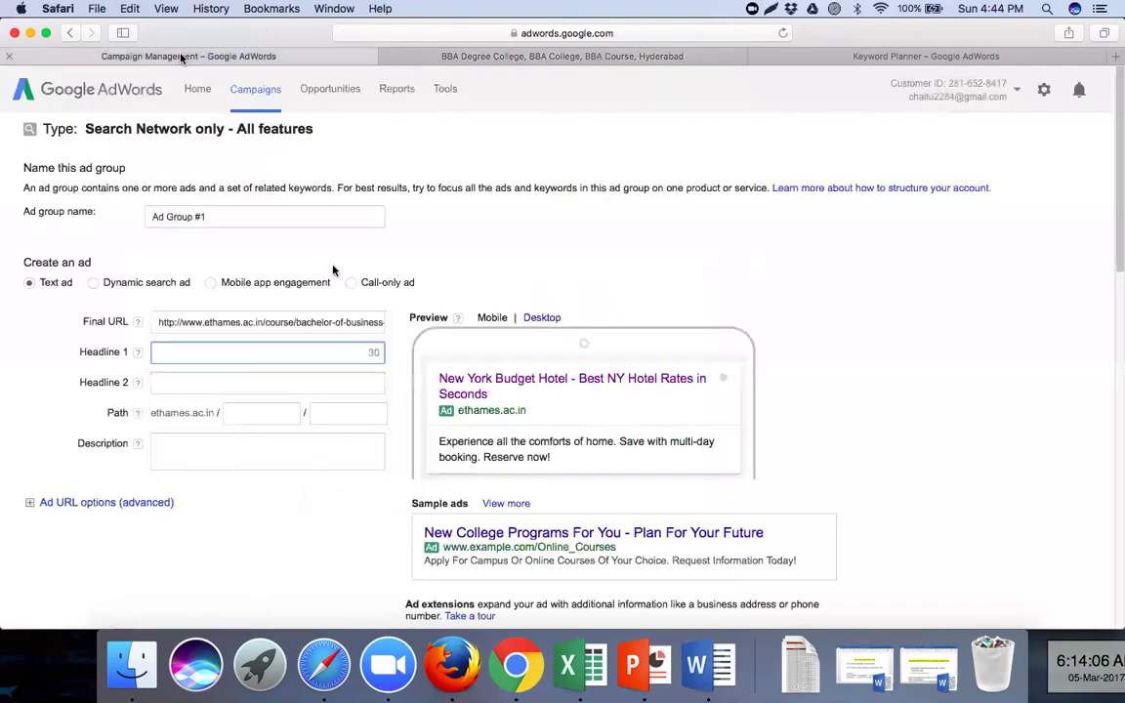
{"action": "left_click", "coordinate": [259, 352]}
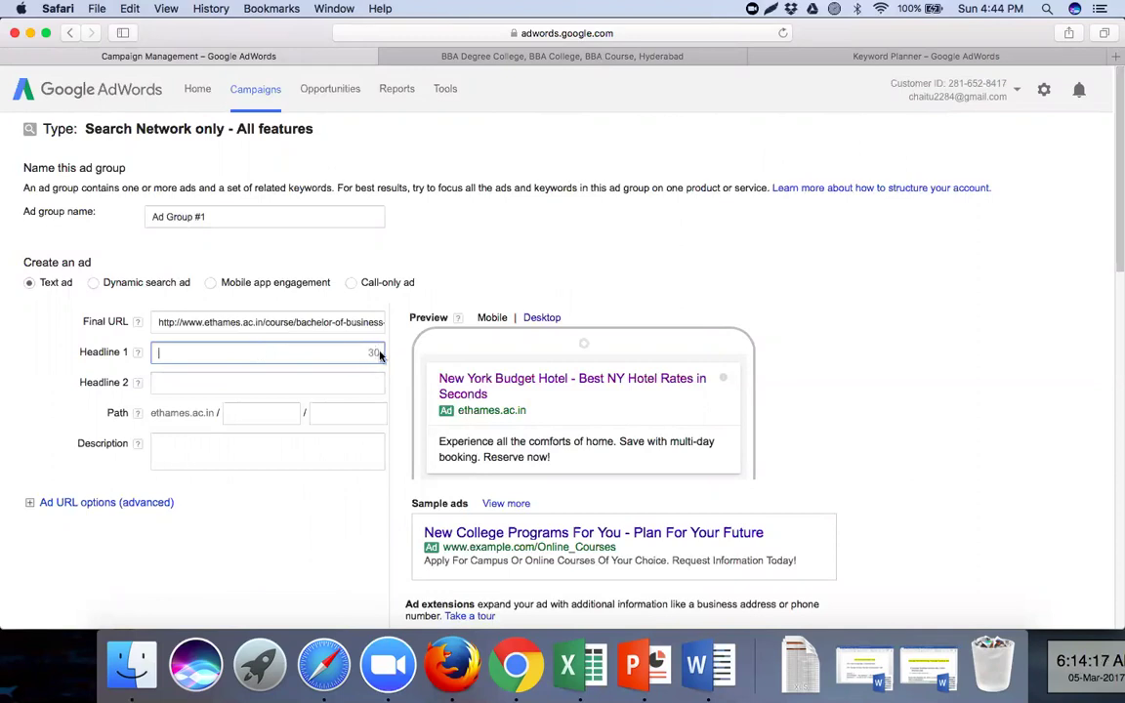
{"action": "left_click", "coordinate": [238, 381]}
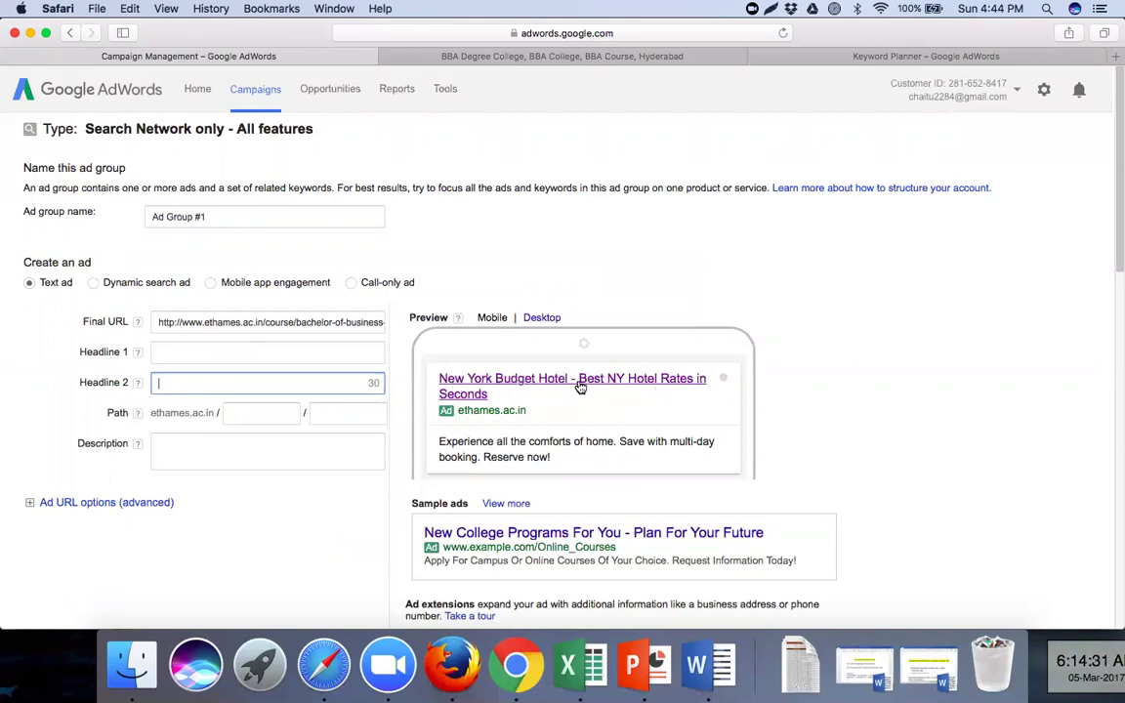
{"action": "left_click", "coordinate": [292, 349]}
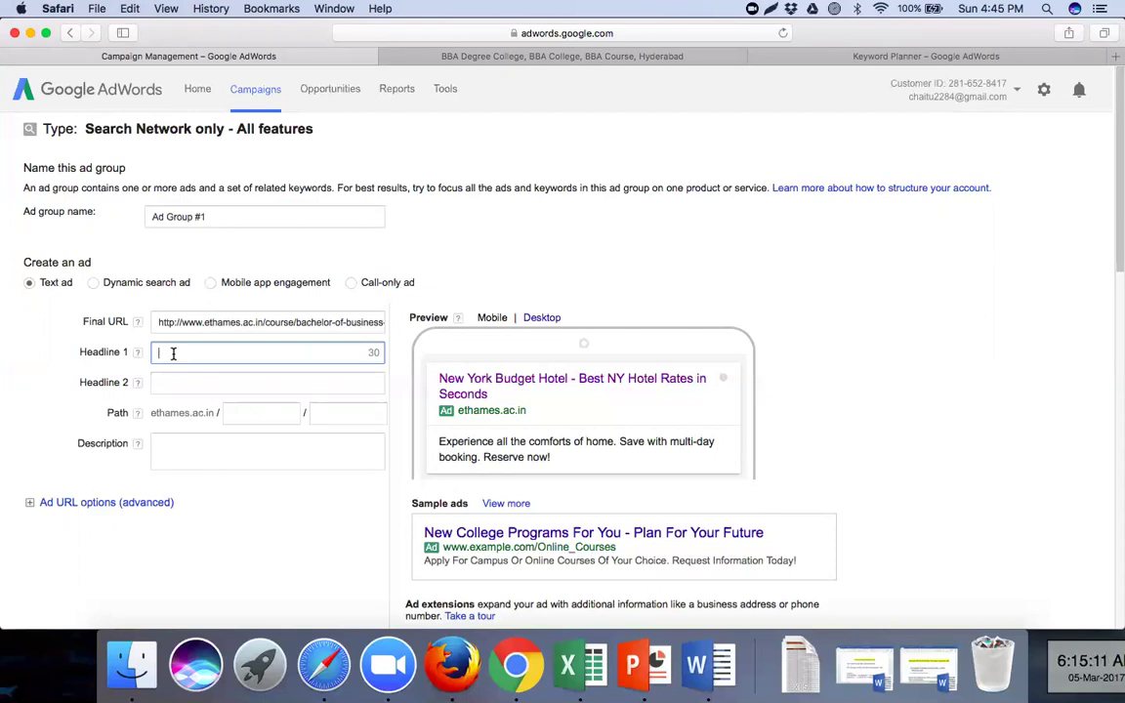
{"action": "left_click", "coordinate": [171, 447]}
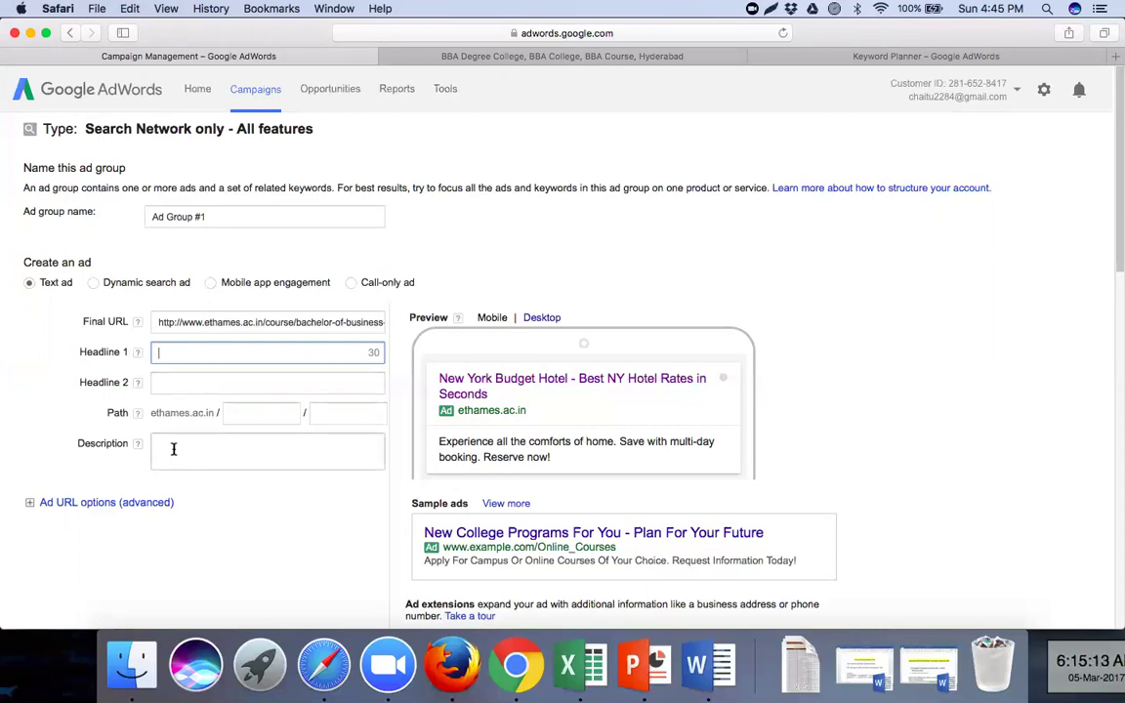
{"action": "left_click", "coordinate": [256, 357]}
{"action": "left_click", "coordinate": [251, 379]}
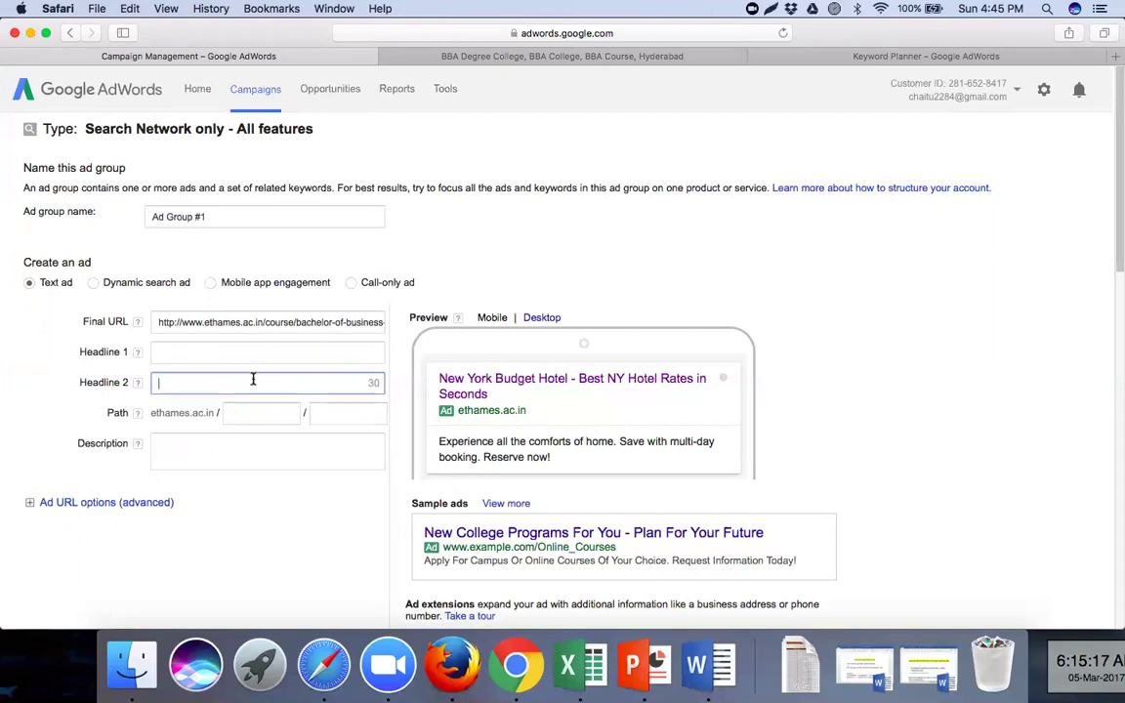
{"action": "left_click", "coordinate": [222, 349]}
{"action": "left_click", "coordinate": [216, 382]}
{"action": "left_click", "coordinate": [157, 456]}
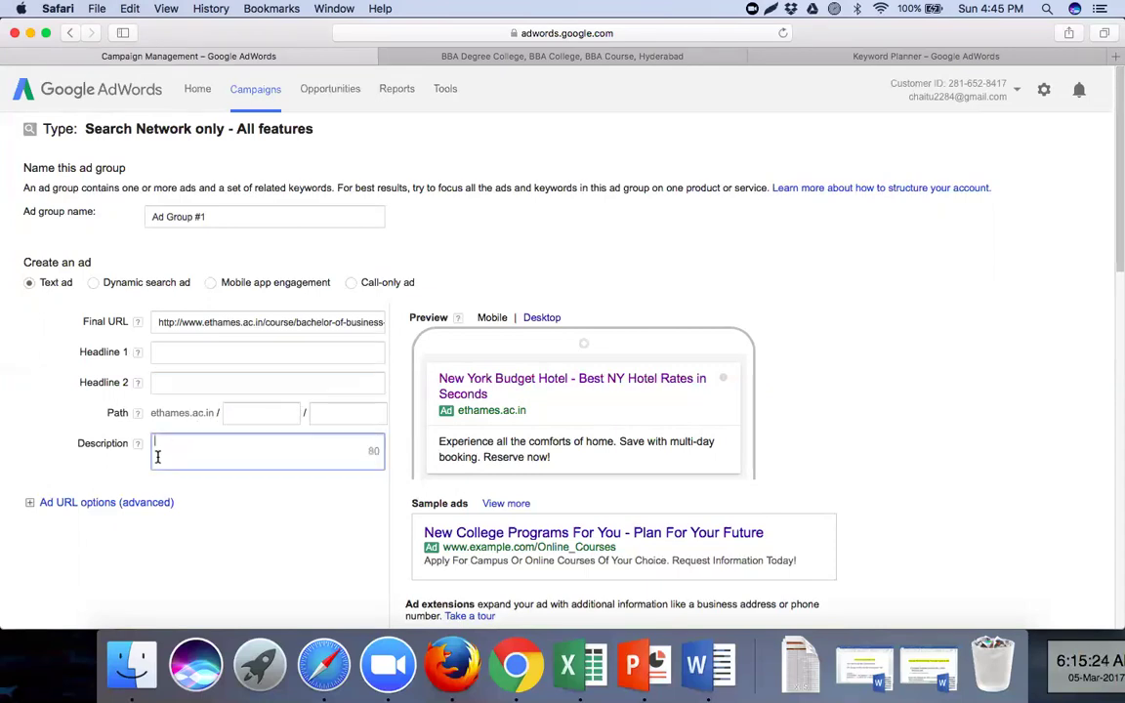
{"action": "left_click", "coordinate": [173, 352]}
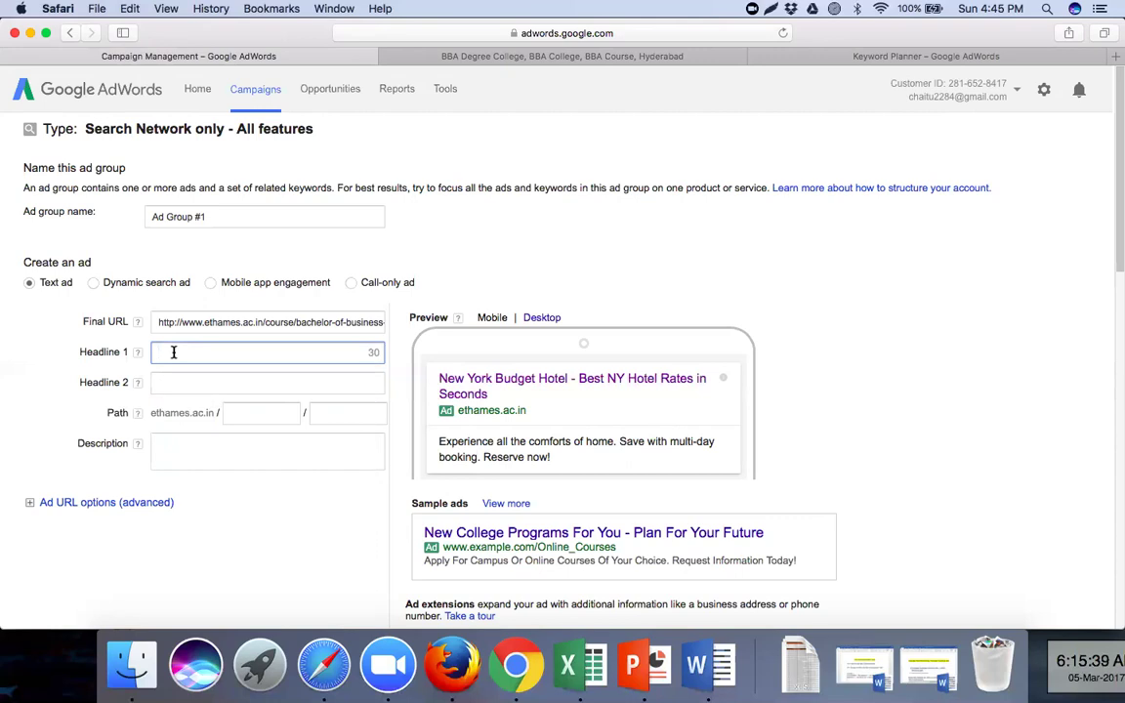
{"action": "left_click", "coordinate": [169, 447]}
{"action": "left_click", "coordinate": [173, 349]}
Enter headlines 'Best BBA College in Hyderabad' and 'Admissions are opened', then open a new tab
{"action": "type", "text": "Best"}
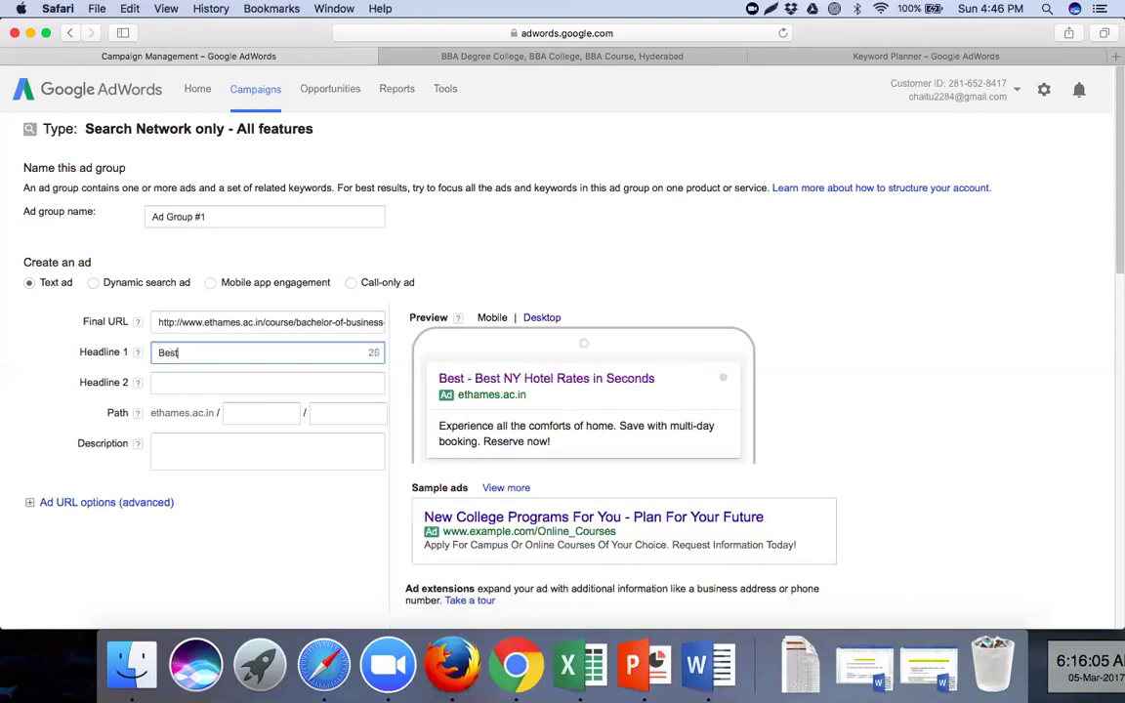
{"action": "type", "text": " BBA"}
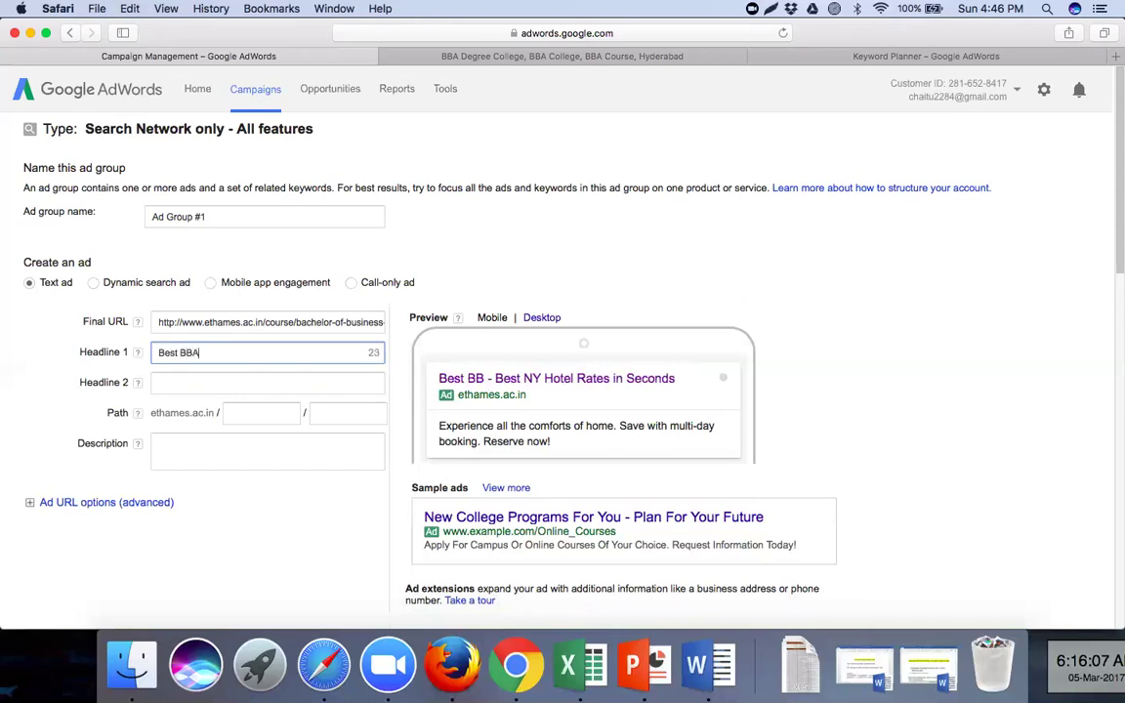
{"action": "type", "text": " Col"}
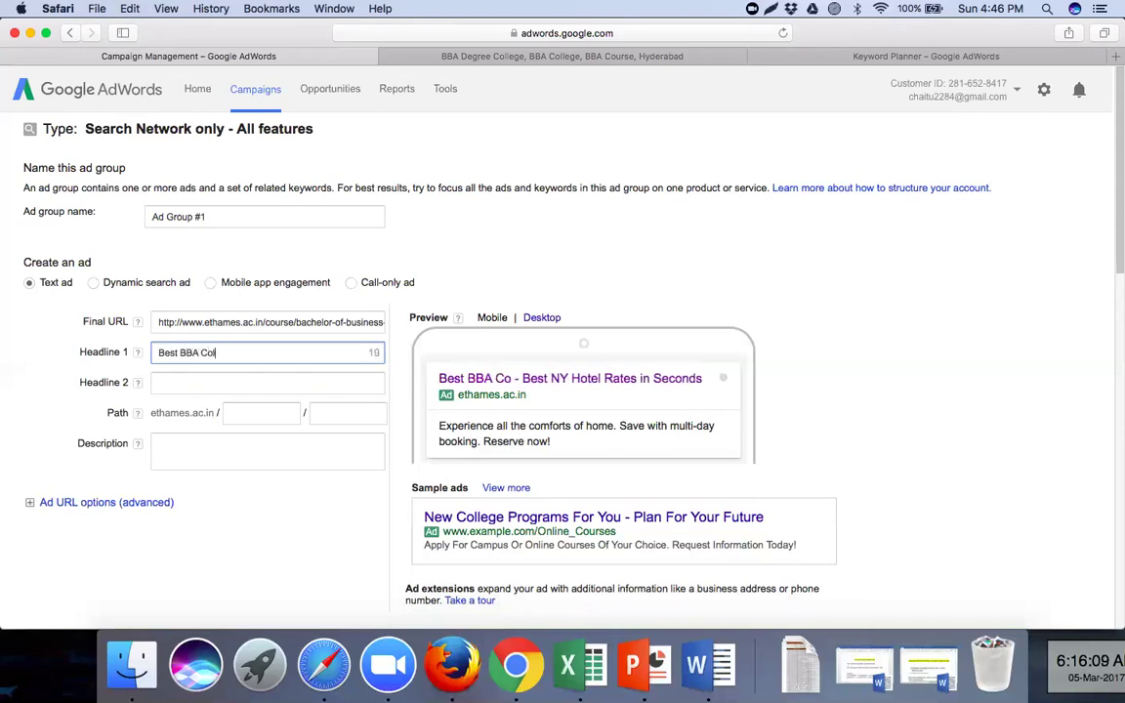
{"action": "type", "text": "lege in H"}
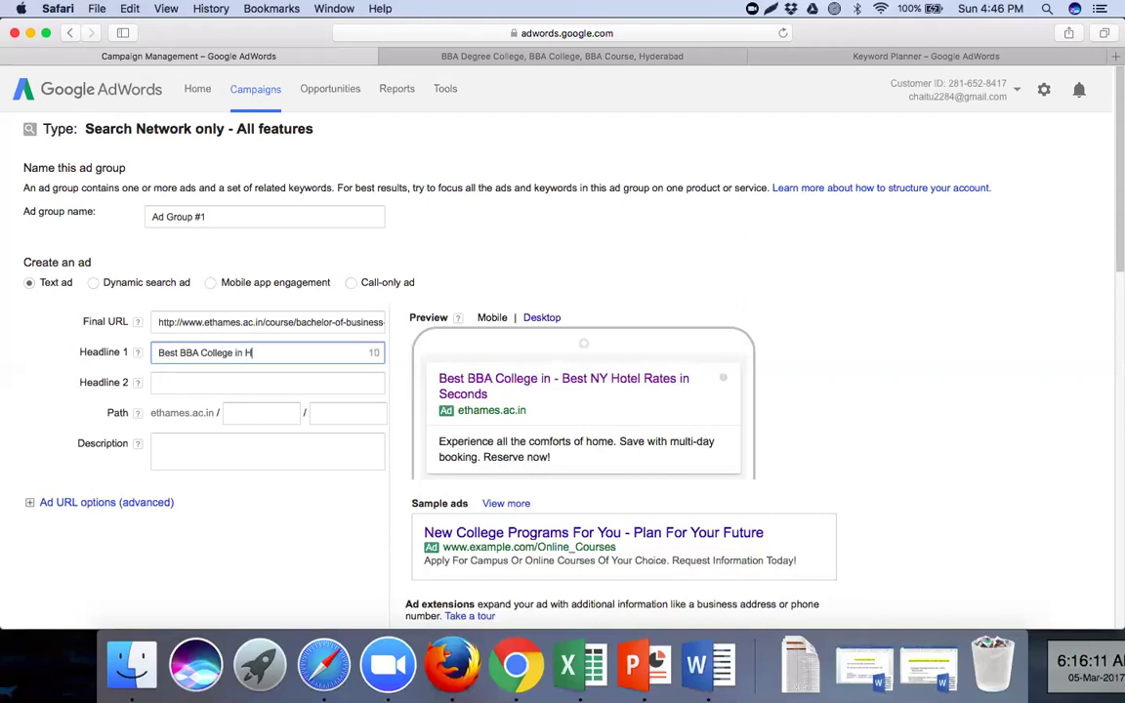
{"action": "type", "text": "yderabad"}
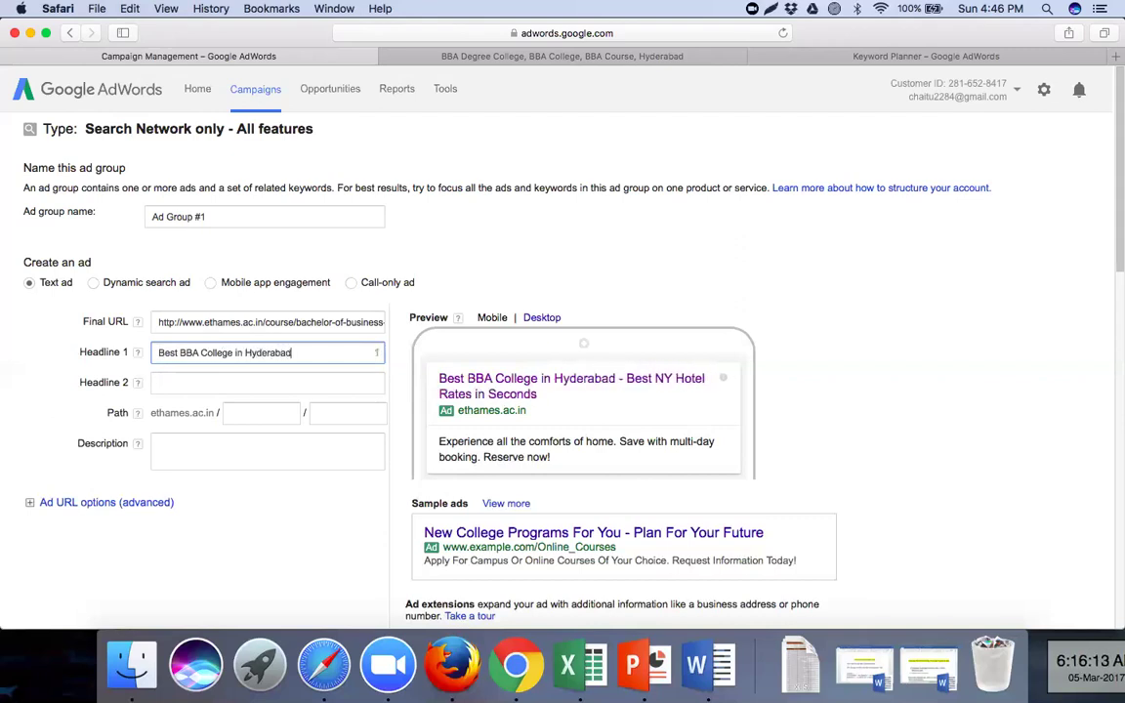
{"action": "left_click", "coordinate": [169, 382]}
{"action": "type", "text": "Admissions"}
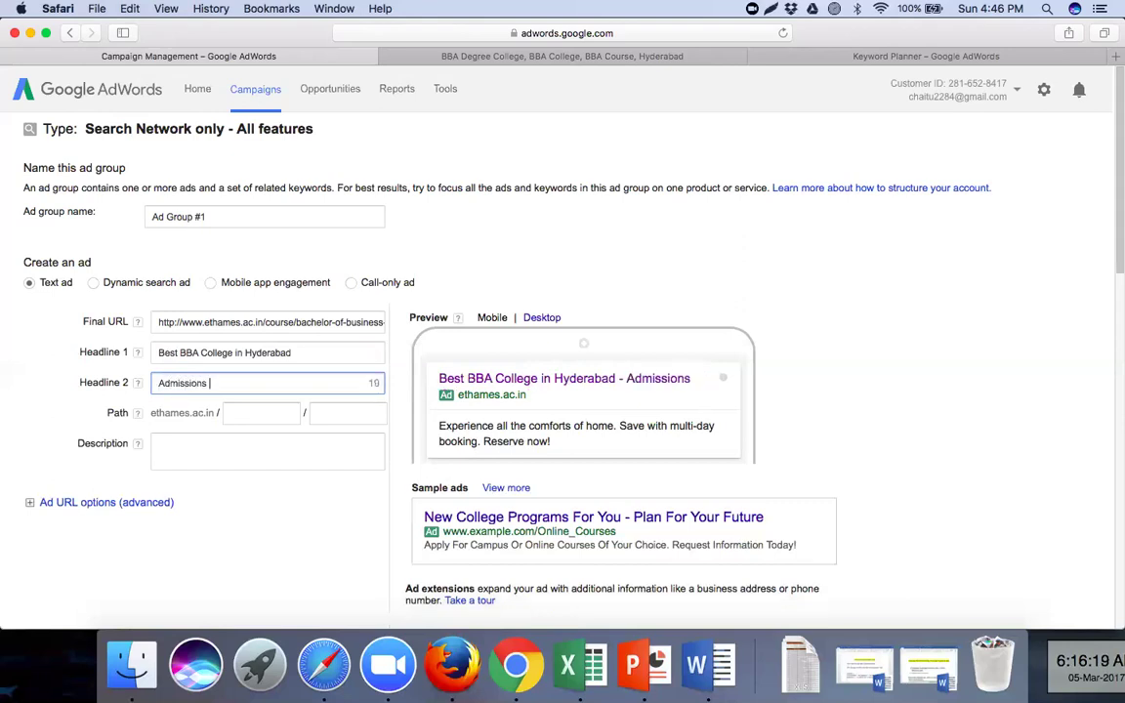
{"action": "type", "text": " are opened"}
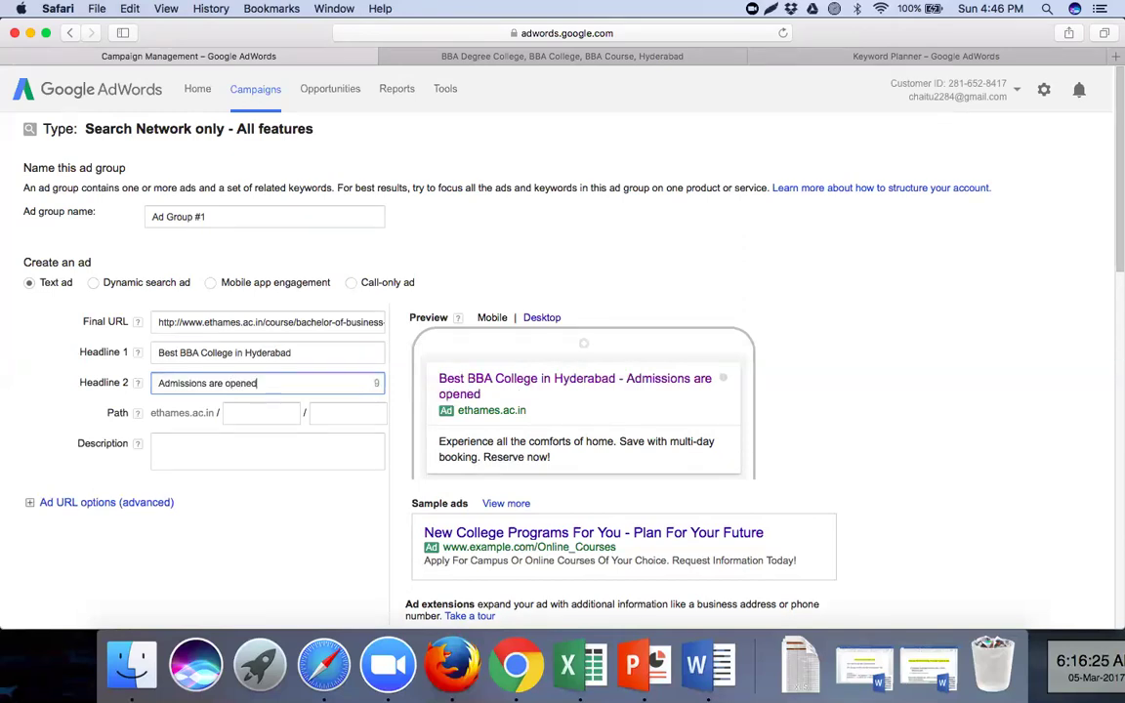
{"action": "left_click", "coordinate": [245, 414]}
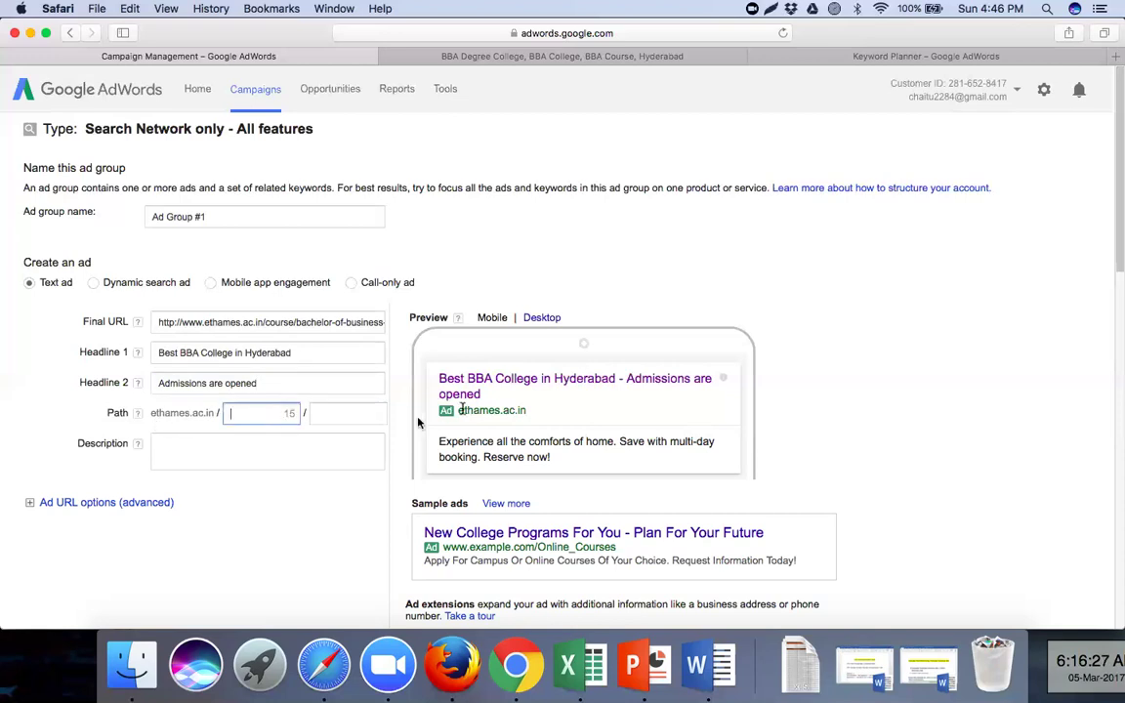
{"action": "left_click", "coordinate": [219, 448]}
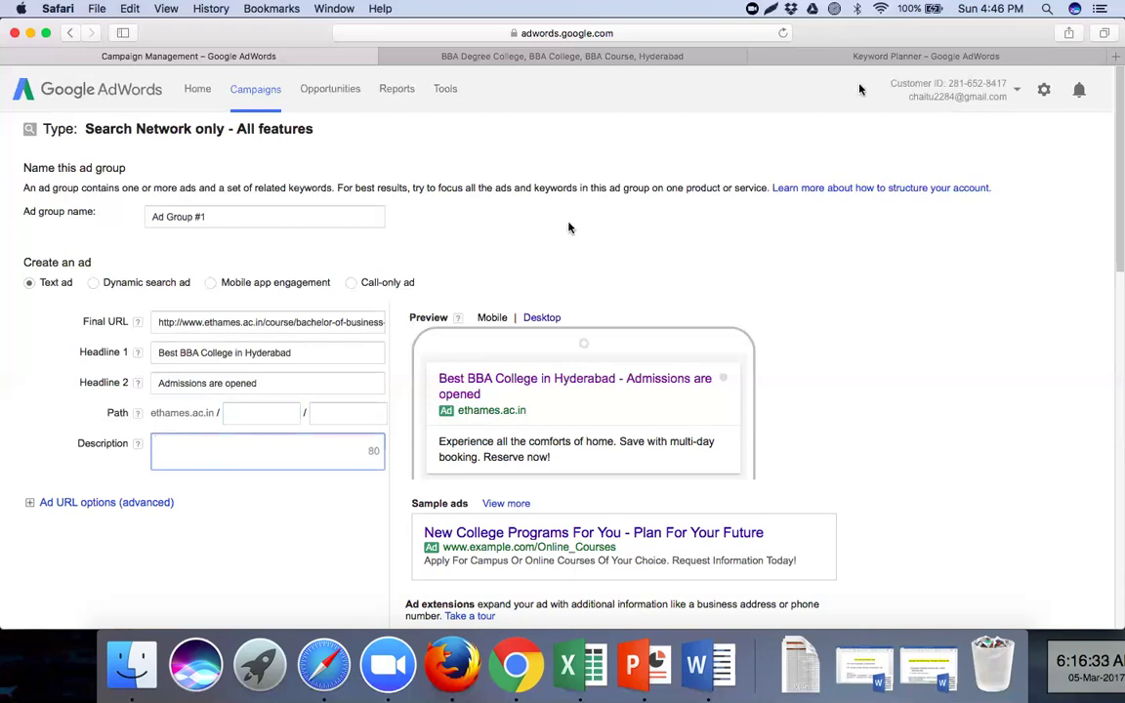
{"action": "left_click", "coordinate": [1114, 56]}
Load google.co.in and type 'best bba college' into the search box
{"action": "left_click", "coordinate": [740, 34]}
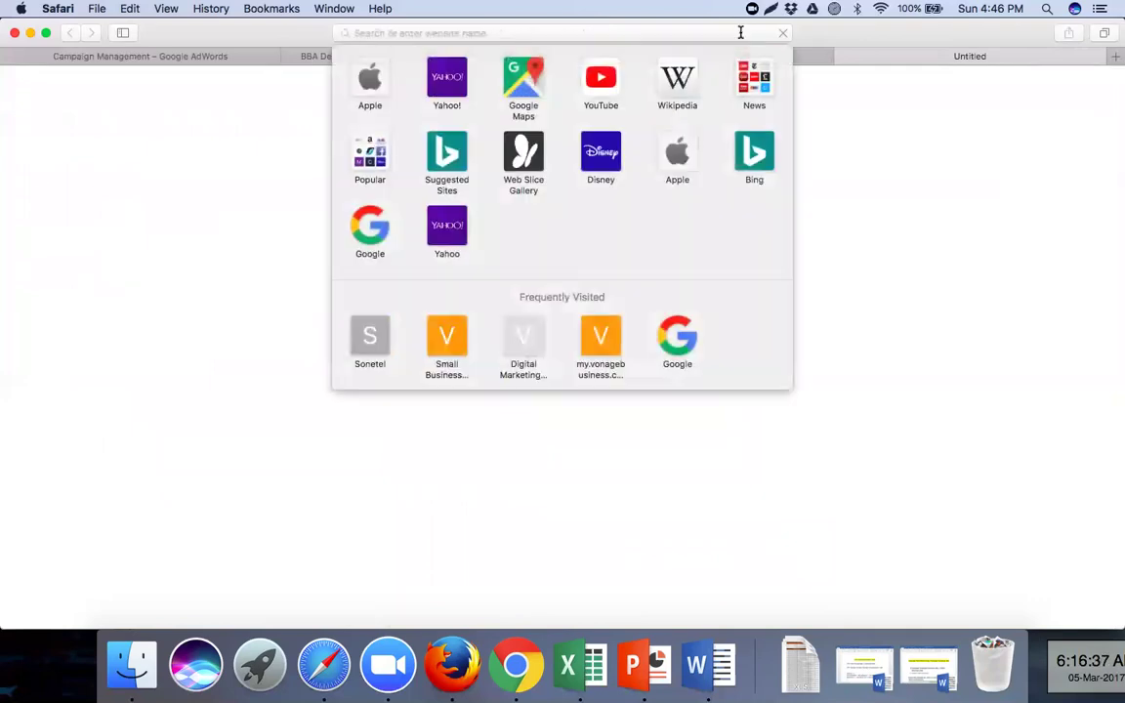
{"action": "type", "text": "google.co.in/"}
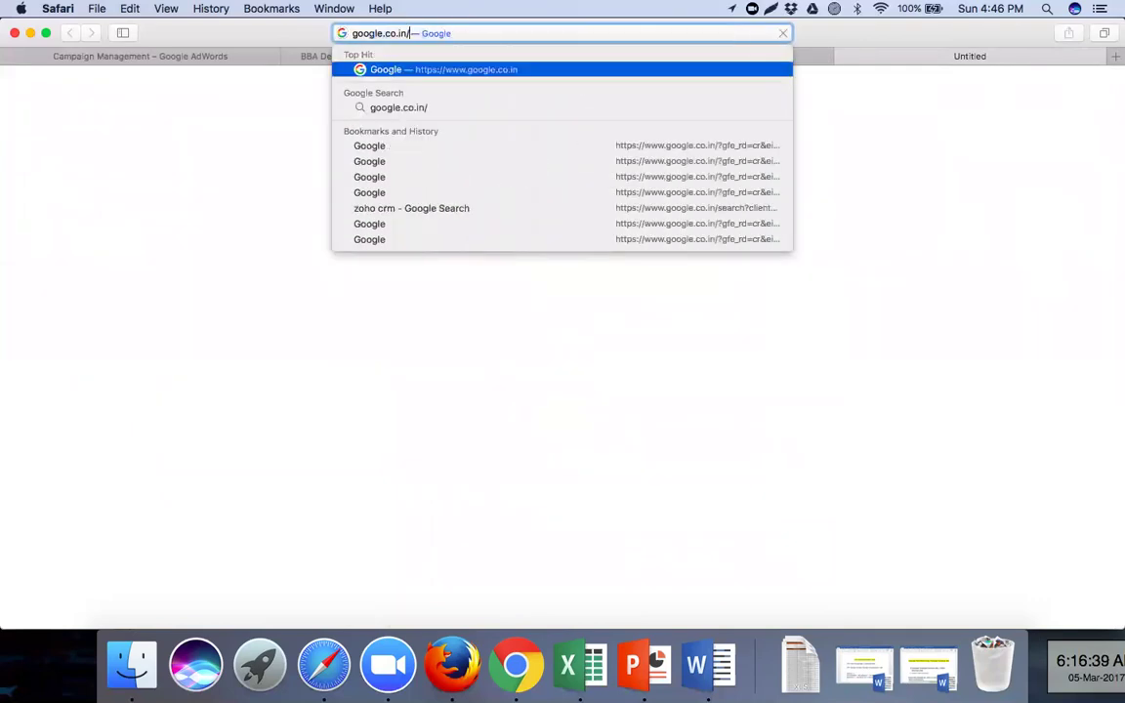
{"action": "key", "text": "Return"}
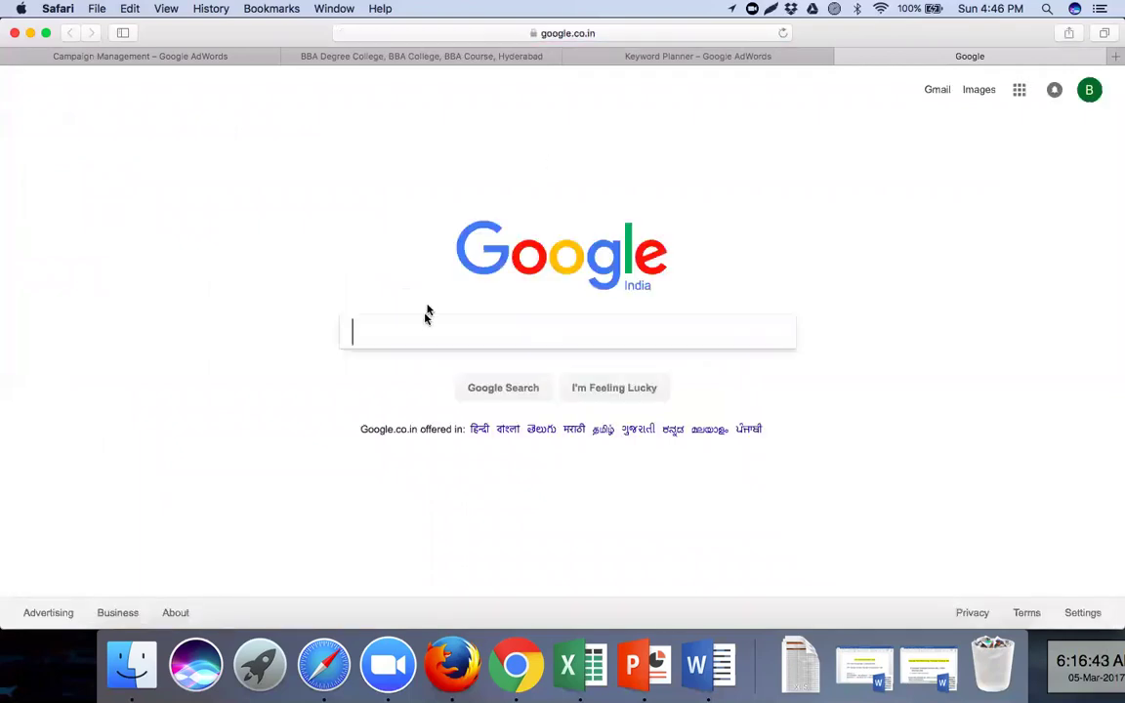
{"action": "type", "text": "bes"}
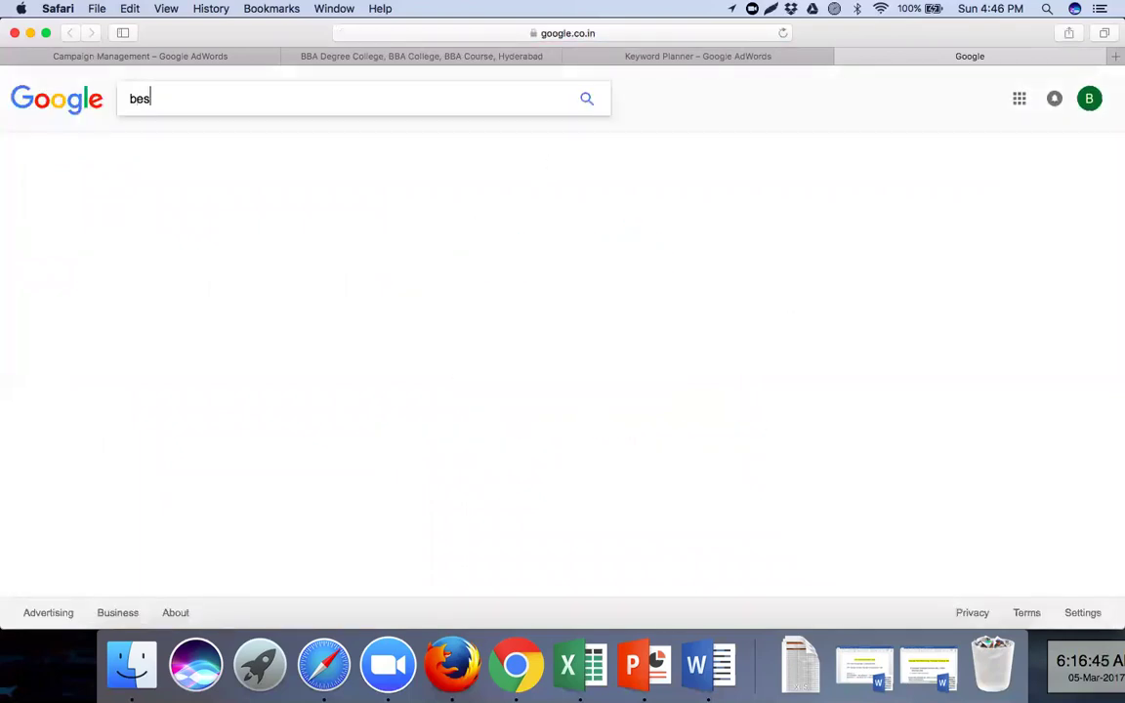
{"action": "type", "text": "t bba co"}
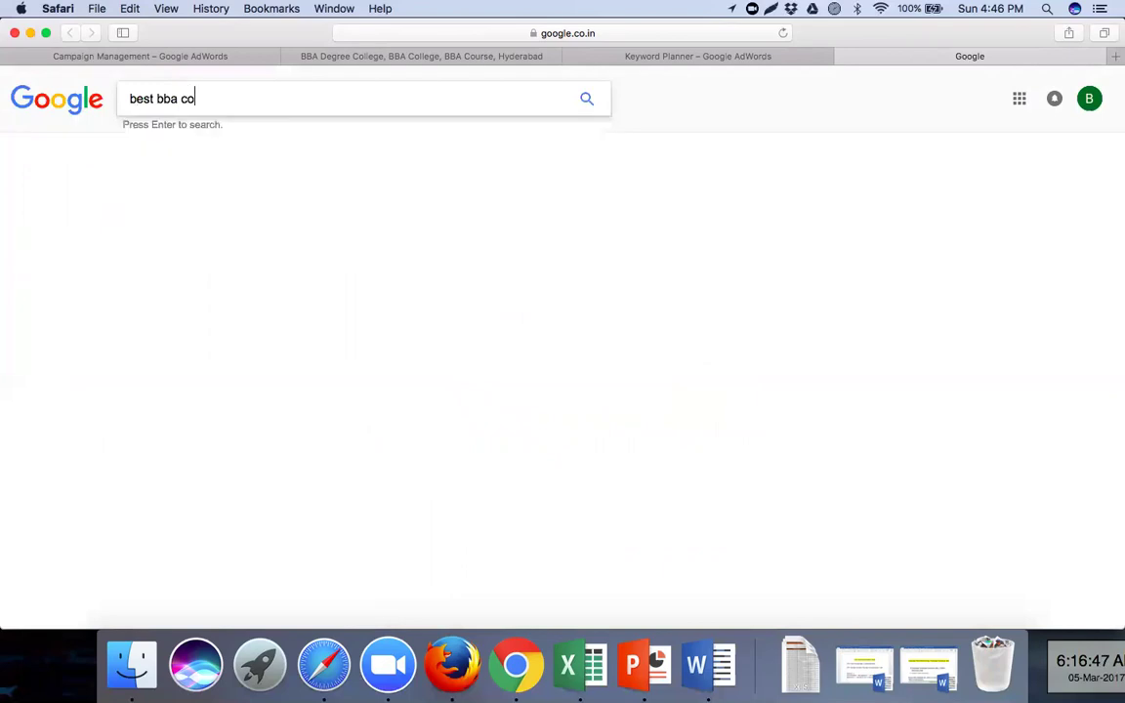
{"action": "type", "text": "llege"}
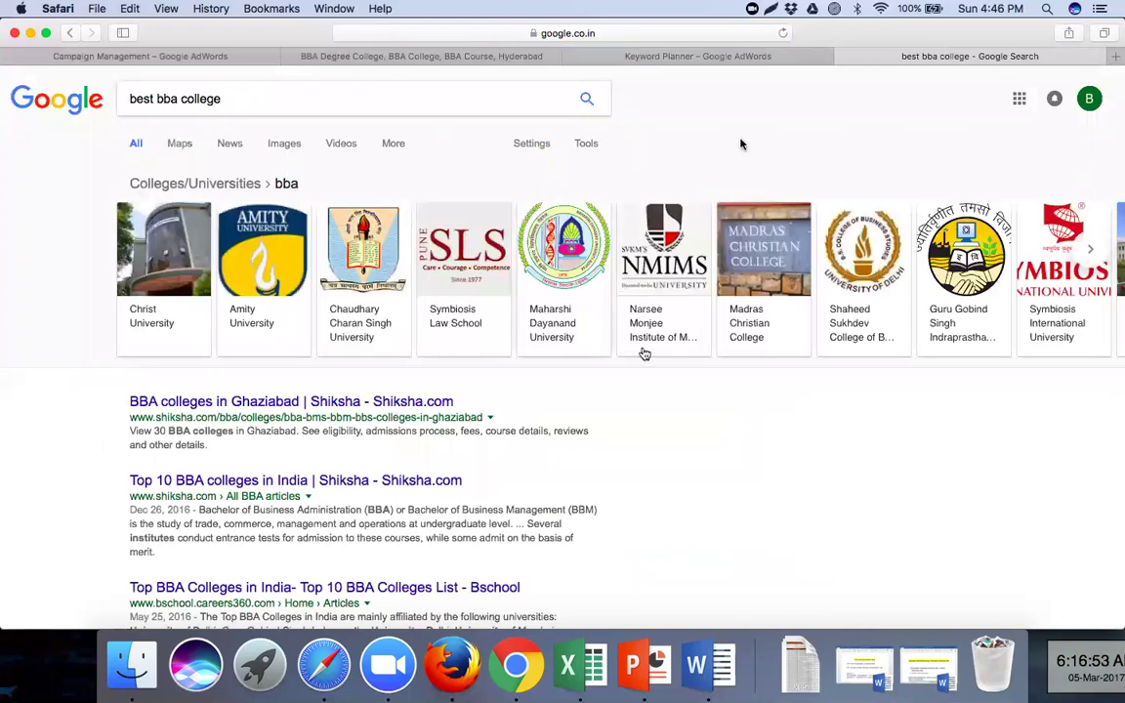
{"action": "scroll", "coordinate": [750, 125], "scroll_direction": "down", "scroll_amount": 2}
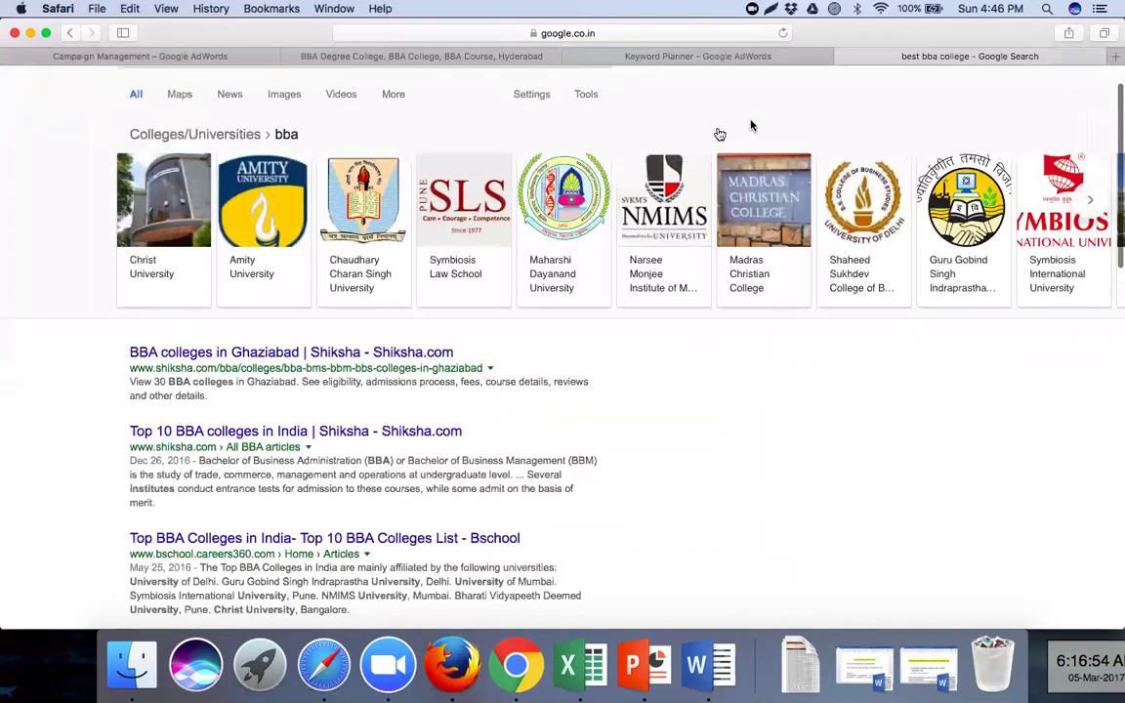
{"action": "scroll", "coordinate": [646, 226], "scroll_direction": "down", "scroll_amount": 2}
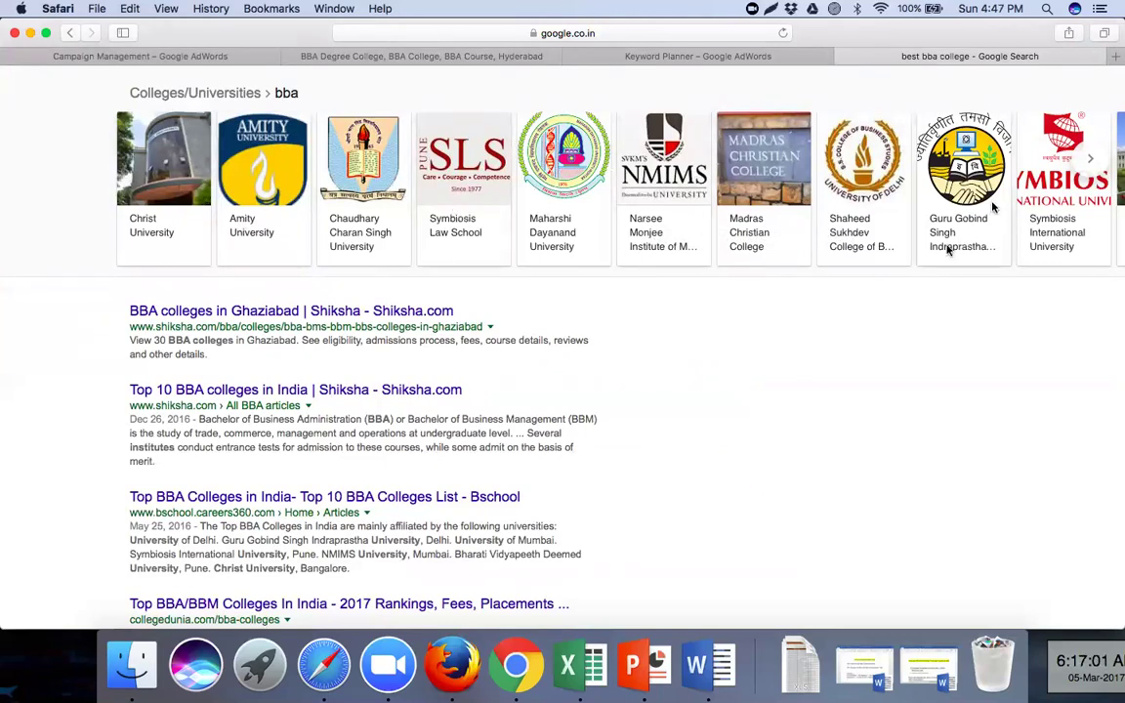
{"action": "scroll", "coordinate": [1095, 156], "scroll_direction": "right", "scroll_amount": 2}
{"action": "left_click", "coordinate": [1090, 158]}
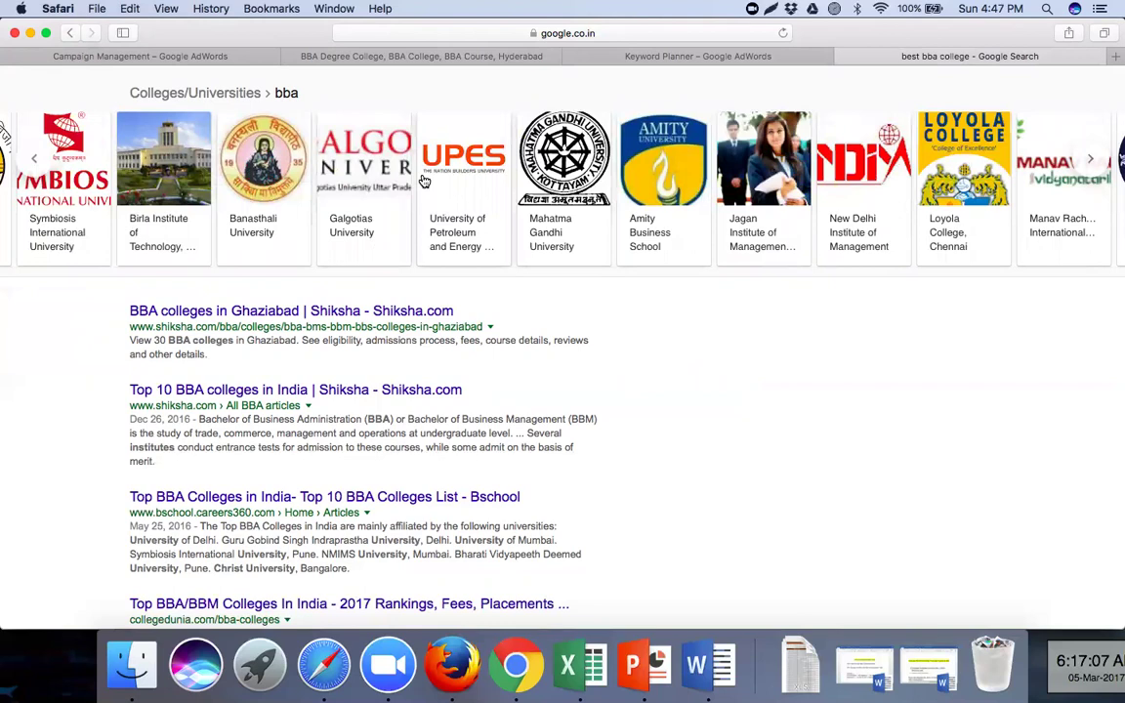
{"action": "scroll", "coordinate": [424, 181], "scroll_direction": "up", "scroll_amount": 1}
{"action": "scroll", "coordinate": [425, 182], "scroll_direction": "up", "scroll_amount": 2}
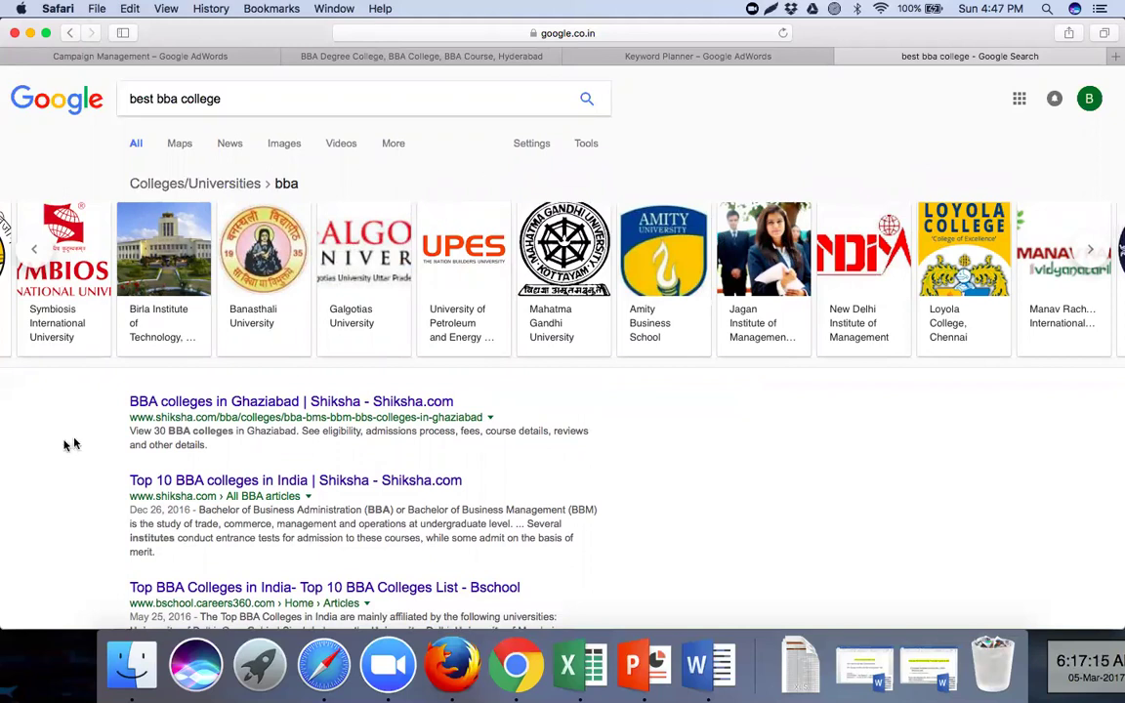
{"action": "scroll", "coordinate": [61, 447], "scroll_direction": "down", "scroll_amount": 2}
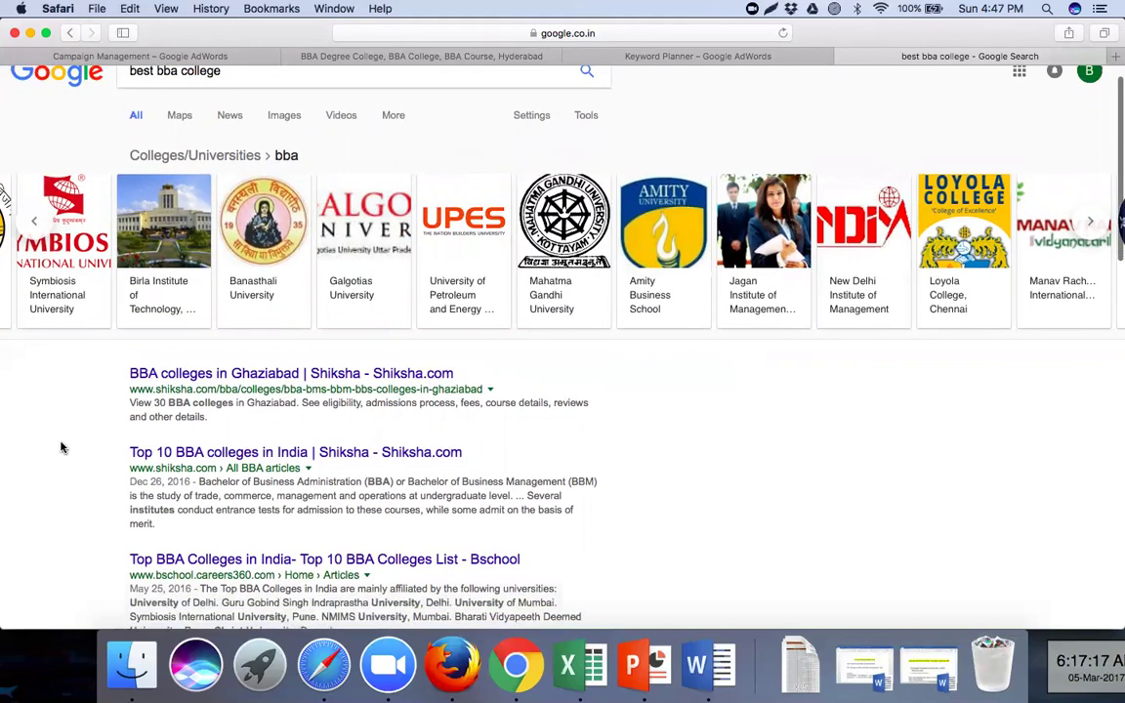
{"action": "scroll", "coordinate": [60, 447], "scroll_direction": "up", "scroll_amount": 2}
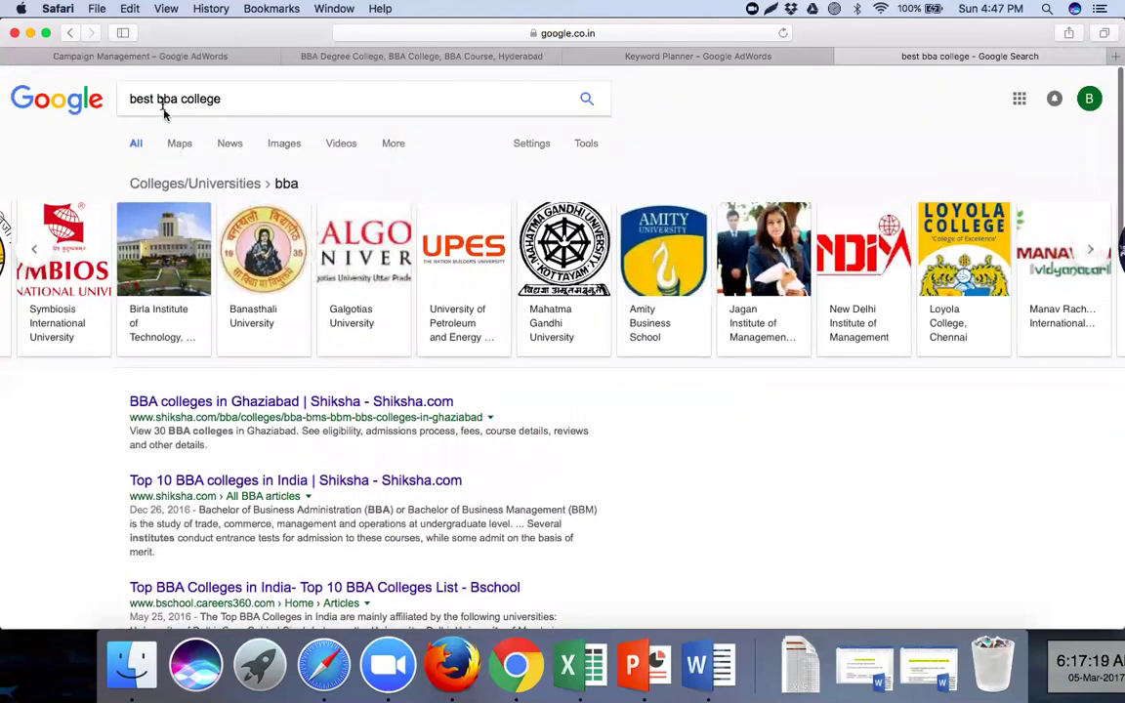
{"action": "scroll", "coordinate": [71, 458], "scroll_direction": "down", "scroll_amount": 3}
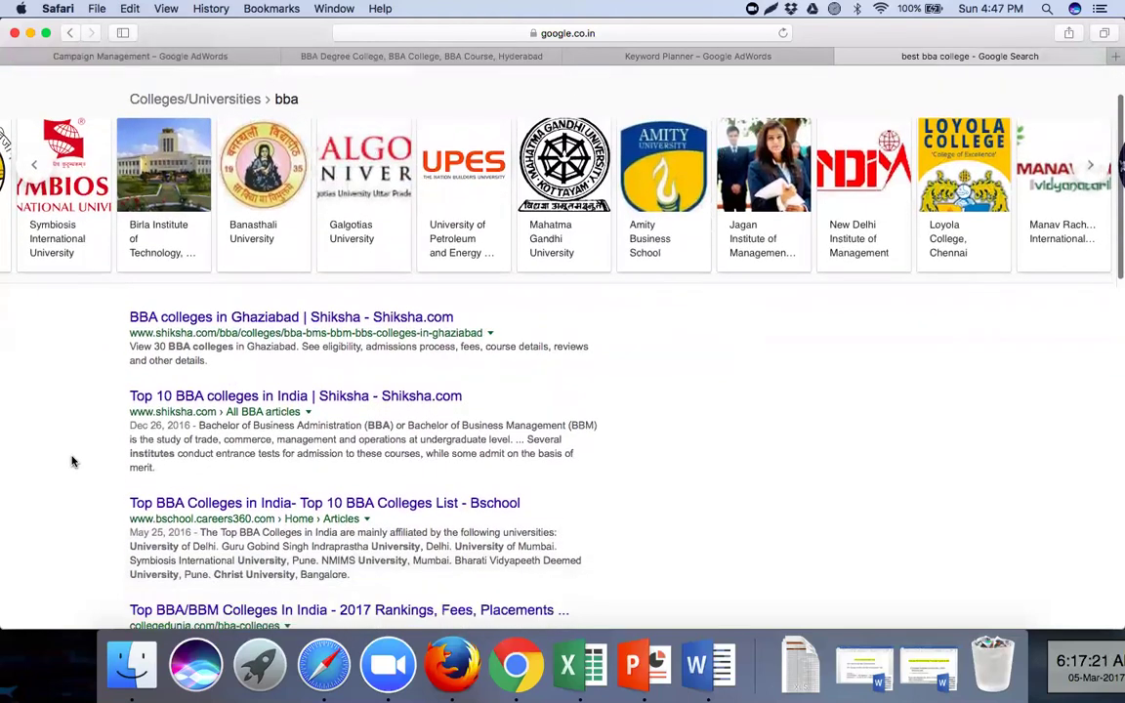
{"action": "scroll", "coordinate": [71, 460], "scroll_direction": "down", "scroll_amount": 1}
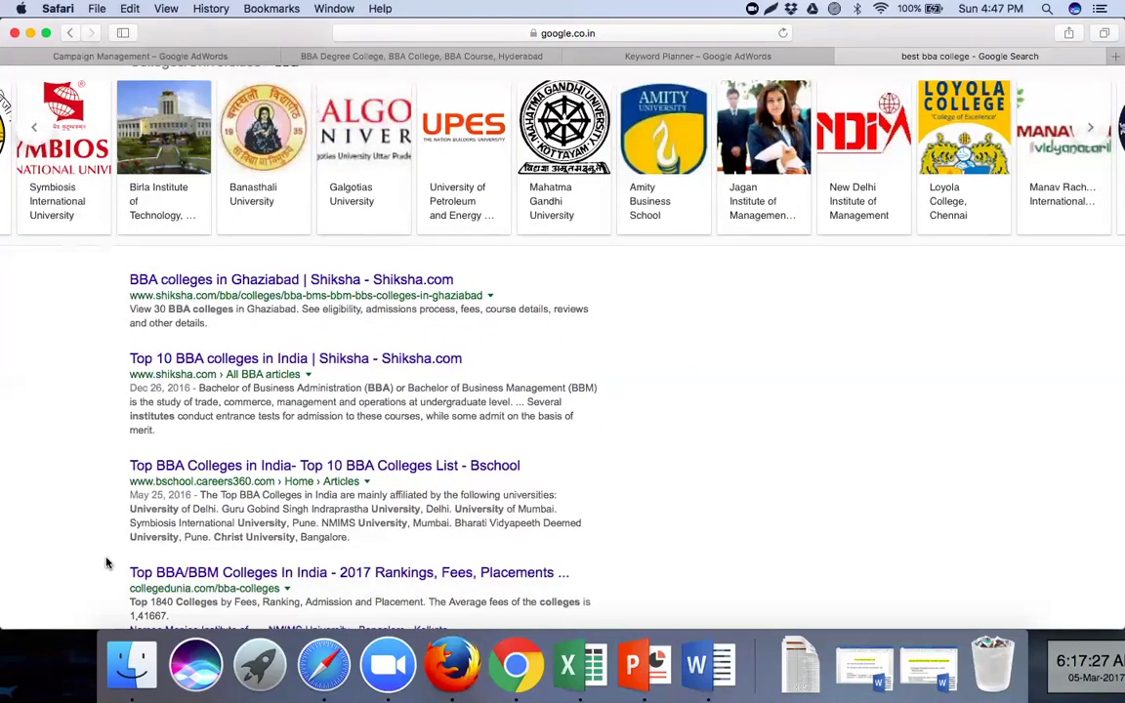
{"action": "scroll", "coordinate": [112, 302], "scroll_direction": "up", "scroll_amount": 1}
{"action": "scroll", "coordinate": [111, 303], "scroll_direction": "up", "scroll_amount": 3}
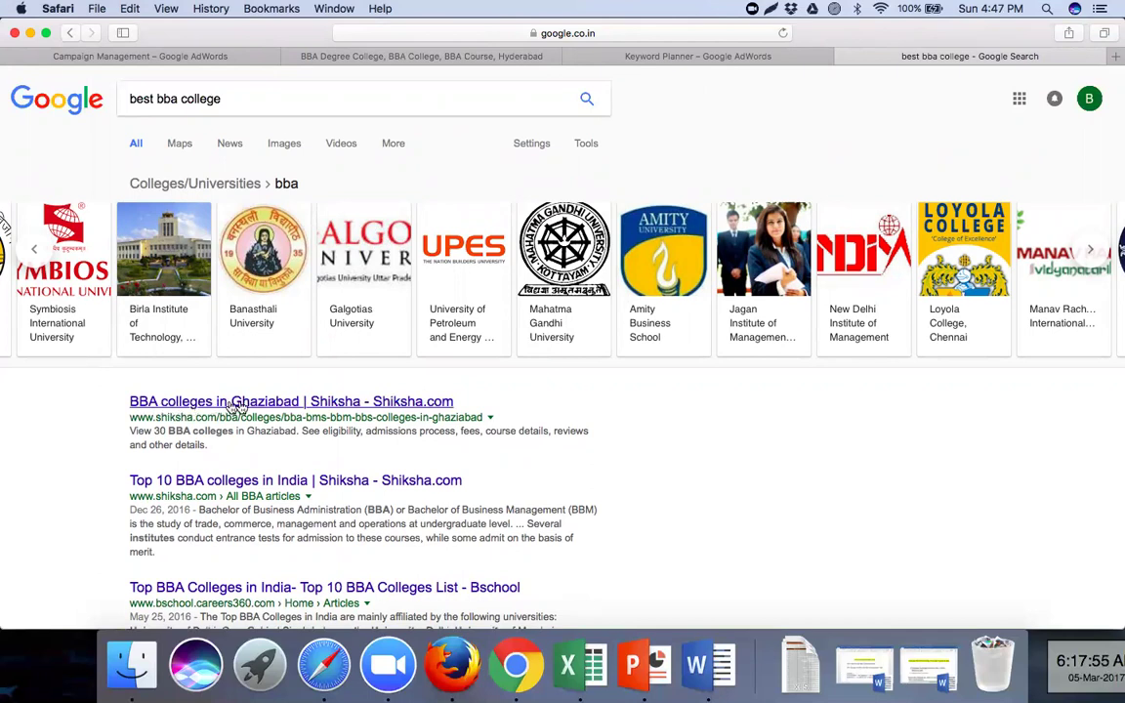
{"action": "scroll", "coordinate": [253, 458], "scroll_direction": "down", "scroll_amount": 4}
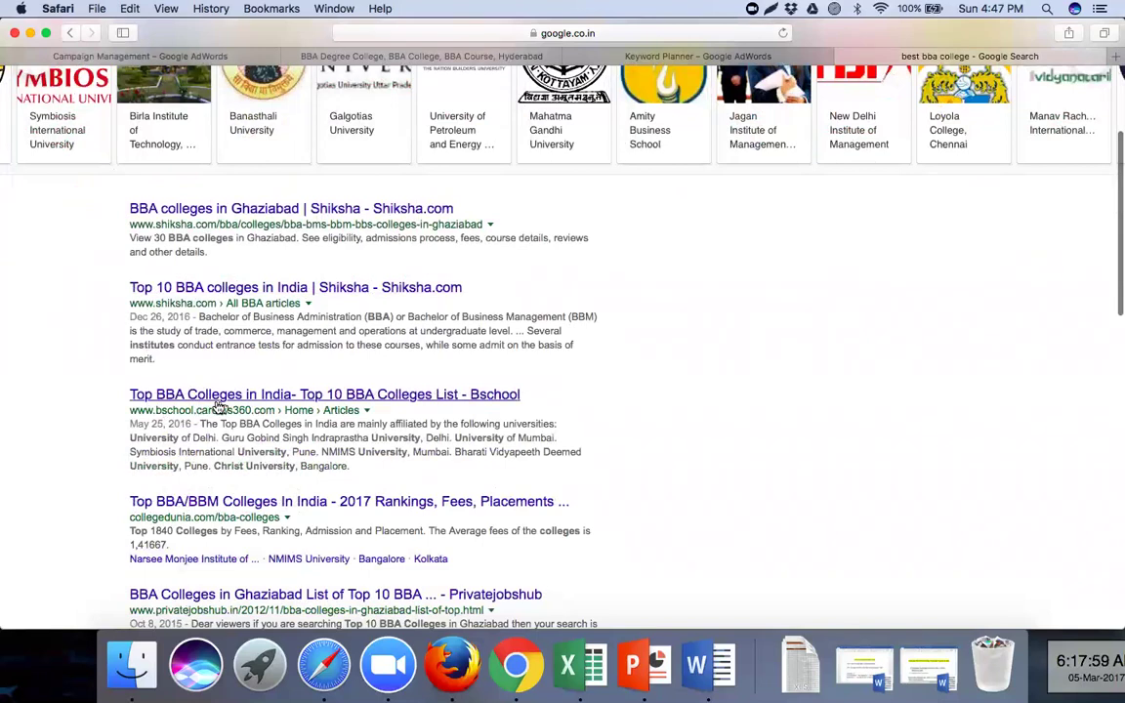
{"action": "scroll", "coordinate": [68, 449], "scroll_direction": "down", "scroll_amount": 4}
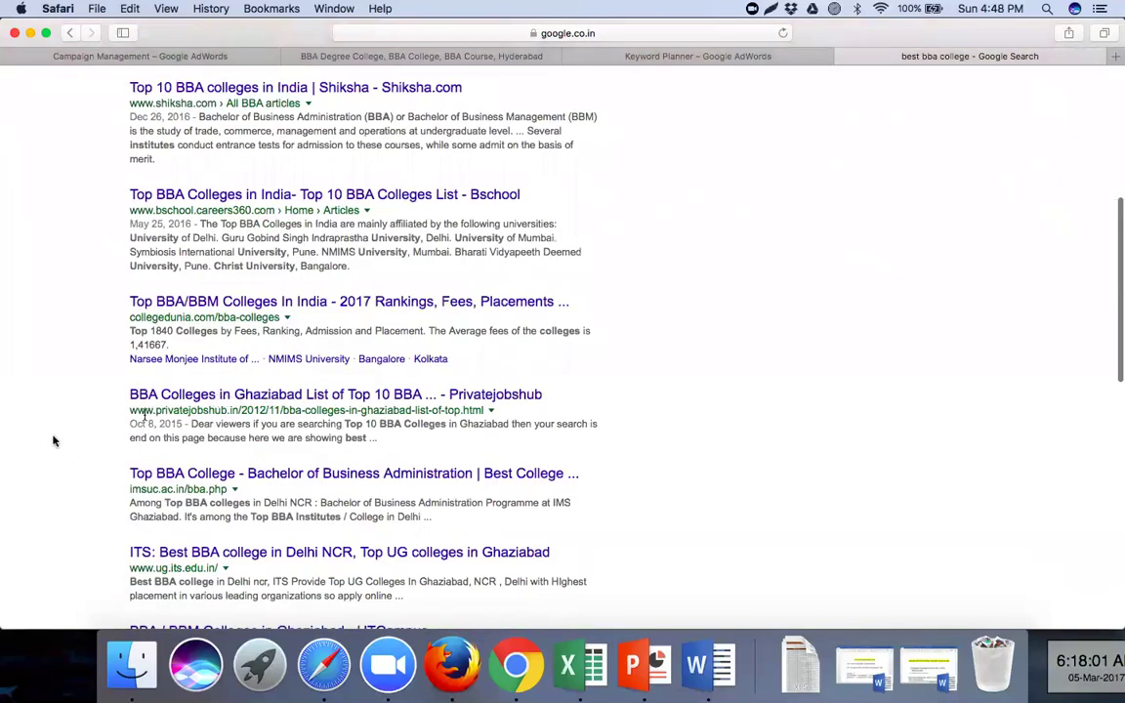
{"action": "scroll", "coordinate": [54, 441], "scroll_direction": "down", "scroll_amount": 5}
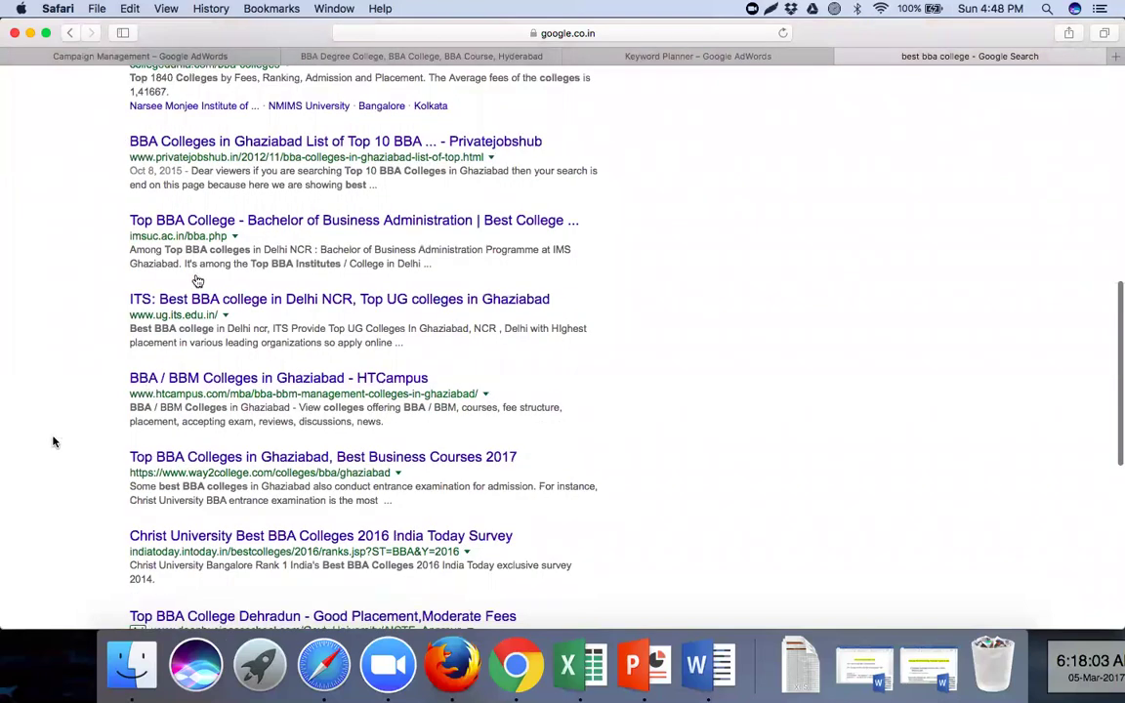
{"action": "scroll", "coordinate": [401, 290], "scroll_direction": "down", "scroll_amount": 1}
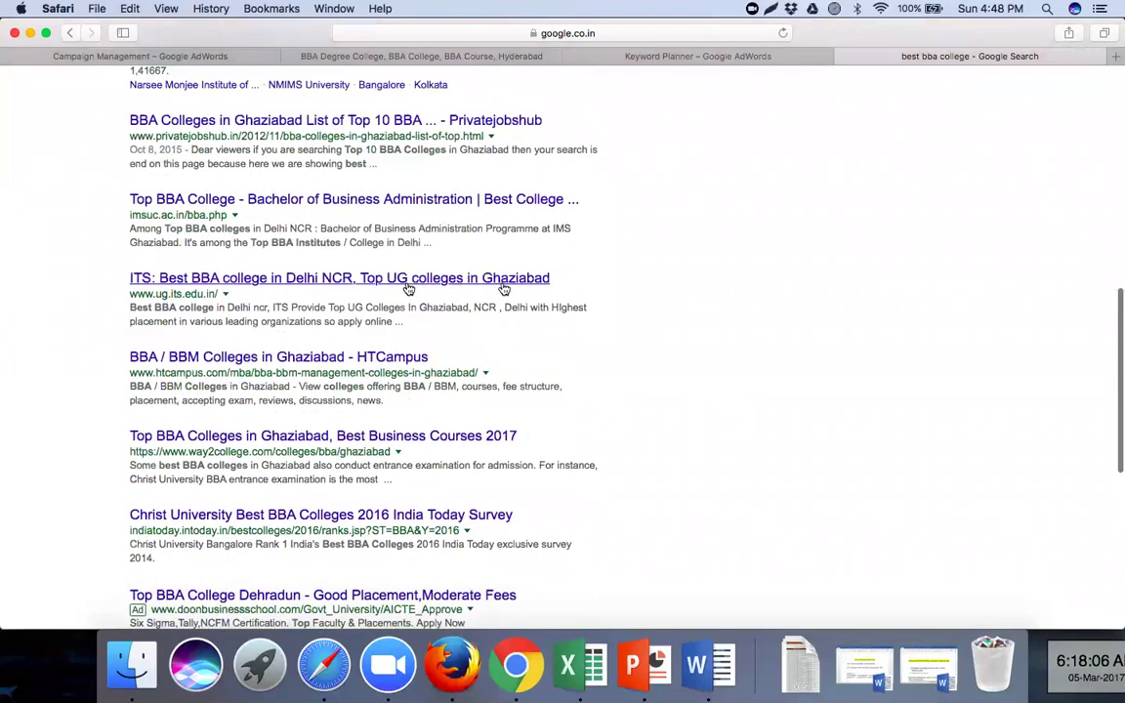
{"action": "scroll", "coordinate": [212, 383], "scroll_direction": "down", "scroll_amount": 2}
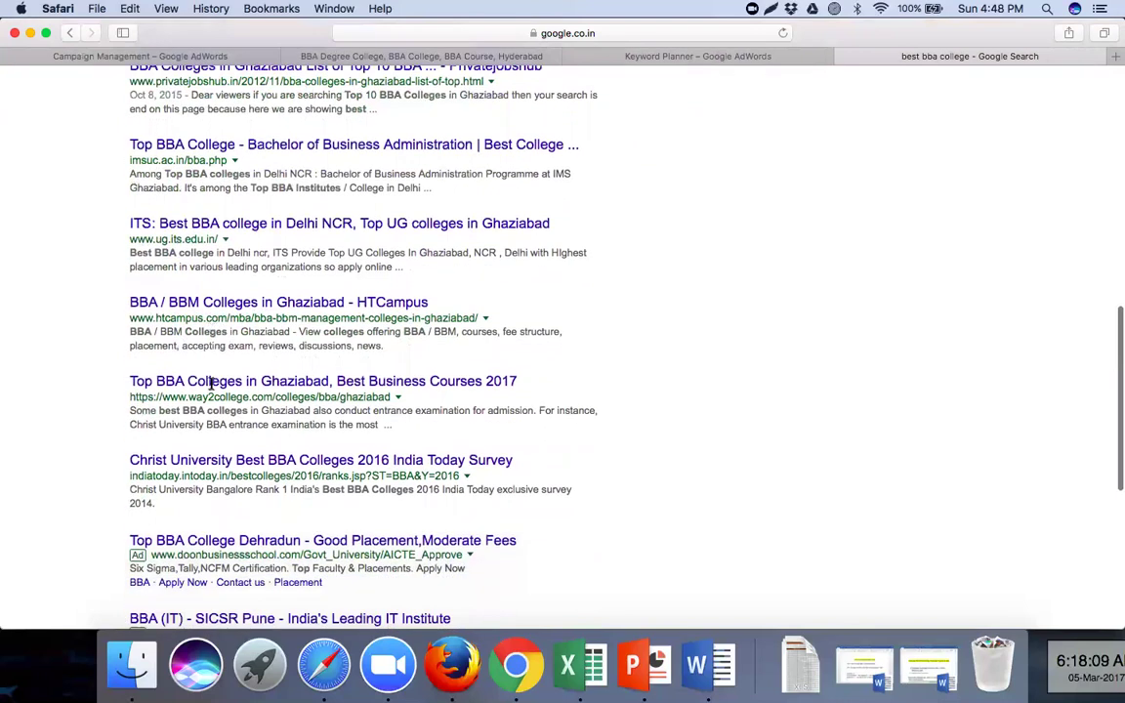
{"action": "scroll", "coordinate": [211, 389], "scroll_direction": "down", "scroll_amount": 1}
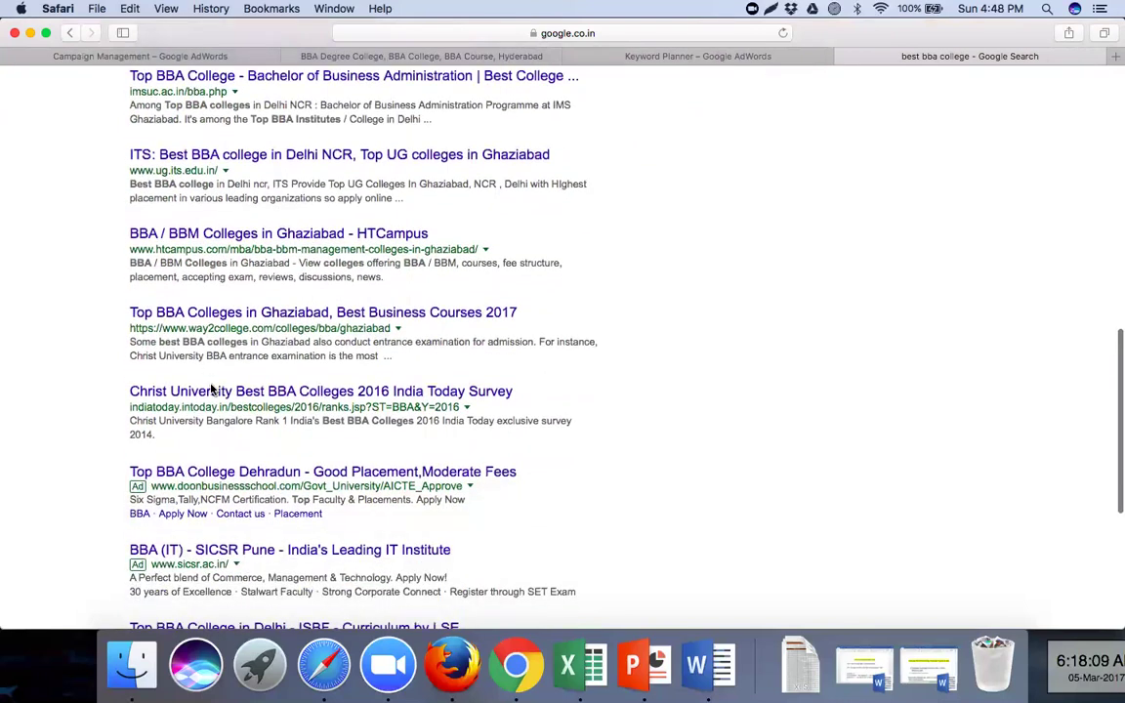
{"action": "scroll", "coordinate": [213, 314], "scroll_direction": "down", "scroll_amount": 3}
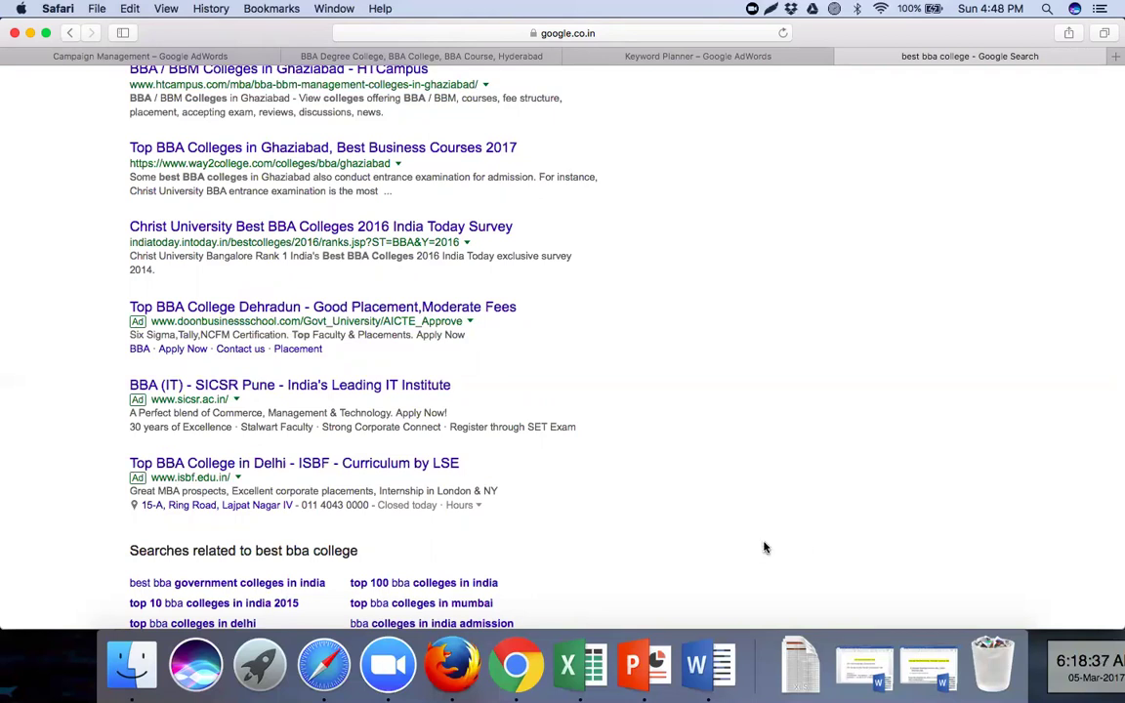
Paste the description, delete 'EThames is one of the' and 'such as', and capitalise Top
{"action": "left_click", "coordinate": [169, 59]}
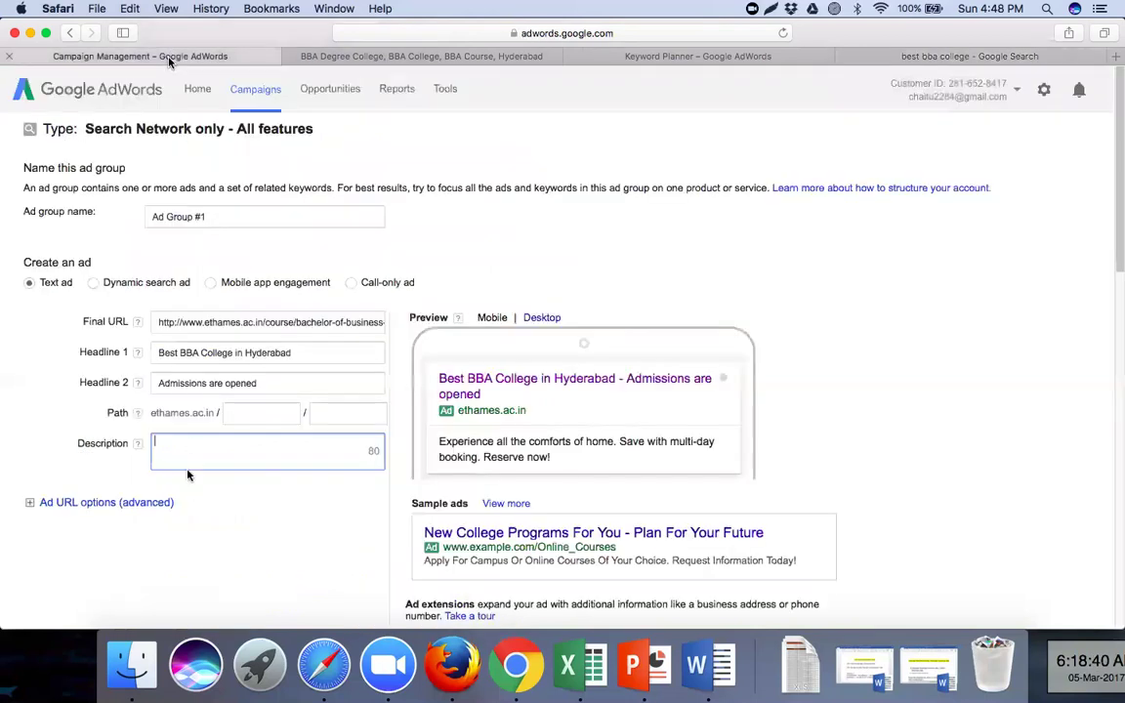
{"action": "type", "text": "EThames is one of the top degree college in Hyderabad offering degree courses such as B.Com General computer,BBA and B.Com foreign trade"}
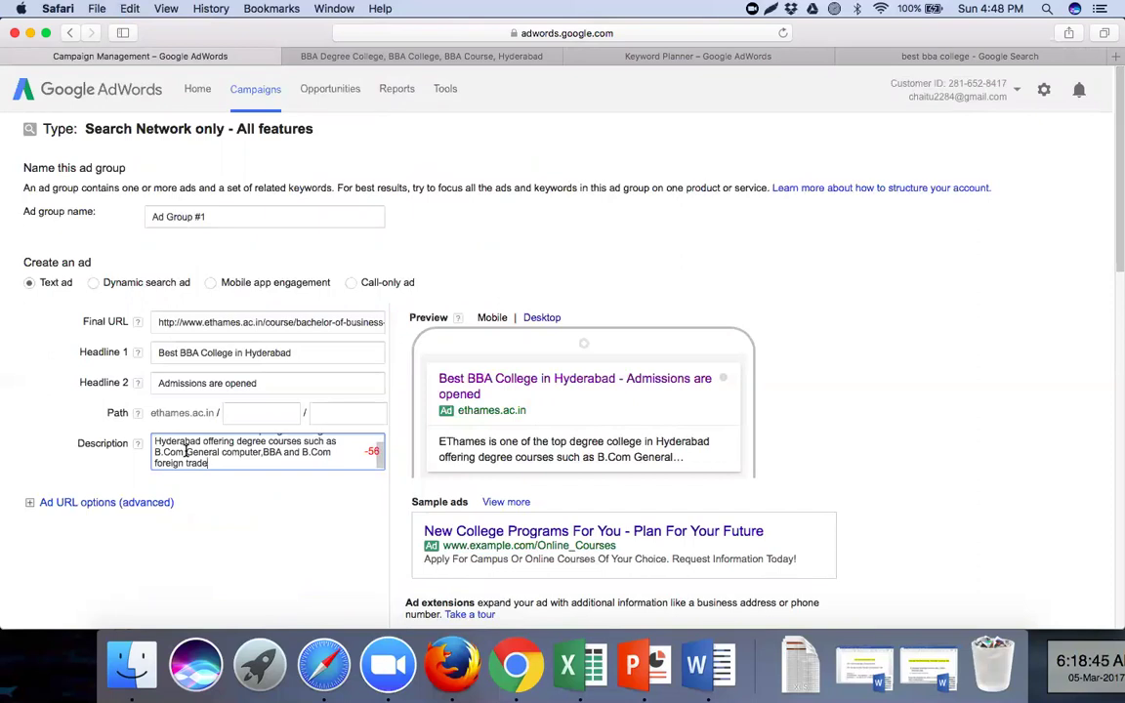
{"action": "scroll", "coordinate": [204, 441], "scroll_direction": "up", "scroll_amount": 1}
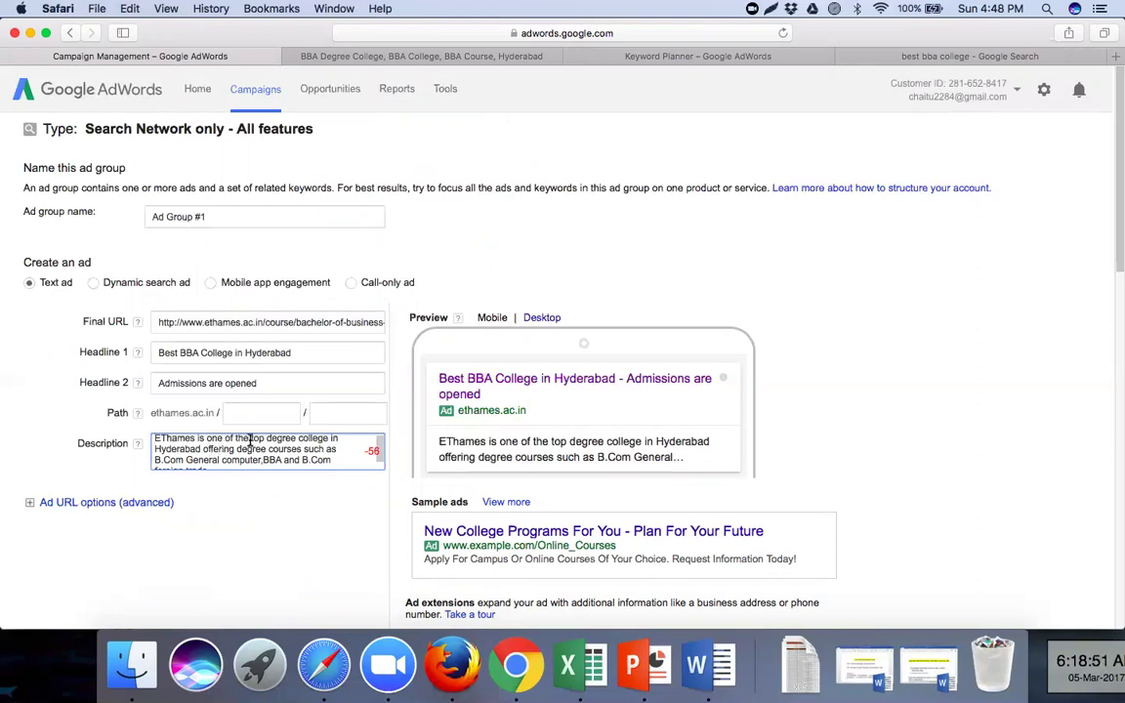
{"action": "left_click_drag", "start_coordinate": [251, 442], "coordinate": [151, 439]}
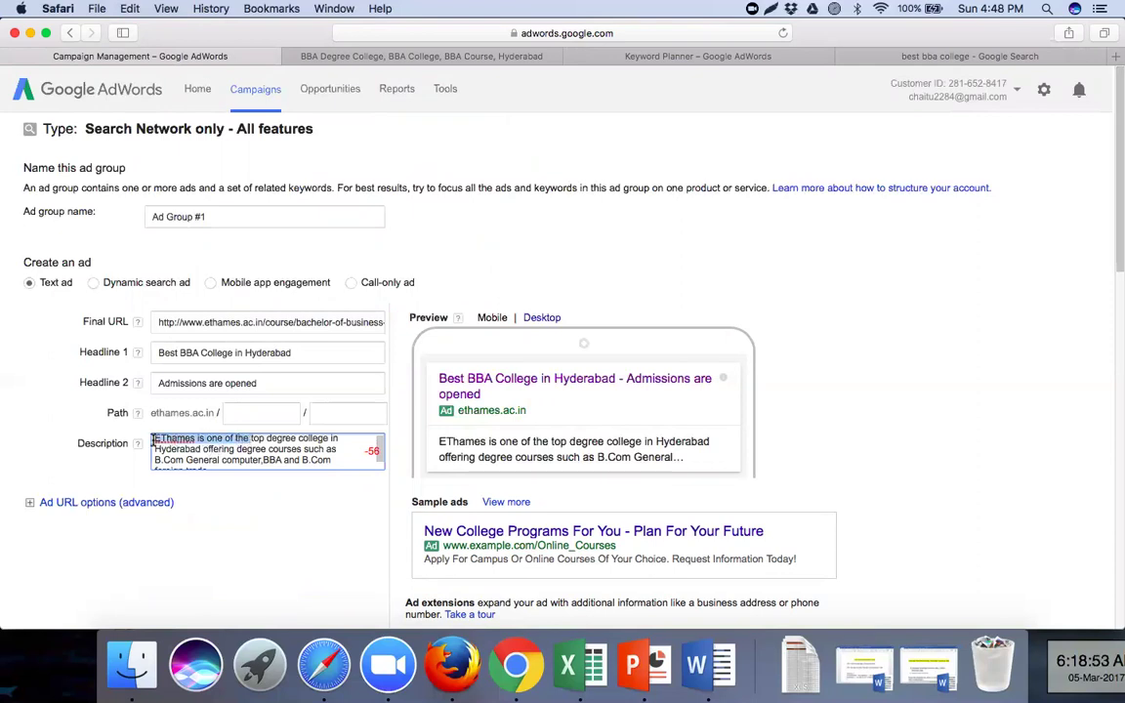
{"action": "key", "text": "BackSpace"}
{"action": "key", "text": "Delete"}
{"action": "type", "text": "T"}
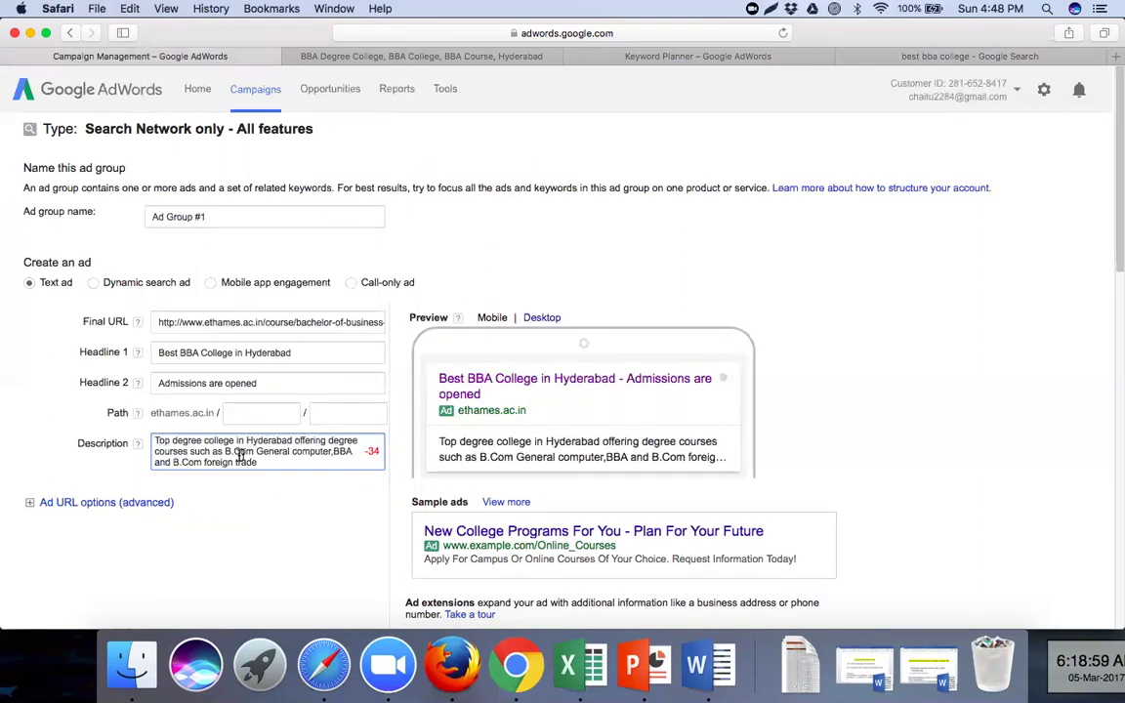
{"action": "left_click_drag", "start_coordinate": [189, 452], "coordinate": [225, 452]}
{"action": "key", "text": "BackSpace"}
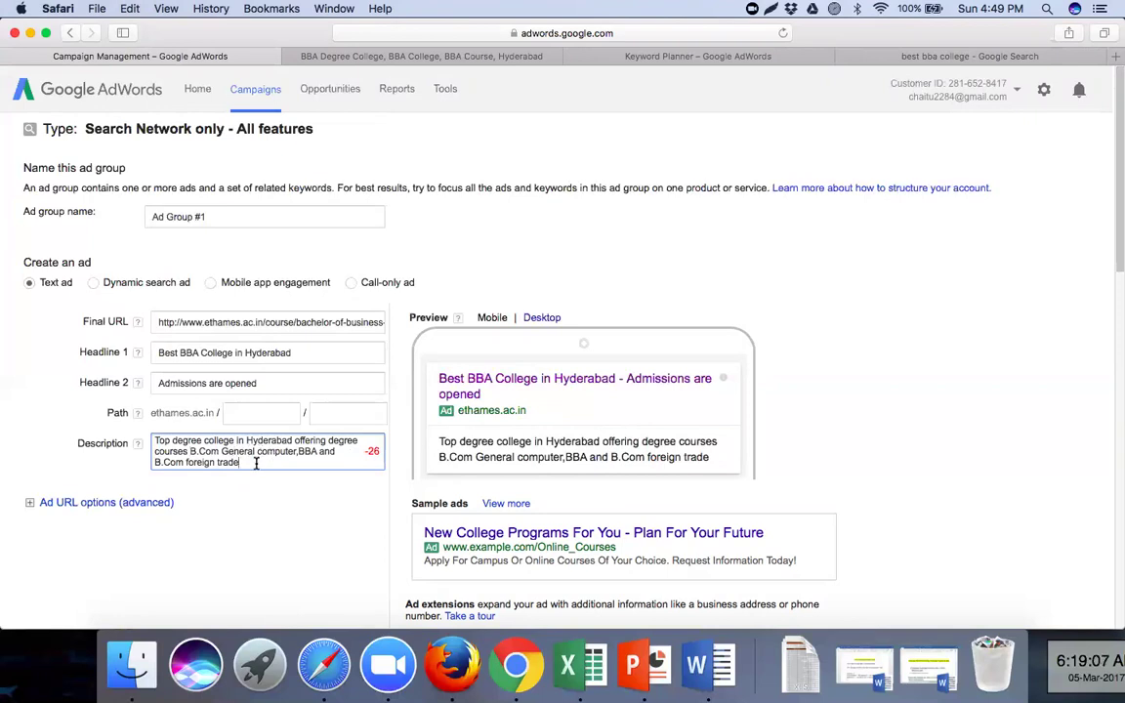
{"action": "scroll", "coordinate": [256, 463], "scroll_direction": "down", "scroll_amount": 1}
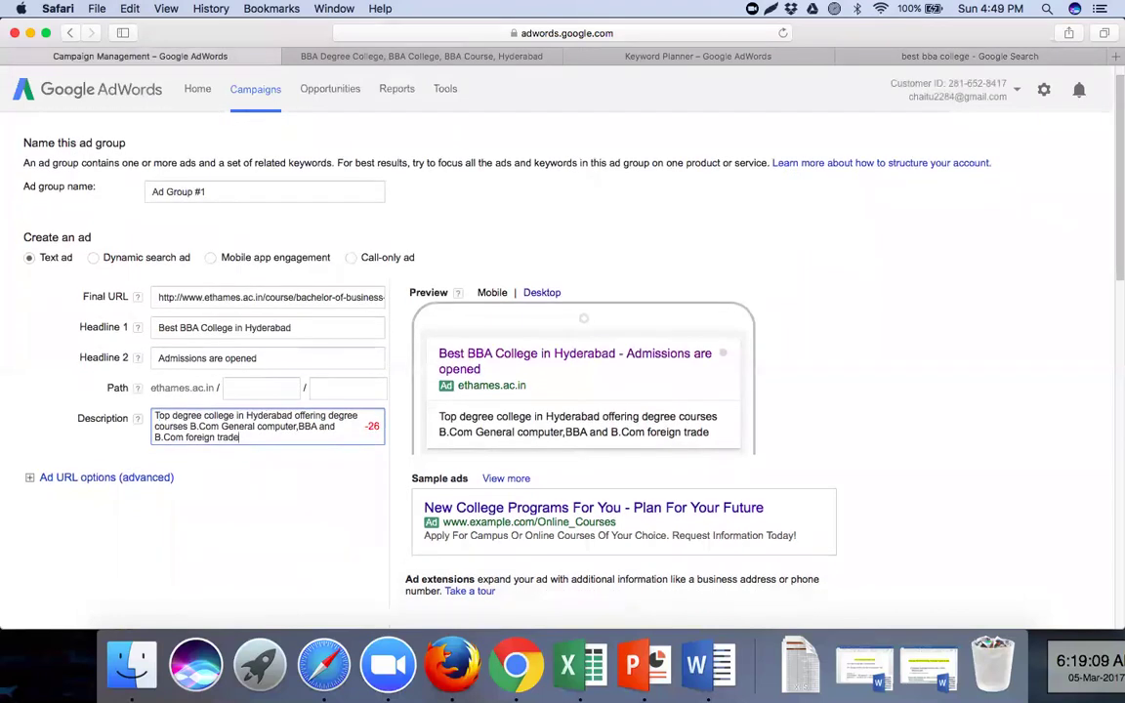
Shorten the course list: abbreviate foreign trade to FT after General, dropping the trailing B.Com FT
{"action": "left_click", "coordinate": [336, 428]}
{"action": "key", "text": "BackSpace"}
{"action": "key", "text": "BackSpace"}
{"action": "key", "text": "BackSpace"}
{"action": "key", "text": "BackSpace"}
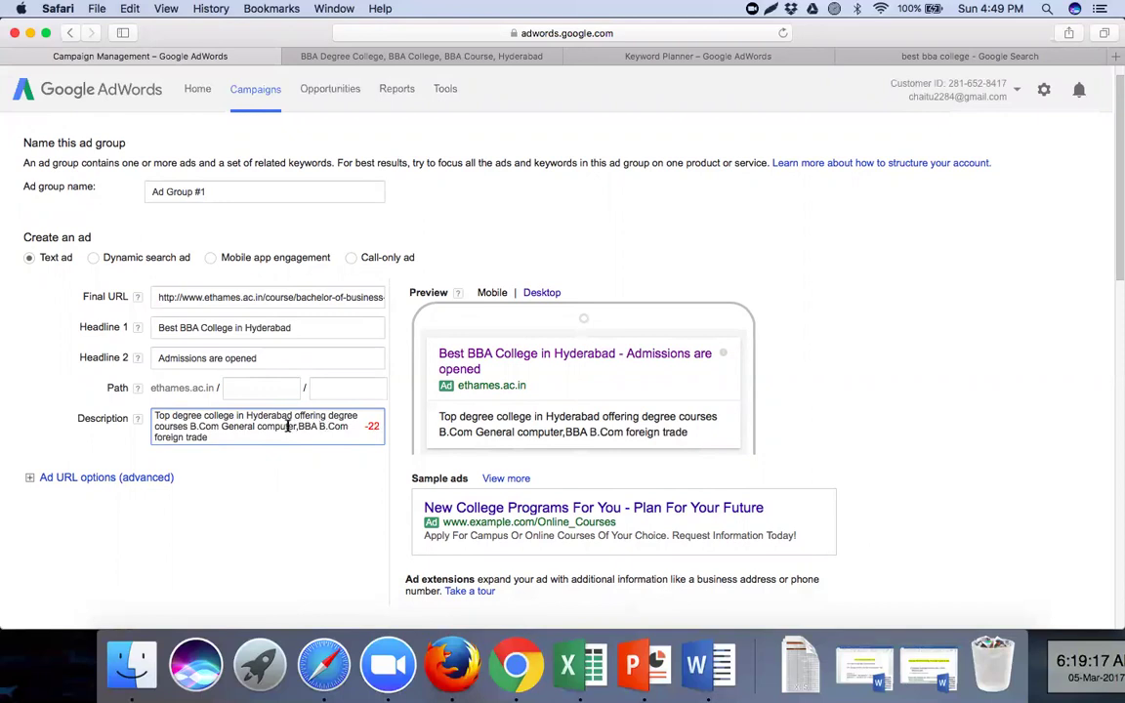
{"action": "left_click_drag", "start_coordinate": [209, 437], "coordinate": [154, 442]}
{"action": "type", "text": "FT"}
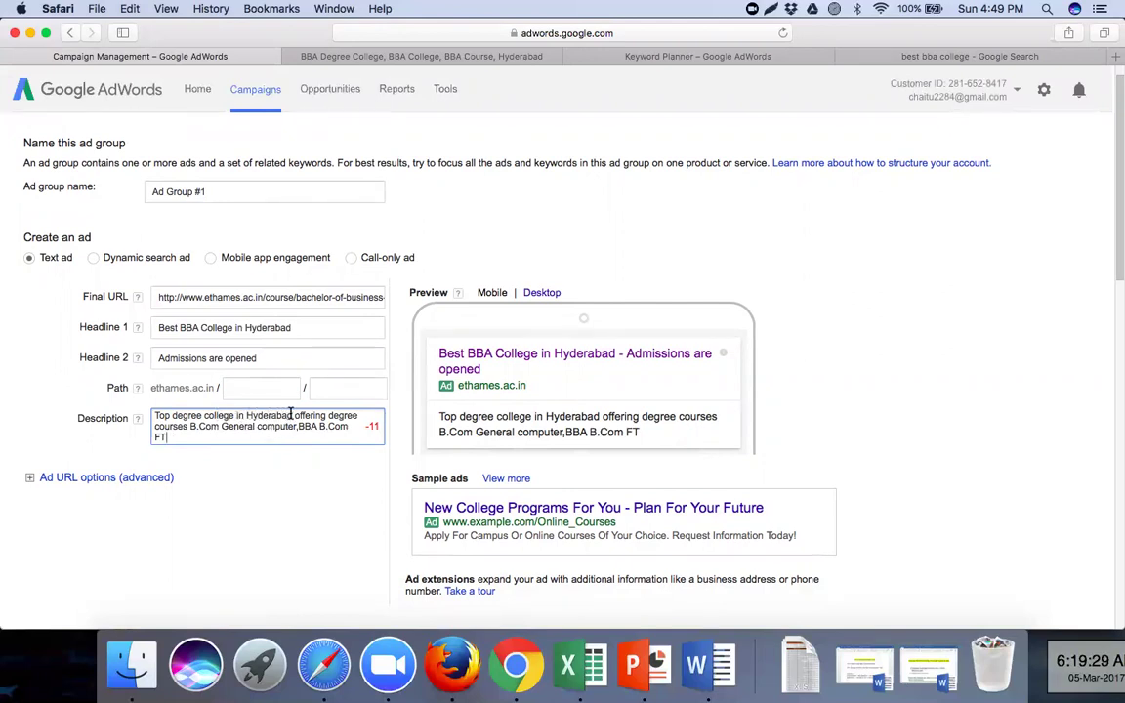
{"action": "left_click_drag", "start_coordinate": [295, 415], "coordinate": [325, 413]}
{"action": "left_click", "coordinate": [278, 418]}
{"action": "left_click", "coordinate": [256, 426]}
{"action": "type", "text": ", FT"}
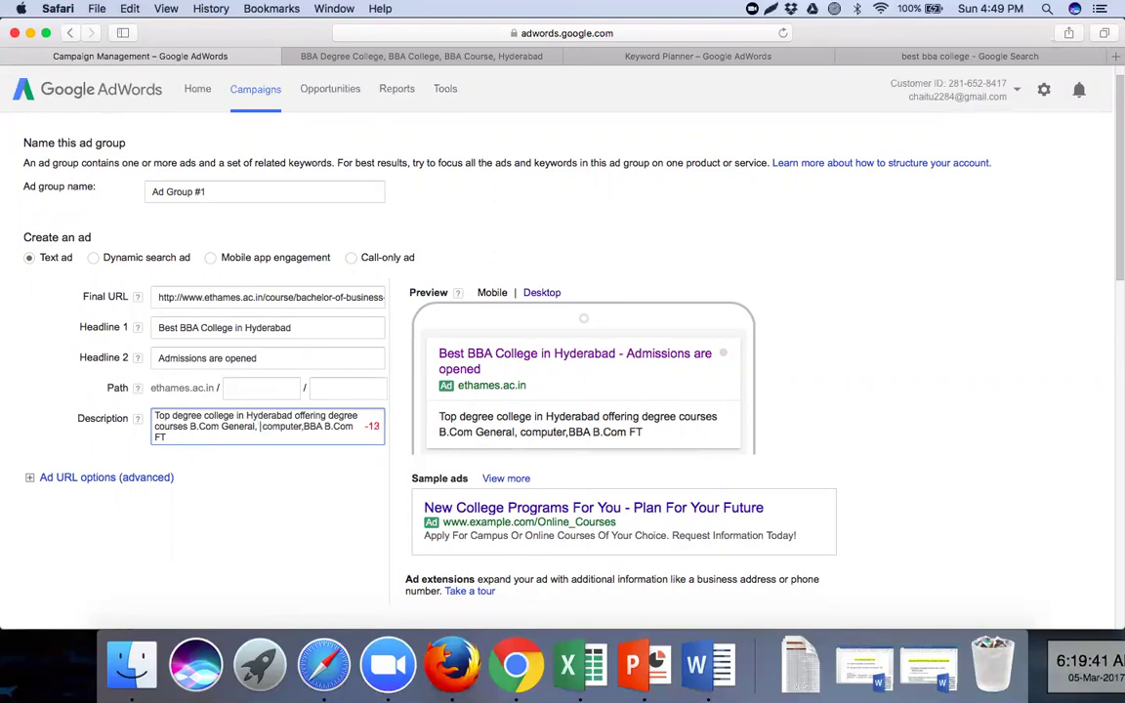
{"action": "key", "text": "BackSpace"}
{"action": "key", "text": "BackSpace"}
{"action": "key", "text": "BackSpace"}
{"action": "key", "text": "BackSpace"}
{"action": "type", "text": "and"}
{"action": "key", "text": "BackSpace"}
{"action": "key", "text": "BackSpace"}
{"action": "type", "text": "nd FT"}
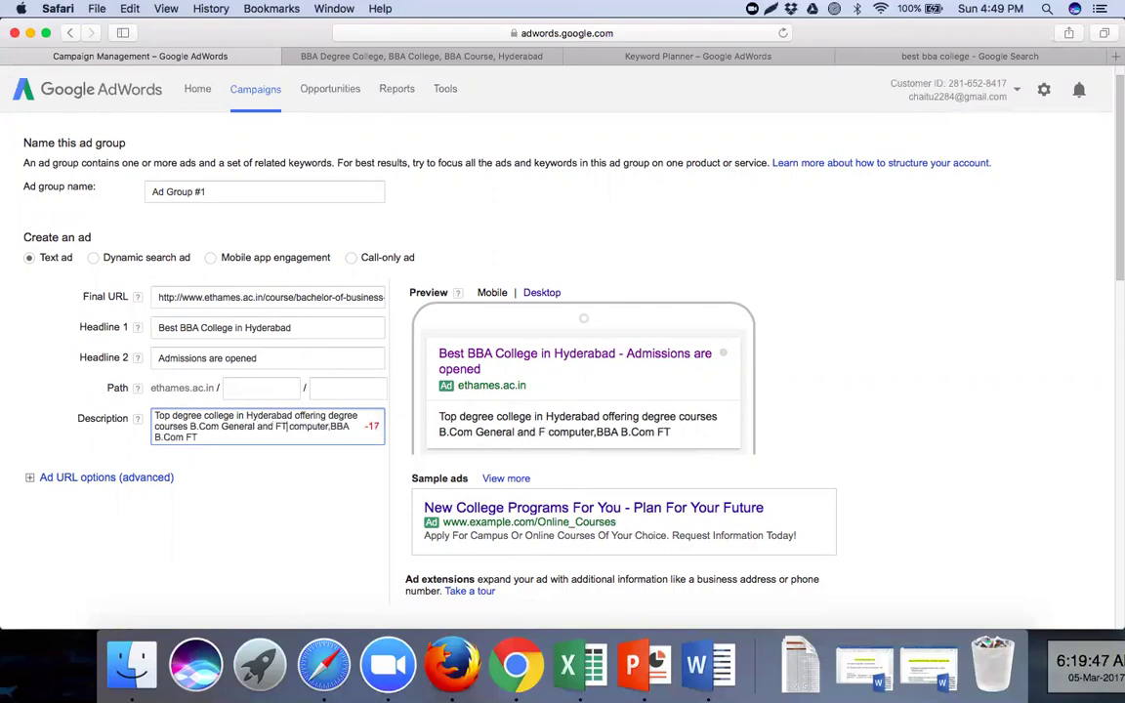
{"action": "key", "text": "BackSpace"}
{"action": "key", "text": "BackSpace"}
{"action": "key", "text": "BackSpace"}
{"action": "key", "text": "BackSpace"}
{"action": "key", "text": "BackSpace"}
{"action": "key", "text": "BackSpace"}
{"action": "key", "text": "BackSpace"}
{"action": "key", "text": "BackSpace"}
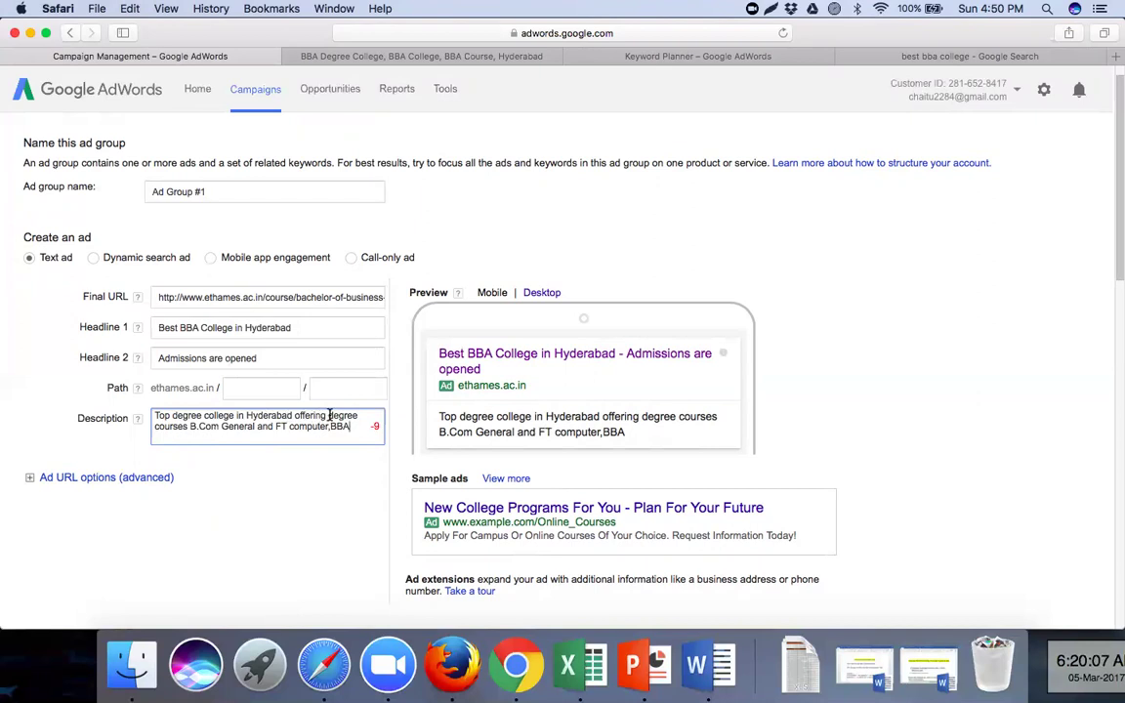
Delete 'offering', add a comma after Hyderabad and remove the extra space
{"action": "left_click_drag", "start_coordinate": [295, 415], "coordinate": [325, 415]}
{"action": "key", "text": "BackSpace"}
{"action": "key", "text": "BackSpace"}
{"action": "type", "text": ","}
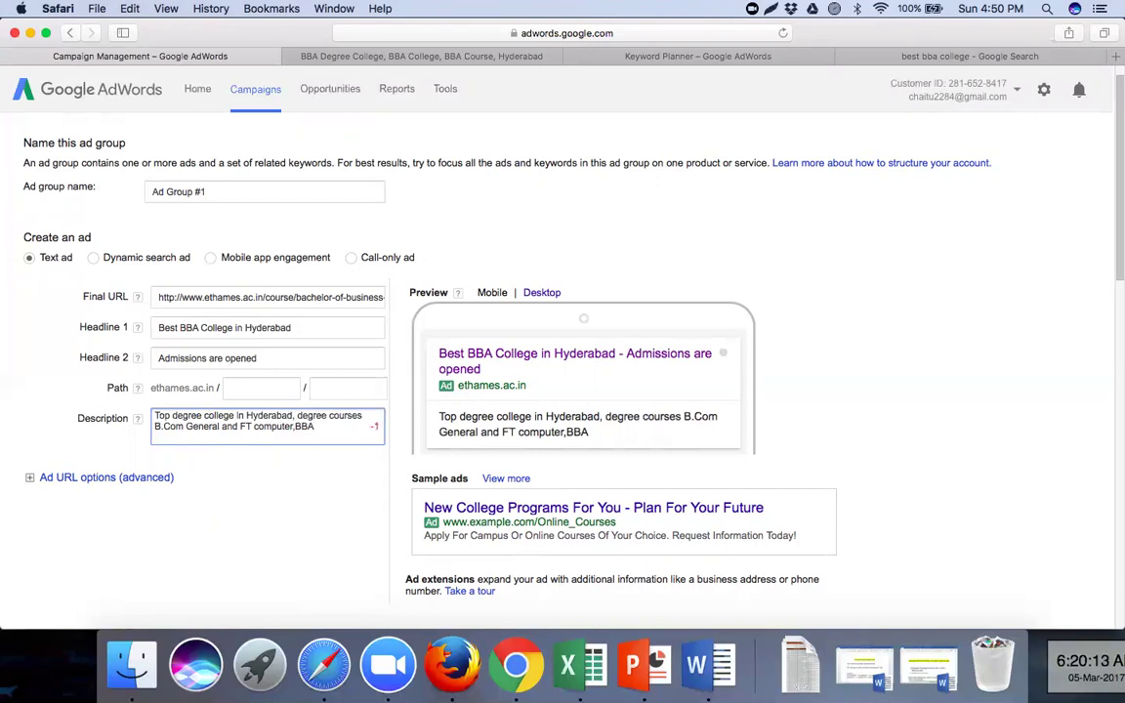
{"action": "left_click", "coordinate": [298, 415]}
{"action": "key", "text": "BackSpace"}
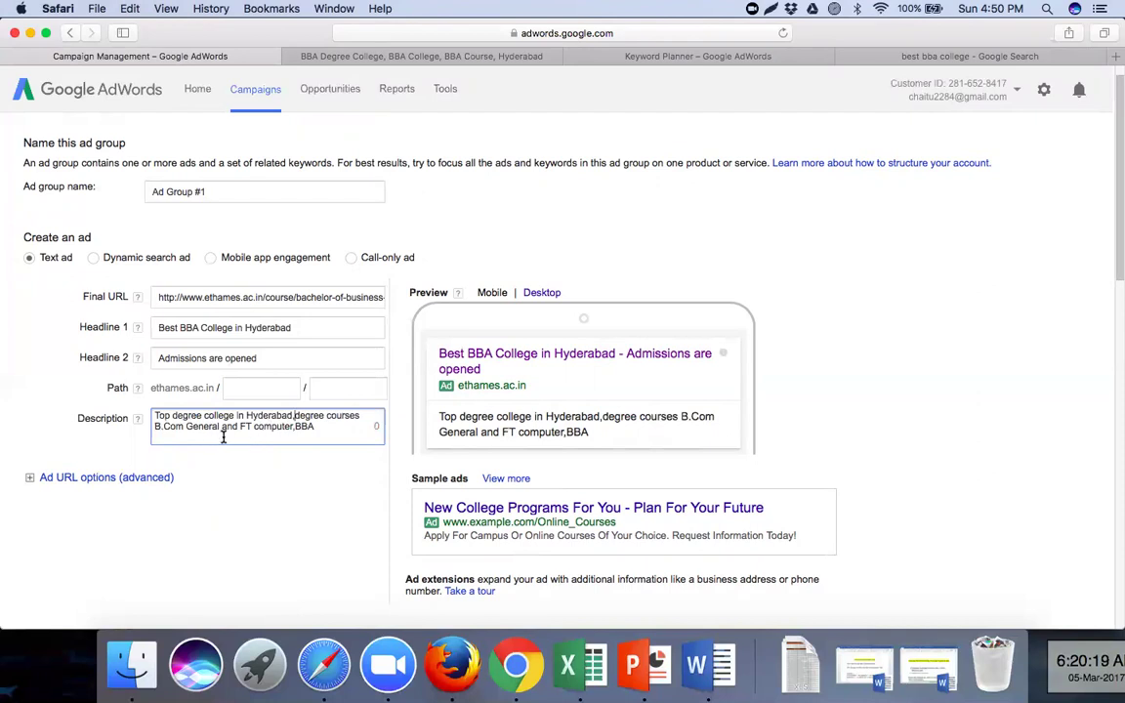
{"action": "left_click", "coordinate": [289, 476]}
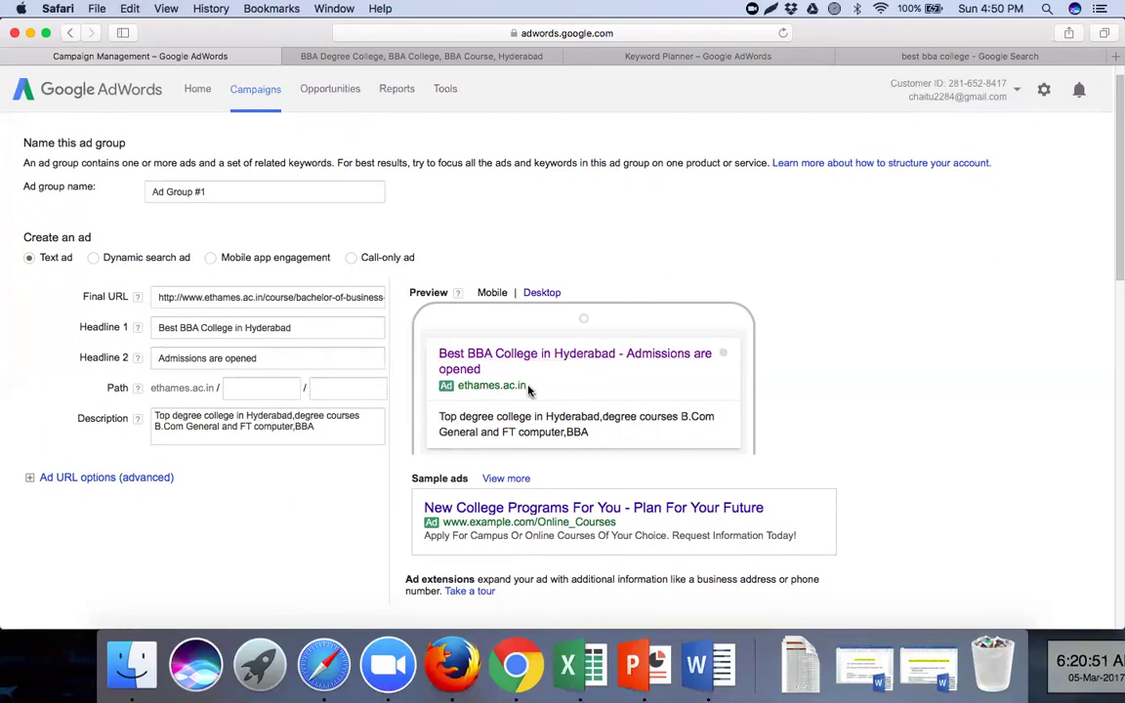
{"action": "left_click", "coordinate": [268, 385]}
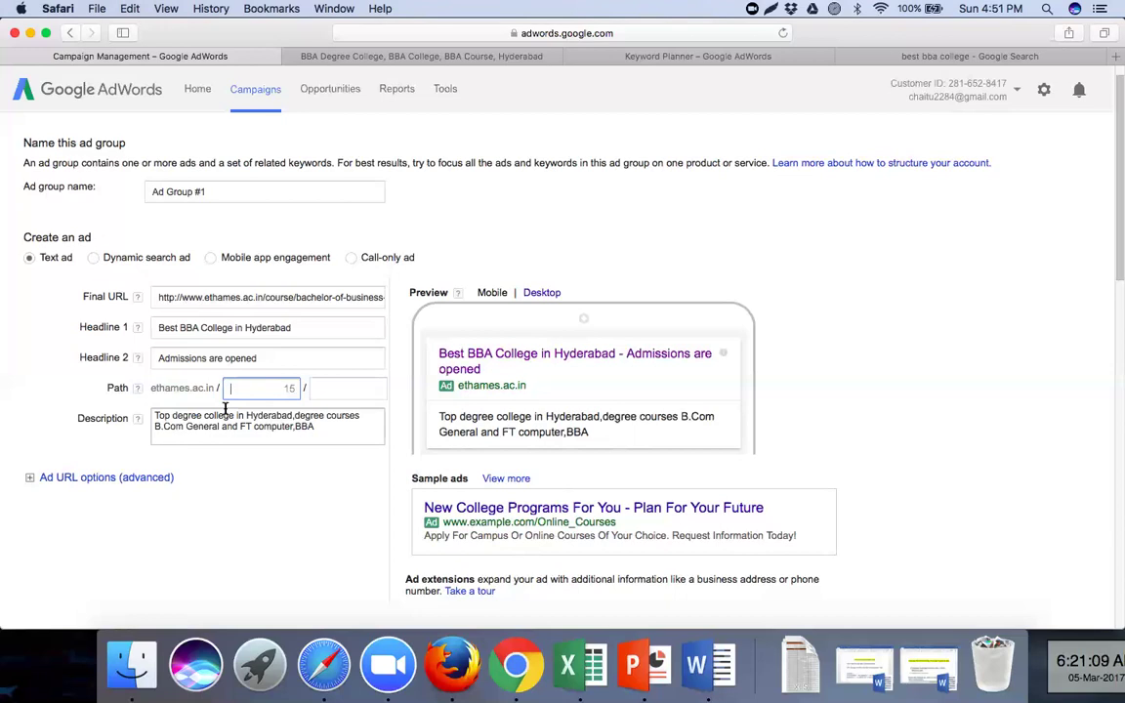
Enter the display path parts bba and bcom
{"action": "left_click", "coordinate": [315, 388]}
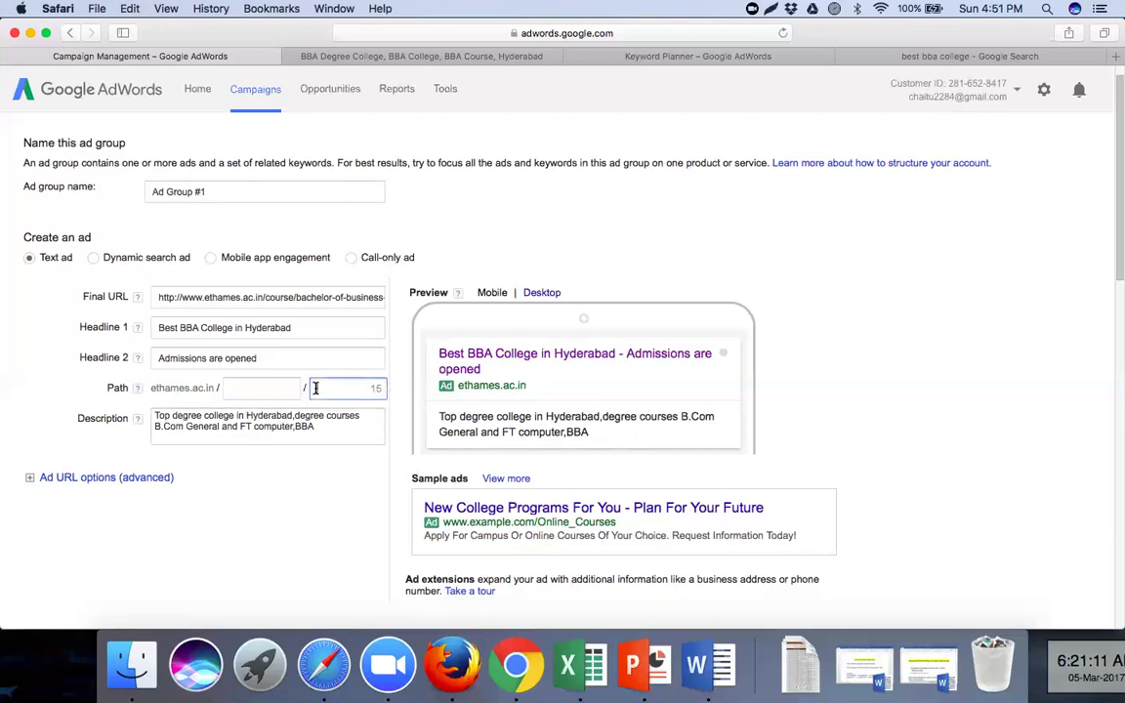
{"action": "left_click", "coordinate": [261, 388]}
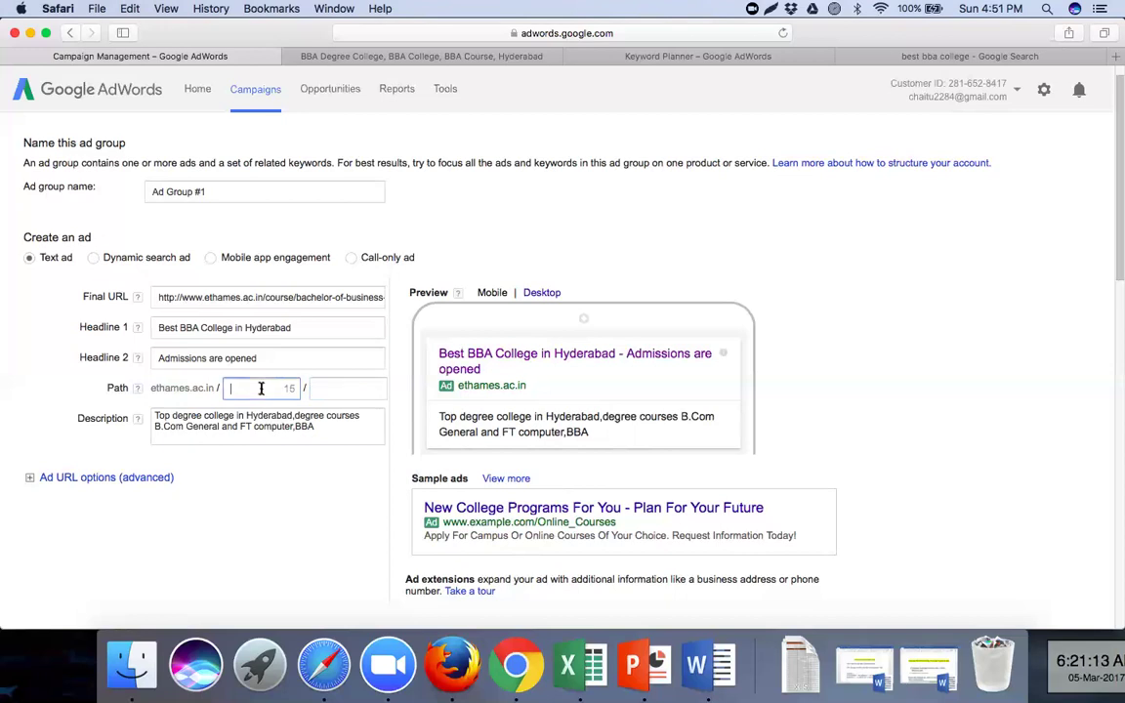
{"action": "type", "text": "bba"}
{"action": "left_click", "coordinate": [319, 390]}
{"action": "type", "text": "bcom"}
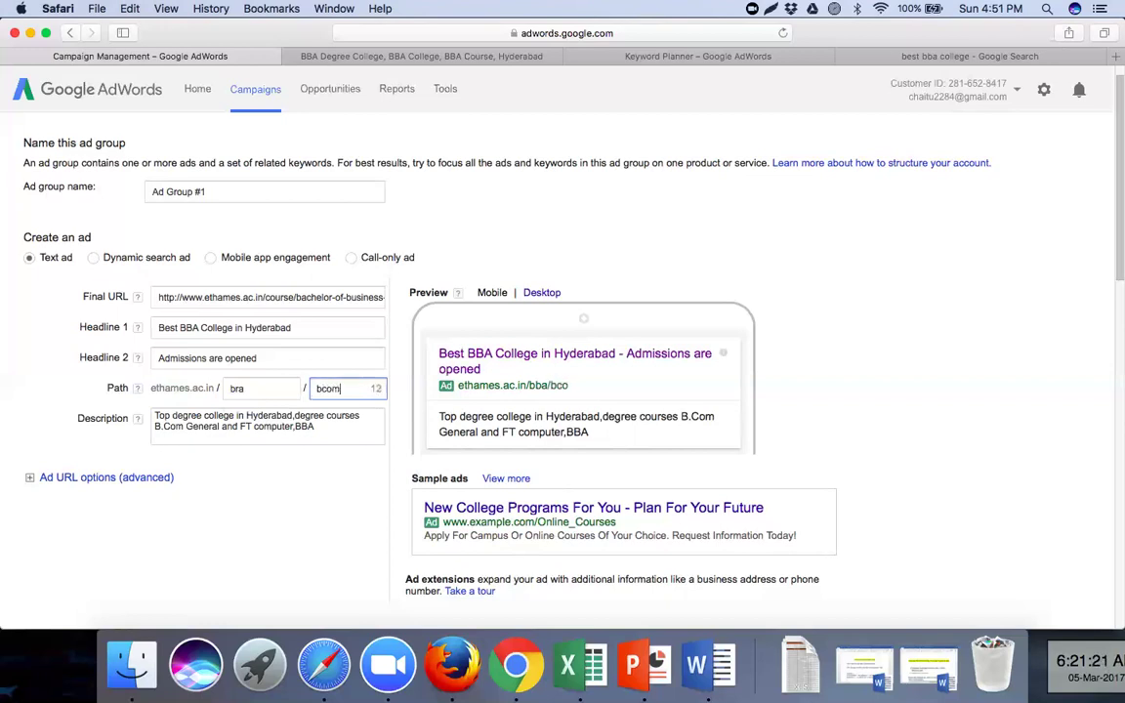
{"action": "left_click", "coordinate": [318, 494]}
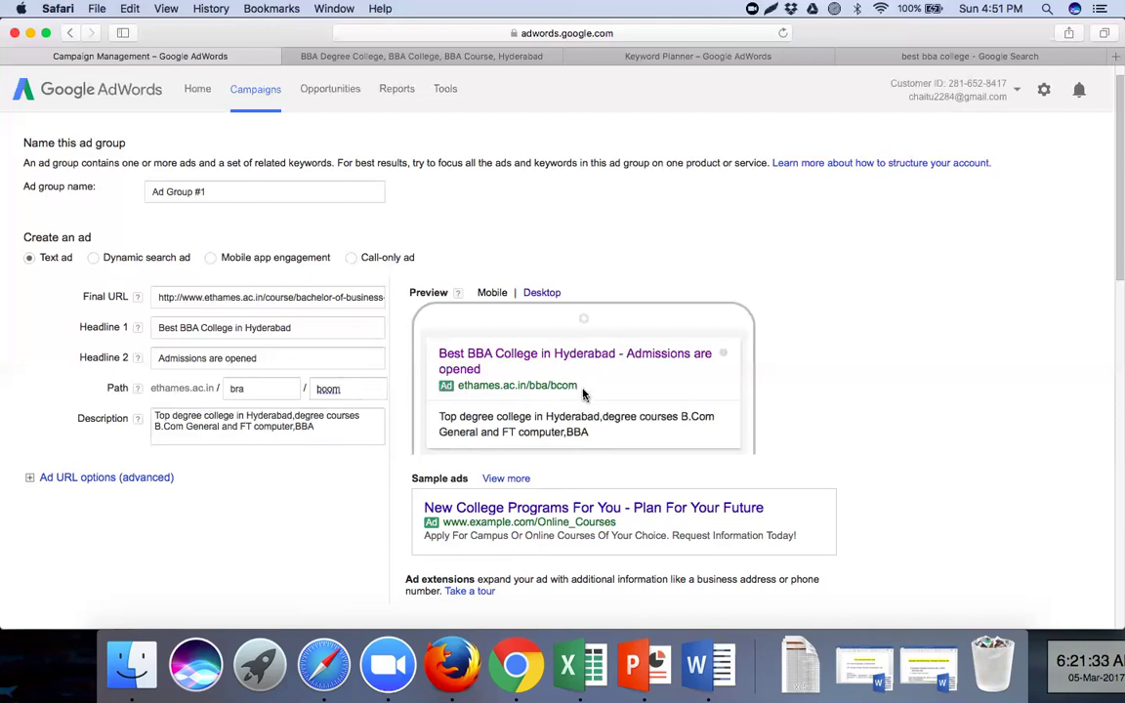
Check the display and final URLs, toggling the ad preview between Desktop and Mobile
{"action": "triple_click", "coordinate": [464, 388]}
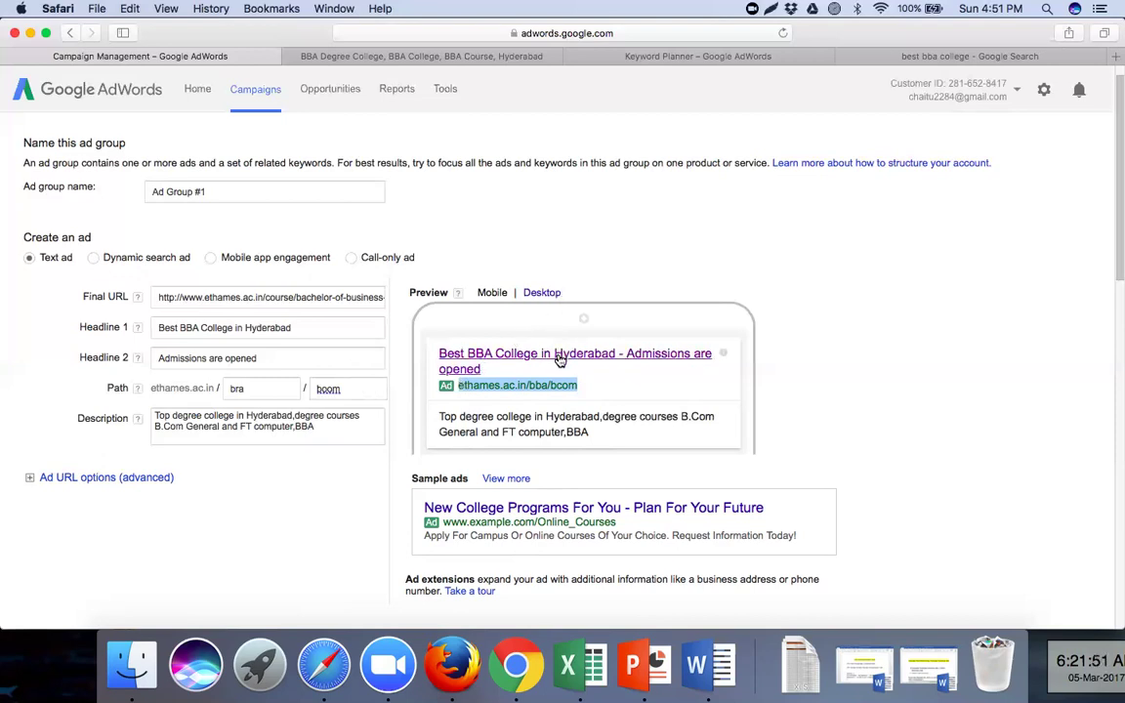
{"action": "left_click", "coordinate": [273, 298]}
{"action": "left_click", "coordinate": [159, 298]}
{"action": "left_click_drag", "start_coordinate": [184, 297], "coordinate": [406, 324]}
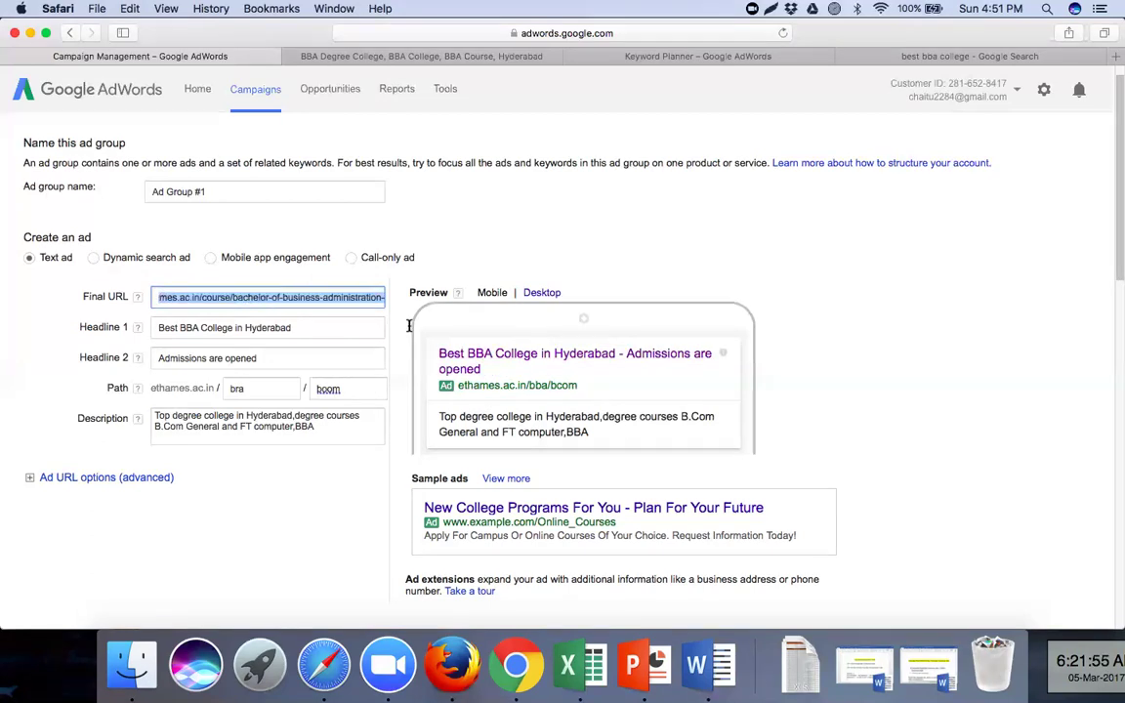
{"action": "left_click", "coordinate": [516, 257]}
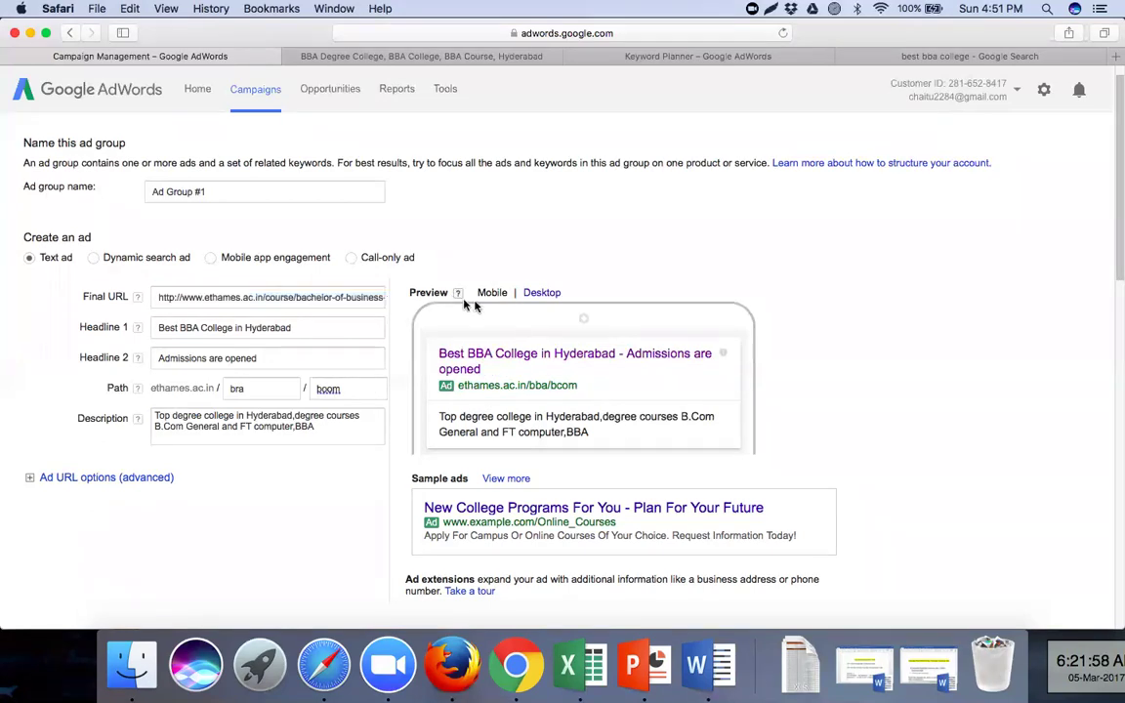
{"action": "left_click", "coordinate": [543, 293]}
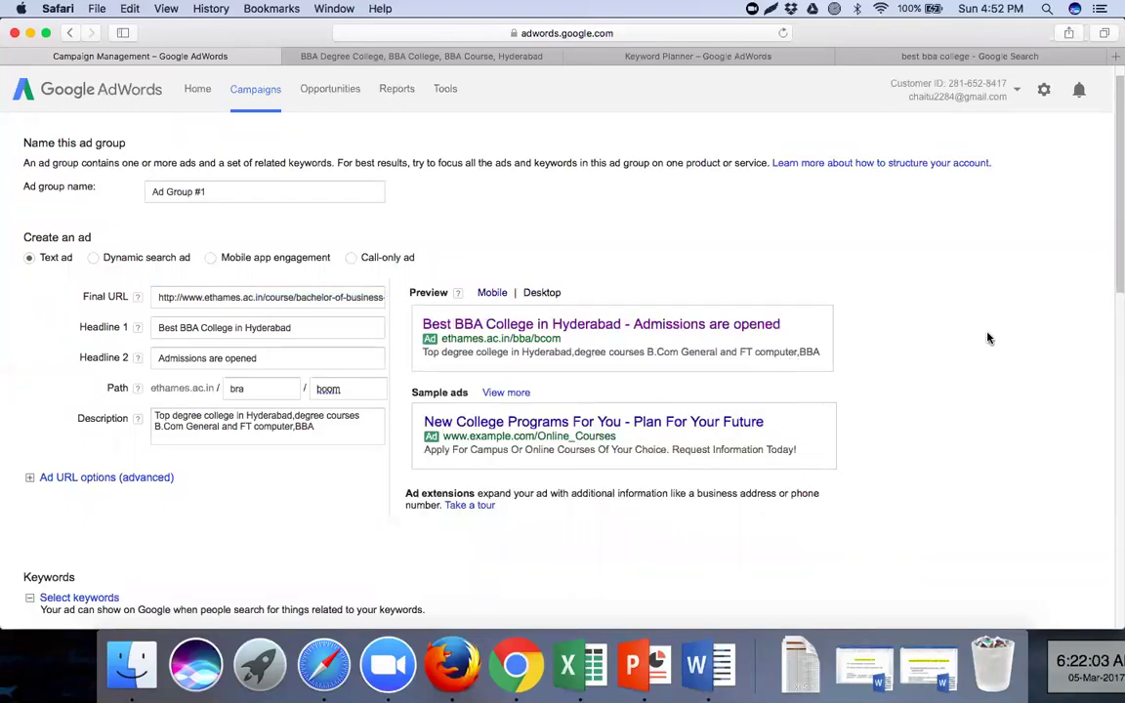
{"action": "left_click", "coordinate": [493, 294]}
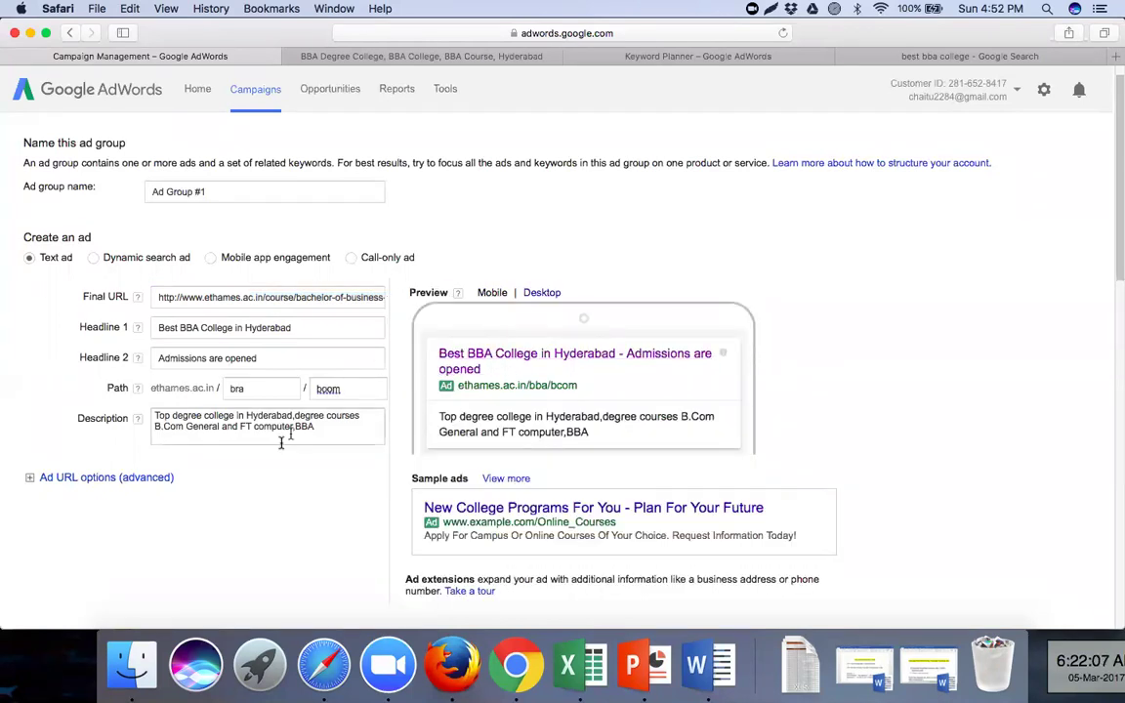
{"action": "scroll", "coordinate": [258, 495], "scroll_direction": "down", "scroll_amount": 2}
{"action": "scroll", "coordinate": [257, 496], "scroll_direction": "down", "scroll_amount": 1}
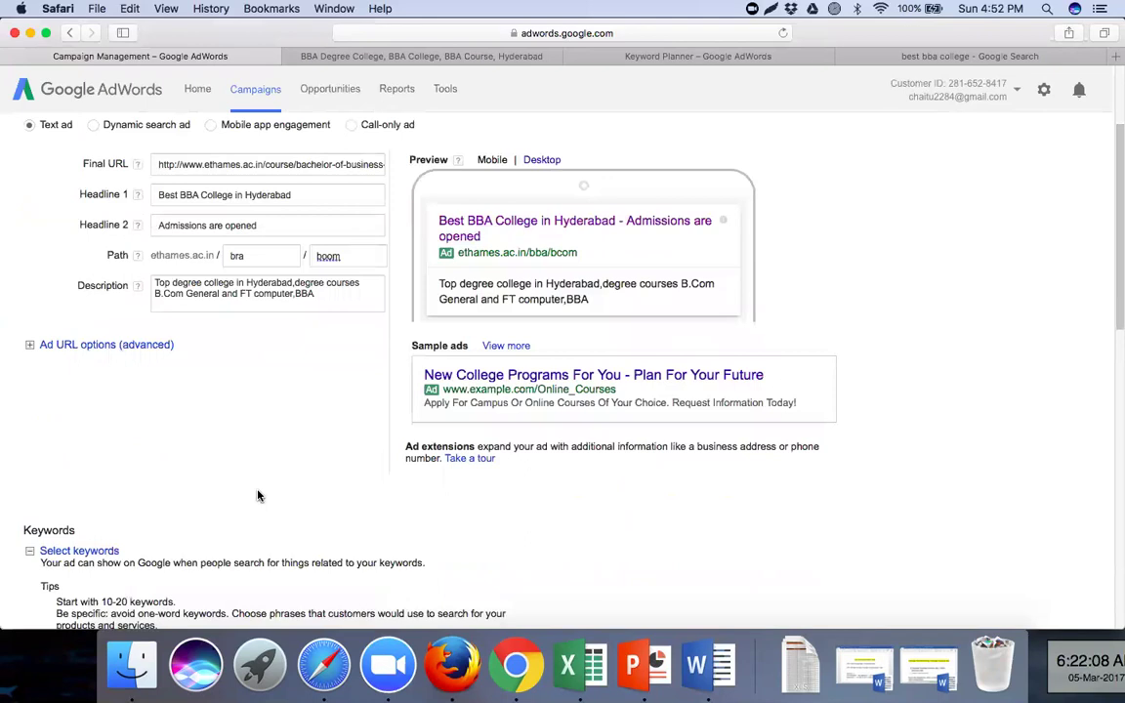
{"action": "left_click", "coordinate": [514, 346]}
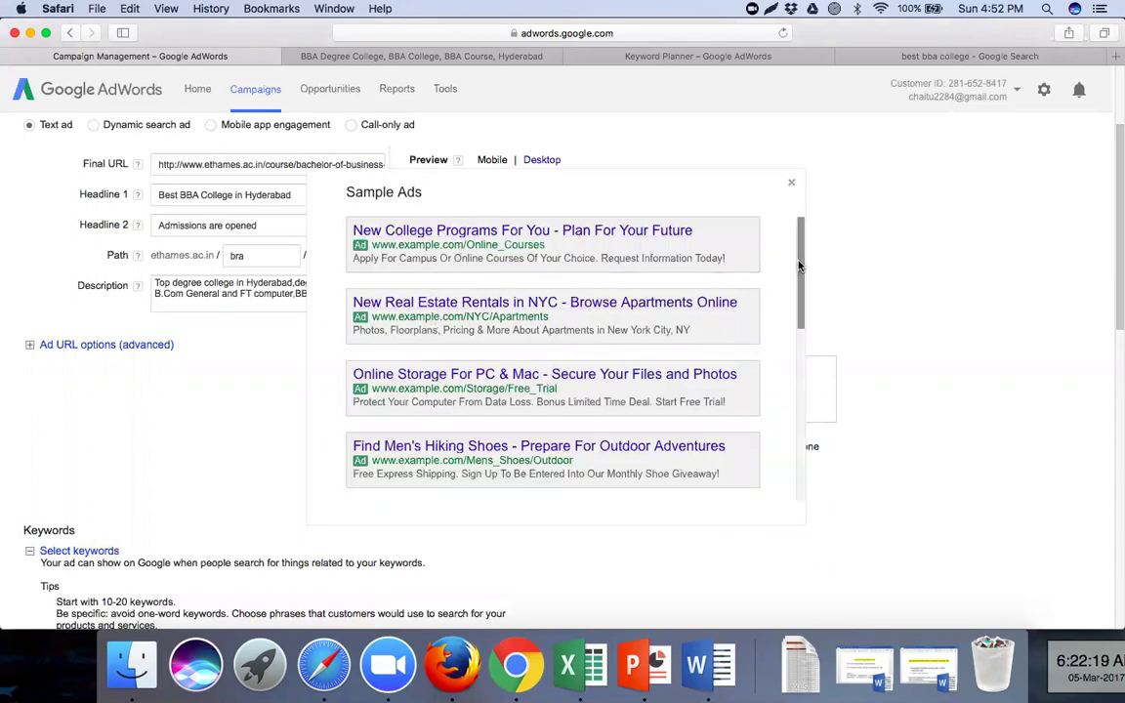
{"action": "left_click_drag", "start_coordinate": [798, 264], "coordinate": [799, 458]}
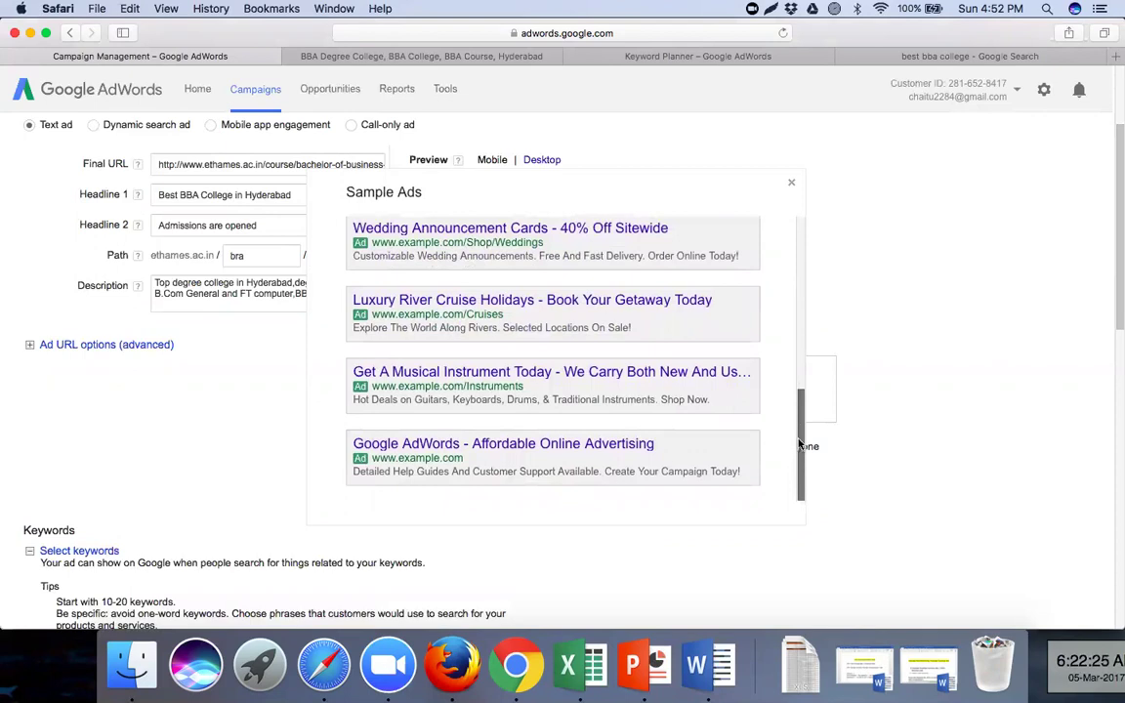
{"action": "left_click_drag", "start_coordinate": [798, 444], "coordinate": [781, 223]}
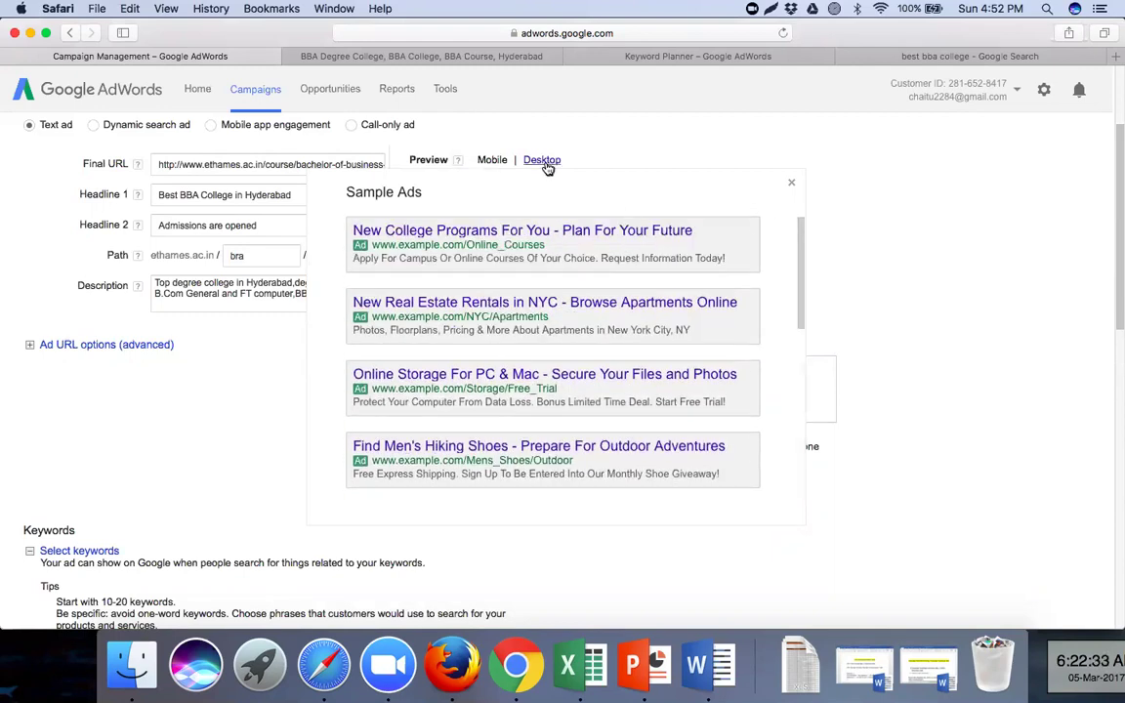
{"action": "left_click", "coordinate": [791, 184]}
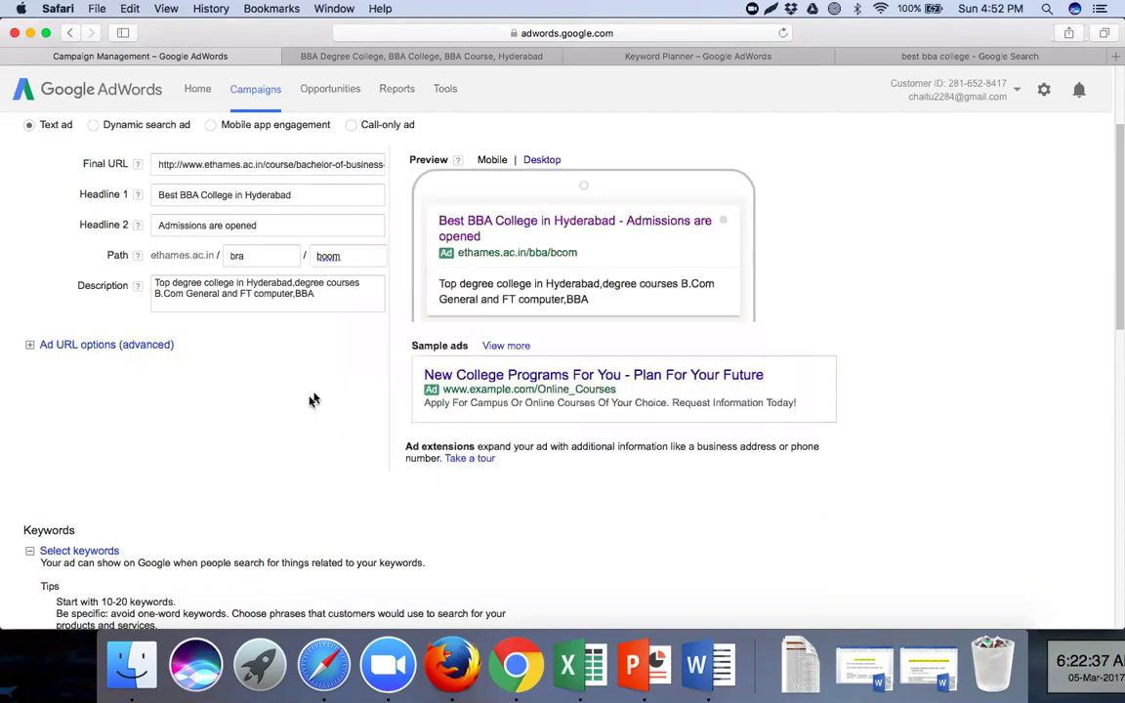
Switch the ad preview to the desktop layout
{"action": "scroll", "coordinate": [309, 401], "scroll_direction": "down", "scroll_amount": 1}
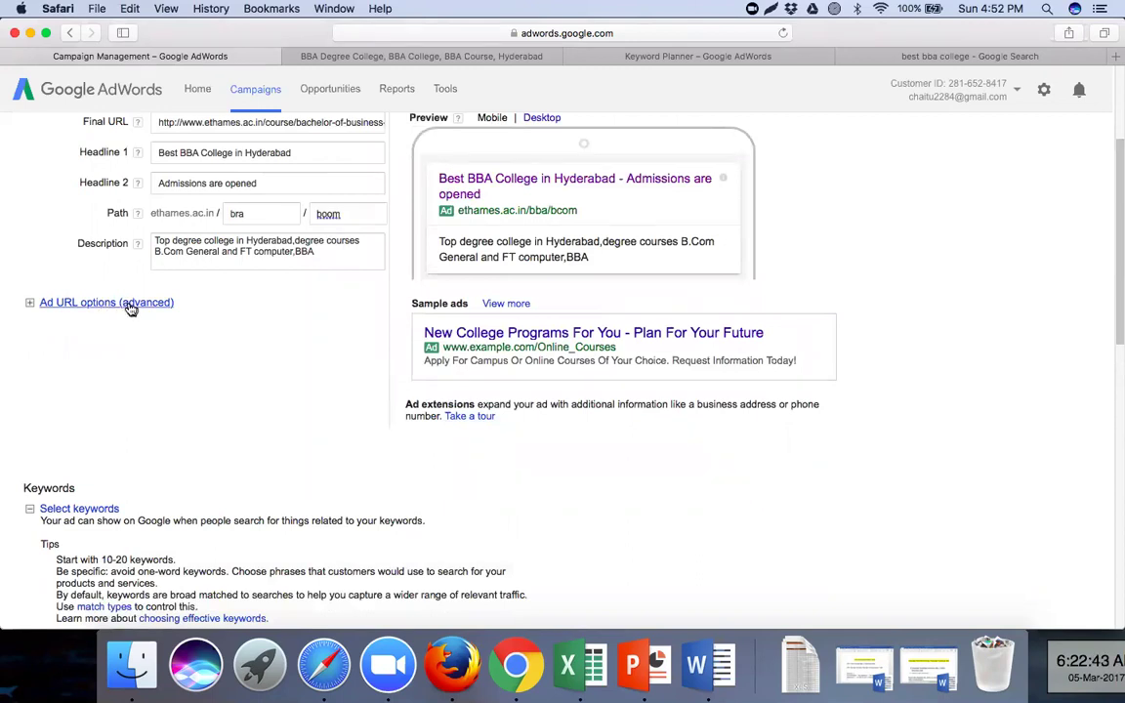
{"action": "scroll", "coordinate": [217, 366], "scroll_direction": "up", "scroll_amount": 2}
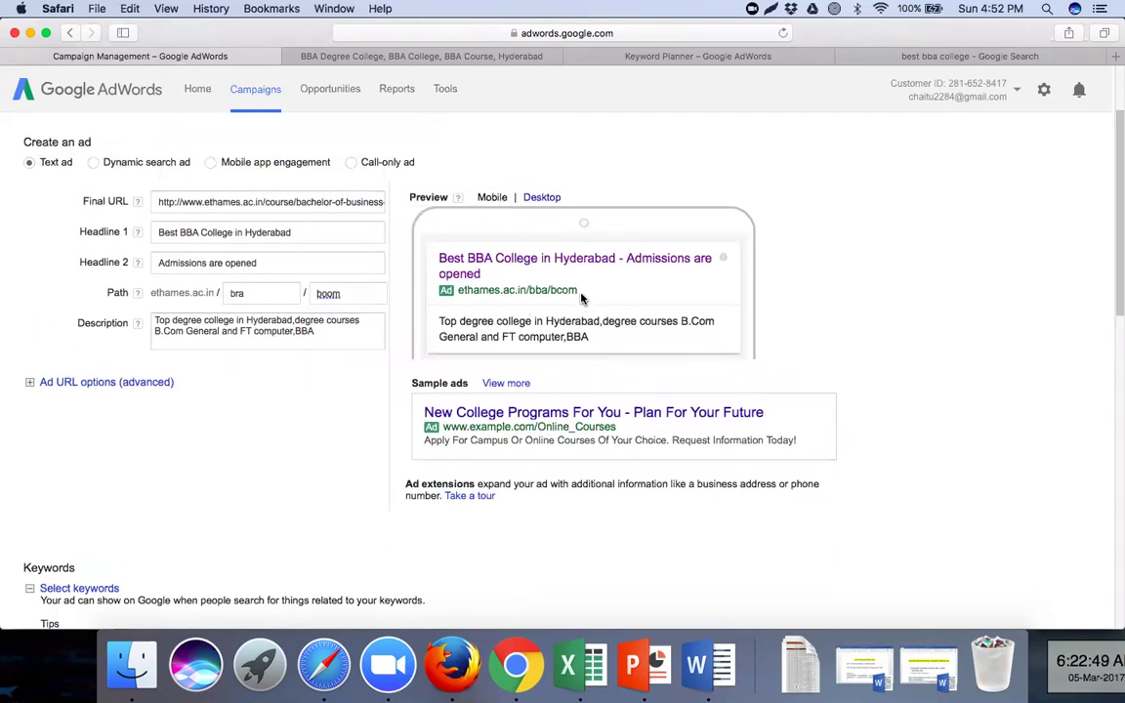
{"action": "left_click", "coordinate": [544, 198]}
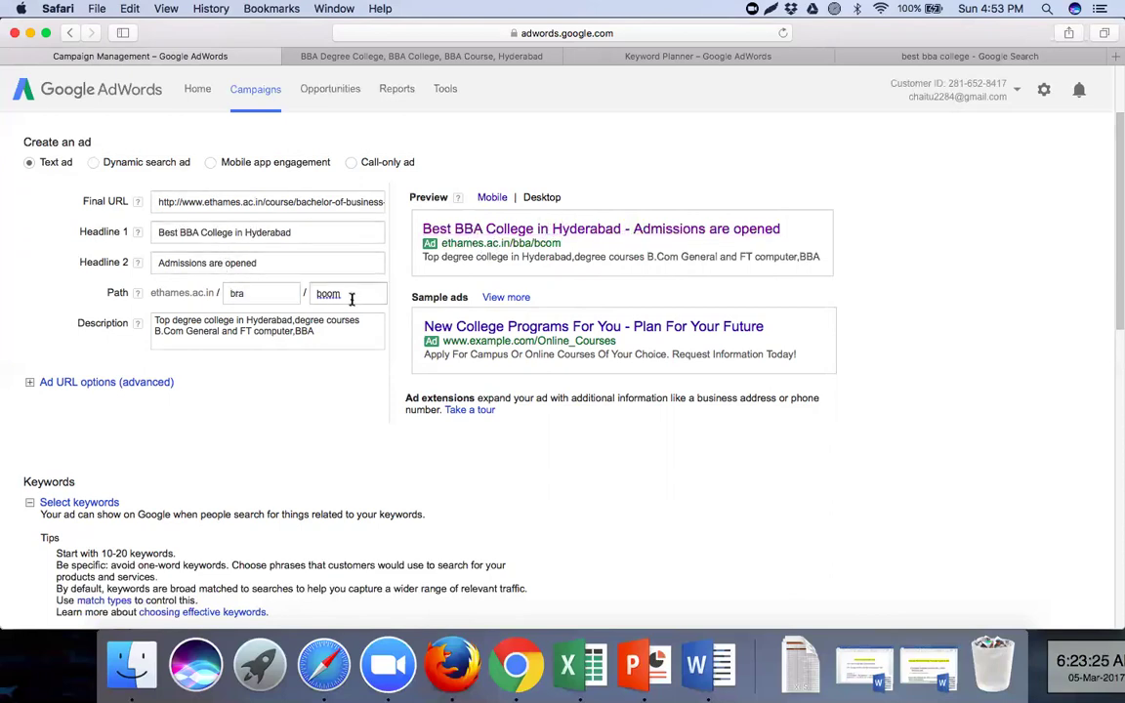
Re-enter the display path parts as 'bba' and 'bcom', then return to the Description box
{"action": "left_click", "coordinate": [239, 291]}
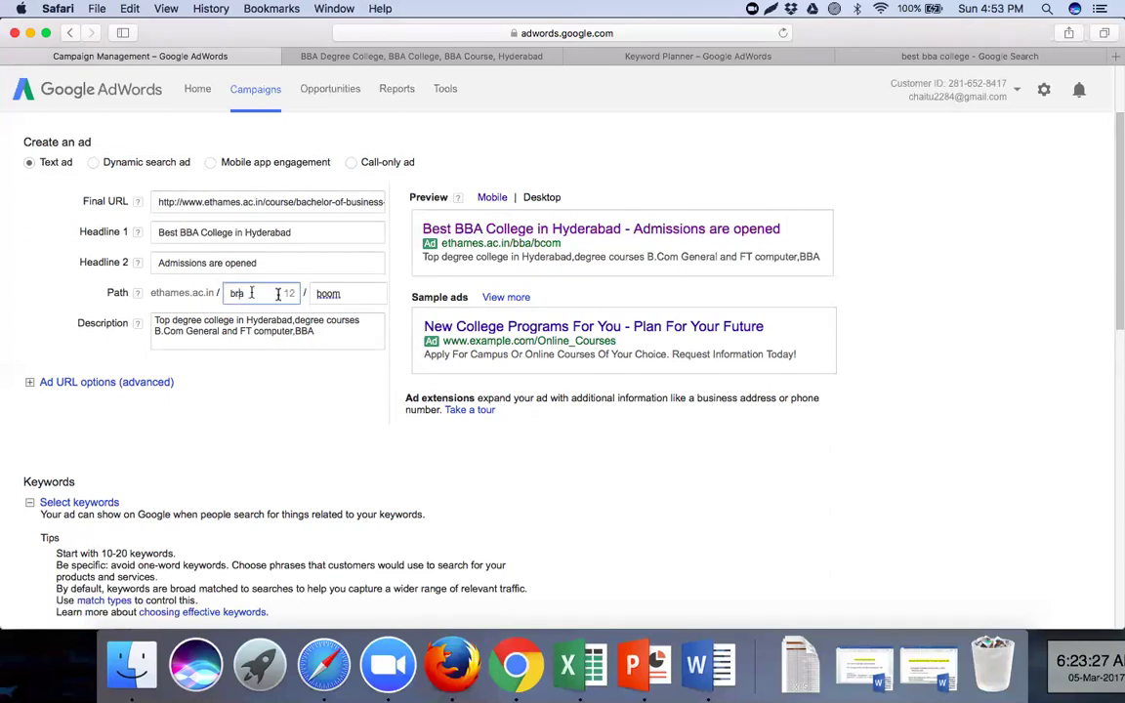
{"action": "left_click", "coordinate": [328, 292]}
{"action": "double_click", "coordinate": [328, 293]}
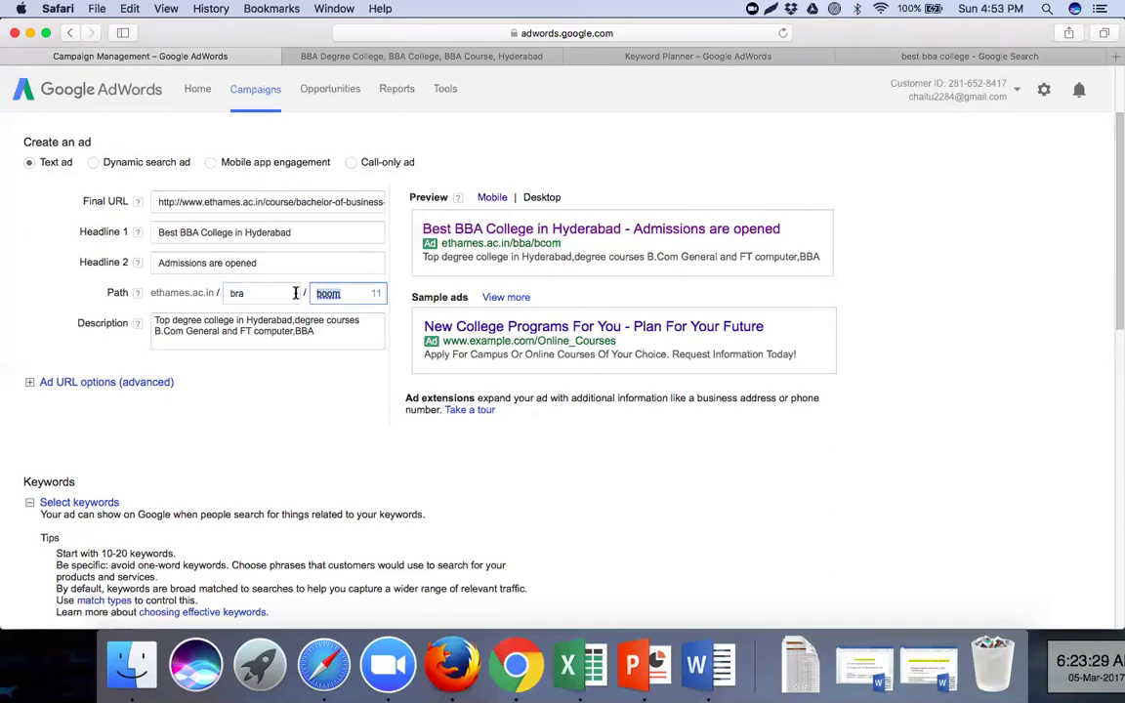
{"action": "type", "text": "b"}
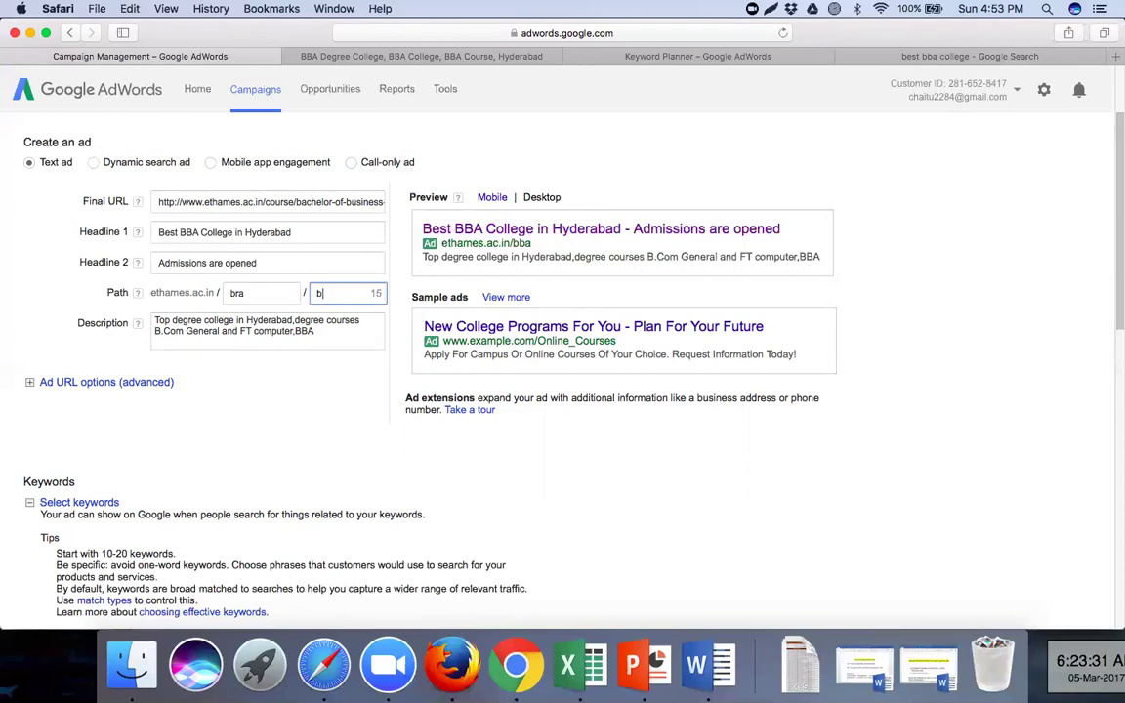
{"action": "type", "text": "com"}
{"action": "double_click", "coordinate": [259, 293]}
{"action": "type", "text": "bba"}
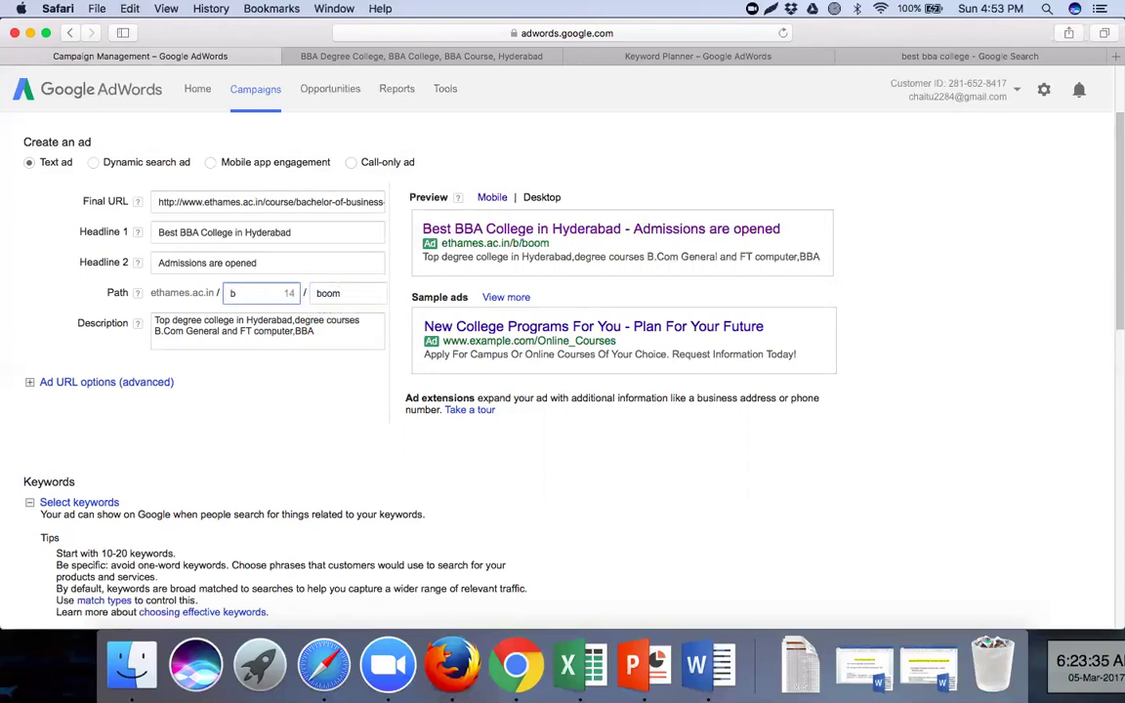
{"action": "left_click", "coordinate": [229, 352]}
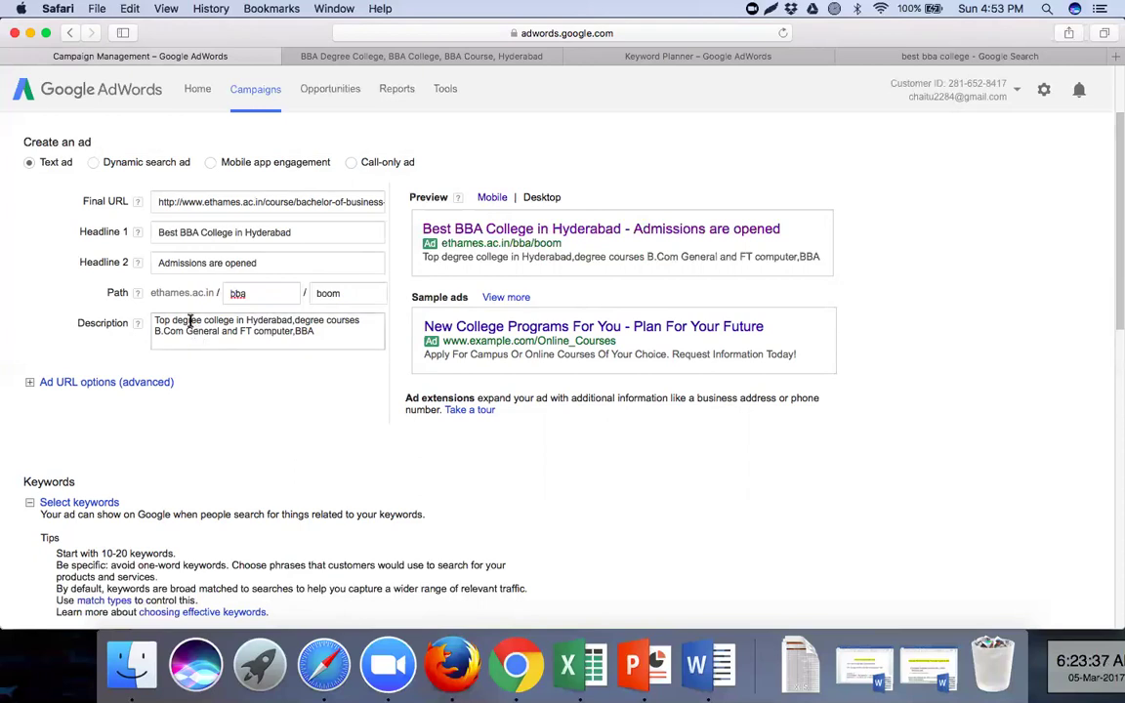
{"action": "left_click", "coordinate": [262, 320]}
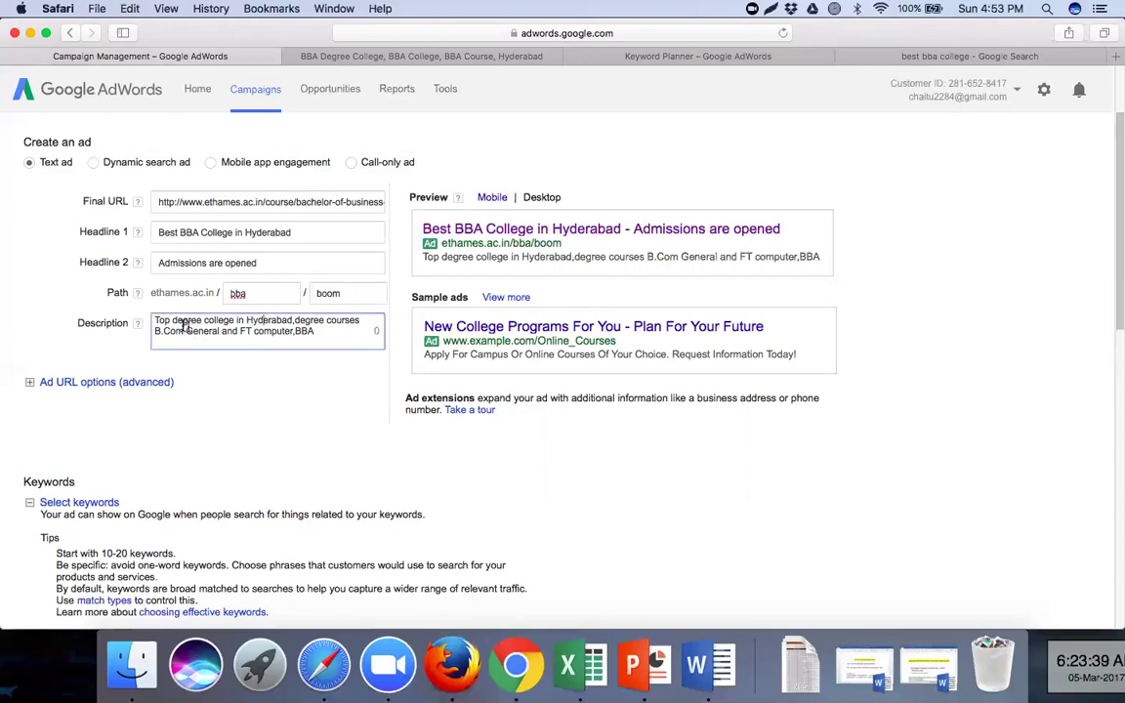
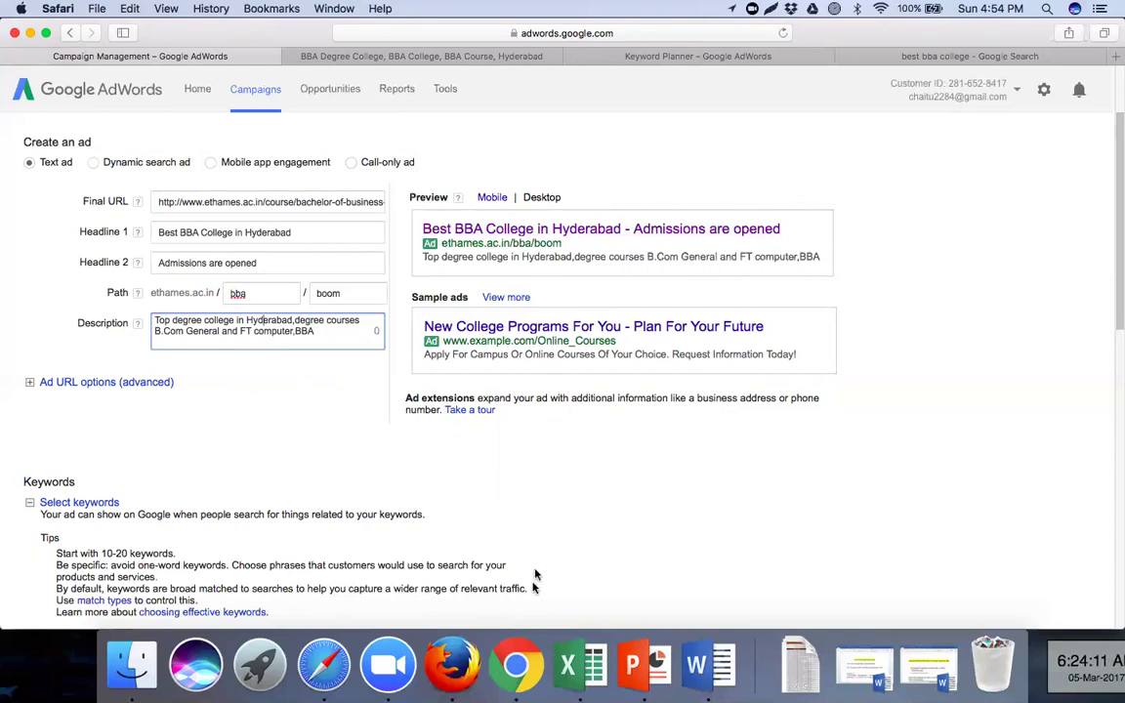
Switch back to the 'best bba college' Google search results tab
{"action": "left_click", "coordinate": [518, 662]}
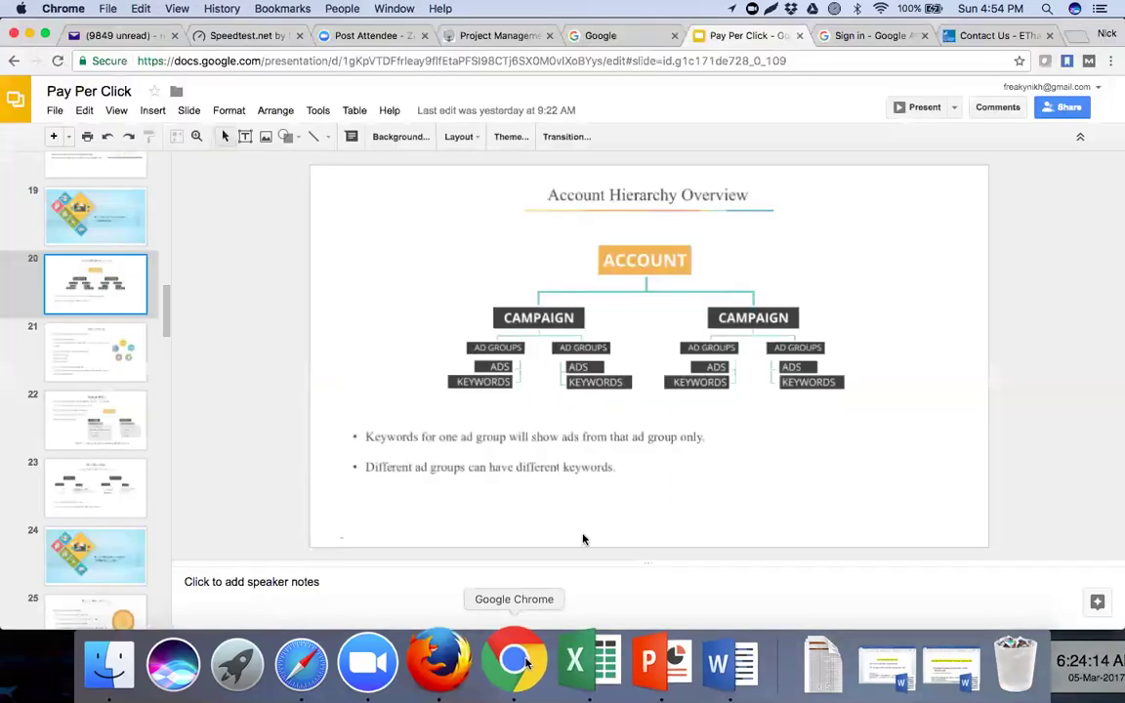
{"action": "left_click", "coordinate": [319, 664]}
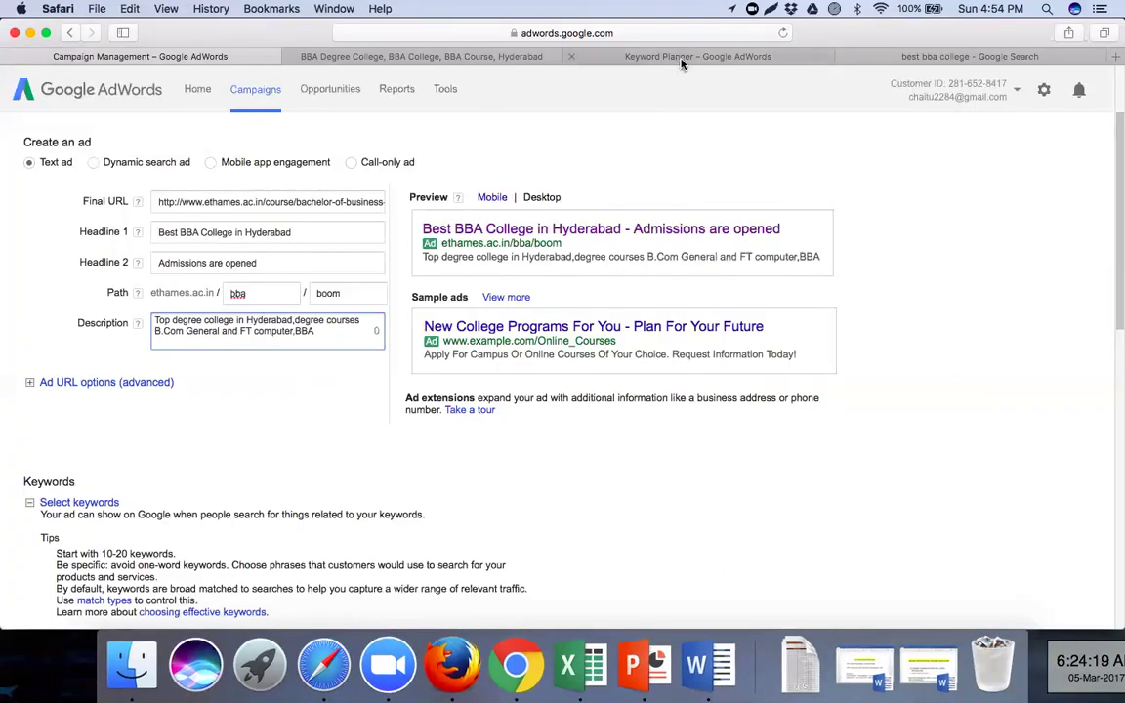
{"action": "left_click", "coordinate": [929, 56]}
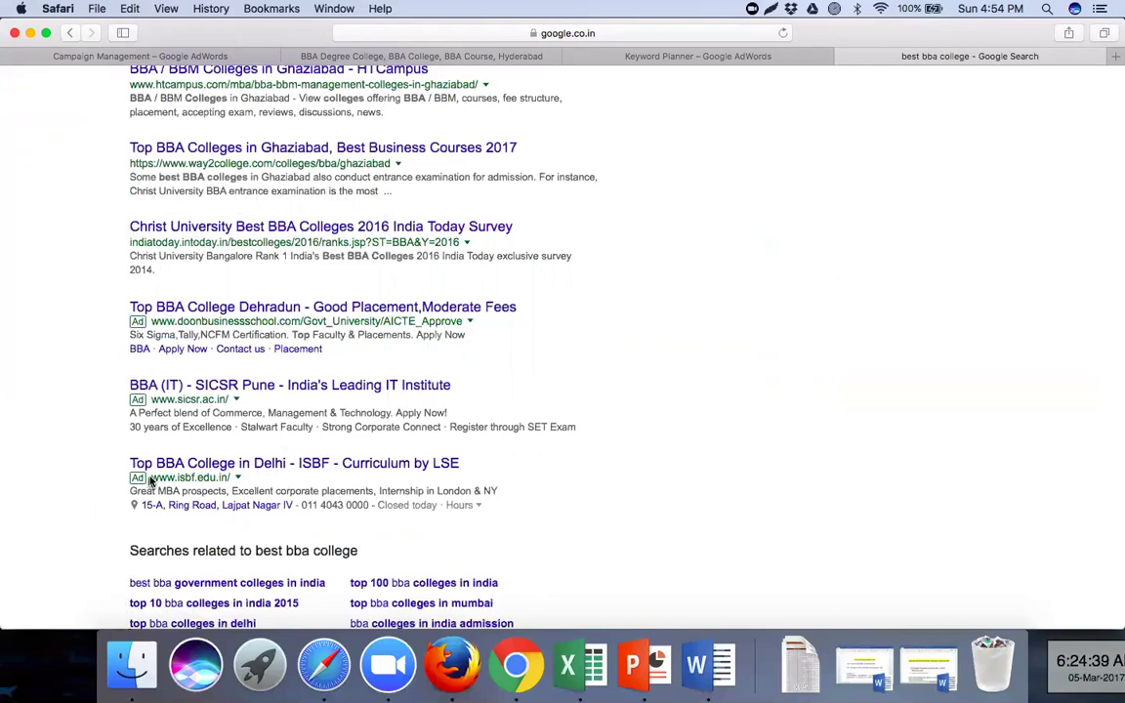
Highlight the ISBF ad's web address and description line to review them
{"action": "left_click_drag", "start_coordinate": [151, 478], "coordinate": [235, 474]}
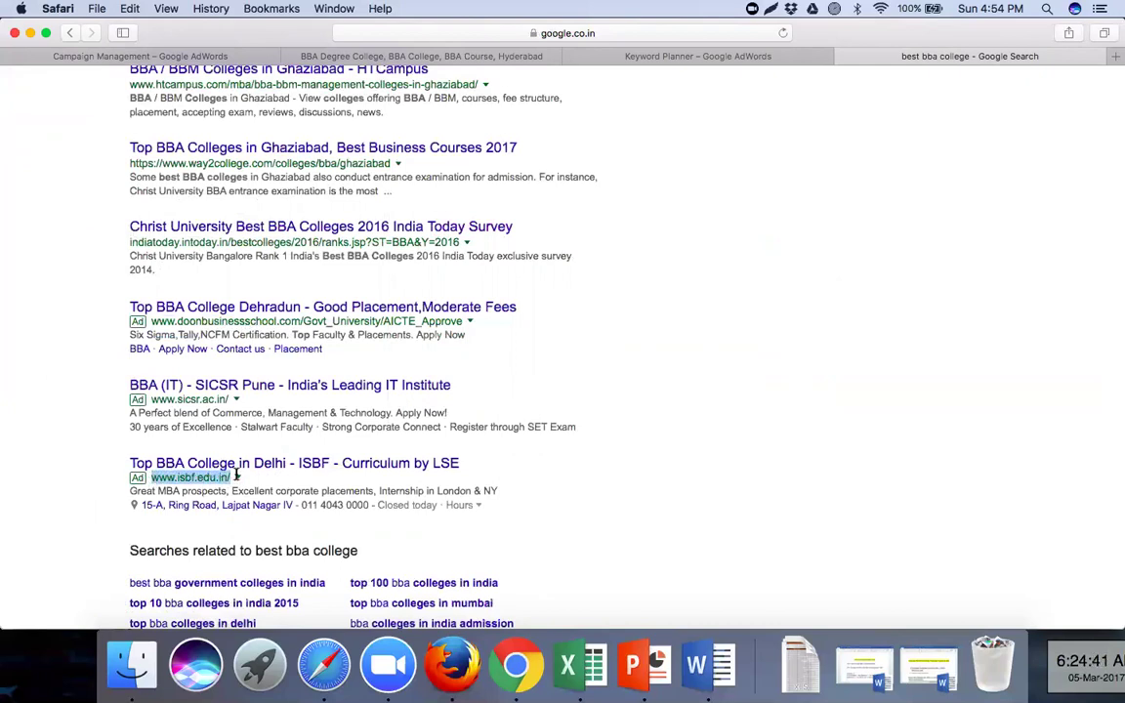
{"action": "left_click", "coordinate": [128, 491]}
{"action": "left_click_drag", "start_coordinate": [129, 491], "coordinate": [484, 465]}
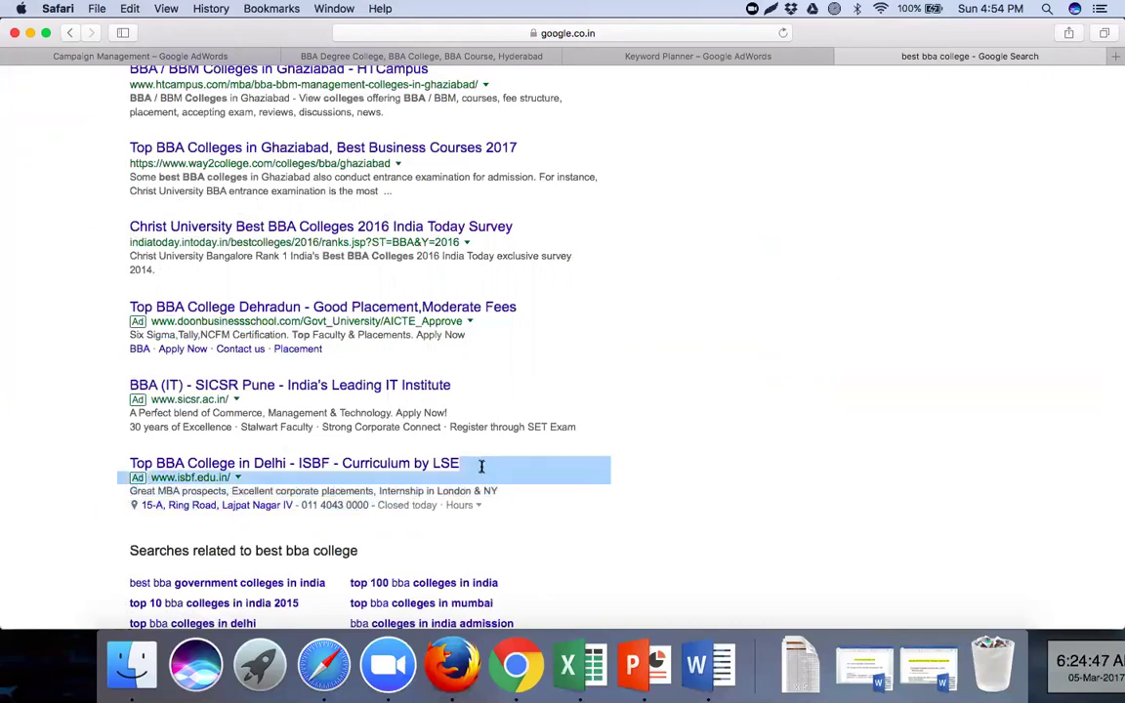
{"action": "left_click", "coordinate": [506, 499]}
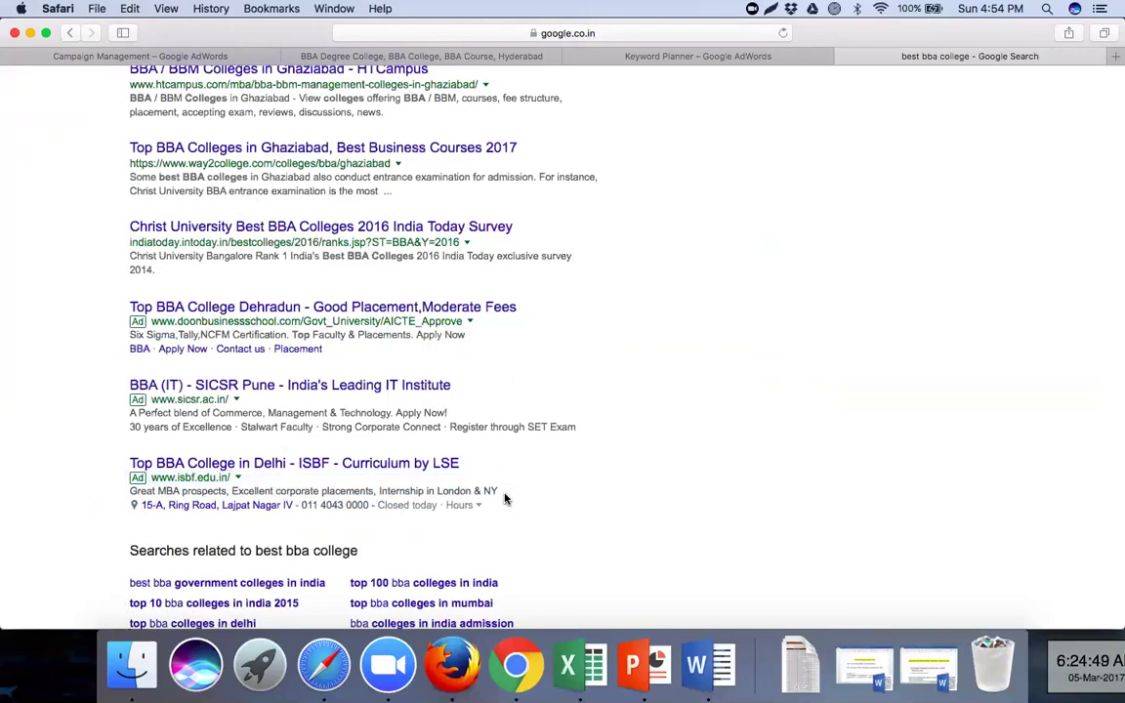
{"action": "left_click", "coordinate": [658, 43]}
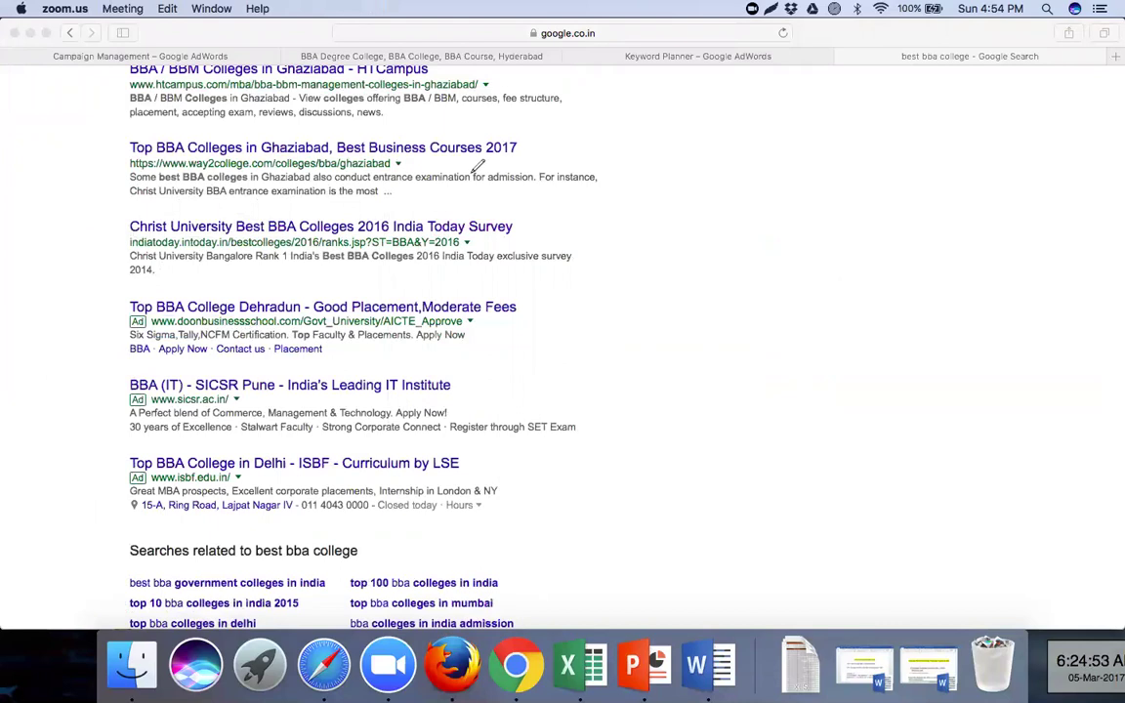
{"action": "mouse_move", "coordinate": [137, 450]}
{"action": "left_mouse_down"}
{"action": "mouse_move", "coordinate": [115, 461]}
{"action": "mouse_move", "coordinate": [118, 484]}
{"action": "mouse_move", "coordinate": [136, 491]}
{"action": "mouse_move", "coordinate": [488, 491]}
{"action": "mouse_move", "coordinate": [509, 470]}
{"action": "mouse_move", "coordinate": [410, 451]}
{"action": "mouse_move", "coordinate": [256, 454]}
{"action": "left_mouse_up"}
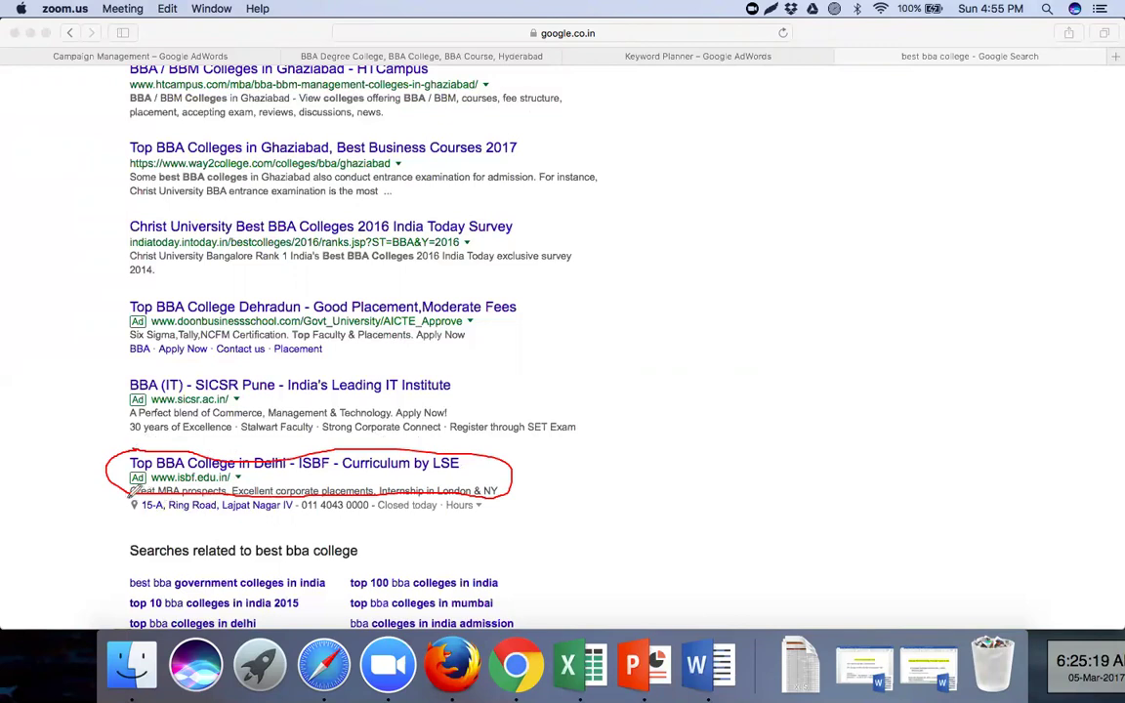
{"action": "mouse_move", "coordinate": [127, 506]}
{"action": "left_mouse_down"}
{"action": "mouse_move", "coordinate": [146, 518]}
{"action": "mouse_move", "coordinate": [449, 522]}
{"action": "mouse_move", "coordinate": [449, 494]}
{"action": "mouse_move", "coordinate": [144, 493]}
{"action": "left_mouse_up"}
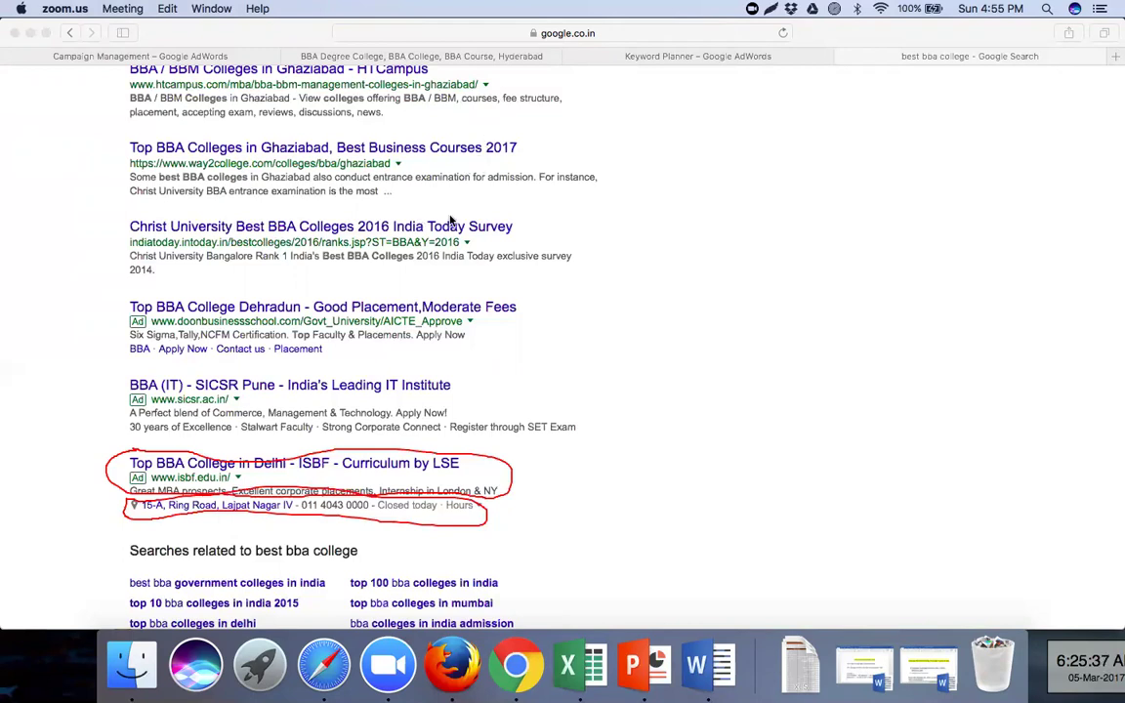
{"action": "mouse_move", "coordinate": [134, 503]}
{"action": "left_mouse_down"}
{"action": "mouse_move", "coordinate": [223, 549]}
{"action": "mouse_move", "coordinate": [292, 508]}
{"action": "mouse_move", "coordinate": [473, 511]}
{"action": "left_mouse_up"}
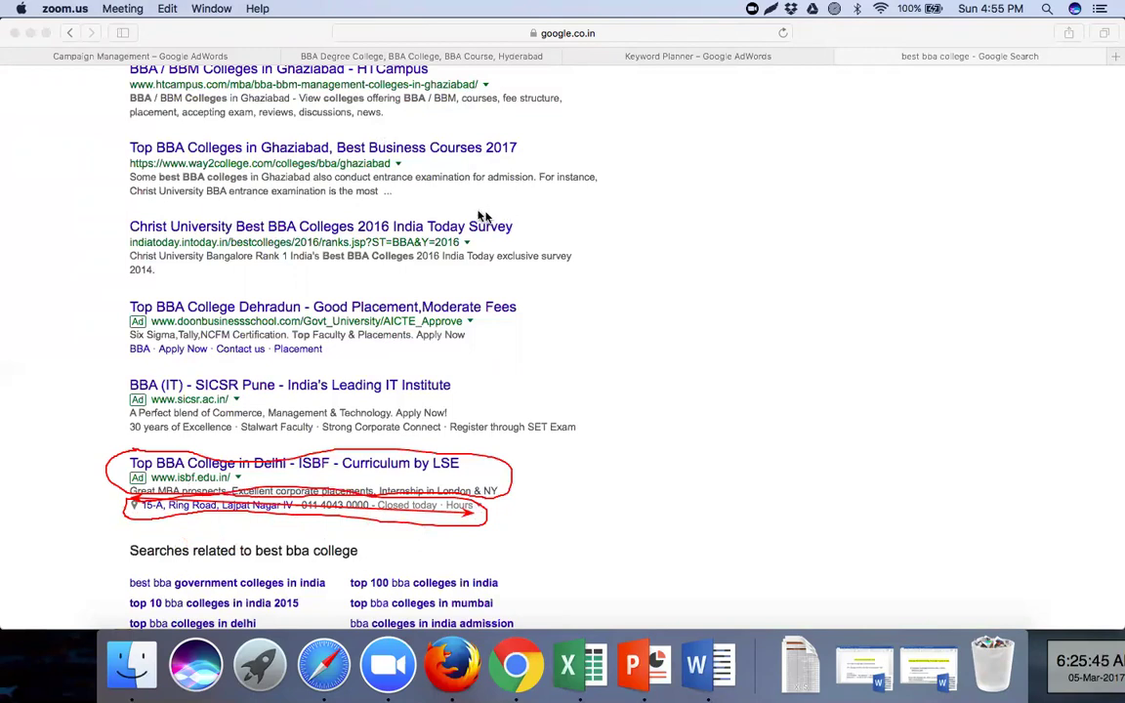
{"action": "left_click_drag", "start_coordinate": [108, 487], "coordinate": [490, 536]}
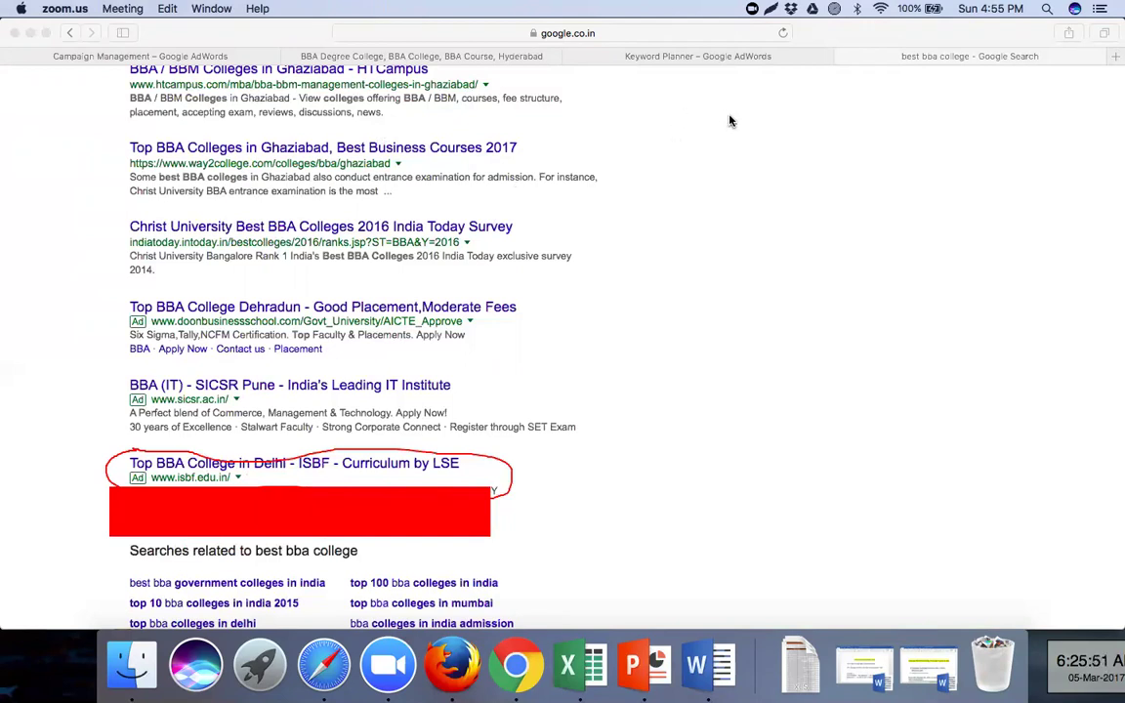
{"action": "key", "text": "Escape"}
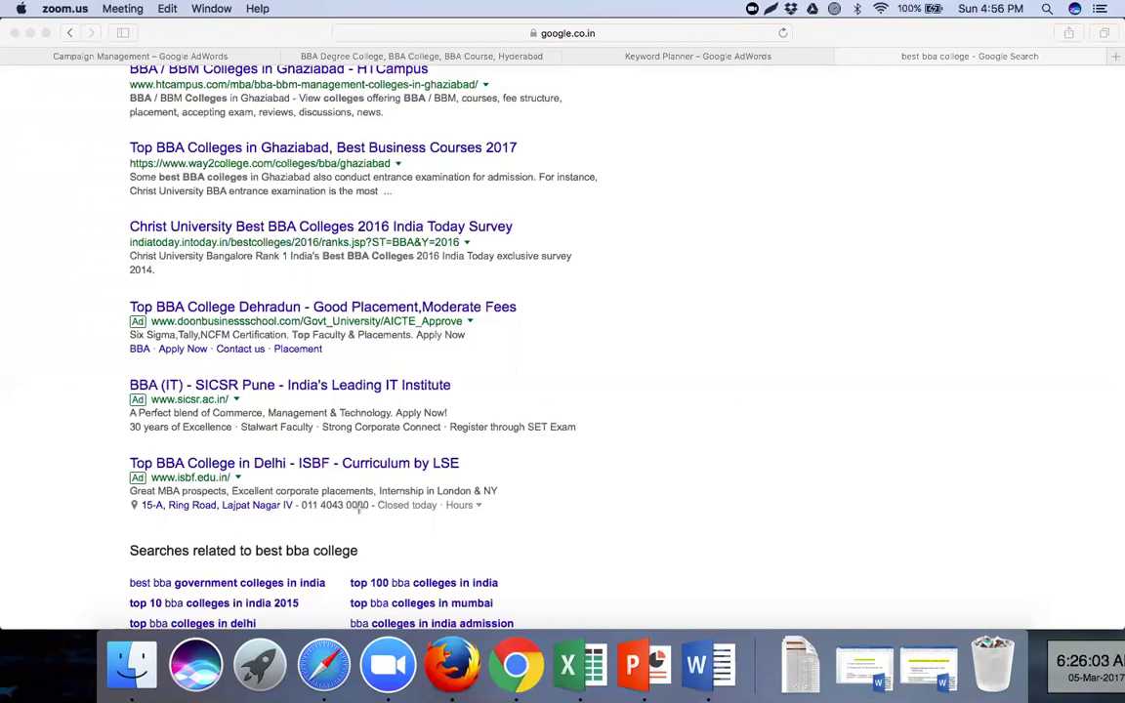
{"action": "left_click", "coordinate": [294, 433]}
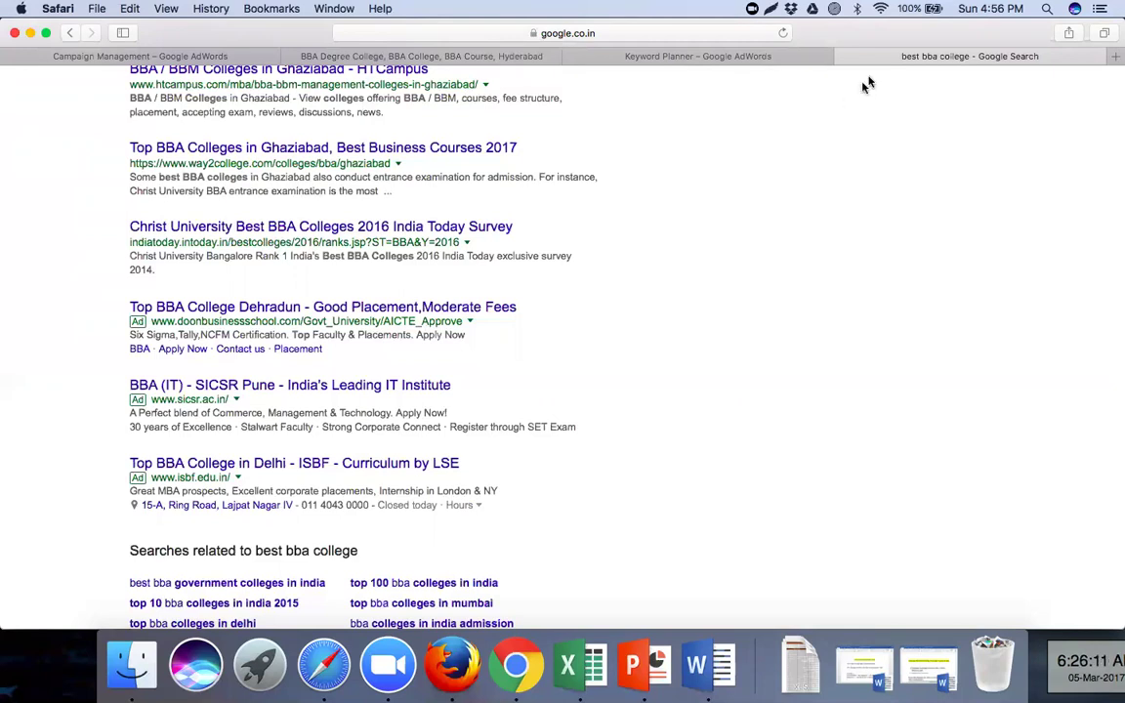
Return to the Create an ad form and scroll to the Keywords section with bba colleges in hyderabad suggestions
{"action": "left_click", "coordinate": [113, 55]}
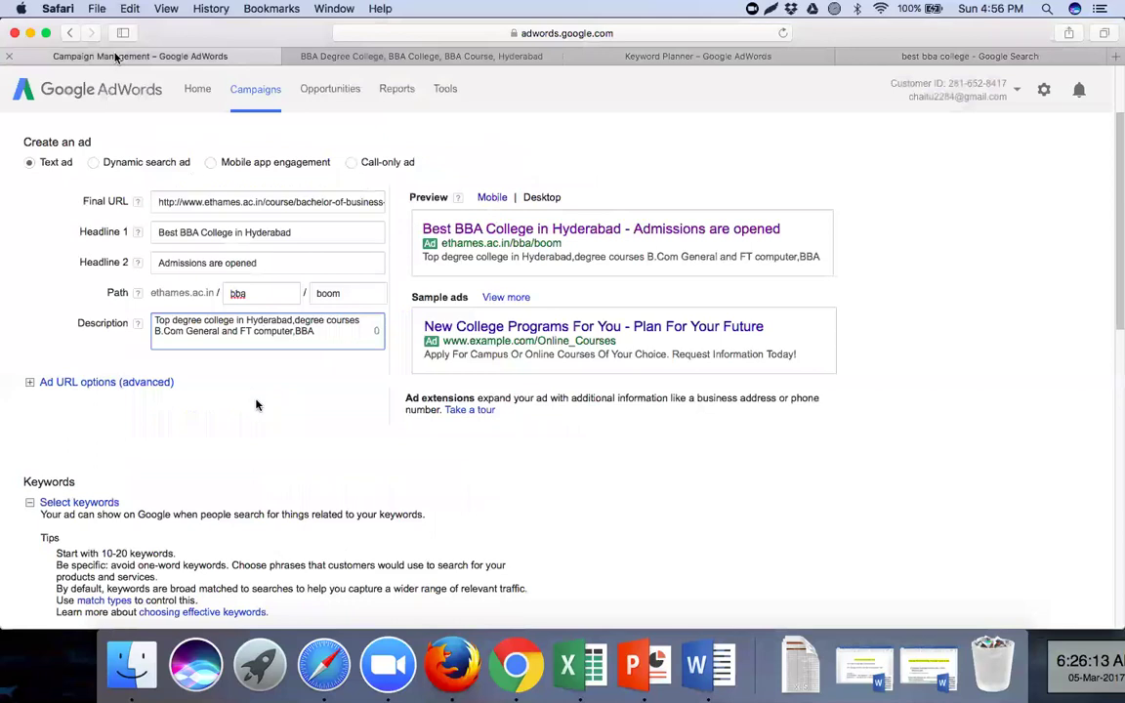
{"action": "scroll", "coordinate": [122, 314], "scroll_direction": "down", "scroll_amount": 2}
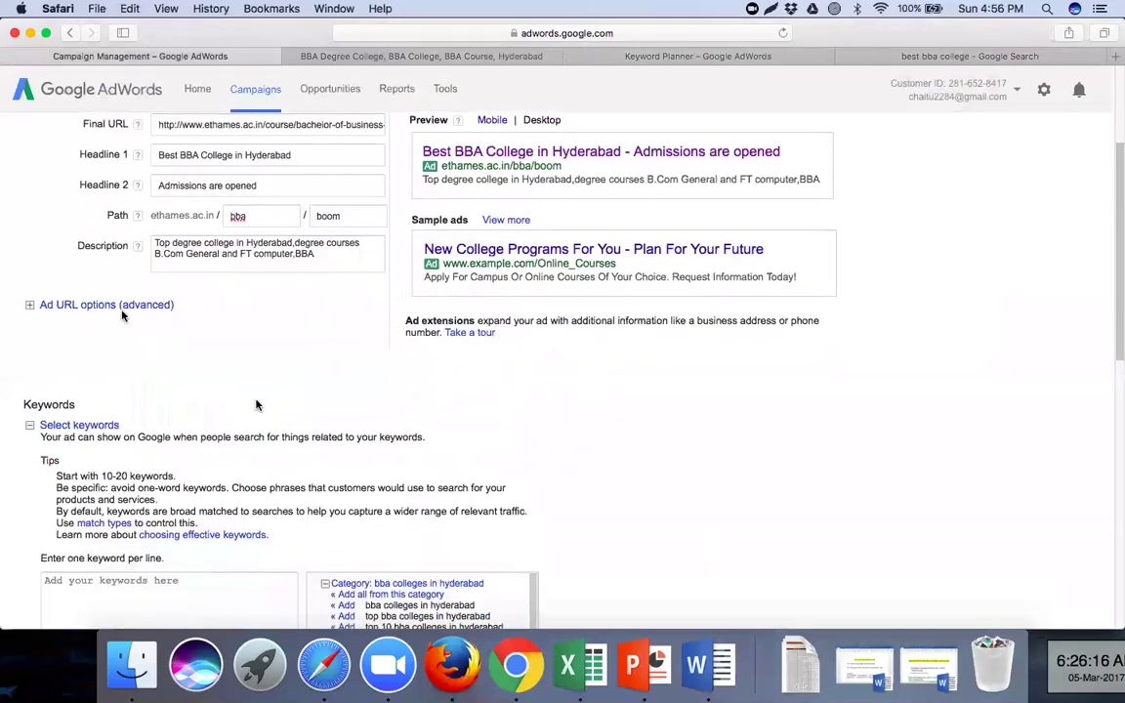
{"action": "left_click", "coordinate": [120, 306]}
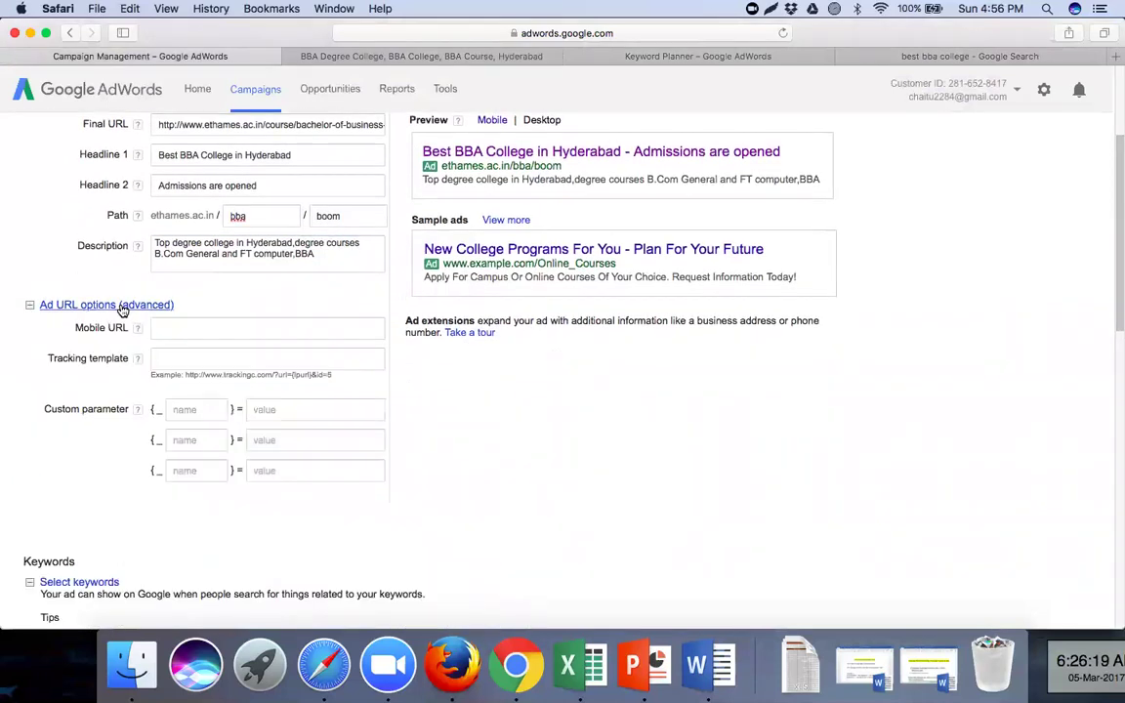
{"action": "left_click", "coordinate": [121, 306]}
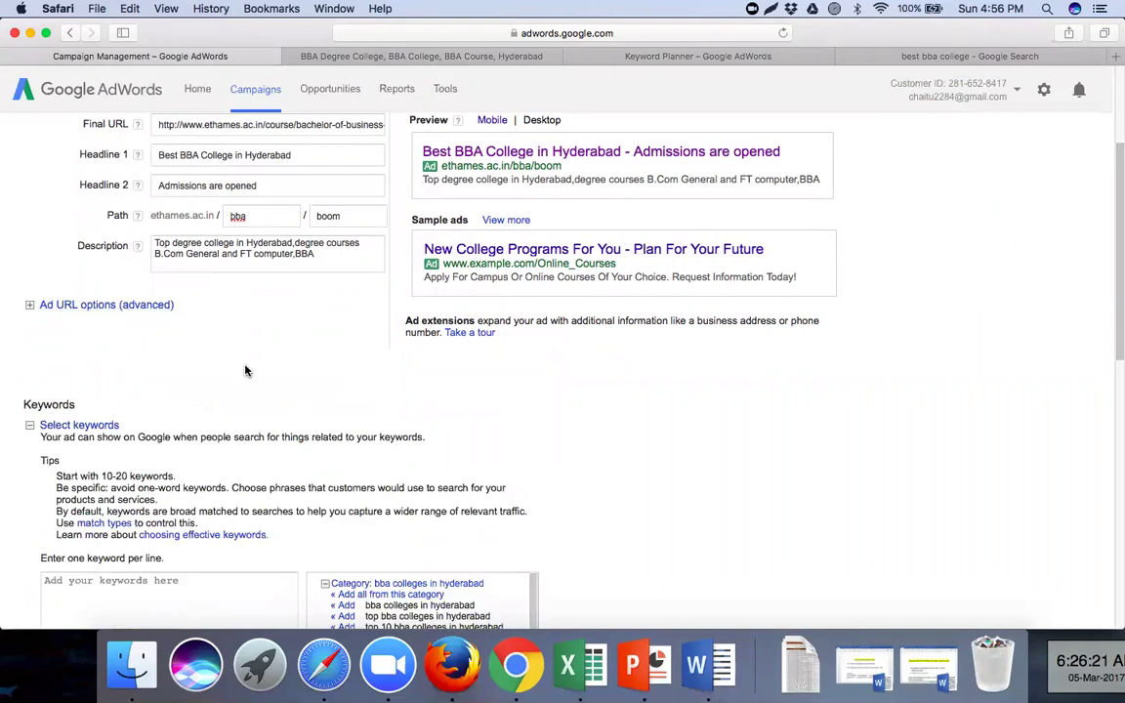
{"action": "scroll", "coordinate": [245, 369], "scroll_direction": "down", "scroll_amount": 4}
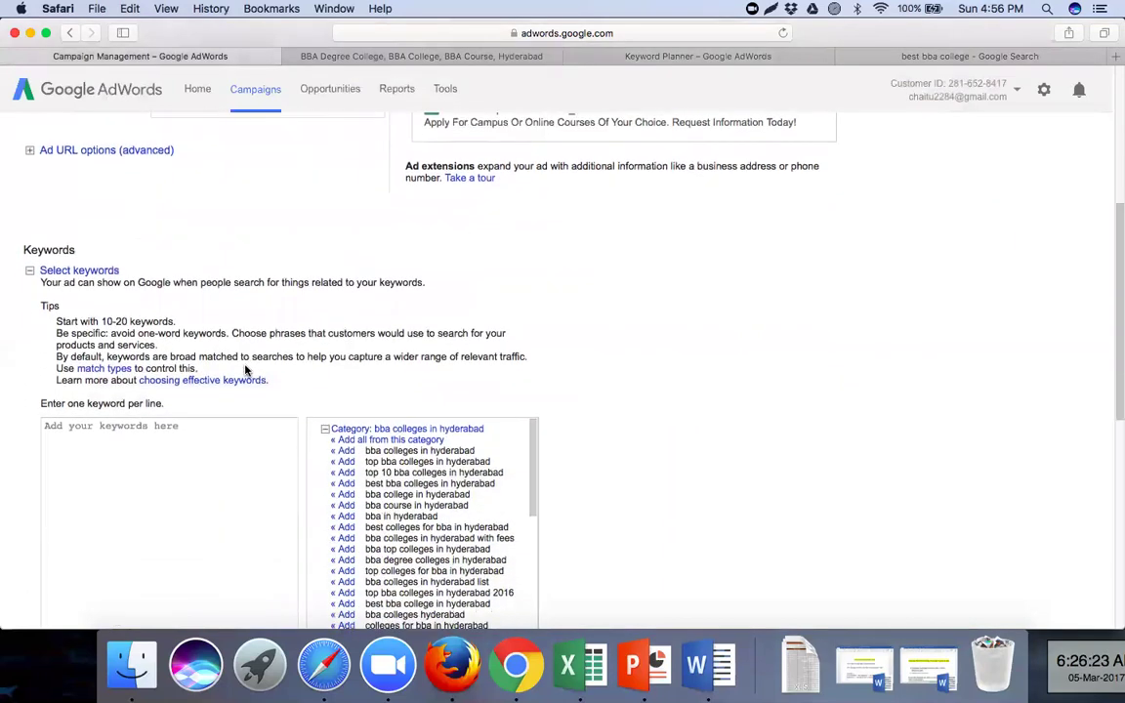
{"action": "scroll", "coordinate": [245, 370], "scroll_direction": "down", "scroll_amount": 3}
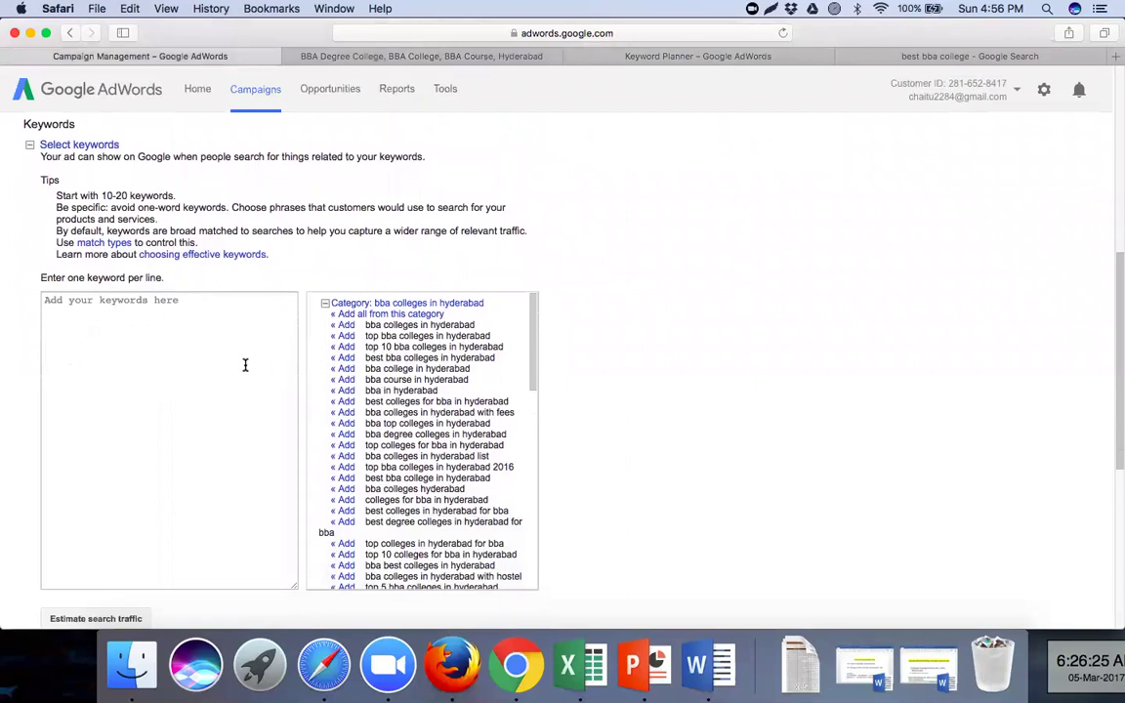
{"action": "scroll", "coordinate": [245, 365], "scroll_direction": "down", "scroll_amount": 1}
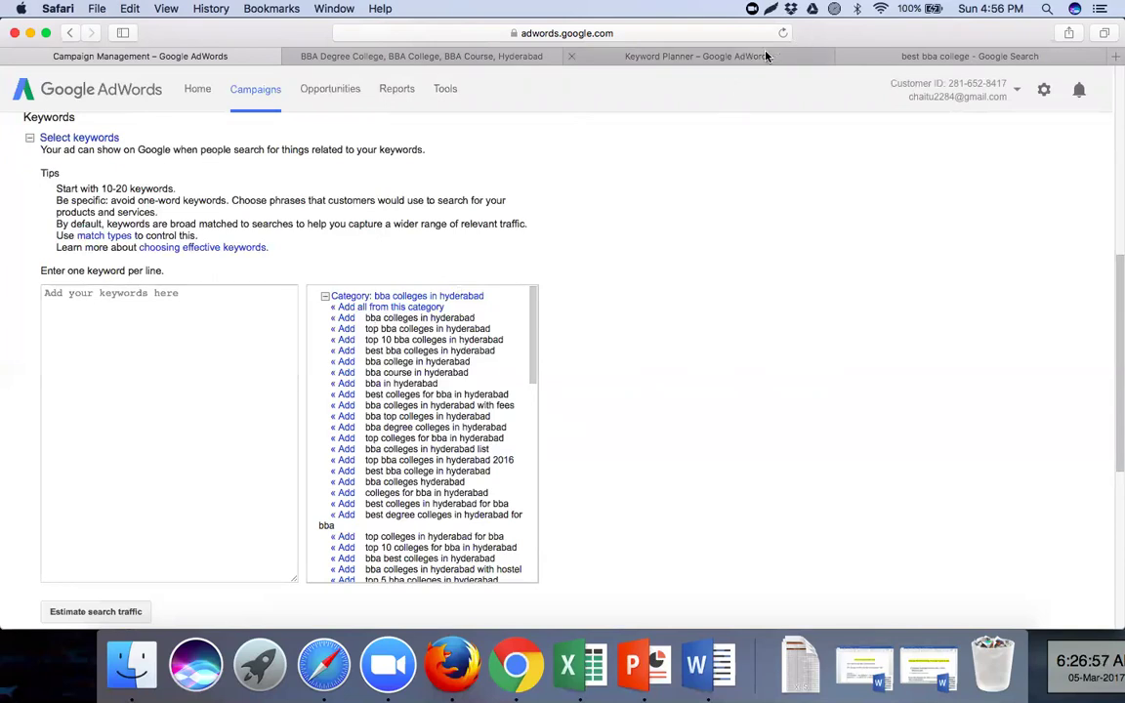
{"action": "left_click", "coordinate": [767, 55]}
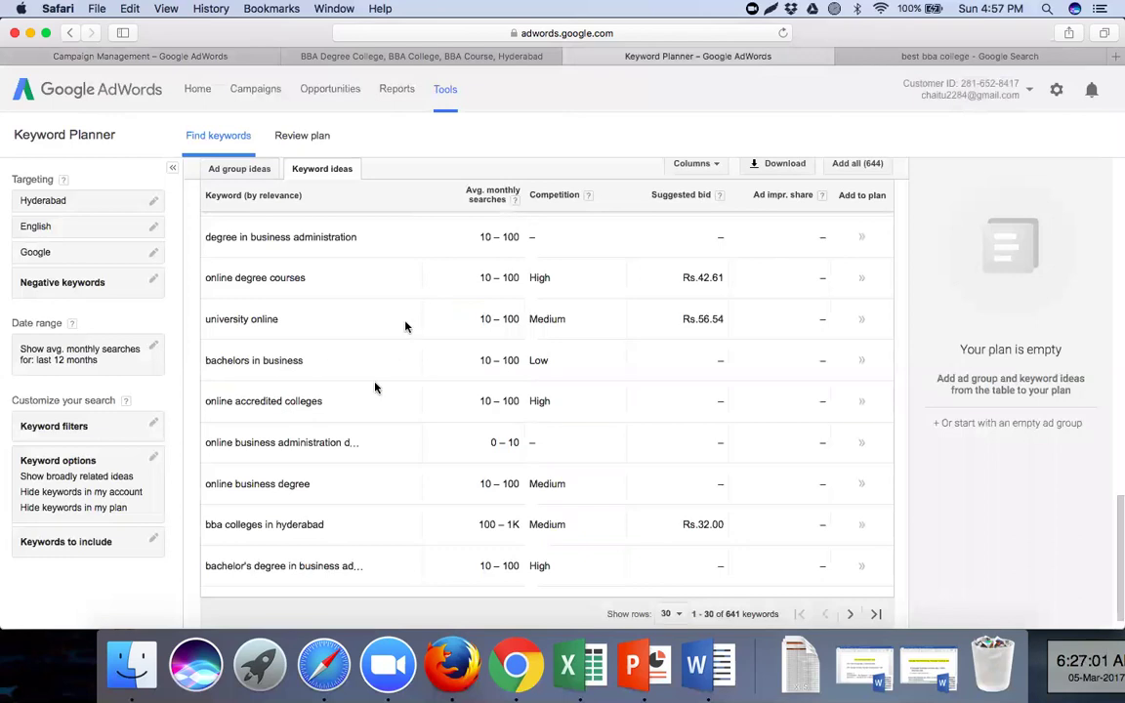
{"action": "scroll", "coordinate": [374, 388], "scroll_direction": "down", "scroll_amount": 1}
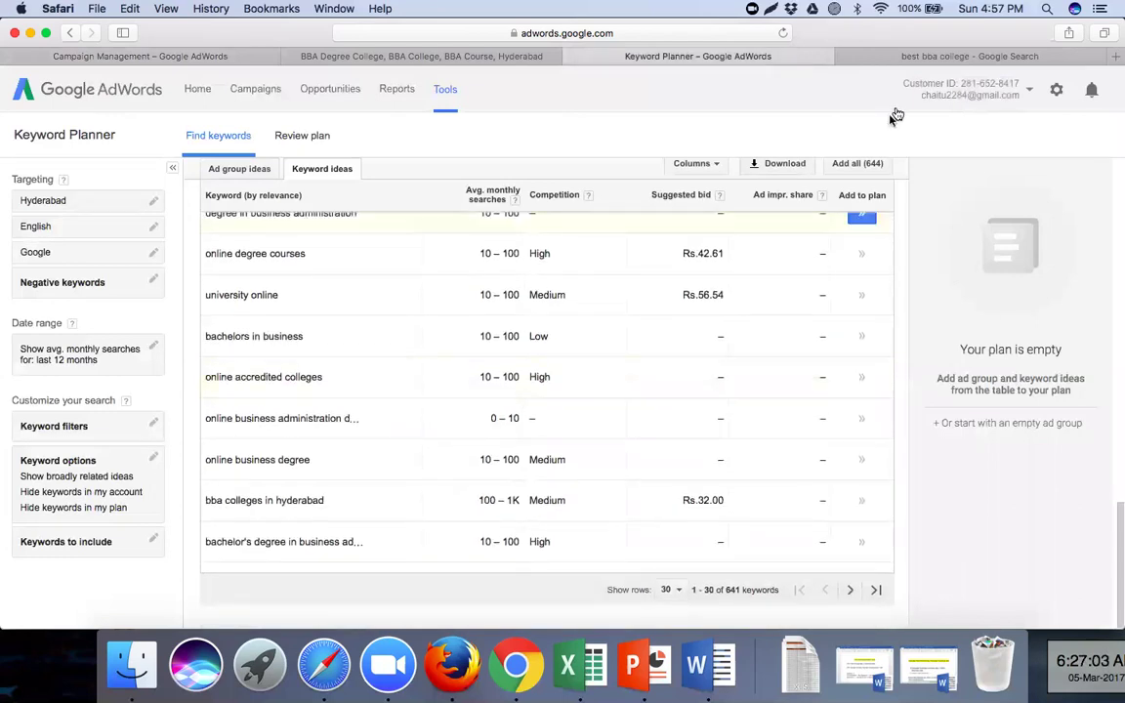
{"action": "left_click", "coordinate": [909, 56]}
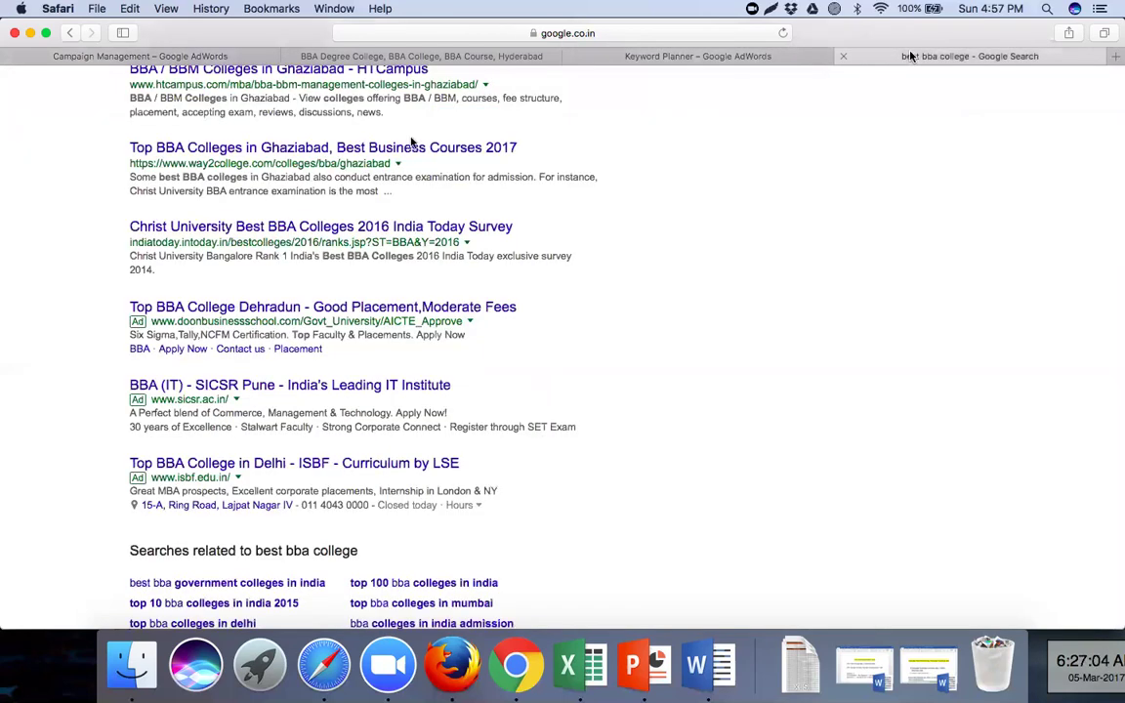
{"action": "left_click", "coordinate": [333, 58]}
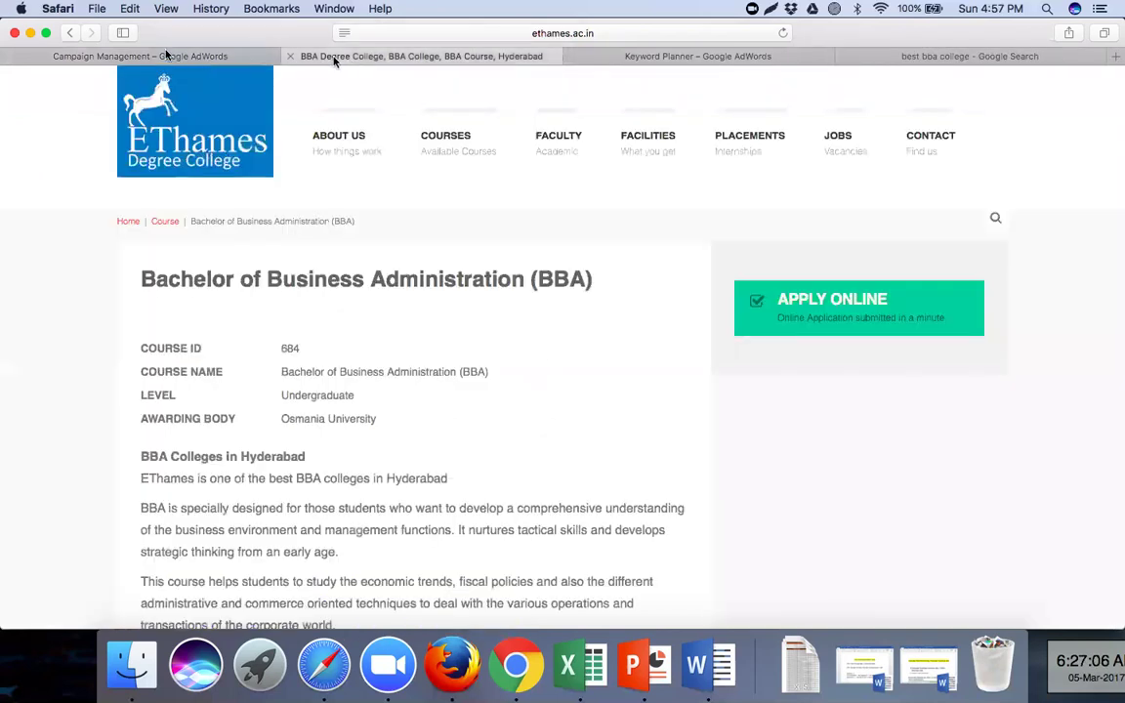
{"action": "left_click", "coordinate": [151, 56]}
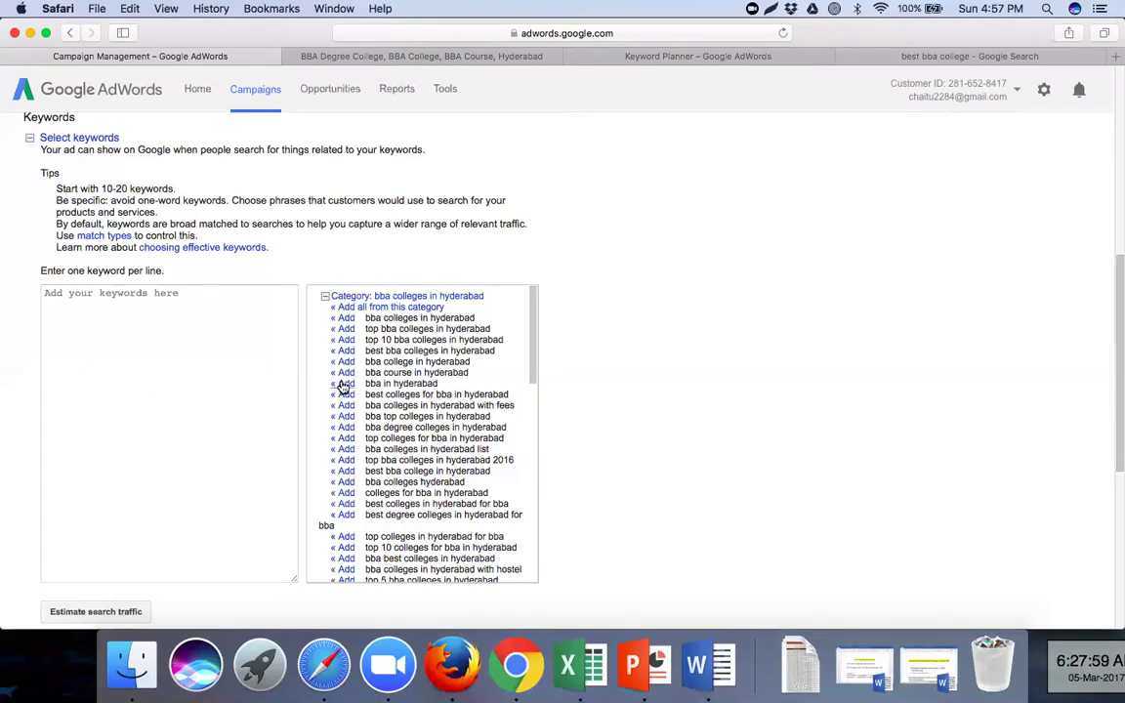
Add six suggested keywords, from 'bba in hyderabad' to 'bba colleges in hyderabad'
{"action": "left_click", "coordinate": [345, 384]}
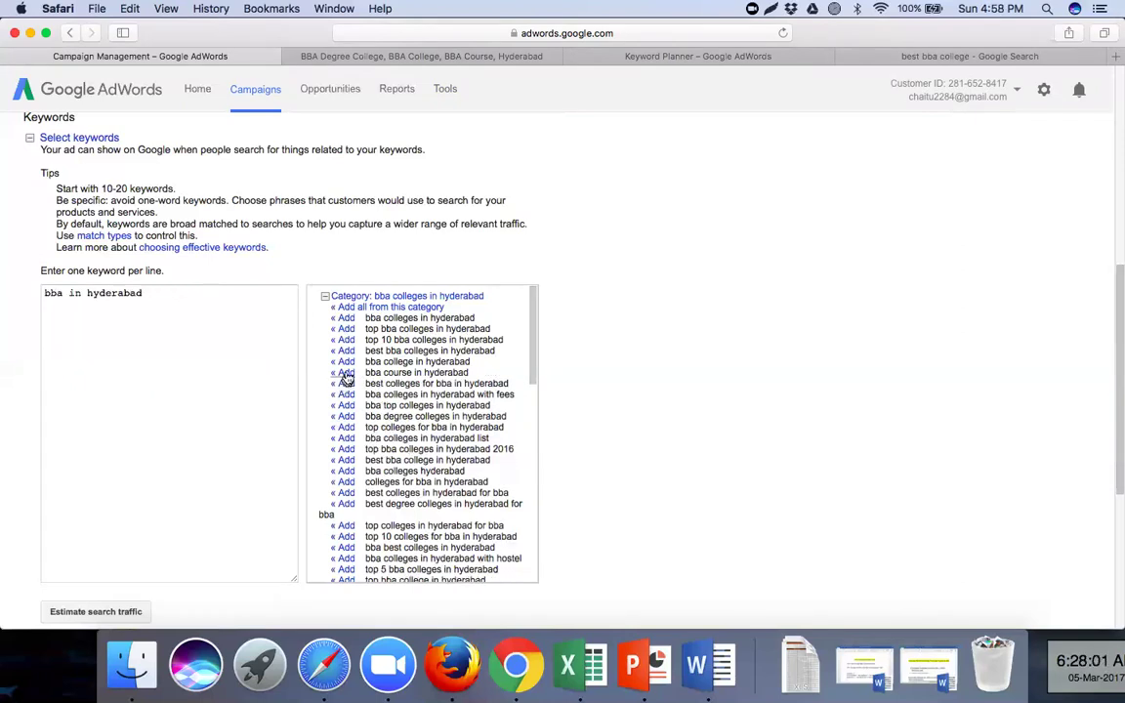
{"action": "left_click", "coordinate": [345, 374]}
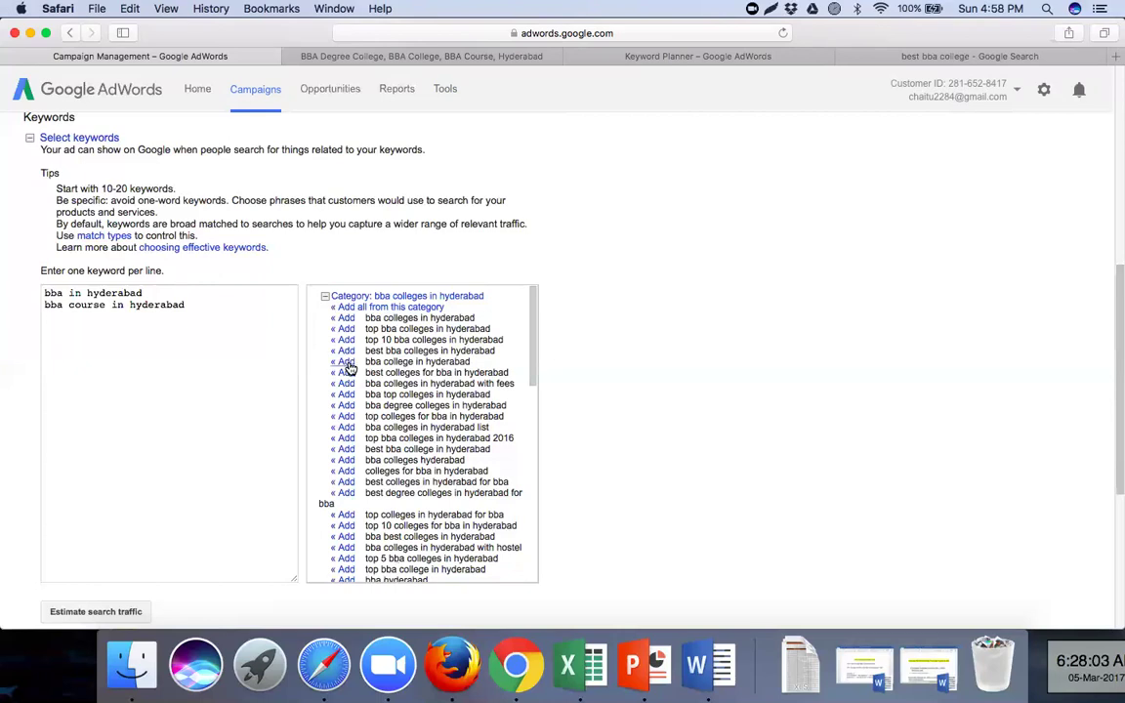
{"action": "left_click", "coordinate": [347, 363]}
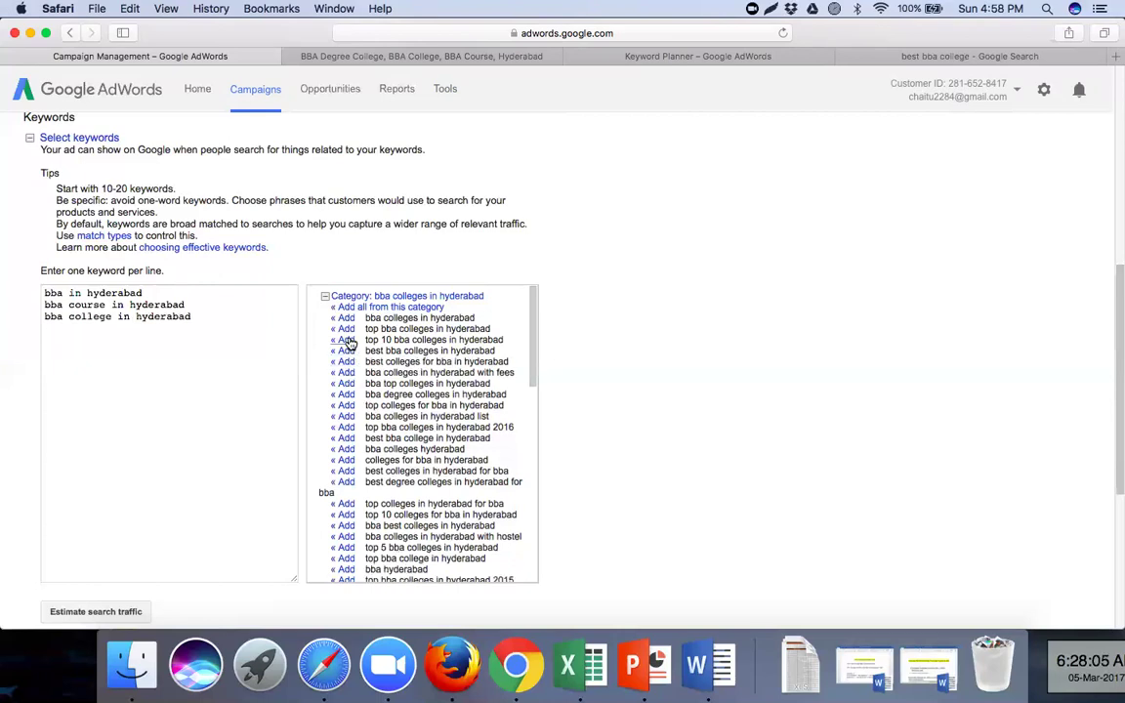
{"action": "left_click", "coordinate": [346, 340]}
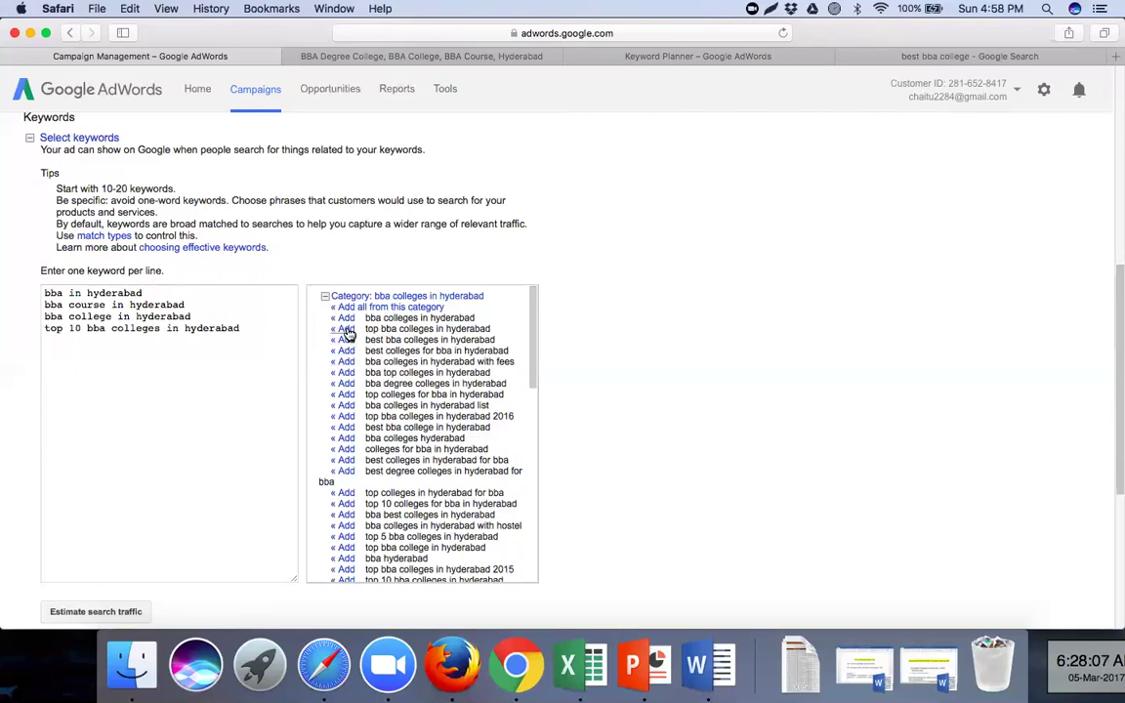
{"action": "left_click", "coordinate": [346, 330]}
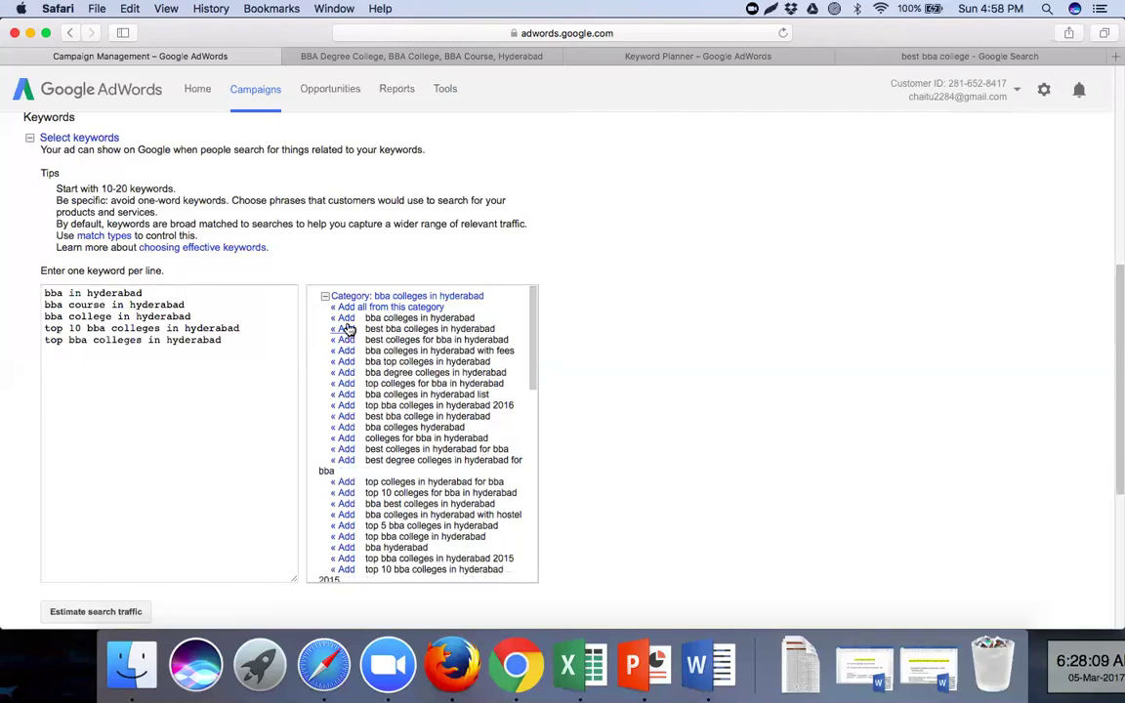
{"action": "left_click", "coordinate": [346, 318]}
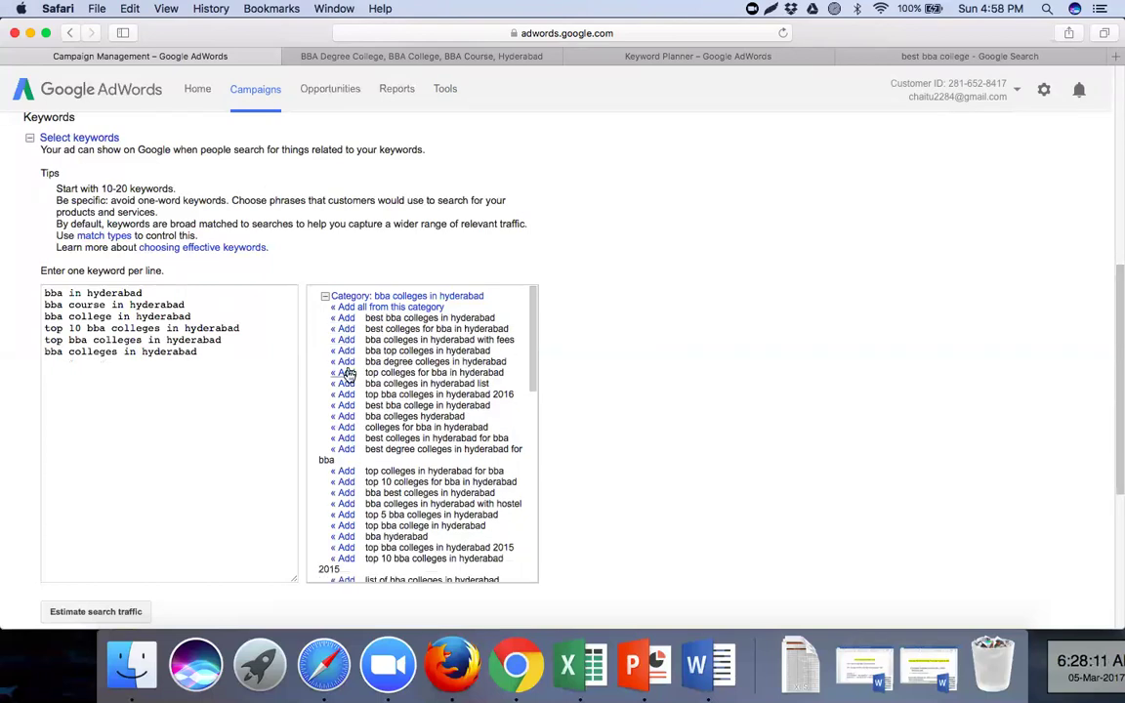
Add 'top colleges for bba', 'best bba college', 'bba hyderabad' and the two 2015 keywords
{"action": "left_click", "coordinate": [347, 373]}
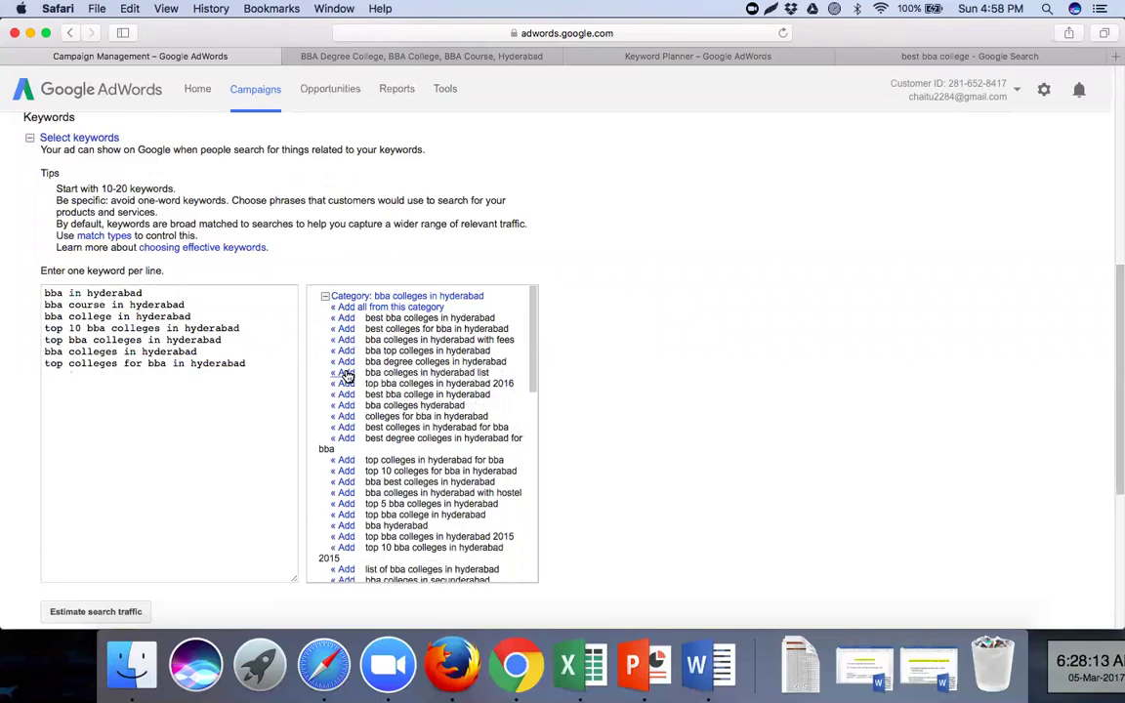
{"action": "left_click", "coordinate": [347, 394]}
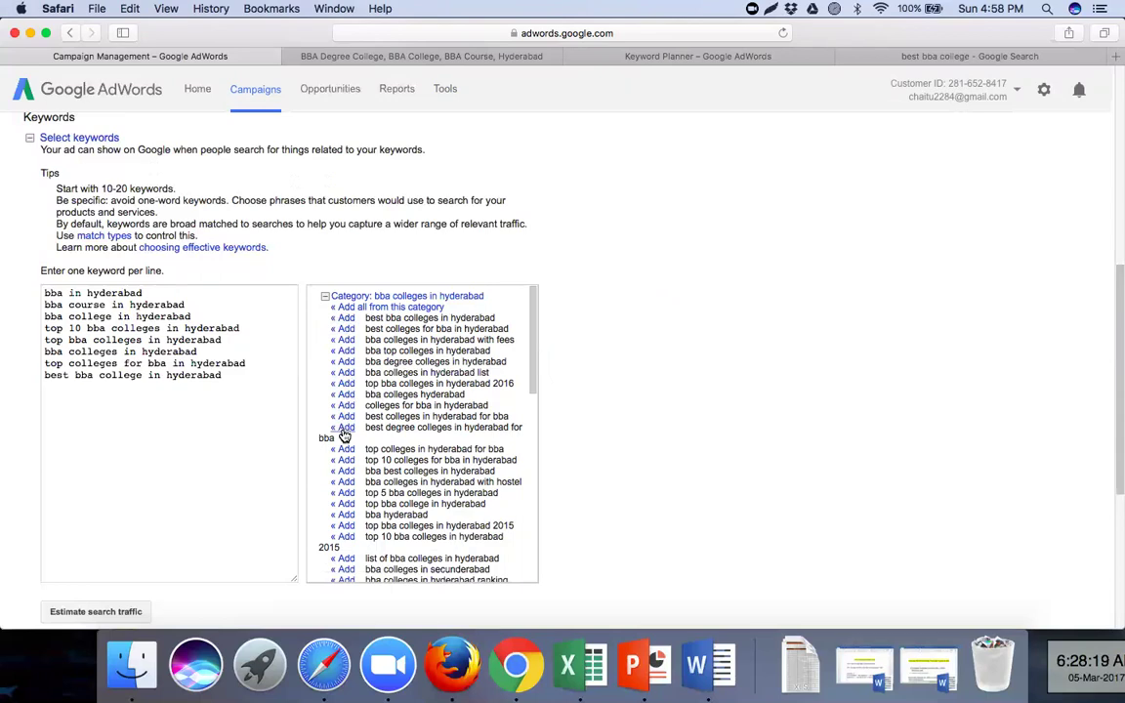
{"action": "left_click", "coordinate": [344, 431]}
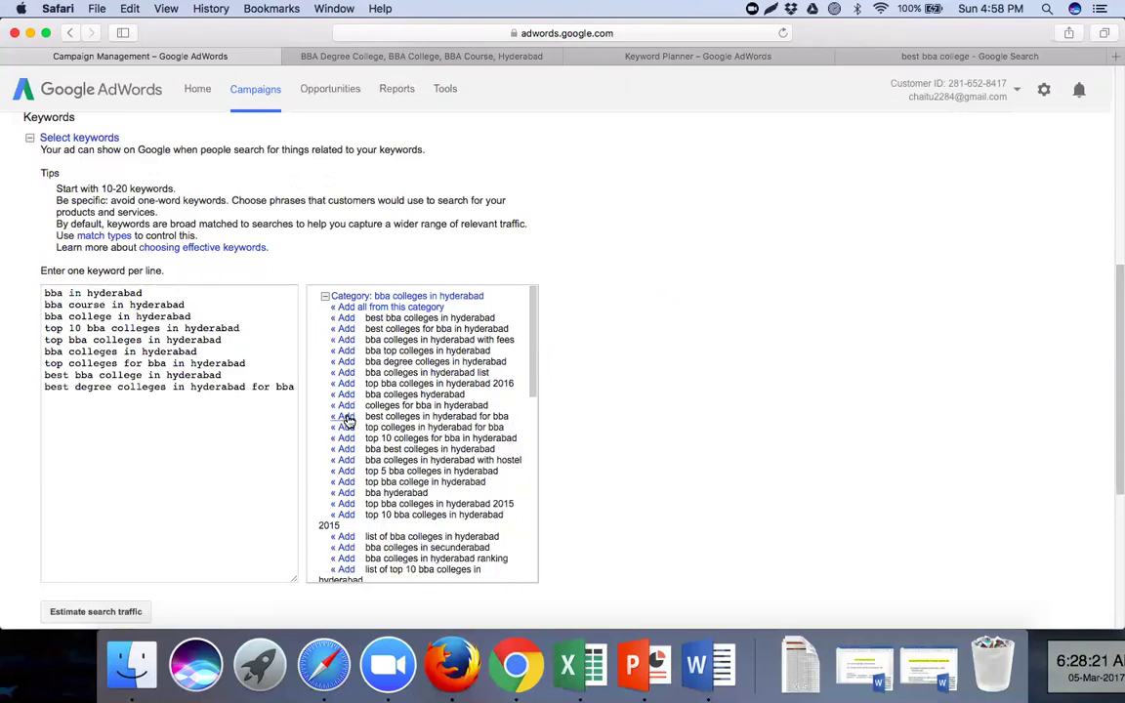
{"action": "left_click", "coordinate": [344, 493]}
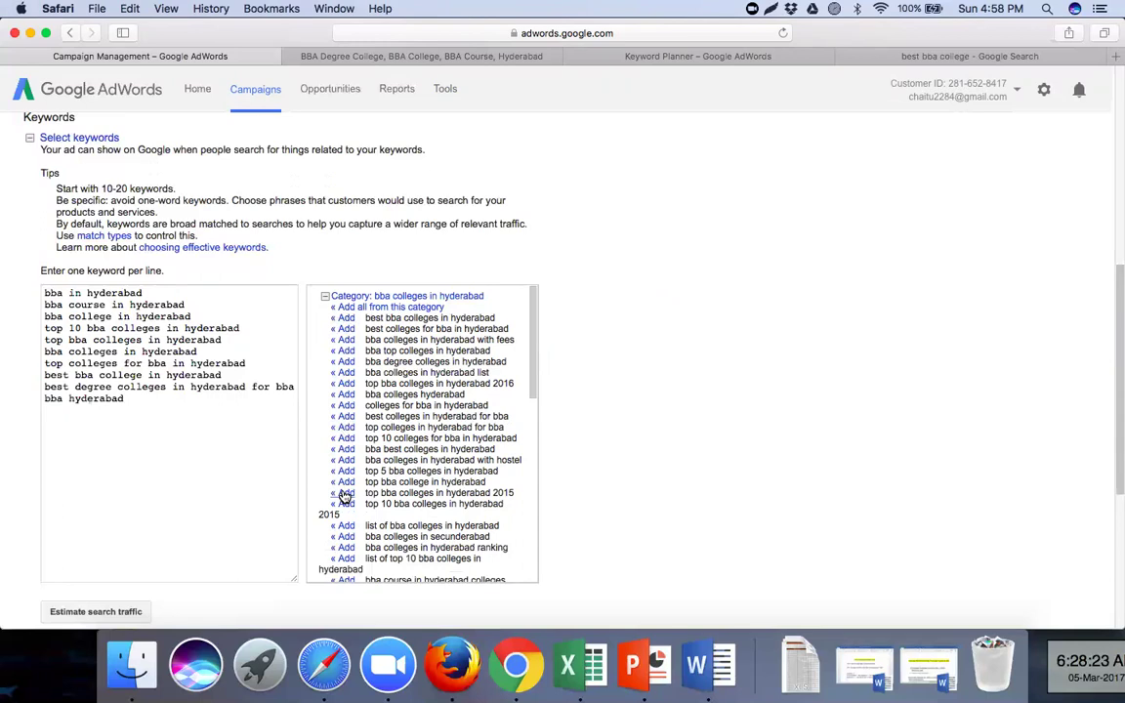
{"action": "left_click", "coordinate": [345, 493]}
{"action": "left_click", "coordinate": [344, 494]}
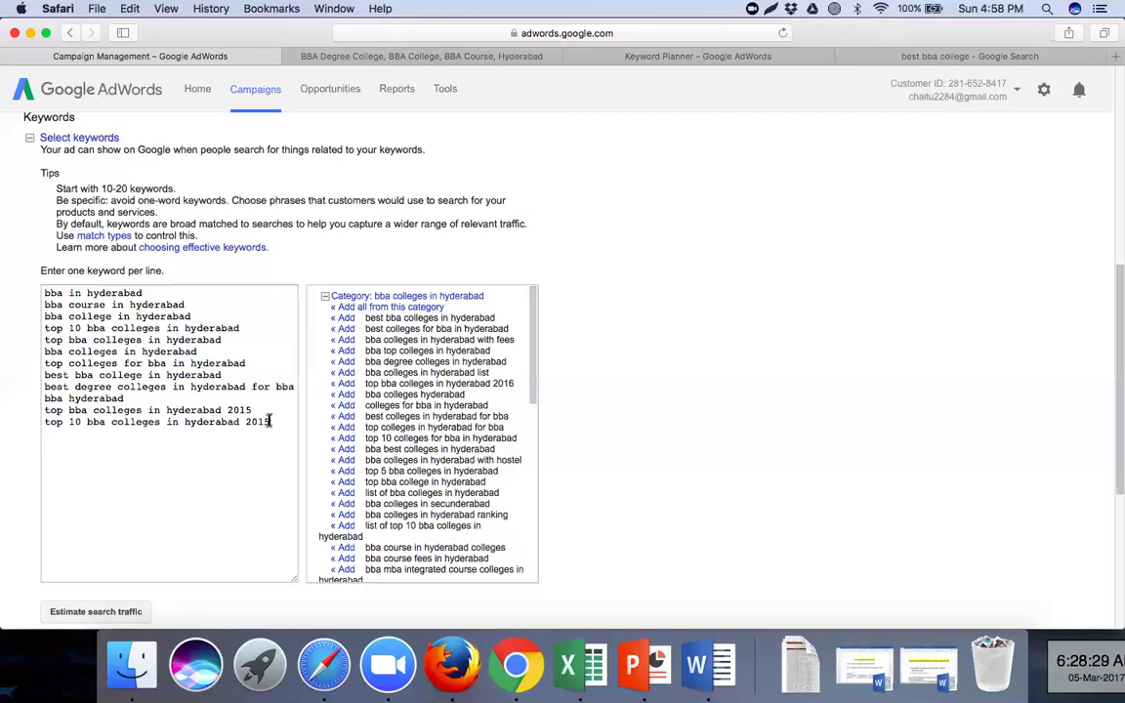
Delete the two 2015 keyword variants from the keyword list
{"action": "left_click_drag", "start_coordinate": [269, 422], "coordinate": [41, 413]}
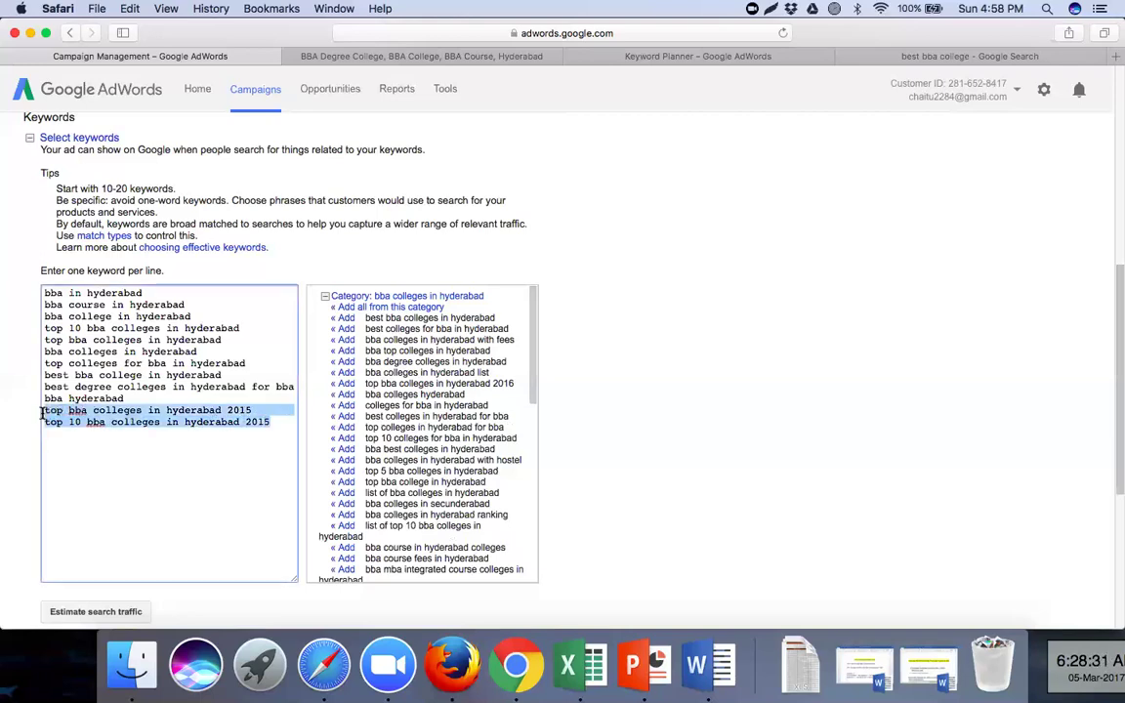
{"action": "key", "text": "BackSpace"}
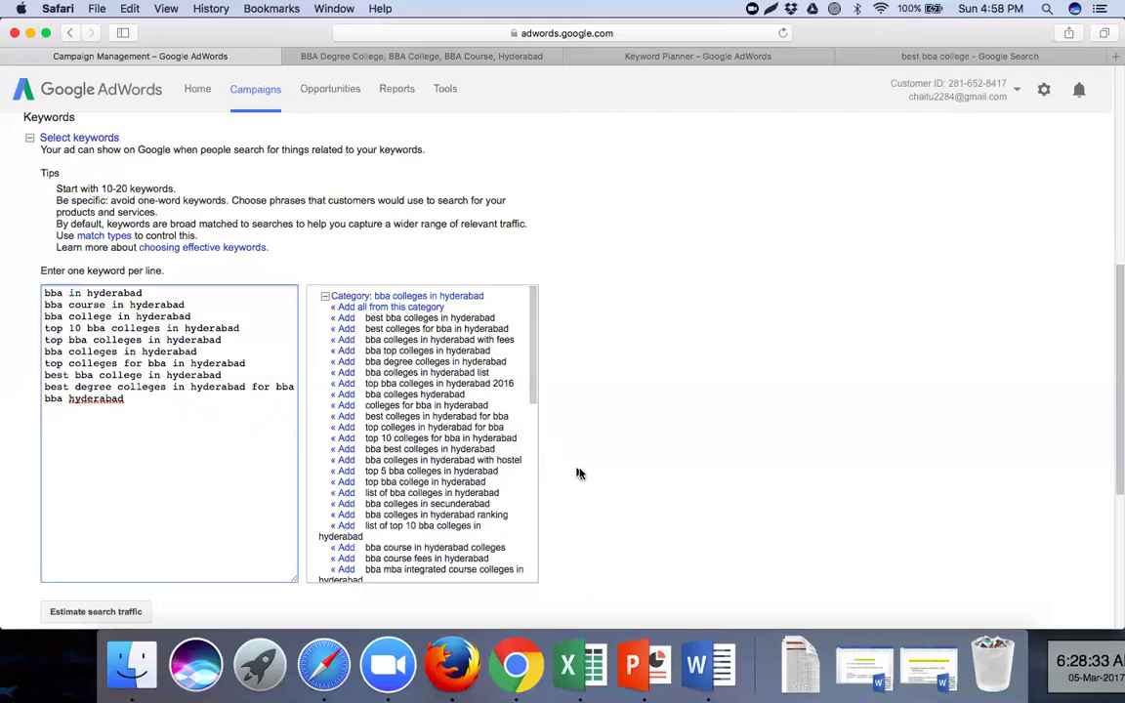
{"action": "scroll", "coordinate": [578, 473], "scroll_direction": "down", "scroll_amount": 4}
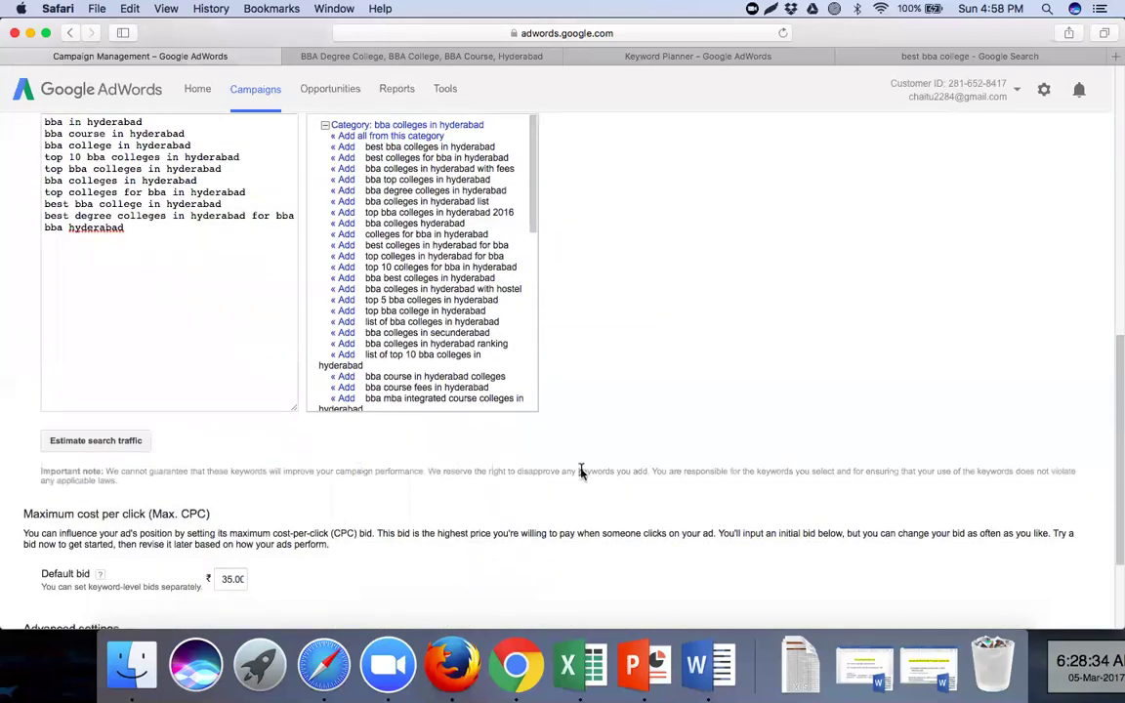
{"action": "scroll", "coordinate": [580, 472], "scroll_direction": "down", "scroll_amount": 3}
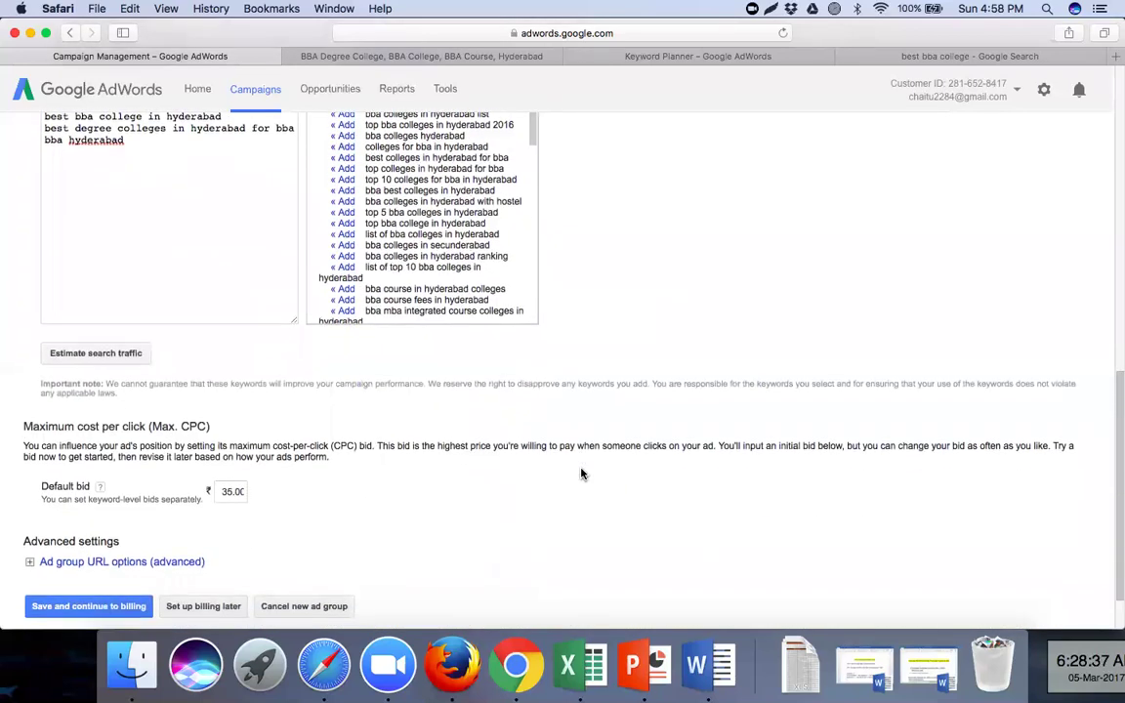
{"action": "scroll", "coordinate": [581, 474], "scroll_direction": "down", "scroll_amount": 1}
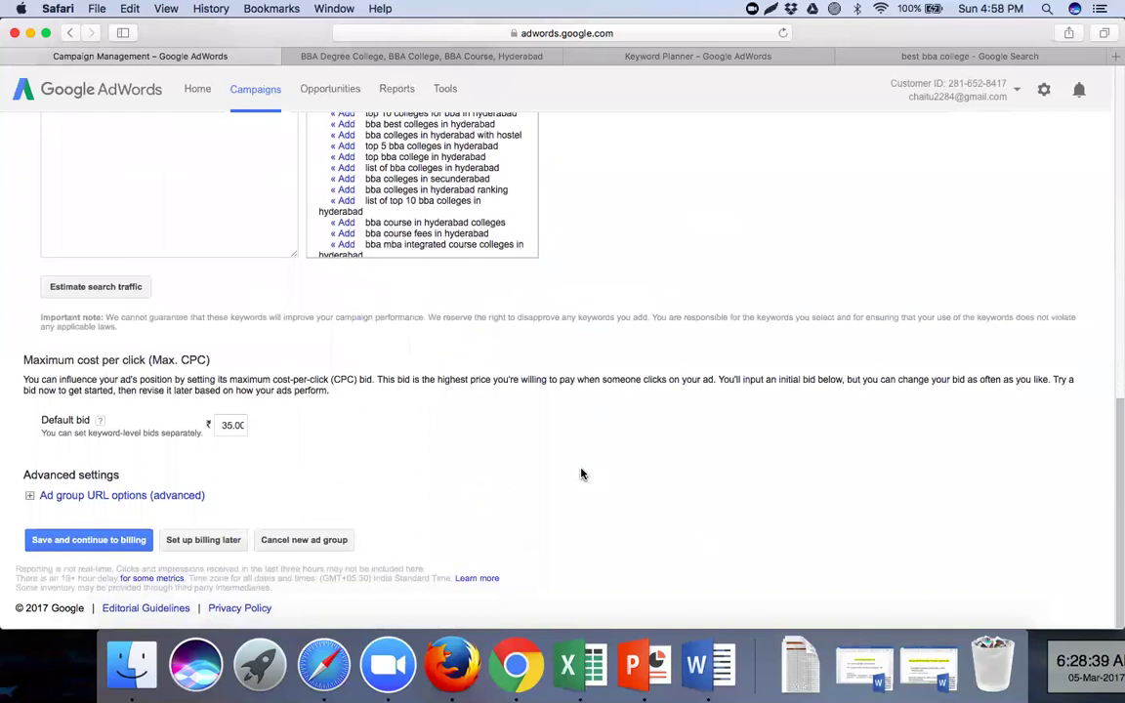
Estimate search traffic: ₹19.40–₹23.71 average CPC, 4–5 clicks and ₹93.87–₹114.73 cost per day
{"action": "left_click", "coordinate": [106, 287]}
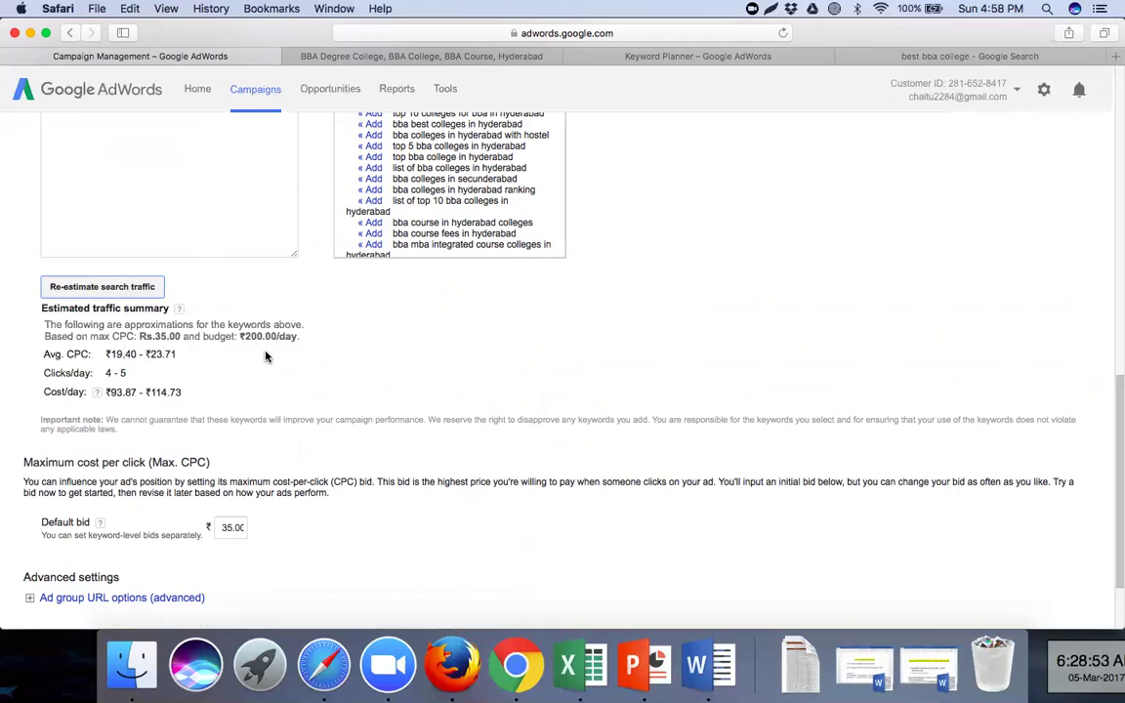
{"action": "scroll", "coordinate": [265, 357], "scroll_direction": "up", "scroll_amount": 5}
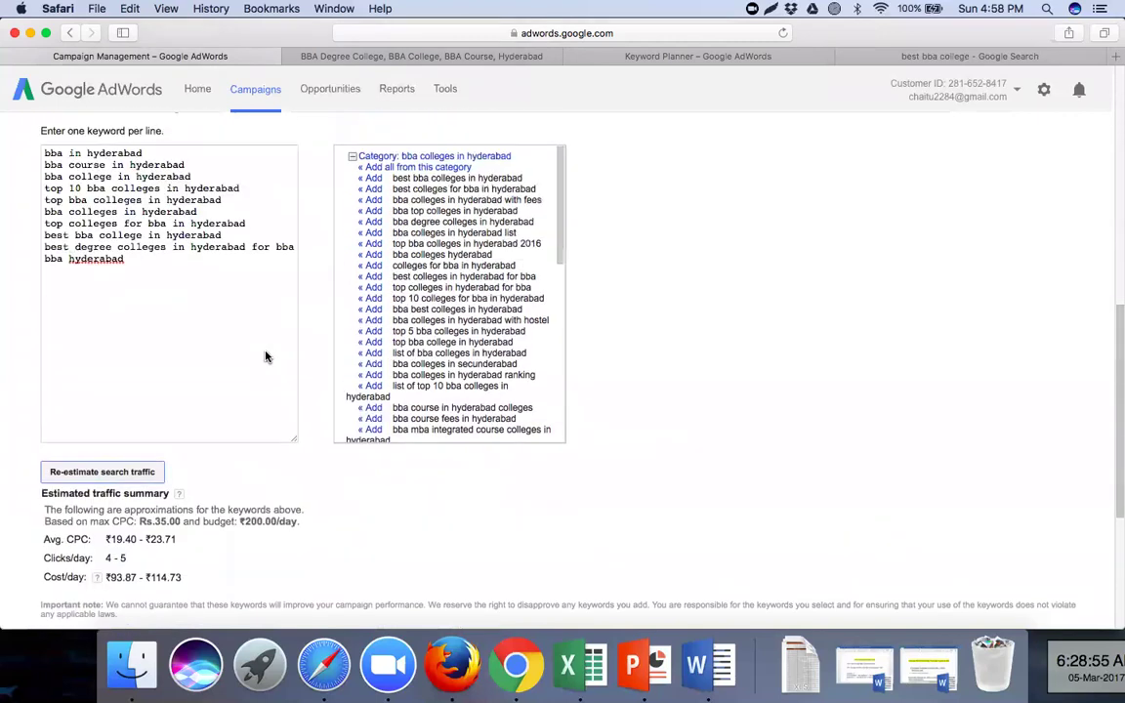
{"action": "scroll", "coordinate": [265, 351], "scroll_direction": "down", "scroll_amount": 1}
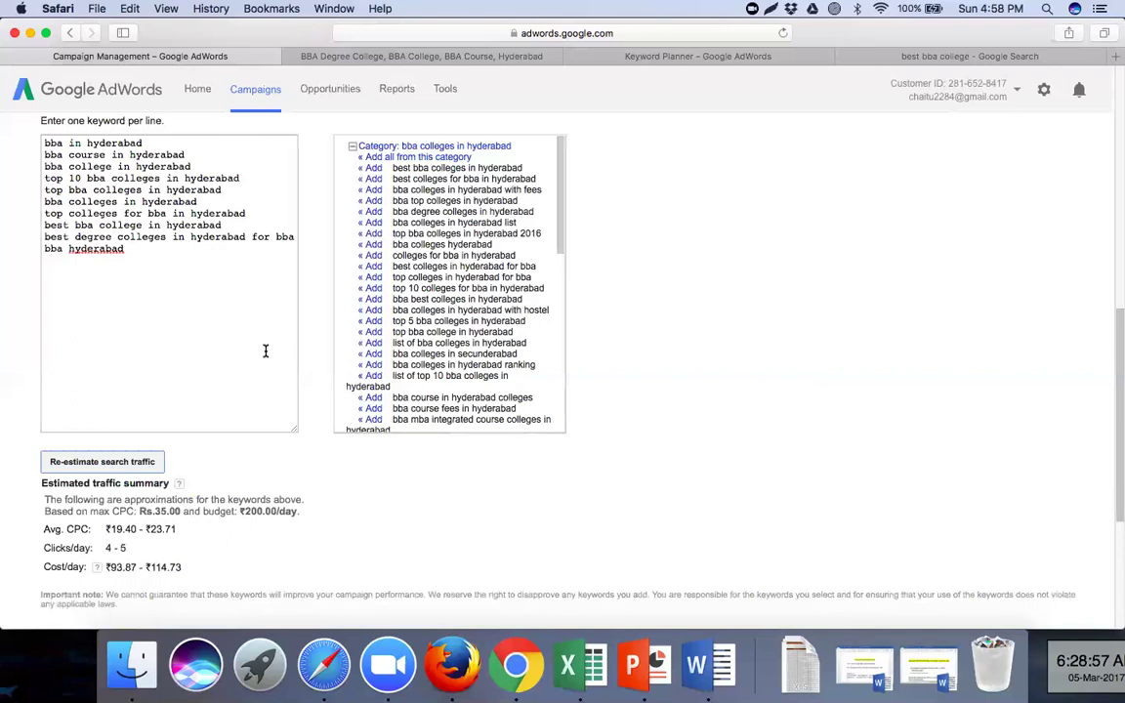
{"action": "scroll", "coordinate": [264, 350], "scroll_direction": "down", "scroll_amount": 3}
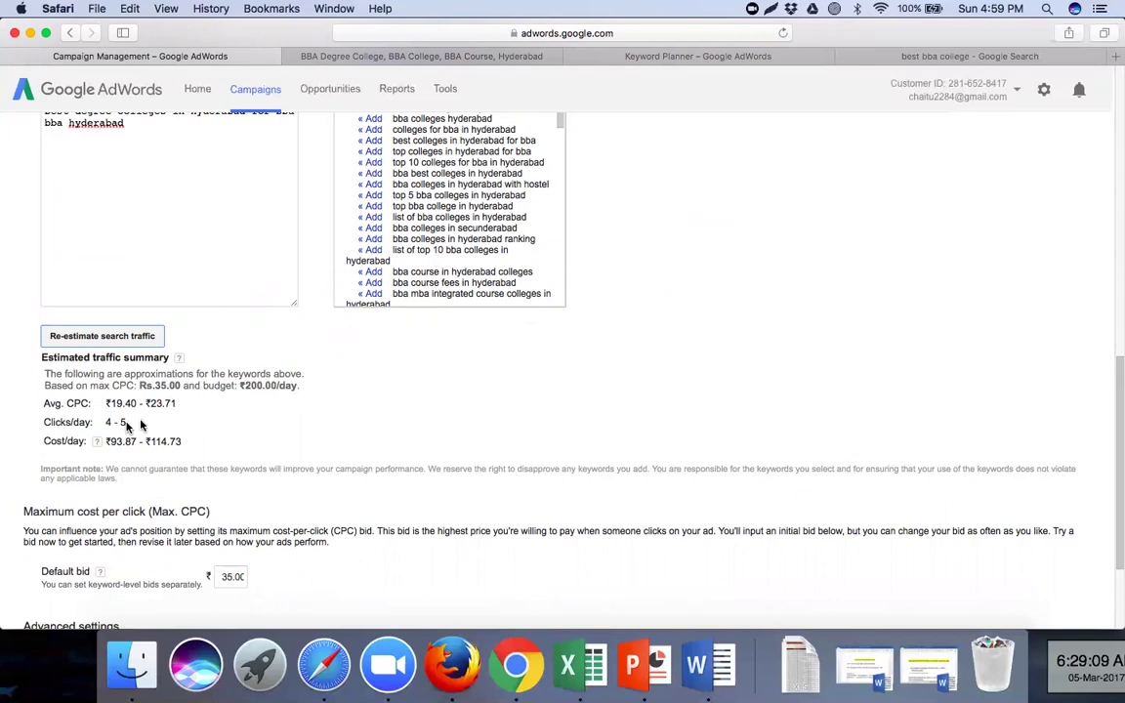
{"action": "scroll", "coordinate": [422, 431], "scroll_direction": "down", "scroll_amount": 2}
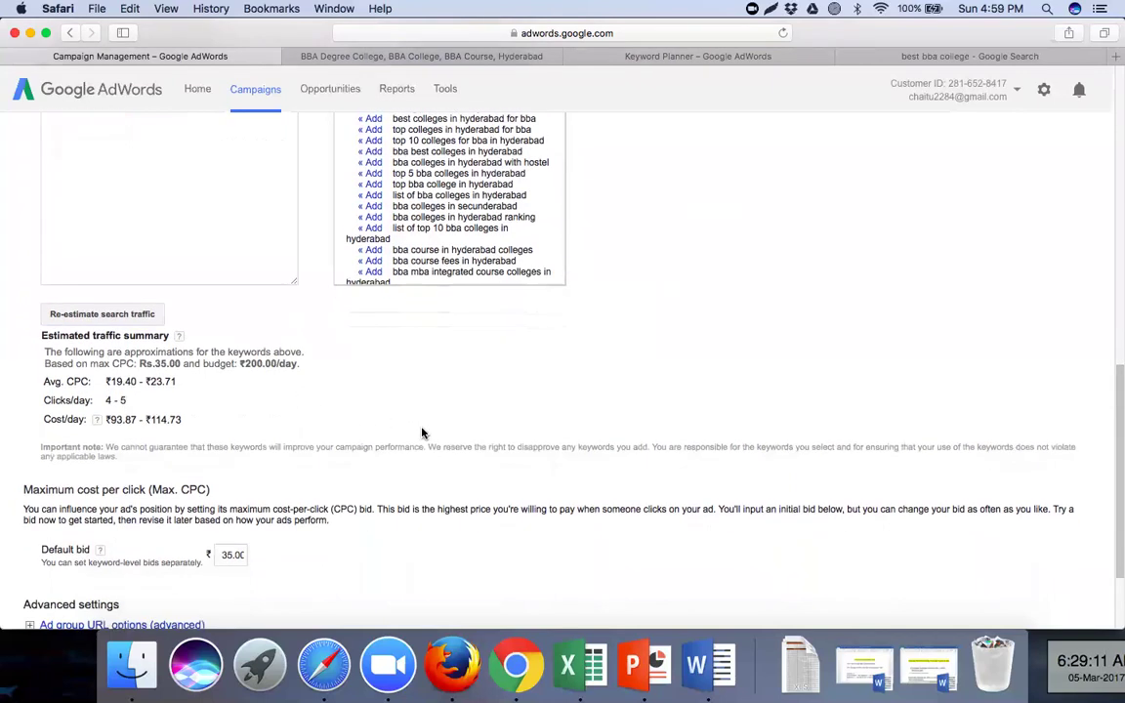
{"action": "scroll", "coordinate": [421, 433], "scroll_direction": "down", "scroll_amount": 8}
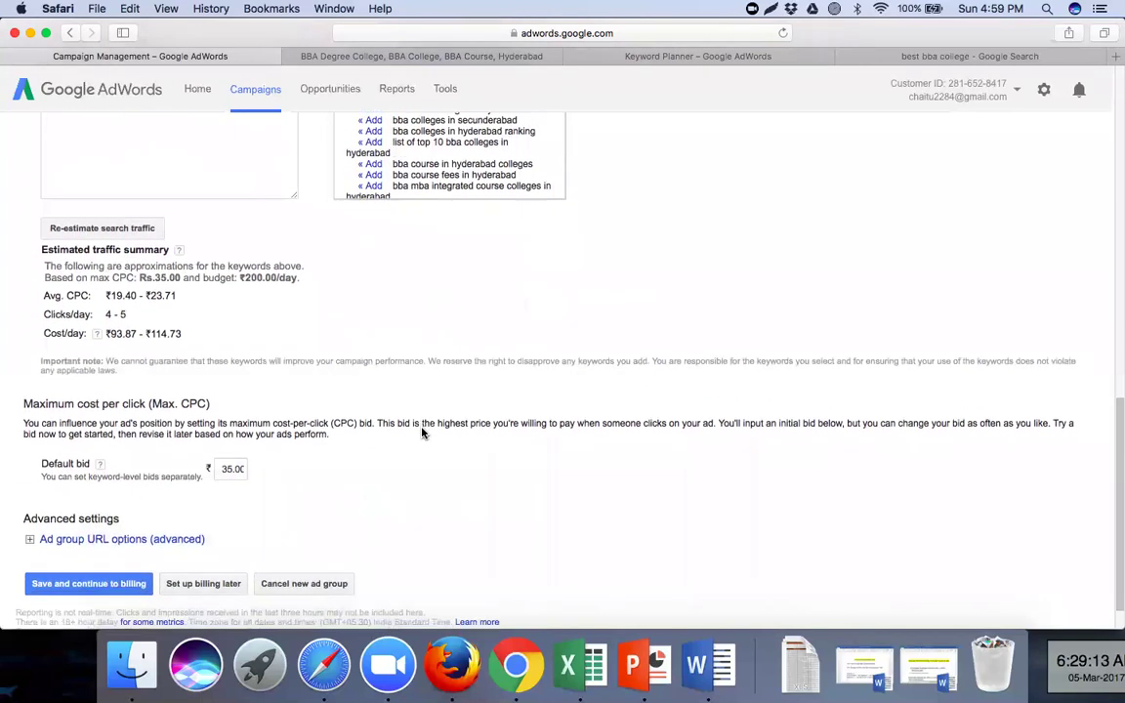
{"action": "scroll", "coordinate": [421, 433], "scroll_direction": "down", "scroll_amount": 2}
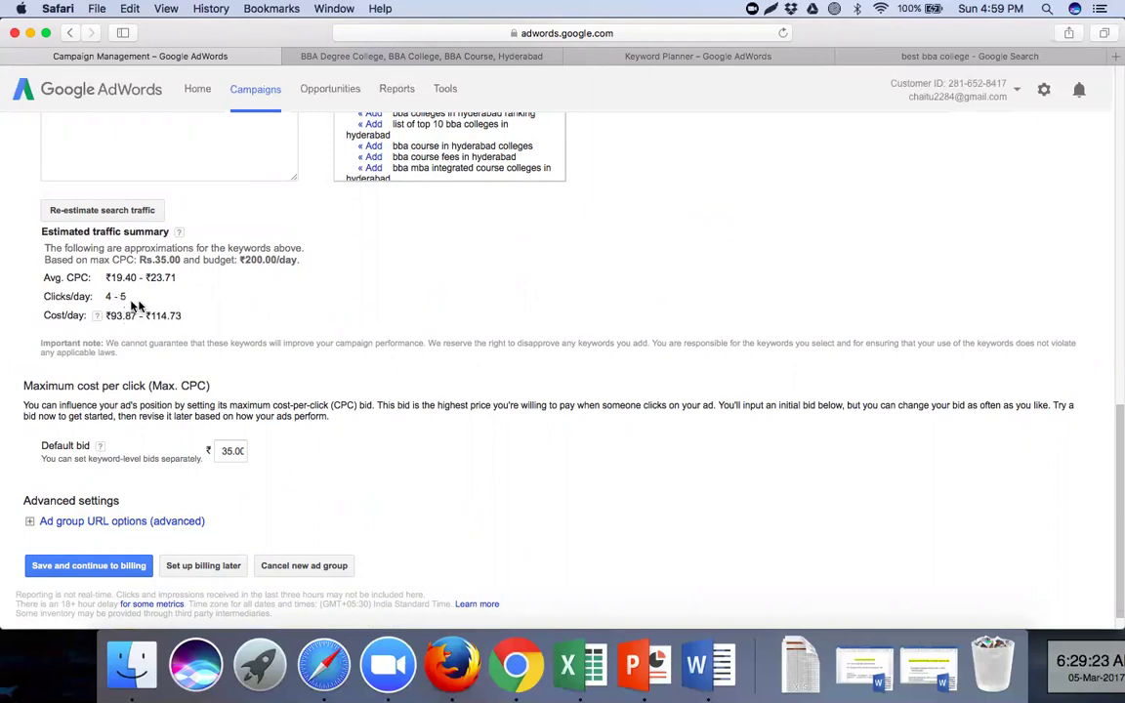
{"action": "scroll", "coordinate": [214, 363], "scroll_direction": "down", "scroll_amount": 1}
{"action": "scroll", "coordinate": [215, 363], "scroll_direction": "down", "scroll_amount": 2}
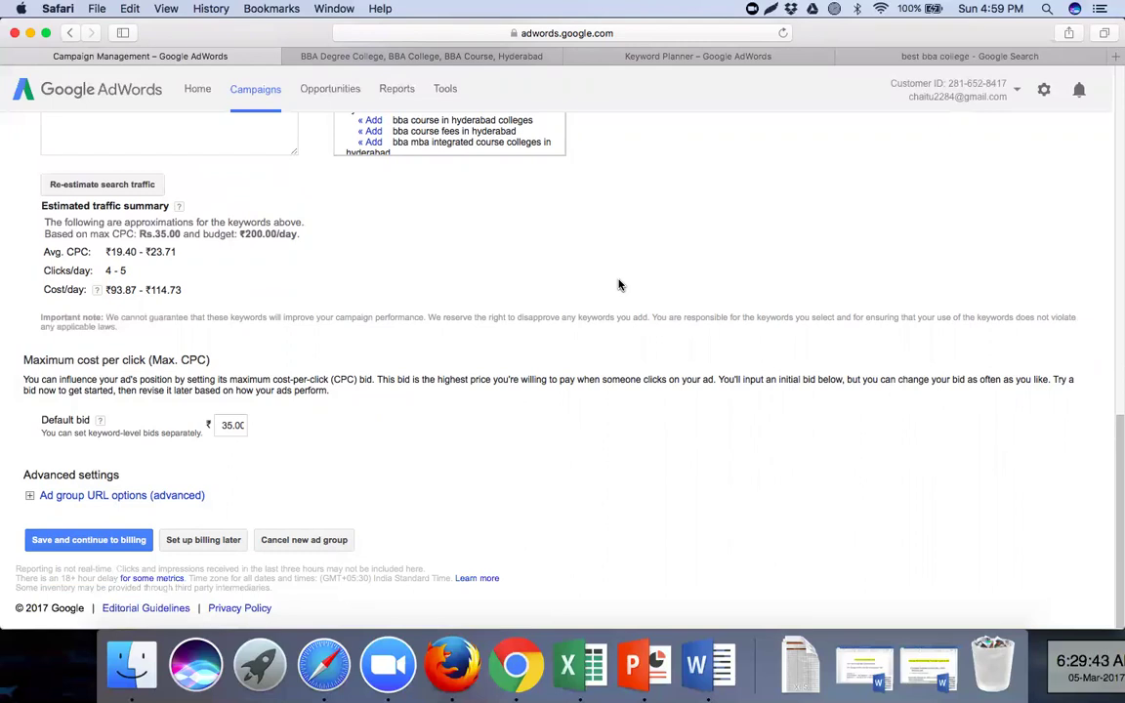
{"action": "scroll", "coordinate": [618, 284], "scroll_direction": "up", "scroll_amount": 5}
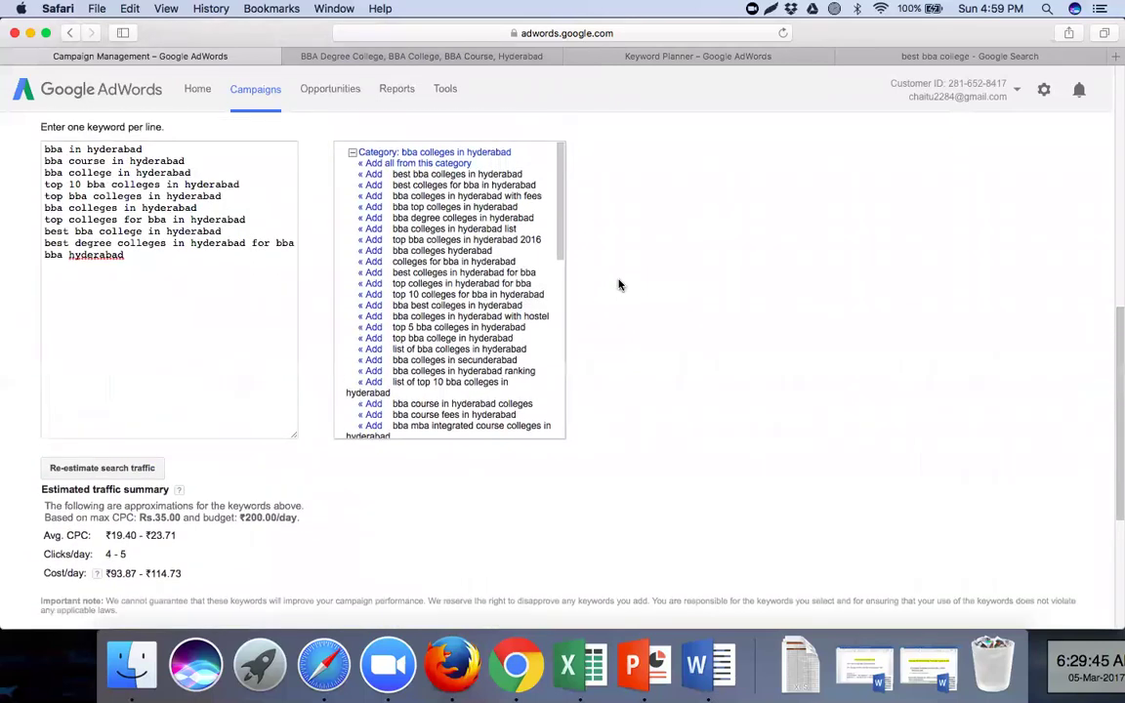
{"action": "scroll", "coordinate": [224, 206], "scroll_direction": "up", "scroll_amount": 1}
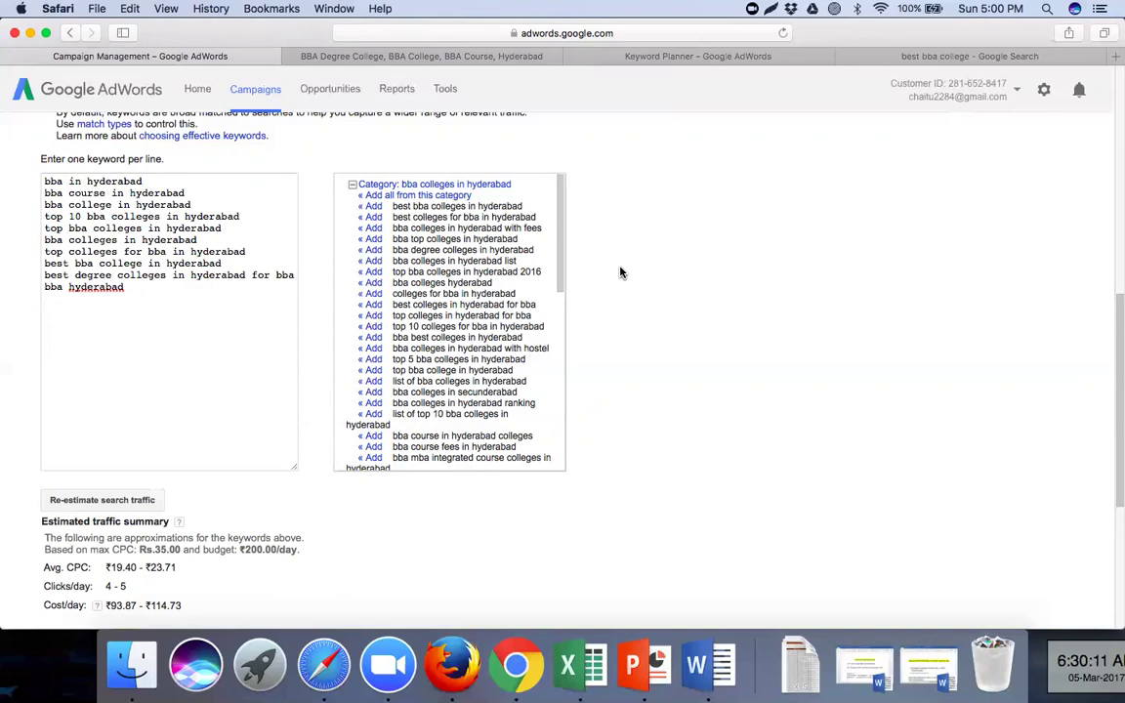
Go back to the top of the 'best bba college' search results
{"action": "left_click", "coordinate": [908, 61]}
{"action": "scroll", "coordinate": [660, 127], "scroll_direction": "up", "scroll_amount": 10}
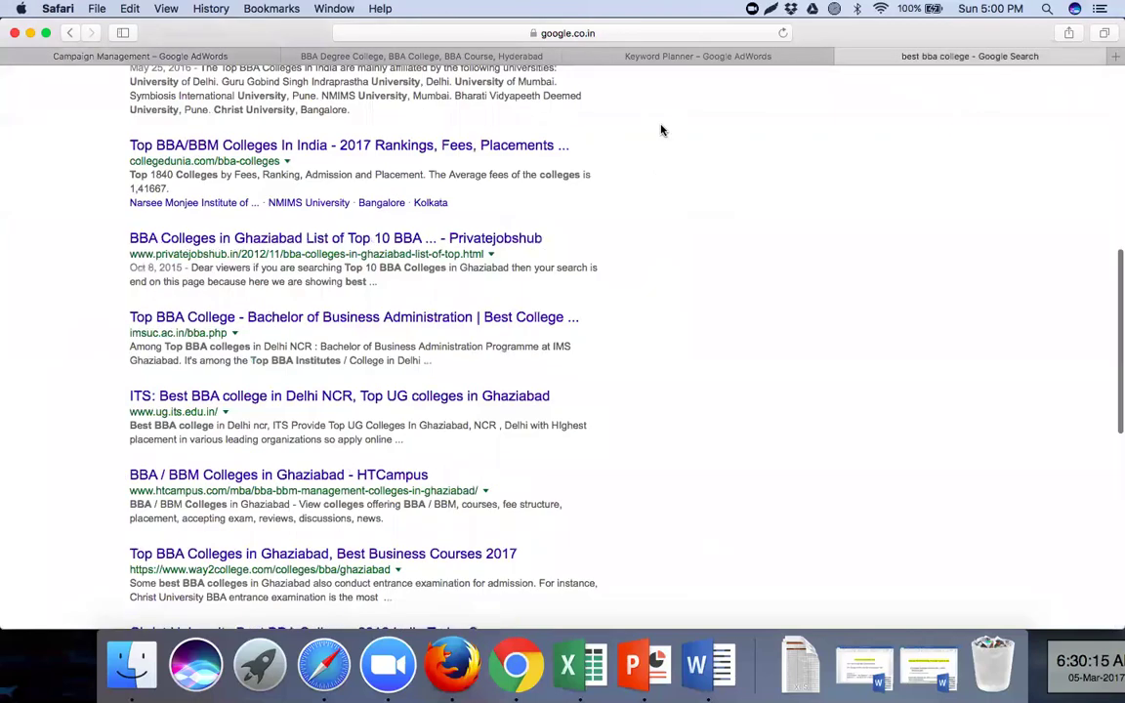
{"action": "scroll", "coordinate": [661, 131], "scroll_direction": "up", "scroll_amount": 5}
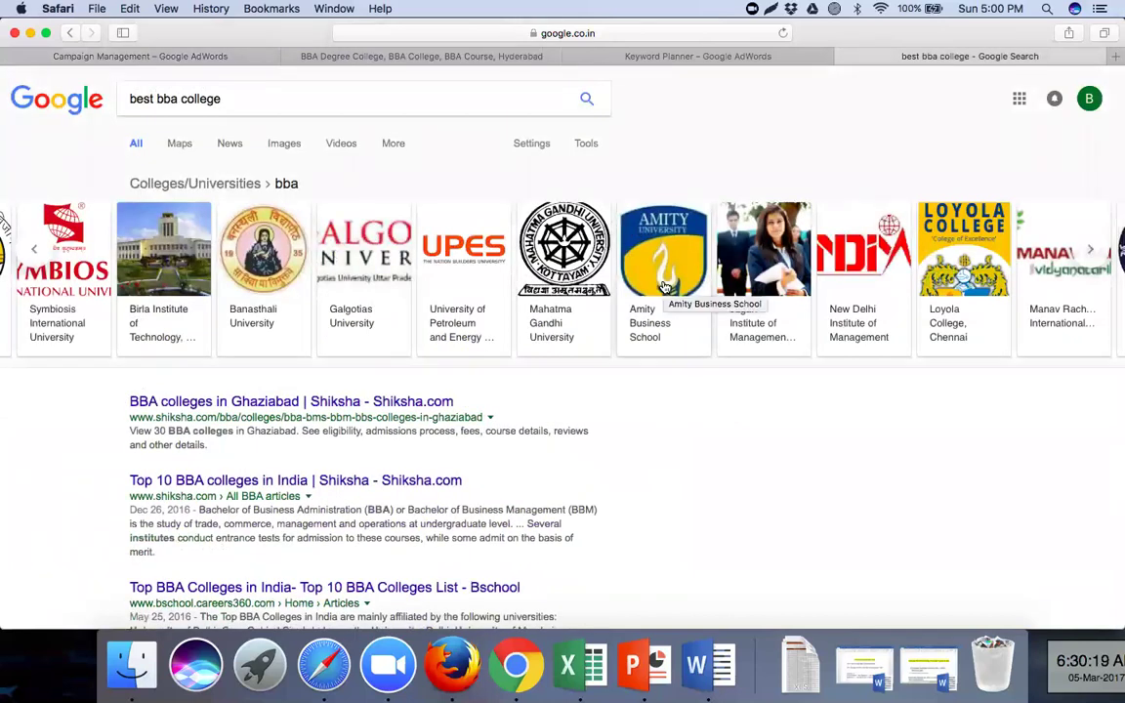
Search Google for 'amity business school' in a new tab and scroll its results
{"action": "left_click", "coordinate": [1114, 56]}
{"action": "left_click", "coordinate": [389, 36]}
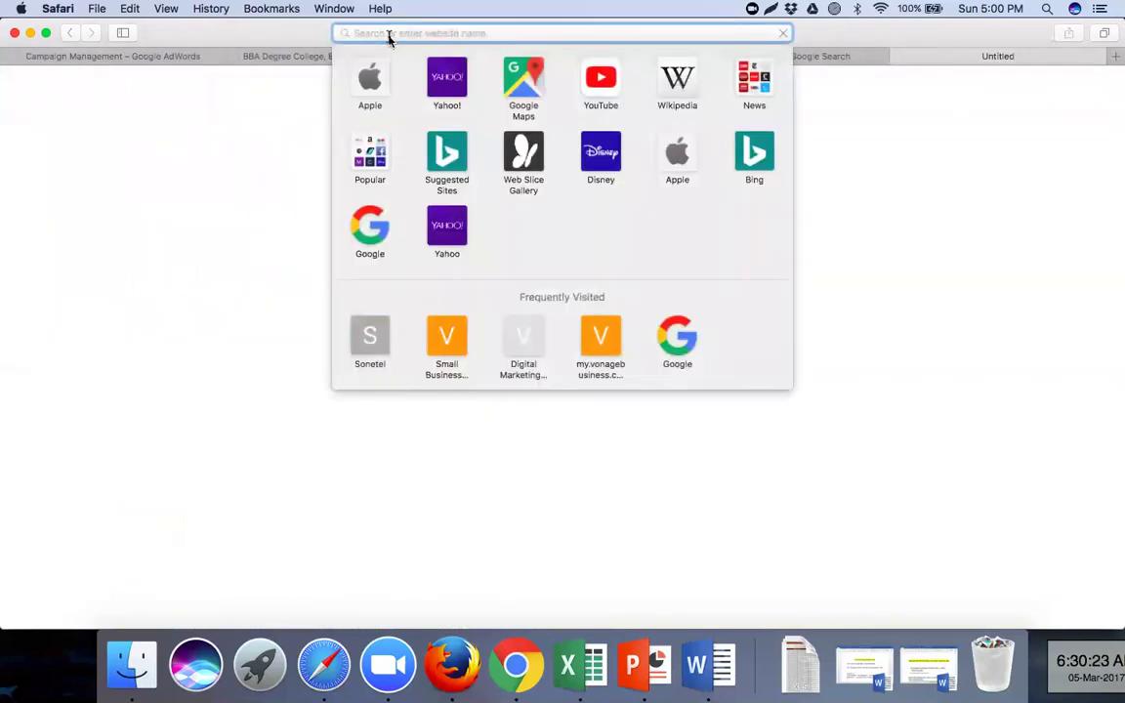
{"action": "type", "text": "amity "}
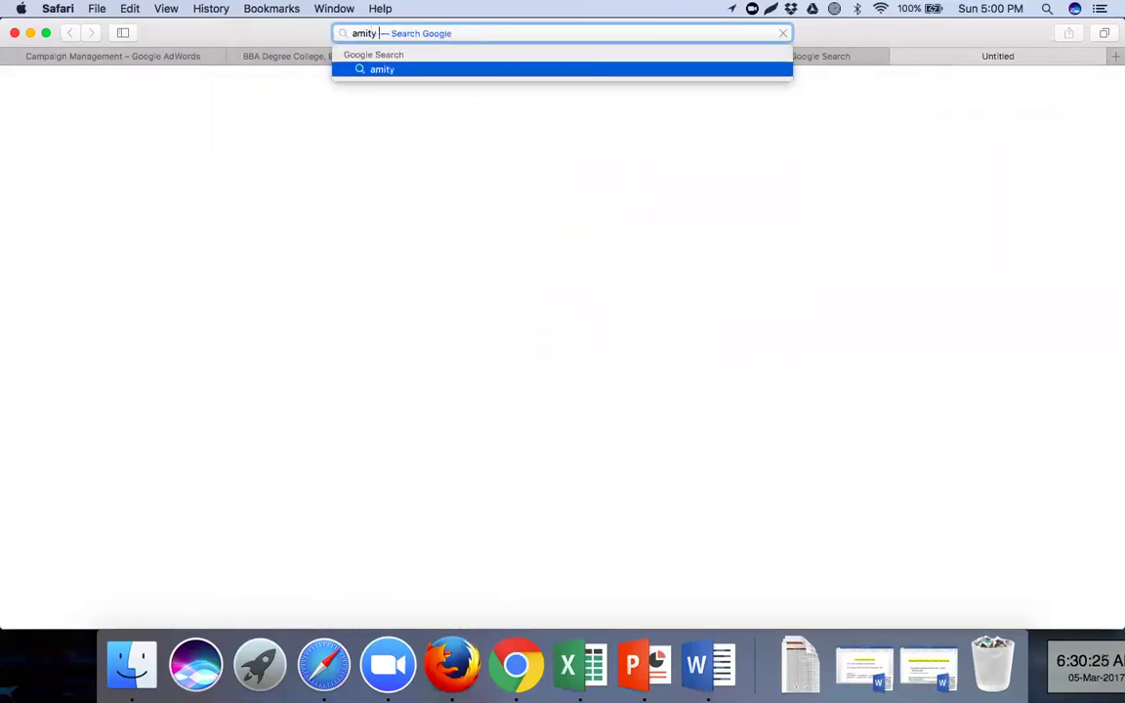
{"action": "type", "text": "business"}
{"action": "key", "text": "Return"}
{"action": "type", "text": "school"}
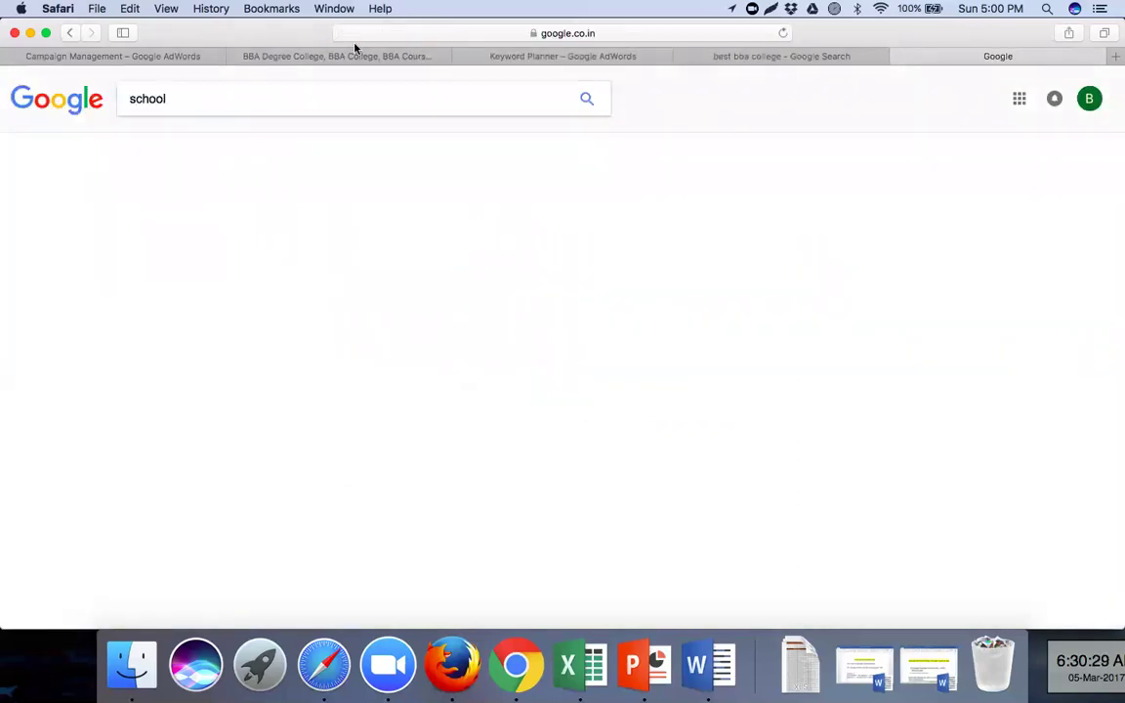
{"action": "left_click", "coordinate": [127, 102]}
{"action": "left_click", "coordinate": [129, 99]}
{"action": "type", "text": "amity busine"}
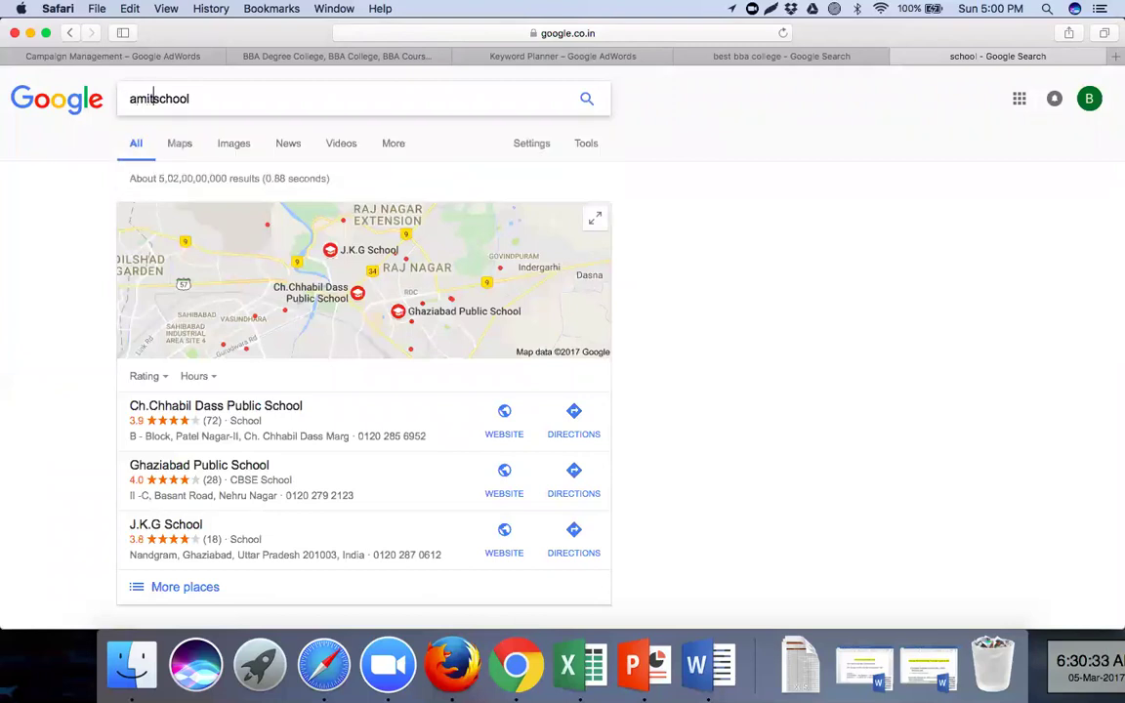
{"action": "type", "text": "ss"}
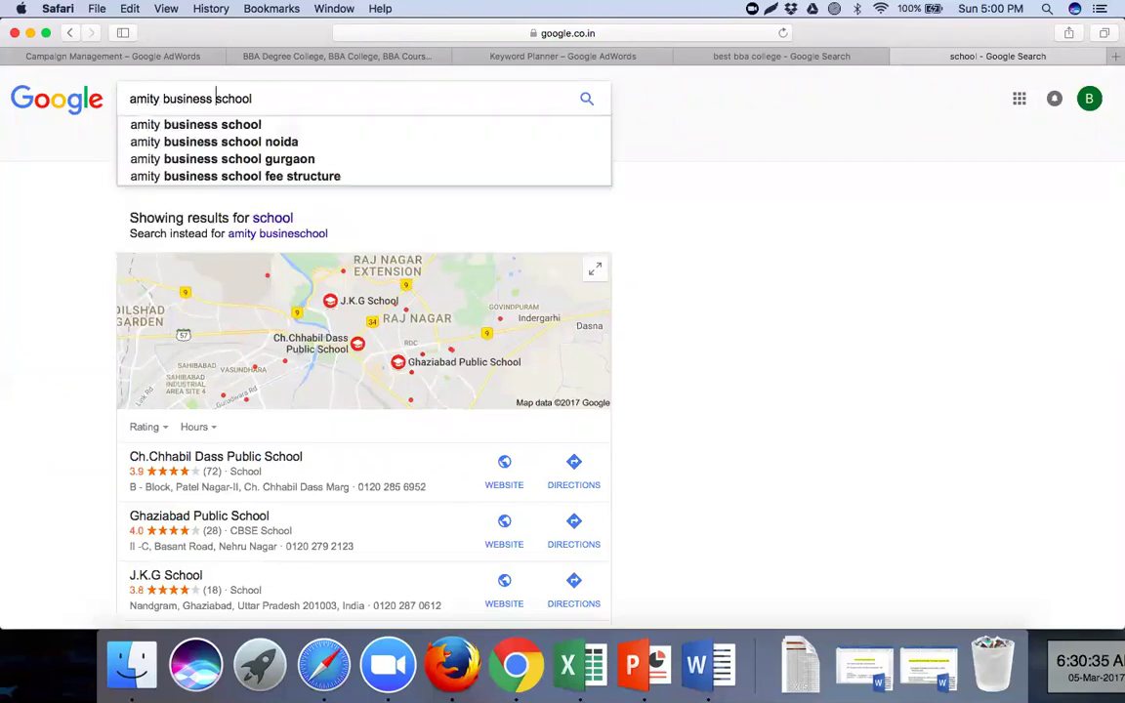
{"action": "key", "text": "Return"}
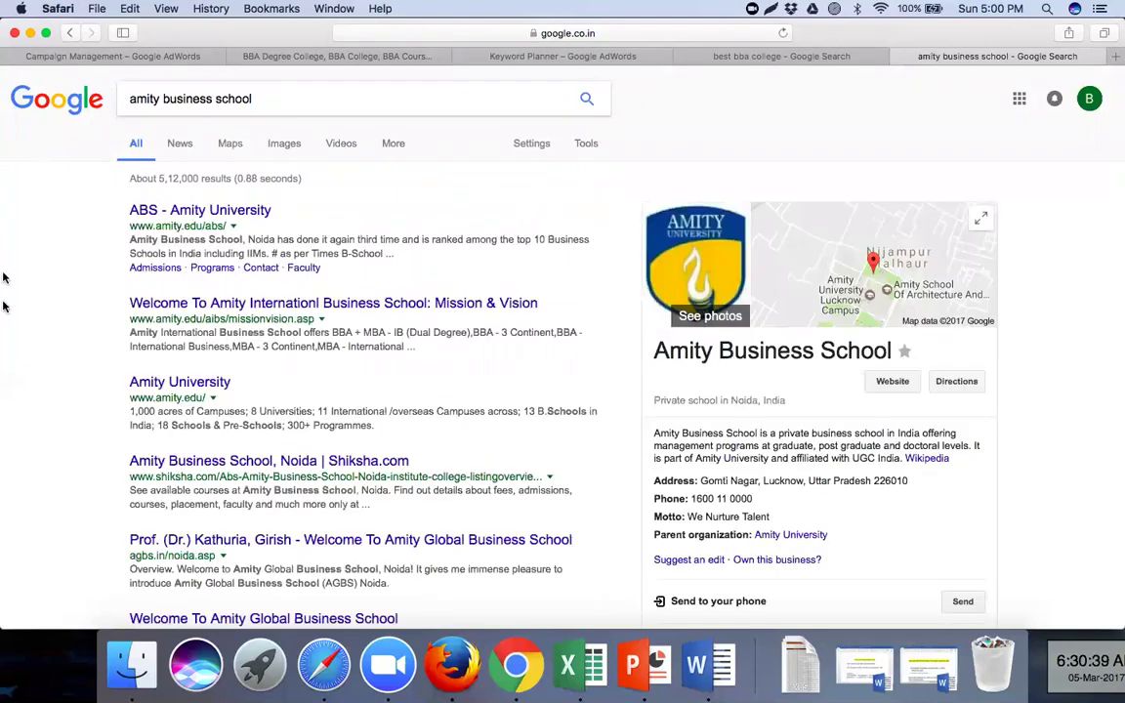
{"action": "scroll", "coordinate": [41, 369], "scroll_direction": "down", "scroll_amount": 1}
{"action": "scroll", "coordinate": [42, 369], "scroll_direction": "down", "scroll_amount": 5}
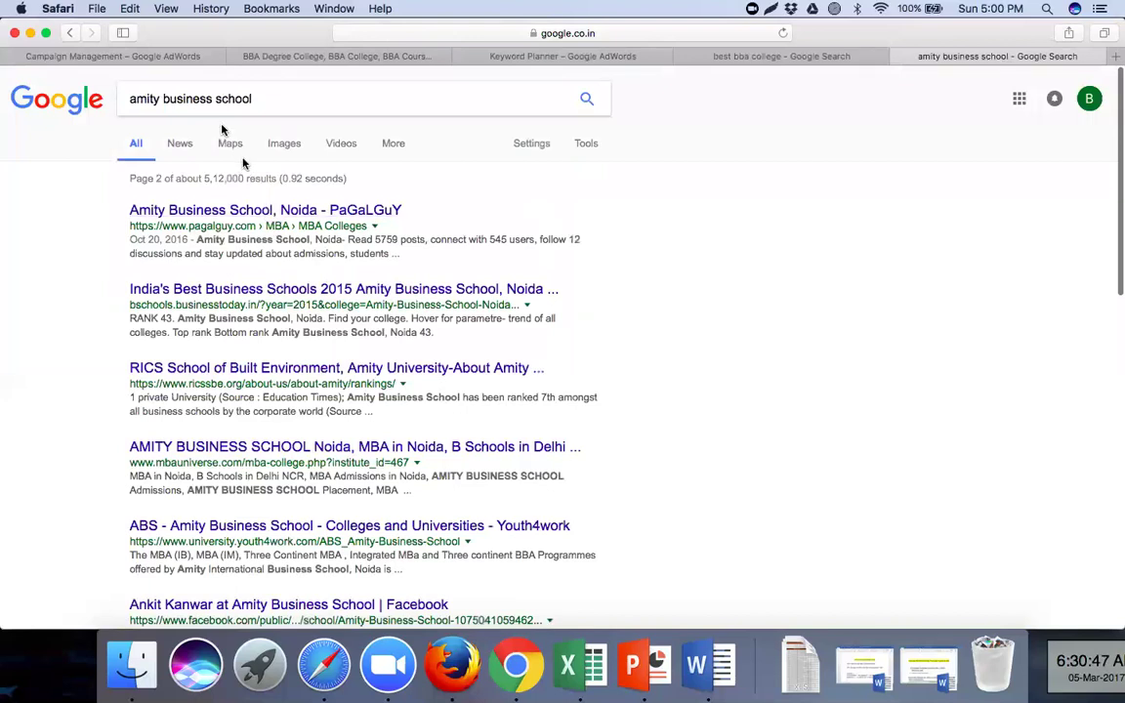
Shorten the query to 'amity' and browse the results led by Amity University
{"action": "left_click_drag", "start_coordinate": [162, 98], "coordinate": [273, 99]}
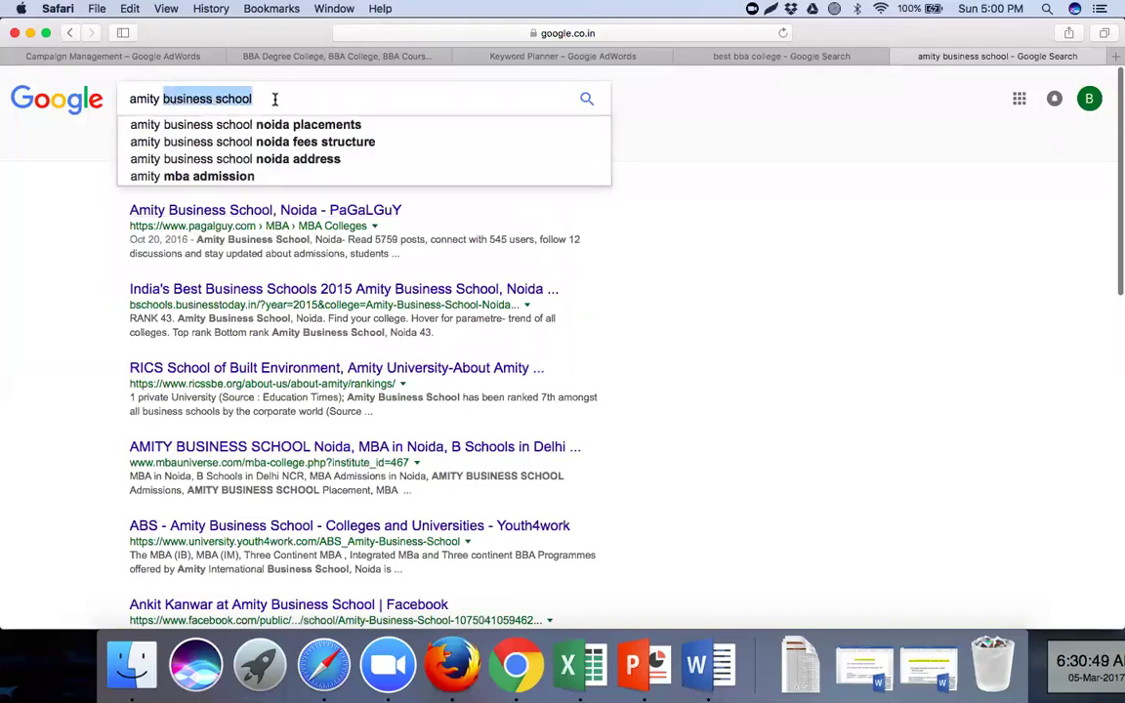
{"action": "key", "text": "BackSpace"}
{"action": "key", "text": "Return"}
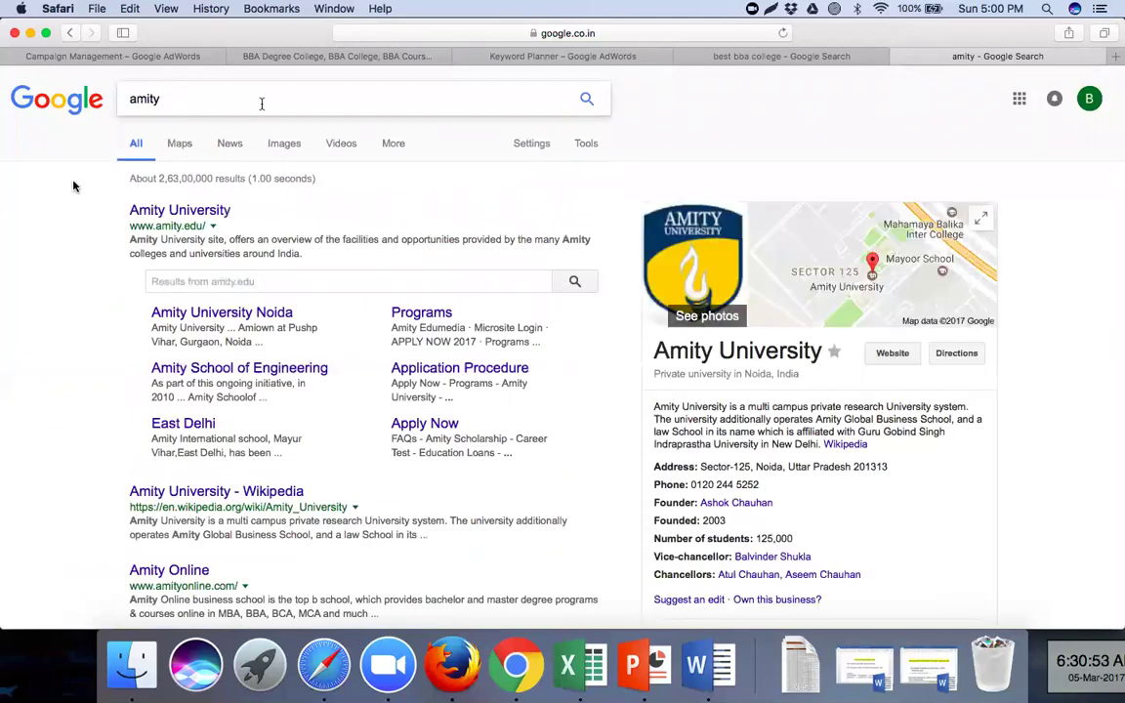
{"action": "scroll", "coordinate": [69, 327], "scroll_direction": "down", "scroll_amount": 3}
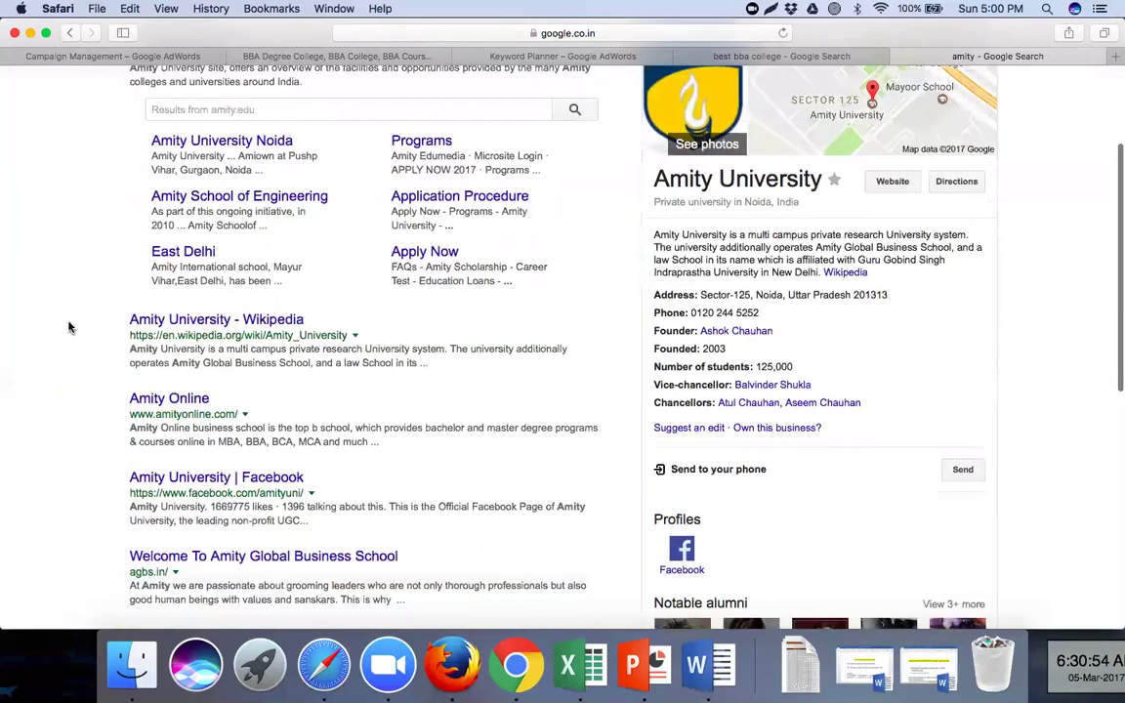
{"action": "scroll", "coordinate": [69, 327], "scroll_direction": "down", "scroll_amount": 5}
{"action": "scroll", "coordinate": [68, 327], "scroll_direction": "down", "scroll_amount": 2}
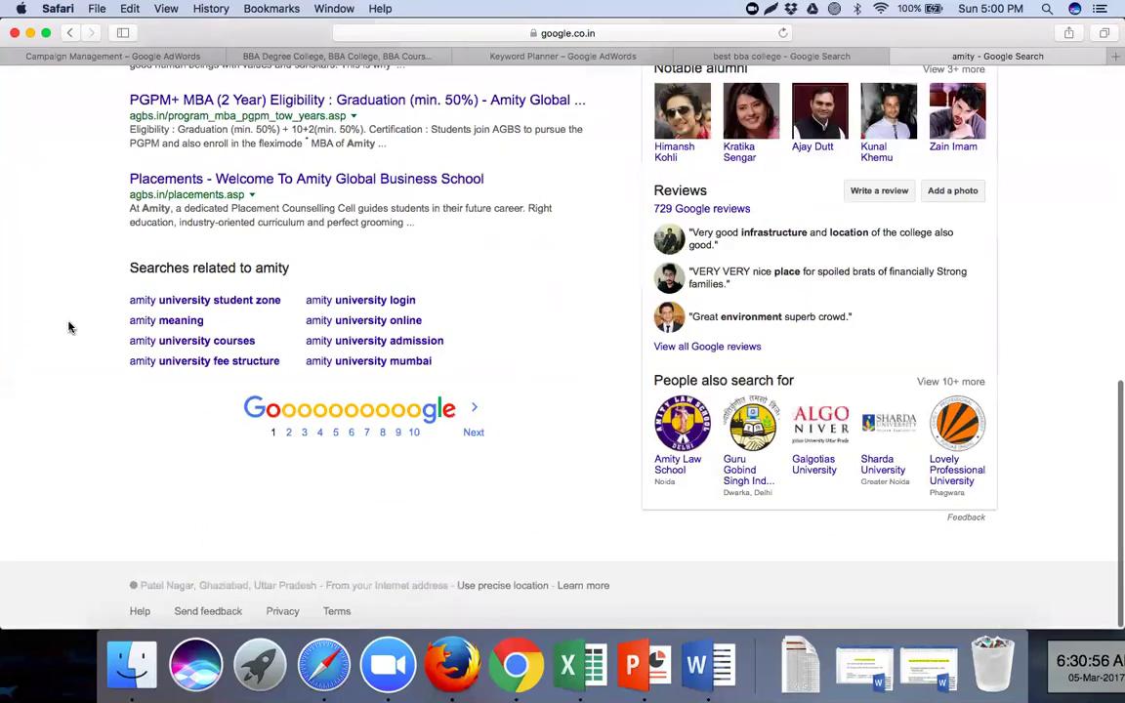
Return to the Campaign Management tab and scroll to the ₹35.00 default bid and save buttons
{"action": "left_click", "coordinate": [164, 56]}
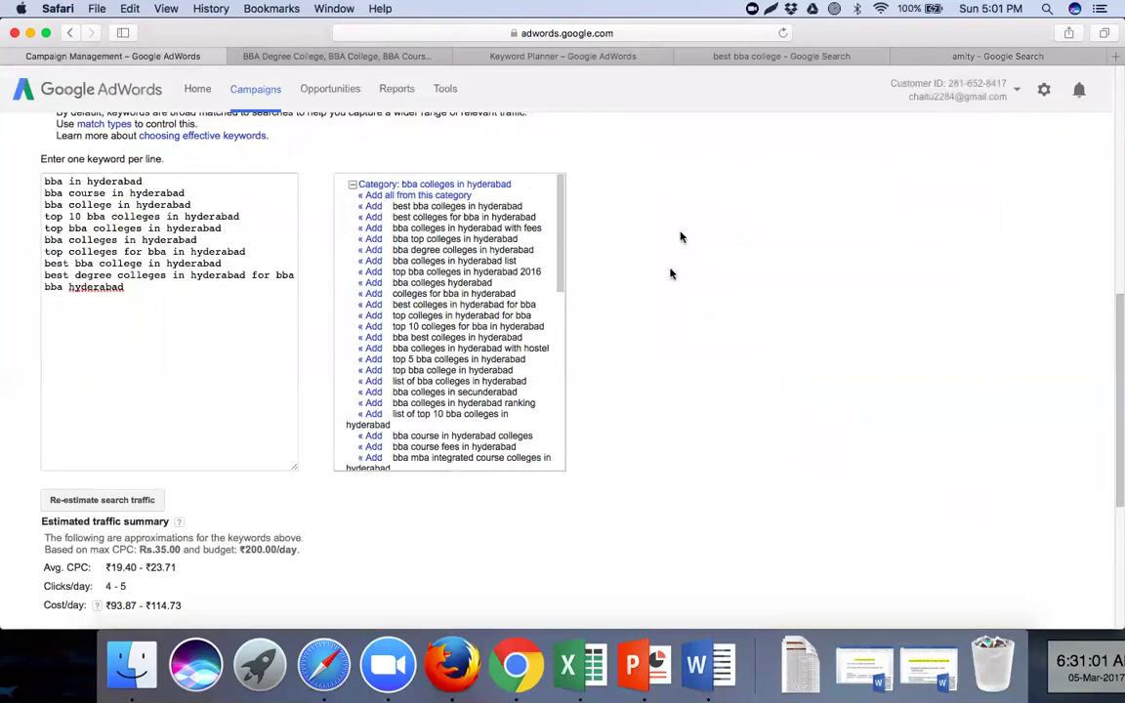
{"action": "scroll", "coordinate": [646, 299], "scroll_direction": "down", "scroll_amount": 1}
{"action": "scroll", "coordinate": [646, 298], "scroll_direction": "down", "scroll_amount": 5}
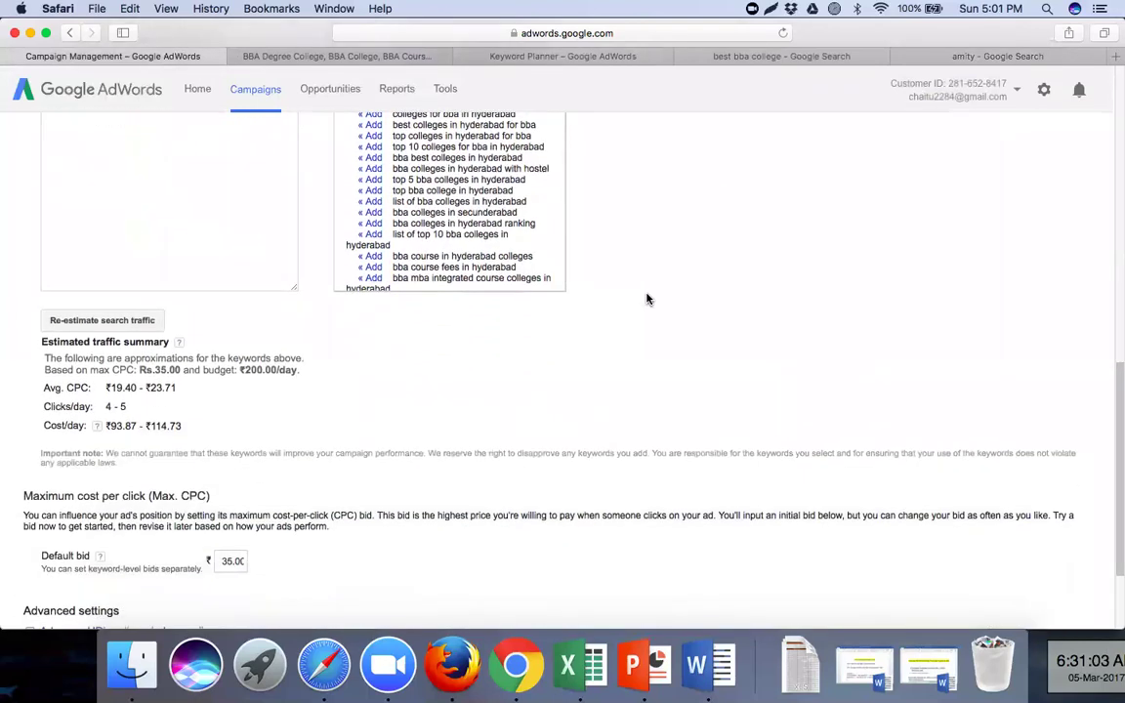
{"action": "scroll", "coordinate": [646, 298], "scroll_direction": "down", "scroll_amount": 1}
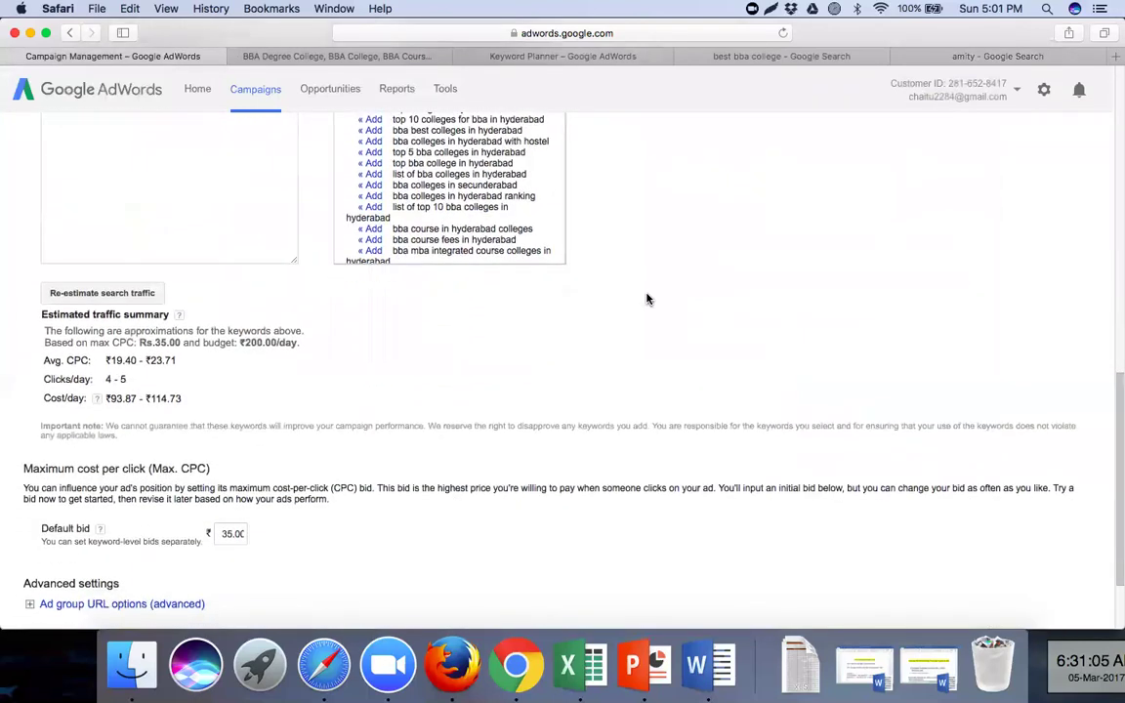
{"action": "scroll", "coordinate": [647, 299], "scroll_direction": "down", "scroll_amount": 3}
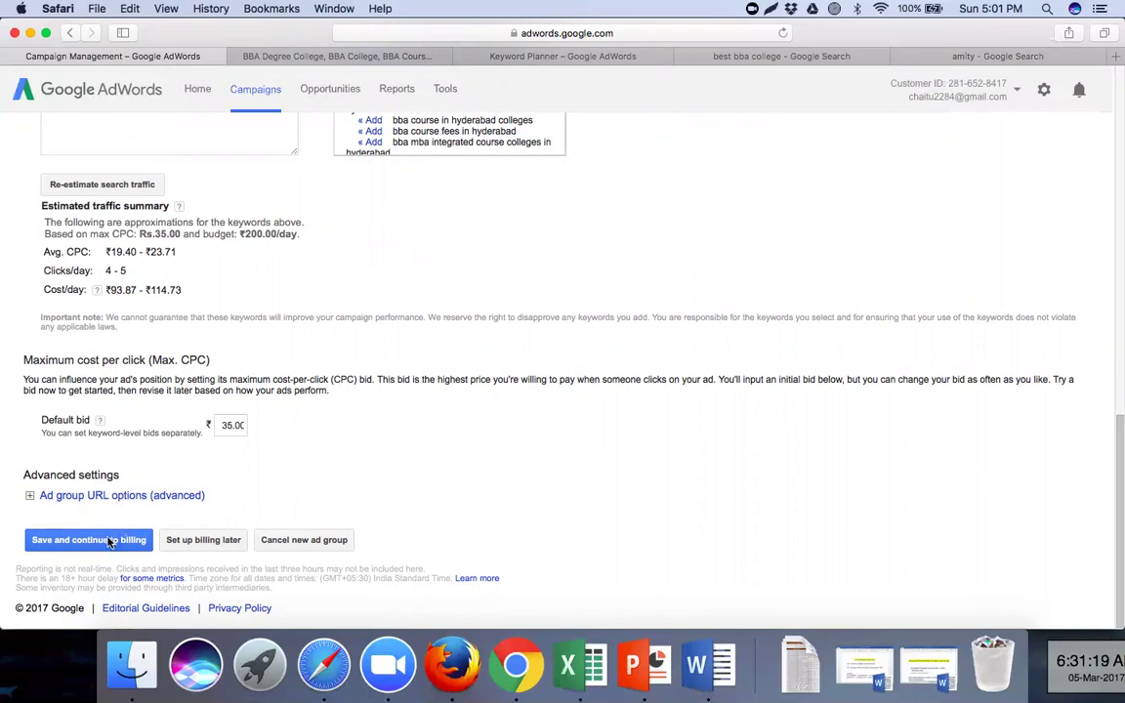
Save the ad group with 'Set up billing later' so Ad Group #1's keywords show Eligible
{"action": "left_click", "coordinate": [192, 545]}
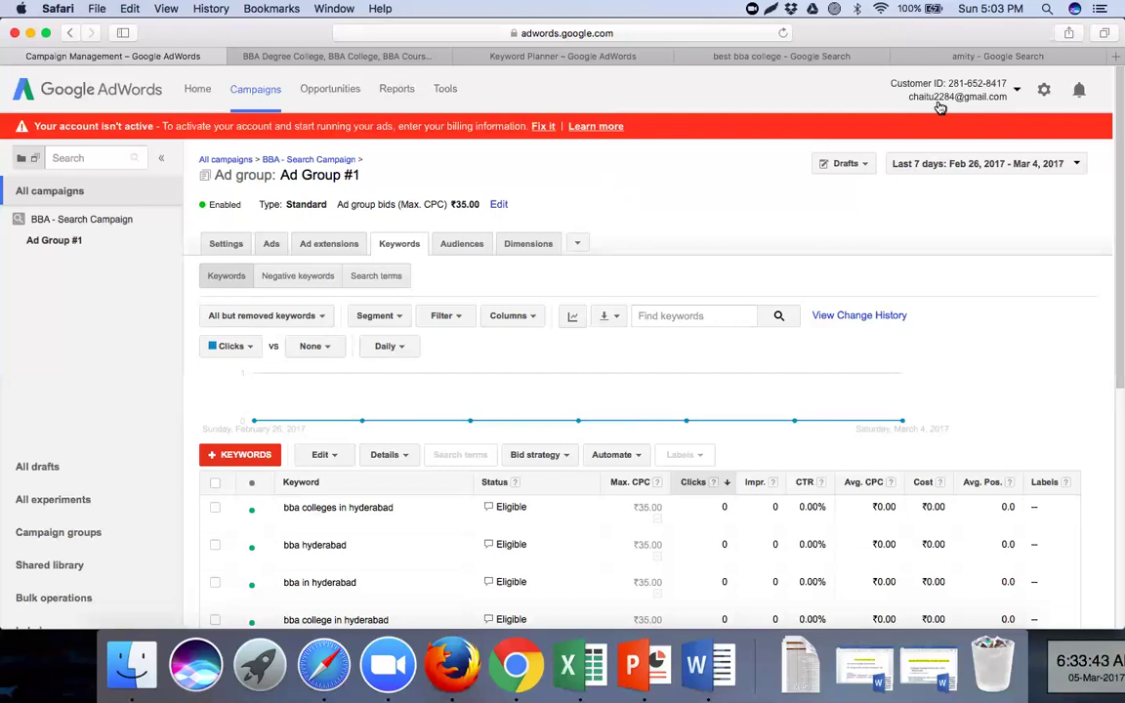
Open the Google My Account page in a new tab from the account menu
{"action": "left_click", "coordinate": [1018, 93]}
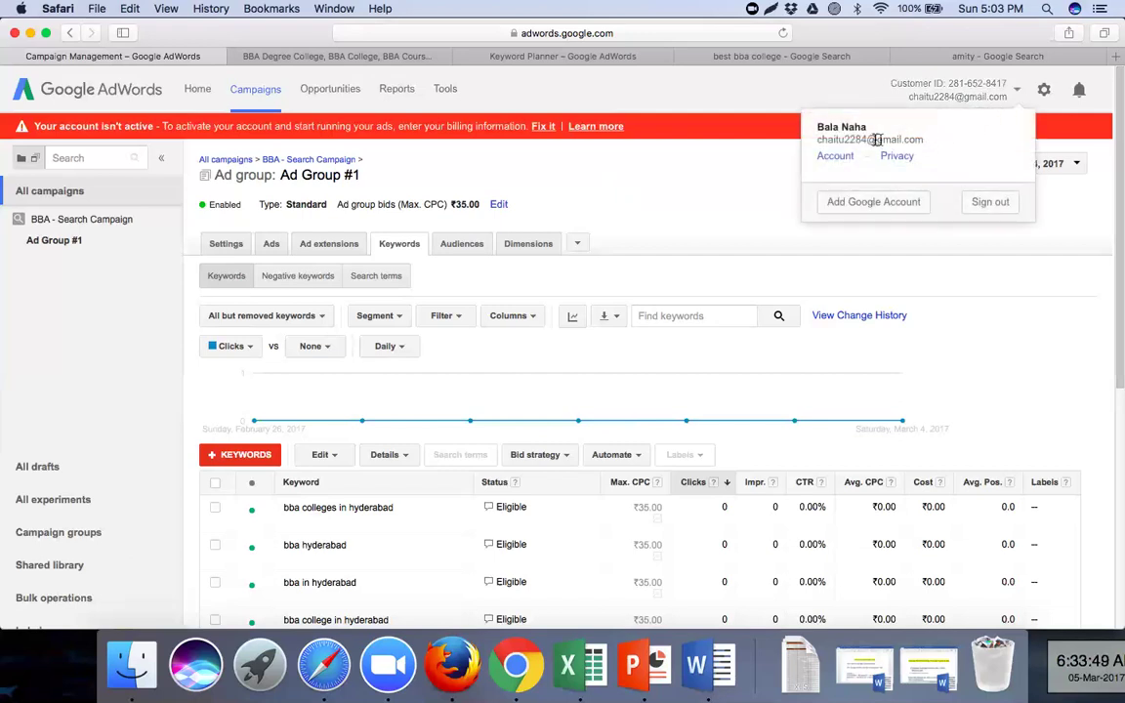
{"action": "left_click", "coordinate": [700, 179]}
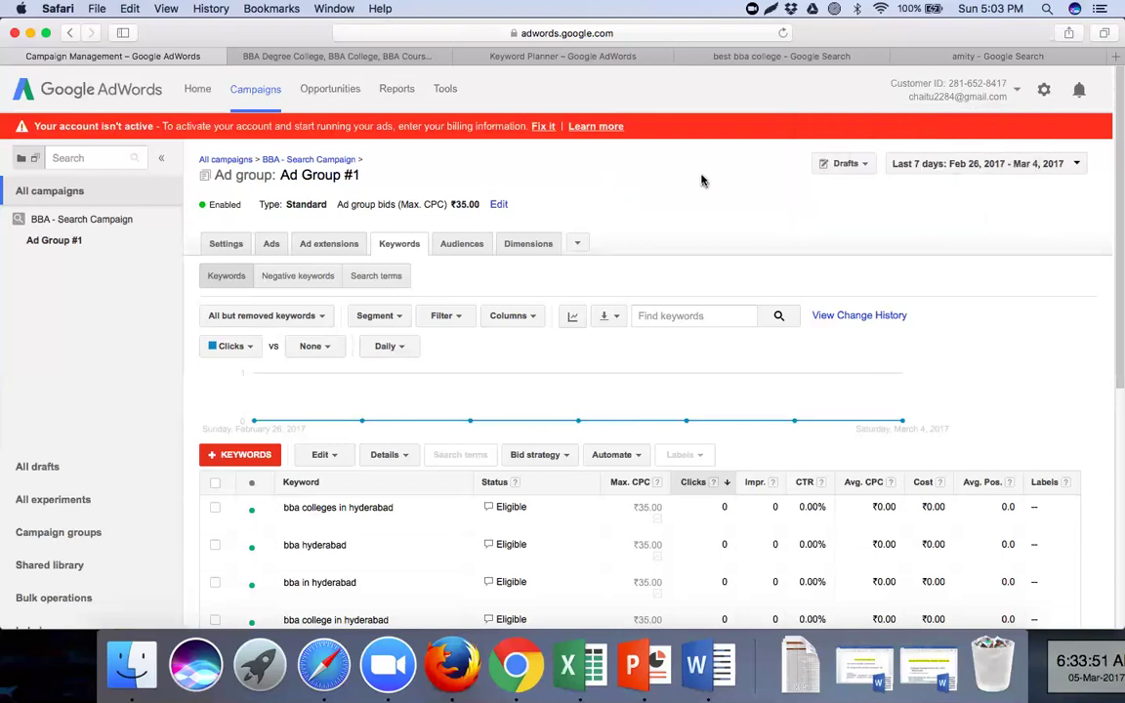
{"action": "left_click", "coordinate": [1015, 98]}
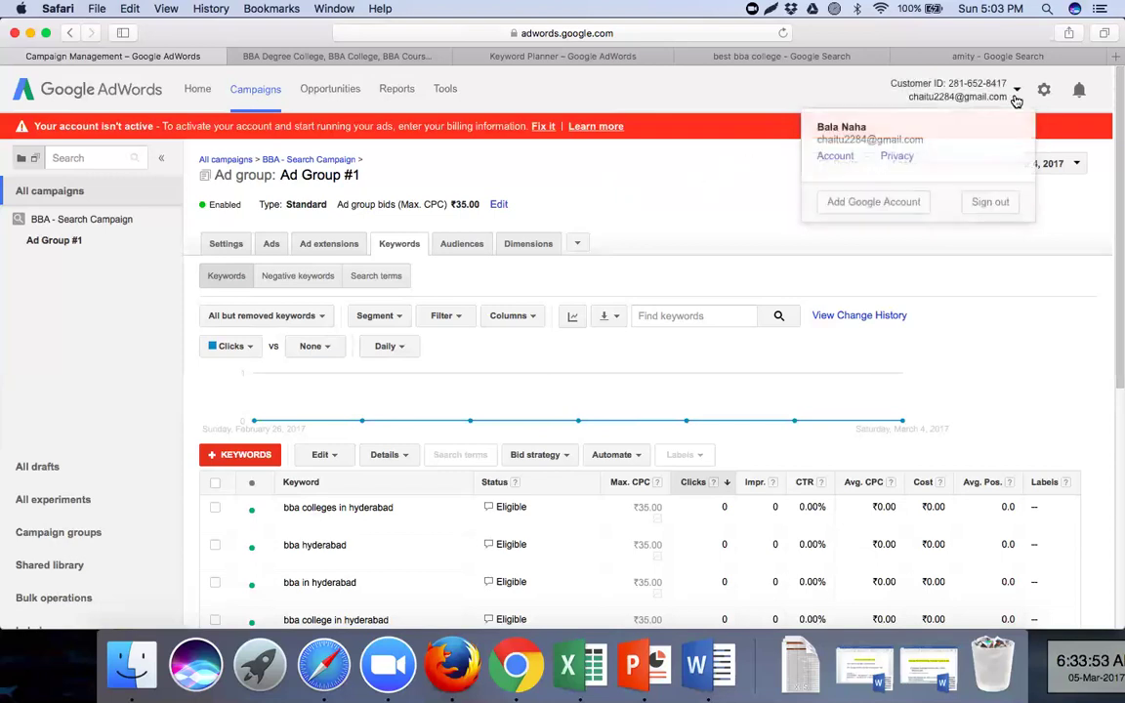
{"action": "left_click", "coordinate": [835, 156]}
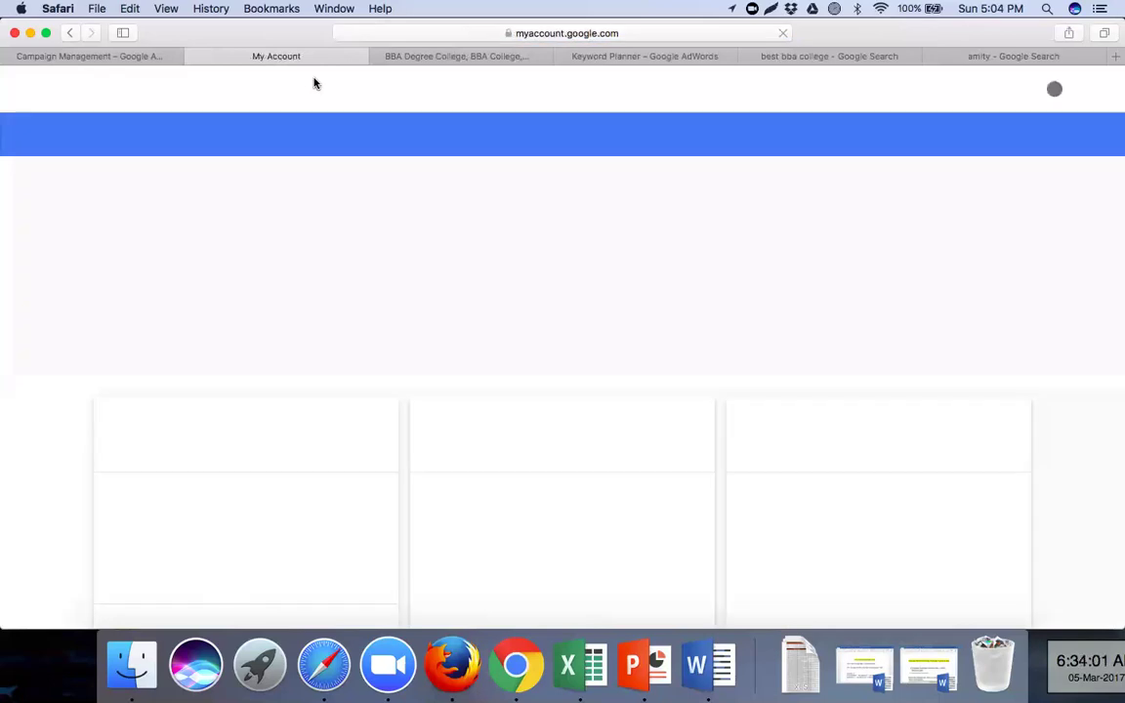
Back in AdWords, dismiss the account popup and bring up the gear settings menu
{"action": "left_click", "coordinate": [114, 57]}
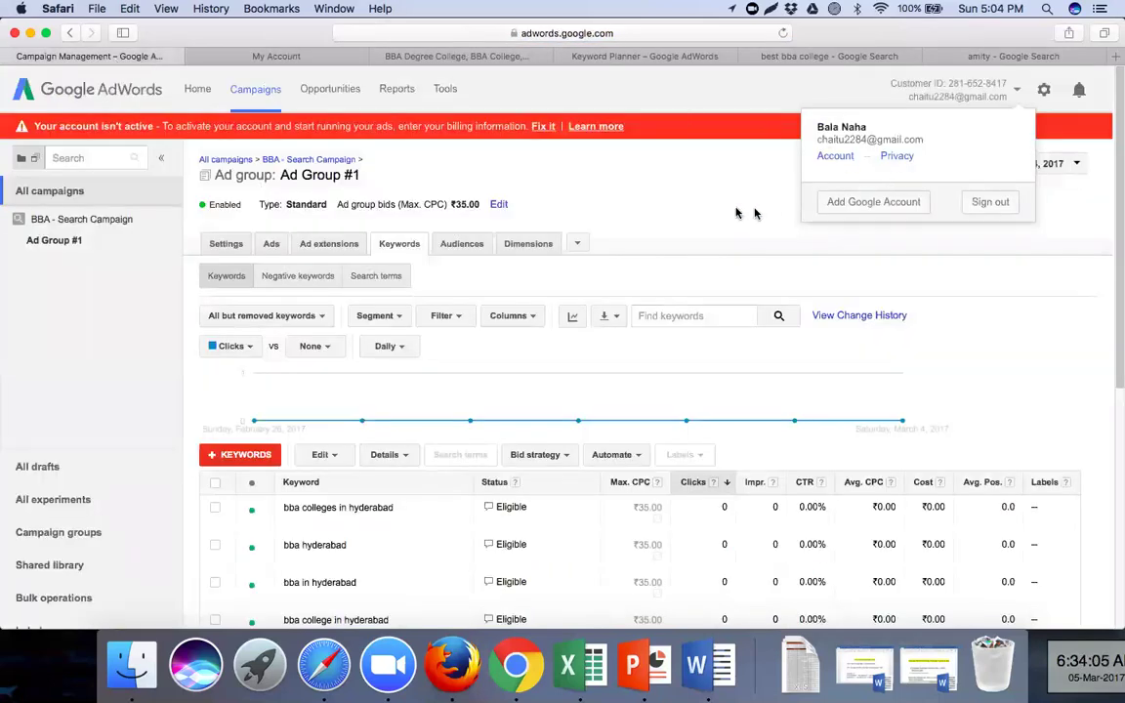
{"action": "left_click", "coordinate": [665, 193]}
{"action": "left_click", "coordinate": [1044, 90]}
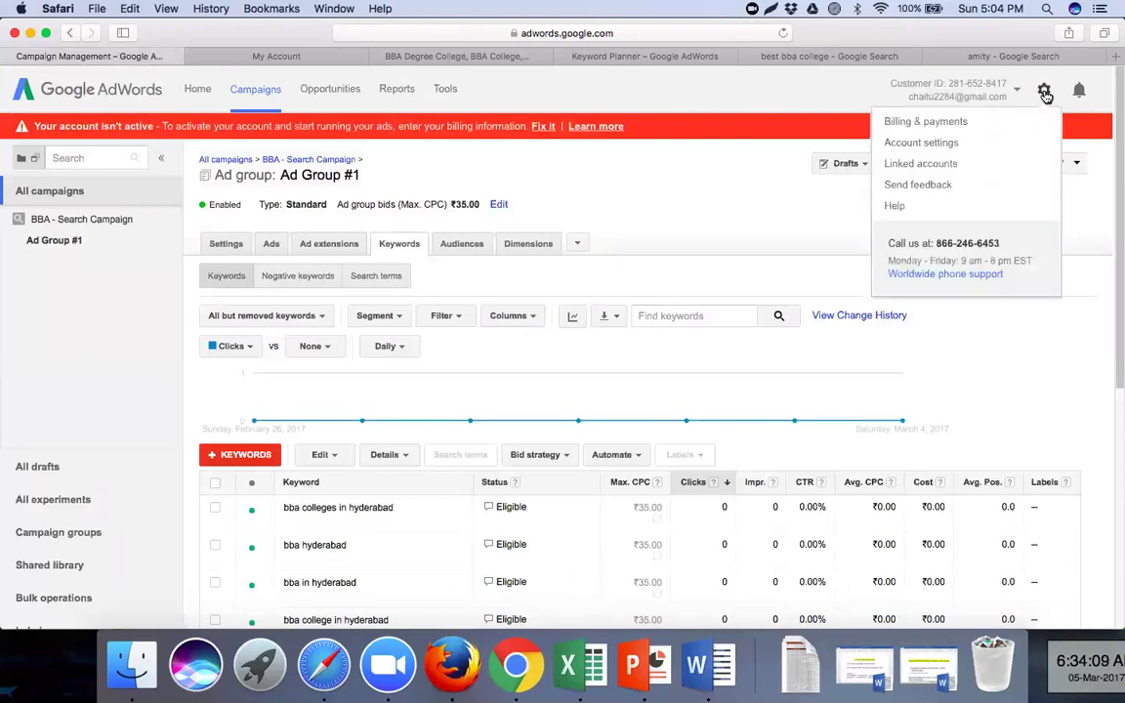
Start billing setup with India as billing country and open the payment methods help page
{"action": "left_click", "coordinate": [981, 123]}
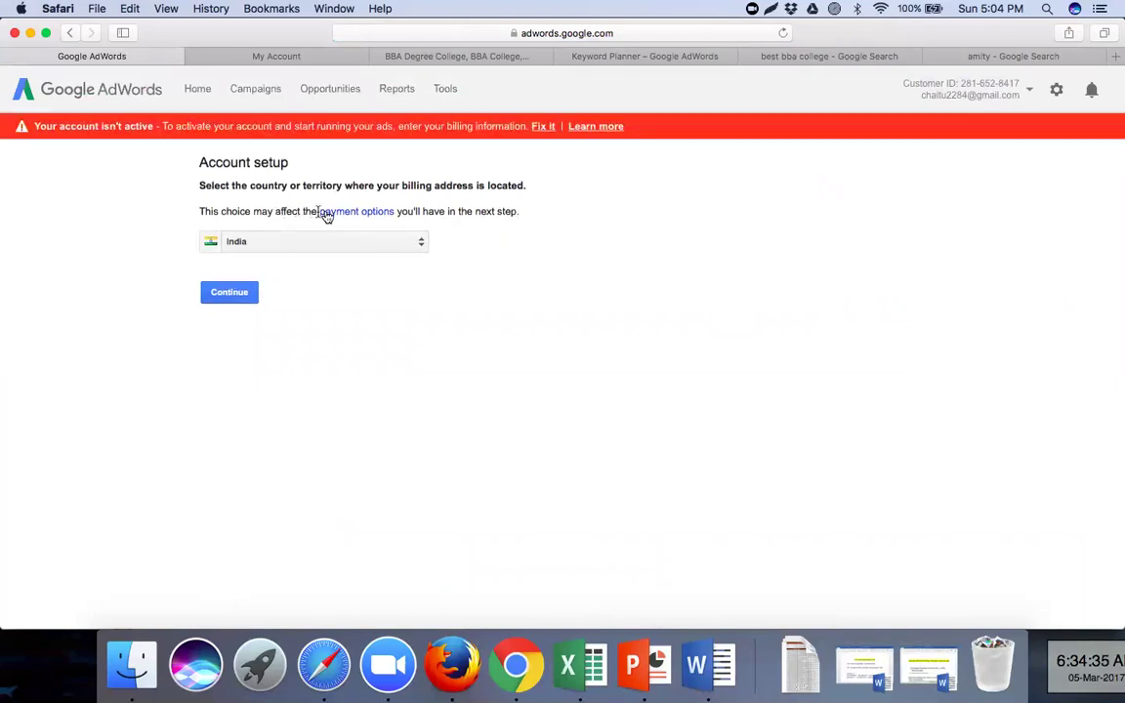
{"action": "left_click", "coordinate": [340, 216]}
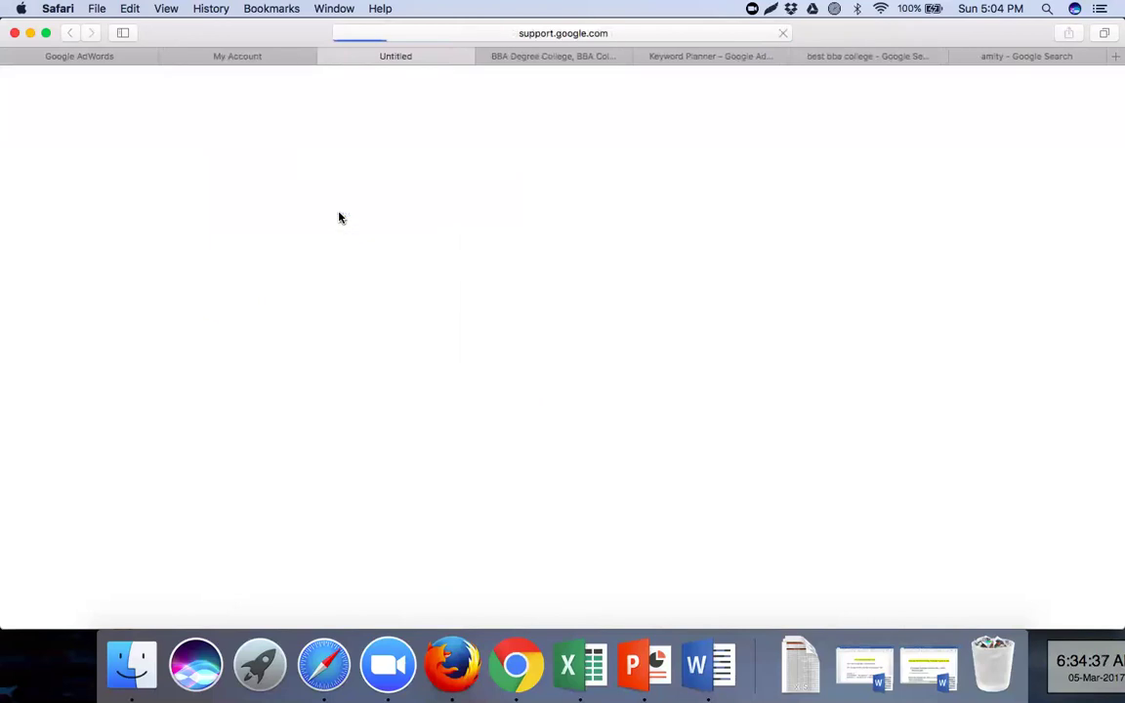
{"action": "left_click", "coordinate": [259, 56]}
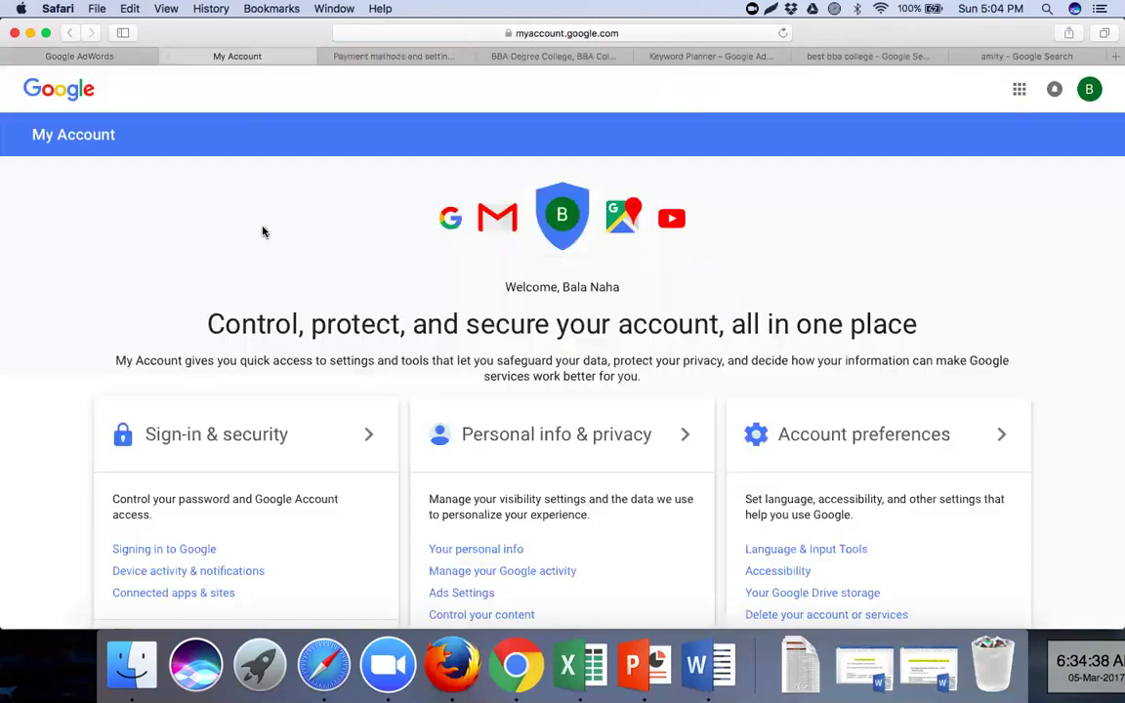
{"action": "left_click", "coordinate": [388, 56]}
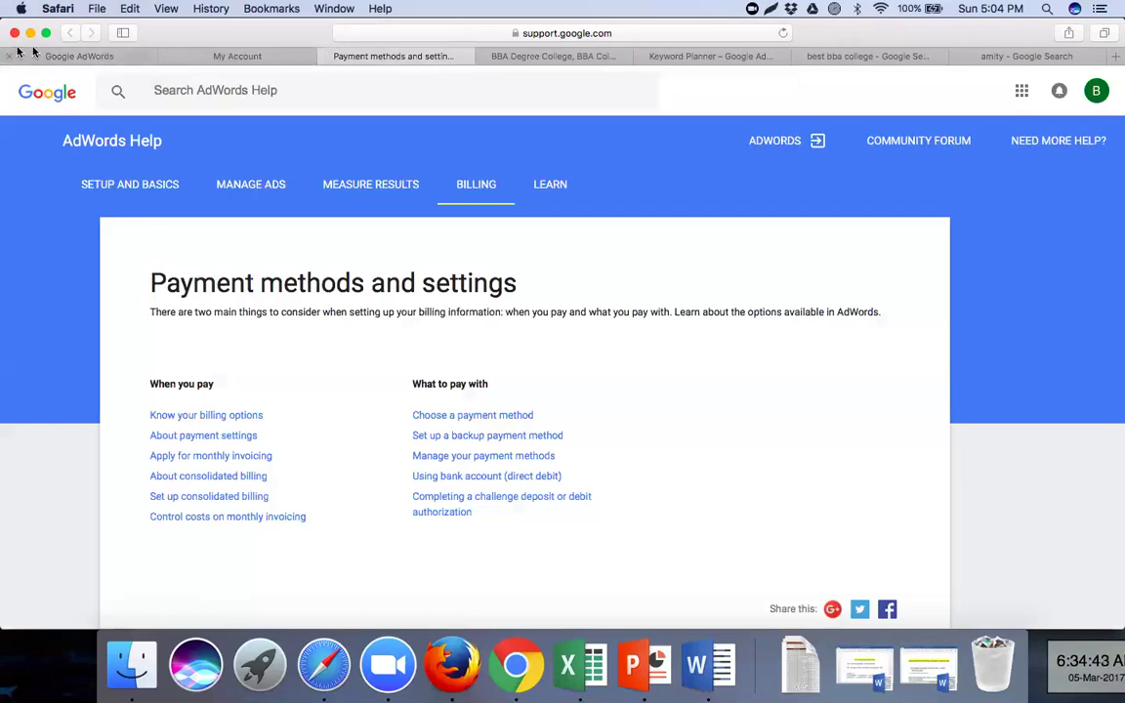
Return to the AdWords account setup and continue to the Payments setup form
{"action": "left_click", "coordinate": [525, 57]}
{"action": "left_click", "coordinate": [408, 57]}
{"action": "left_click", "coordinate": [212, 57]}
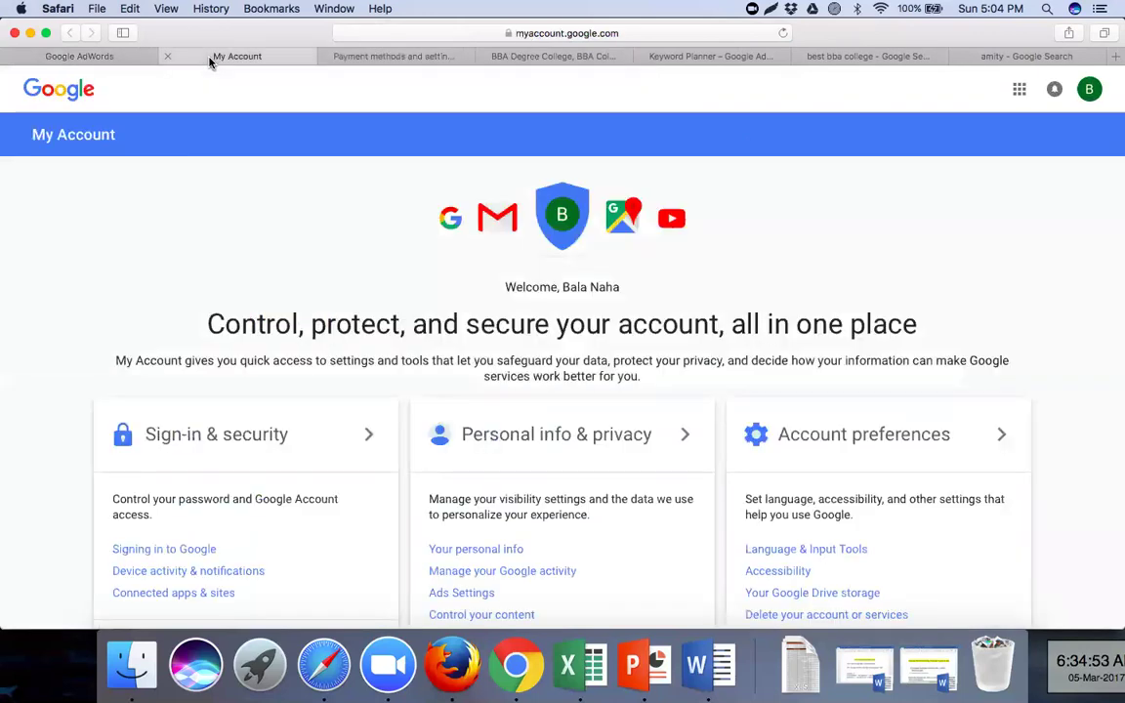
{"action": "left_click", "coordinate": [75, 58]}
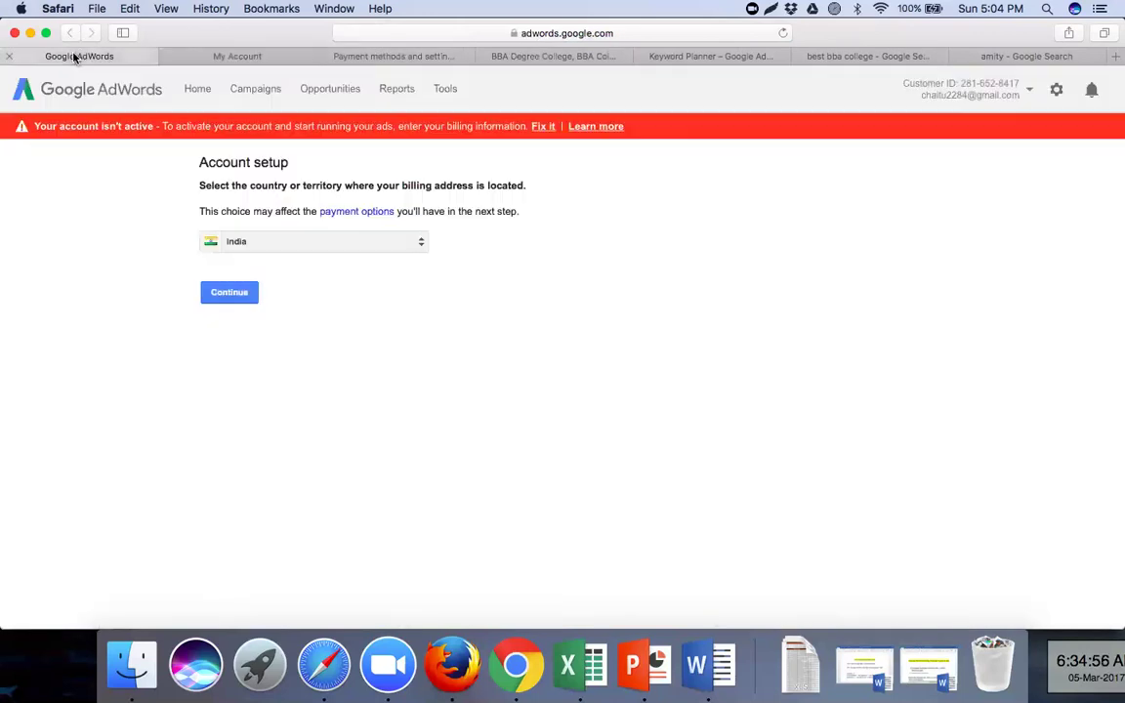
{"action": "left_click", "coordinate": [230, 292]}
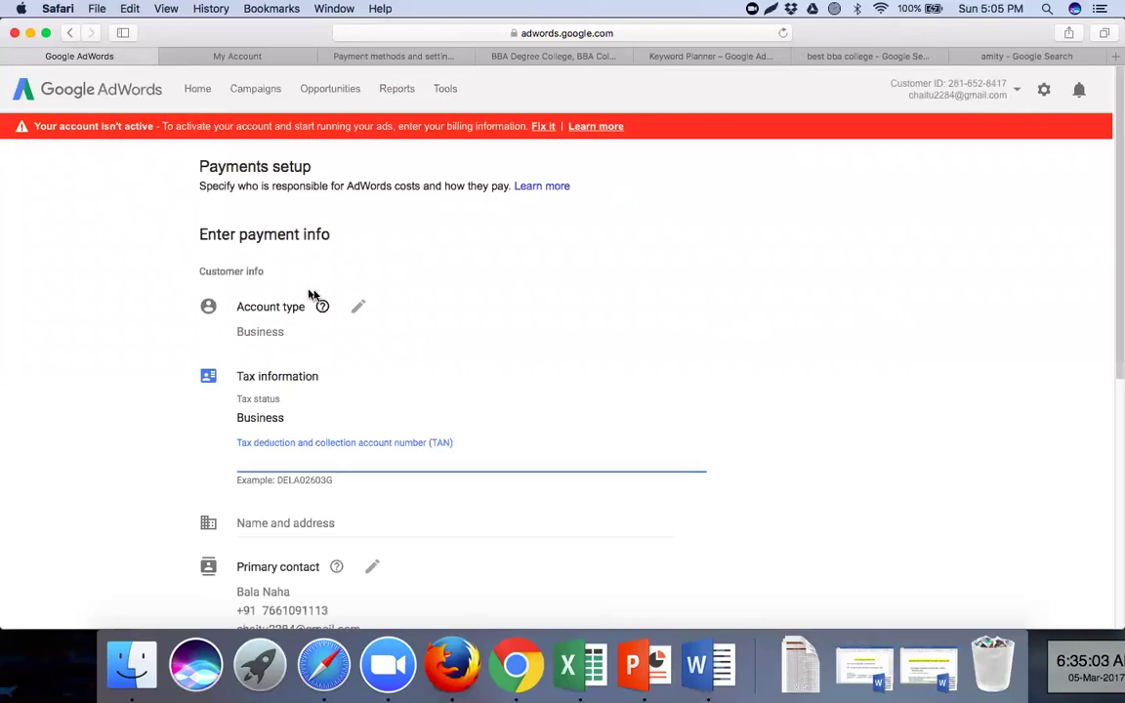
Set the payment profile's account type to Individual
{"action": "left_click", "coordinate": [359, 310]}
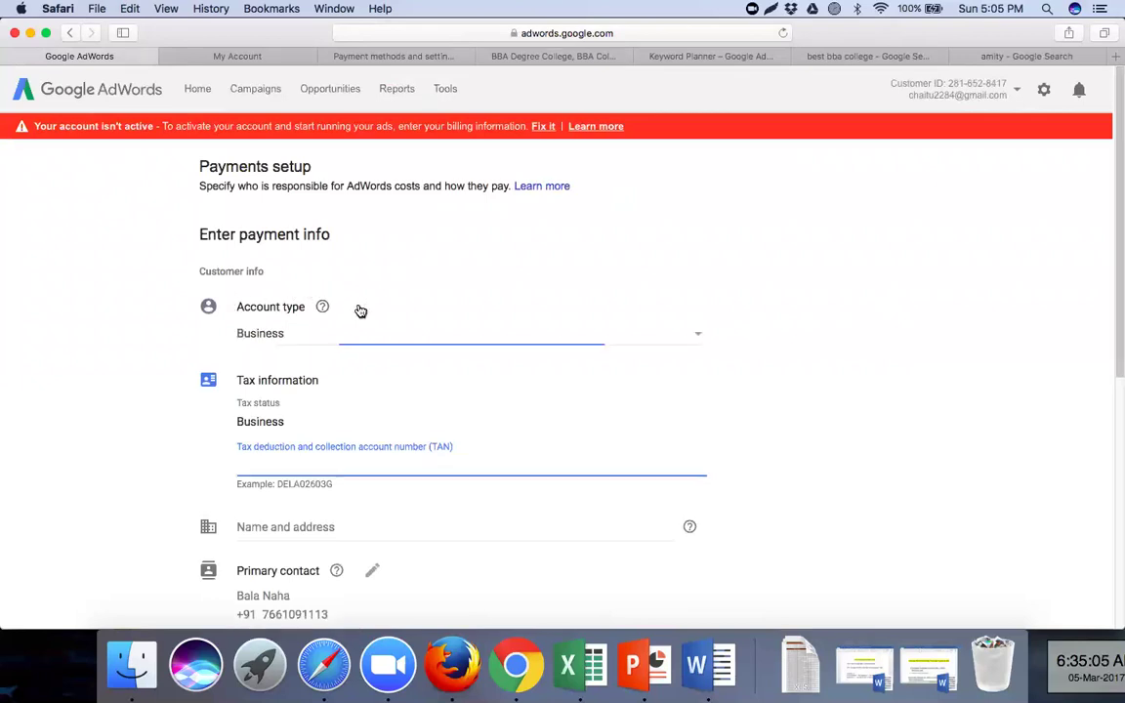
{"action": "left_click", "coordinate": [697, 337]}
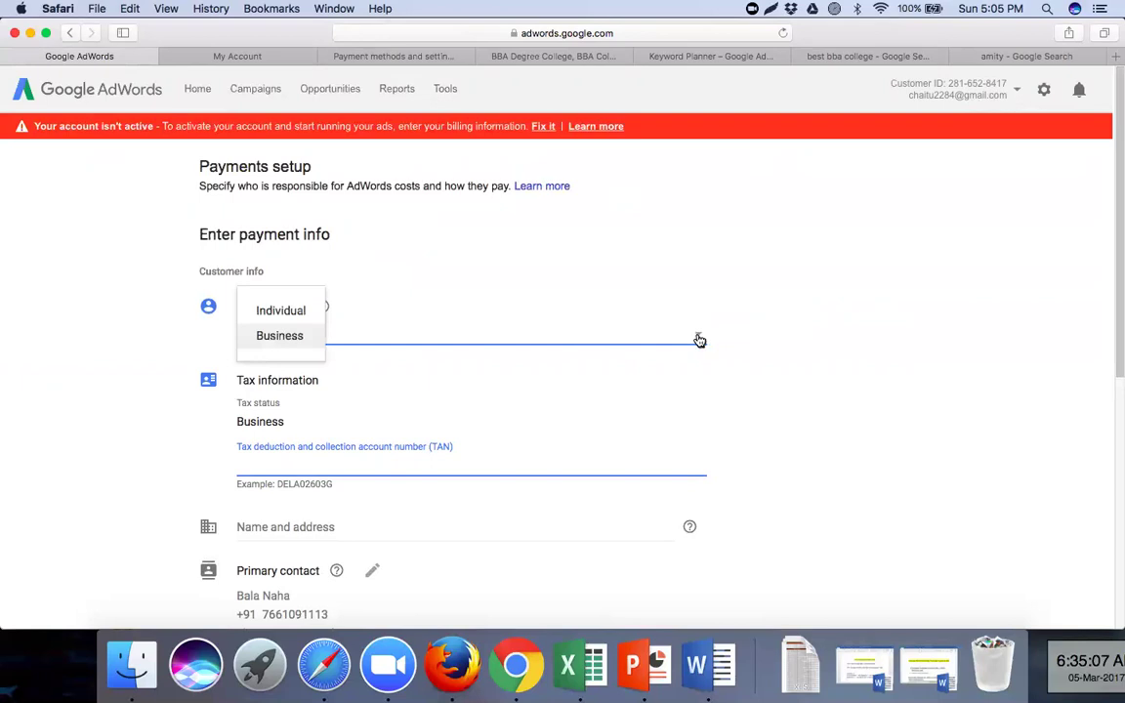
{"action": "left_click", "coordinate": [295, 313]}
{"action": "left_click", "coordinate": [107, 382]}
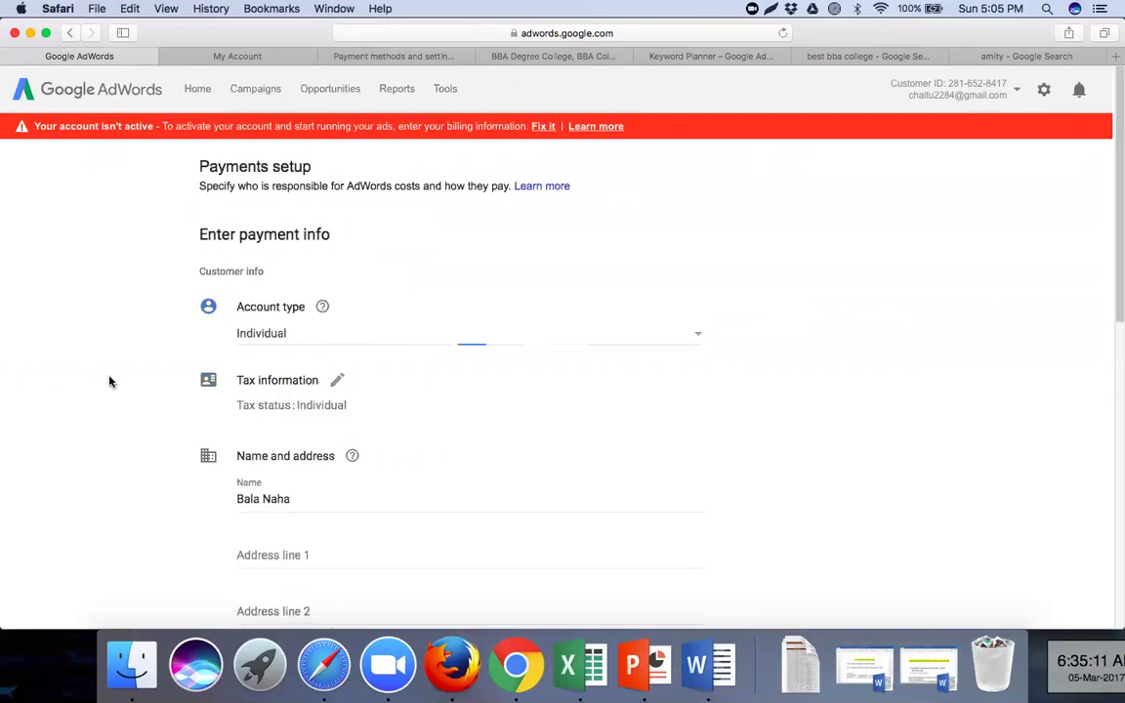
Edit the tax information, leaving the optional TAN field empty
{"action": "left_click", "coordinate": [337, 386]}
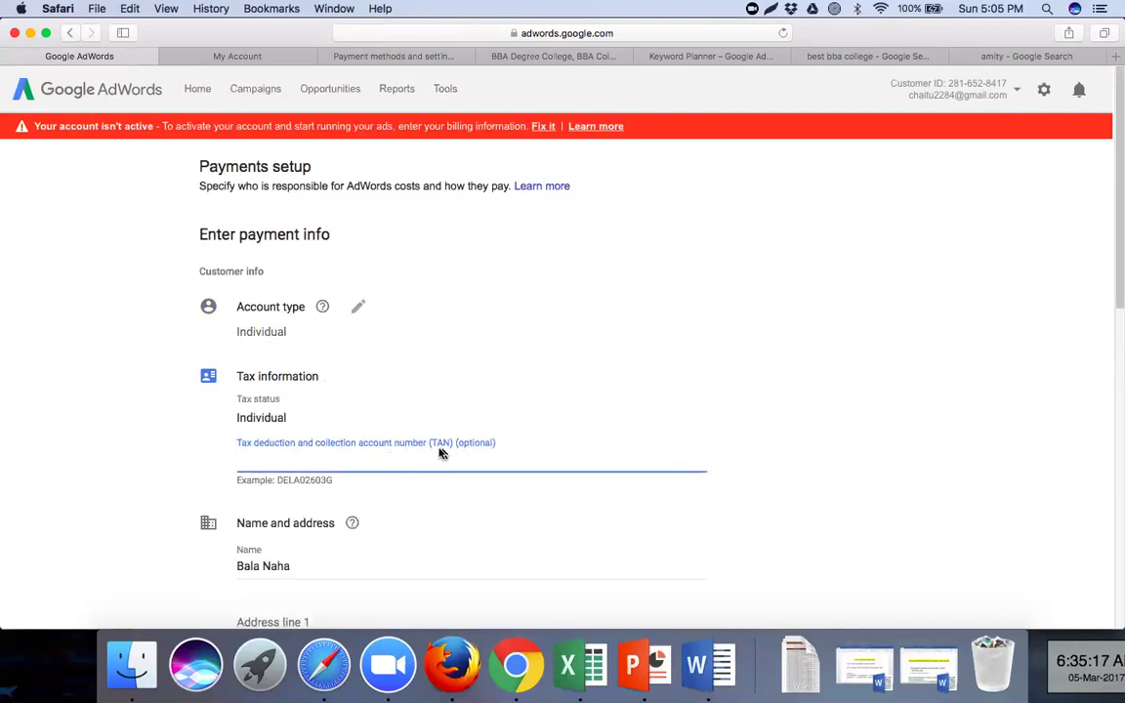
{"action": "left_click", "coordinate": [205, 438]}
{"action": "scroll", "coordinate": [205, 440], "scroll_direction": "down", "scroll_amount": 1}
{"action": "scroll", "coordinate": [205, 440], "scroll_direction": "down", "scroll_amount": 3}
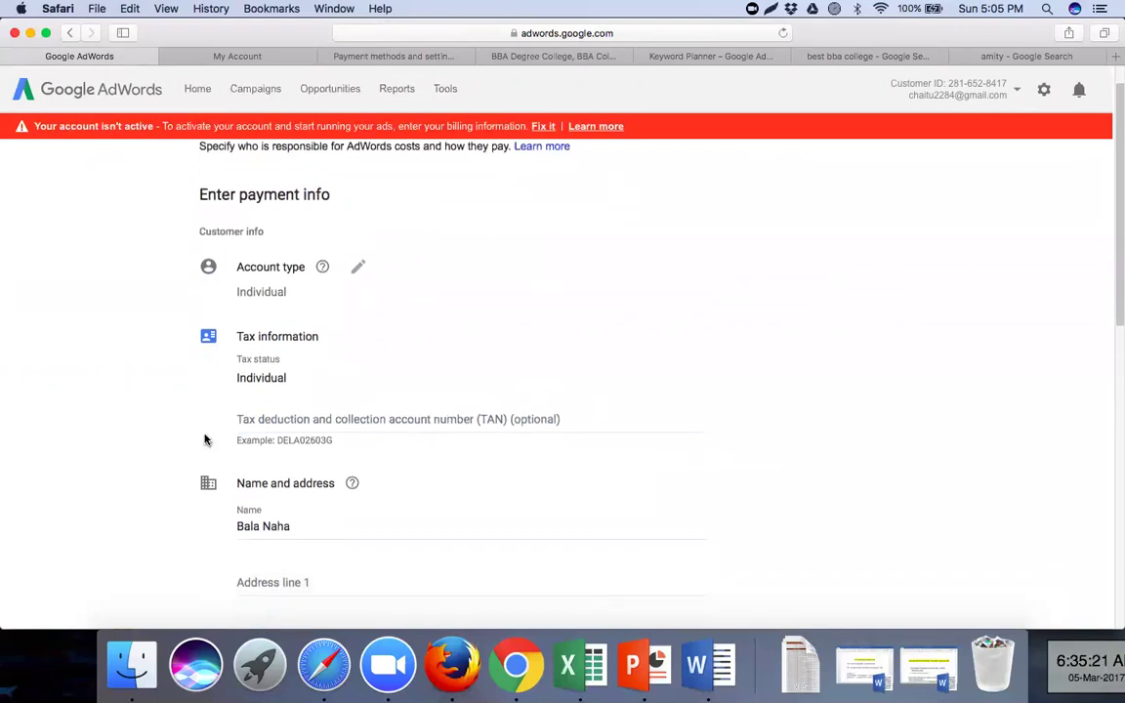
{"action": "left_click", "coordinate": [299, 385]}
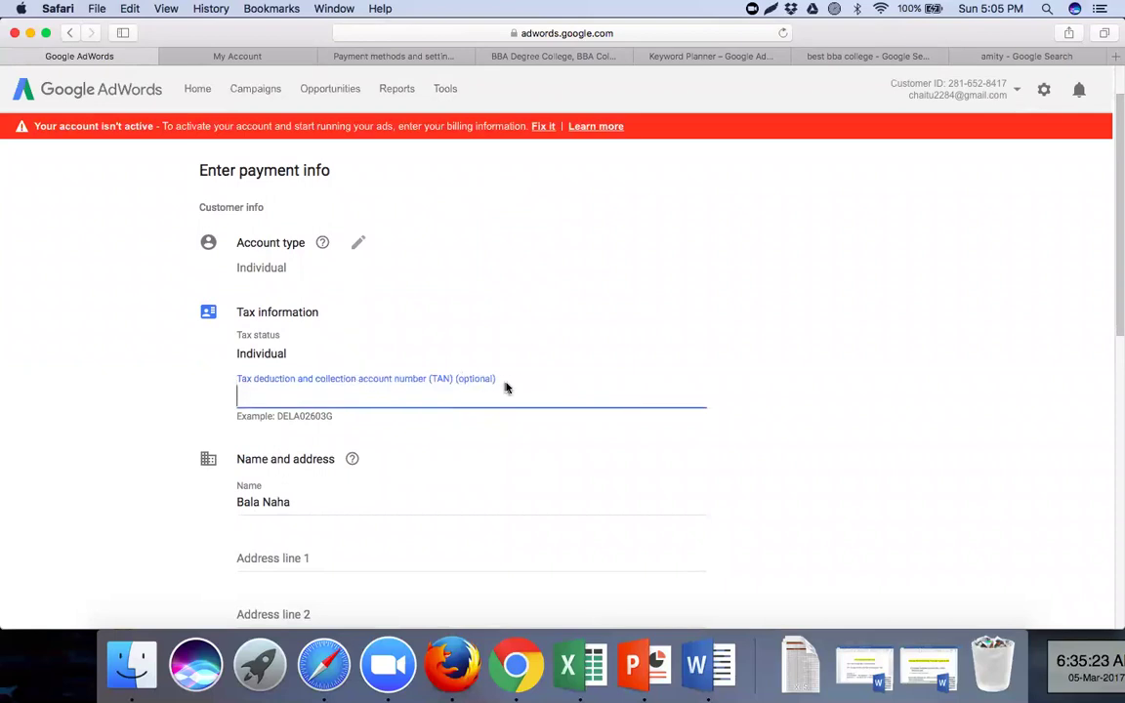
{"action": "left_click", "coordinate": [155, 402]}
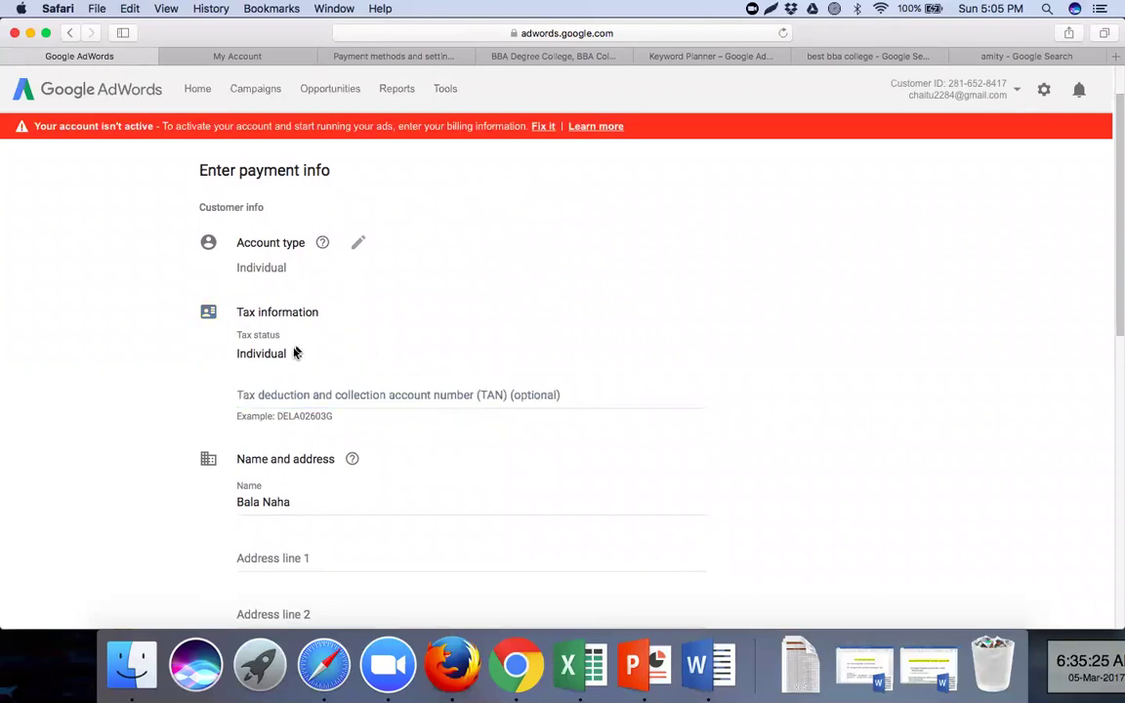
Change the account type to Business so the TAN becomes required
{"action": "left_click", "coordinate": [358, 250]}
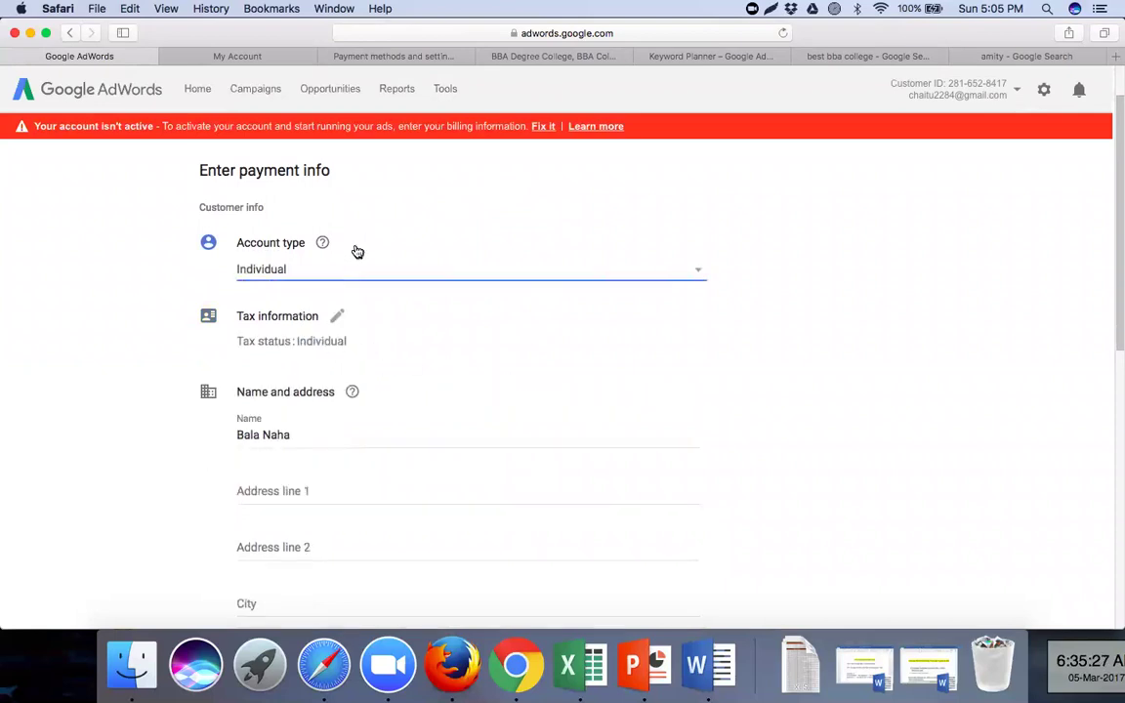
{"action": "left_click", "coordinate": [373, 271]}
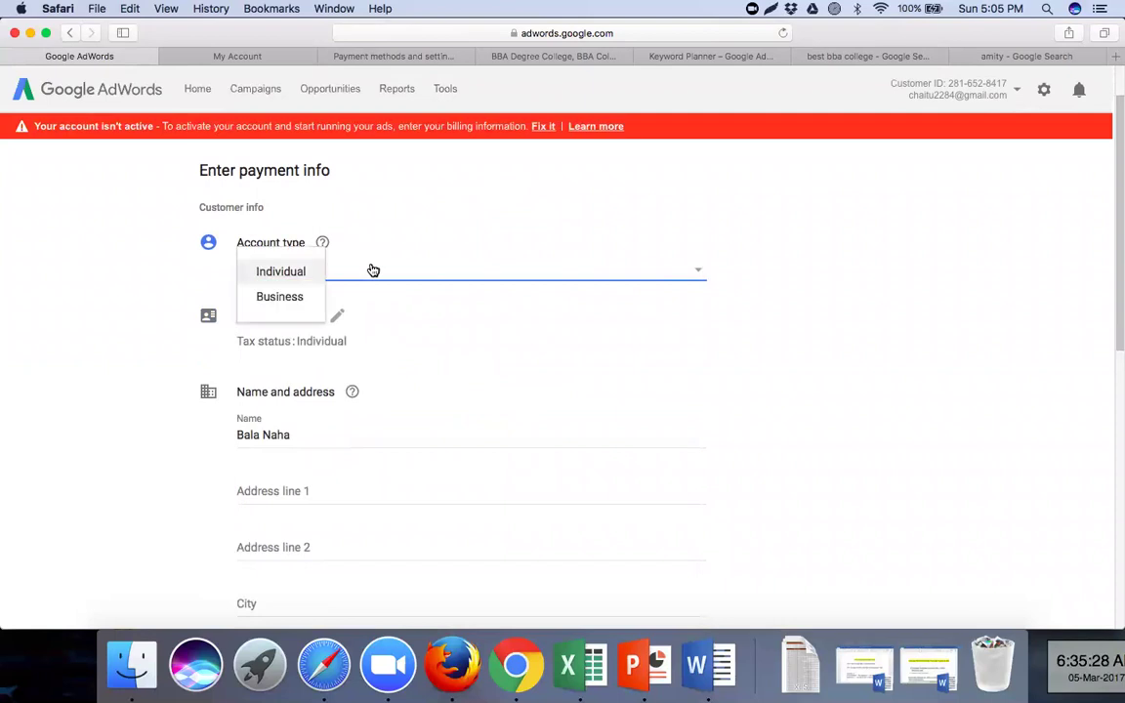
{"action": "left_click", "coordinate": [299, 296]}
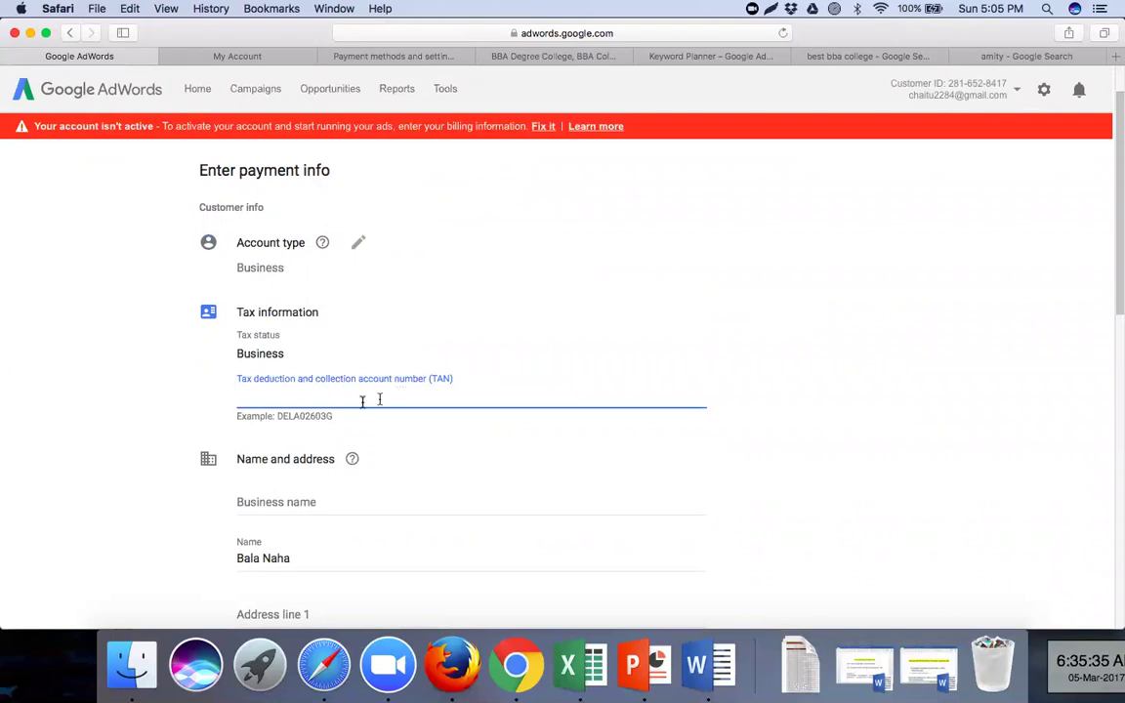
{"action": "left_click", "coordinate": [135, 421]}
{"action": "scroll", "coordinate": [135, 421], "scroll_direction": "down", "scroll_amount": 3}
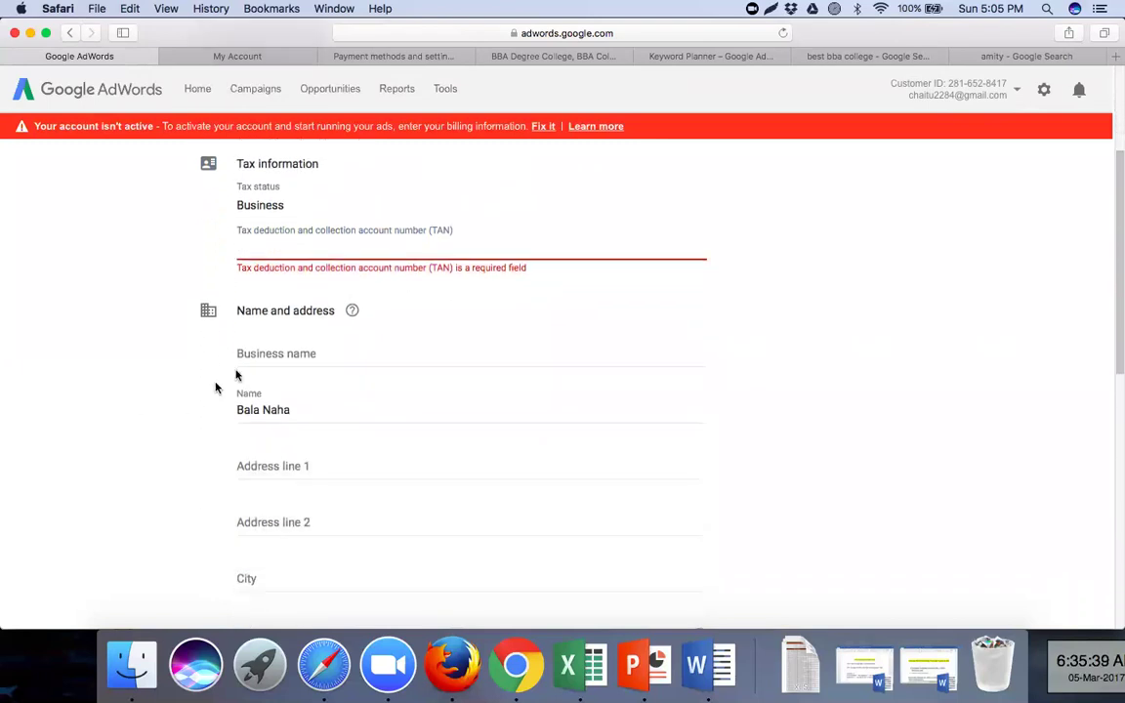
{"action": "scroll", "coordinate": [268, 426], "scroll_direction": "down", "scroll_amount": 3}
{"action": "scroll", "coordinate": [269, 426], "scroll_direction": "down", "scroll_amount": 5}
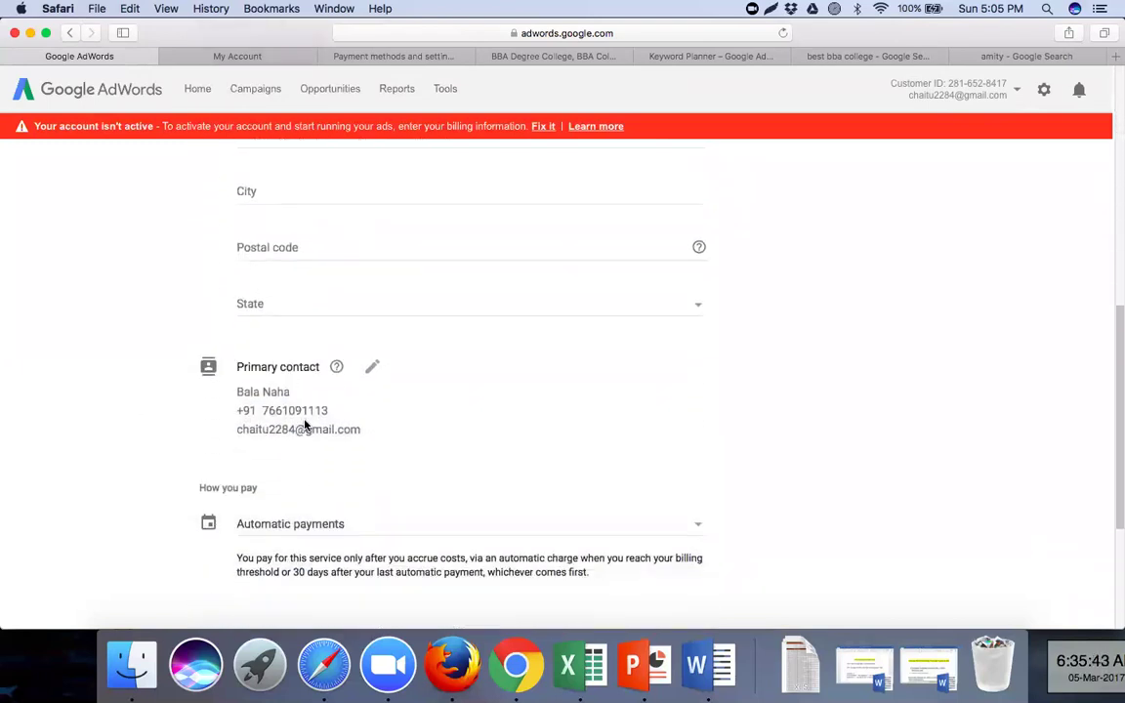
{"action": "scroll", "coordinate": [301, 427], "scroll_direction": "down", "scroll_amount": 3}
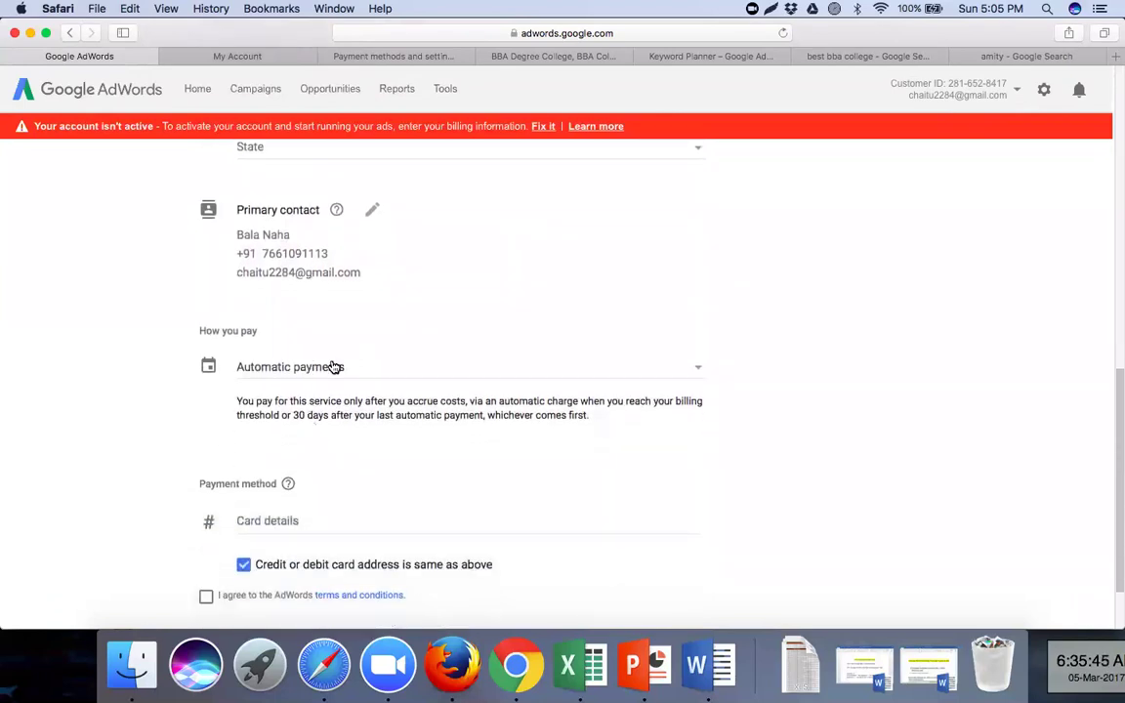
{"action": "left_click", "coordinate": [333, 370]}
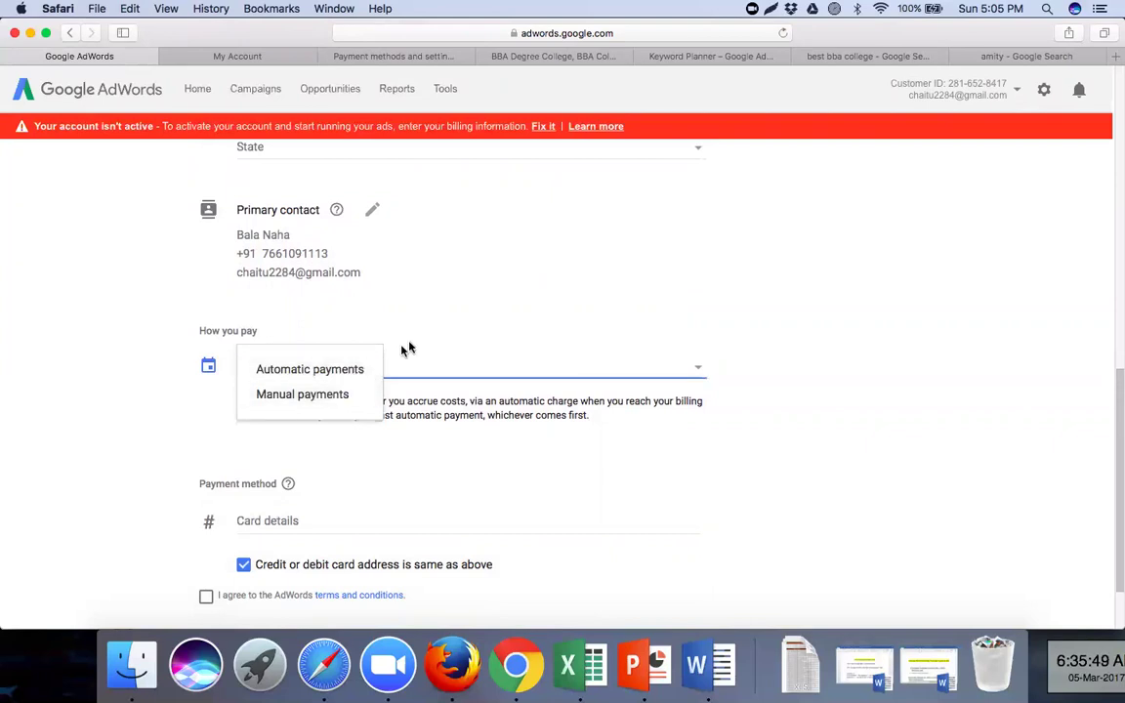
{"action": "left_click", "coordinate": [453, 320]}
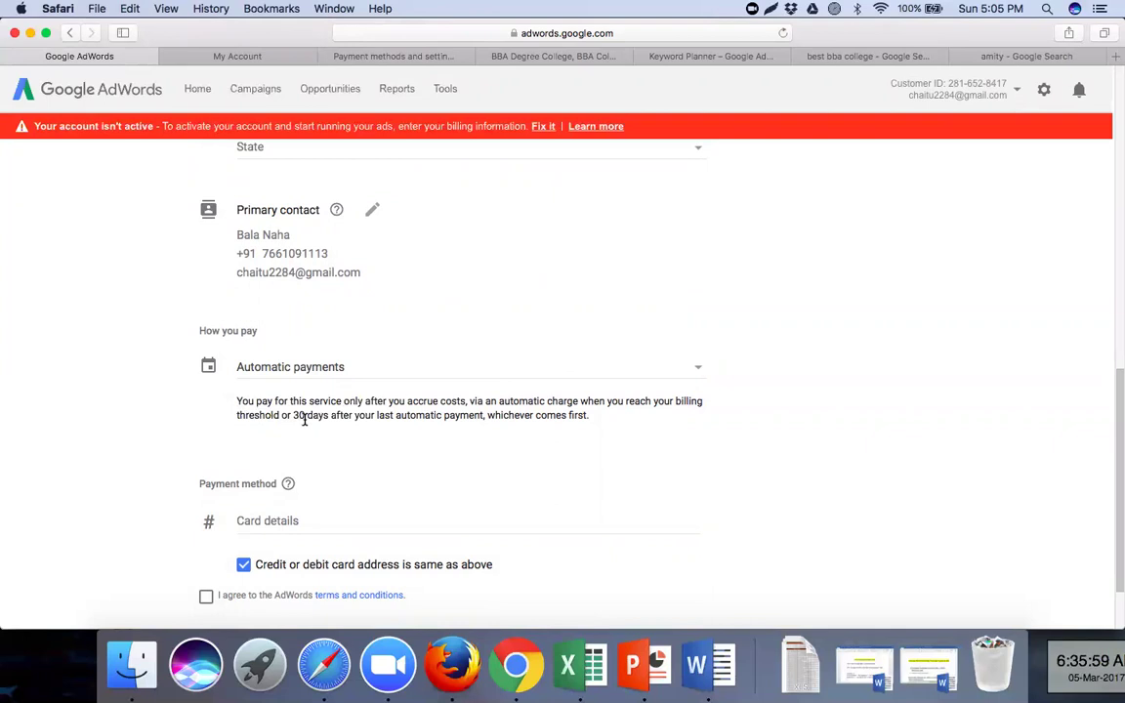
{"action": "scroll", "coordinate": [200, 428], "scroll_direction": "down", "scroll_amount": 3}
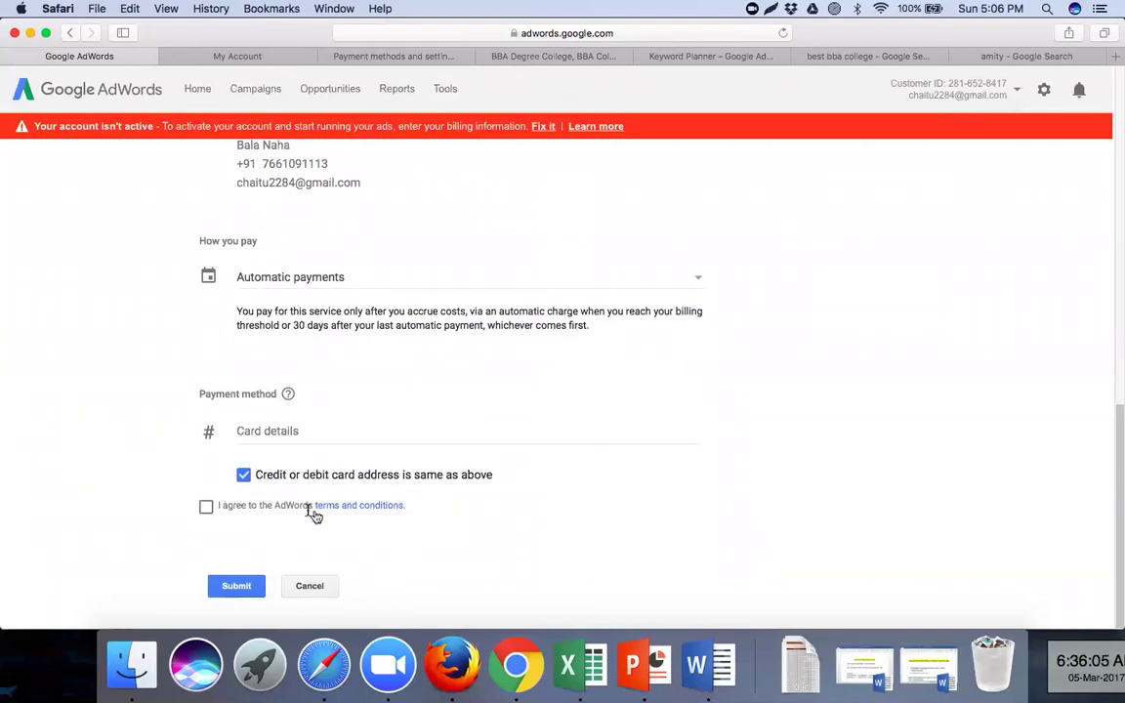
{"action": "scroll", "coordinate": [323, 478], "scroll_direction": "up", "scroll_amount": 10}
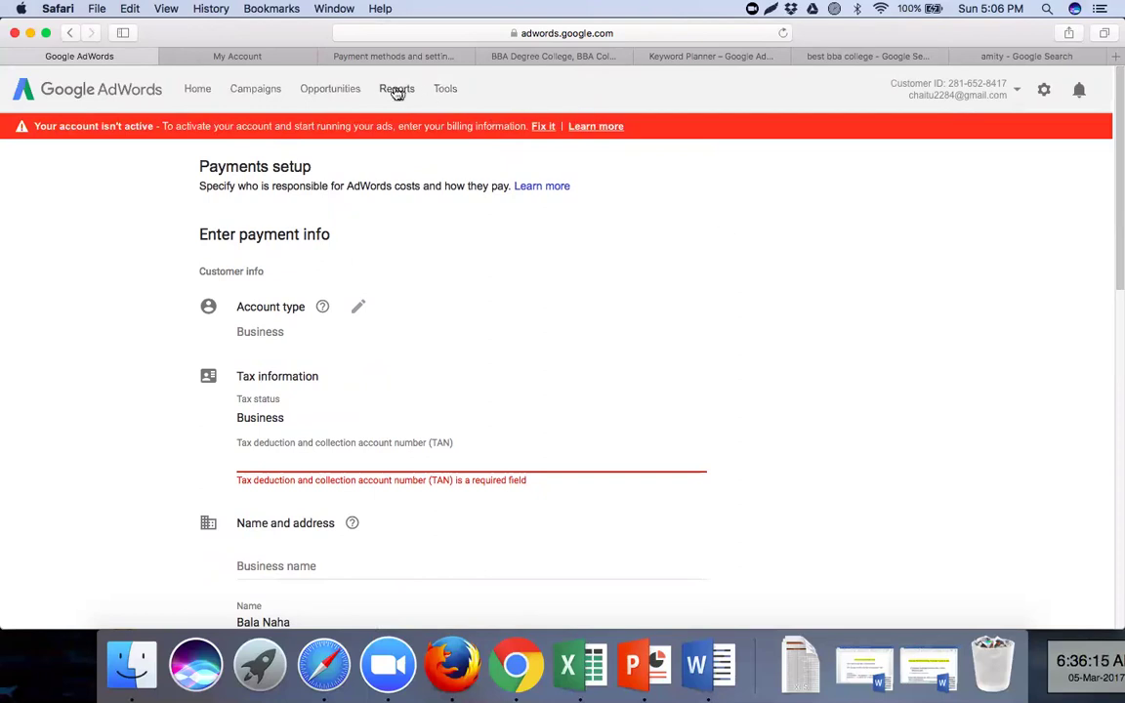
Go to the All campaigns overview, then switch to the Pay Per Click slide deck
{"action": "left_click", "coordinate": [242, 94]}
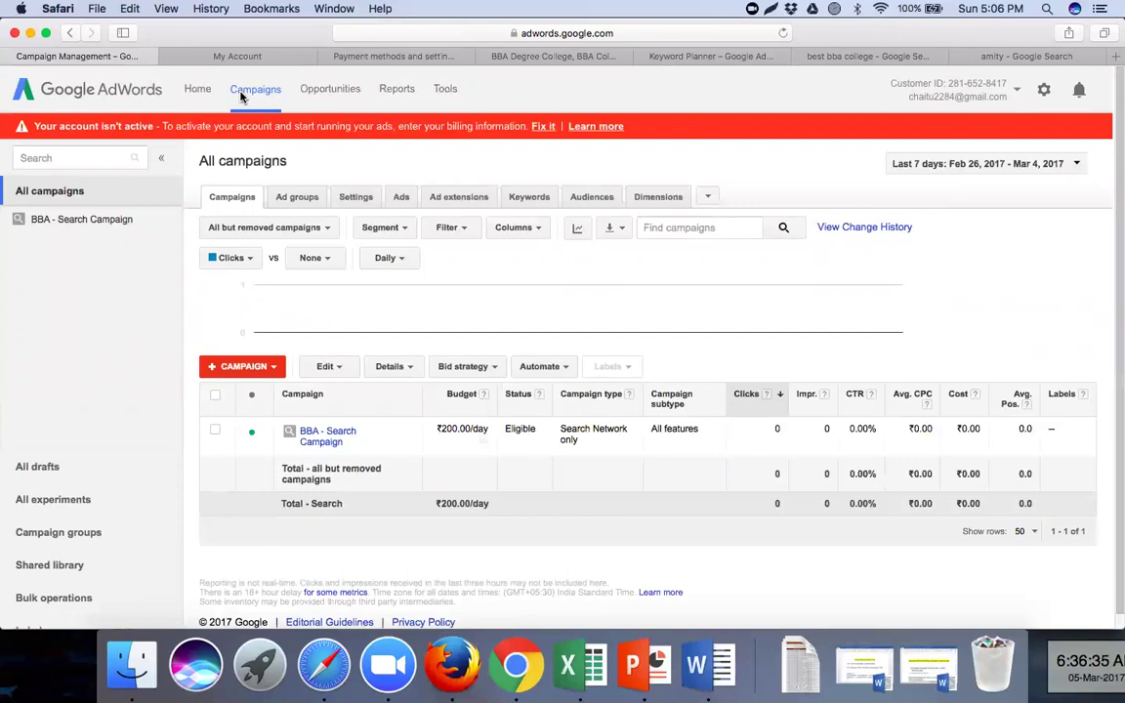
{"action": "left_click", "coordinate": [532, 667]}
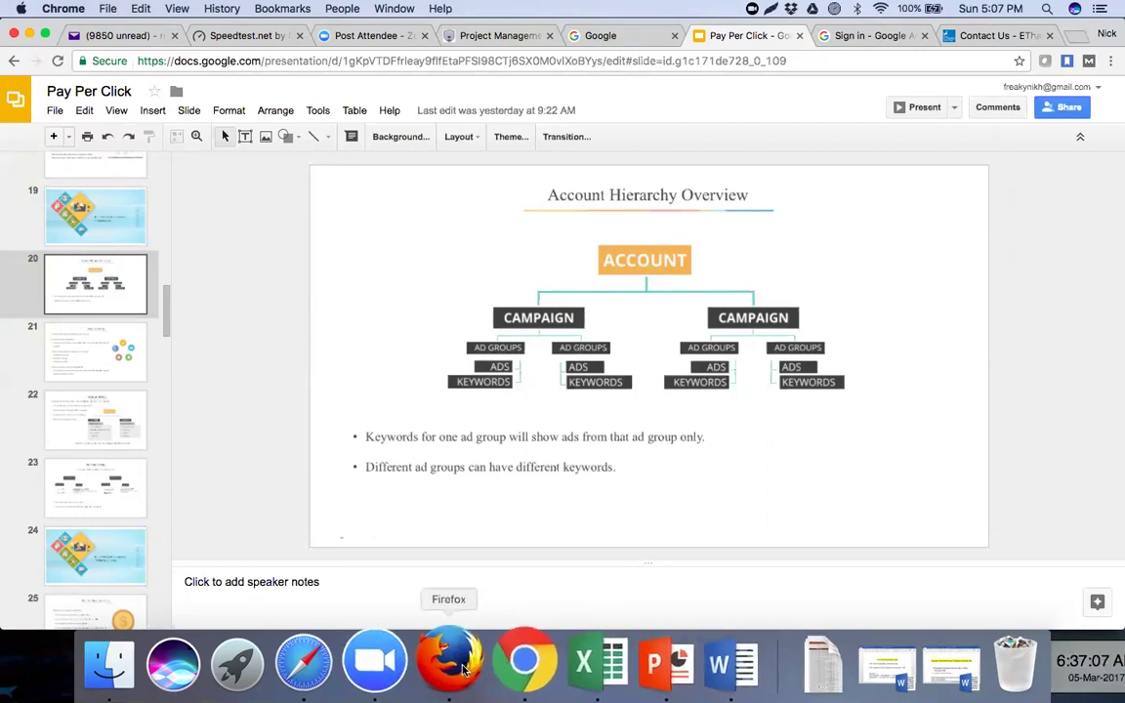
Bring the Safari window with the AdWords Campaigns page back to the front
{"action": "left_click", "coordinate": [332, 672]}
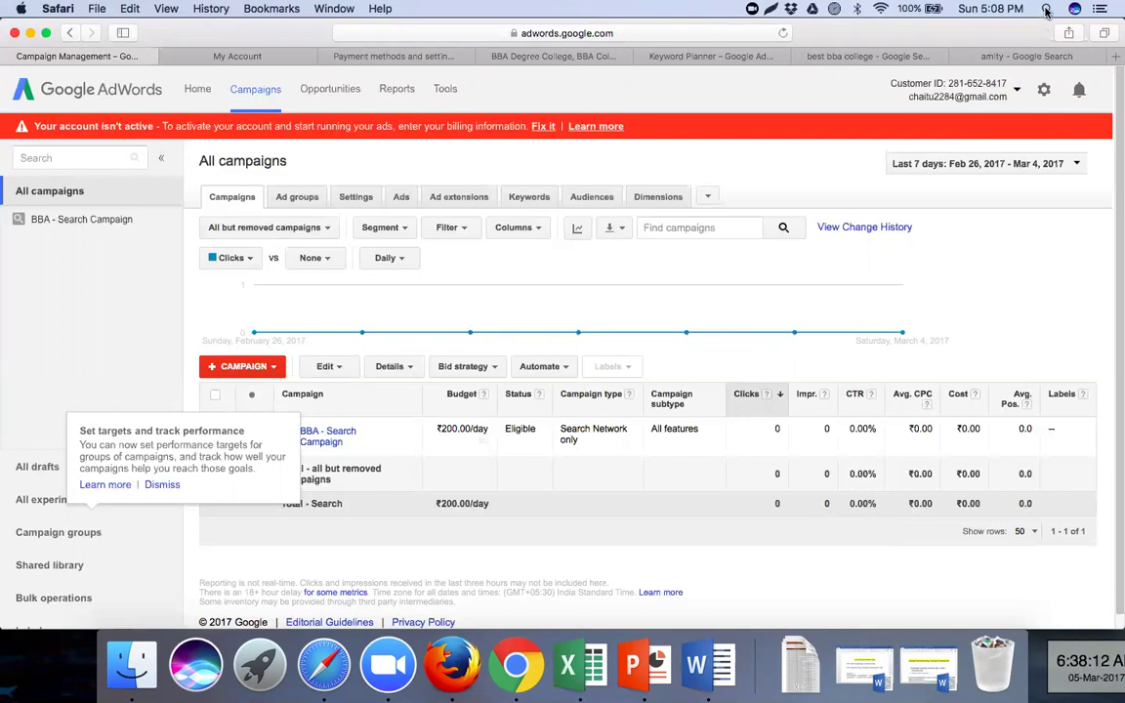
Launch the Stickies app through system search
{"action": "left_click", "coordinate": [1045, 10]}
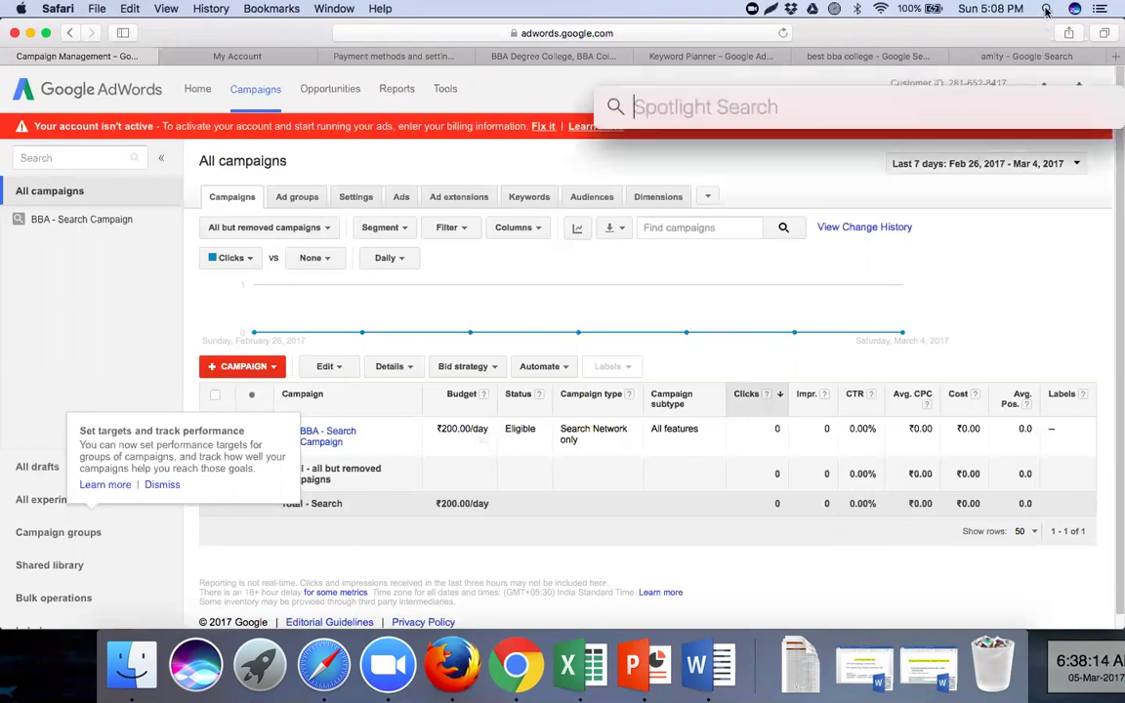
{"action": "type", "text": "sti"}
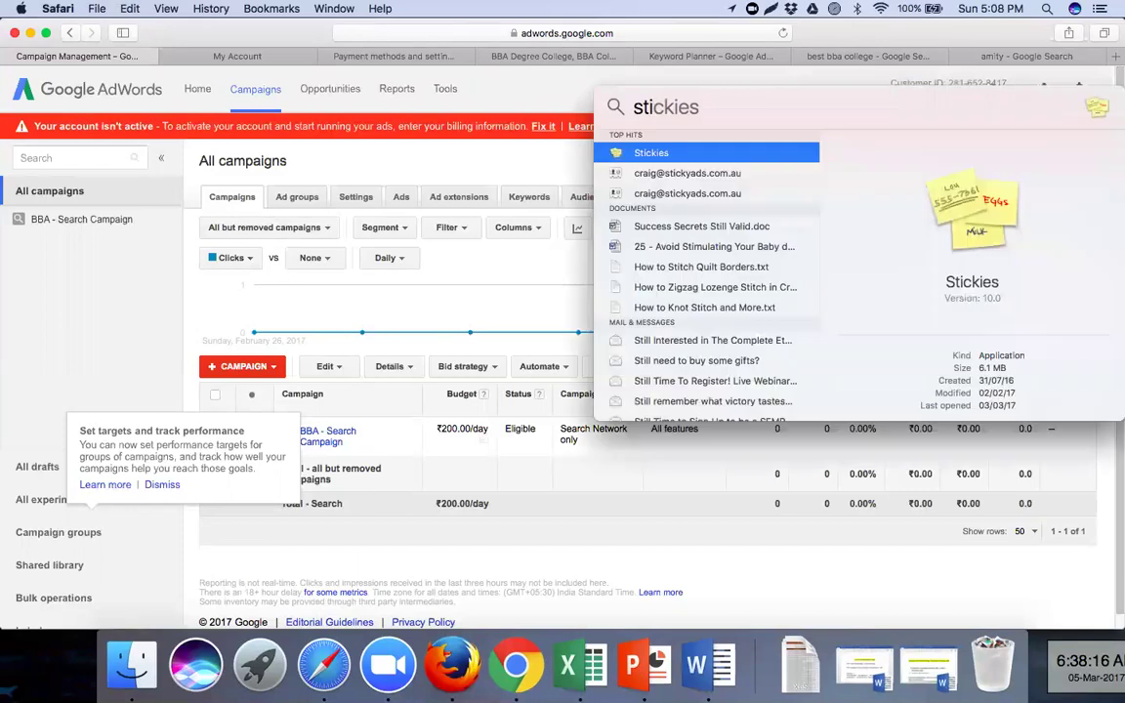
{"action": "type", "text": "ckies"}
{"action": "key", "text": "Return"}
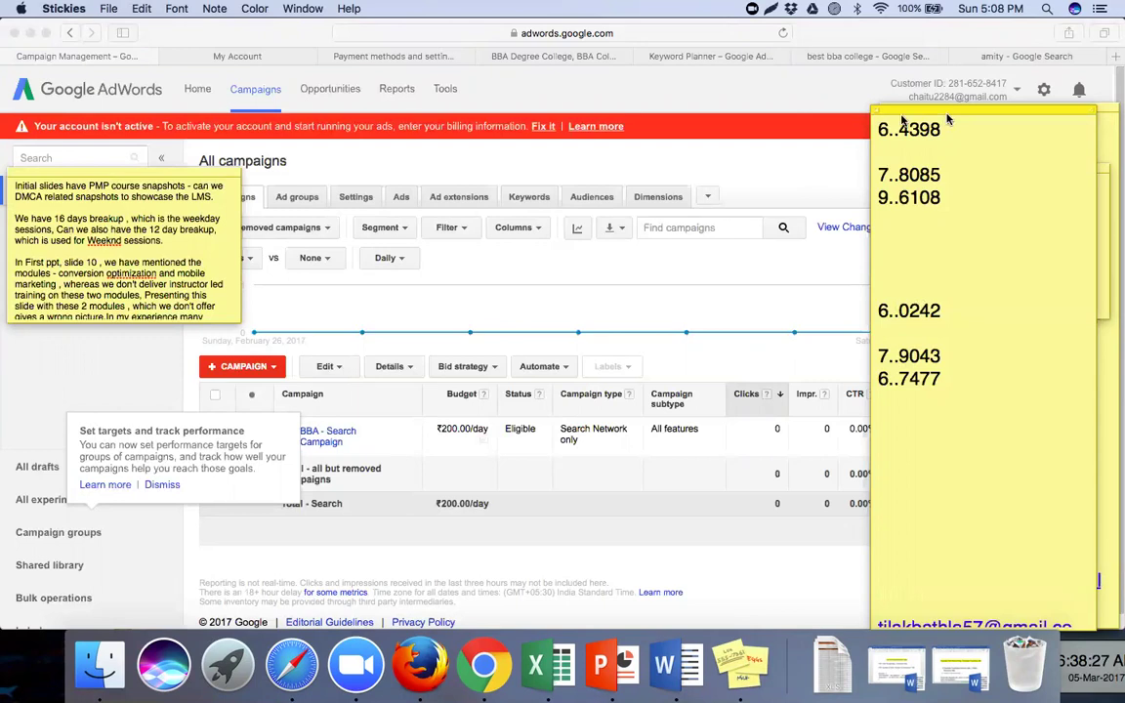
Rearrange the sticky notes and bring the tall numbers note to the front
{"action": "left_click_drag", "start_coordinate": [947, 119], "coordinate": [617, 89]}
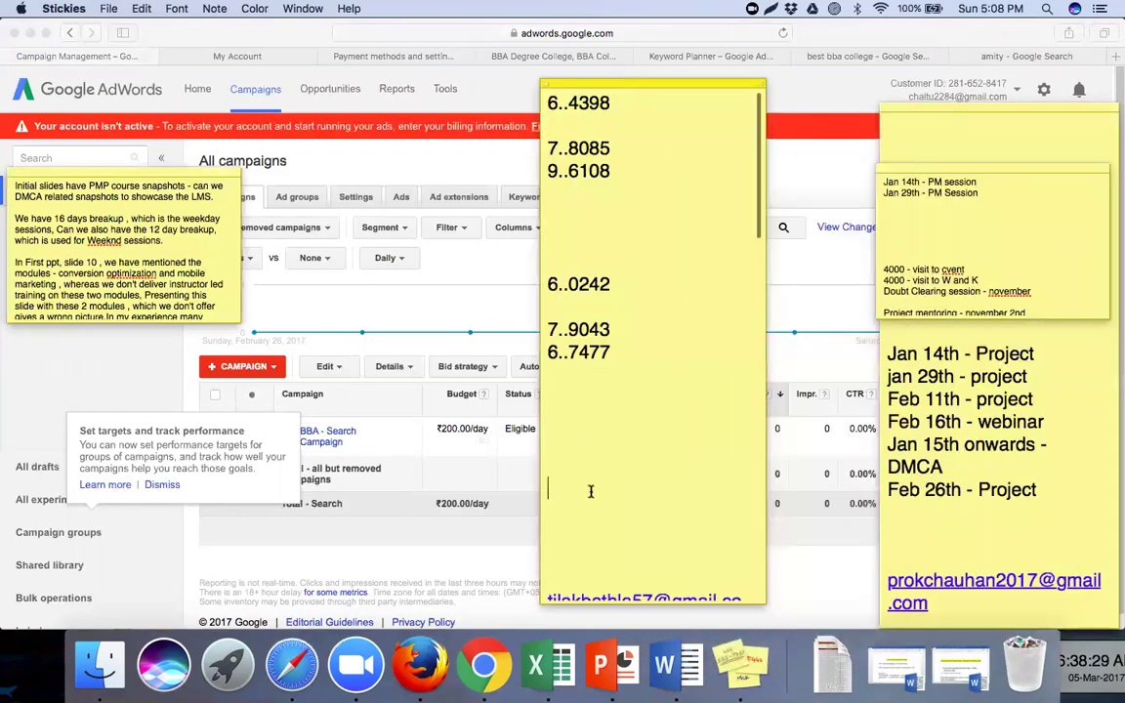
{"action": "scroll", "coordinate": [590, 491], "scroll_direction": "down", "scroll_amount": 10}
{"action": "scroll", "coordinate": [590, 491], "scroll_direction": "down", "scroll_amount": 10}
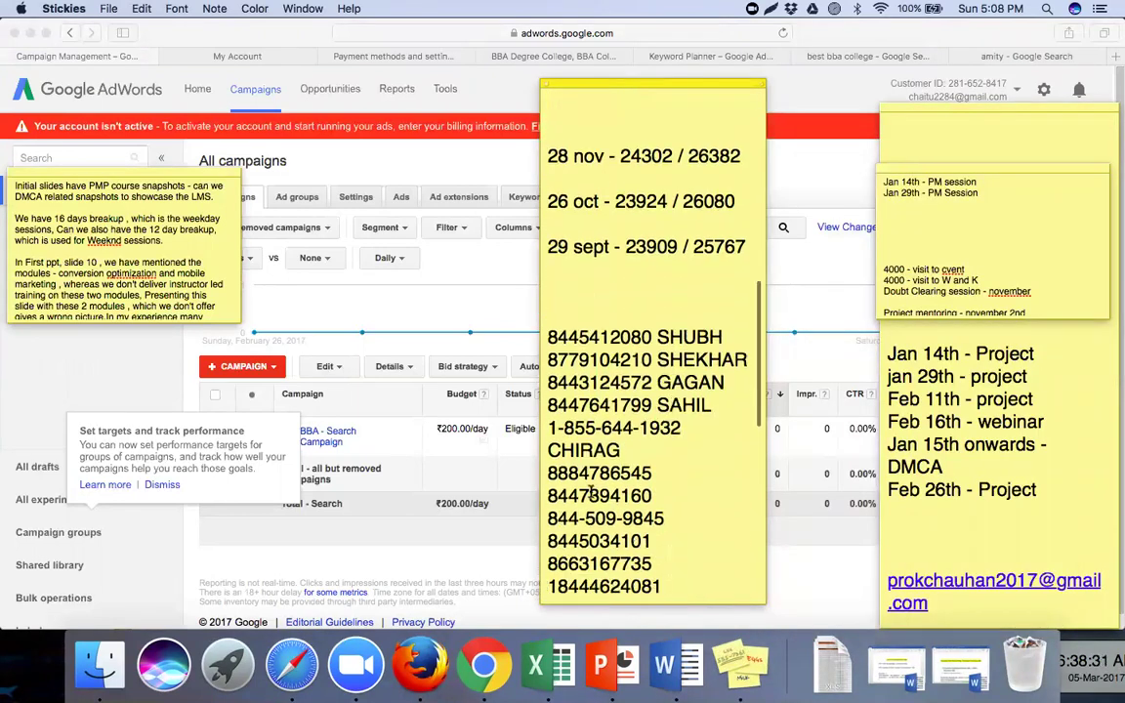
{"action": "scroll", "coordinate": [590, 491], "scroll_direction": "down", "scroll_amount": 15}
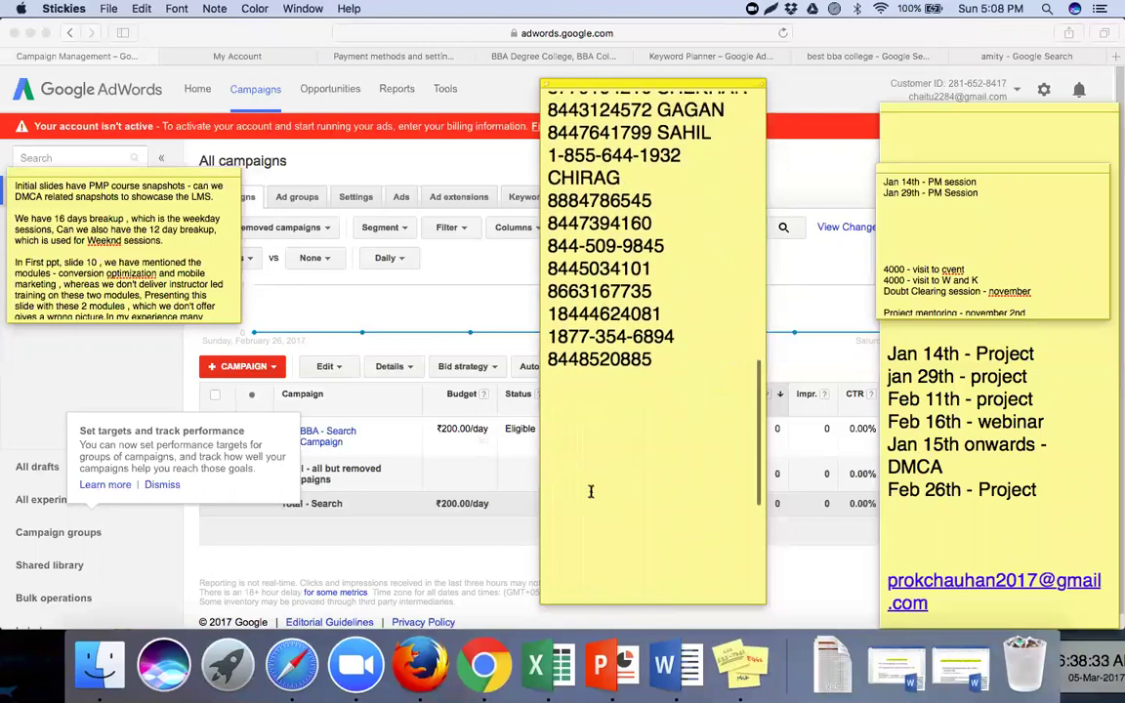
{"action": "scroll", "coordinate": [589, 491], "scroll_direction": "up", "scroll_amount": 20}
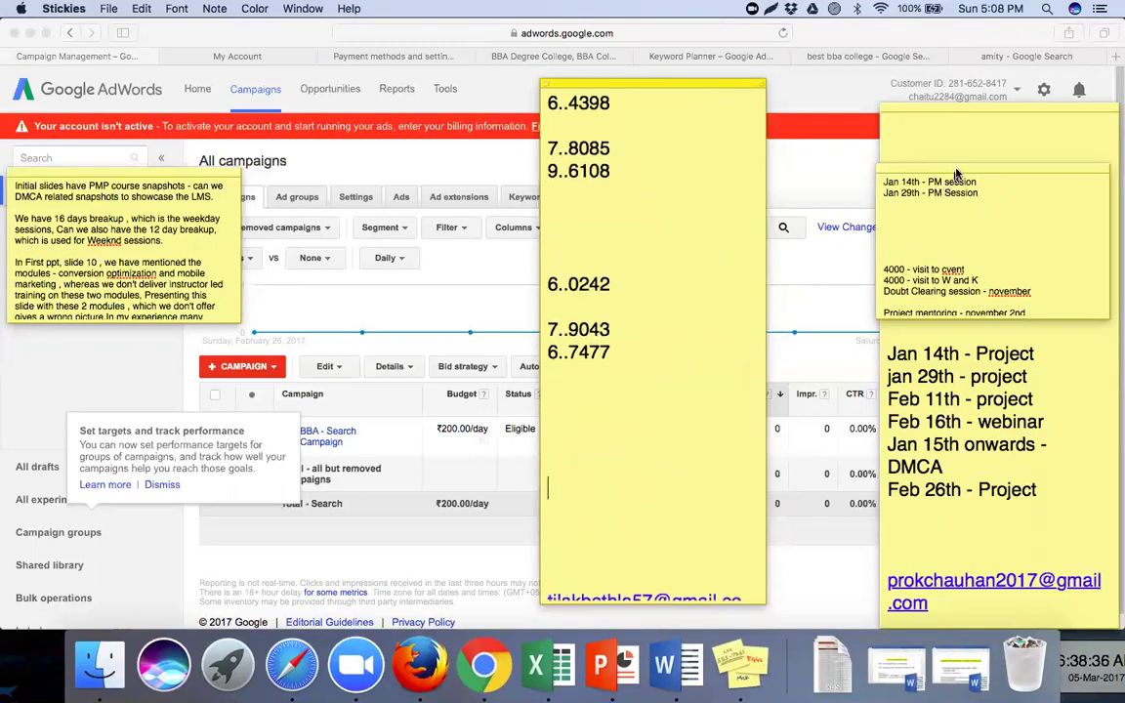
{"action": "left_click_drag", "start_coordinate": [947, 174], "coordinate": [618, 167]}
{"action": "left_click", "coordinate": [955, 230]}
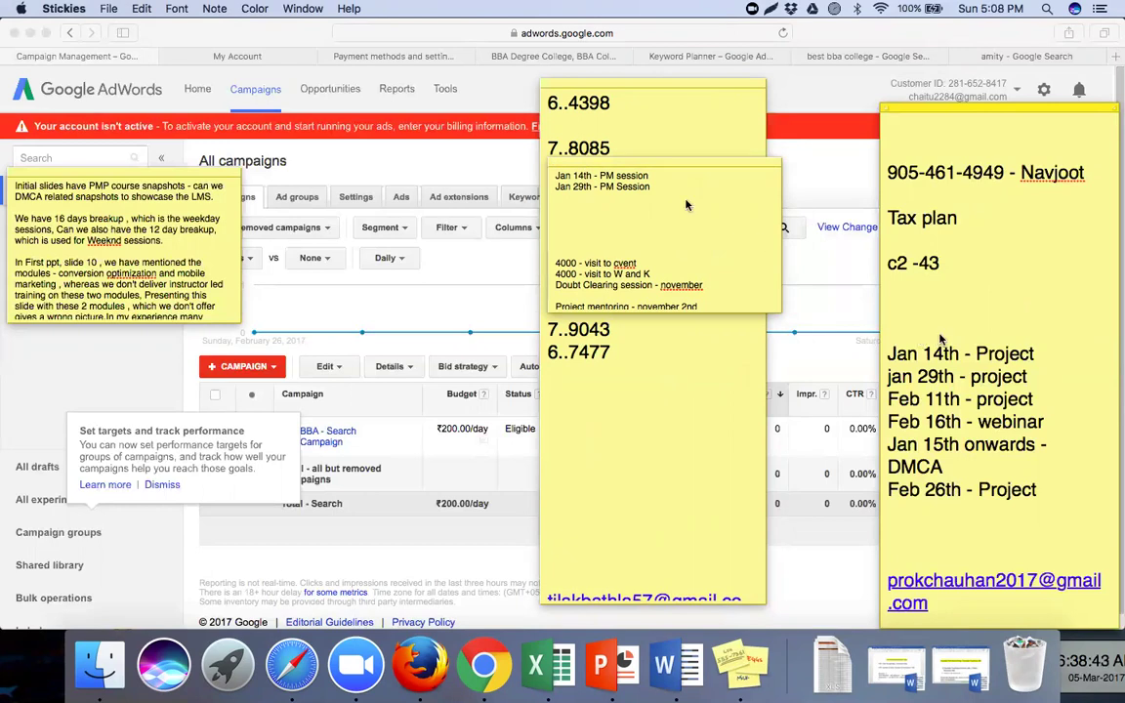
{"action": "left_click", "coordinate": [599, 179]}
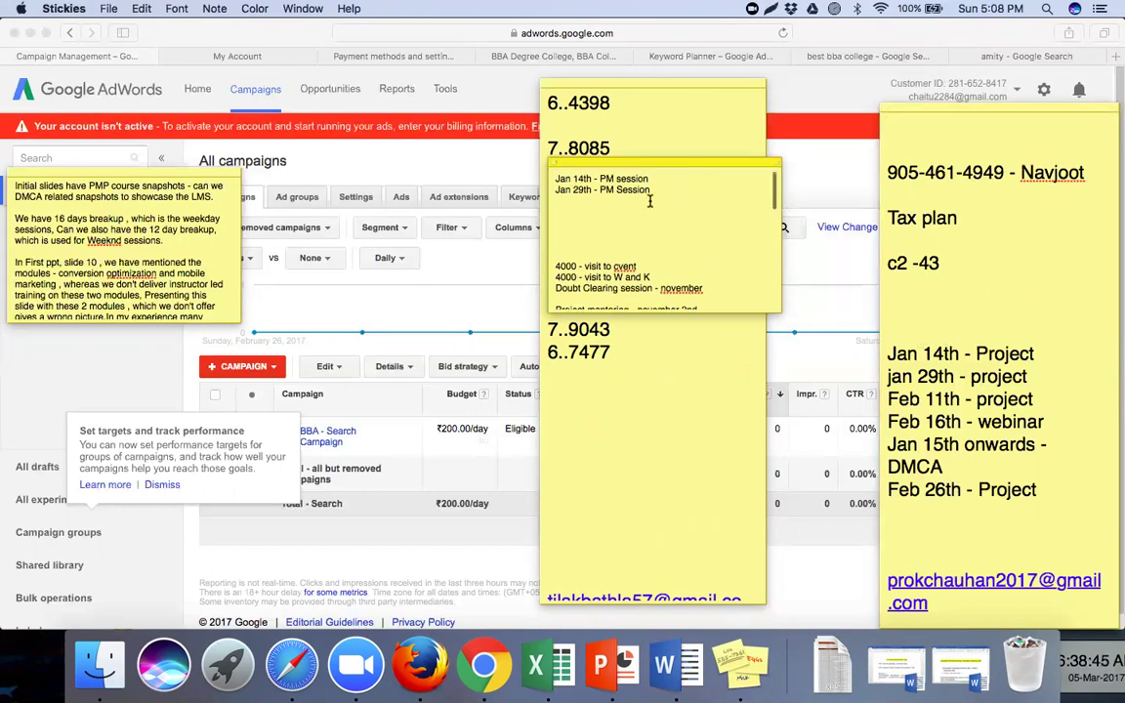
{"action": "scroll", "coordinate": [649, 200], "scroll_direction": "down", "scroll_amount": 10}
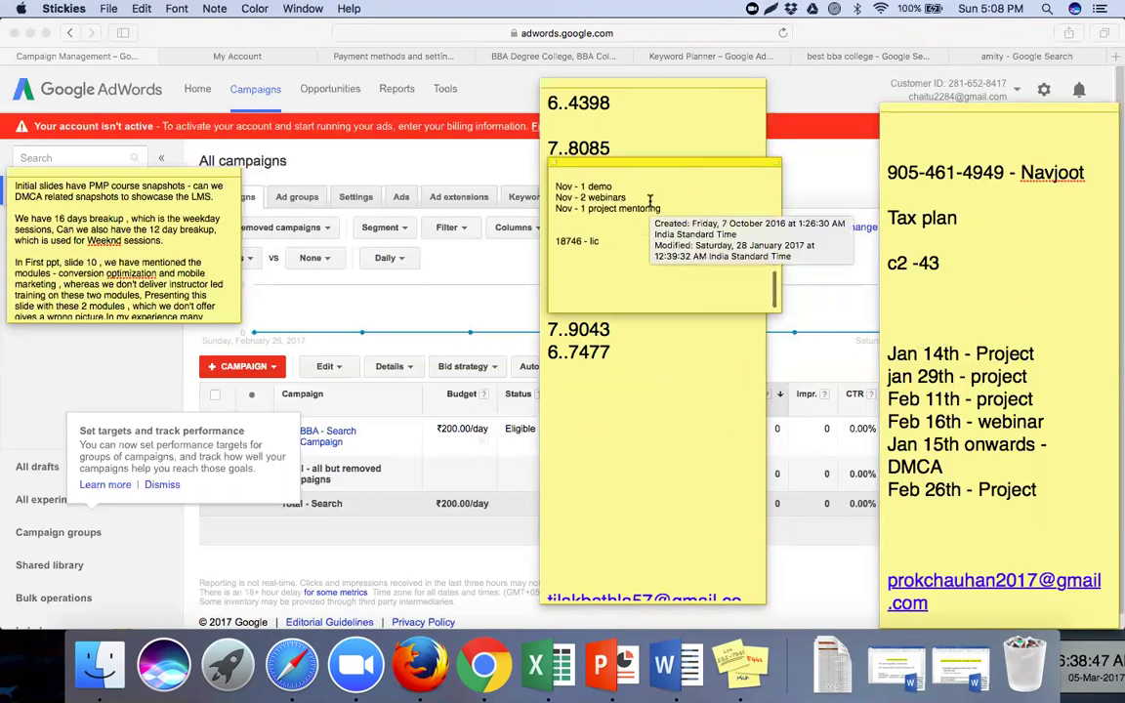
{"action": "left_click", "coordinate": [570, 347]}
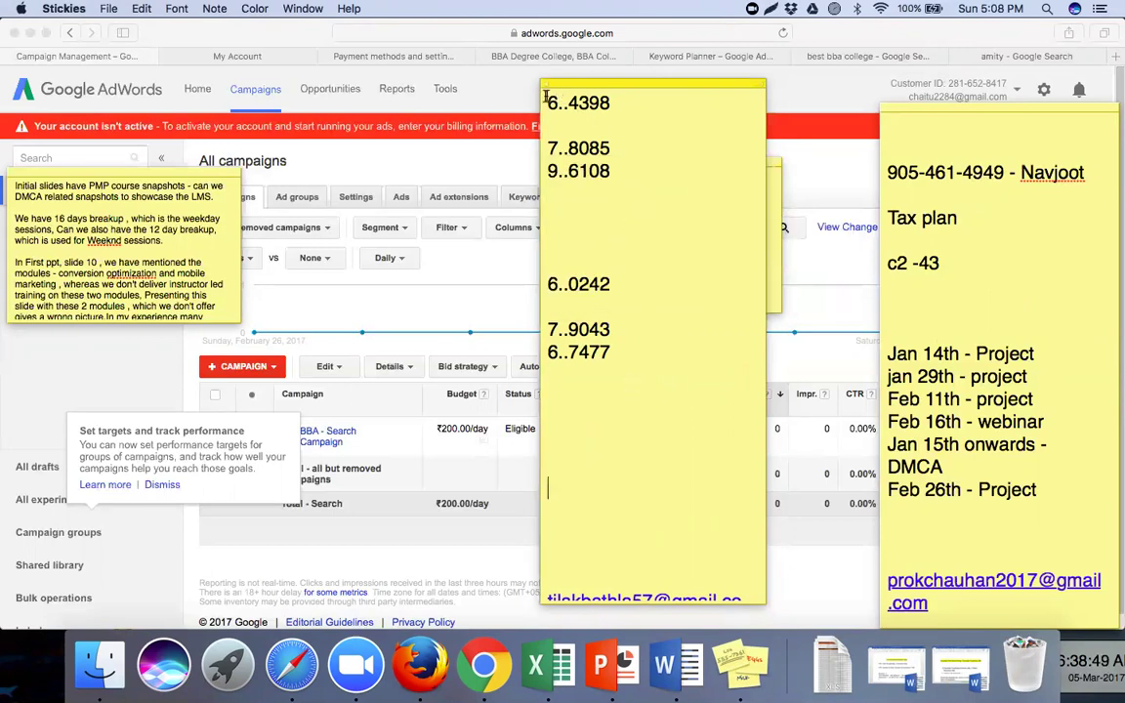
Add a 'Coupon for' heading to the note and paste the login details below it
{"action": "key", "text": "Return"}
{"action": "key", "text": "Return"}
{"action": "key", "text": "Return"}
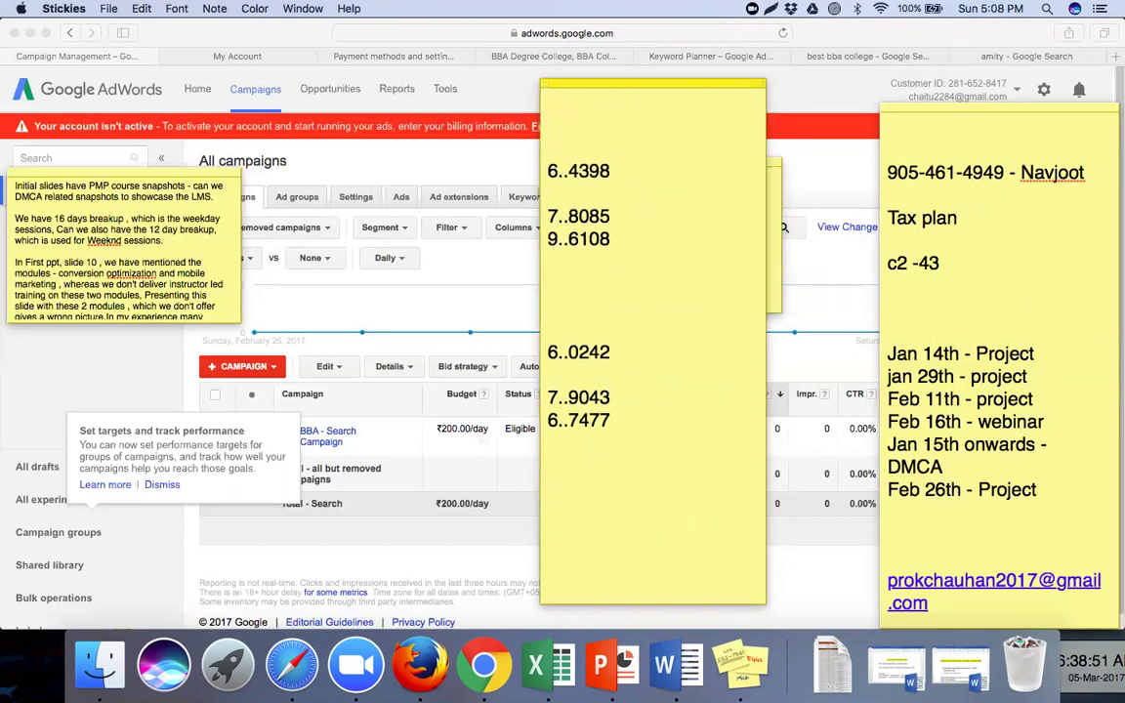
{"action": "left_click", "coordinate": [548, 104]}
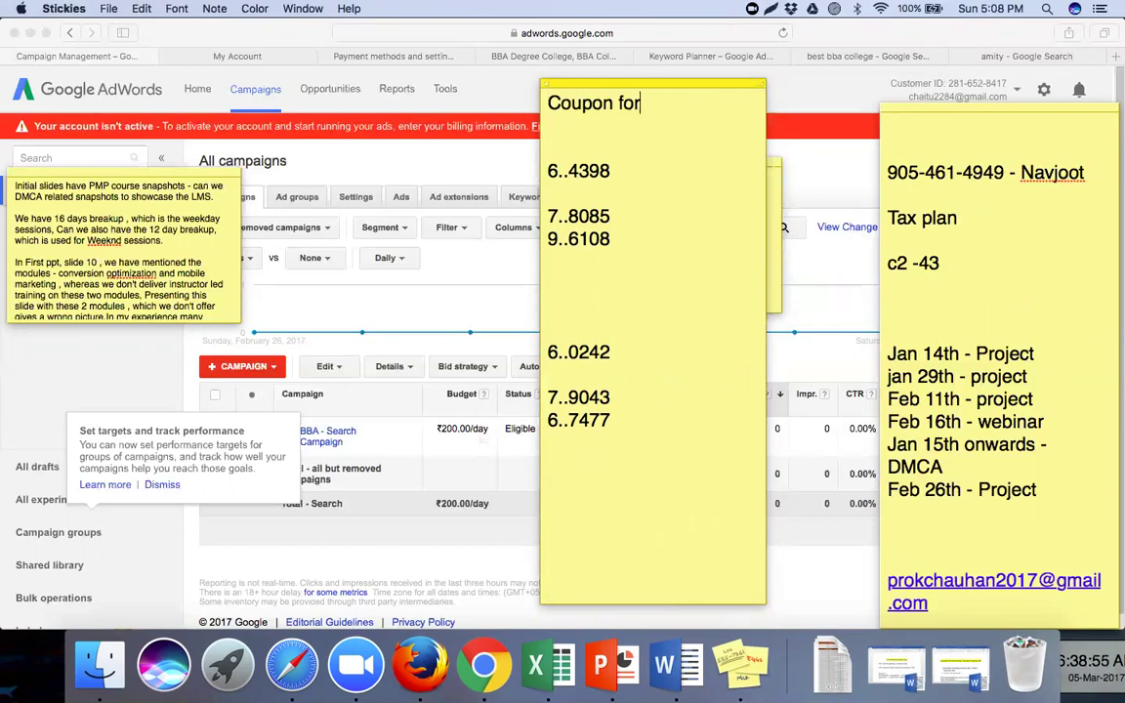
{"action": "key", "text": "Return"}
{"action": "key", "text": "Return"}
Change the heading to 'Adwords Coupon for' and add a blank line above the numbers
{"action": "left_click", "coordinate": [548, 102]}
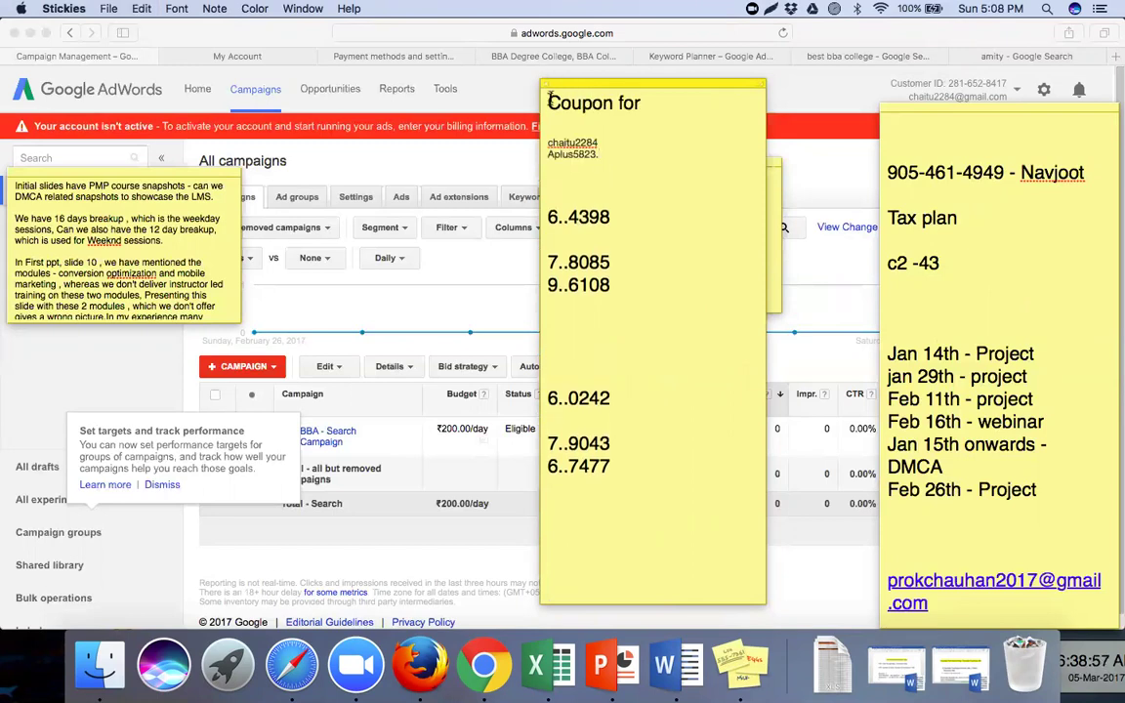
{"action": "type", "text": "Adwords"}
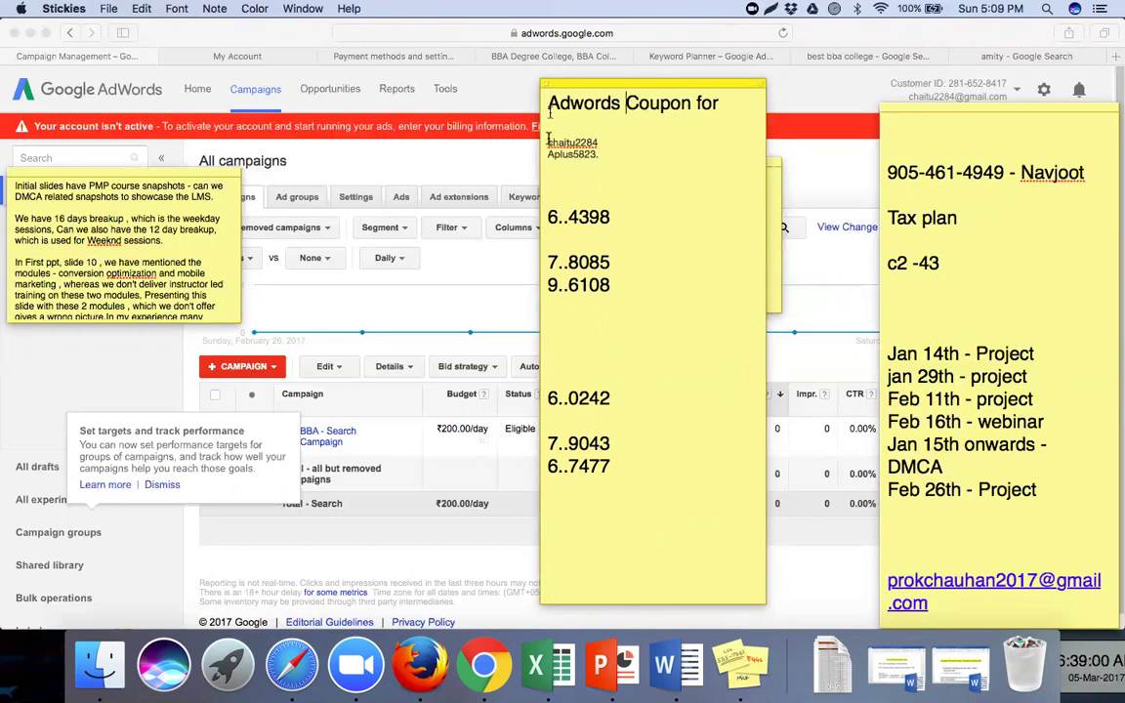
{"action": "key", "text": "Down"}
{"action": "key", "text": "Delete"}
{"action": "key", "text": "Down"}
{"action": "key", "text": "Down"}
{"action": "key", "text": "Down"}
{"action": "key", "text": "Return"}
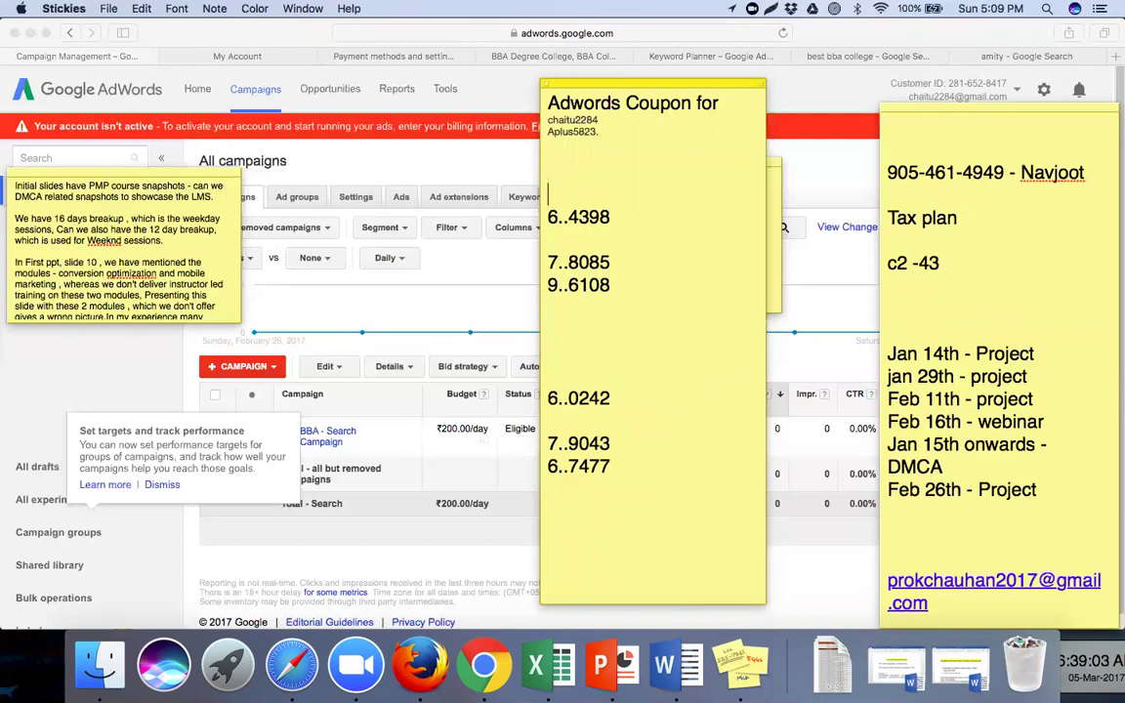
{"action": "left_click", "coordinate": [415, 171]}
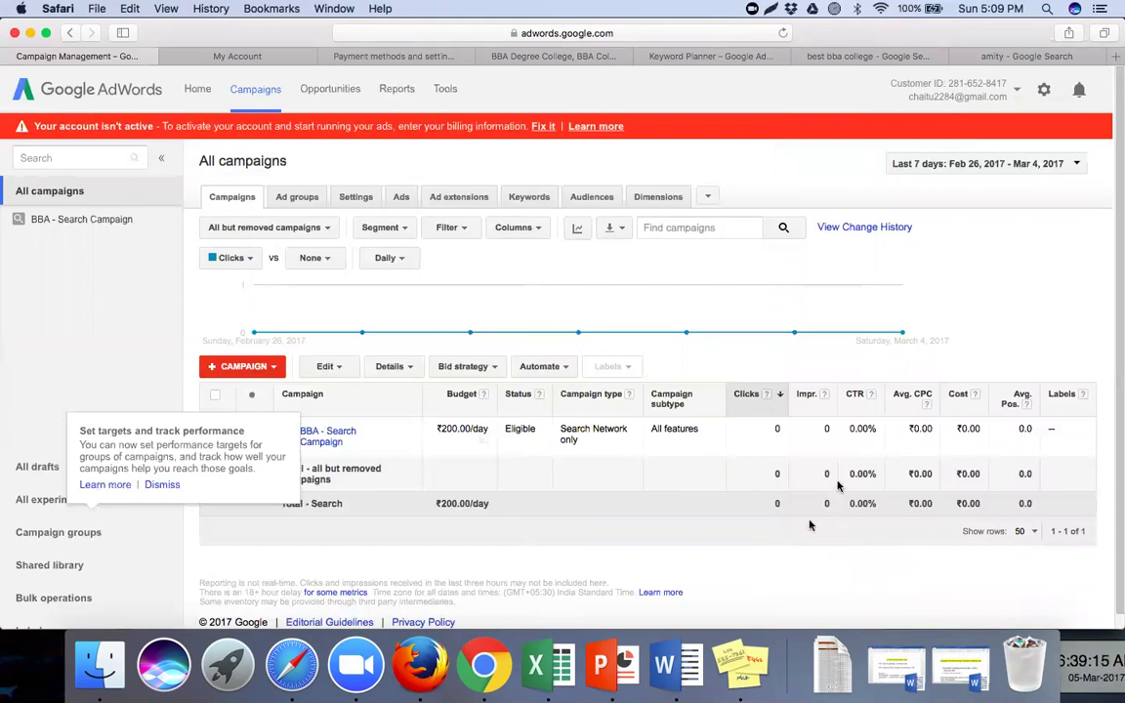
Paste the e-mail address into the coupon note below the login details
{"action": "left_click", "coordinate": [741, 670]}
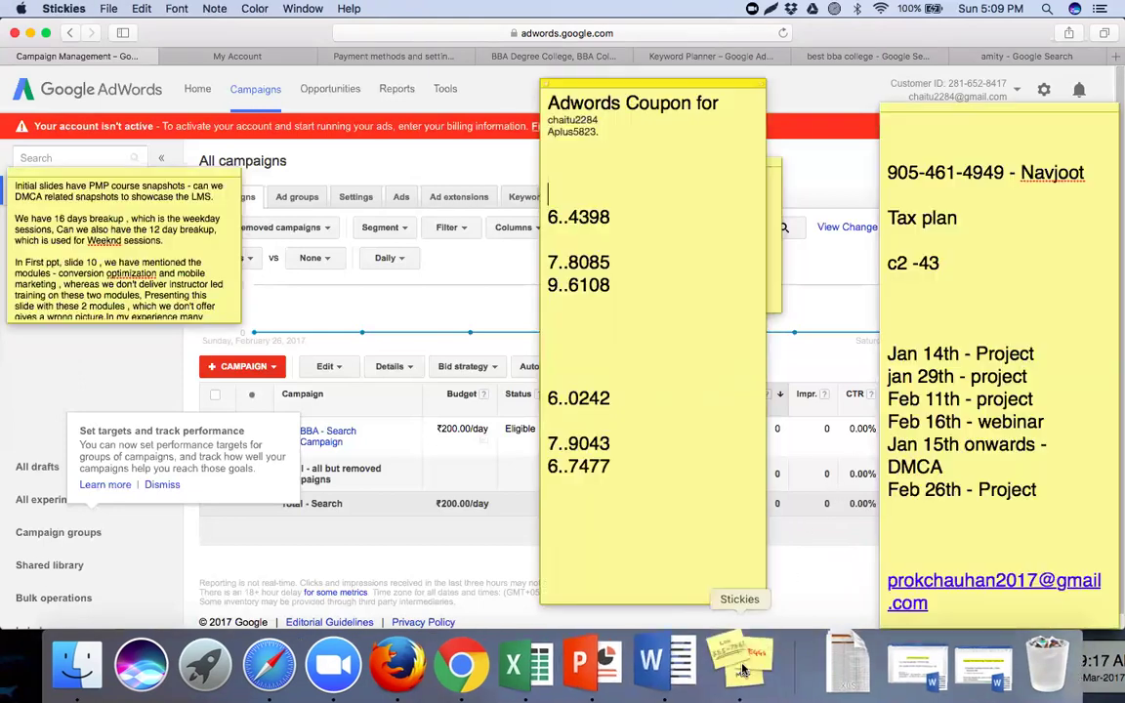
{"action": "left_click", "coordinate": [587, 184]}
{"action": "key", "text": "ctrl+v"}
{"action": "key", "text": "Return"}
{"action": "key", "text": "Return"}
{"action": "key", "text": "Return"}
{"action": "key", "text": "Return"}
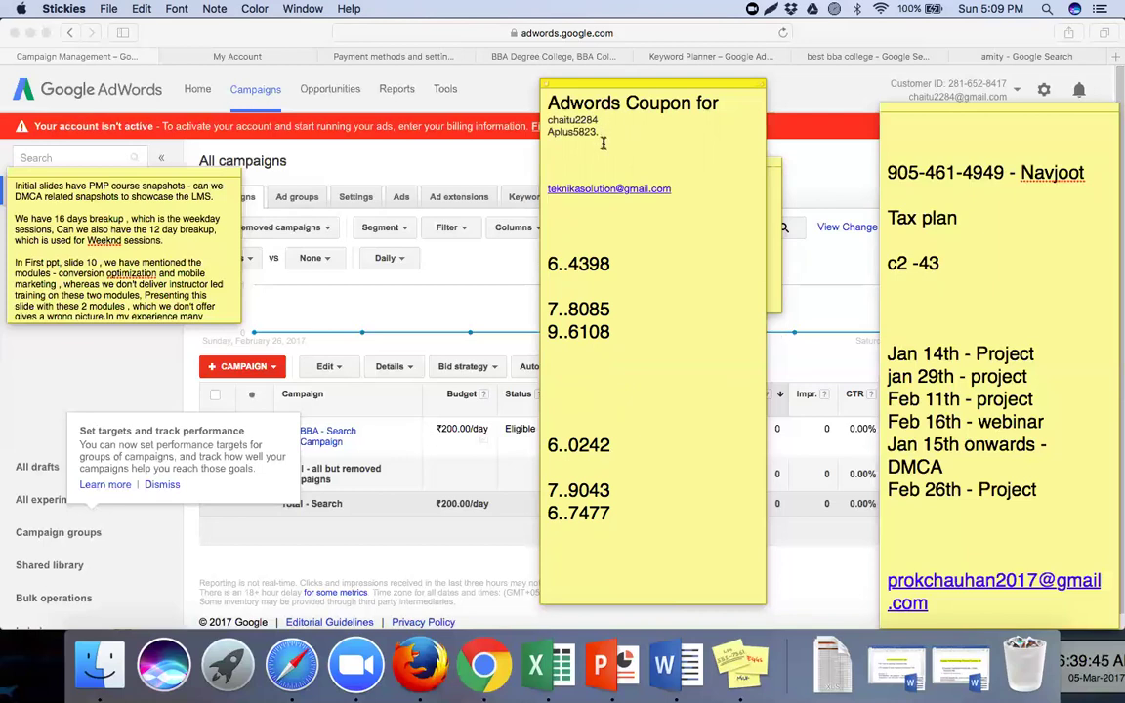
{"action": "left_click", "coordinate": [590, 145]}
Bring the AdWords All campaigns page forward and dismiss the 'Set targets and track performance' tip
{"action": "left_click", "coordinate": [825, 173]}
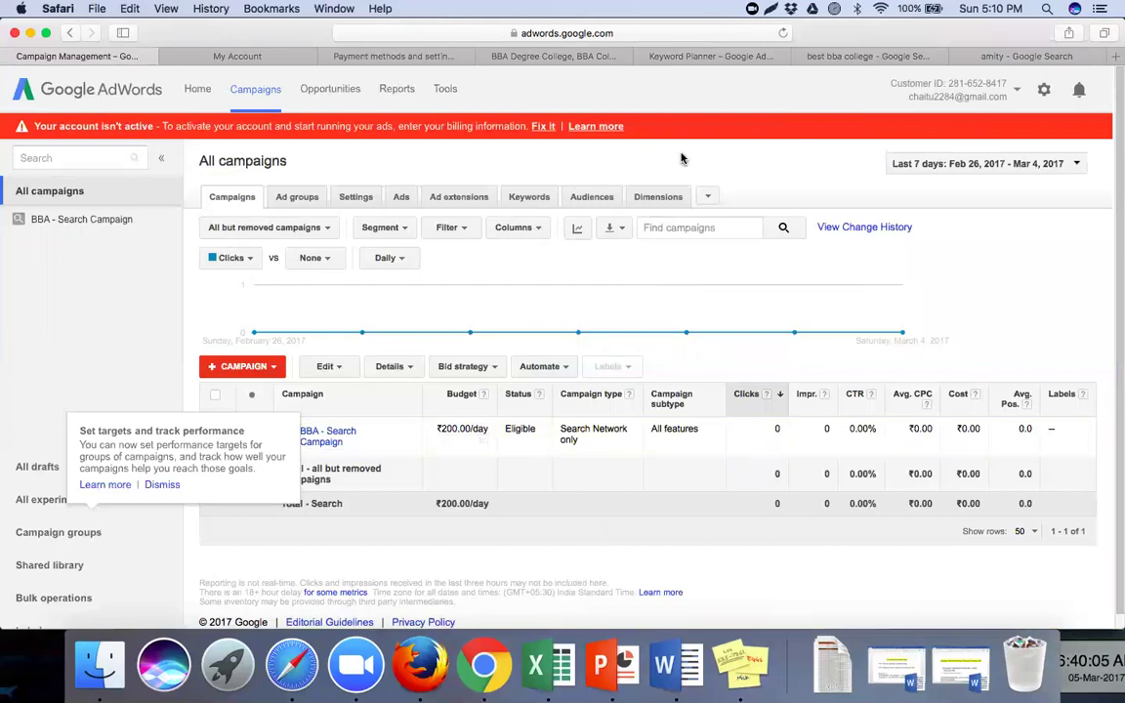
{"action": "left_click", "coordinate": [159, 486]}
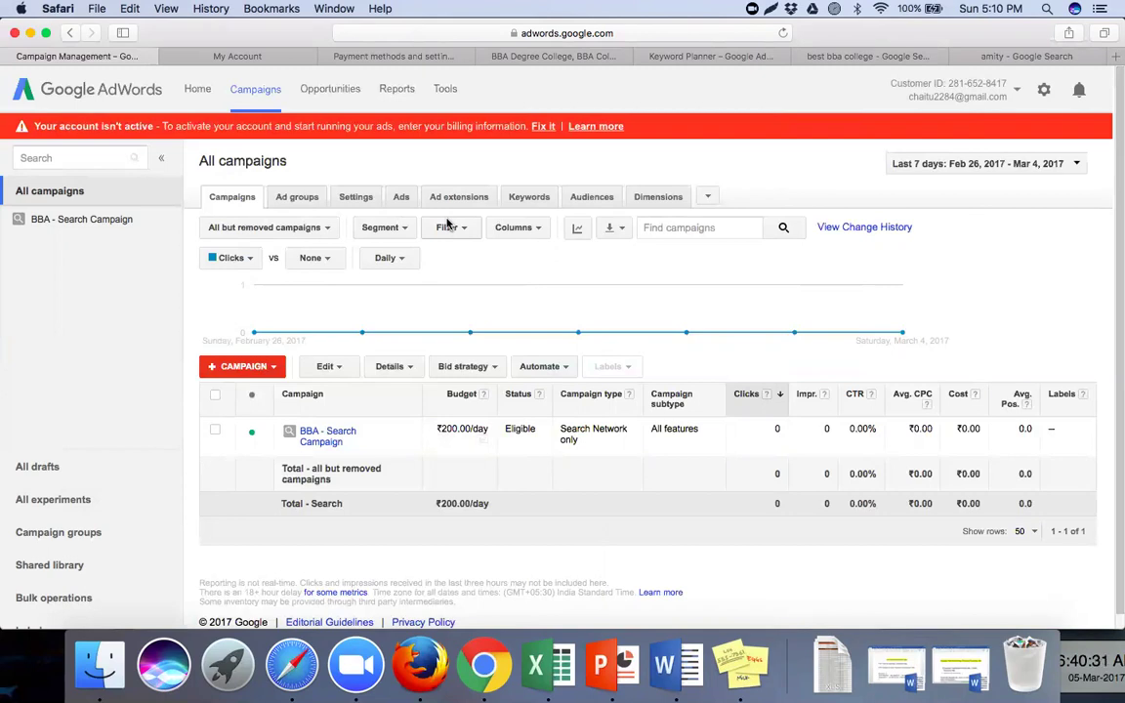
Scroll the 'best bba college' results to the bottom ads and briefly highlight the ISBF ad's description
{"action": "left_click", "coordinate": [841, 60]}
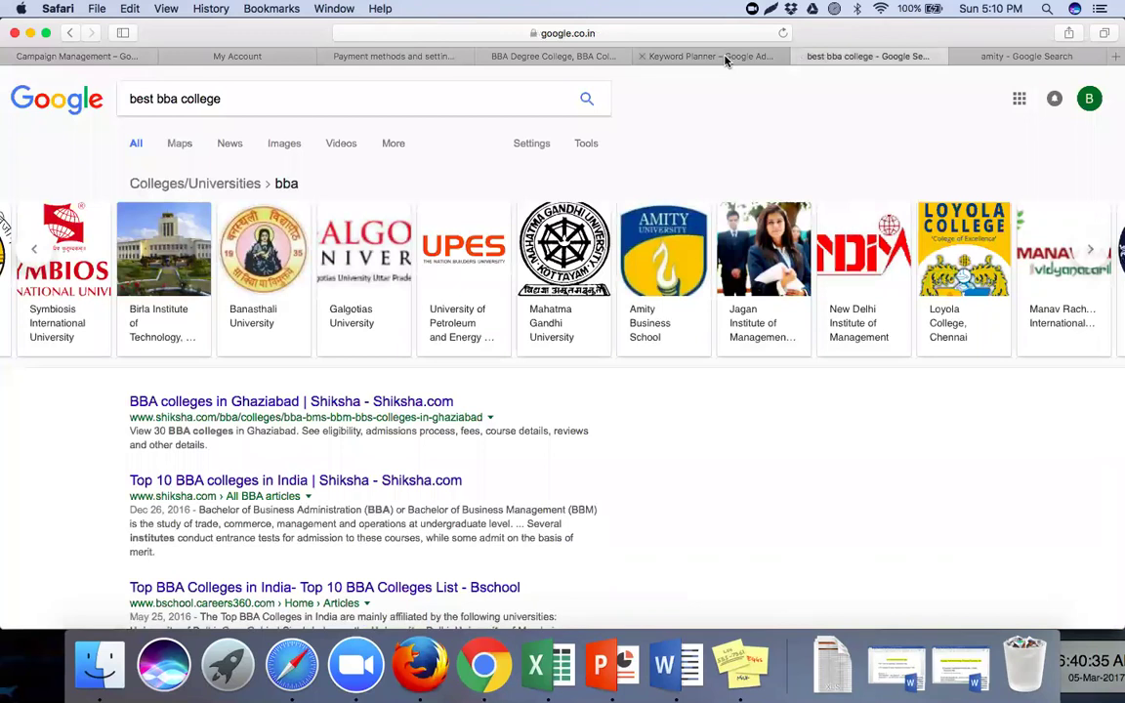
{"action": "scroll", "coordinate": [507, 405], "scroll_direction": "down", "scroll_amount": 15}
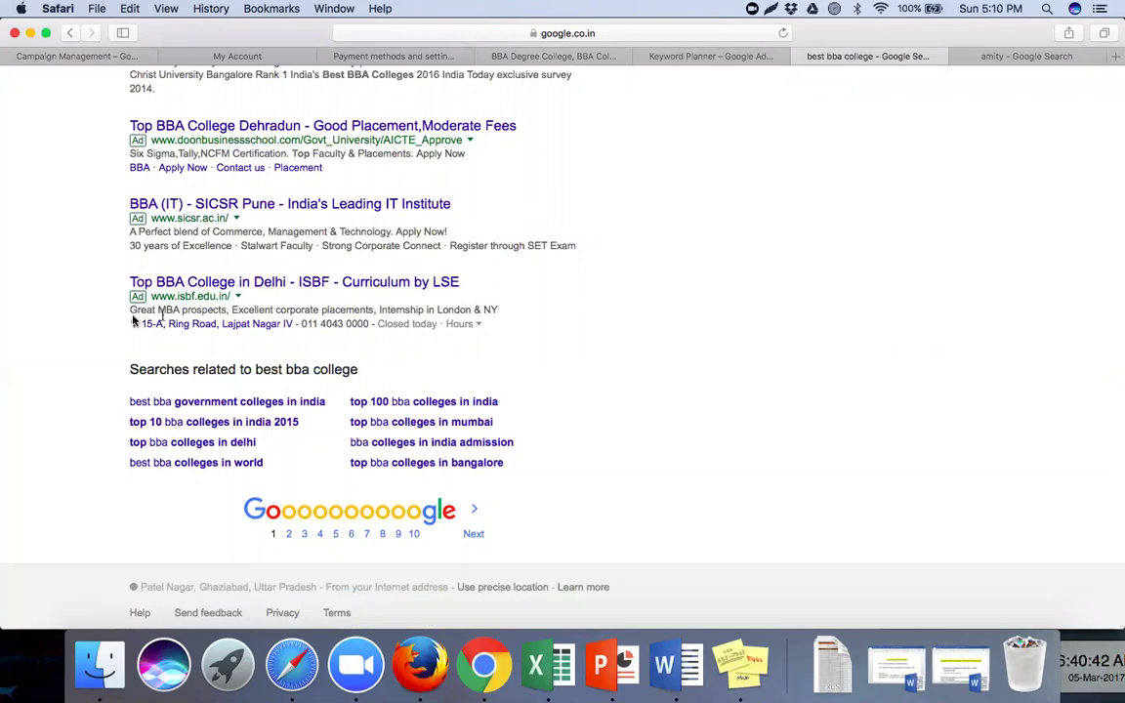
{"action": "left_click_drag", "start_coordinate": [128, 312], "coordinate": [497, 313]}
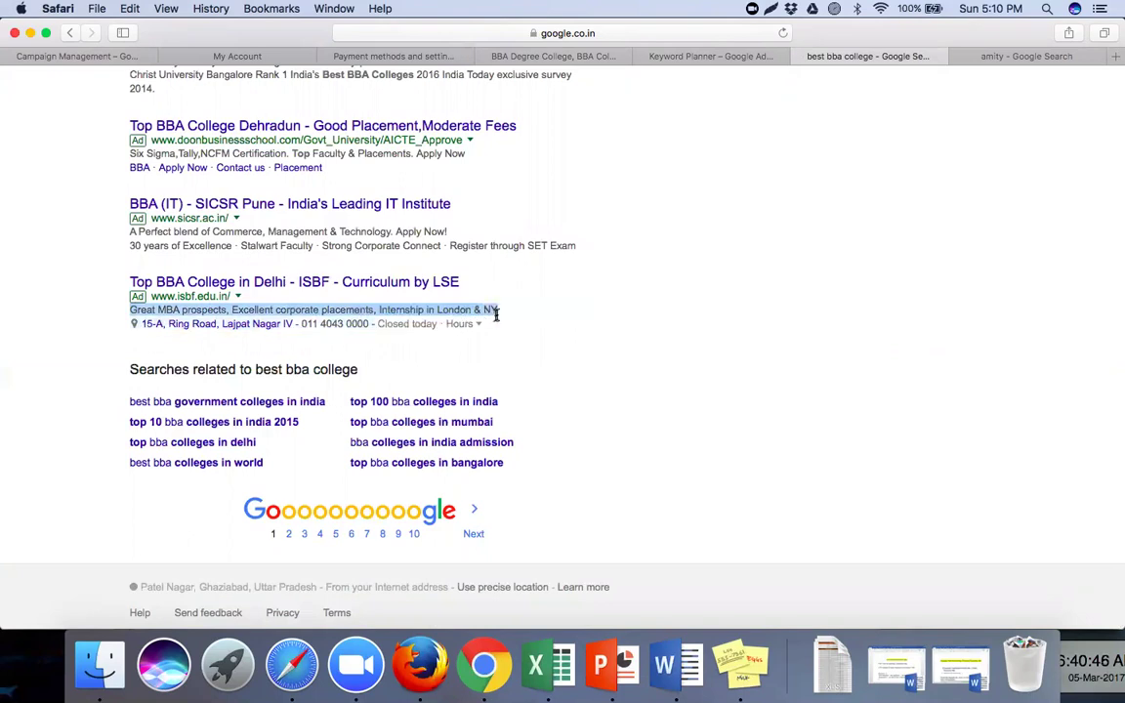
{"action": "left_click", "coordinate": [115, 330]}
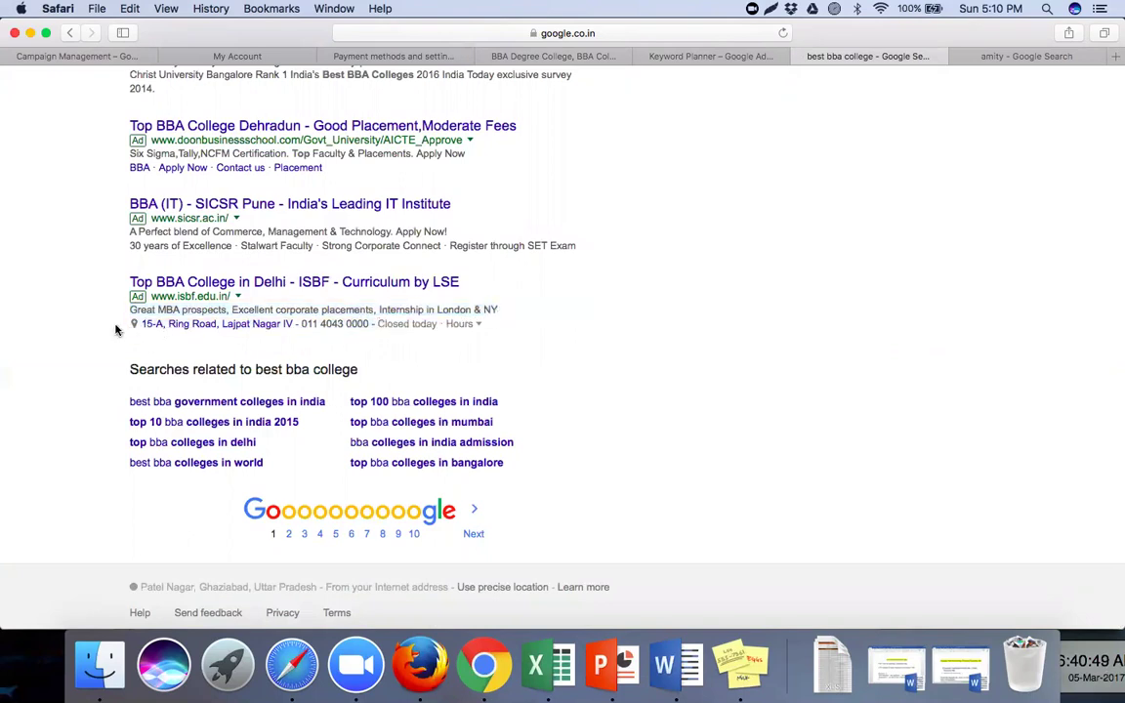
Open the ISBF address in Google Maps, then close the payment methods help tab
{"action": "left_click", "coordinate": [224, 329]}
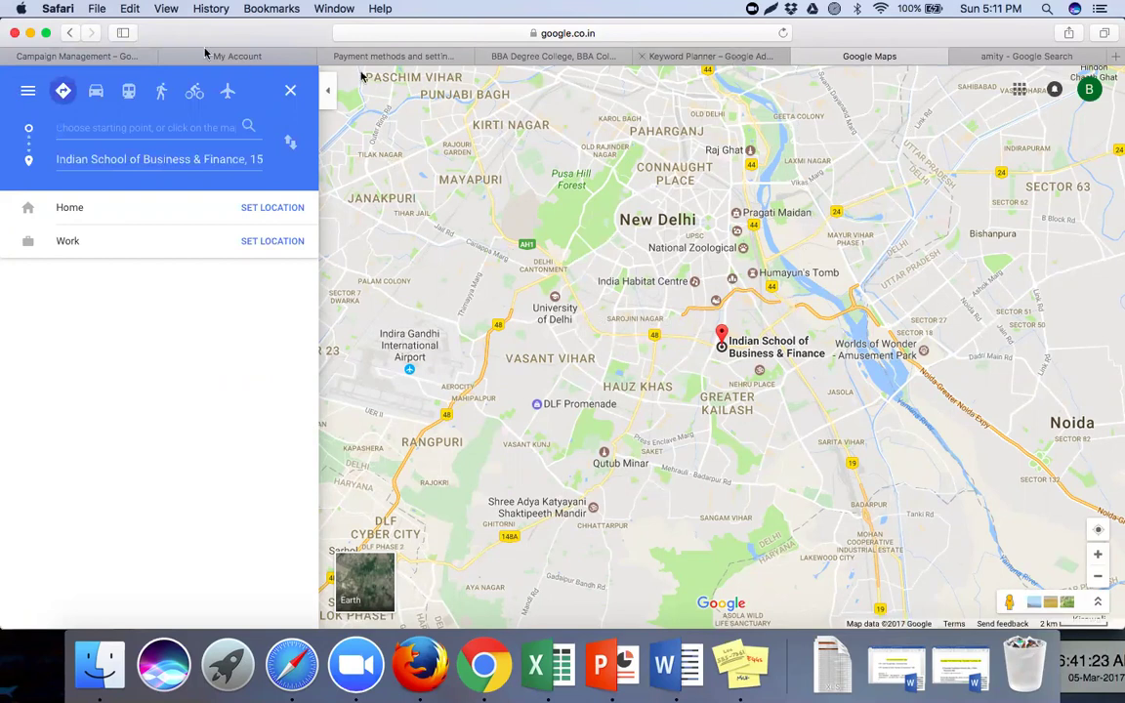
{"action": "left_click", "coordinate": [732, 59]}
{"action": "left_click", "coordinate": [69, 39]}
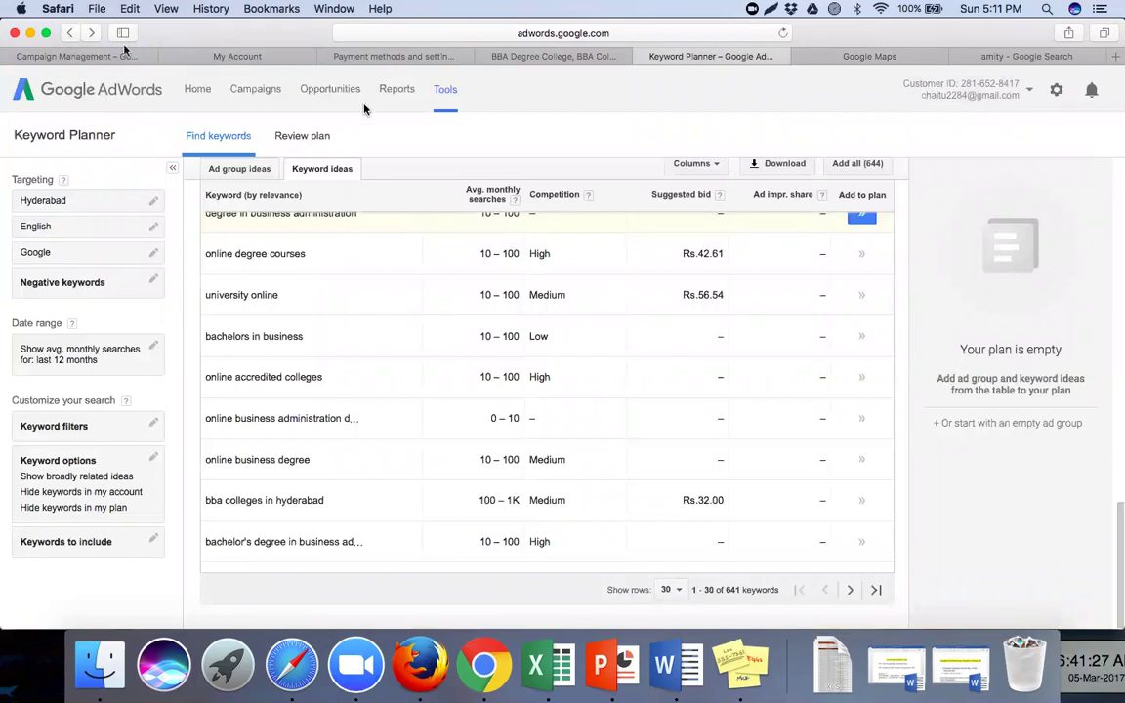
{"action": "left_click", "coordinate": [362, 61]}
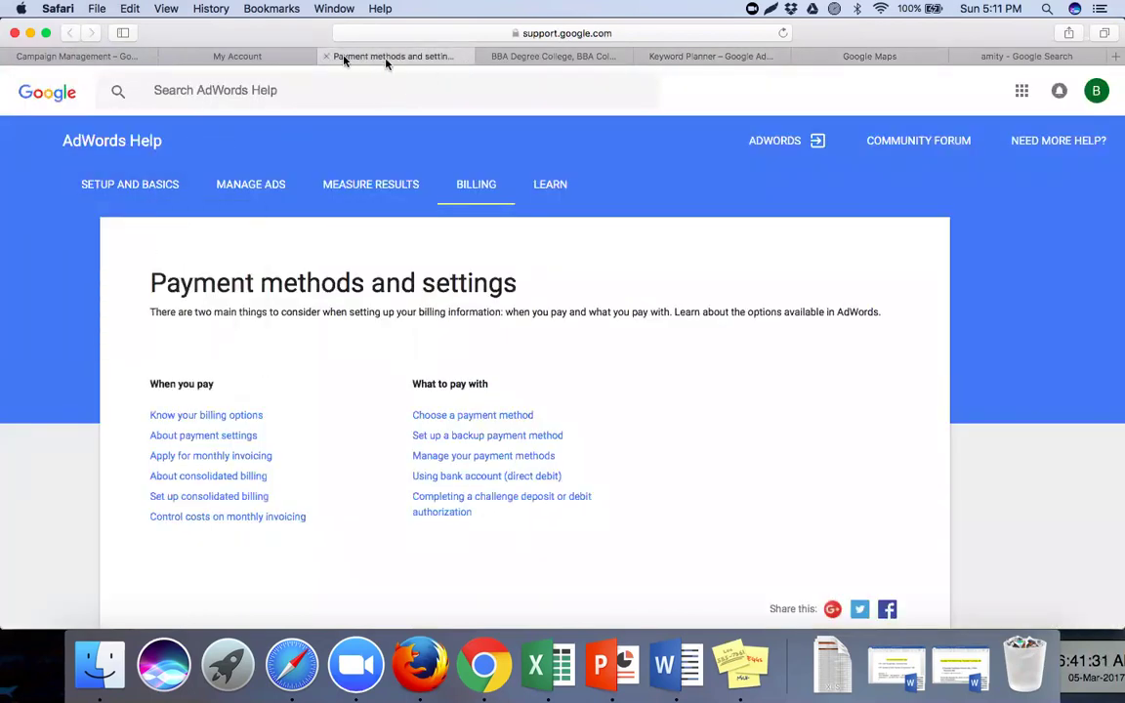
{"action": "left_click", "coordinate": [328, 57]}
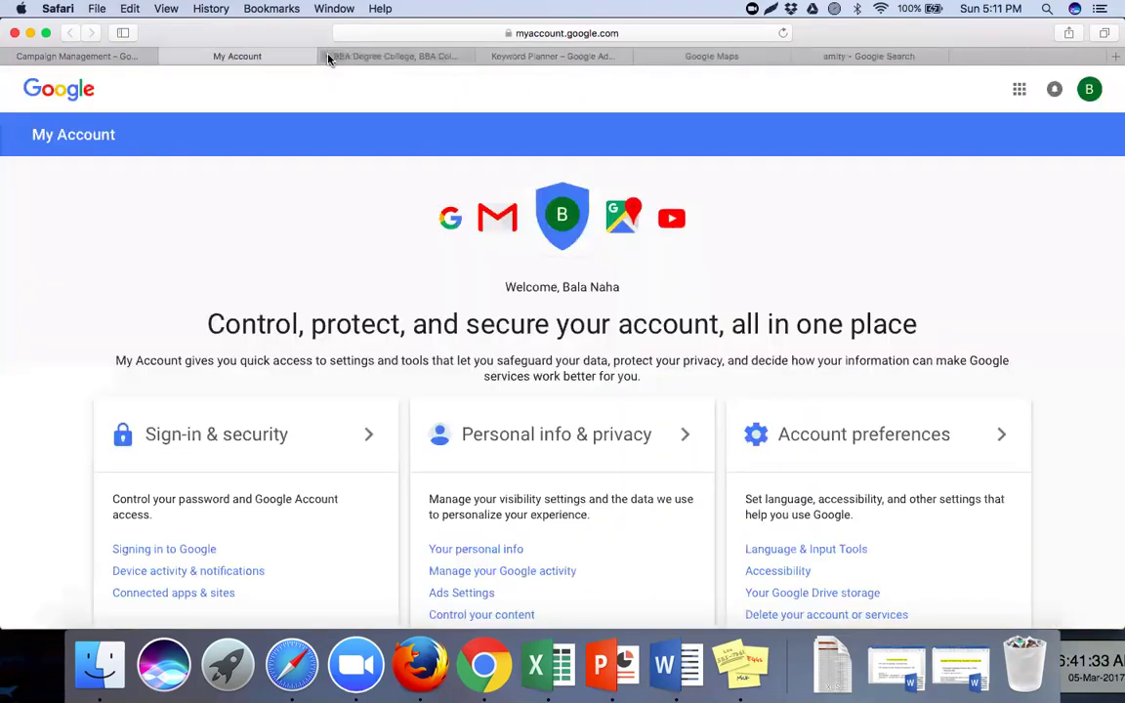
{"action": "left_click", "coordinate": [143, 57]}
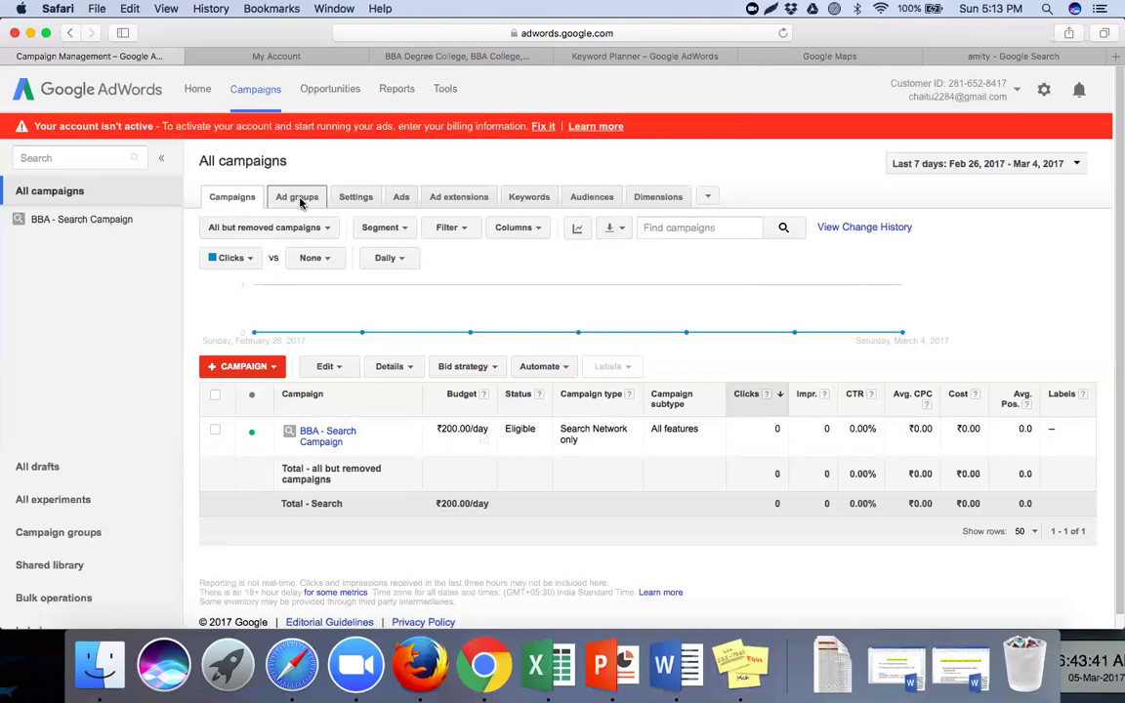
Show the Ad groups list with Ad Group #1 of BBA - Search Campaign
{"action": "left_click", "coordinate": [300, 199]}
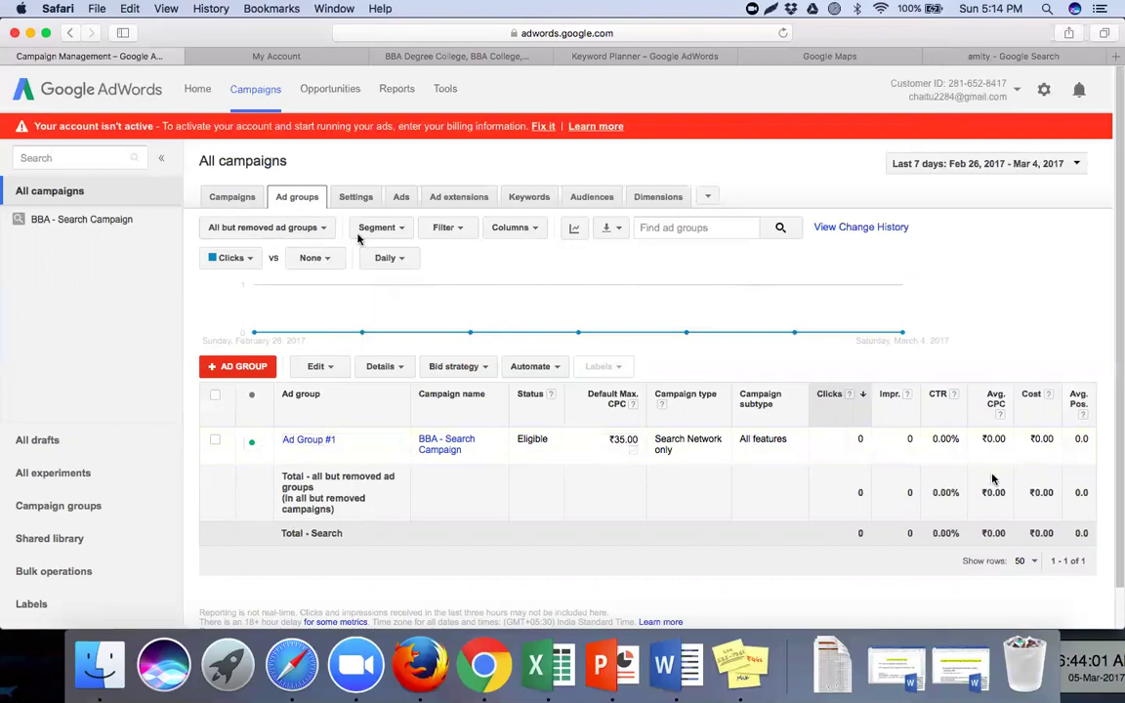
Start a new ad group, open its campaign picker, then cancel without creating it
{"action": "left_click", "coordinate": [224, 199]}
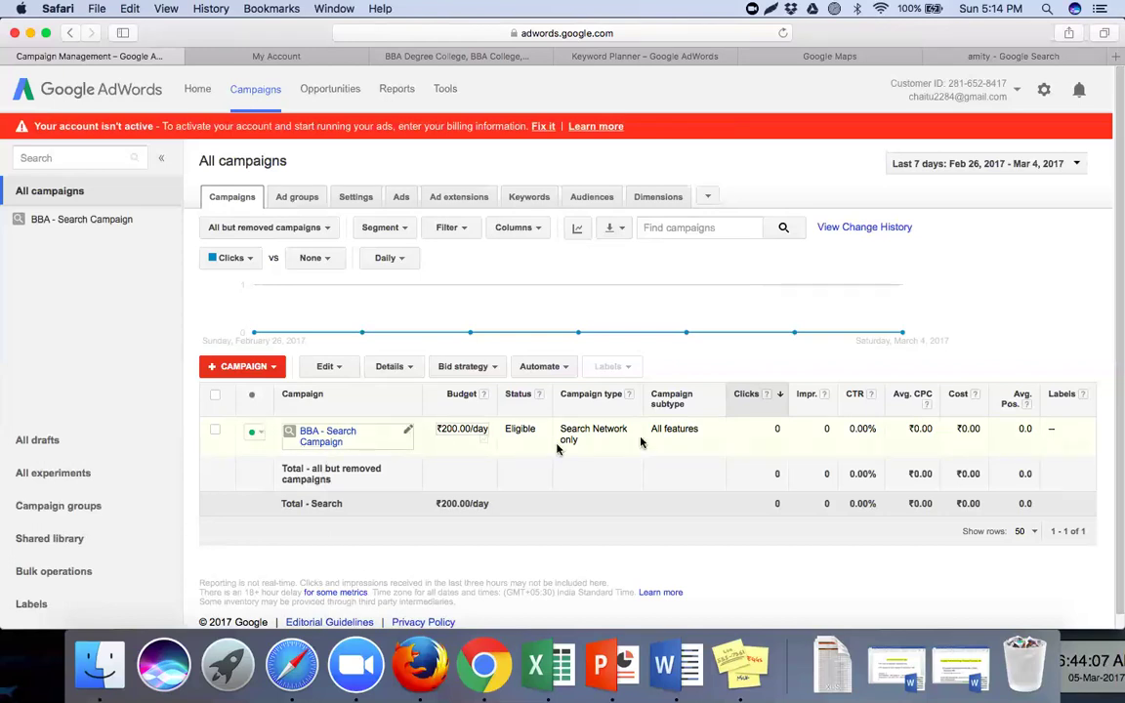
{"action": "left_click", "coordinate": [296, 198]}
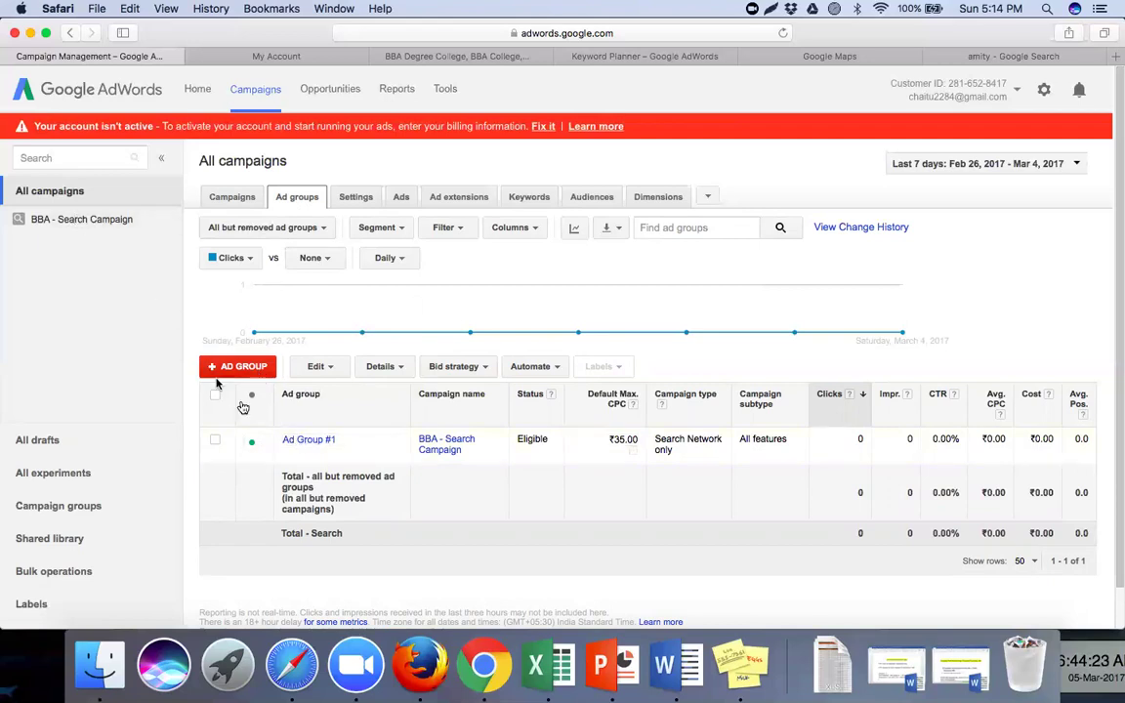
{"action": "left_click", "coordinate": [244, 368]}
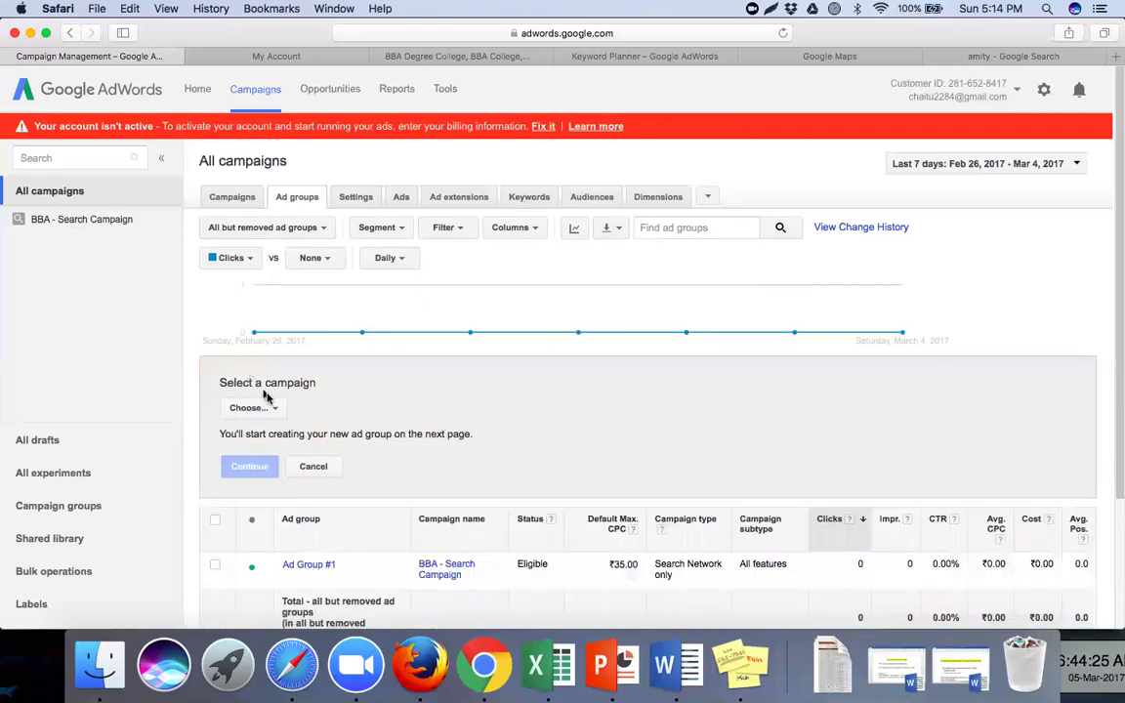
{"action": "left_click", "coordinate": [249, 408]}
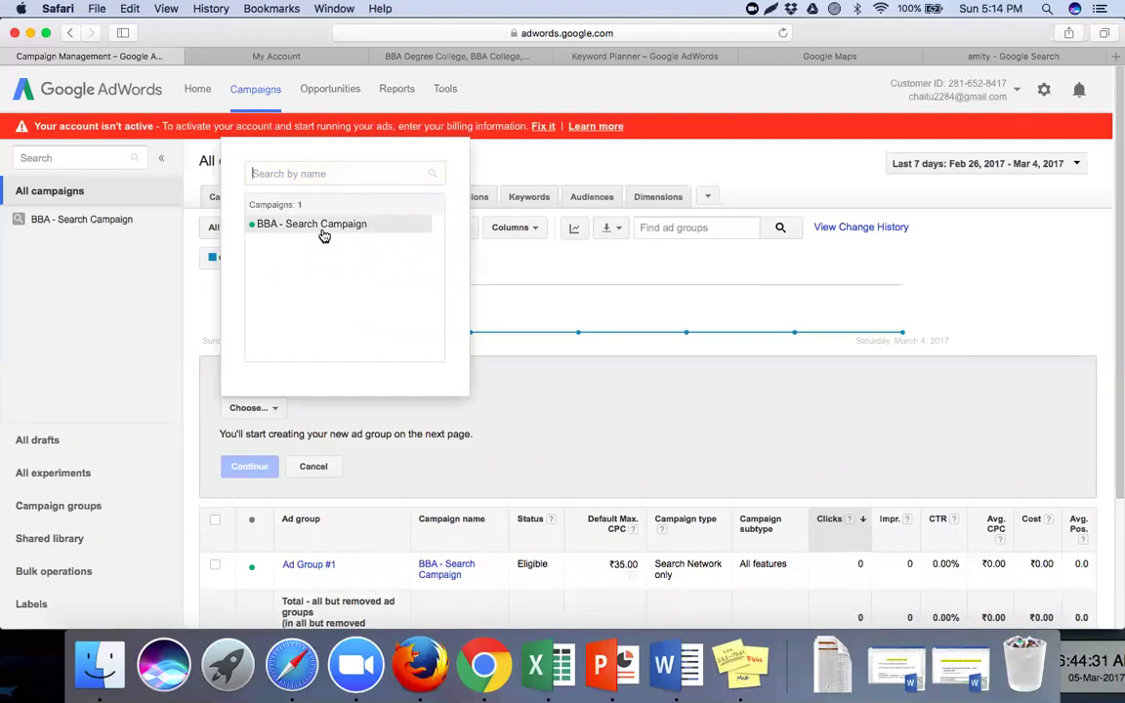
{"action": "left_click", "coordinate": [535, 422]}
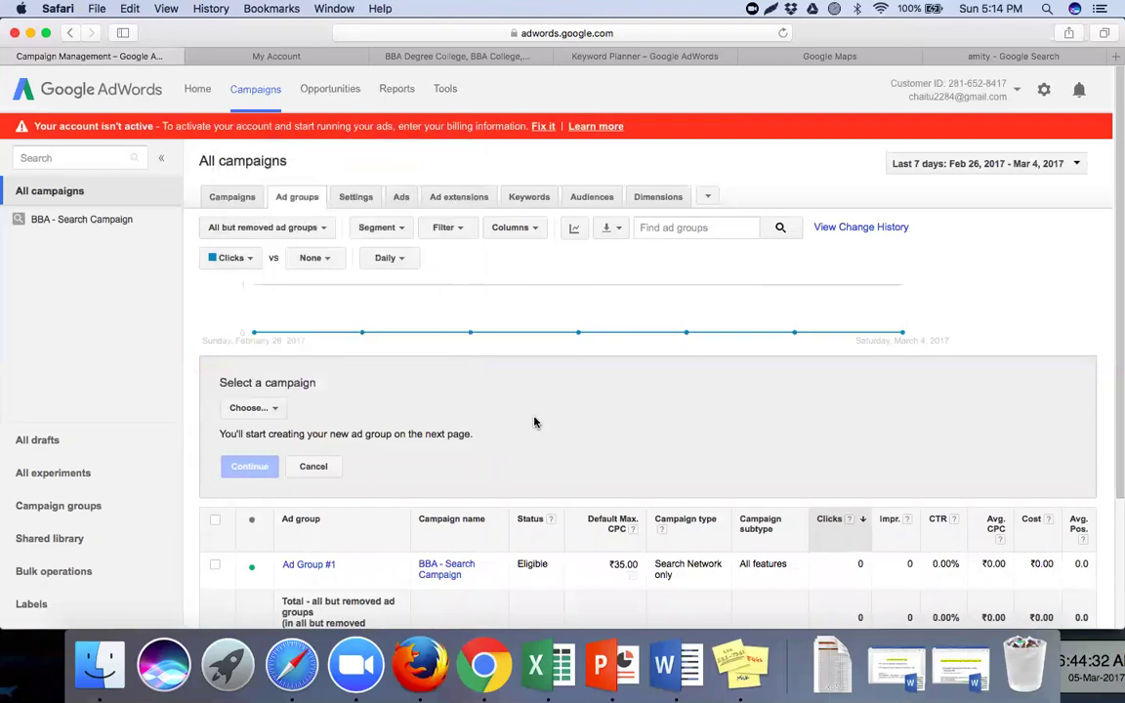
{"action": "left_click", "coordinate": [318, 466]}
Return to Campaigns and view, then close, the +CAMPAIGN type options
{"action": "left_click", "coordinate": [229, 199]}
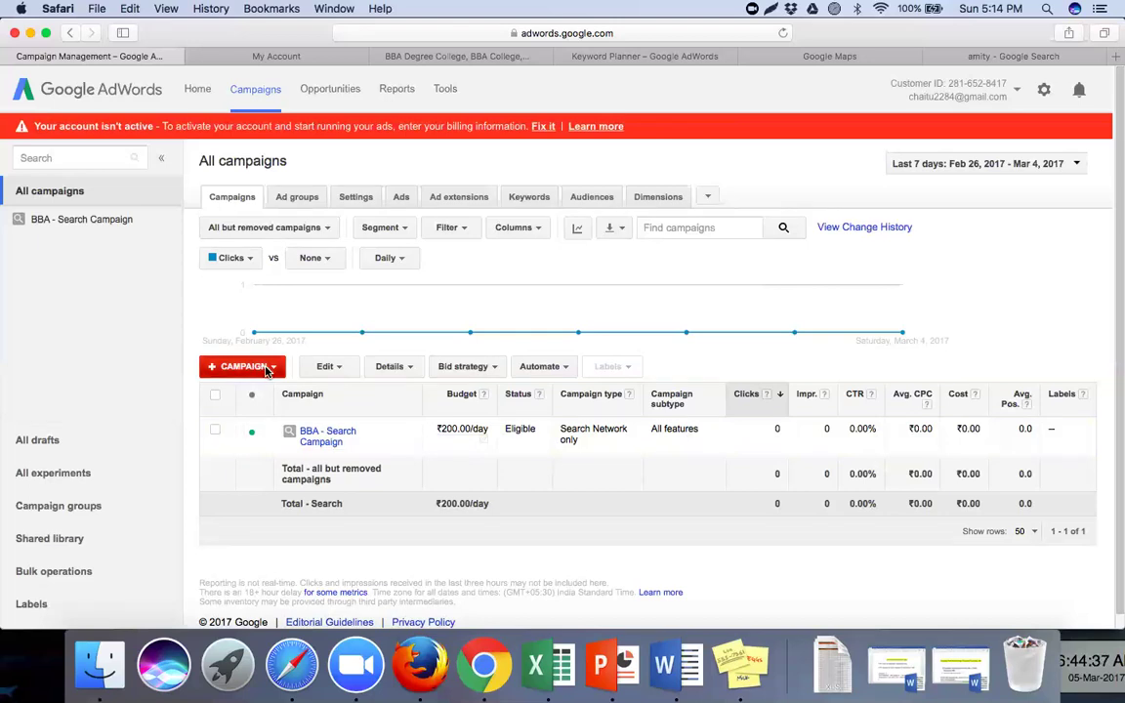
{"action": "left_click", "coordinate": [266, 367]}
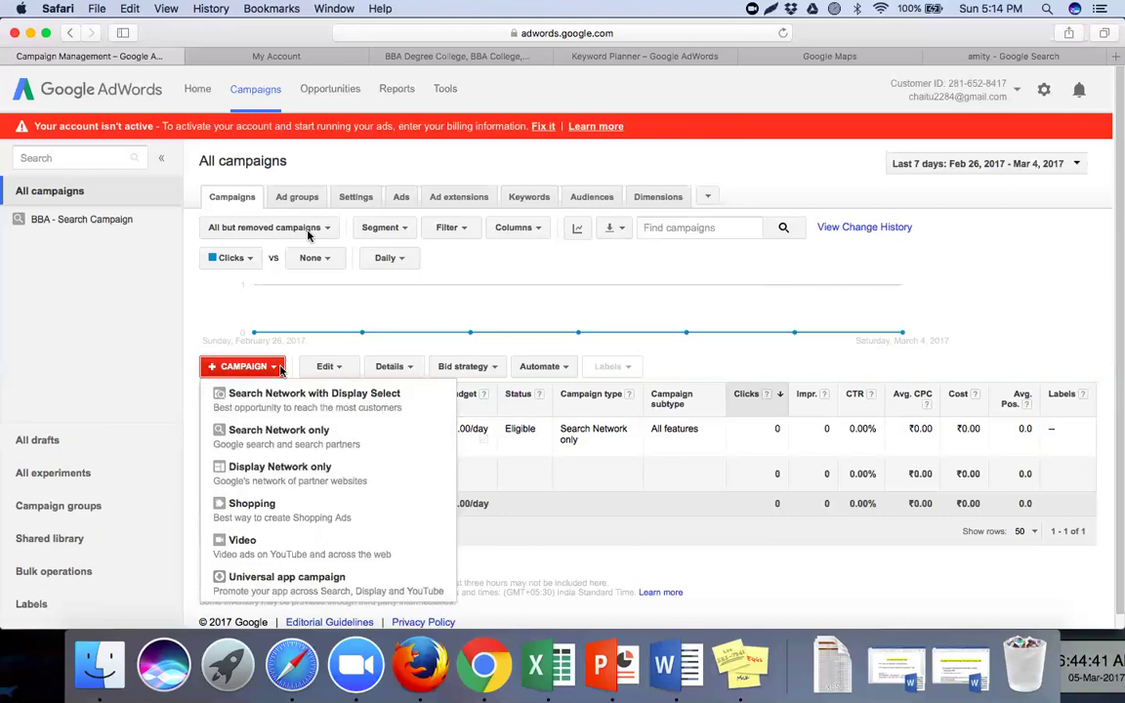
{"action": "left_click", "coordinate": [334, 172]}
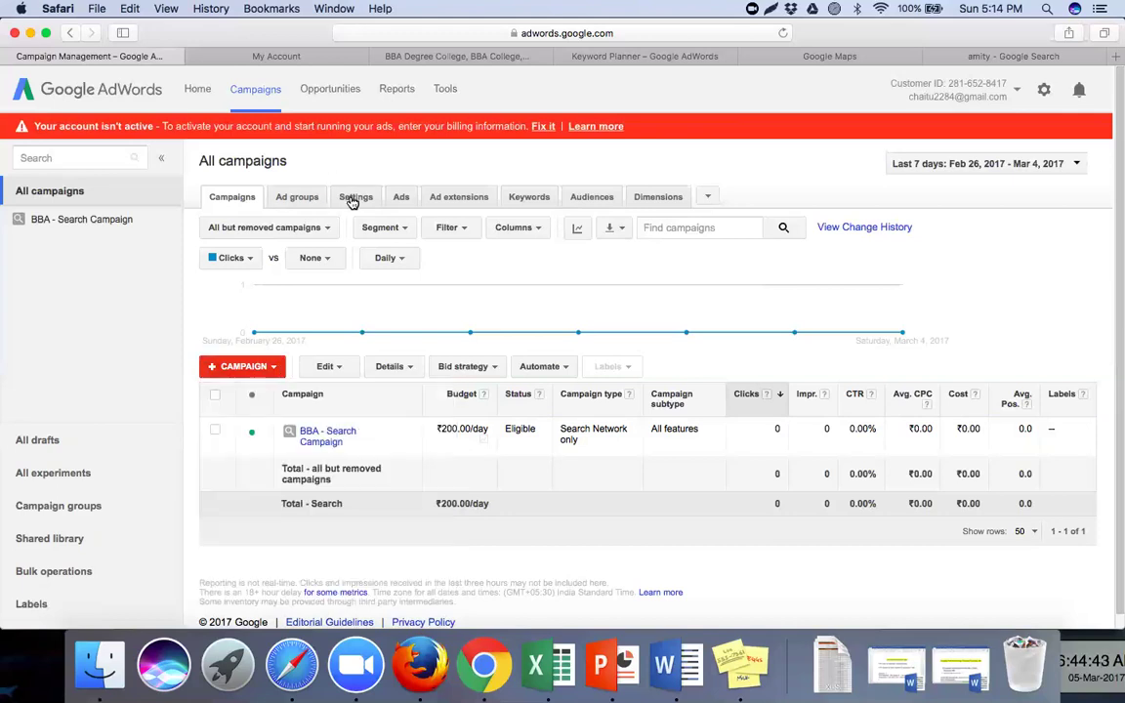
Change Ad Group #1's default max CPC from ₹35.00 to ₹39.00 and list the campaign's keywords
{"action": "left_click", "coordinate": [298, 199]}
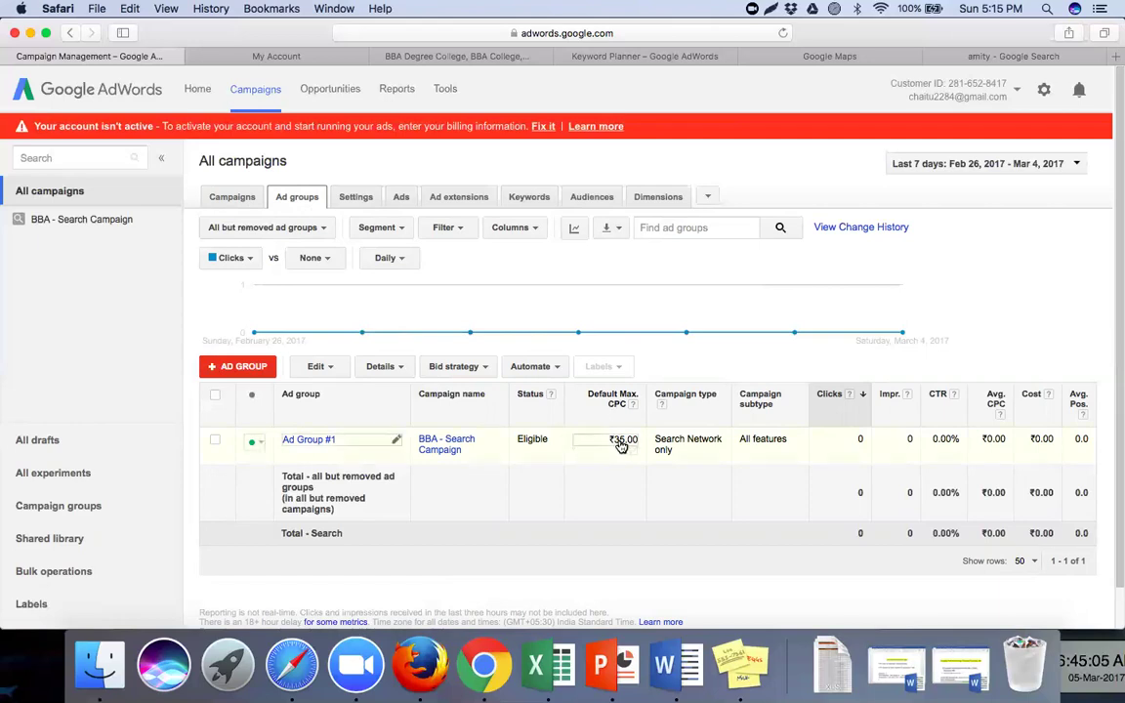
{"action": "left_click", "coordinate": [621, 444]}
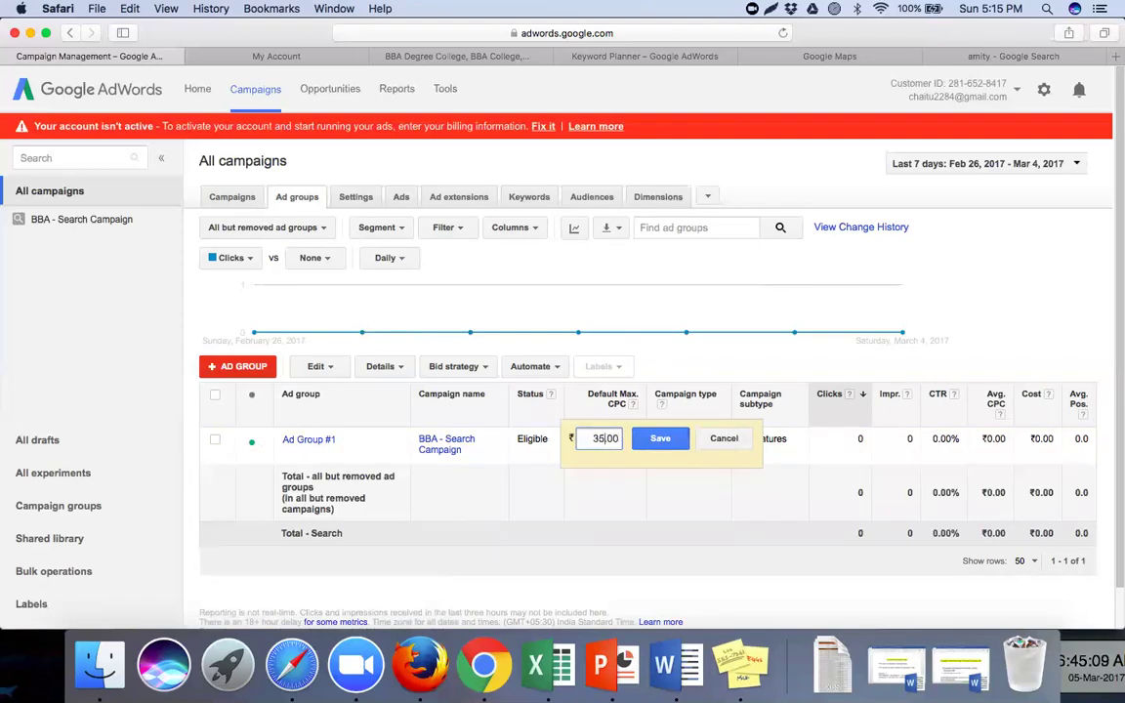
{"action": "left_click", "coordinate": [656, 439]}
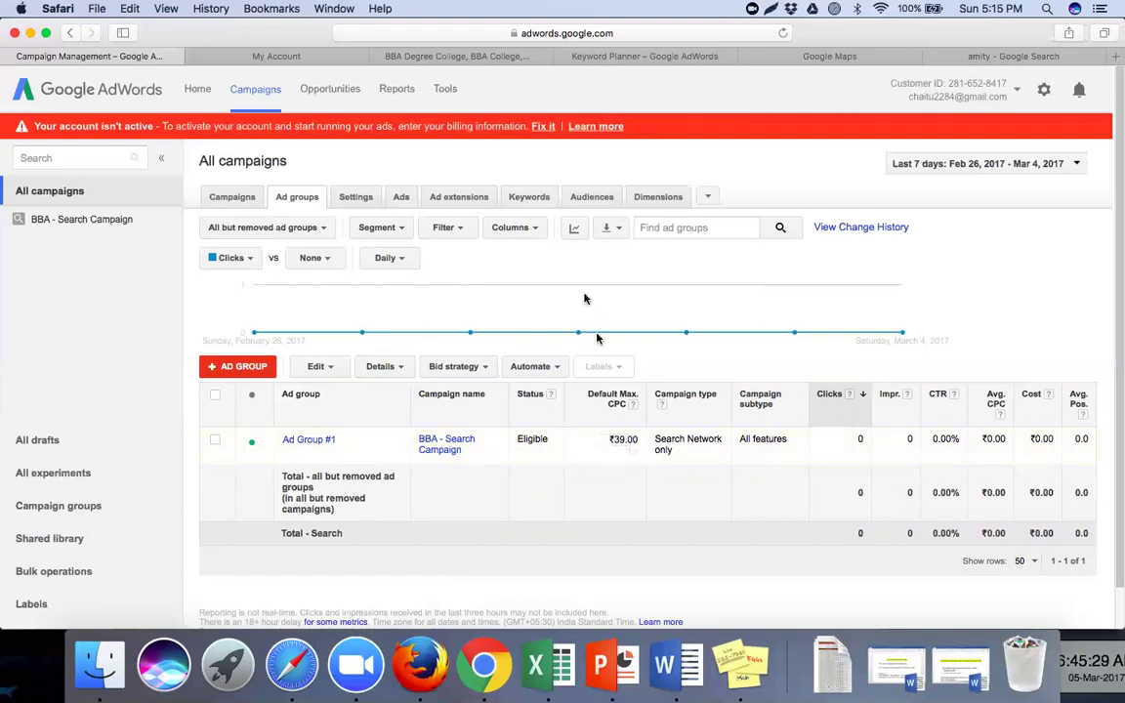
{"action": "left_click", "coordinate": [528, 200]}
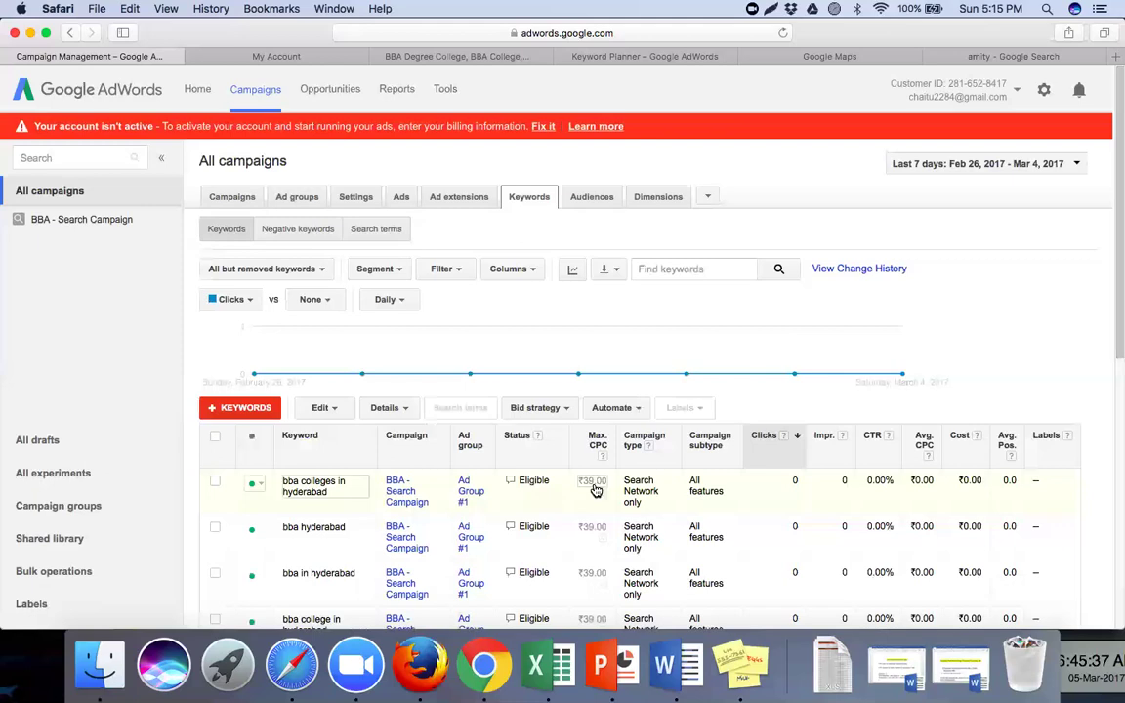
Raise the max CPC bid for 'bba colleges in hyderabad' to ₹56
{"action": "scroll", "coordinate": [596, 487], "scroll_direction": "down", "scroll_amount": 2}
{"action": "scroll", "coordinate": [596, 487], "scroll_direction": "down", "scroll_amount": 3}
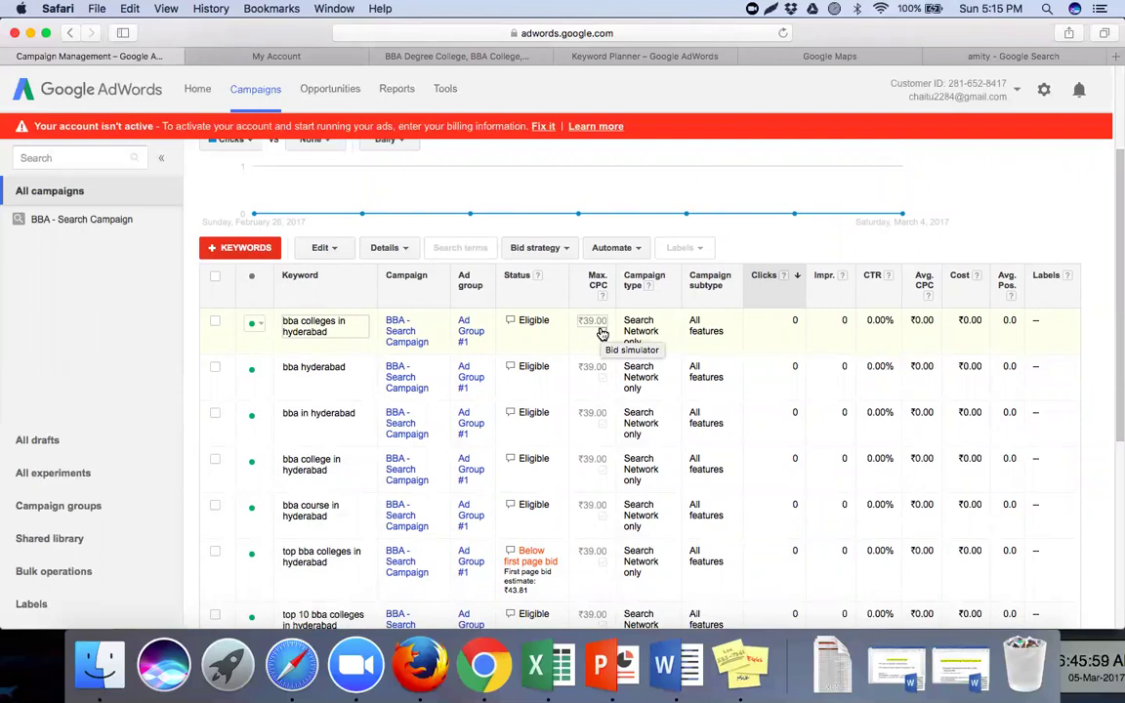
{"action": "scroll", "coordinate": [602, 334], "scroll_direction": "up", "scroll_amount": 3}
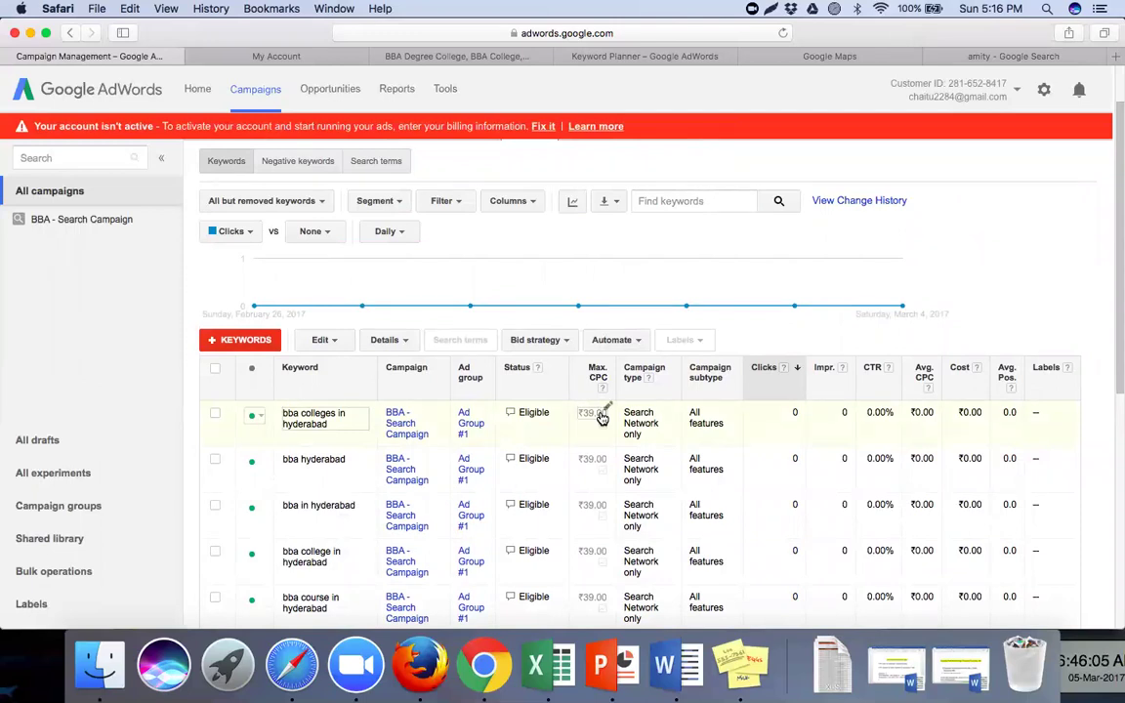
{"action": "left_click", "coordinate": [601, 416]}
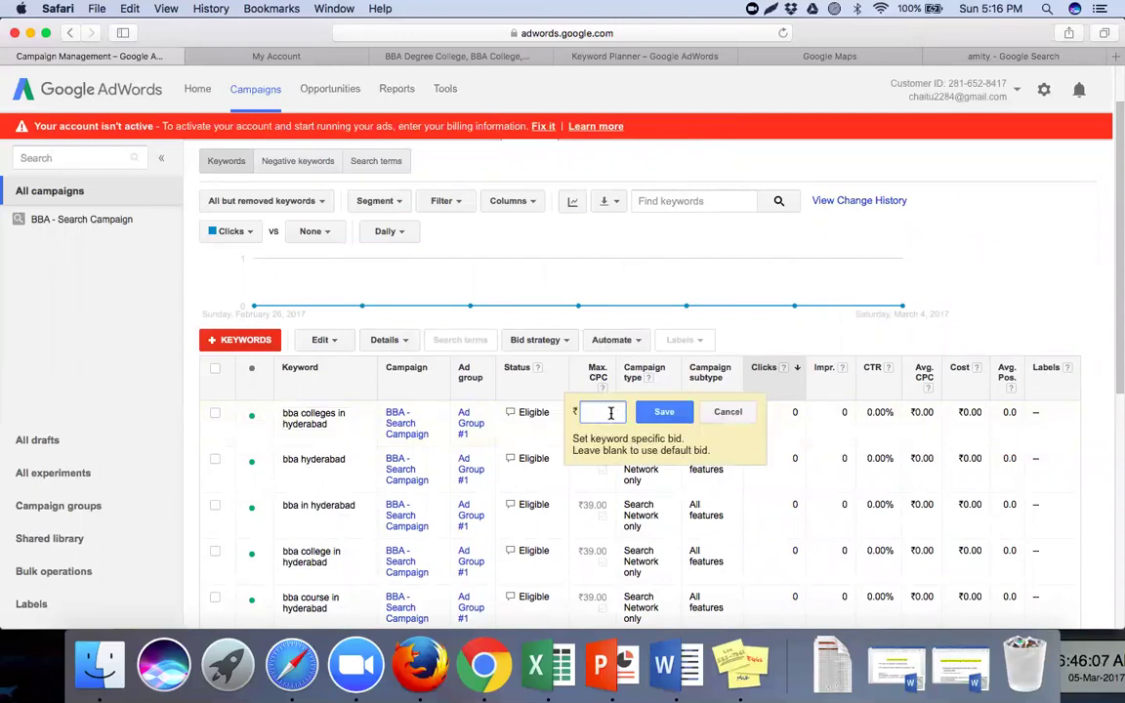
{"action": "type", "text": "56"}
{"action": "left_click", "coordinate": [661, 414]}
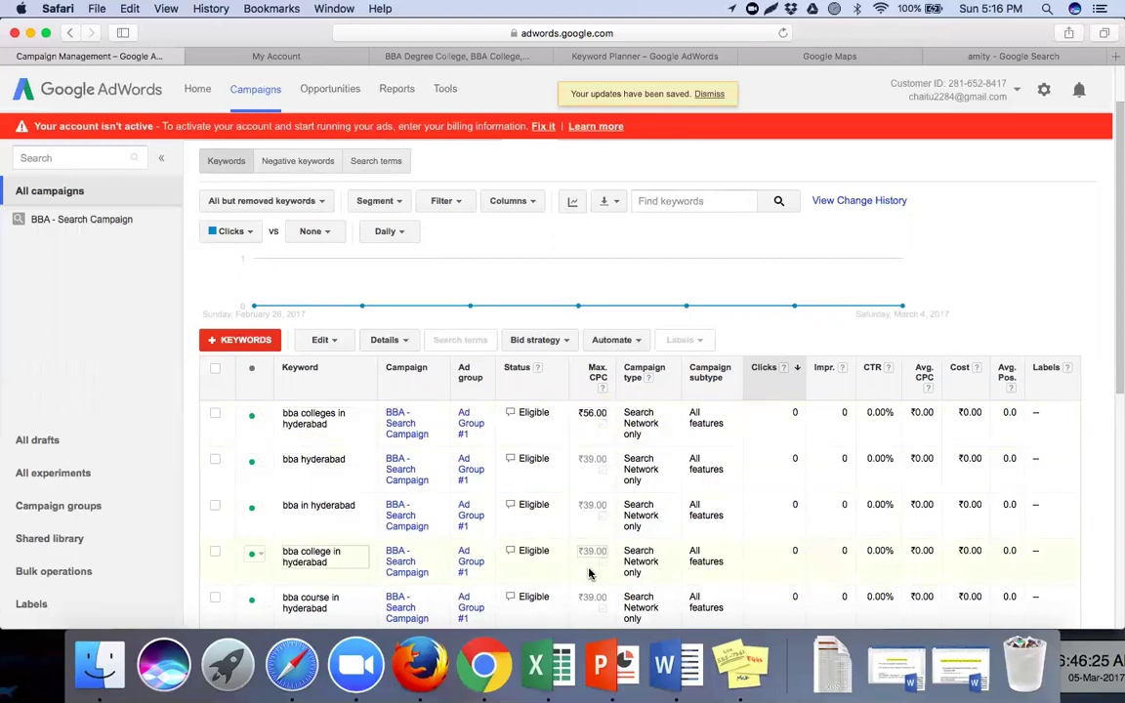
Raise the 'top bba colleges in hyderabad' bid to ₹45 so it becomes Eligible
{"action": "scroll", "coordinate": [591, 470], "scroll_direction": "down", "scroll_amount": 5}
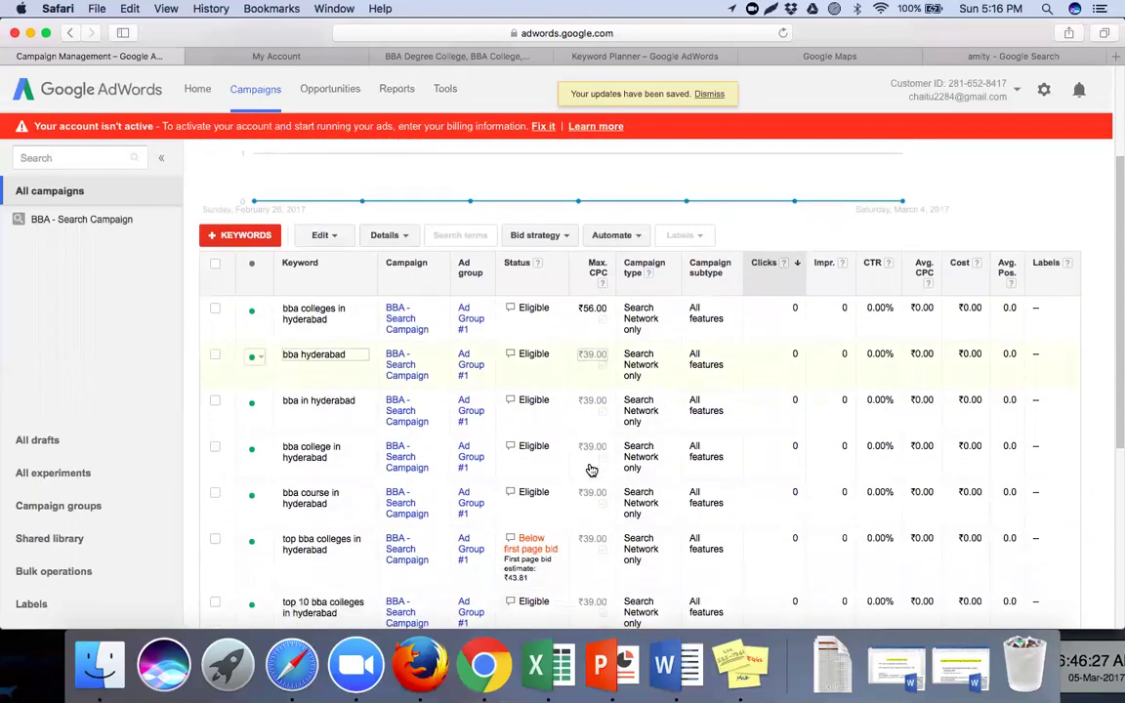
{"action": "scroll", "coordinate": [588, 470], "scroll_direction": "down", "scroll_amount": 3}
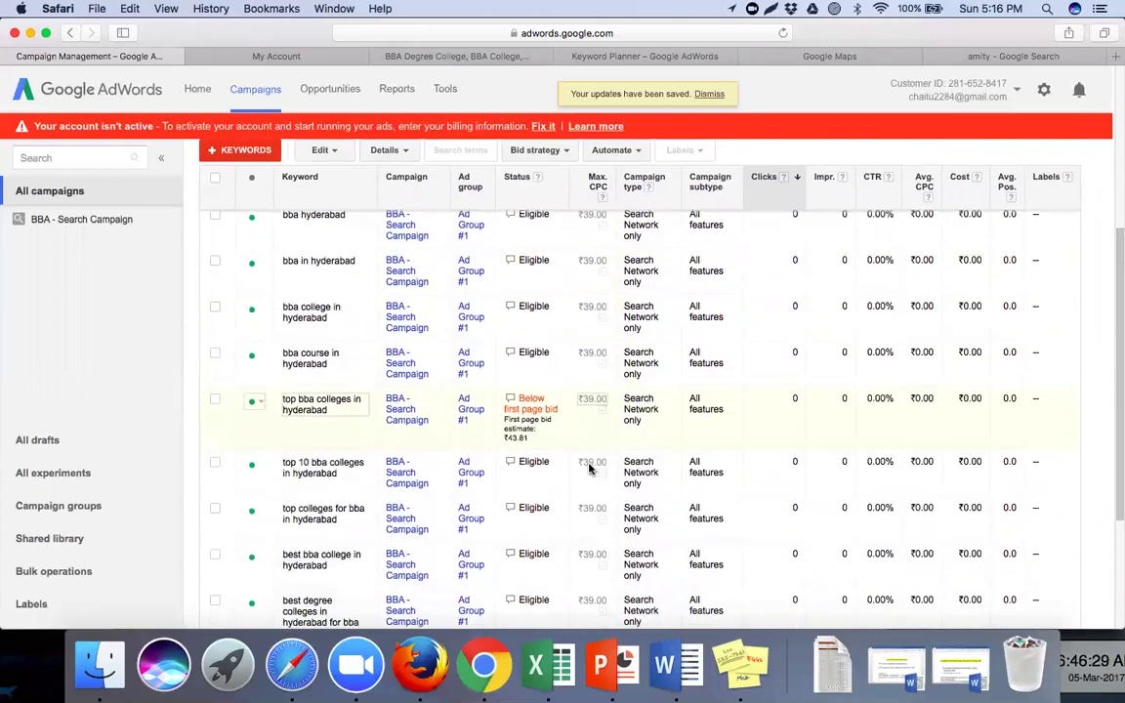
{"action": "scroll", "coordinate": [590, 470], "scroll_direction": "down", "scroll_amount": 1}
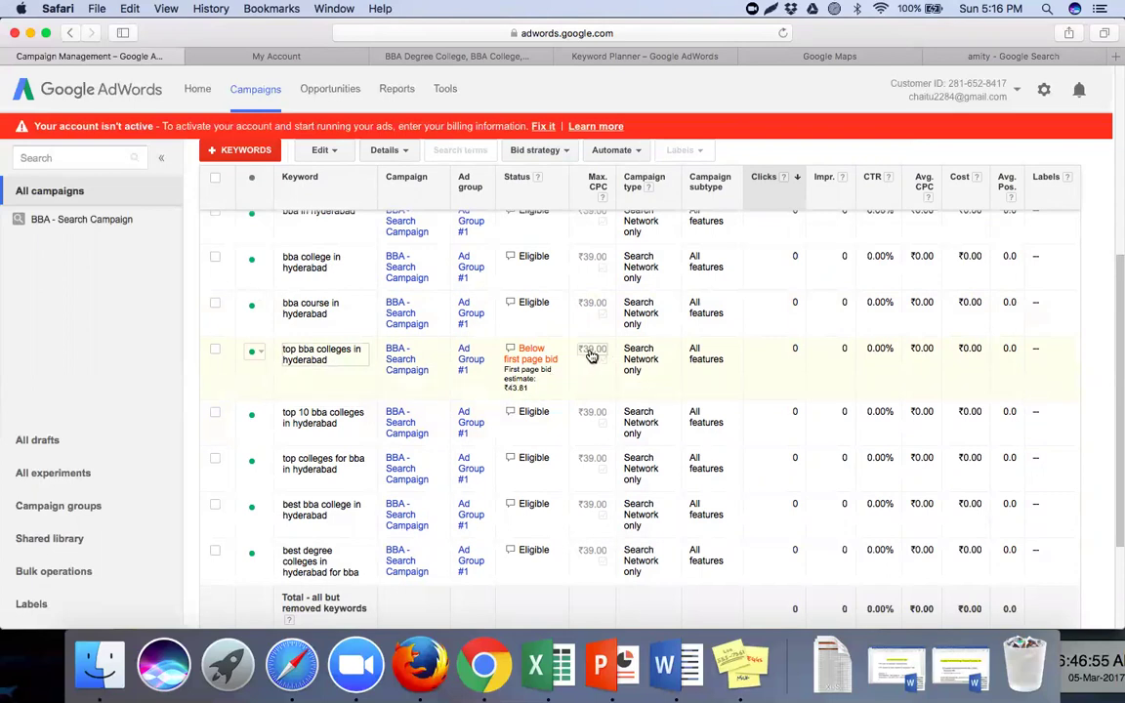
{"action": "left_click", "coordinate": [591, 357]}
{"action": "type", "text": "4"}
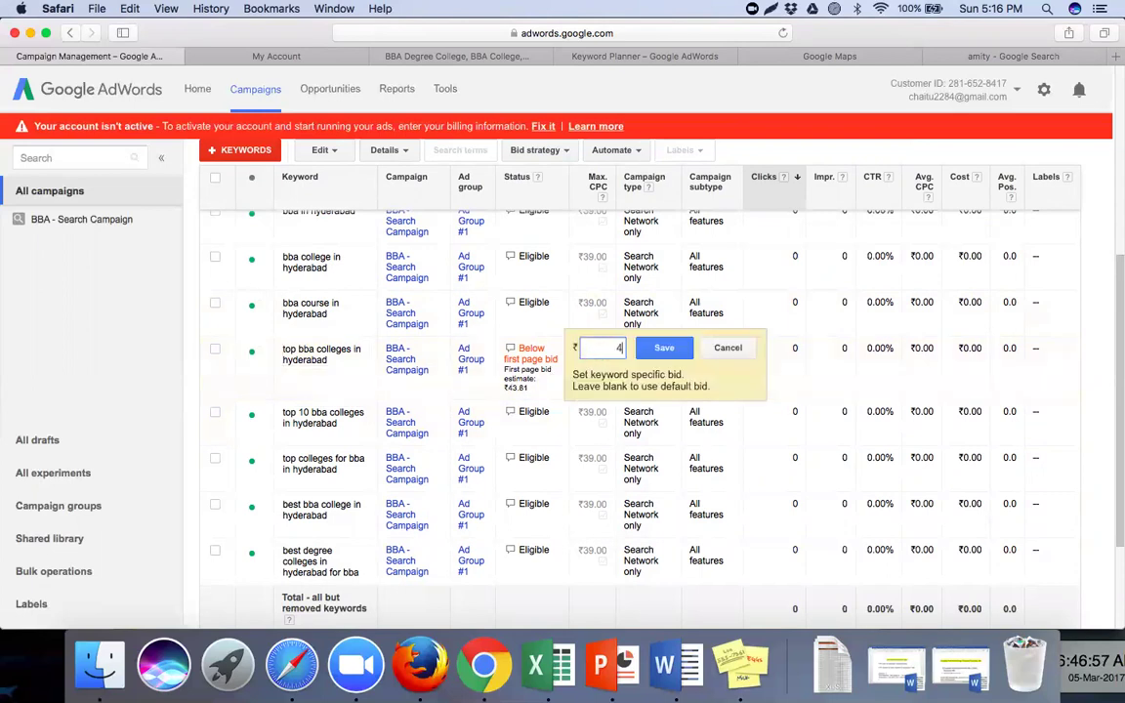
{"action": "type", "text": "5"}
{"action": "left_click", "coordinate": [660, 349]}
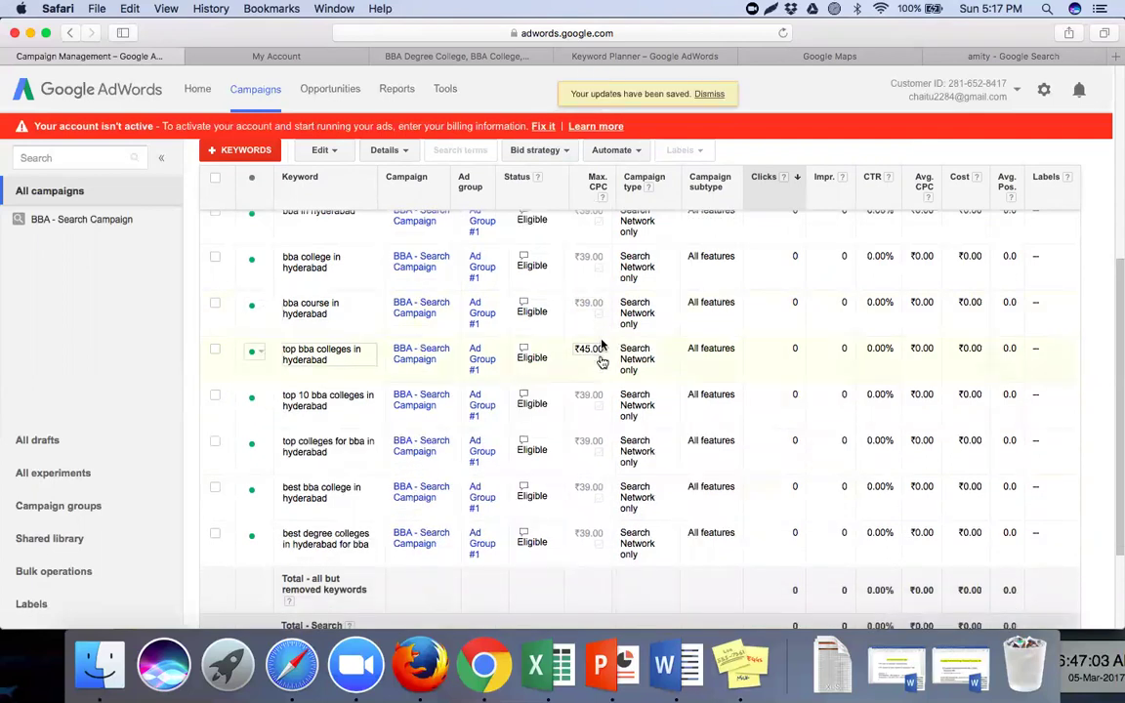
{"action": "scroll", "coordinate": [598, 457], "scroll_direction": "up", "scroll_amount": 10}
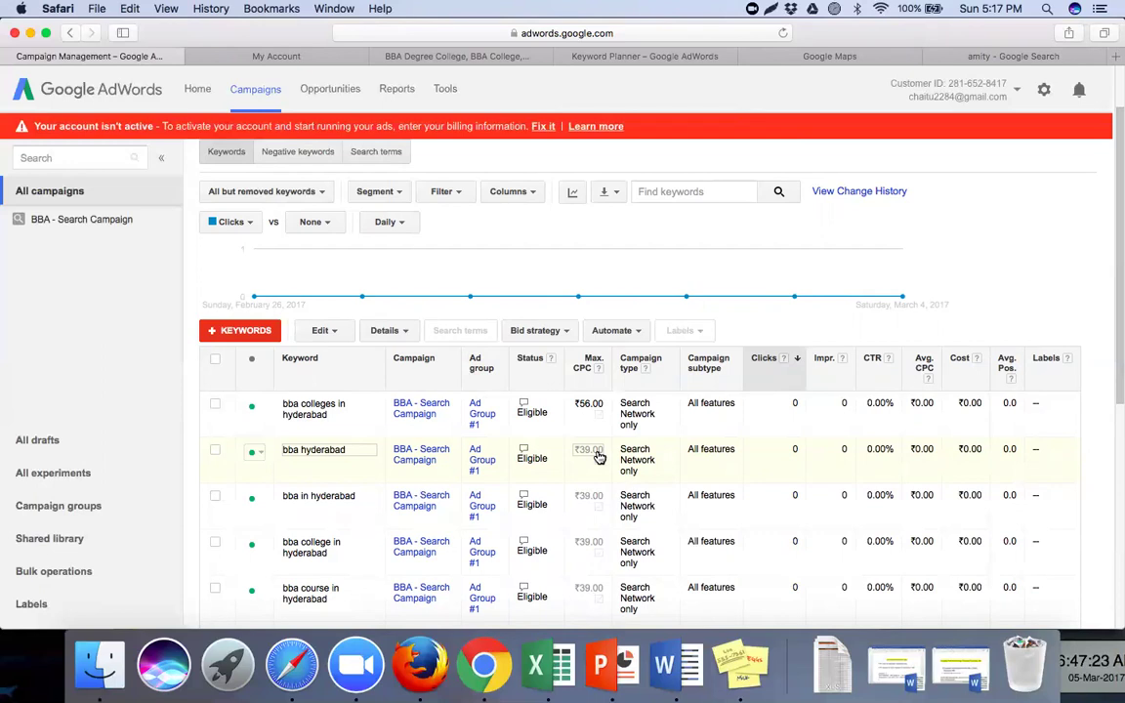
{"action": "scroll", "coordinate": [568, 454], "scroll_direction": "down", "scroll_amount": 5}
{"action": "scroll", "coordinate": [566, 454], "scroll_direction": "up", "scroll_amount": 4}
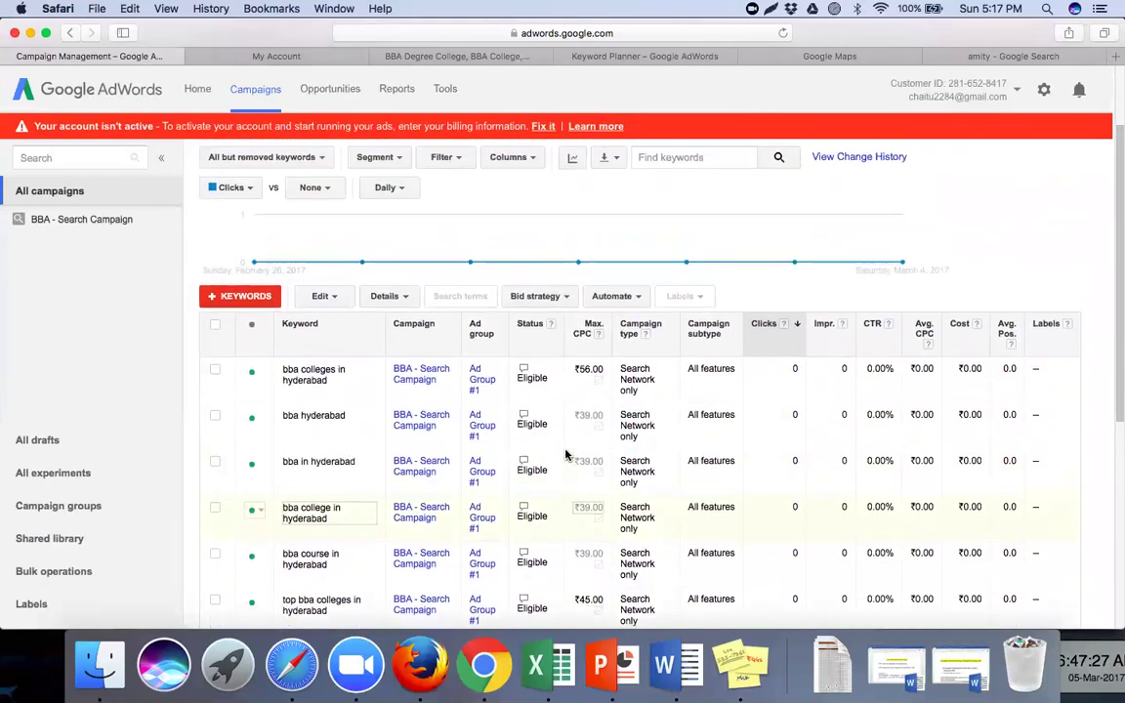
{"action": "scroll", "coordinate": [678, 426], "scroll_direction": "up", "scroll_amount": 2}
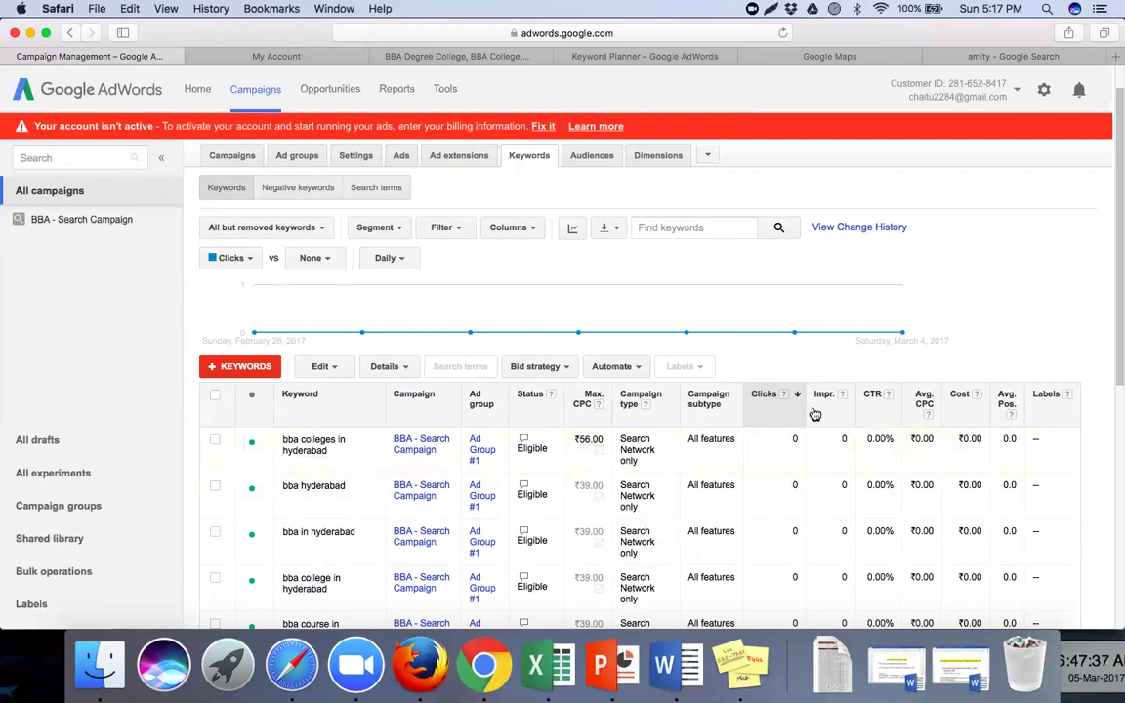
Check the Best BBA College in Hyderabad ad, then return to the Campaigns overview
{"action": "left_click", "coordinate": [400, 157]}
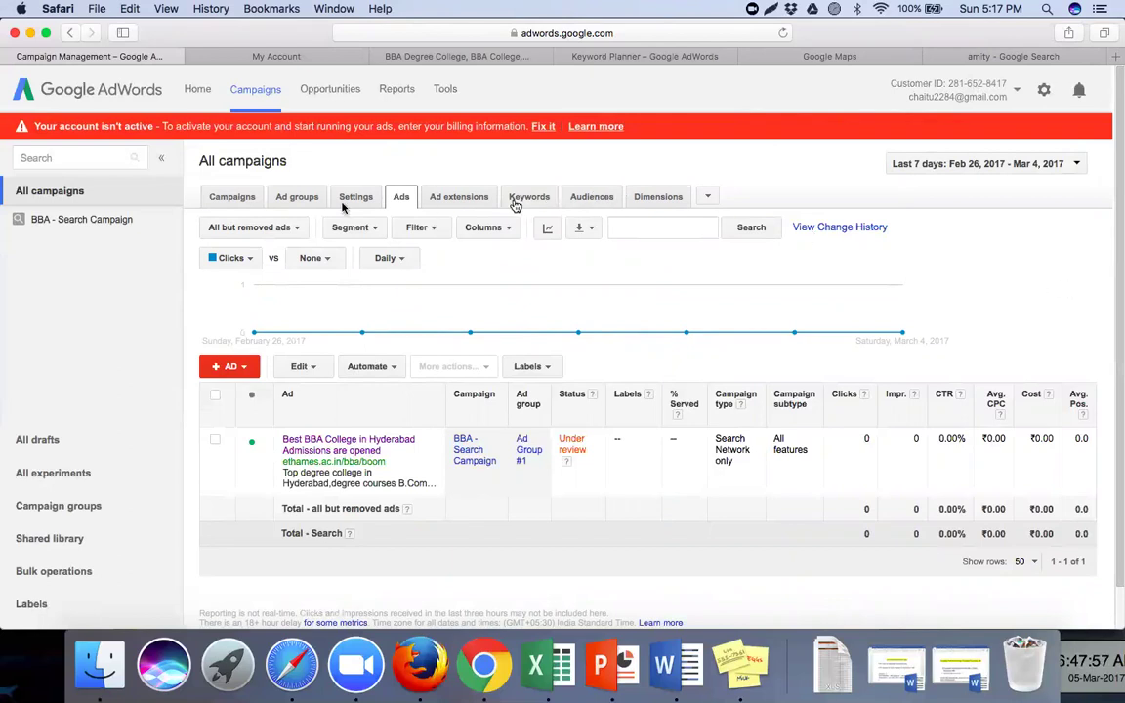
{"action": "left_click", "coordinate": [230, 199]}
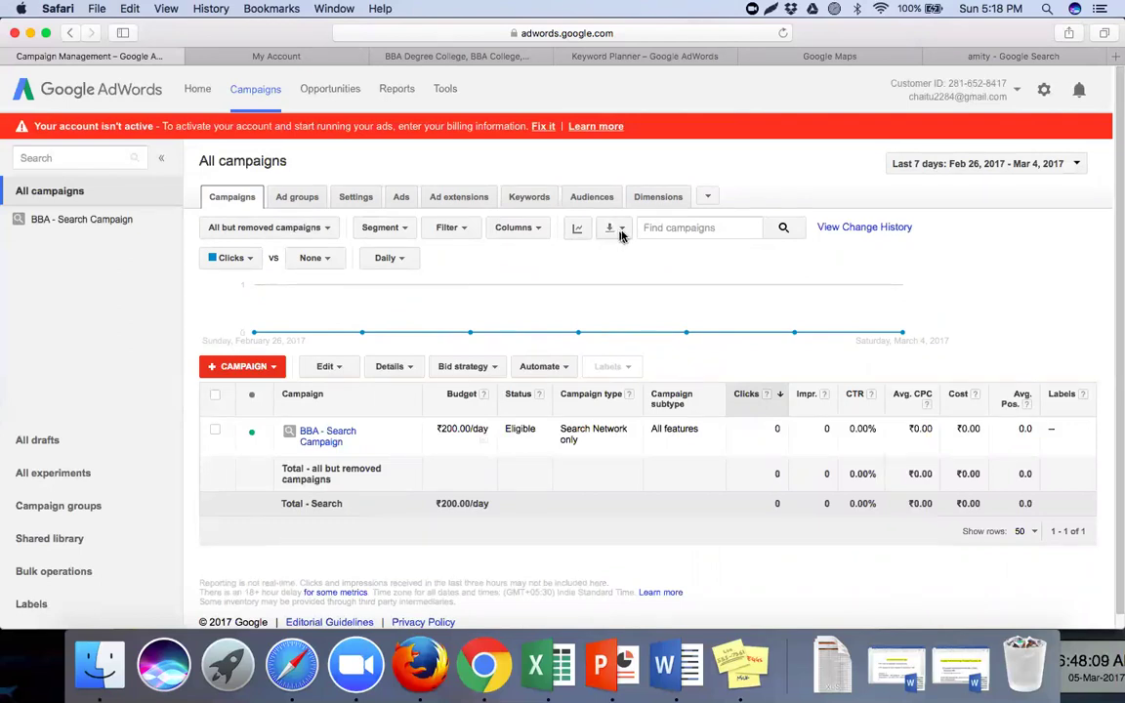
Show the campaign statistics for the All time date range
{"action": "left_click", "coordinate": [623, 234]}
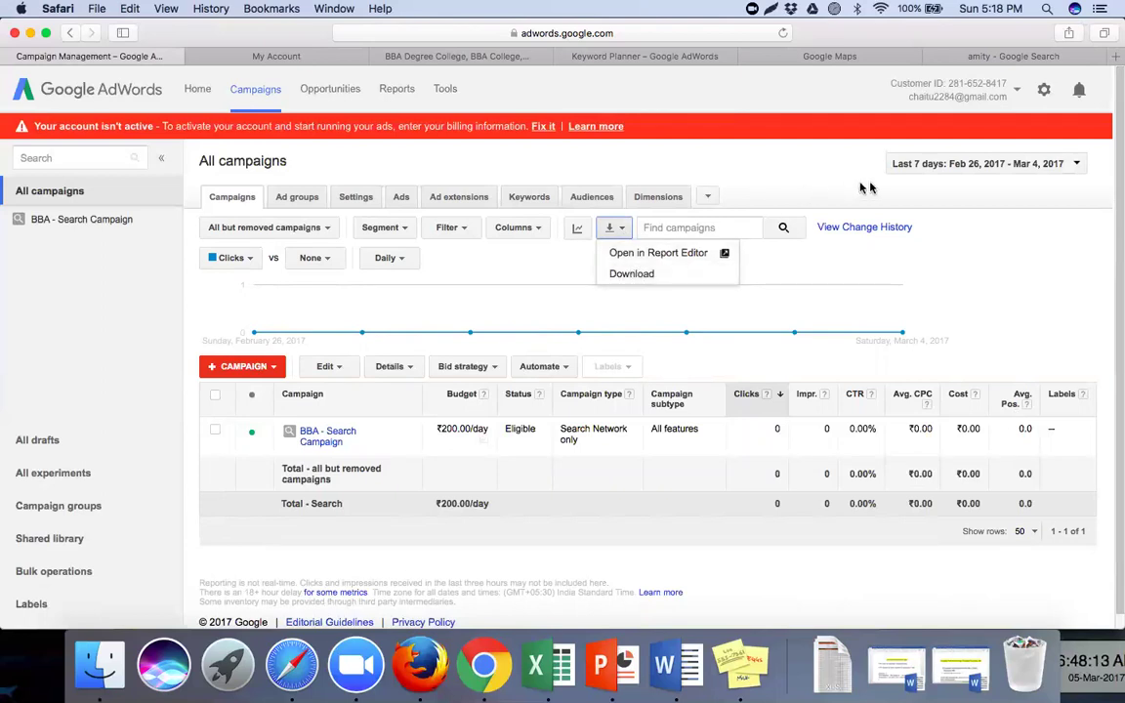
{"action": "left_click", "coordinate": [963, 170]}
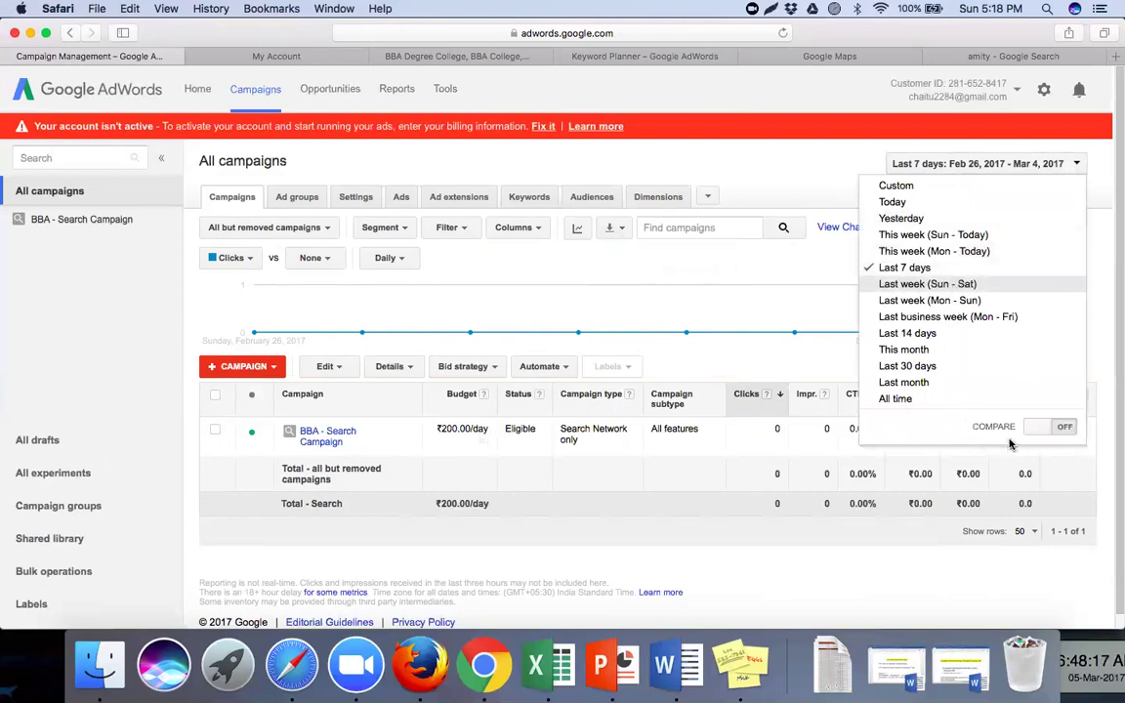
{"action": "left_click", "coordinate": [894, 399]}
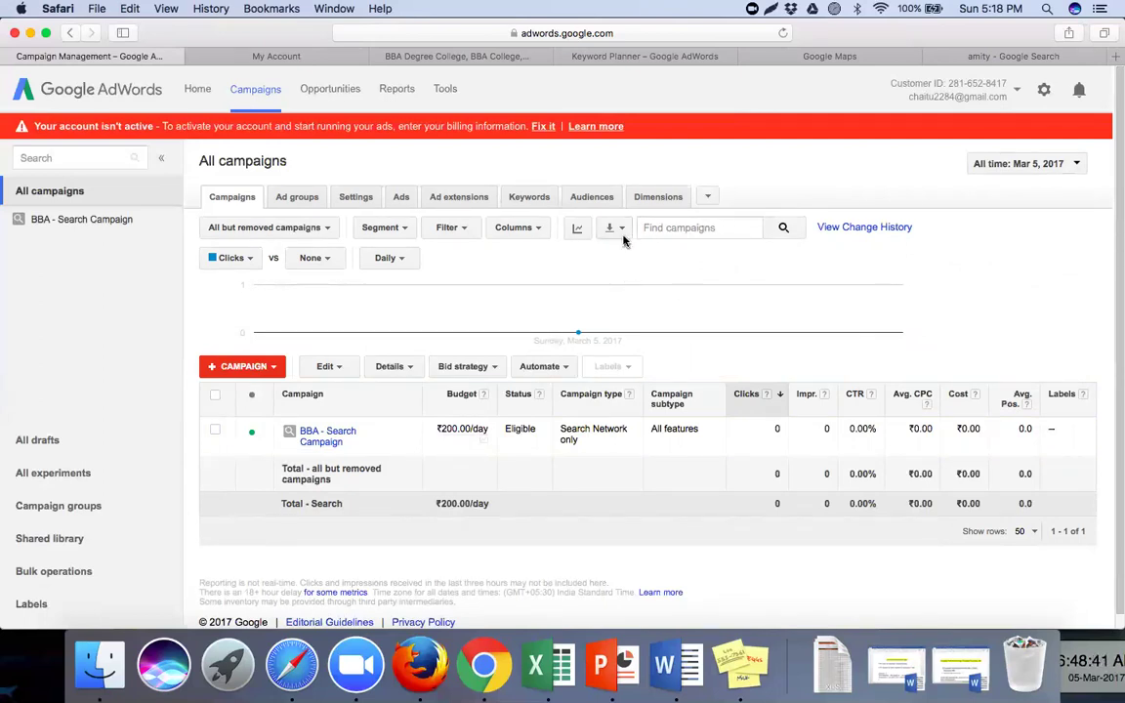
Start a report download with Email and schedule report and Advanced editing expanded
{"action": "left_click", "coordinate": [613, 230]}
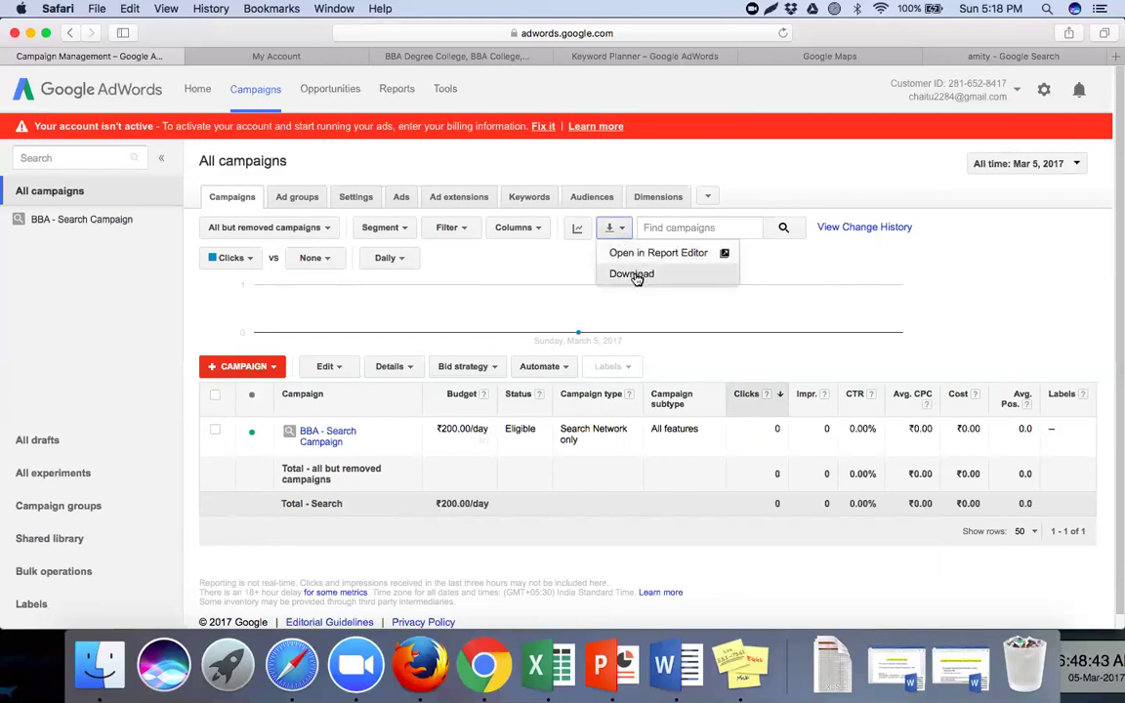
{"action": "left_click", "coordinate": [631, 275]}
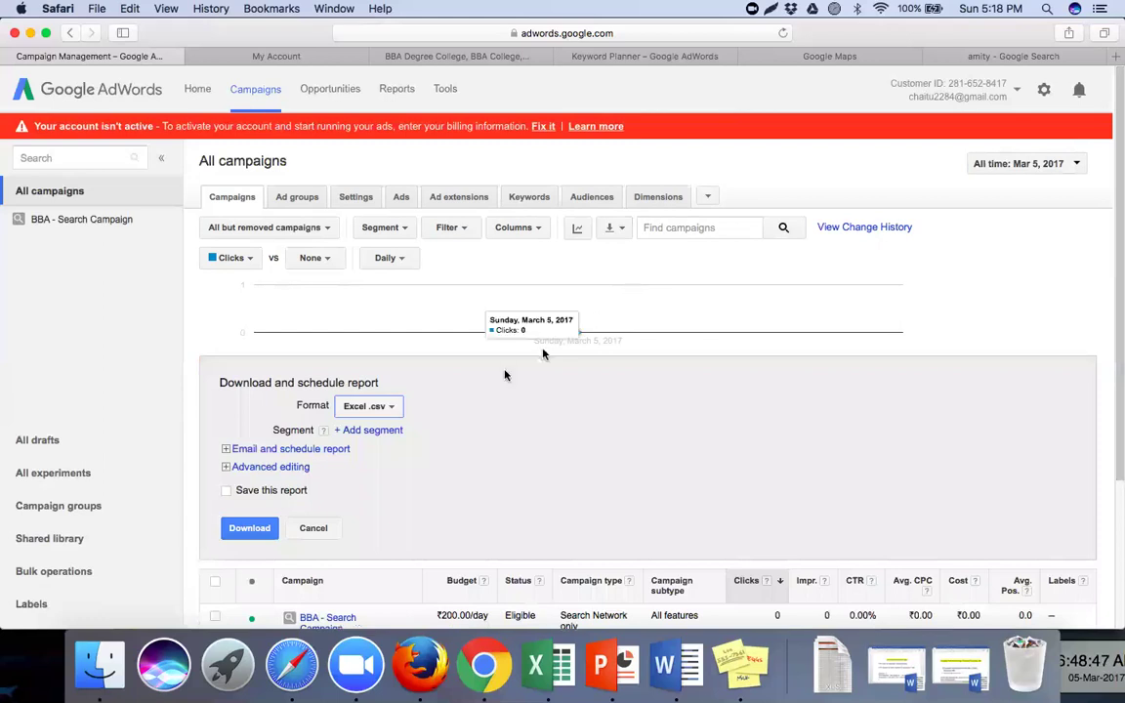
{"action": "scroll", "coordinate": [484, 436], "scroll_direction": "down", "scroll_amount": 1}
{"action": "scroll", "coordinate": [484, 436], "scroll_direction": "down", "scroll_amount": 2}
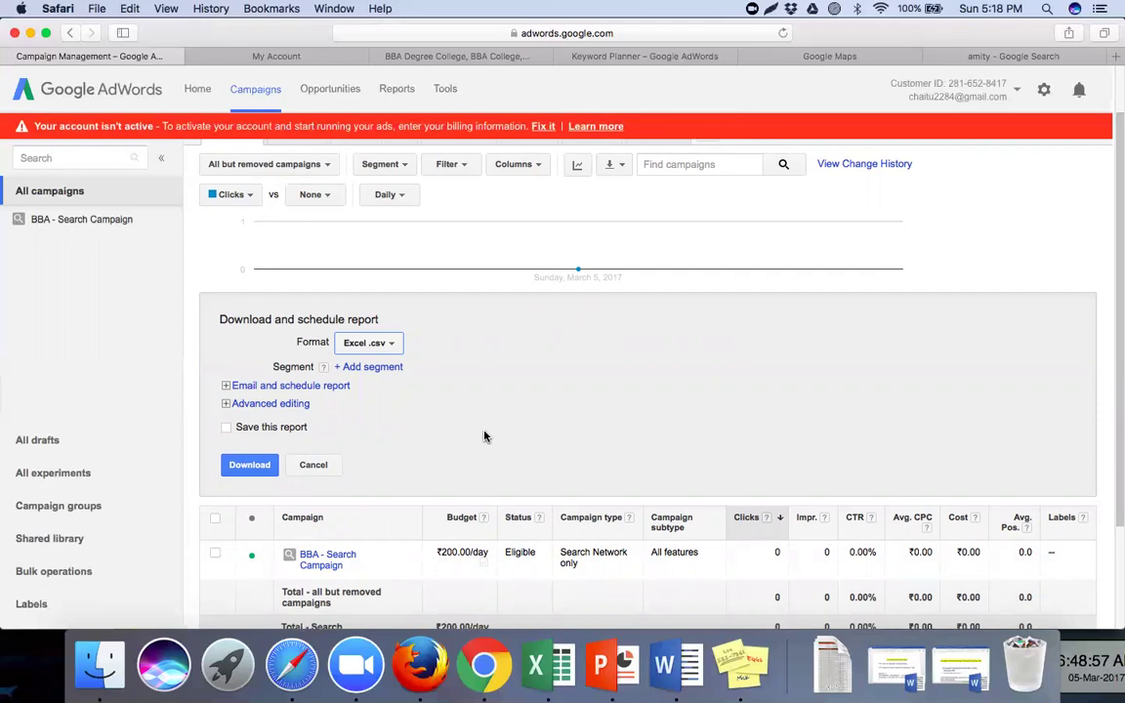
{"action": "left_click", "coordinate": [227, 387]}
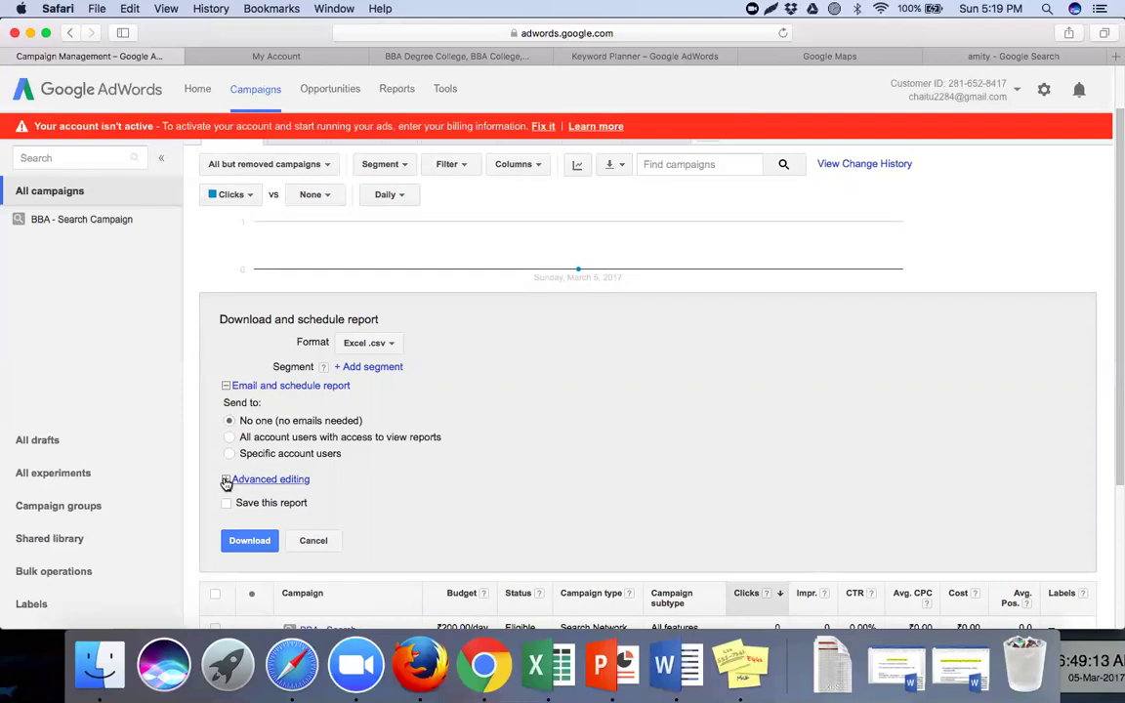
{"action": "left_click", "coordinate": [226, 479]}
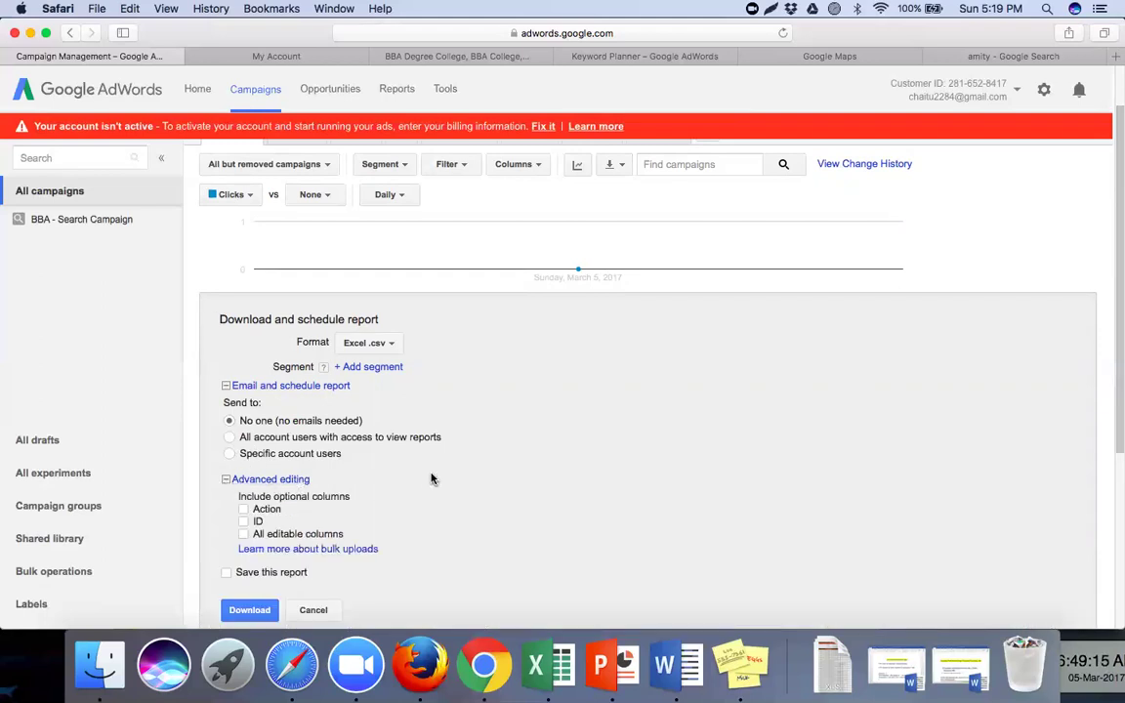
{"action": "scroll", "coordinate": [432, 478], "scroll_direction": "up", "scroll_amount": 1}
{"action": "scroll", "coordinate": [432, 476], "scroll_direction": "up", "scroll_amount": 1}
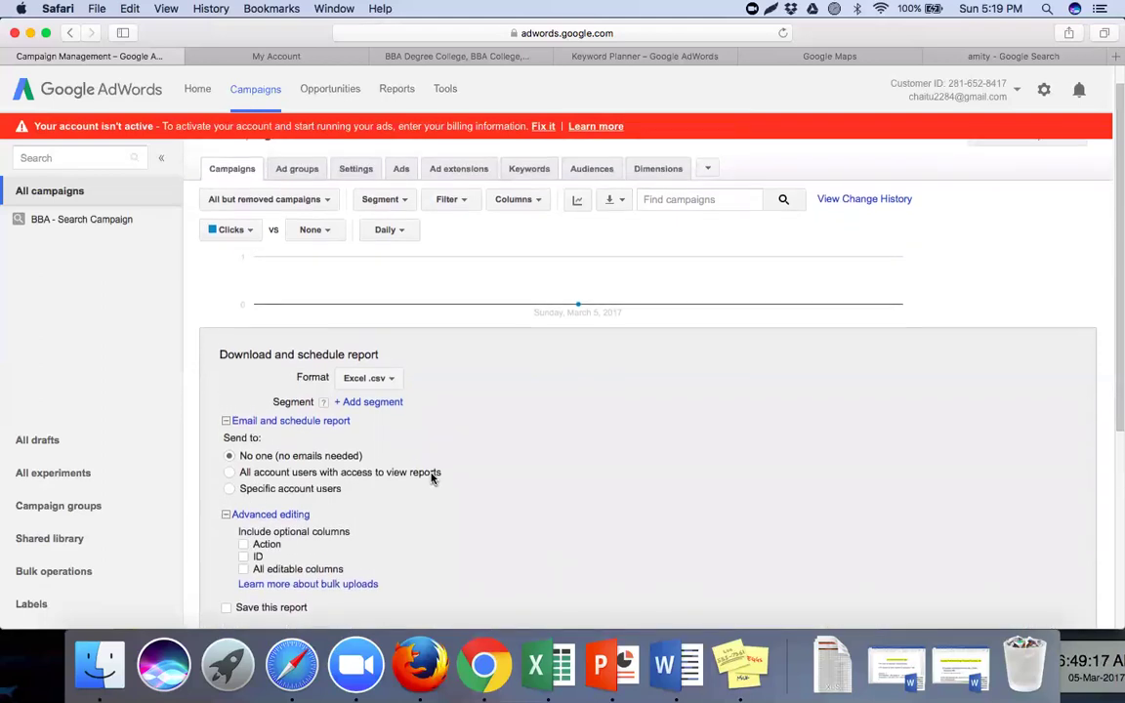
{"action": "left_click", "coordinate": [382, 383]}
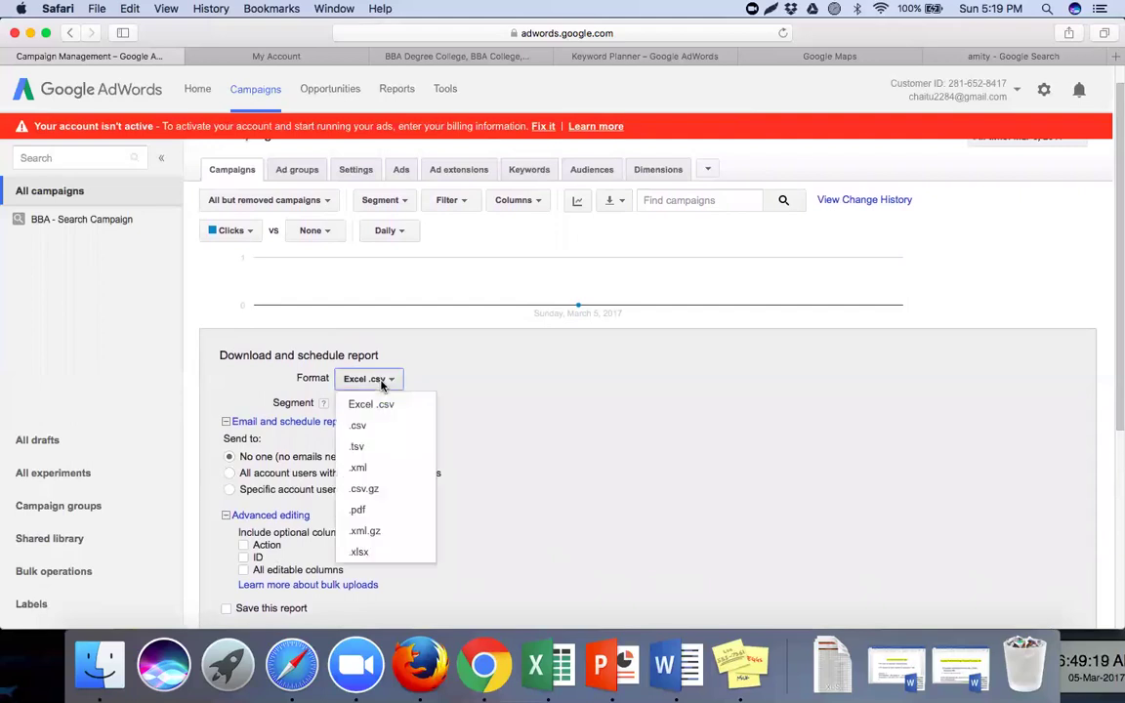
Choose .pdf as the report format and leave the report with no segment applied
{"action": "left_click", "coordinate": [386, 510]}
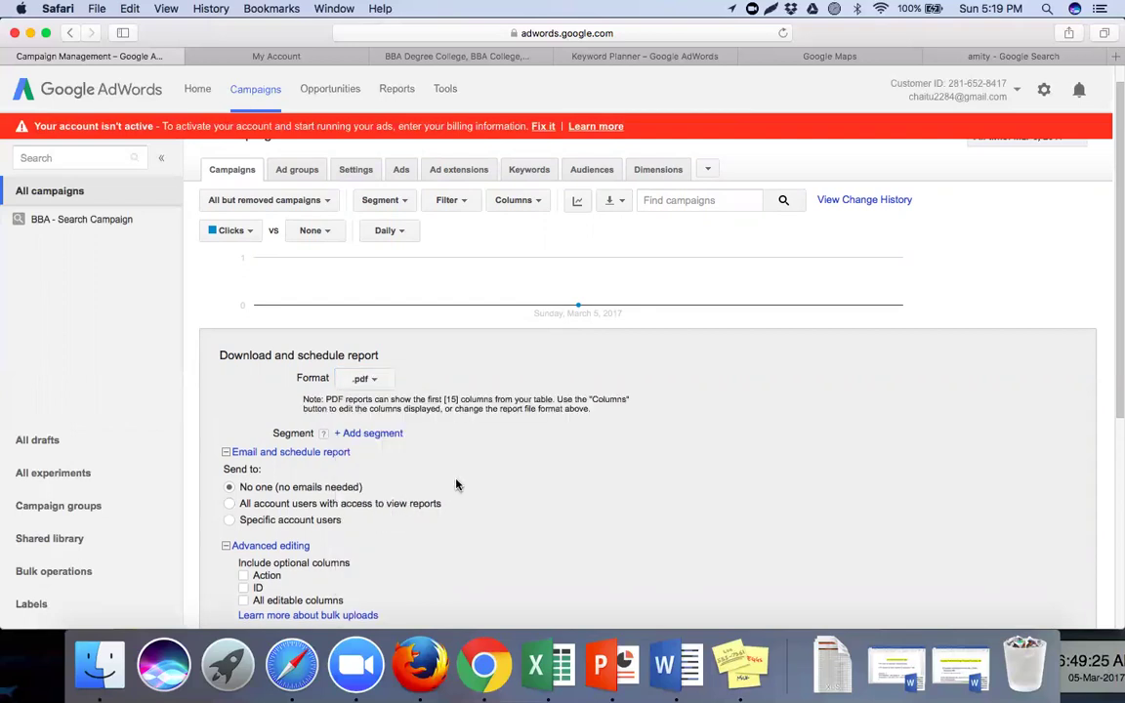
{"action": "left_click", "coordinate": [342, 432]}
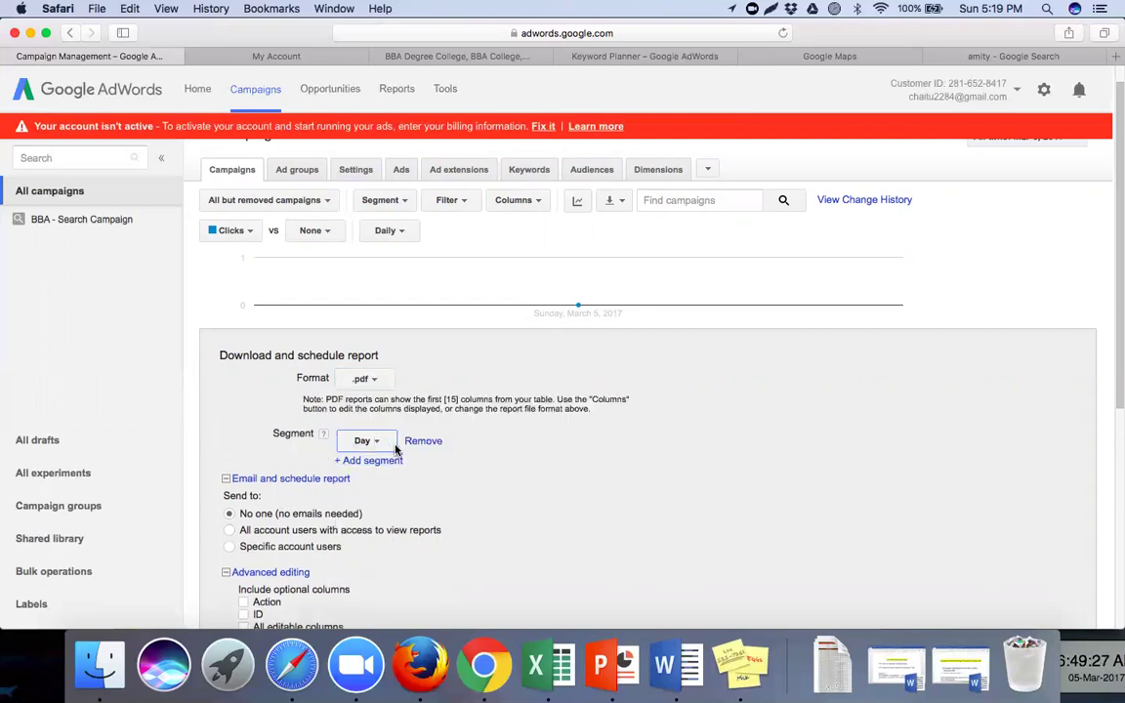
{"action": "left_click", "coordinate": [377, 444]}
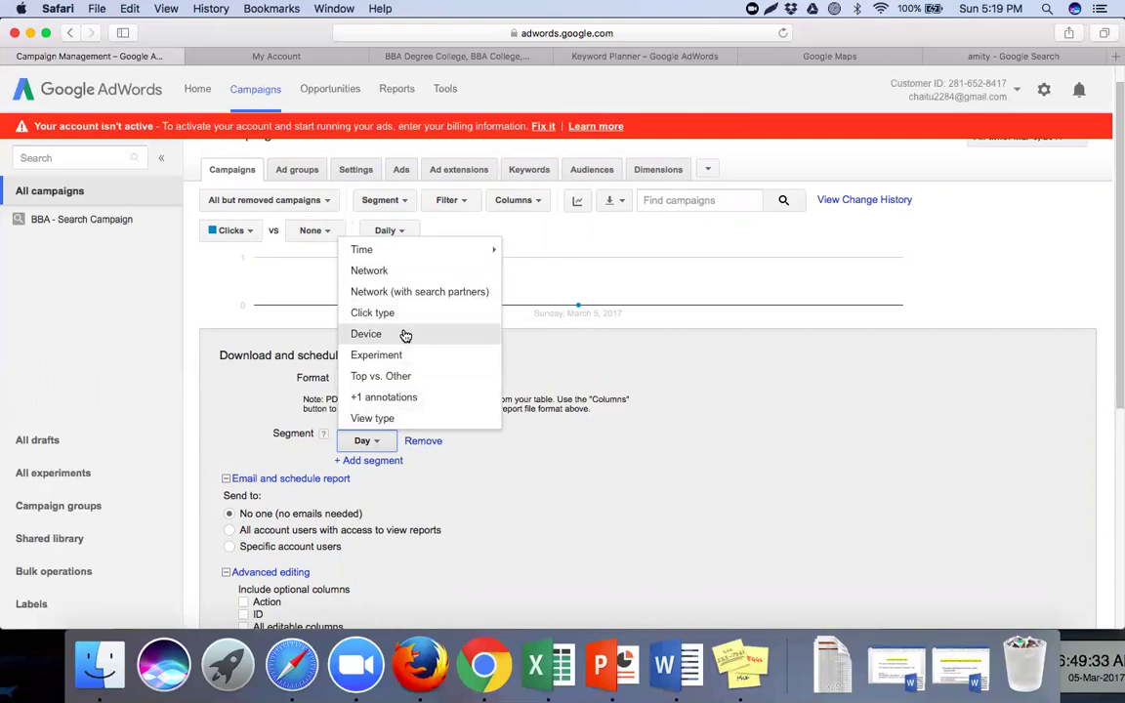
{"action": "left_click", "coordinate": [490, 487]}
{"action": "left_click", "coordinate": [422, 440]}
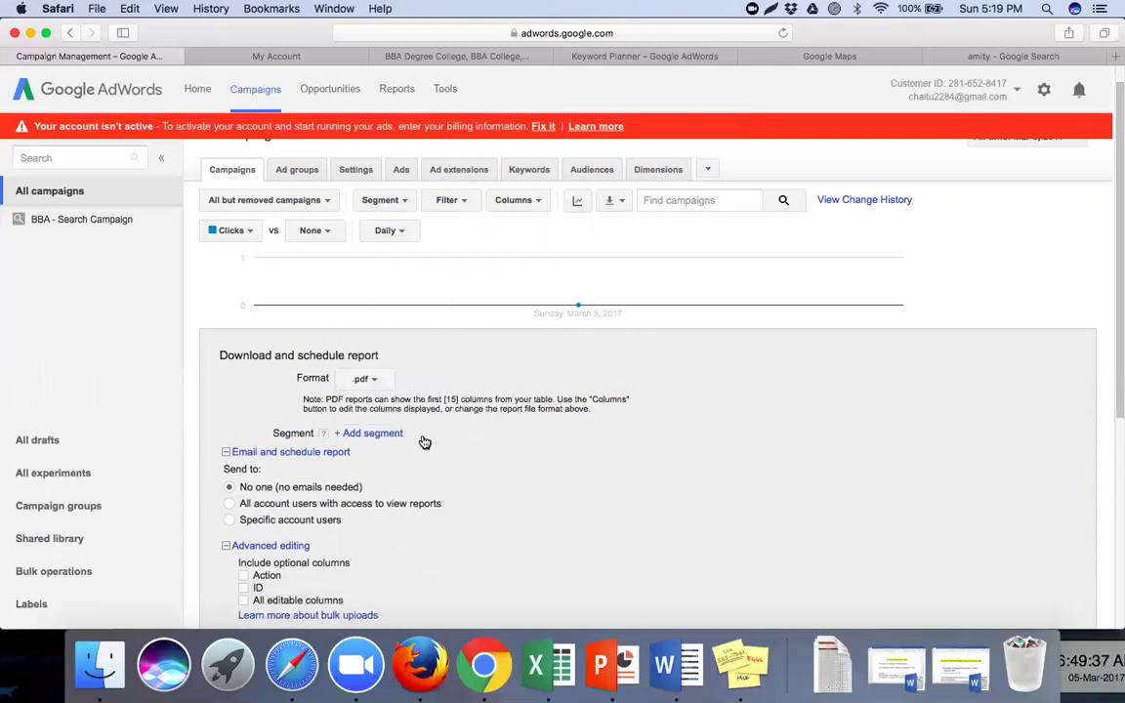
{"action": "scroll", "coordinate": [341, 478], "scroll_direction": "down", "scroll_amount": 1}
{"action": "scroll", "coordinate": [341, 480], "scroll_direction": "down", "scroll_amount": 3}
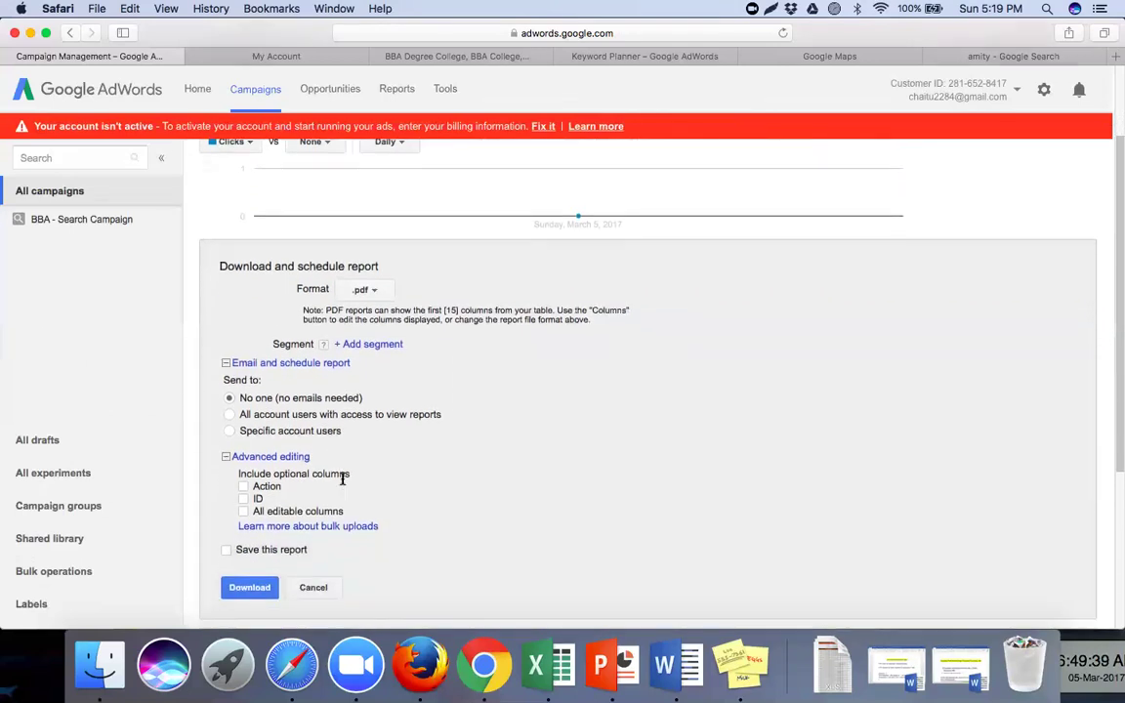
Try sending to specific account users, keeping the report frequency at one time
{"action": "left_click", "coordinate": [228, 432]}
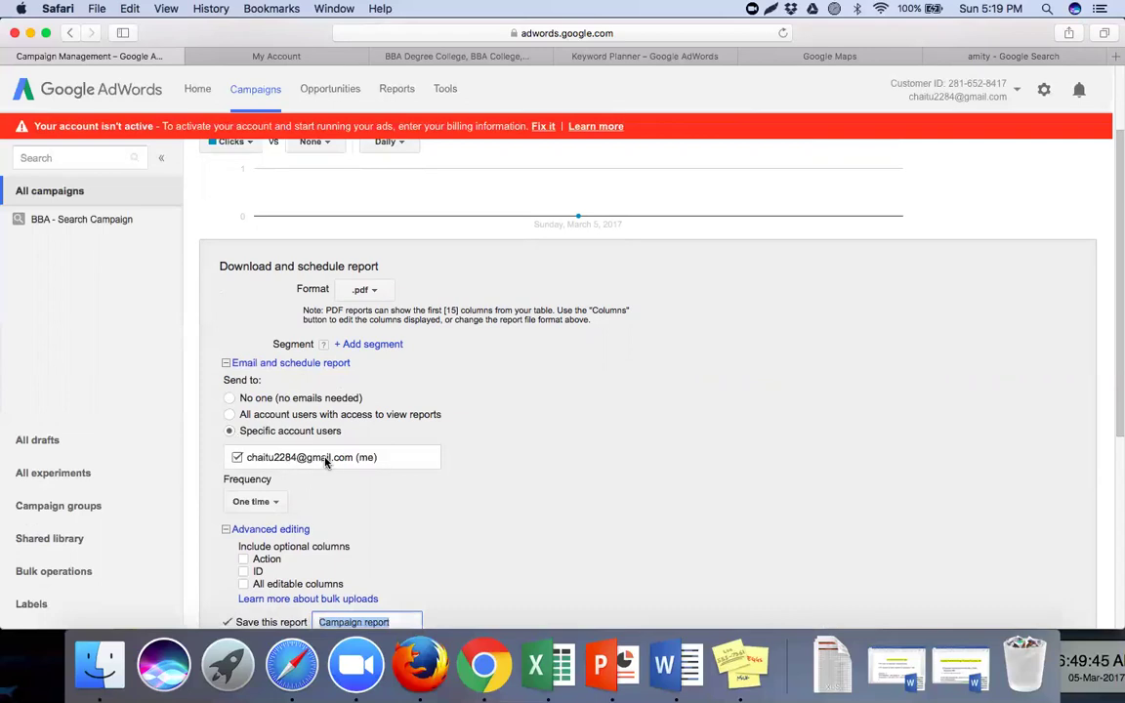
{"action": "left_click", "coordinate": [275, 503]}
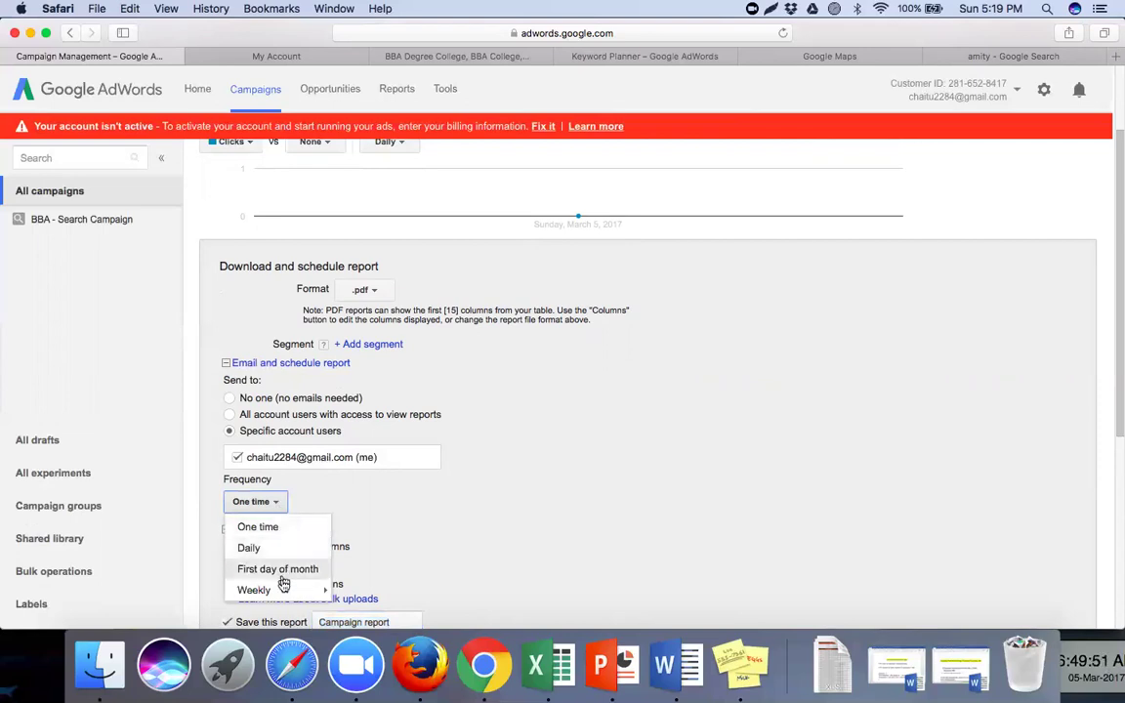
{"action": "mouse_move", "coordinate": [287, 591]}
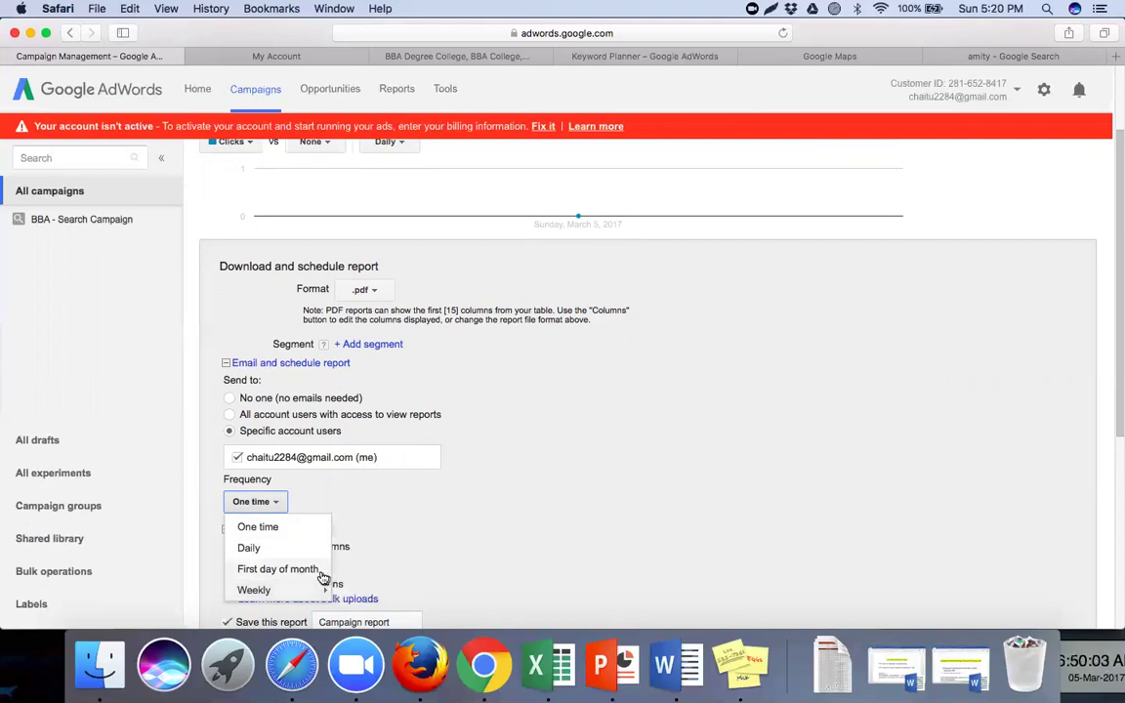
{"action": "left_click", "coordinate": [436, 517]}
{"action": "scroll", "coordinate": [435, 517], "scroll_direction": "down", "scroll_amount": 2}
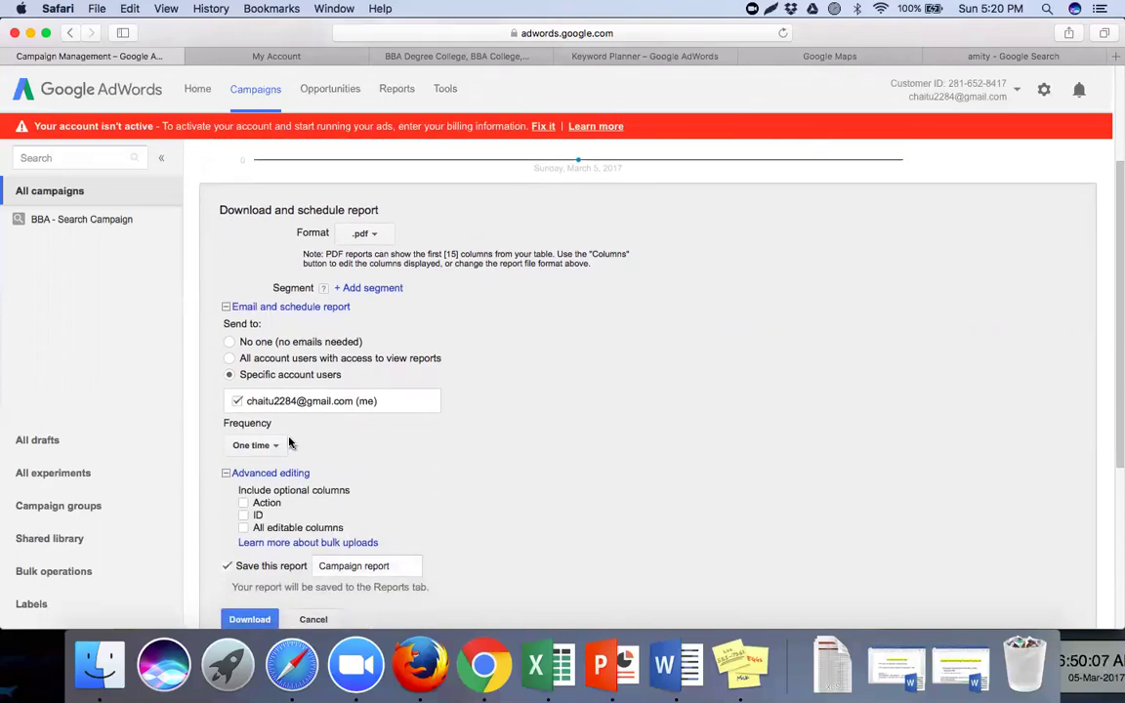
{"action": "left_click", "coordinate": [274, 445]}
{"action": "left_click", "coordinate": [260, 471]}
Reset recipients to No one, collapse both sections, and uncheck Save this report
{"action": "left_click", "coordinate": [229, 342]}
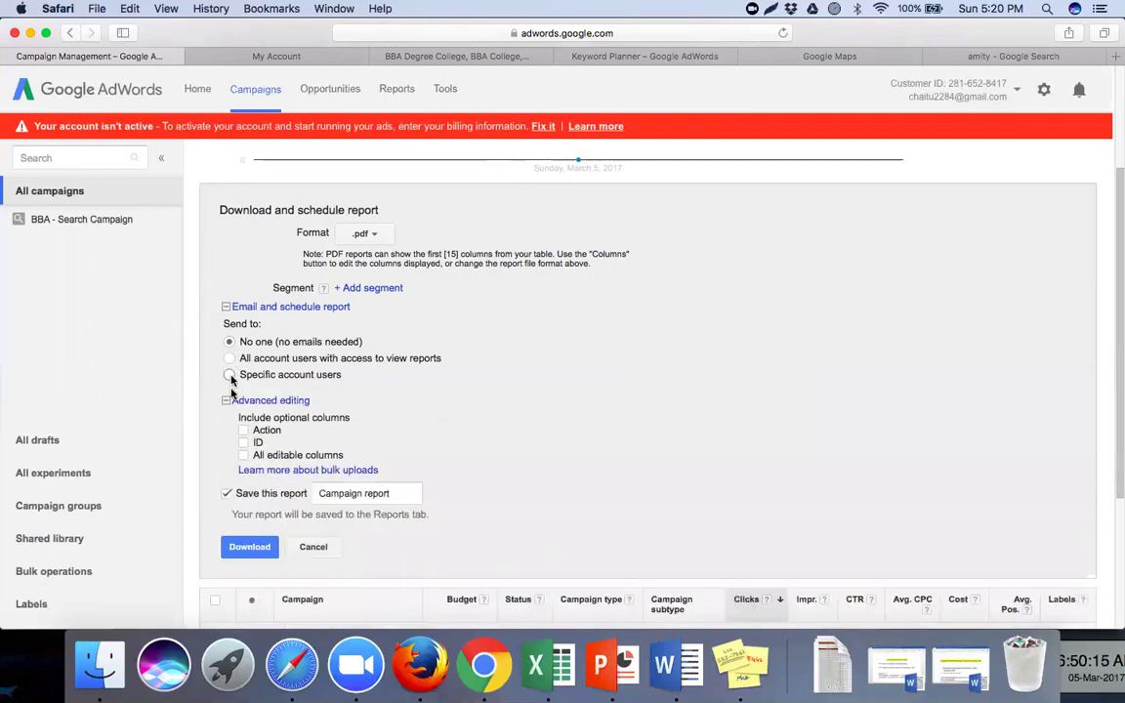
{"action": "left_click", "coordinate": [226, 307]}
{"action": "left_click", "coordinate": [225, 325]}
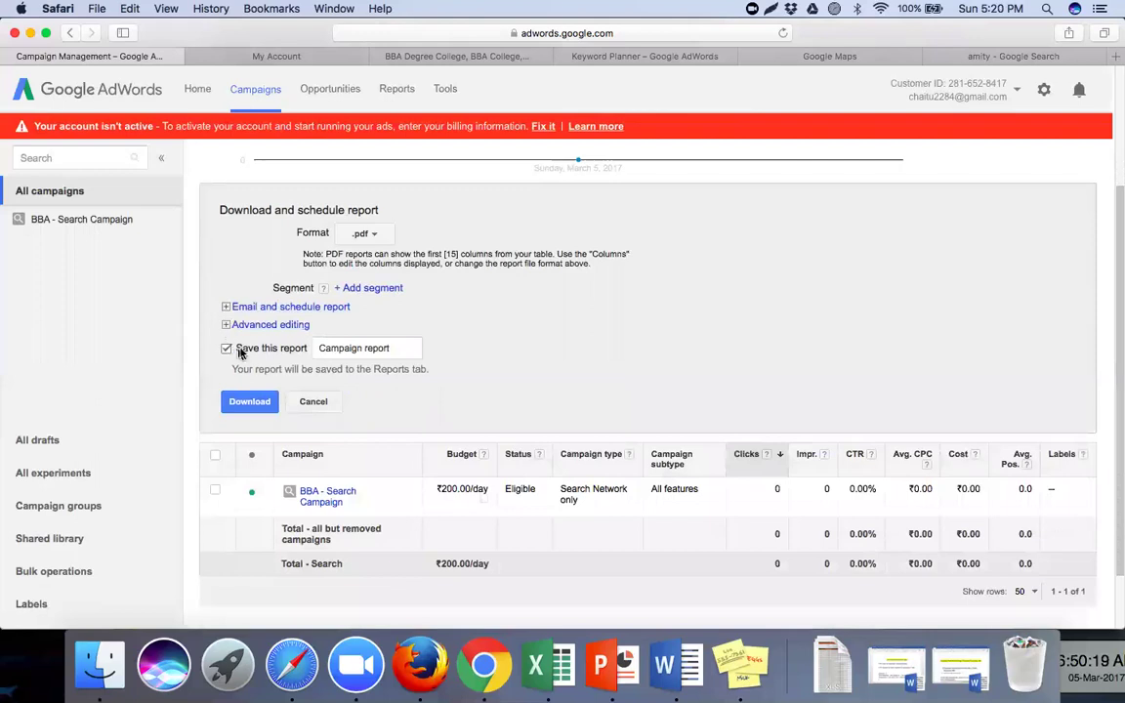
{"action": "left_click", "coordinate": [226, 349]}
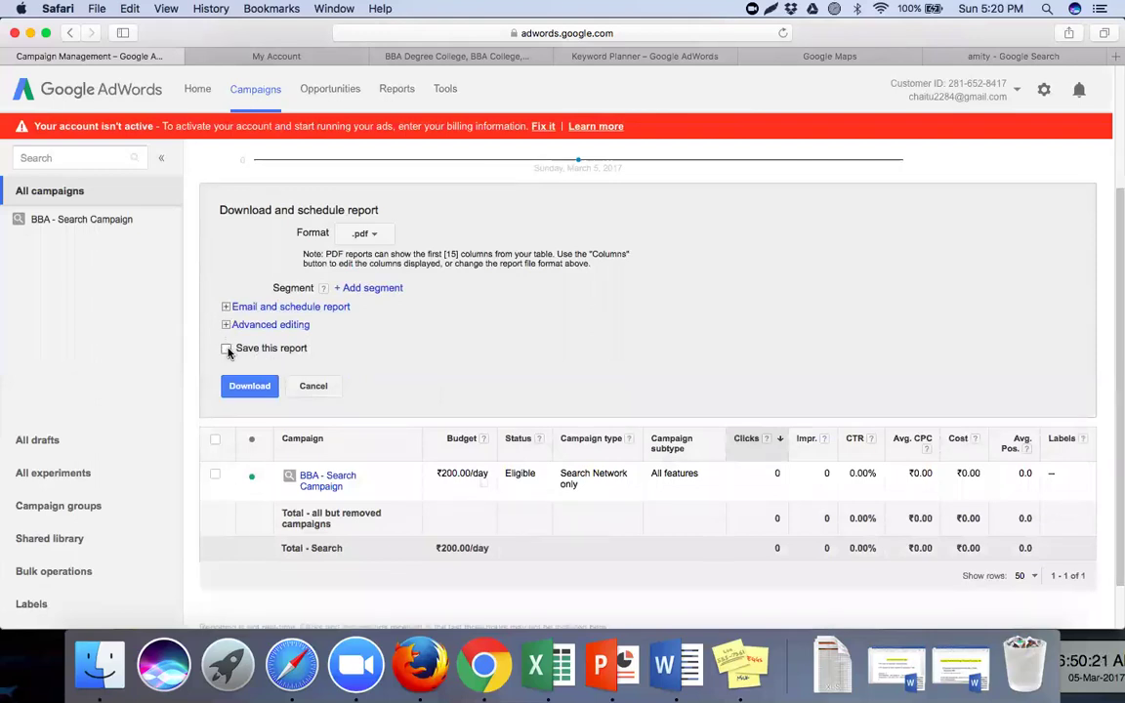
Download Campaign report.pdf, review its campaign table in Acrobat Reader, then close it
{"action": "left_click", "coordinate": [234, 385]}
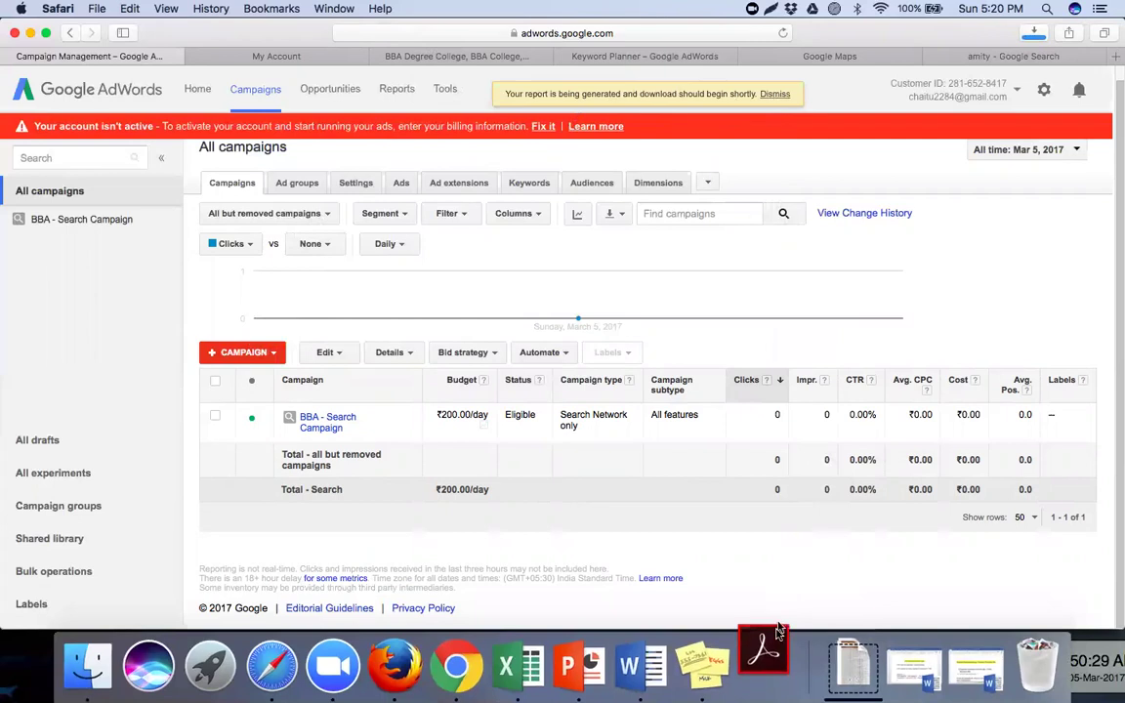
{"action": "left_click", "coordinate": [767, 649]}
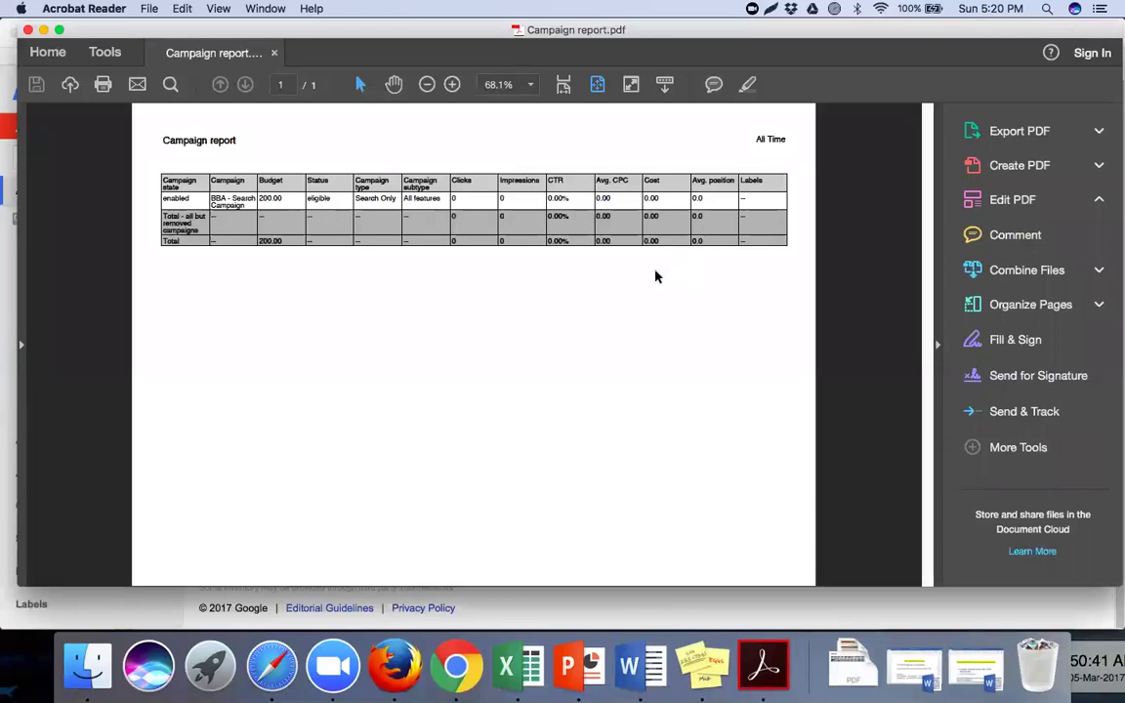
{"action": "left_click", "coordinate": [28, 30]}
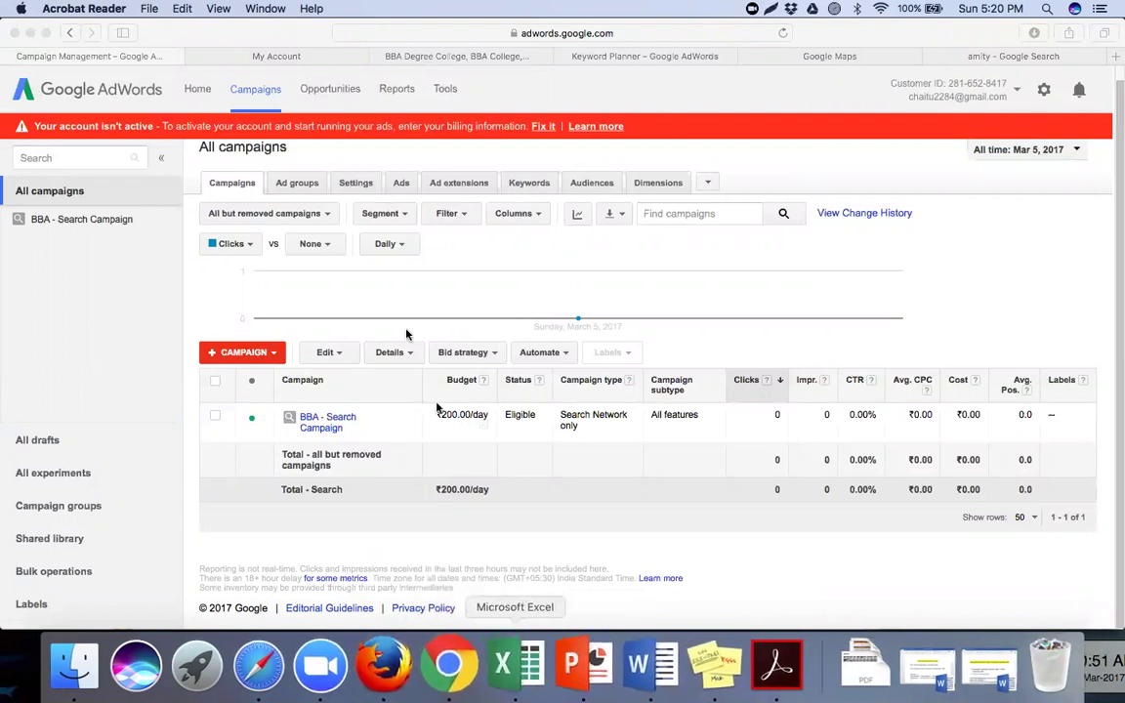
Check the empty sitelink extensions under Ad extensions, then go to the Keyword Planner
{"action": "left_click", "coordinate": [466, 188]}
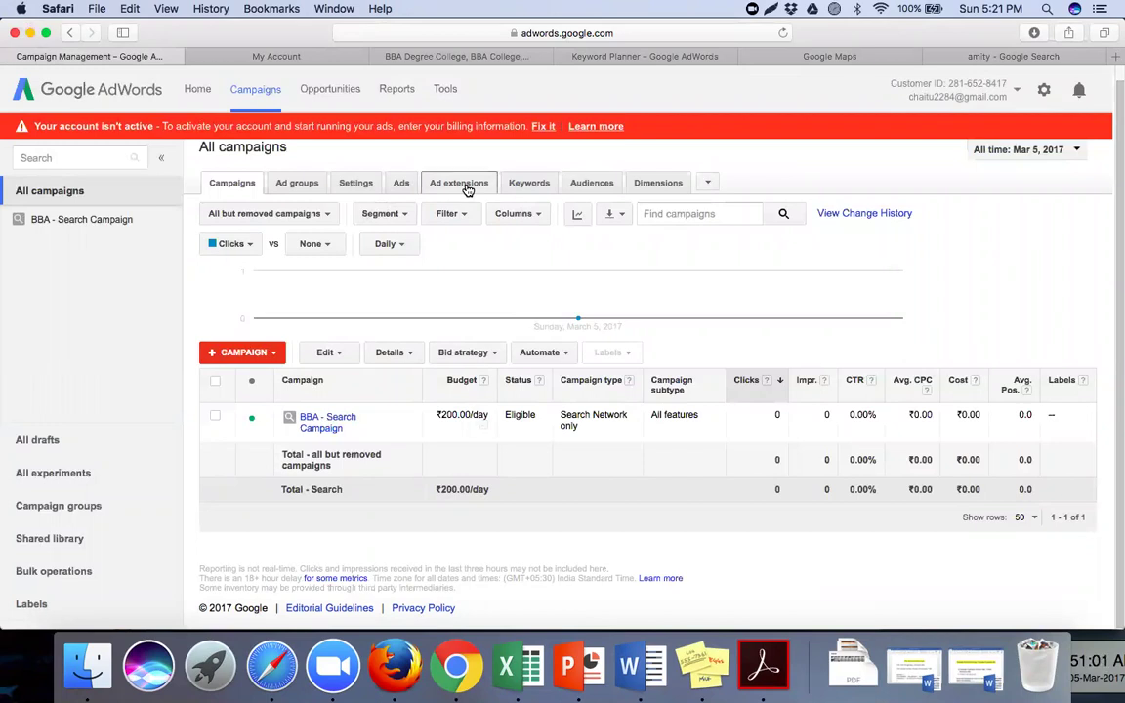
{"action": "left_click", "coordinate": [467, 185]}
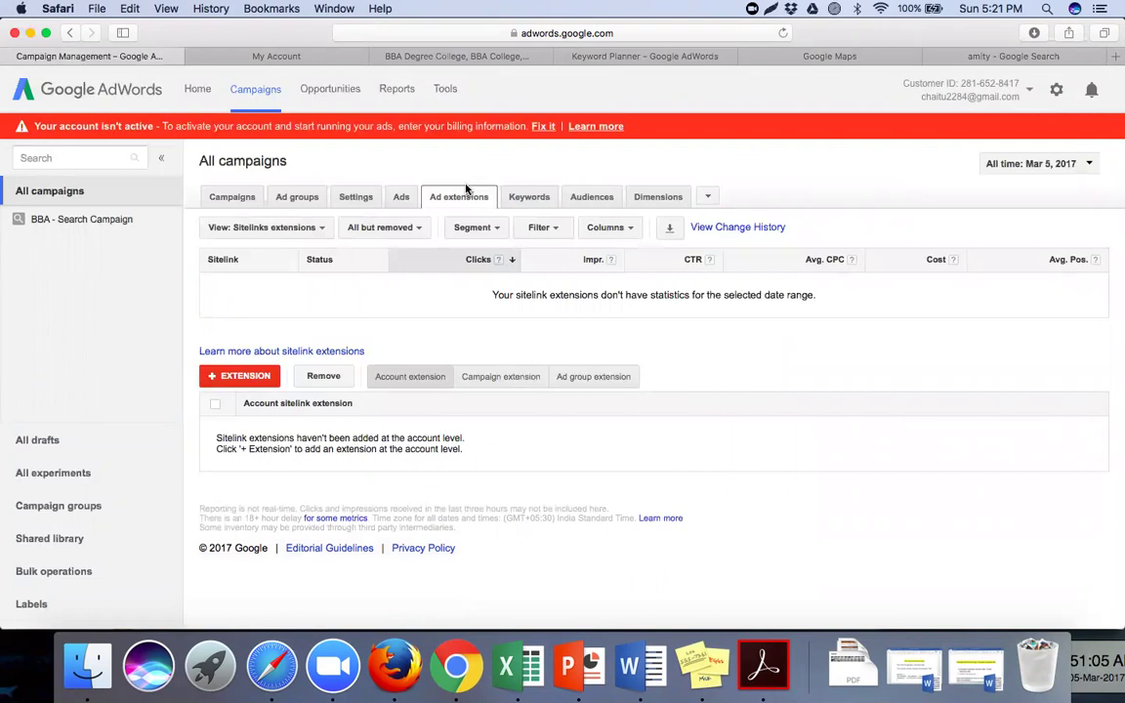
{"action": "left_click", "coordinate": [631, 59]}
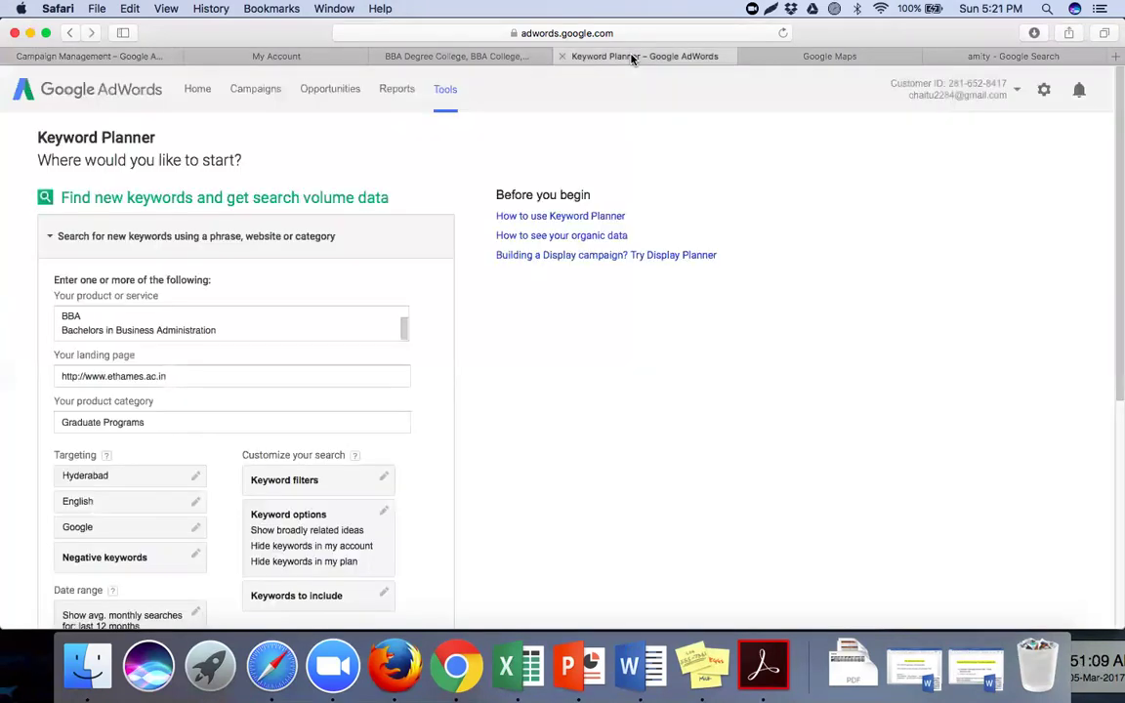
Review competitor ads like Top BBA College in Delhi in best bba college results, then return to AdWords
{"action": "left_click", "coordinate": [808, 61]}
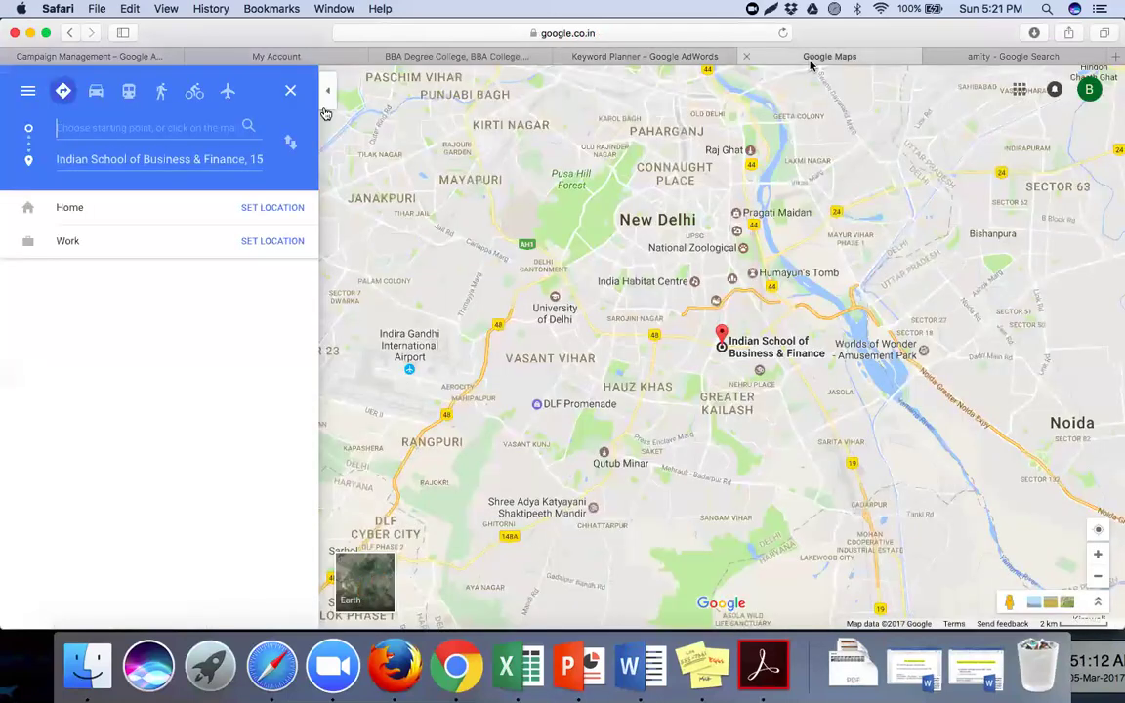
{"action": "left_click", "coordinate": [69, 36]}
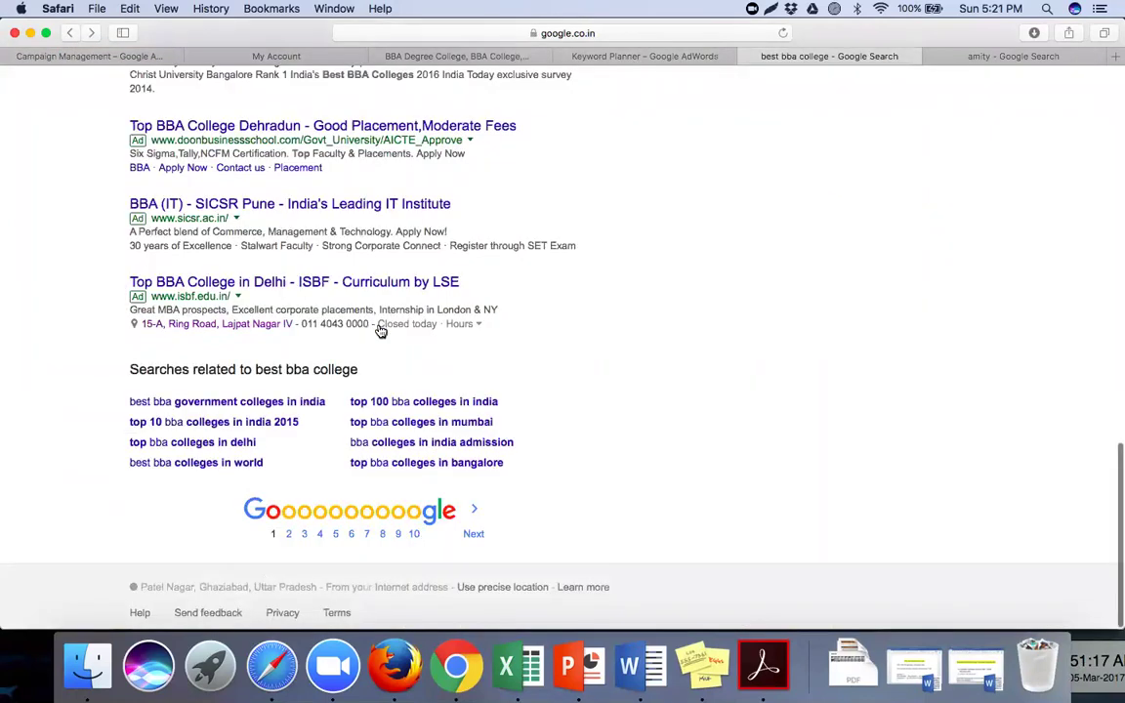
{"action": "left_click_drag", "start_coordinate": [497, 308], "coordinate": [140, 273]}
{"action": "left_click", "coordinate": [139, 274]}
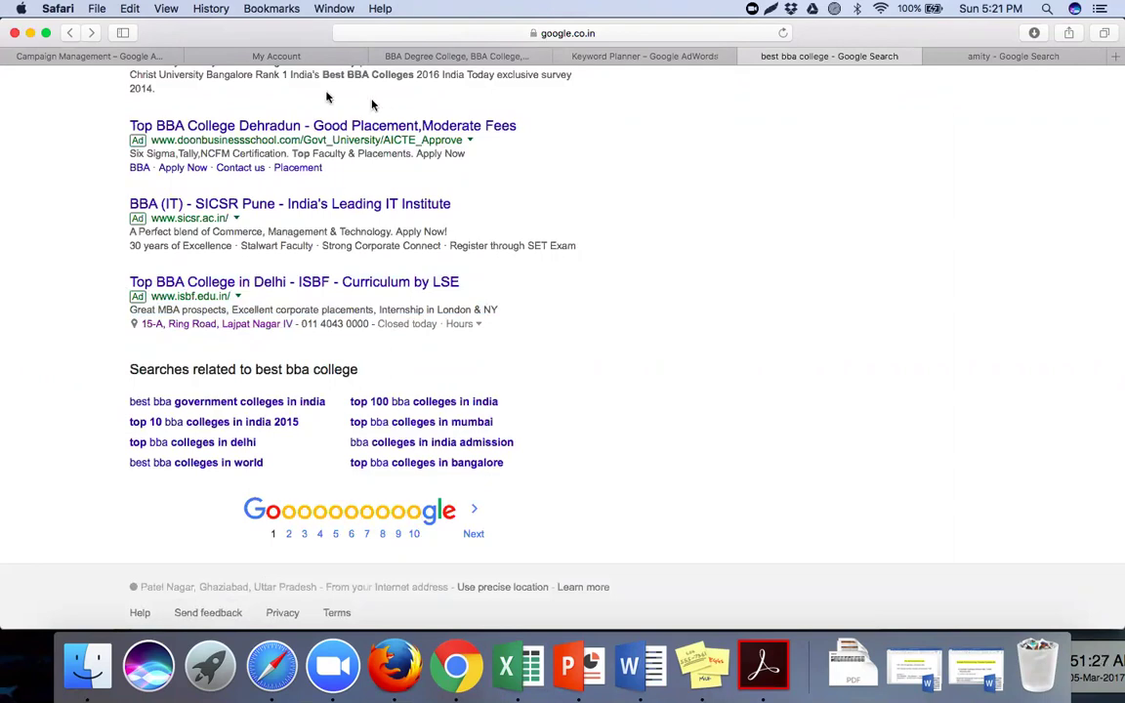
{"action": "left_click", "coordinate": [100, 55]}
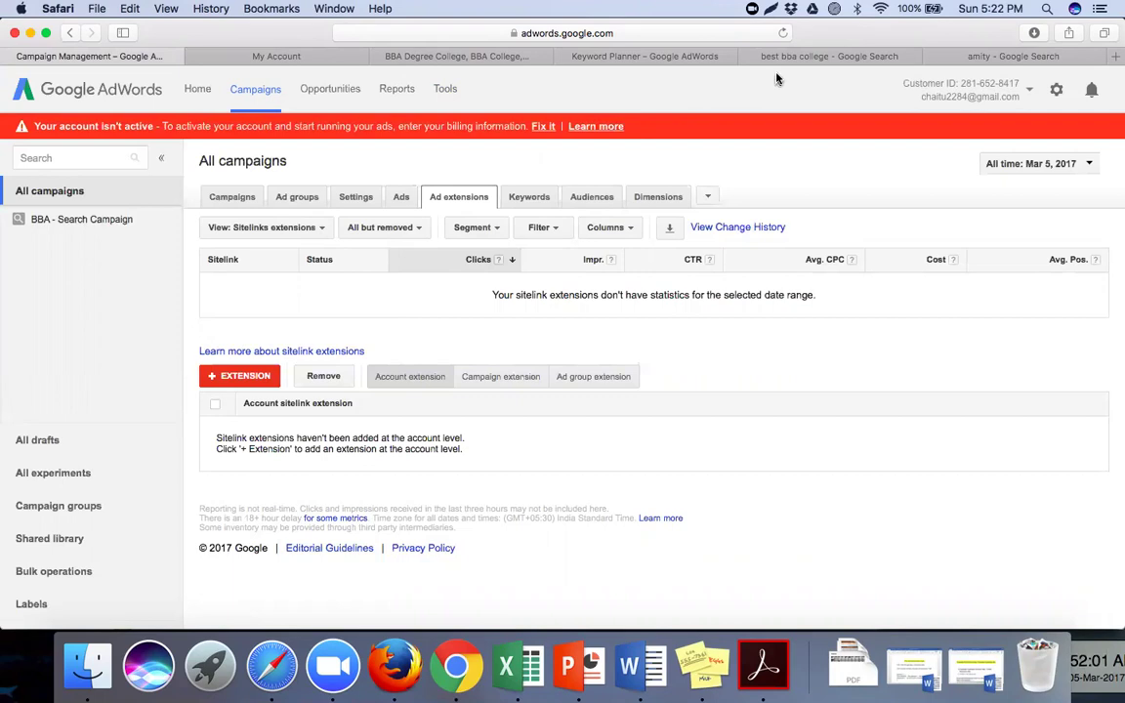
Glance at Keyword Planner, then return to the best bba college results with Doon, SICSR and ISBF ads
{"action": "left_click", "coordinate": [668, 63]}
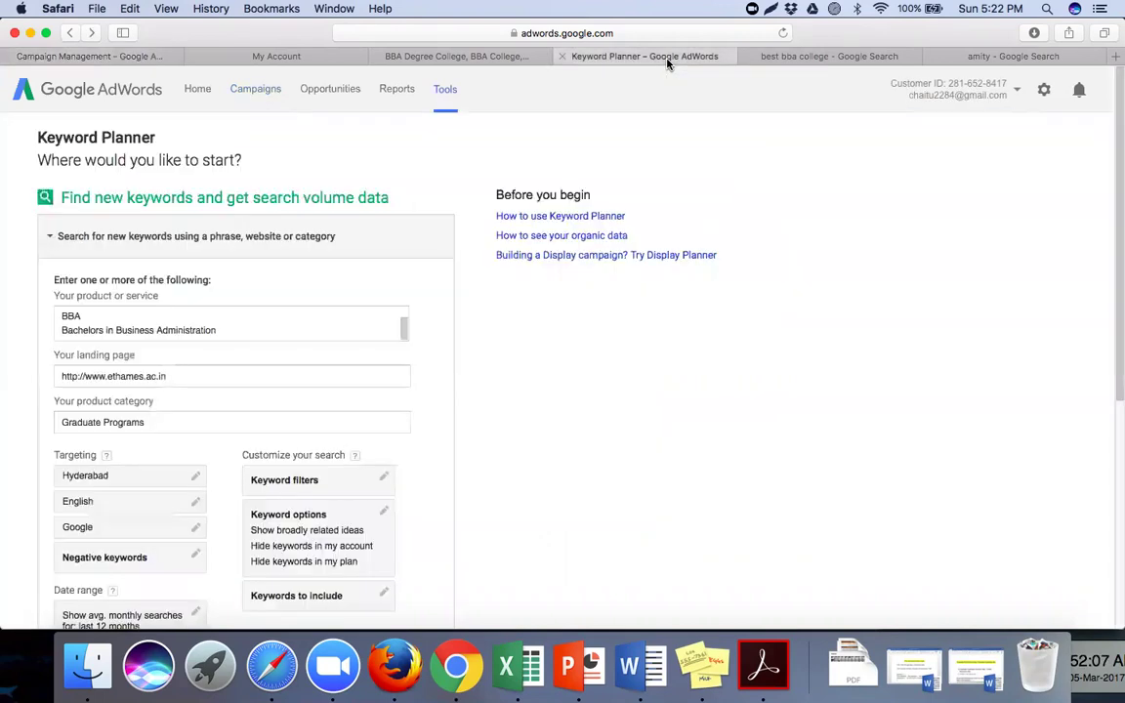
{"action": "left_click", "coordinate": [797, 59]}
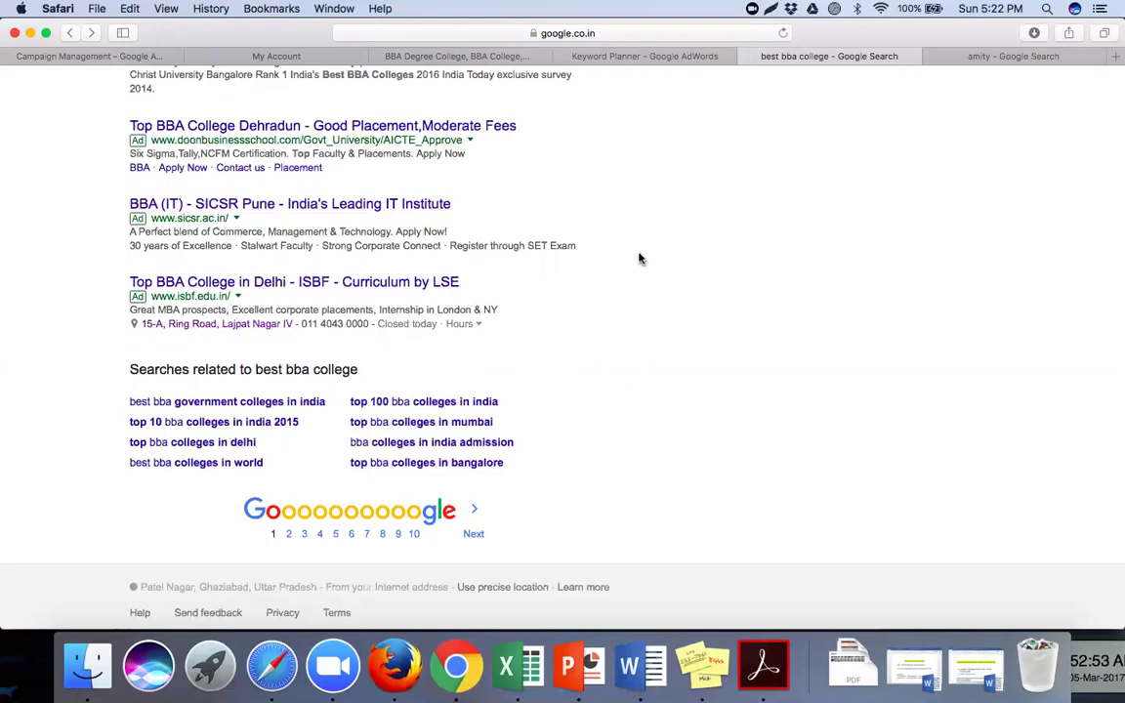
{"action": "scroll", "coordinate": [640, 258], "scroll_direction": "up", "scroll_amount": 10}
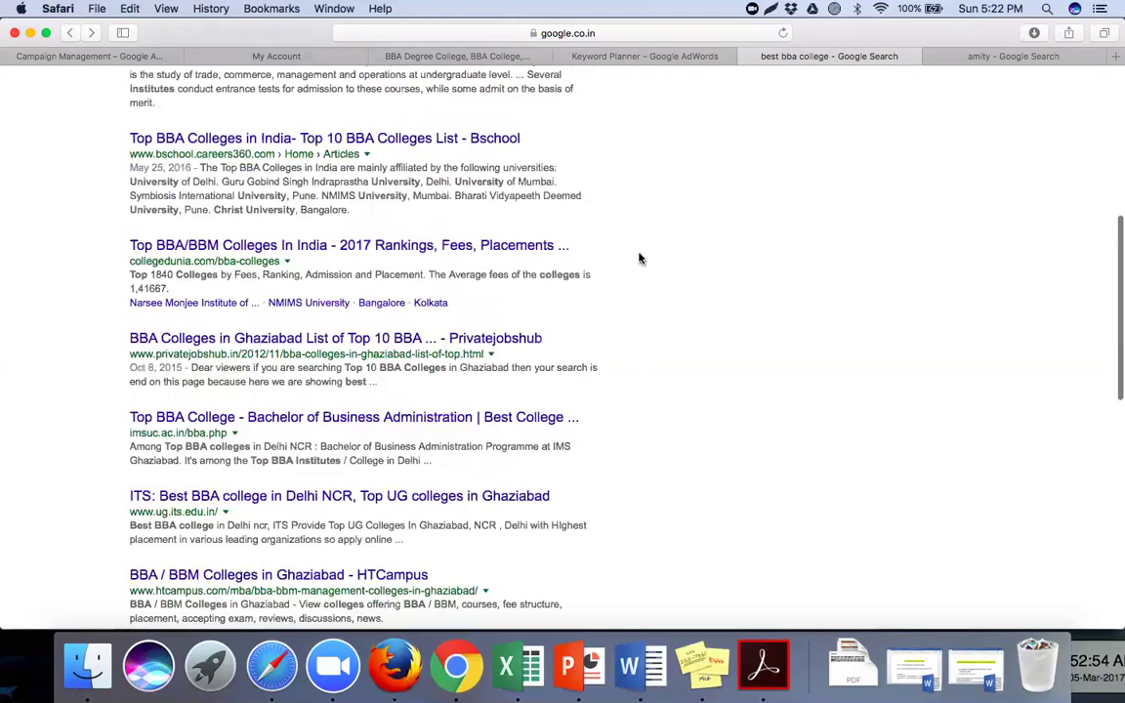
{"action": "scroll", "coordinate": [640, 259], "scroll_direction": "up", "scroll_amount": 4}
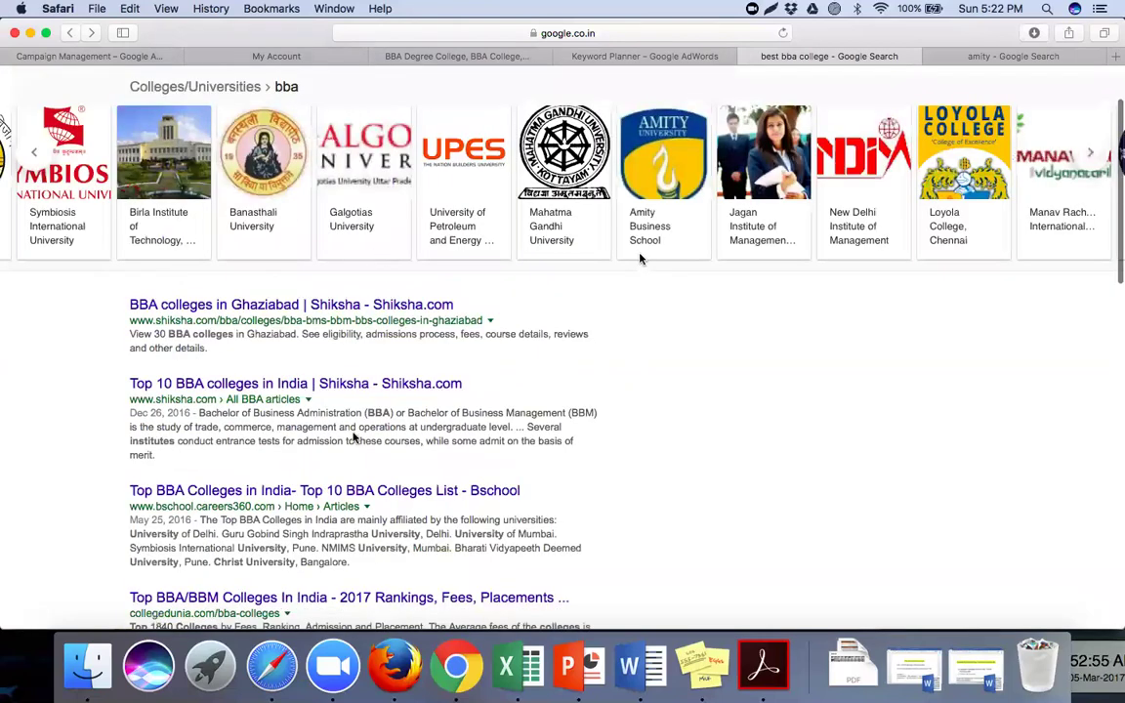
{"action": "scroll", "coordinate": [640, 258], "scroll_direction": "down", "scroll_amount": 3}
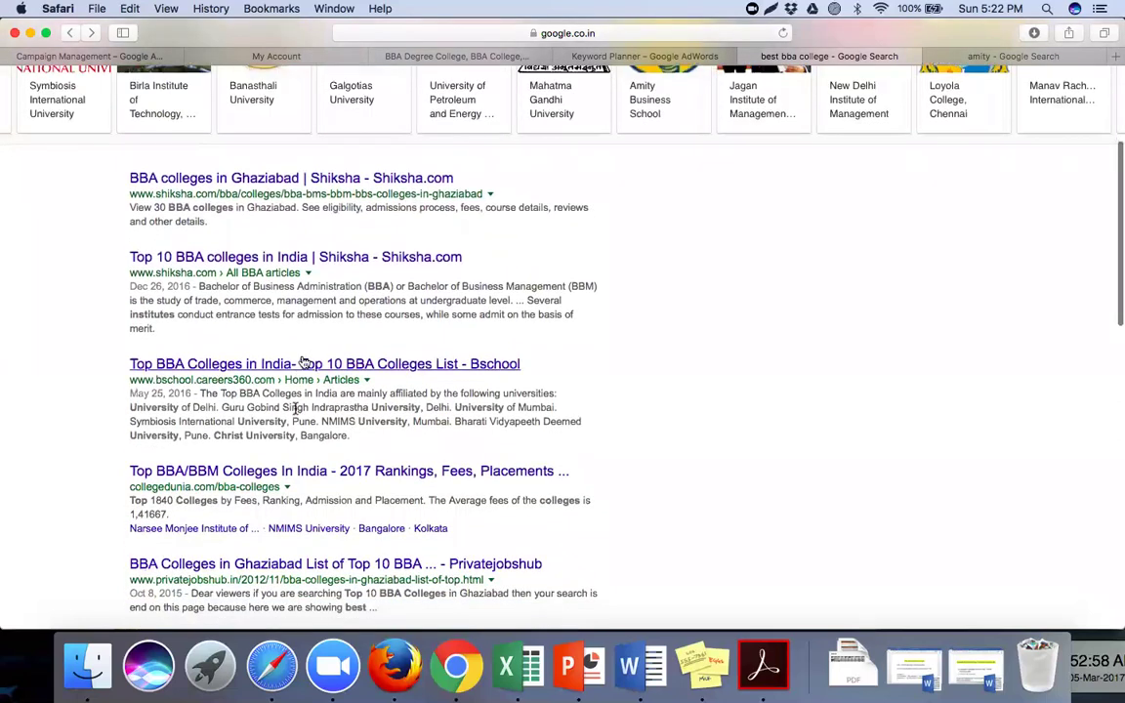
{"action": "left_click_drag", "start_coordinate": [348, 439], "coordinate": [126, 366]}
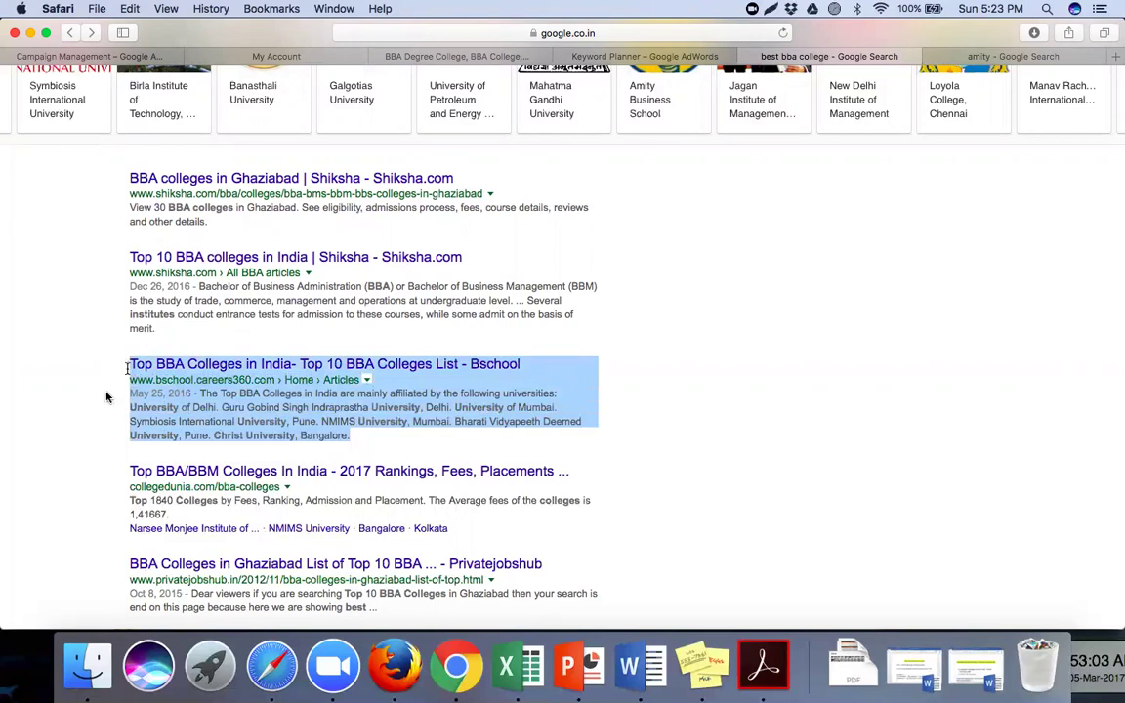
{"action": "left_click", "coordinate": [107, 396]}
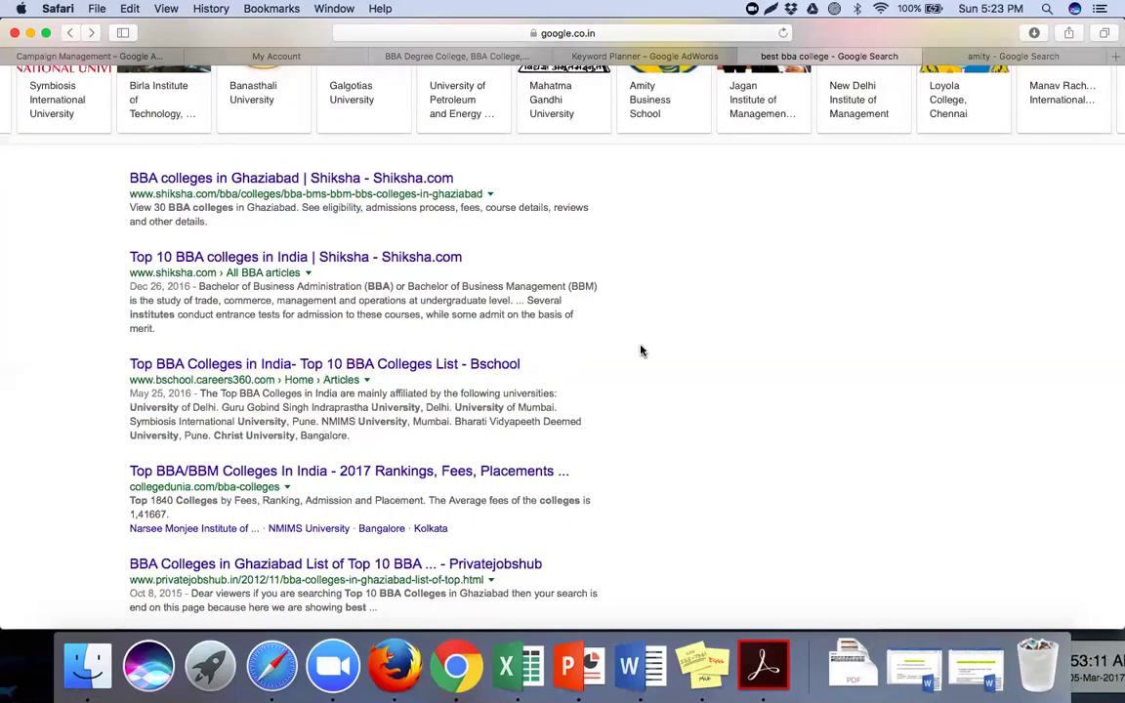
{"action": "scroll", "coordinate": [642, 351], "scroll_direction": "down", "scroll_amount": 10}
{"action": "scroll", "coordinate": [599, 390], "scroll_direction": "down", "scroll_amount": 5}
{"action": "scroll", "coordinate": [599, 390], "scroll_direction": "up", "scroll_amount": 10}
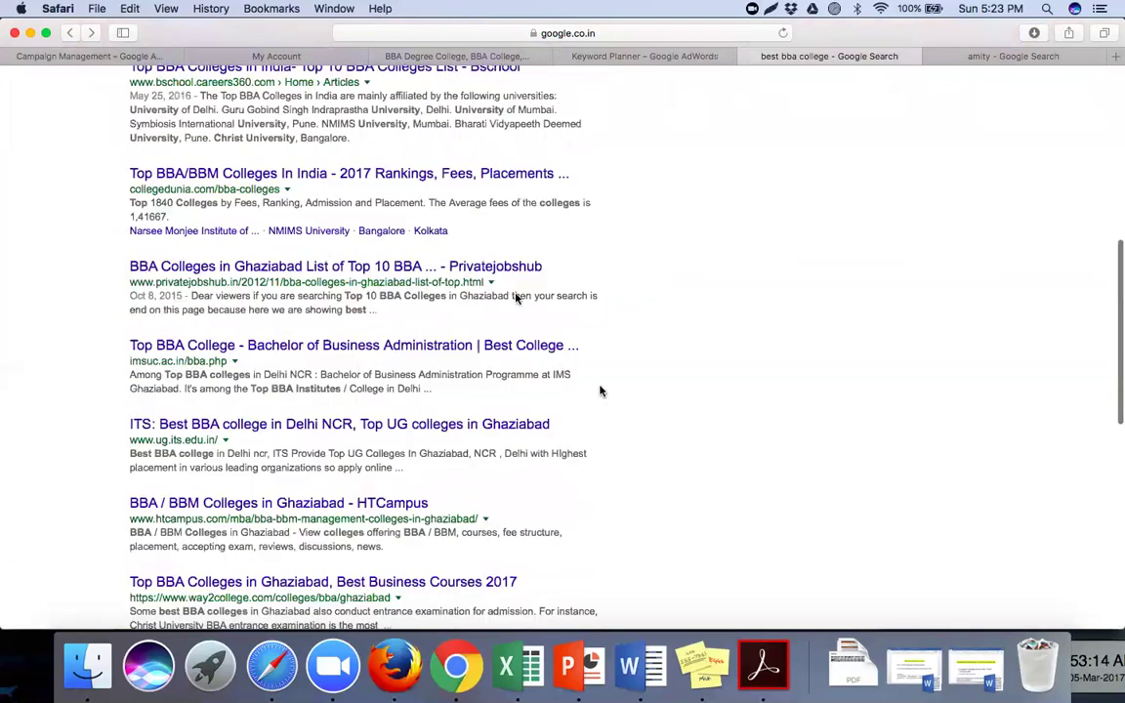
{"action": "scroll", "coordinate": [498, 278], "scroll_direction": "up", "scroll_amount": 3}
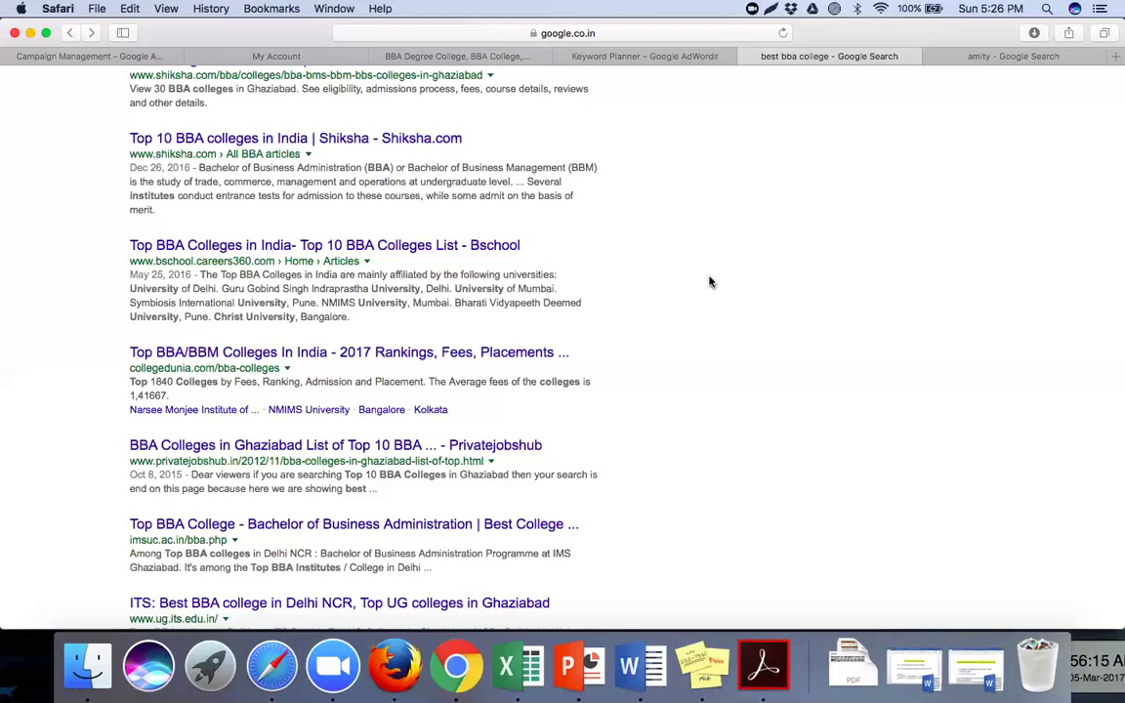
Glance at the Keyword Planner and BBA Degree College pages, then scroll the best bba college results to the ads
{"action": "scroll", "coordinate": [710, 282], "scroll_direction": "up", "scroll_amount": 5}
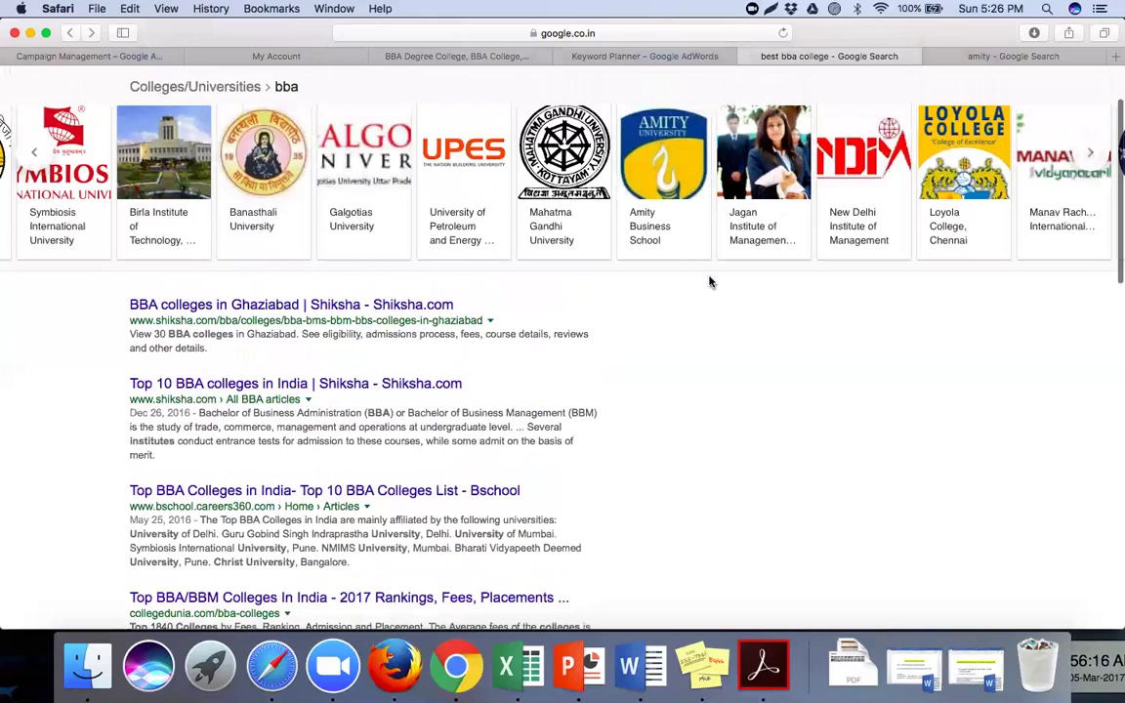
{"action": "scroll", "coordinate": [709, 282], "scroll_direction": "down", "scroll_amount": 5}
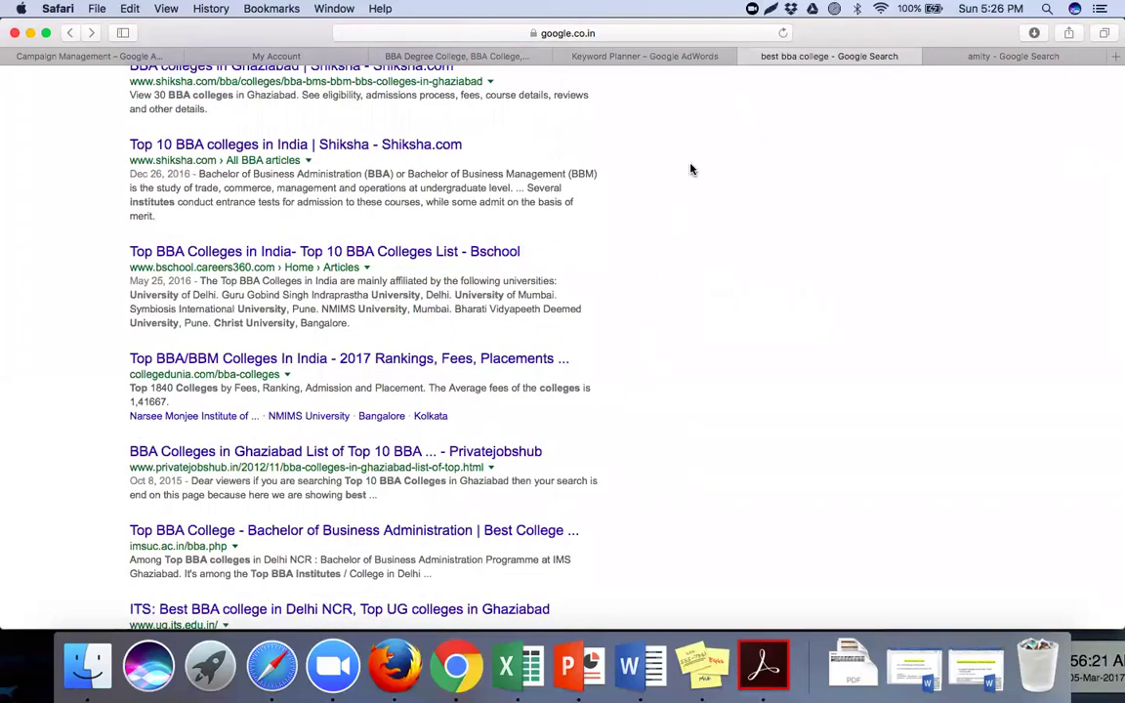
{"action": "left_click", "coordinate": [654, 59]}
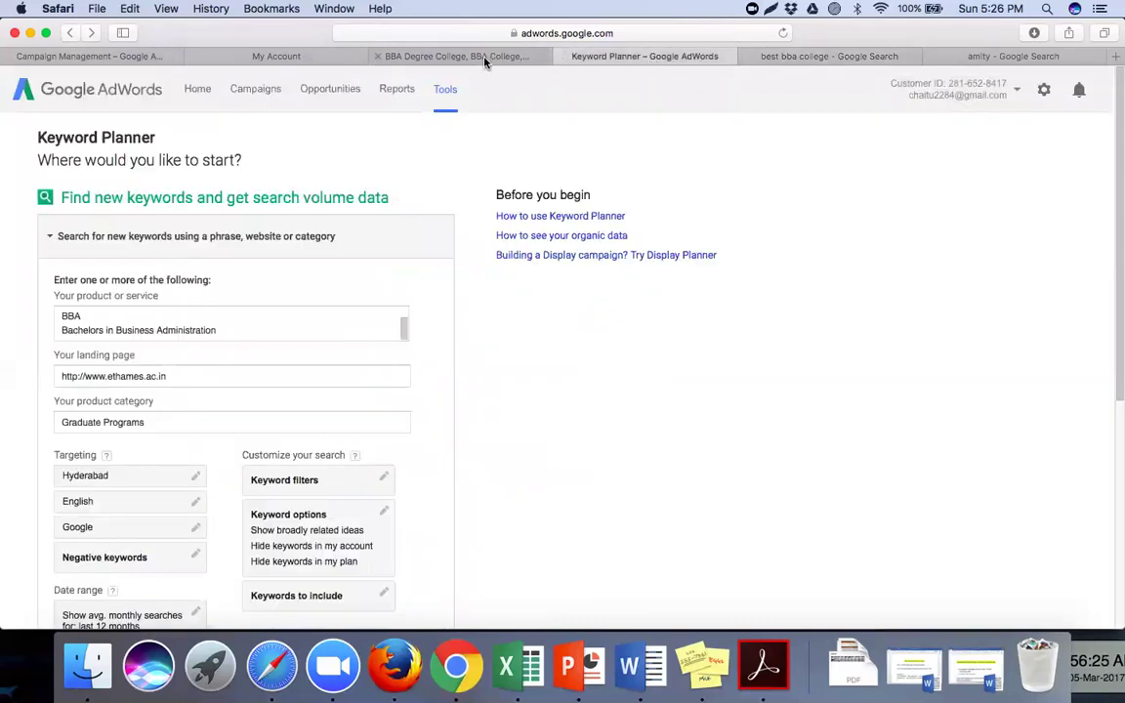
{"action": "left_click", "coordinate": [484, 58]}
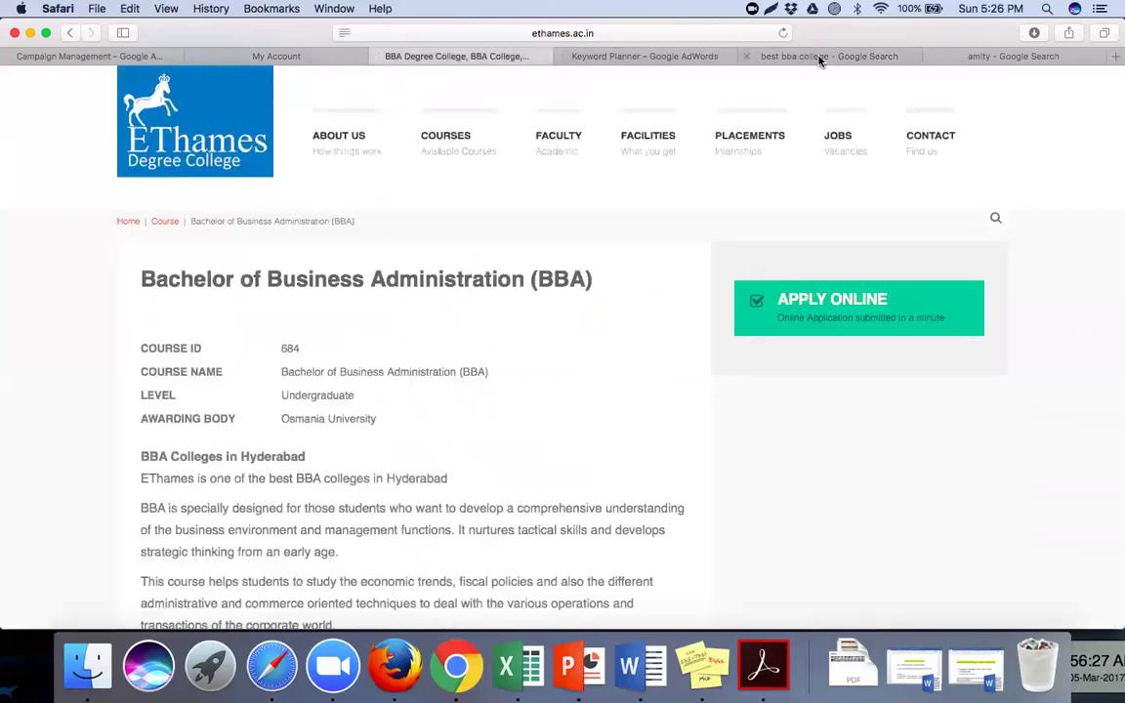
{"action": "left_click", "coordinate": [820, 58]}
{"action": "scroll", "coordinate": [602, 367], "scroll_direction": "down", "scroll_amount": 3}
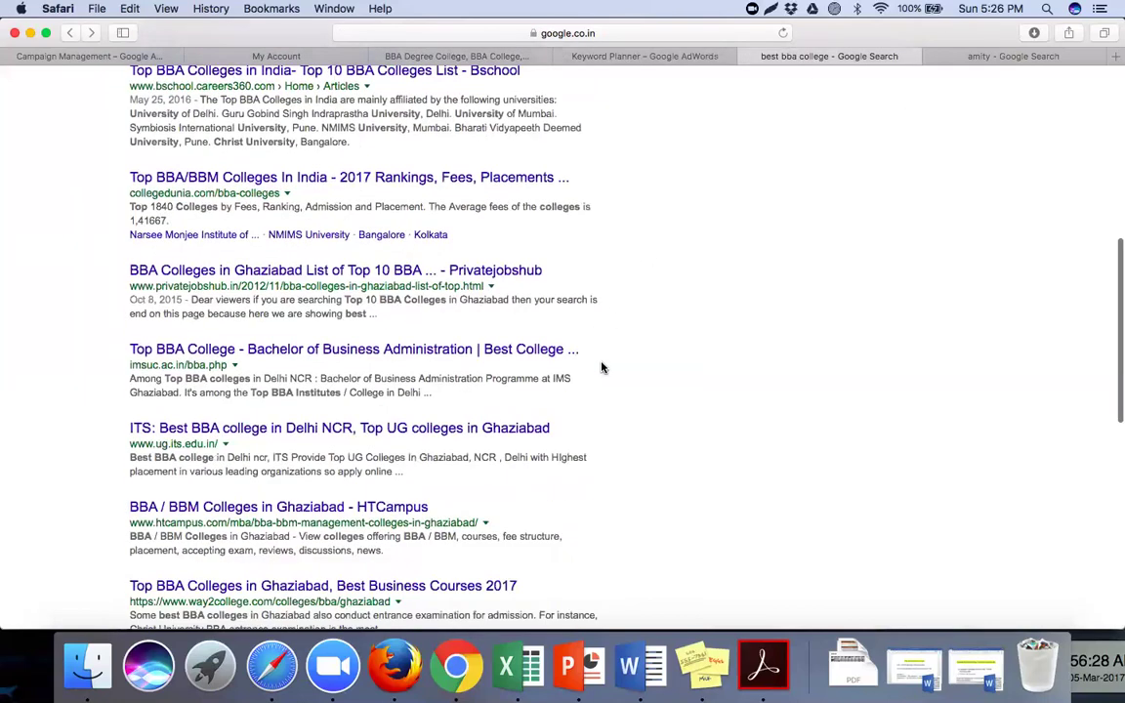
{"action": "scroll", "coordinate": [601, 367], "scroll_direction": "down", "scroll_amount": 10}
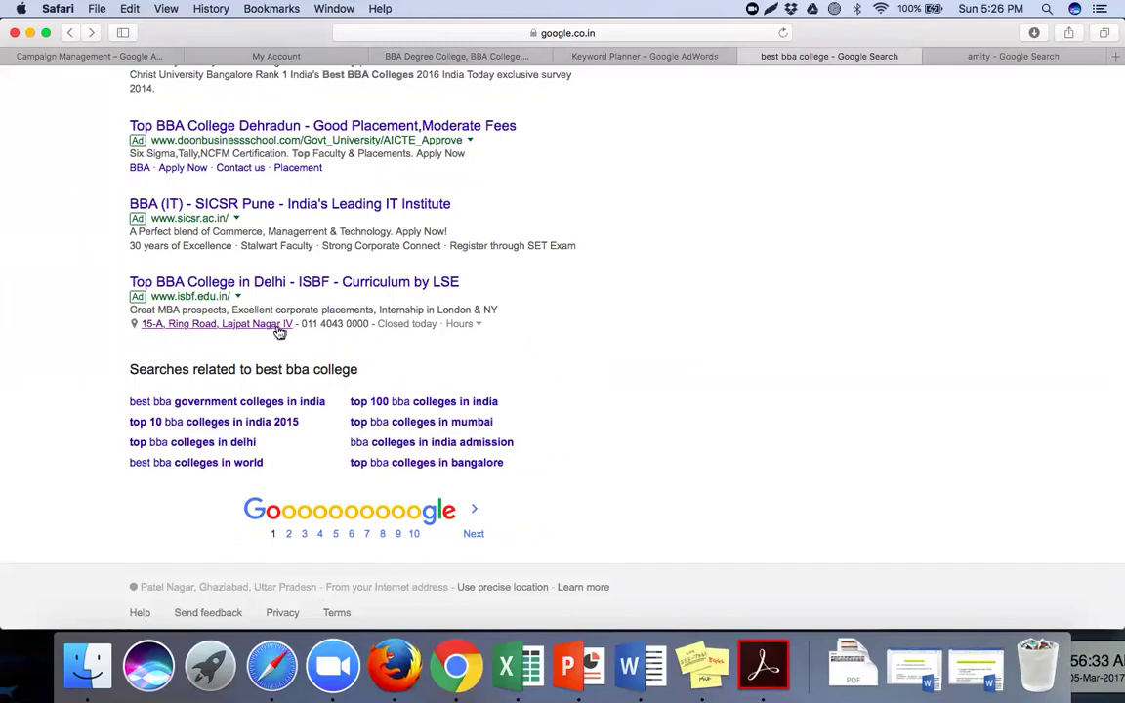
Highlight the ISBF phone number and SICSR's '30 years of Excellence' callout, then bring up Zoom annotation
{"action": "left_click_drag", "start_coordinate": [299, 324], "coordinate": [371, 323]}
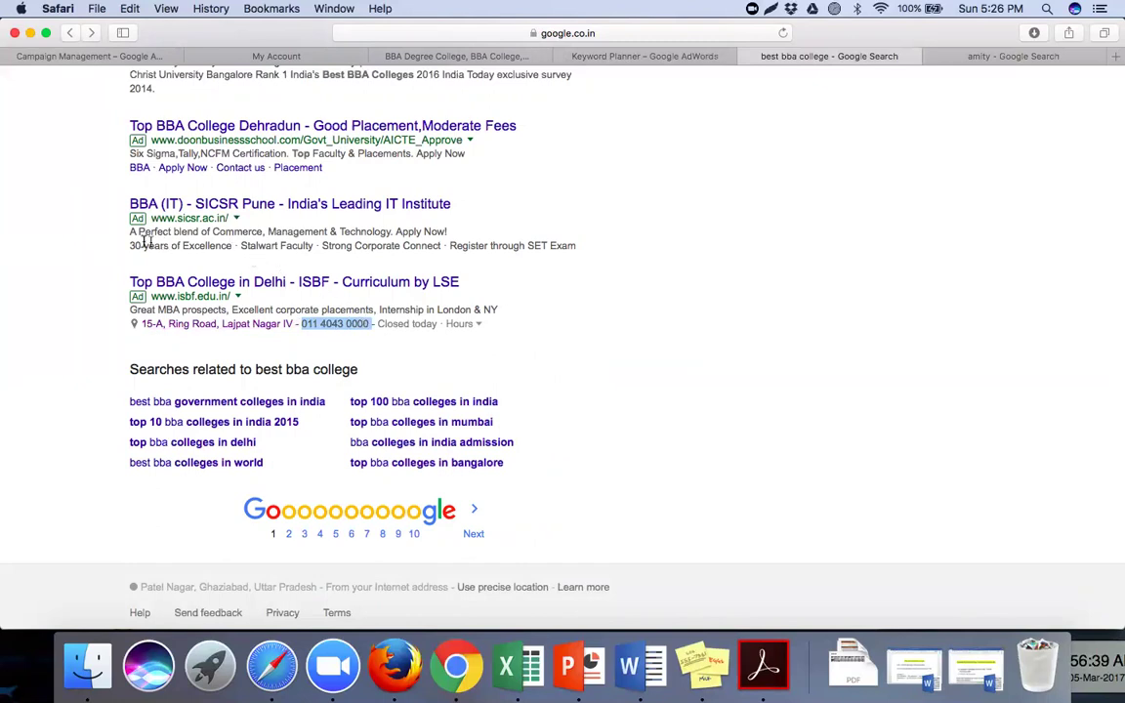
{"action": "left_click_drag", "start_coordinate": [131, 245], "coordinate": [226, 240]}
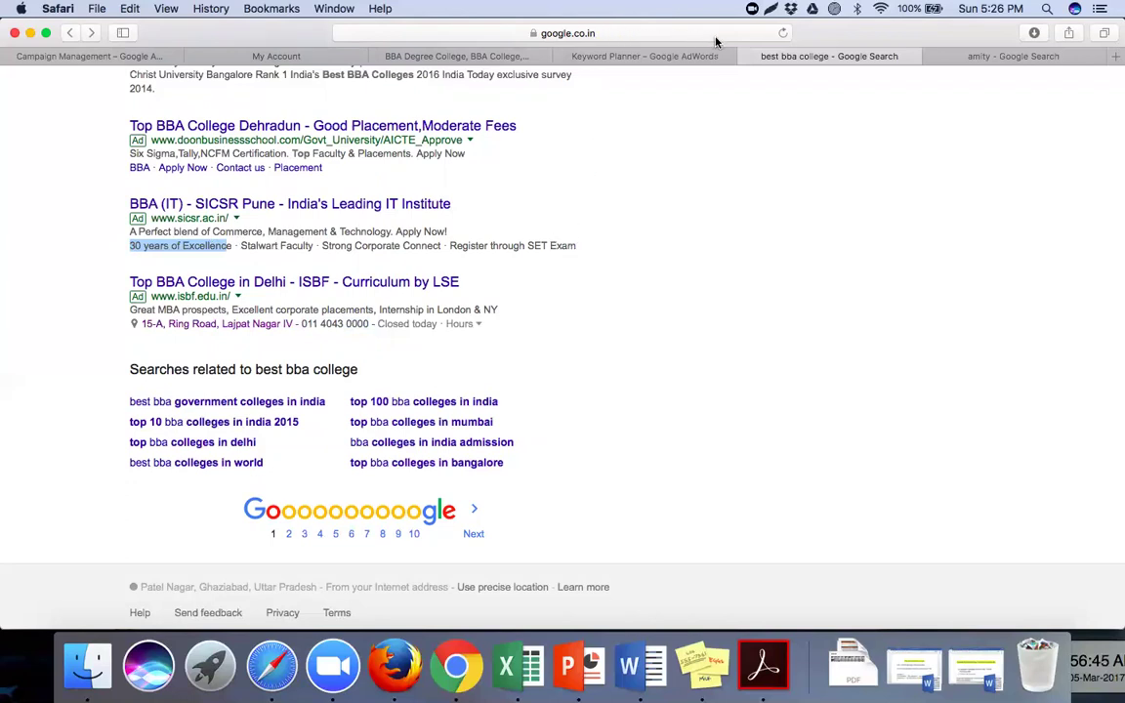
{"action": "left_click", "coordinate": [673, 42]}
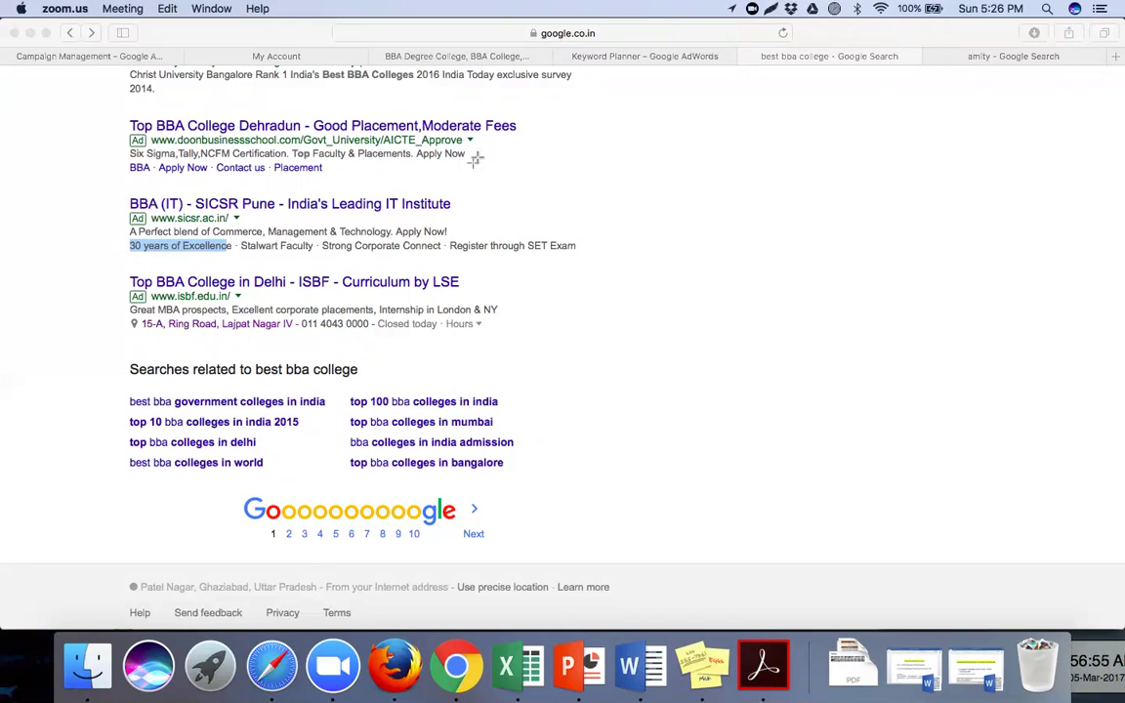
Draw red rectangles around the SICSR callout row and the ISBF address line
{"action": "mouse_move", "coordinate": [114, 237]}
{"action": "left_mouse_down"}
{"action": "mouse_move", "coordinate": [127, 248]}
{"action": "mouse_move", "coordinate": [249, 252]}
{"action": "mouse_move", "coordinate": [584, 252]}
{"action": "left_mouse_up"}
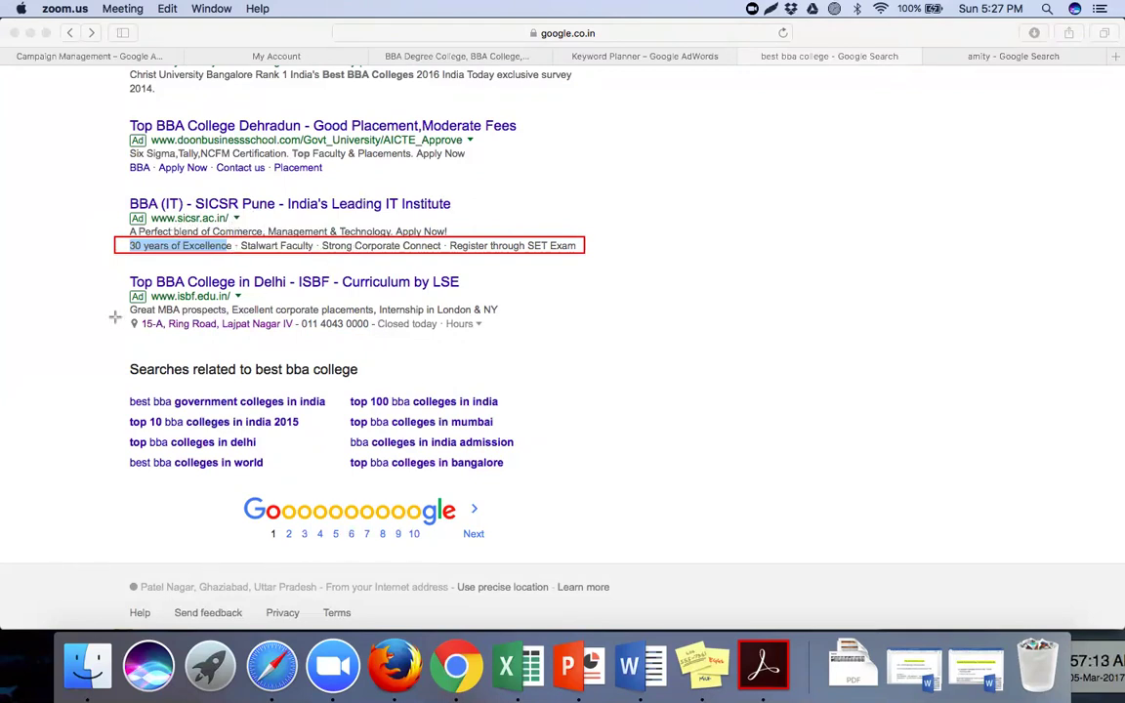
{"action": "mouse_move", "coordinate": [115, 318]}
{"action": "left_mouse_down"}
{"action": "mouse_move", "coordinate": [156, 332]}
{"action": "mouse_move", "coordinate": [377, 332]}
{"action": "left_mouse_up"}
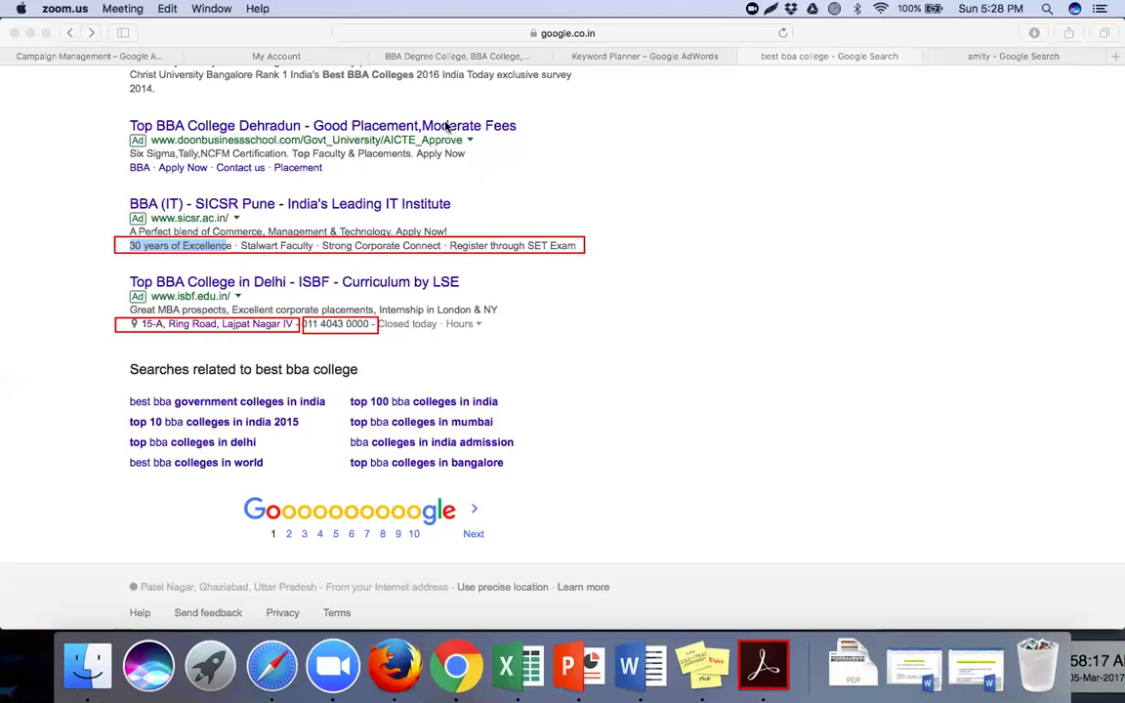
Add a label 'Call Out Extension' noting 'Outstanding Features are made part of the Call out Extensions'
{"action": "left_click", "coordinate": [592, 239]}
{"action": "type", "text": "Call Out Extension"}
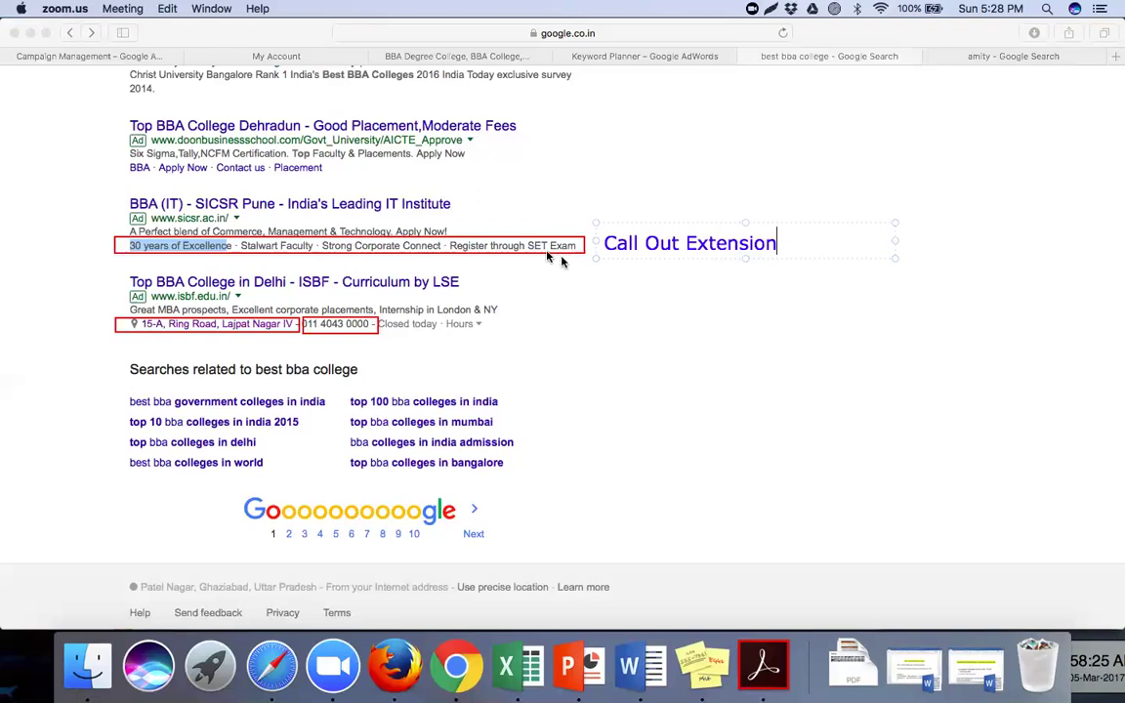
{"action": "key", "text": "Return"}
{"action": "key", "text": "Return"}
{"action": "type", "text": "Outstan"}
{"action": "key", "text": "BackSpace"}
{"action": "key", "text": "BackSpace"}
{"action": "type", "text": "anding "}
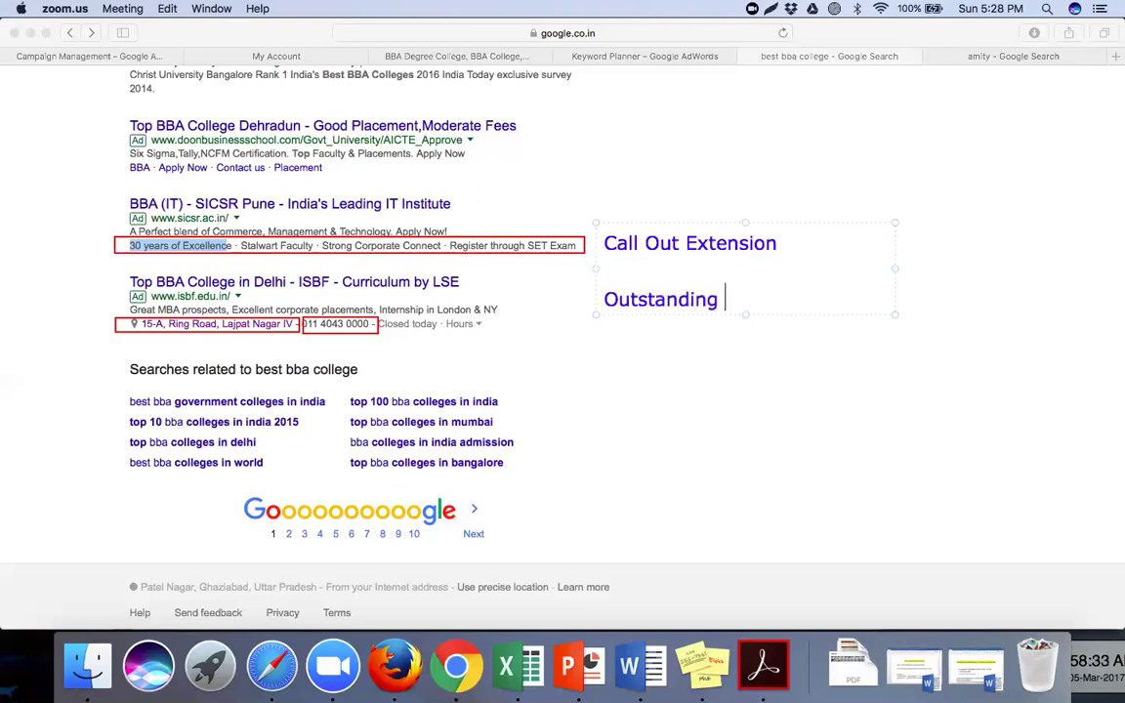
{"action": "type", "text": "Featu"}
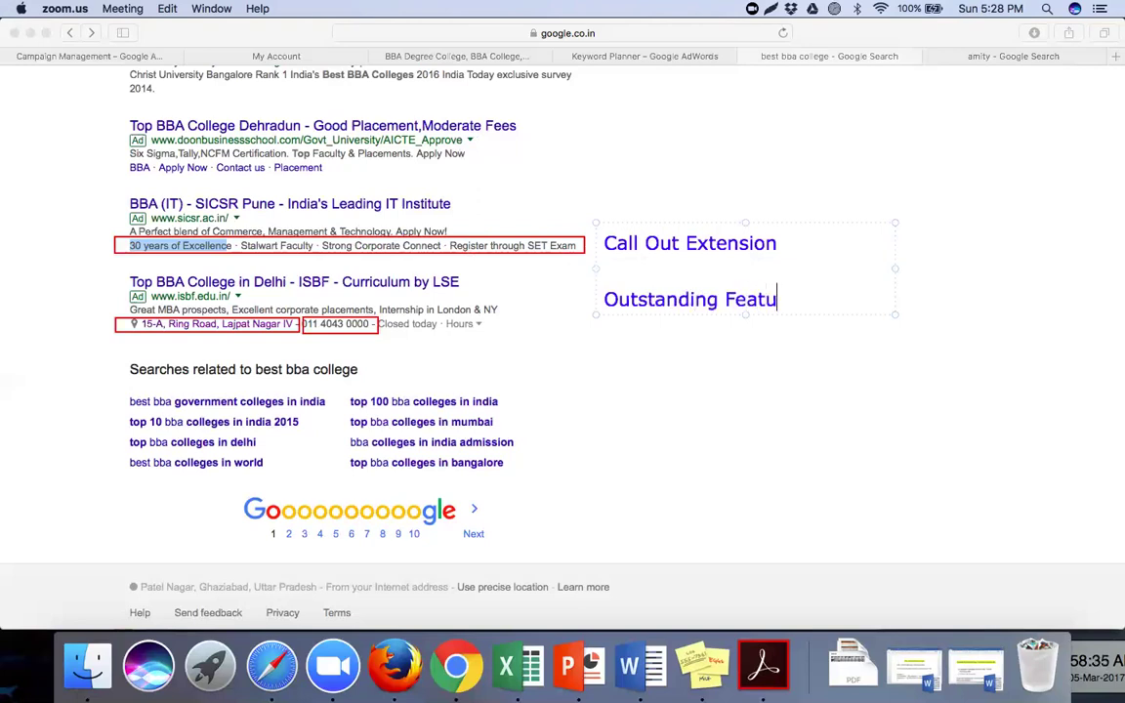
{"action": "type", "text": "res are ma"}
{"action": "type", "text": "de"}
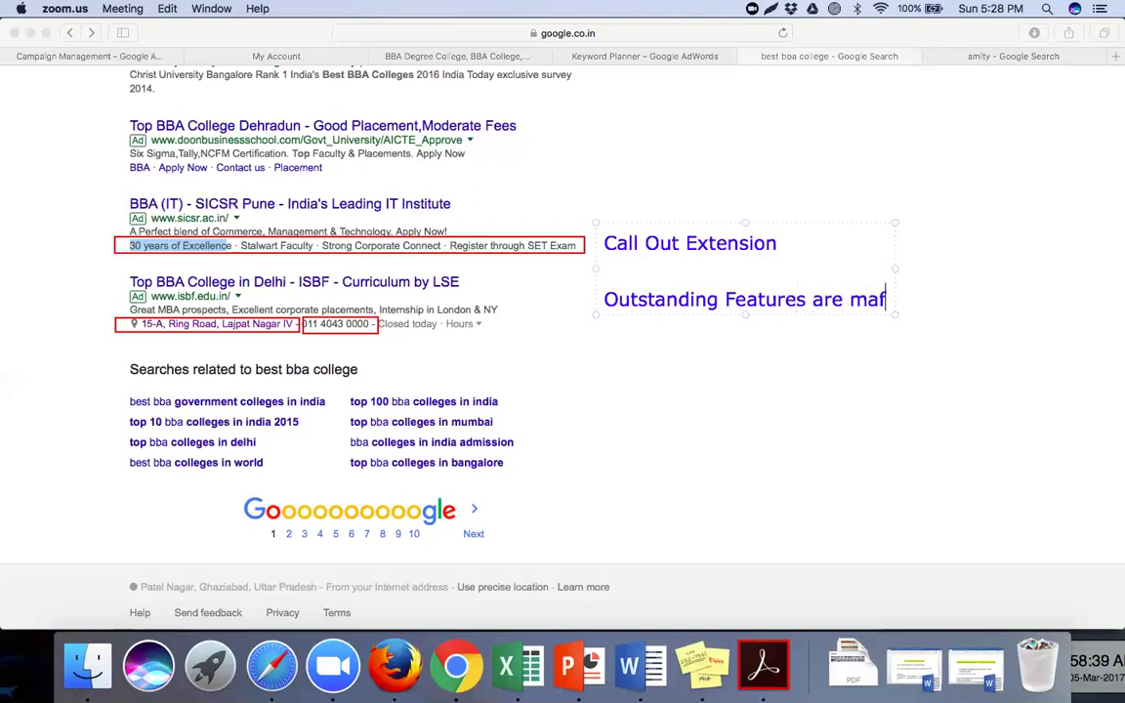
{"action": "type", "text": " pa"}
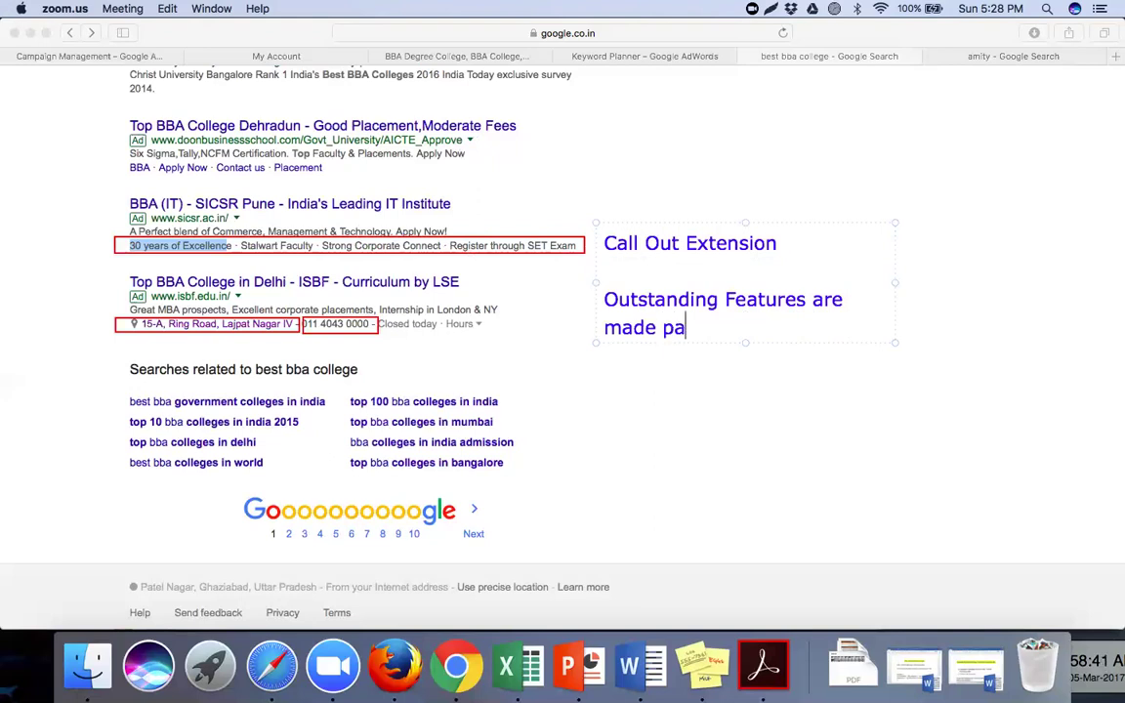
{"action": "type", "text": "rt of the Call out"}
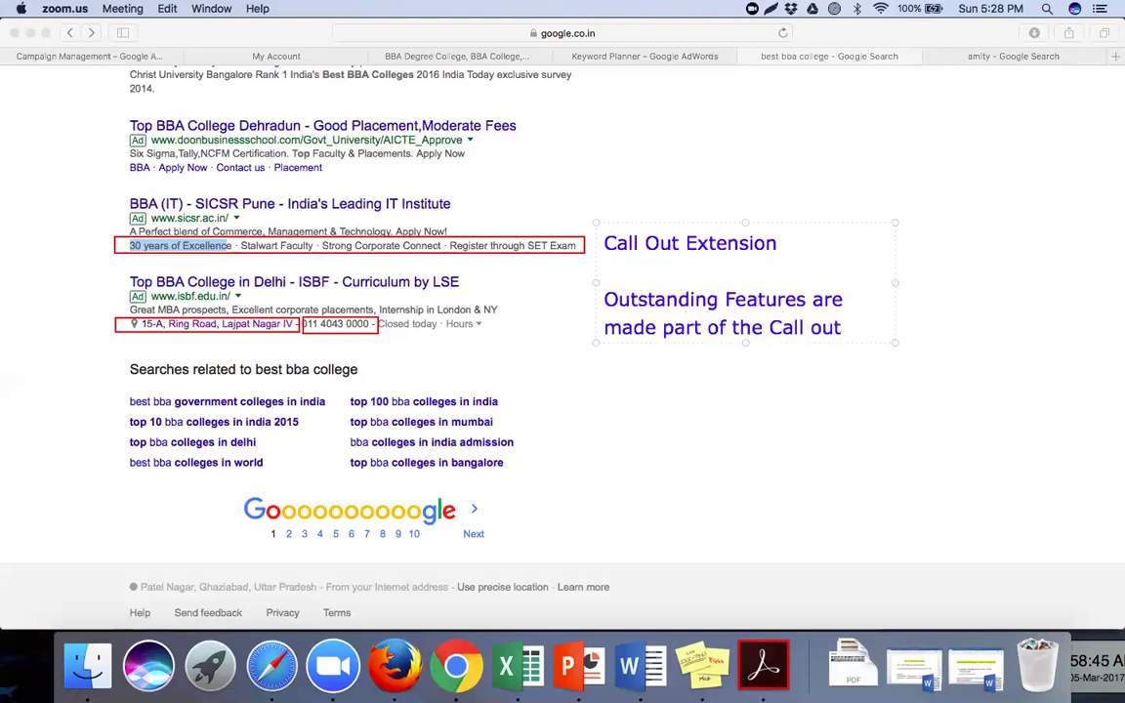
{"action": "type", "text": " Extensions"}
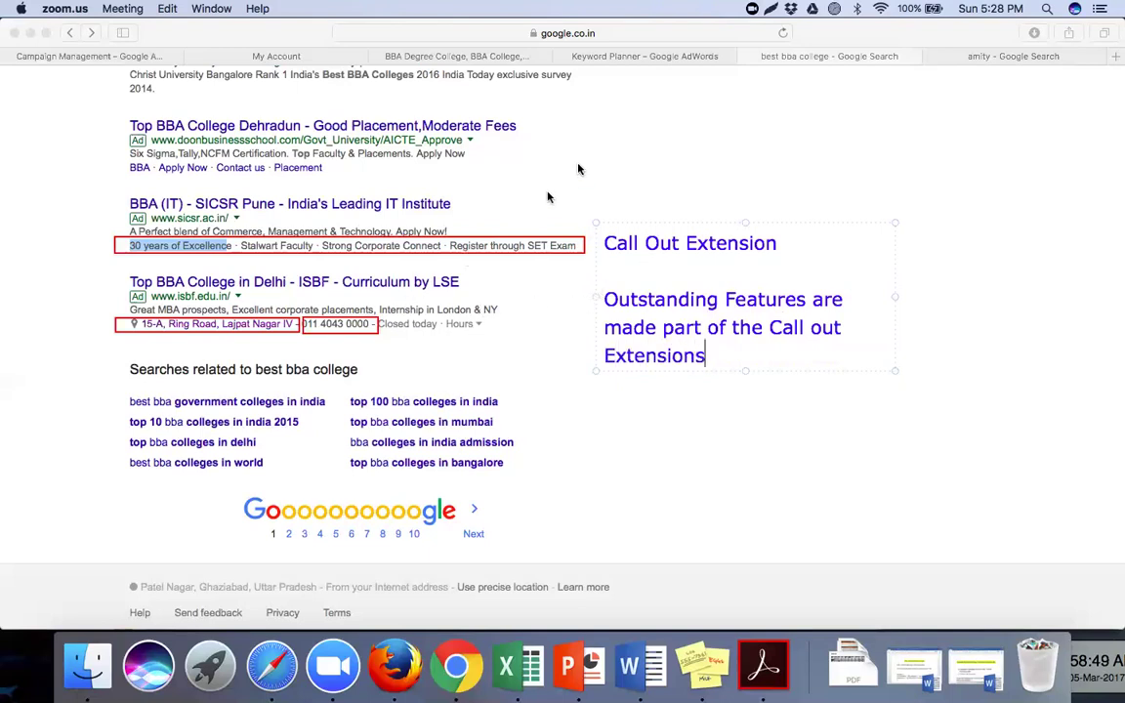
{"action": "left_click", "coordinate": [548, 265]}
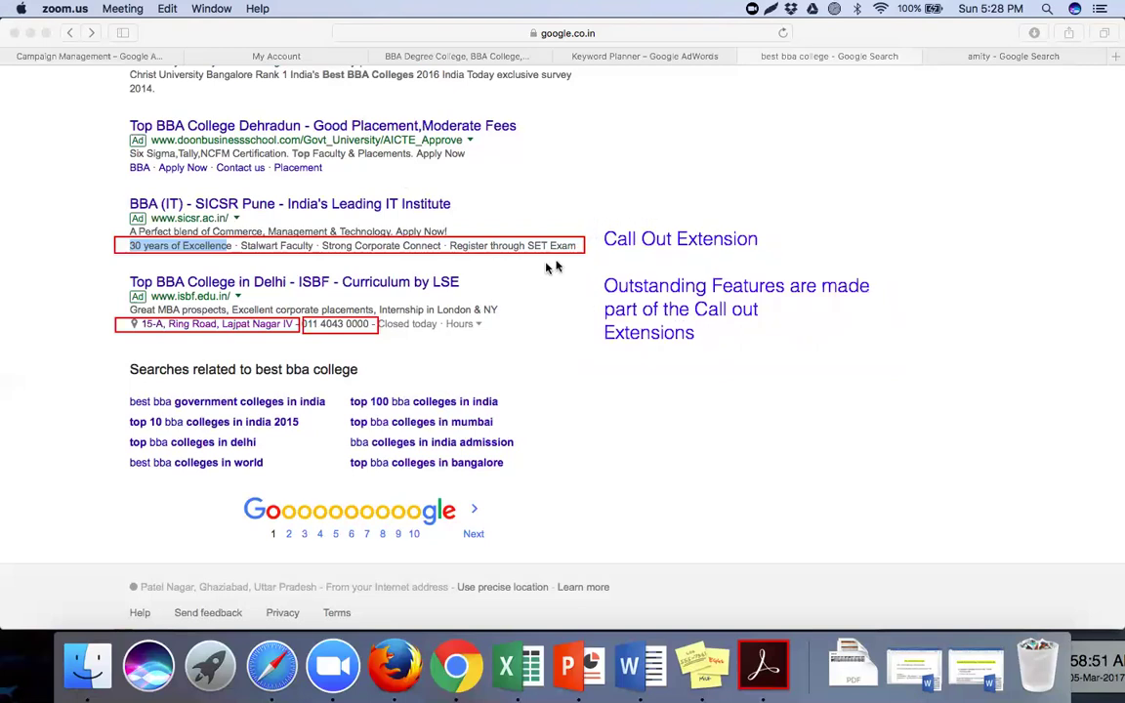
{"action": "left_click", "coordinate": [527, 223]}
Draw red arrows from the boxed callout row, phone number and address
{"action": "left_click_drag", "start_coordinate": [585, 245], "coordinate": [603, 239]}
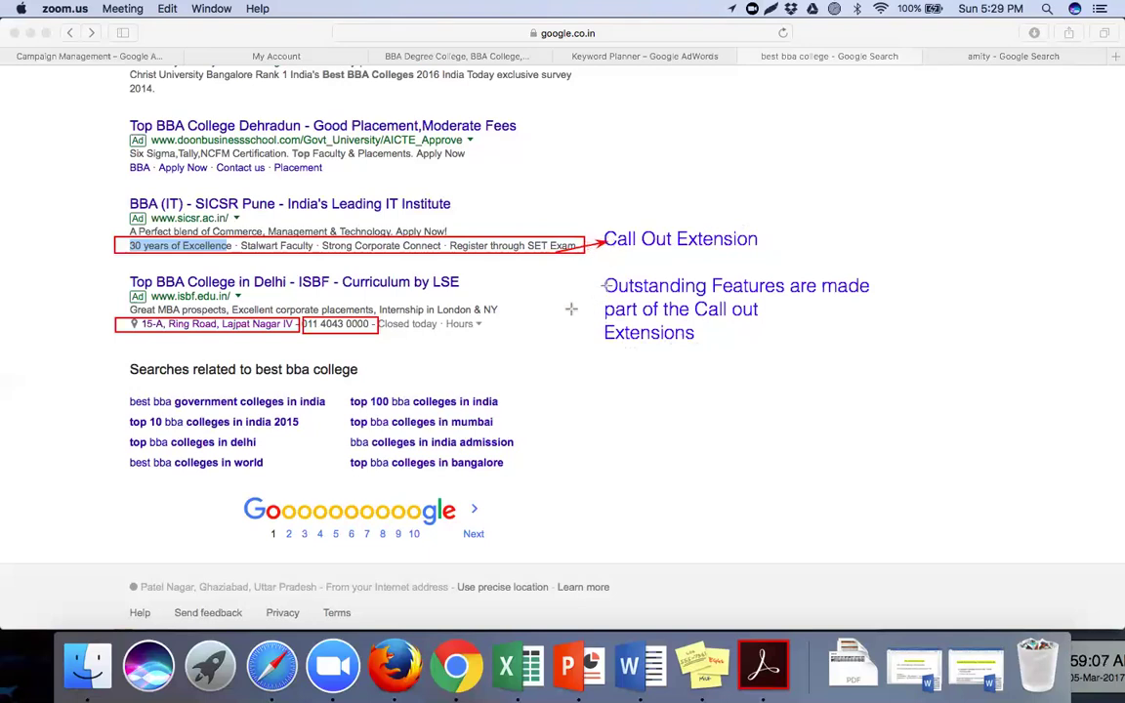
{"action": "left_click_drag", "start_coordinate": [373, 325], "coordinate": [576, 386]}
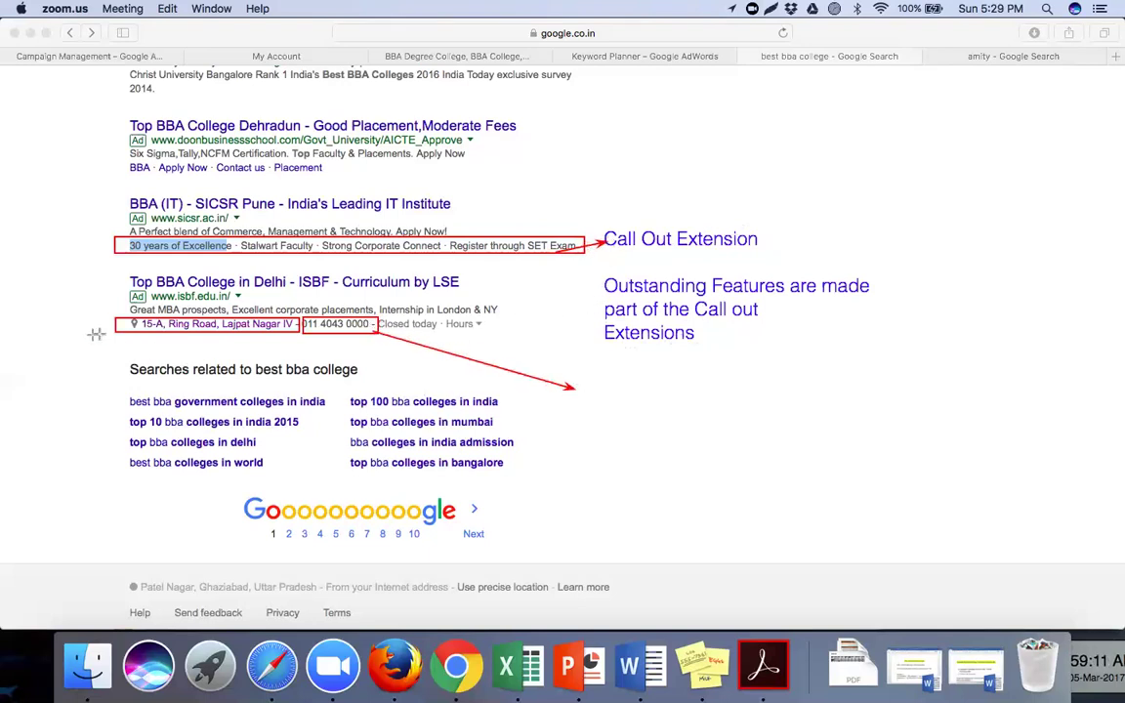
{"action": "left_click_drag", "start_coordinate": [115, 332], "coordinate": [90, 418]}
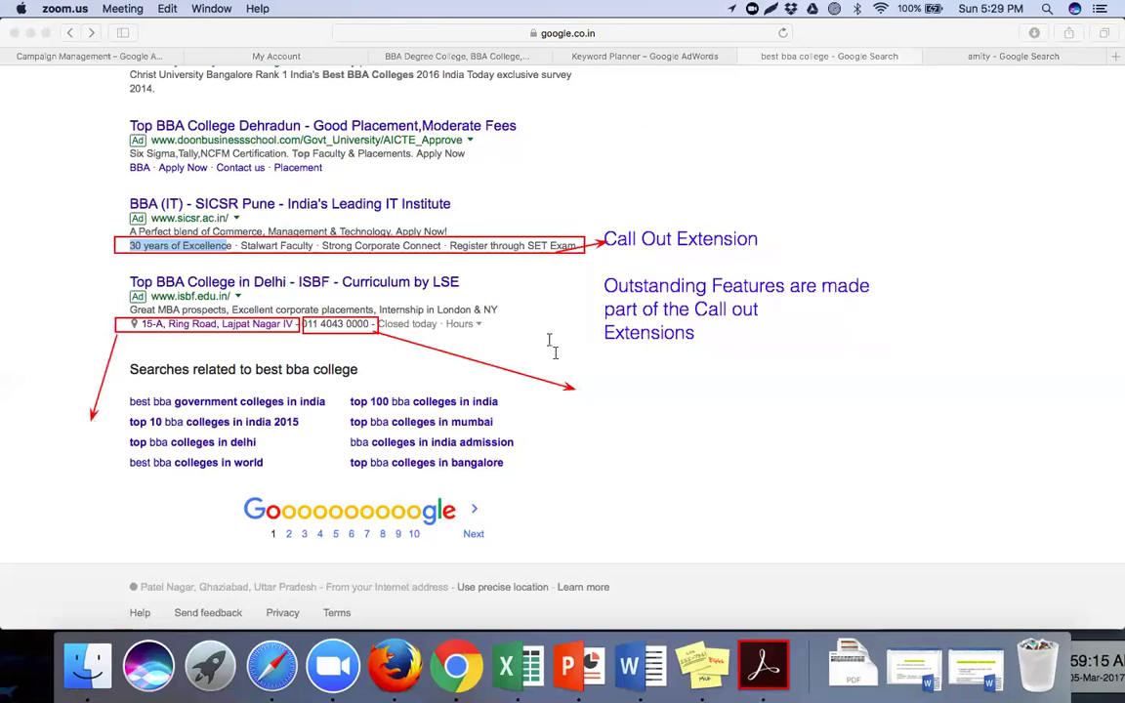
Label the phone number's arrow 'Call Extension on Desktop' and begin a label at the address arrow
{"action": "left_click", "coordinate": [578, 400]}
{"action": "type", "text": "C"}
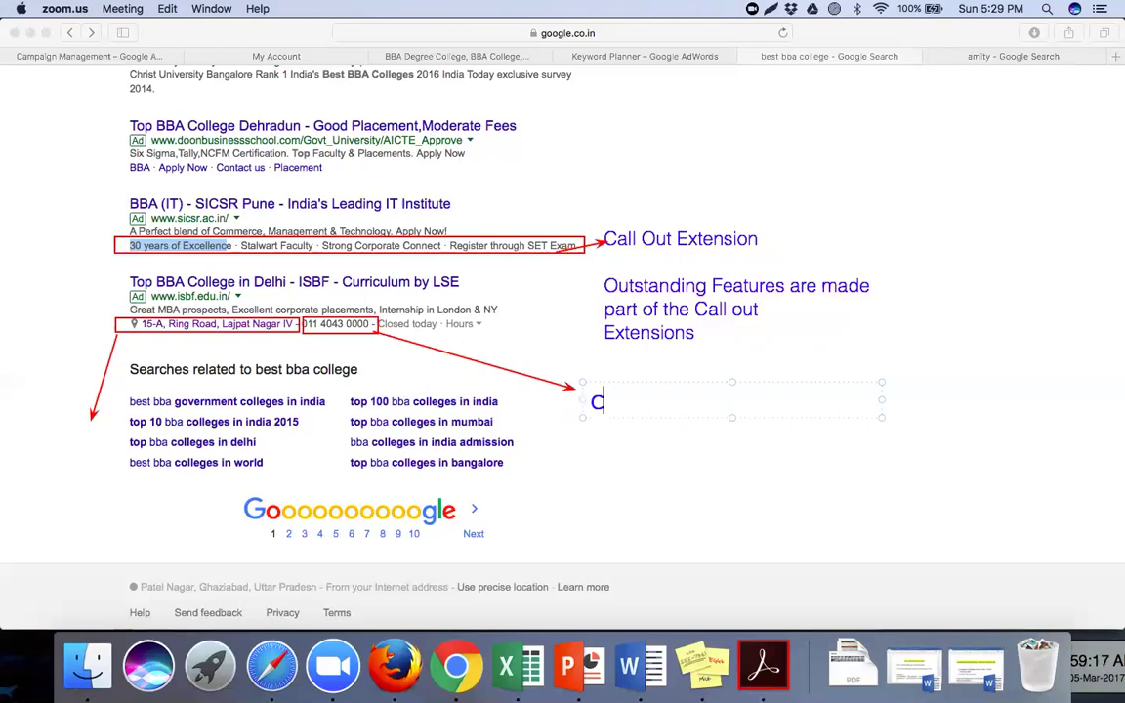
{"action": "type", "text": "all Extension"}
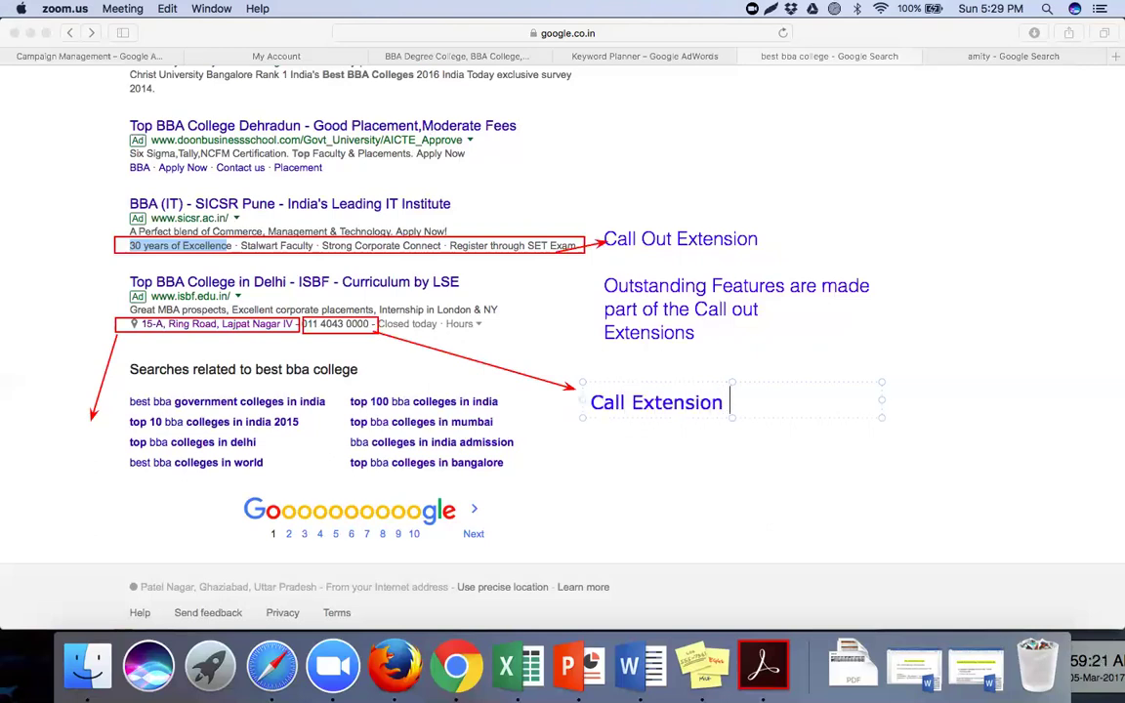
{"action": "type", "text": " on Desktop"}
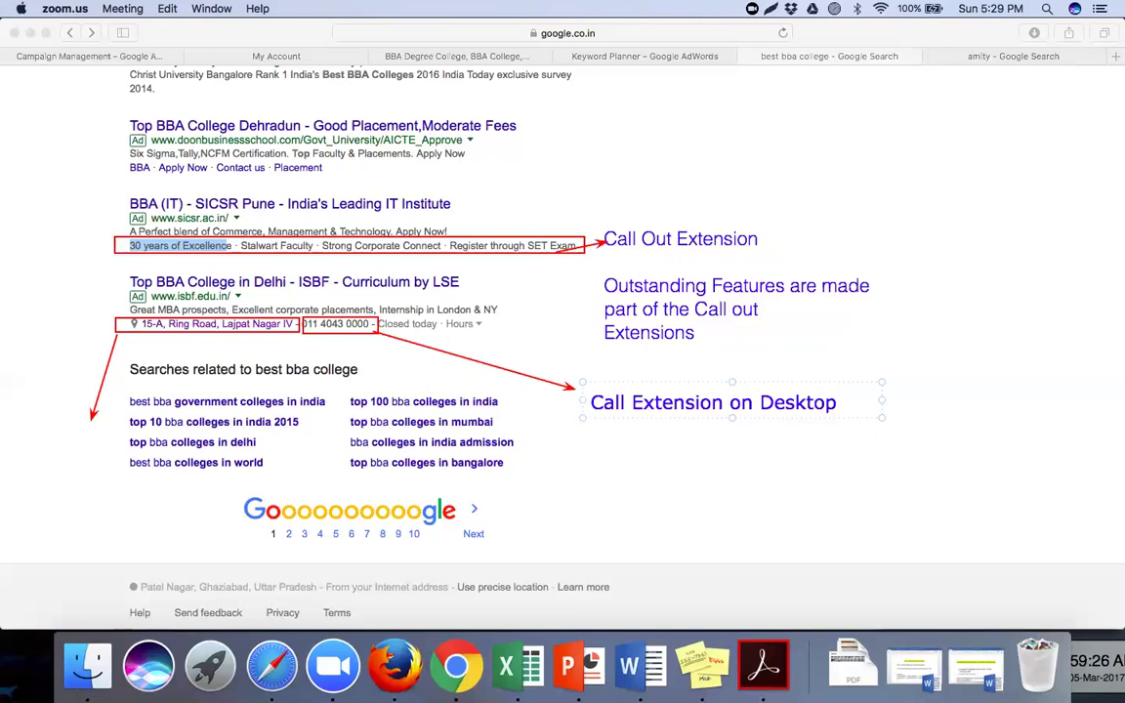
{"action": "key", "text": "Return"}
{"action": "left_click", "coordinate": [34, 442]}
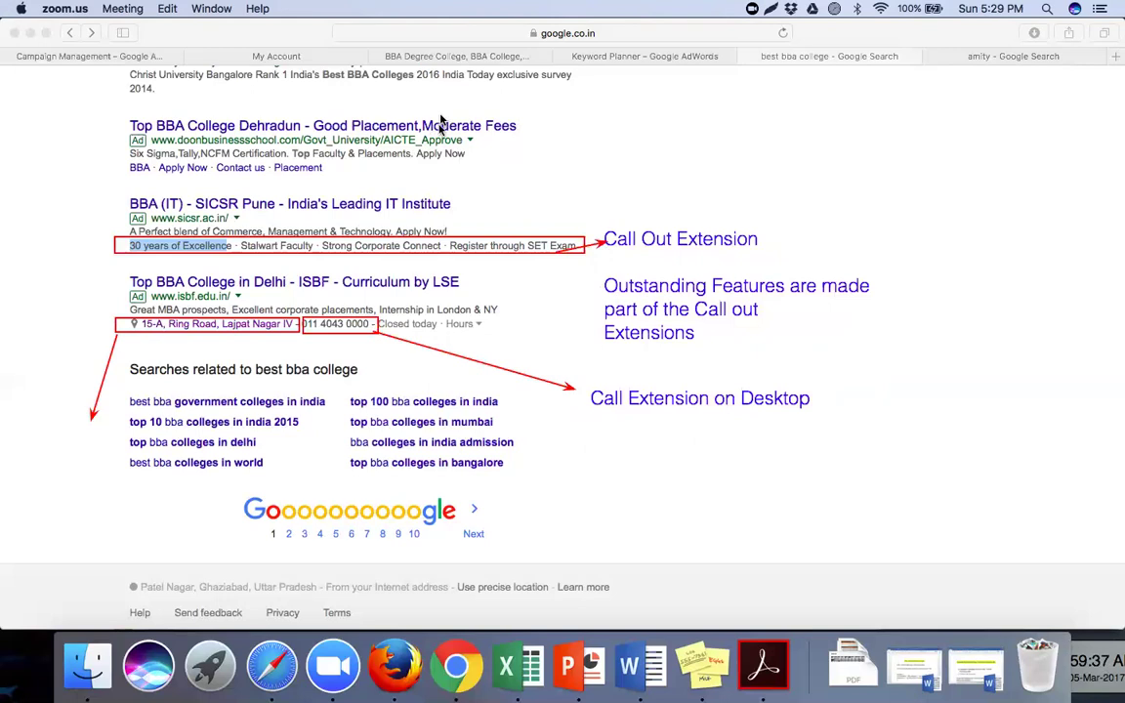
{"action": "left_click", "coordinate": [24, 435]}
Label the address arrow 'Location Extension' / 'Location Extension on Desktop' and save the annotated screen
{"action": "type", "text": "Lo"}
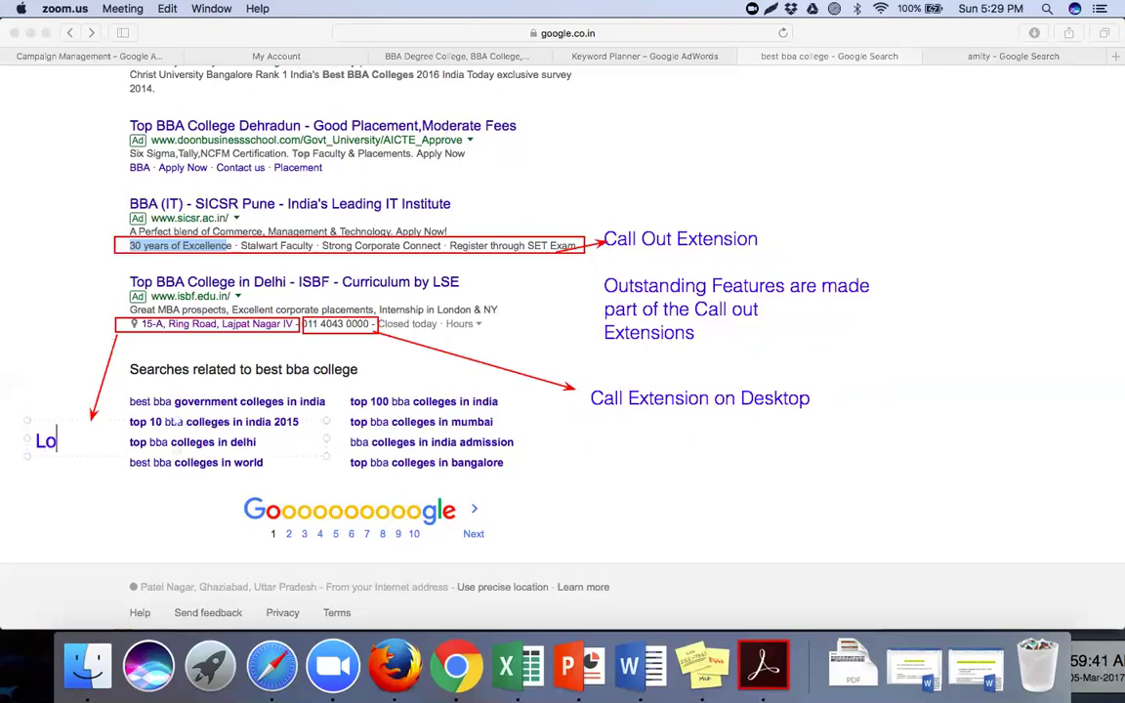
{"action": "type", "text": "cation Ex"}
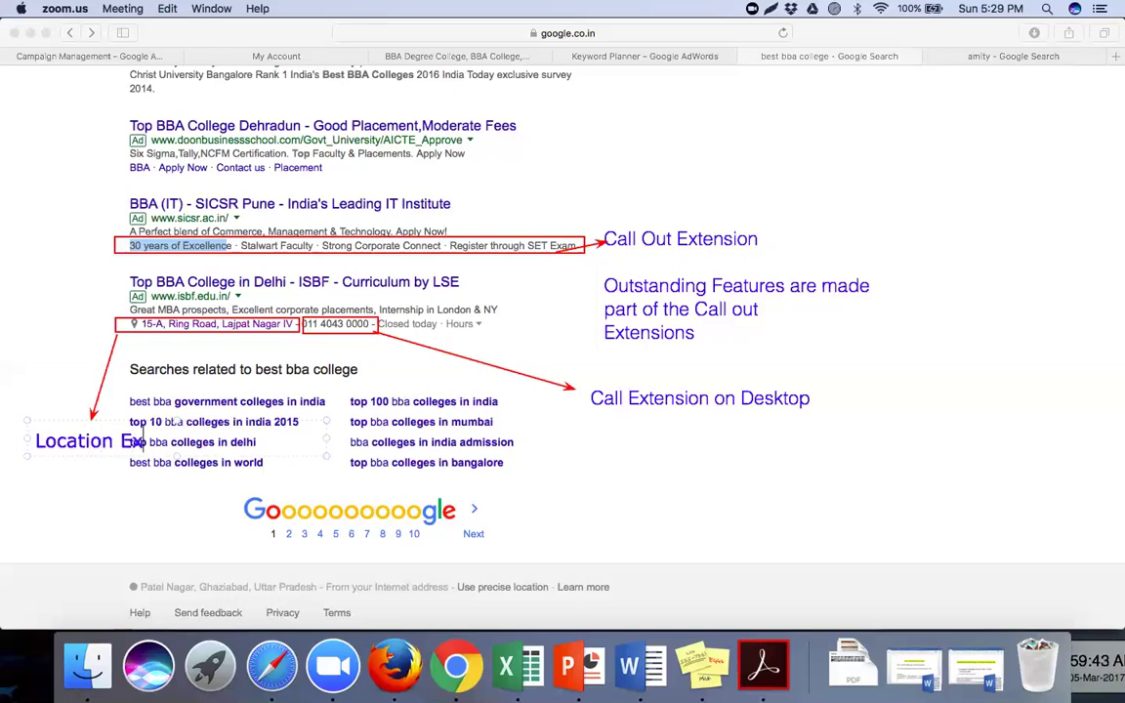
{"action": "type", "text": "tension"}
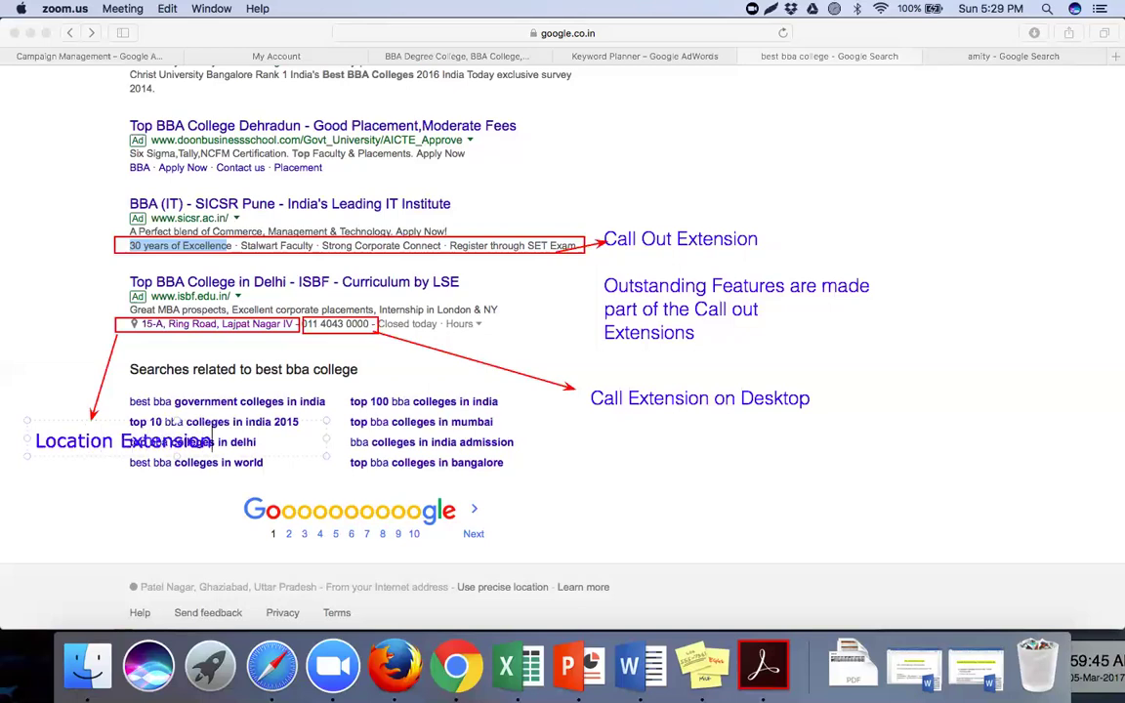
{"action": "key", "text": "Return"}
{"action": "type", "text": "Loc"}
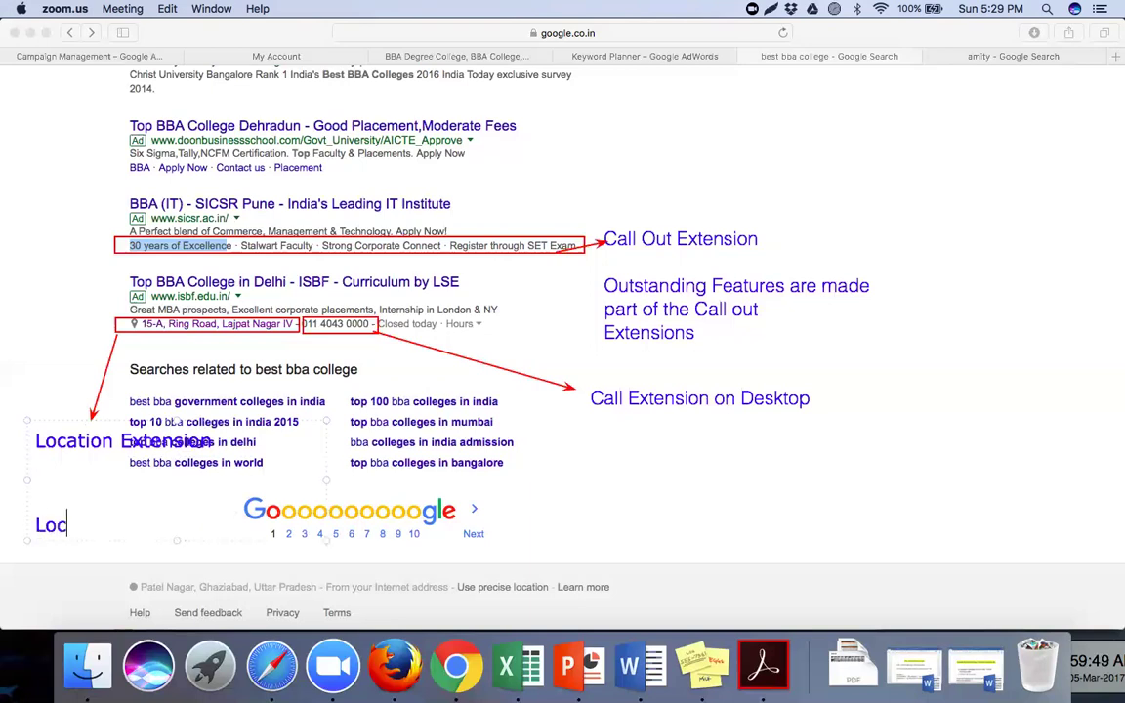
{"action": "type", "text": "ation Exte"}
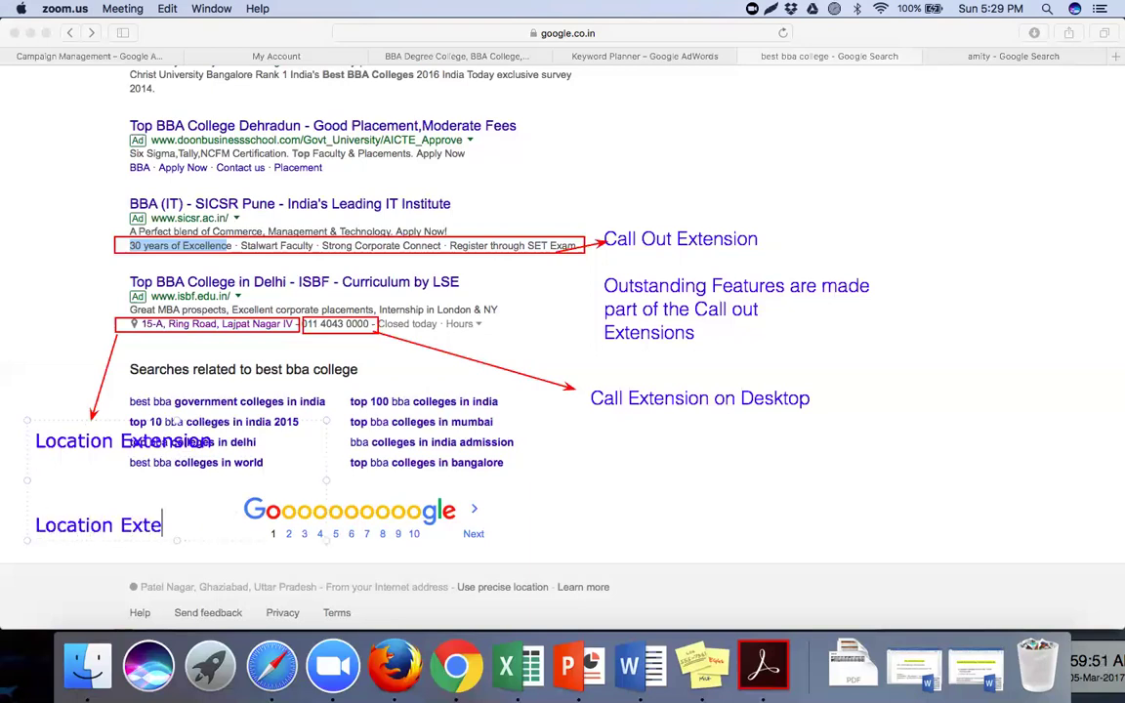
{"action": "type", "text": "nsion "}
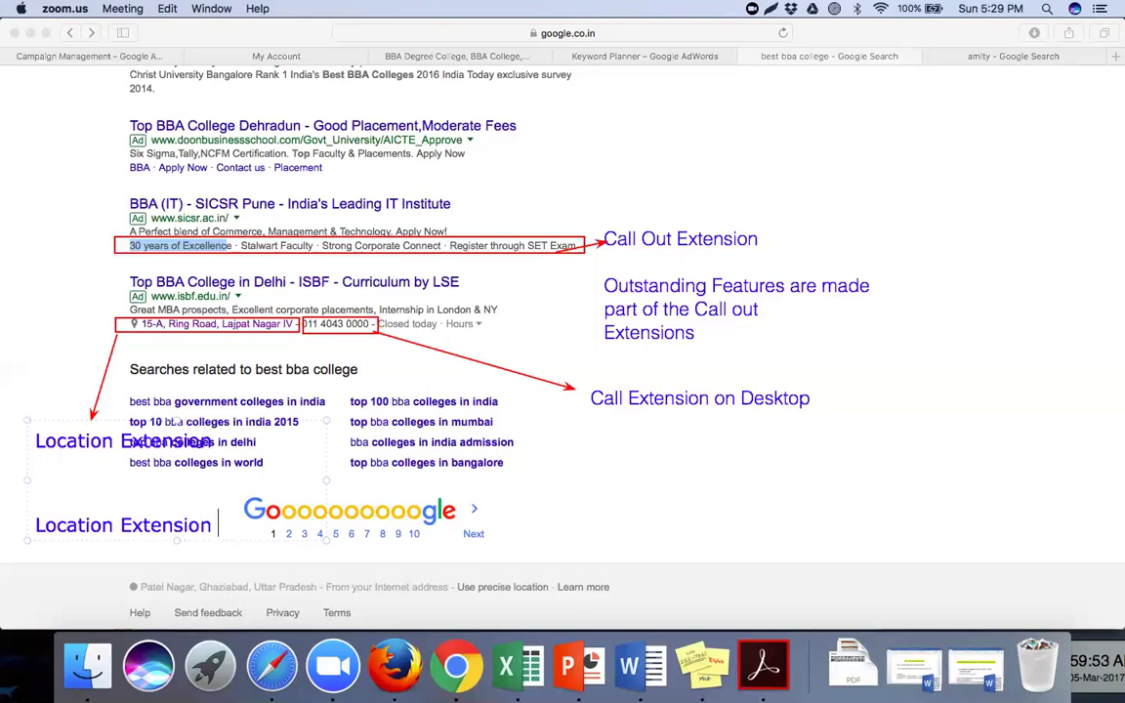
{"action": "type", "text": "on Desktop"}
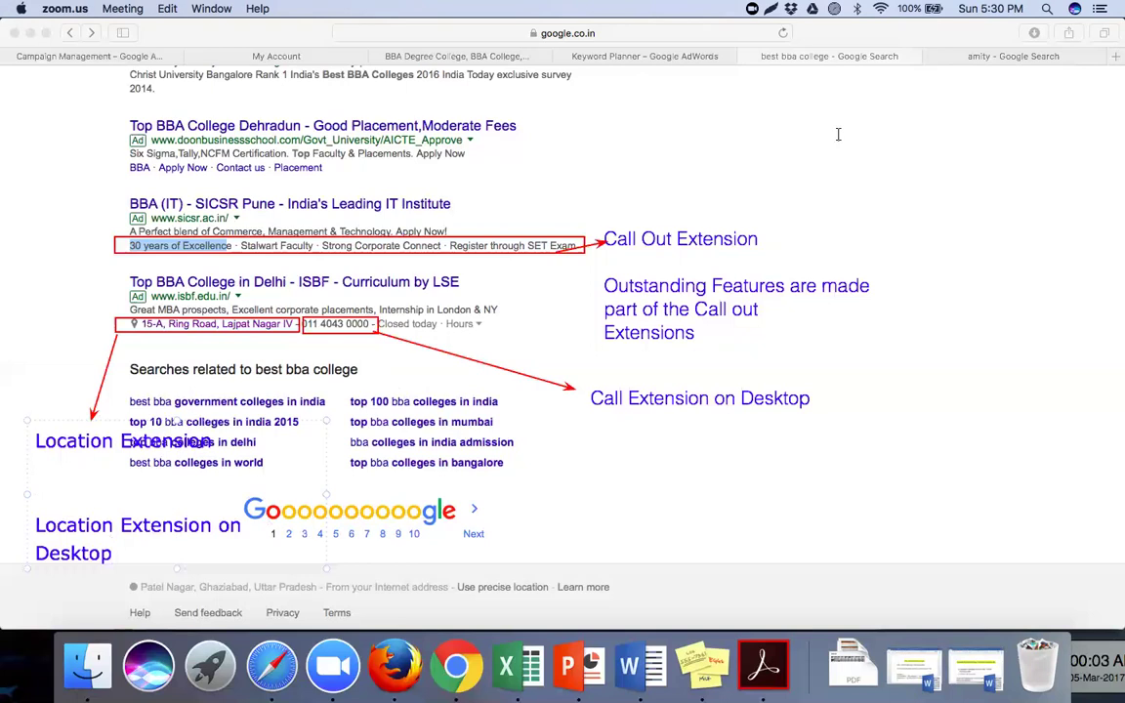
{"action": "key", "text": "super+t"}
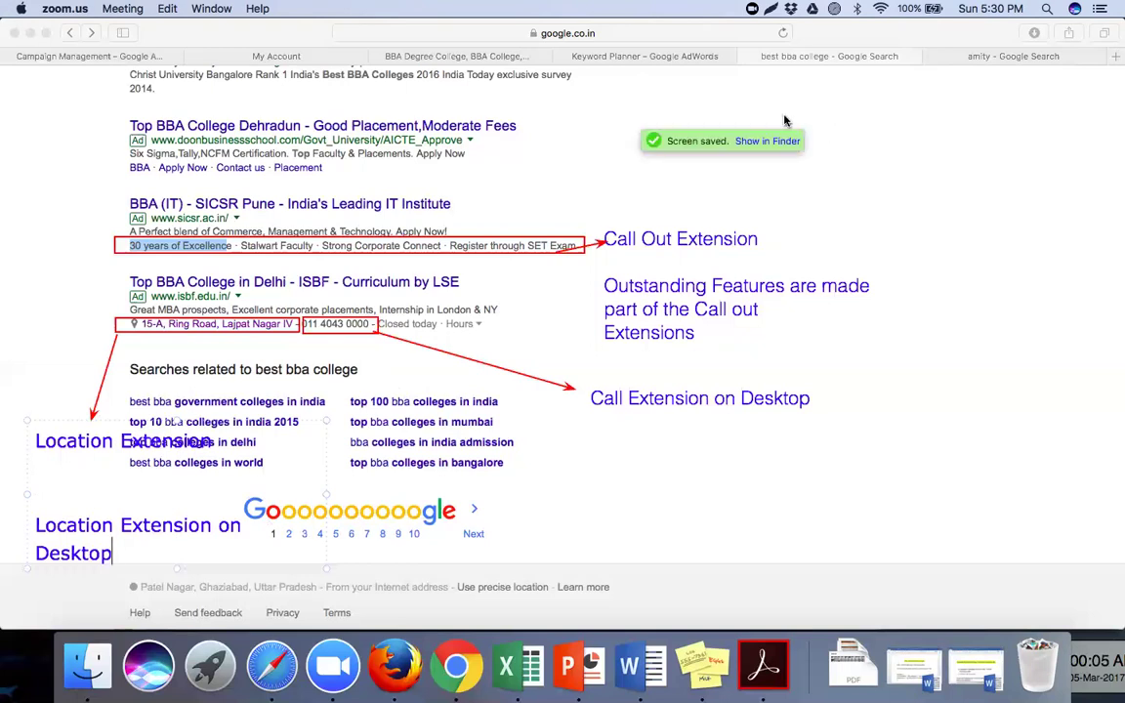
{"action": "left_click", "coordinate": [832, 136]}
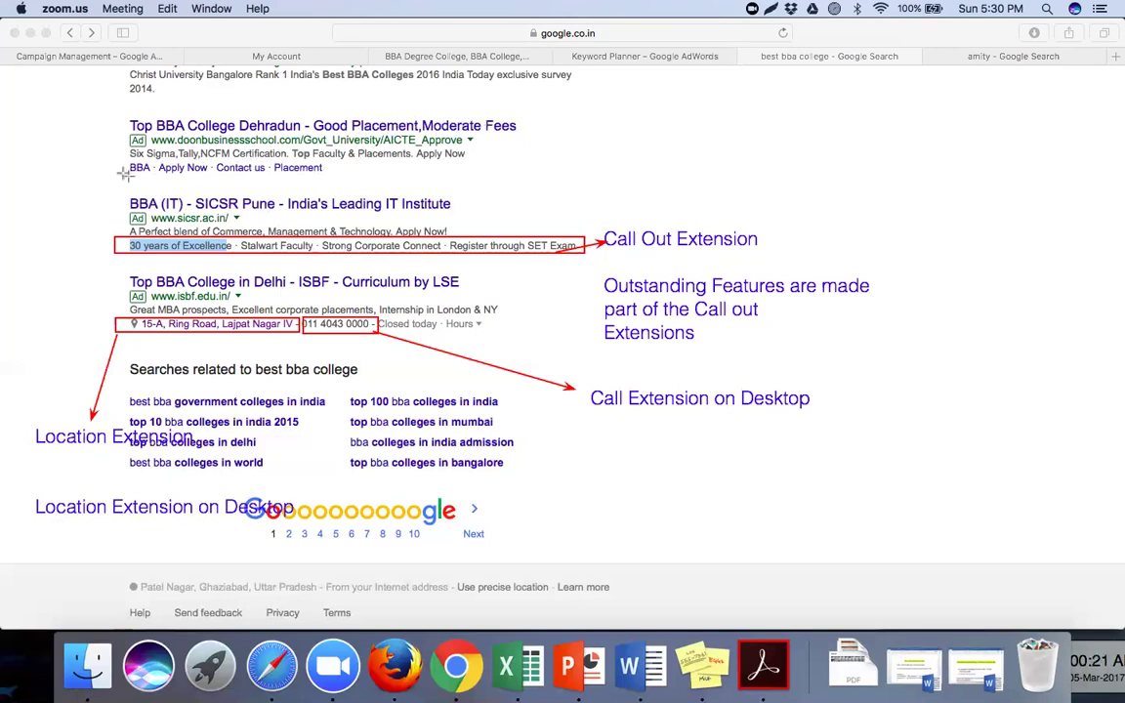
Box the Doon Business School sitelinks (BBA · Apply Now · Contact us · Placement) in red with a rightward arrow
{"action": "mouse_move", "coordinate": [116, 158]}
{"action": "left_mouse_down"}
{"action": "mouse_move", "coordinate": [143, 178]}
{"action": "mouse_move", "coordinate": [334, 178]}
{"action": "left_mouse_up"}
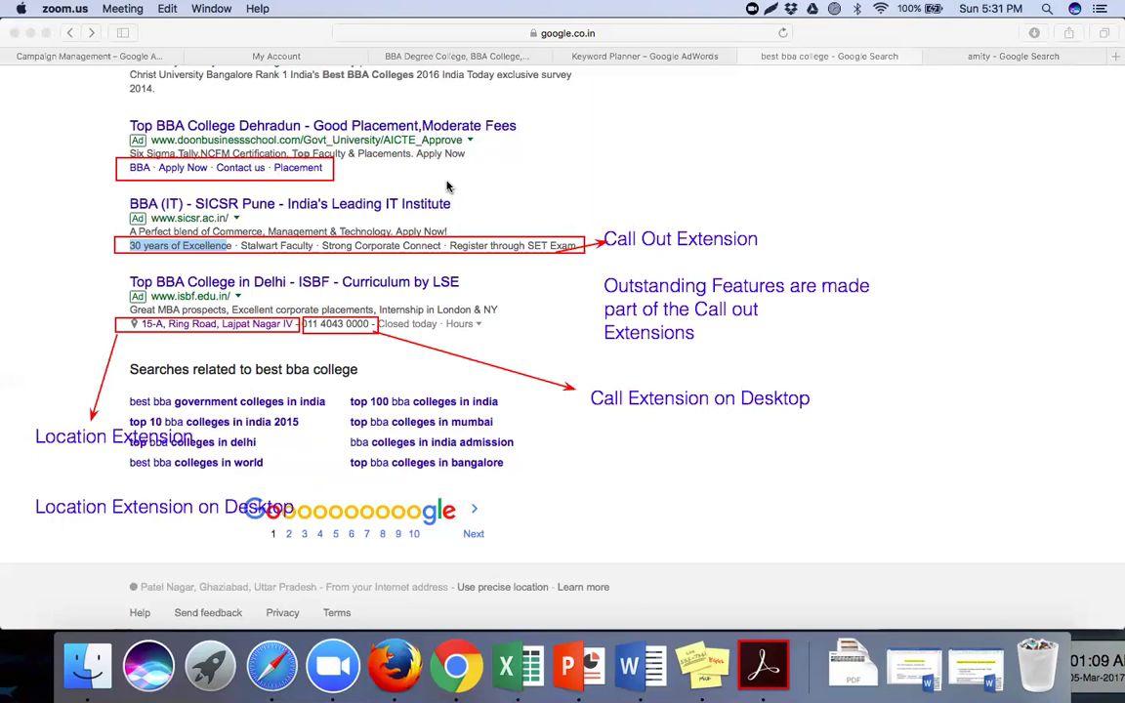
{"action": "left_click_drag", "start_coordinate": [340, 168], "coordinate": [500, 163]}
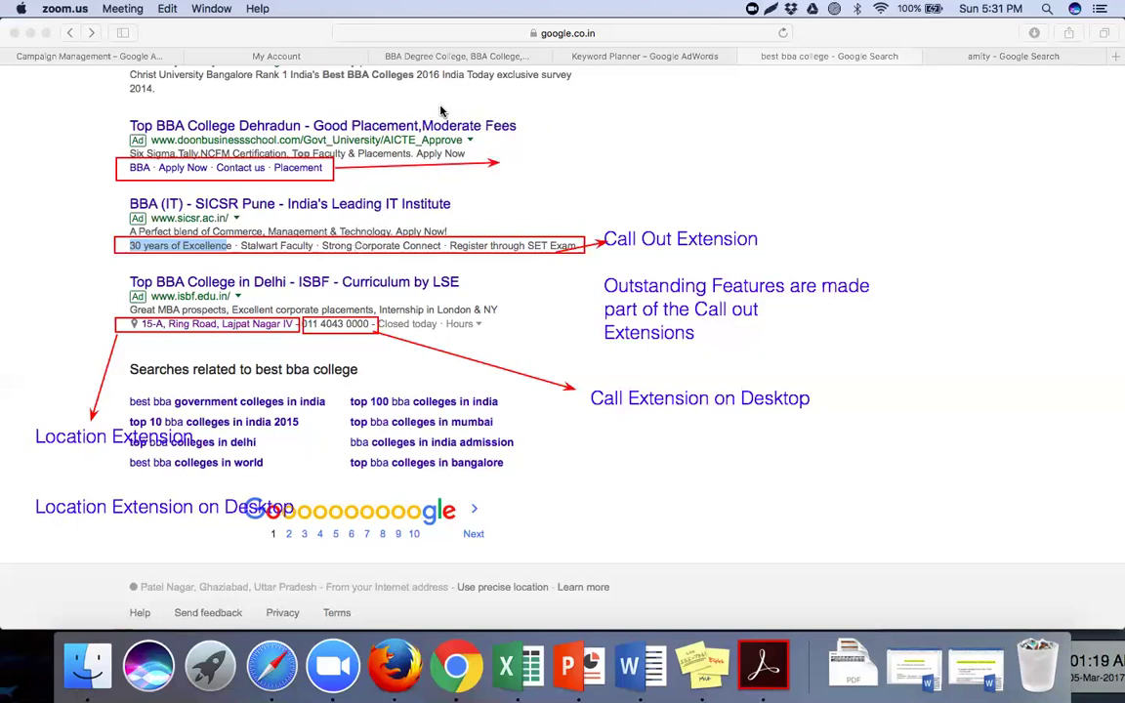
Type 'Sitelink Extension ( They are clickable Text )' at the sitelinks arrow's tip
{"action": "left_click", "coordinate": [506, 159]}
{"action": "type", "text": "Site"}
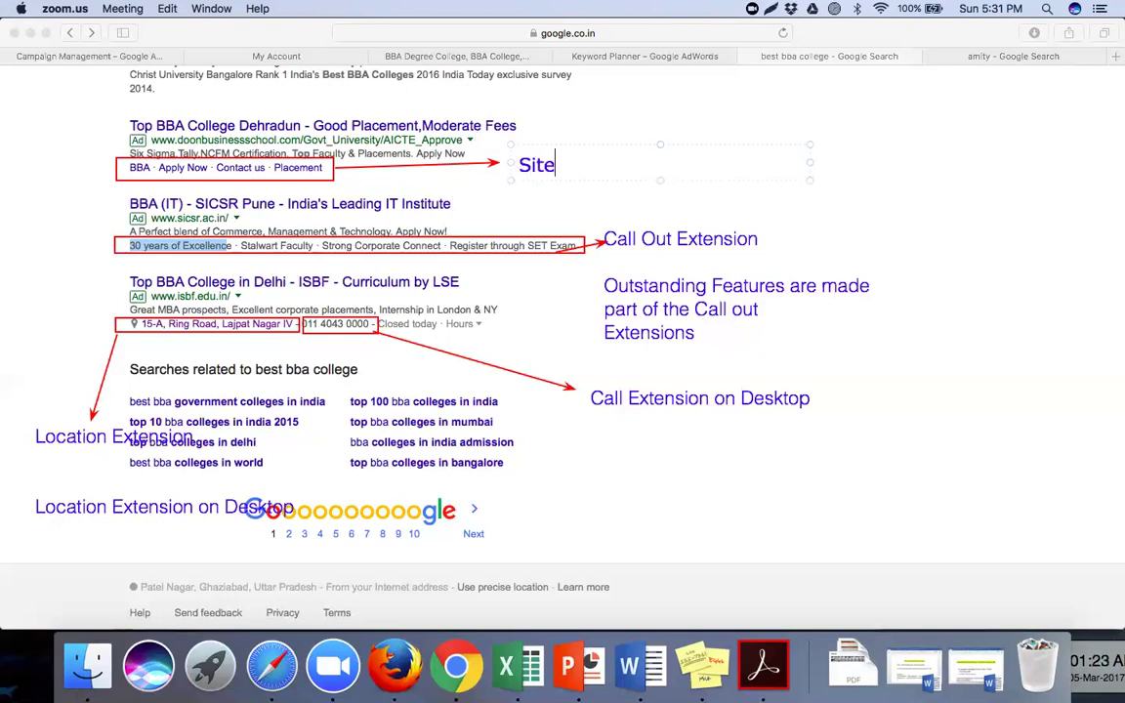
{"action": "type", "text": "link Exten"}
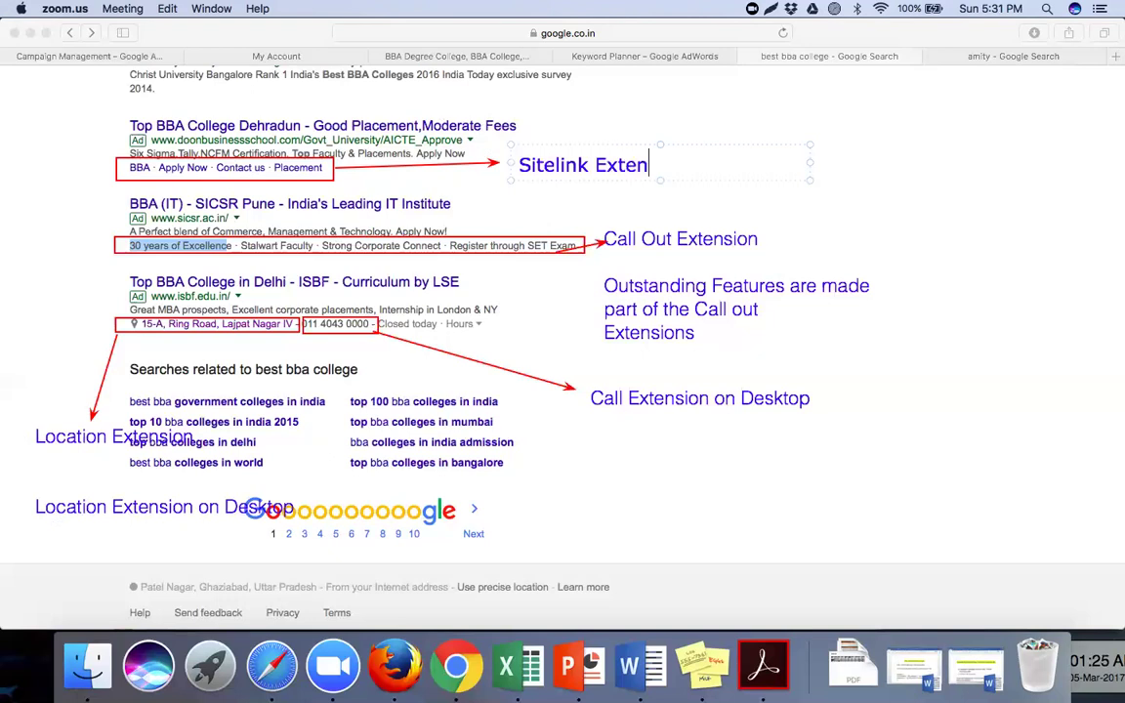
{"action": "type", "text": "sion ("}
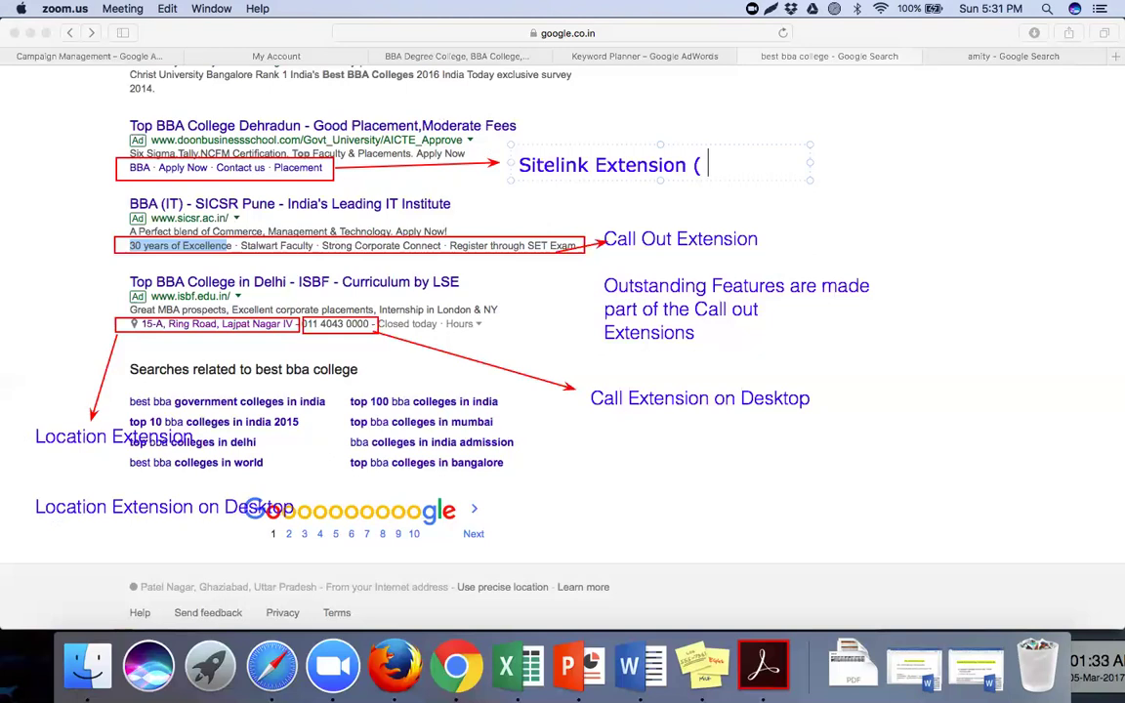
{"action": "type", "text": " They are clickabl"}
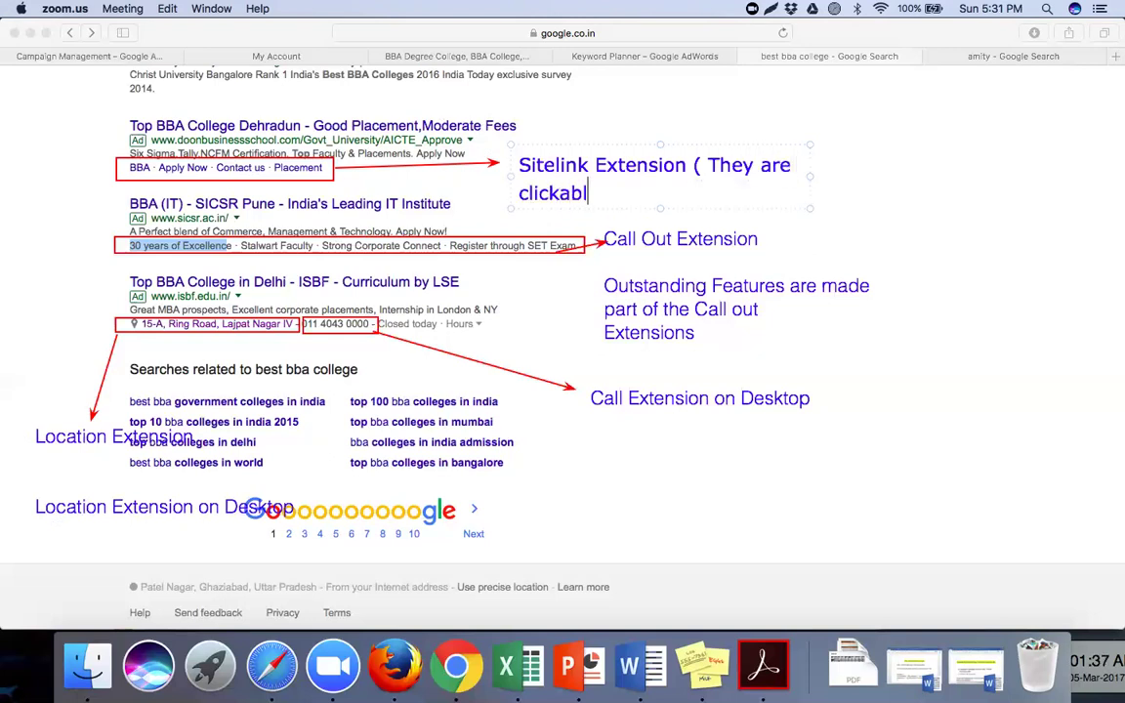
{"action": "type", "text": "e Text )"}
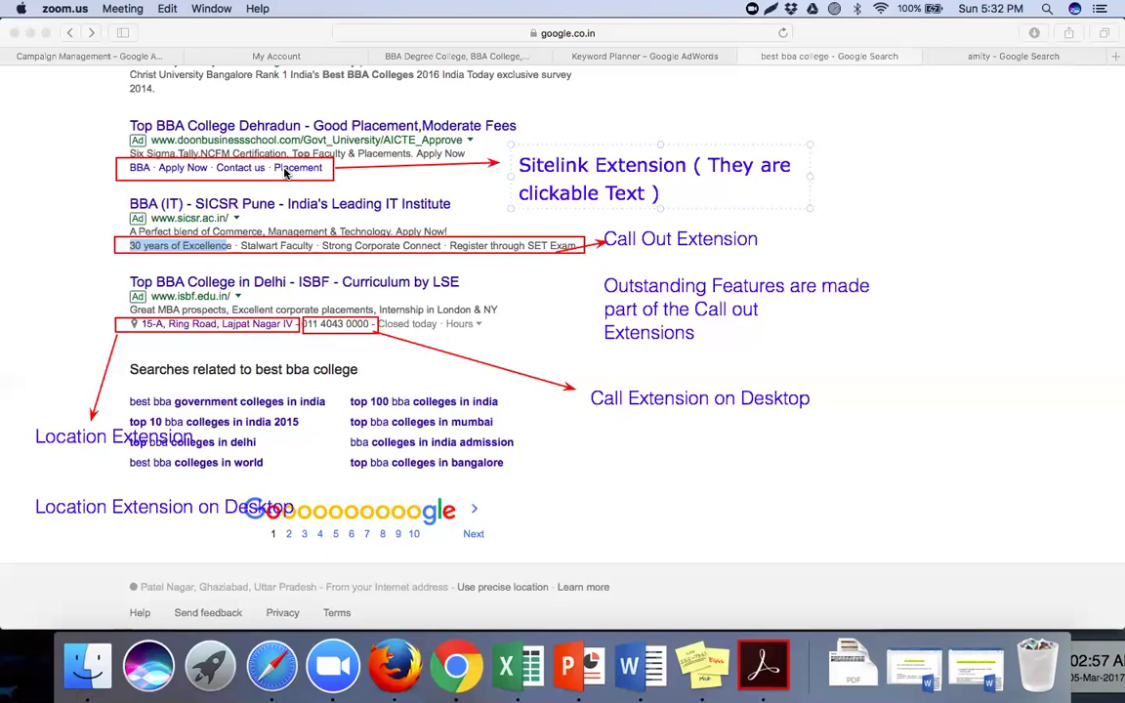
Append a trailing comma to the Sitelink label and save the annotated screen
{"action": "type", "text": ", They are"}
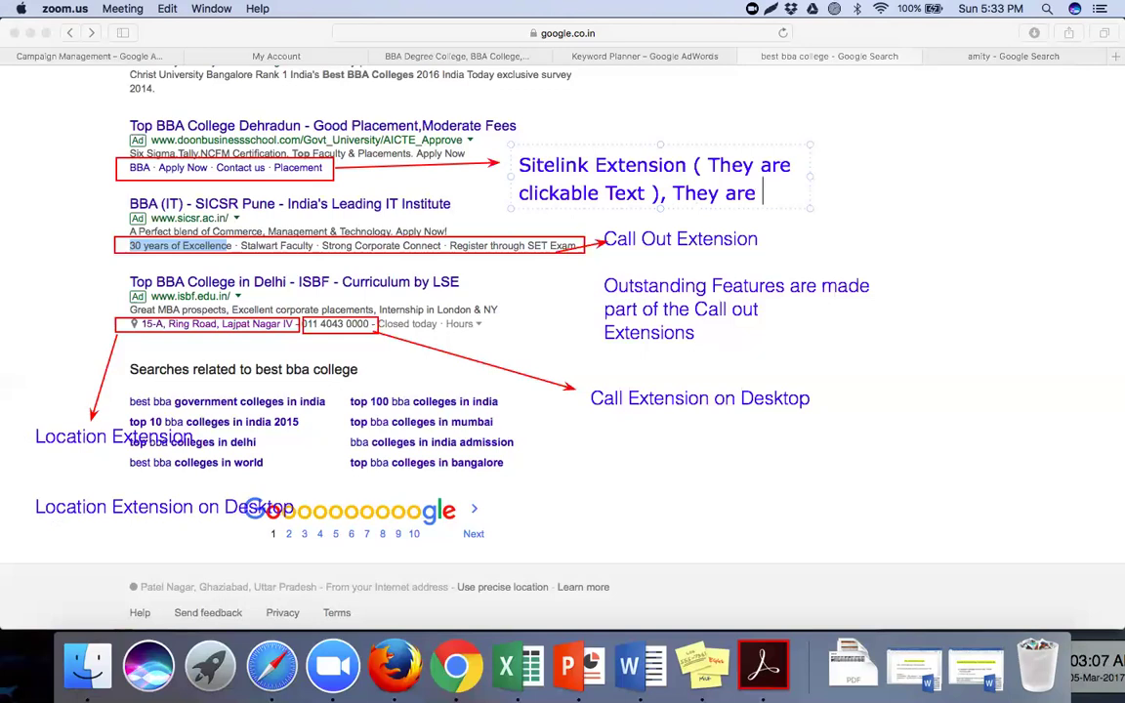
{"action": "key", "text": "BackSpace"}
{"action": "key", "text": "BackSpace"}
{"action": "key", "text": "BackSpace"}
{"action": "key", "text": "BackSpace"}
{"action": "key", "text": "BackSpace"}
{"action": "key", "text": "BackSpace"}
{"action": "key", "text": "BackSpace"}
{"action": "key", "text": "BackSpace"}
{"action": "key", "text": "BackSpace"}
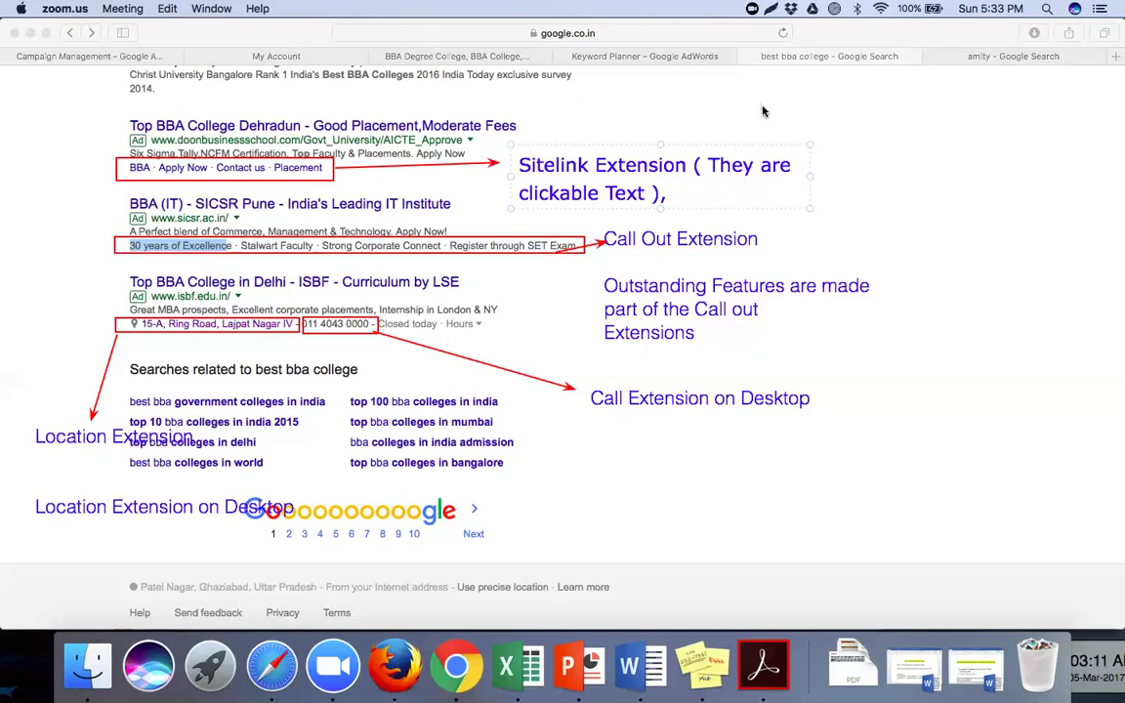
{"action": "key", "text": "super+t"}
Commit the Sitelink label, stamp a marker beside it, and clear all annotations
{"action": "left_click", "coordinate": [476, 148]}
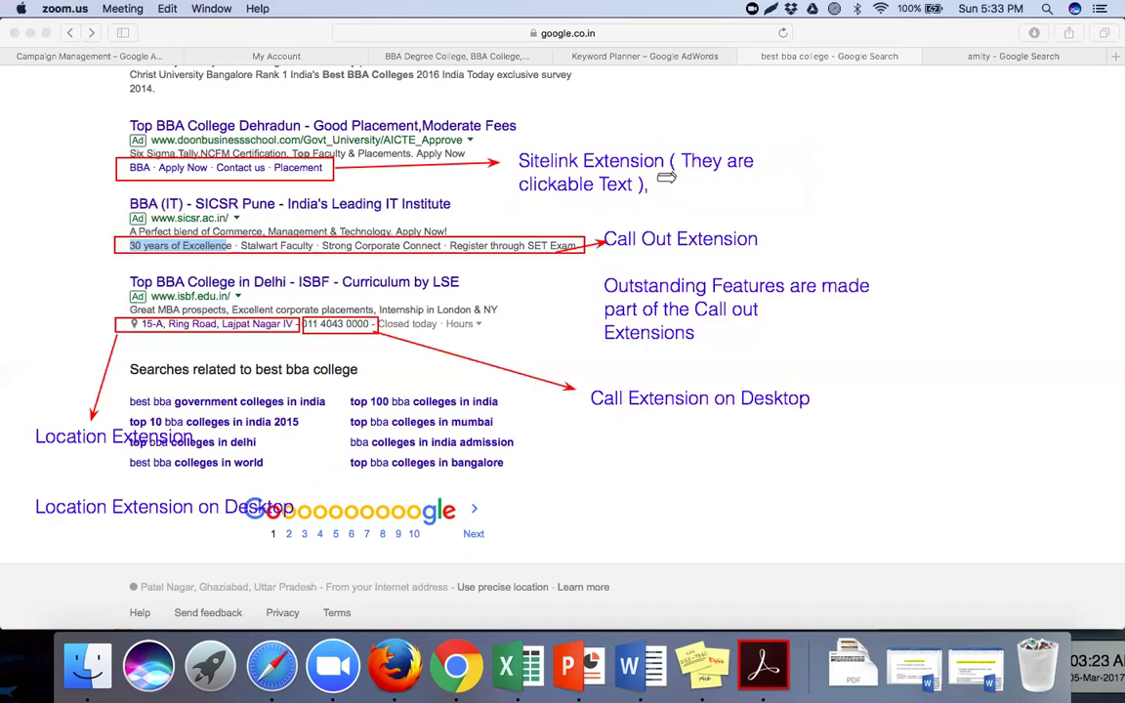
{"action": "left_click", "coordinate": [729, 190]}
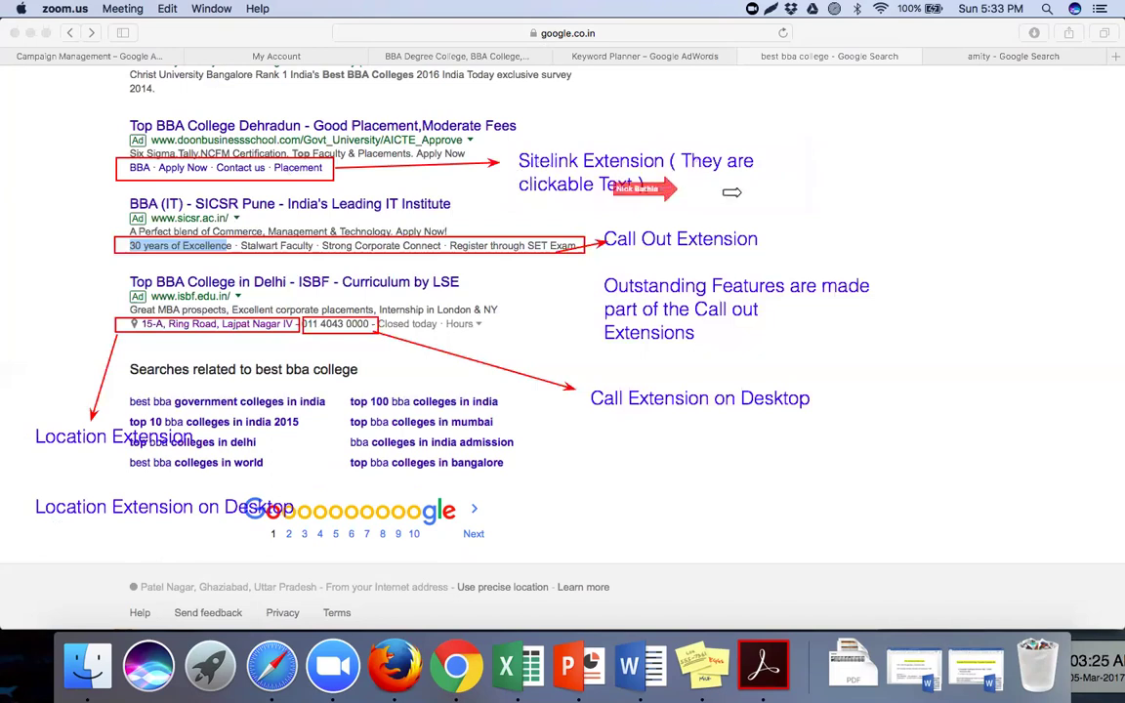
{"action": "left_click", "coordinate": [731, 192]}
{"action": "left_click", "coordinate": [785, 183]}
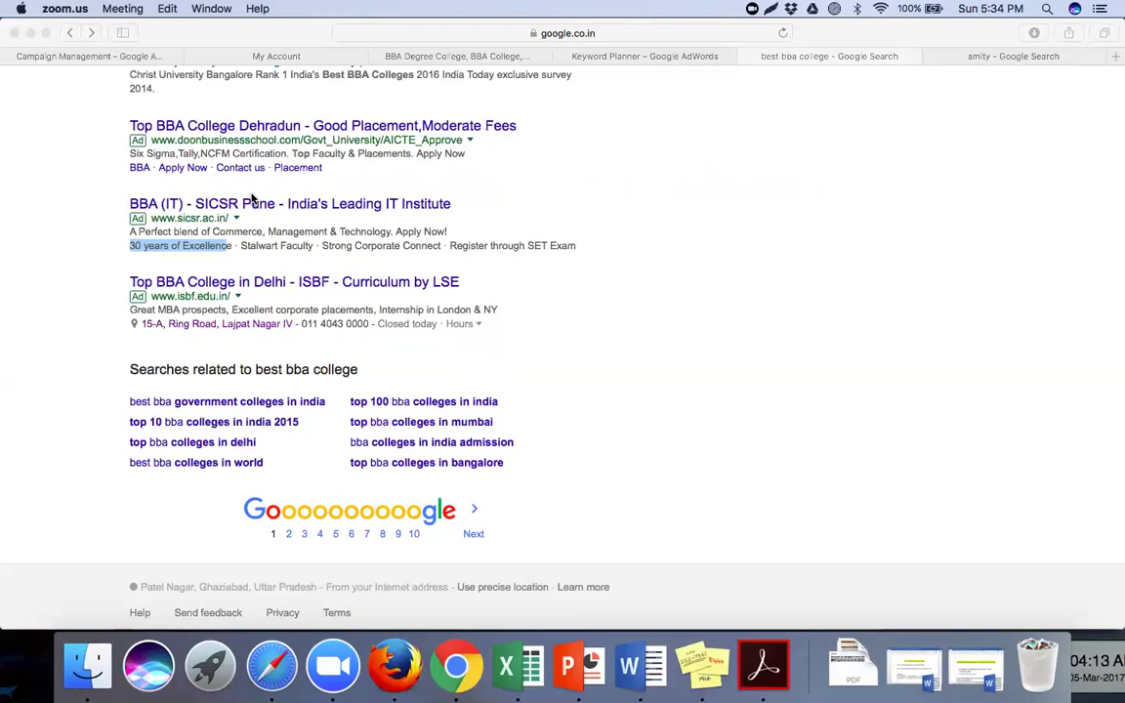
Deselect the highlighted '30 years of Excellence' text in the Safari search results
{"action": "left_click", "coordinate": [93, 242]}
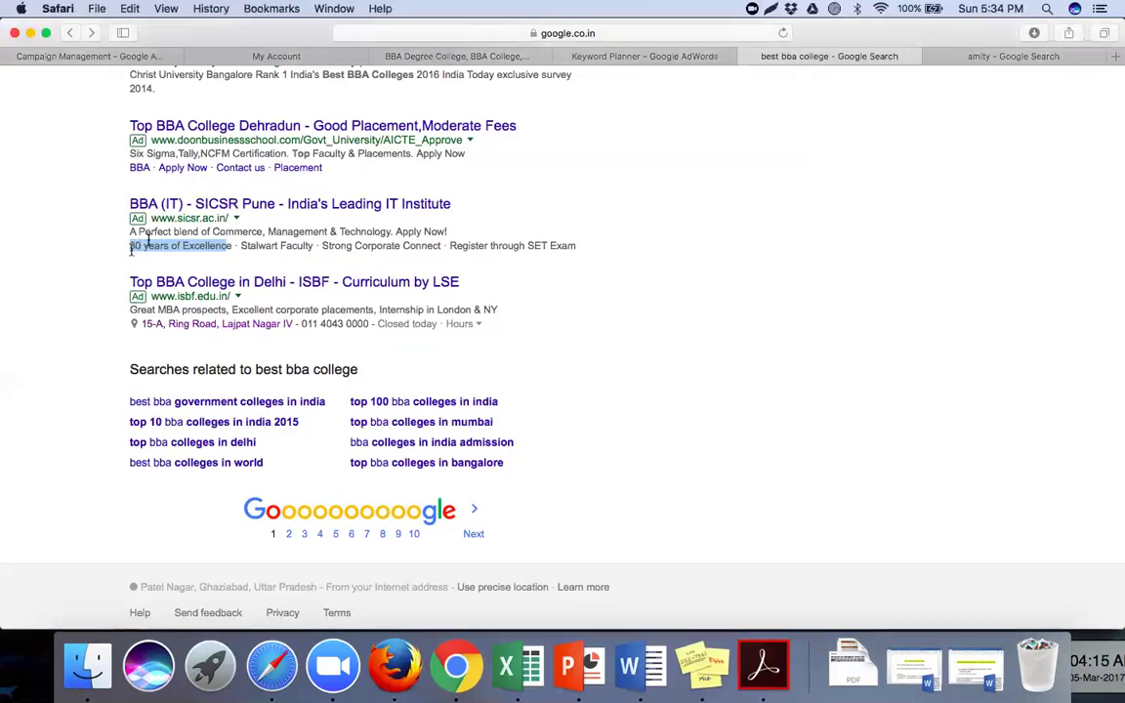
{"action": "left_click", "coordinate": [227, 245]}
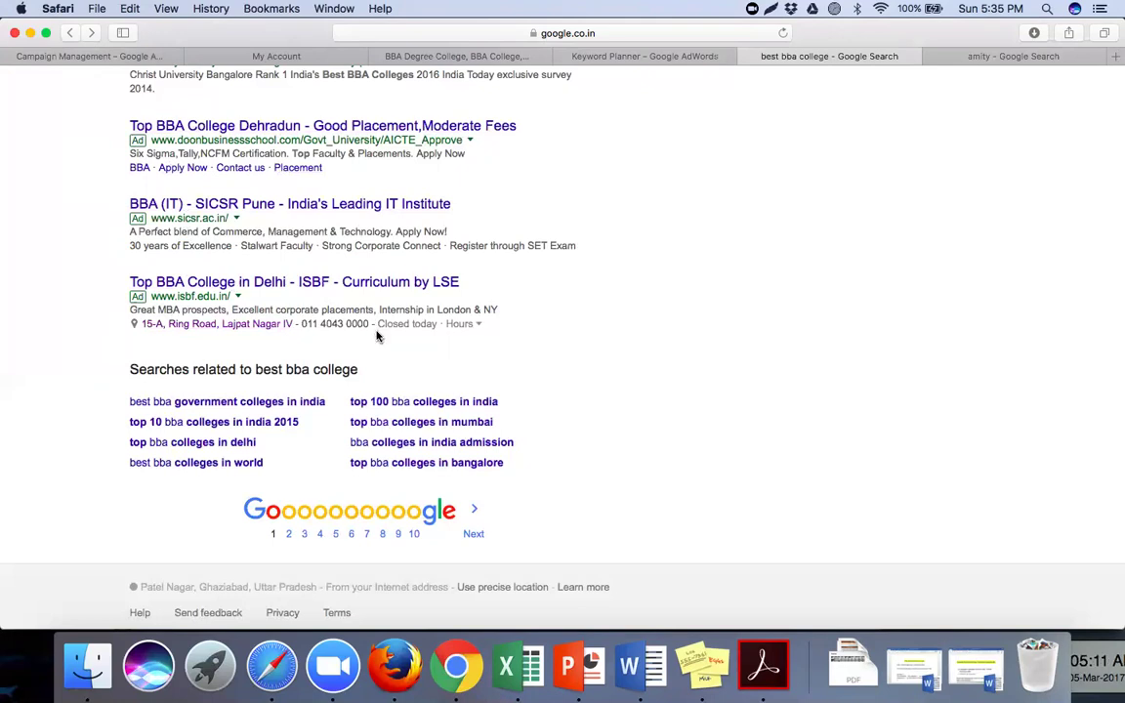
Bring up the Pay Per Click deck in Chrome and scroll the slide filmstrip toward slides 42–48
{"action": "left_click", "coordinate": [461, 668]}
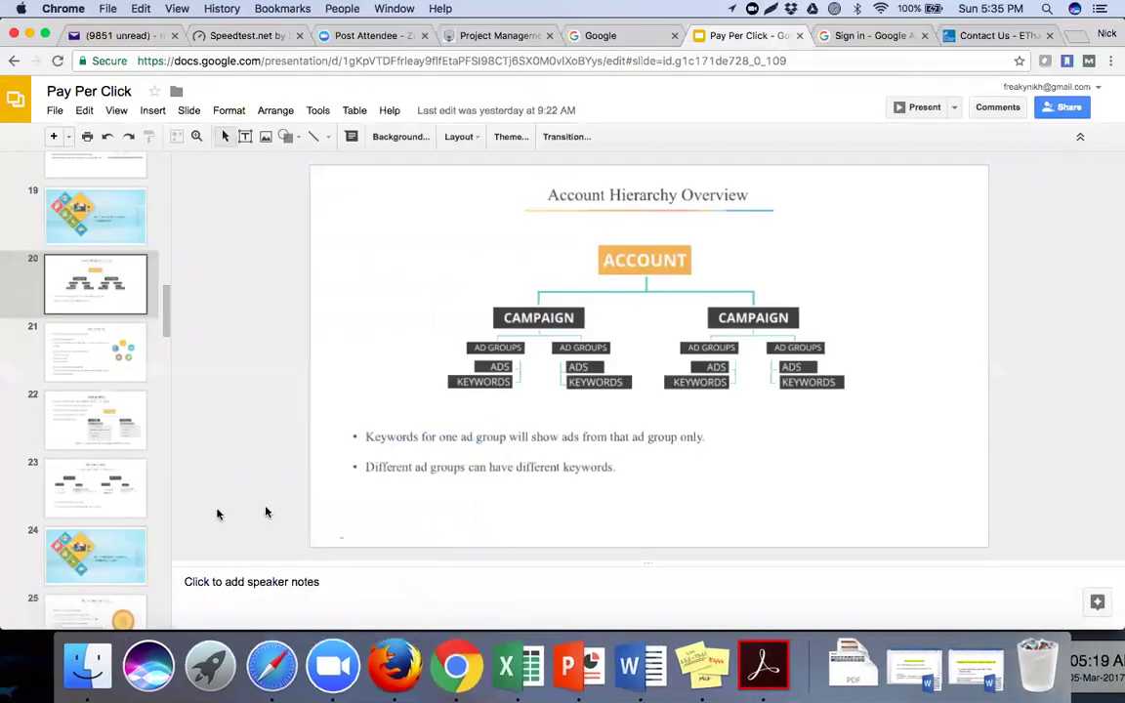
{"action": "scroll", "coordinate": [96, 520], "scroll_direction": "down", "scroll_amount": 8}
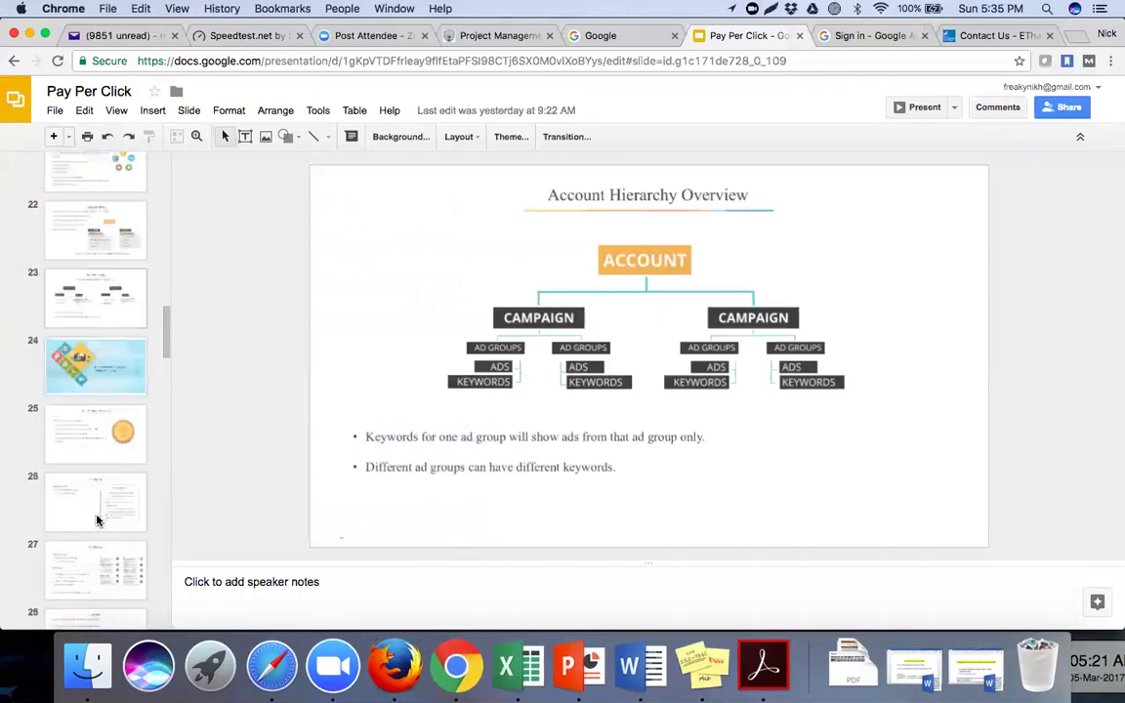
{"action": "scroll", "coordinate": [97, 520], "scroll_direction": "down", "scroll_amount": 10}
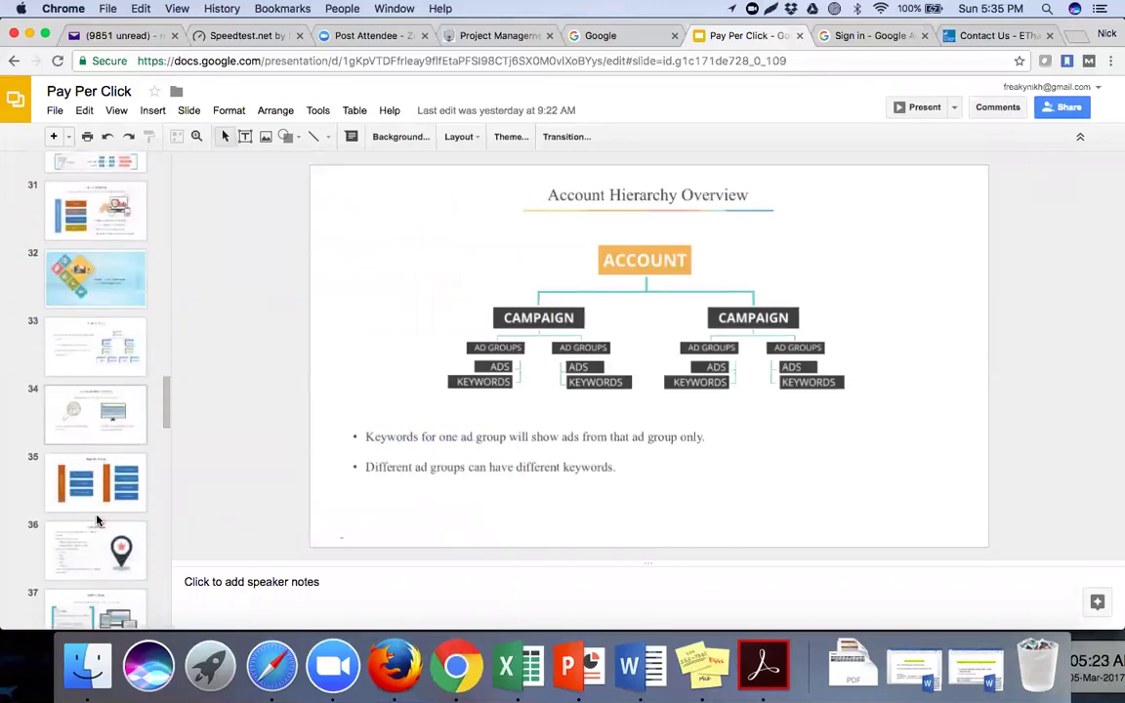
{"action": "scroll", "coordinate": [97, 520], "scroll_direction": "down", "scroll_amount": 8}
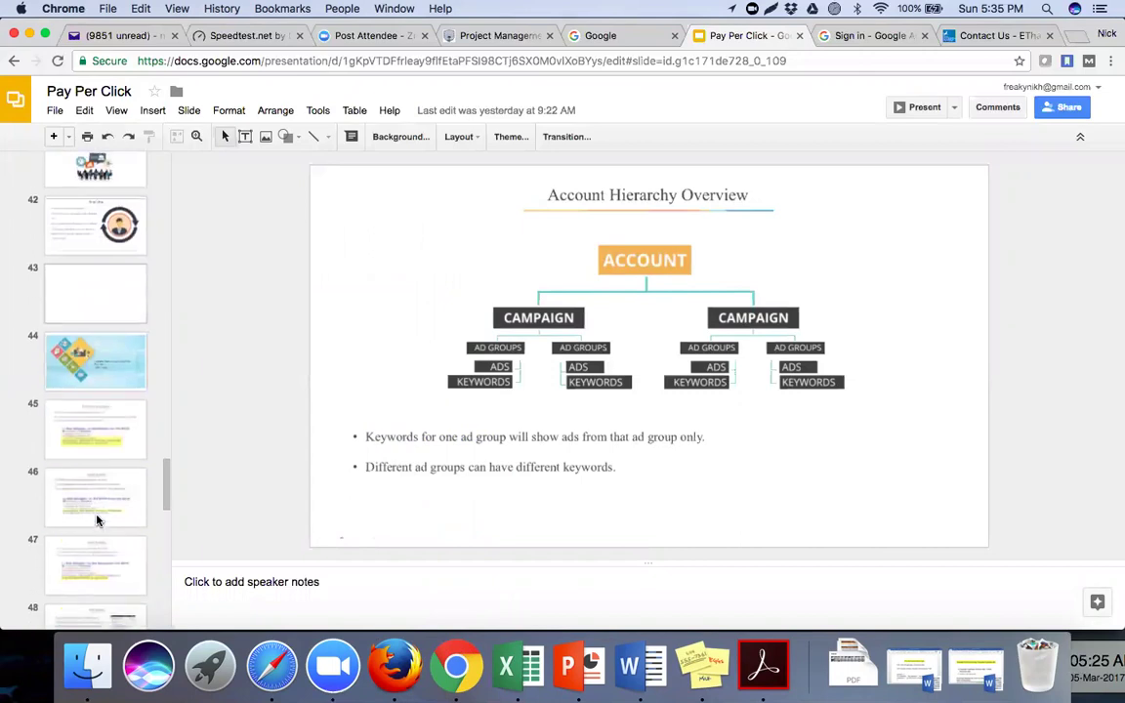
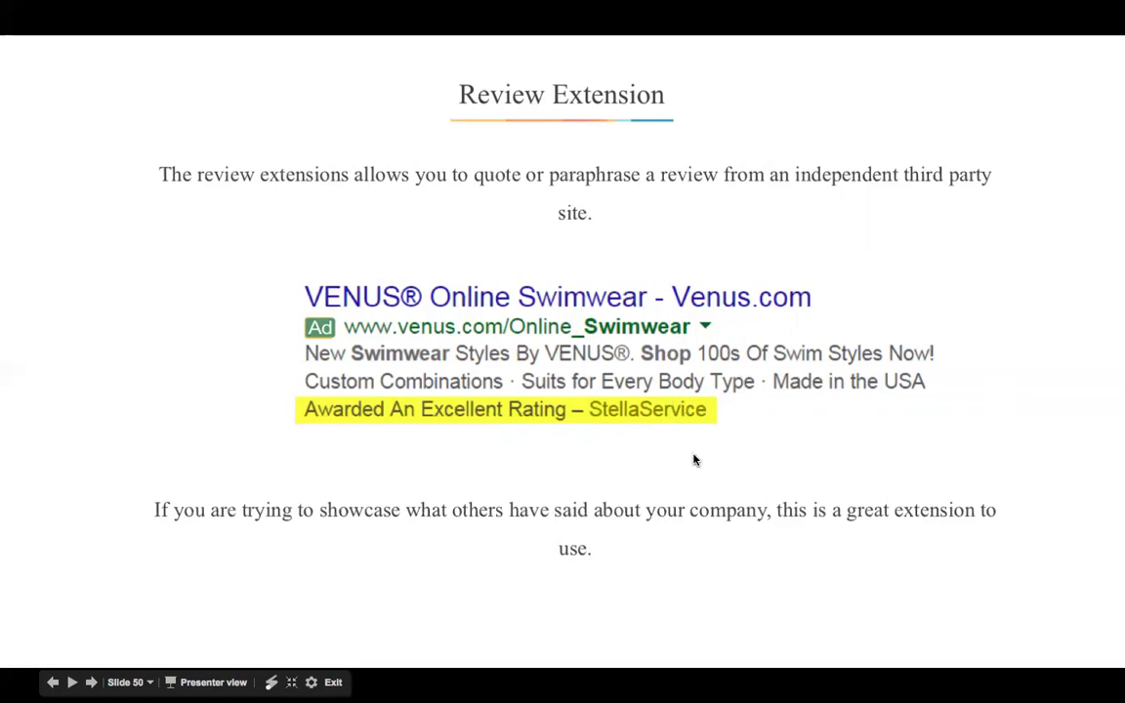
Advance from slide 50 to the Advertising Metrics title slide and leave the slideshow
{"action": "key", "text": "Right"}
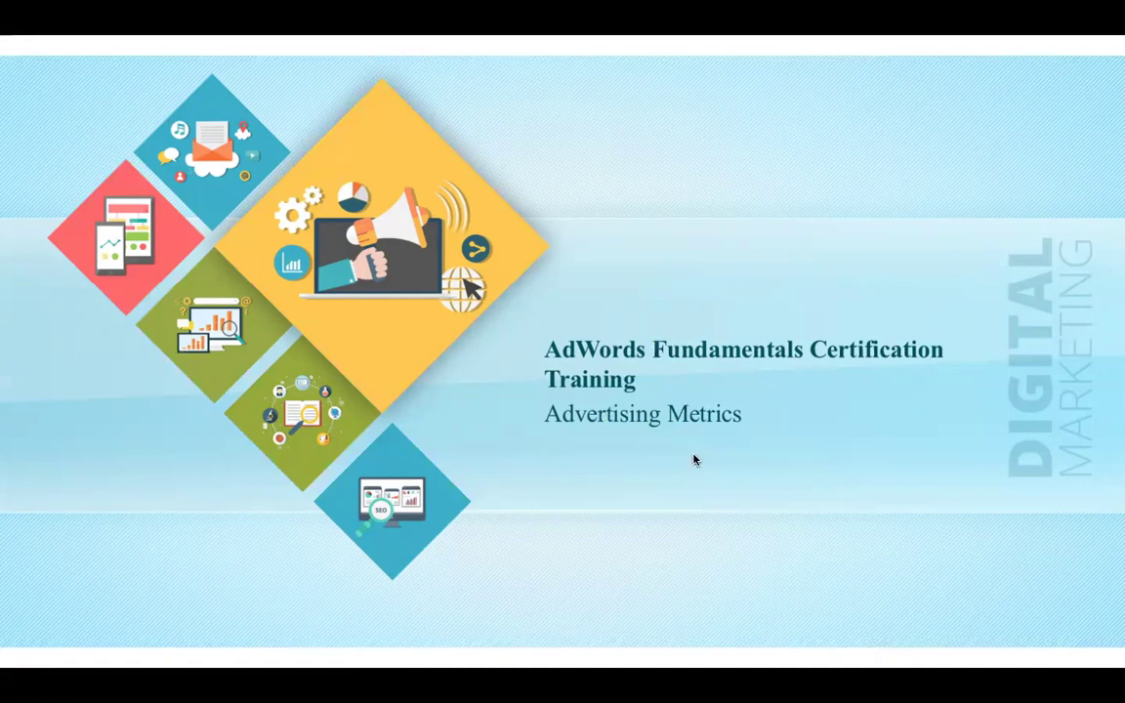
{"action": "key", "text": "super+Tab"}
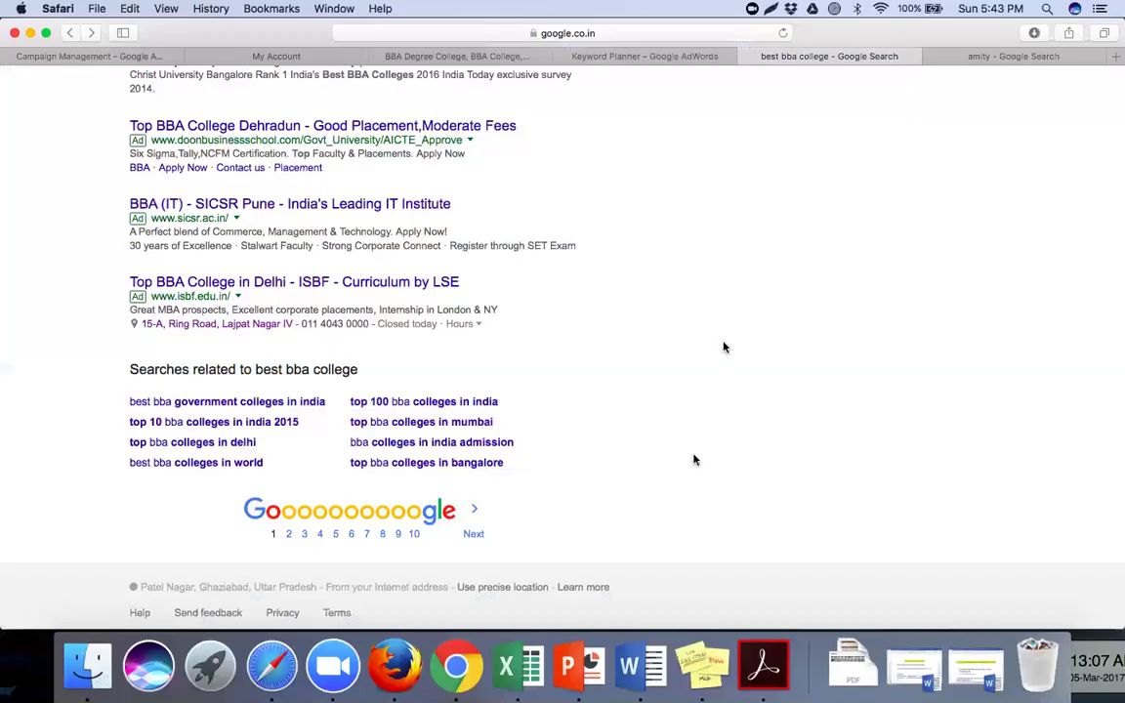
Pass through the Keyword Planner and EThames tabs and close the My Account tab
{"action": "left_click", "coordinate": [651, 55]}
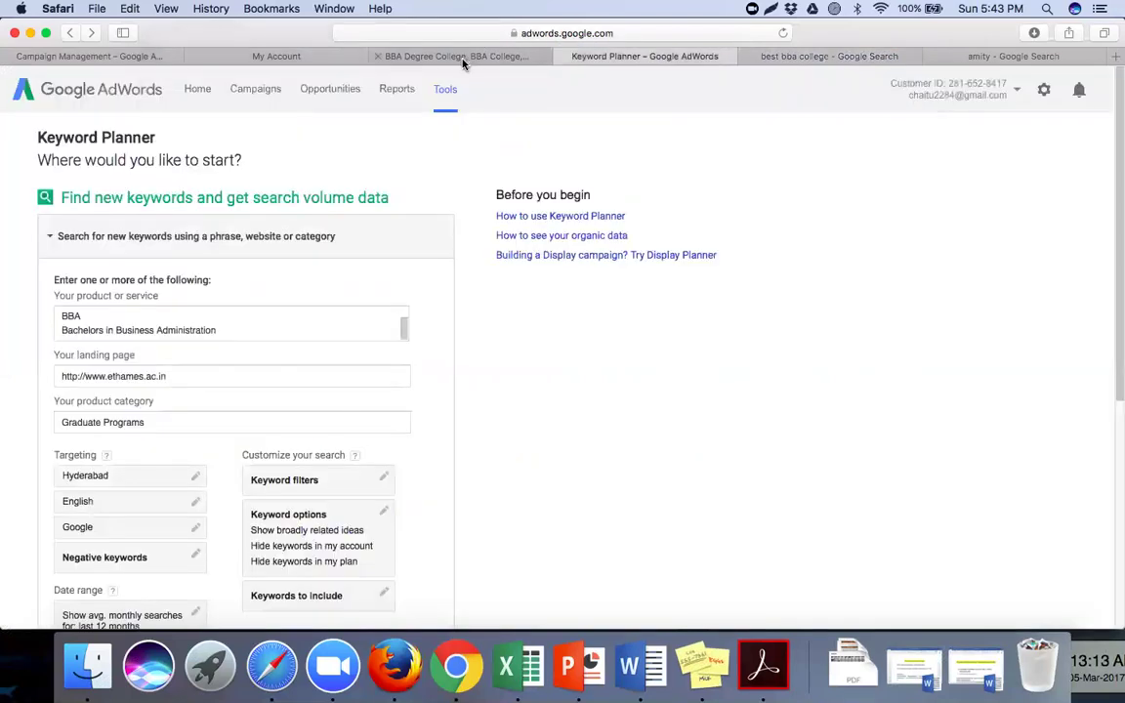
{"action": "left_click", "coordinate": [464, 61]}
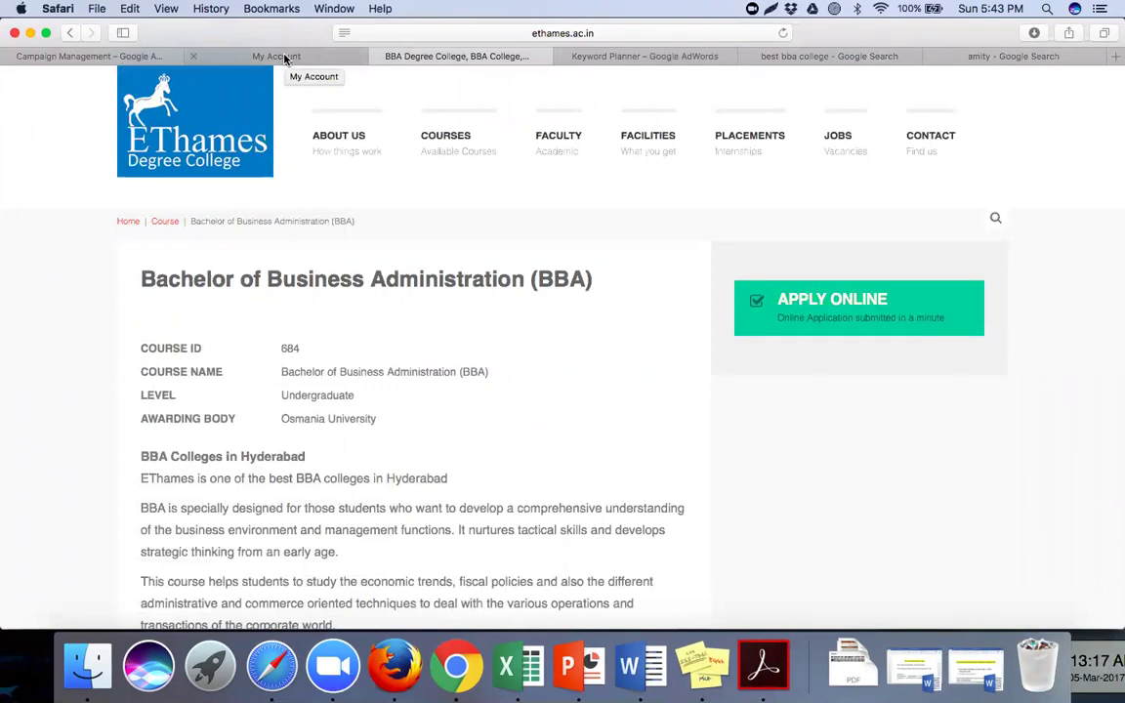
{"action": "left_click", "coordinate": [285, 59]}
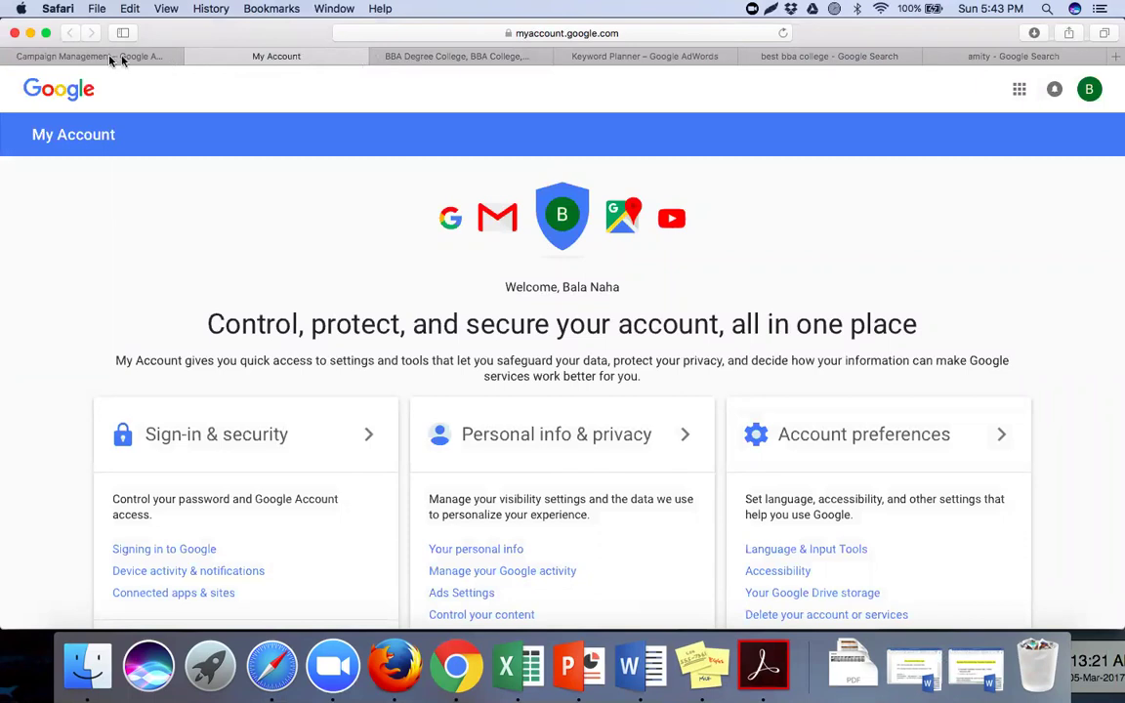
{"action": "key", "text": "super+w"}
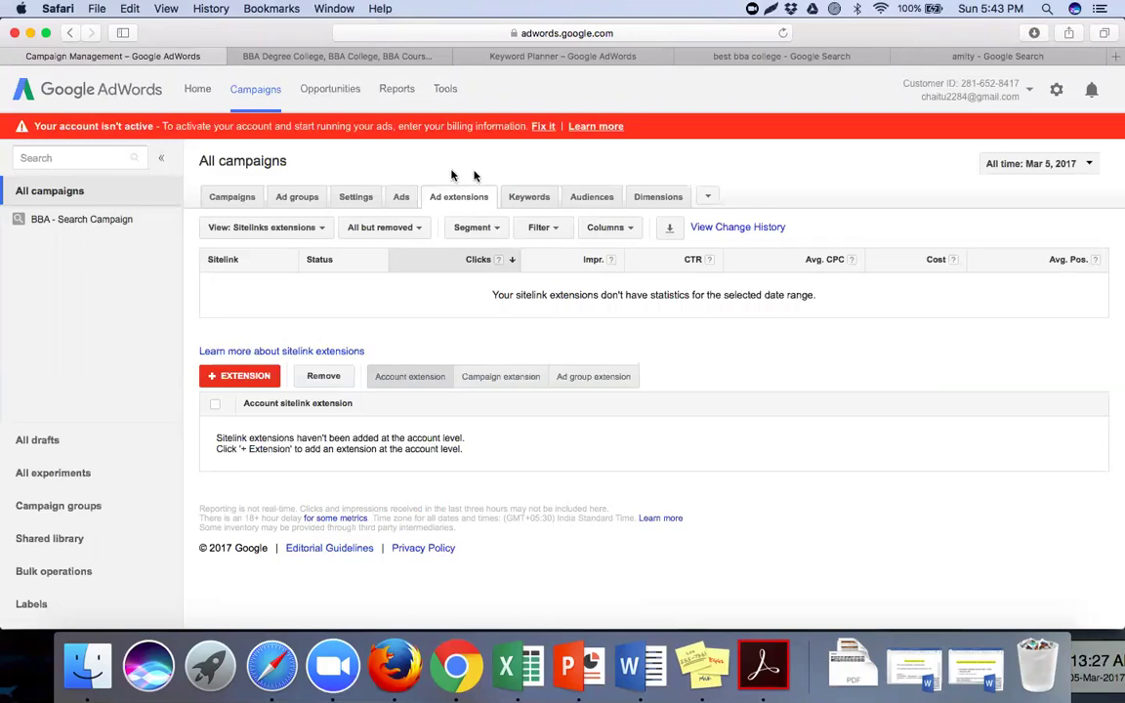
Check the extension type list, stay on Sitelinks extensions, and start an account sitelink extension
{"action": "left_click", "coordinate": [323, 231]}
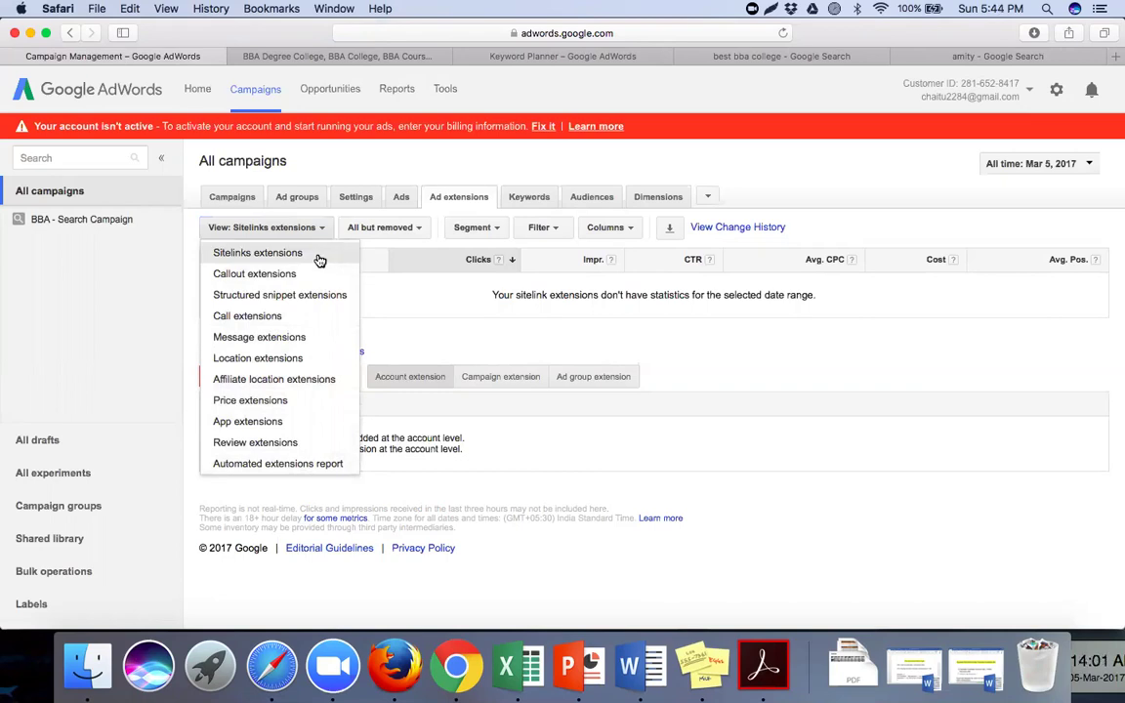
{"action": "left_click", "coordinate": [318, 260]}
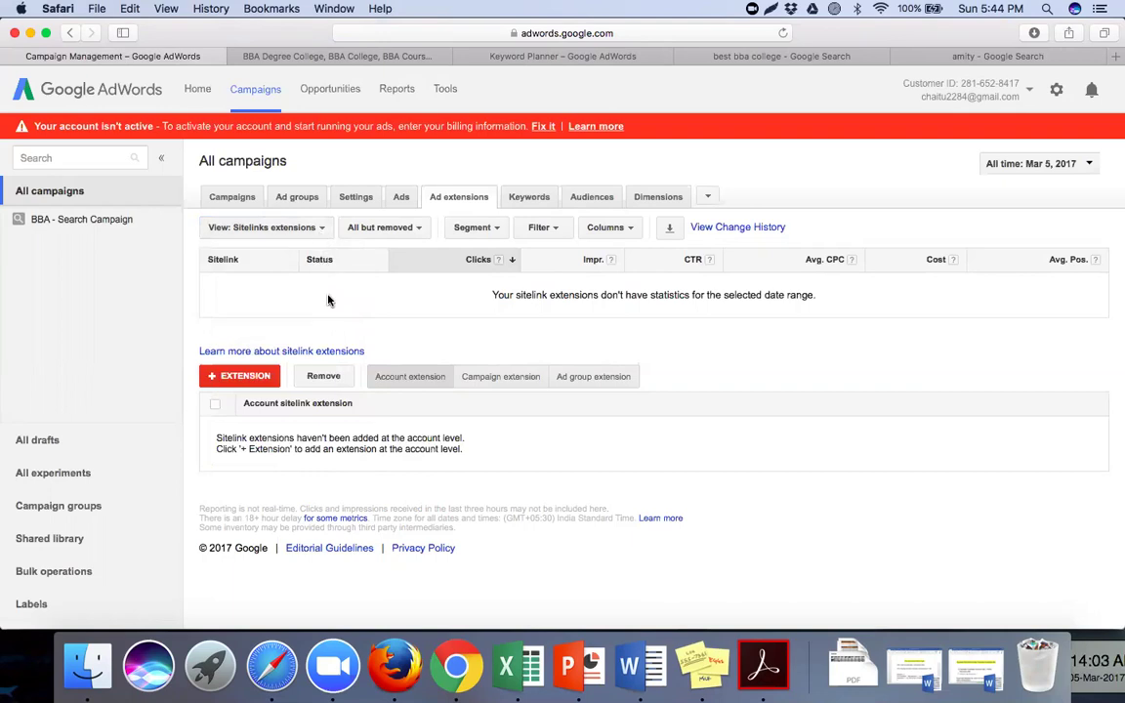
{"action": "left_click", "coordinate": [248, 375]}
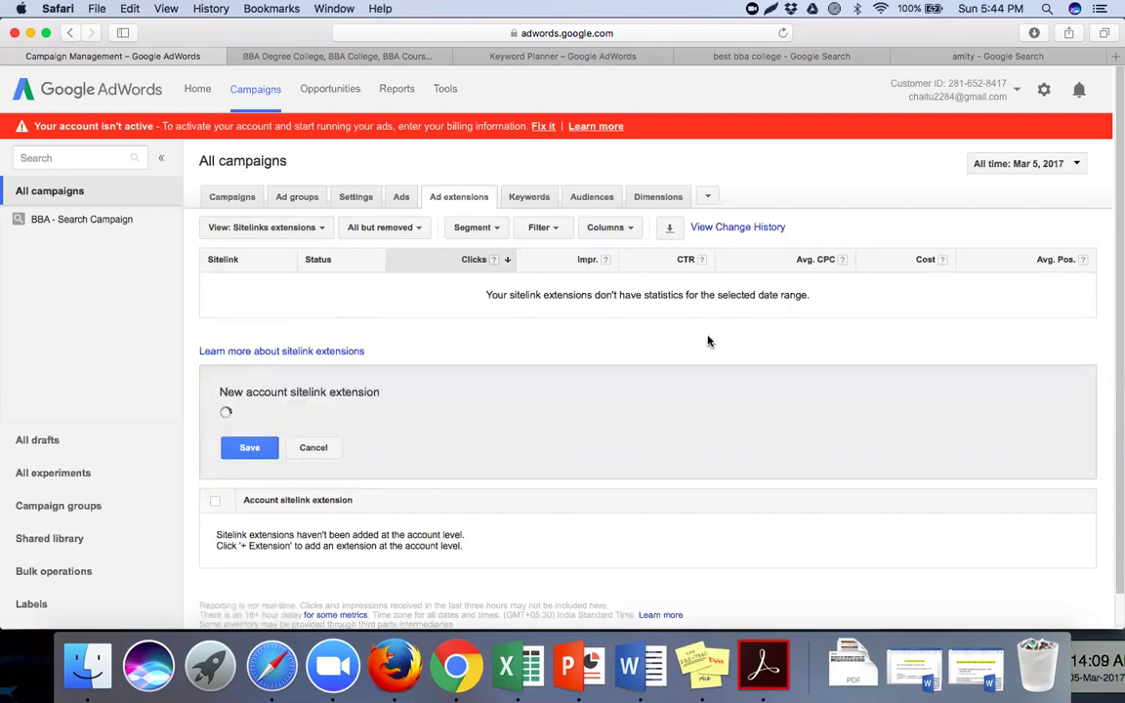
Scroll down the account sitelink panel and open an empty New sitelink form
{"action": "scroll", "coordinate": [709, 341], "scroll_direction": "down", "scroll_amount": 1}
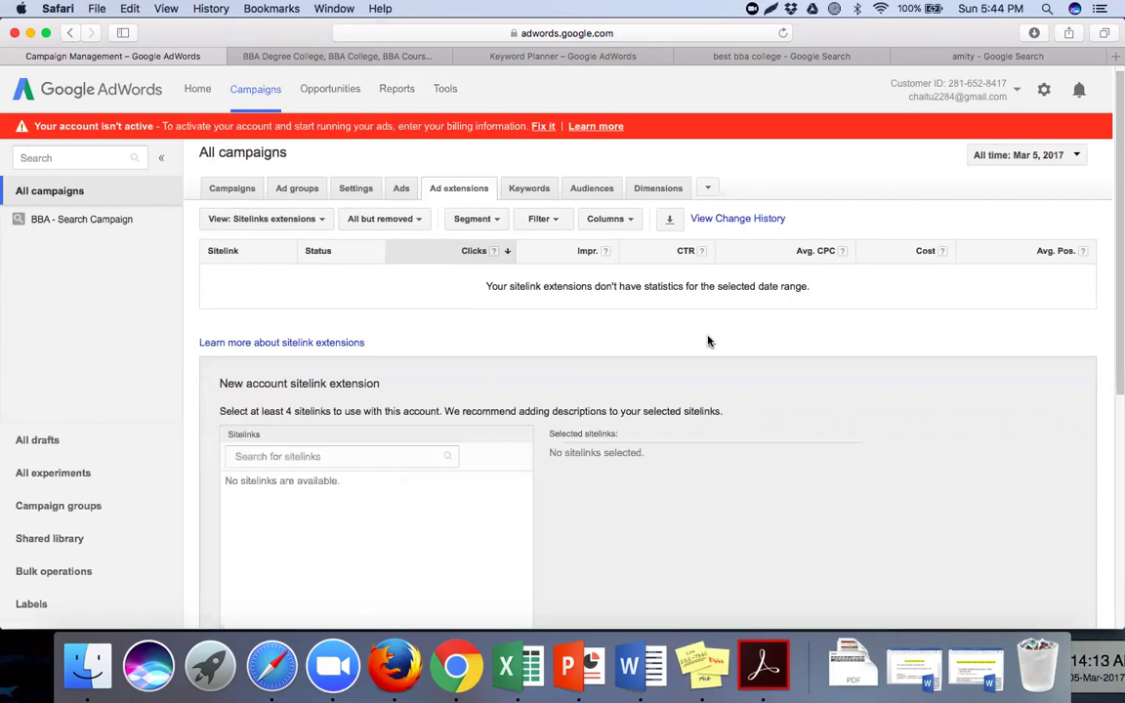
{"action": "scroll", "coordinate": [708, 340], "scroll_direction": "down", "scroll_amount": 3}
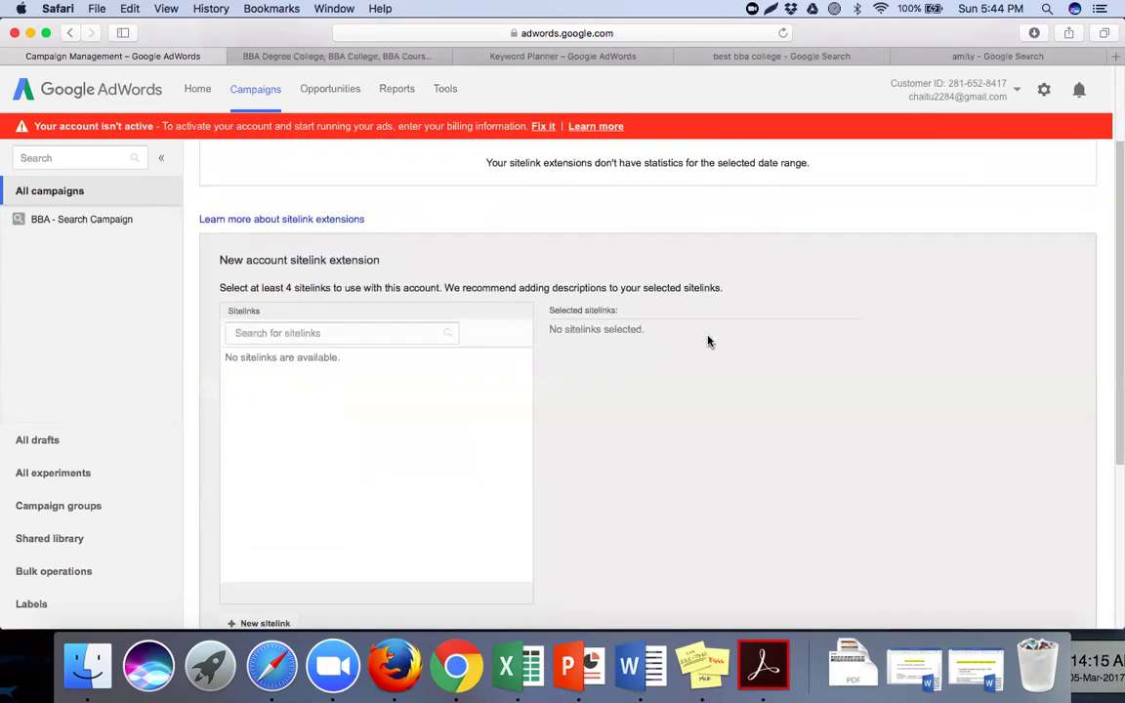
{"action": "scroll", "coordinate": [709, 340], "scroll_direction": "down", "scroll_amount": 3}
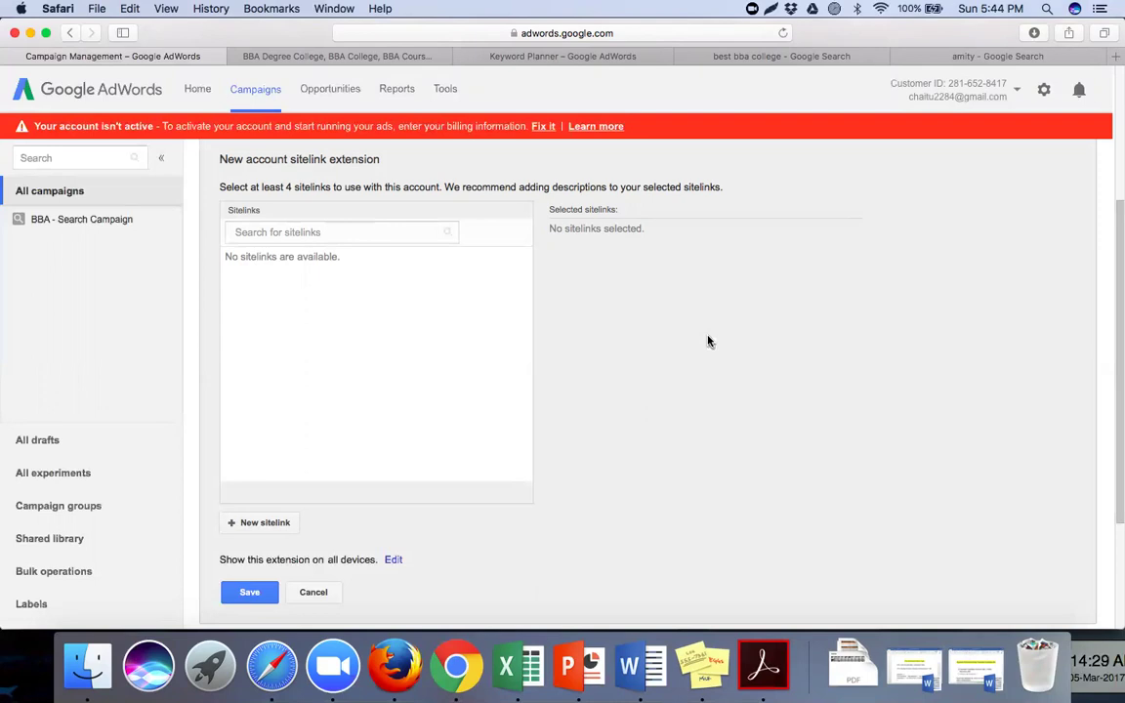
{"action": "left_click", "coordinate": [265, 523]}
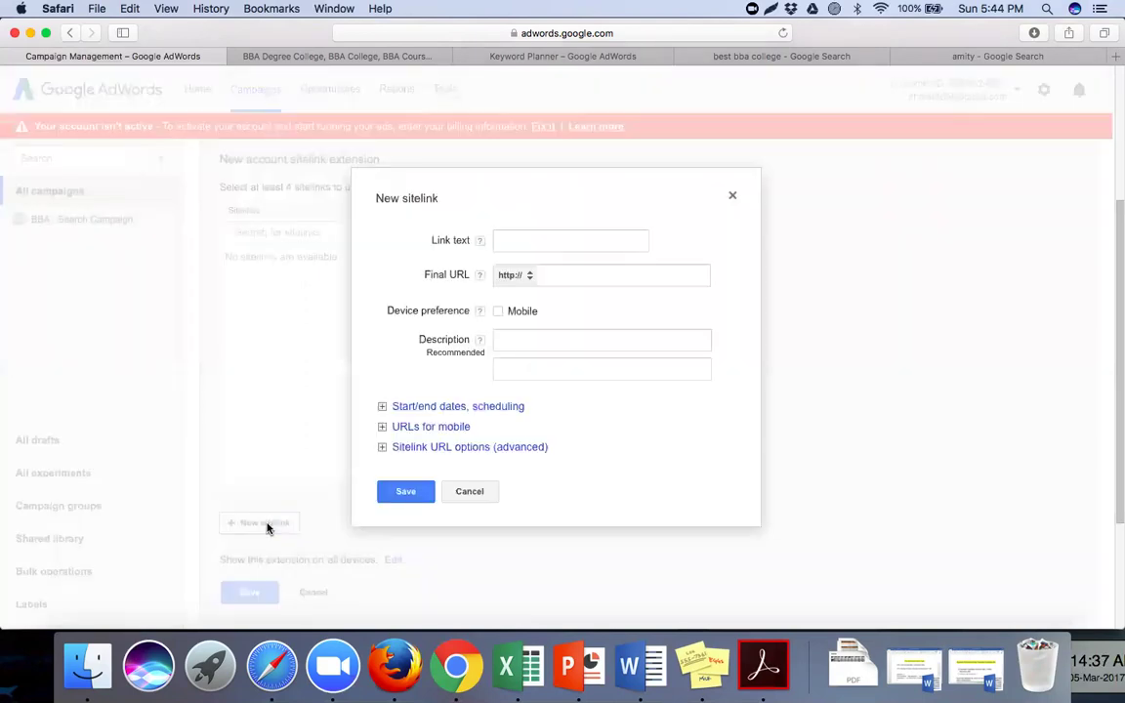
Go to the EThames BBA course page and open its Placements page
{"action": "left_click", "coordinate": [514, 235]}
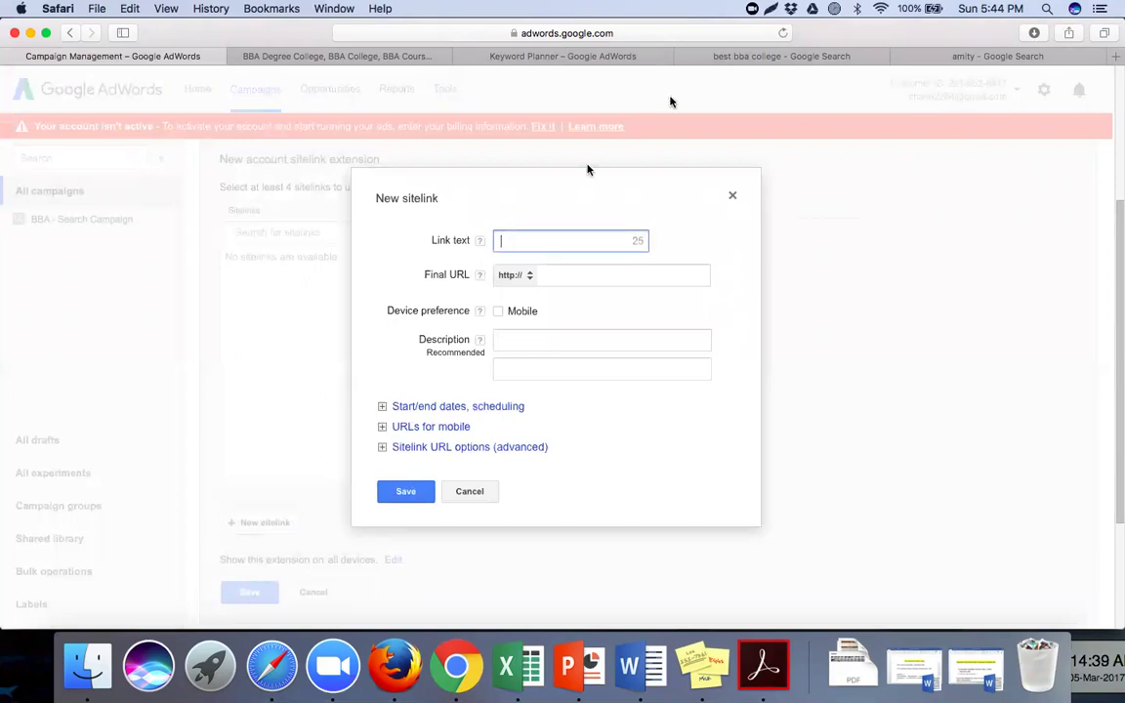
{"action": "left_click", "coordinate": [752, 56]}
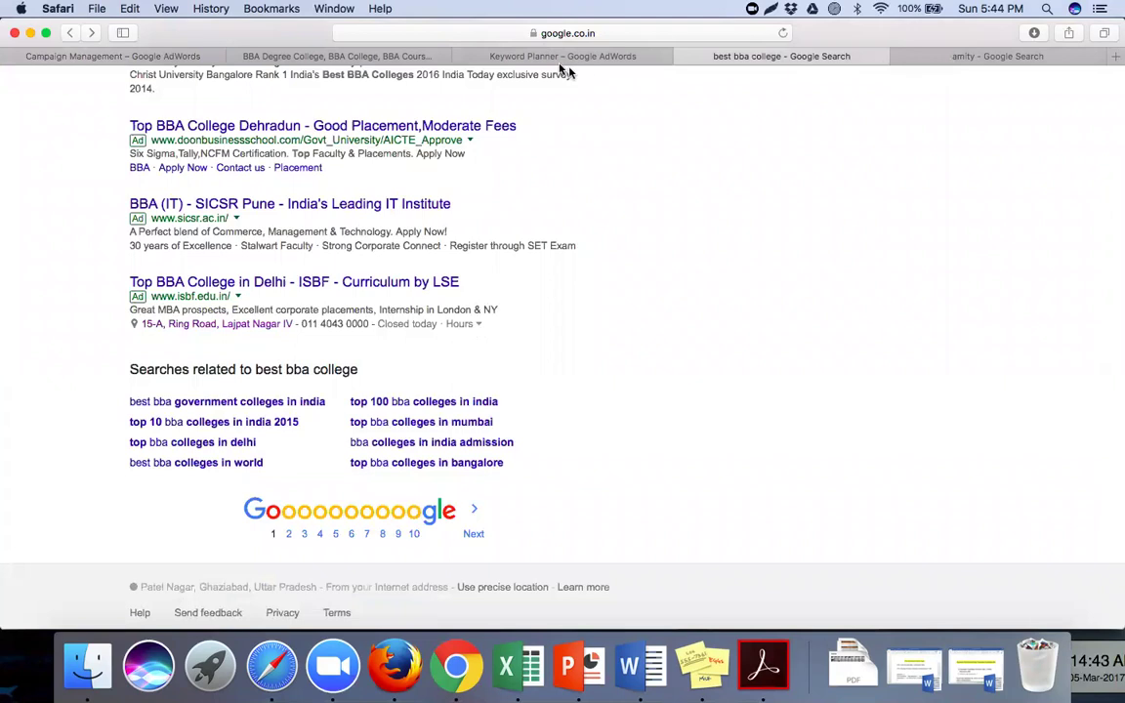
{"action": "left_click", "coordinate": [335, 57]}
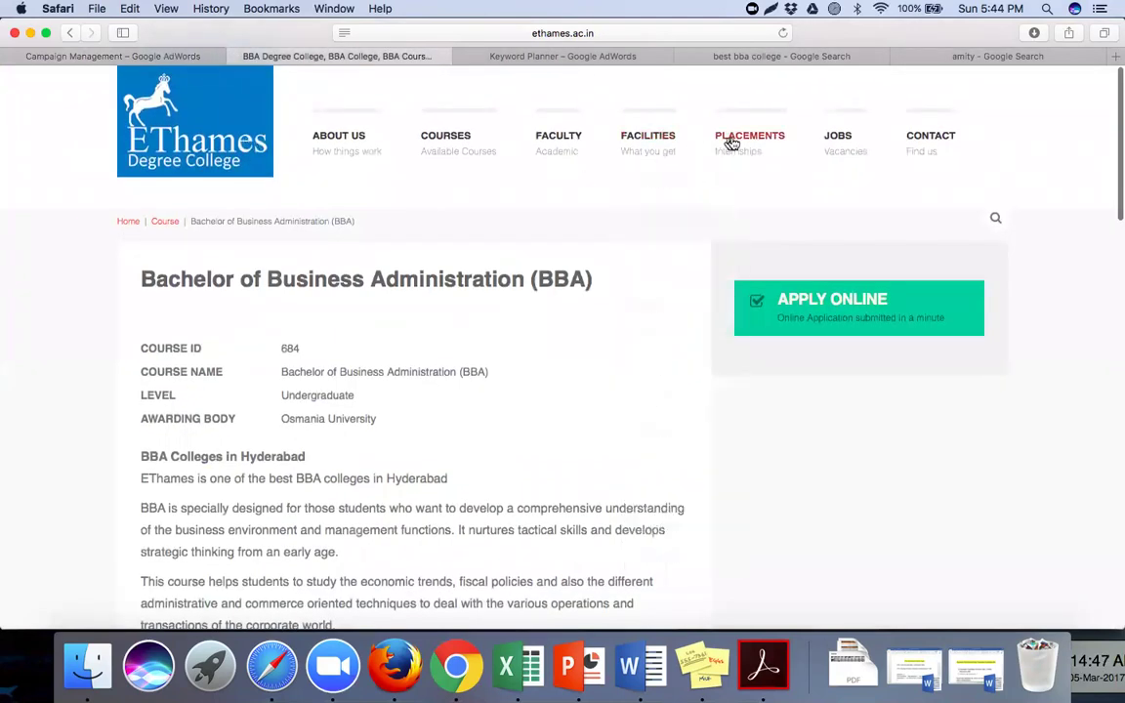
{"action": "mouse_move", "coordinate": [663, 137]}
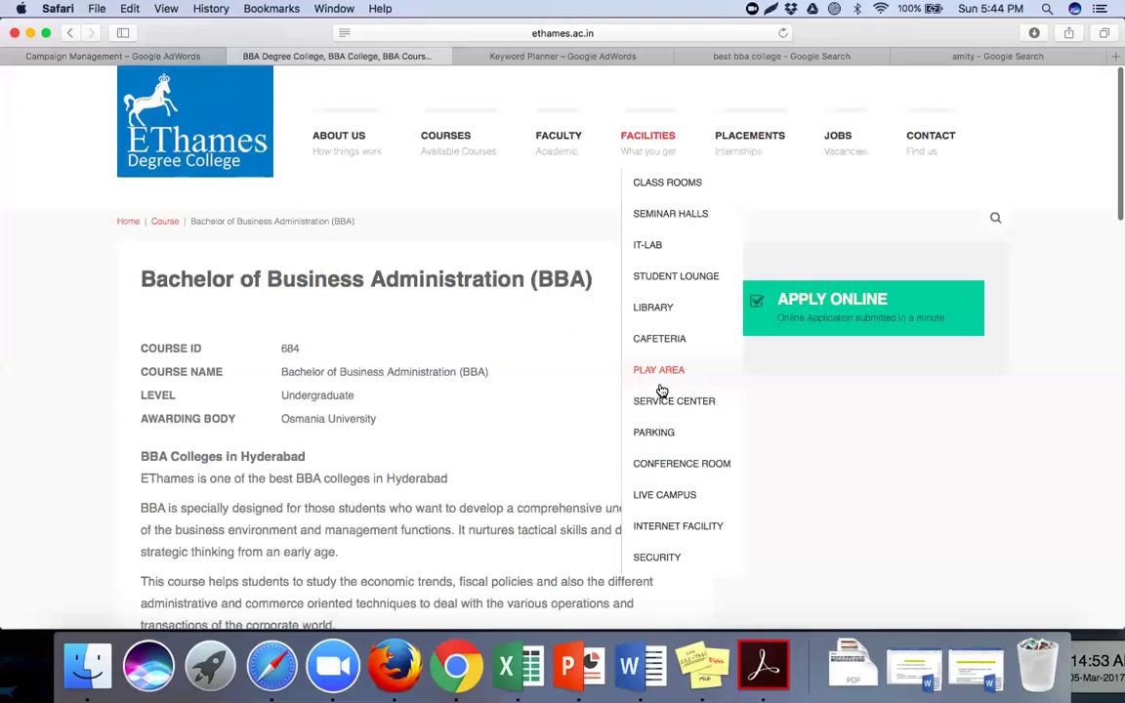
{"action": "left_click", "coordinate": [739, 137]}
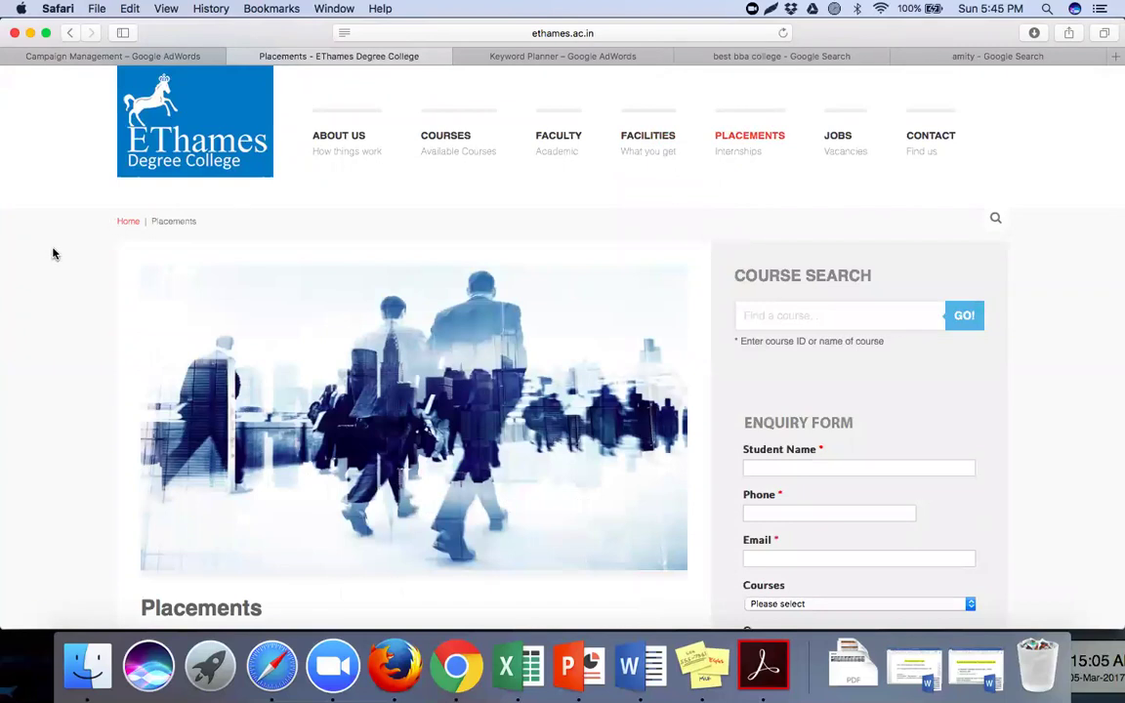
Copy the Placements page address and return to the AdWords New sitelink form
{"action": "scroll", "coordinate": [53, 254], "scroll_direction": "down", "scroll_amount": 5}
{"action": "scroll", "coordinate": [54, 253], "scroll_direction": "down", "scroll_amount": 15}
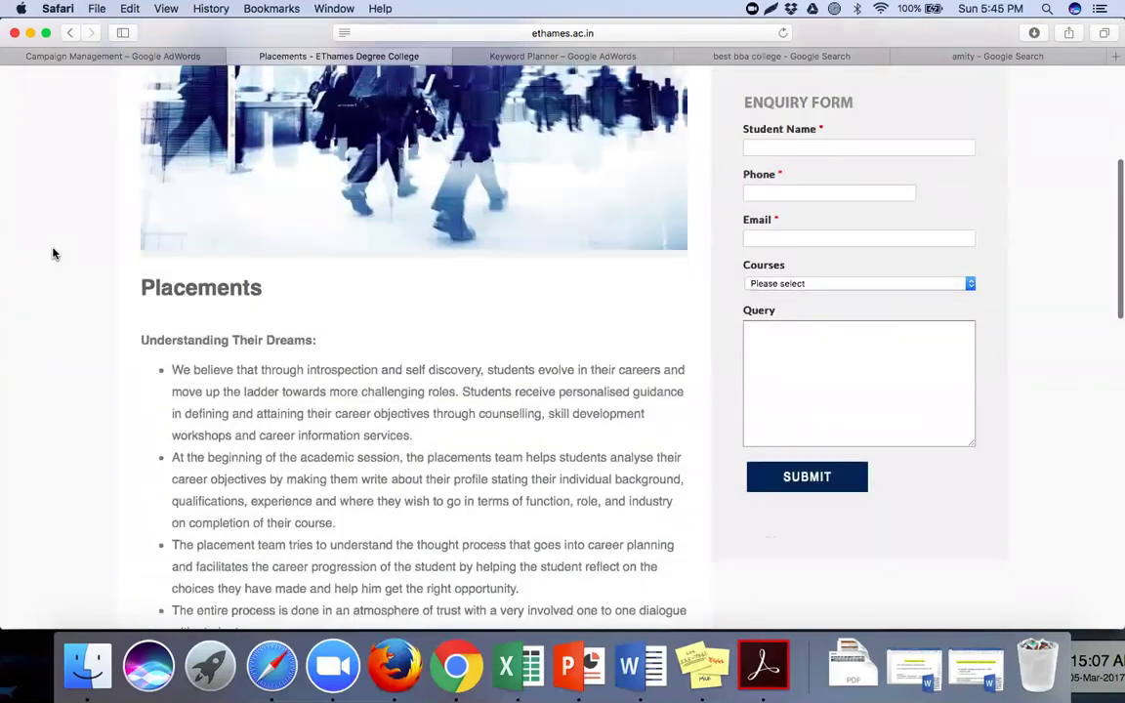
{"action": "scroll", "coordinate": [54, 254], "scroll_direction": "down", "scroll_amount": 5}
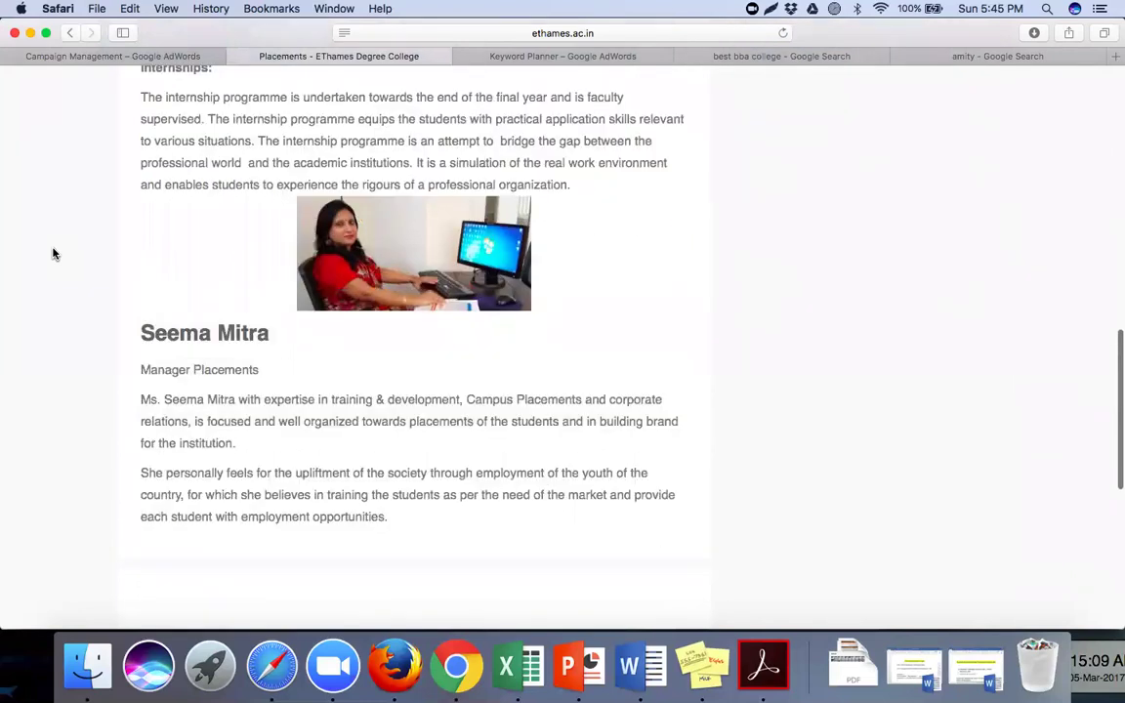
{"action": "scroll", "coordinate": [53, 254], "scroll_direction": "up", "scroll_amount": 4}
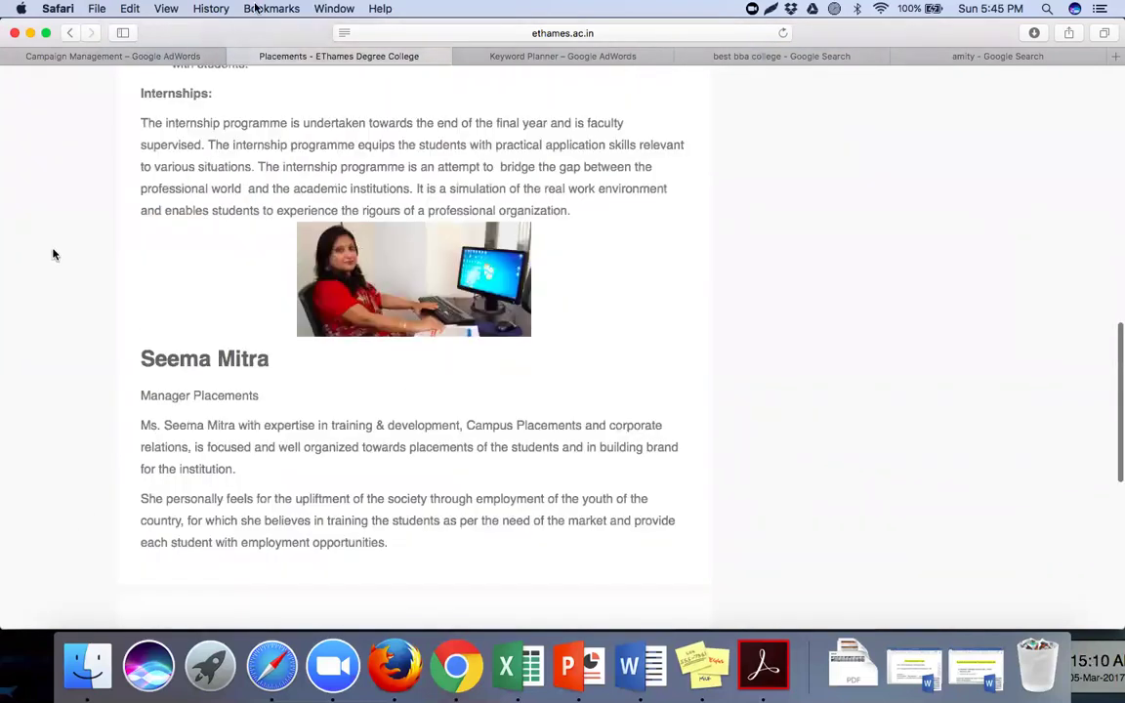
{"action": "scroll", "coordinate": [54, 254], "scroll_direction": "up", "scroll_amount": 20}
{"action": "left_click", "coordinate": [399, 32]}
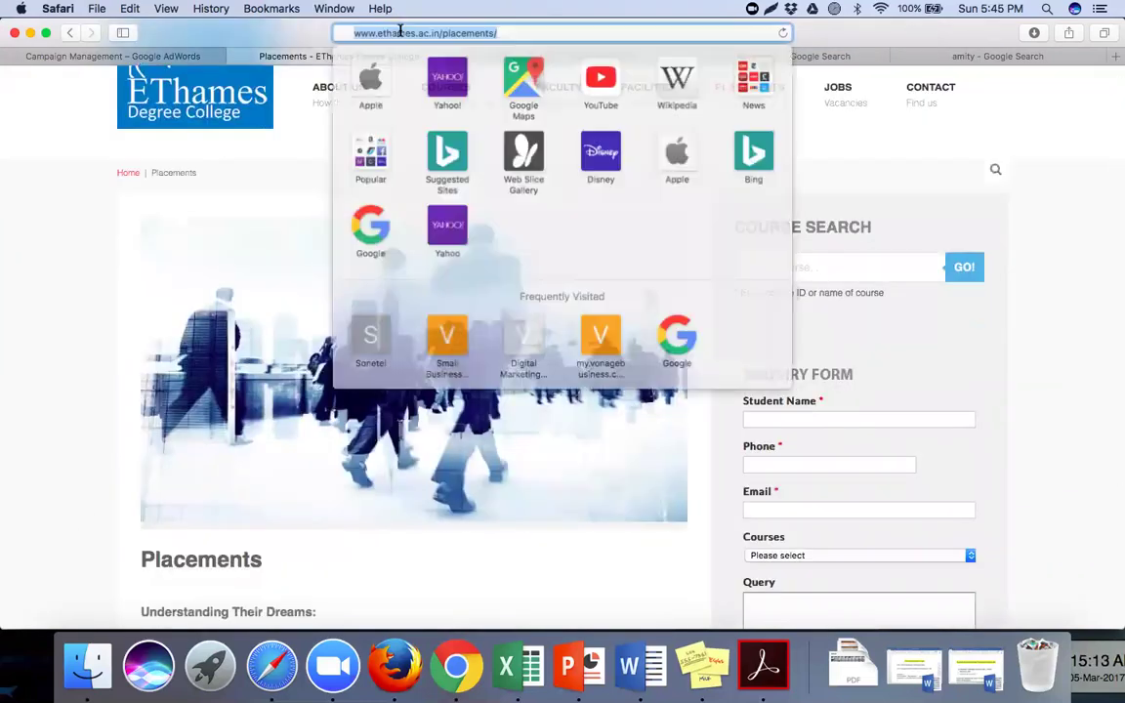
{"action": "key", "text": "super+c"}
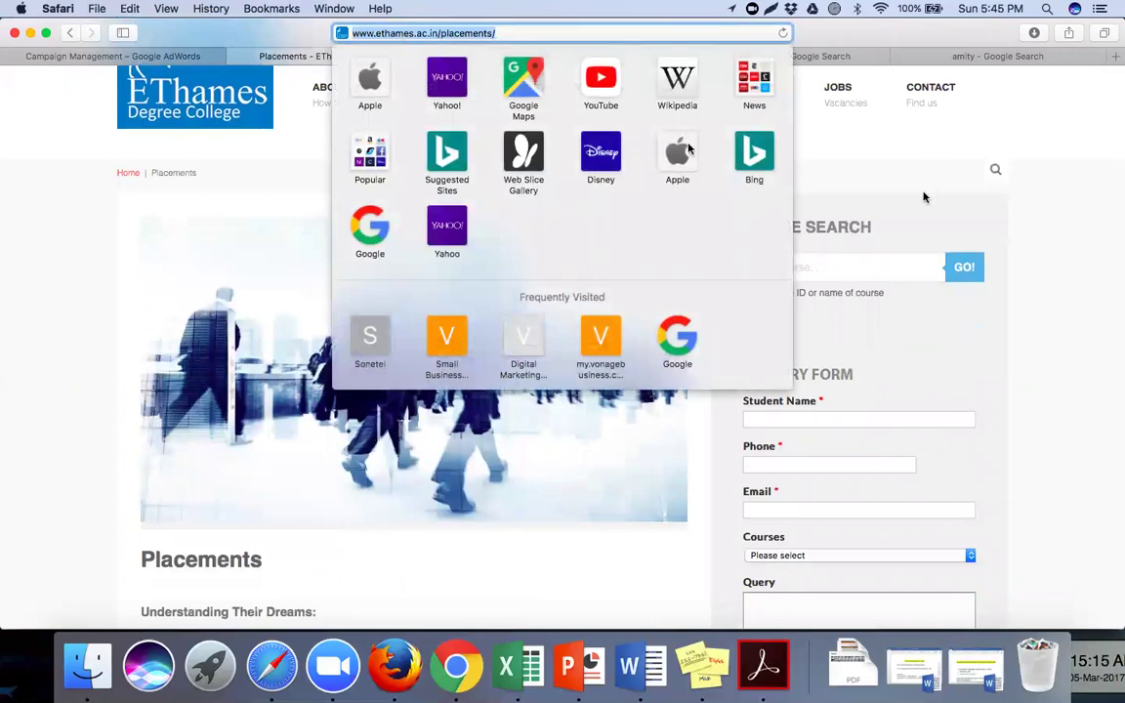
{"action": "left_click", "coordinate": [848, 141]}
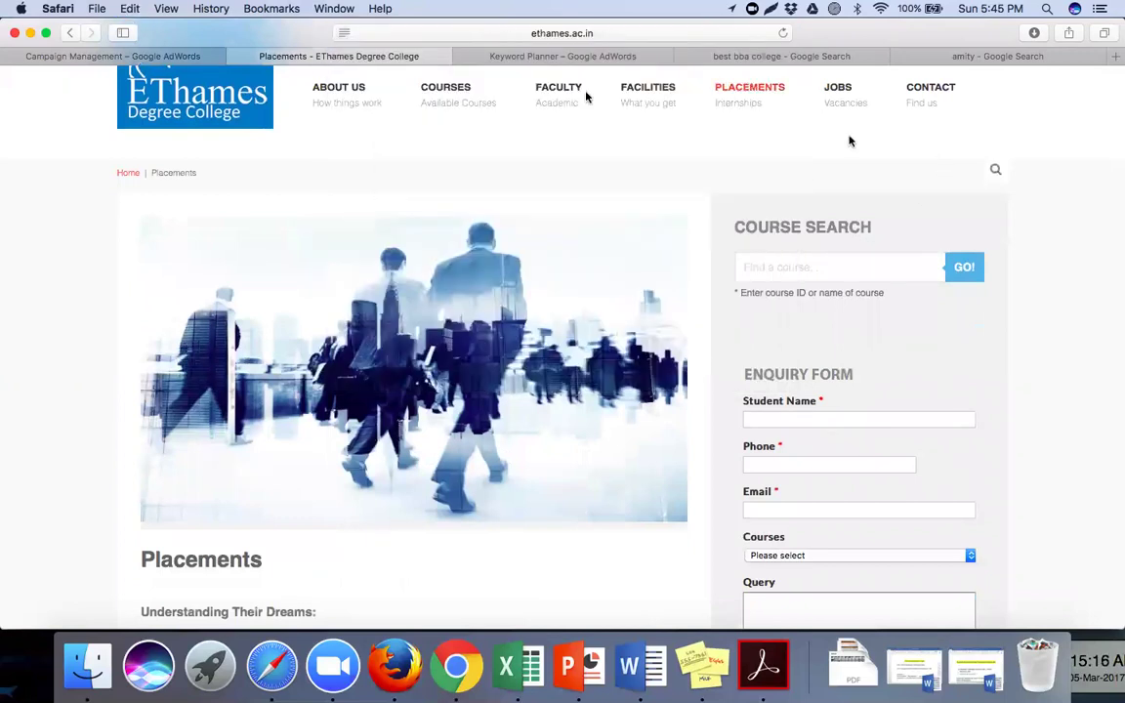
{"action": "left_click", "coordinate": [107, 57]}
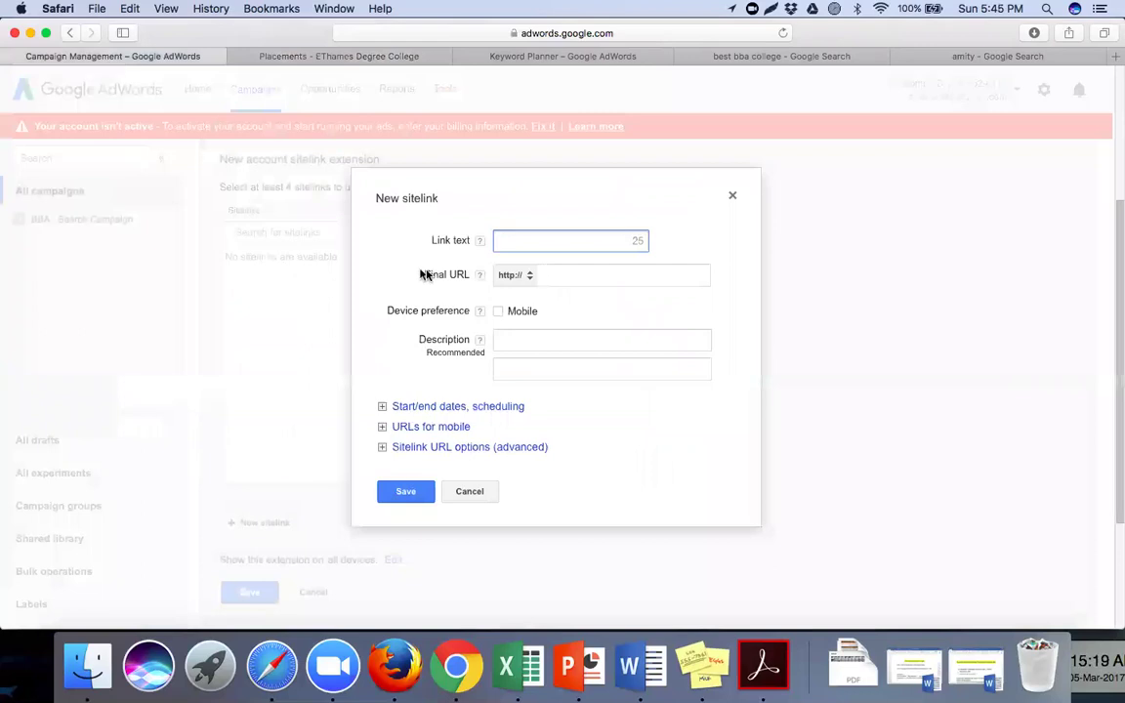
{"action": "type", "text": "Placements"}
{"action": "left_click", "coordinate": [591, 266]}
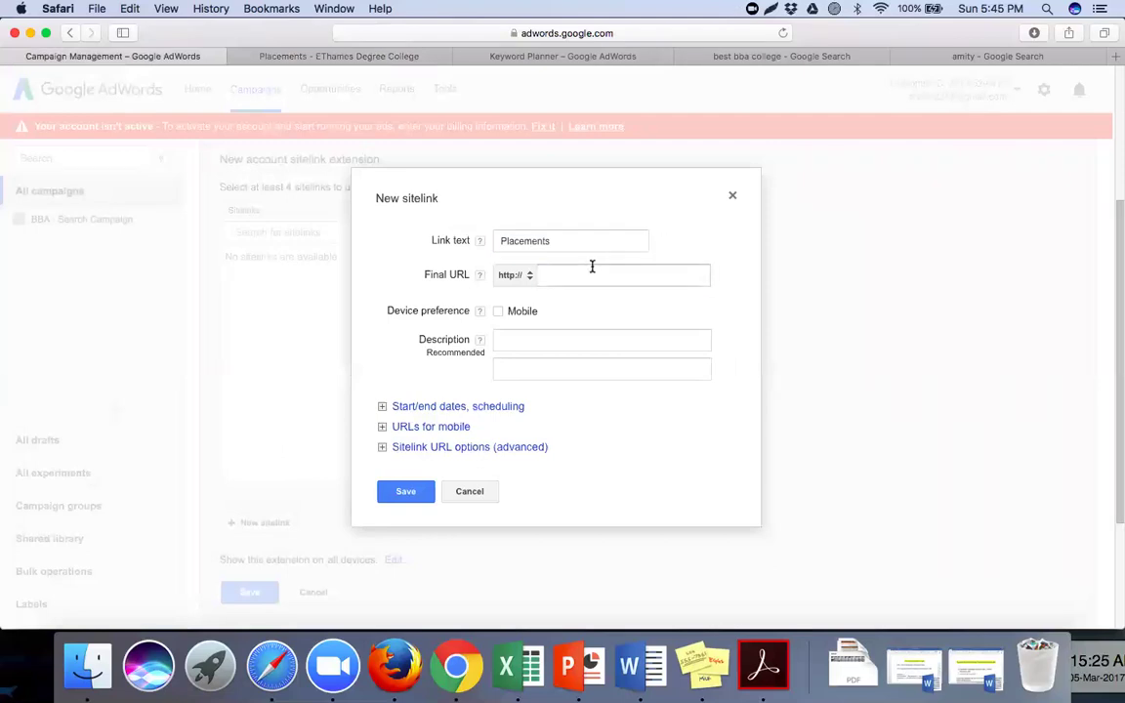
{"action": "key", "text": "super+v"}
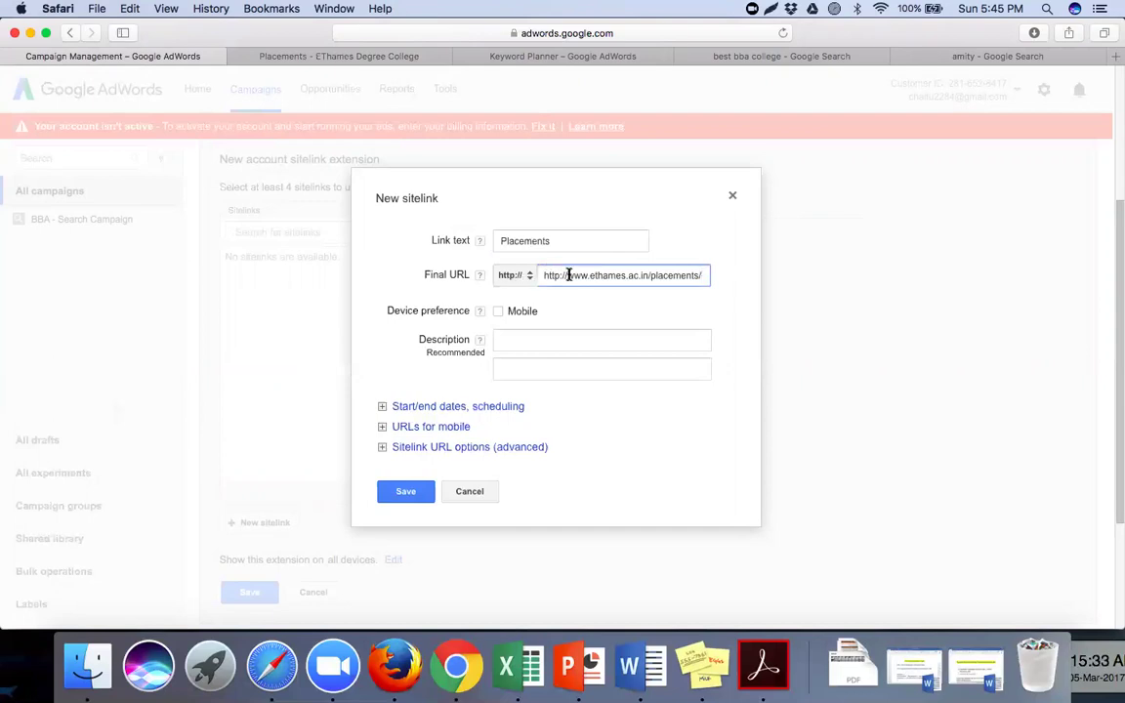
{"action": "left_click_drag", "start_coordinate": [567, 275], "coordinate": [542, 275]}
{"action": "key", "text": "BackSpace"}
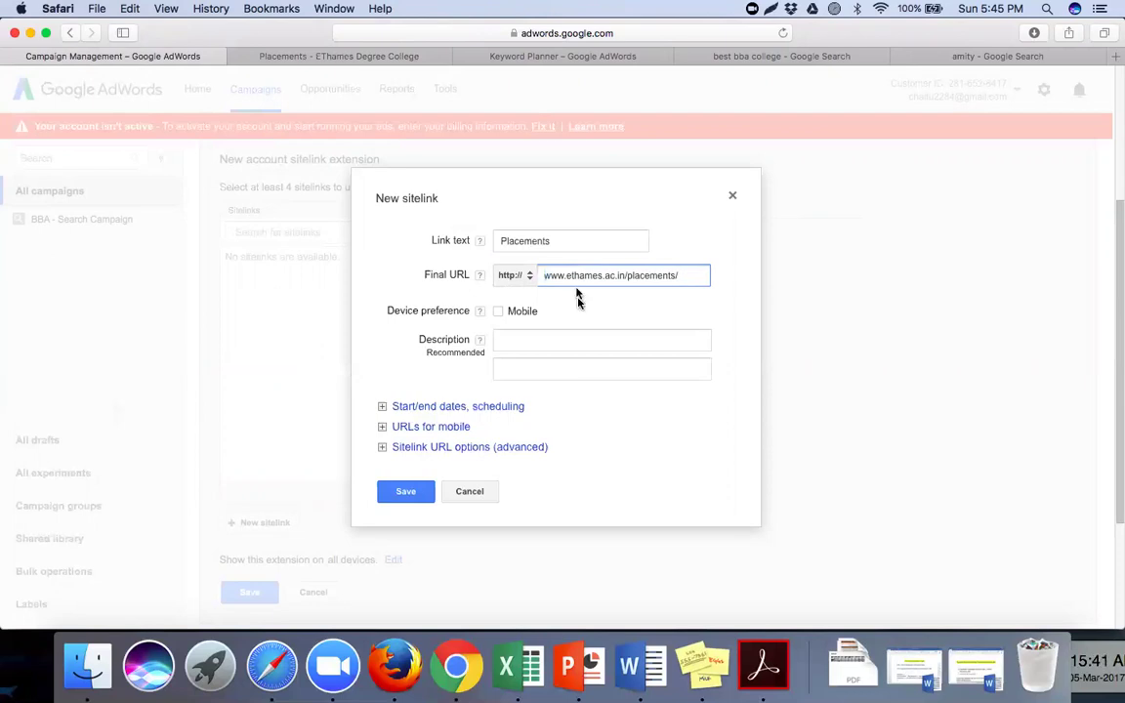
{"action": "left_click", "coordinate": [583, 310]}
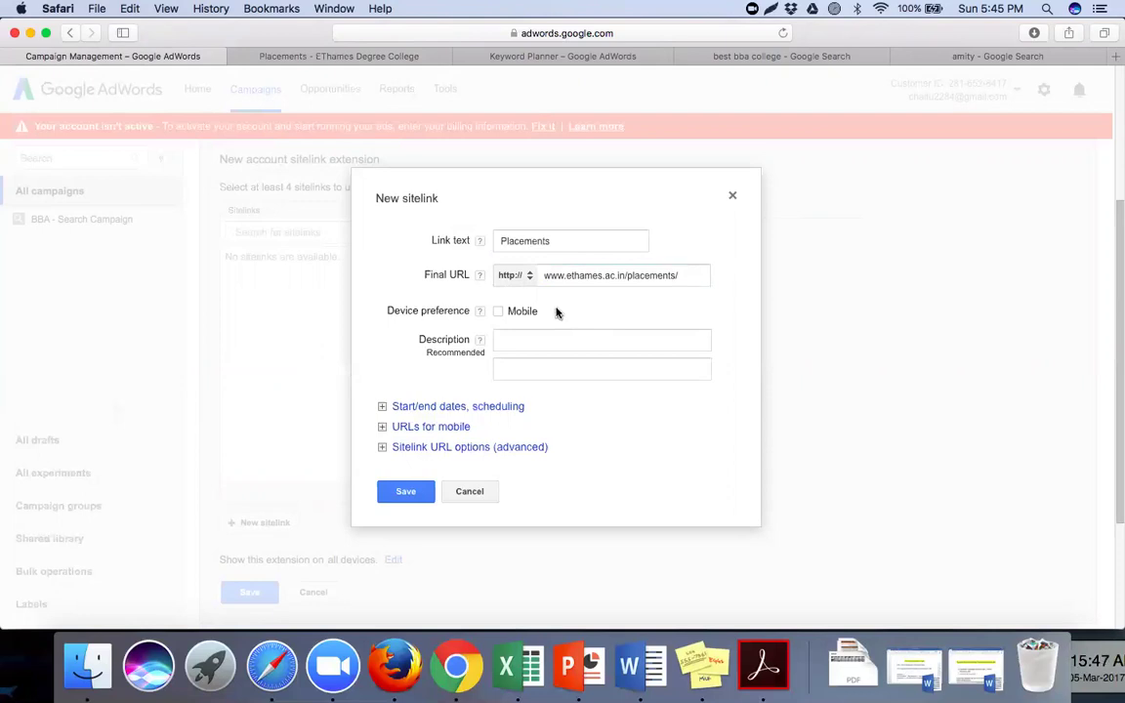
Mark the Placements sitelink as mobile-preferred and put the caret in the first description line
{"action": "left_click", "coordinate": [499, 311]}
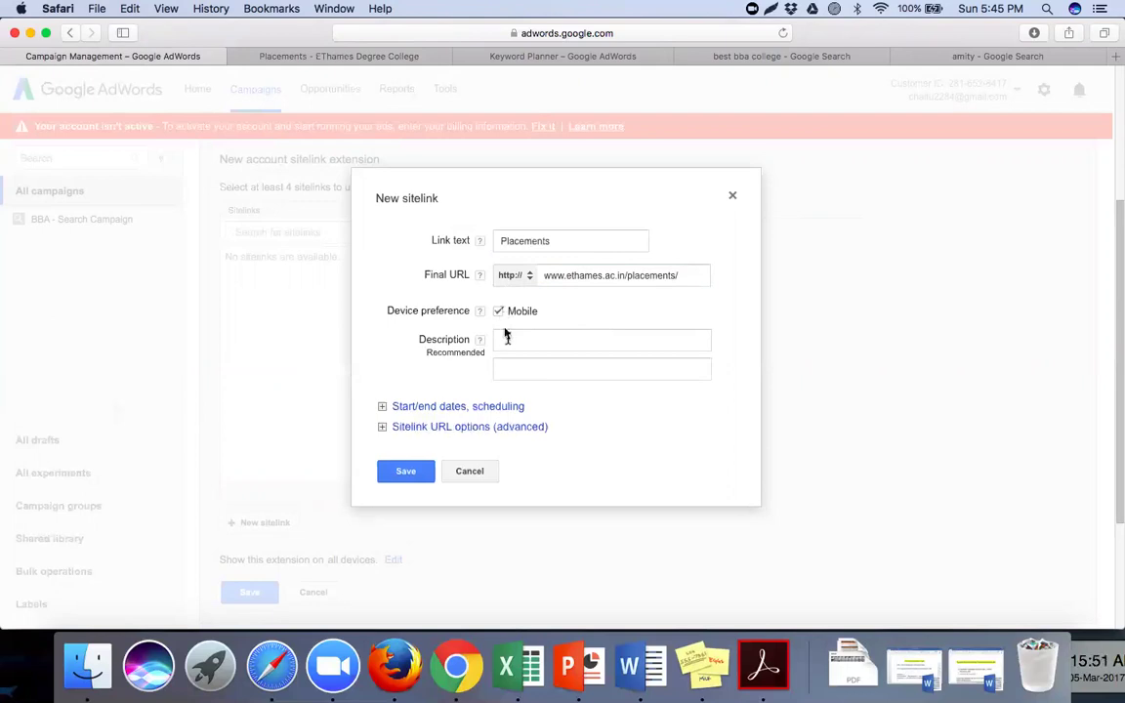
{"action": "left_click", "coordinate": [509, 340]}
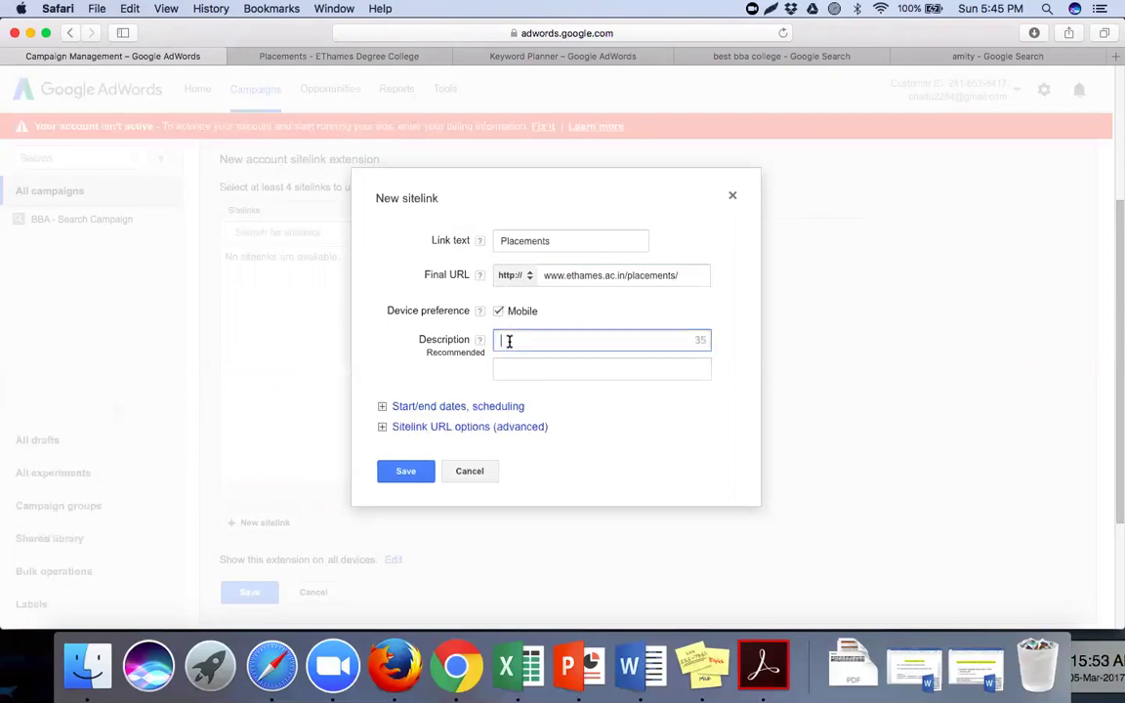
{"action": "left_click", "coordinate": [518, 371]}
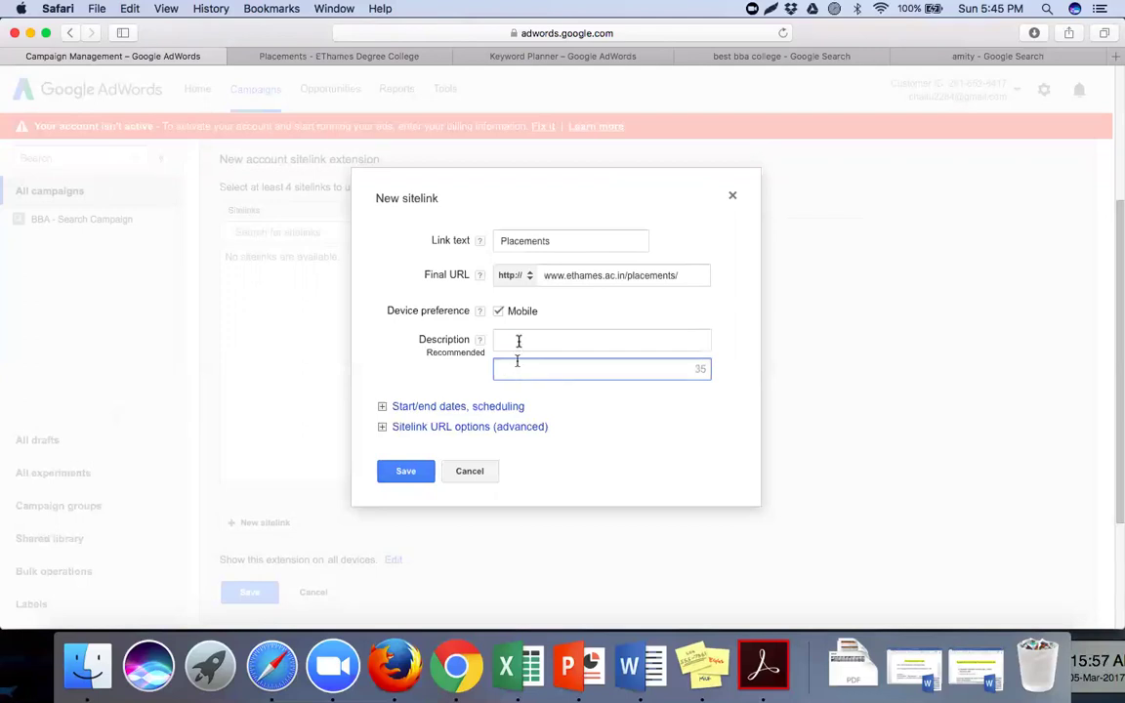
{"action": "left_click", "coordinate": [518, 339]}
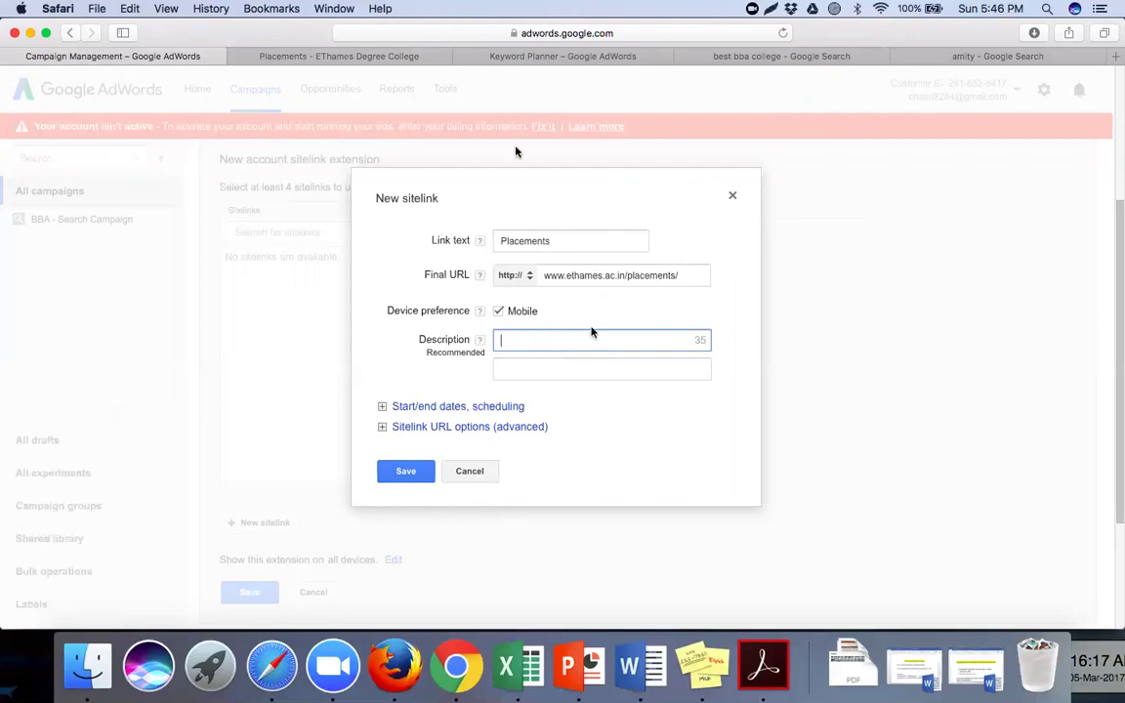
{"action": "left_click", "coordinate": [484, 56]}
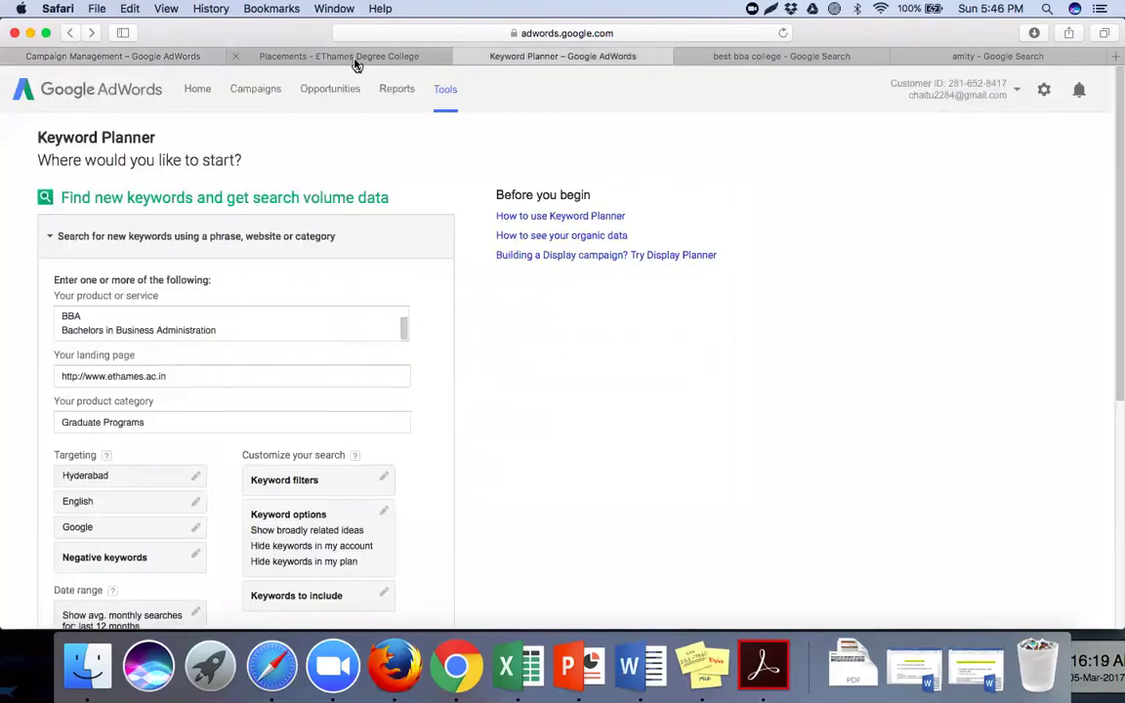
Read the EThames Placements page down to the internships and placements manager sections
{"action": "left_click", "coordinate": [356, 63]}
{"action": "scroll", "coordinate": [226, 369], "scroll_direction": "down", "scroll_amount": 5}
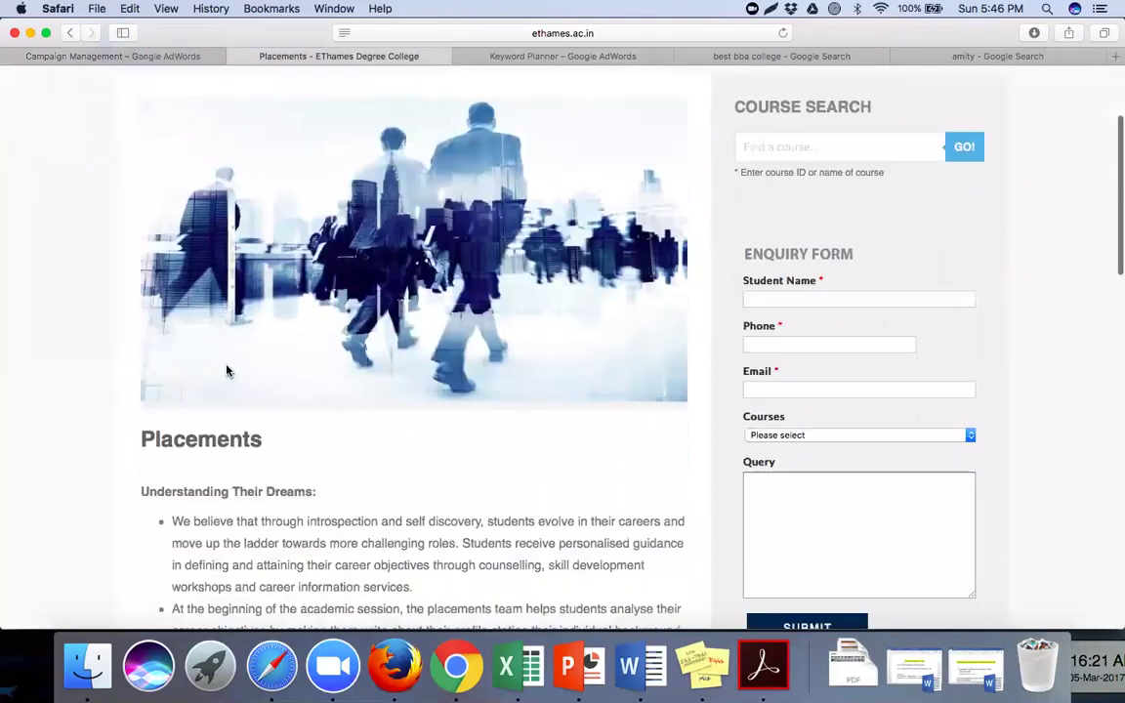
{"action": "scroll", "coordinate": [227, 367], "scroll_direction": "down", "scroll_amount": 4}
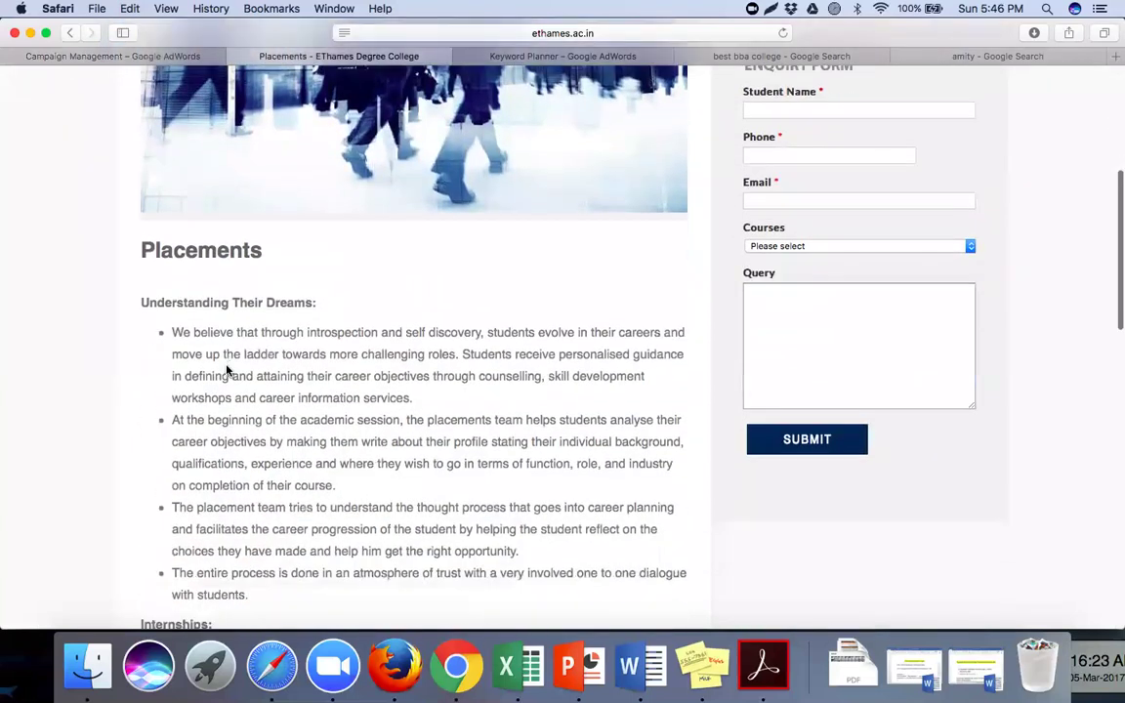
{"action": "scroll", "coordinate": [227, 367], "scroll_direction": "down", "scroll_amount": 3}
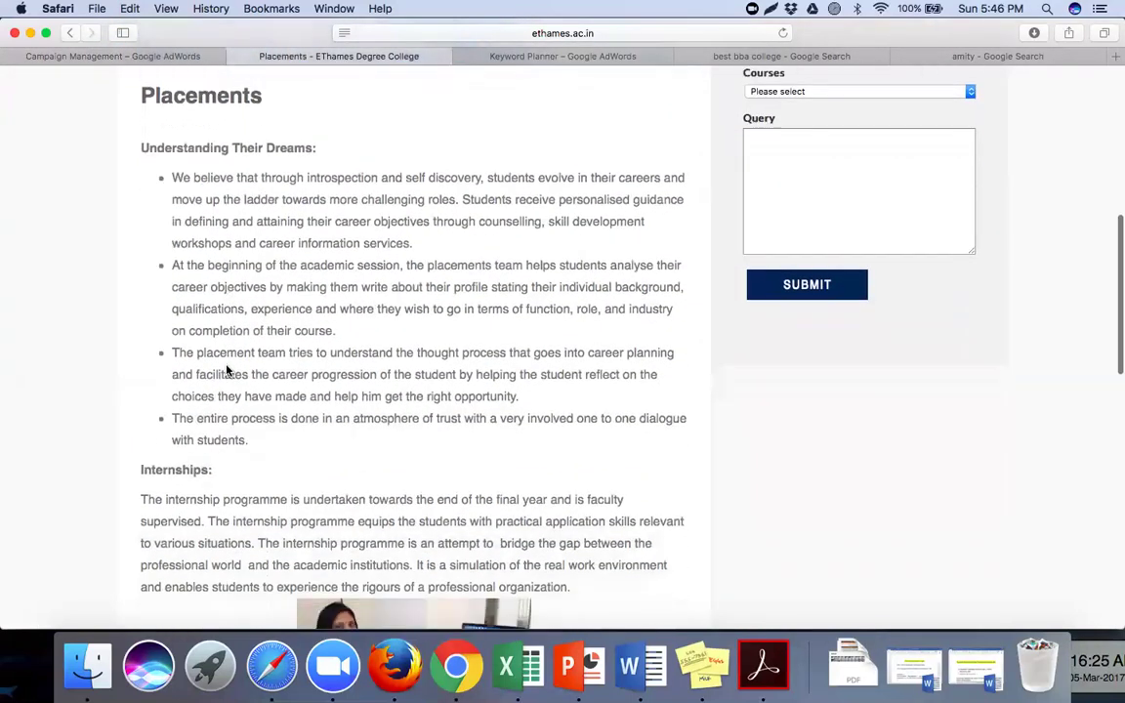
{"action": "scroll", "coordinate": [226, 369], "scroll_direction": "down", "scroll_amount": 4}
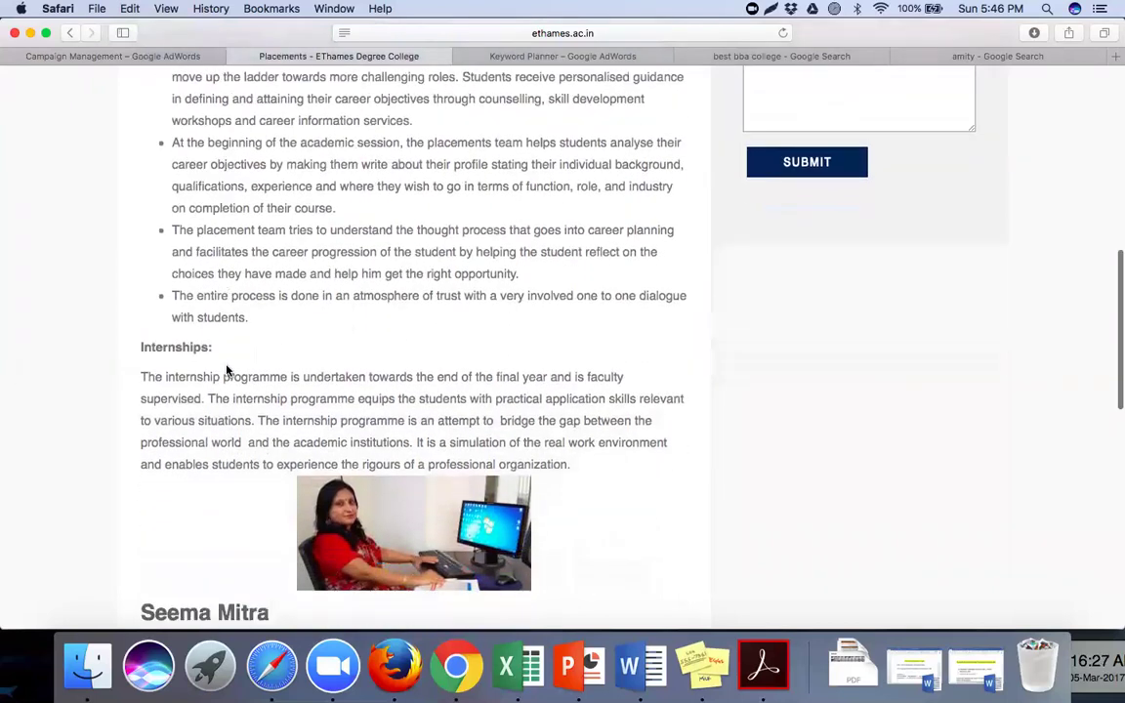
{"action": "scroll", "coordinate": [227, 370], "scroll_direction": "down", "scroll_amount": 3}
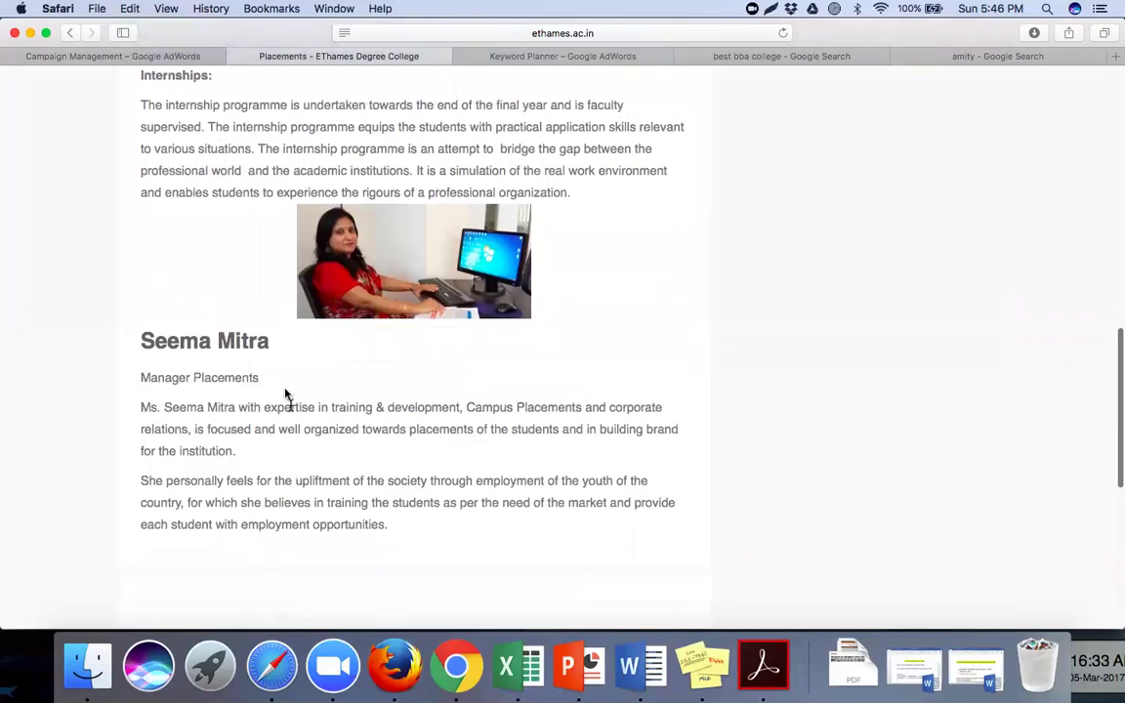
{"action": "left_click", "coordinate": [570, 57]}
Type 'Focused and well organized' as description line 1, rechecking the EThames Placements page wording
{"action": "left_click", "coordinate": [170, 59]}
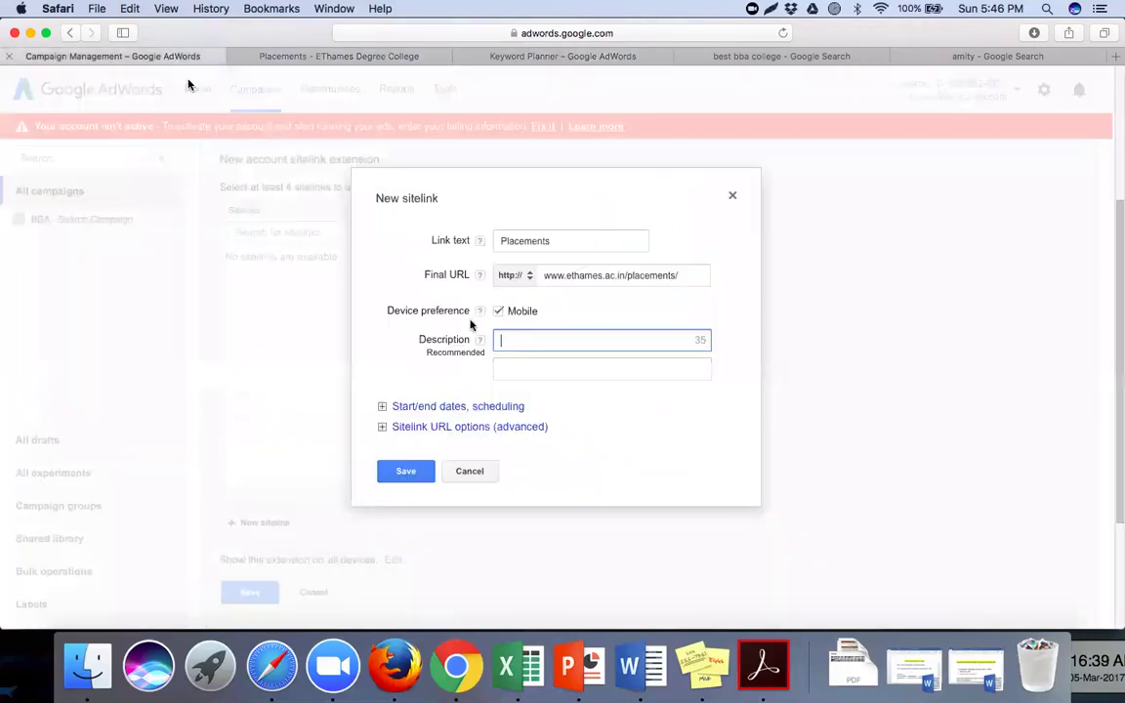
{"action": "type", "text": "Focused "}
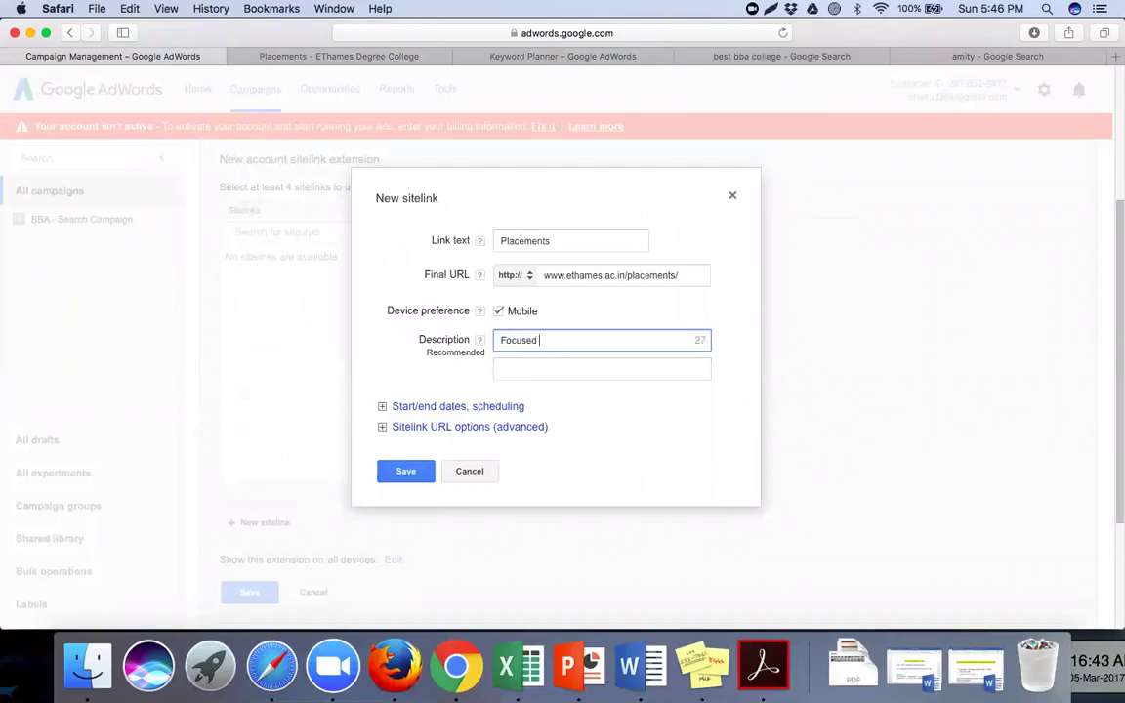
{"action": "type", "text": "and well organ"}
{"action": "type", "text": "ized"}
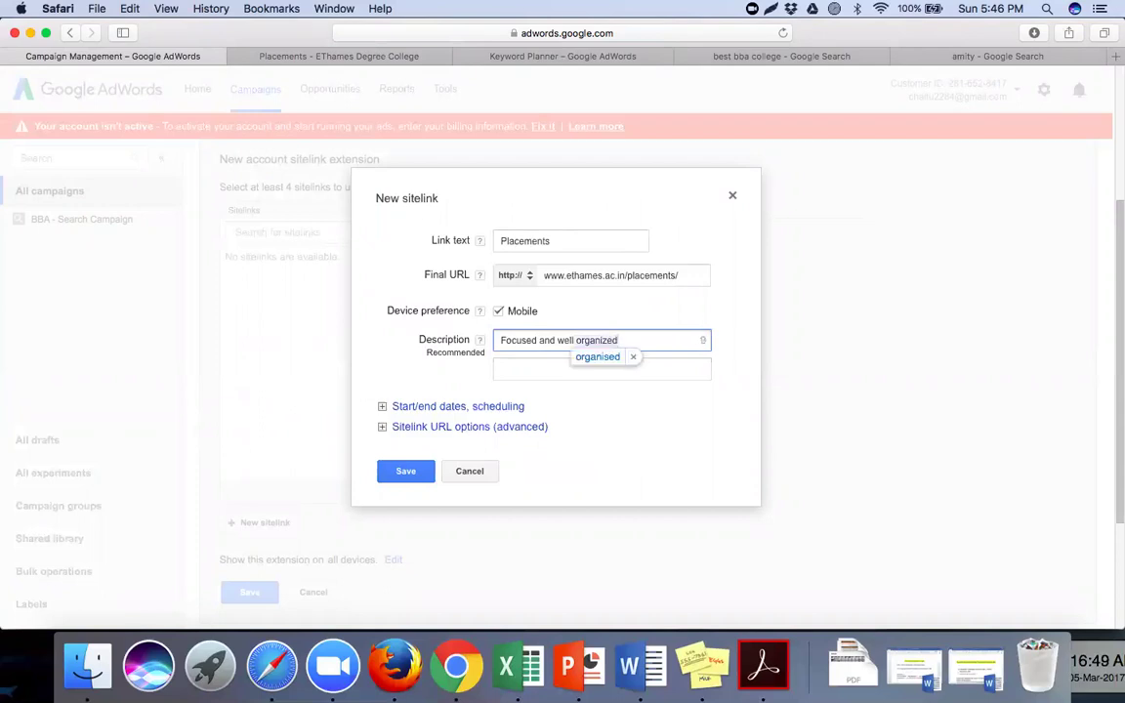
{"action": "left_click", "coordinate": [539, 58]}
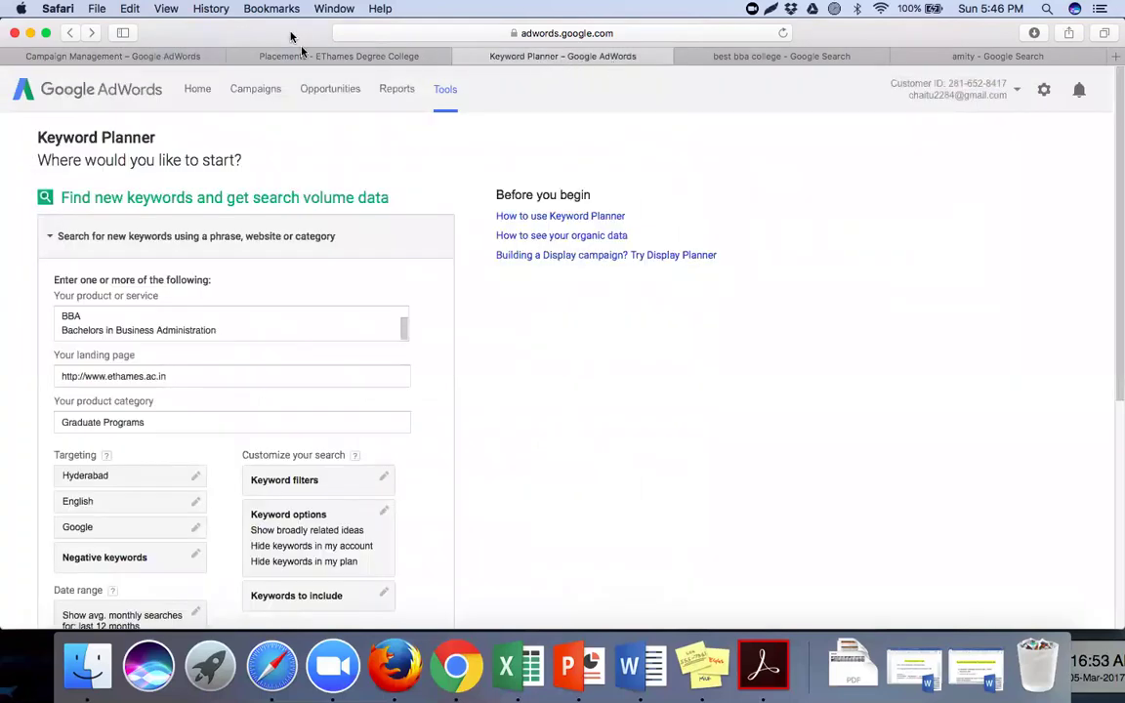
{"action": "left_click", "coordinate": [305, 56]}
{"action": "scroll", "coordinate": [330, 361], "scroll_direction": "down", "scroll_amount": 2}
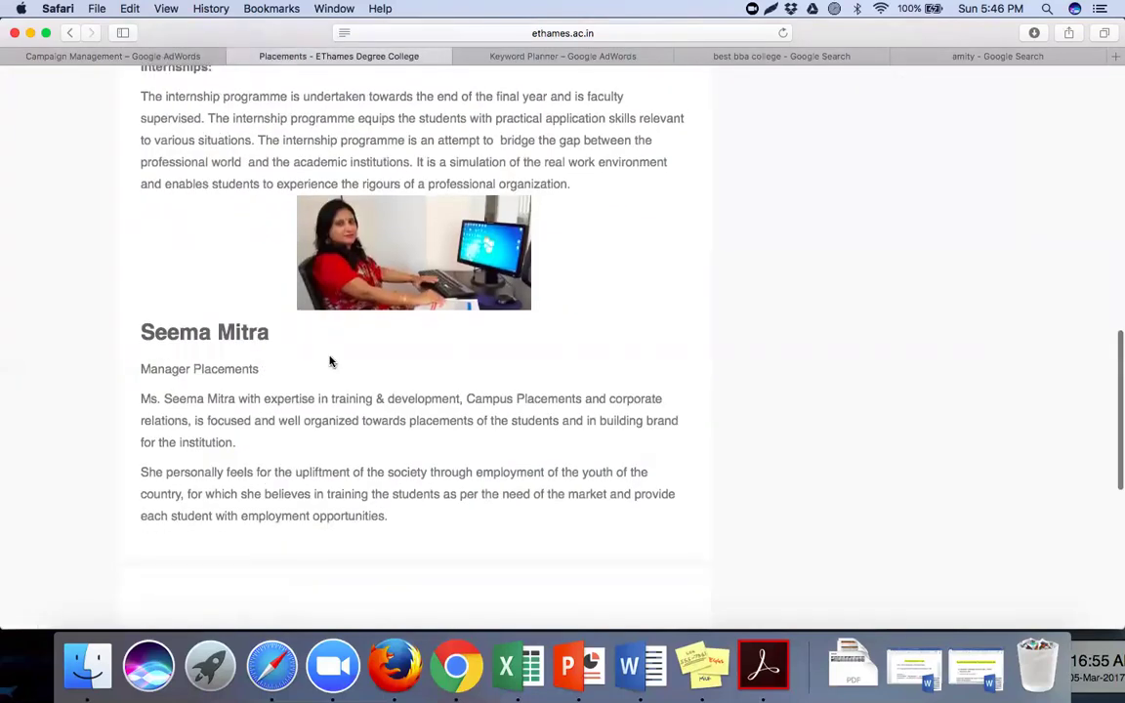
{"action": "scroll", "coordinate": [330, 361], "scroll_direction": "down", "scroll_amount": 2}
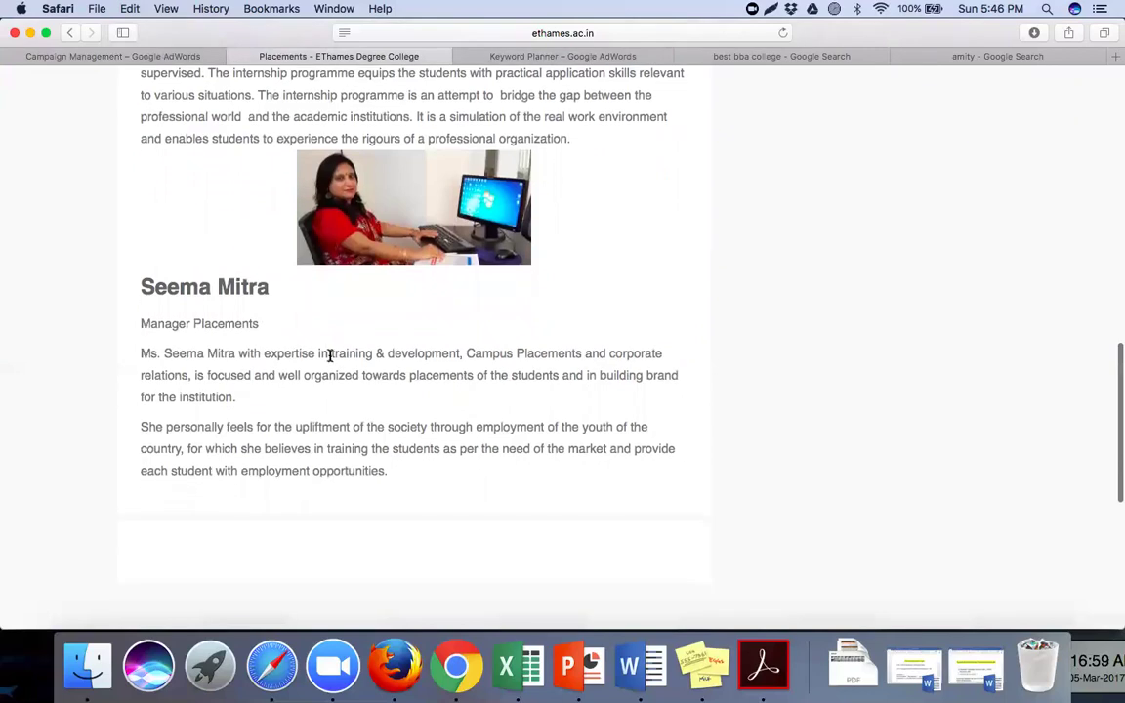
{"action": "scroll", "coordinate": [330, 356], "scroll_direction": "down", "scroll_amount": 3}
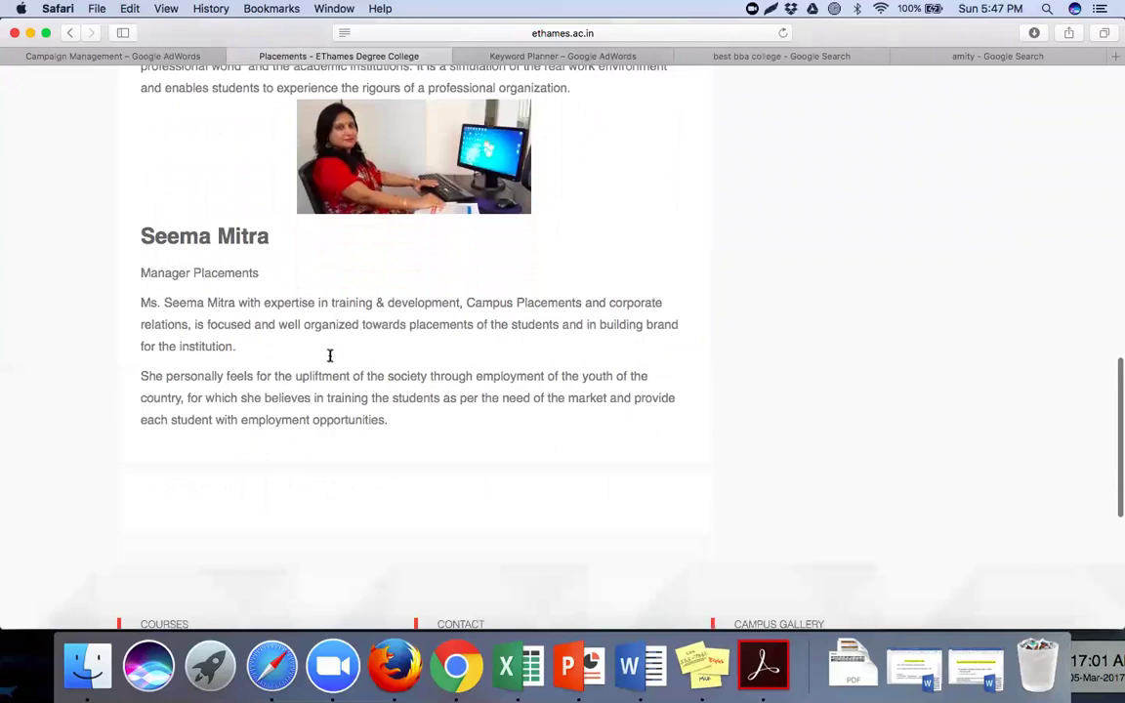
{"action": "scroll", "coordinate": [330, 359], "scroll_direction": "down", "scroll_amount": 1}
{"action": "scroll", "coordinate": [330, 361], "scroll_direction": "down", "scroll_amount": 3}
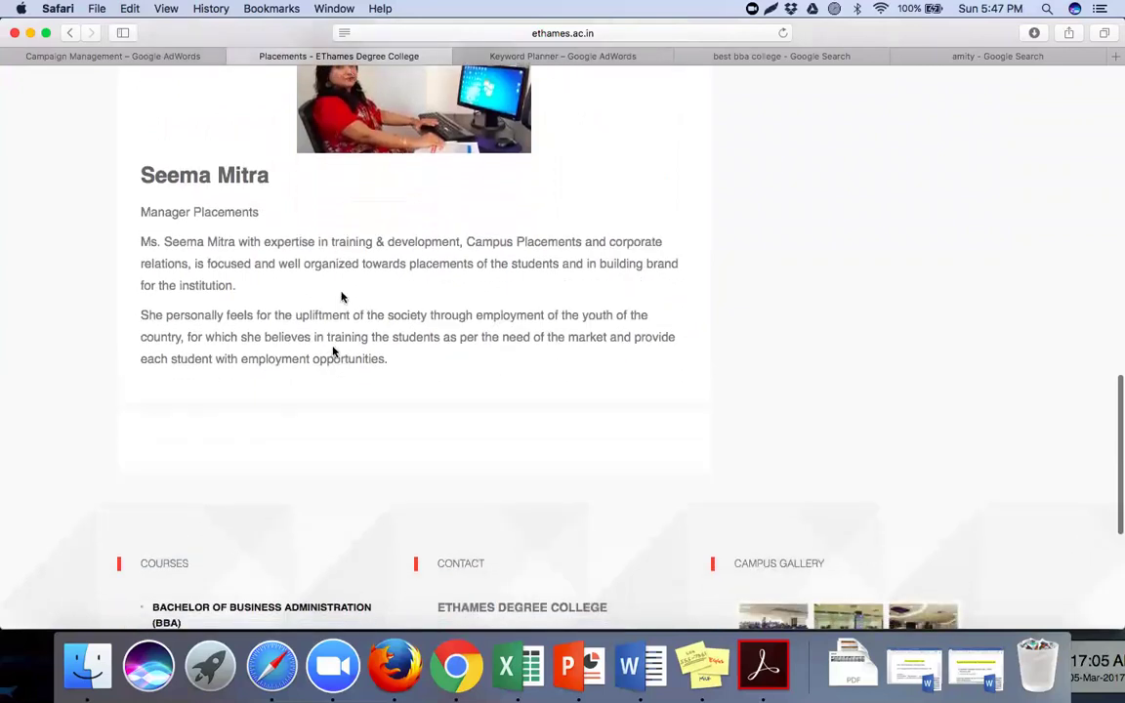
{"action": "left_click", "coordinate": [161, 55]}
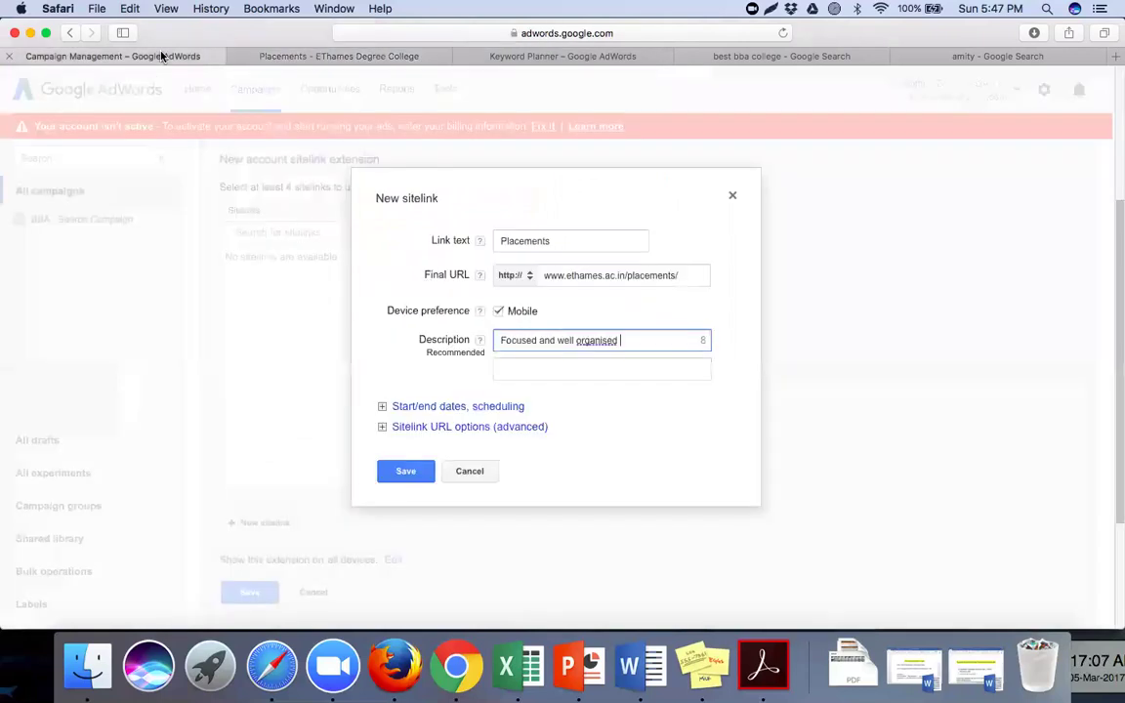
Enter 'Better Employment Opportunities' as the second description line
{"action": "left_click", "coordinate": [505, 367]}
{"action": "type", "text": "Better Empl"}
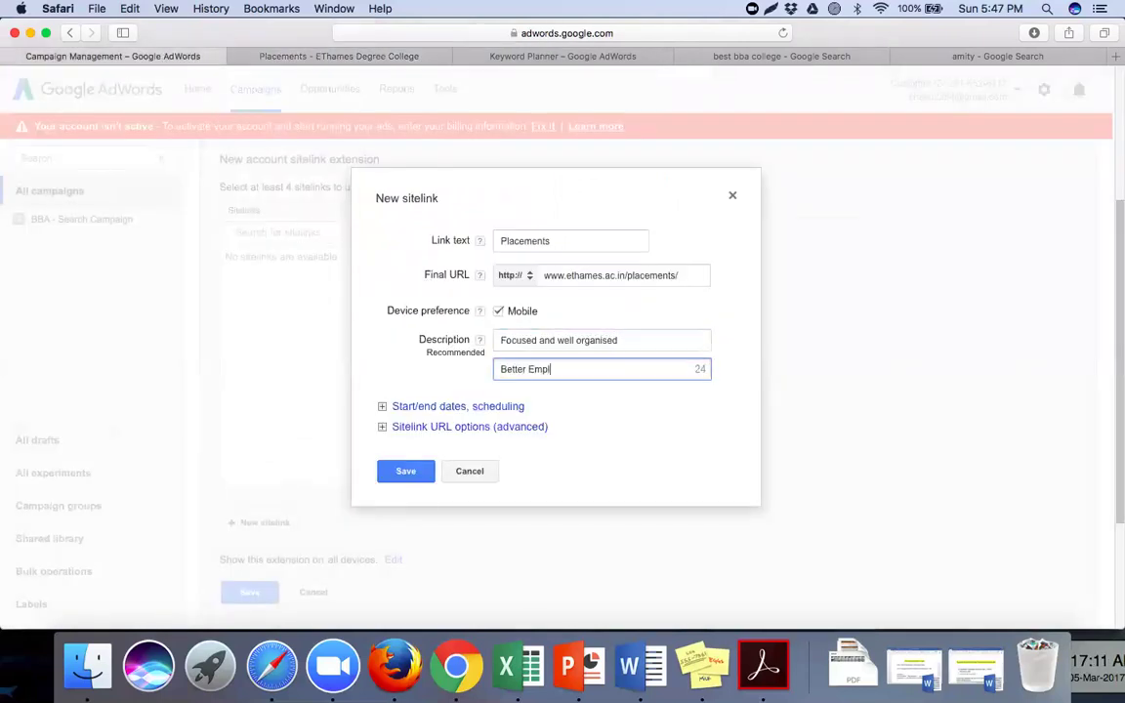
{"action": "type", "text": "oyment Opportunities"}
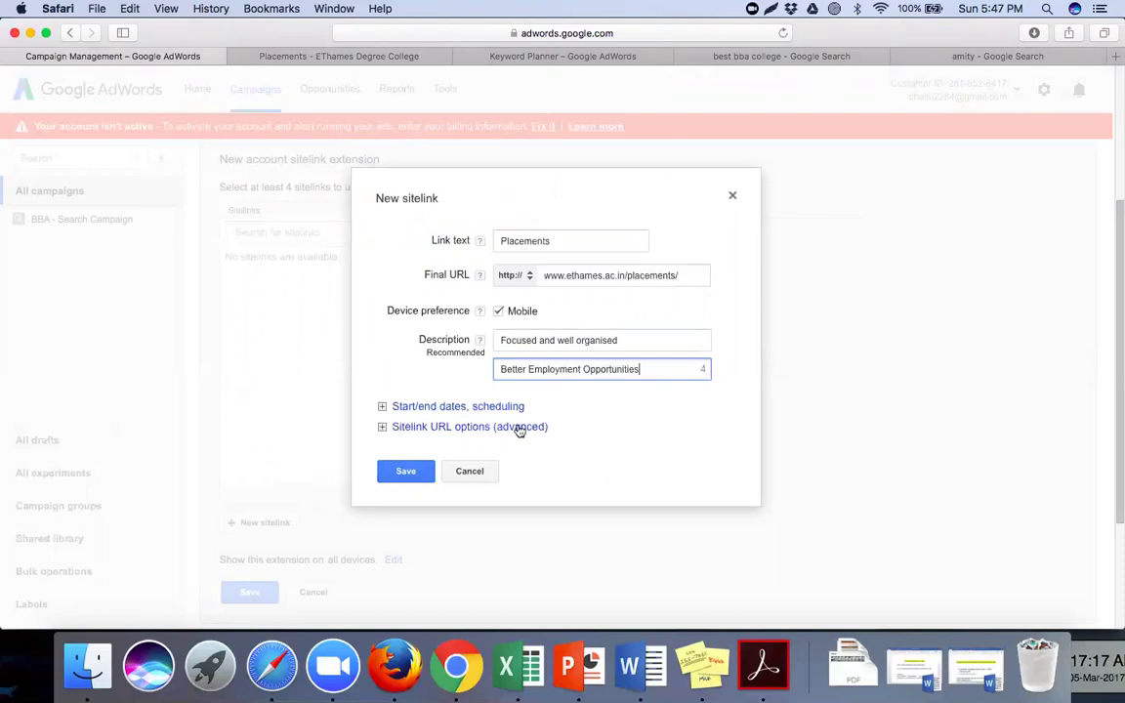
{"action": "left_click", "coordinate": [618, 471]}
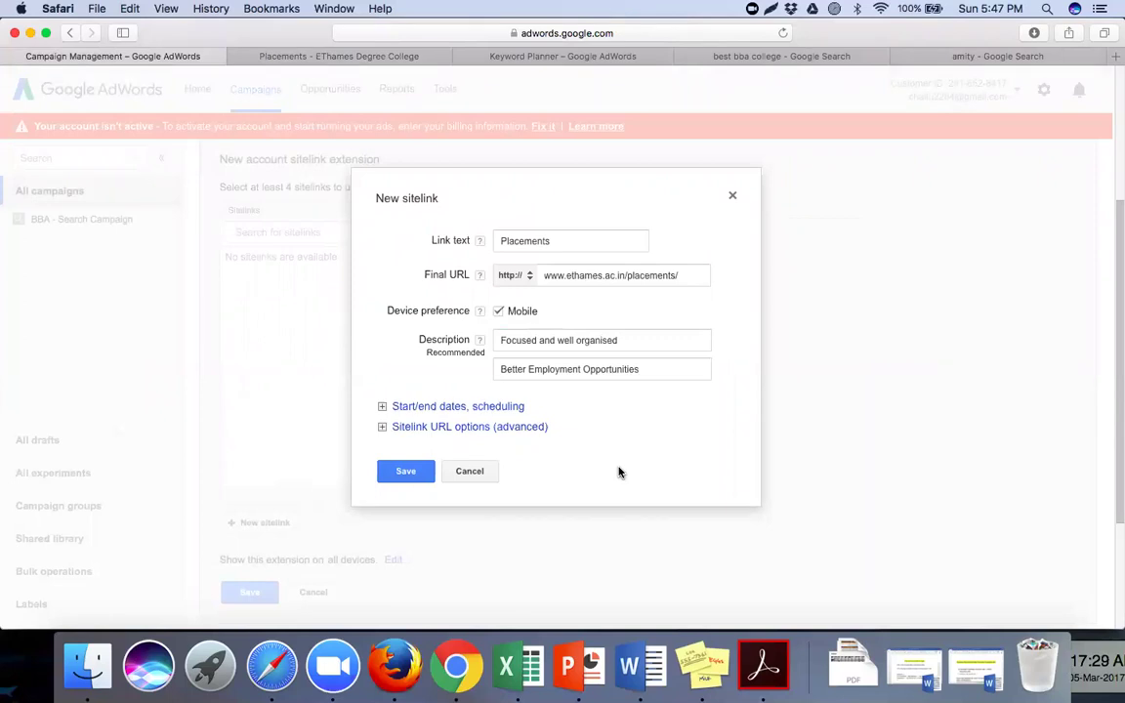
{"action": "left_click", "coordinate": [496, 408]}
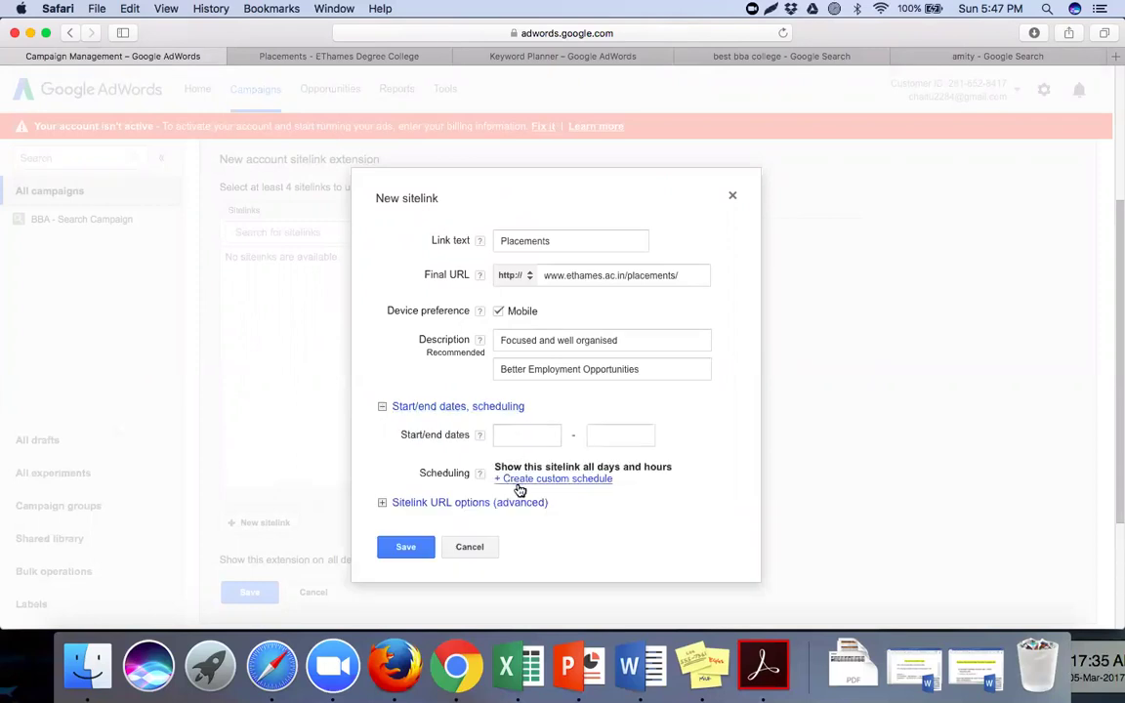
Add a custom schedule, then save the Placements sitelink and the account sitelink extension
{"action": "left_click", "coordinate": [519, 480]}
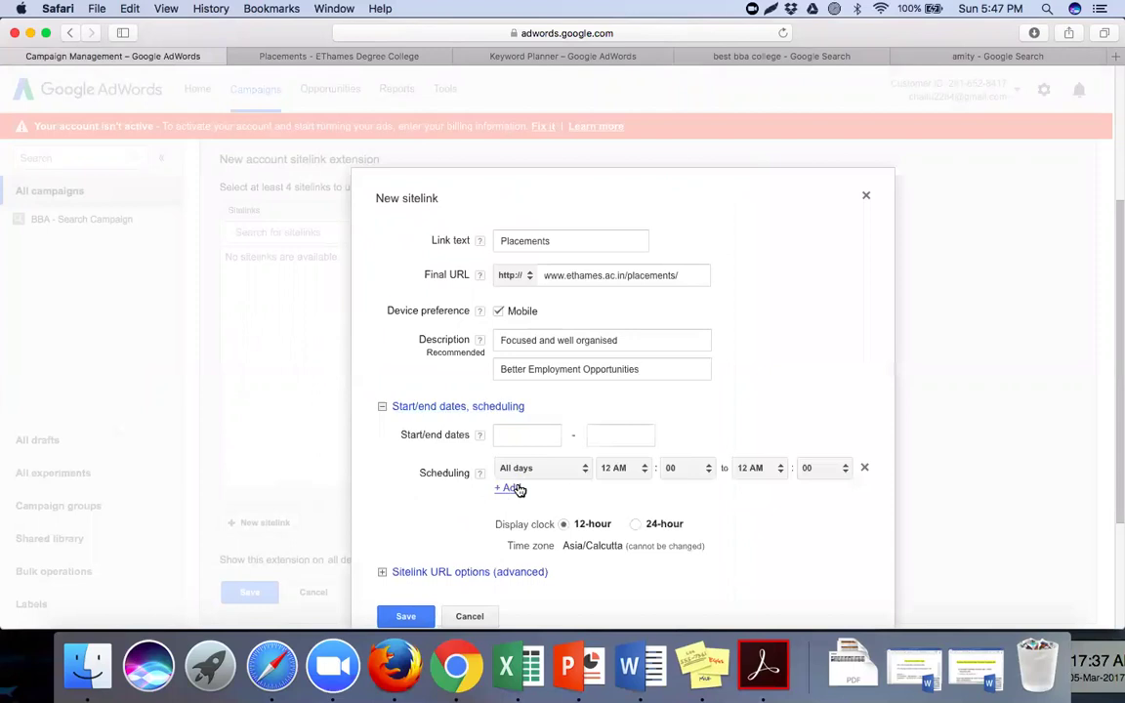
{"action": "scroll", "coordinate": [447, 502], "scroll_direction": "down", "scroll_amount": 2}
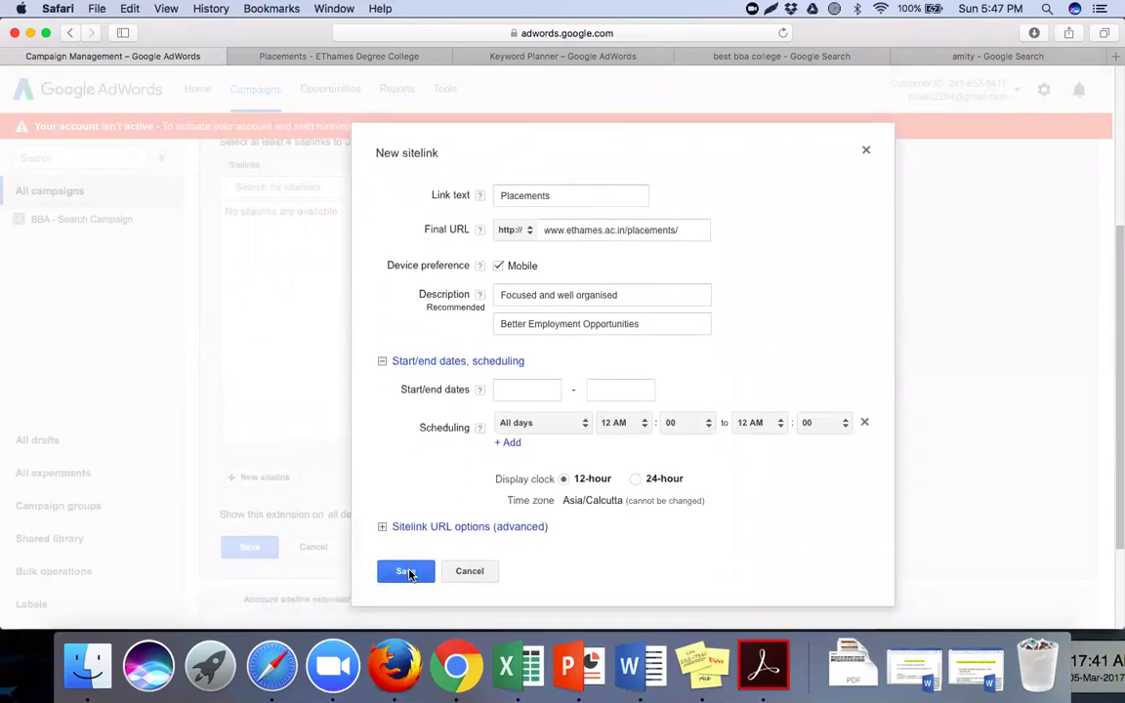
{"action": "left_click", "coordinate": [409, 572]}
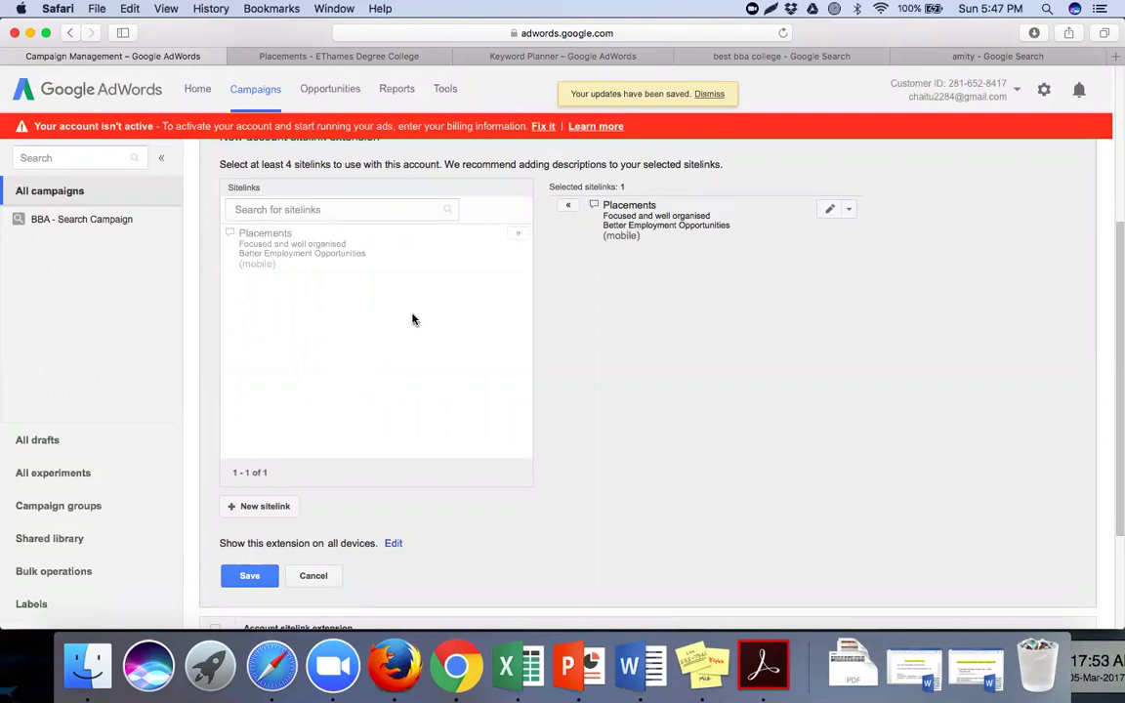
{"action": "left_click", "coordinate": [248, 576]}
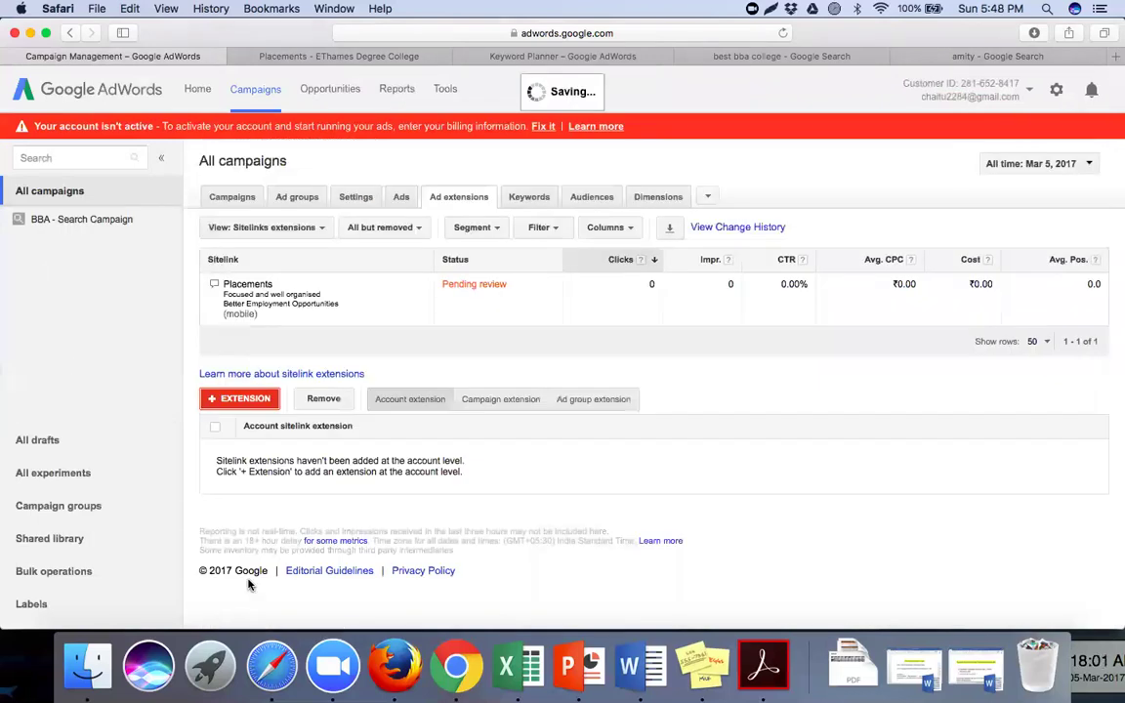
Switch the view to Callout extensions and start a new account callout extension
{"action": "left_click", "coordinate": [295, 234]}
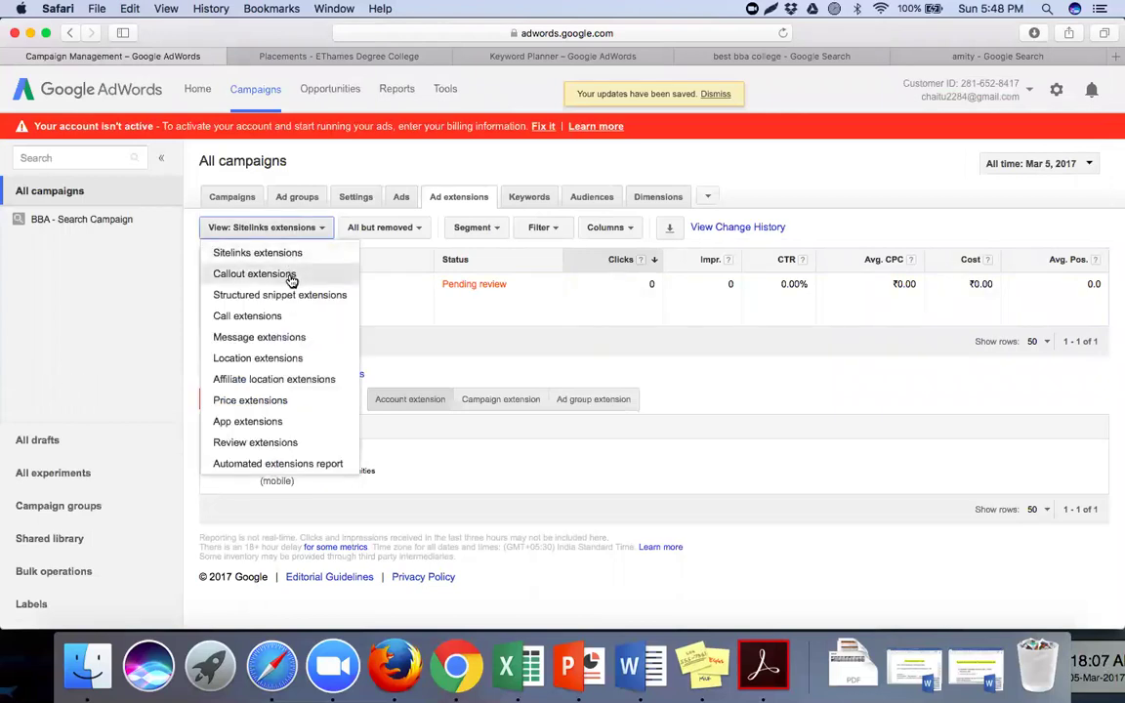
{"action": "left_click", "coordinate": [290, 276]}
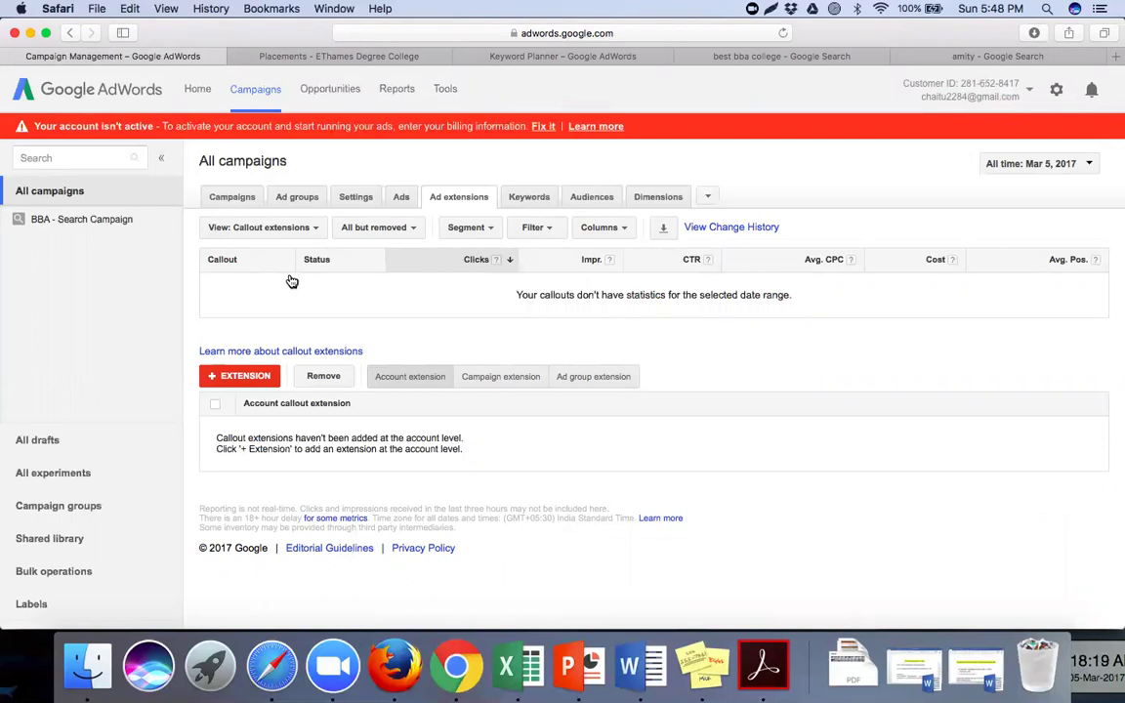
{"action": "left_click", "coordinate": [252, 376]}
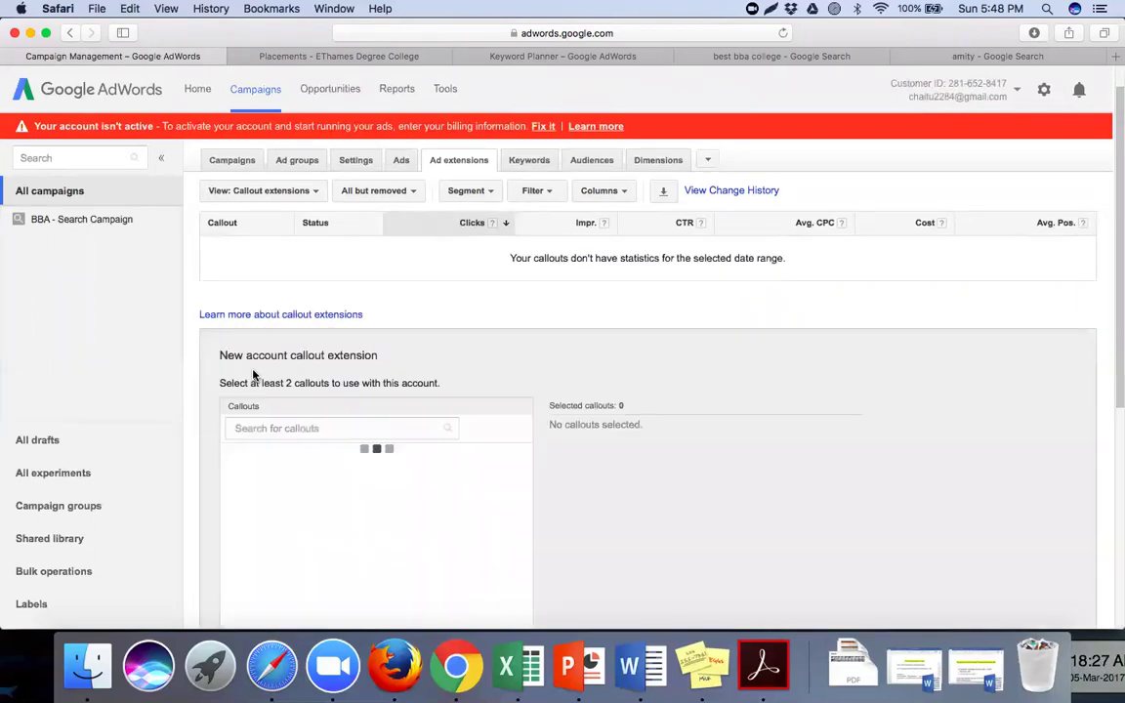
{"action": "scroll", "coordinate": [518, 346], "scroll_direction": "down", "scroll_amount": 5}
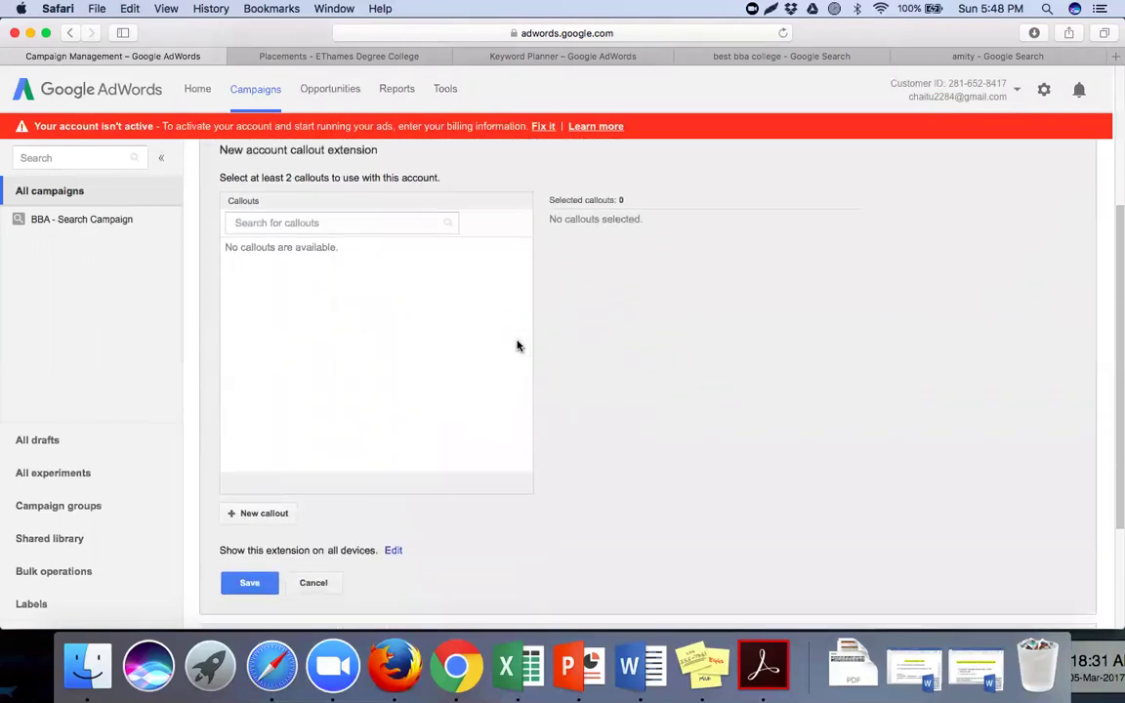
{"action": "scroll", "coordinate": [517, 346], "scroll_direction": "down", "scroll_amount": 2}
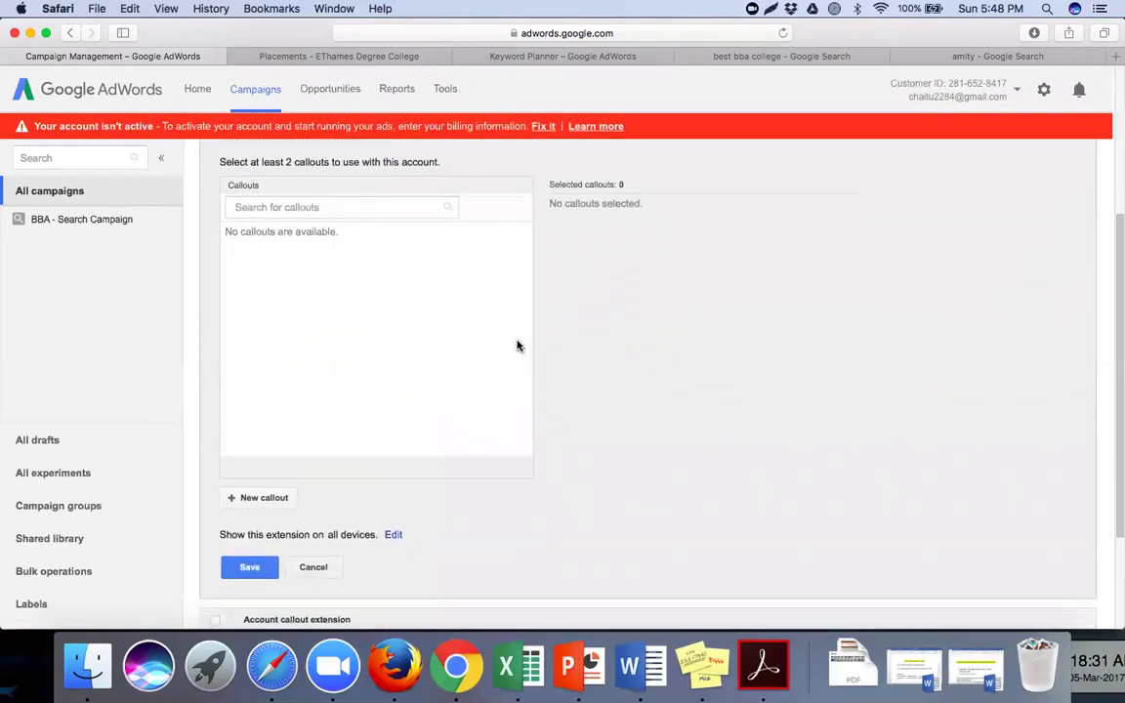
Start a new callout, then glance at the Keyword Planner and search results tabs
{"action": "left_click", "coordinate": [262, 485]}
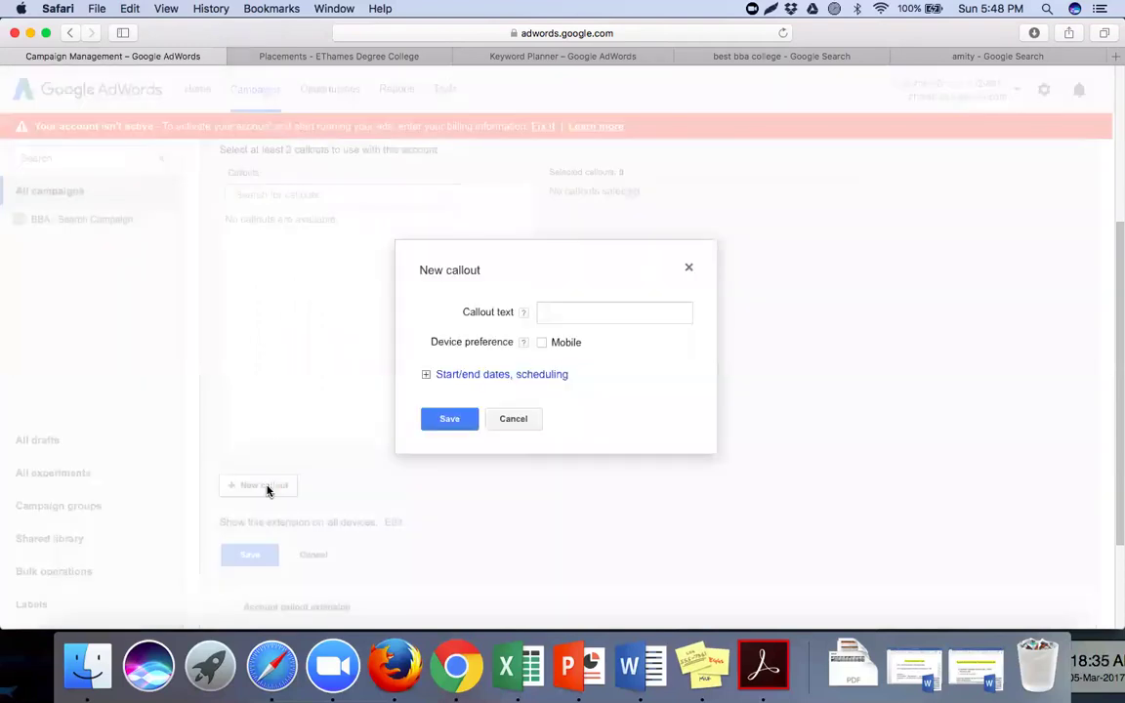
{"action": "left_click", "coordinate": [585, 310]}
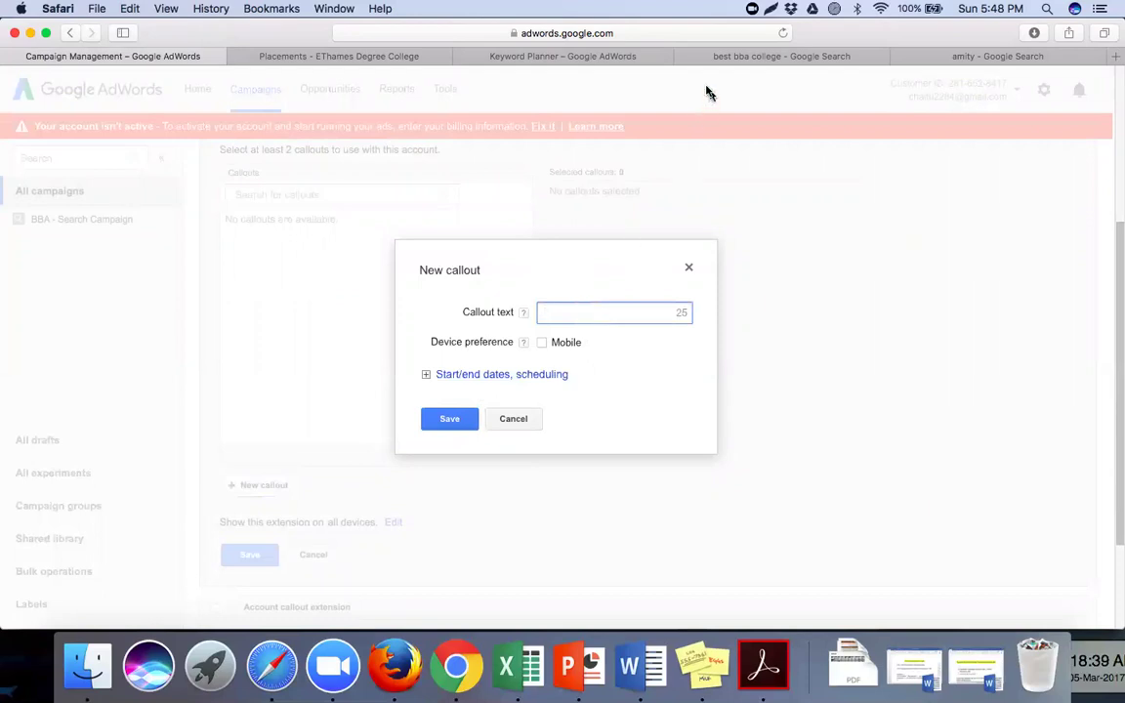
{"action": "left_click", "coordinate": [589, 61]}
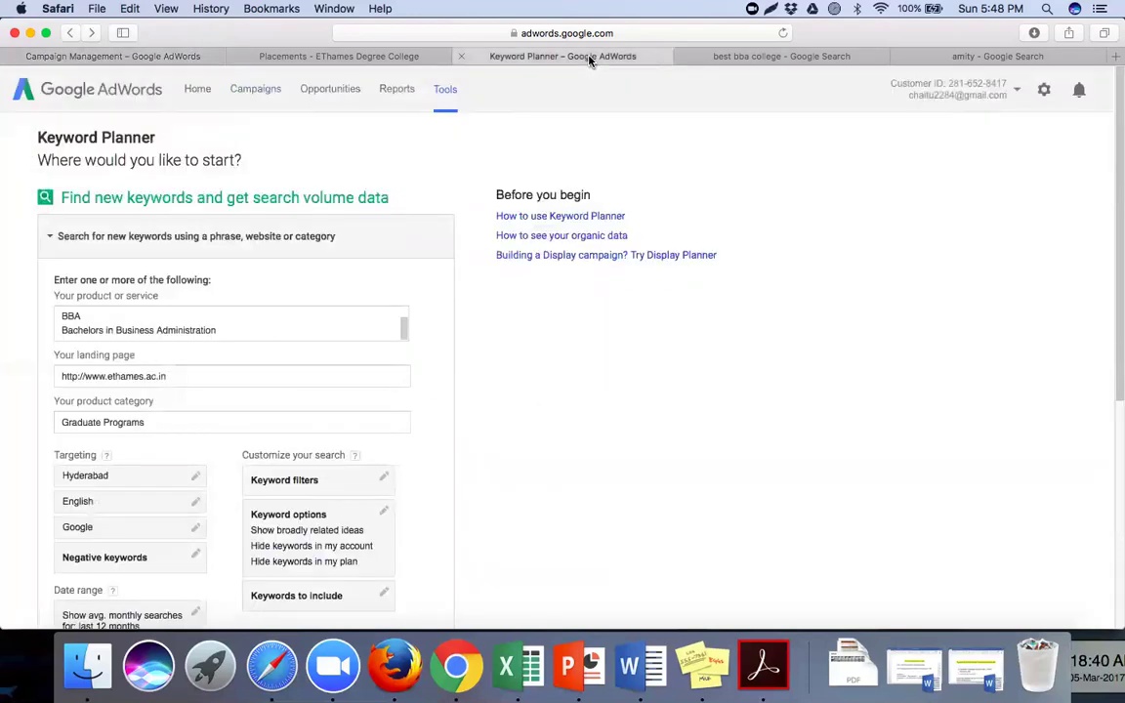
{"action": "left_click", "coordinate": [747, 61]}
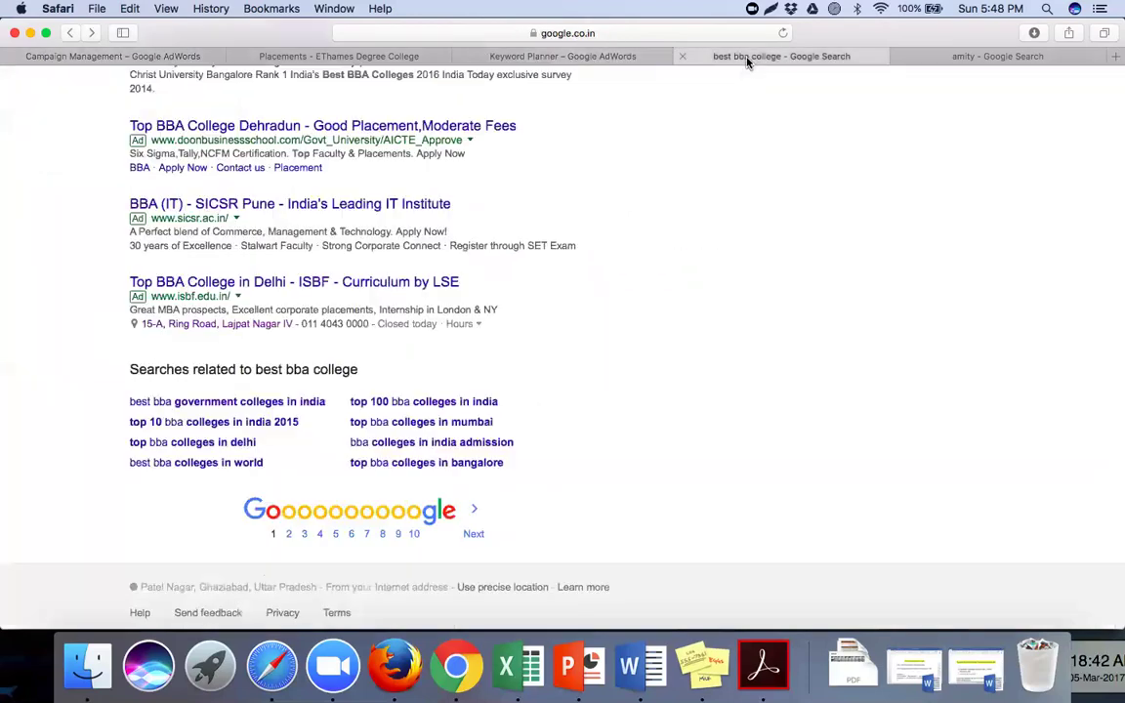
Switch to the EThames Degree College Placements page and scroll up through it
{"action": "left_click", "coordinate": [388, 63]}
{"action": "scroll", "coordinate": [602, 189], "scroll_direction": "up", "scroll_amount": 5}
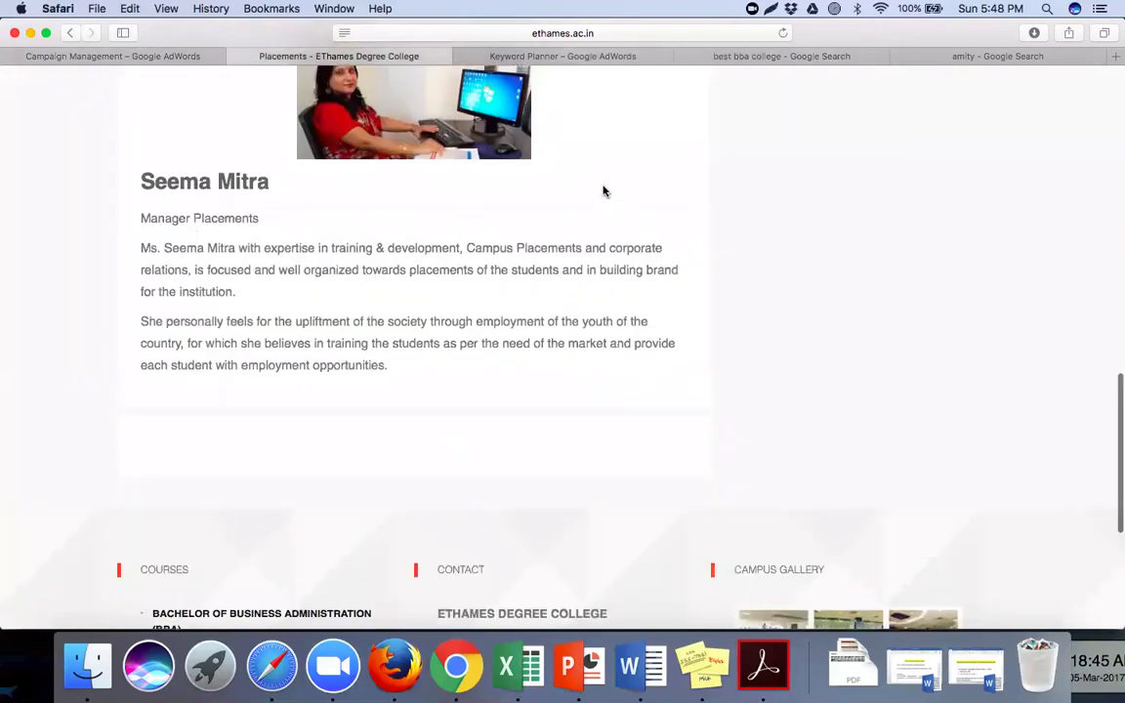
{"action": "scroll", "coordinate": [602, 188], "scroll_direction": "up", "scroll_amount": 10}
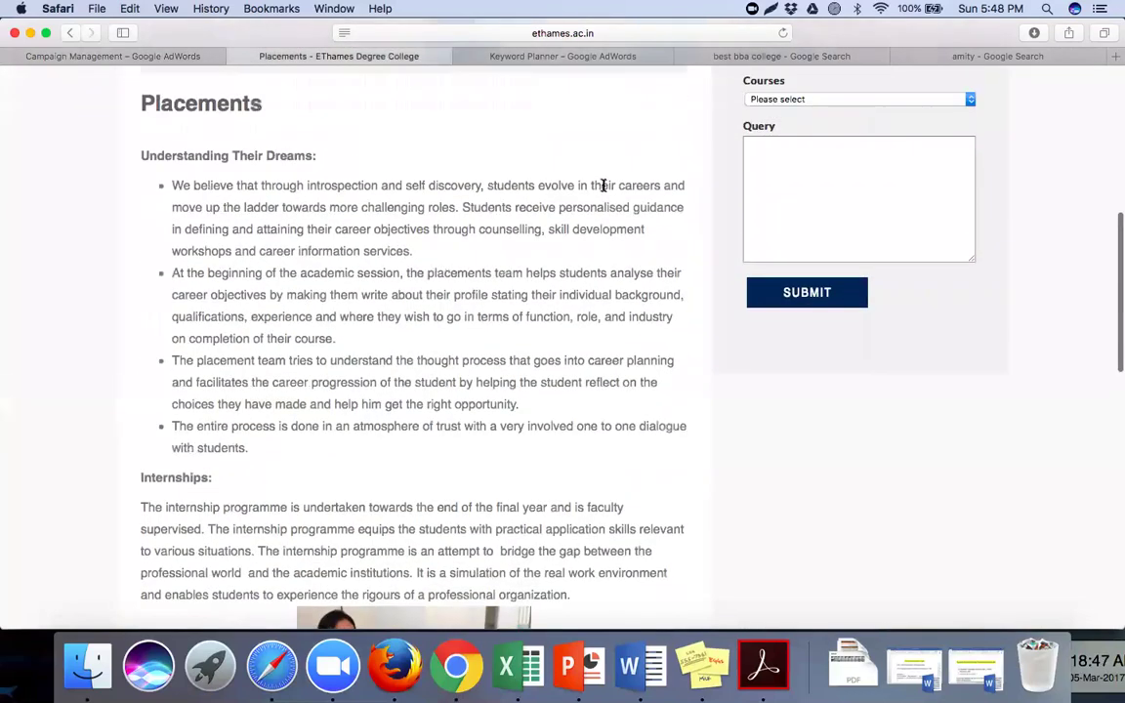
{"action": "scroll", "coordinate": [602, 186], "scroll_direction": "up", "scroll_amount": 3}
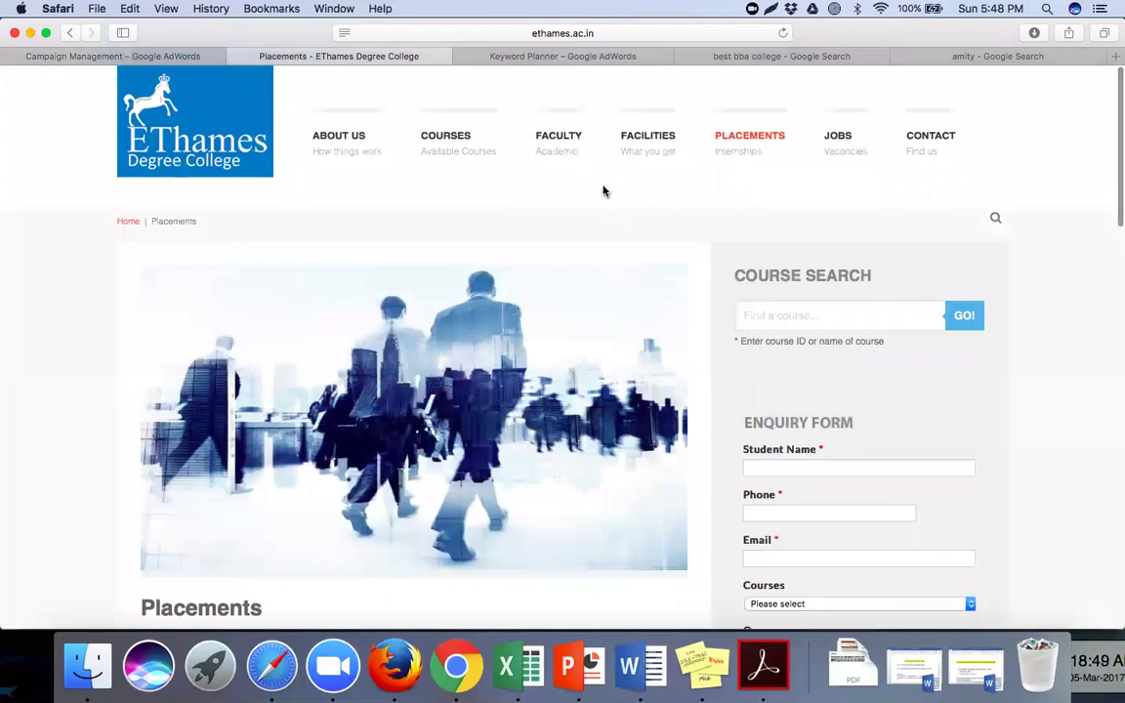
{"action": "mouse_move", "coordinate": [657, 149]}
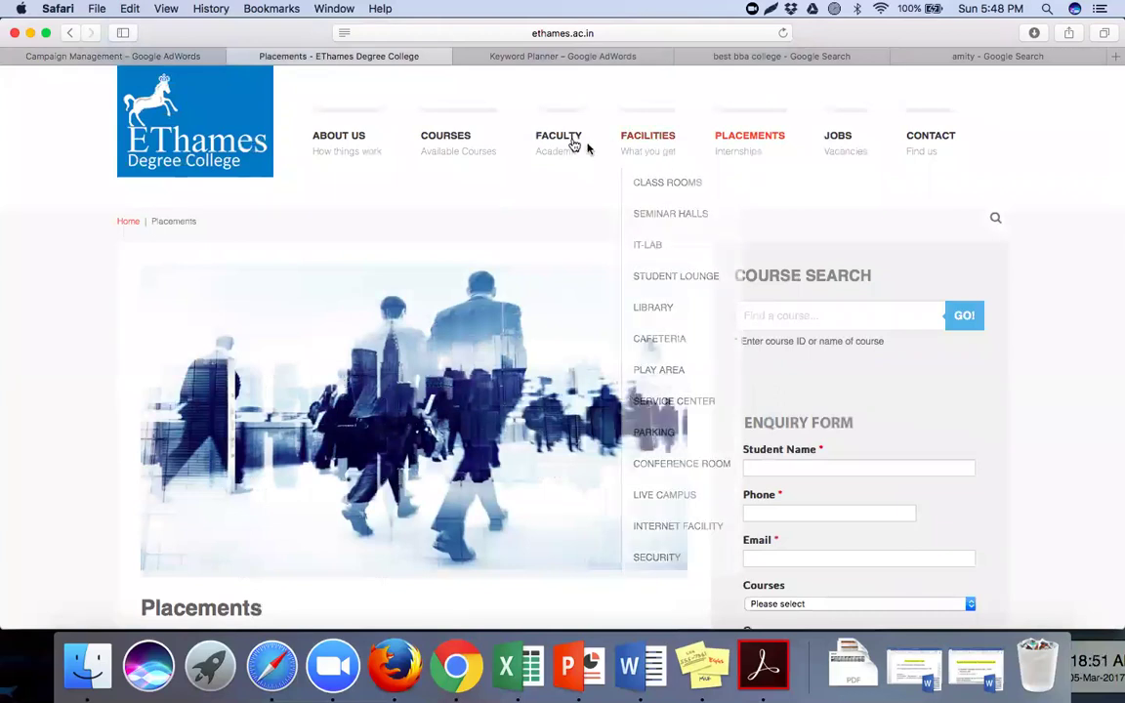
{"action": "mouse_move", "coordinate": [456, 143]}
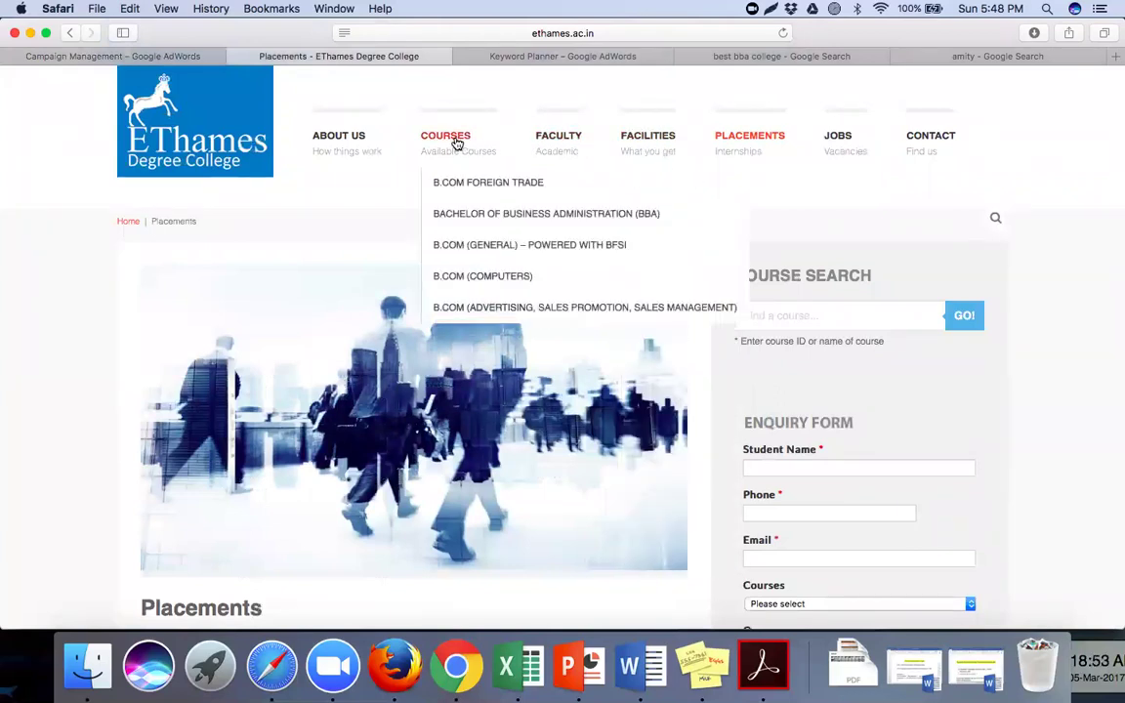
{"action": "mouse_move", "coordinate": [344, 146]}
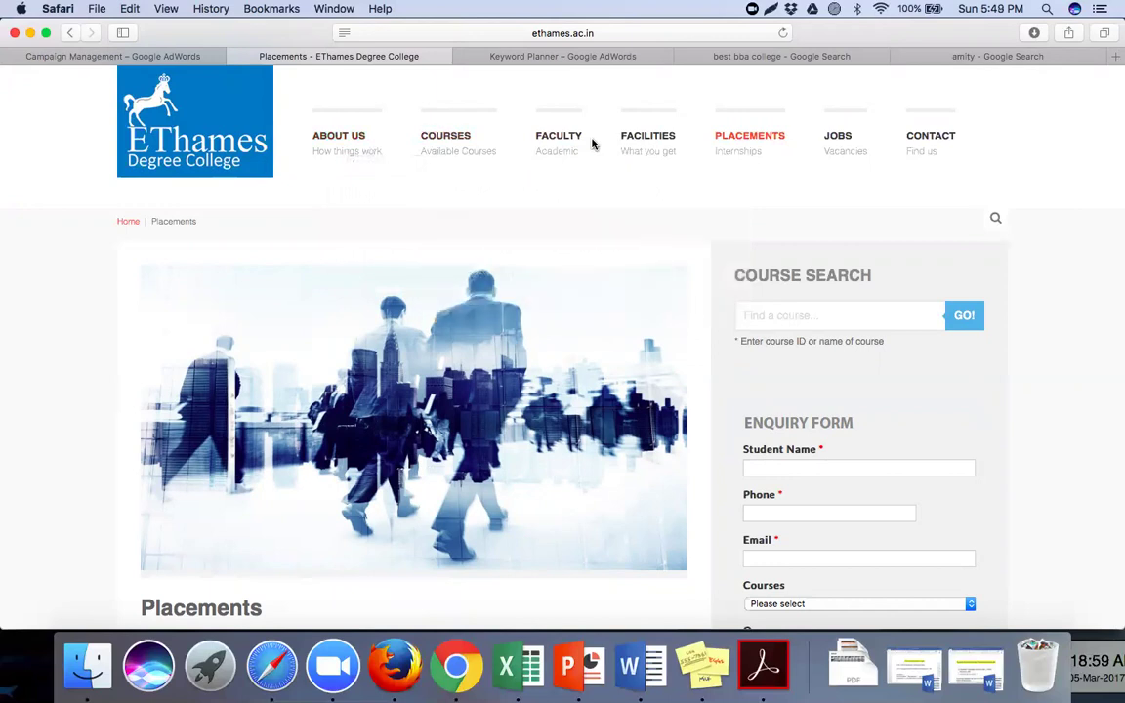
Add the callout '4 extra Certifications', preferred for mobile, and save the account callout extension
{"action": "left_click", "coordinate": [137, 56]}
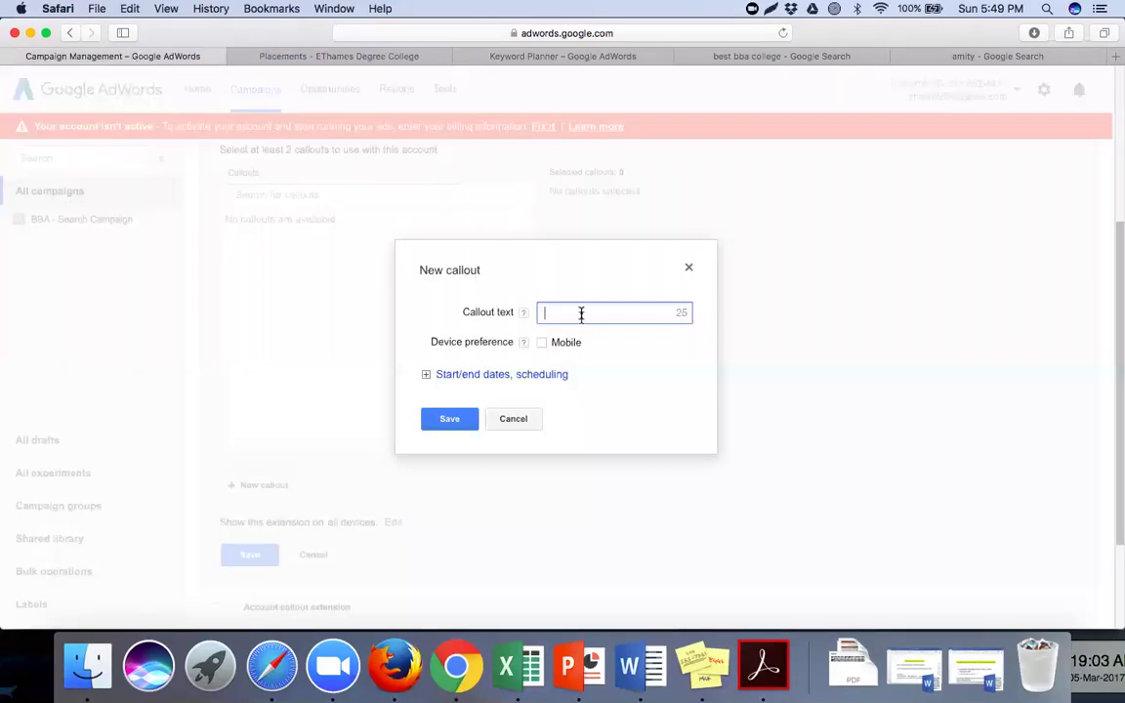
{"action": "type", "text": "4"}
{"action": "type", "text": "extr"}
{"action": "type", "text": "a C"}
{"action": "type", "text": "ell"}
{"action": "type", "text": "rtificatio"}
{"action": "type", "text": "ns"}
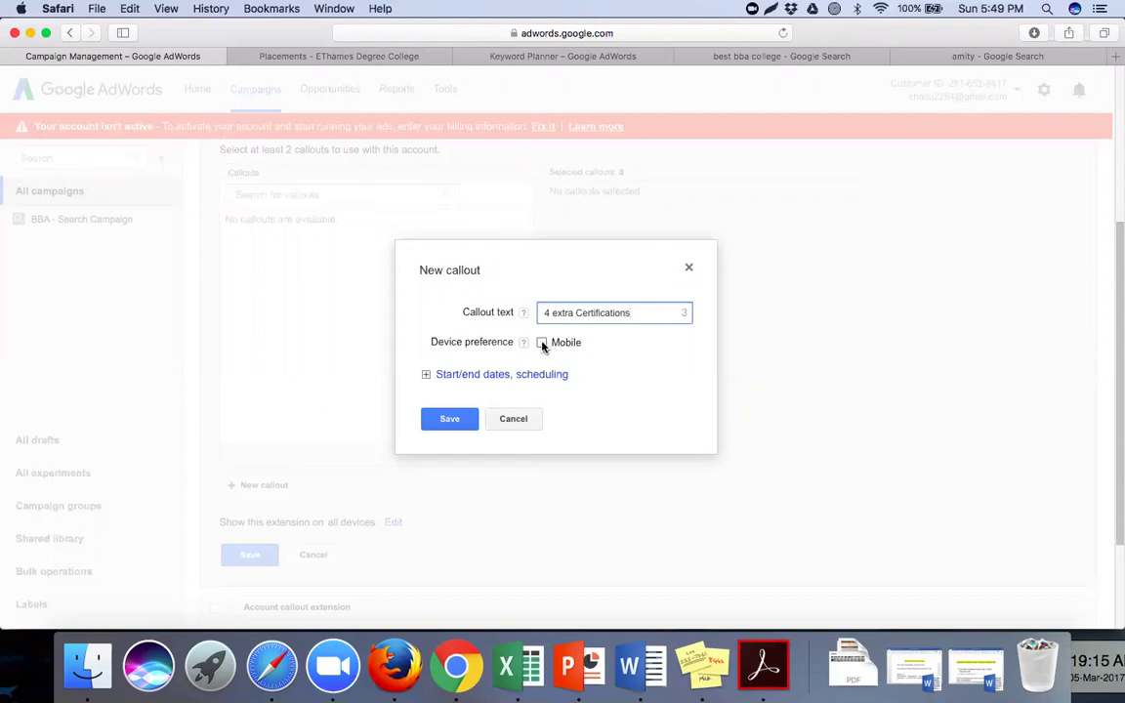
{"action": "left_click", "coordinate": [541, 344]}
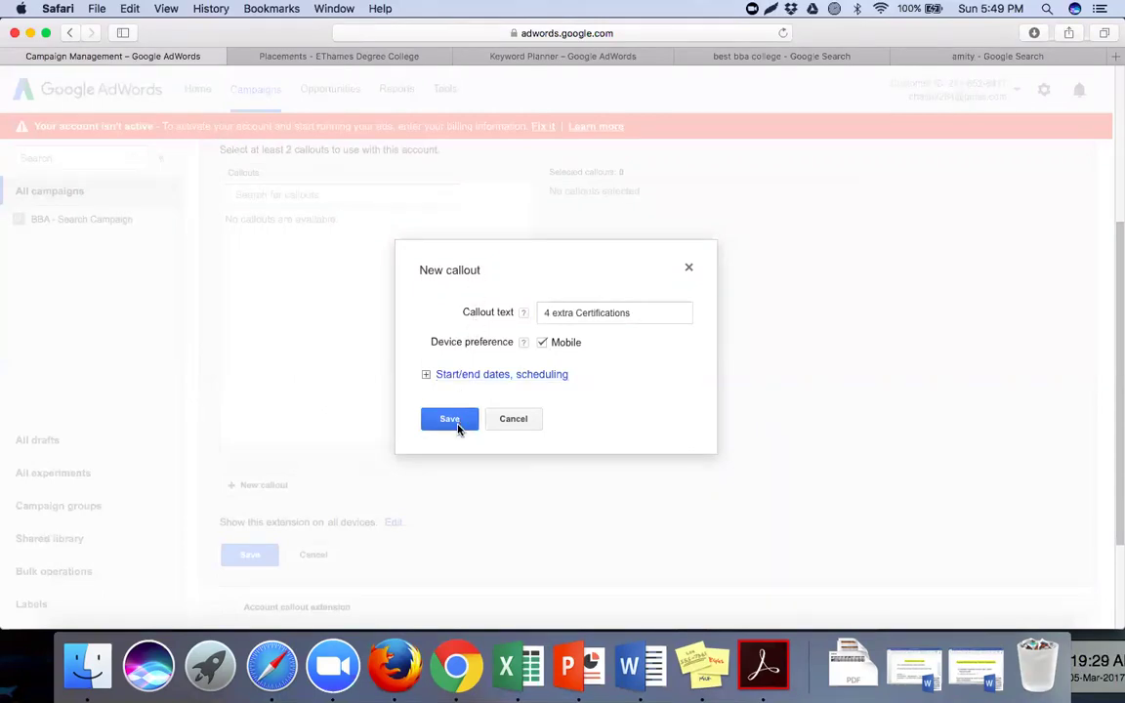
{"action": "left_click", "coordinate": [449, 418]}
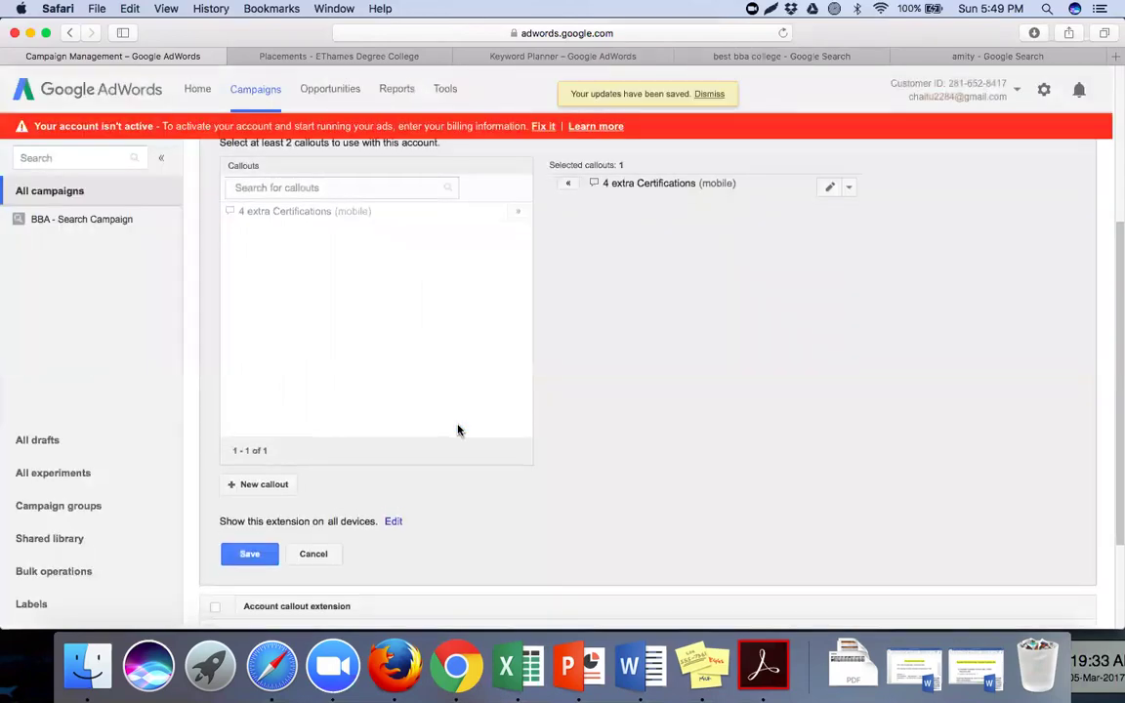
{"action": "scroll", "coordinate": [458, 431], "scroll_direction": "up", "scroll_amount": 1}
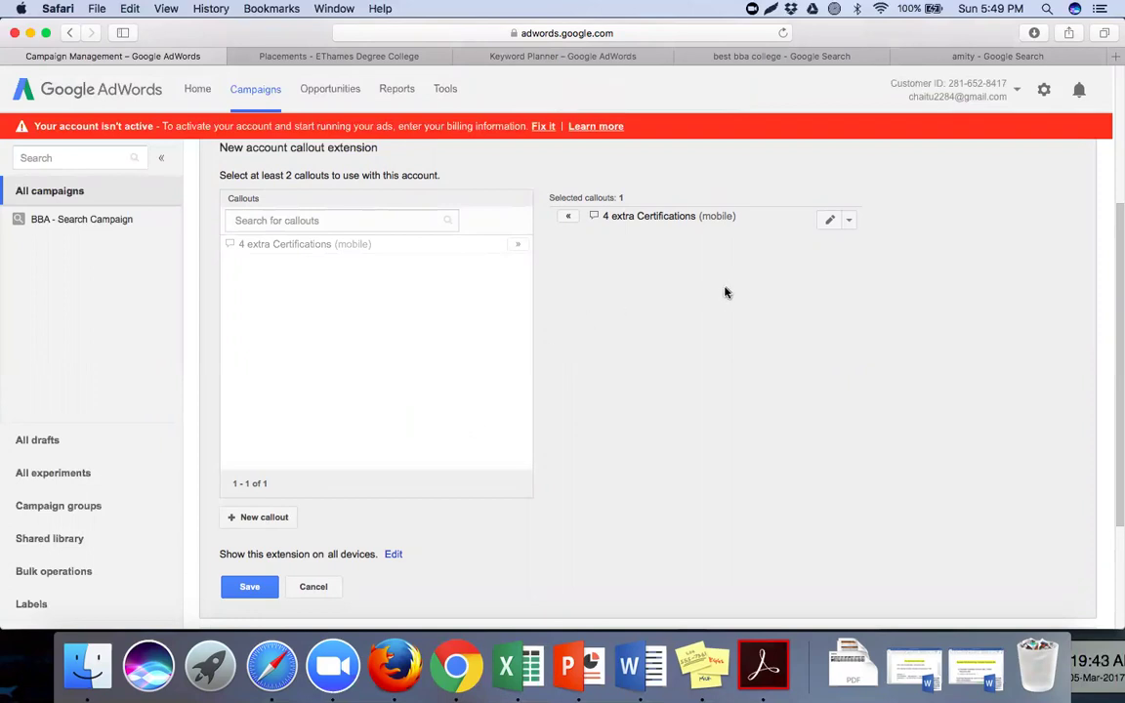
{"action": "scroll", "coordinate": [621, 385], "scroll_direction": "down", "scroll_amount": 5}
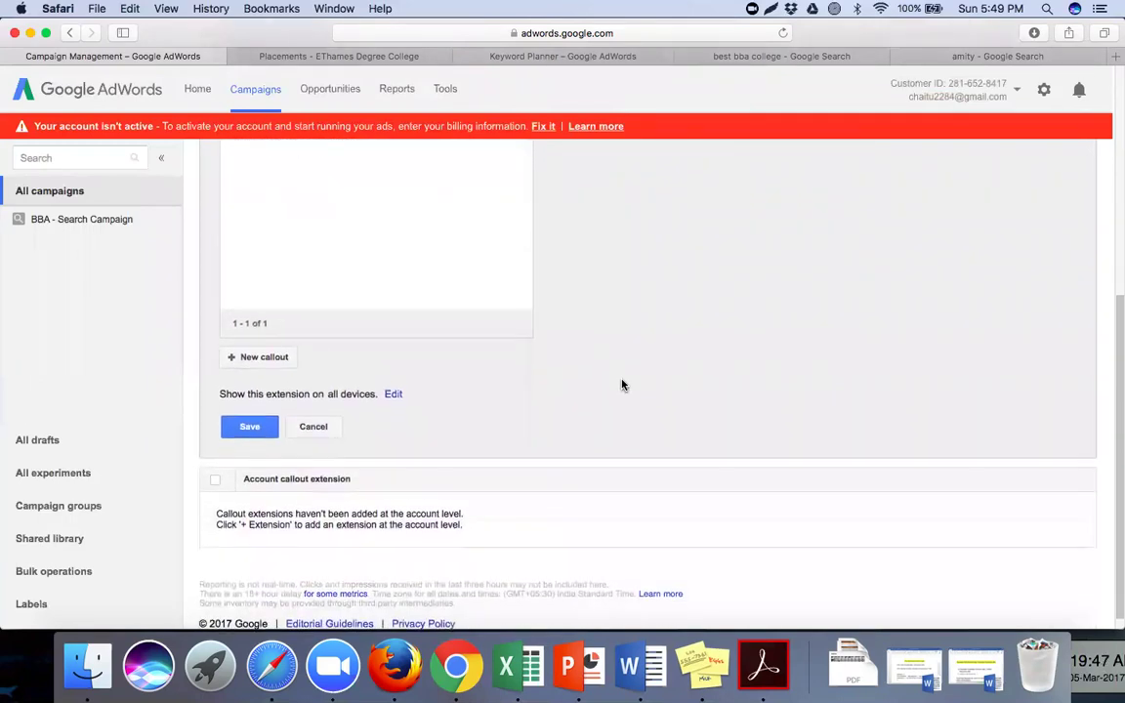
{"action": "left_click", "coordinate": [252, 427]}
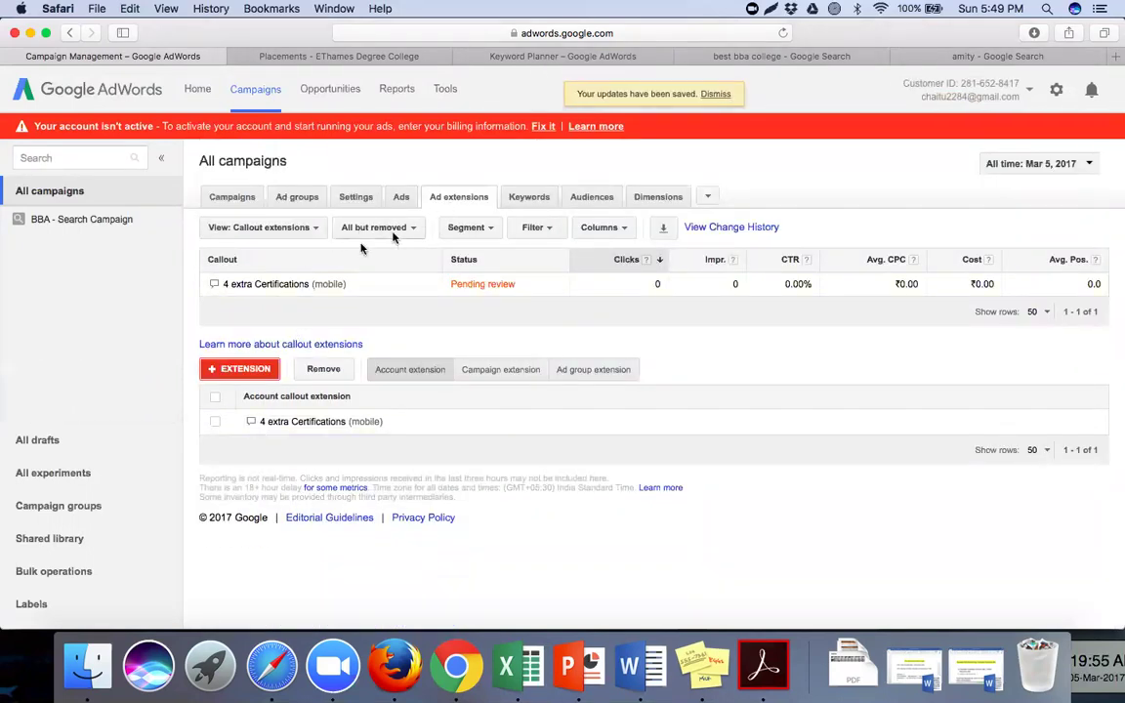
Switch the Ad extensions view from callouts to Structured snippet extensions
{"action": "left_click", "coordinate": [289, 232]}
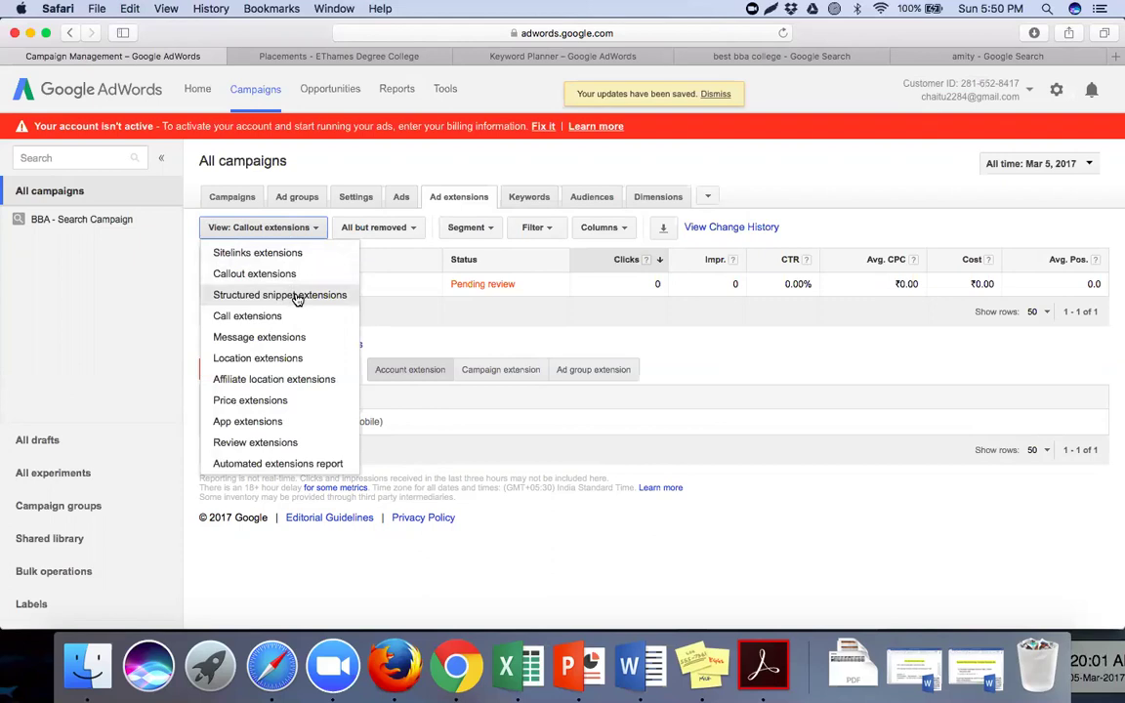
{"action": "left_click", "coordinate": [298, 297]}
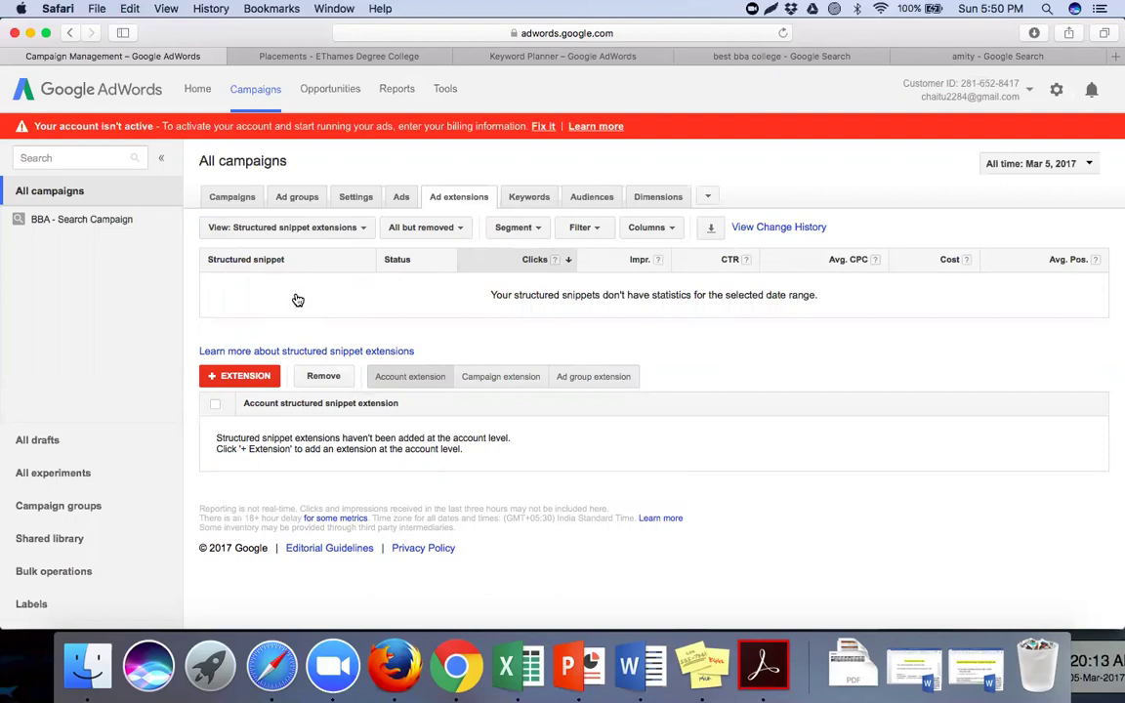
Search Google for 'structured snippets' in a new tab and show the image results
{"action": "left_click", "coordinate": [1114, 56]}
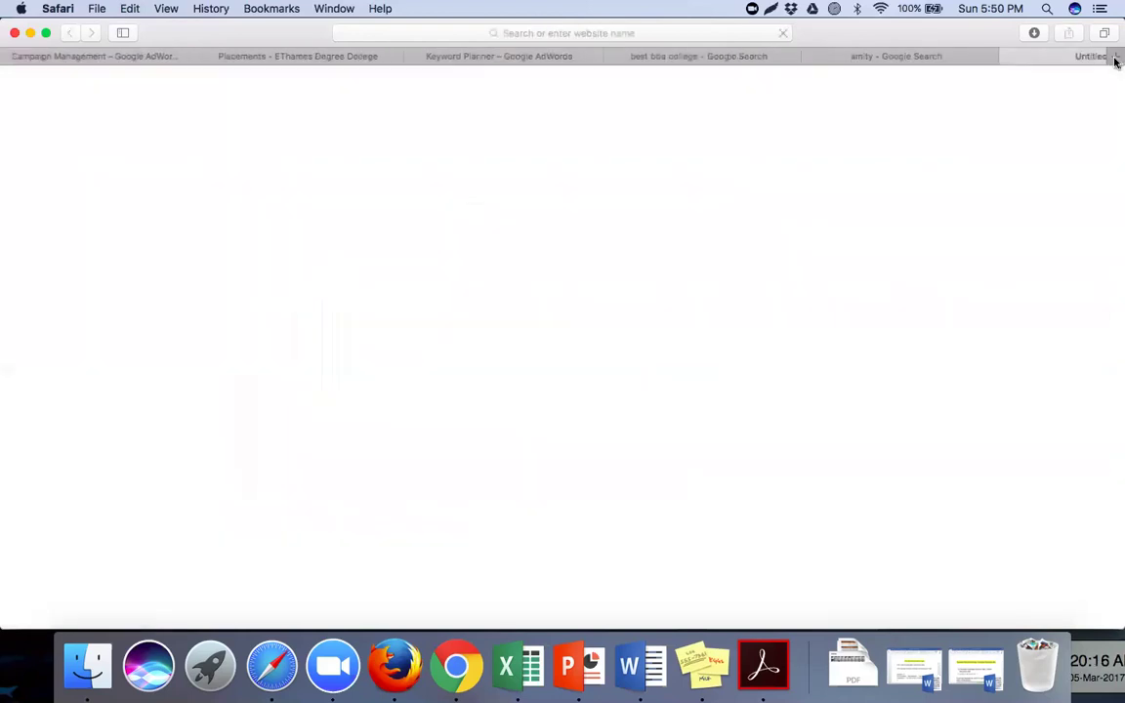
{"action": "left_click", "coordinate": [737, 34]}
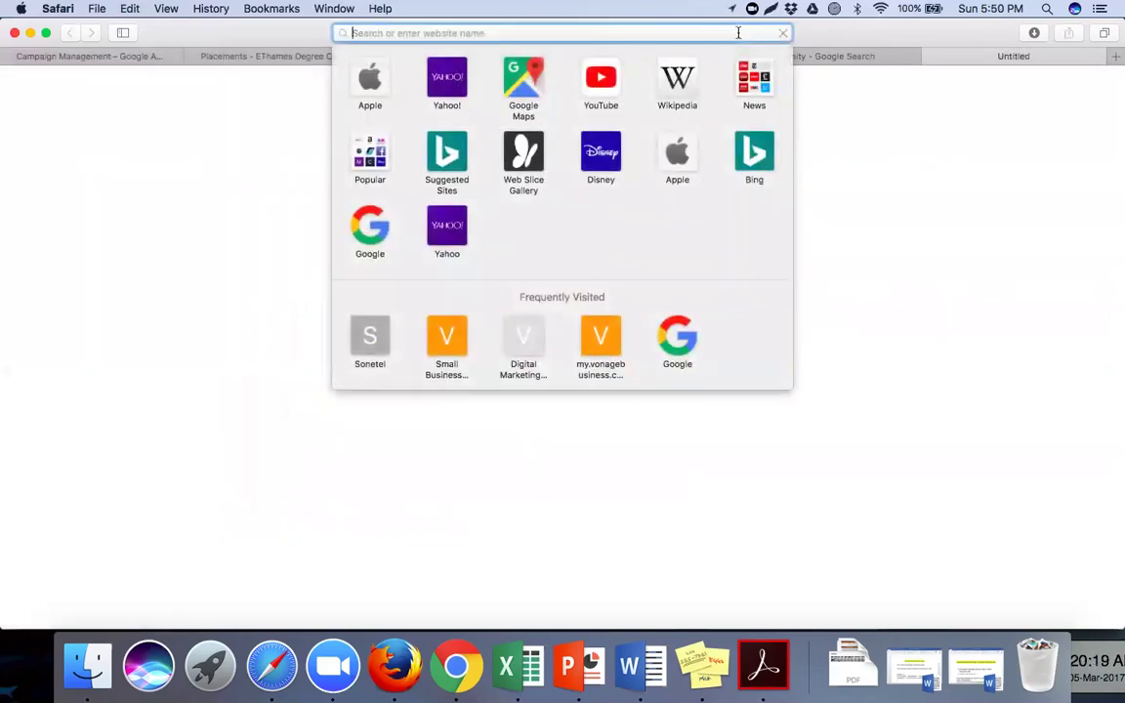
{"action": "type", "text": "structu"}
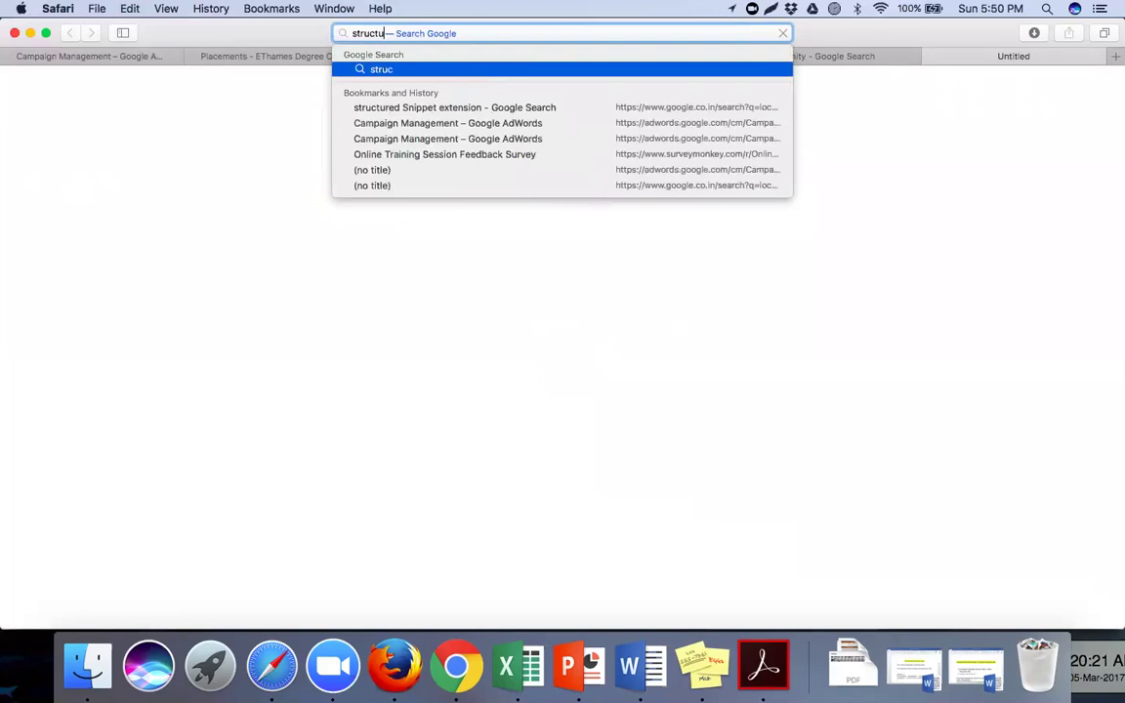
{"action": "type", "text": "red snip"}
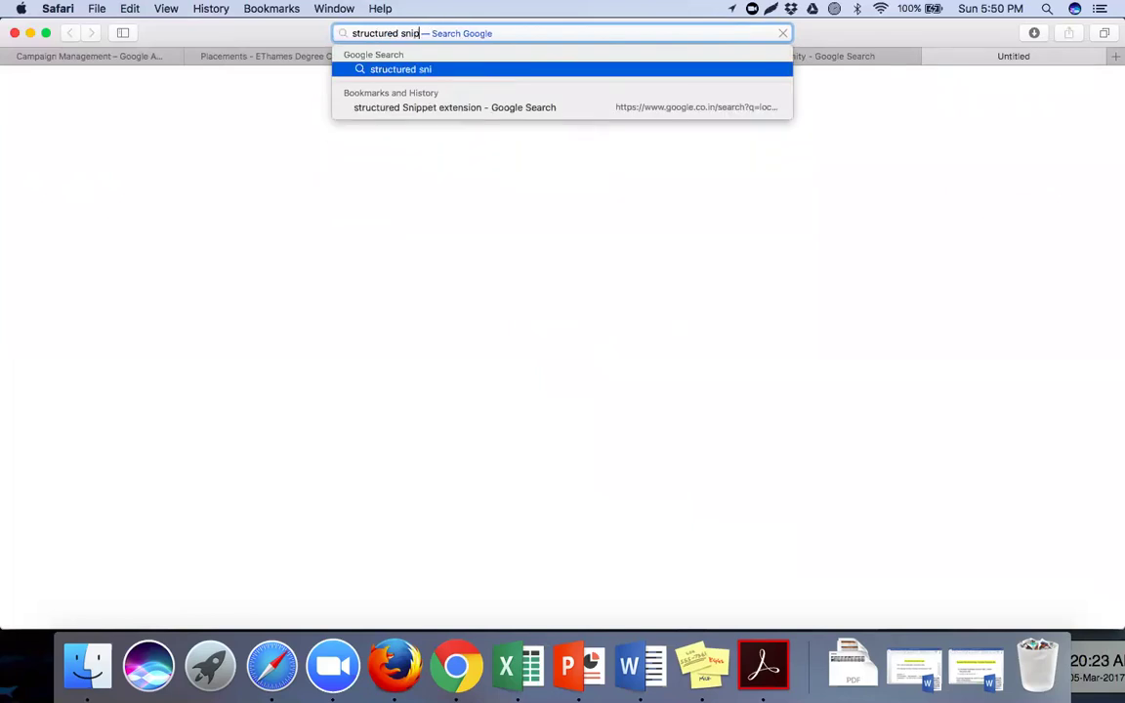
{"action": "type", "text": "pets"}
{"action": "key", "text": "Return"}
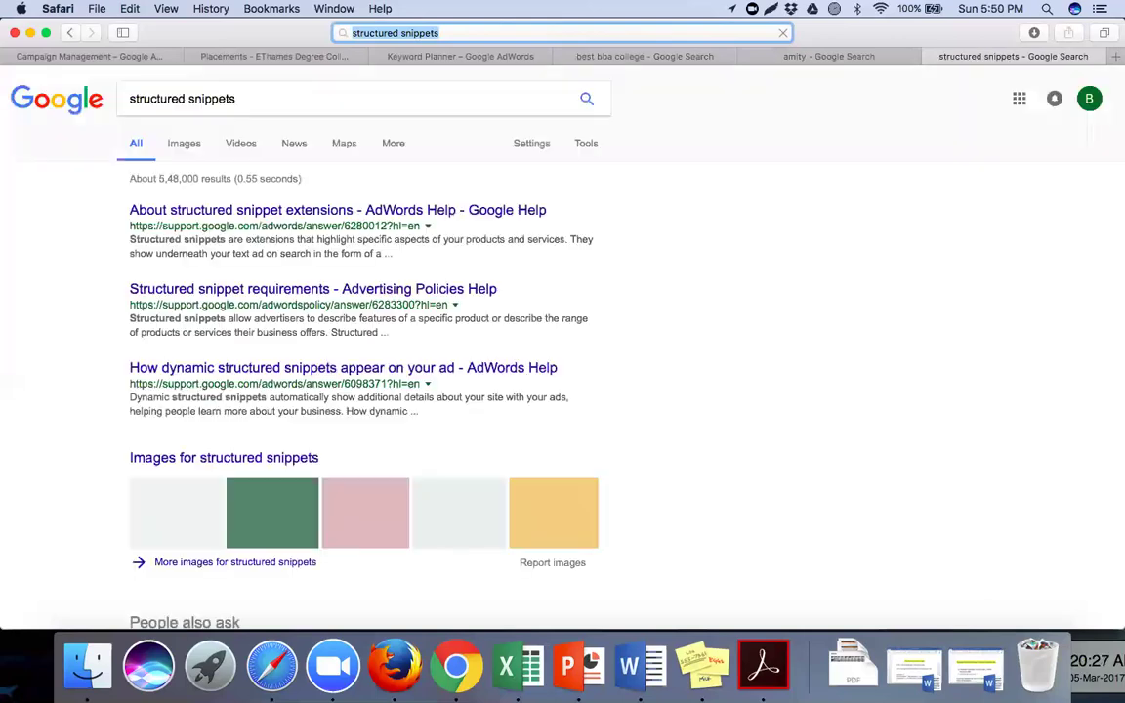
{"action": "left_click", "coordinate": [182, 146]}
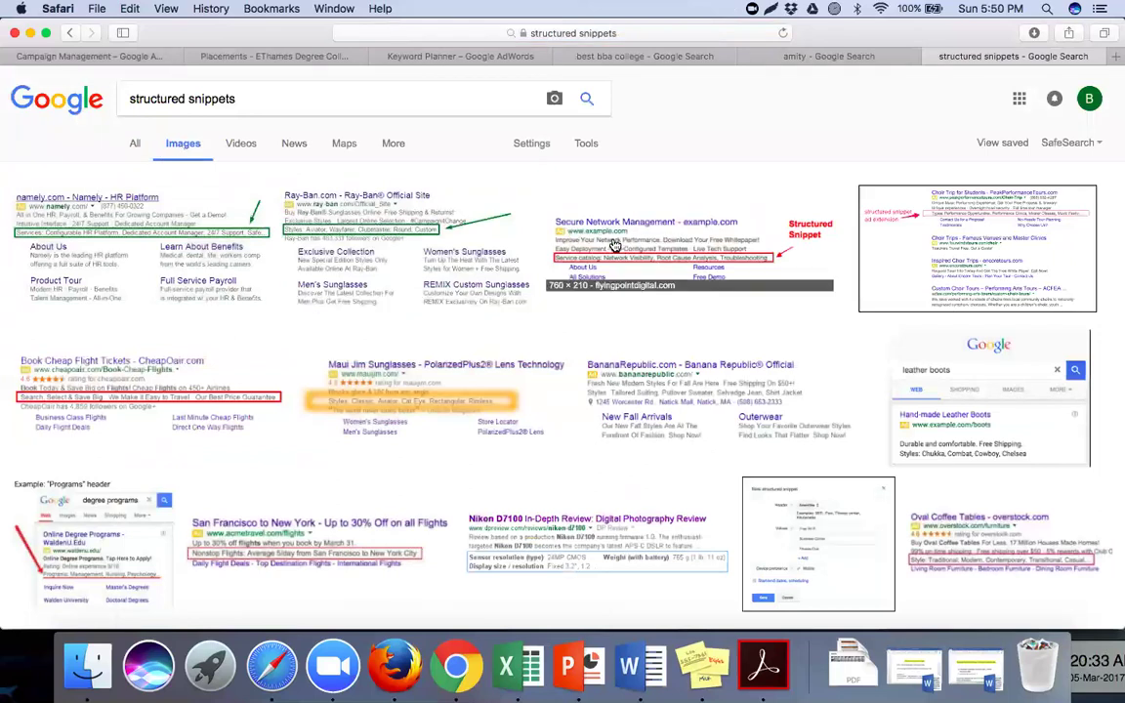
Enlarge the Ray-Ban ad example listing Styles: Aviator, Wayfarer, Clubmaster, Round, Custom
{"action": "left_click", "coordinate": [409, 232]}
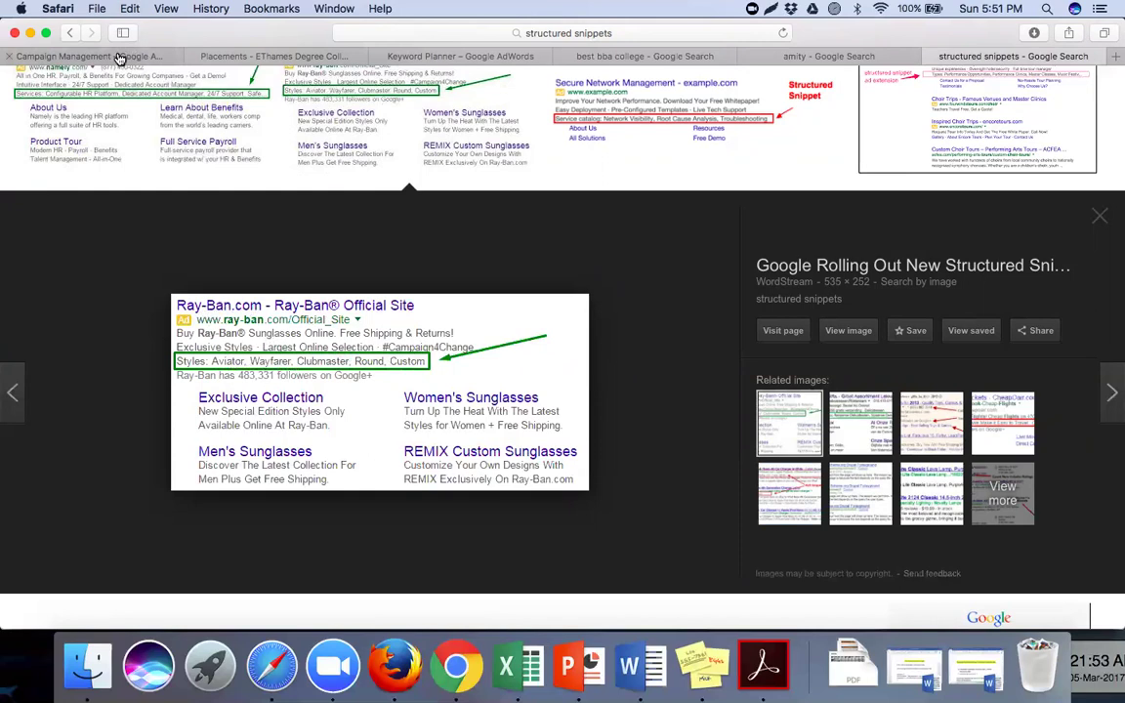
Back in AdWords, create a new account structured snippet with the header 'Degree programs'
{"action": "left_click", "coordinate": [119, 57]}
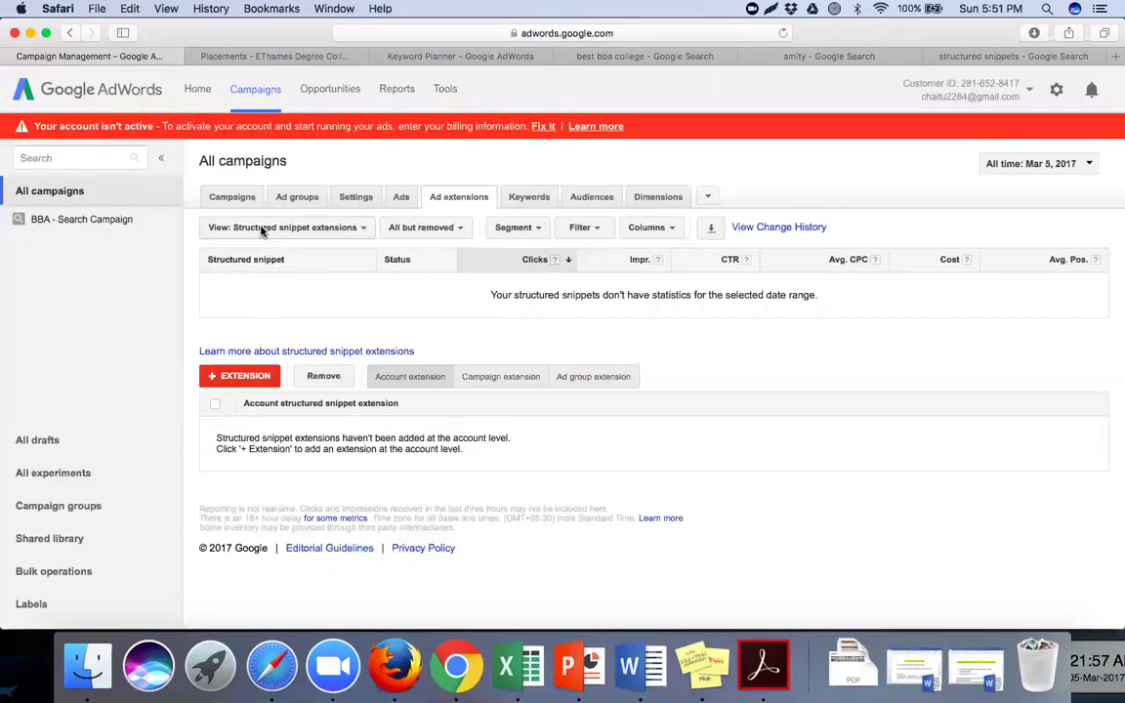
{"action": "left_click", "coordinate": [219, 377]}
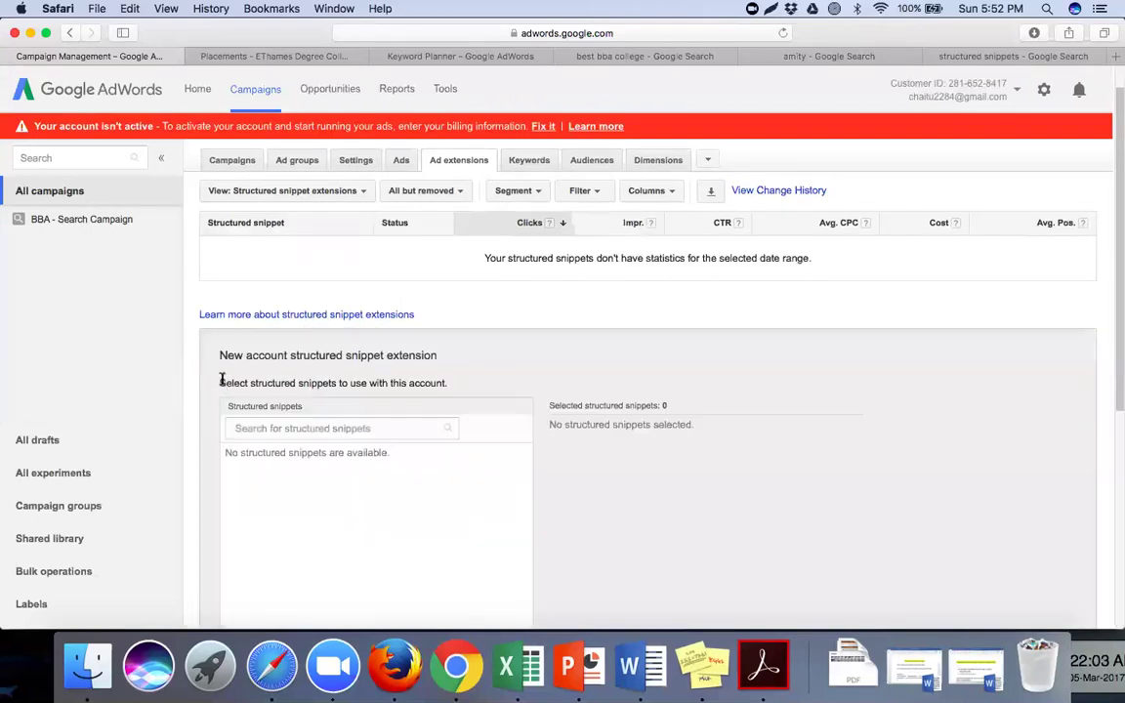
{"action": "scroll", "coordinate": [443, 350], "scroll_direction": "down", "scroll_amount": 5}
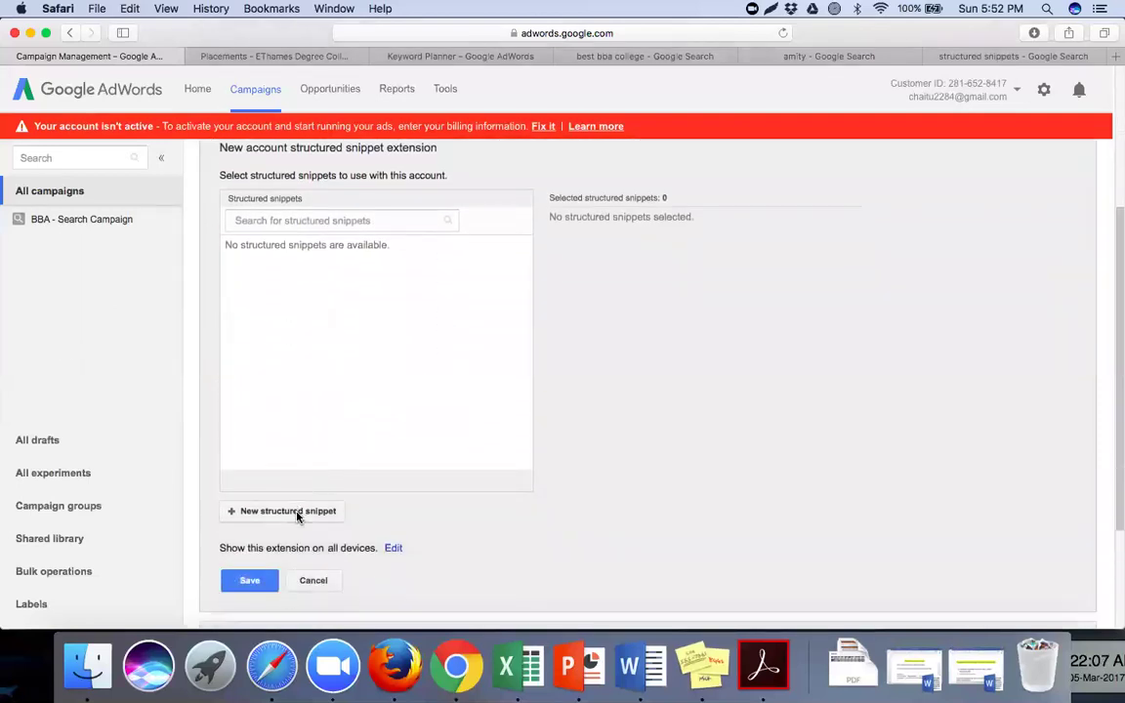
{"action": "left_click", "coordinate": [298, 516]}
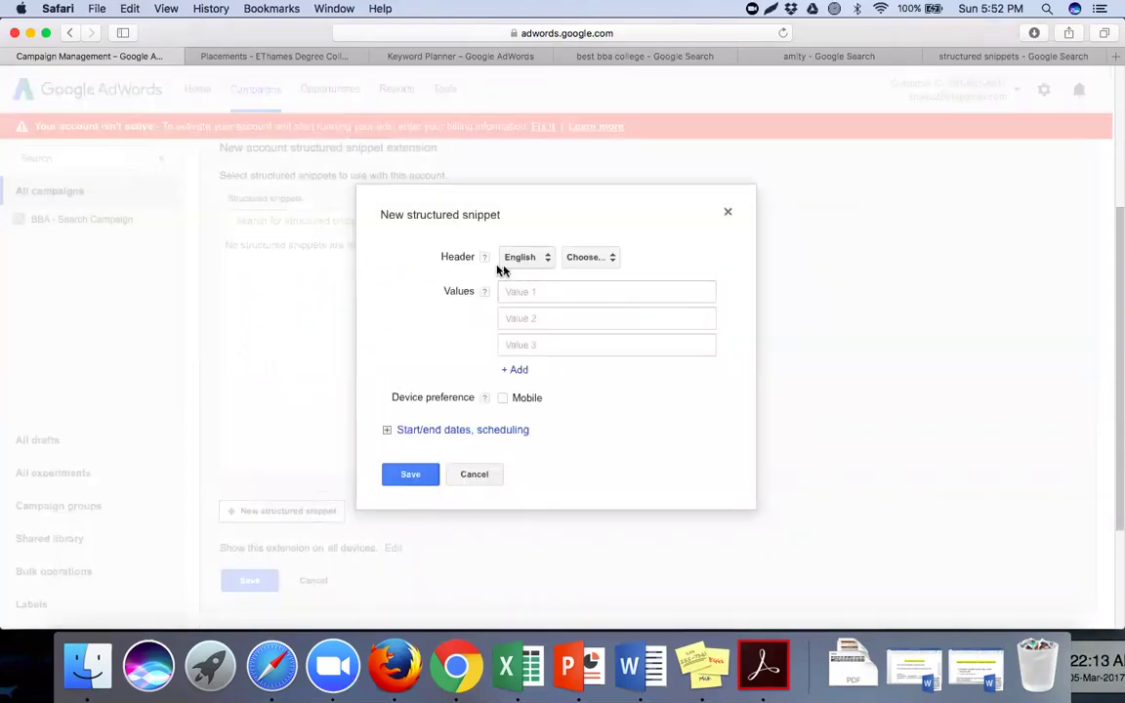
{"action": "left_click", "coordinate": [582, 260]}
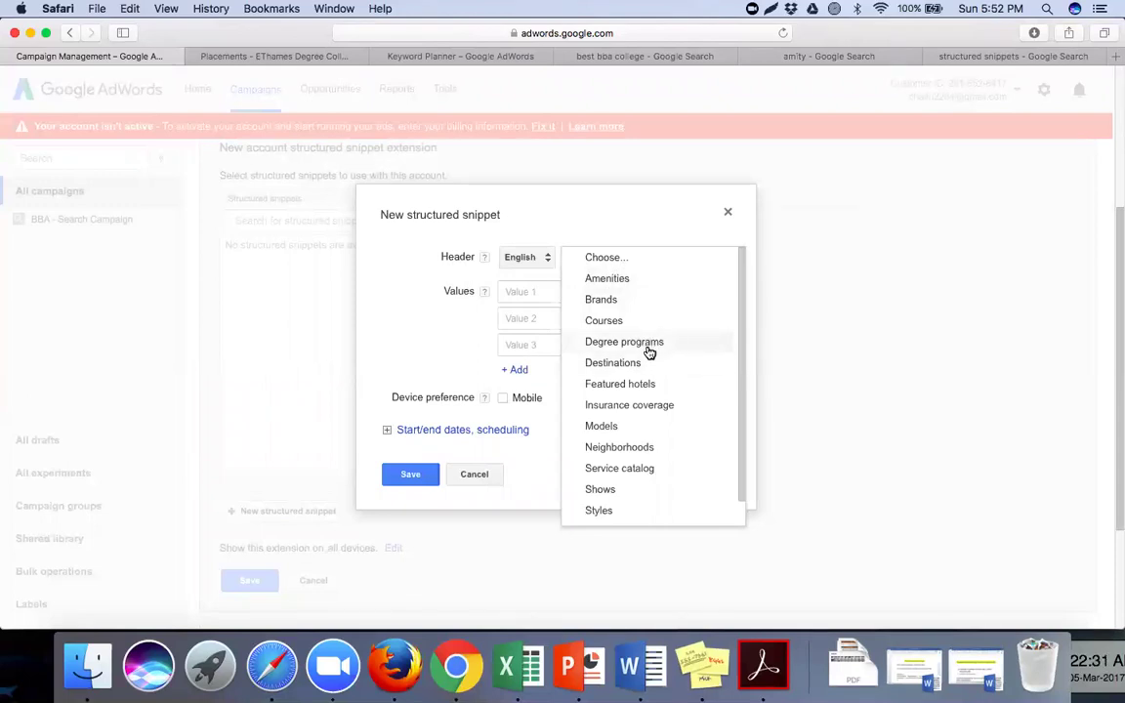
{"action": "left_click", "coordinate": [649, 344]}
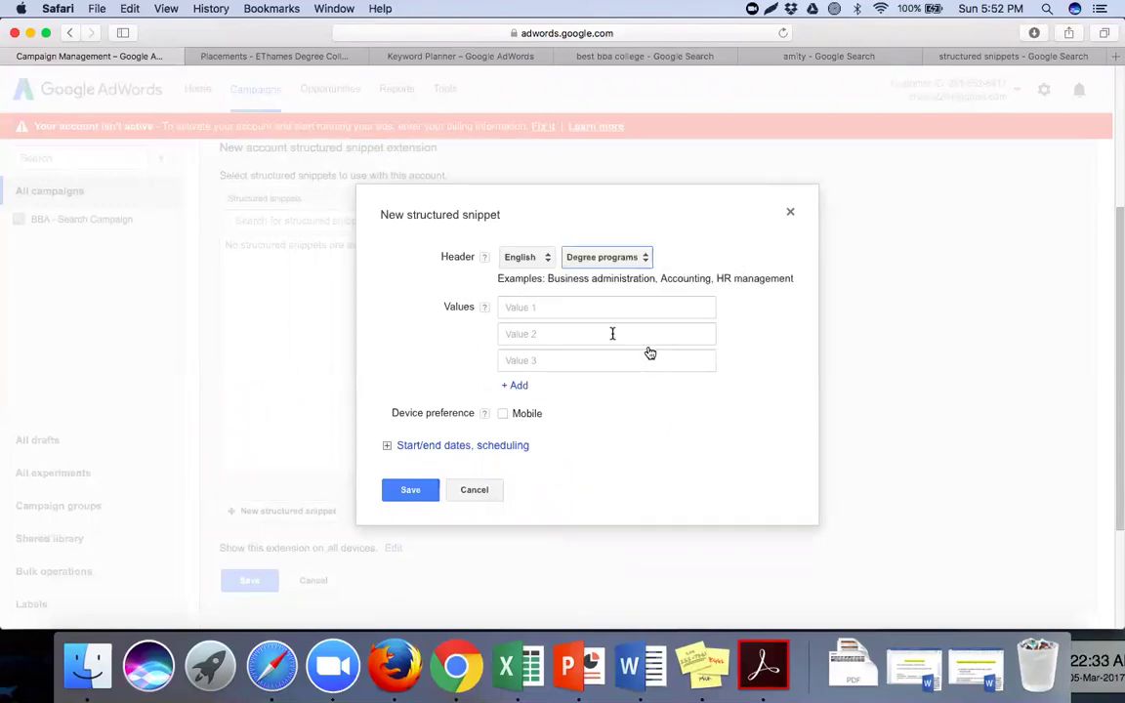
{"action": "left_click", "coordinate": [560, 310]}
Enter the values BBA, B Com Foreign Trade and B Com - Computer, checking the college's course list
{"action": "type", "text": "BBA"}
{"action": "left_click", "coordinate": [556, 335]}
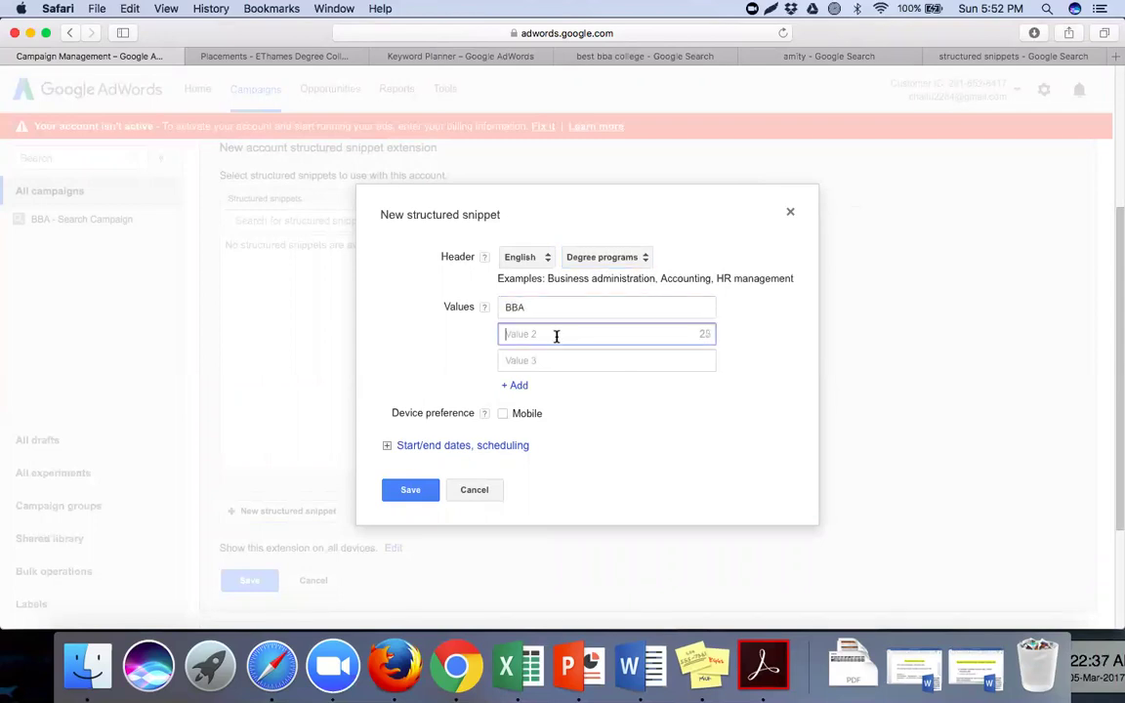
{"action": "type", "text": "B Com Foreign Trade"}
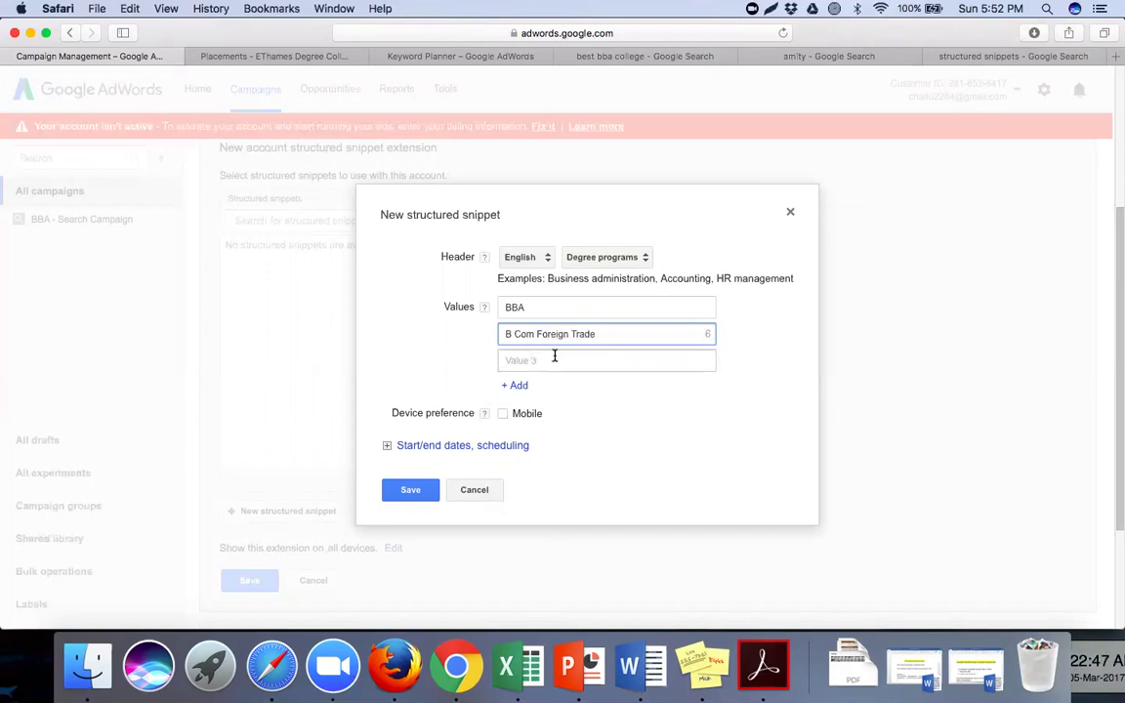
{"action": "left_click", "coordinate": [553, 356]}
{"action": "type", "text": "B Com"}
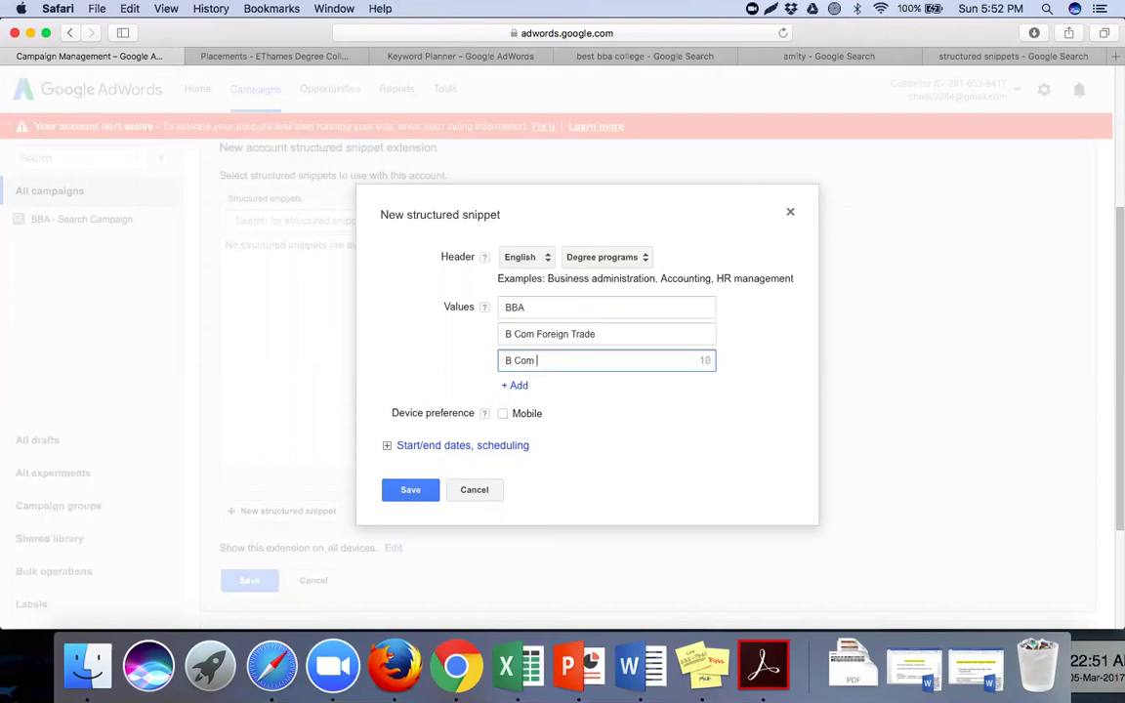
{"action": "left_click", "coordinate": [291, 57]}
{"action": "mouse_move", "coordinate": [479, 144]}
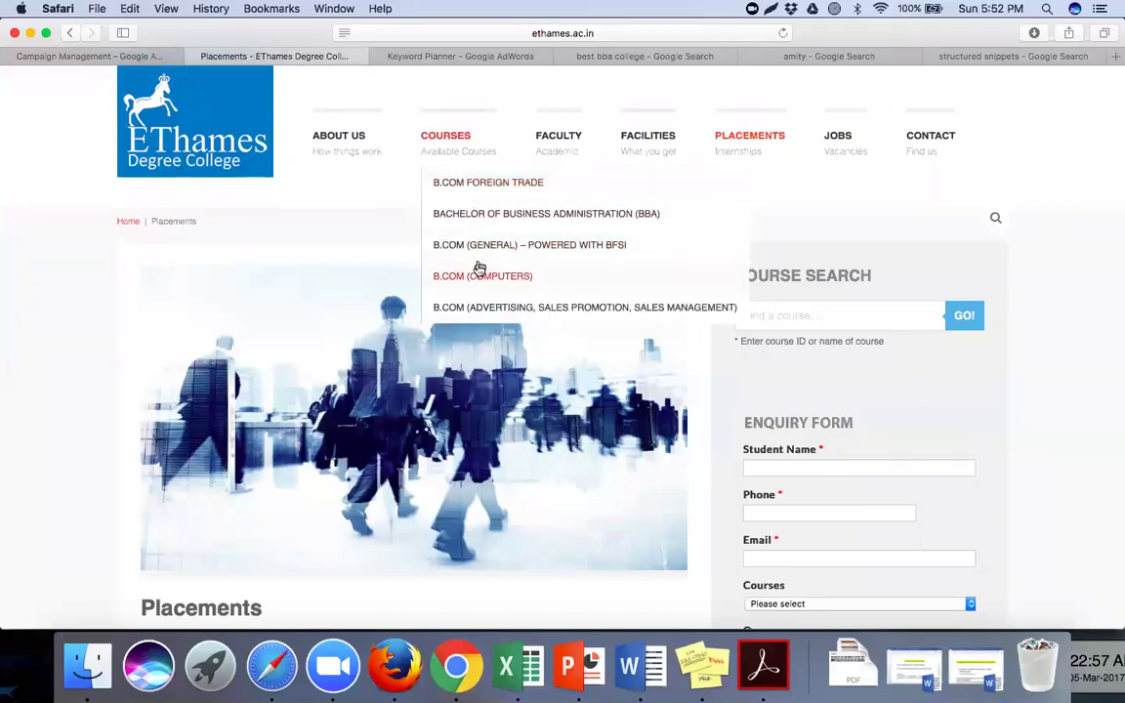
{"action": "left_click", "coordinate": [107, 56]}
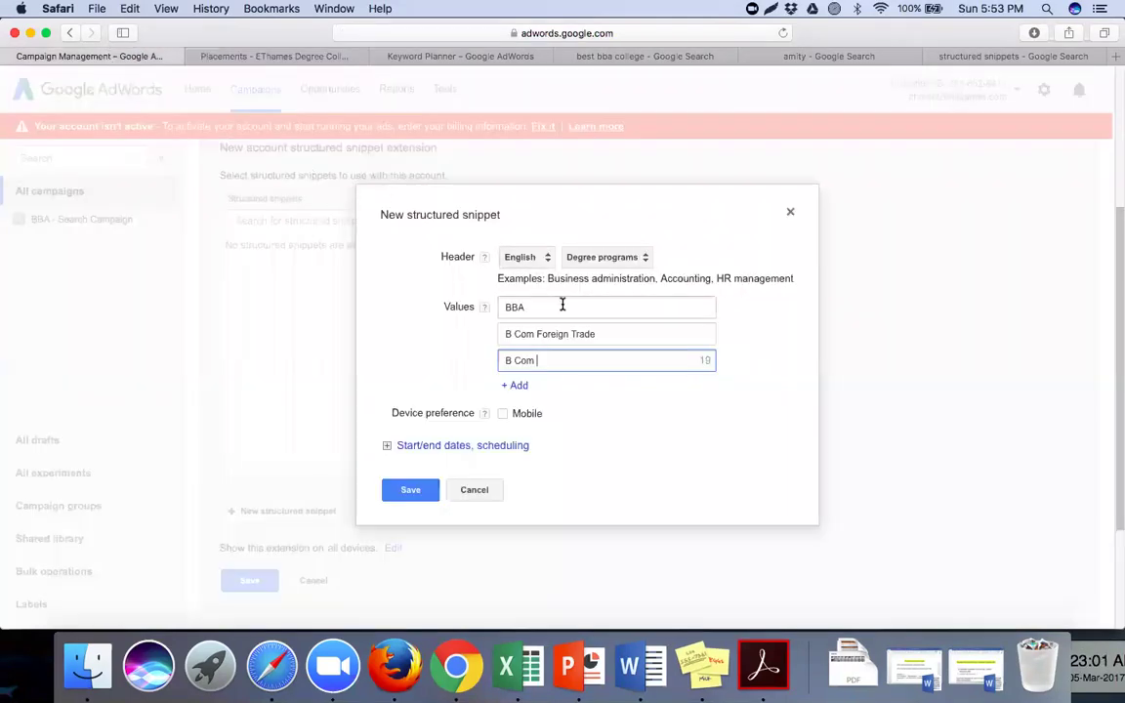
{"action": "type", "text": "- Computer"}
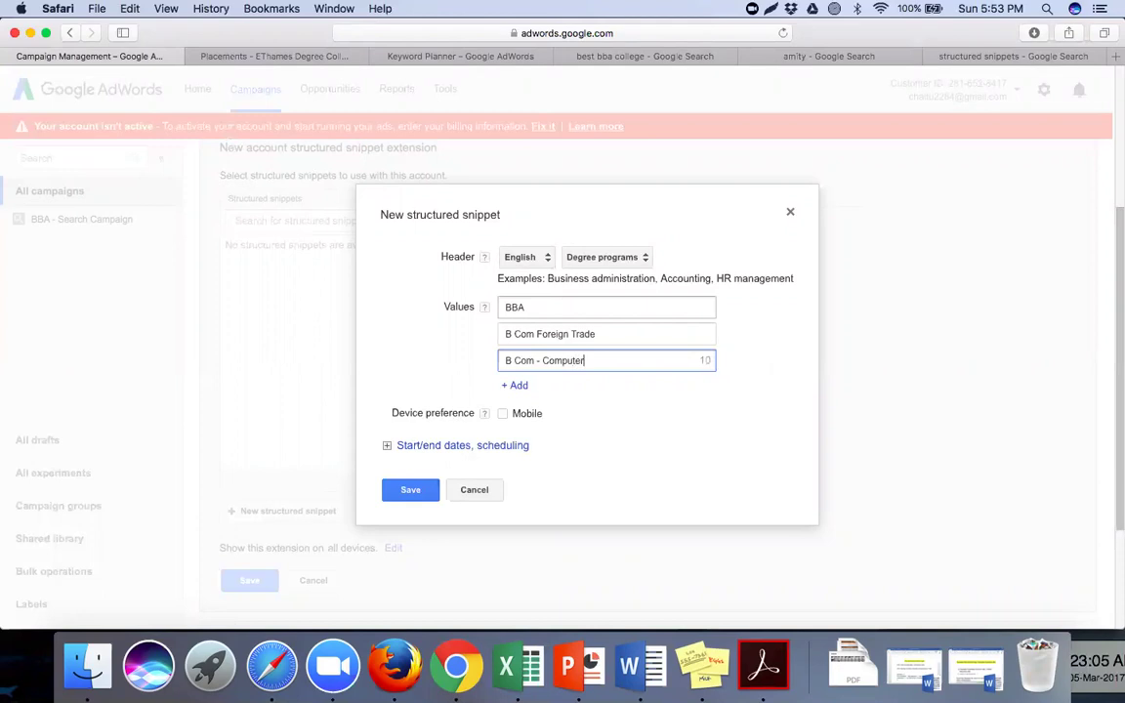
Fix the second value and add a fourth value, B Com - Advertising, rechecking the course list
{"action": "left_click", "coordinate": [537, 334]}
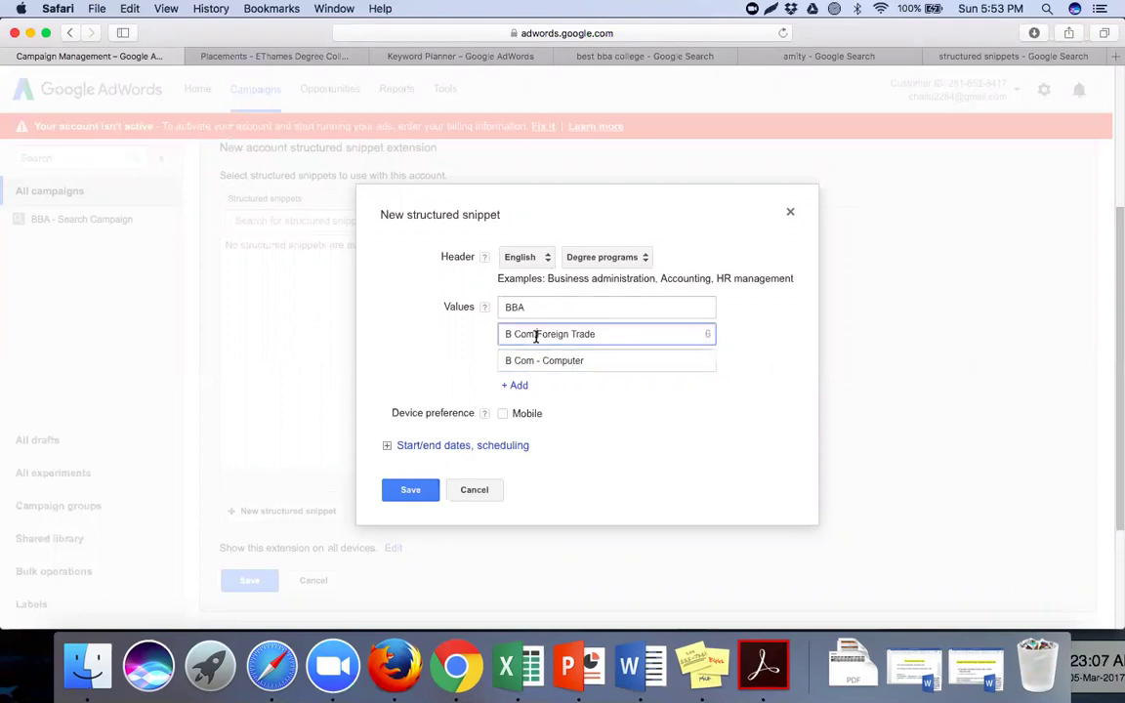
{"action": "left_click", "coordinate": [514, 384]}
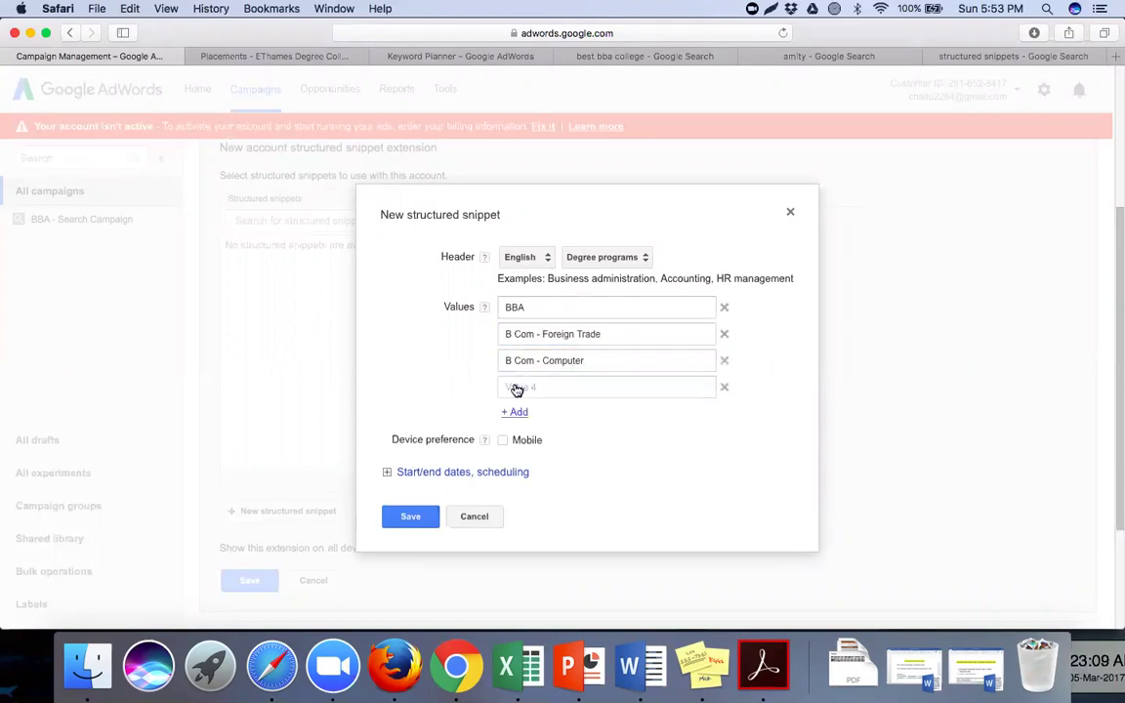
{"action": "type", "text": "B Co"}
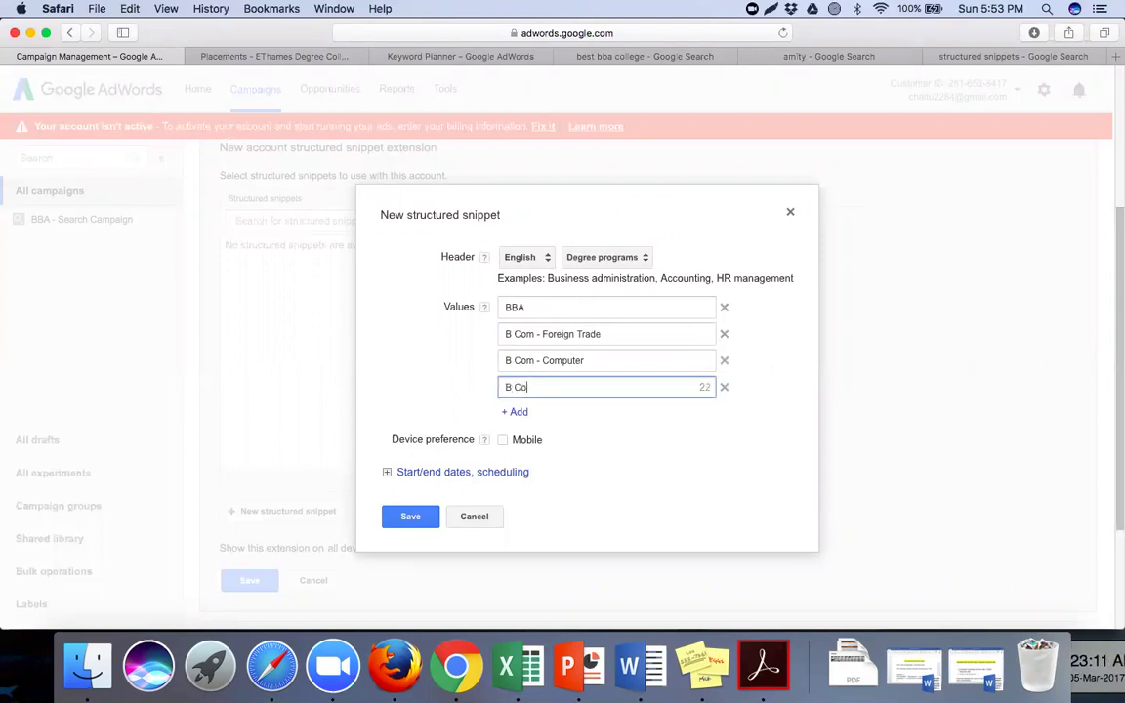
{"action": "type", "text": "m - Advertising"}
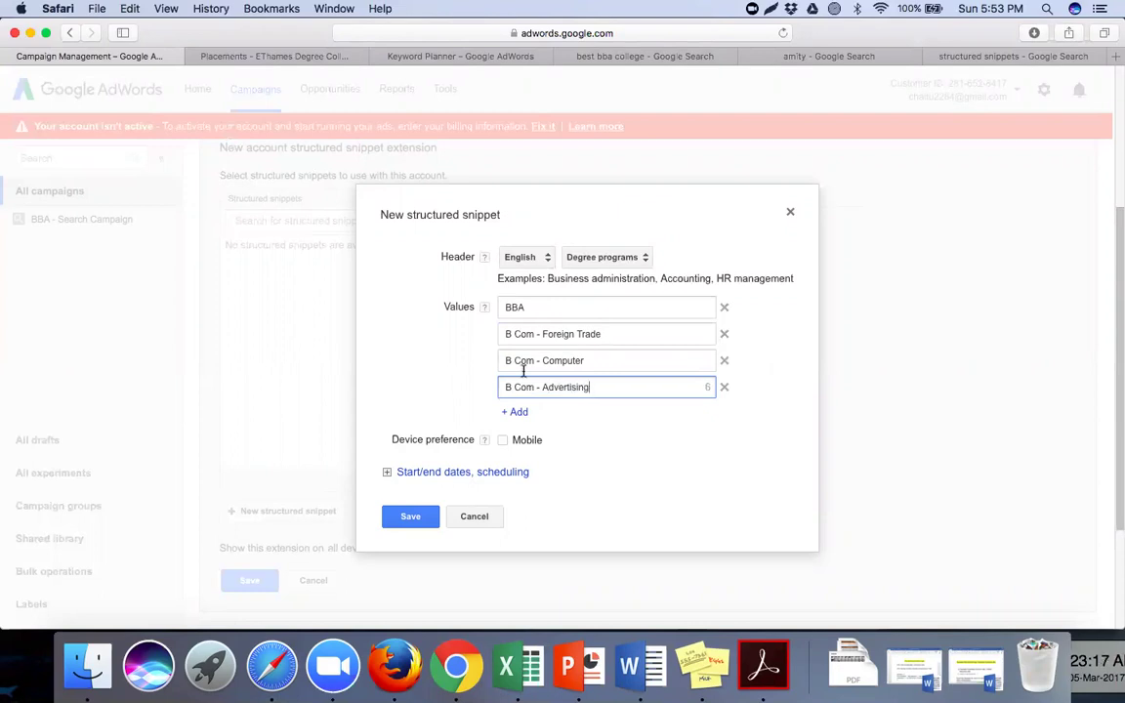
{"action": "left_click", "coordinate": [420, 56]}
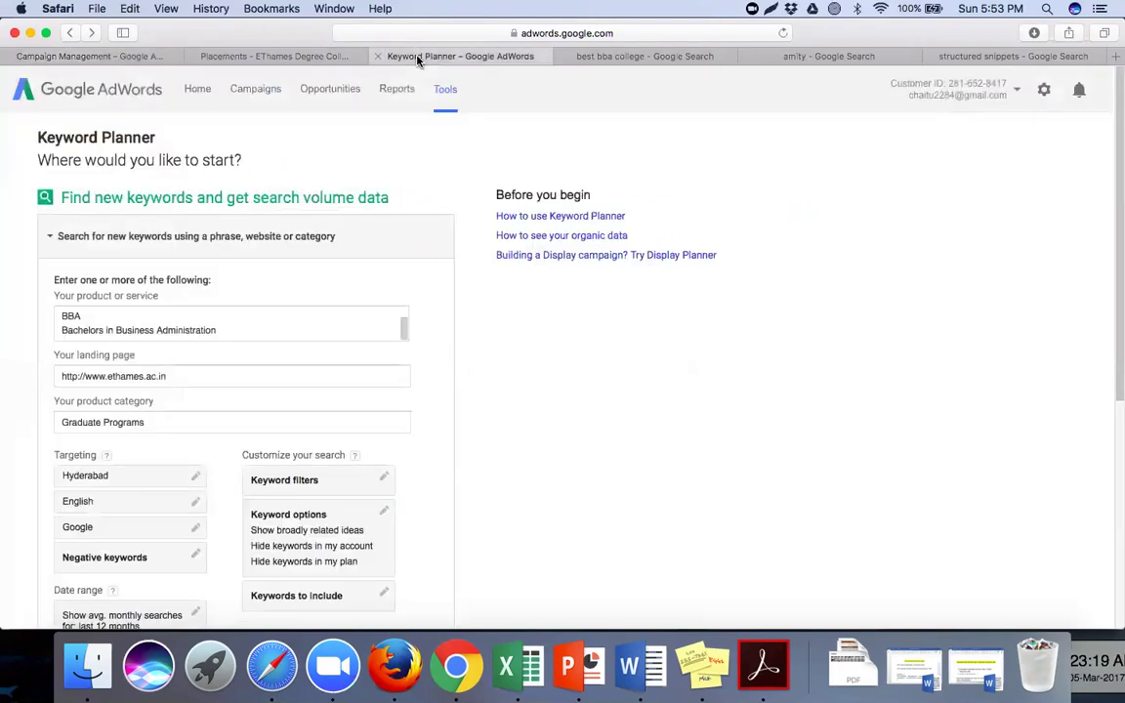
{"action": "left_click", "coordinate": [293, 55]}
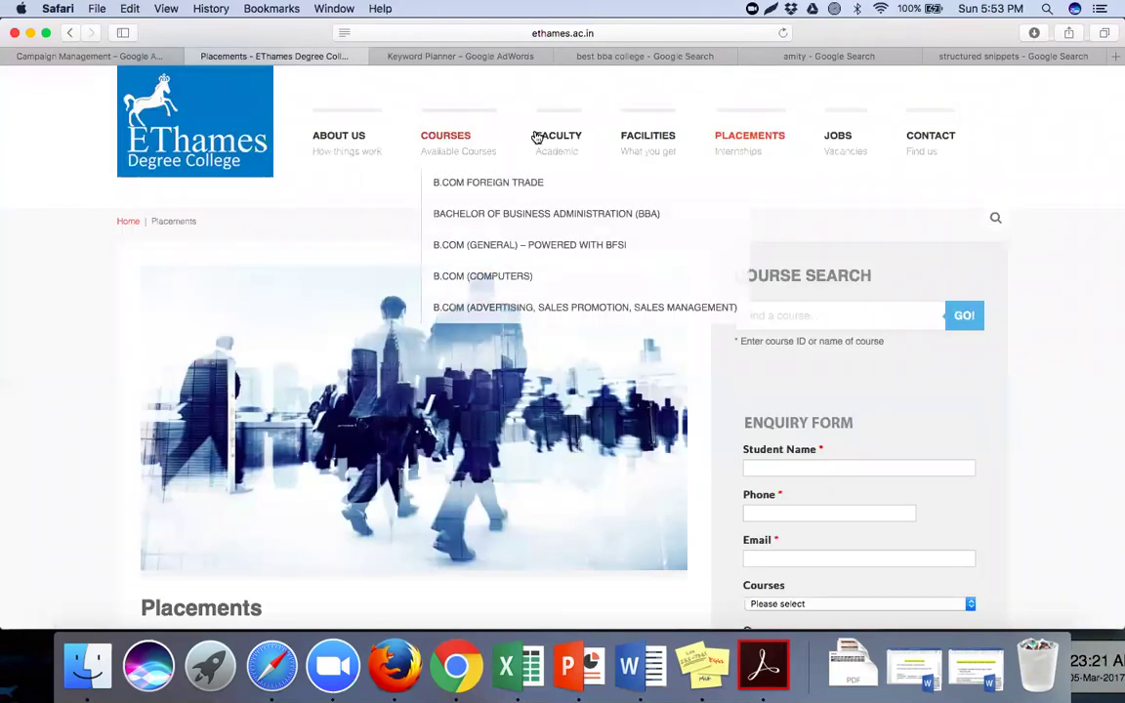
{"action": "mouse_move", "coordinate": [454, 145]}
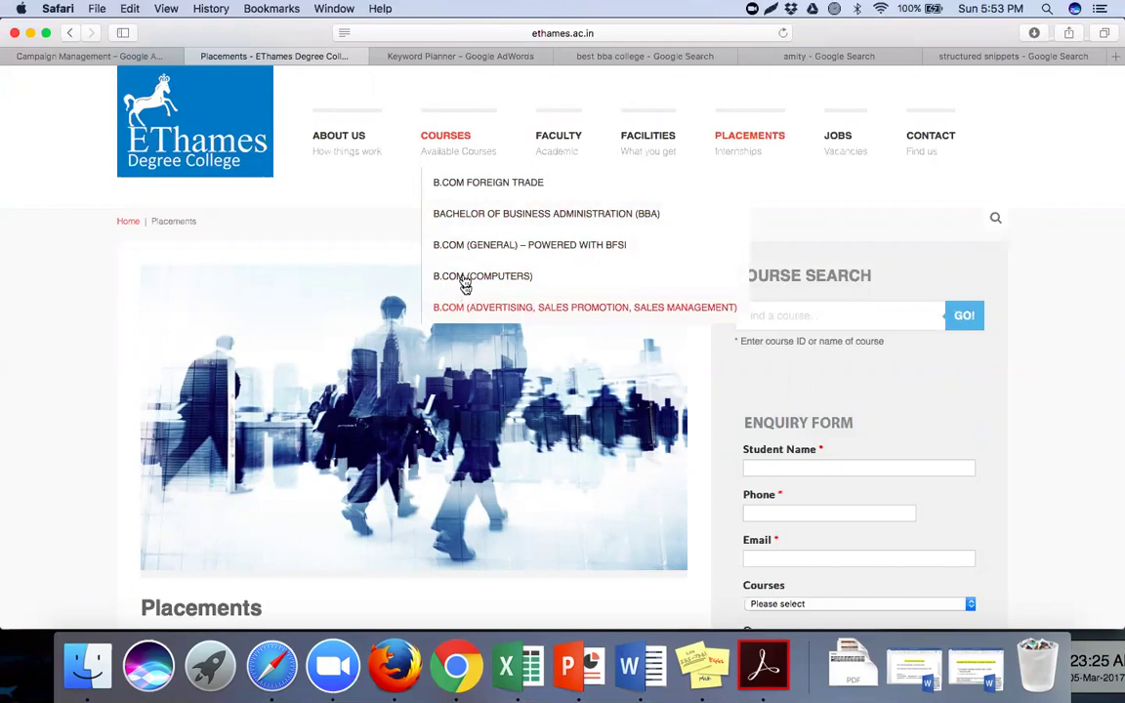
{"action": "left_click", "coordinate": [99, 56]}
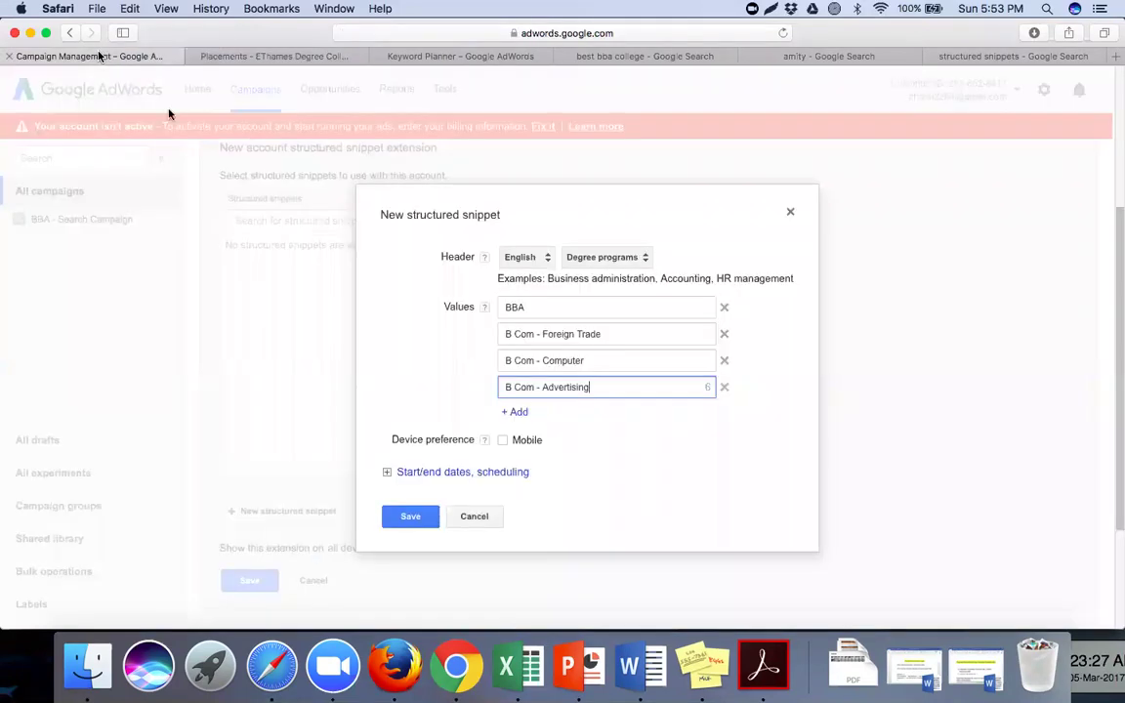
Add a fifth value for General, set the snippet to mobile, and save it
{"action": "left_click", "coordinate": [520, 415]}
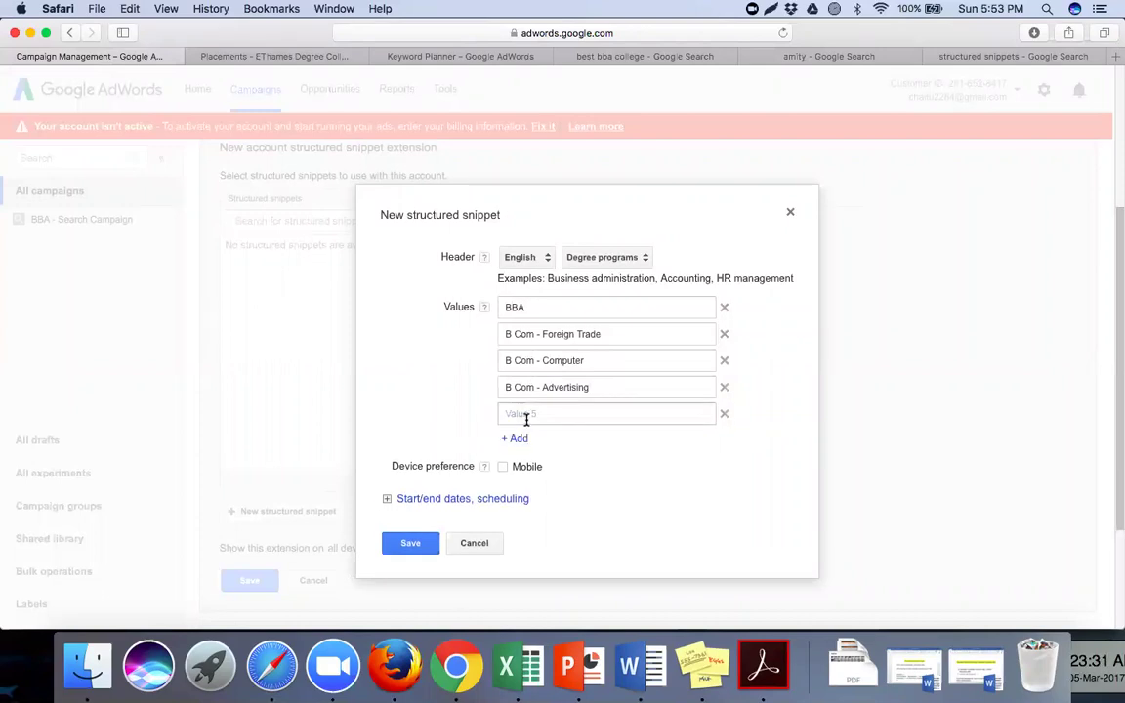
{"action": "type", "text": "B - Com "}
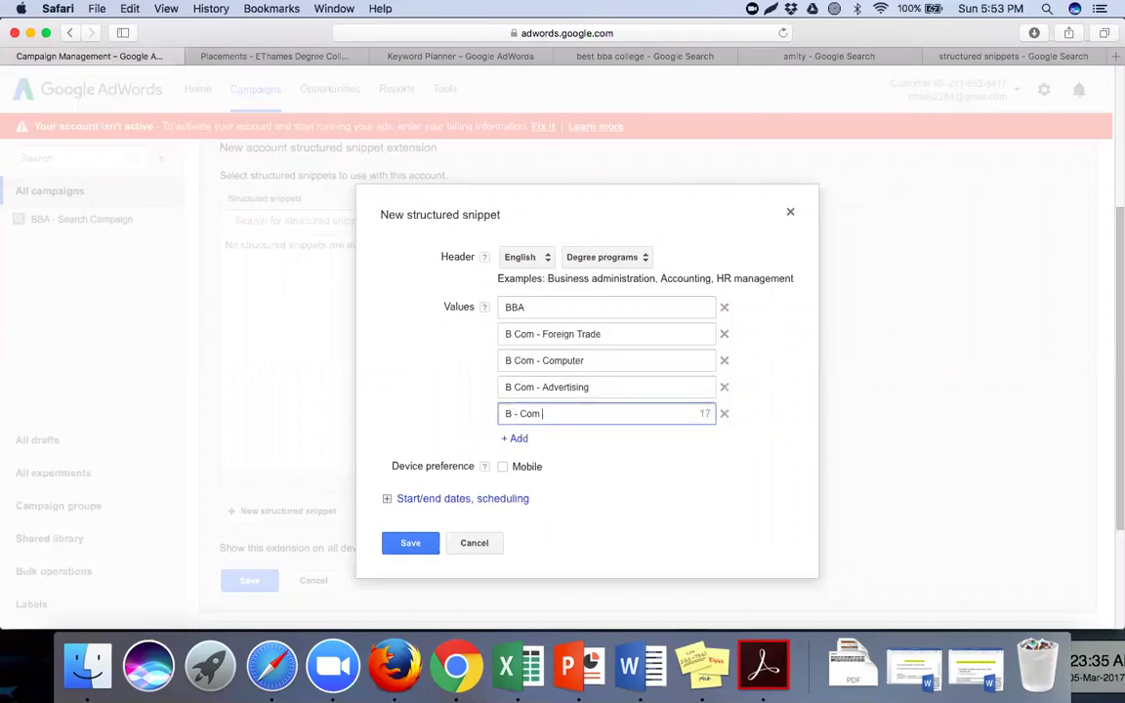
{"action": "type", "text": "General"}
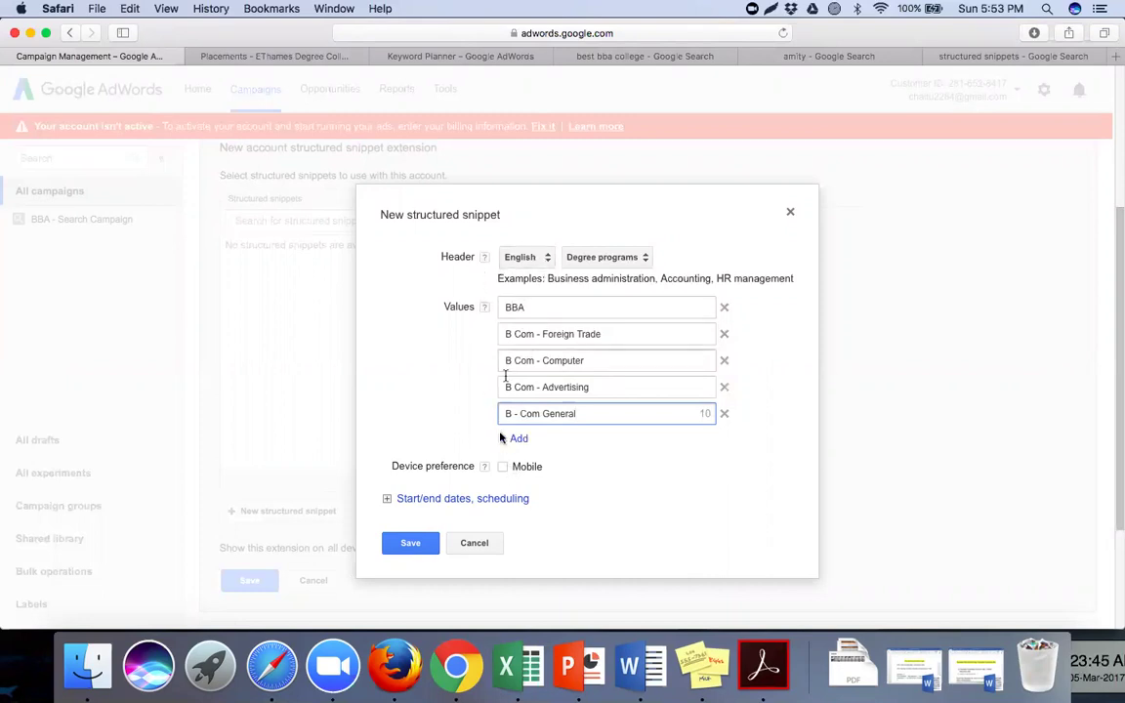
{"action": "left_click", "coordinate": [502, 467]}
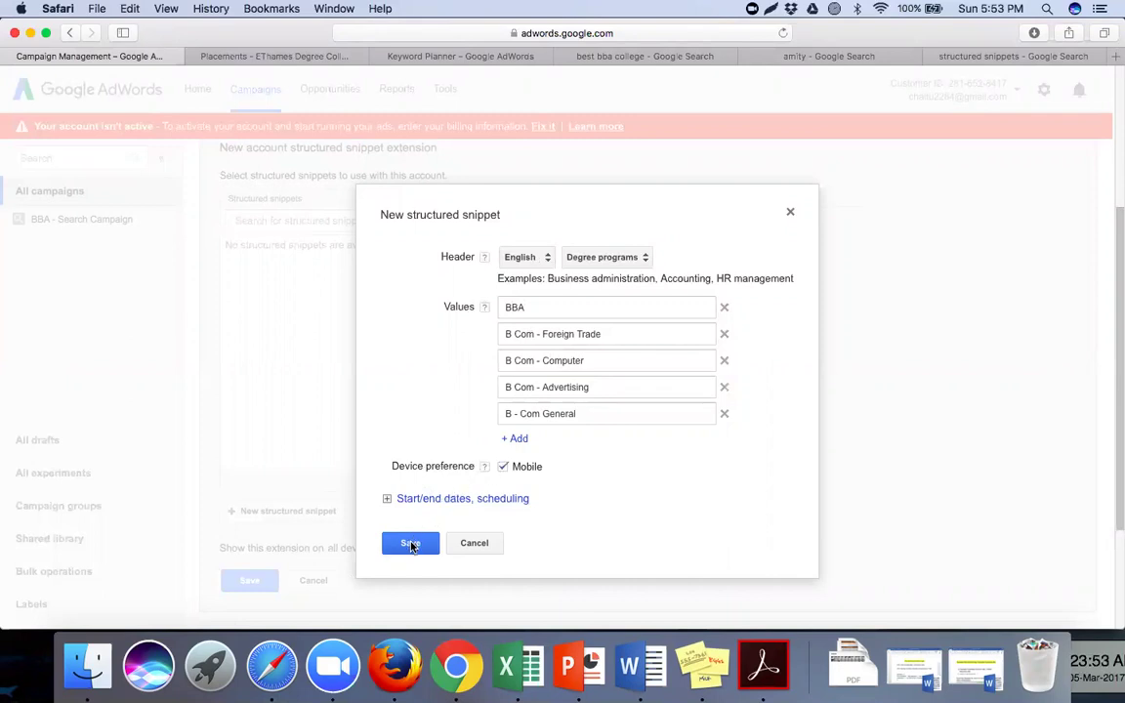
{"action": "left_click", "coordinate": [411, 546]}
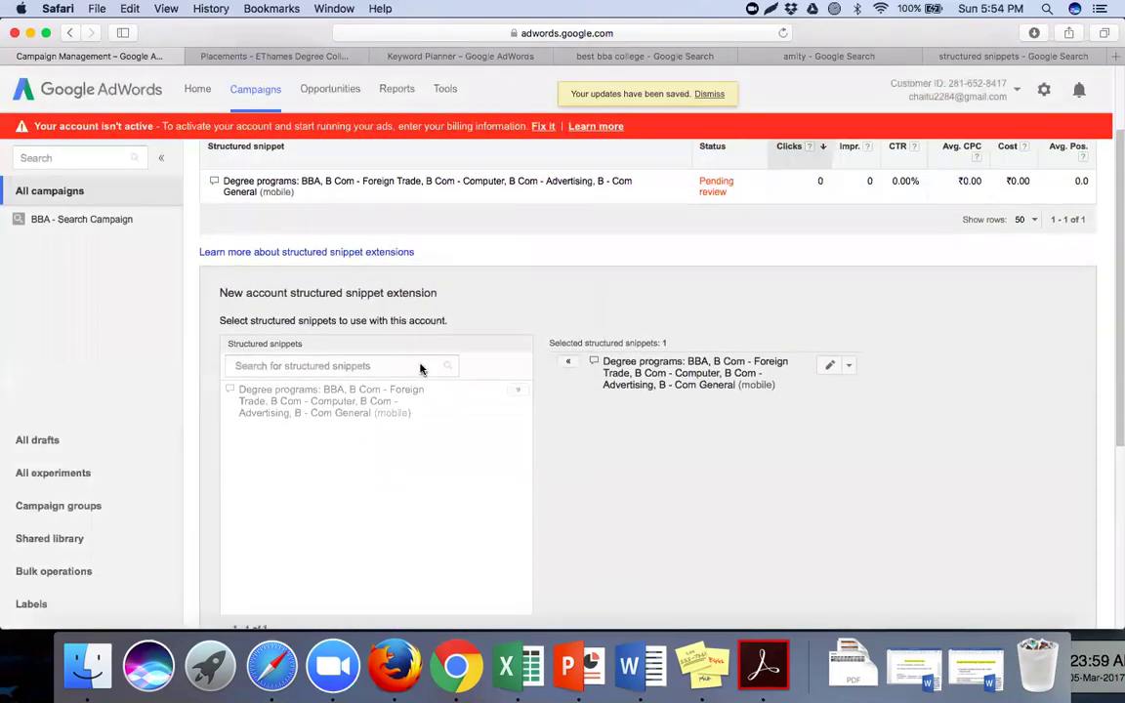
Scroll up to the 'View: Structured snippet extensions' dropdown and open the extension type choices
{"action": "scroll", "coordinate": [421, 368], "scroll_direction": "up", "scroll_amount": 3}
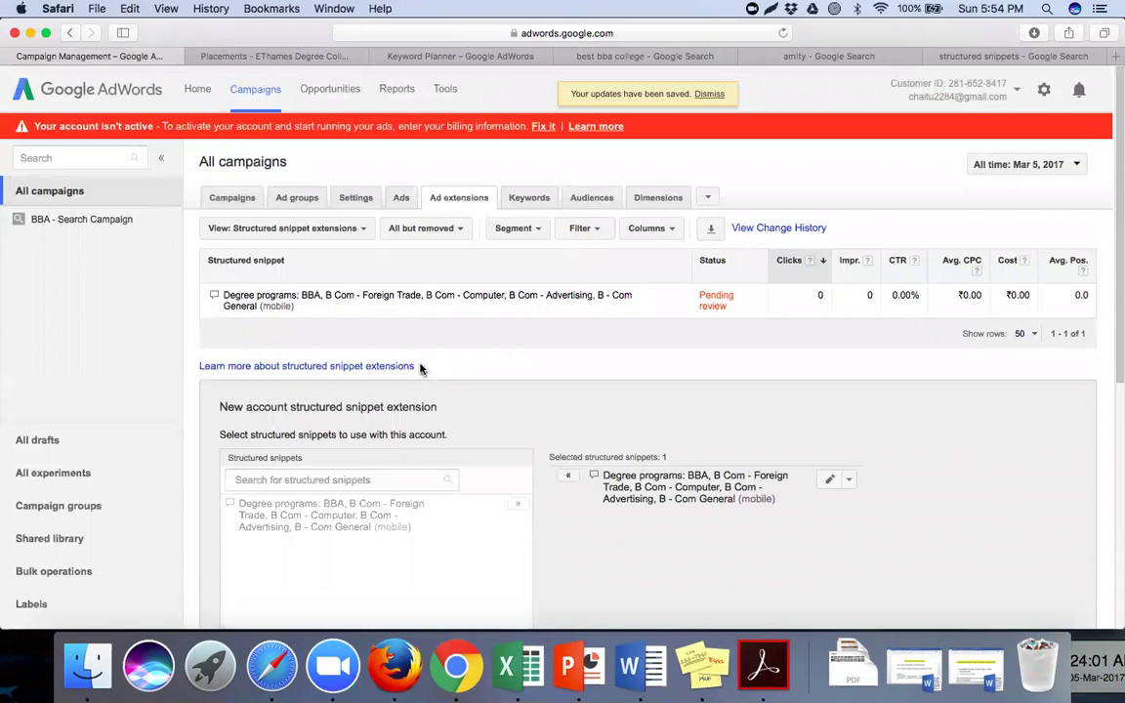
{"action": "left_click", "coordinate": [357, 229]}
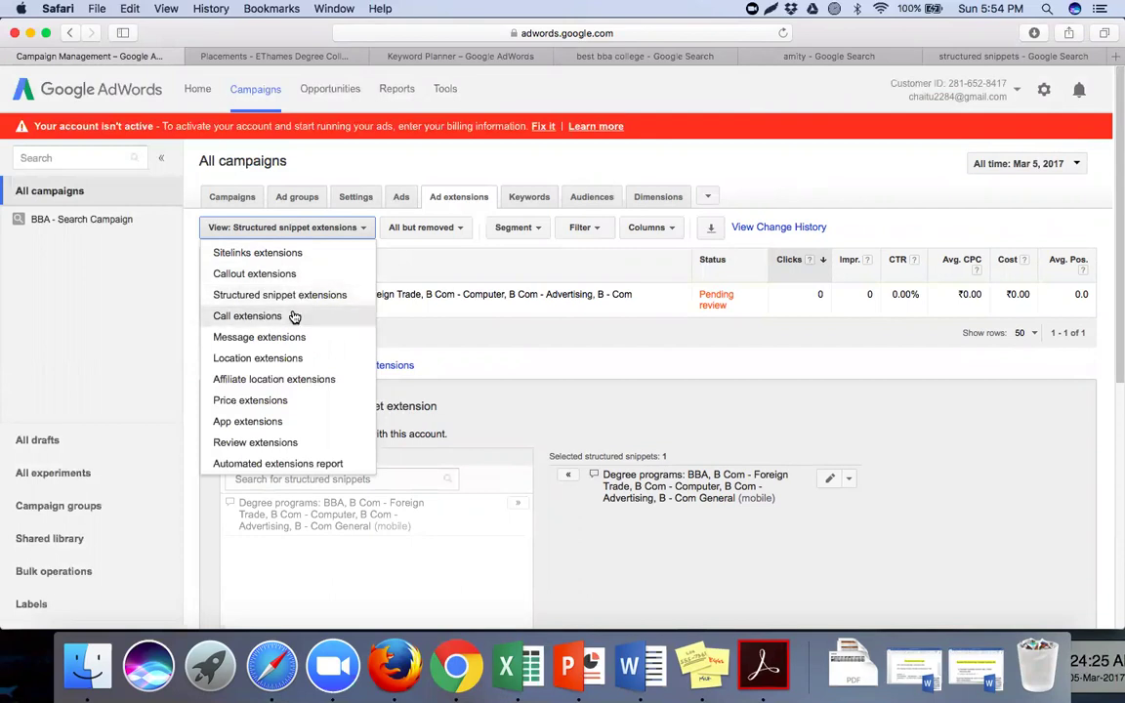
Switch to call extensions and start a new call extension for BBA - Search Campaign
{"action": "left_click", "coordinate": [294, 321]}
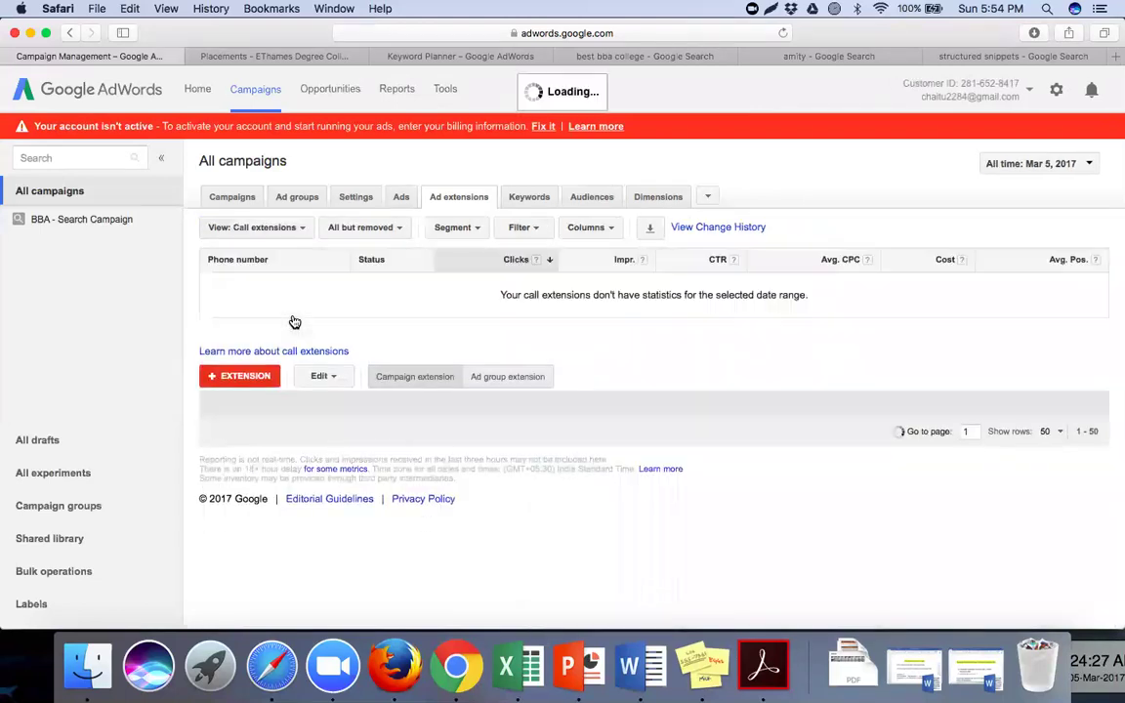
{"action": "left_click", "coordinate": [244, 375]}
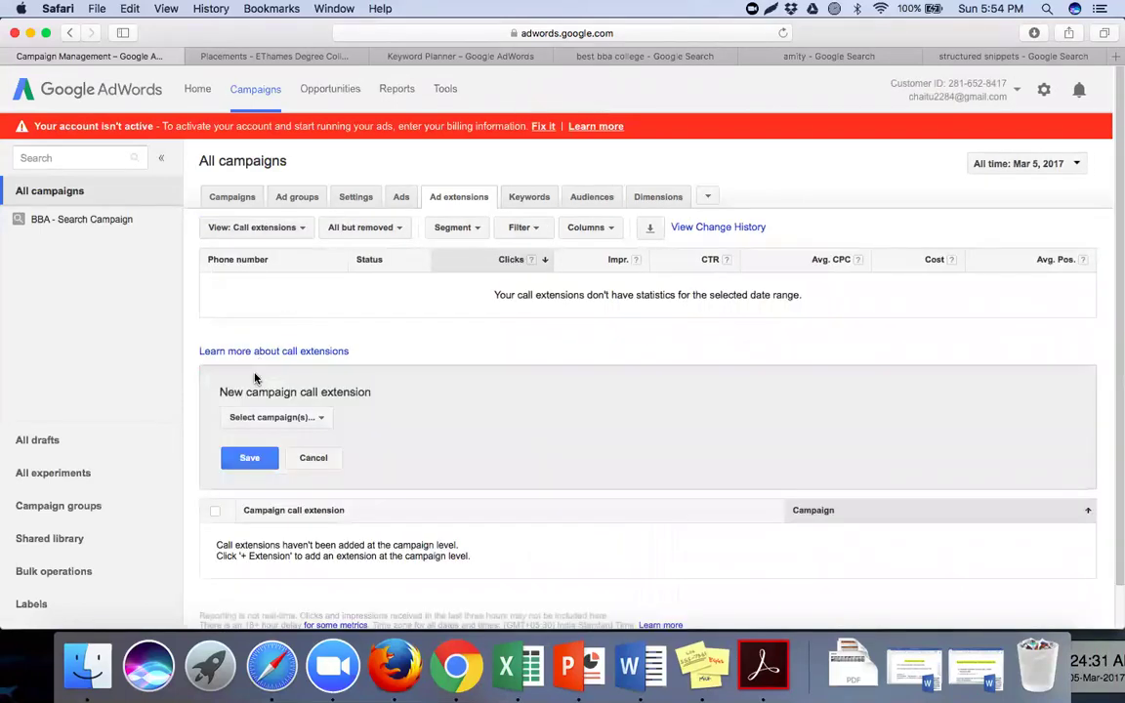
{"action": "left_click", "coordinate": [320, 418]}
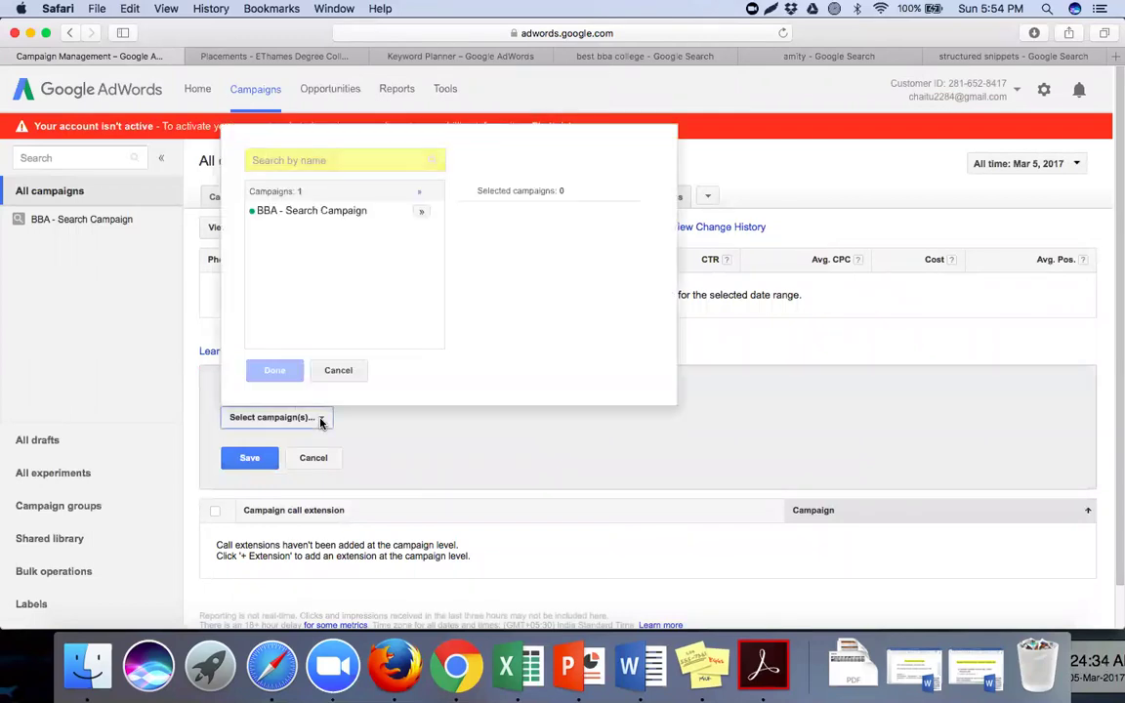
{"action": "left_click", "coordinate": [315, 219]}
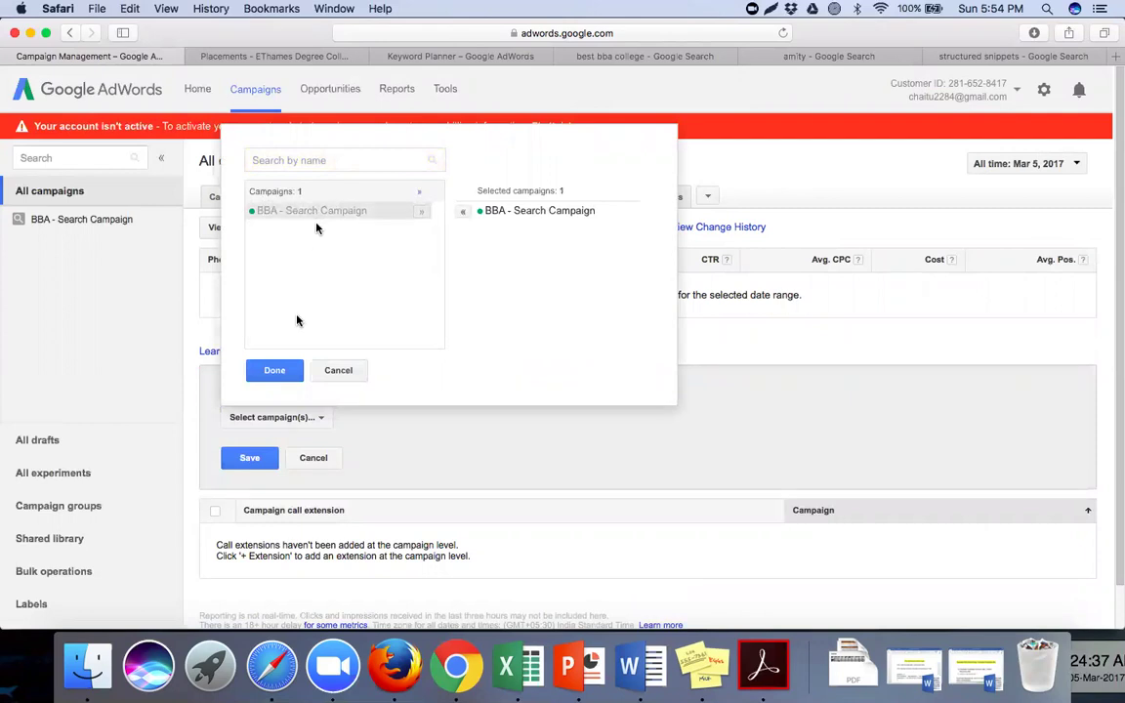
{"action": "left_click", "coordinate": [277, 371]}
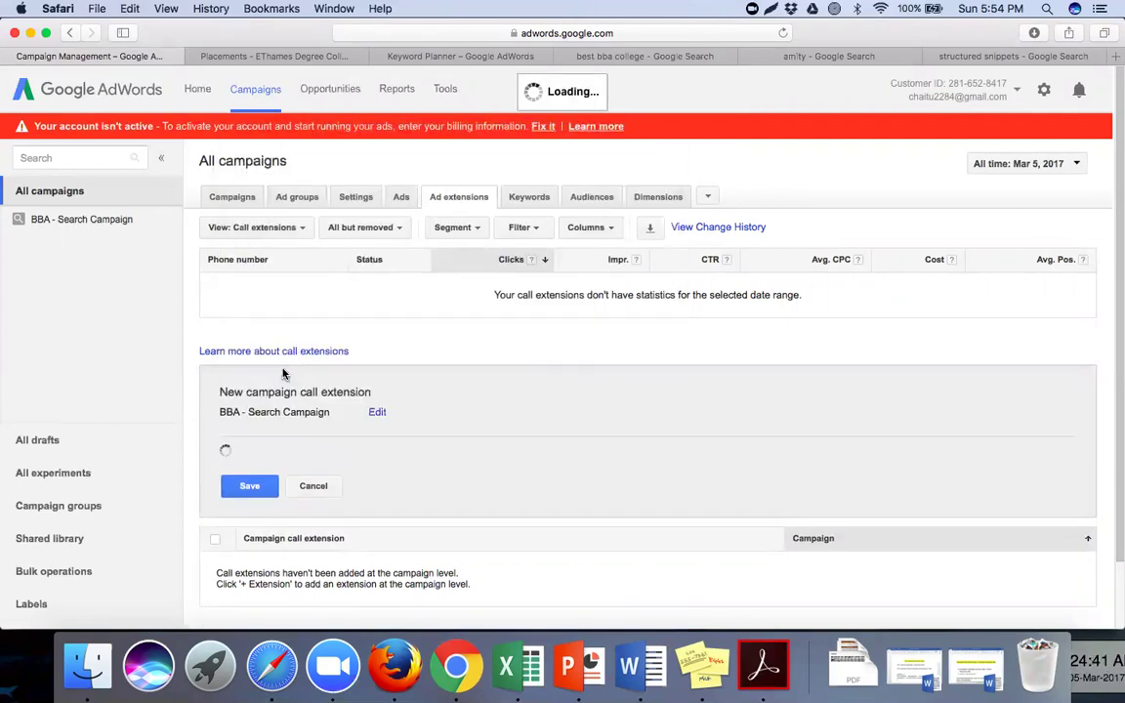
Add a new phone number with India as its country, ready for the number
{"action": "scroll", "coordinate": [430, 372], "scroll_direction": "down", "scroll_amount": 3}
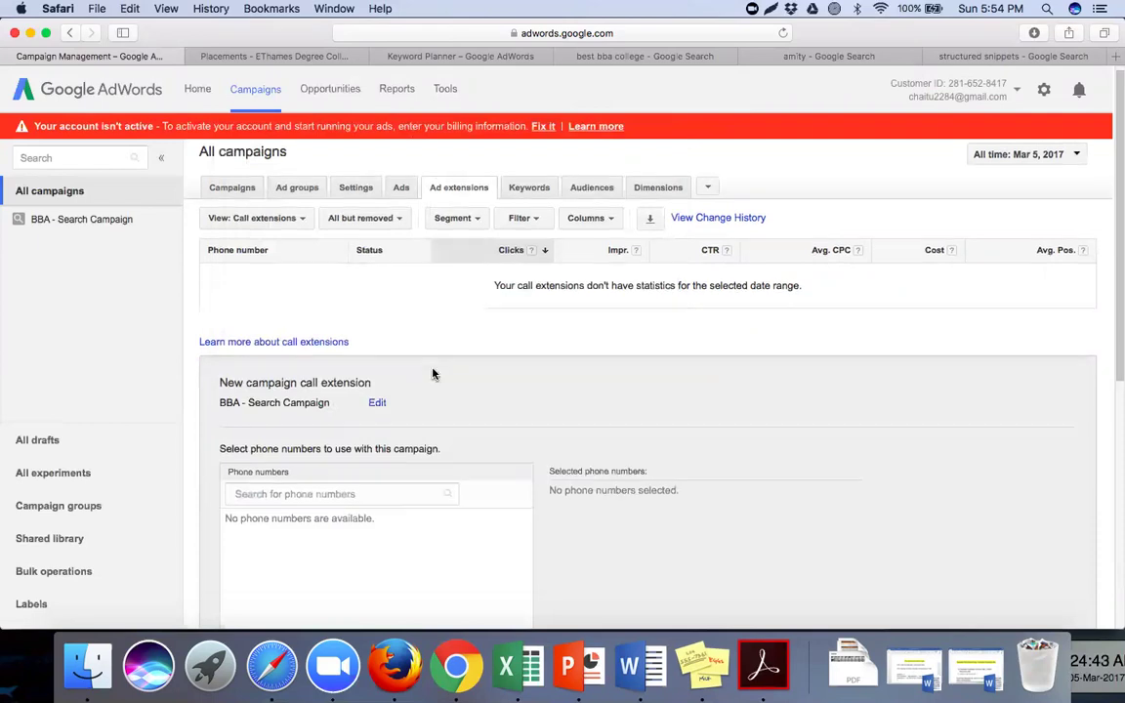
{"action": "scroll", "coordinate": [433, 374], "scroll_direction": "down", "scroll_amount": 3}
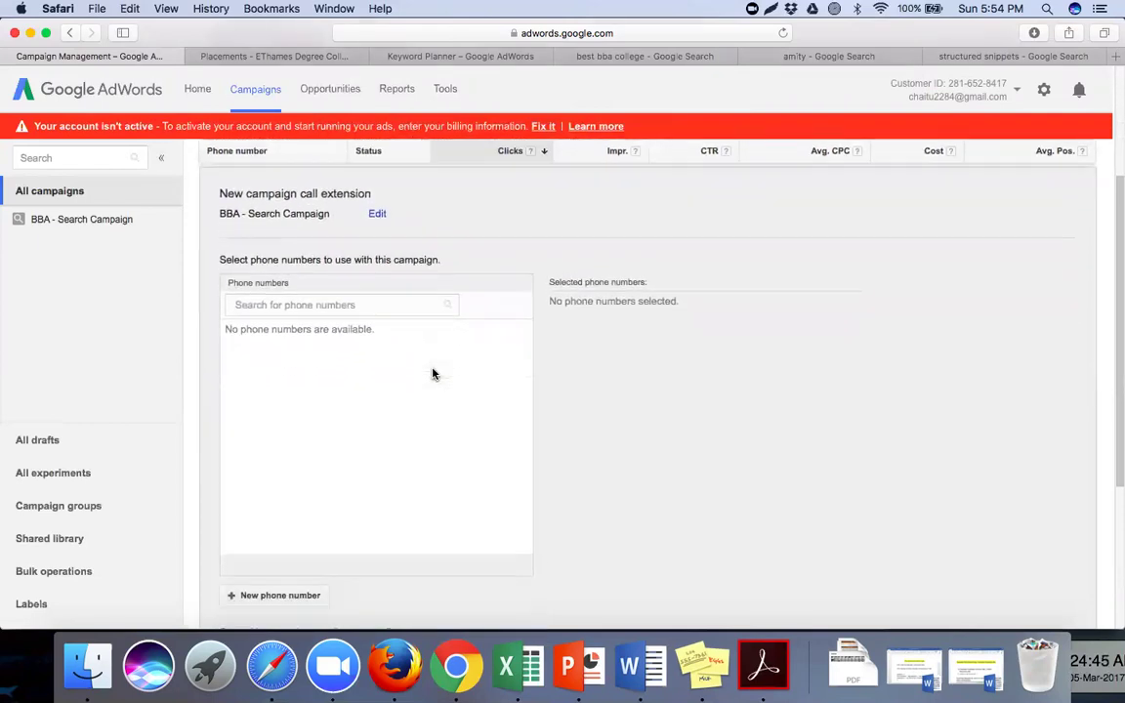
{"action": "left_click", "coordinate": [297, 532]}
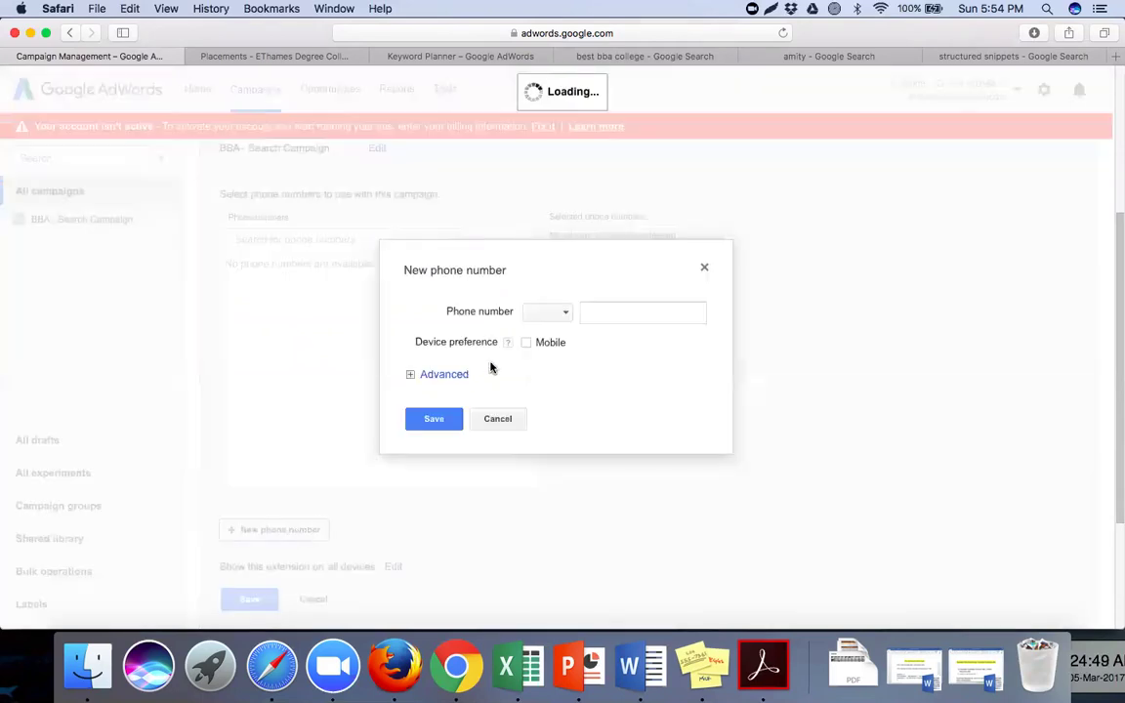
{"action": "left_click", "coordinate": [574, 314]}
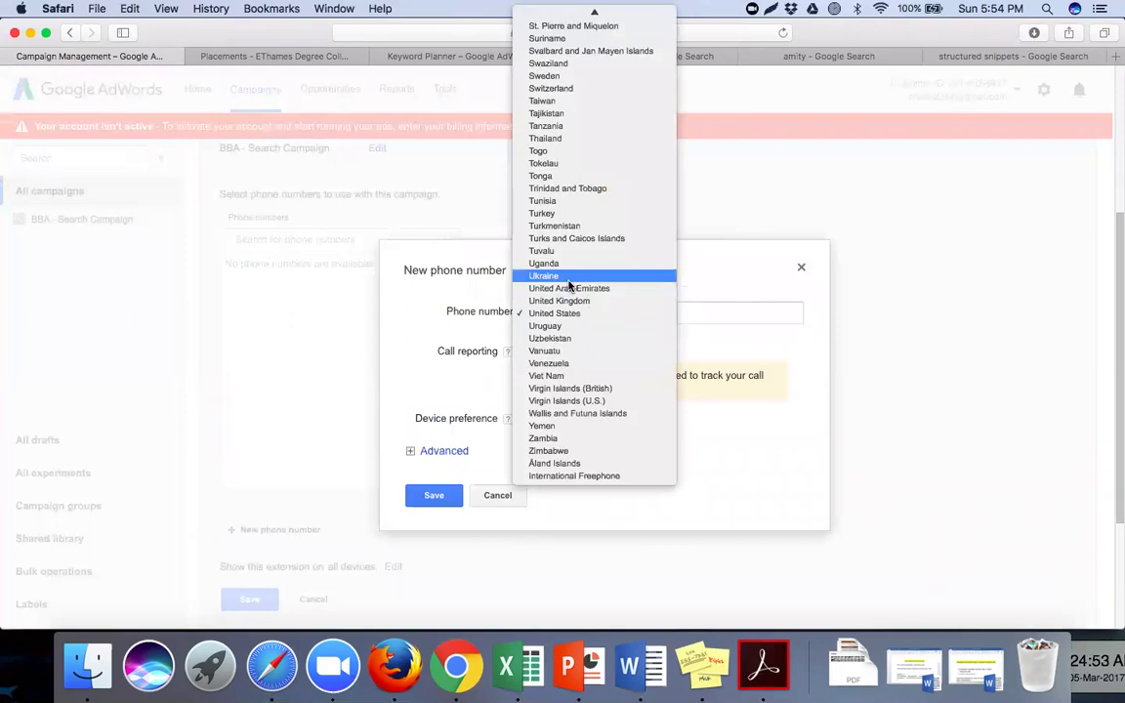
{"action": "scroll", "coordinate": [569, 284], "scroll_direction": "up", "scroll_amount": 20}
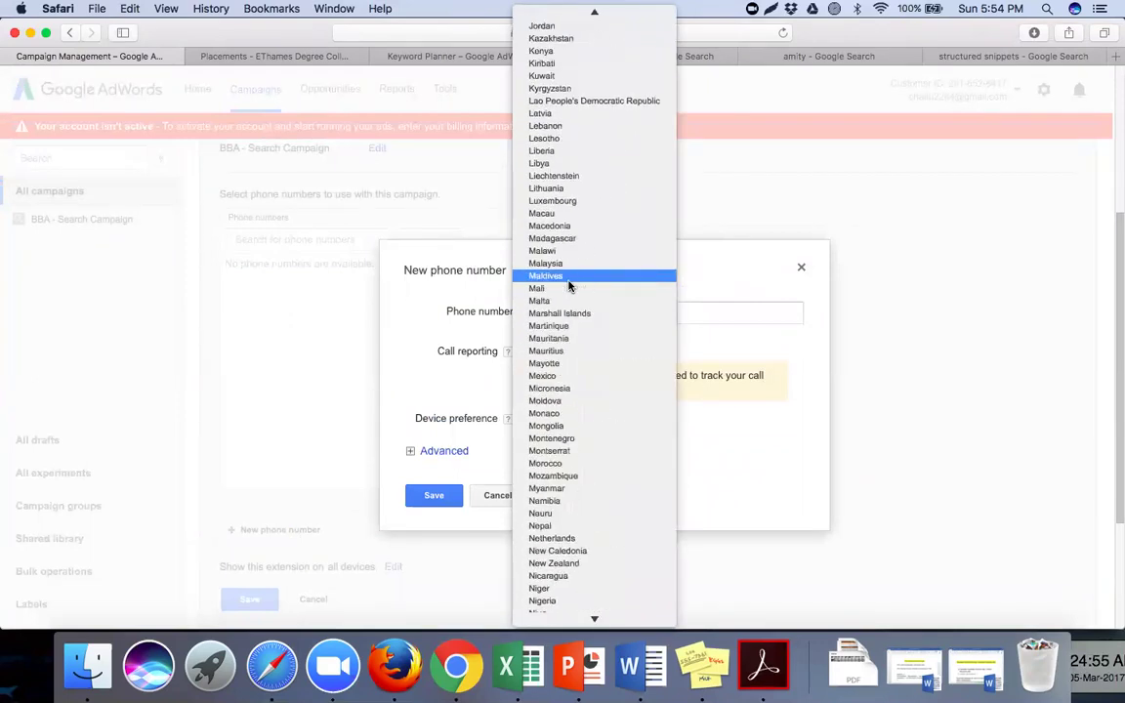
{"action": "scroll", "coordinate": [569, 284], "scroll_direction": "up", "scroll_amount": 5}
{"action": "scroll", "coordinate": [569, 284], "scroll_direction": "down", "scroll_amount": 20}
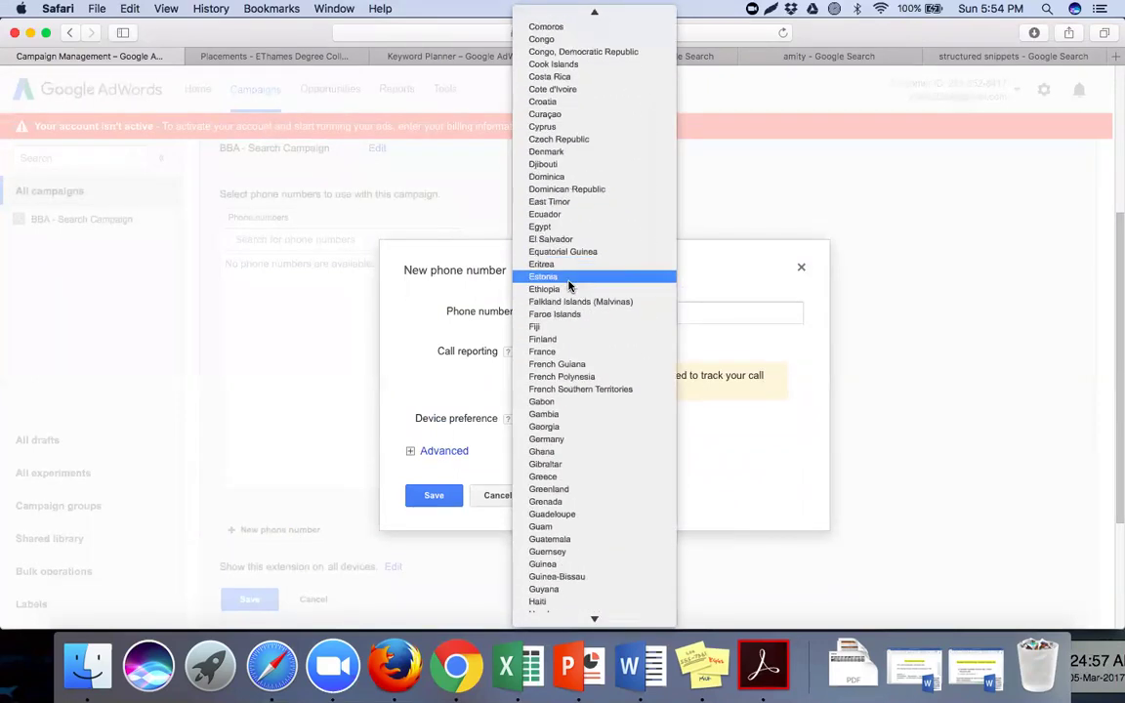
{"action": "scroll", "coordinate": [569, 285], "scroll_direction": "down", "scroll_amount": 20}
{"action": "scroll", "coordinate": [569, 284], "scroll_direction": "up", "scroll_amount": 3}
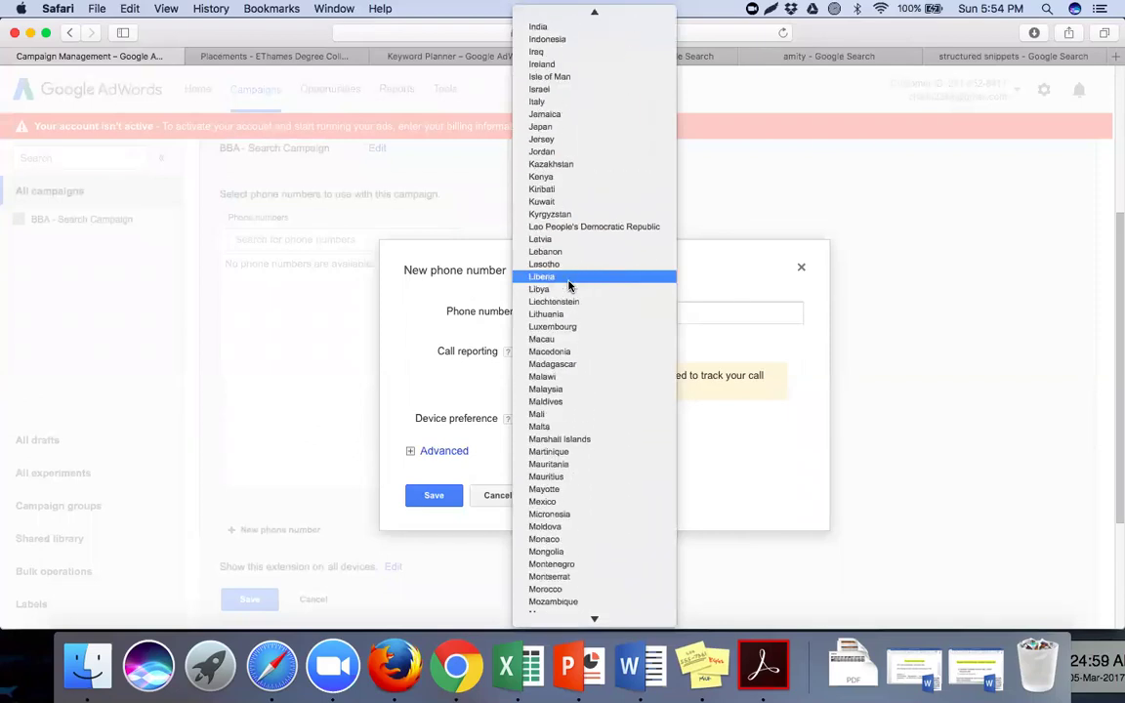
{"action": "scroll", "coordinate": [569, 44], "scroll_direction": "up", "scroll_amount": 3}
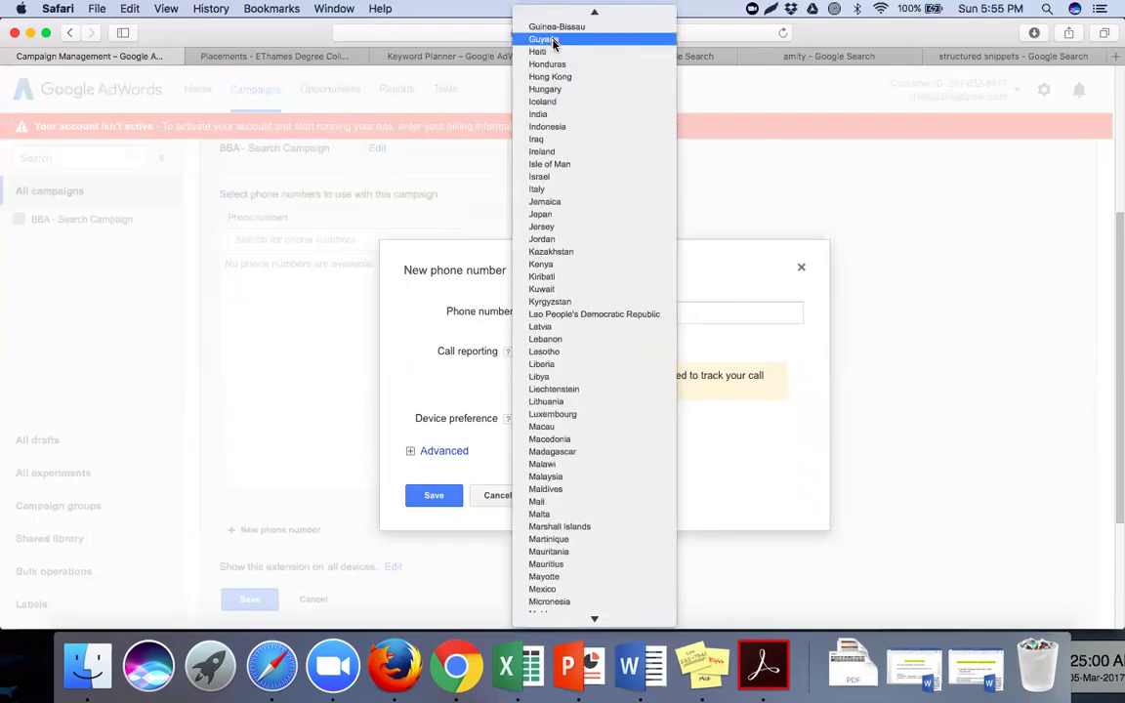
{"action": "left_click", "coordinate": [567, 115]}
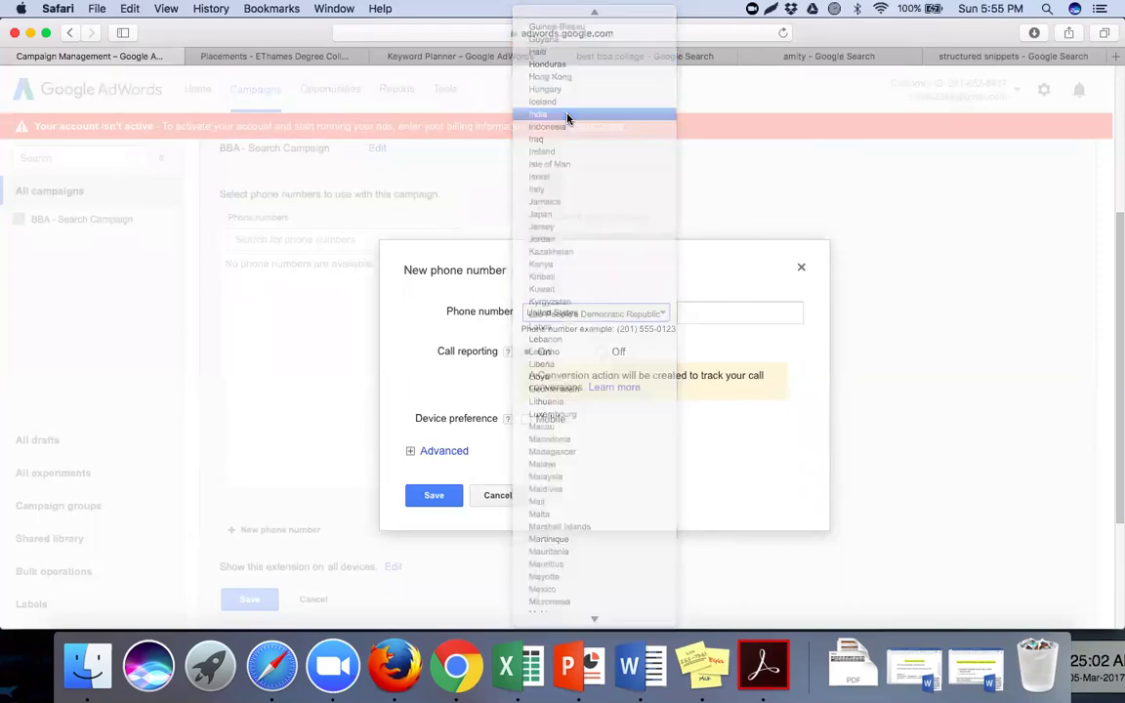
{"action": "left_click", "coordinate": [718, 319]}
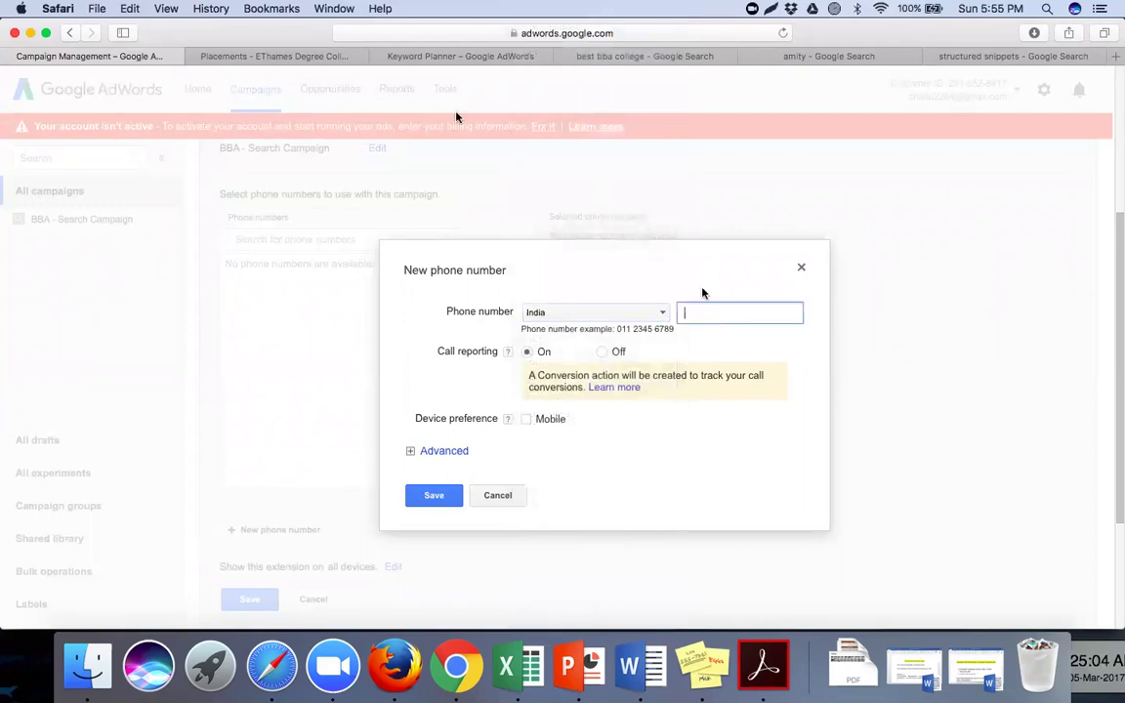
Find the college's phone number on the EThames contact page
{"action": "left_click", "coordinate": [259, 58]}
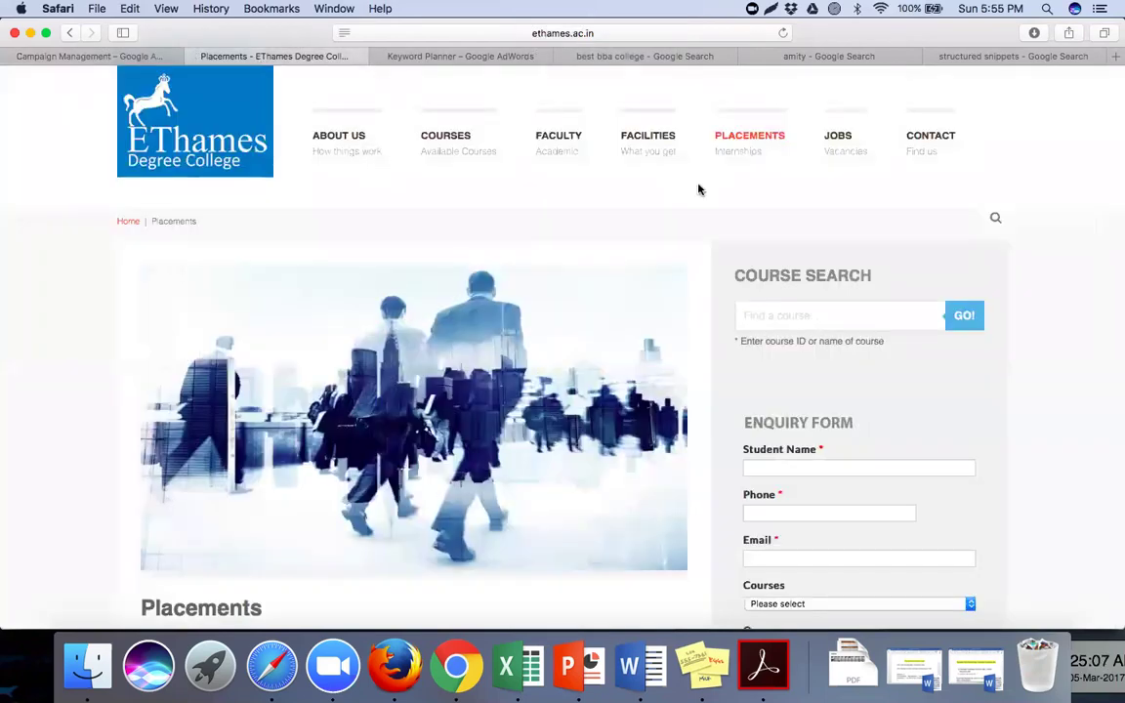
{"action": "scroll", "coordinate": [698, 188], "scroll_direction": "down", "scroll_amount": 3}
{"action": "scroll", "coordinate": [698, 188], "scroll_direction": "down", "scroll_amount": 5}
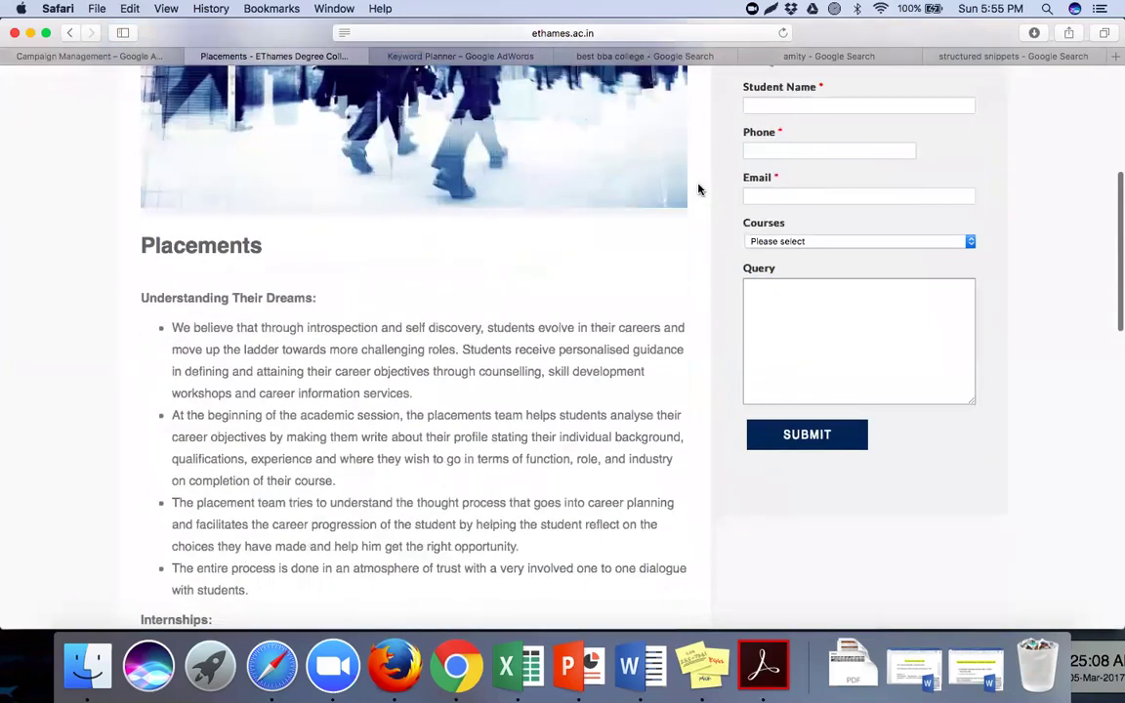
{"action": "scroll", "coordinate": [698, 189], "scroll_direction": "up", "scroll_amount": 8}
{"action": "left_click", "coordinate": [937, 138]}
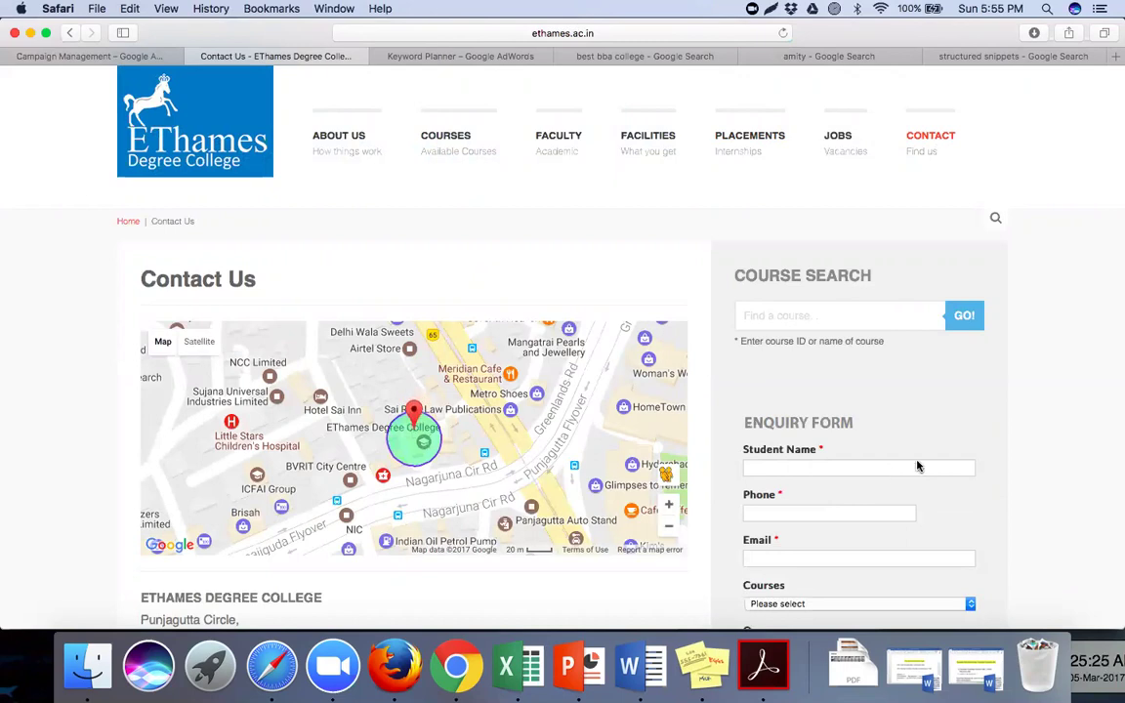
{"action": "scroll", "coordinate": [534, 263], "scroll_direction": "down", "scroll_amount": 5}
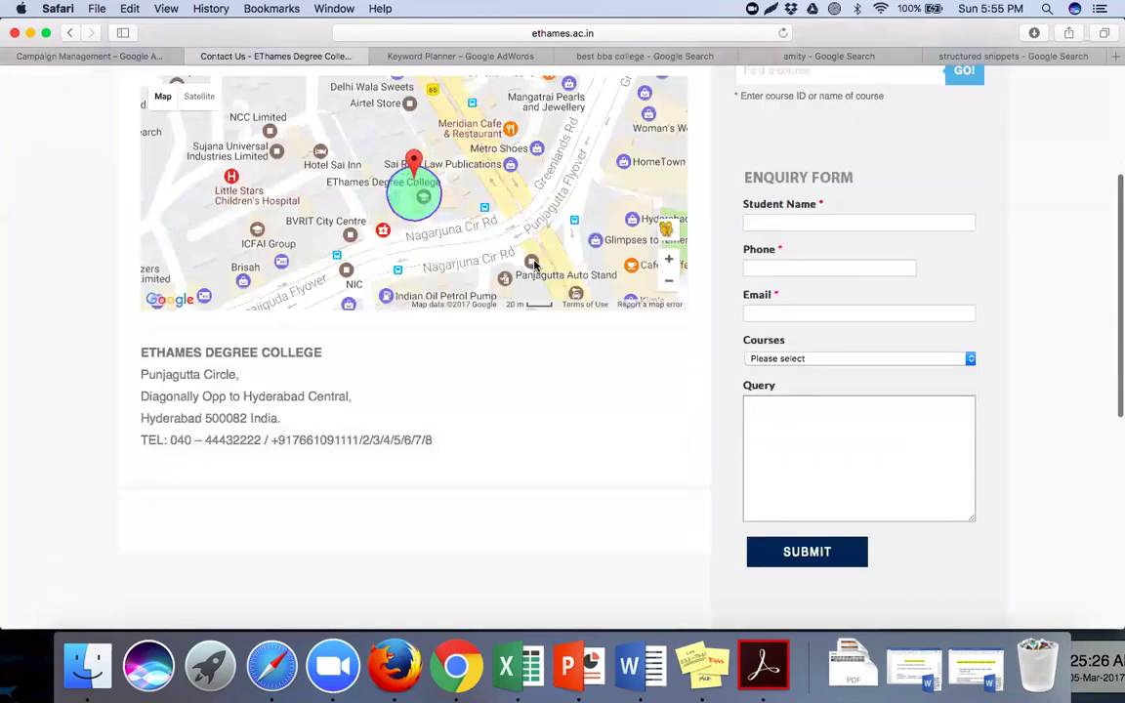
{"action": "scroll", "coordinate": [534, 264], "scroll_direction": "down", "scroll_amount": 5}
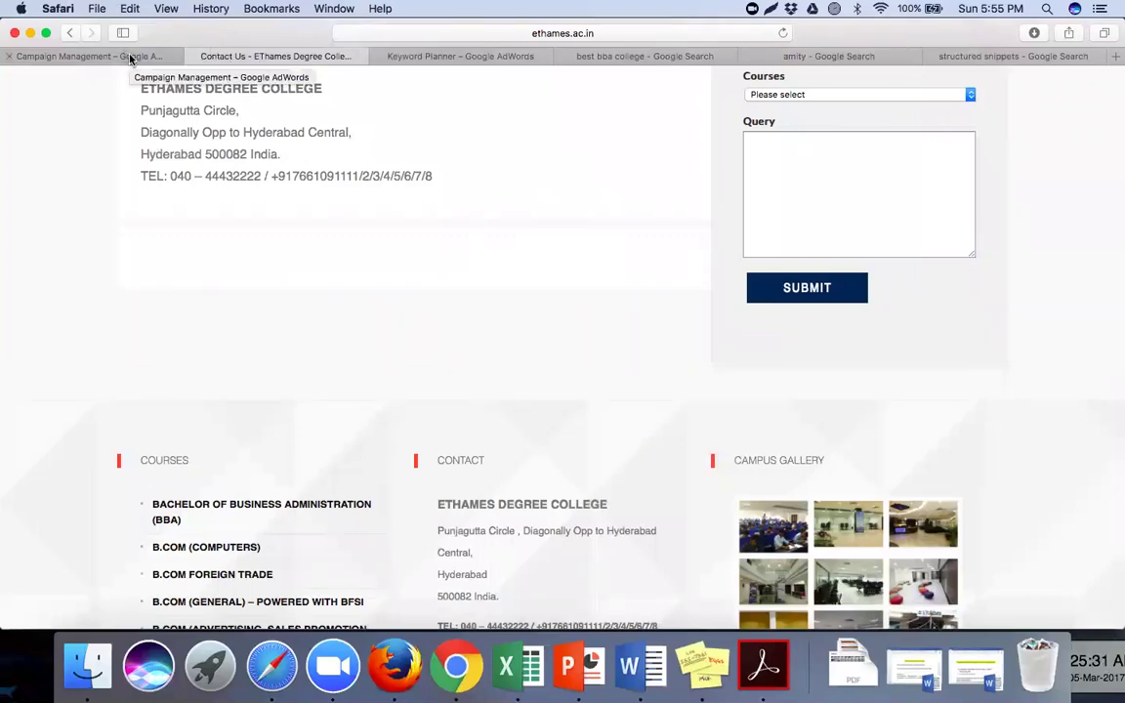
Paste the number, mark it mobile-preferred, and save the call extension for BBA - Search Campaign
{"action": "left_click", "coordinate": [130, 58]}
{"action": "key", "text": "super+v"}
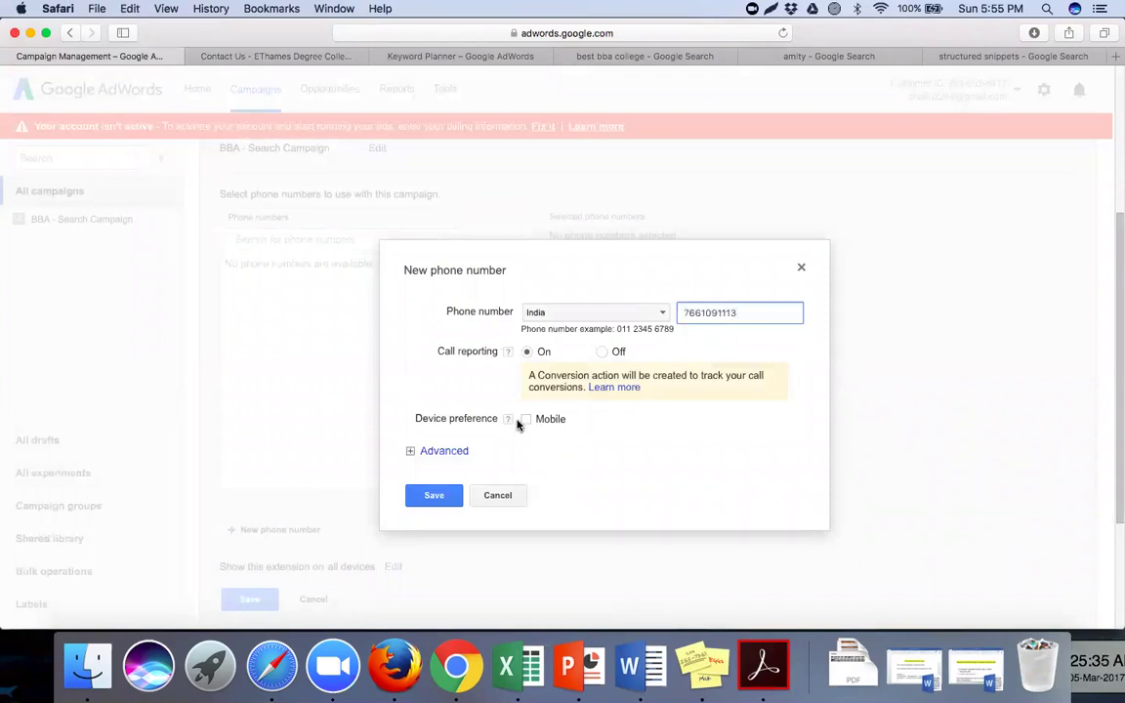
{"action": "left_click", "coordinate": [520, 422]}
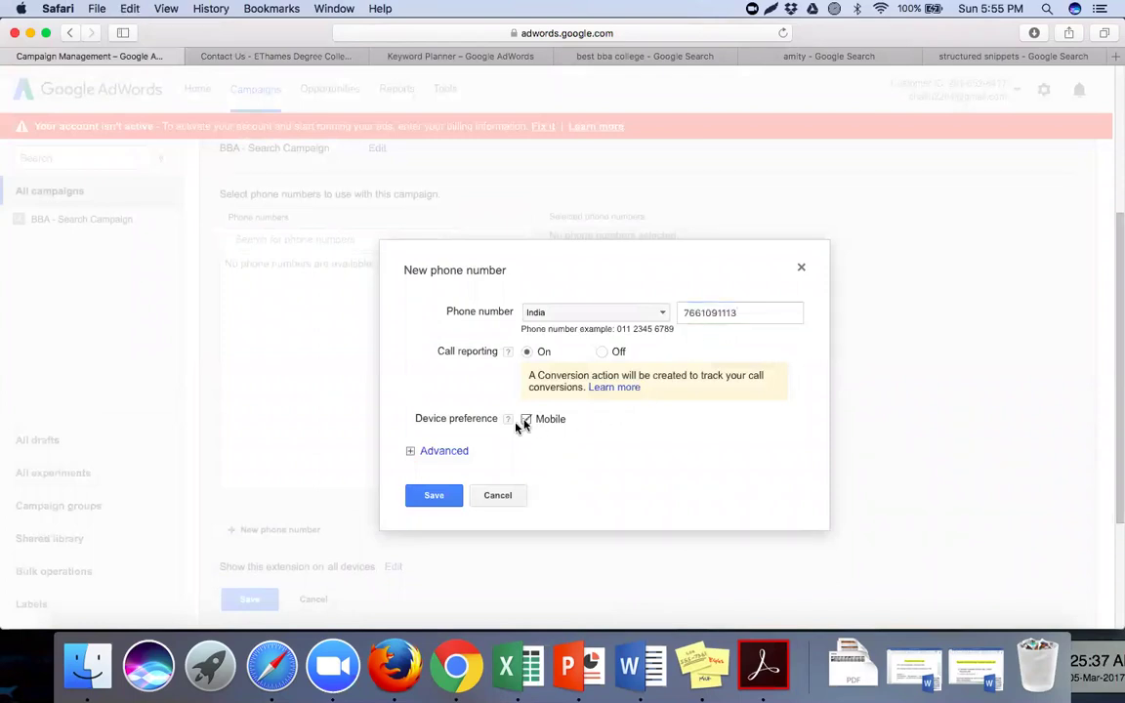
{"action": "left_click", "coordinate": [455, 452]}
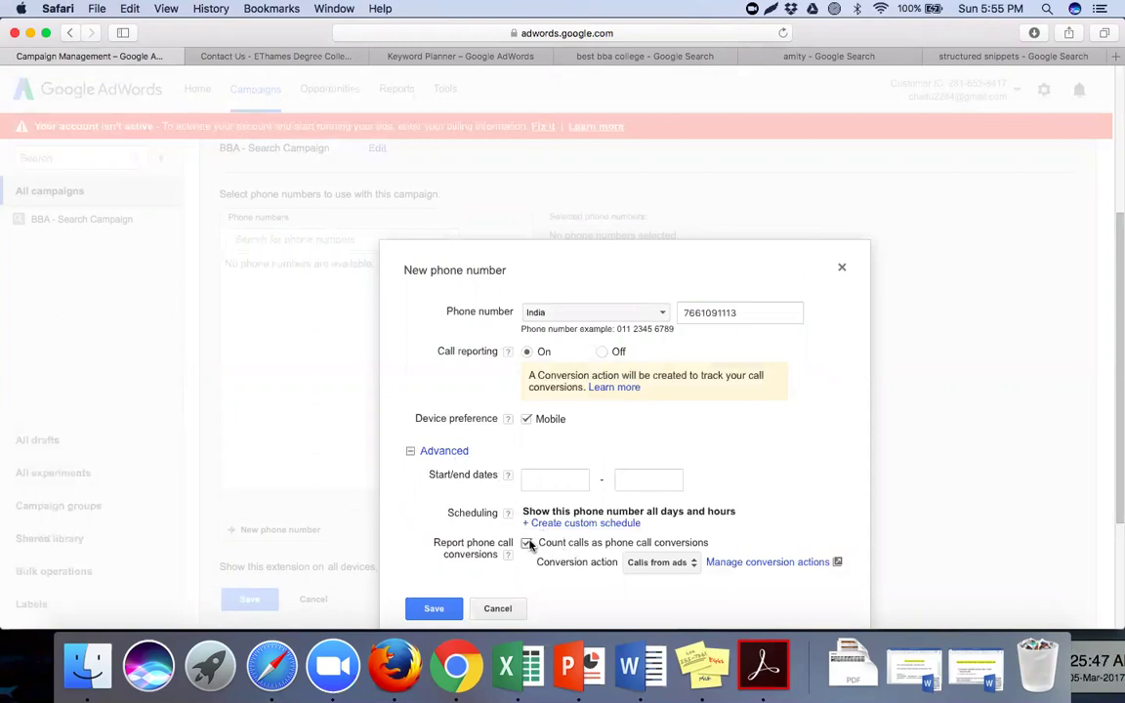
{"action": "scroll", "coordinate": [528, 545], "scroll_direction": "down", "scroll_amount": 3}
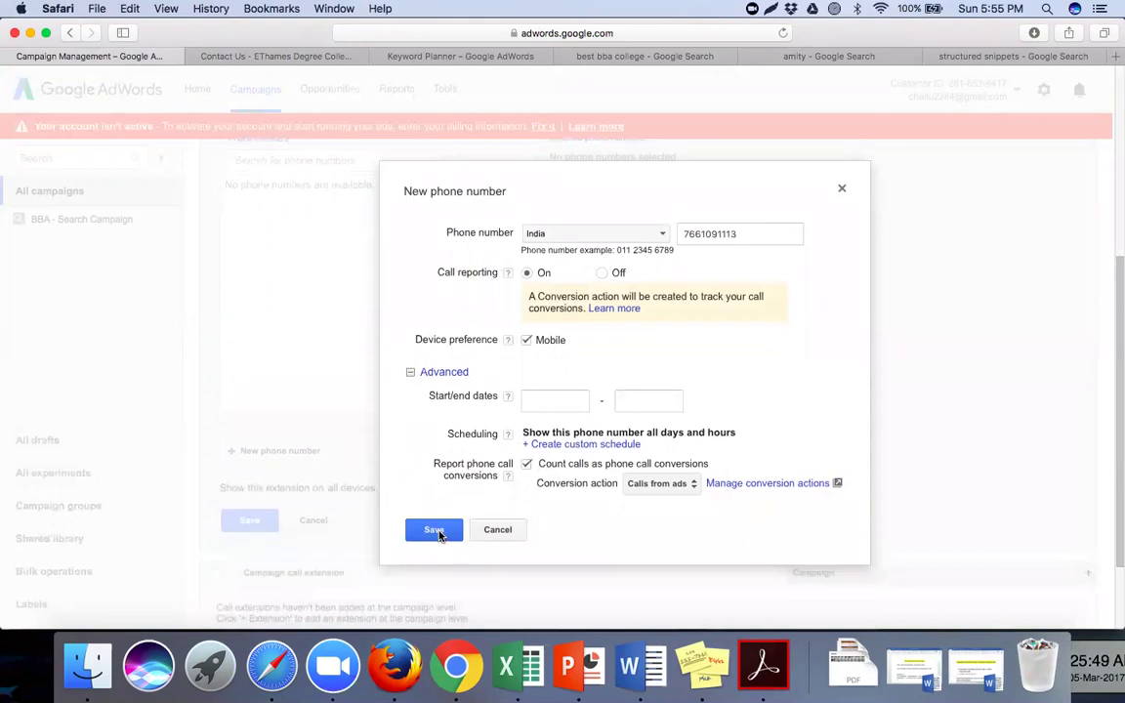
{"action": "left_click", "coordinate": [437, 533]}
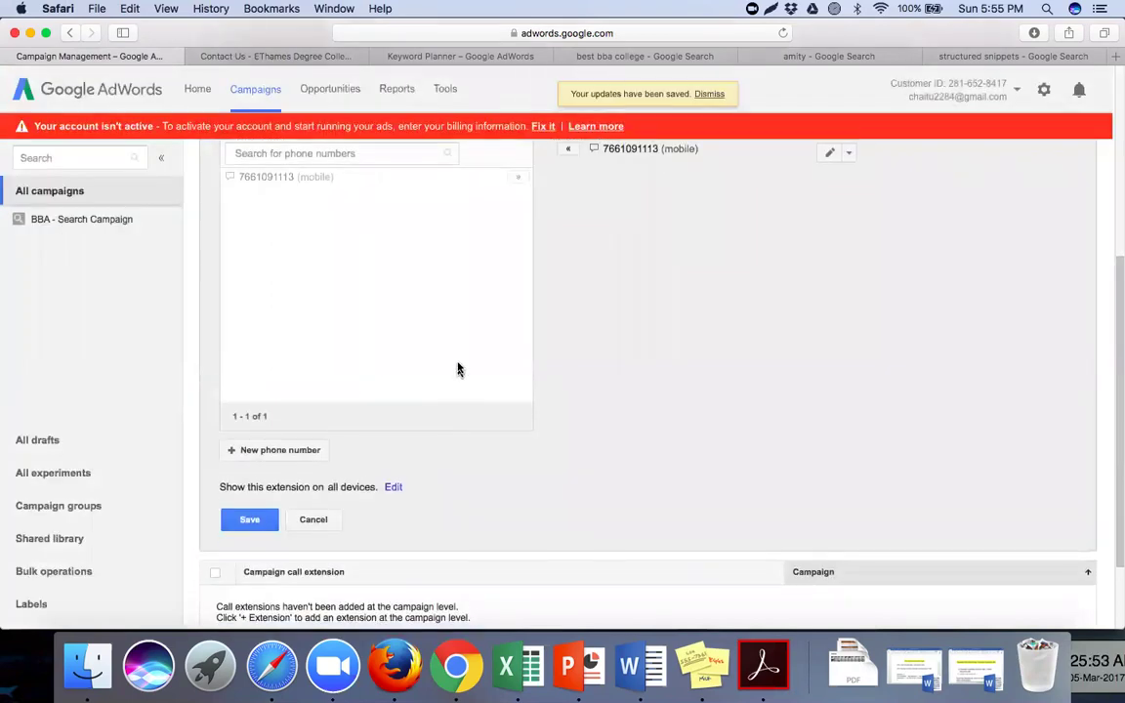
{"action": "scroll", "coordinate": [458, 367], "scroll_direction": "up", "scroll_amount": 3}
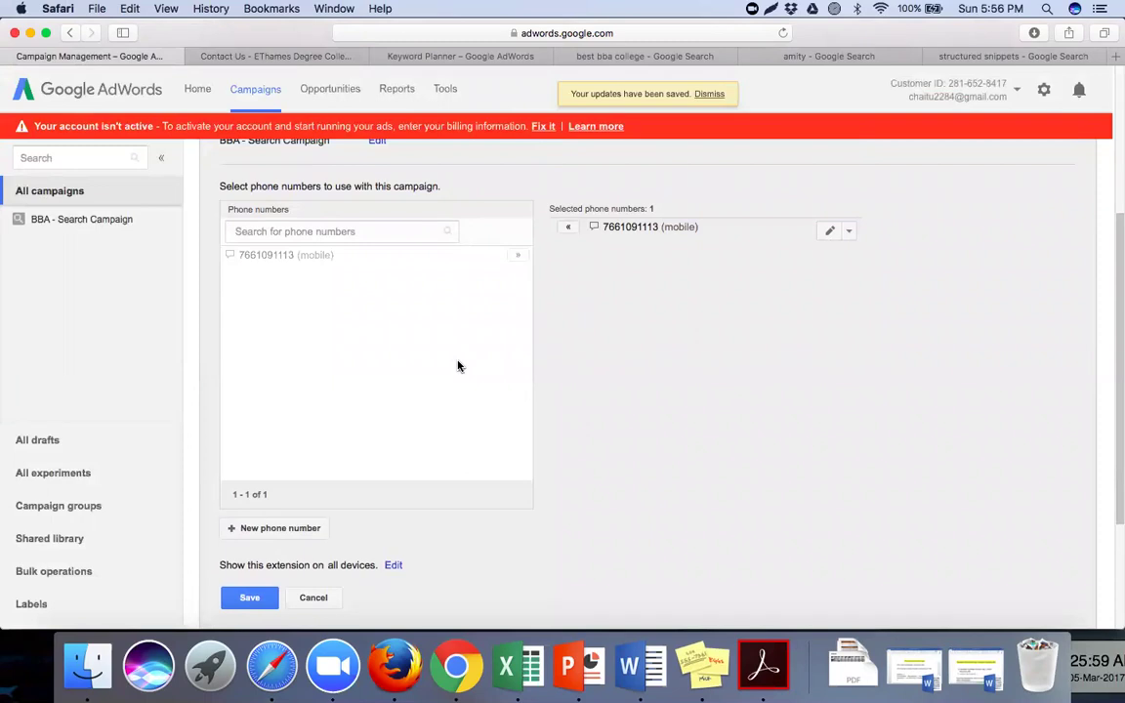
{"action": "scroll", "coordinate": [457, 366], "scroll_direction": "down", "scroll_amount": 2}
{"action": "left_click", "coordinate": [261, 540]}
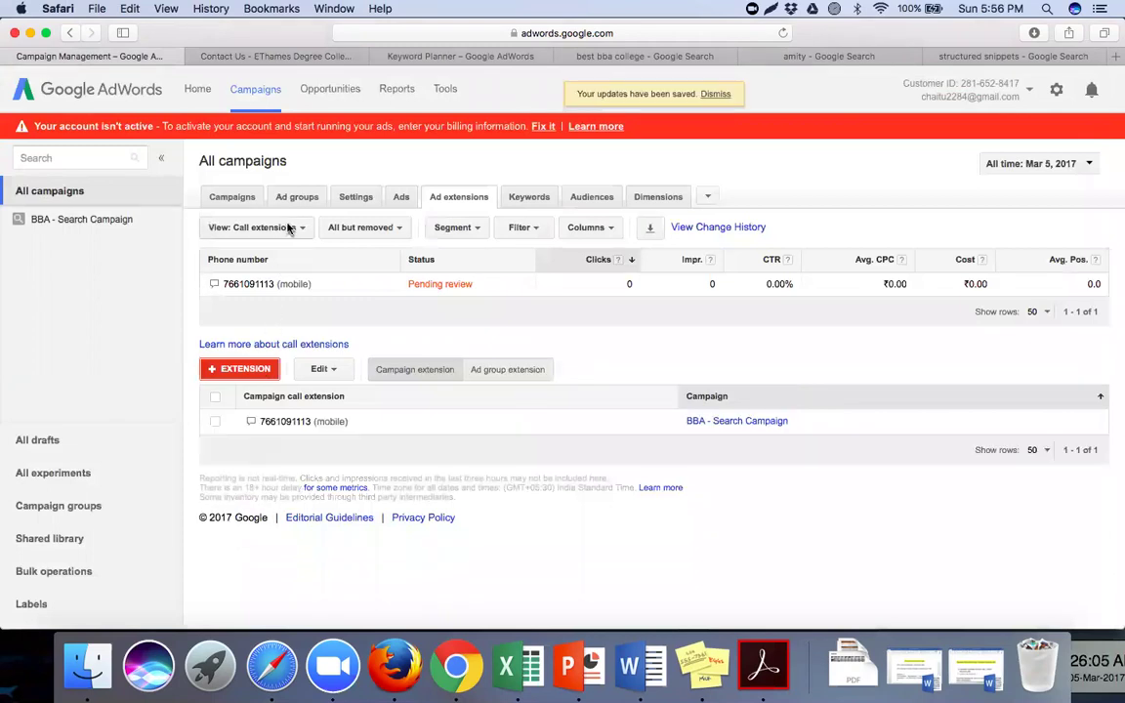
{"action": "left_click", "coordinate": [286, 227]}
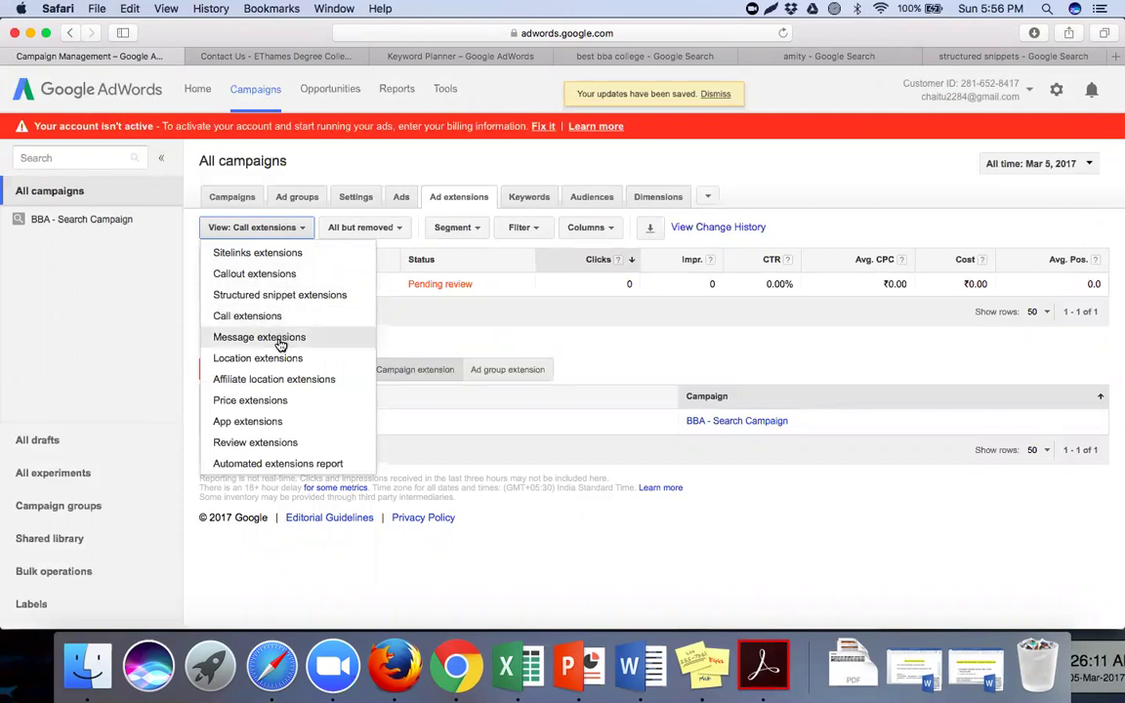
Switch the view to Message extensions, open 'Learn more about message extensions' in a new tab, and start a new message extension
{"action": "left_click", "coordinate": [280, 341]}
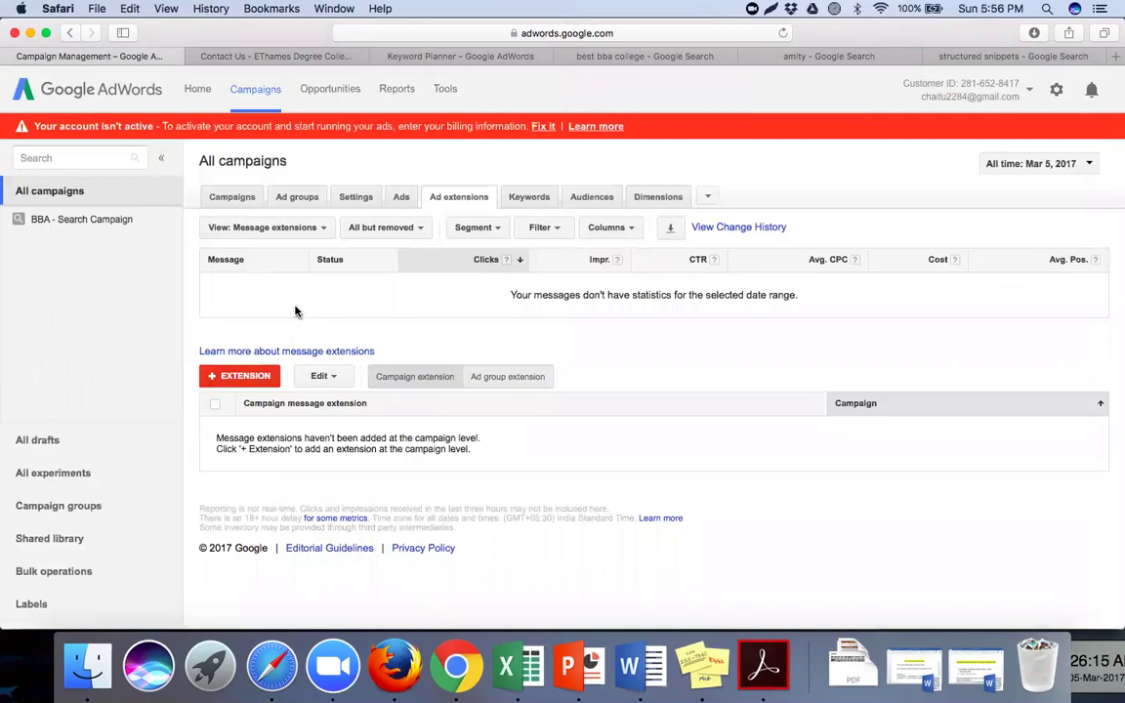
{"action": "triple_click", "coordinate": [259, 354]}
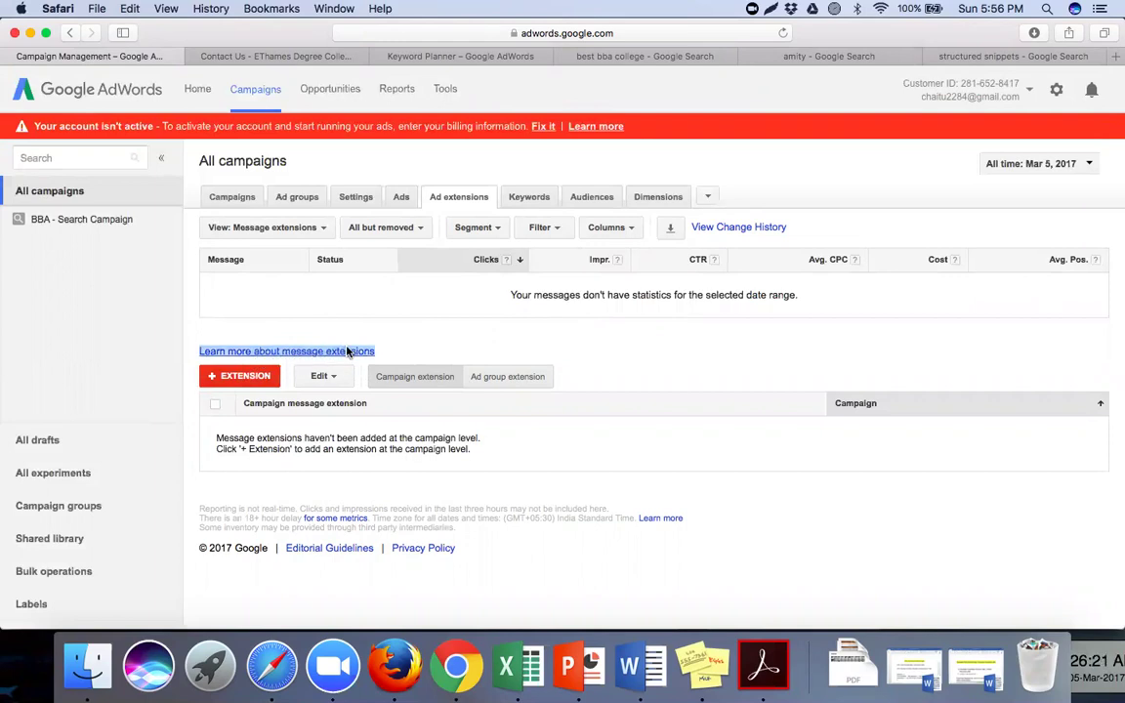
{"action": "right_click", "coordinate": [263, 354]}
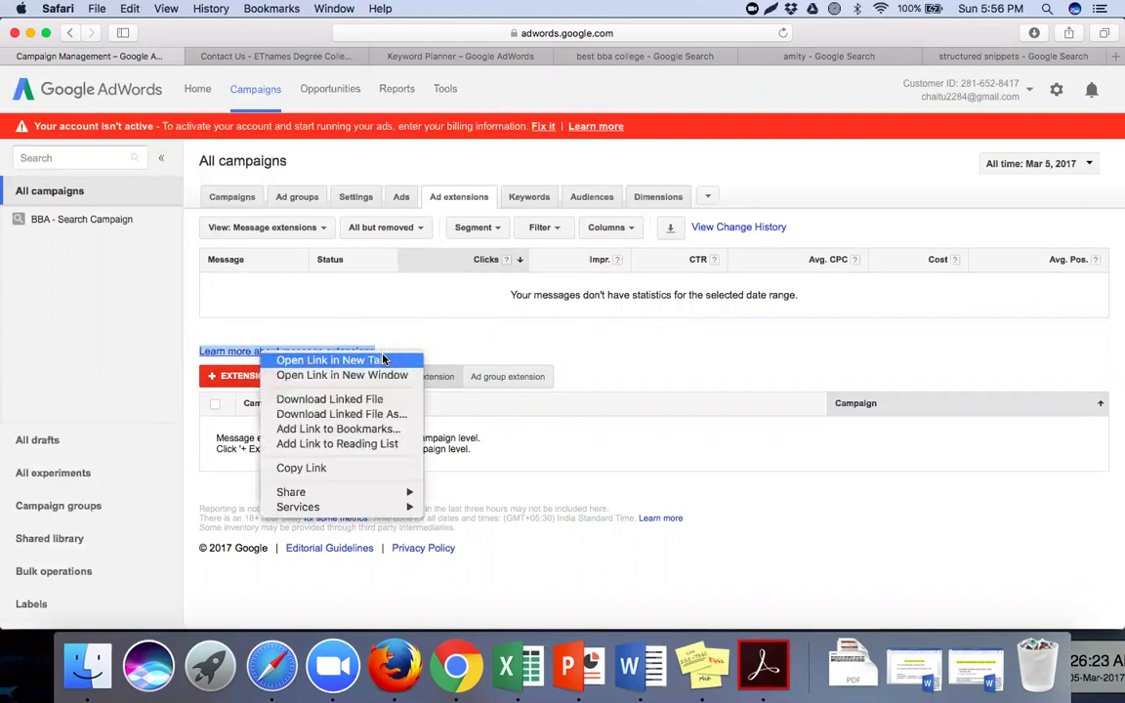
{"action": "left_click", "coordinate": [383, 360]}
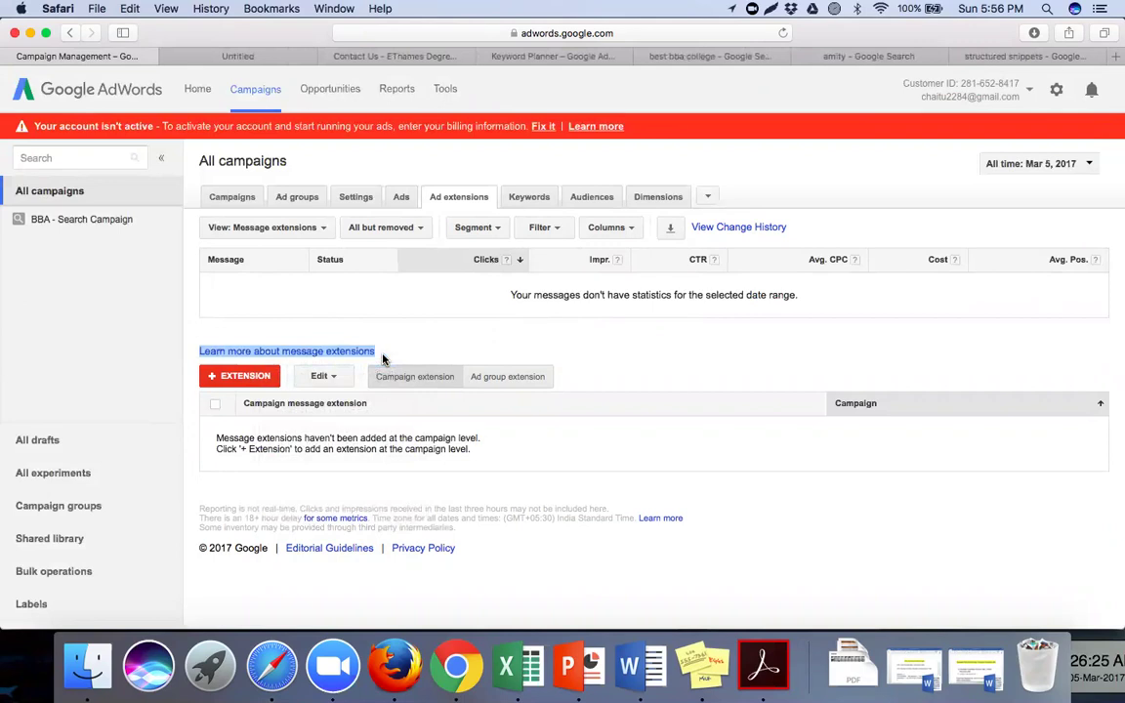
{"action": "left_click", "coordinate": [423, 310]}
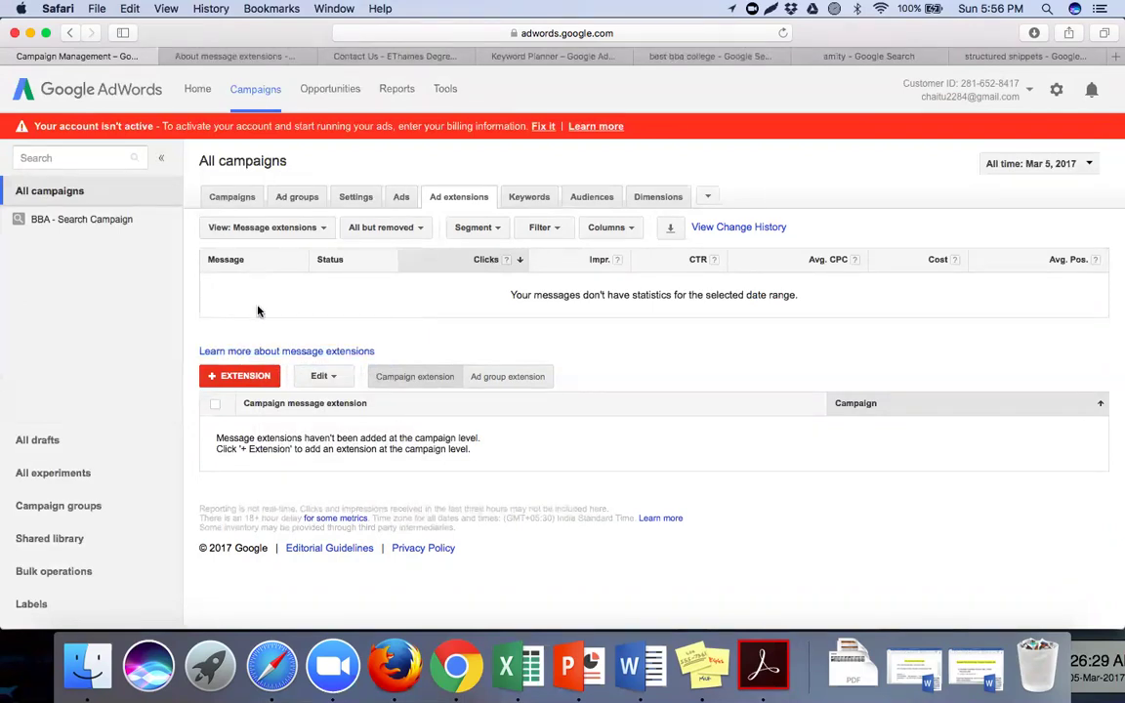
{"action": "left_click", "coordinate": [262, 381]}
Select BBA - Search Campaign as the campaign for the new message extension
{"action": "left_click", "coordinate": [271, 377]}
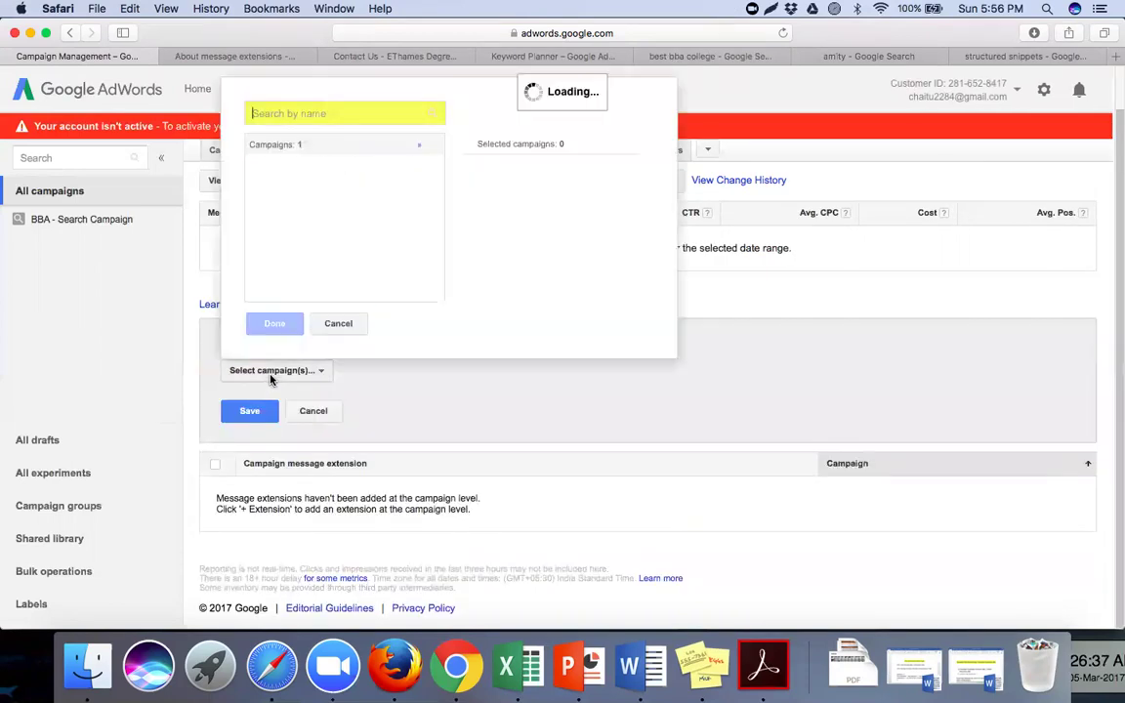
{"action": "left_click", "coordinate": [322, 166]}
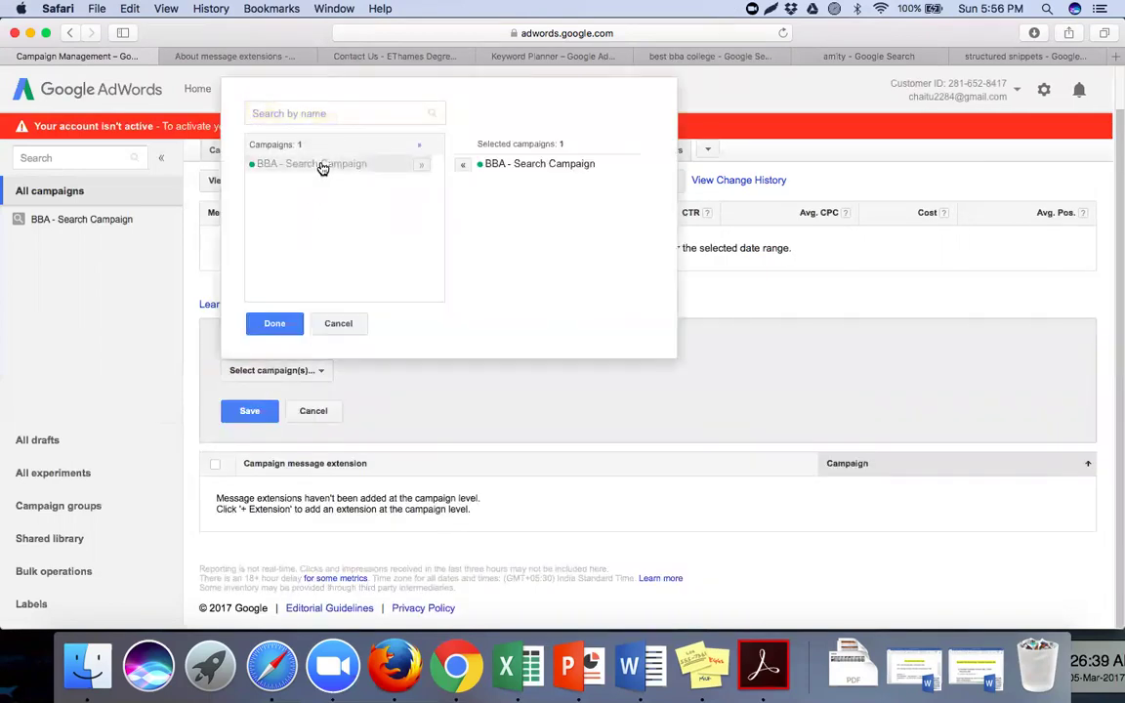
{"action": "left_click", "coordinate": [280, 323]}
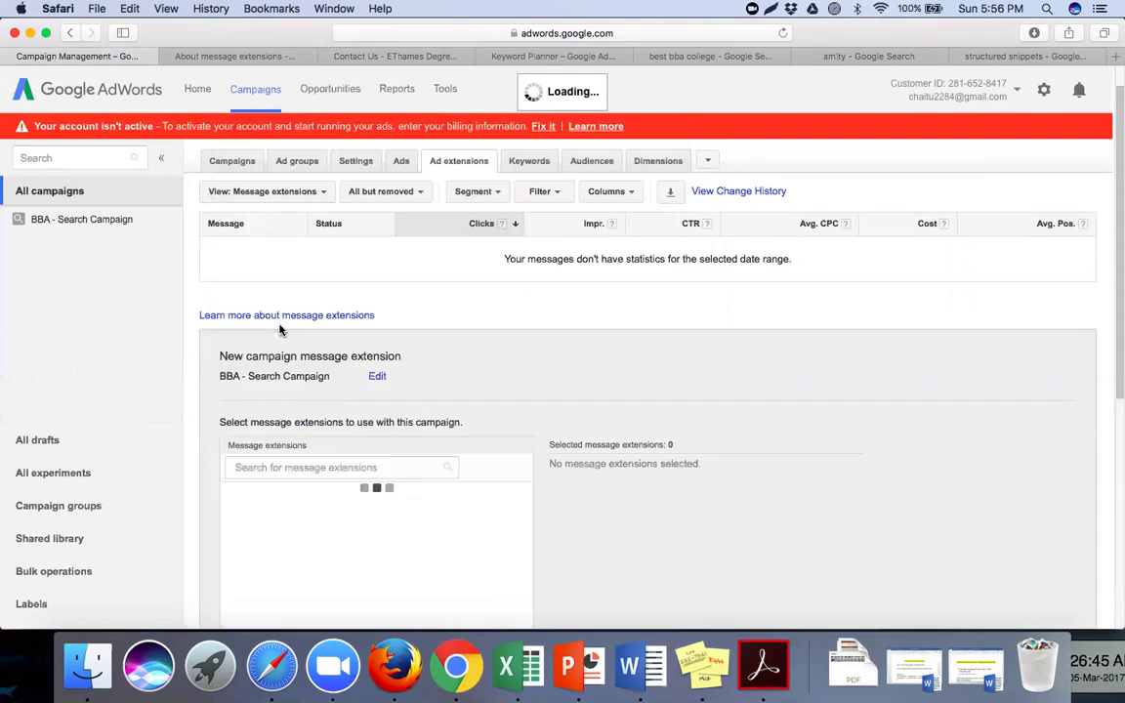
{"action": "scroll", "coordinate": [507, 364], "scroll_direction": "down", "scroll_amount": 5}
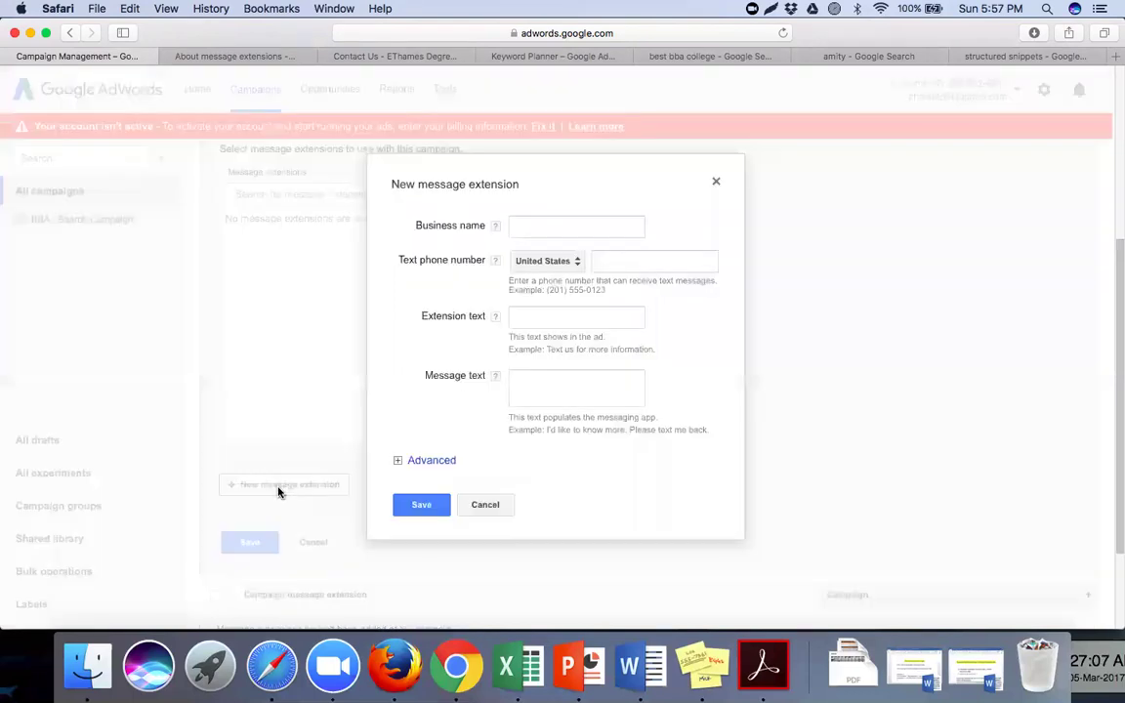
Look over the empty business name, text phone number, extension text and message text fields, then go to the help tab
{"action": "left_click", "coordinate": [555, 223]}
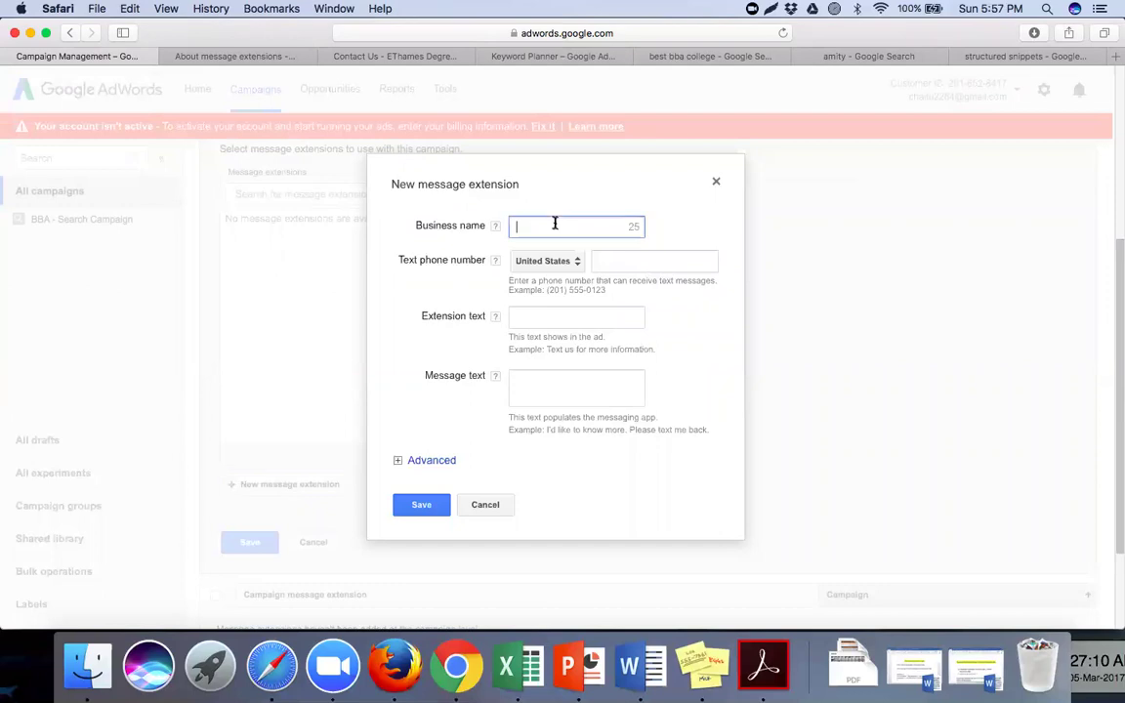
{"action": "left_click", "coordinate": [609, 263]}
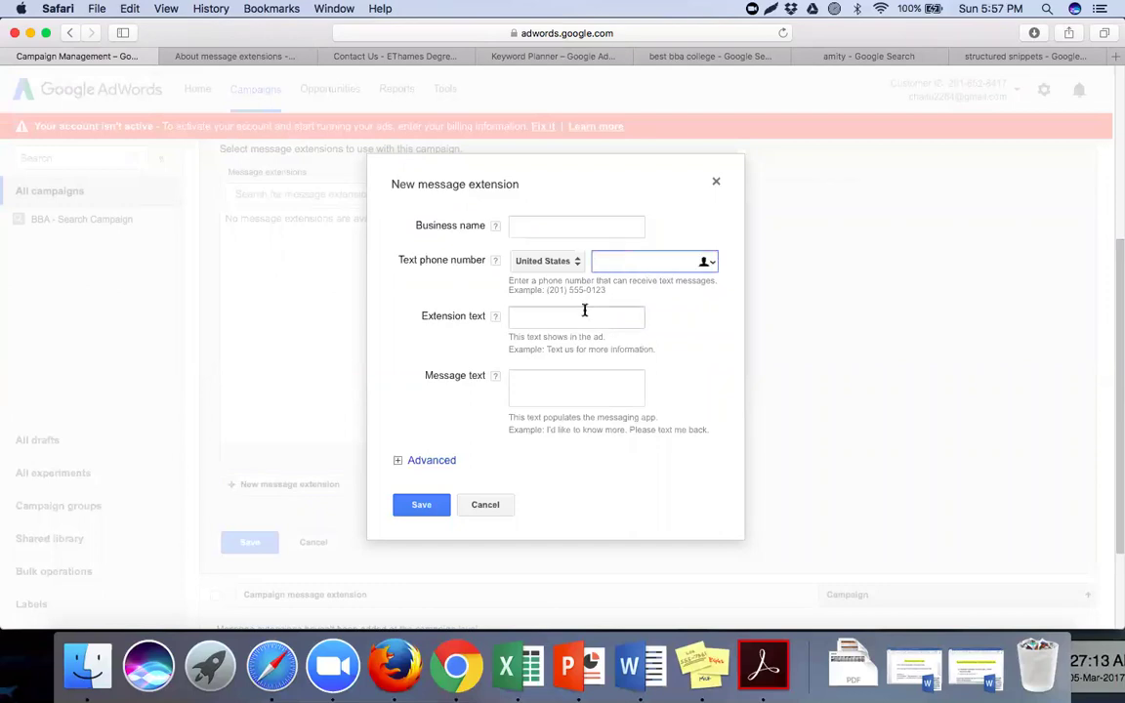
{"action": "left_click", "coordinate": [584, 311]}
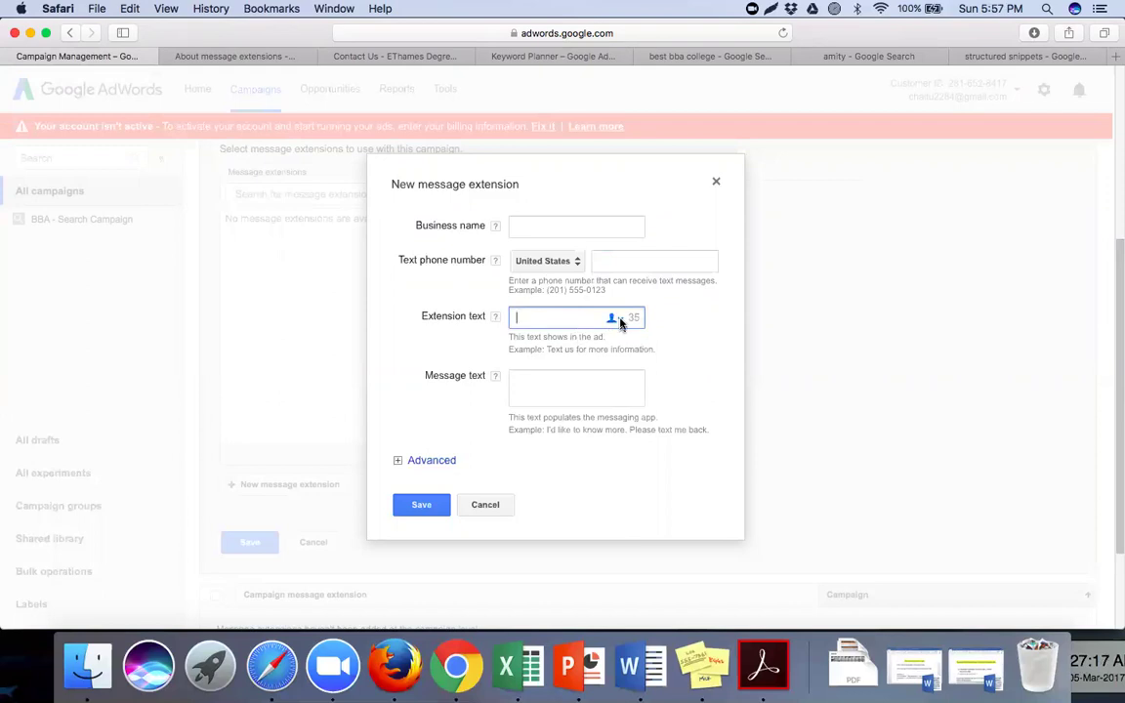
{"action": "left_click", "coordinate": [620, 321]}
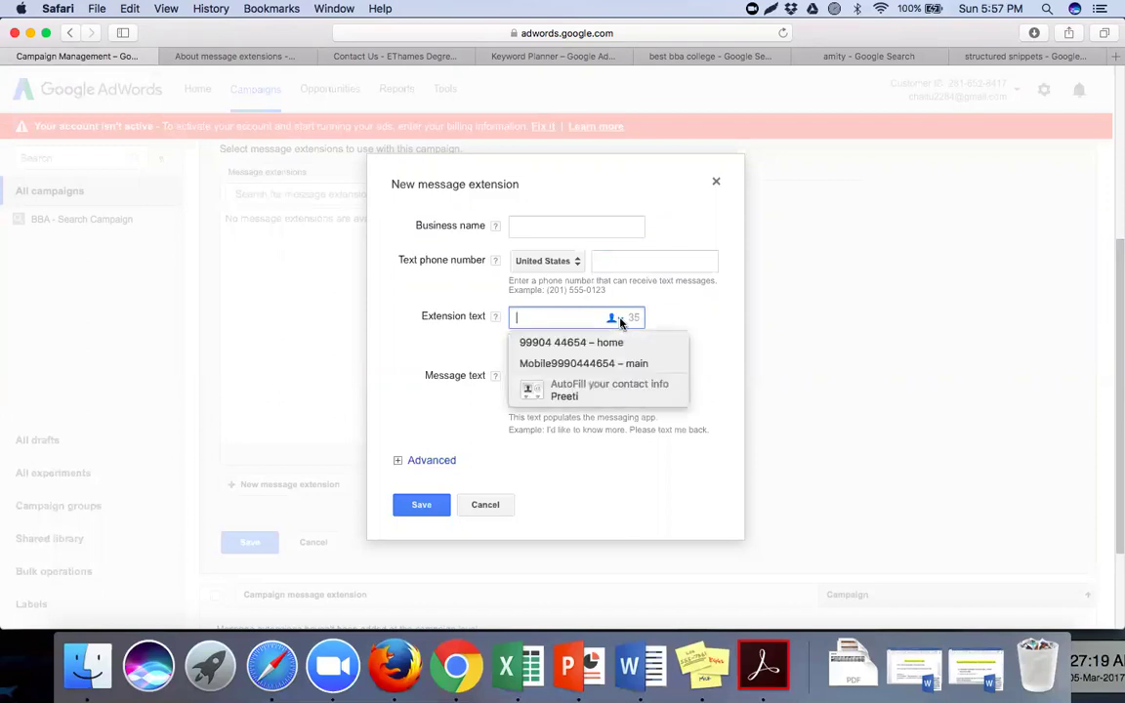
{"action": "left_click", "coordinate": [674, 324]}
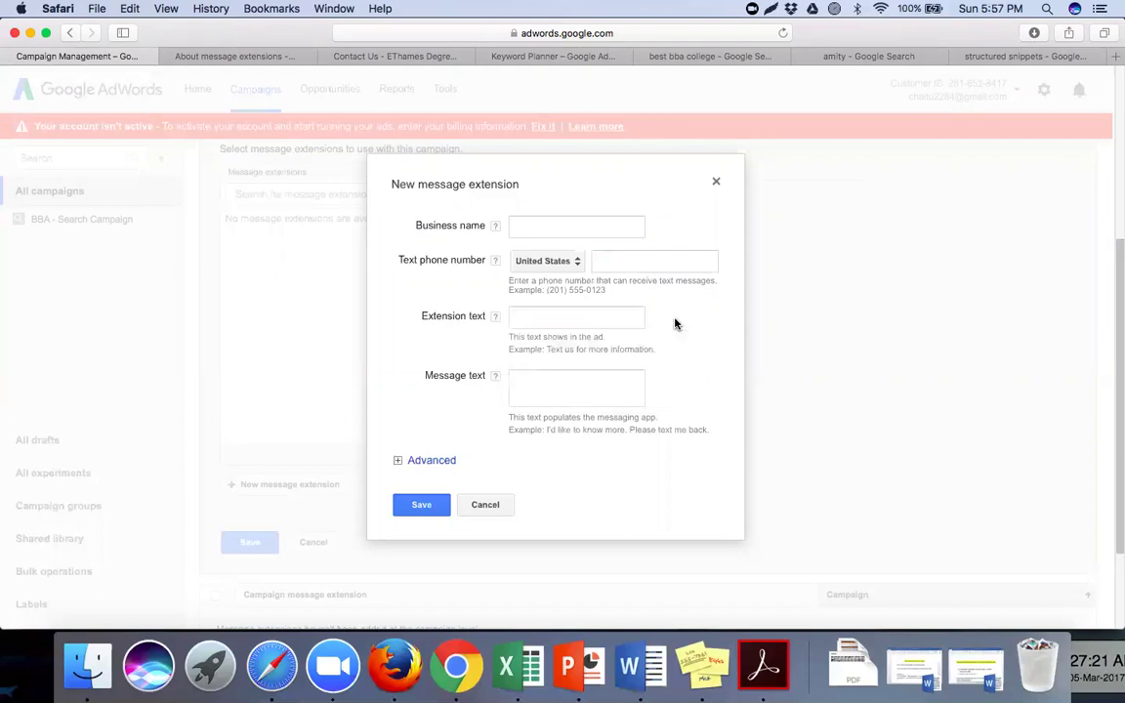
{"action": "left_click", "coordinate": [575, 386]}
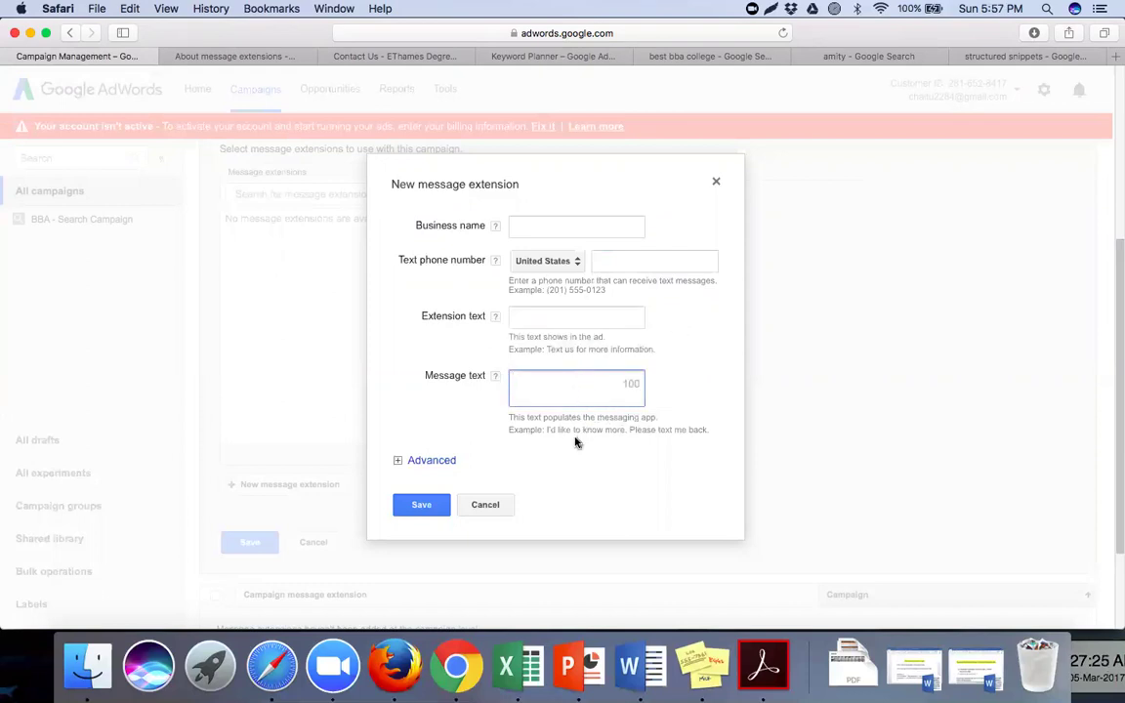
{"action": "left_click", "coordinate": [268, 57]}
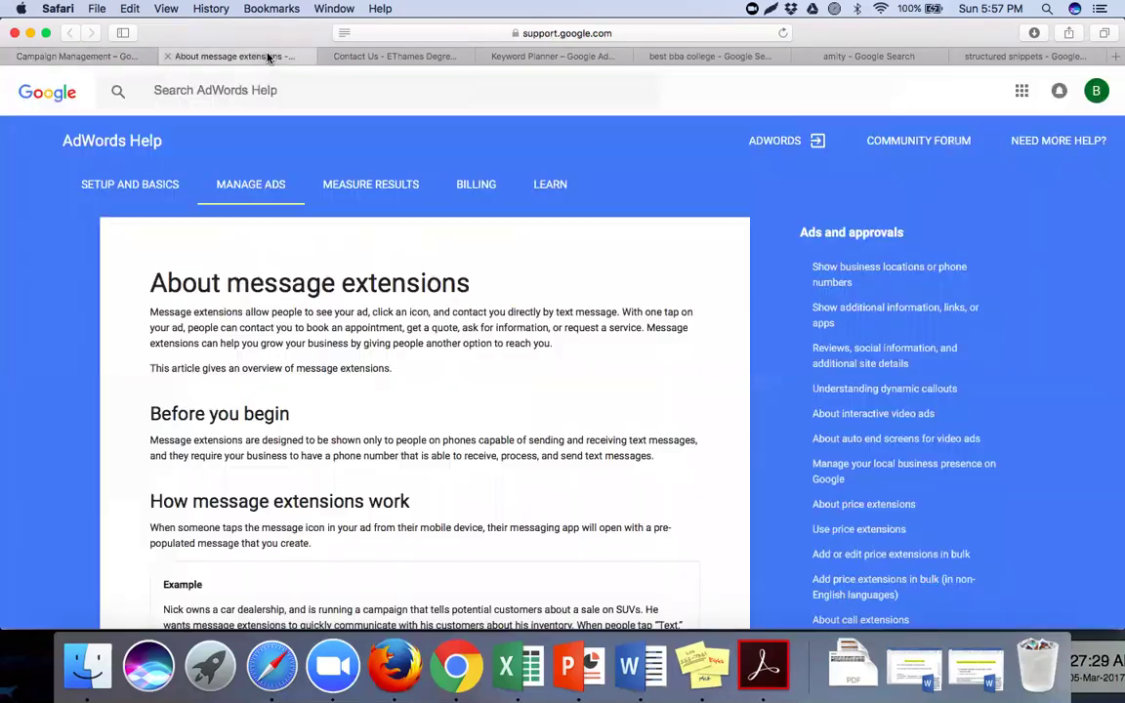
Scroll through the About message extensions article on how they work, charges and benefits, then go to the amity search tab
{"action": "mouse_move", "coordinate": [276, 182]}
{"action": "scroll", "coordinate": [409, 450], "scroll_direction": "down", "scroll_amount": 5}
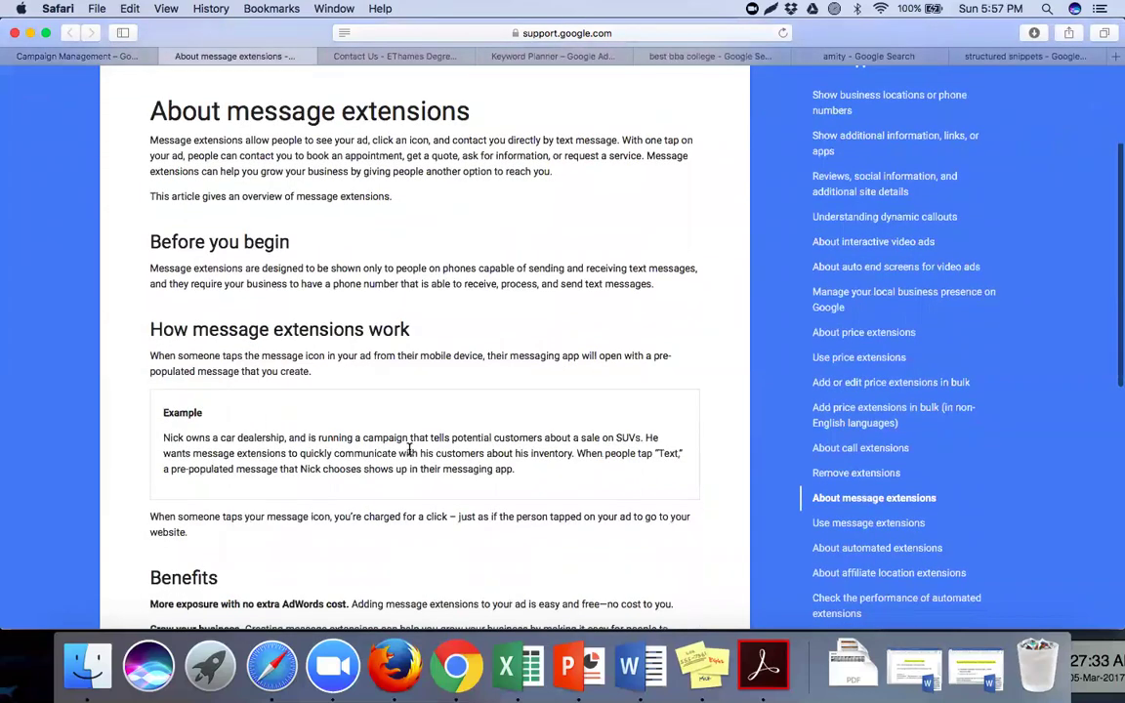
{"action": "scroll", "coordinate": [409, 450], "scroll_direction": "down", "scroll_amount": 1}
{"action": "scroll", "coordinate": [409, 450], "scroll_direction": "down", "scroll_amount": 3}
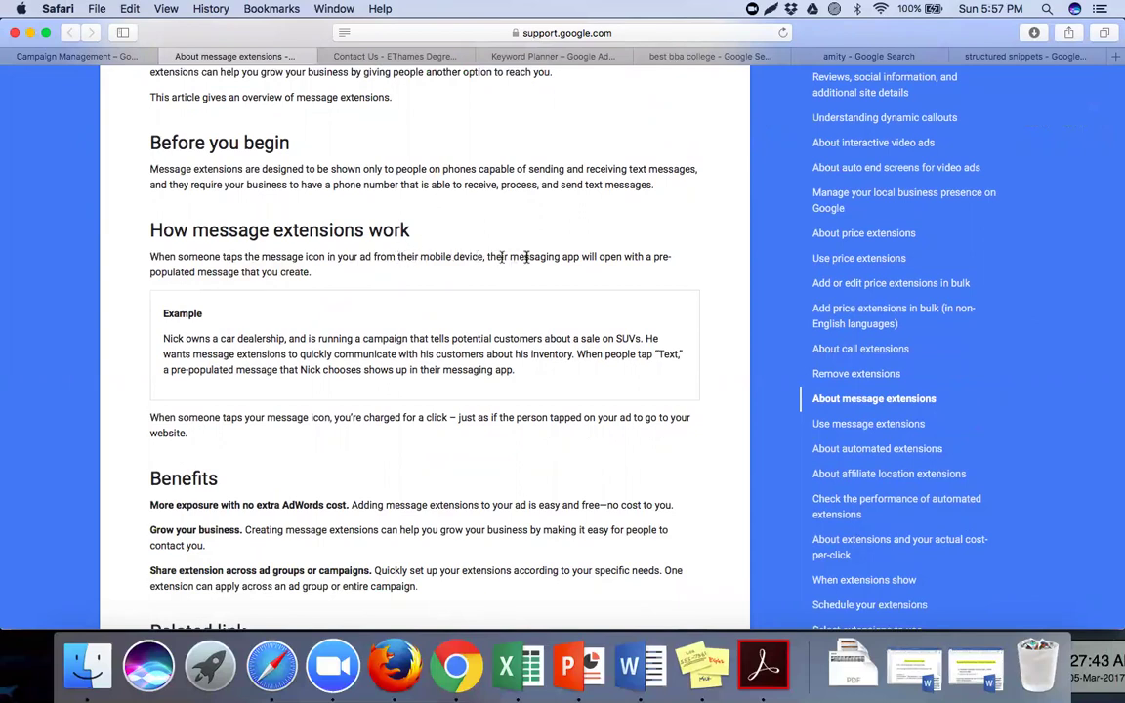
{"action": "scroll", "coordinate": [382, 259], "scroll_direction": "down", "scroll_amount": 5}
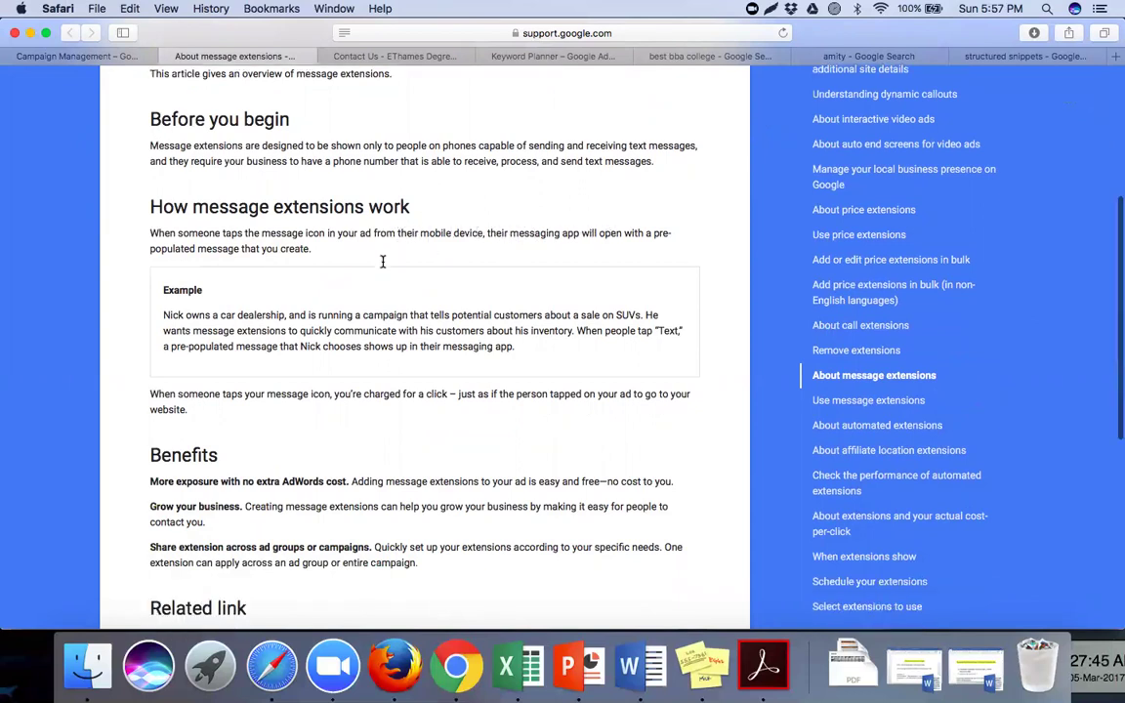
{"action": "scroll", "coordinate": [382, 261], "scroll_direction": "down", "scroll_amount": 4}
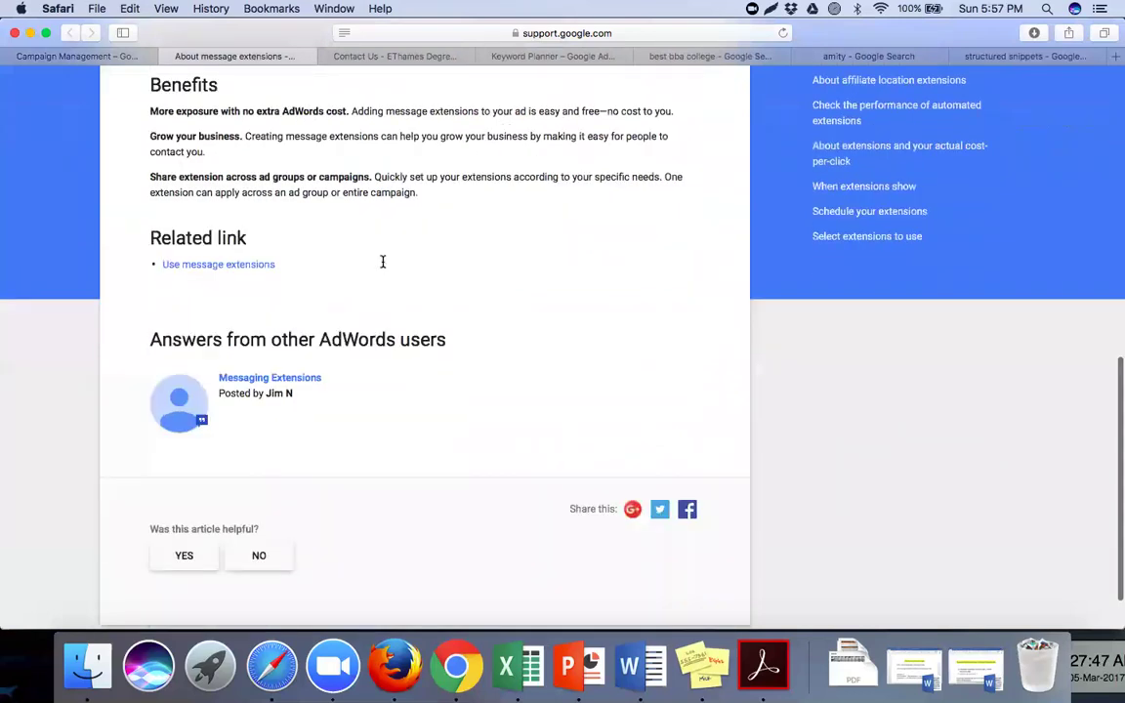
{"action": "scroll", "coordinate": [382, 265], "scroll_direction": "up", "scroll_amount": 15}
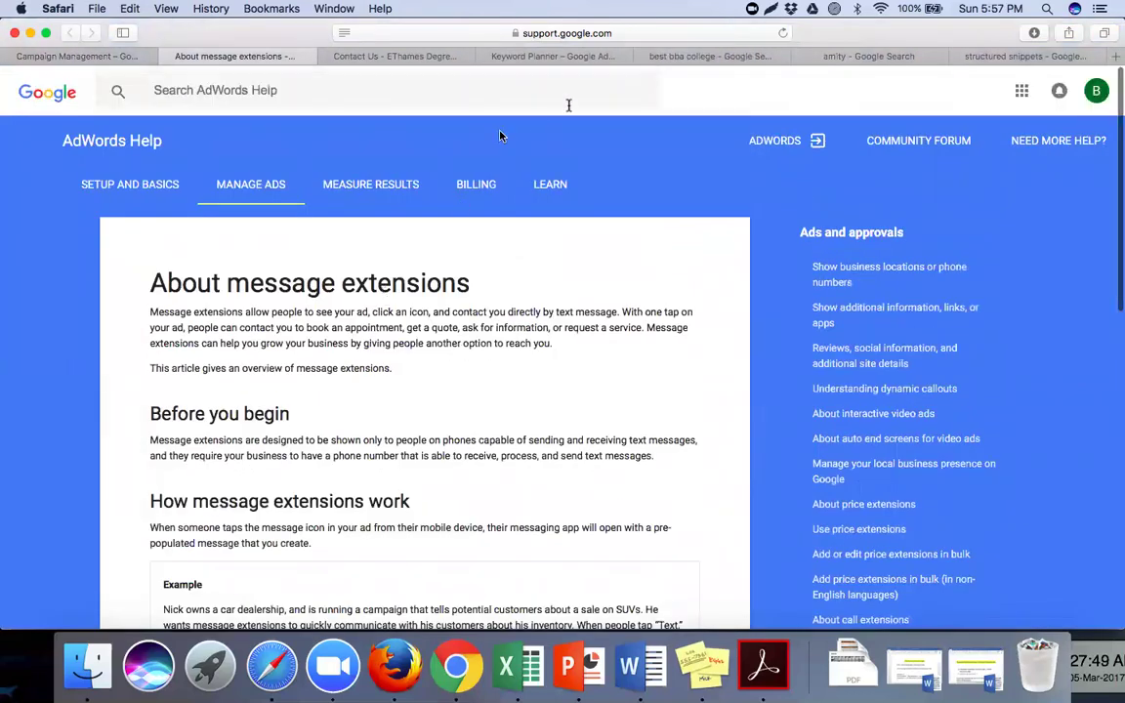
{"action": "left_click", "coordinate": [845, 56]}
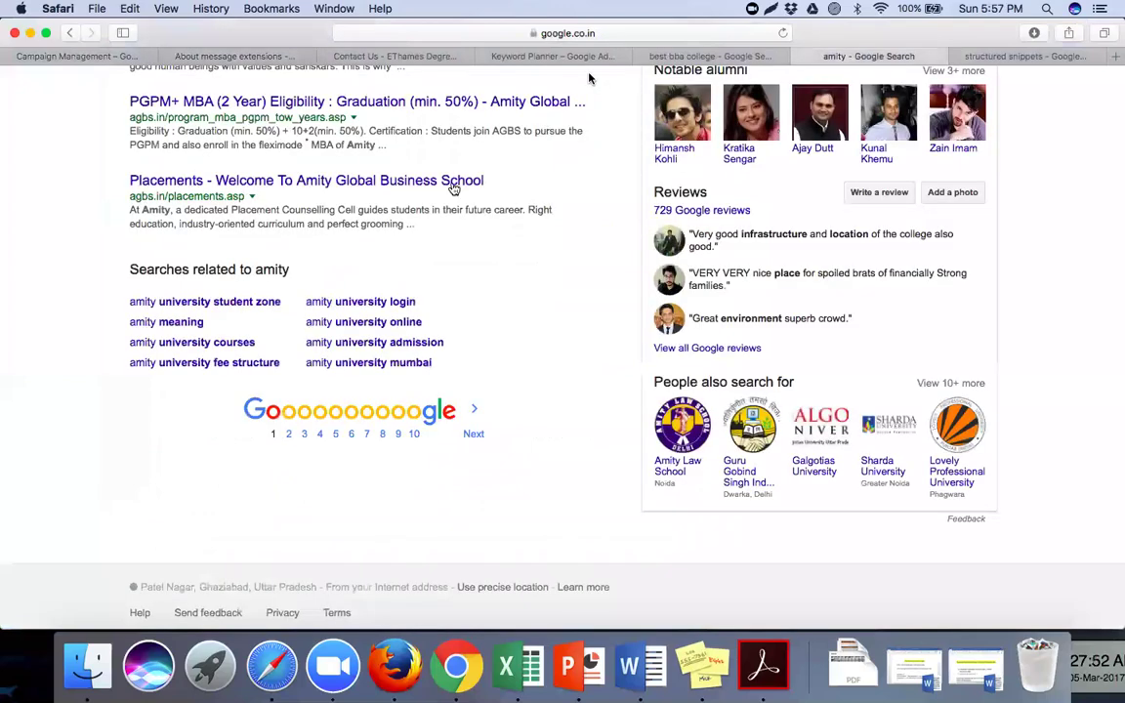
Replace the query 'amity' with 'message extension' and show the image results
{"action": "scroll", "coordinate": [588, 78], "scroll_direction": "up", "scroll_amount": 10}
{"action": "left_click_drag", "start_coordinate": [198, 105], "coordinate": [128, 101]}
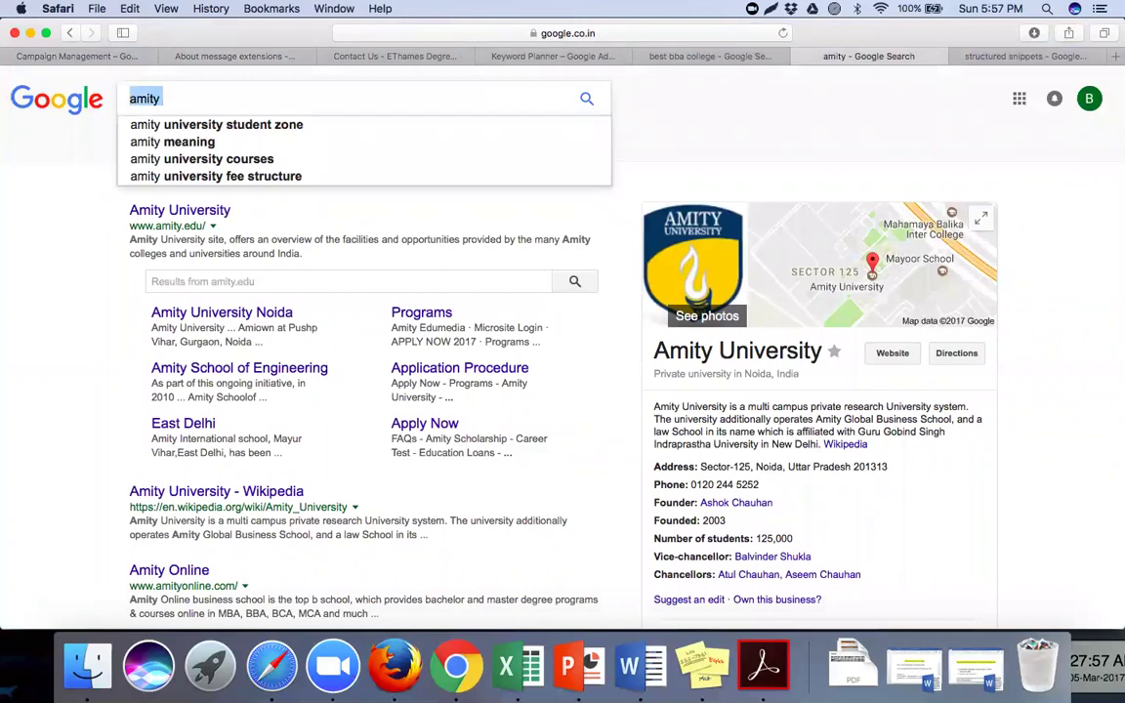
{"action": "type", "text": "message"}
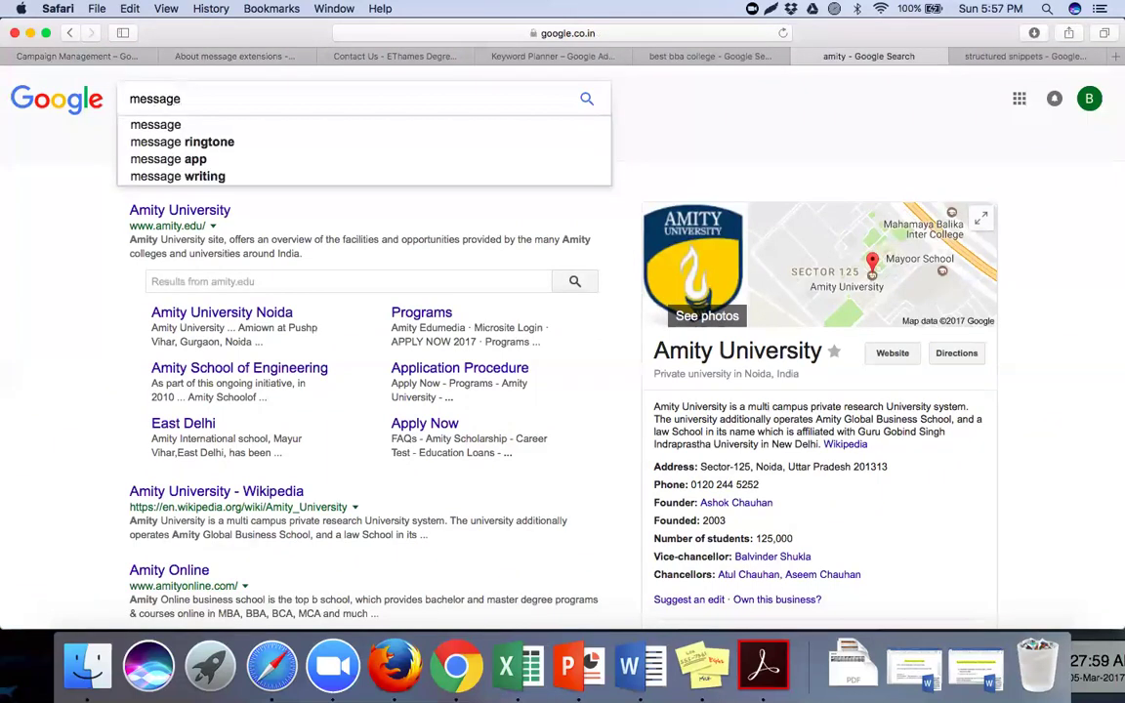
{"action": "type", "text": " e"}
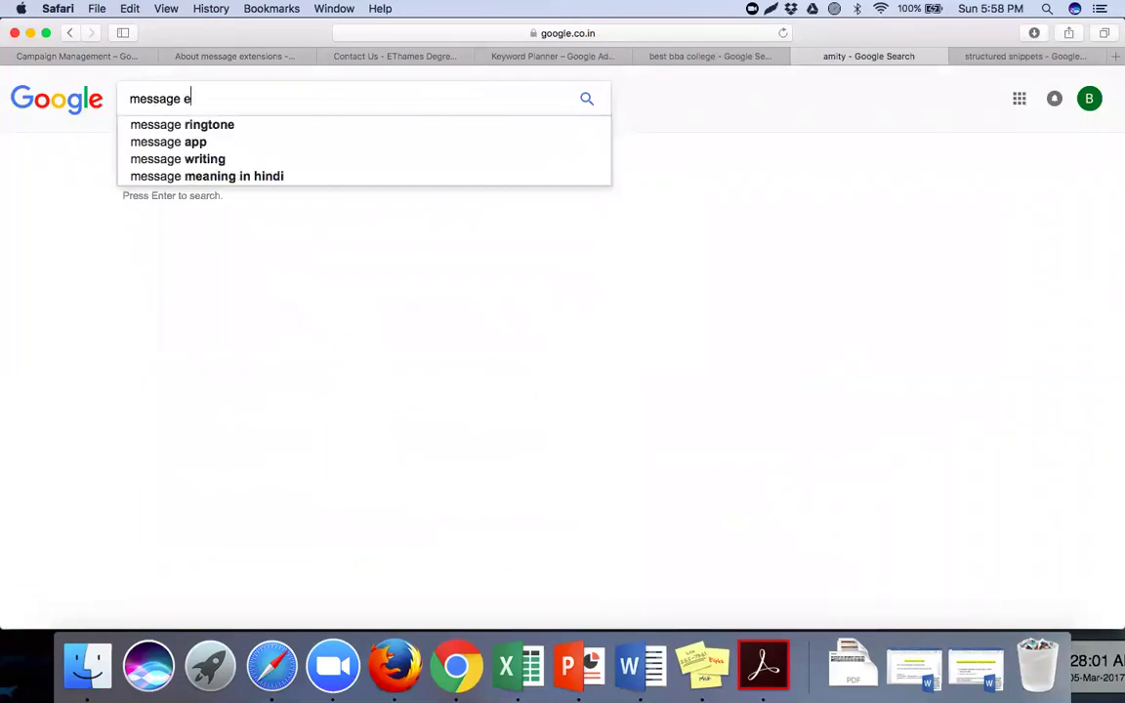
{"action": "type", "text": "xtension"}
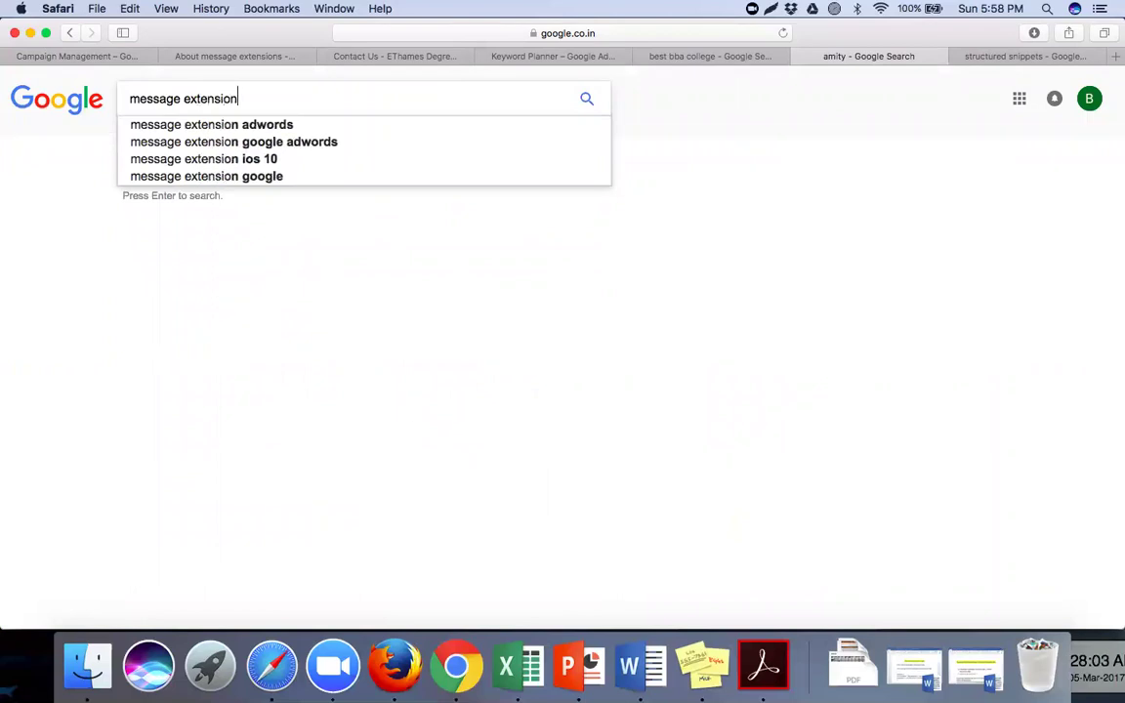
{"action": "key", "text": "Return"}
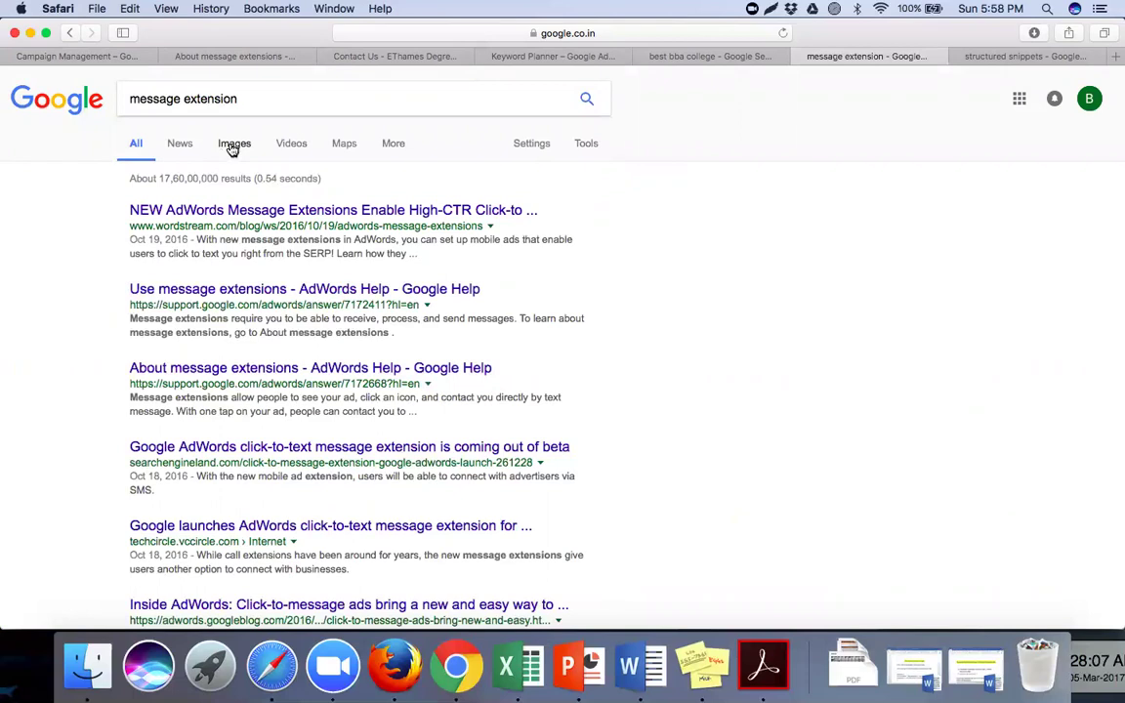
{"action": "left_click", "coordinate": [233, 147]}
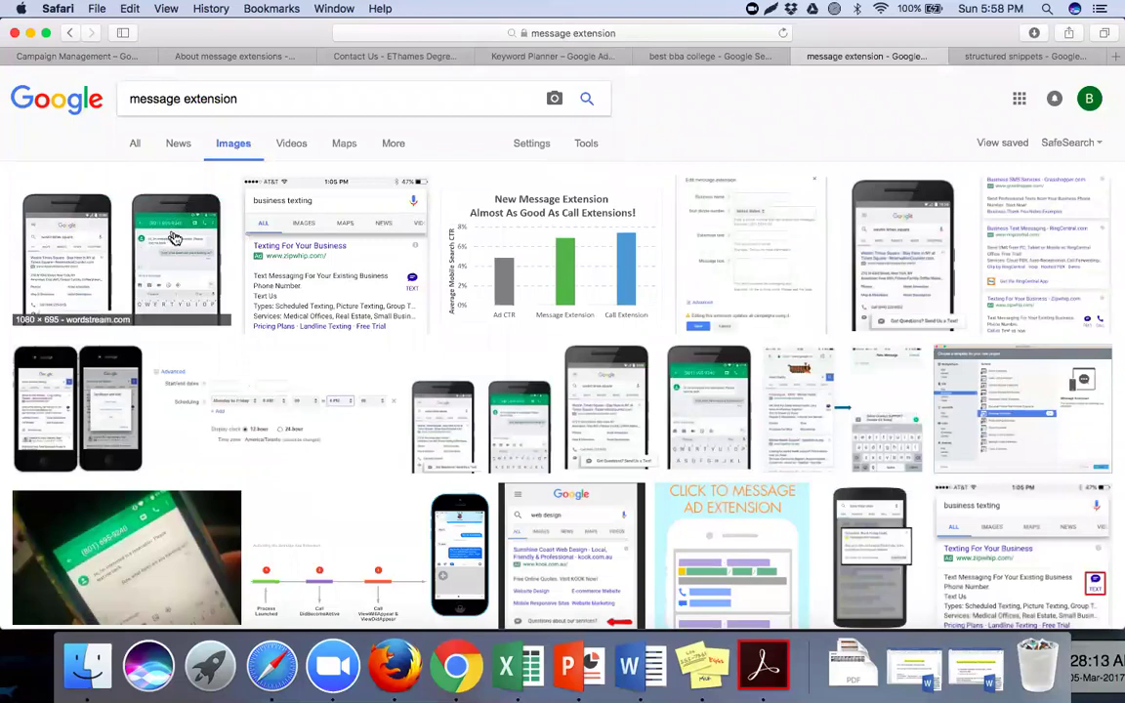
Preview the business texting and kook.com.au example ads, then return to the AdWords campaign page
{"action": "left_click", "coordinate": [328, 276]}
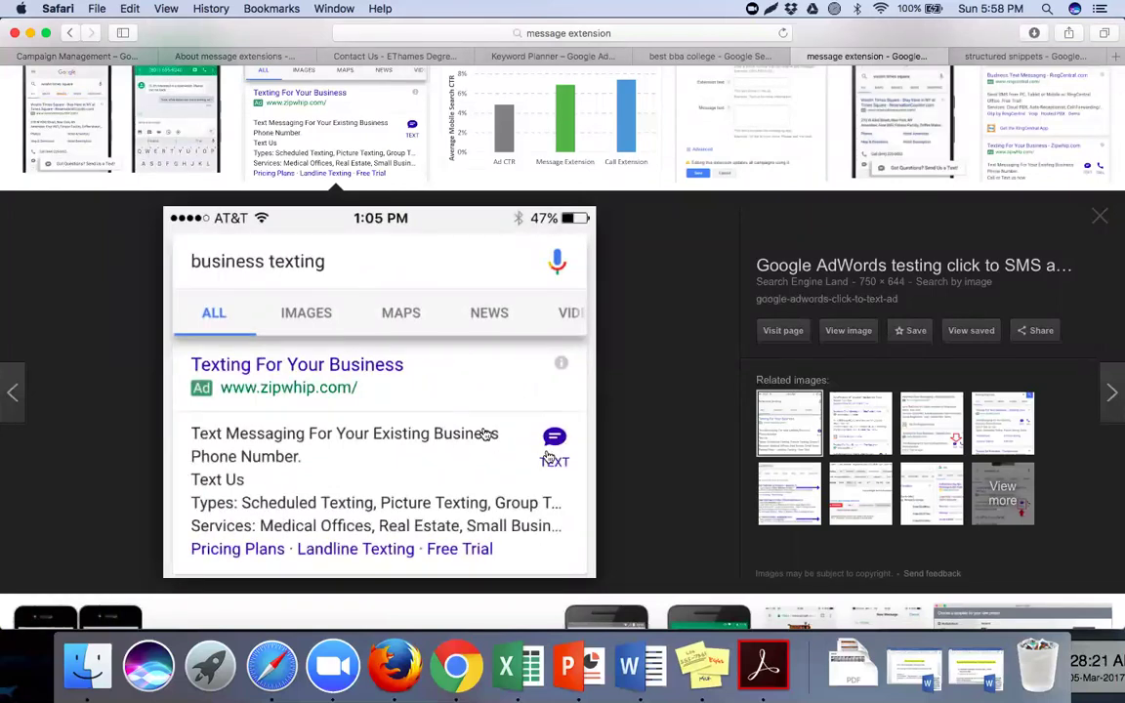
{"action": "scroll", "coordinate": [485, 434], "scroll_direction": "down", "scroll_amount": 2}
{"action": "scroll", "coordinate": [485, 434], "scroll_direction": "down", "scroll_amount": 8}
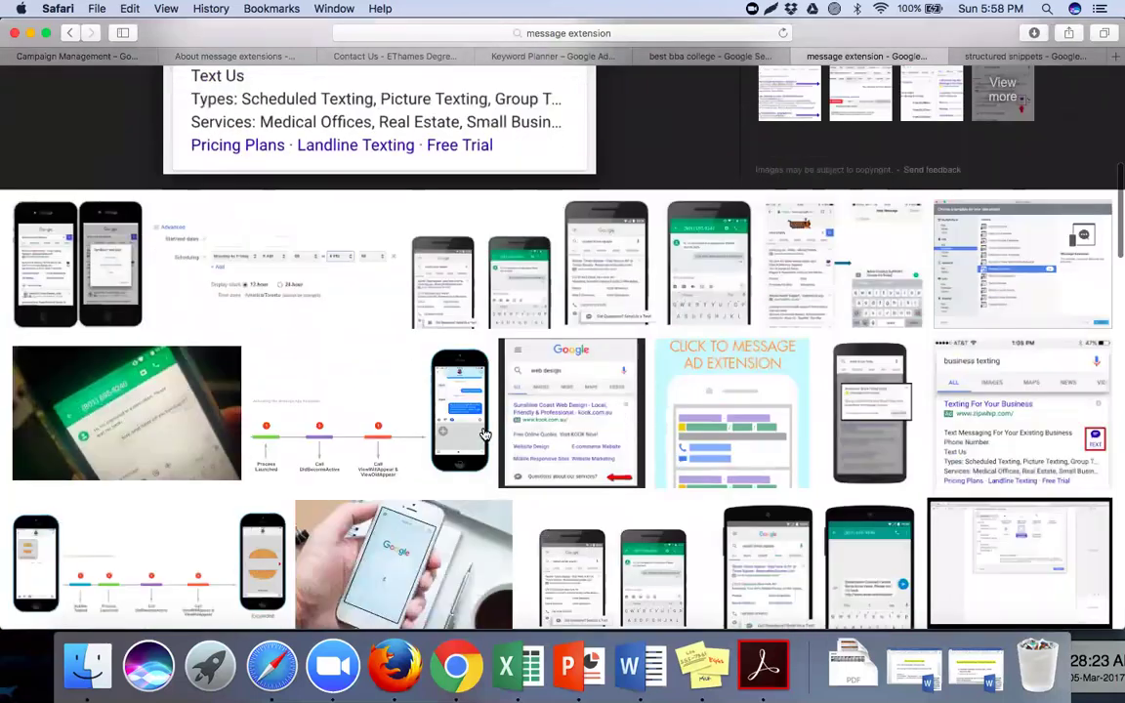
{"action": "left_click", "coordinate": [529, 402]}
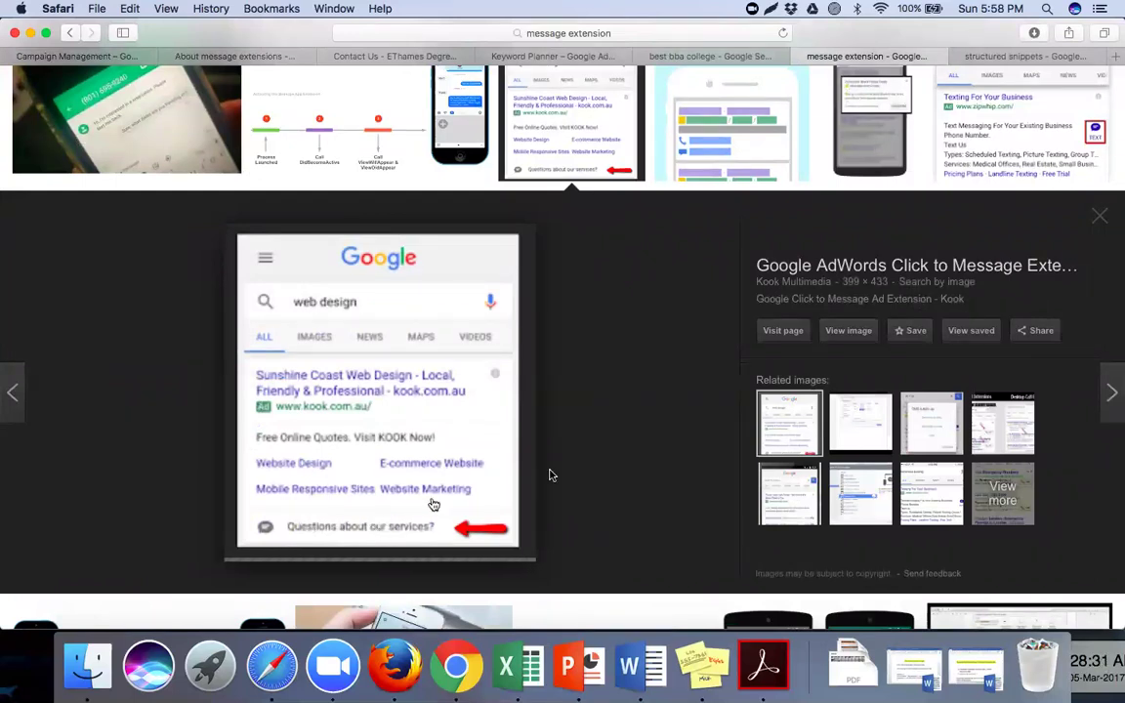
{"action": "scroll", "coordinate": [564, 477], "scroll_direction": "down", "scroll_amount": 2}
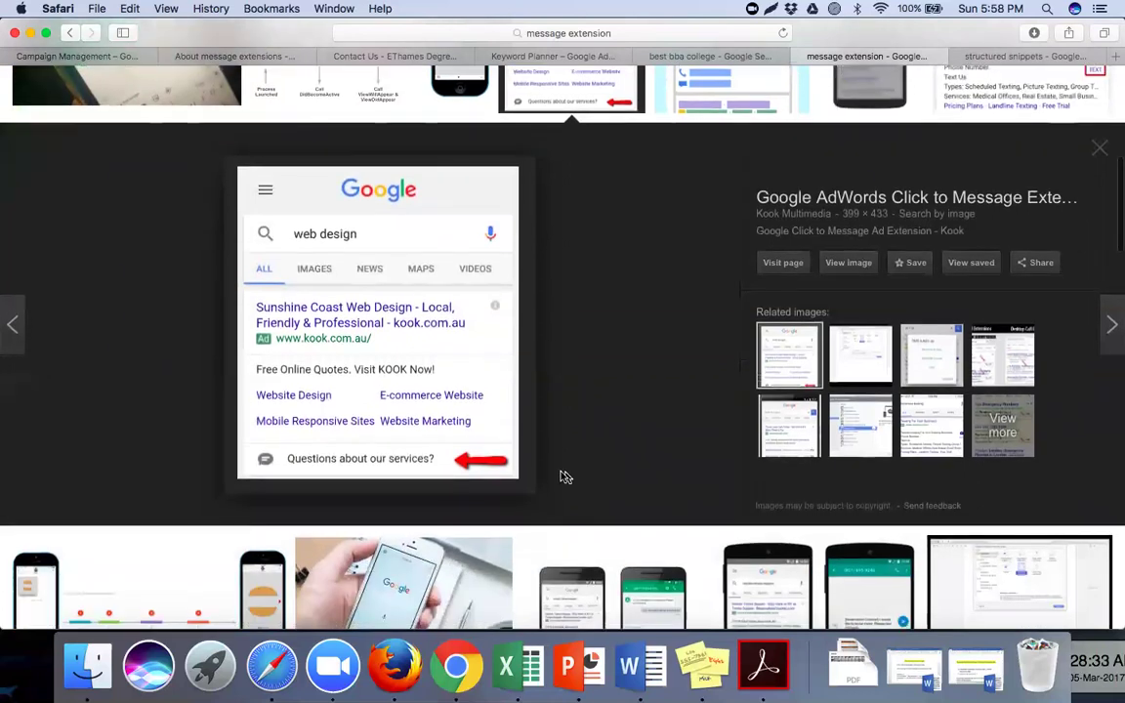
{"action": "scroll", "coordinate": [512, 377], "scroll_direction": "down", "scroll_amount": 5}
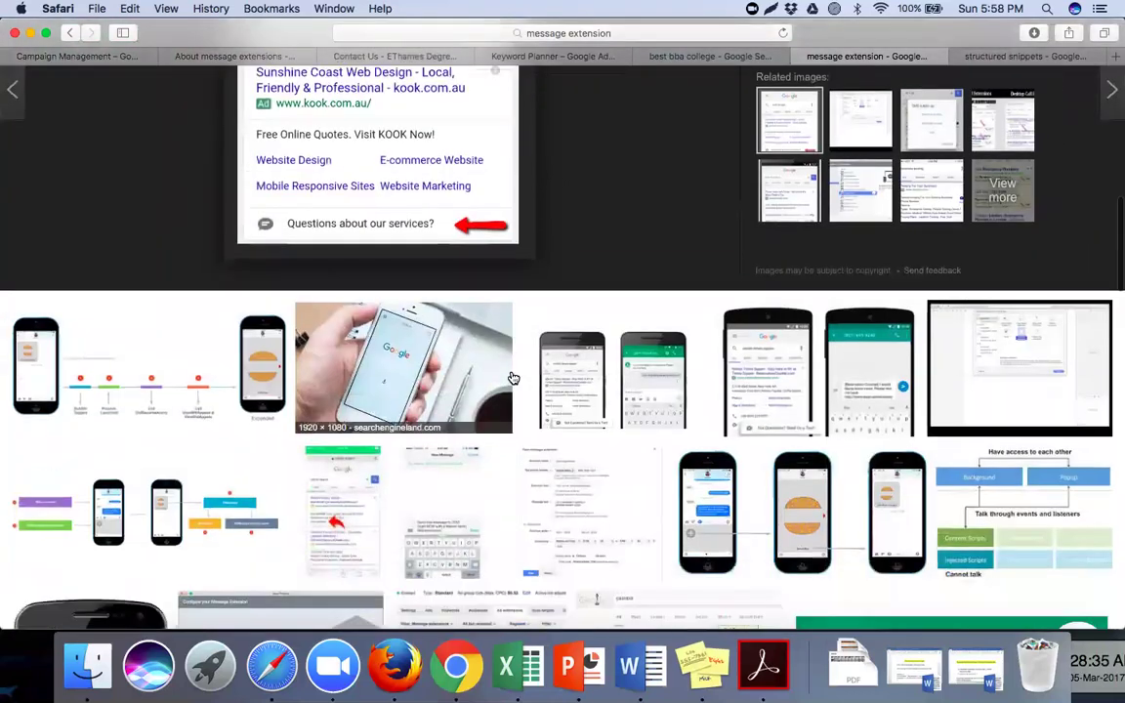
{"action": "scroll", "coordinate": [512, 376], "scroll_direction": "down", "scroll_amount": 1}
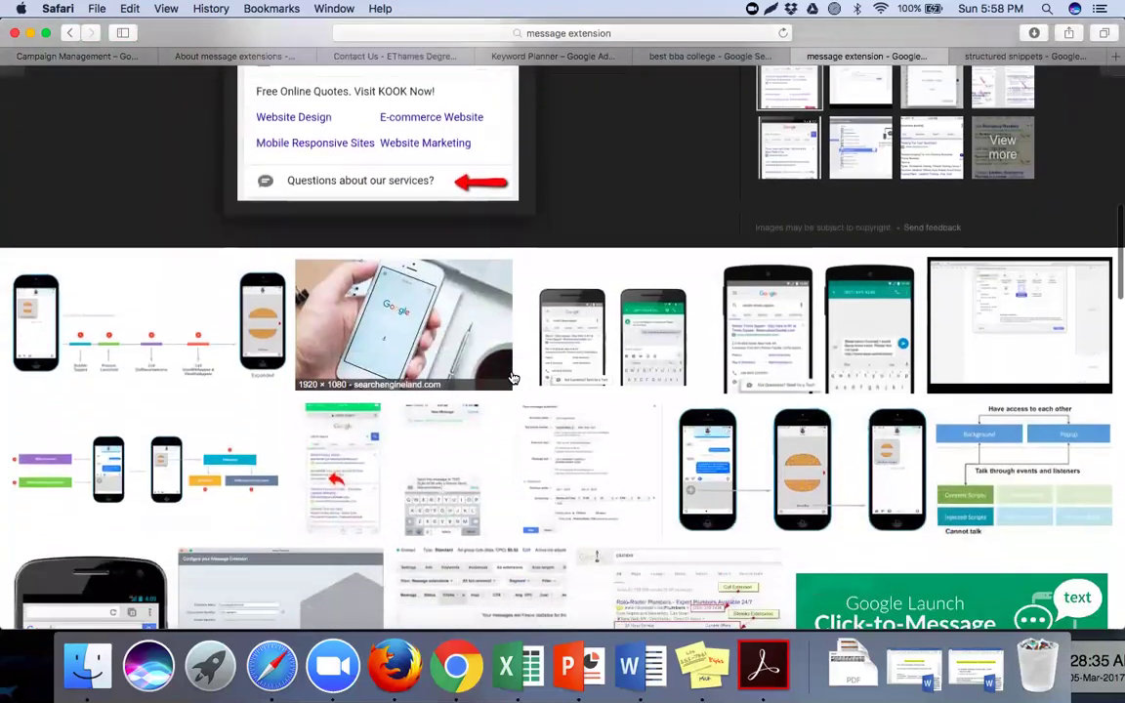
{"action": "left_click", "coordinate": [88, 58]}
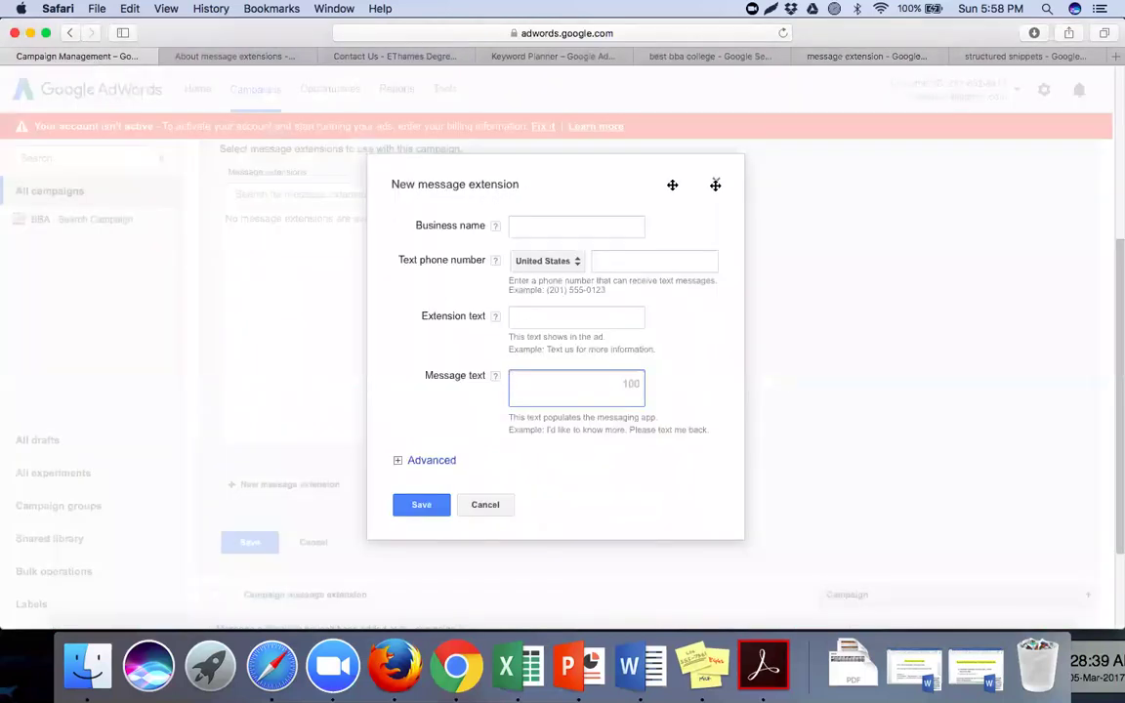
Close the New message extension form unsaved and open the View list of extension types
{"action": "left_click", "coordinate": [716, 185]}
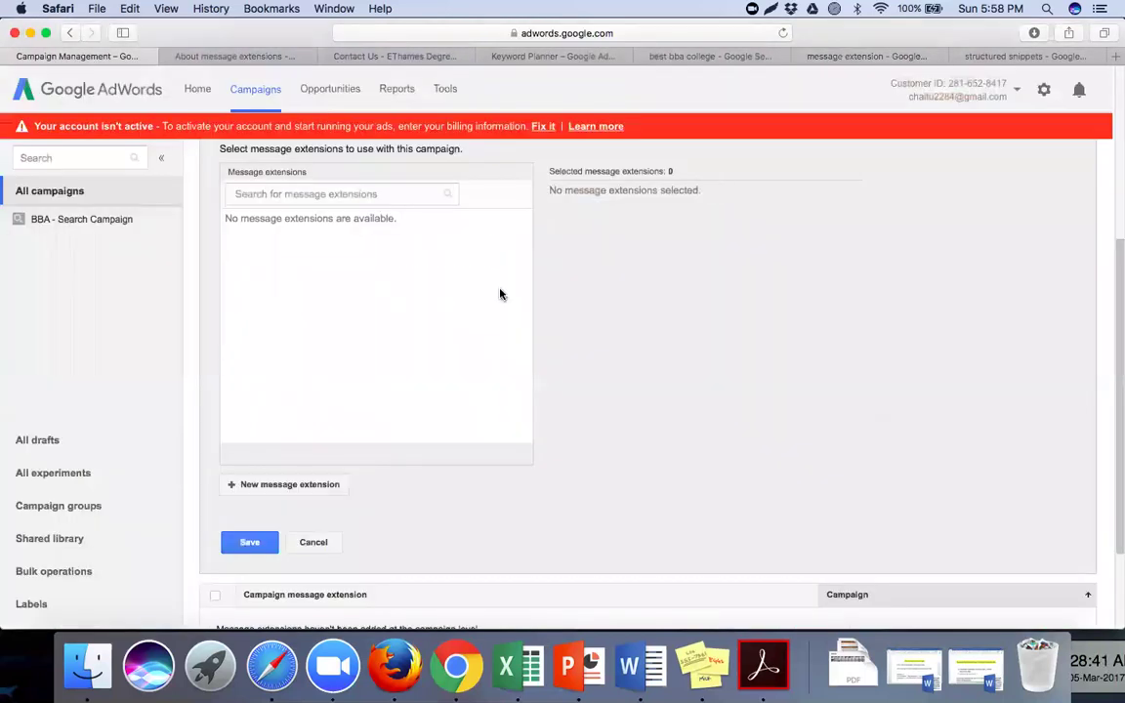
{"action": "scroll", "coordinate": [500, 294], "scroll_direction": "up", "scroll_amount": 3}
{"action": "scroll", "coordinate": [500, 294], "scroll_direction": "up", "scroll_amount": 3}
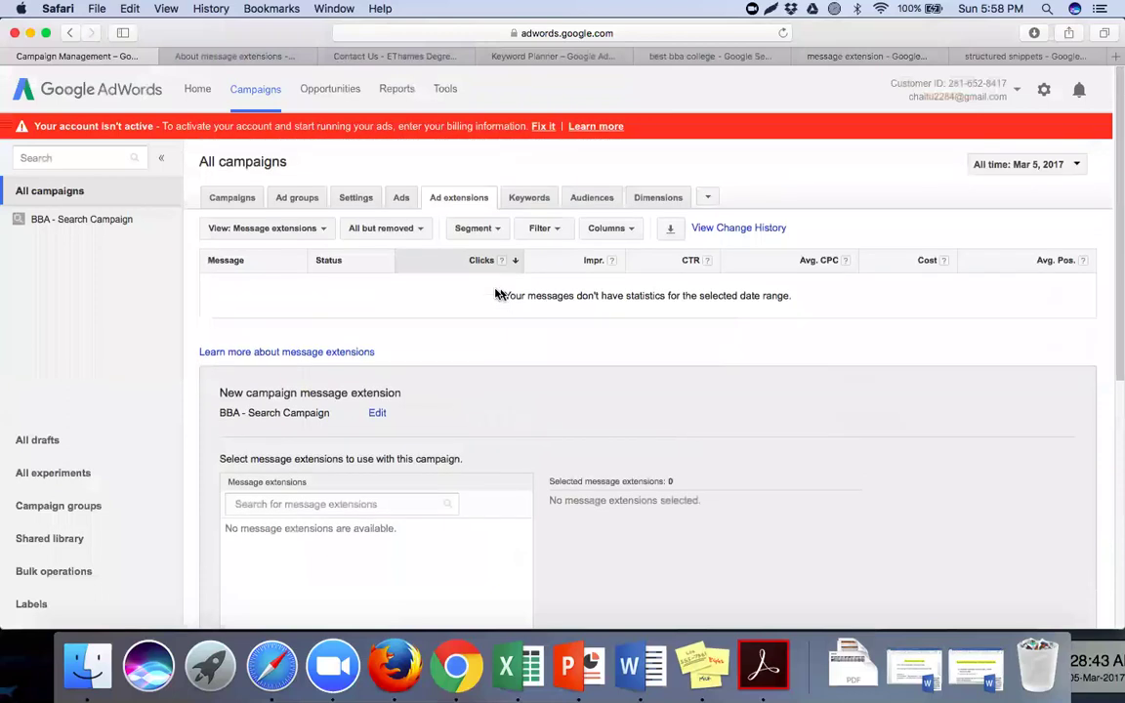
{"action": "left_click", "coordinate": [261, 228]}
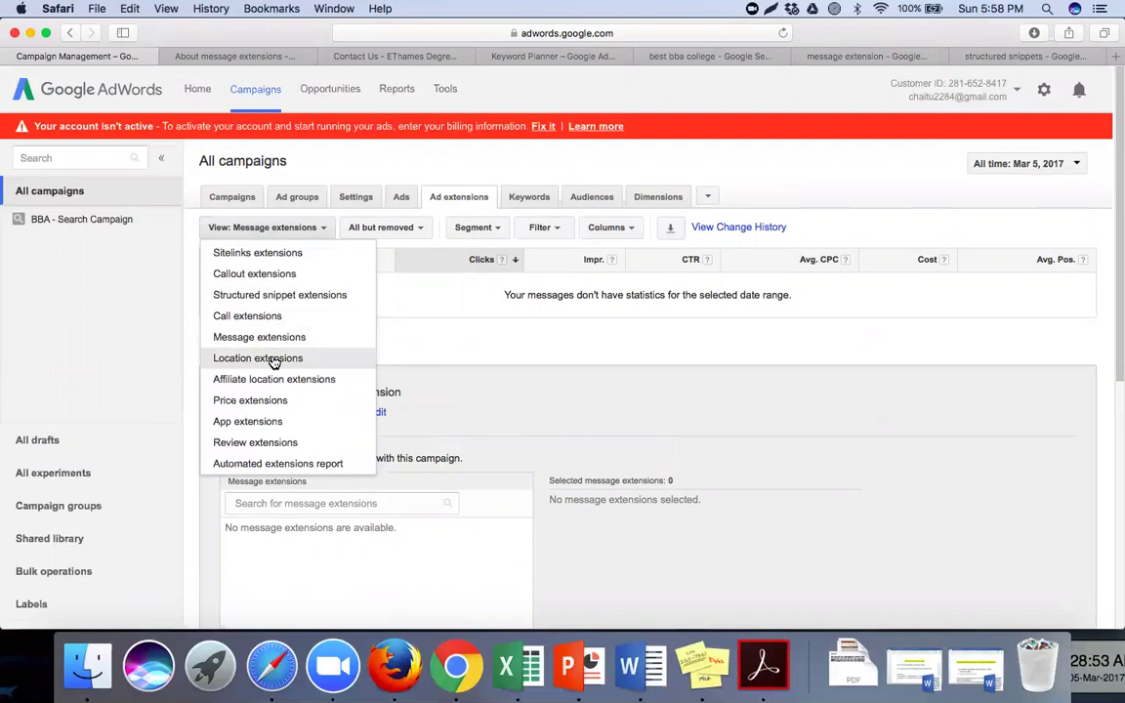
Pick Location extensions from the View dropdown, then reselect it to stay on that view
{"action": "left_click", "coordinate": [272, 359]}
{"action": "left_click", "coordinate": [272, 358]}
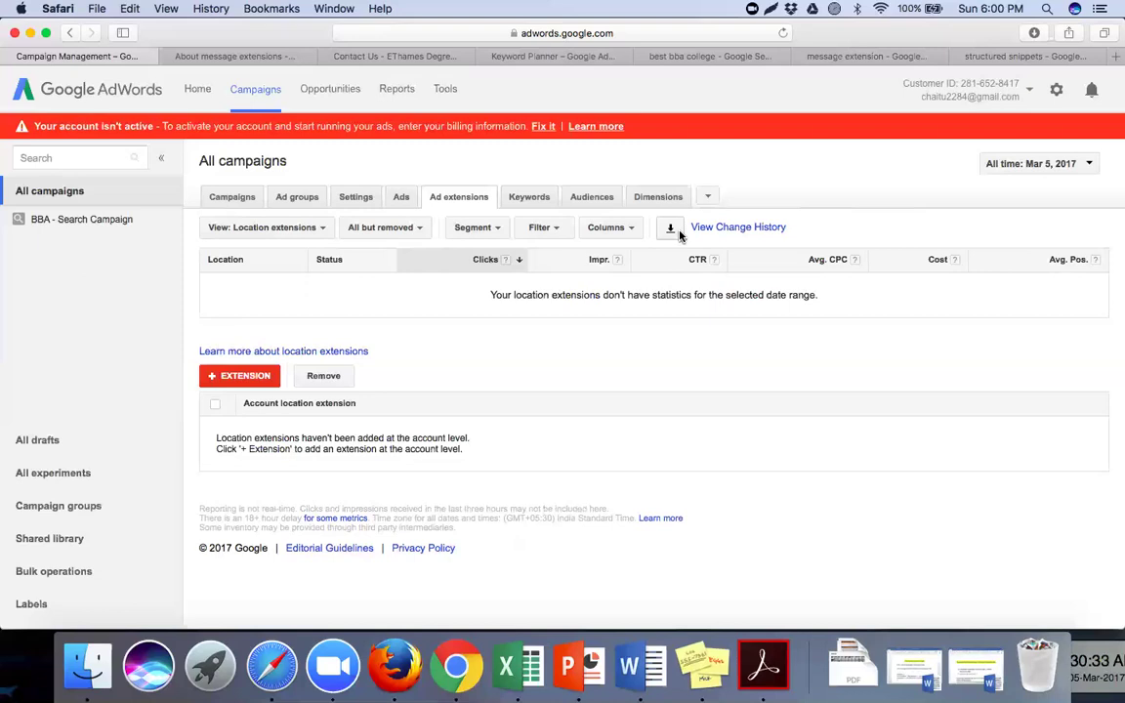
{"action": "left_click", "coordinate": [309, 227]}
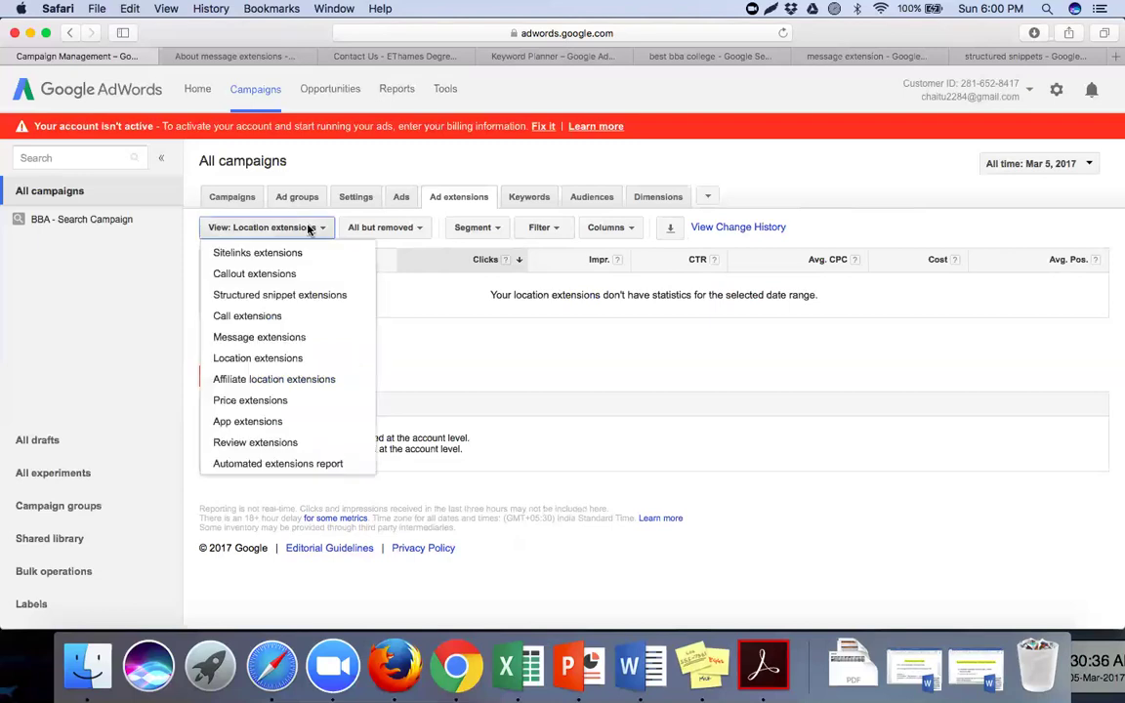
{"action": "left_click", "coordinate": [287, 358]}
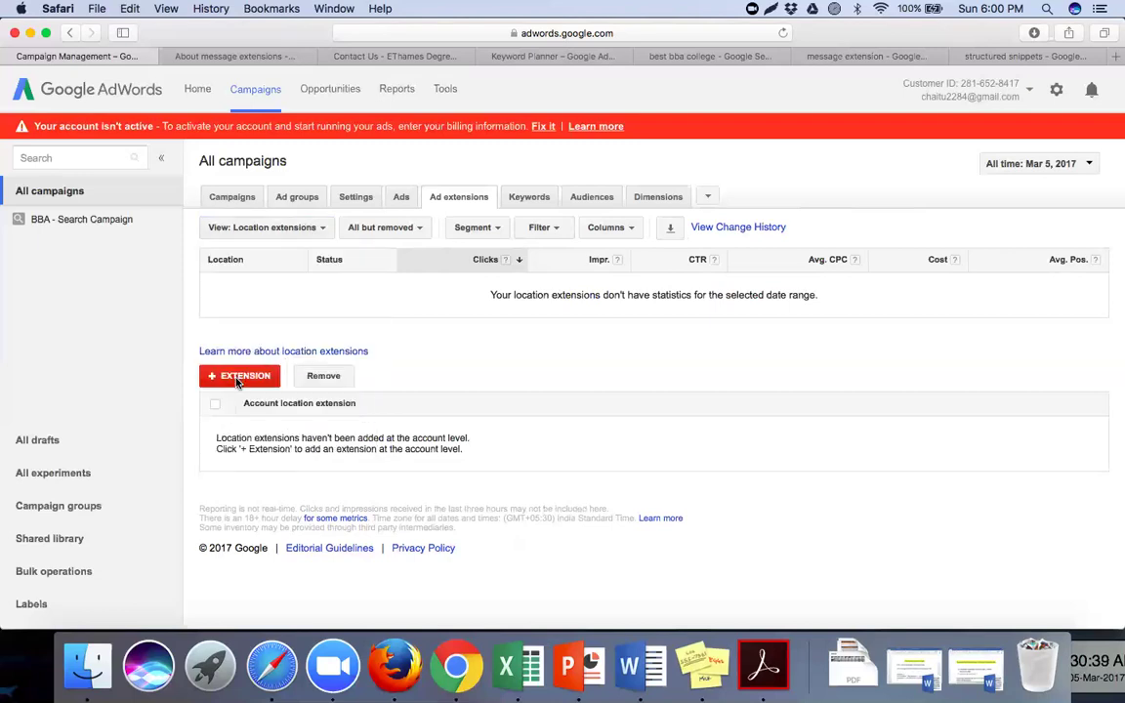
{"action": "left_click", "coordinate": [237, 378]}
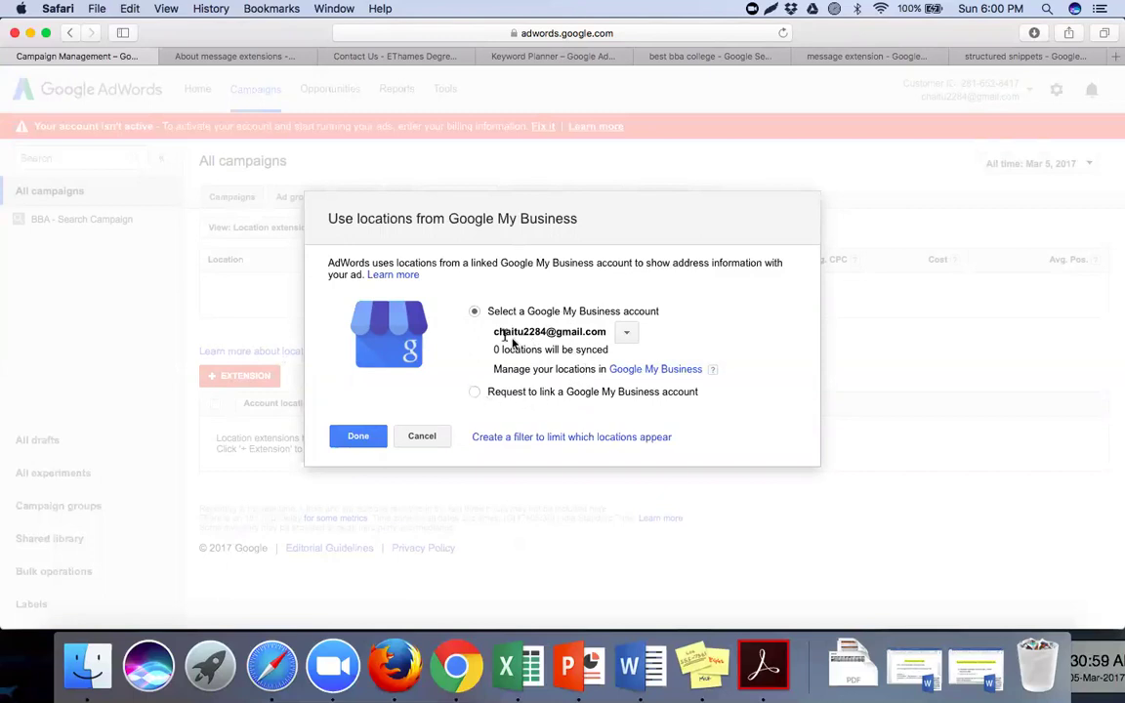
{"action": "left_click", "coordinate": [625, 332]}
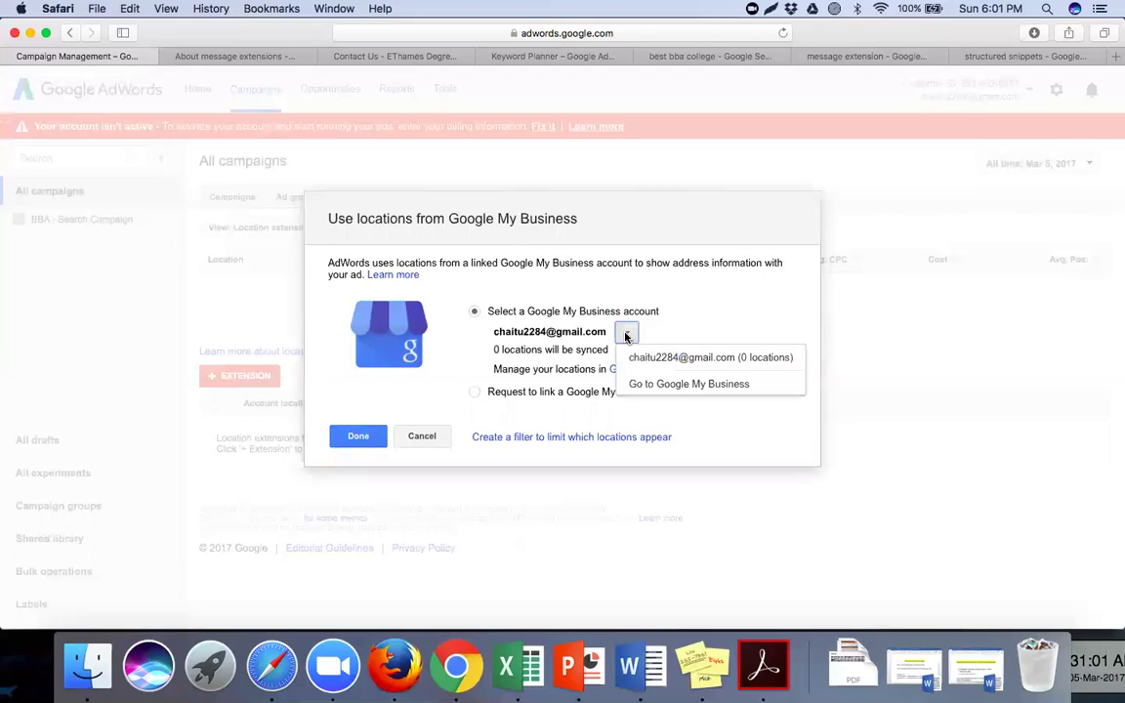
{"action": "left_click", "coordinate": [701, 322]}
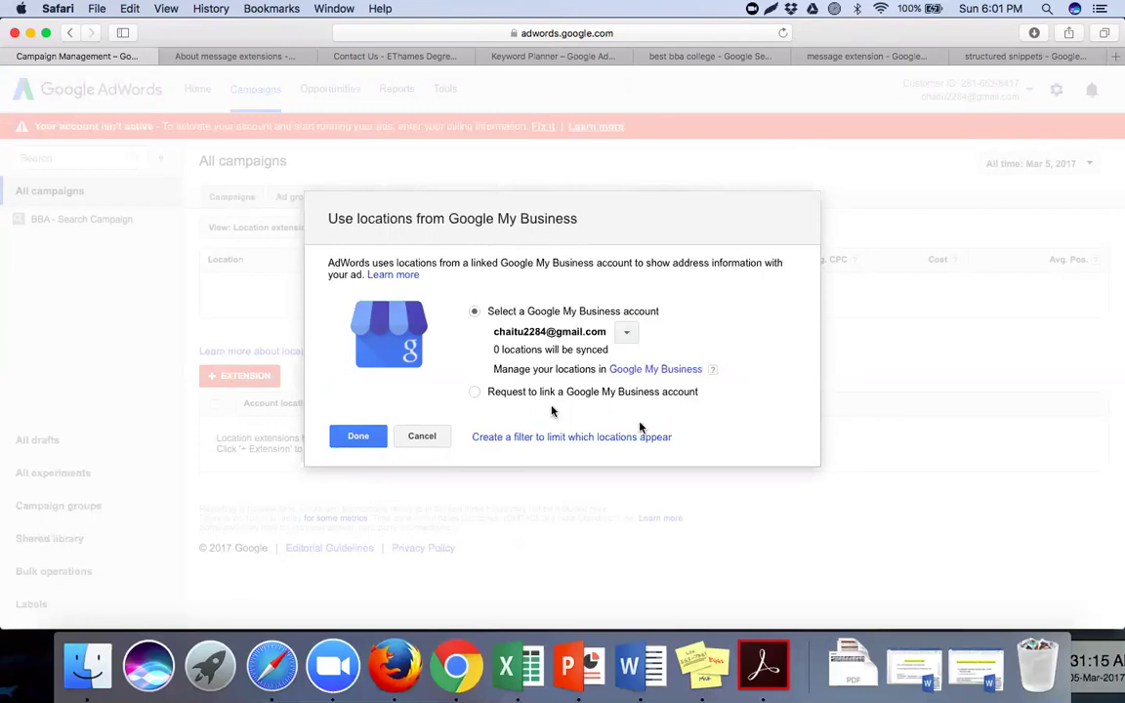
{"action": "left_click", "coordinate": [436, 436]}
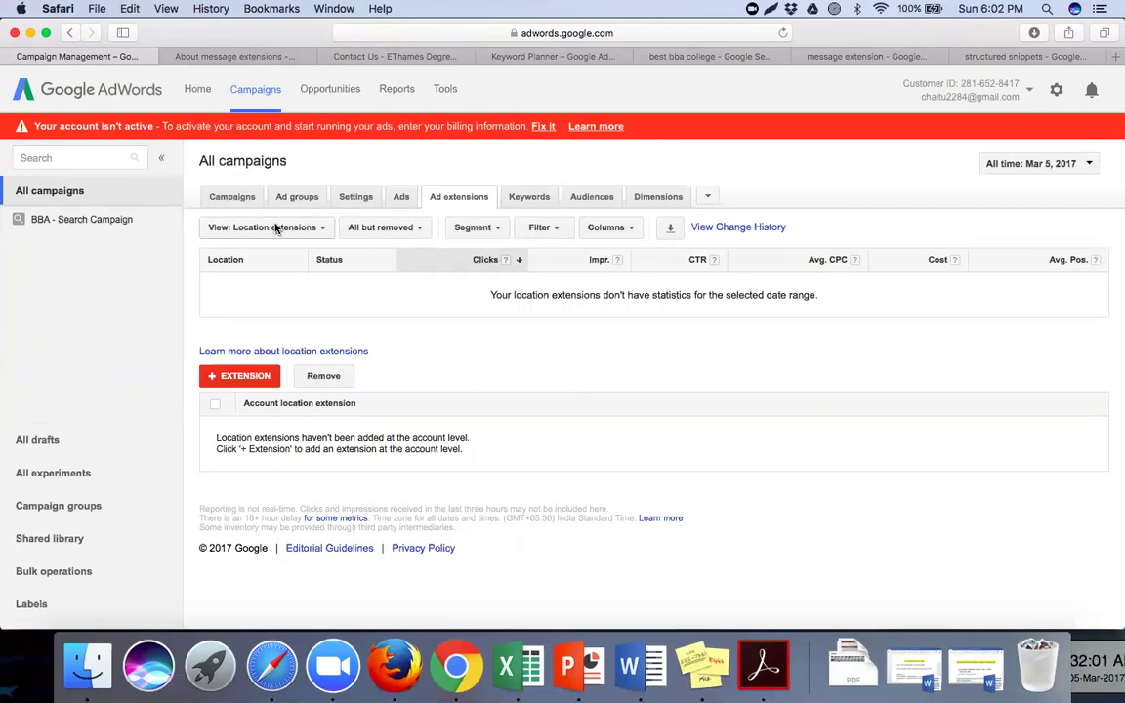
Open the 'View: Location extensions' dropdown to list the extension types
{"action": "left_click", "coordinate": [277, 228]}
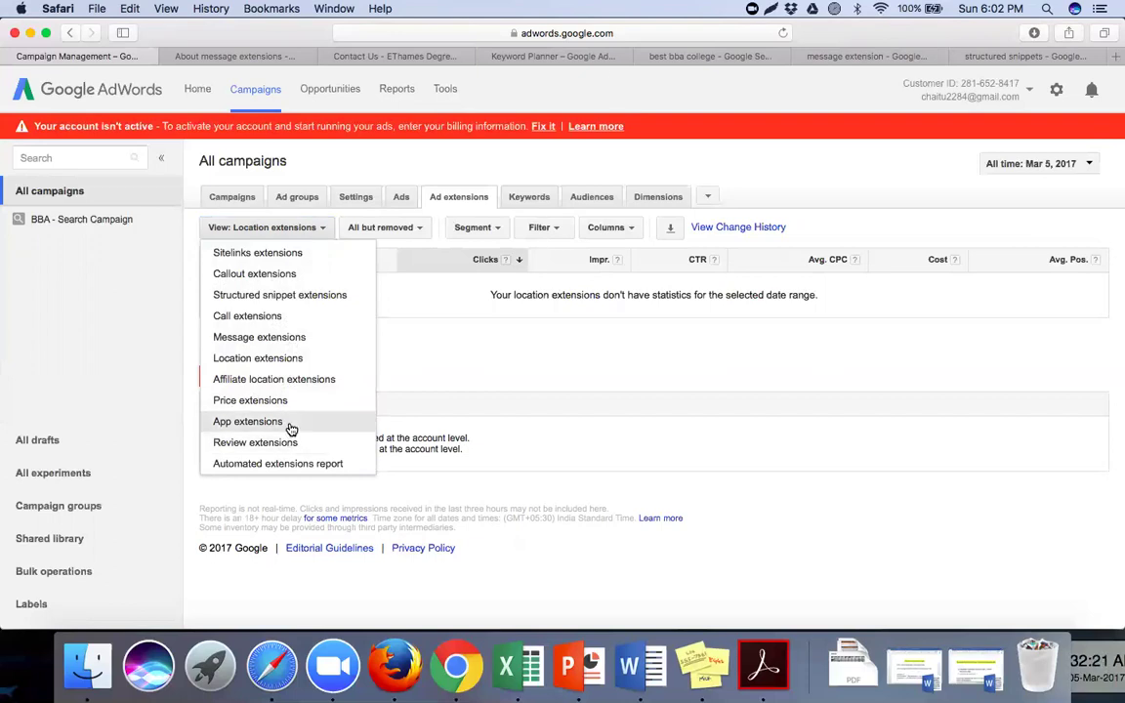
Switch the view to App extensions and open the New app form for an account-level extension
{"action": "left_click", "coordinate": [290, 429]}
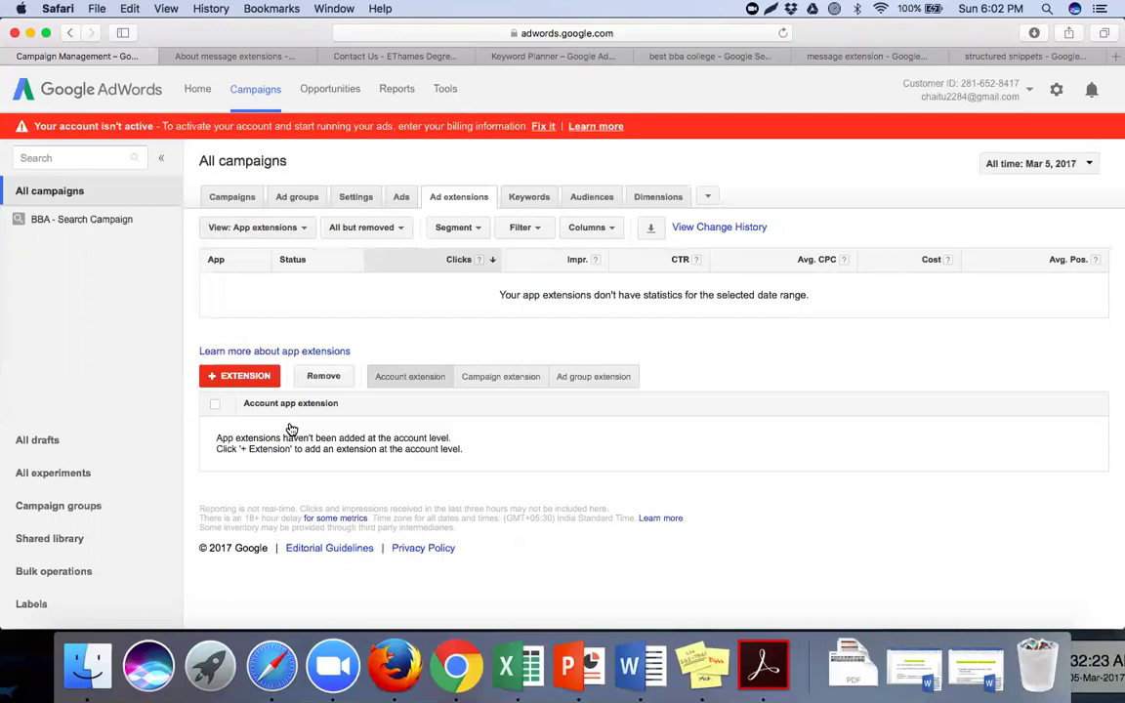
{"action": "left_click", "coordinate": [249, 377]}
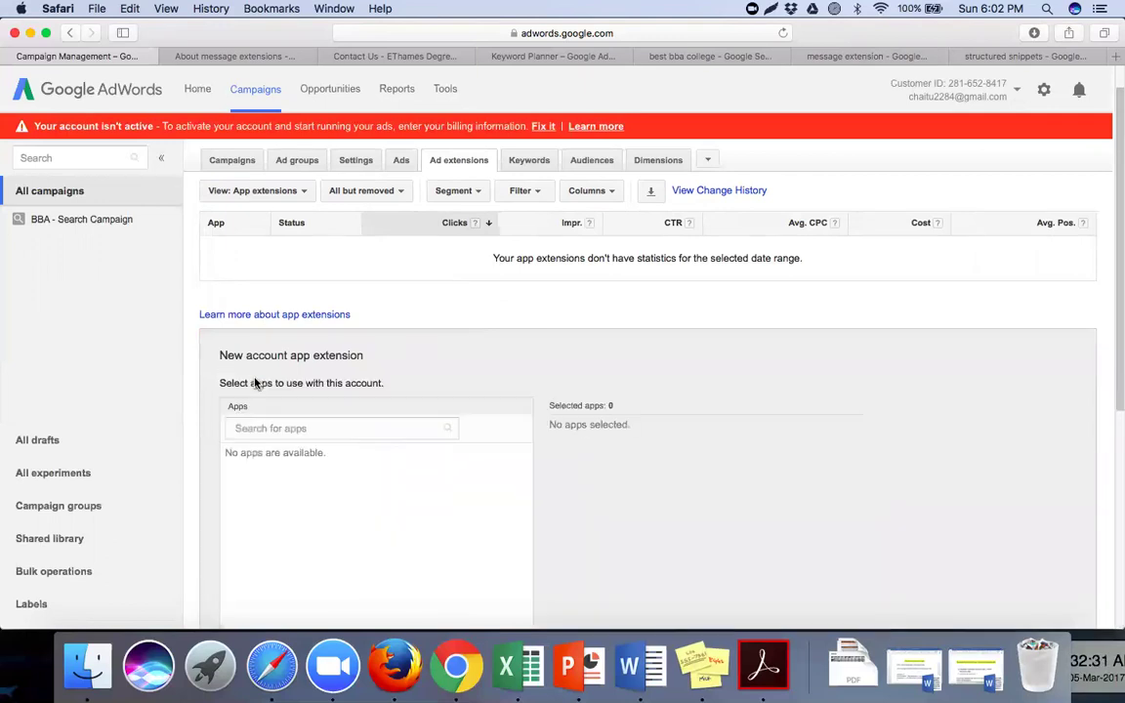
{"action": "scroll", "coordinate": [375, 349], "scroll_direction": "down", "scroll_amount": 1}
{"action": "scroll", "coordinate": [374, 350], "scroll_direction": "down", "scroll_amount": 4}
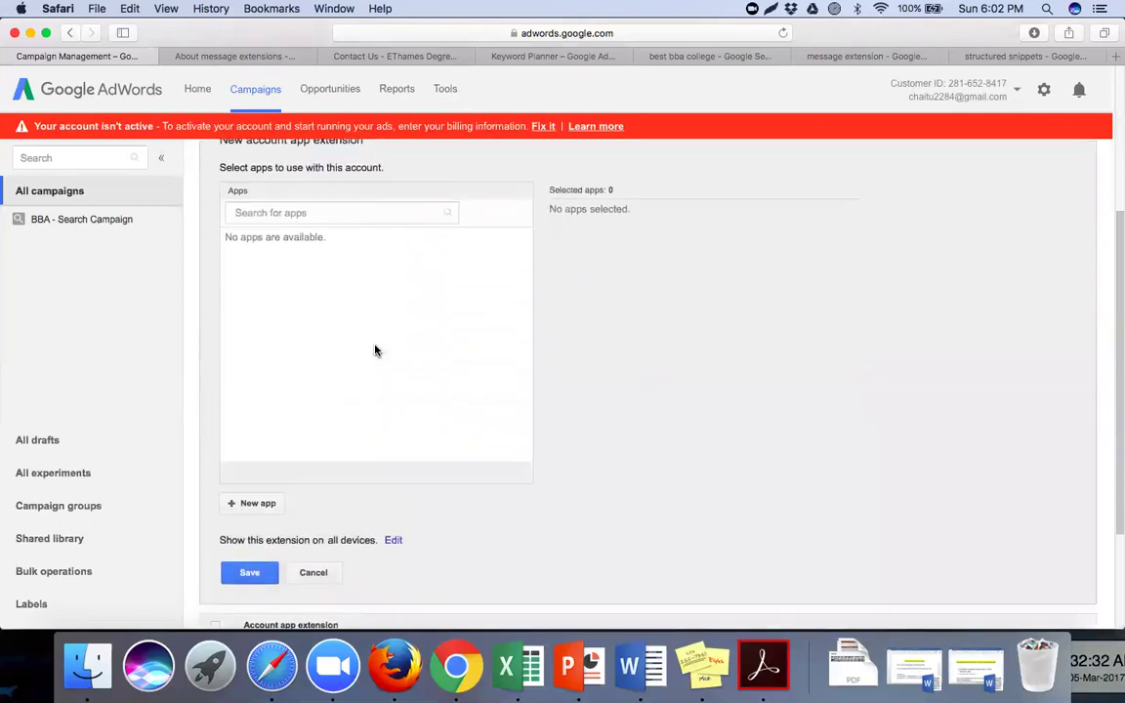
{"action": "left_click", "coordinate": [274, 495]}
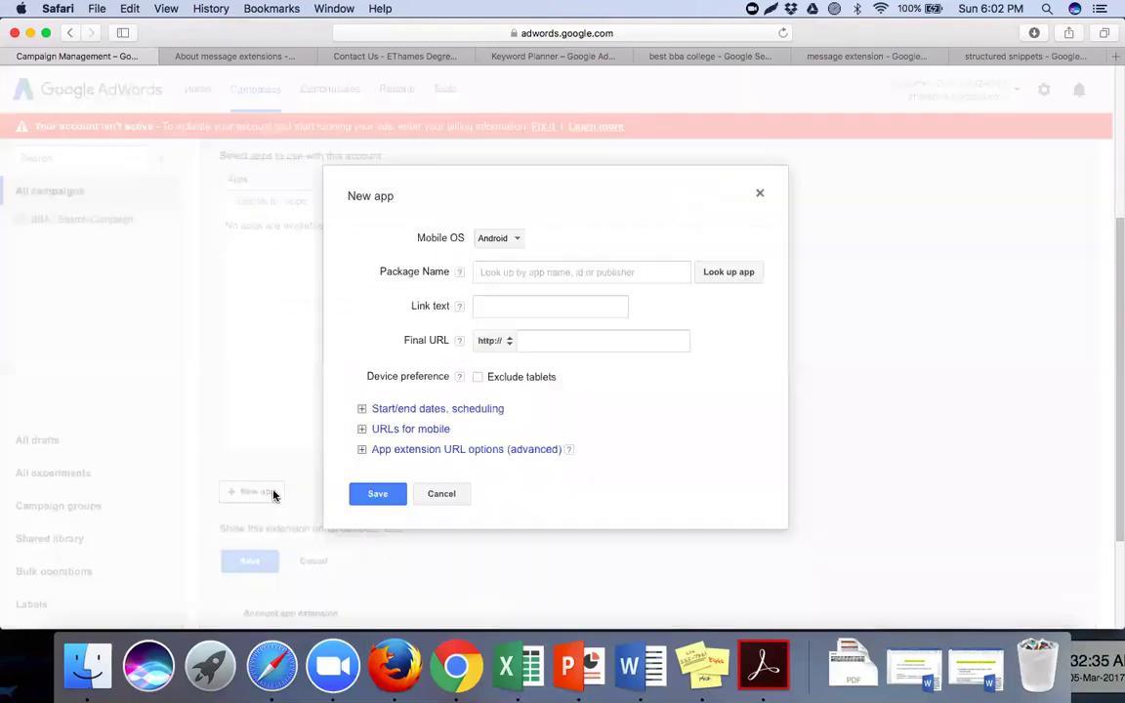
Set Mobile OS to iOS, try the App ID, Link text and Final URL fields, then cancel unsaved
{"action": "left_click", "coordinate": [515, 241]}
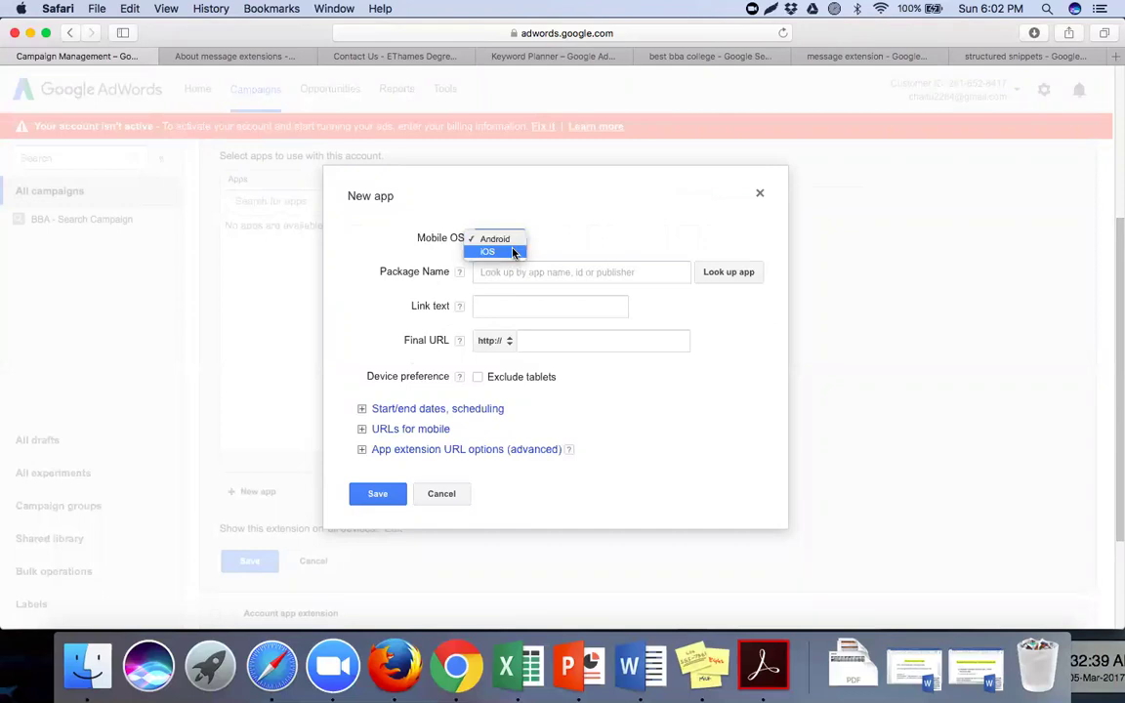
{"action": "left_click", "coordinate": [513, 252]}
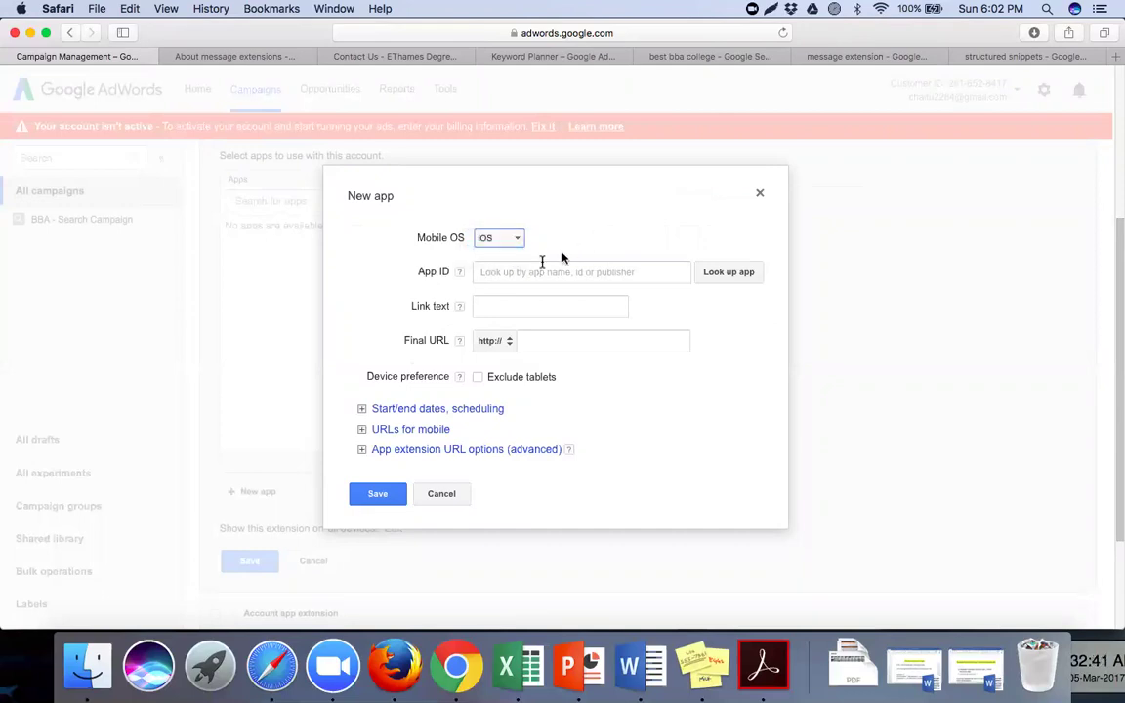
{"action": "left_click", "coordinate": [540, 268]}
{"action": "left_click", "coordinate": [515, 304]}
{"action": "left_click", "coordinate": [553, 340]}
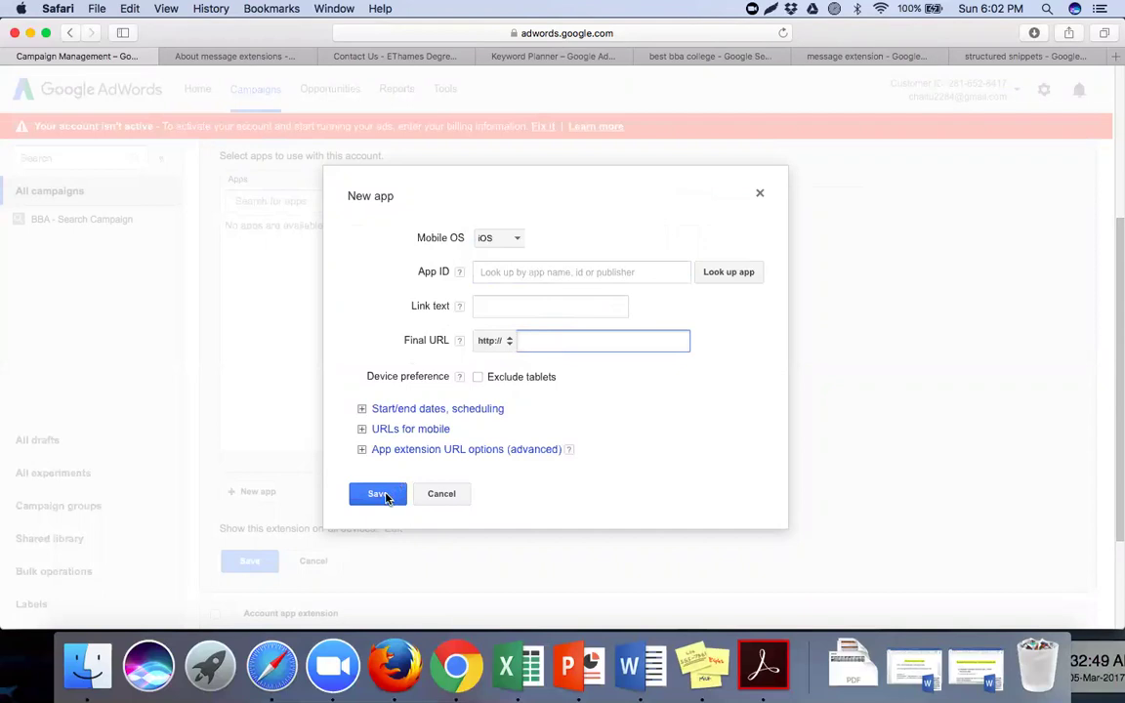
{"action": "left_click", "coordinate": [386, 496]}
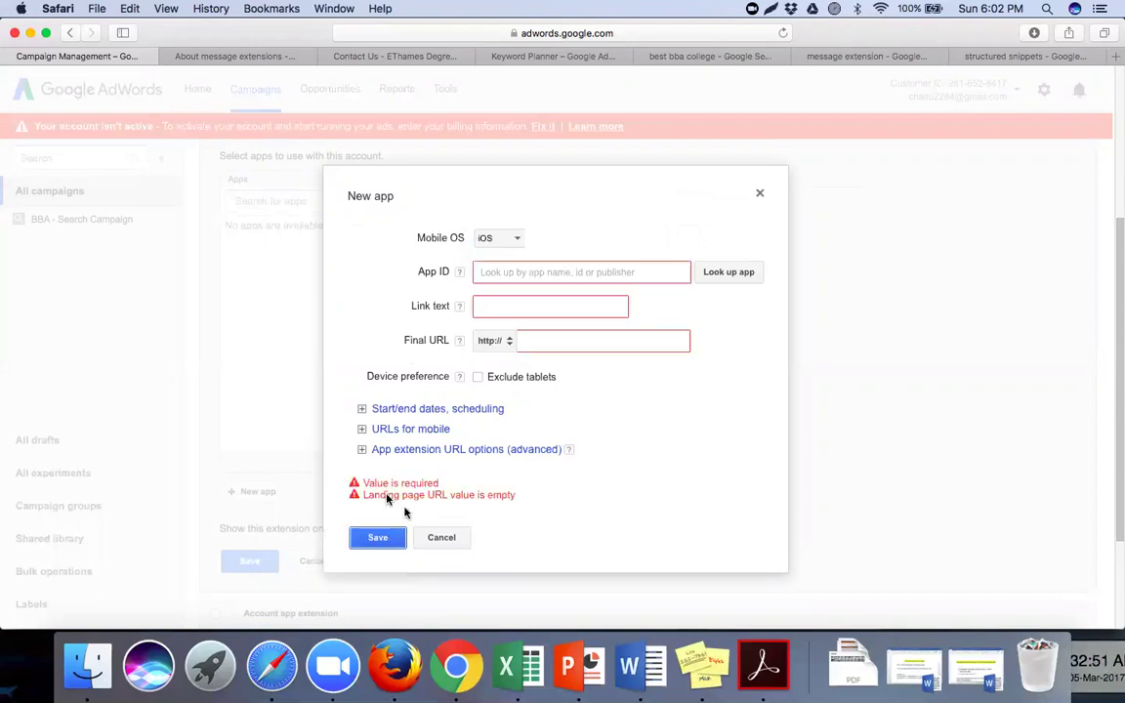
{"action": "left_click", "coordinate": [448, 544]}
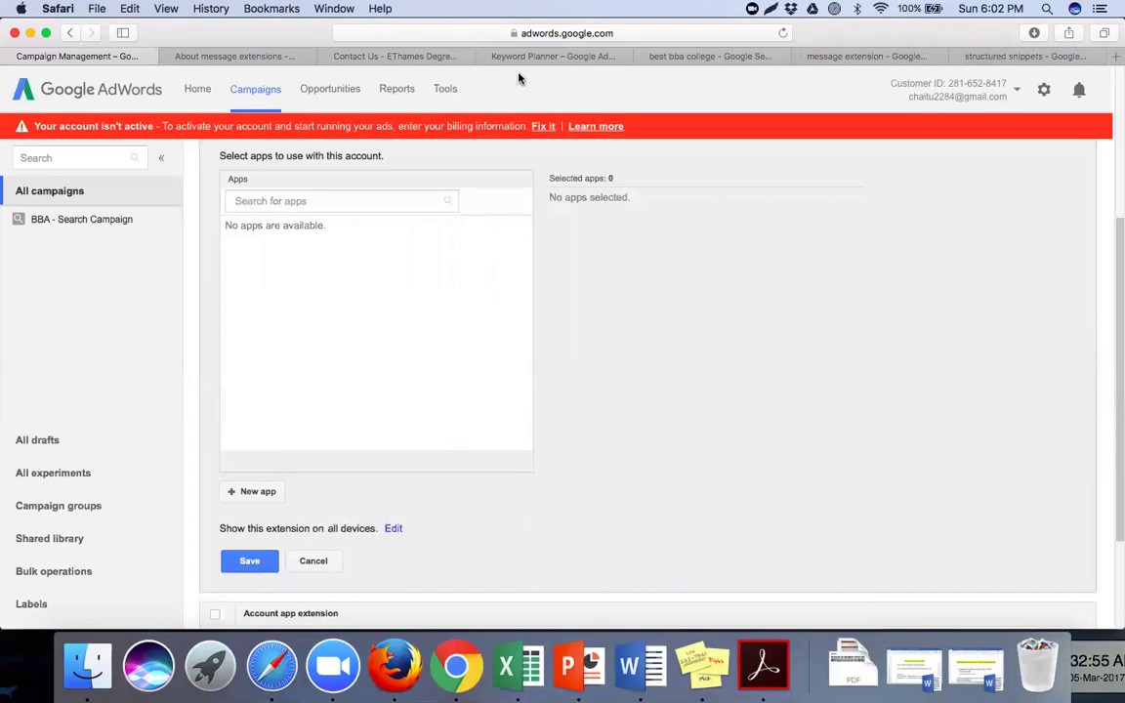
{"action": "left_click", "coordinate": [595, 672]}
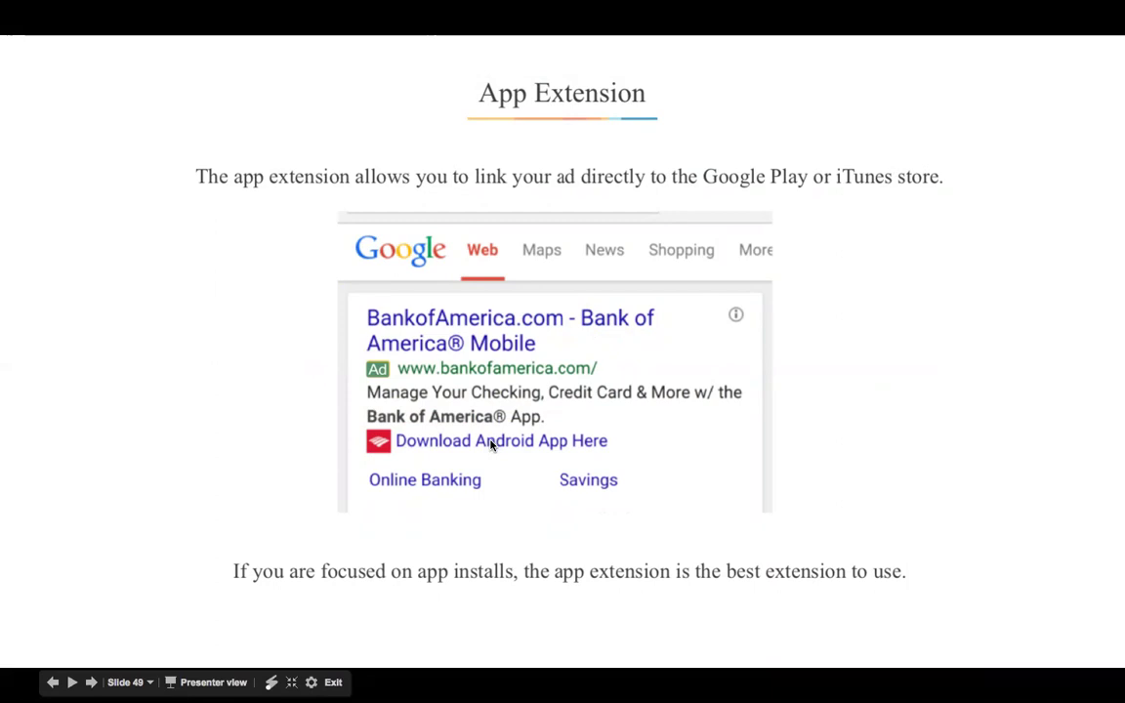
{"action": "key", "text": "Escape"}
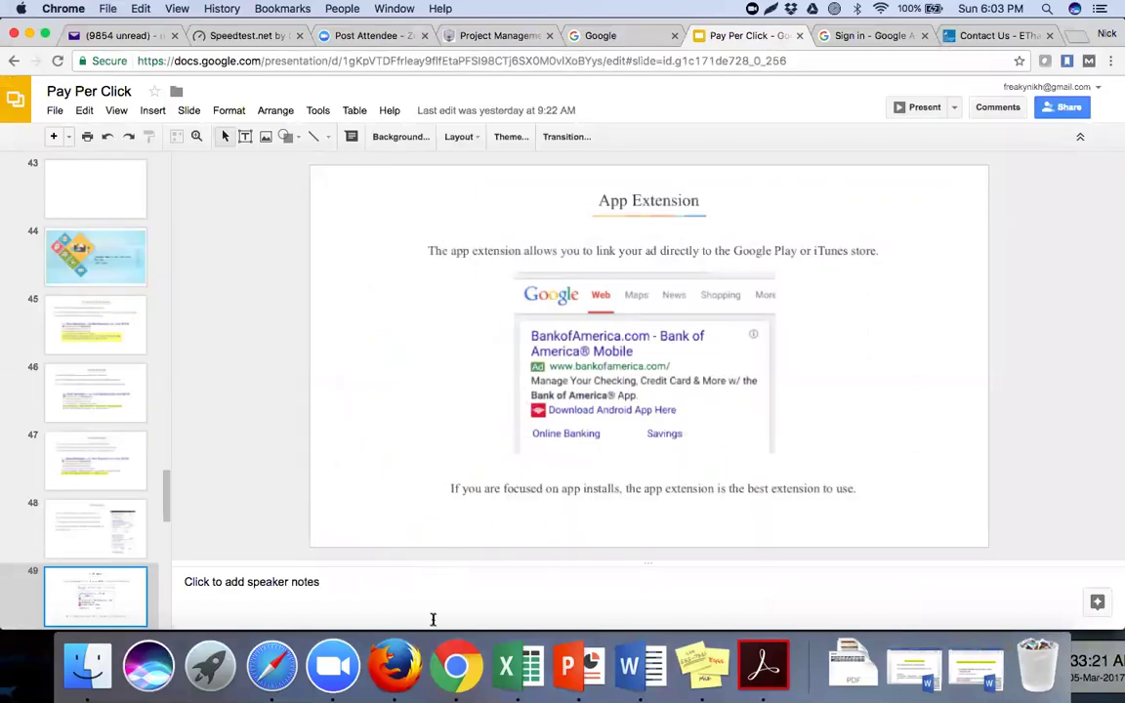
{"action": "left_click", "coordinate": [266, 674]}
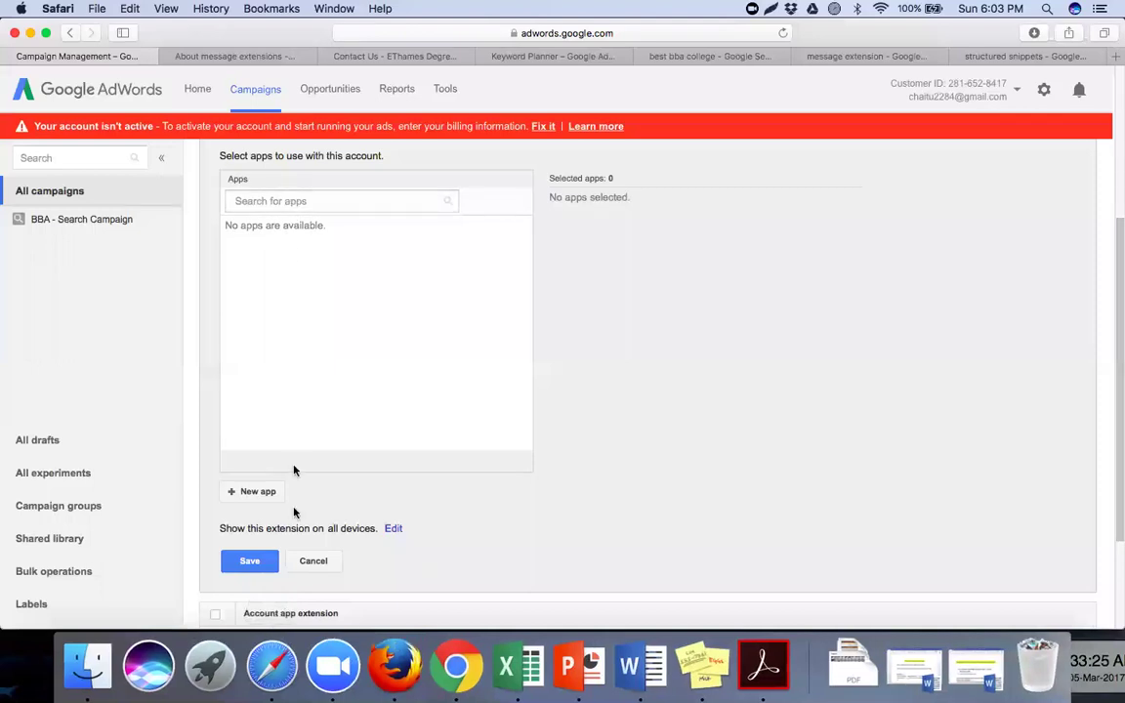
Cancel the app extension form and choose Review extensions from the View dropdown
{"action": "left_click", "coordinate": [307, 562]}
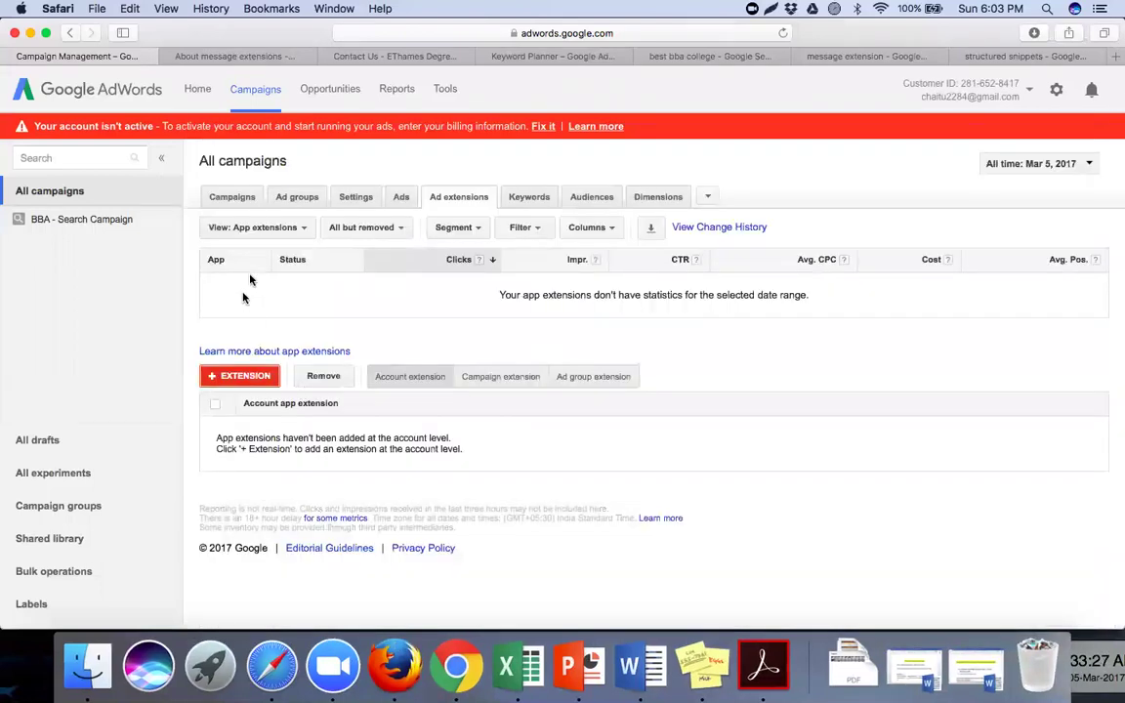
{"action": "left_click", "coordinate": [274, 230]}
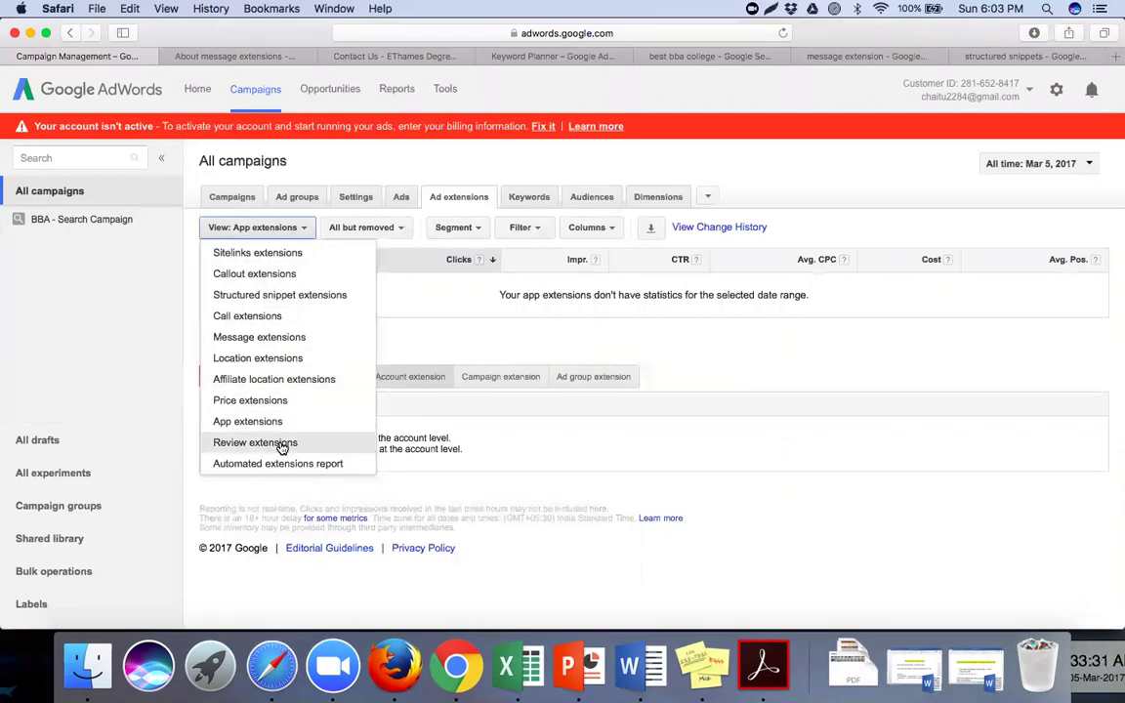
{"action": "left_click", "coordinate": [281, 444]}
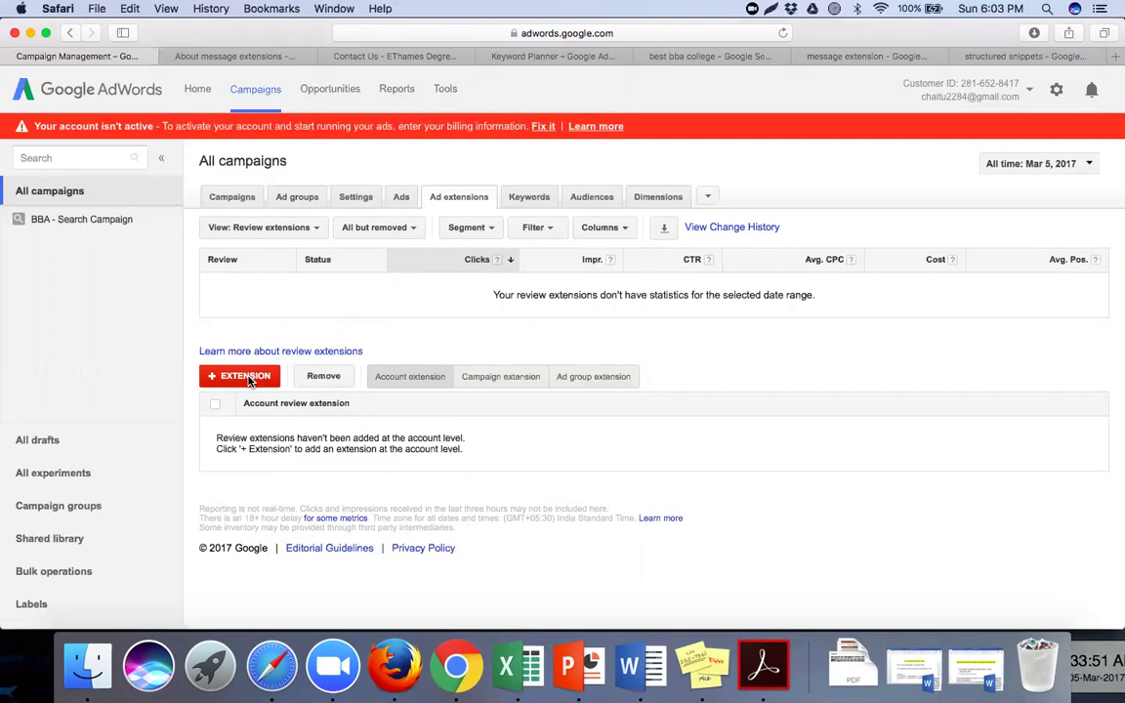
Open a New review form for an account-level review extension and try its Text, Source and Source URL fields
{"action": "left_click", "coordinate": [246, 377]}
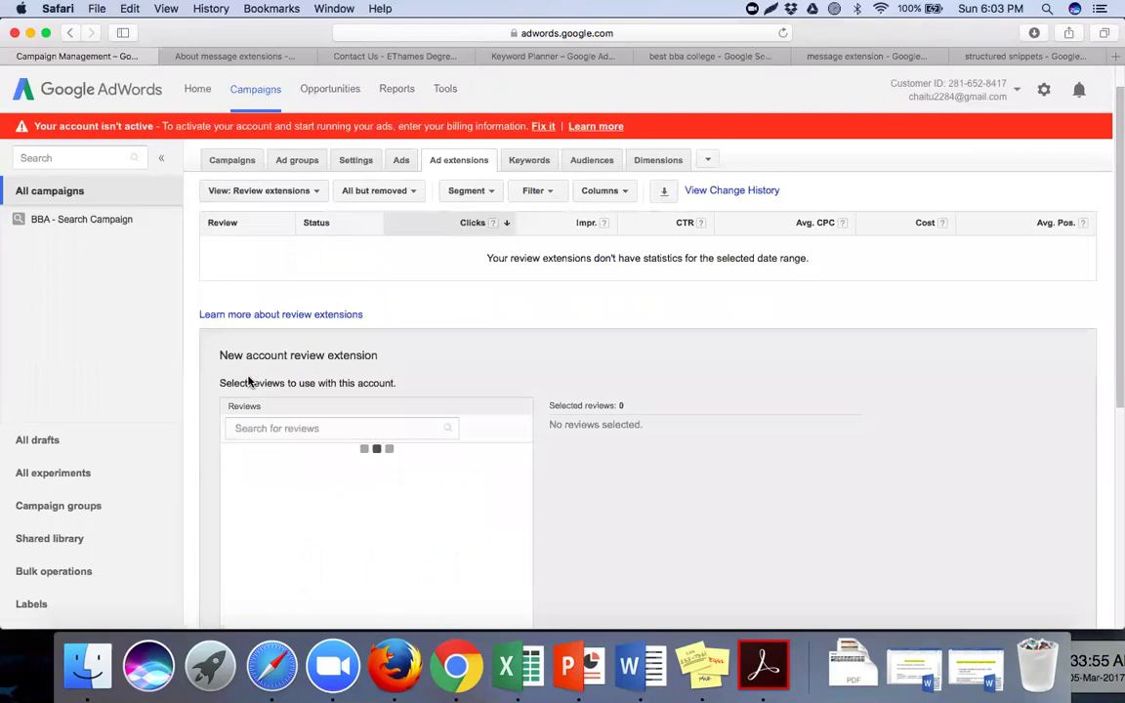
{"action": "scroll", "coordinate": [403, 351], "scroll_direction": "down", "scroll_amount": 4}
{"action": "scroll", "coordinate": [403, 352], "scroll_direction": "down", "scroll_amount": 2}
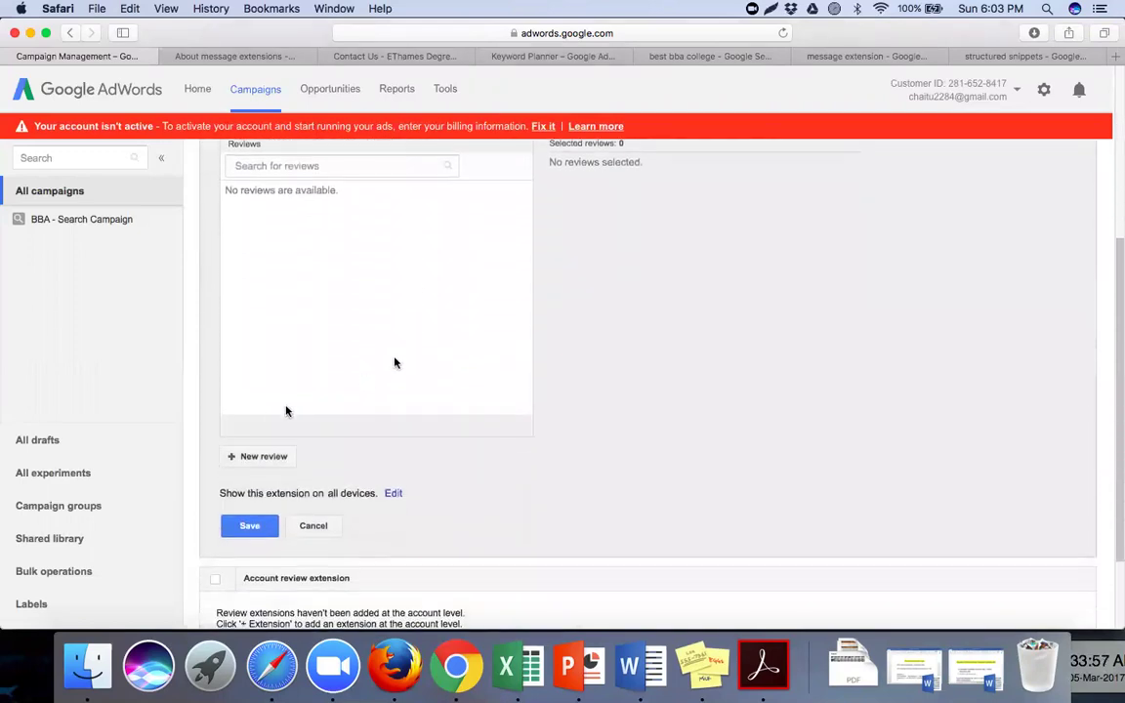
{"action": "left_click", "coordinate": [269, 456]}
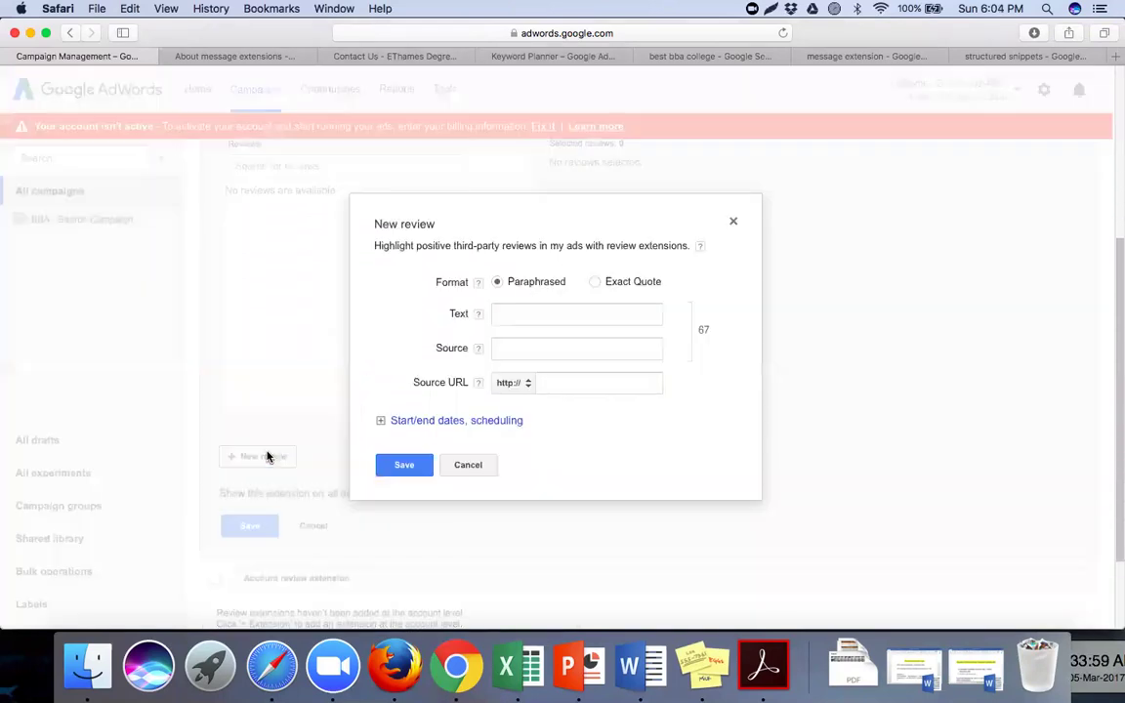
{"action": "left_click", "coordinate": [519, 308]}
{"action": "left_click", "coordinate": [522, 310]}
{"action": "left_click", "coordinate": [515, 345]}
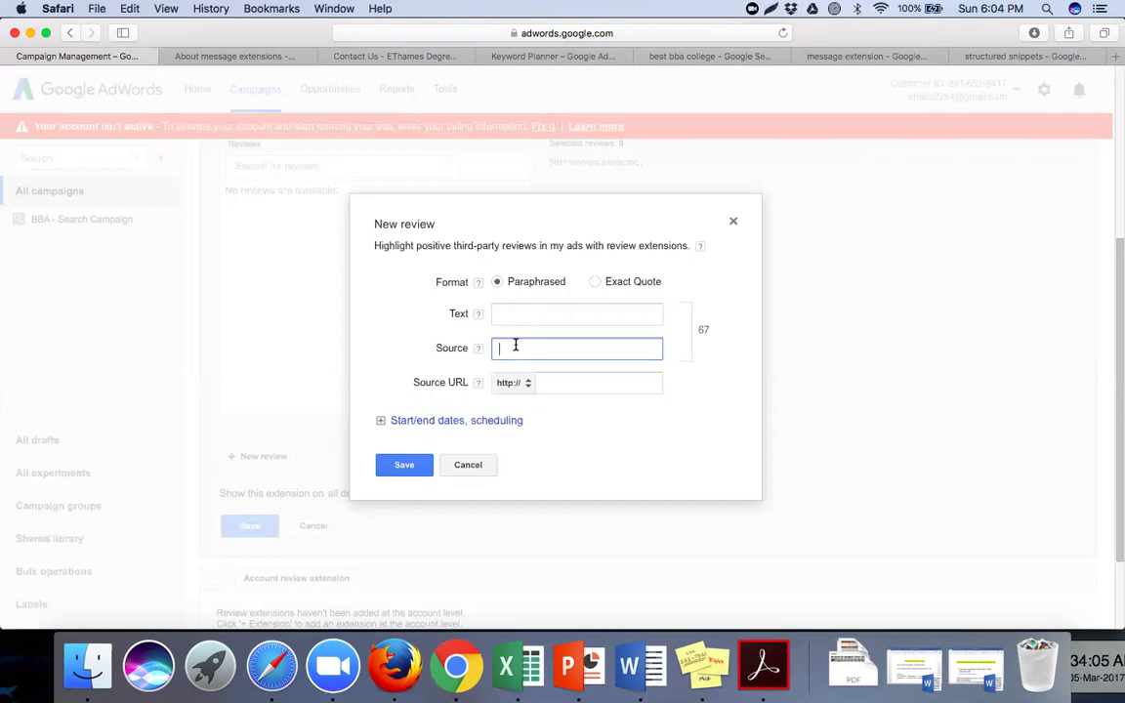
{"action": "left_click", "coordinate": [544, 383]}
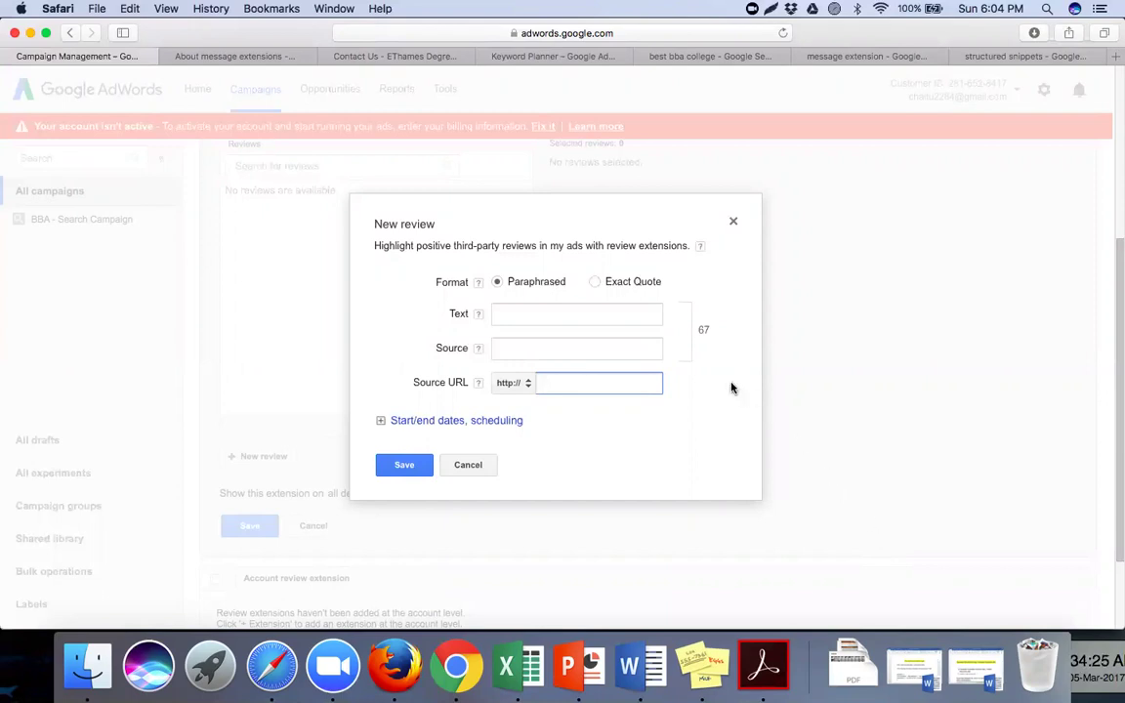
Cancel the empty review and the extension editor, then return to the Campaigns list
{"action": "left_click", "coordinate": [399, 466]}
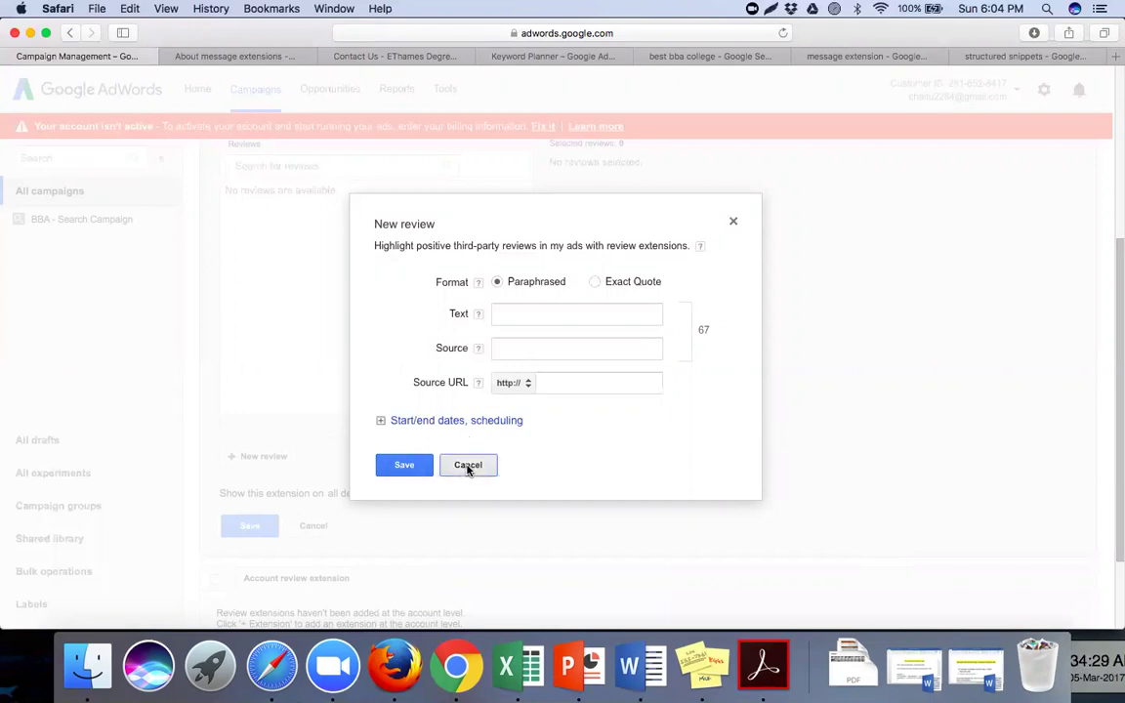
{"action": "left_click", "coordinate": [467, 466]}
{"action": "left_click", "coordinate": [318, 526]}
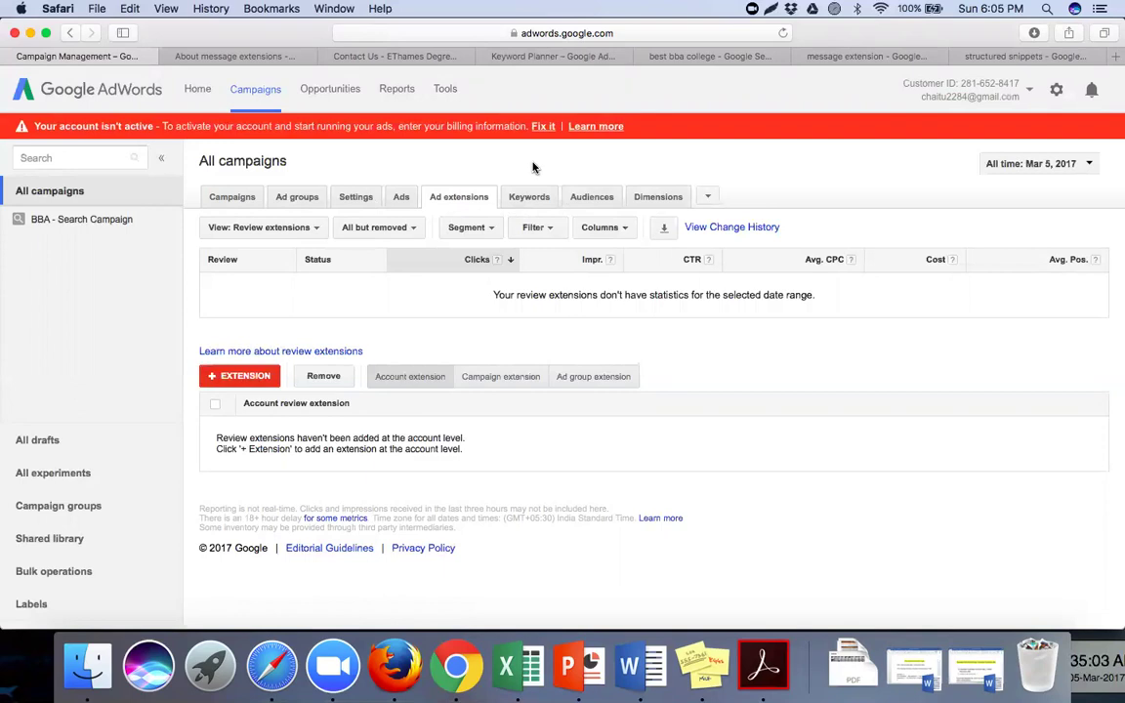
{"action": "left_click", "coordinate": [239, 200]}
Close the About message extensions help tab, revealing the BBA - Search Campaign listing
{"action": "left_click", "coordinate": [231, 61]}
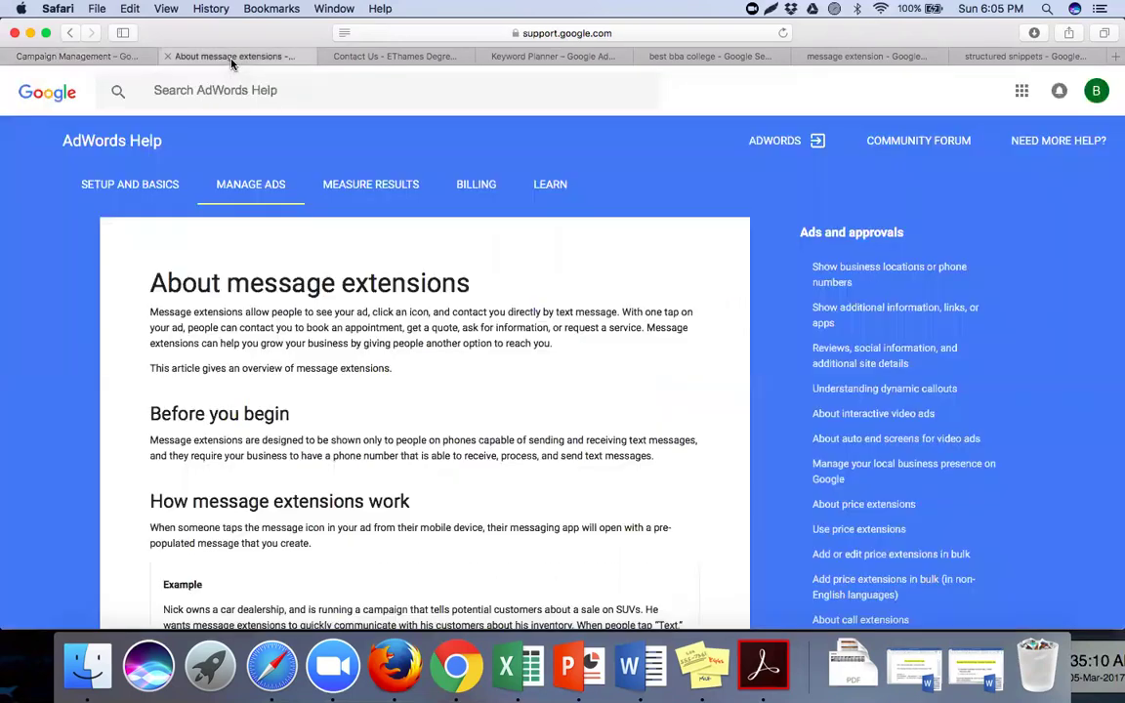
{"action": "left_click", "coordinate": [167, 57]}
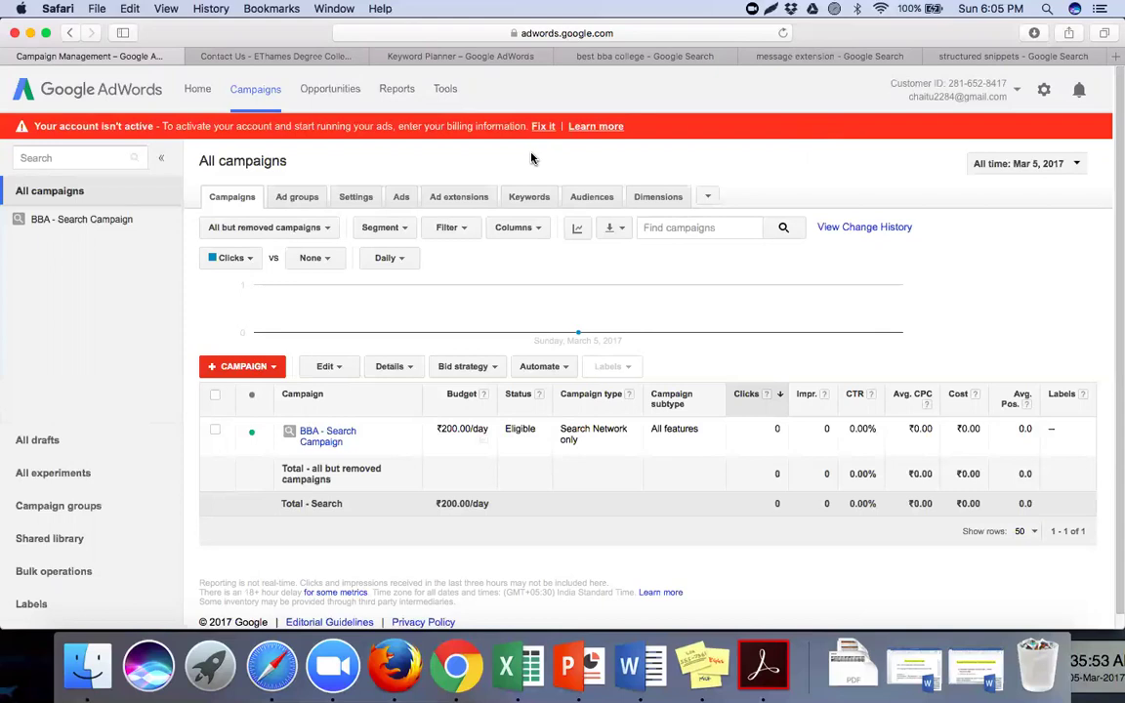
Check the EThames college Contact Us page, then close it
{"action": "left_click", "coordinate": [309, 59]}
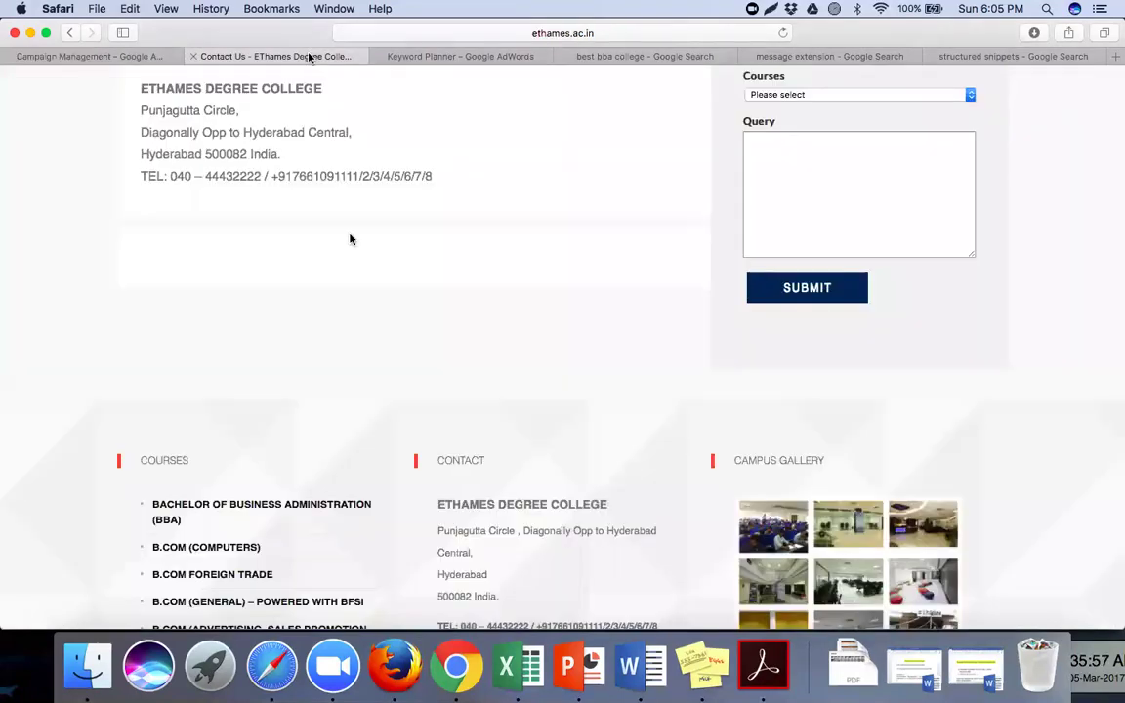
{"action": "scroll", "coordinate": [382, 337], "scroll_direction": "up", "scroll_amount": 2}
{"action": "scroll", "coordinate": [382, 337], "scroll_direction": "up", "scroll_amount": 6}
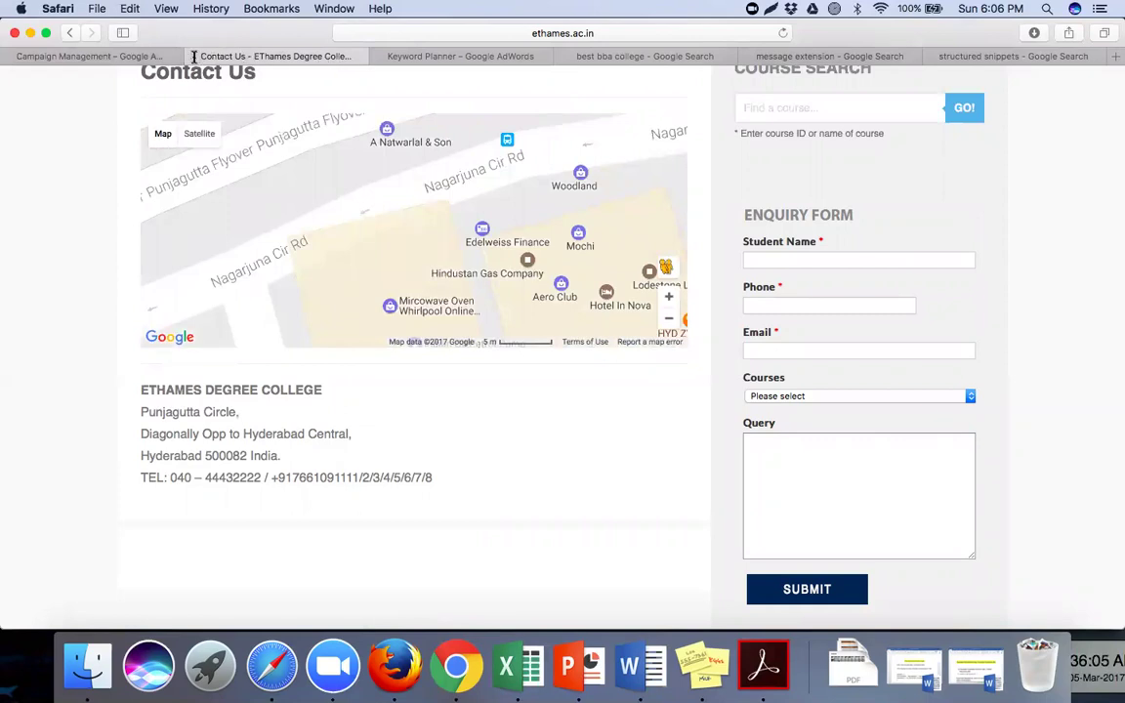
{"action": "left_click", "coordinate": [193, 55]}
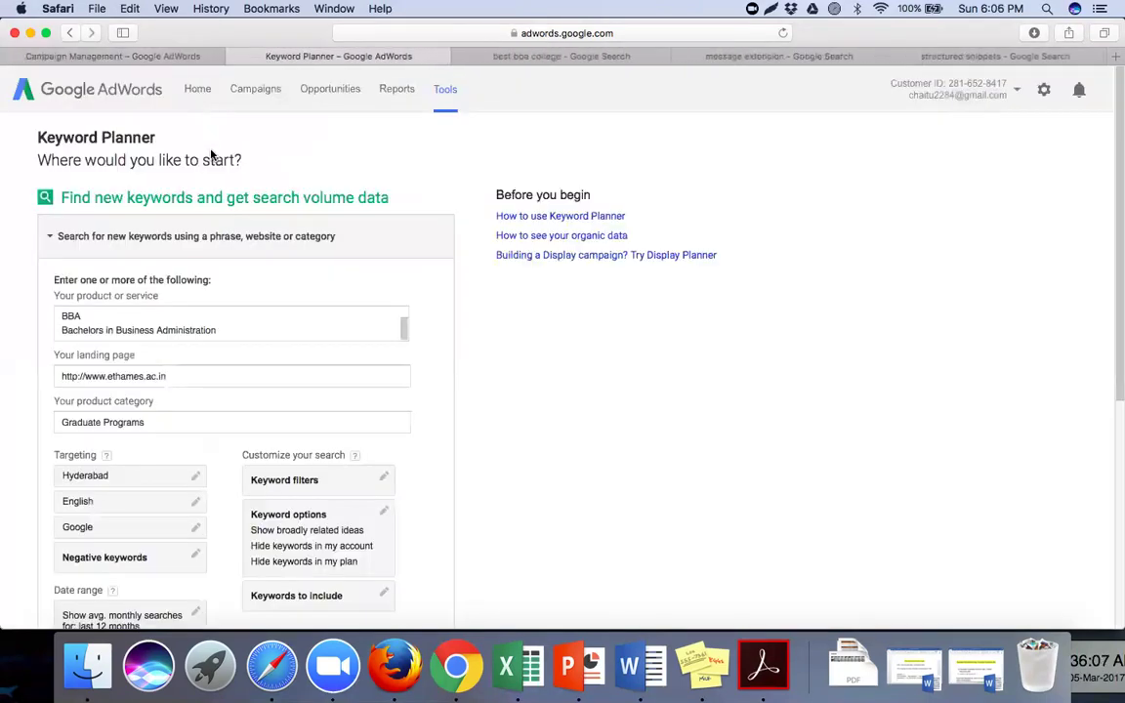
Review the best bba college results and message extension images, then return to AdWords campaign management
{"action": "left_click", "coordinate": [568, 58]}
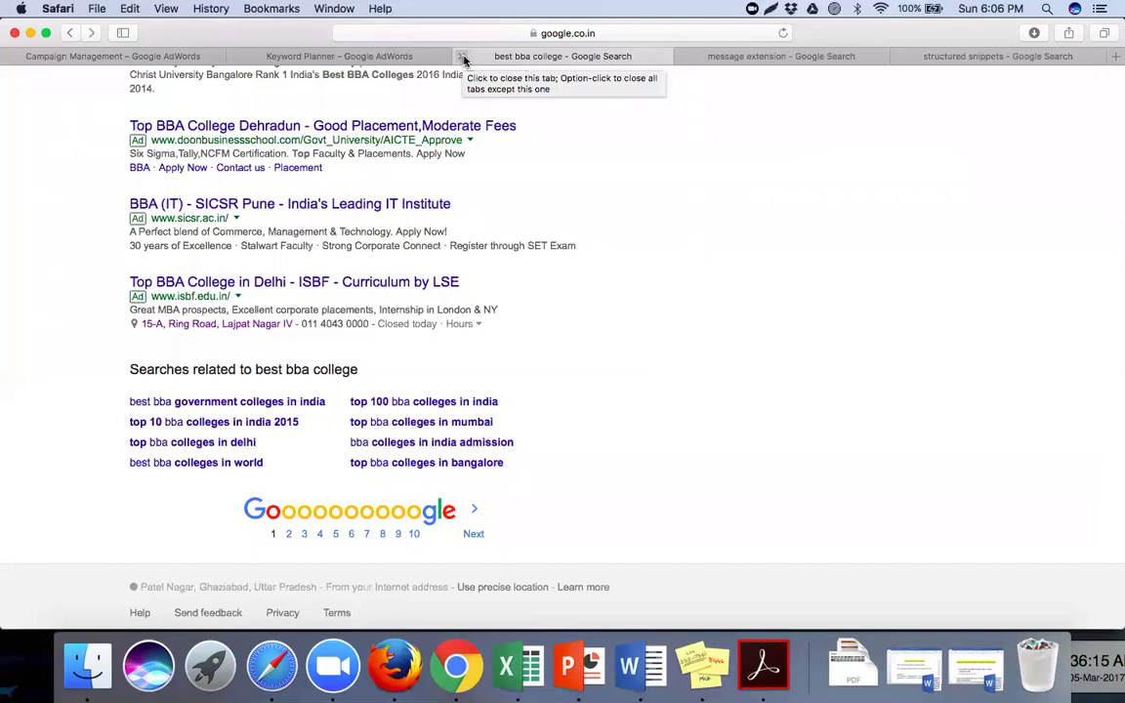
{"action": "left_click", "coordinate": [778, 59]}
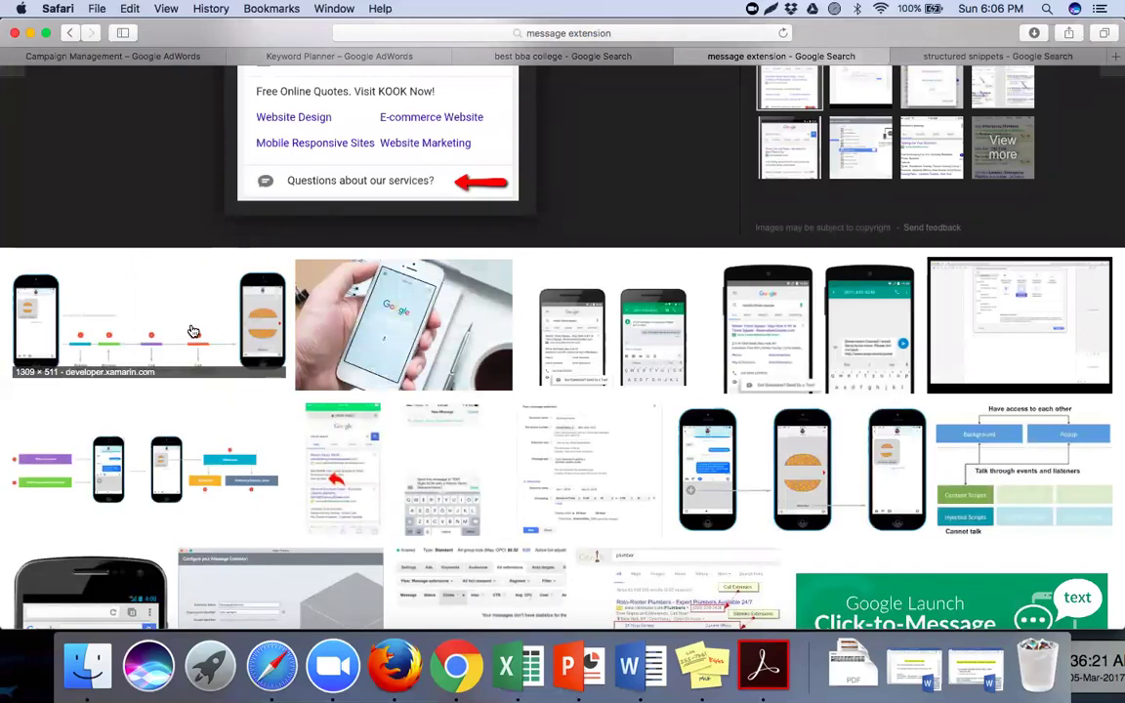
{"action": "left_click", "coordinate": [193, 329]}
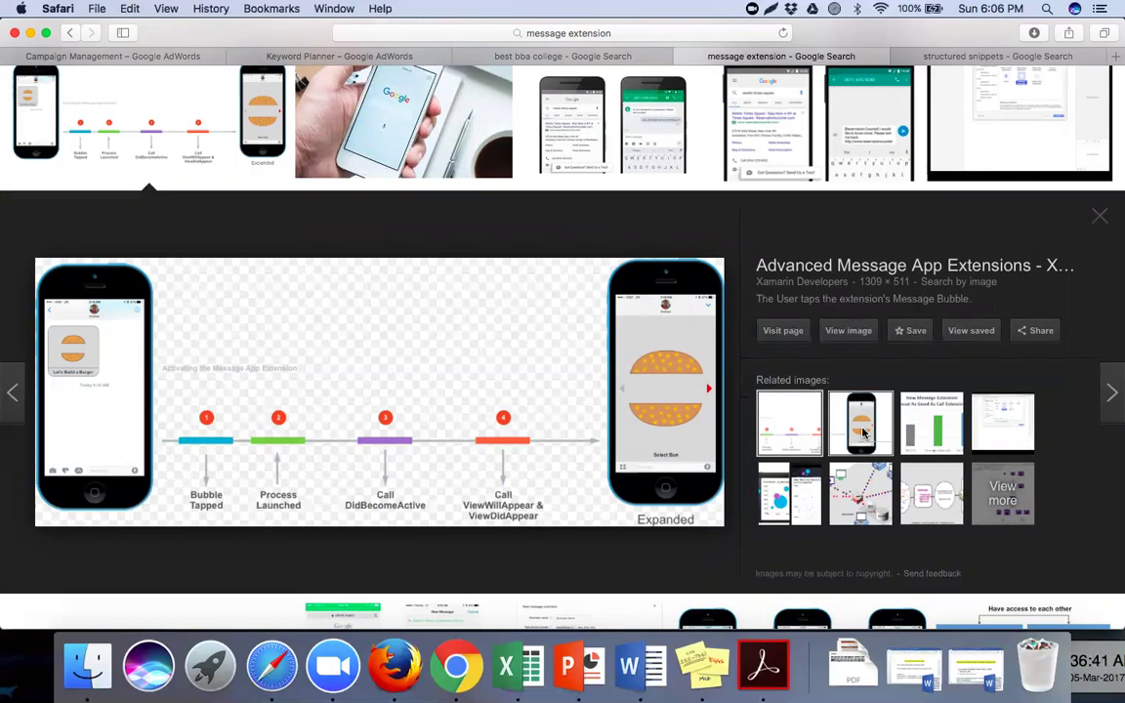
{"action": "left_click", "coordinate": [542, 58]}
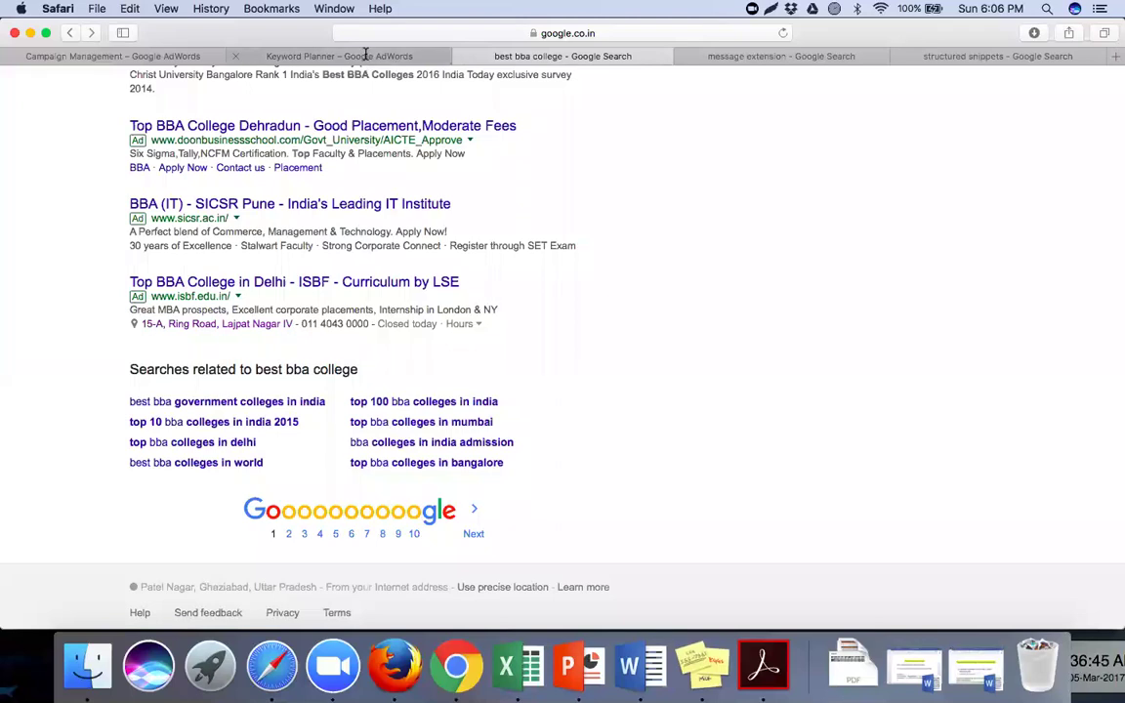
{"action": "left_click", "coordinate": [332, 56]}
{"action": "left_click", "coordinate": [127, 54]}
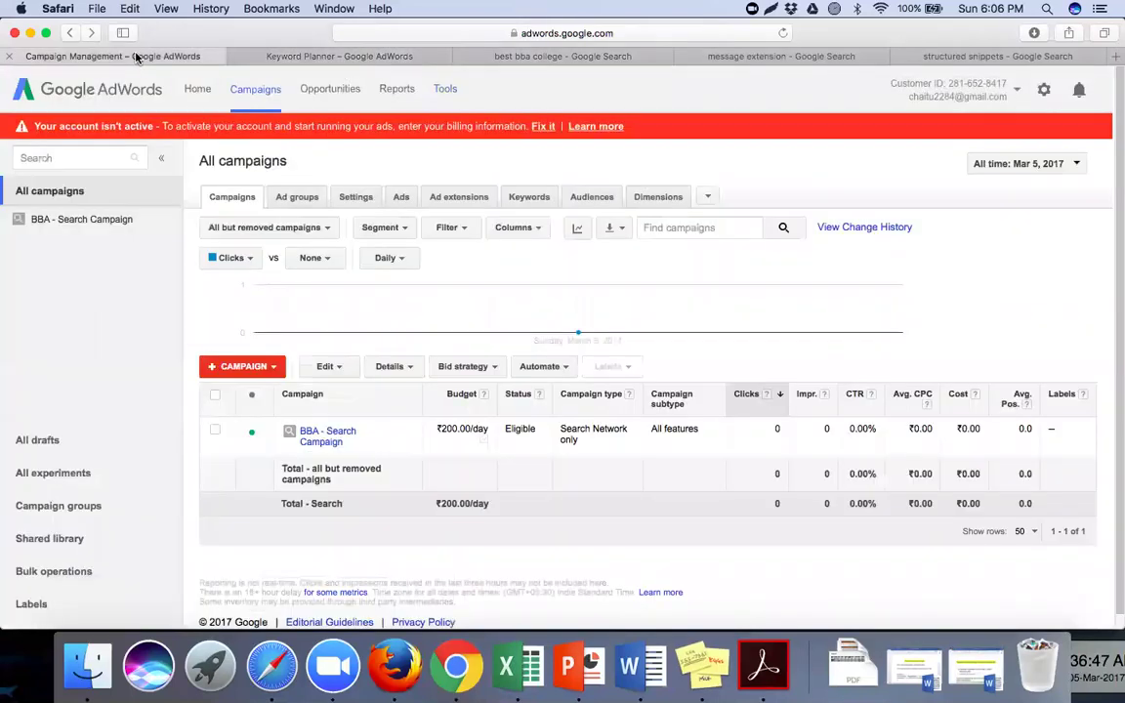